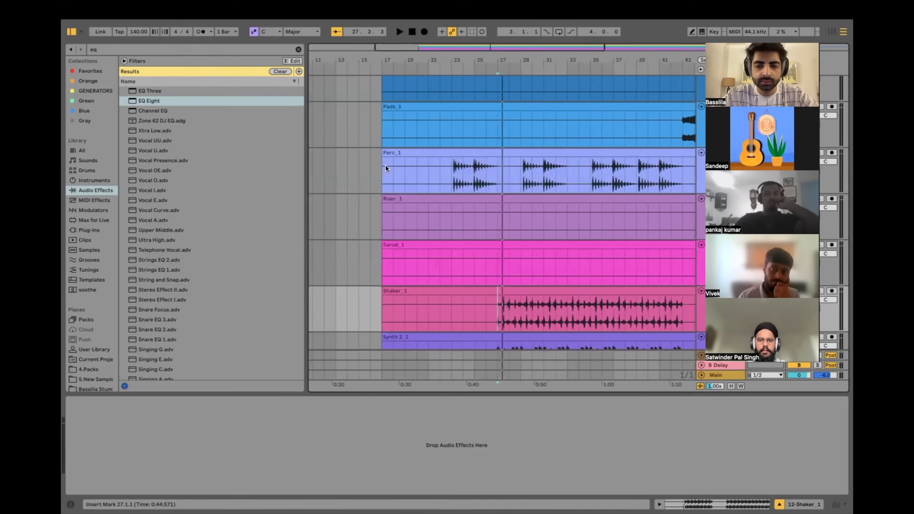
# Step: Play the arrangement from bar 27 and look over all the stem tracks
pyautogui.press('space')
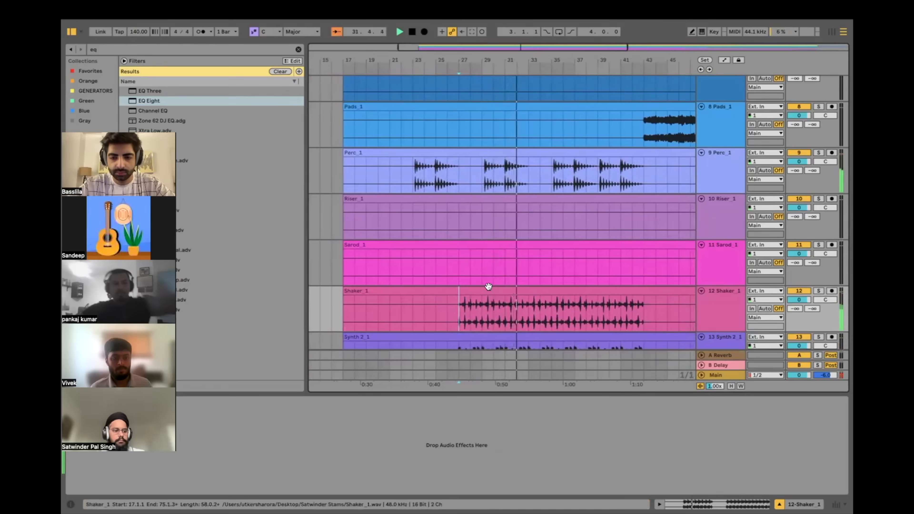
pyautogui.scroll(-3, 490, 286)
pyautogui.scroll(10, 489, 287)
pyautogui.scroll(1, 489, 287)
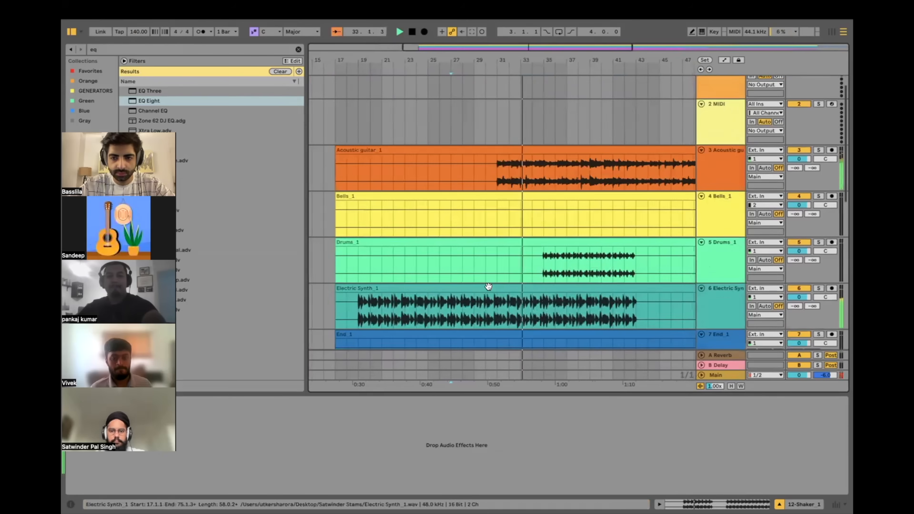
pyautogui.scroll(-5, 489, 288)
pyautogui.scroll(6, 489, 287)
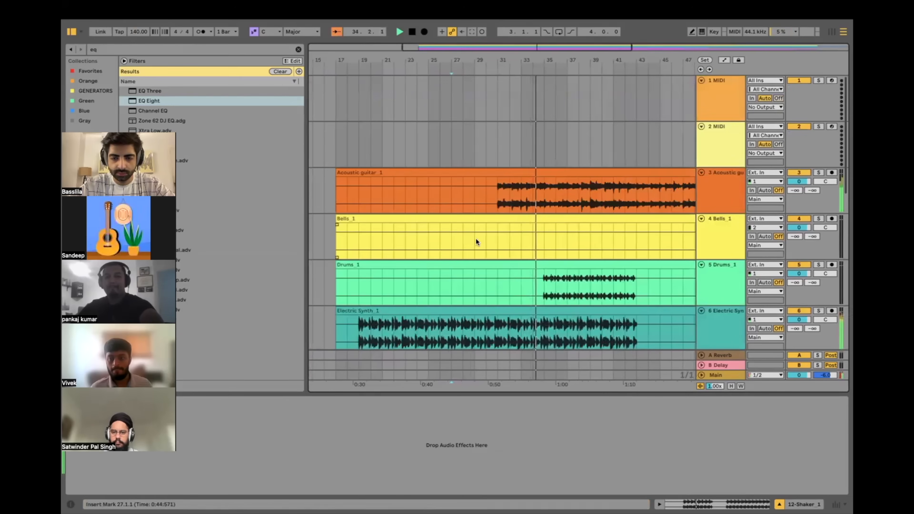
# Step: Delete the two empty MIDI tracks above the Acoustic guitar track
pyautogui.click(719, 135)
pyautogui.keyDown('shift'); pyautogui.click(719, 86); pyautogui.keyUp('shift')
pyautogui.press('Delete')
# Step: Listen to the section after bar 43 while looking over the stems, and select the Drums_1 clip
pyautogui.scroll(-3, 492, 283)
pyautogui.scroll(-5, 492, 284)
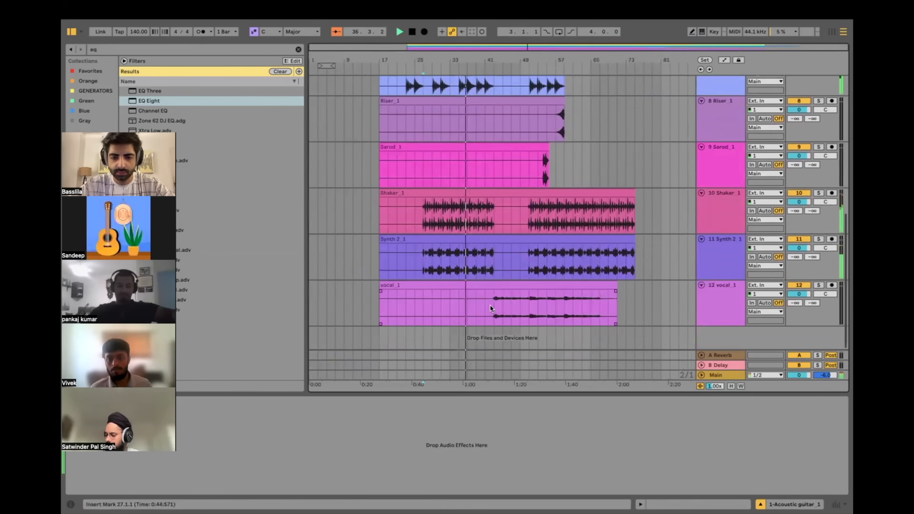
pyautogui.scroll(1, 489, 304)
pyautogui.scroll(-1, 490, 305)
pyautogui.scroll(6, 490, 304)
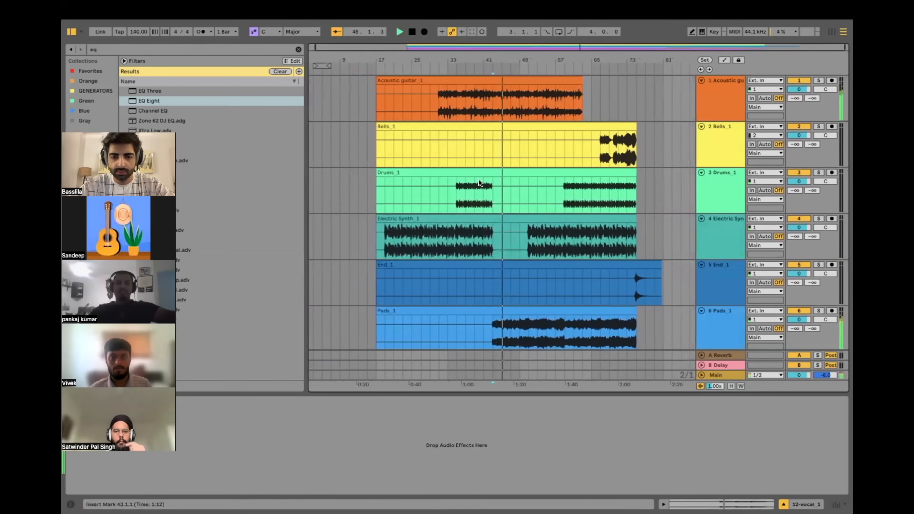
pyautogui.click(468, 172)
pyautogui.scroll(3, 468, 173)
pyautogui.scroll(-3, 421, 183)
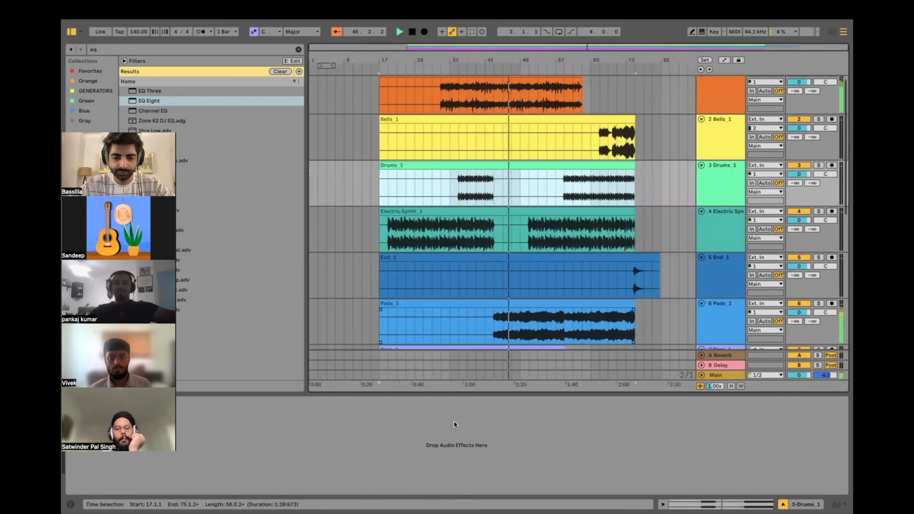
# Step: Locate the first notes of the Electric Synth clip and play the arrangement from bar 19
pyautogui.click(378, 233)
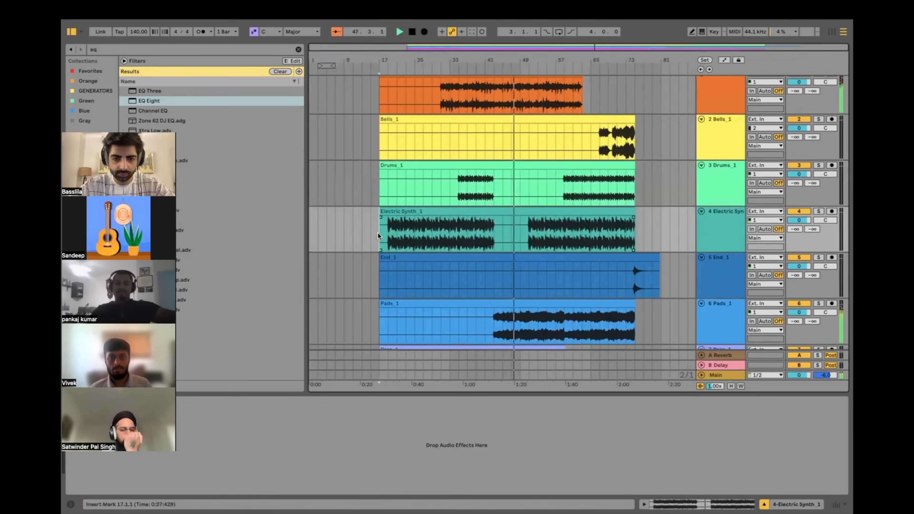
pyautogui.scroll(5, 378, 232)
pyautogui.press('space')
pyautogui.click(422, 235)
pyautogui.press('space')
pyautogui.scroll(4, 422, 235)
pyautogui.scroll(-4, 422, 236)
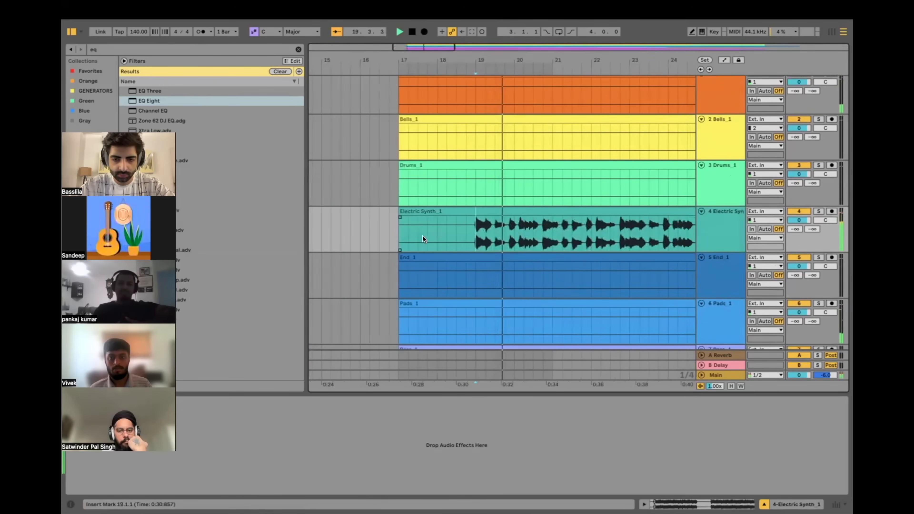
pyautogui.scroll(-4, 422, 235)
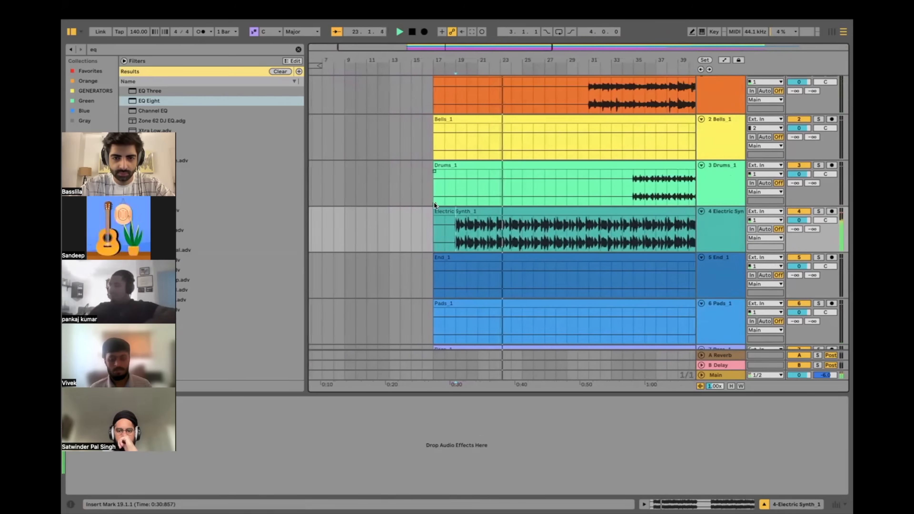
# Step: Cut the two silent bars before the Electric Synth's entry from all stems and play the arrangement from bar 17
pyautogui.press('space')
pyautogui.scroll(-5, 450, 108)
pyautogui.scroll(-3, 448, 100)
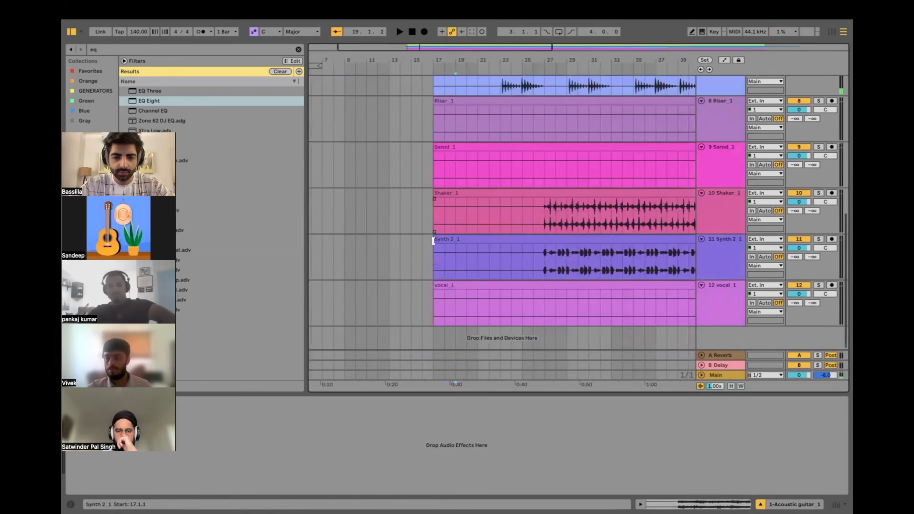
pyautogui.click(430, 314)
pyautogui.press('space')
pyautogui.scroll(8, 436, 306)
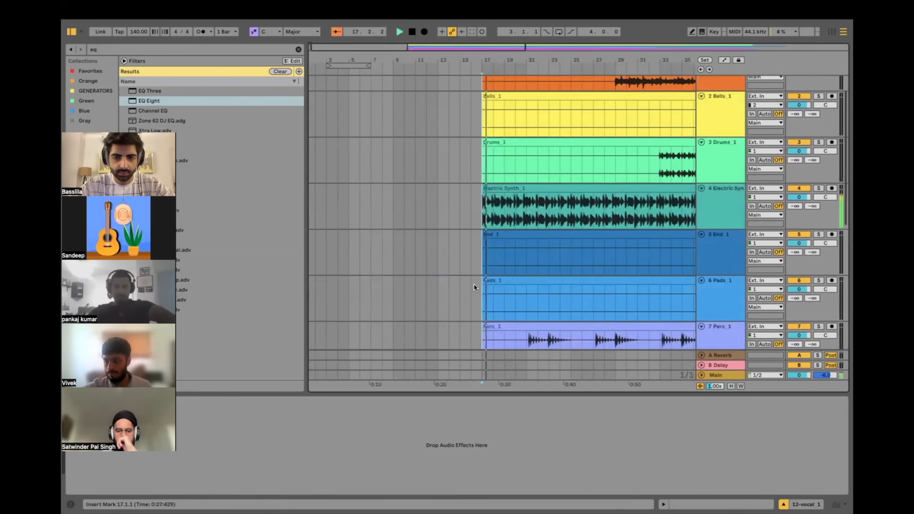
# Step: Lower the Electric Synth track's volume to about -7.5 dB while the intro plays
pyautogui.scroll(4, 476, 252)
pyautogui.scroll(-4, 476, 243)
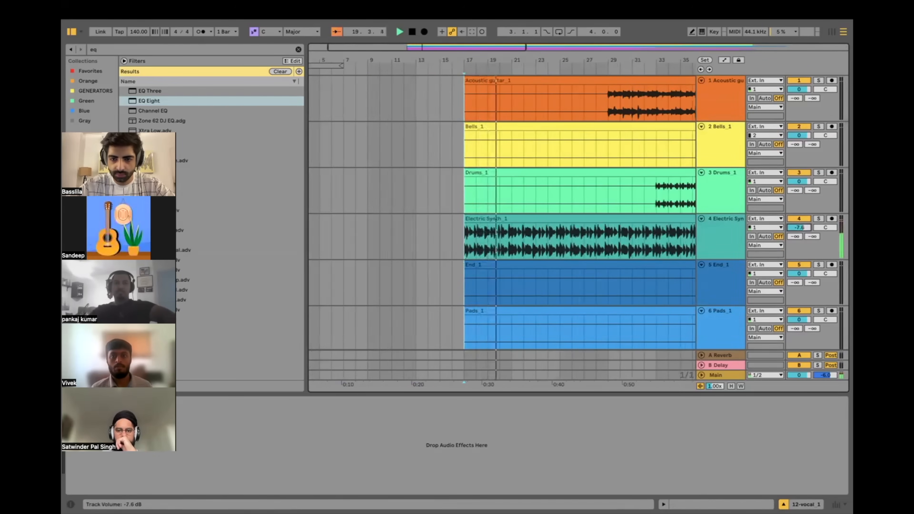
pyautogui.click(506, 242)
pyautogui.scroll(-4, 518, 239)
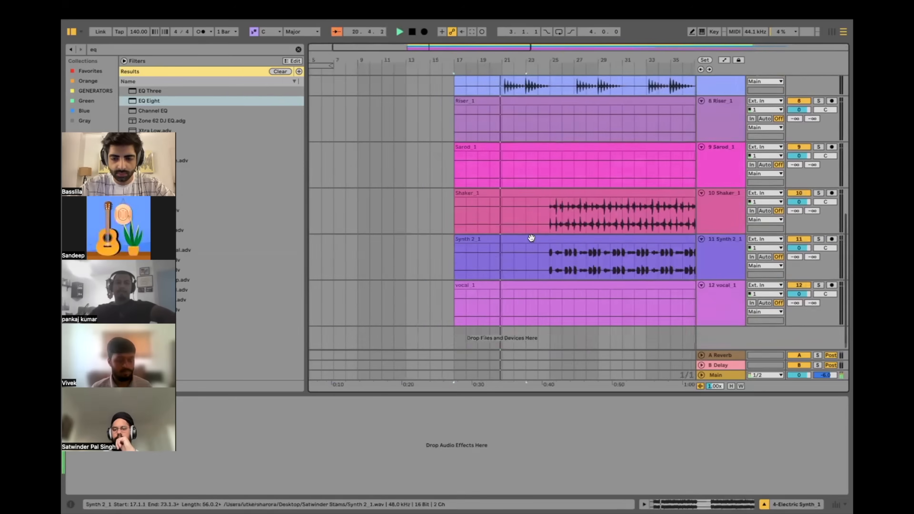
# Step: Solo the Acoustic guitar track and listen to it from bar 29 and from bar 41
pyautogui.scroll(4, 531, 238)
pyautogui.click(748, 80)
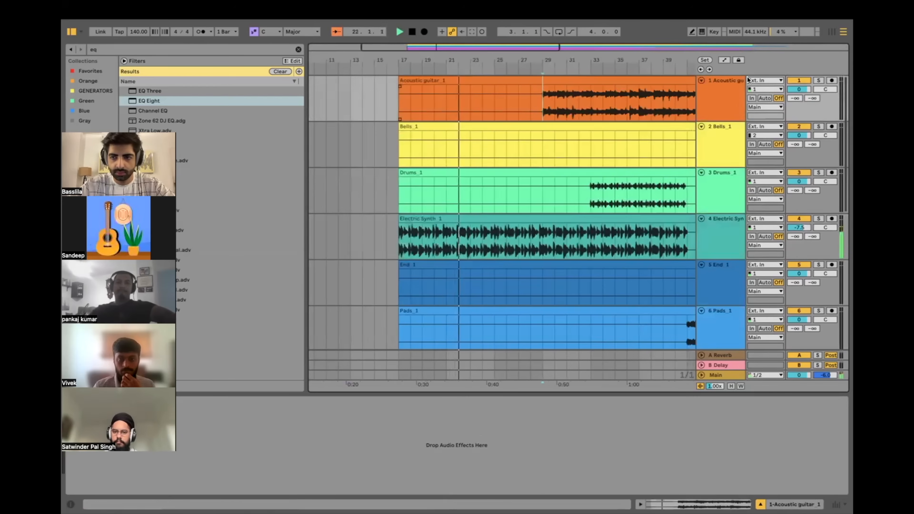
pyautogui.click(818, 80)
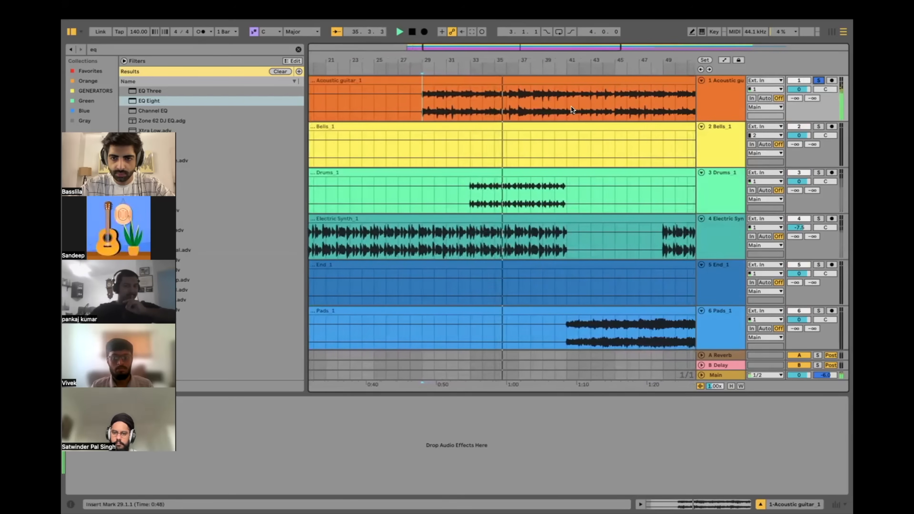
pyautogui.click(562, 109)
pyautogui.press('space')
pyautogui.press('space')
pyautogui.press('-')
pyautogui.hscroll(-5, 510, 143)
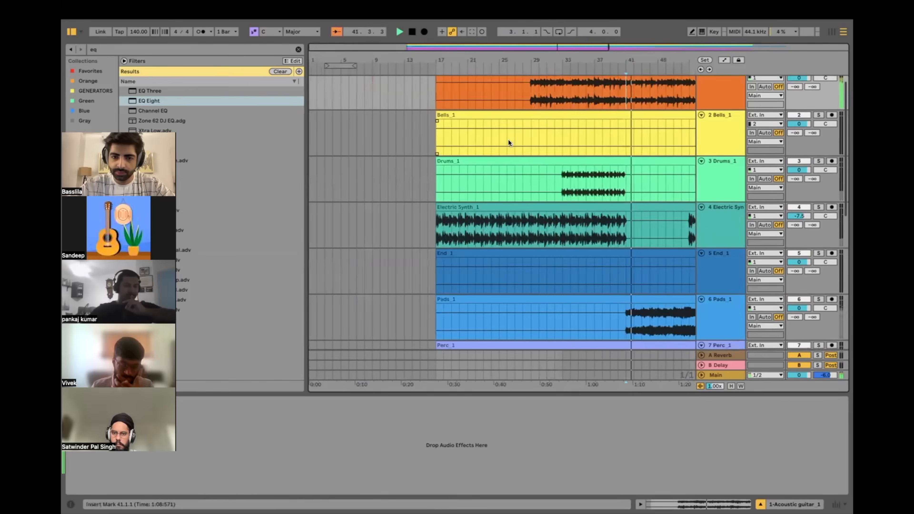
# Step: Solo the Electric Synth track and listen to its opening around bar 17
pyautogui.click(434, 234)
pyautogui.press('space')
pyautogui.press('space')
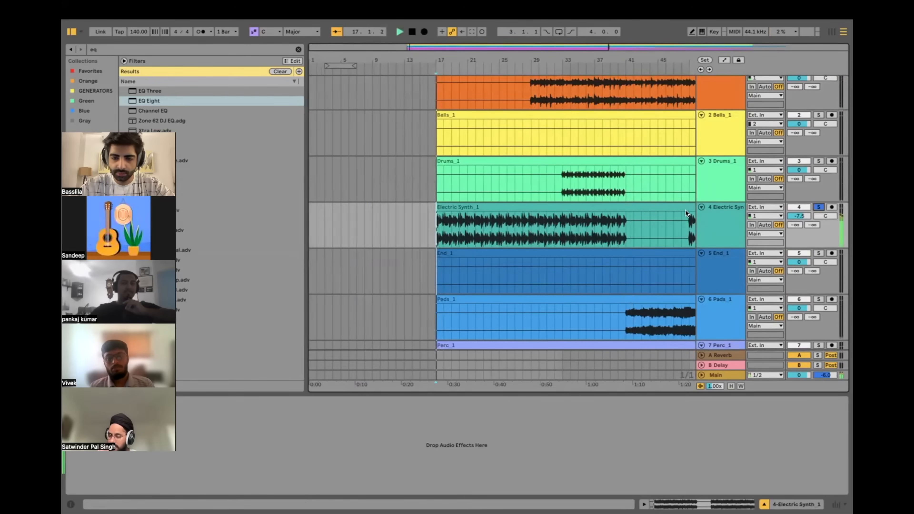
pyautogui.scroll(4, 433, 230)
pyautogui.click(433, 230)
pyautogui.scroll(-6, 503, 234)
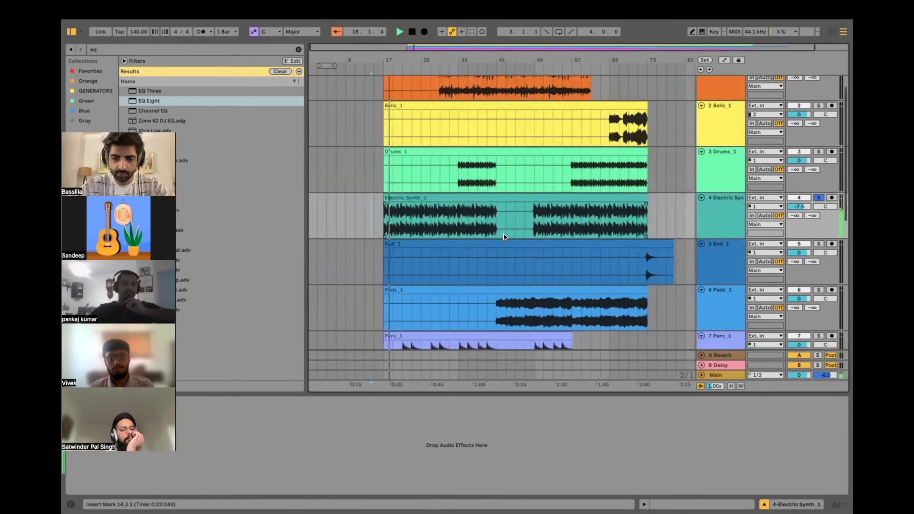
# Step: Raise the vocal_1 clip's gain to 8.8 dB and return to the arrangement
pyautogui.scroll(-8, 503, 234)
pyautogui.doubleClick(493, 286)
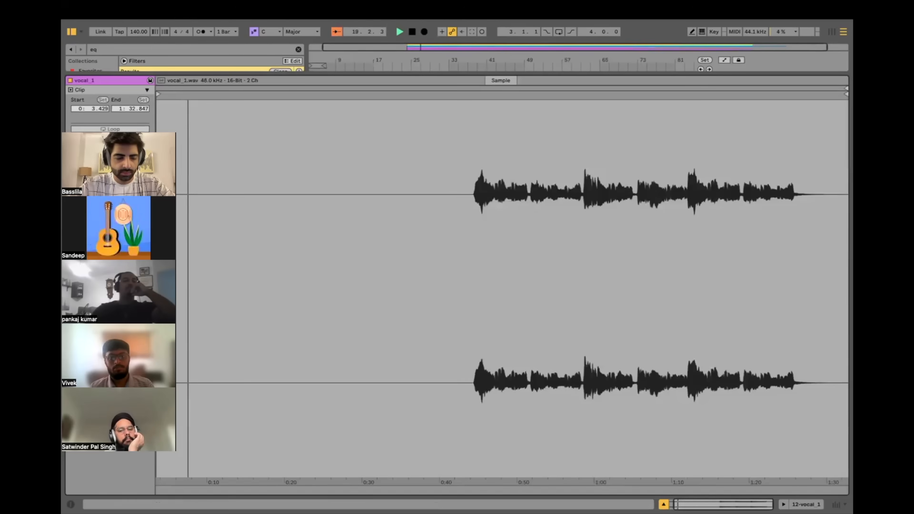
pyautogui.moveTo(124, 241); pyautogui.dragTo(125, 220)
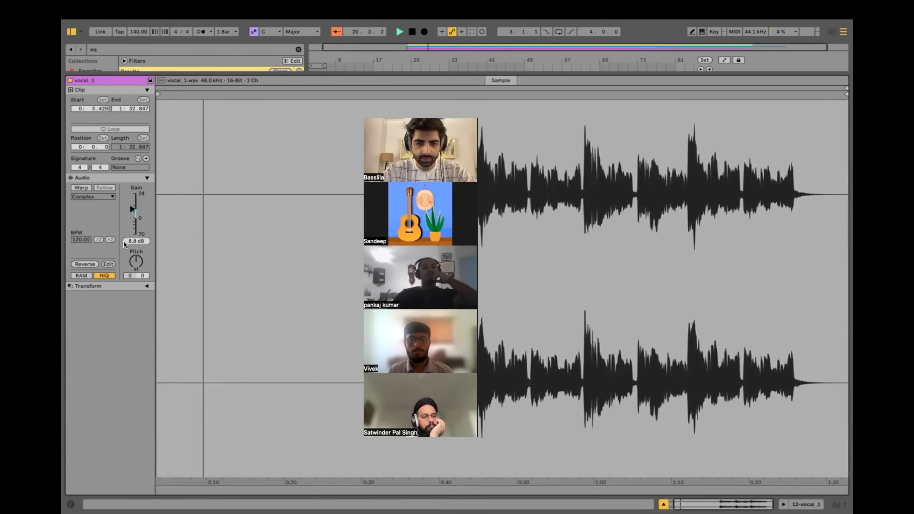
pyautogui.click(663, 504)
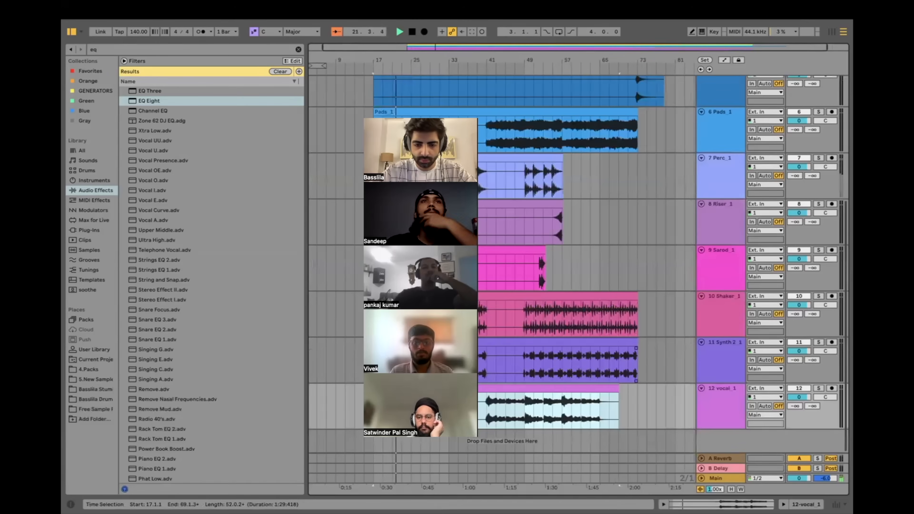
# Step: Clear the Electric Synth solo and play the full mix from the vocal's entry at bar 41
pyautogui.click(483, 411)
pyautogui.press('space')
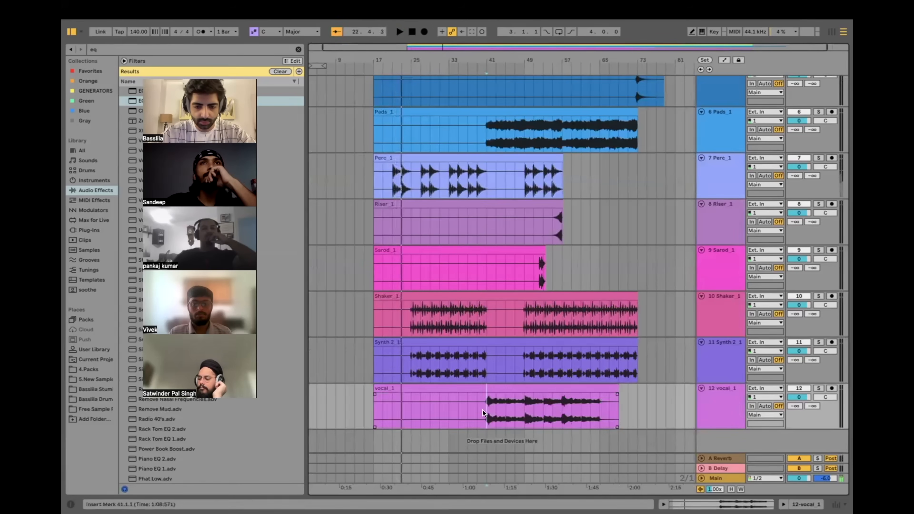
pyautogui.scroll(5, 482, 409)
pyautogui.press('space')
pyautogui.press('space')
pyautogui.press('space')
# Step: Balance the vocal section by setting the Pads track volume to -8.8 dB and the vocal track volume to 0.6 dB
pyautogui.scroll(6, 596, 331)
pyautogui.scroll(-3, 597, 329)
pyautogui.moveTo(801, 320); pyautogui.dragTo(801, 335)
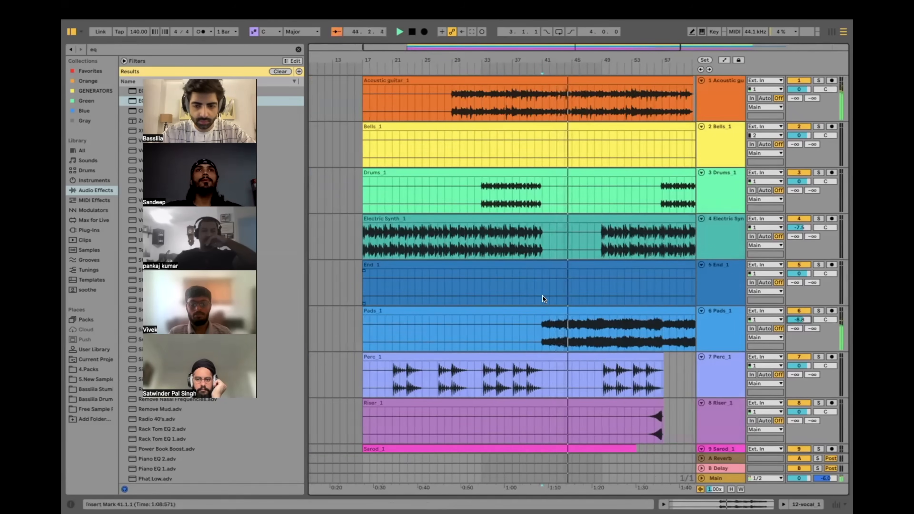
pyautogui.scroll(-3, 543, 295)
pyautogui.scroll(-3, 543, 296)
pyautogui.scroll(3, 542, 295)
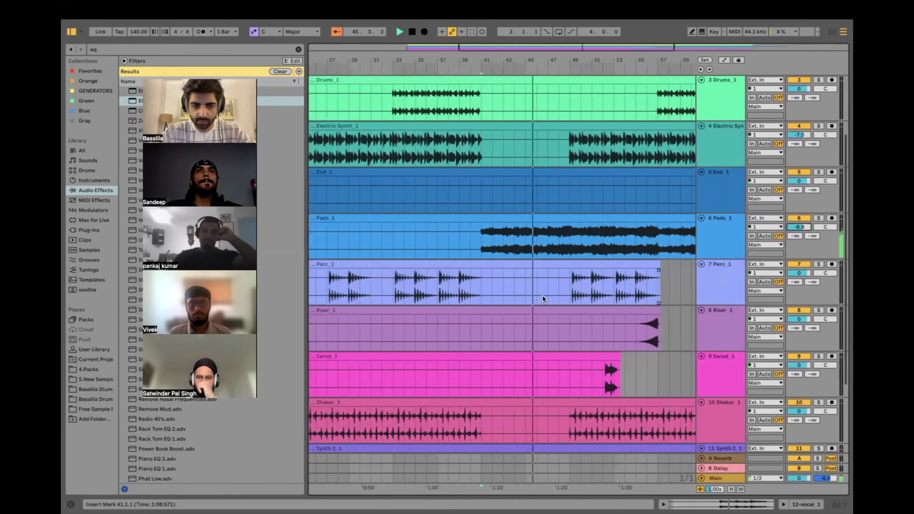
pyautogui.scroll(-3, 542, 295)
pyautogui.scroll(-2, 542, 296)
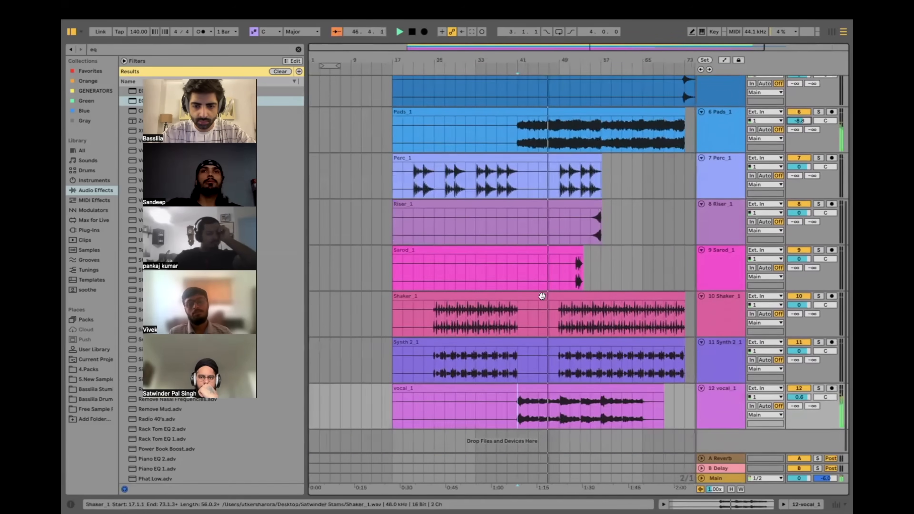
# Step: Mark bar 49 on the Perc track and follow how the Perc, Sarod, Shaker and Synth 2 parts play from there
pyautogui.scroll(2, 543, 296)
pyautogui.scroll(2, 543, 296)
pyautogui.click(573, 261)
pyautogui.scroll(3, 573, 262)
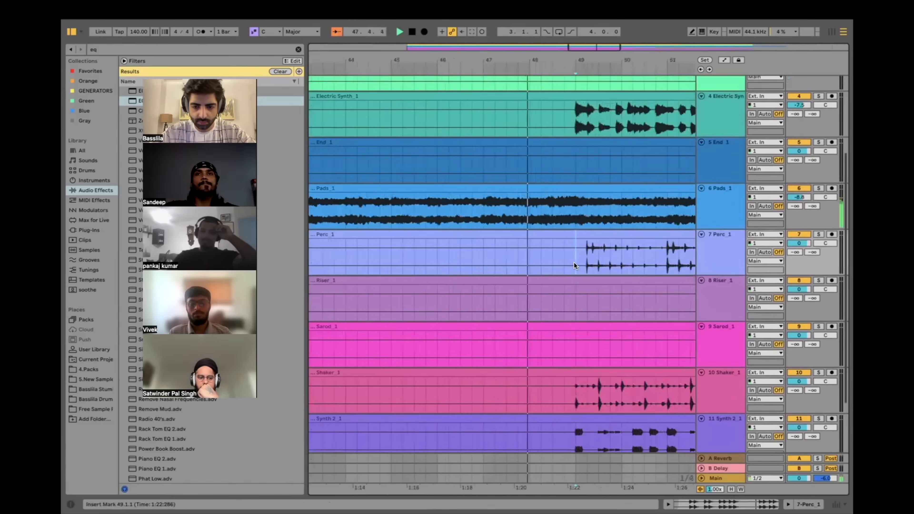
pyautogui.scroll(-2, 574, 261)
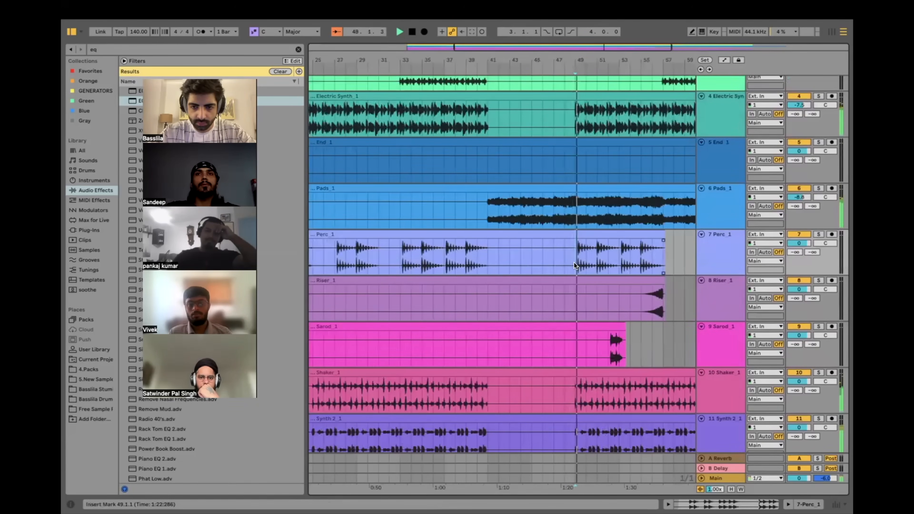
pyautogui.scroll(-3, 574, 262)
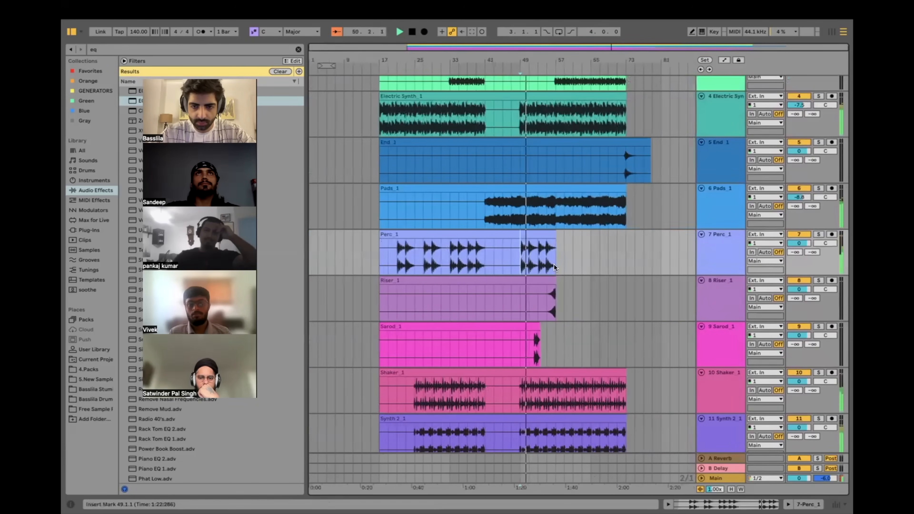
pyautogui.scroll(-2, 526, 258)
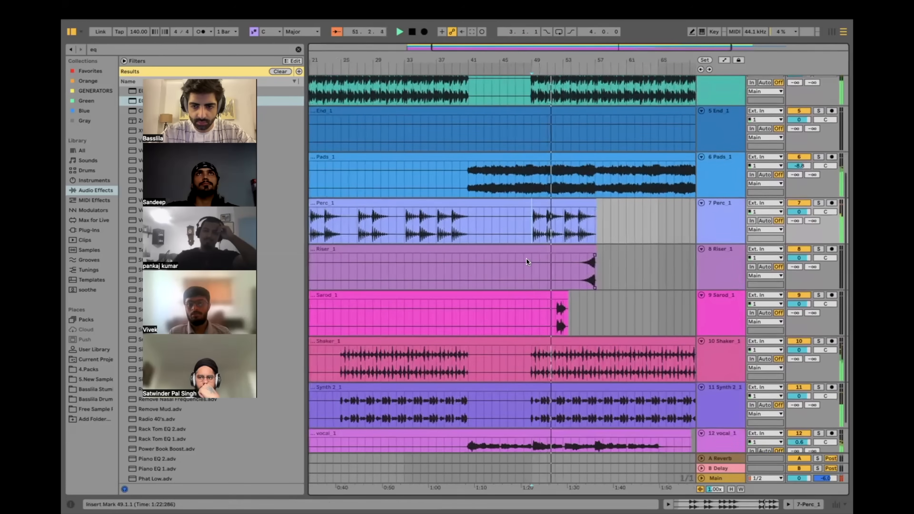
pyautogui.scroll(-1, 526, 257)
pyautogui.scroll(4, 526, 257)
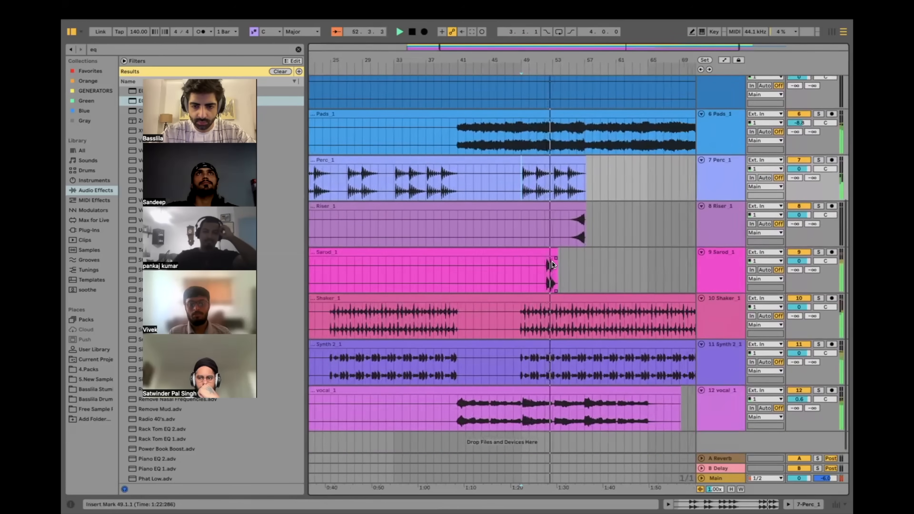
pyautogui.scroll(-5, 573, 286)
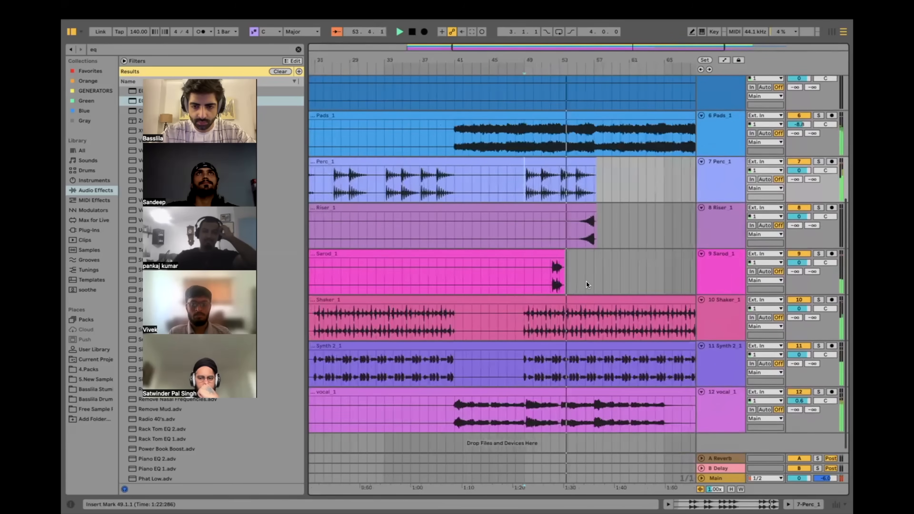
# Step: Examine the Perc and Riser endings and the Drums re-entry around bar 57 during playback
pyautogui.scroll(4, 591, 195)
pyautogui.moveTo(586, 179); pyautogui.dragTo(612, 221)
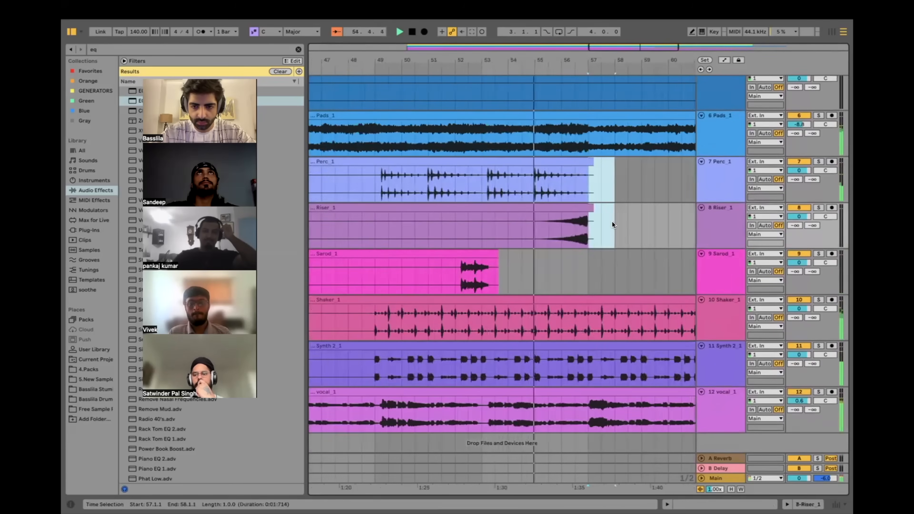
pyautogui.scroll(-4, 611, 220)
pyautogui.scroll(5, 610, 221)
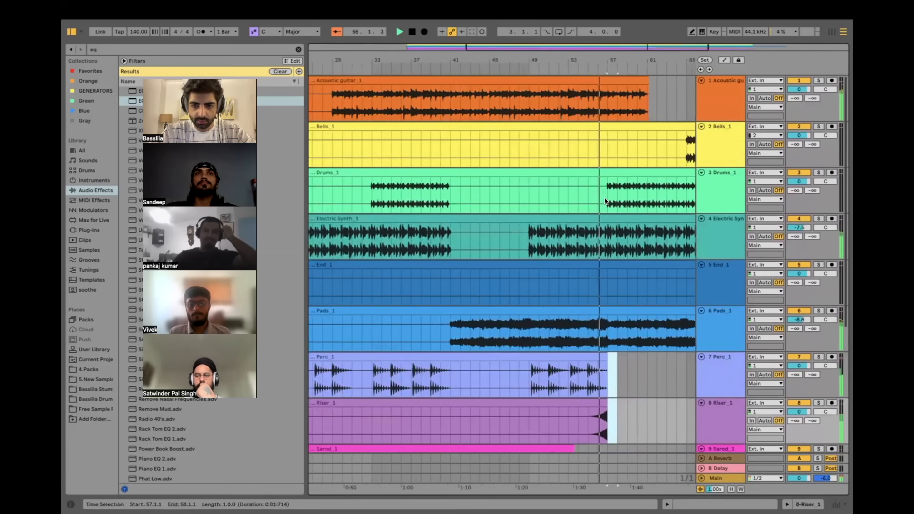
pyautogui.click(605, 198)
pyautogui.scroll(5, 603, 195)
pyautogui.scroll(-8, 603, 196)
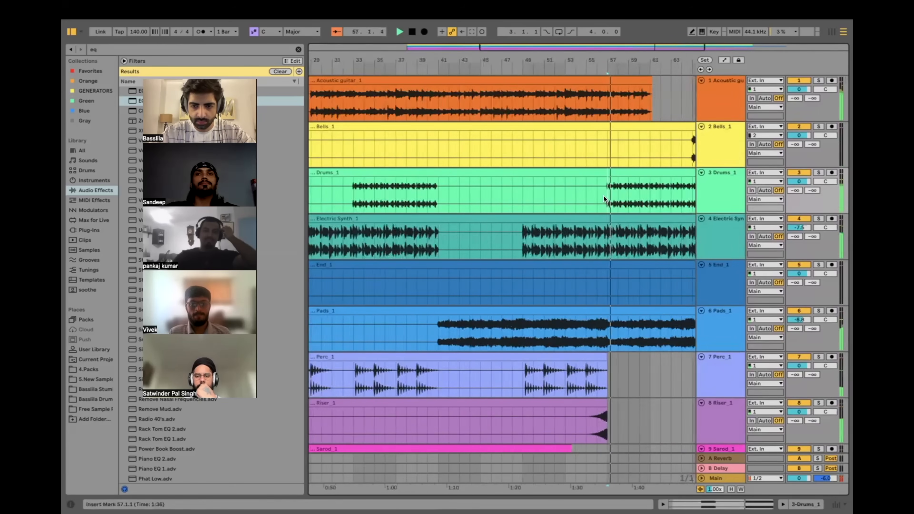
pyautogui.scroll(-5, 604, 196)
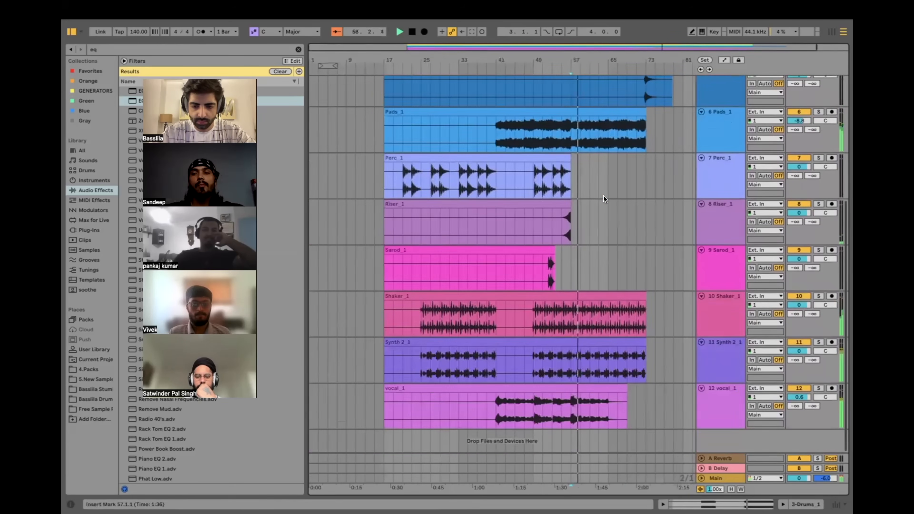
# Step: Delete the eight empty bars from bar 9 to bar 17 across all tracks so the clips move forward
pyautogui.scroll(5, 411, 243)
pyautogui.scroll(3, 380, 174)
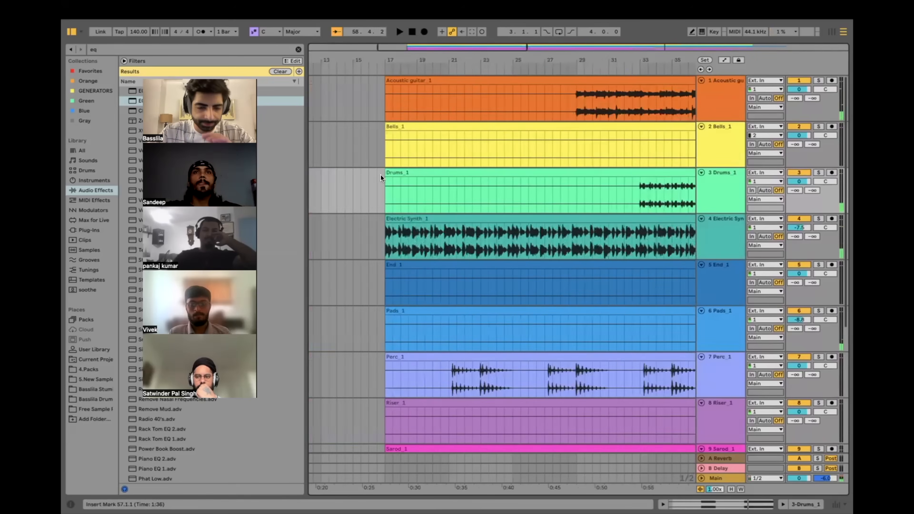
pyautogui.scroll(-3, 388, 240)
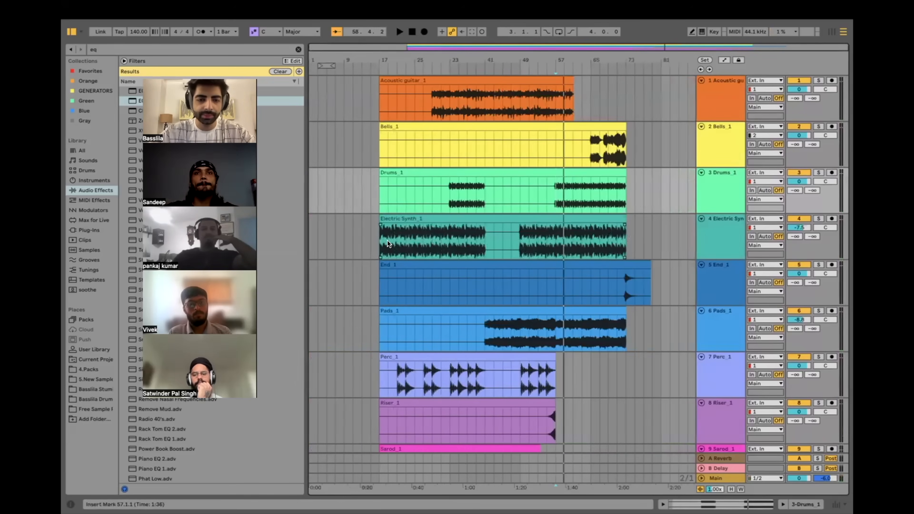
pyautogui.moveTo(377, 196); pyautogui.dragTo(345, 196)
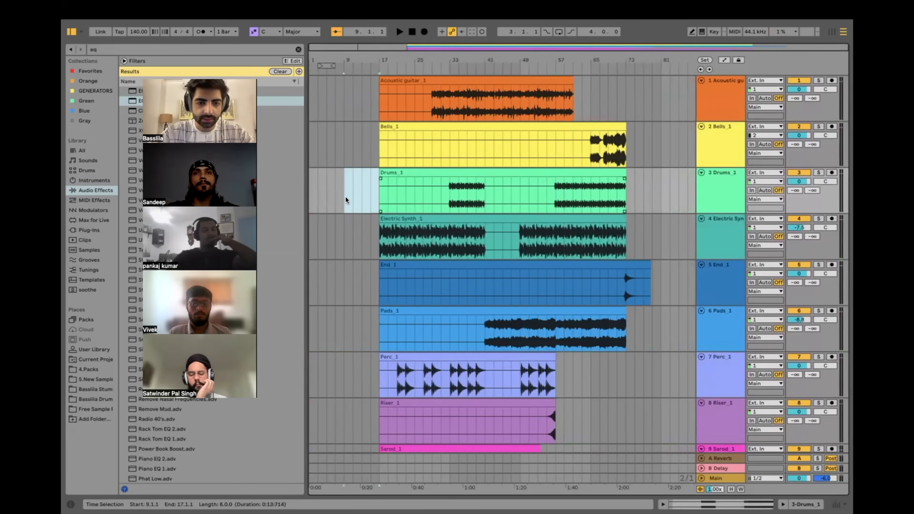
pyautogui.hotkey('ctrl', 'shift', 'Delete')
# Step: Add a locator named "intro" at bar 9, where the clips start
pyautogui.scroll(5, 358, 126)
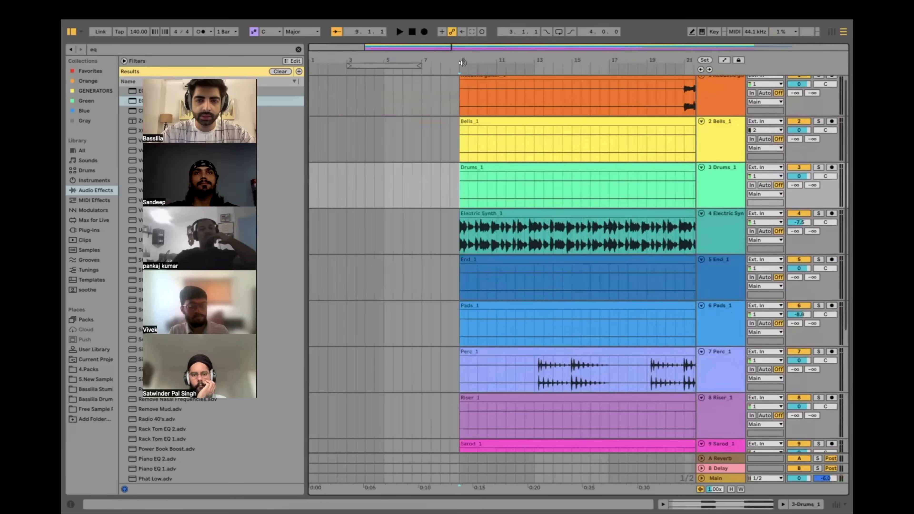
pyautogui.rightClick(457, 67)
pyautogui.click(469, 92)
pyautogui.write('intro')
pyautogui.press('Return')
pyautogui.scroll(-2, 476, 194)
# Step: Solo the Electric Synth track and listen to it briefly from bar 9
pyautogui.click(393, 234)
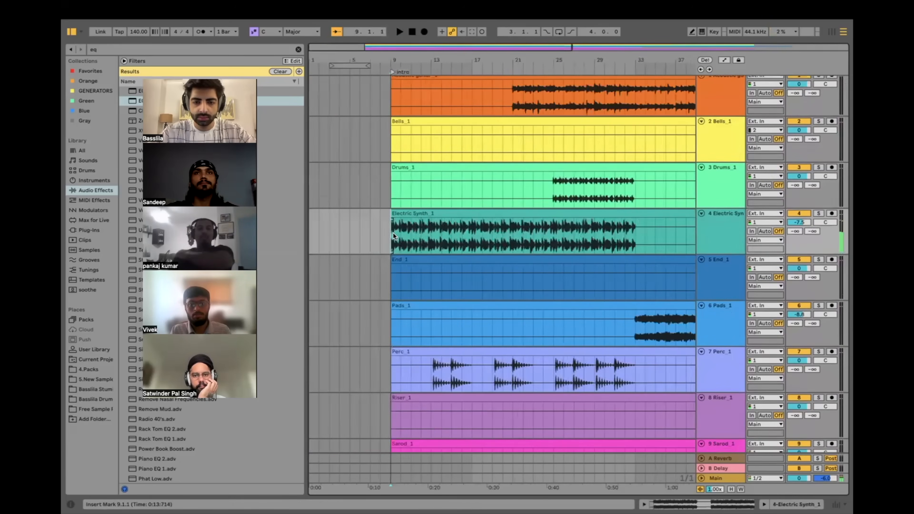
pyautogui.scroll(3, 393, 236)
pyautogui.press('space')
pyautogui.click(818, 213)
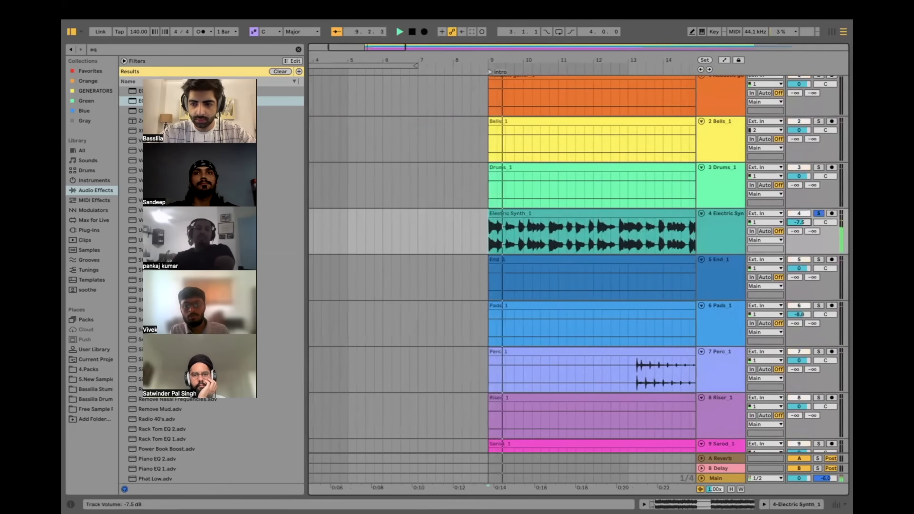
pyautogui.scroll(-3, 546, 217)
pyautogui.press('space')
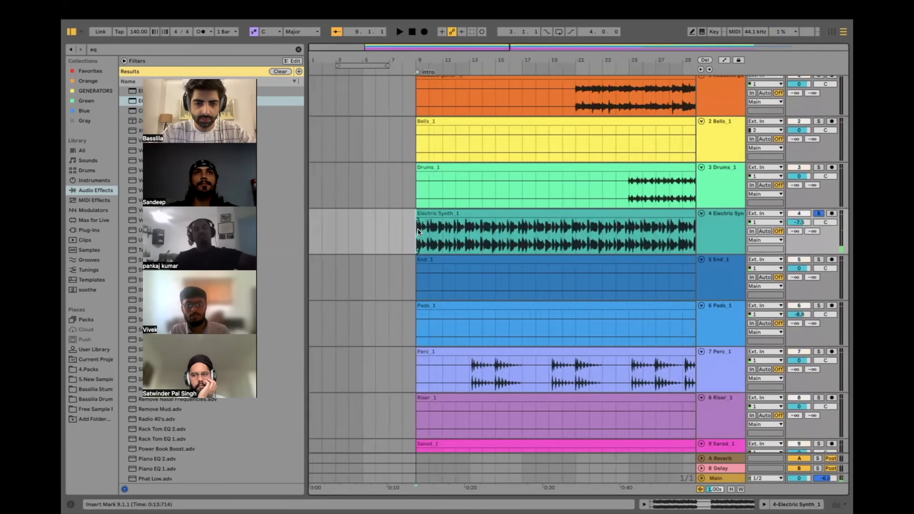
# Step: Move the Electric Synth track above Acoustic guitar as the first track
pyautogui.scroll(-3, 418, 229)
pyautogui.scroll(1, 420, 230)
pyautogui.click(725, 212)
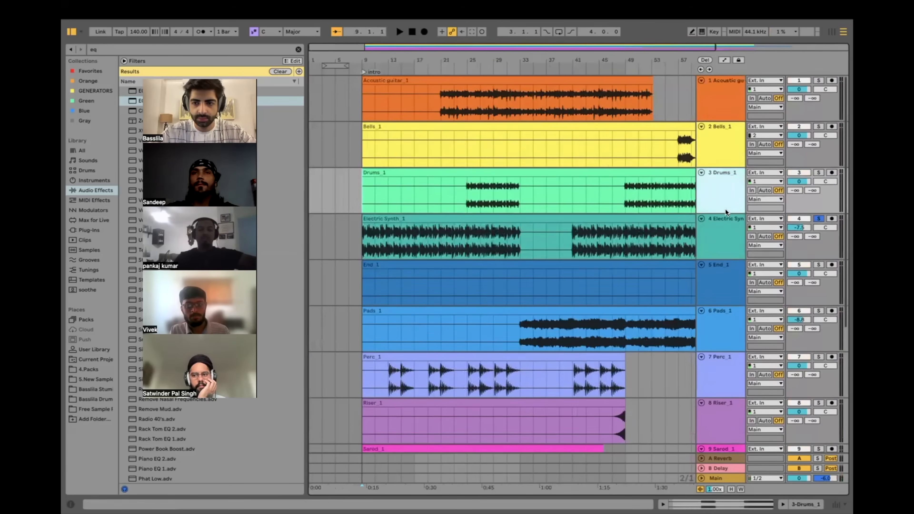
pyautogui.click(718, 236)
pyautogui.moveTo(718, 95); pyautogui.dragTo(716, 97)
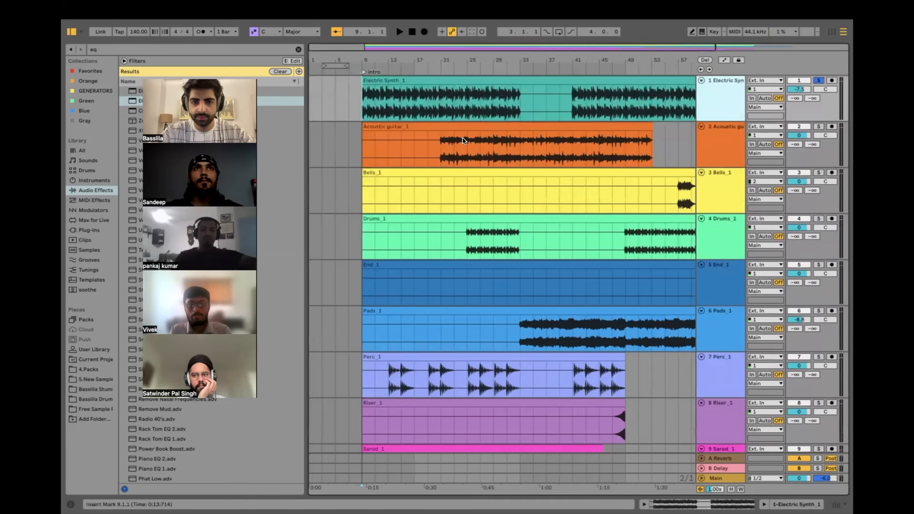
# Step: Play the soloed Electric Synth from bar 9 and rename its track "Keys"
pyautogui.click(360, 106)
pyautogui.press('+')
pyautogui.press('+')
pyautogui.press('space')
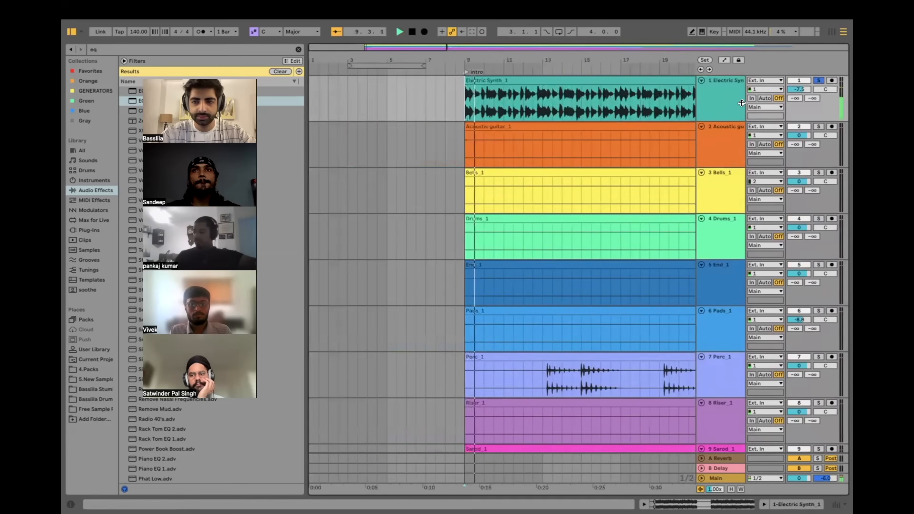
pyautogui.press('super+r')
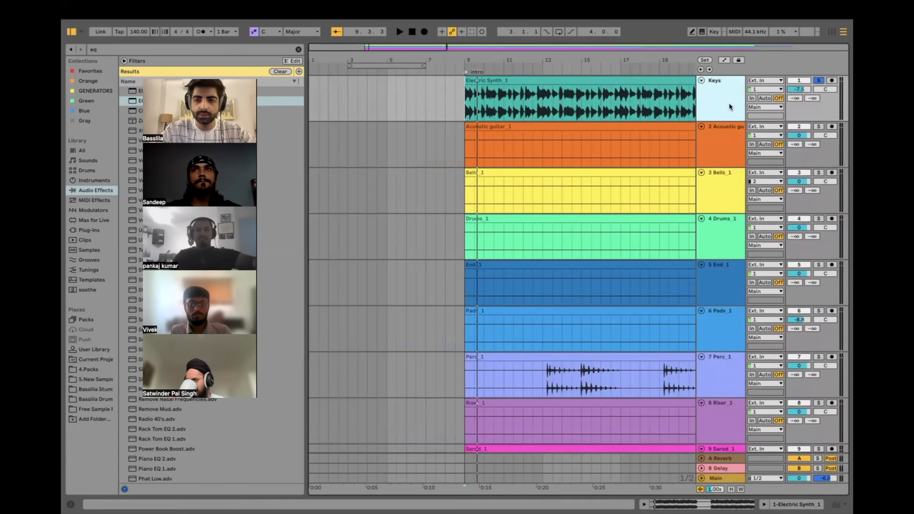
# Step: Group the Keys track under the name "Int", colour the group light green and apply that colour to its tracks and clips
pyautogui.press('super+g')
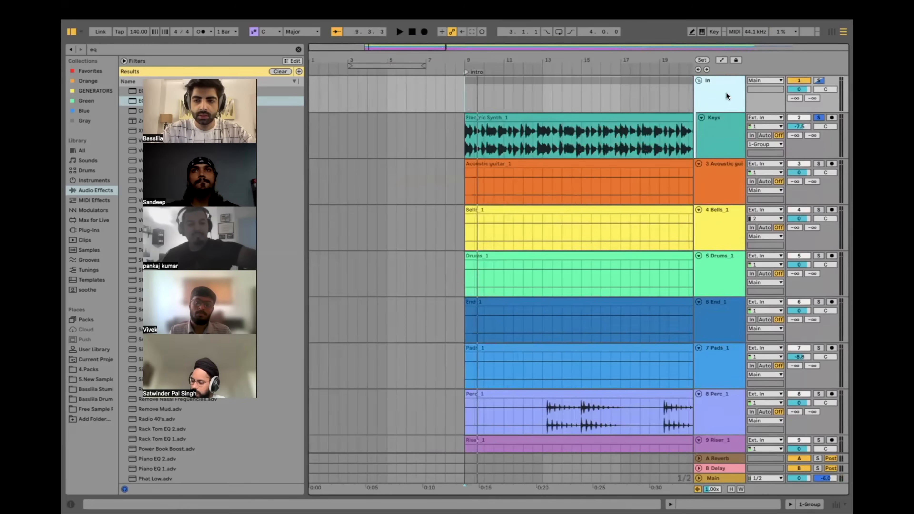
pyautogui.rightClick(726, 96)
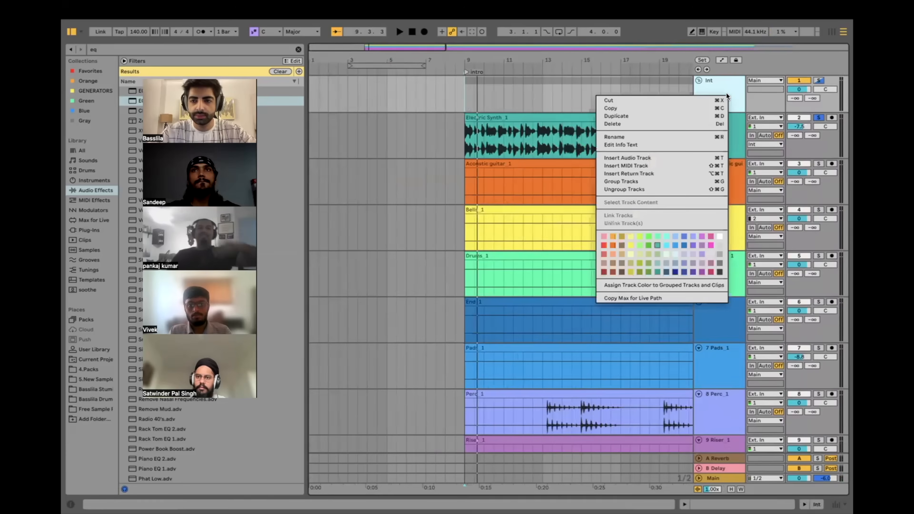
pyautogui.click(639, 236)
pyautogui.rightClick(705, 99)
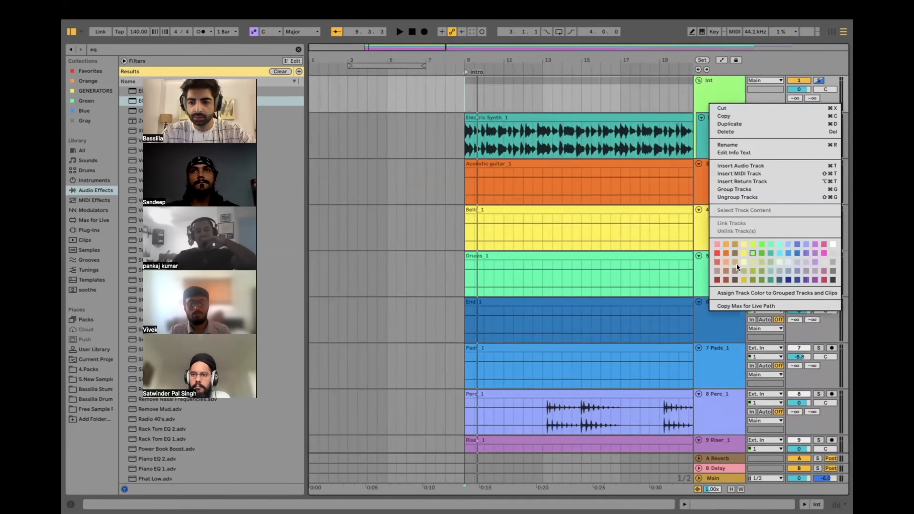
pyautogui.click(744, 294)
# Step: Move the Acoustic guitar track into the Int group and rename it "GTR" during playback
pyautogui.press('space')
pyautogui.scroll(-5, 588, 212)
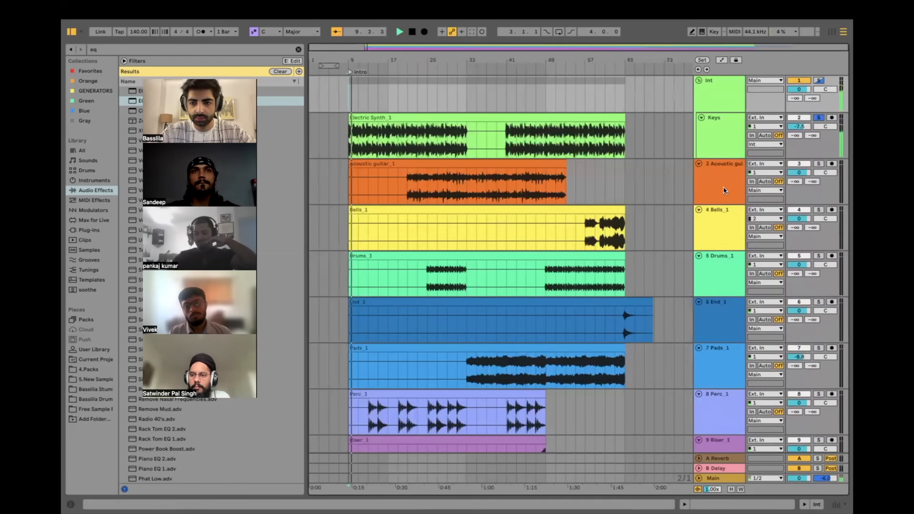
pyautogui.moveTo(724, 188); pyautogui.dragTo(714, 144)
pyautogui.press('super+r')
pyautogui.write('GTR')
pyautogui.press('Return')
pyautogui.click(421, 306)
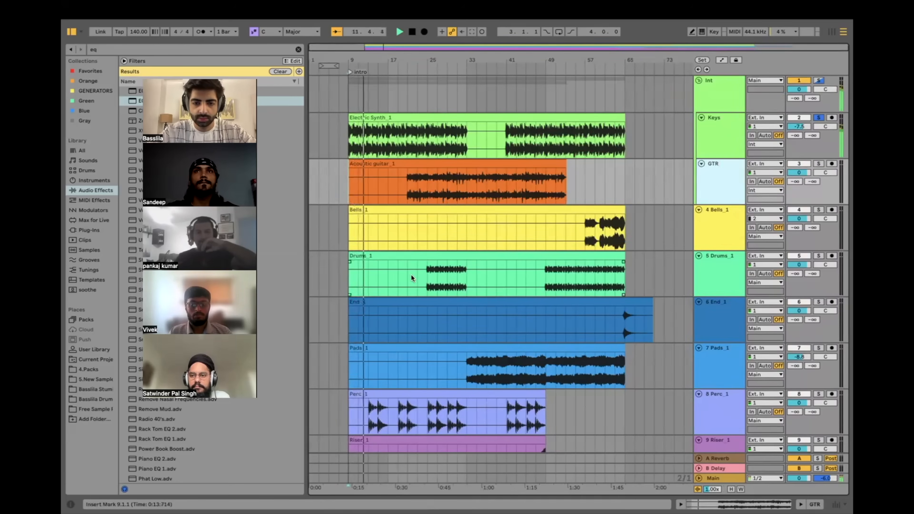
# Step: Put the Drums_1 track into a new group named "Drums"
pyautogui.scroll(5, 411, 274)
pyautogui.scroll(4, 542, 274)
pyautogui.click(732, 278)
pyautogui.press('super+g')
pyautogui.press('super+r')
pyautogui.write('Drums')
pyautogui.press('Return')
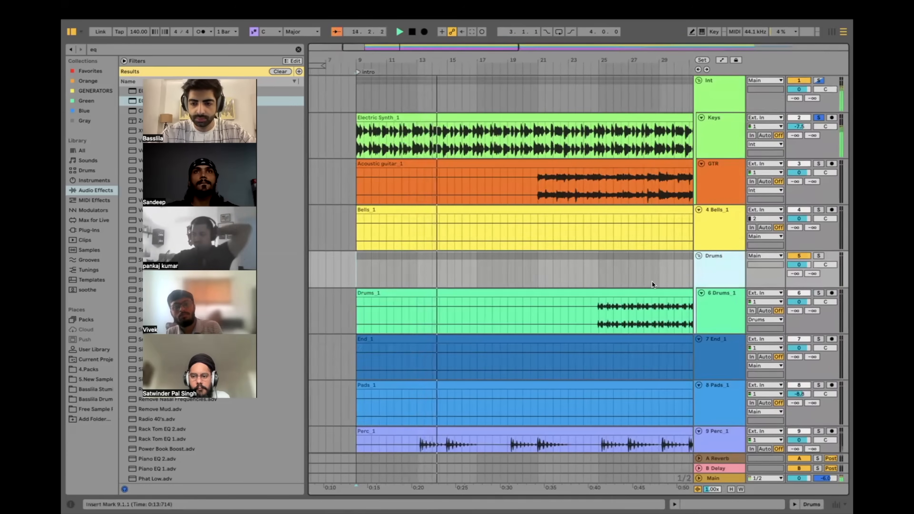
# Step: Stop playback and move the Perc track into the Drums group below Drums_1
pyautogui.scroll(-5, 652, 281)
pyautogui.scroll(5, 402, 296)
pyautogui.press('space')
pyautogui.scroll(-5, 402, 296)
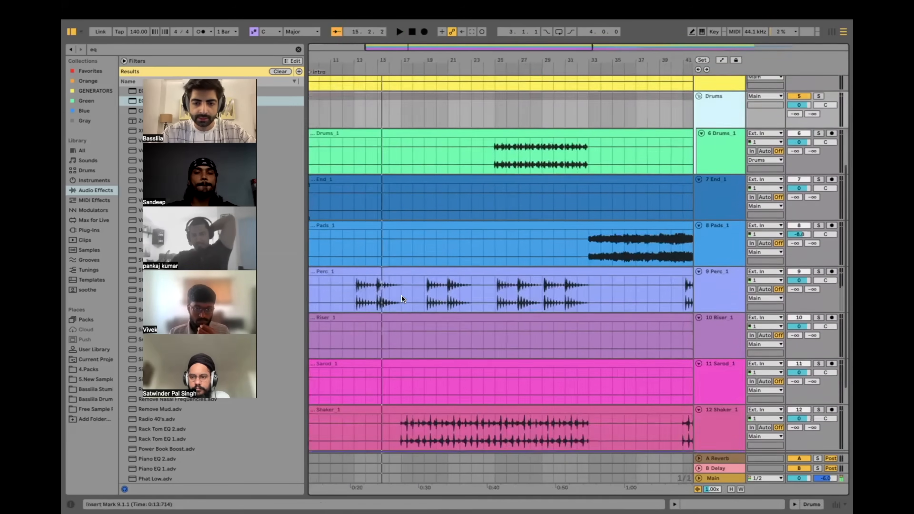
pyautogui.click(380, 252)
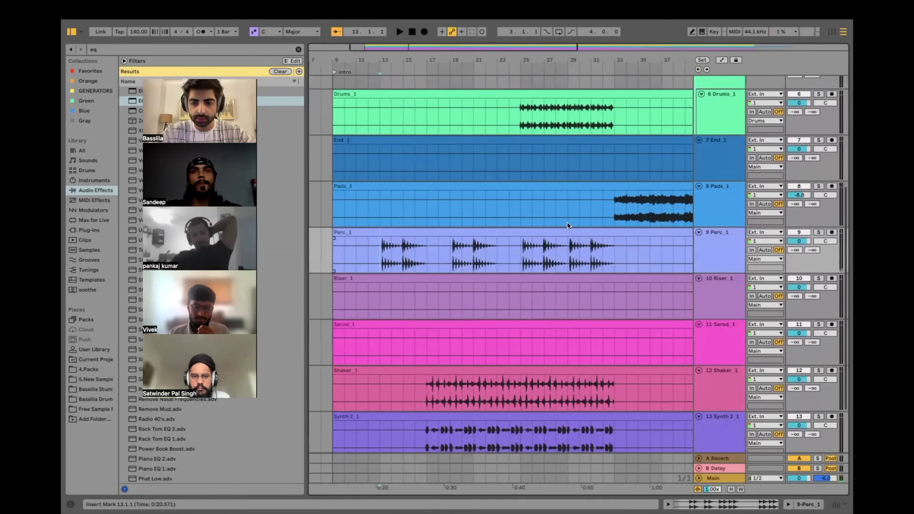
pyautogui.moveTo(709, 245); pyautogui.dragTo(710, 126)
pyautogui.scroll(-3, 550, 154)
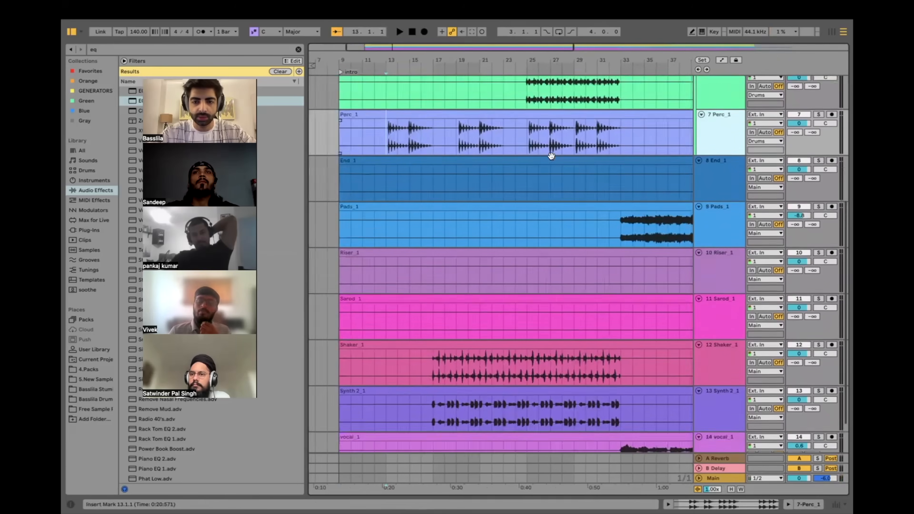
# Step: Solo and audition the Shaker and Synth 2 tracks in turn from bar 17
pyautogui.click(419, 316)
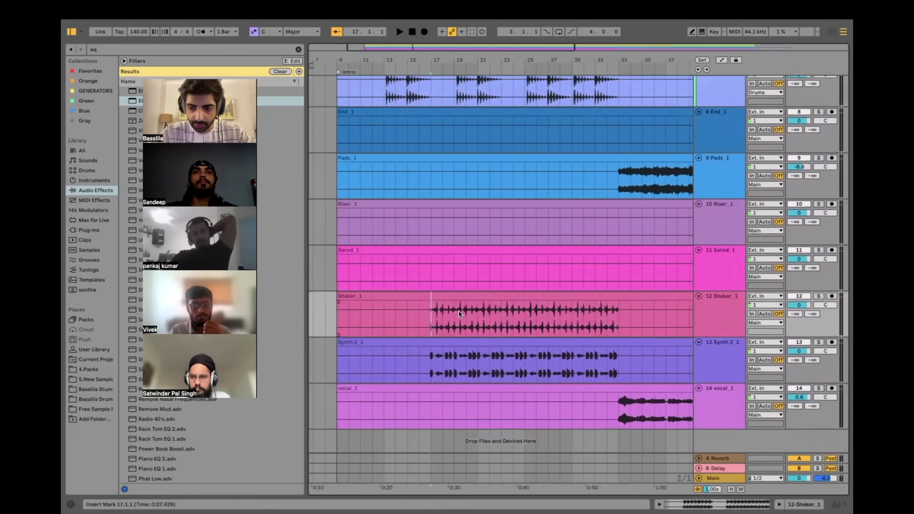
pyautogui.click(816, 296)
pyautogui.press('space')
pyautogui.press('space')
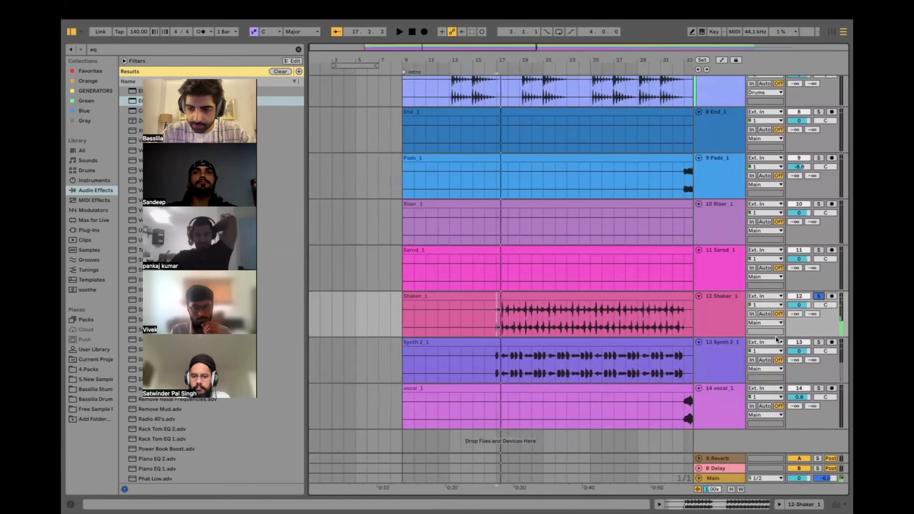
pyautogui.click(820, 340)
pyautogui.press('space')
# Step: Move the Shaker track into the Drums group and the Synth 2 track into the Int group below Keys
pyautogui.click(716, 316)
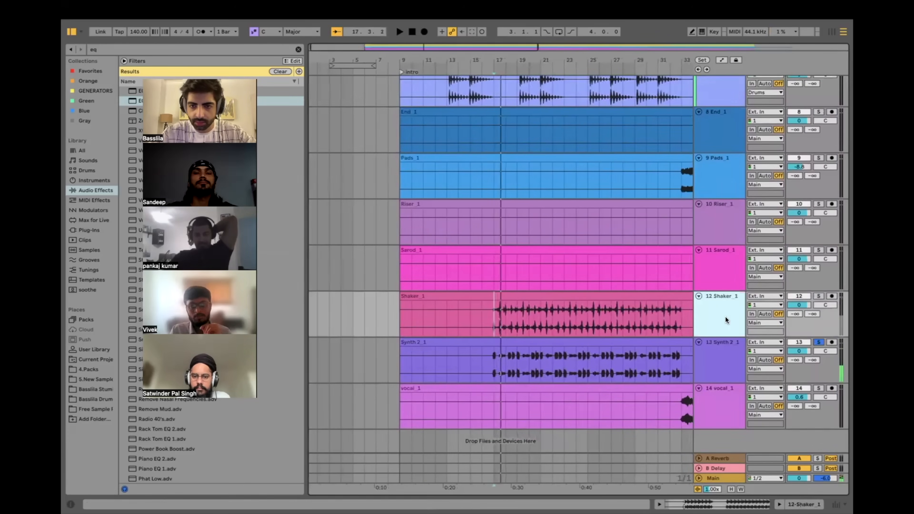
pyautogui.moveTo(718, 93); pyautogui.dragTo(718, 96)
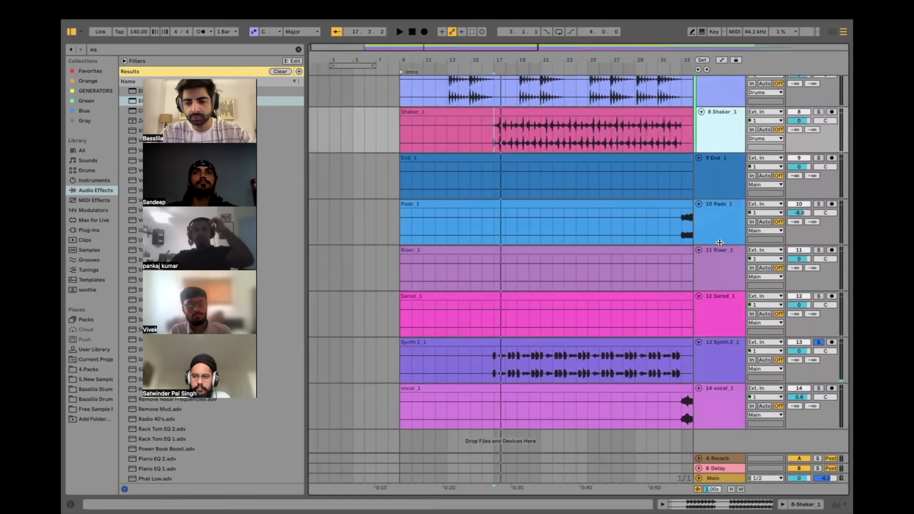
pyautogui.click(737, 367)
pyautogui.scroll(5, 728, 94)
pyautogui.moveTo(721, 58); pyautogui.dragTo(720, 165)
pyautogui.scroll(-5, 615, 199)
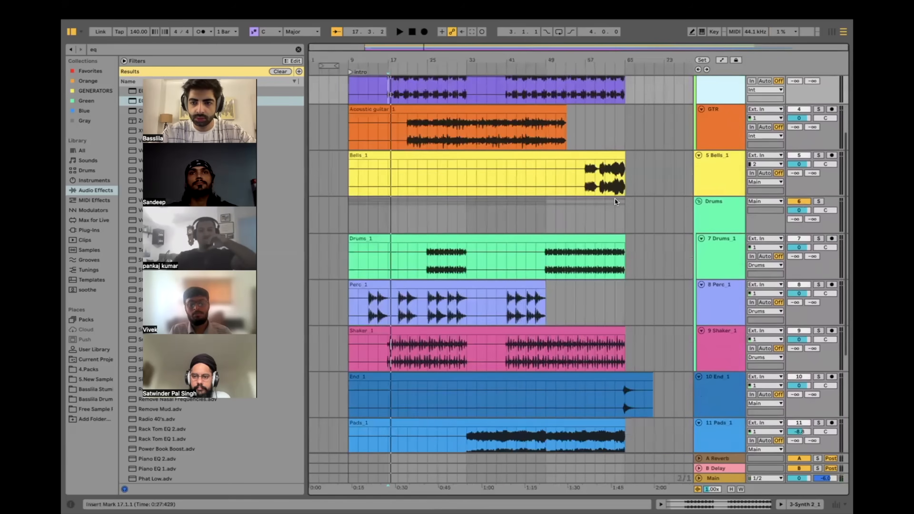
# Step: Solo and play the Bells track, and delete the silent part of its clip from bar 9 to bar 55
pyautogui.click(602, 176)
pyautogui.press('space')
pyautogui.click(817, 155)
pyautogui.moveTo(577, 173); pyautogui.dragTo(349, 177)
pyautogui.scroll(-5, 349, 174)
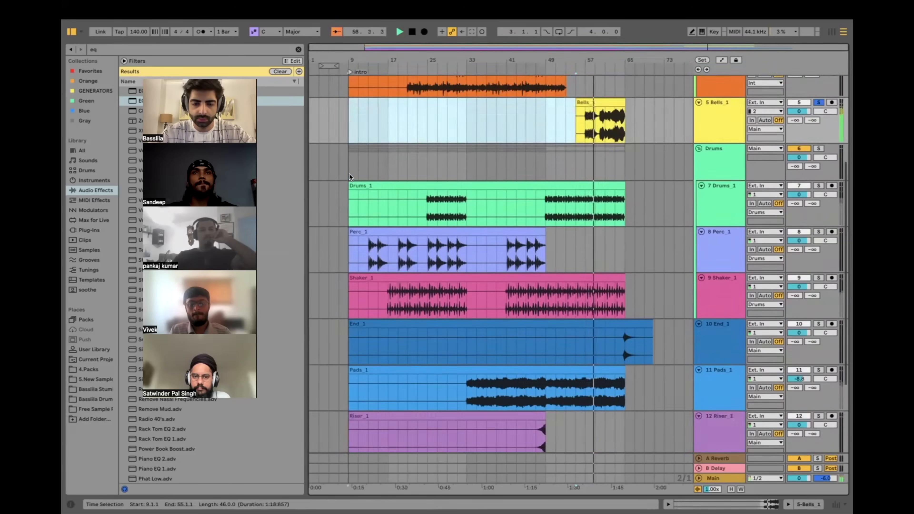
# Step: Delete the silent openings of the vocal clip up to bar 33 and the Sarod clip up to bar 43
pyautogui.scroll(3, 393, 315)
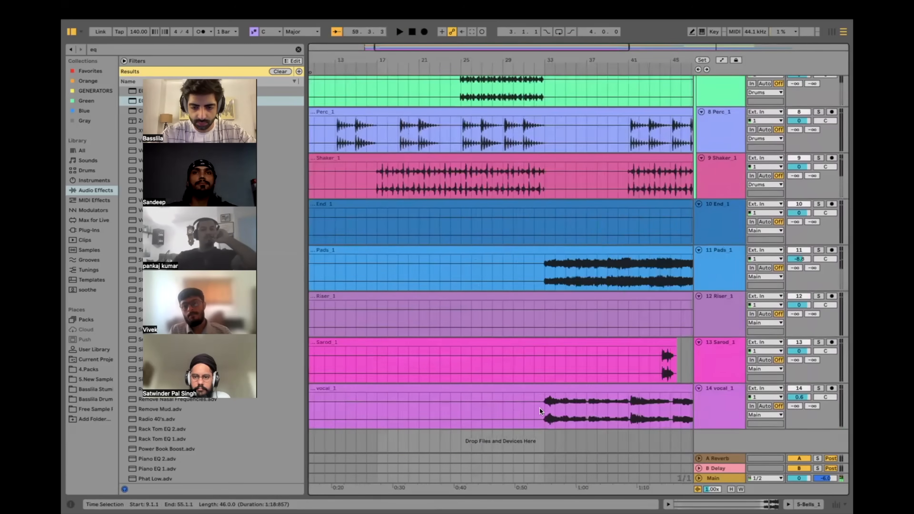
pyautogui.scroll(-3, 539, 407)
pyautogui.moveTo(538, 407); pyautogui.dragTo(352, 407)
pyautogui.moveTo(561, 362); pyautogui.dragTo(339, 353)
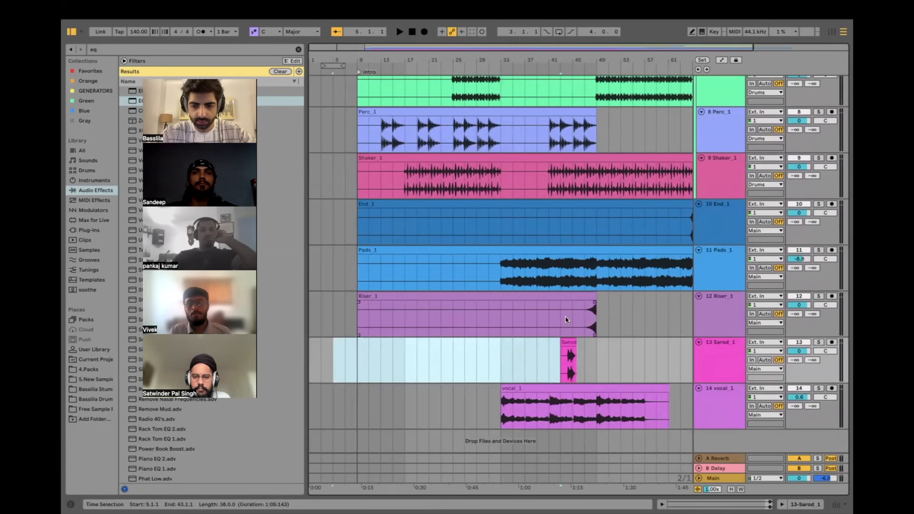
# Step: Delete the silent openings of the Riser clip up to bar 45 and the Pads clip up to bar 33
pyautogui.moveTo(565, 320); pyautogui.dragTo(341, 341)
pyautogui.press('Delete')
pyautogui.click(503, 273)
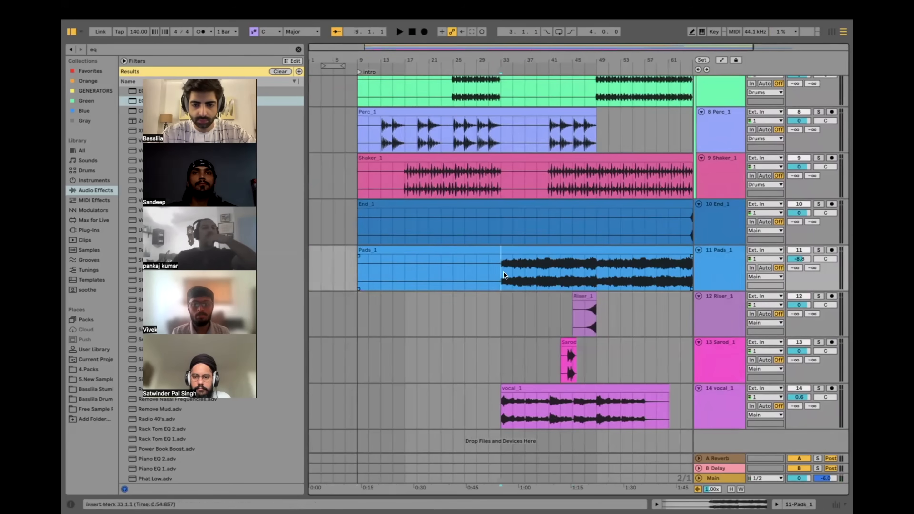
pyautogui.moveTo(503, 274); pyautogui.dragTo(339, 287)
pyautogui.press('Delete')
# Step: Delete the silent part of the End clip from bar 9 to bar 63
pyautogui.scroll(-2, 502, 218)
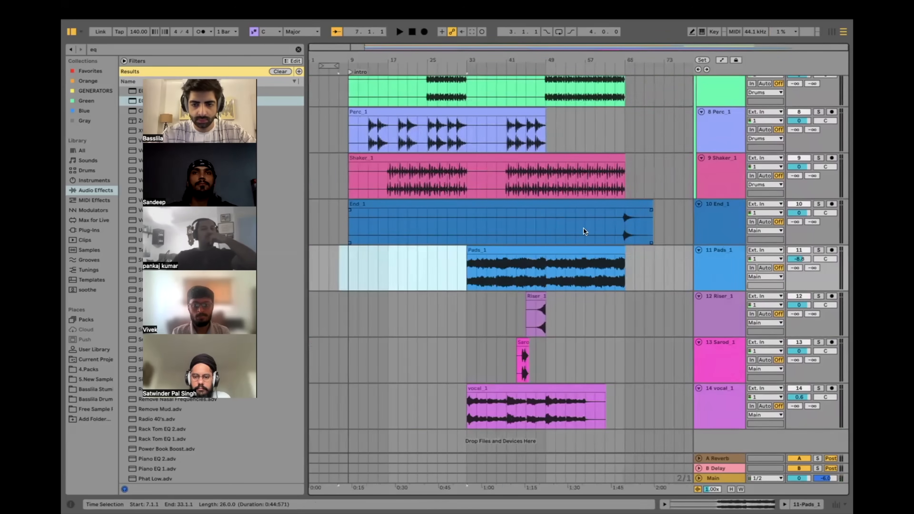
pyautogui.click(611, 231)
pyautogui.keyDown('shift'); pyautogui.click(345, 230); pyautogui.keyUp('shift')
pyautogui.scroll(3, 344, 229)
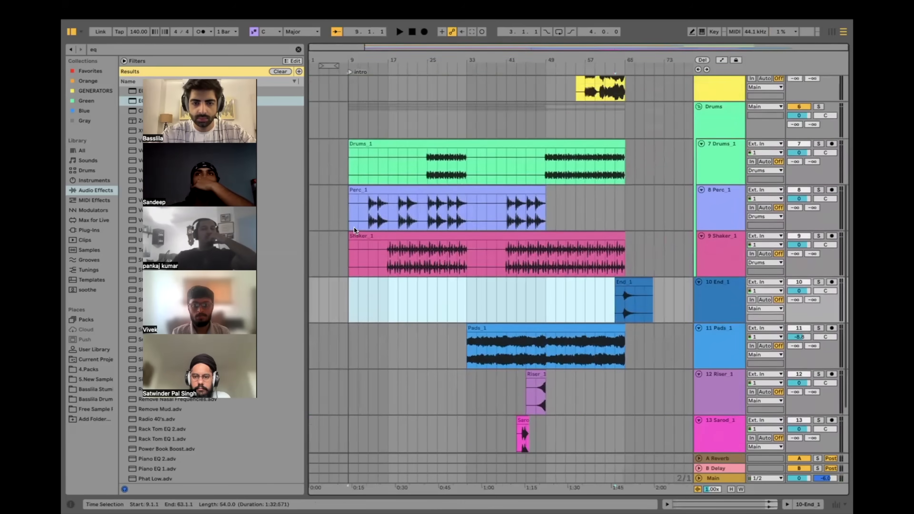
# Step: Delete the Shaker clip's silent opening up to bar 17 and its silent gap from bar 33 to bar 41
pyautogui.scroll(5, 381, 251)
pyautogui.click(442, 260)
pyautogui.scroll(-5, 441, 261)
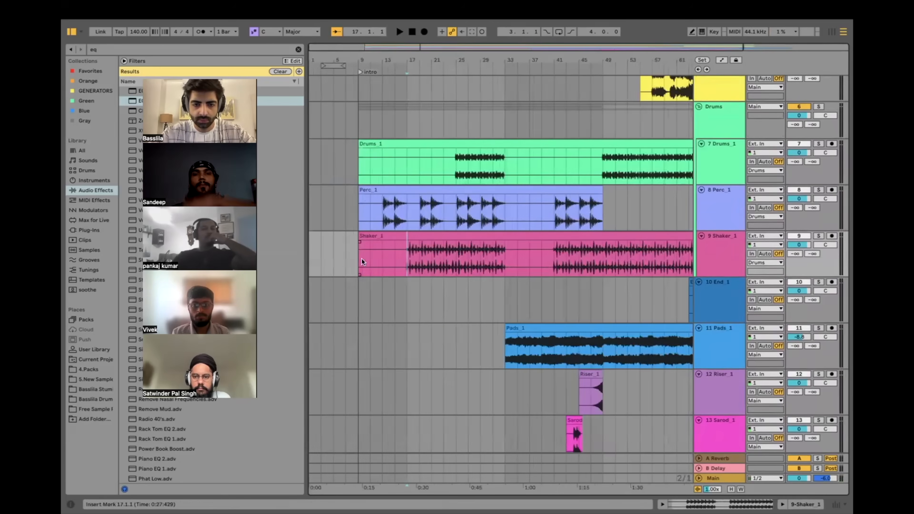
pyautogui.keyDown('shift'); pyautogui.click(340, 258); pyautogui.keyUp('shift')
pyautogui.press('Delete')
pyautogui.click(504, 256)
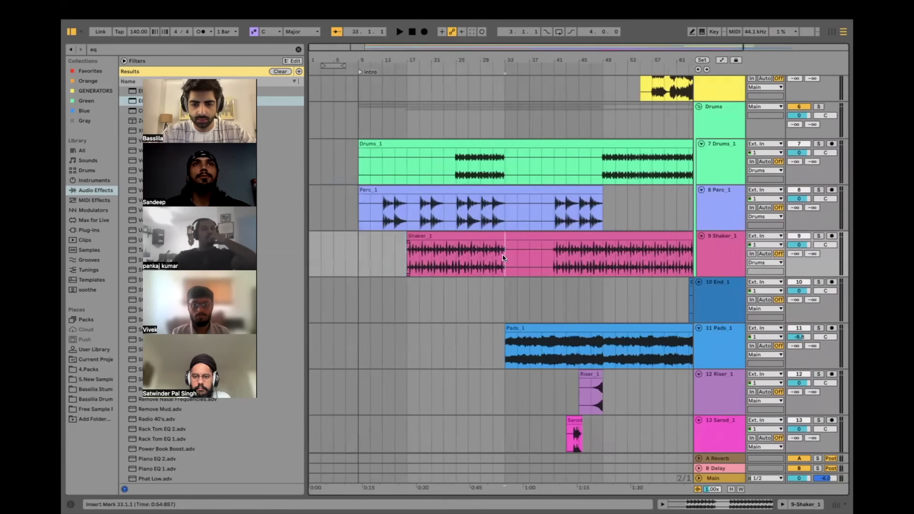
pyautogui.keyDown('shift'); pyautogui.click(550, 254); pyautogui.keyUp('shift')
pyautogui.press('Delete')
# Step: Play briefly from the intro locator at bar 9 and return to the start of the Keys clip
pyautogui.scroll(5, 549, 254)
pyautogui.click(353, 253)
pyautogui.press('space')
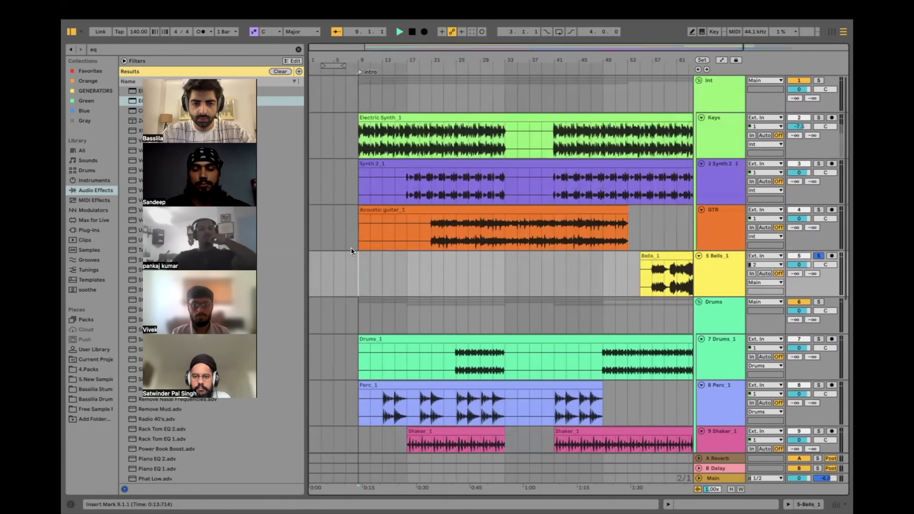
pyautogui.press('+')
pyautogui.press('space')
pyautogui.click(428, 127)
pyautogui.press('-')
pyautogui.scroll(-3, 428, 127)
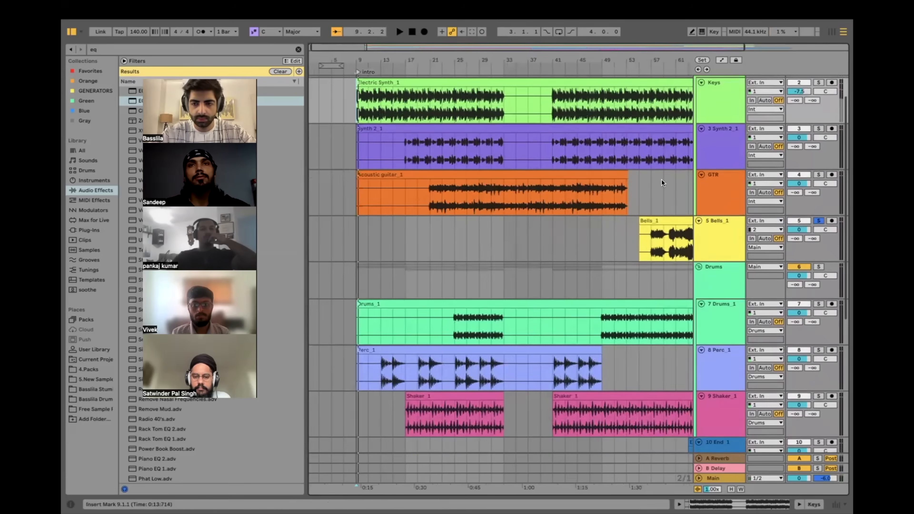
# Step: Solo the Bells track and listen to its clip from about bar 57
pyautogui.click(821, 219)
pyautogui.press('-')
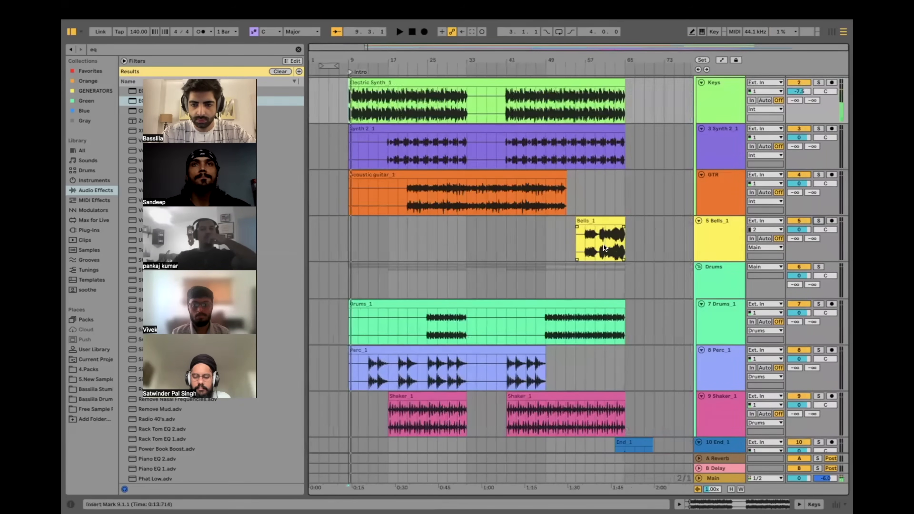
pyautogui.click(588, 245)
pyautogui.moveTo(585, 245); pyautogui.dragTo(593, 245)
pyautogui.click(355, 240)
pyautogui.press('+')
pyautogui.press('+')
pyautogui.click(324, 240)
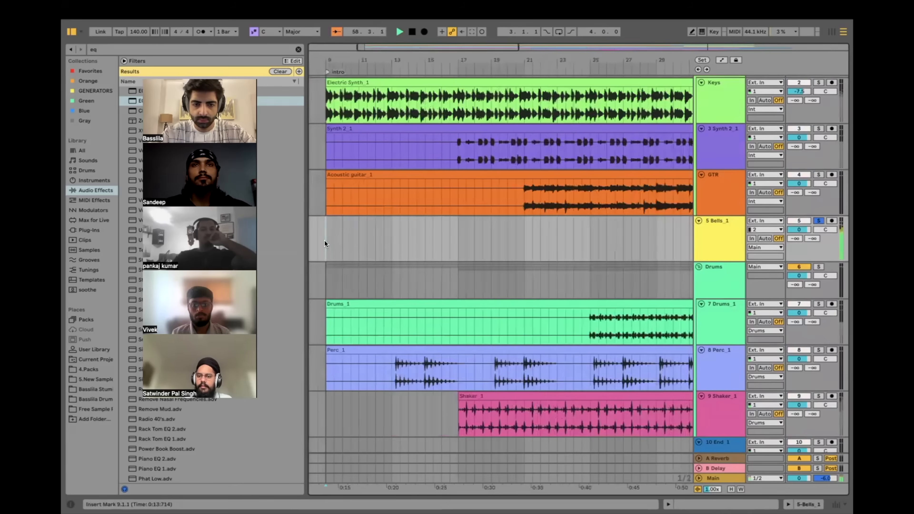
pyautogui.press('-')
pyautogui.press('-')
pyautogui.press('-')
pyautogui.scroll(3, 634, 256)
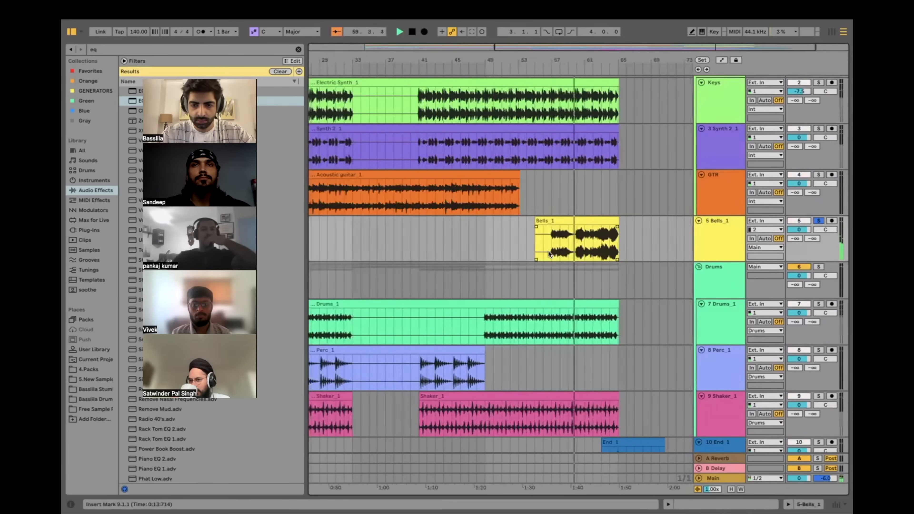
pyautogui.scroll(4, 547, 250)
pyautogui.scroll(4, 600, 246)
# Step: Copy the three-bar section of the Bells clip from bar 57 to bar 60 to the track's start at bar 9
pyautogui.moveTo(534, 248); pyautogui.dragTo(636, 249)
pyautogui.scroll(-5, 634, 249)
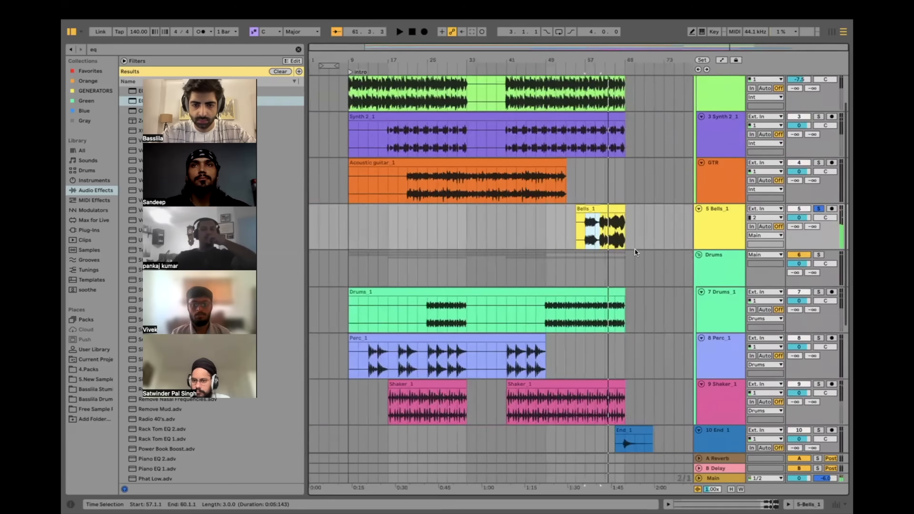
pyautogui.click(364, 231)
pyautogui.scroll(4, 347, 230)
# Step: Move the Bells track into the Int group below Keys and assign the group's colour to its tracks and clips
pyautogui.moveTo(710, 210); pyautogui.dragTo(718, 94)
pyautogui.rightClick(719, 93)
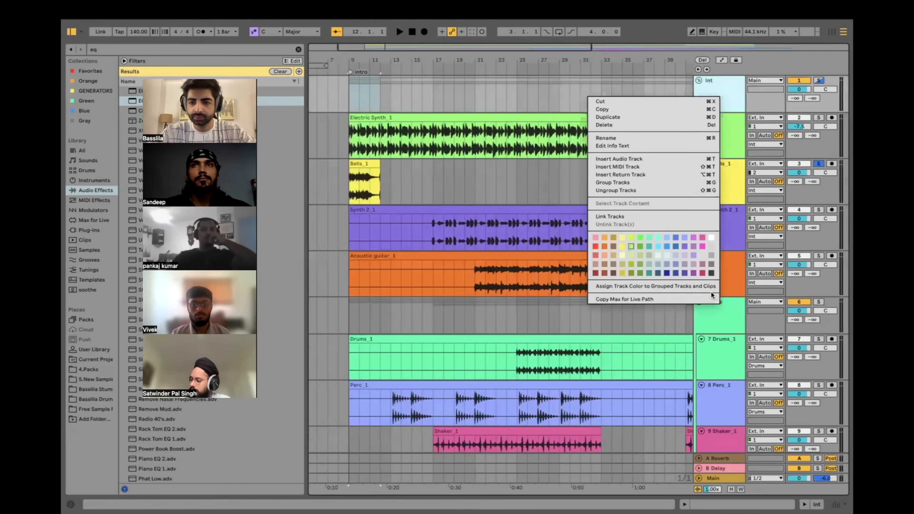
pyautogui.click(669, 290)
pyautogui.press('-')
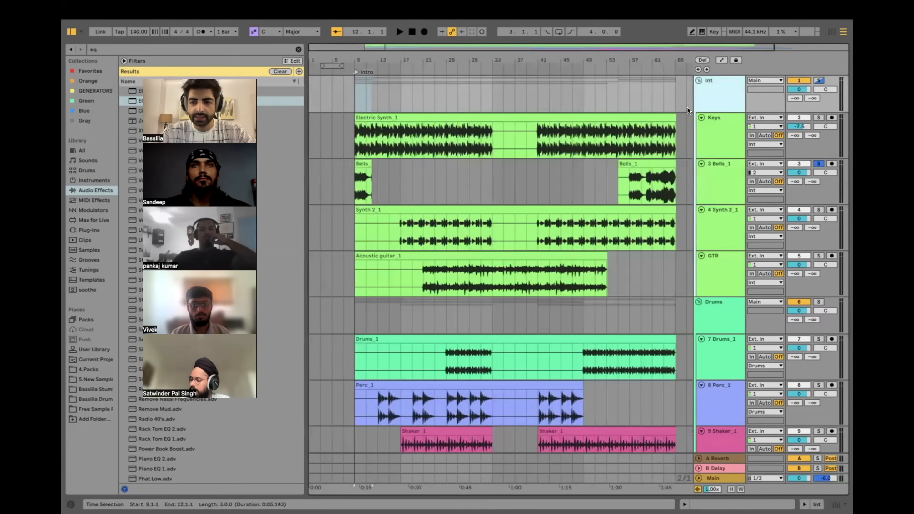
# Step: Group the Riser track and name the new group Fx
pyautogui.scroll(-10, 573, 178)
pyautogui.scroll(-3, 685, 201)
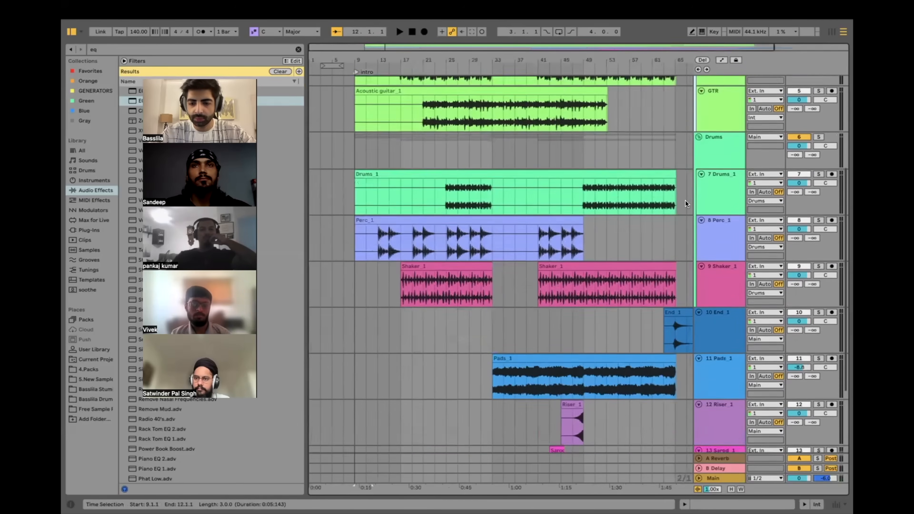
pyautogui.scroll(15, 684, 200)
pyautogui.scroll(-5, 685, 202)
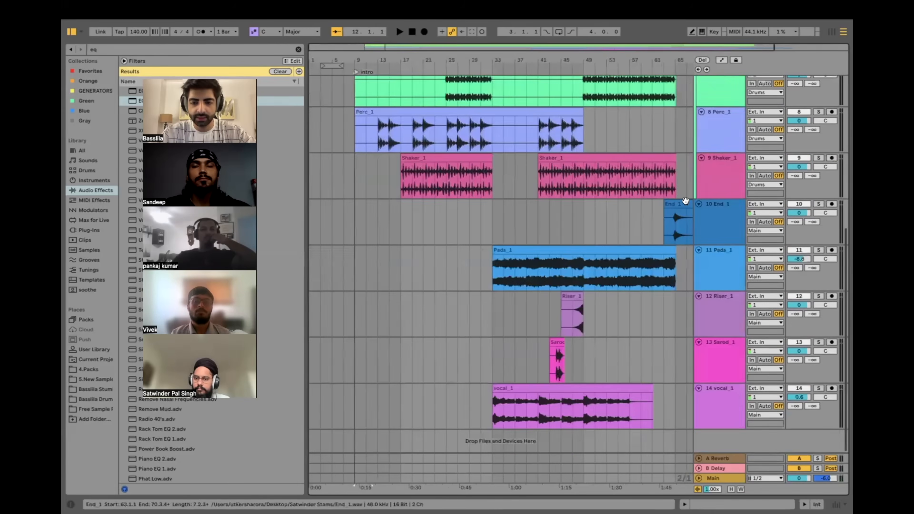
pyautogui.click(709, 271)
pyautogui.click(717, 305)
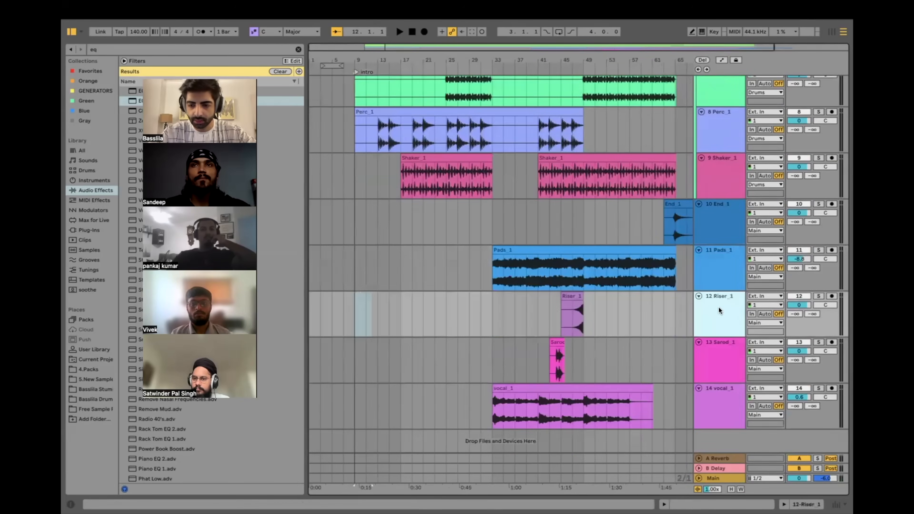
pyautogui.hotkey('ctrl', 'g')
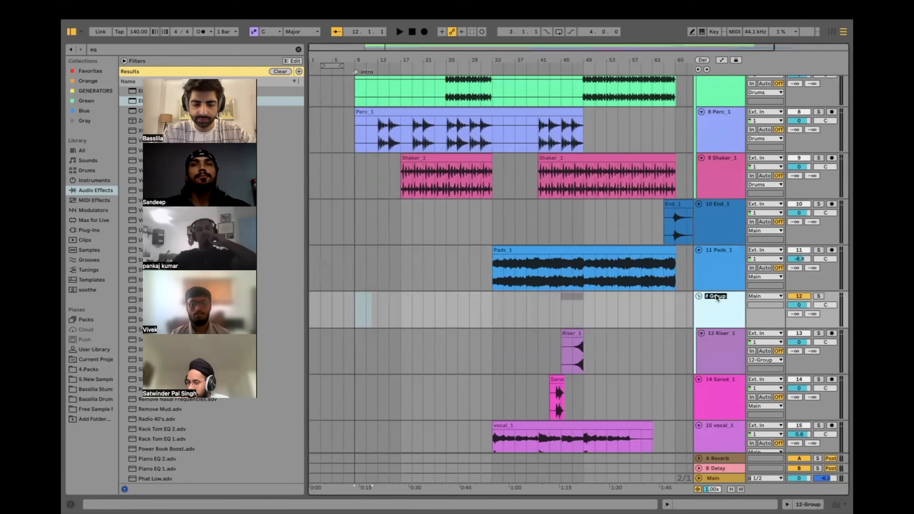
pyautogui.write('Fx')
pyautogui.press('Return')
# Step: Colour the Fx group yellow and assign that colour to its grouped track and clip
pyautogui.rightClick(715, 293)
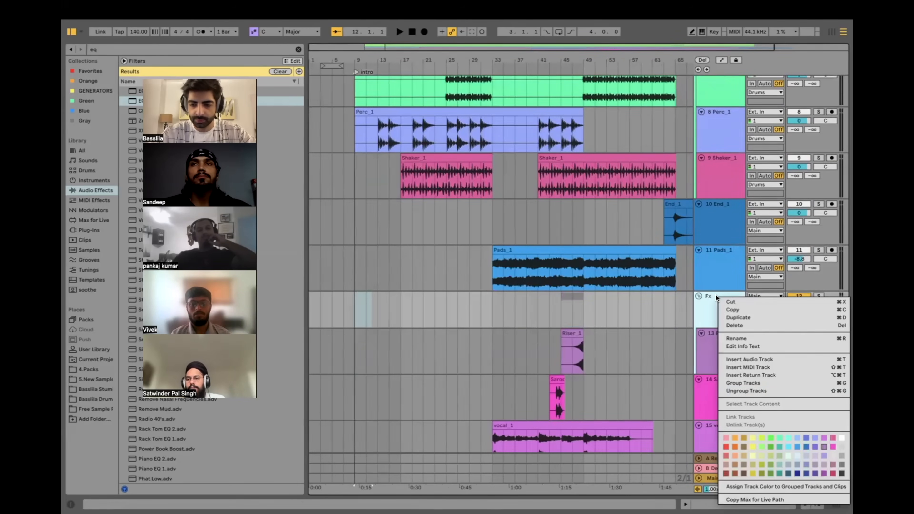
pyautogui.click(753, 446)
pyautogui.rightClick(723, 310)
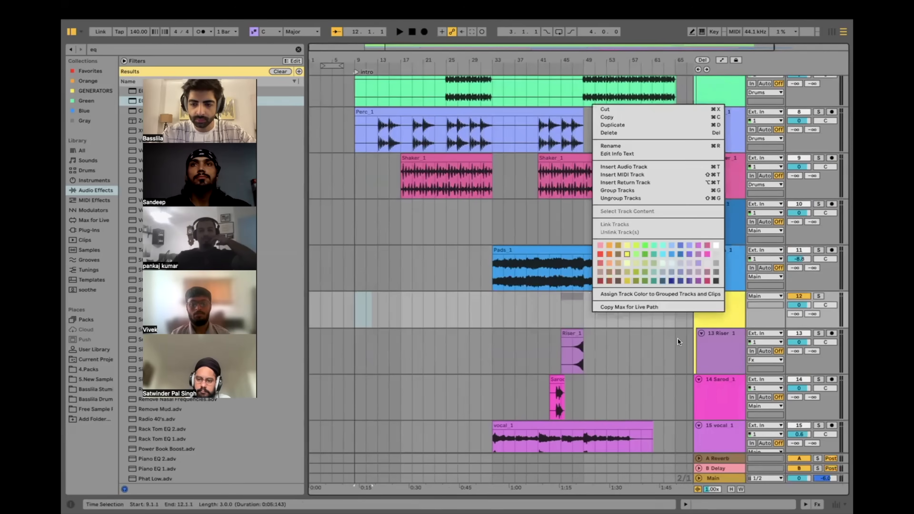
pyautogui.click(664, 296)
pyautogui.rightClick(722, 313)
pyautogui.click(713, 301)
pyautogui.rightClick(699, 304)
pyautogui.click(726, 290)
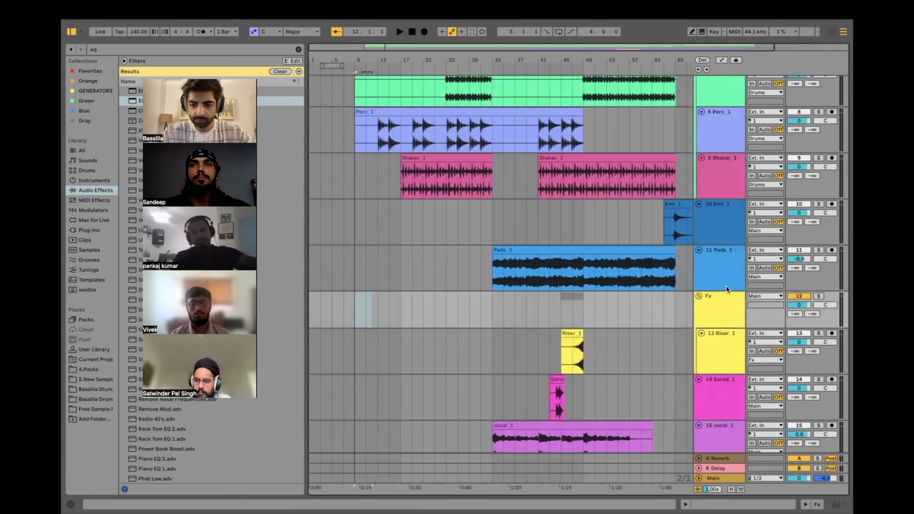
# Step: Solo the Sarod track, listen to its clip from bar 44, and move the track into the Fx group above Riser
pyautogui.scroll(3, 551, 393)
pyautogui.click(560, 399)
pyautogui.scroll(4, 561, 400)
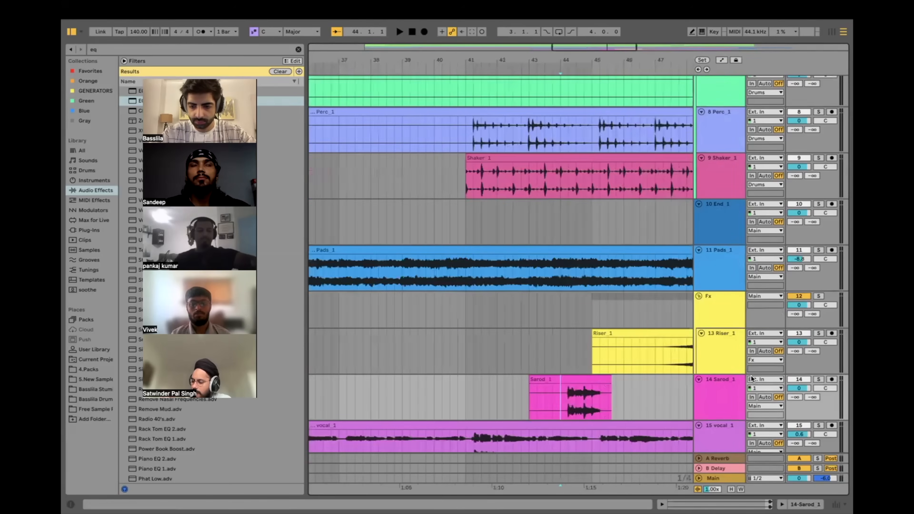
pyautogui.click(814, 378)
pyautogui.press('space')
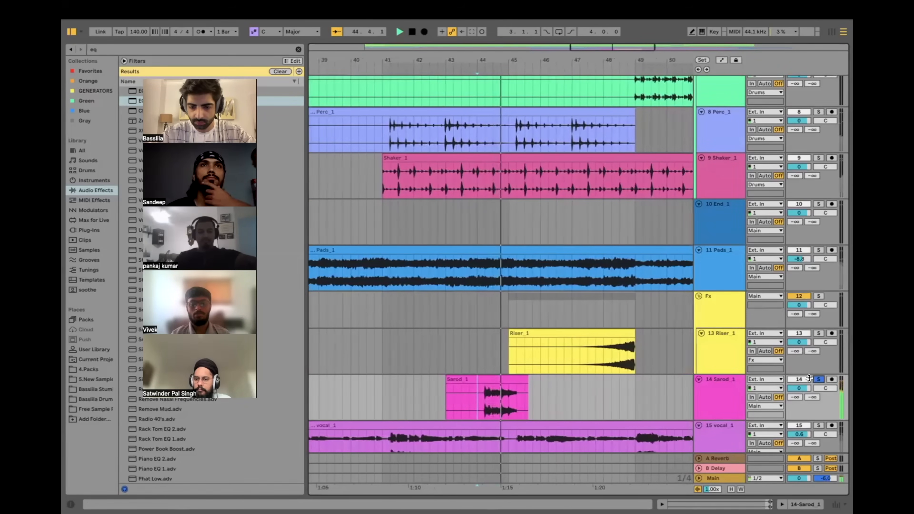
pyautogui.scroll(-3, 586, 401)
pyautogui.press('space')
pyautogui.moveTo(720, 380); pyautogui.dragTo(721, 320)
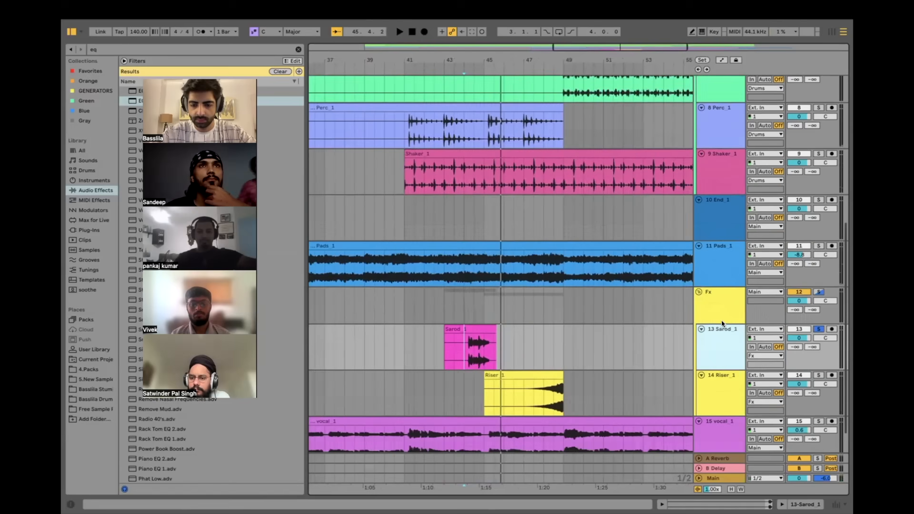
# Step: Group the vocal track as Vocals and colour the group, its track and its clip magenta
pyautogui.scroll(-2, 721, 319)
pyautogui.click(732, 405)
pyautogui.hotkey('ctrl', 'g')
pyautogui.write('Vocals')
pyautogui.press('Return')
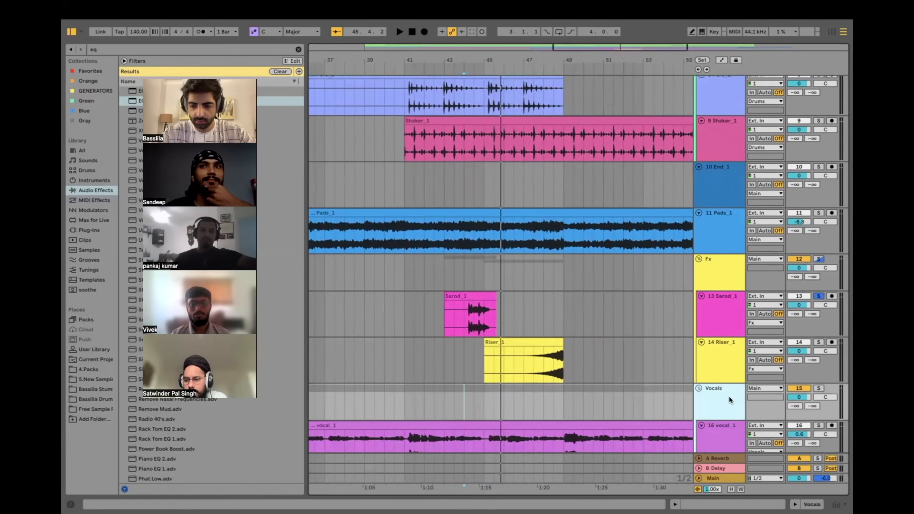
pyautogui.rightClick(700, 400)
pyautogui.click(817, 339)
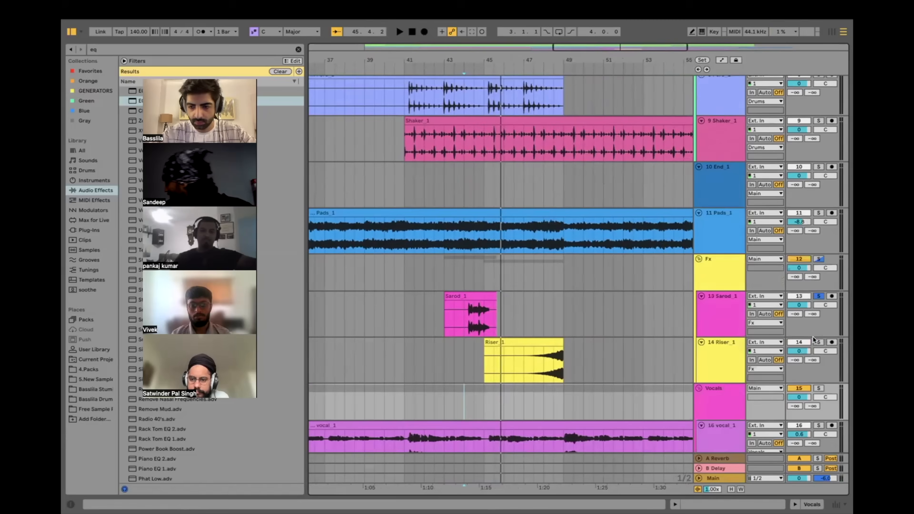
pyautogui.rightClick(703, 406)
pyautogui.click(742, 387)
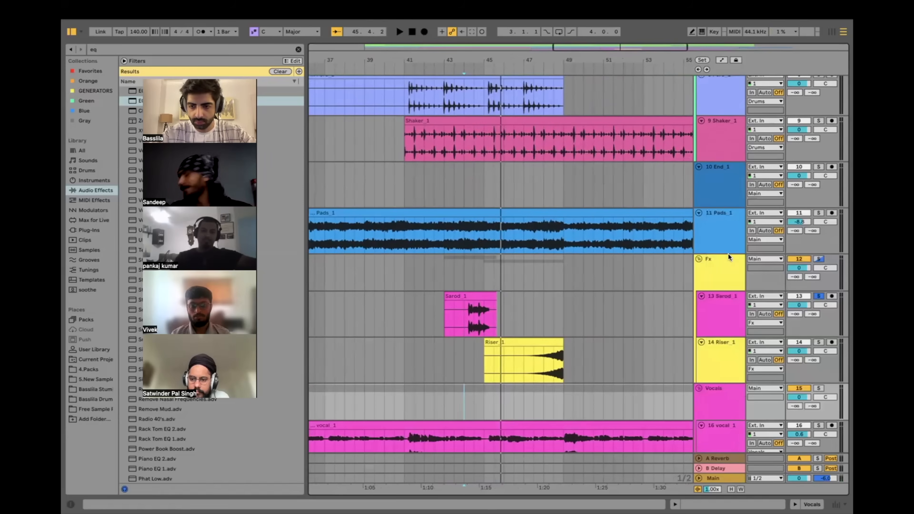
# Step: Move the End track into the Fx group and apply the group's yellow to the Sarod and End tracks and clips
pyautogui.rightClick(721, 260)
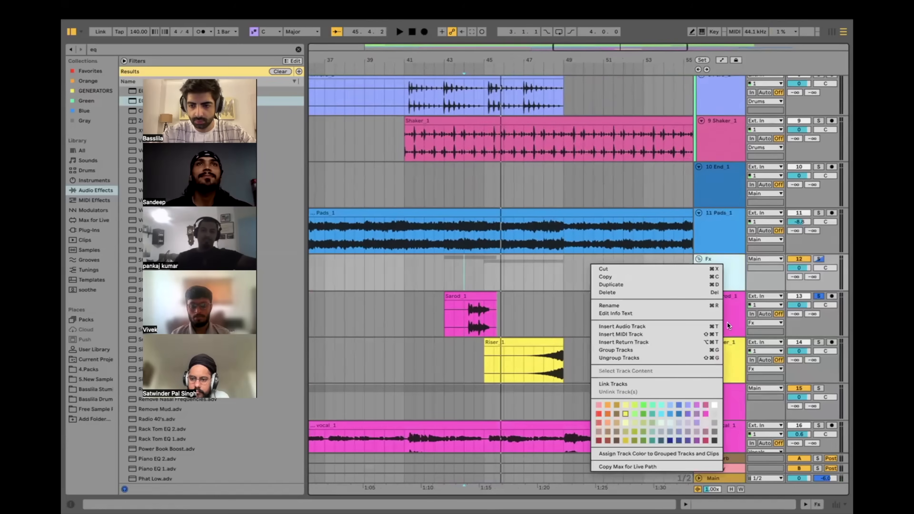
pyautogui.click(679, 450)
pyautogui.scroll(5, 700, 294)
pyautogui.click(629, 278)
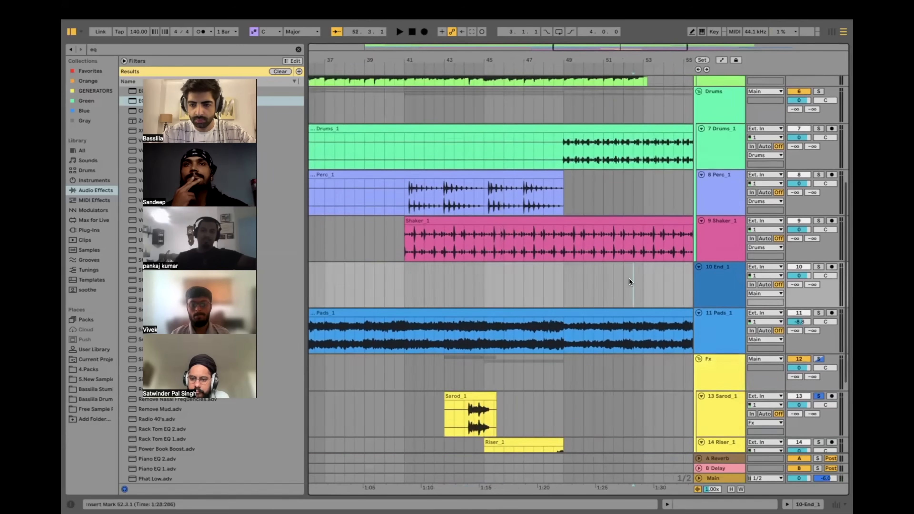
pyautogui.scroll(-5, 630, 278)
pyautogui.click(616, 285)
pyautogui.scroll(5, 617, 285)
pyautogui.hotkey('ctrl', 'z')
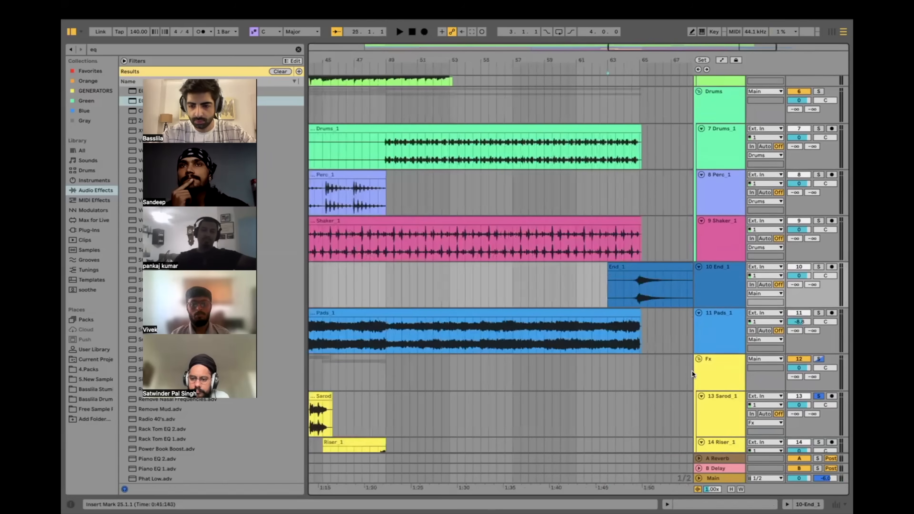
pyautogui.moveTo(700, 306); pyautogui.dragTo(719, 365)
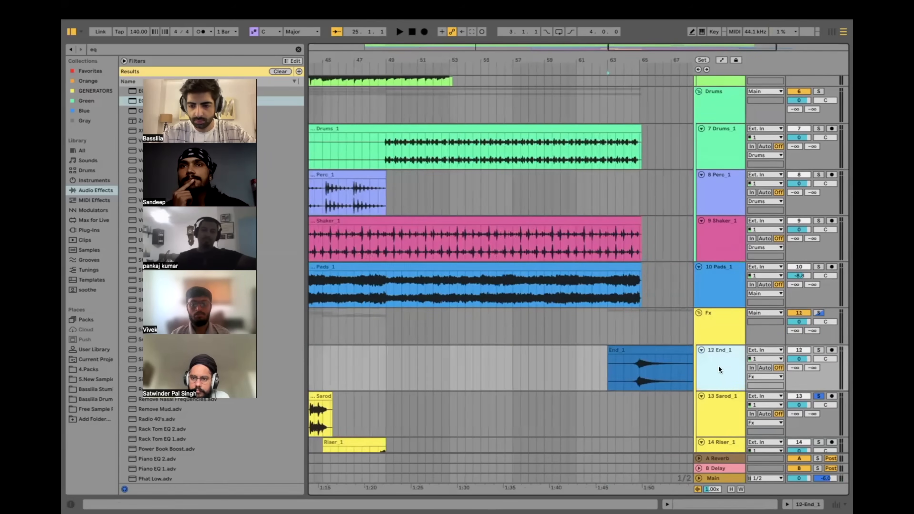
pyautogui.rightClick(709, 325)
pyautogui.click(740, 309)
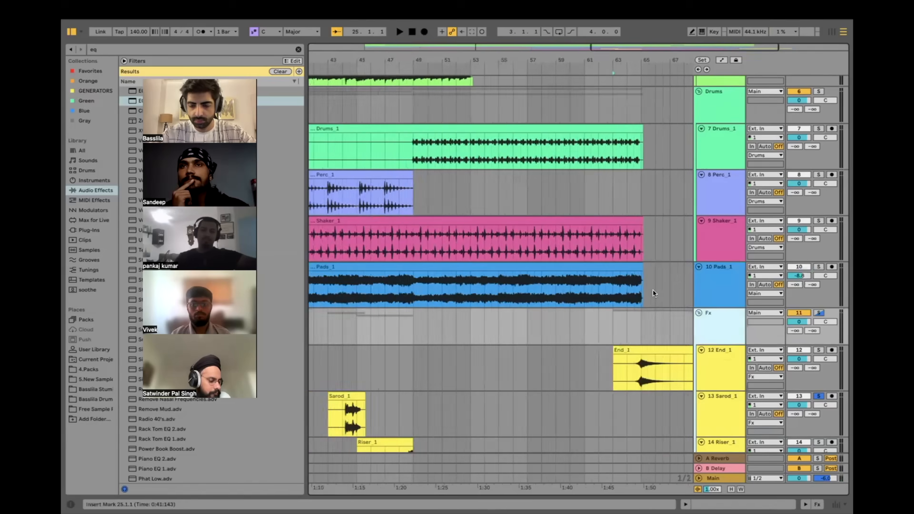
# Step: Move the Pads track into the Int group below Synth 2 and apply the group's green to its track and clip
pyautogui.scroll(-5, 653, 289)
pyautogui.click(722, 282)
pyautogui.moveTo(721, 53); pyautogui.dragTo(709, 96)
pyautogui.scroll(5, 709, 96)
pyautogui.scroll(3, 709, 96)
pyautogui.moveTo(726, 286); pyautogui.dragTo(726, 232)
pyautogui.scroll(2, 718, 115)
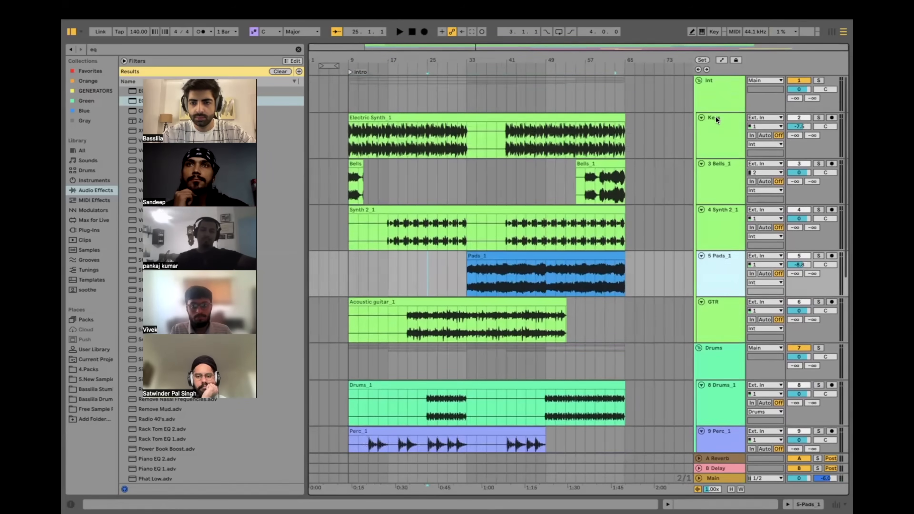
pyautogui.rightClick(715, 87)
pyautogui.press('Escape')
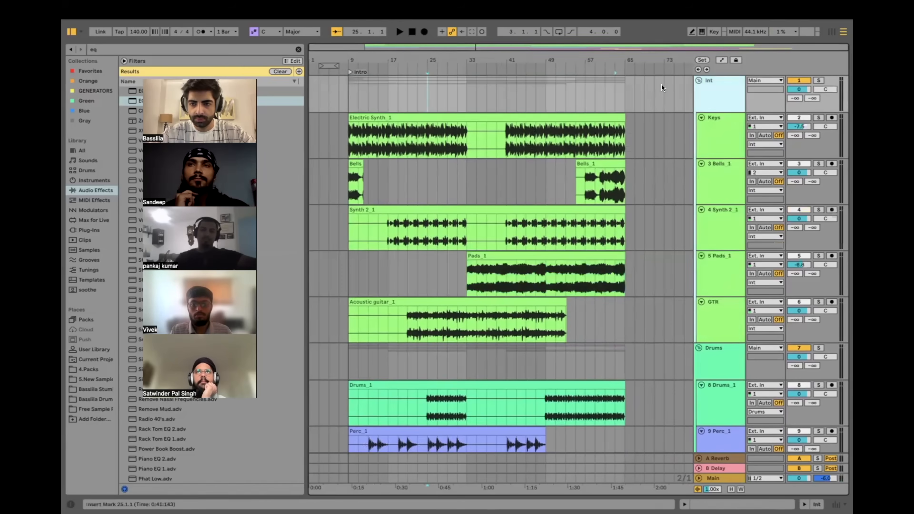
# Step: Collapse the Int group, then colour the Drums group red and assign that colour to its tracks and clips
pyautogui.click(698, 80)
pyautogui.rightClick(711, 98)
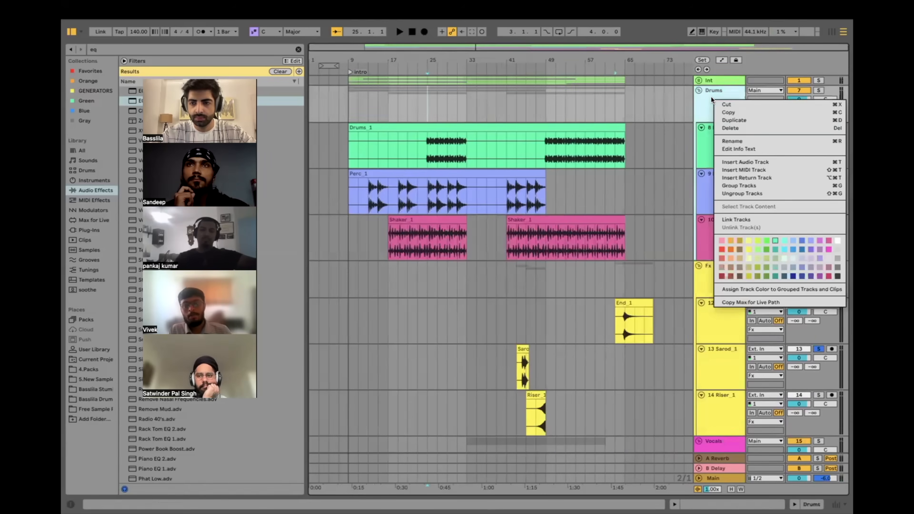
pyautogui.click(735, 250)
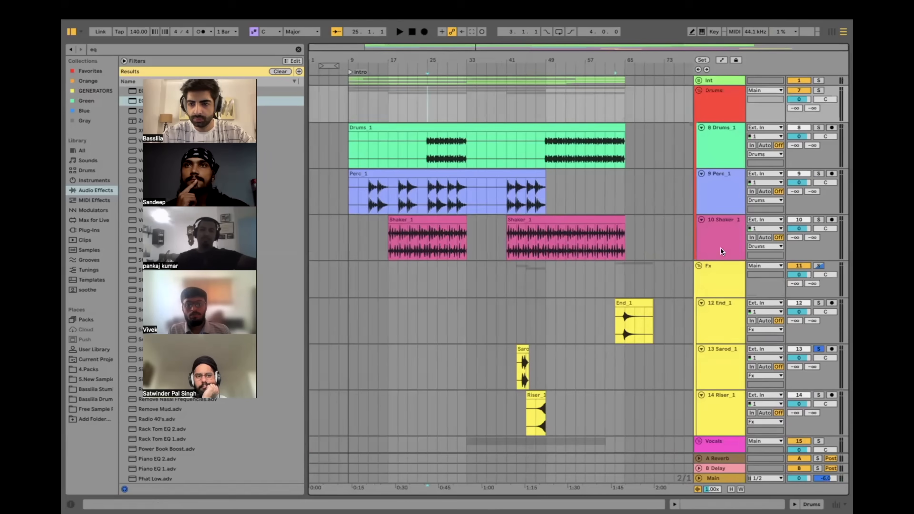
pyautogui.rightClick(714, 118)
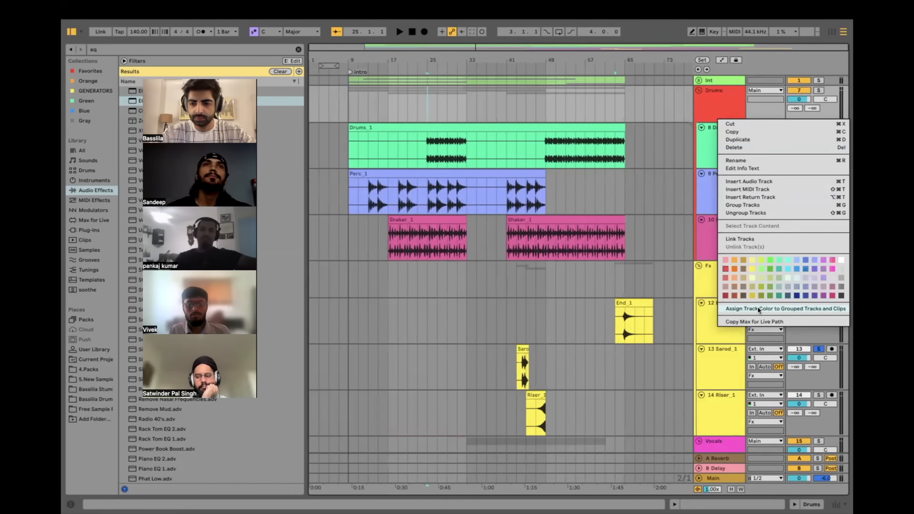
pyautogui.click(758, 306)
# Step: Collapse the Drums, Fx and Vocals groups and move the Drums group above Int
pyautogui.click(699, 90)
pyautogui.click(698, 100)
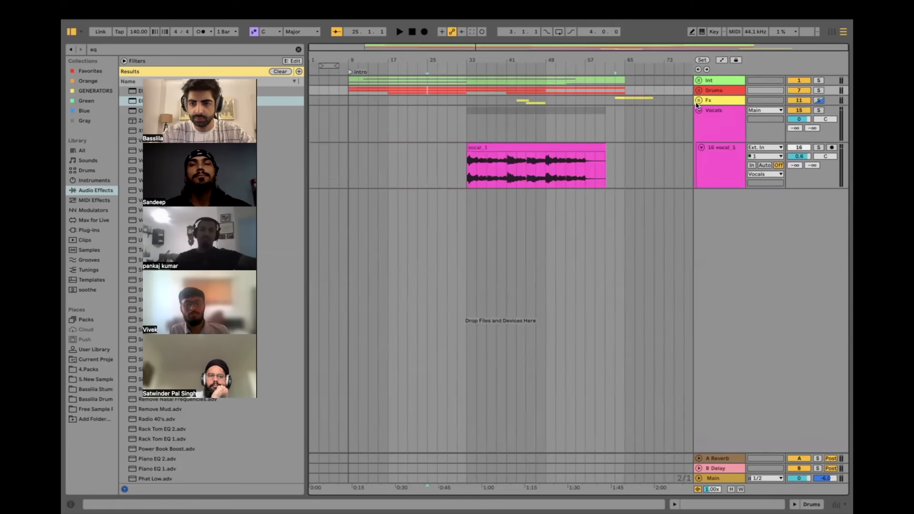
pyautogui.click(698, 110)
pyautogui.moveTo(728, 90); pyautogui.dragTo(721, 76)
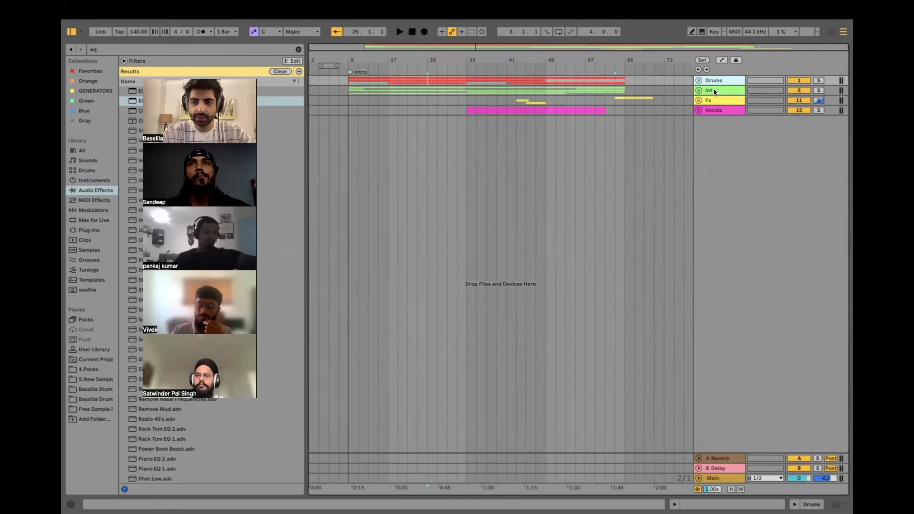
# Step: Expand all four groups again and move the Vocals group above Fx, directly below the Int group
pyautogui.click(698, 110)
pyautogui.click(696, 93)
pyautogui.click(698, 101)
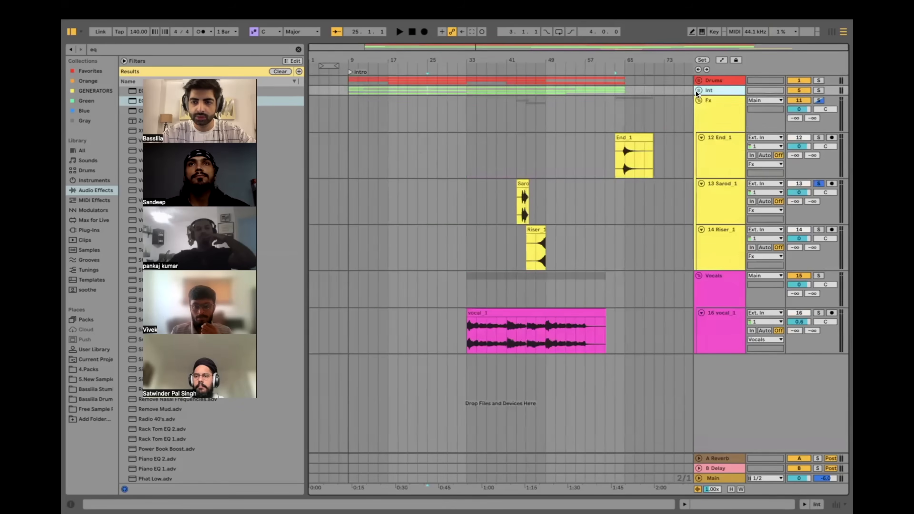
pyautogui.click(698, 90)
pyautogui.click(696, 80)
pyautogui.scroll(-10, 566, 130)
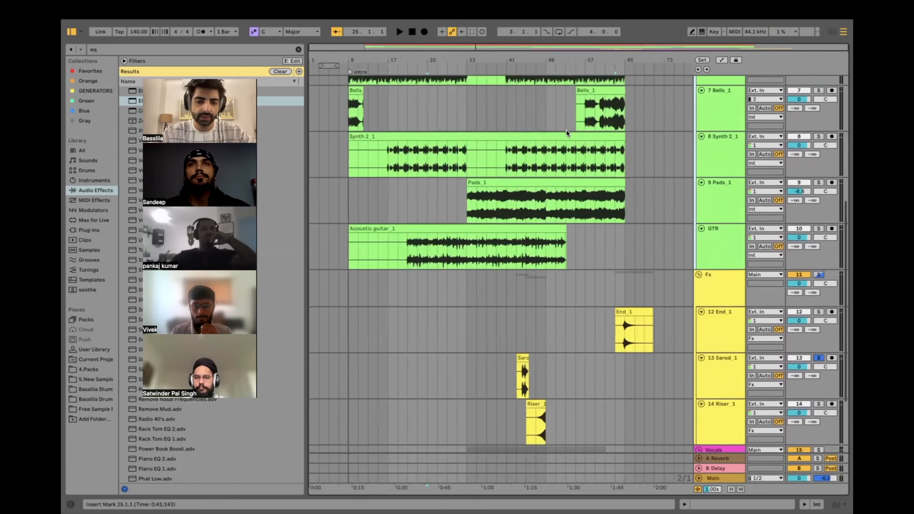
pyautogui.scroll(-5, 566, 130)
pyautogui.moveTo(726, 375); pyautogui.dragTo(715, 191)
pyautogui.moveTo(714, 236); pyautogui.dragTo(713, 178)
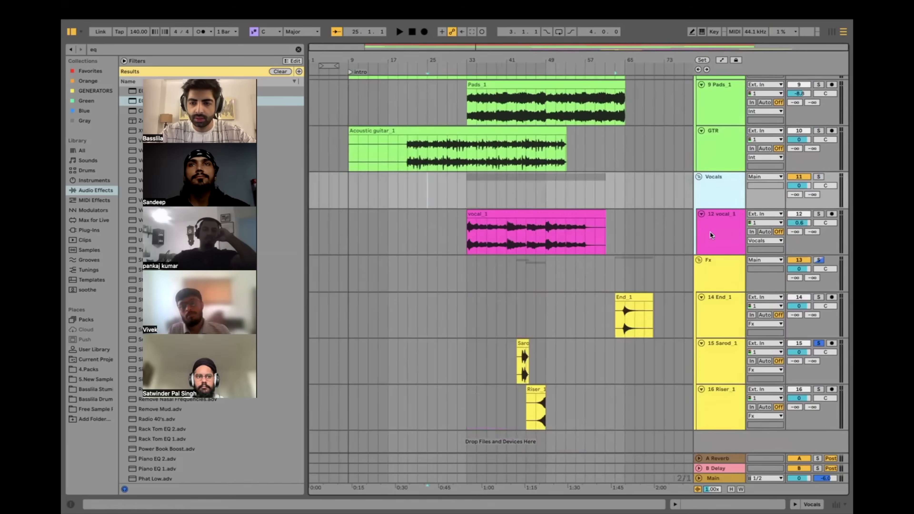
# Step: Rename the Fx group as SFx
pyautogui.write('S')
pyautogui.click(603, 287)
# Step: Review the reordered groups and clips across the arrangement, ending at the intro section from bar 9
pyautogui.scroll(5, 601, 287)
pyautogui.scroll(-5, 601, 286)
pyautogui.scroll(5, 601, 286)
pyautogui.scroll(-5, 601, 287)
pyautogui.scroll(5, 601, 287)
pyautogui.scroll(-5, 602, 286)
pyautogui.scroll(5, 601, 286)
pyautogui.scroll(5, 353, 246)
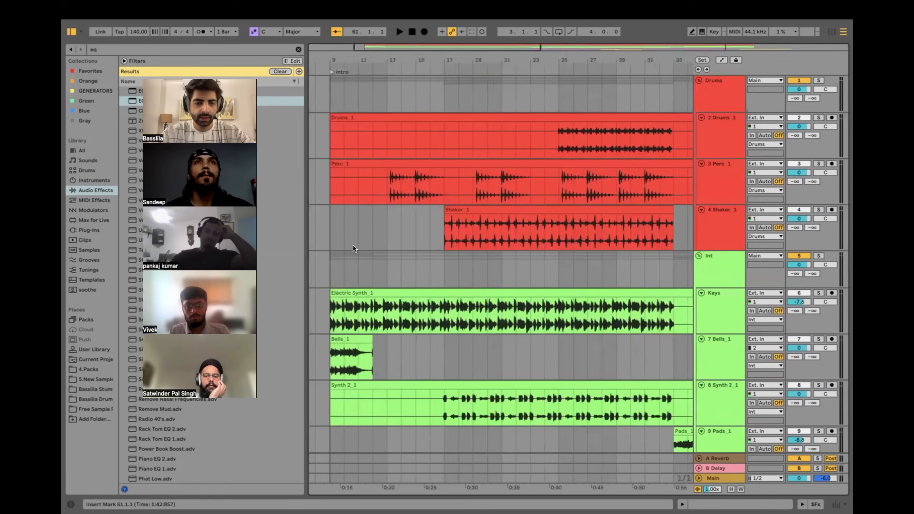
# Step: Solo the Keys track and play it from the start of the intro at bar 9
pyautogui.hscroll(-3, 353, 245)
pyautogui.click(391, 356)
pyautogui.scroll(-3, 388, 360)
pyautogui.scroll(5, 384, 357)
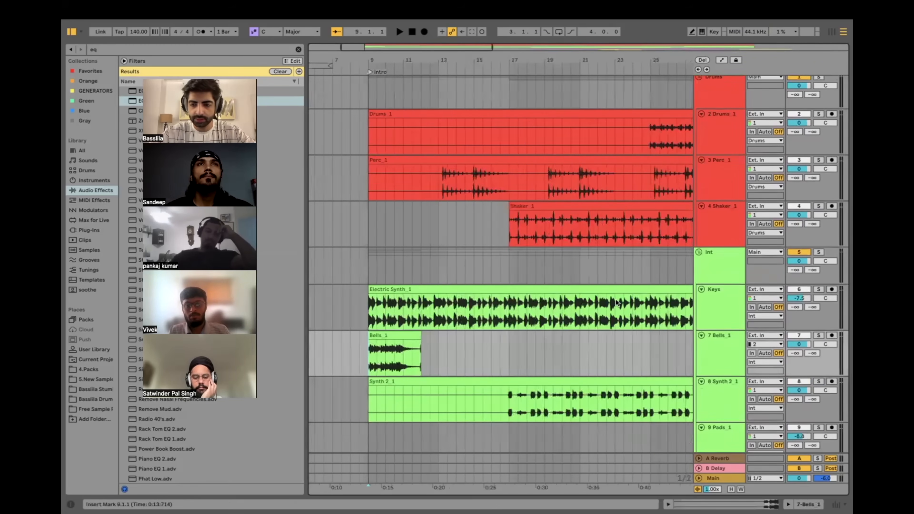
pyautogui.scroll(-4, 384, 357)
pyautogui.scroll(-1, 788, 290)
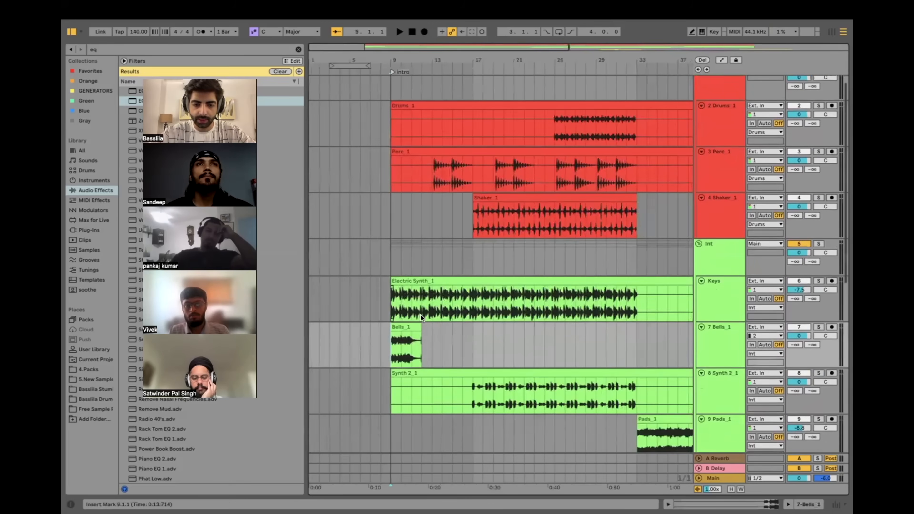
pyautogui.click(818, 281)
pyautogui.press('space')
pyautogui.press('+')
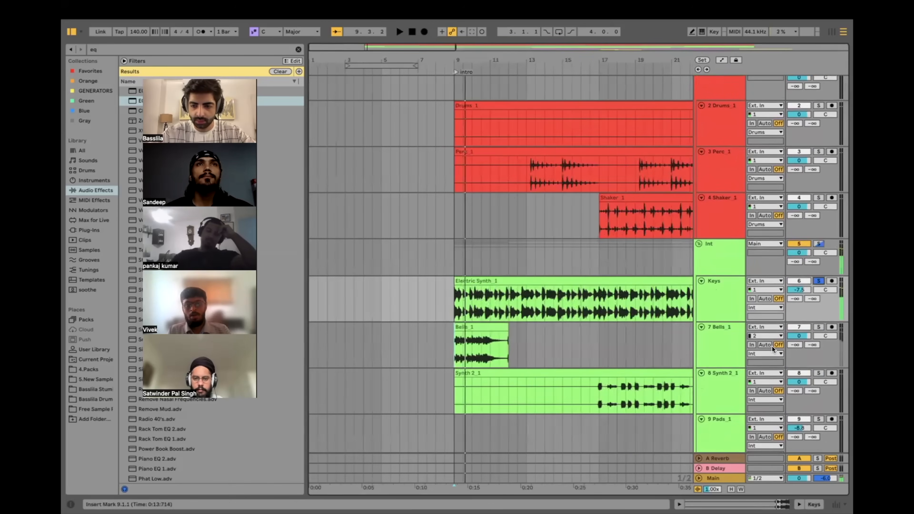
# Step: Solo the Bells track alongside Keys and lower its volume to -7.5 dB during playback
pyautogui.click(819, 327)
pyautogui.press('space')
pyautogui.press('+')
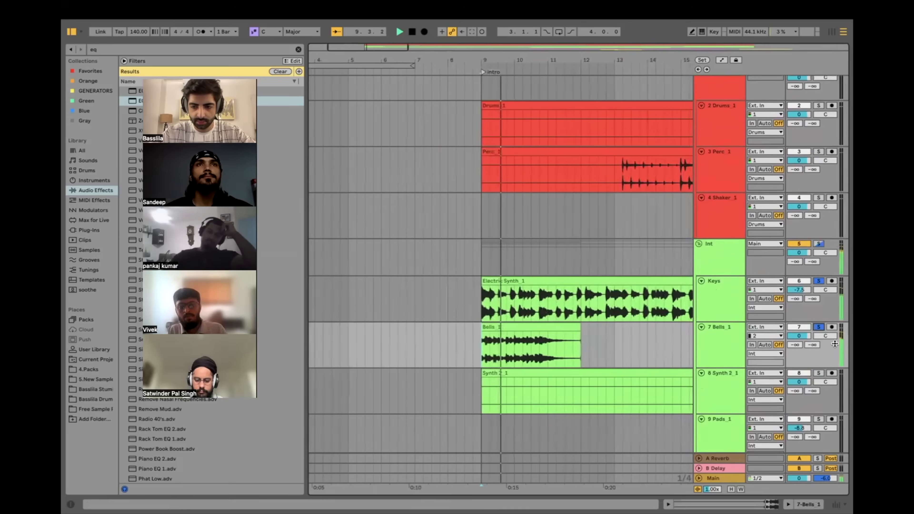
pyautogui.moveTo(798, 335); pyautogui.dragTo(798, 355)
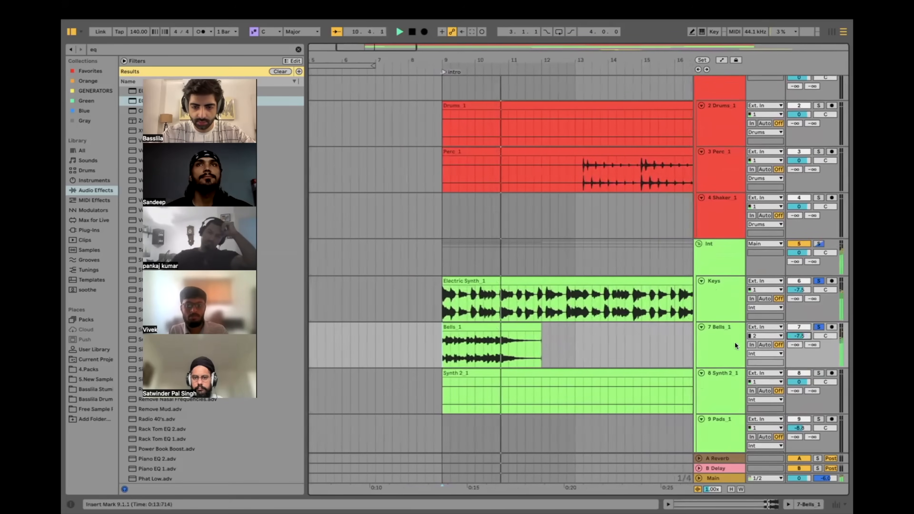
# Step: Add a fade-out to the end of the first Bells clip and duplicate its four-bar section from bar 9 to bar 13
pyautogui.click(548, 356)
pyautogui.moveTo(536, 333); pyautogui.dragTo(507, 331)
pyautogui.moveTo(440, 350); pyautogui.dragTo(568, 352)
pyautogui.press('-')
pyautogui.press('-')
pyautogui.press('super+d')
pyautogui.scroll(-1, 567, 352)
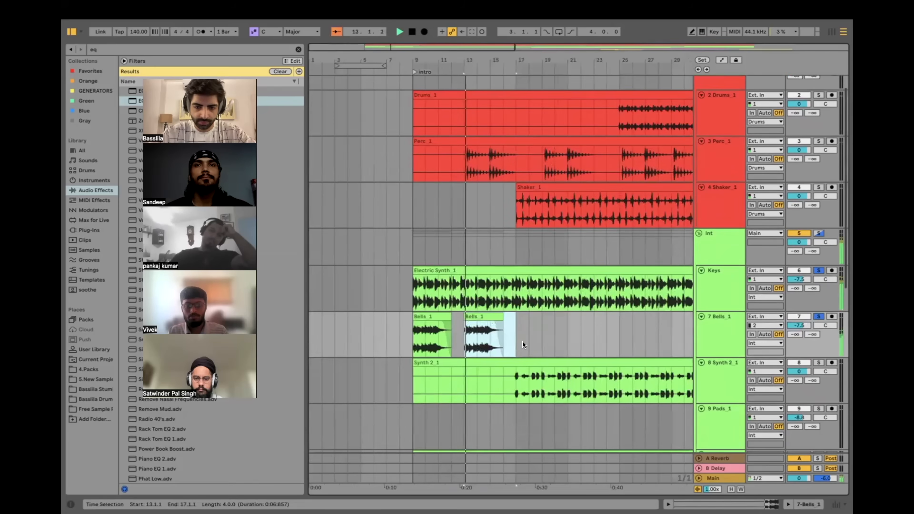
# Step: Loop the eight-bar section containing both Bells clips, from bar 9 to bar 17
pyautogui.keyDown('shift'); pyautogui.click(413, 336); pyautogui.keyUp('shift')
pyautogui.press('+')
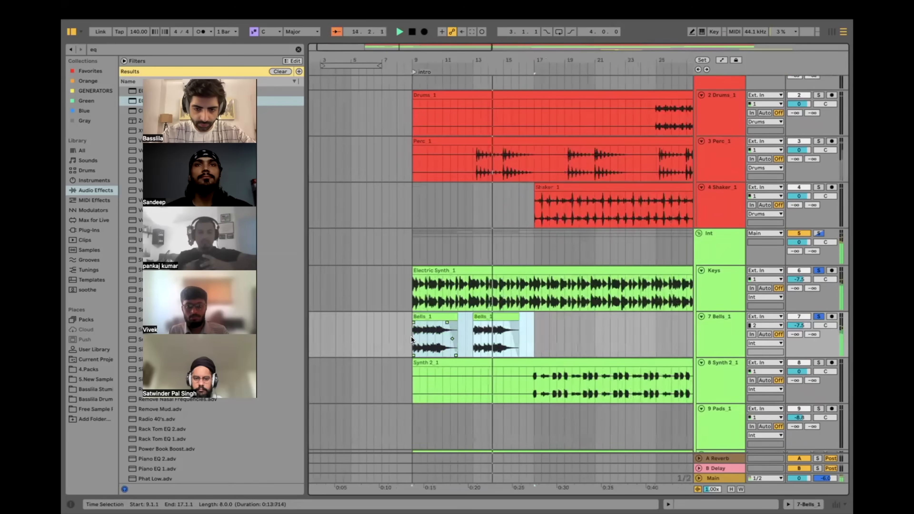
pyautogui.press('super+l')
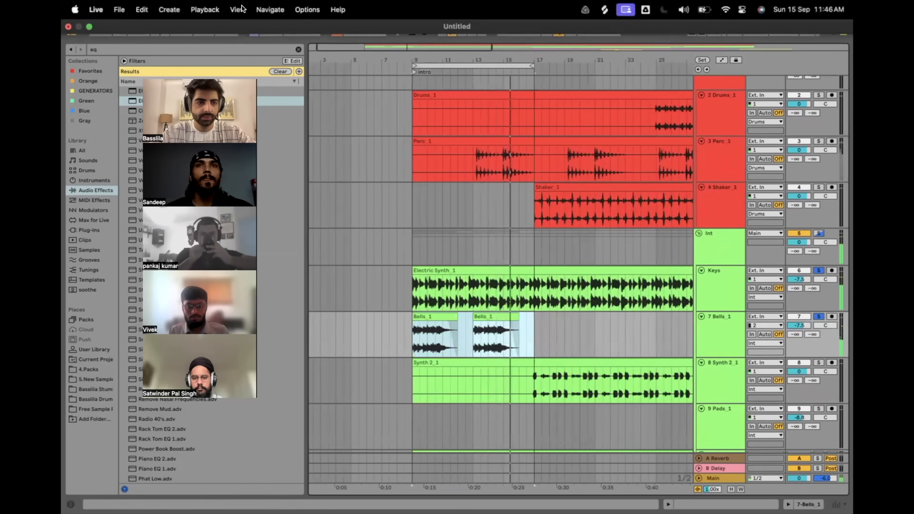
# Step: Stop playback and examine the gap between the first two Bells clips by selecting from 11.2.1 to 13.1.1
pyautogui.click(111, 48)
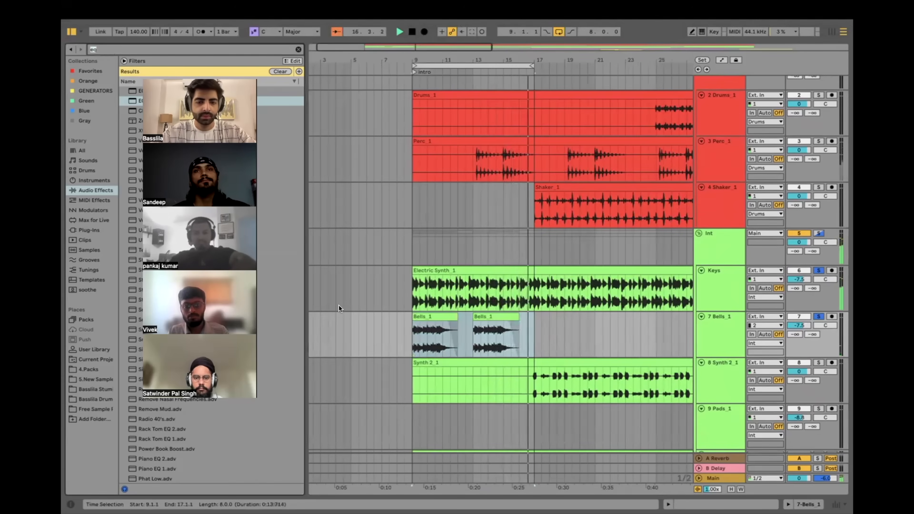
pyautogui.click(410, 333)
pyautogui.press('space')
pyautogui.moveTo(411, 333); pyautogui.dragTo(433, 332)
pyautogui.scroll(5, 456, 335)
pyautogui.moveTo(492, 334); pyautogui.dragTo(427, 335)
pyautogui.scroll(-10, 427, 335)
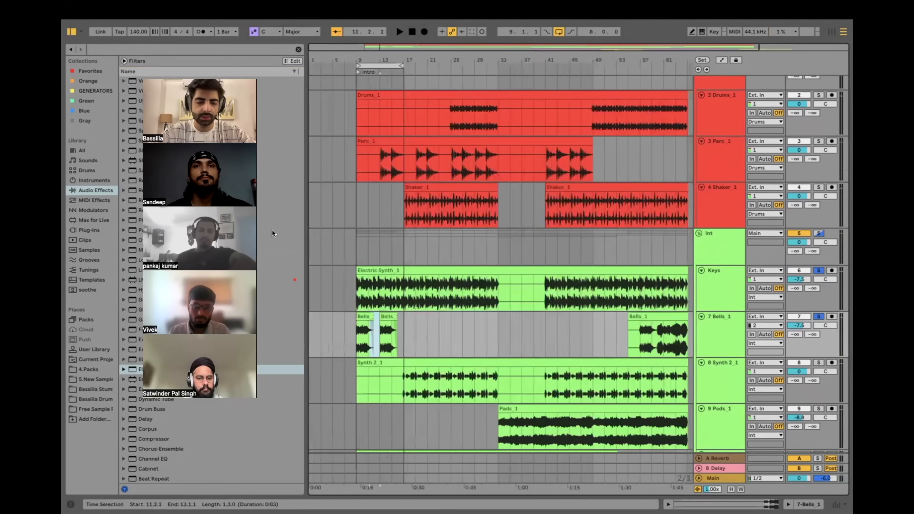
# Step: Search the audio effects for "echo" and load Echo onto the Bells track
pyautogui.click(105, 48)
pyautogui.write('echo')
pyautogui.press('Down')
pyautogui.press('Return')
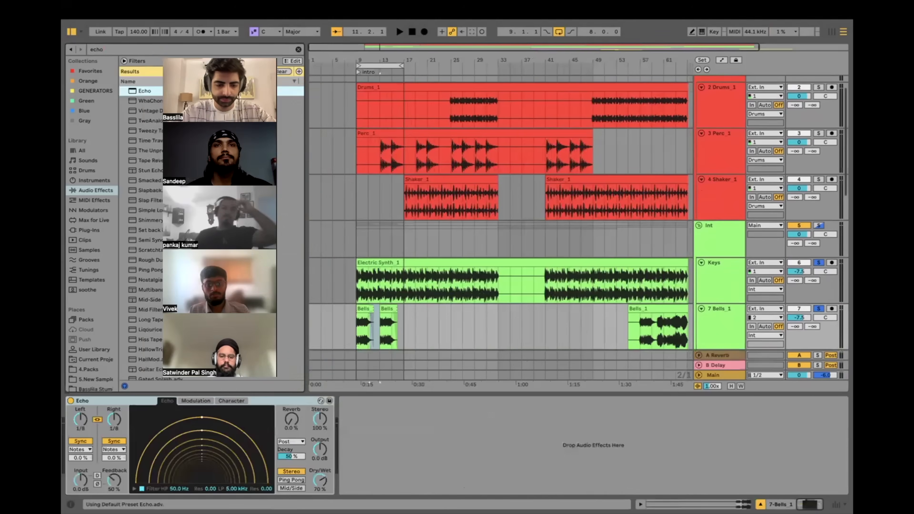
# Step: Play the intro from bar 9 and set Echo's dry/wet to 37 %, feedback to 71 % and output to 9.0 dB
pyautogui.click(351, 335)
pyautogui.press('+')
pyautogui.press('+')
pyautogui.press('space')
pyautogui.moveTo(320, 480); pyautogui.dragTo(320, 504)
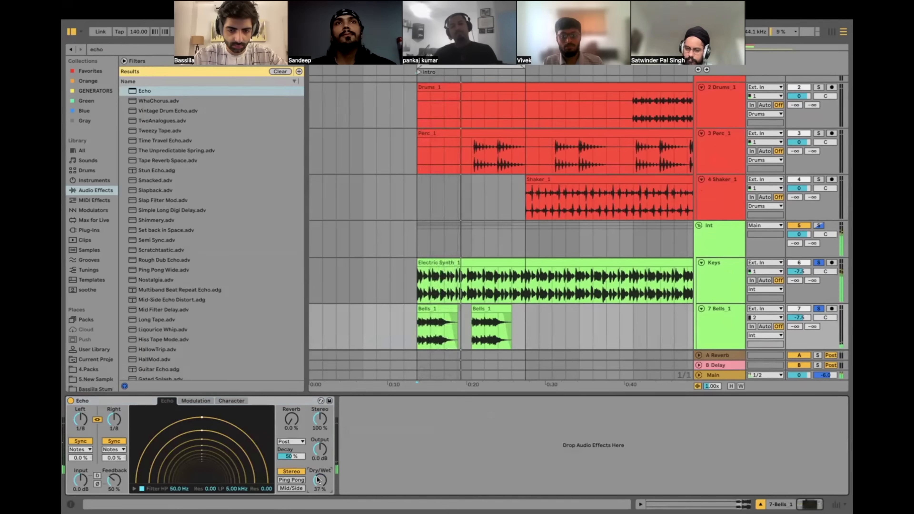
pyautogui.moveTo(114, 479); pyautogui.dragTo(114, 465)
pyautogui.press('space')
pyautogui.moveTo(320, 449); pyautogui.dragTo(319, 427)
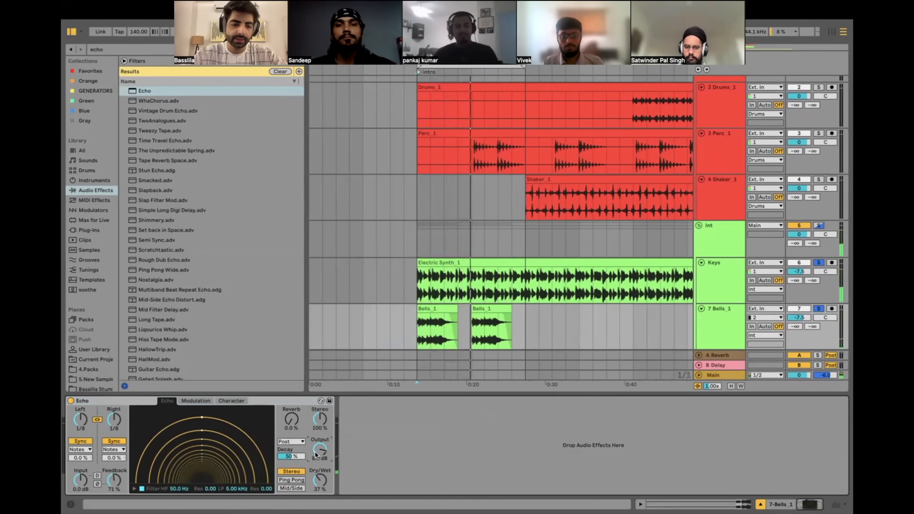
# Step: Bypass Echo on the Bells track, play the intro from bar 9 to compare, and switch Echo back on
pyautogui.scroll(5, 407, 333)
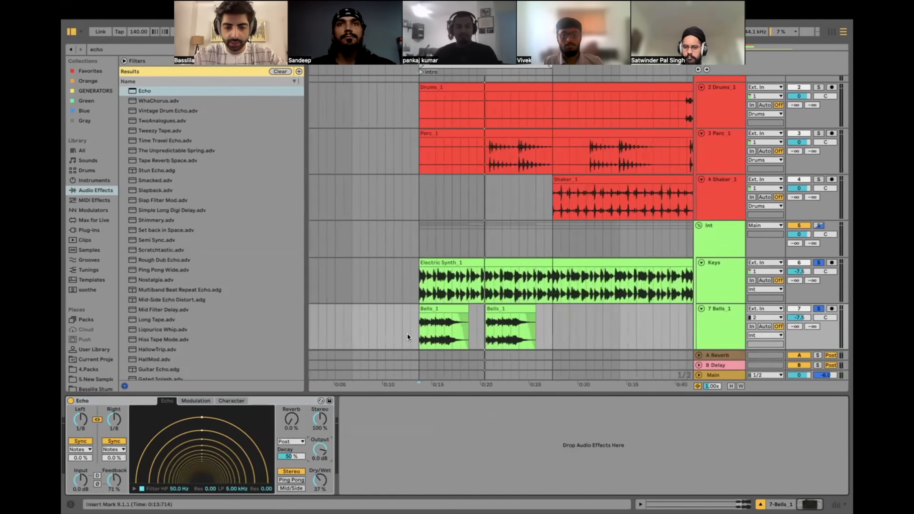
pyautogui.moveTo(427, 330); pyautogui.dragTo(450, 331)
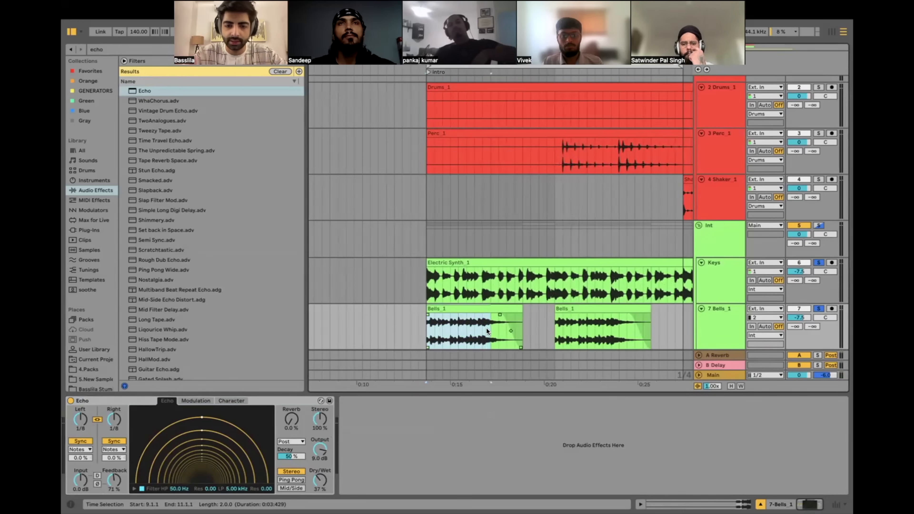
pyautogui.click(266, 398)
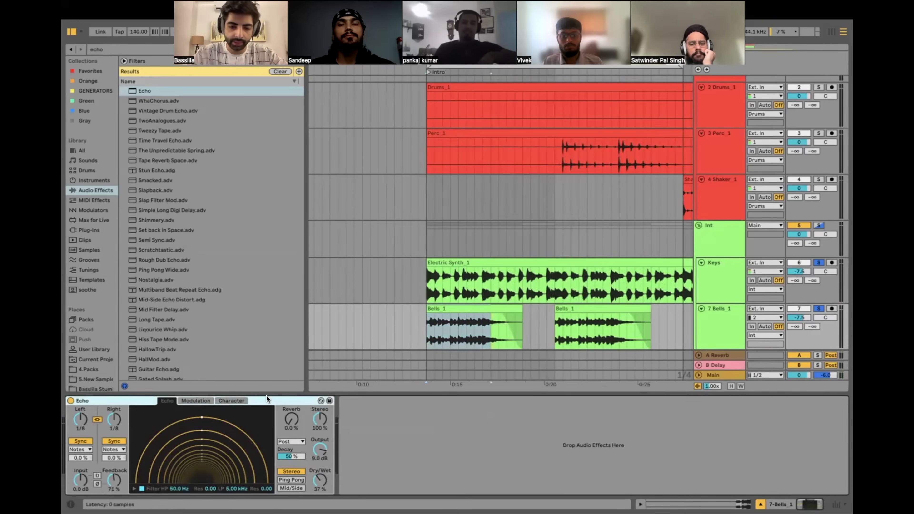
pyautogui.press('0')
pyautogui.press('space')
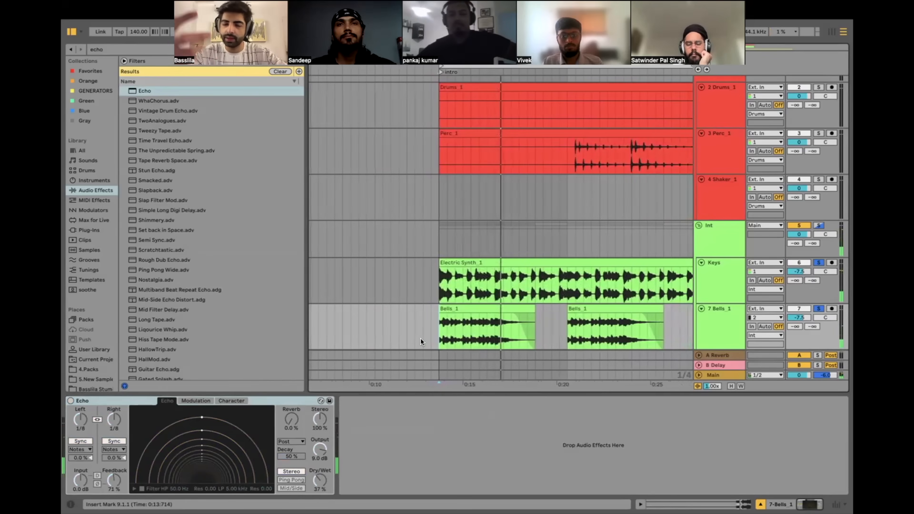
pyautogui.click(65, 400)
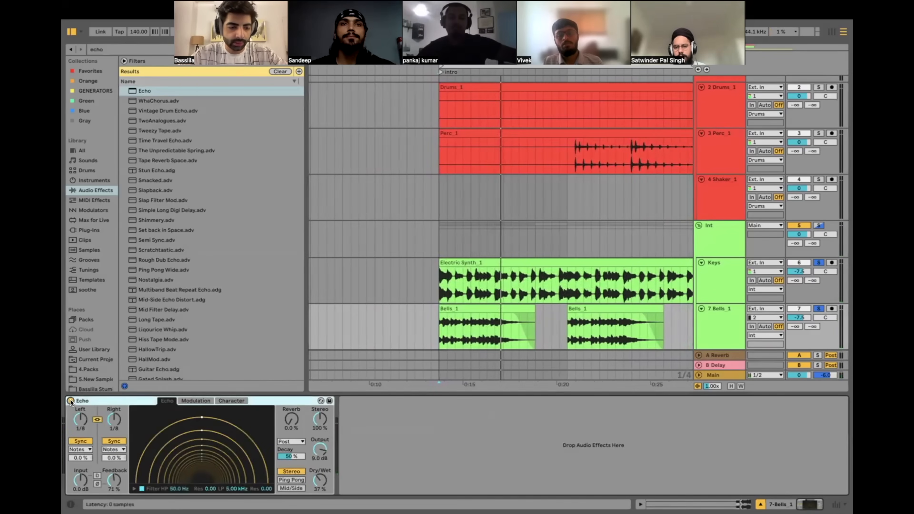
# Step: Enable Ducking in Echo's Character settings and play the Bells with enlarged mixer meters in Session View
pyautogui.click(226, 399)
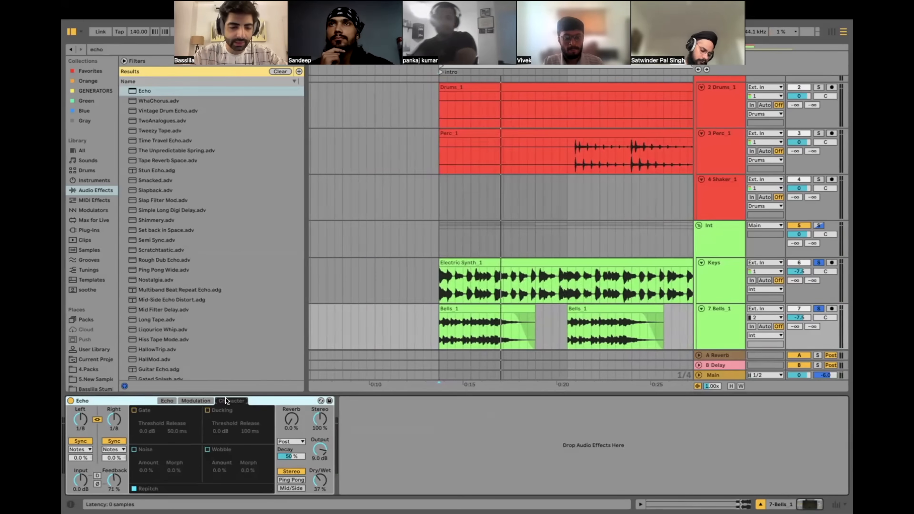
pyautogui.click(207, 410)
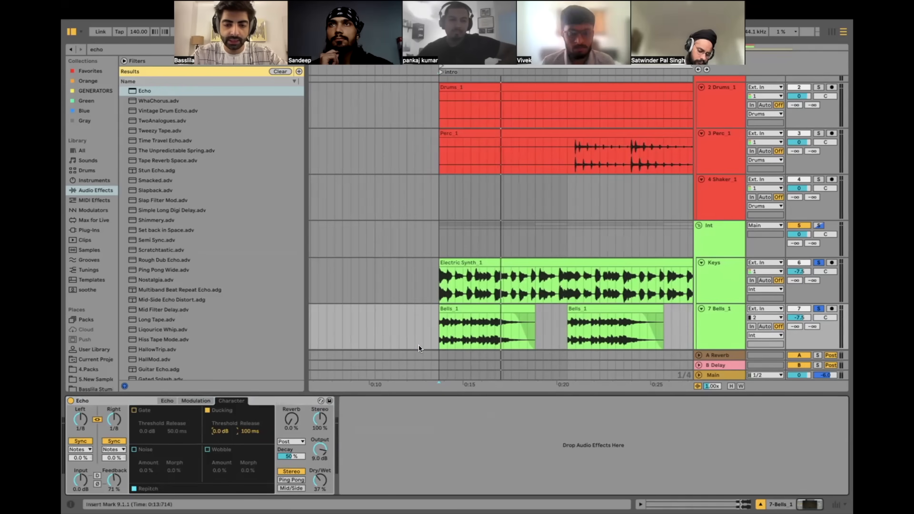
pyautogui.press('Tab')
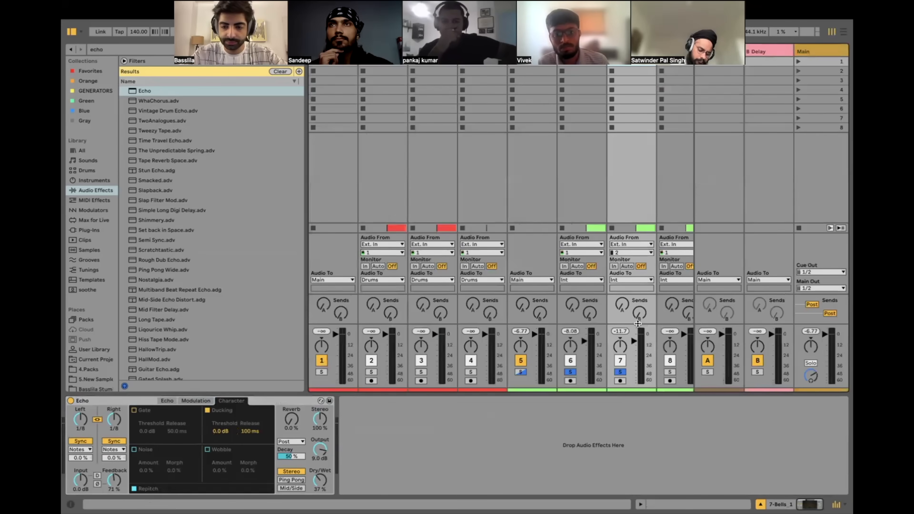
pyautogui.moveTo(638, 324); pyautogui.dragTo(638, 173)
pyautogui.press('space')
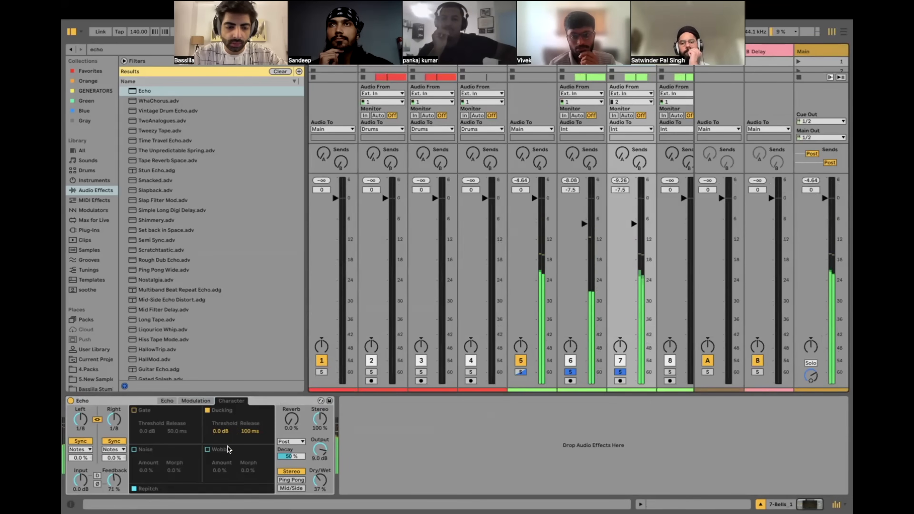
# Step: Set Echo's ducking threshold to -20 dB and play the intro from bar 9 in Arrangement View
pyautogui.click(220, 433)
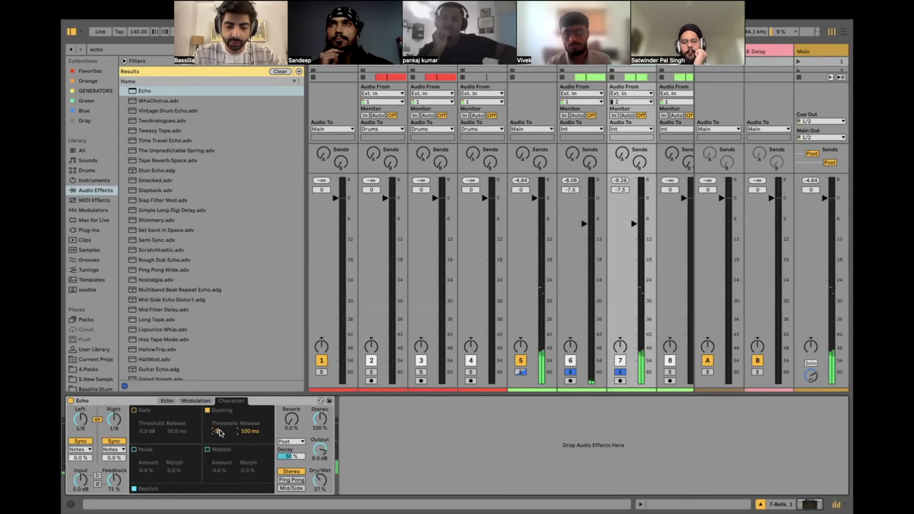
pyautogui.press('Tab')
pyautogui.press('space')
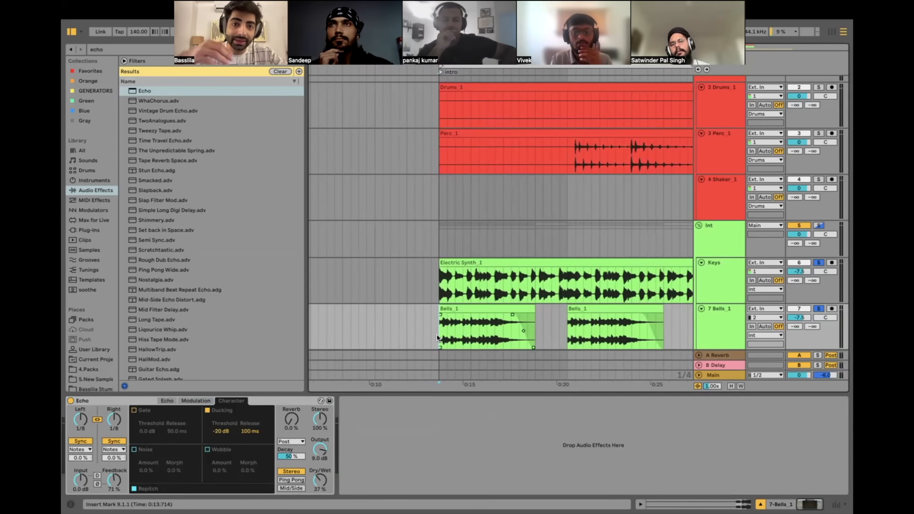
pyautogui.press('space')
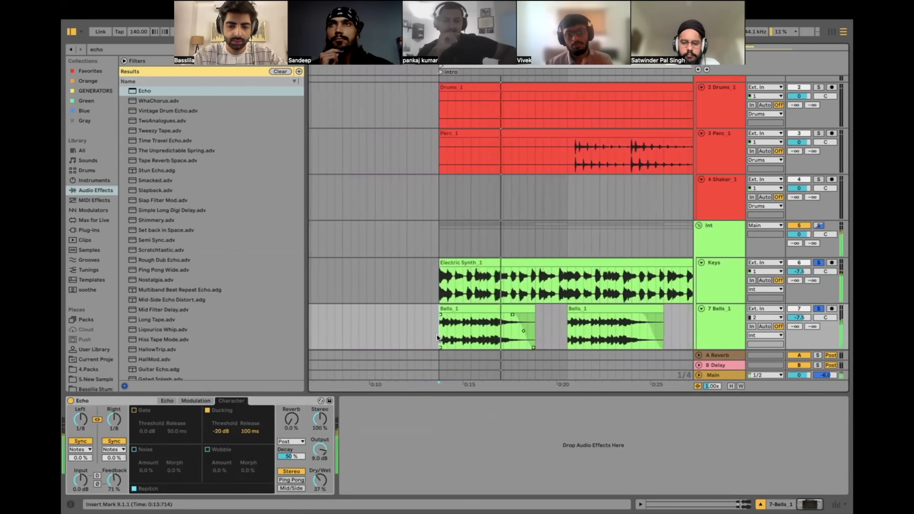
pyautogui.hscroll(2, 437, 335)
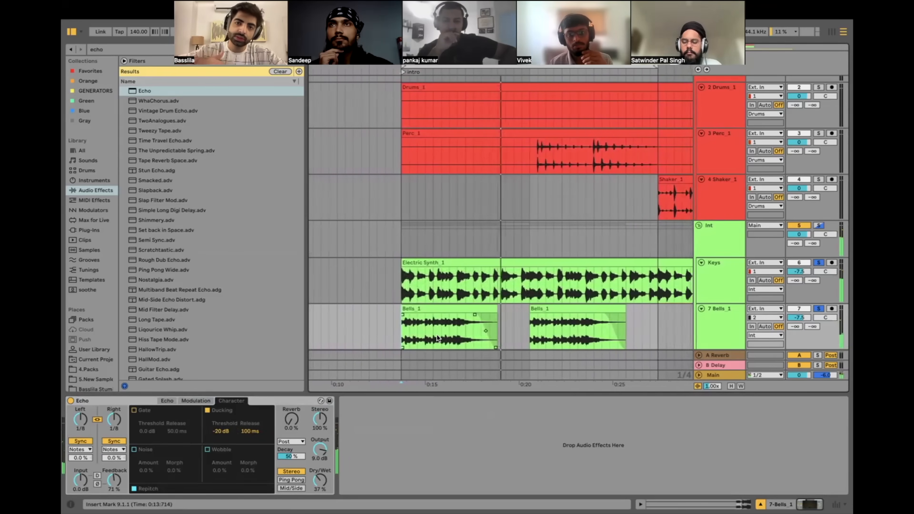
# Step: Try Echo's dry/wet at 100 %, highlight the first Bells phrase from 9.1.1 to 11.2.1, and reduce dry/wet to 24 %
pyautogui.moveTo(318, 481); pyautogui.dragTo(318, 458)
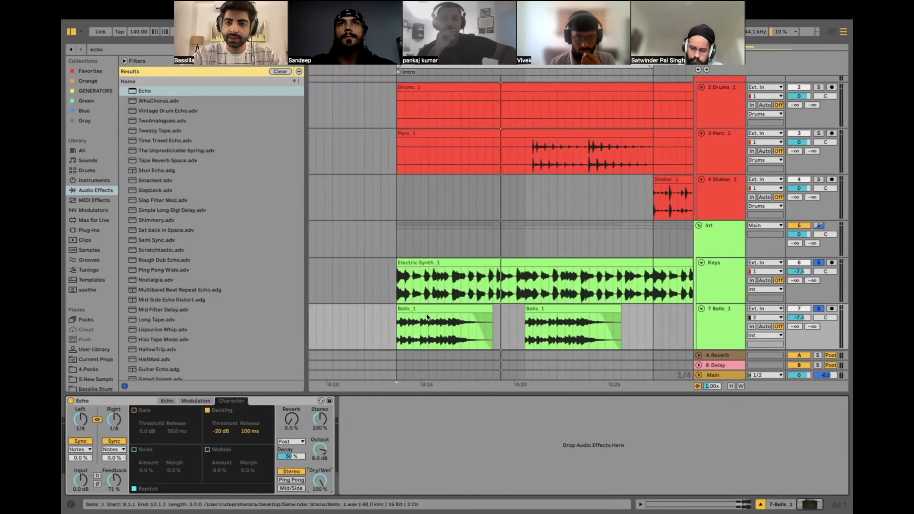
pyautogui.moveTo(396, 333); pyautogui.dragTo(463, 330)
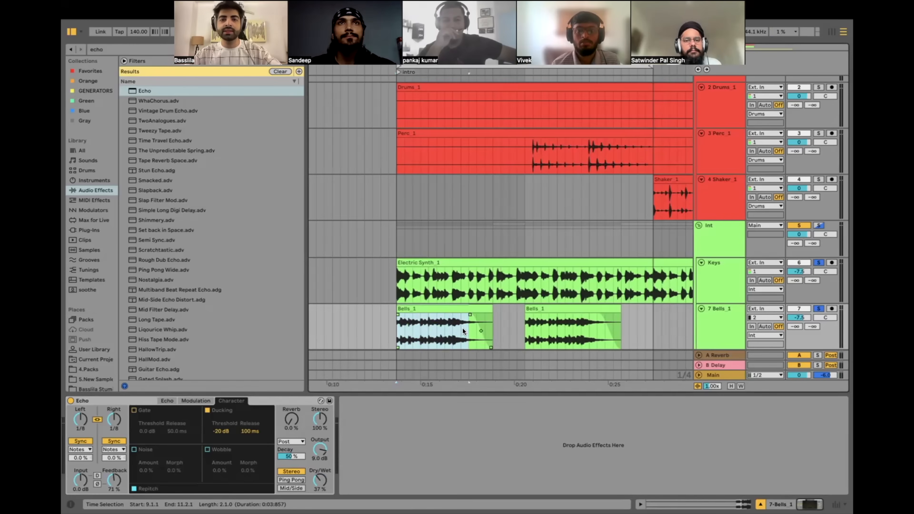
pyautogui.click(317, 478)
pyautogui.click(395, 333)
pyautogui.click(319, 479)
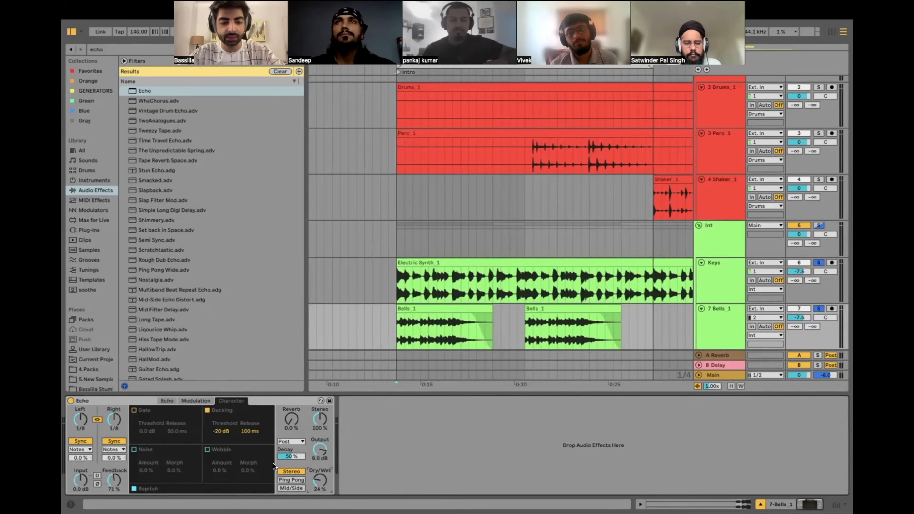
# Step: Play the intro, view Echo's main and Modulation settings, and set its dry/wet to 29 %
pyautogui.press('space')
pyautogui.click(170, 401)
pyautogui.click(200, 401)
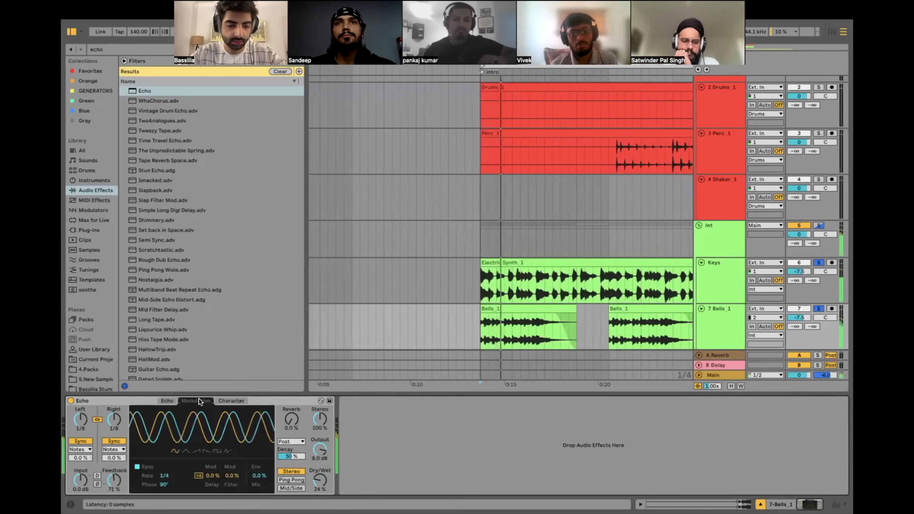
pyautogui.moveTo(319, 480); pyautogui.dragTo(319, 475)
# Step: Search the plug-ins for "val", load ValhallaVintageVerb onto the Bells track and move its window clear of the arrangement
pyautogui.click(107, 47)
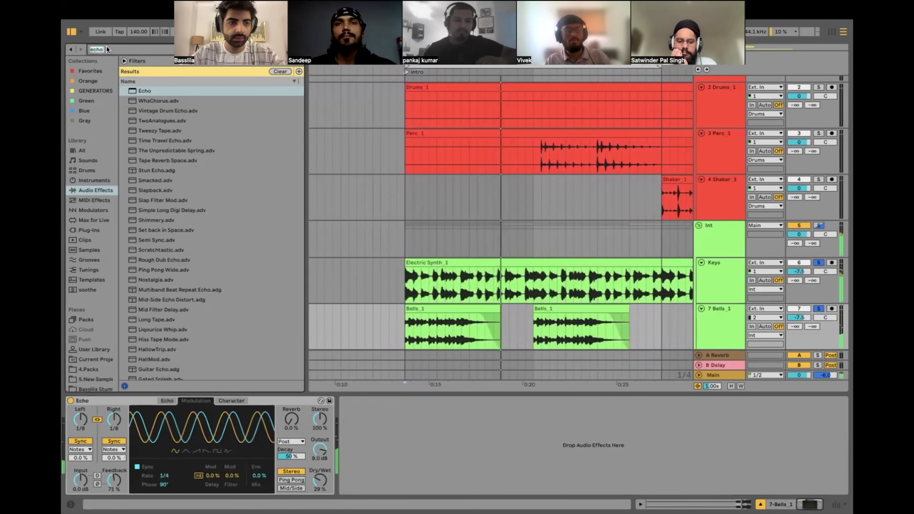
pyautogui.write('val')
pyautogui.click(97, 231)
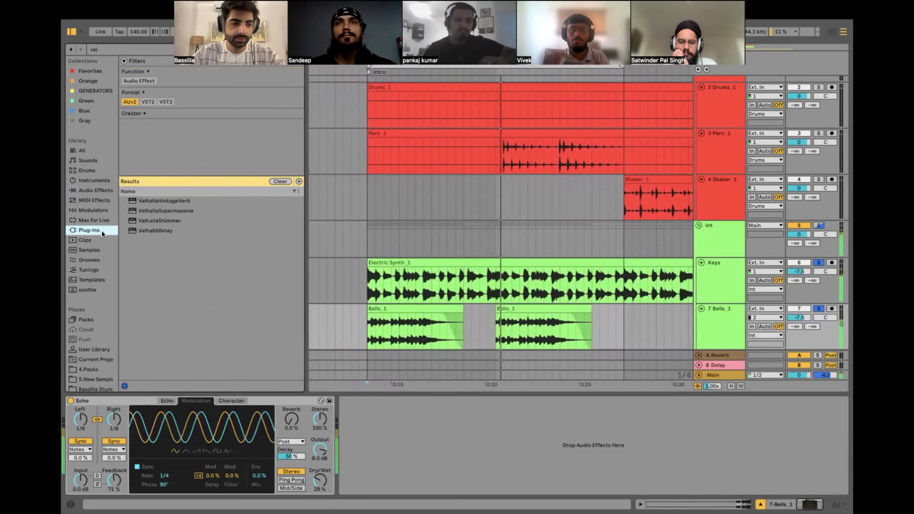
pyautogui.doubleClick(164, 203)
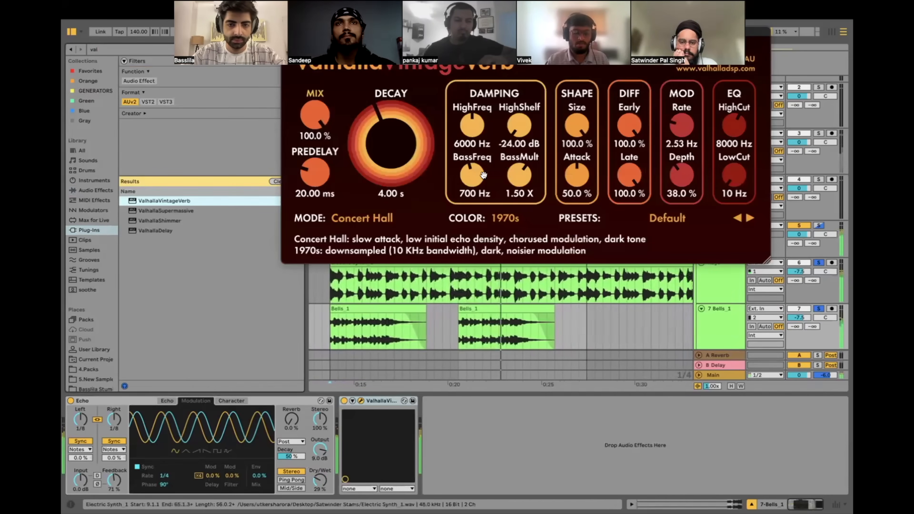
pyautogui.moveTo(475, 31); pyautogui.dragTo(480, 271)
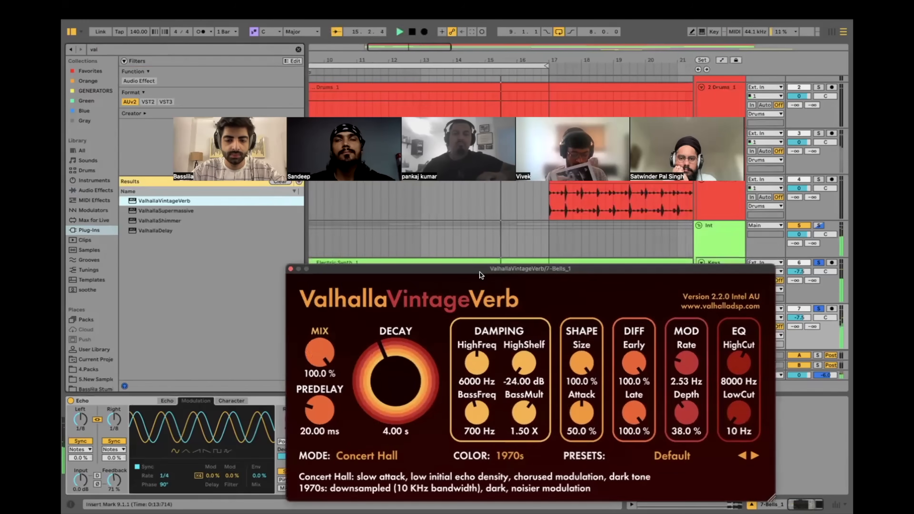
# Step: Restart playback from bar 9 and set ValhallaVintageVerb's color mode to 1980s
pyautogui.click(436, 247)
pyautogui.hscroll(-5, 436, 246)
pyautogui.click(433, 235)
pyautogui.press('space')
pyautogui.press('space')
pyautogui.click(510, 456)
pyautogui.click(508, 426)
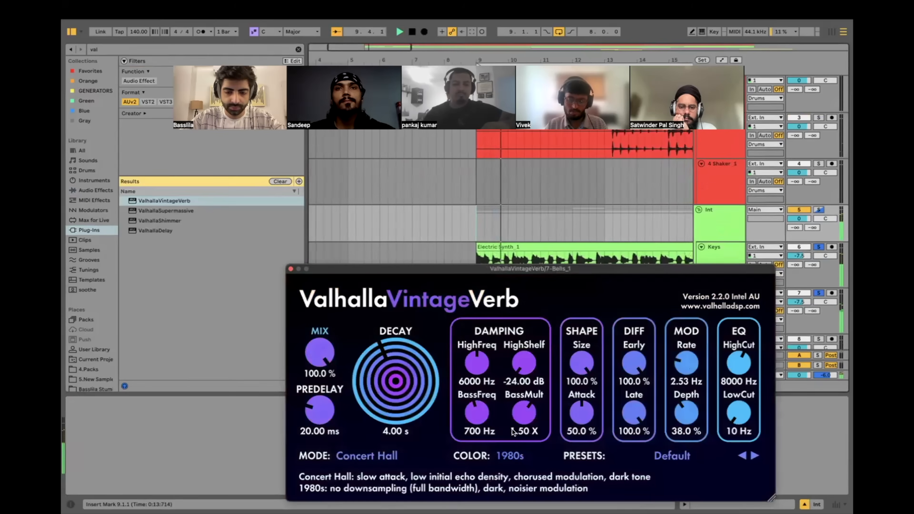
# Step: Set ValhallaVintageVerb's color mode to NOW and move its window higher over the arrangement
pyautogui.click(510, 456)
pyautogui.click(518, 435)
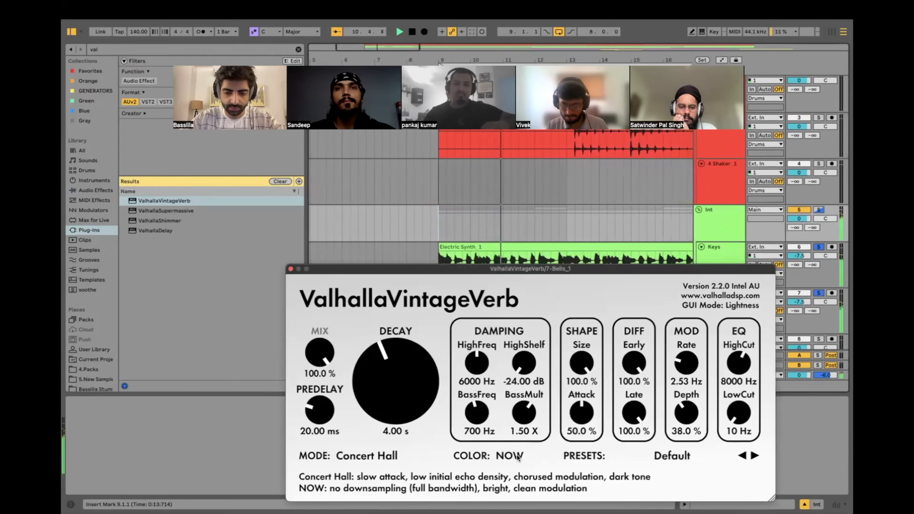
pyautogui.moveTo(514, 265); pyautogui.dragTo(506, 179)
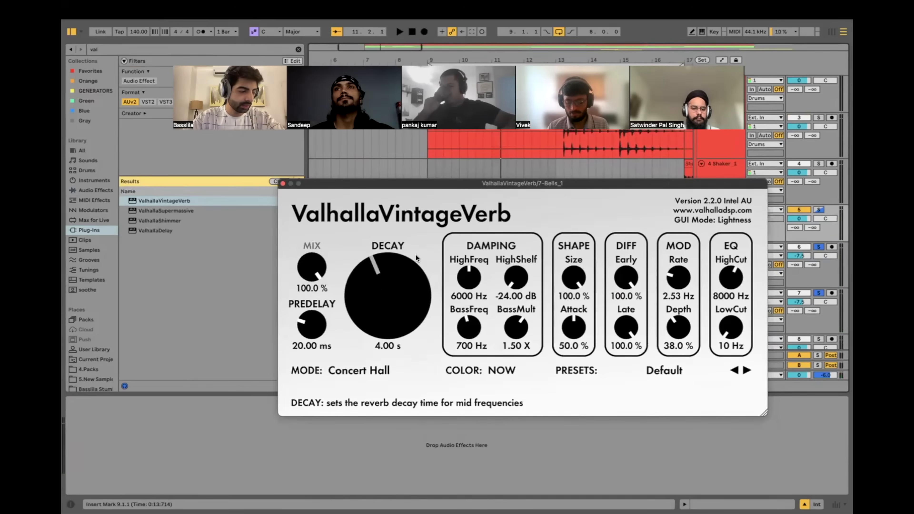
pyautogui.moveTo(538, 180); pyautogui.dragTo(516, 170)
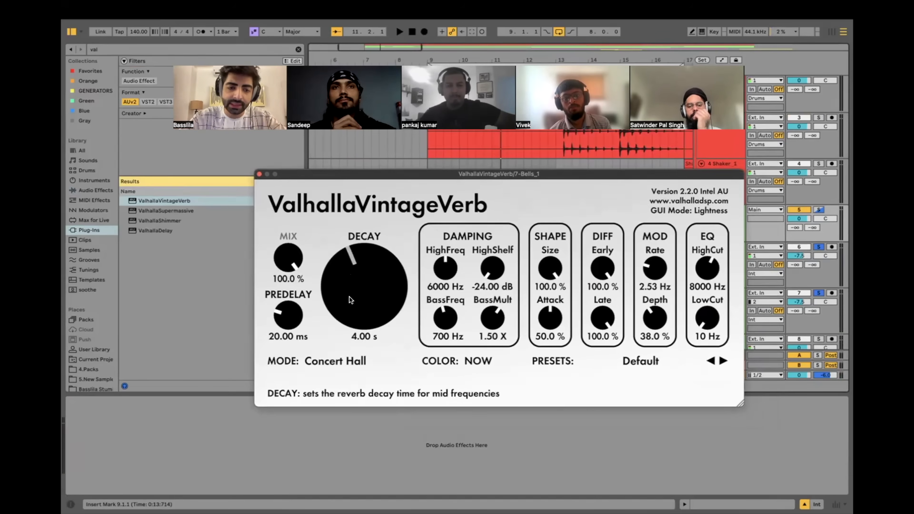
# Step: Set ValhallaVintageVerb's decay to 1.88 s and mix to 43.5 % while auditioning the intro, and close its window
pyautogui.moveTo(290, 258); pyautogui.dragTo(304, 304)
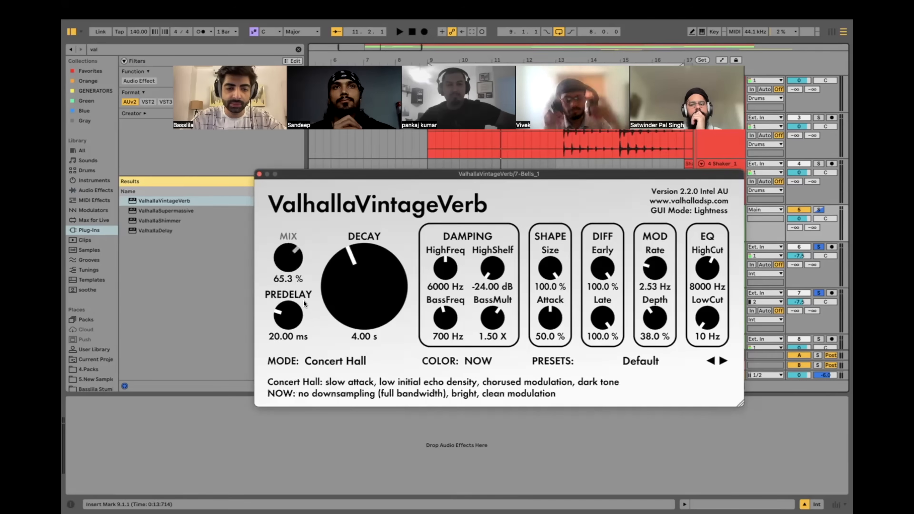
pyautogui.click(345, 359)
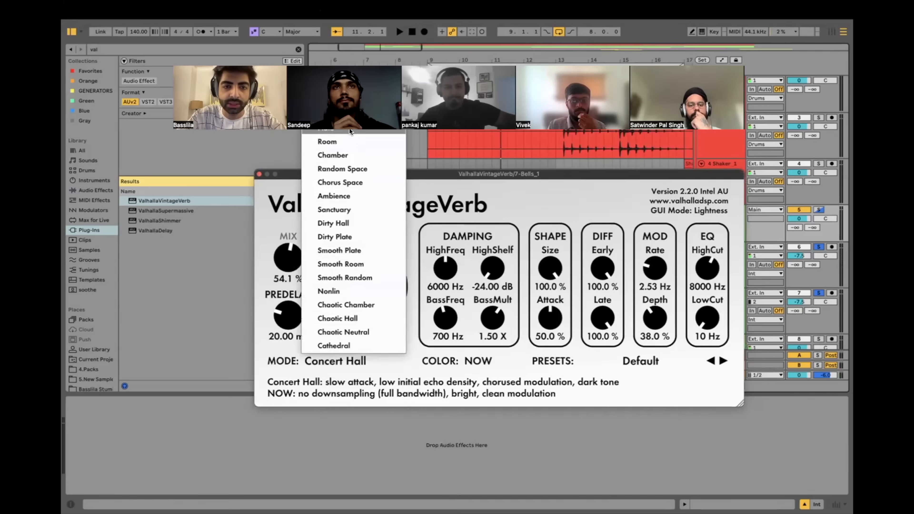
pyautogui.click(345, 101)
pyautogui.press('space')
pyautogui.moveTo(358, 263); pyautogui.dragTo(358, 274)
pyautogui.press('space')
pyautogui.moveTo(295, 261); pyautogui.dragTo(298, 278)
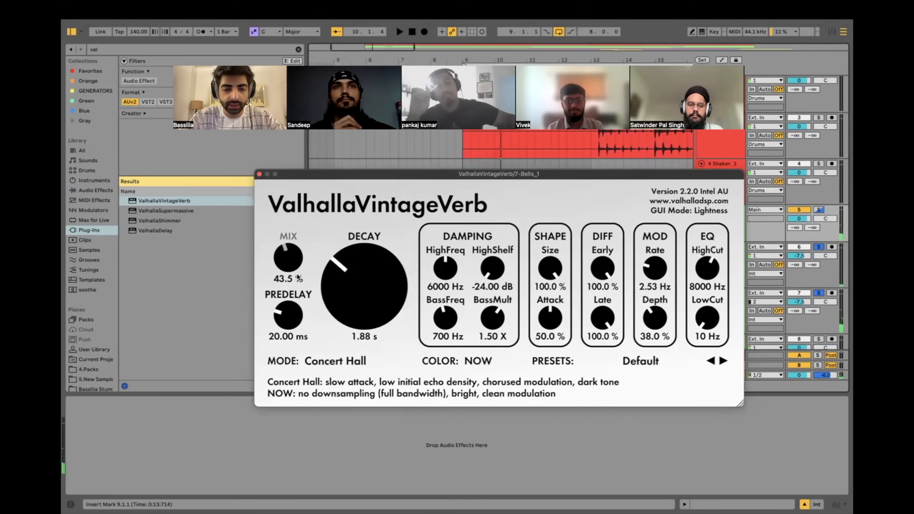
pyautogui.click(259, 174)
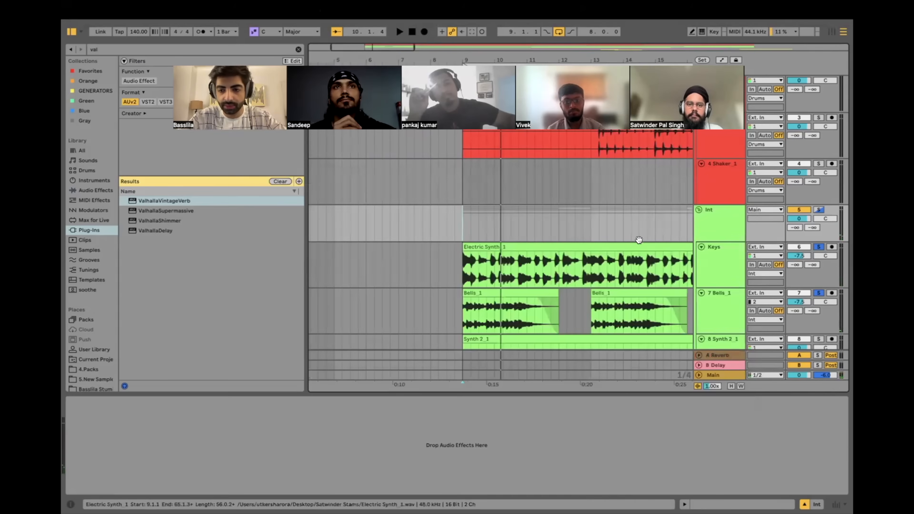
# Step: Show the Bells track's devices and delete ValhallaVintageVerb from its chain
pyautogui.click(723, 272)
pyautogui.click(727, 302)
pyautogui.click(451, 373)
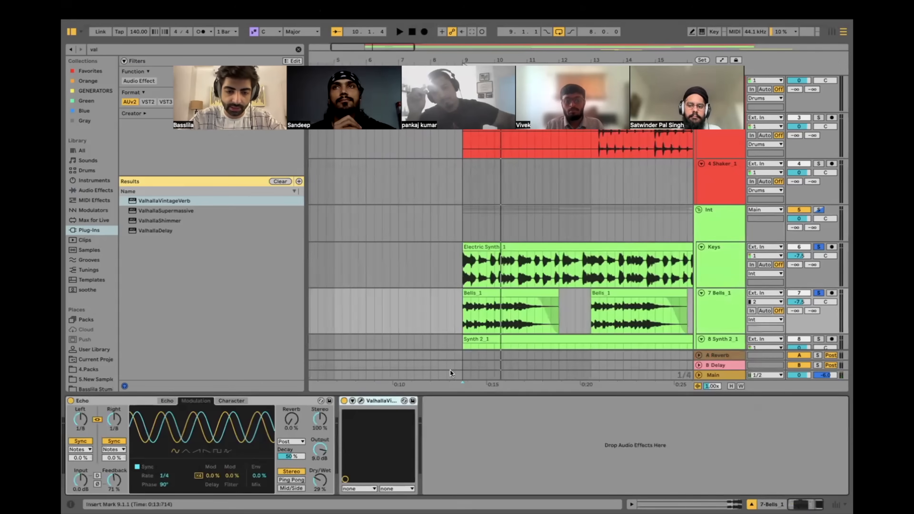
pyautogui.click(386, 403)
pyautogui.press('Delete')
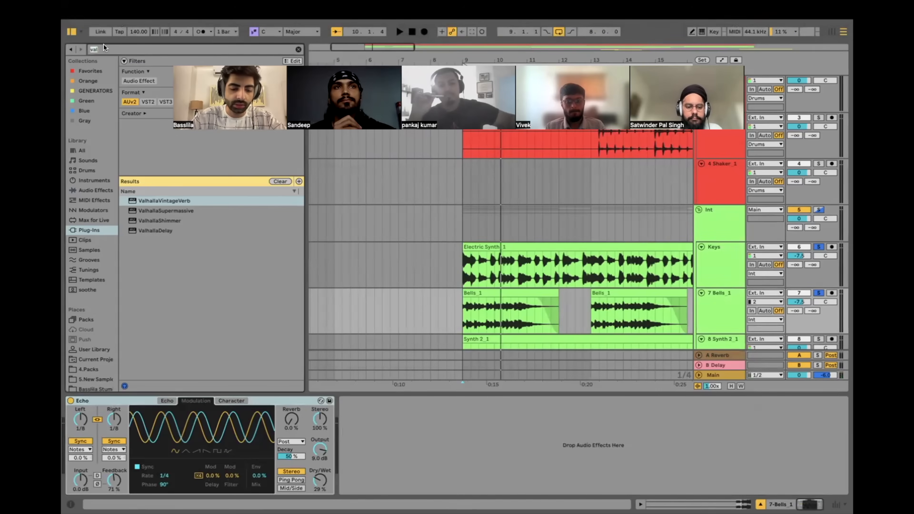
# Step: Search the audio effects for "reverb", add Reverb after Echo on the Bells track and audition it with decay at 4.76 s
pyautogui.write('reverb')
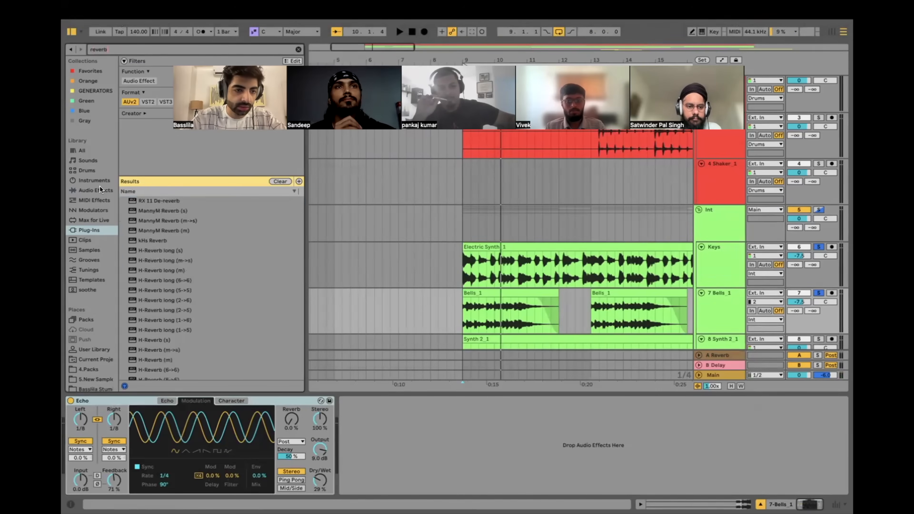
pyautogui.click(101, 189)
pyautogui.moveTo(151, 92); pyautogui.dragTo(390, 411)
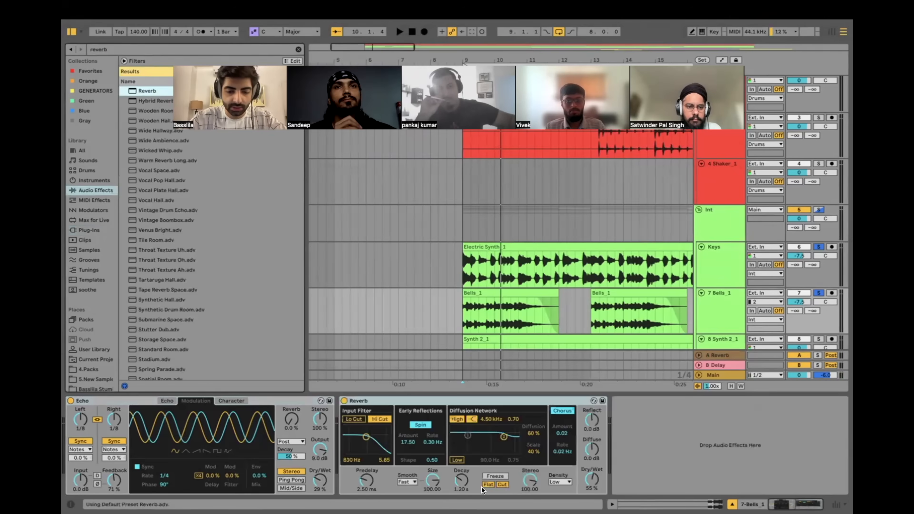
pyautogui.click(461, 480)
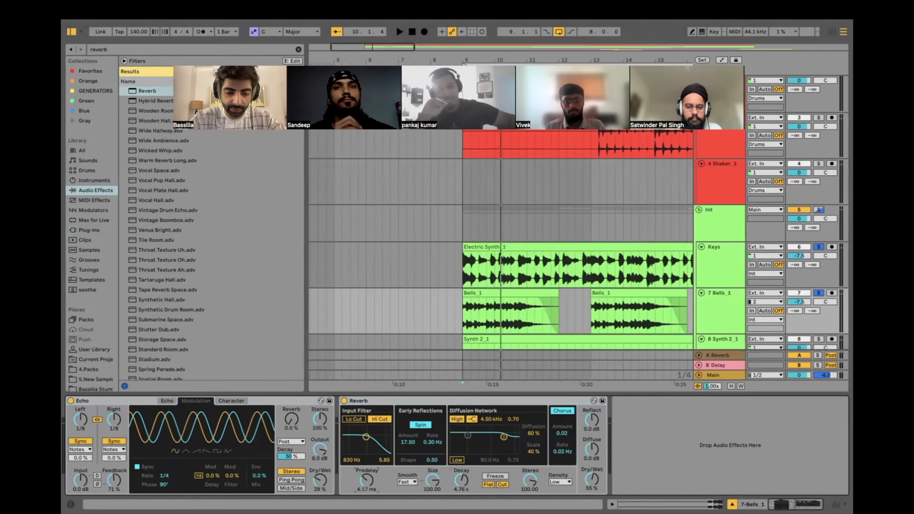
pyautogui.moveTo(592, 480); pyautogui.dragTo(592, 502)
pyautogui.press('space')
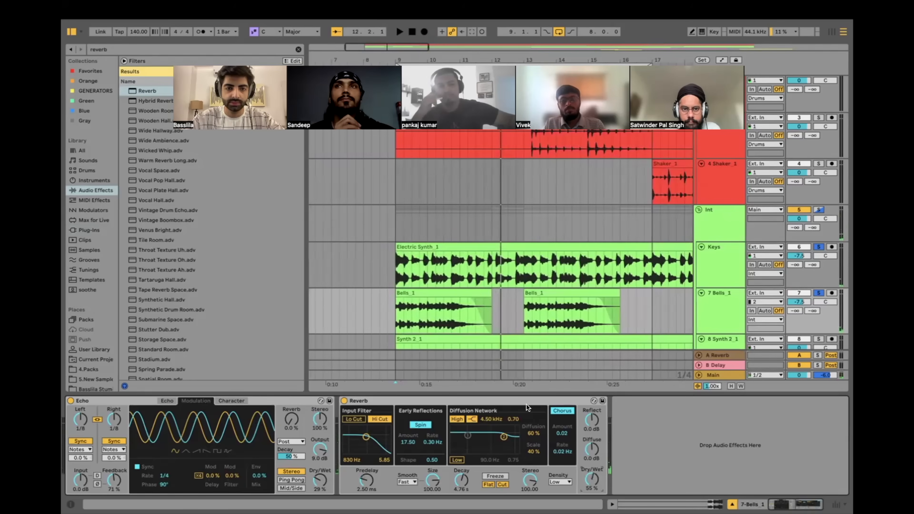
# Step: Undo the replacement of ValhallaVintageVerb with Reverb on the Bells track and restart playback of the intro
pyautogui.press('super+z')
pyautogui.press('super+z')
pyautogui.press('space')
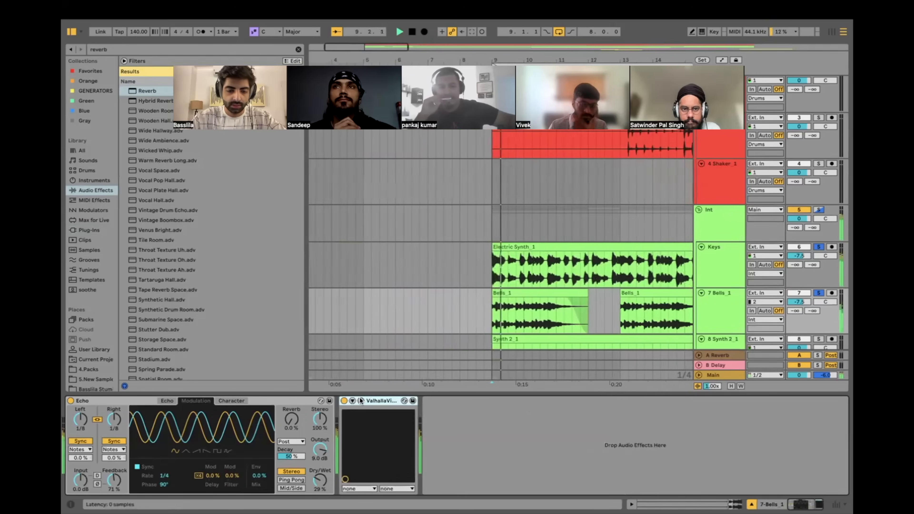
# Step: Reopen ValhallaVintageVerb on the Bells track, lower its mix from fully wet during playback and close its window
pyautogui.click(360, 400)
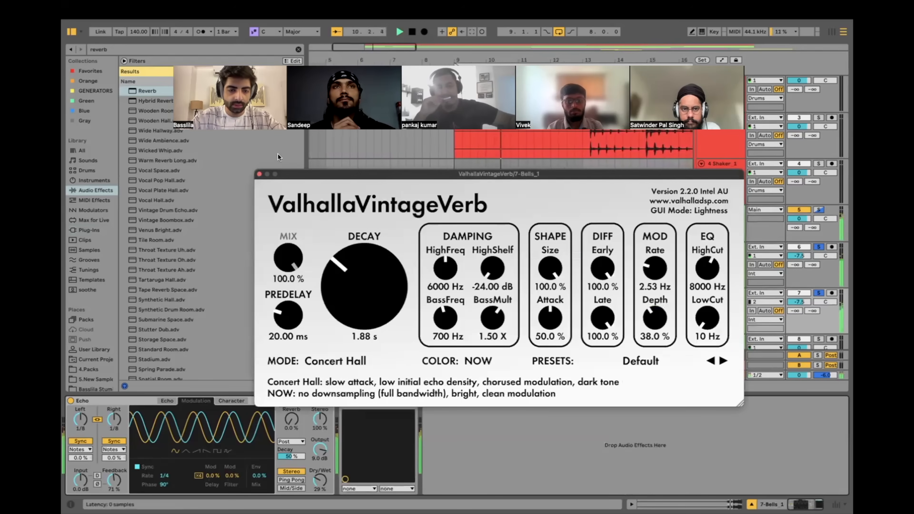
pyautogui.moveTo(288, 242); pyautogui.dragTo(290, 264)
pyautogui.click(259, 174)
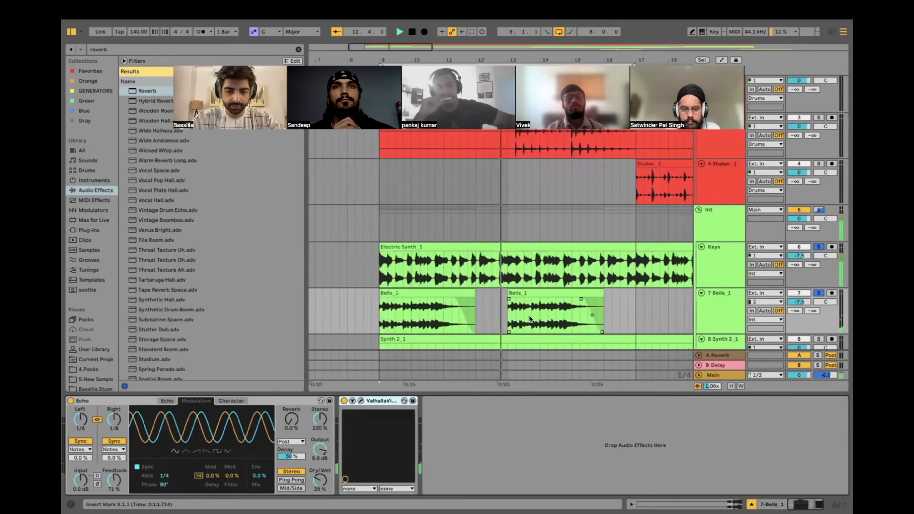
# Step: Place the insert mark at 13.1.1 on the Bells track and lower the track's volume to -8.8 dB
pyautogui.click(459, 297)
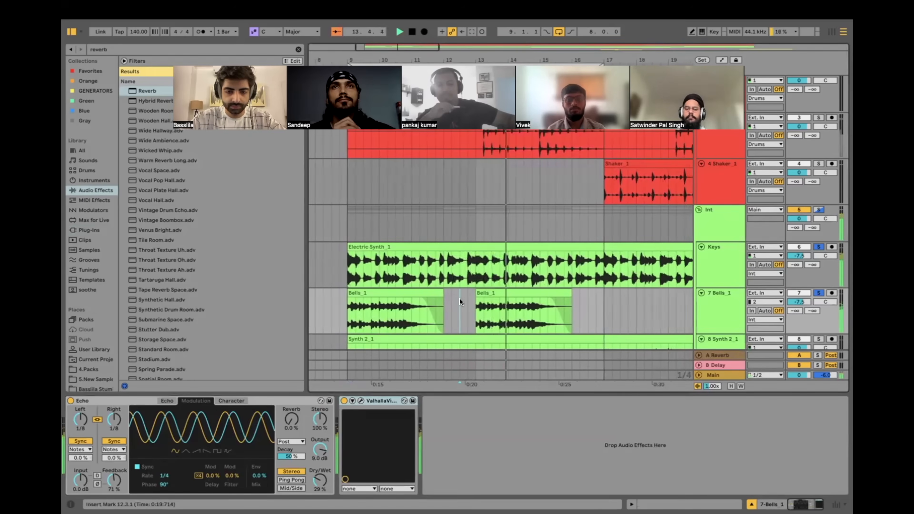
pyautogui.click(476, 312)
pyautogui.press('-')
pyautogui.press('-')
pyautogui.moveTo(795, 301); pyautogui.dragTo(795, 303)
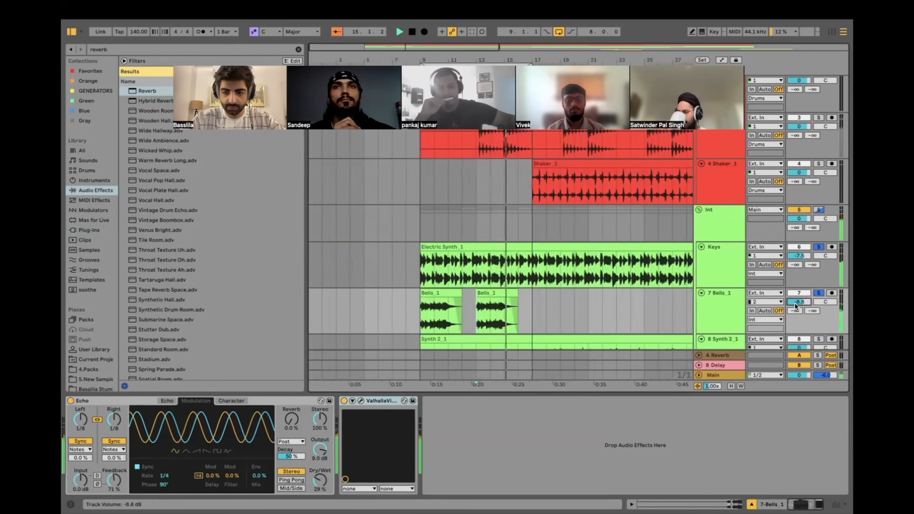
# Step: Place the insert mark at 17.1.1 and solo the Synth 2 track to hear it with the other soloed instruments
pyautogui.scroll(2, 520, 273)
pyautogui.press('-')
pyautogui.scroll(-5, 528, 257)
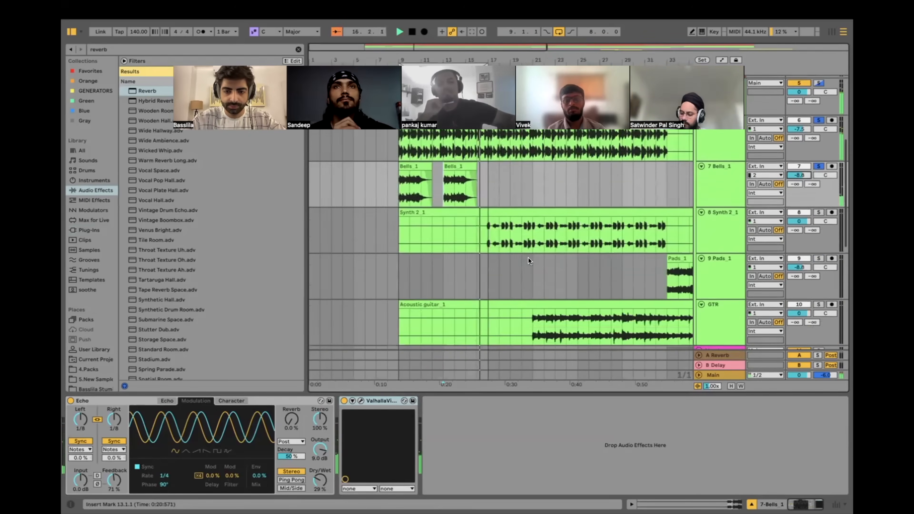
pyautogui.scroll(-3, 528, 257)
pyautogui.click(485, 201)
pyautogui.scroll(3, 481, 191)
pyautogui.scroll(4, 501, 221)
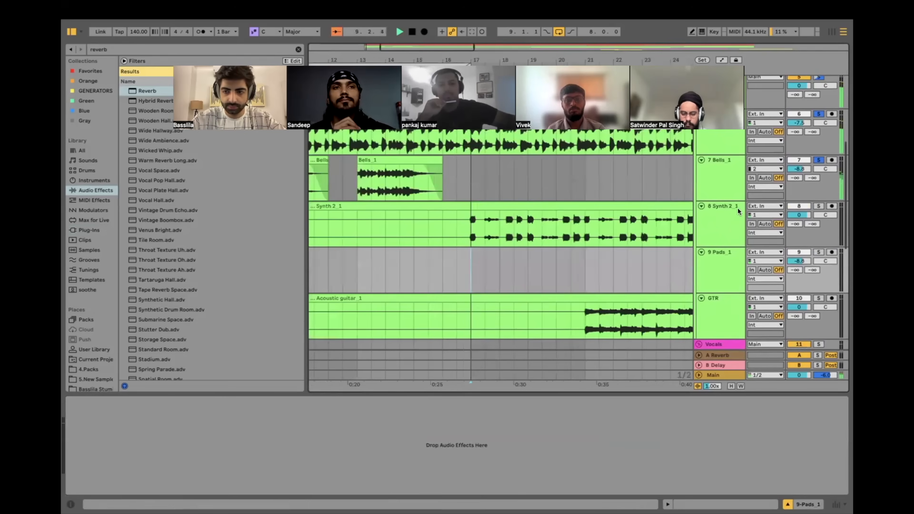
pyautogui.click(818, 202)
pyautogui.press('-')
pyautogui.press('-')
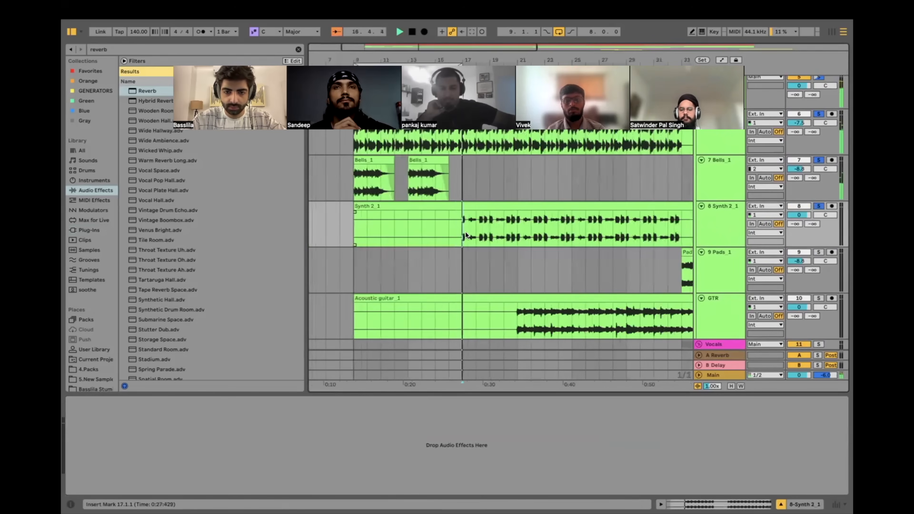
# Step: Turn off the arrangement loop and restart playback from bar 9
pyautogui.press('space')
pyautogui.hscroll(-2, 465, 233)
pyautogui.click(559, 32)
pyautogui.press('space')
pyautogui.press('space')
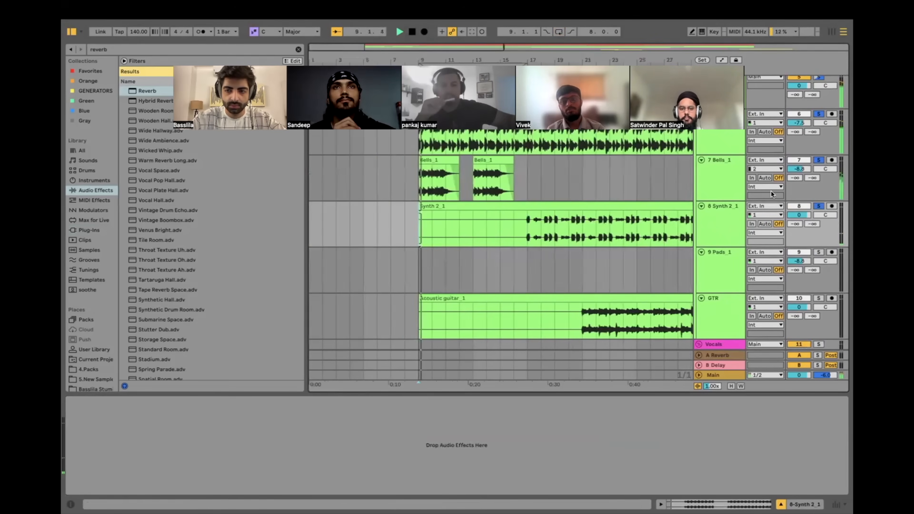
# Step: Lower the Bells track's volume to -10.5 dB and place the insert mark at 9.1.1 on the Pads track
pyautogui.click(798, 170)
pyautogui.moveTo(798, 172); pyautogui.dragTo(798, 180)
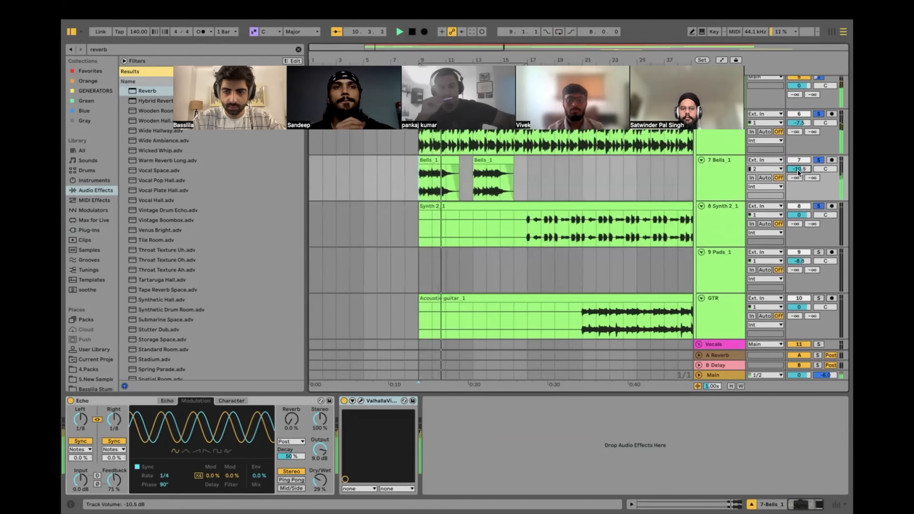
pyautogui.click(422, 287)
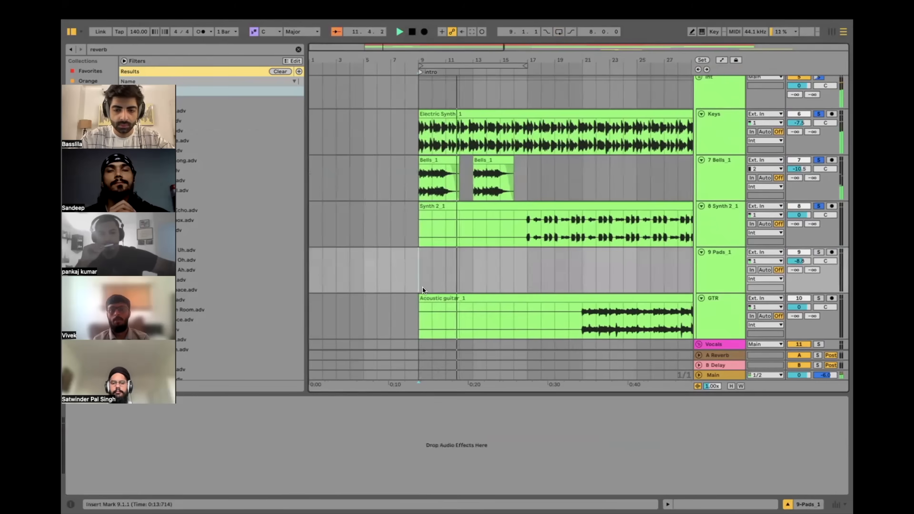
# Step: Clear all track solos by soloing and unsoloing the vocal track, and place the insert mark at 9.1.1 for full playback
pyautogui.press('-')
pyautogui.press('-')
pyautogui.scroll(-5, 501, 323)
pyautogui.click(487, 206)
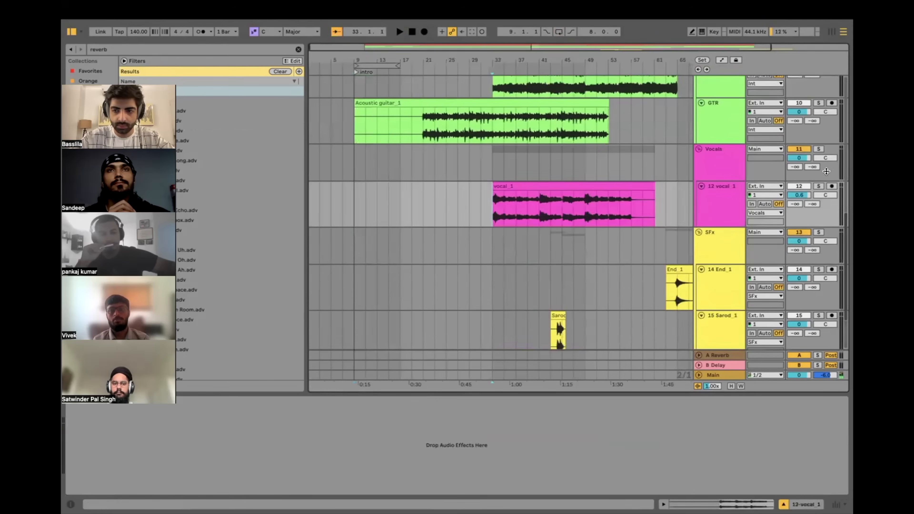
pyautogui.click(818, 185)
pyautogui.click(818, 184)
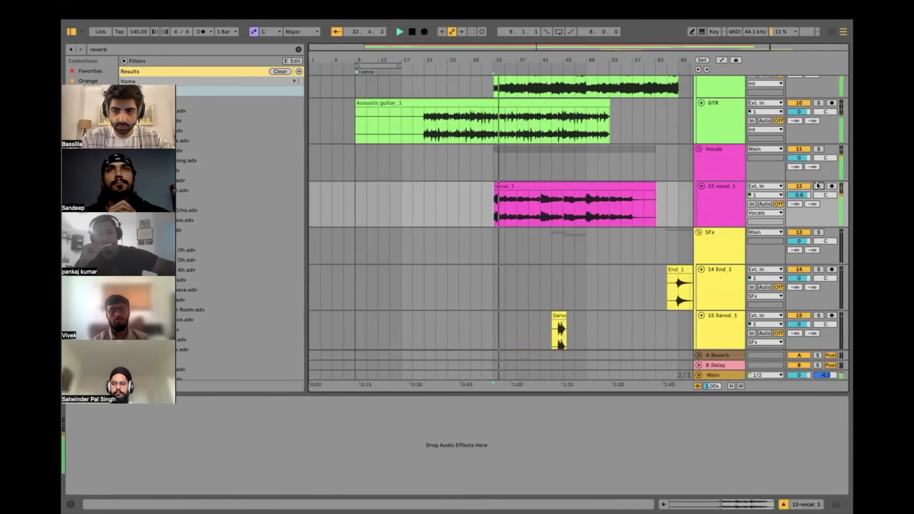
pyautogui.click(355, 204)
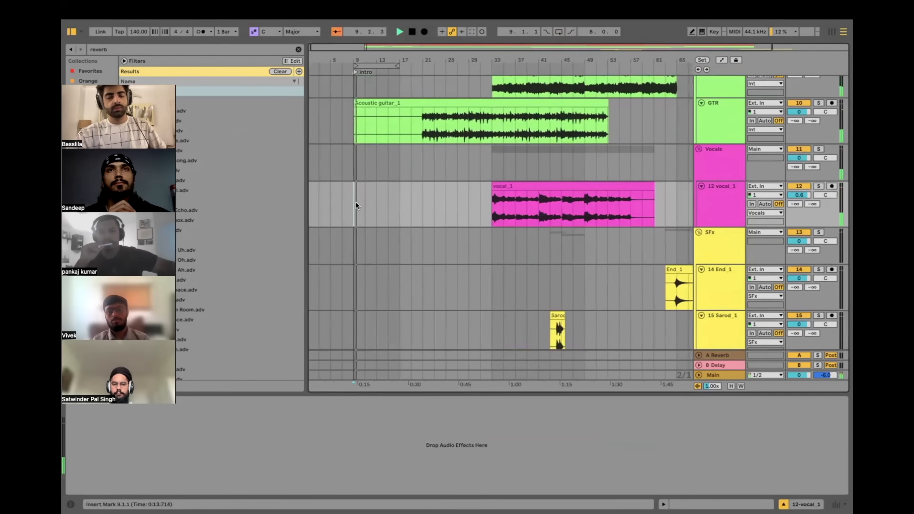
# Step: Play the intro with every track active, lower the Perc track's volume to -6.1 dB and place the insert mark at 17.1.1
pyautogui.scroll(10, 356, 201)
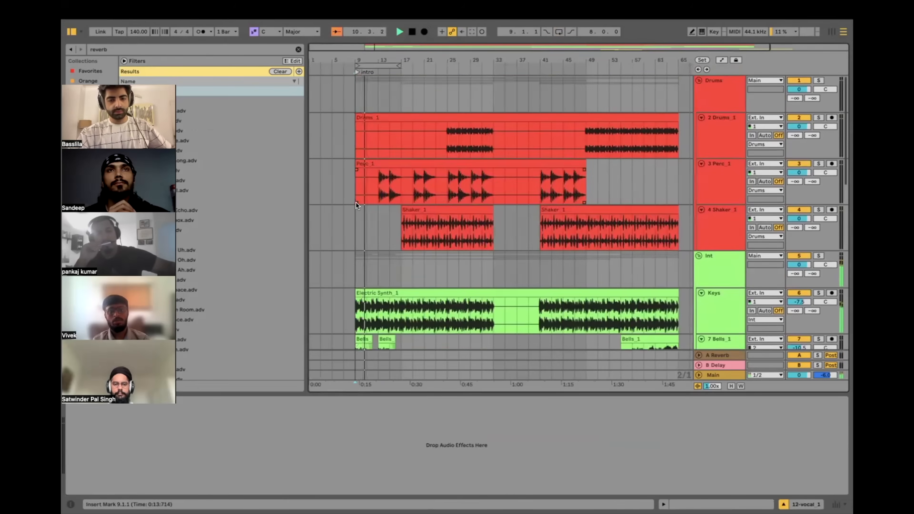
pyautogui.scroll(5, 398, 205)
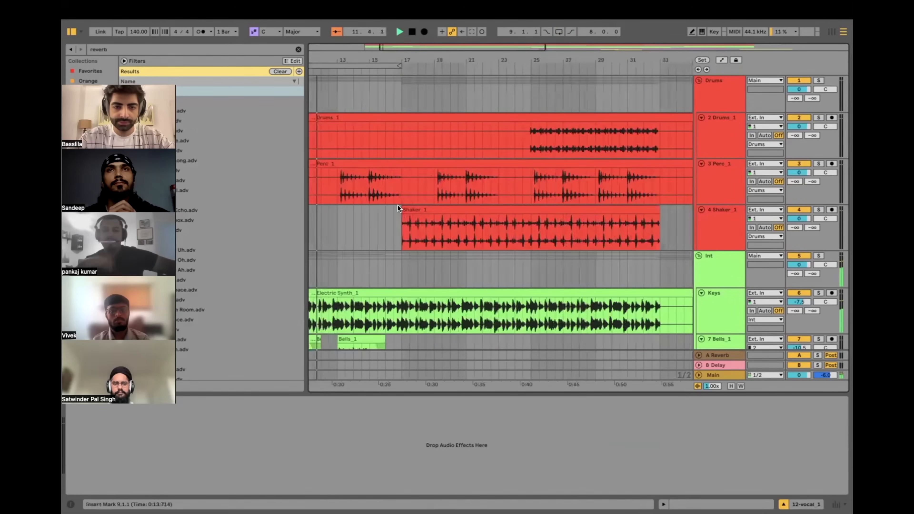
pyautogui.hscroll(-2, 368, 202)
pyautogui.hscroll(-2, 381, 220)
pyautogui.scroll(-5, 381, 220)
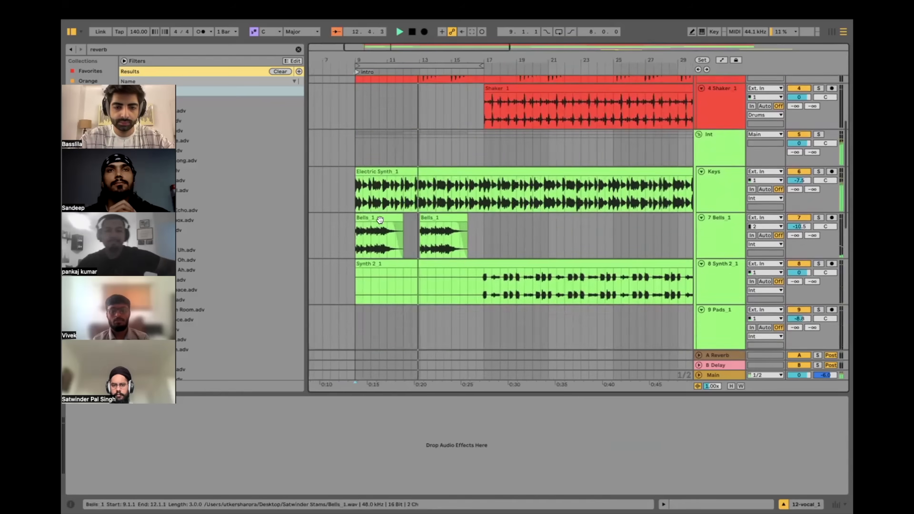
pyautogui.scroll(6, 381, 220)
pyautogui.scroll(3, 432, 188)
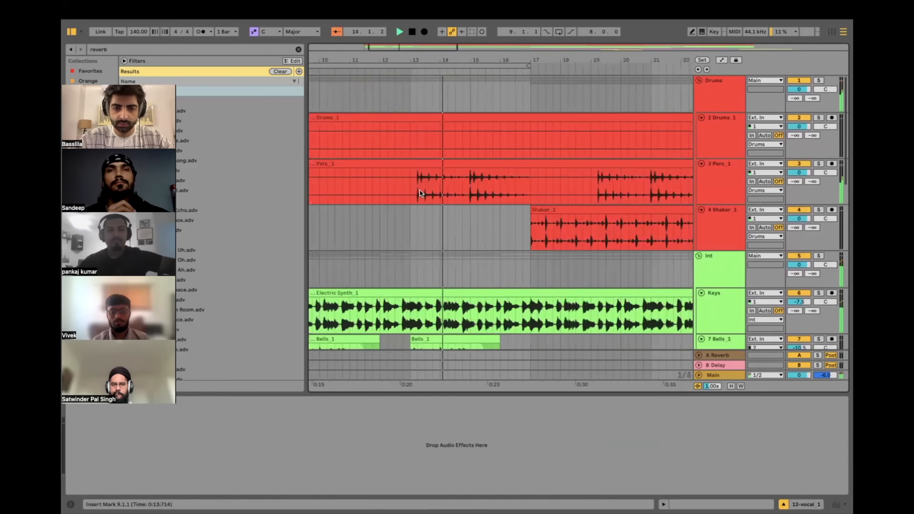
pyautogui.click(411, 189)
pyautogui.click(527, 189)
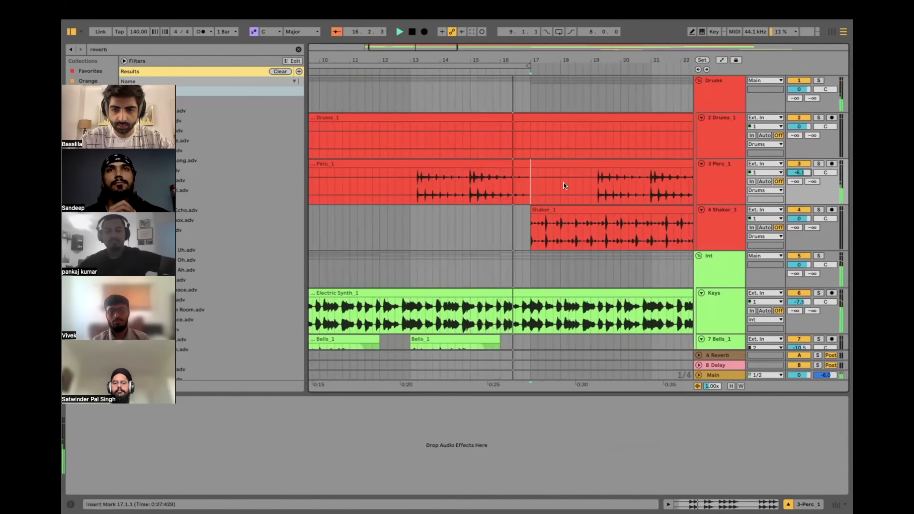
# Step: Examine the instrument and vocal tracks after the intro during playback, and place the insert mark at 17.1.1 on the Pads track
pyautogui.scroll(-5, 531, 189)
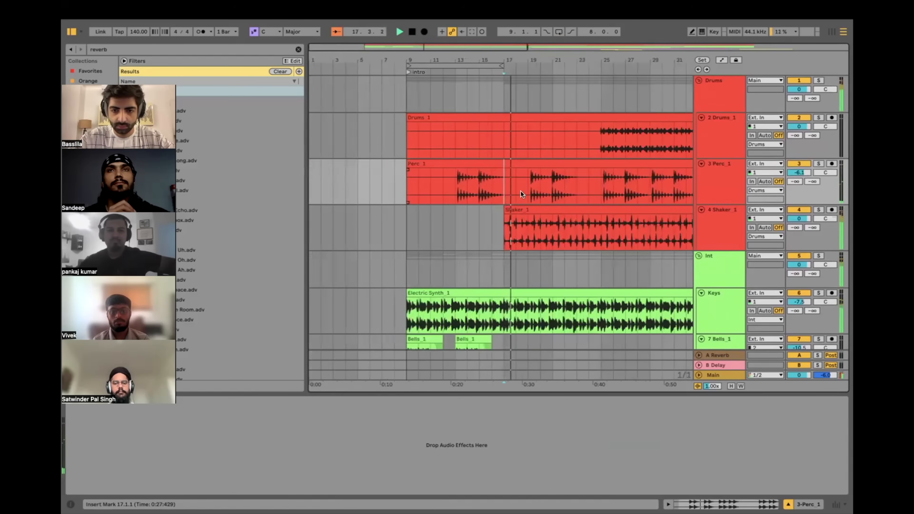
pyautogui.scroll(-5, 521, 191)
pyautogui.scroll(-1, 521, 191)
pyautogui.scroll(4, 426, 193)
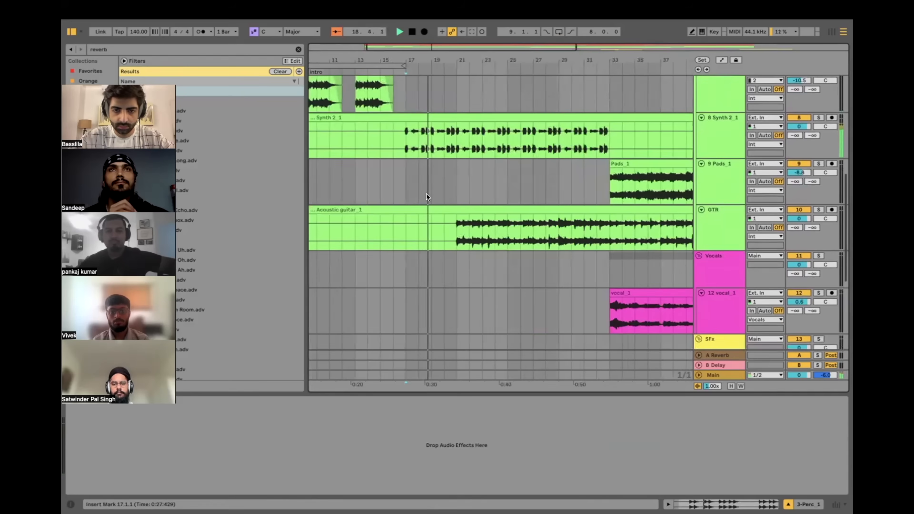
pyautogui.click(427, 194)
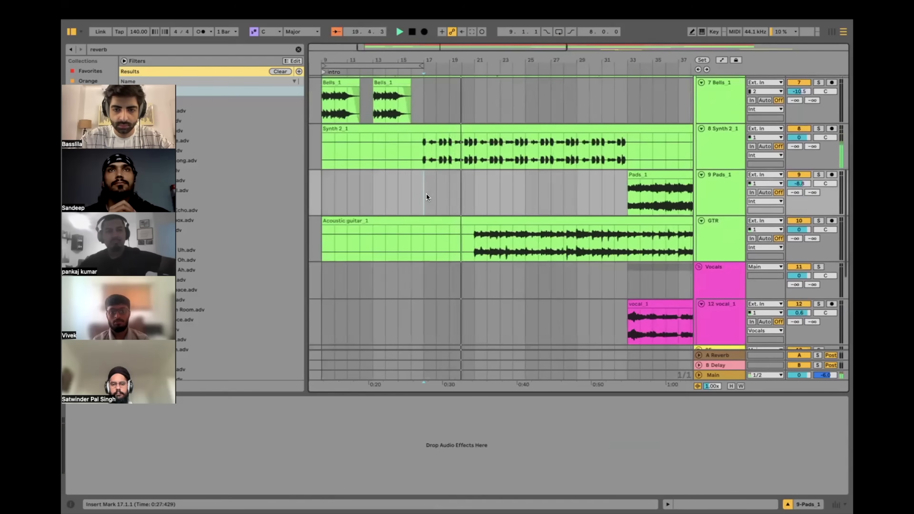
# Step: Examine the instruments around the acoustic guitar's entry and select 15.1.1 to 25.1.1 in the guitar clip
pyautogui.scroll(3, 427, 193)
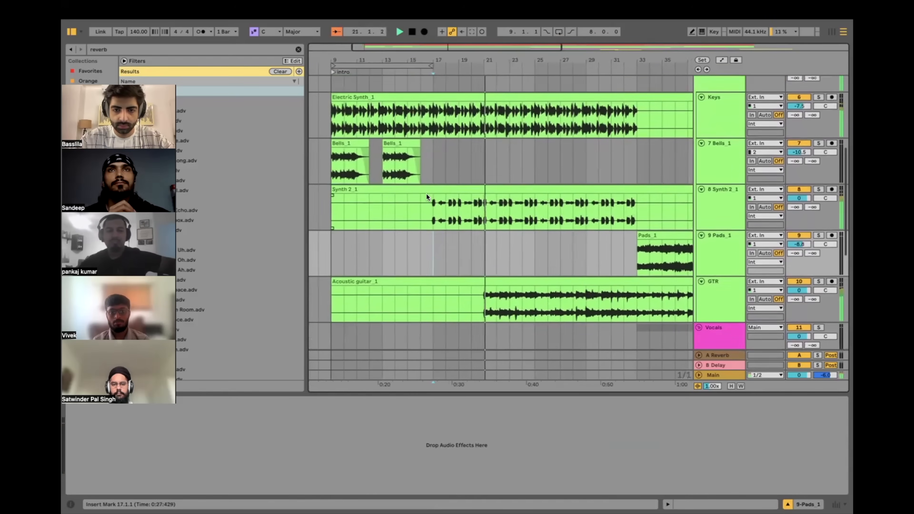
pyautogui.scroll(-3, 426, 193)
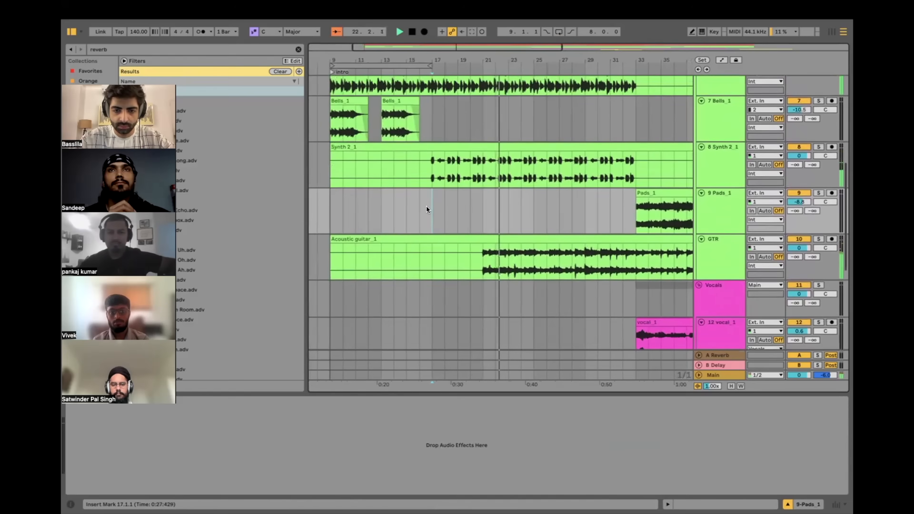
pyautogui.moveTo(330, 259); pyautogui.dragTo(492, 262)
pyautogui.moveTo(403, 261); pyautogui.dragTo(533, 256)
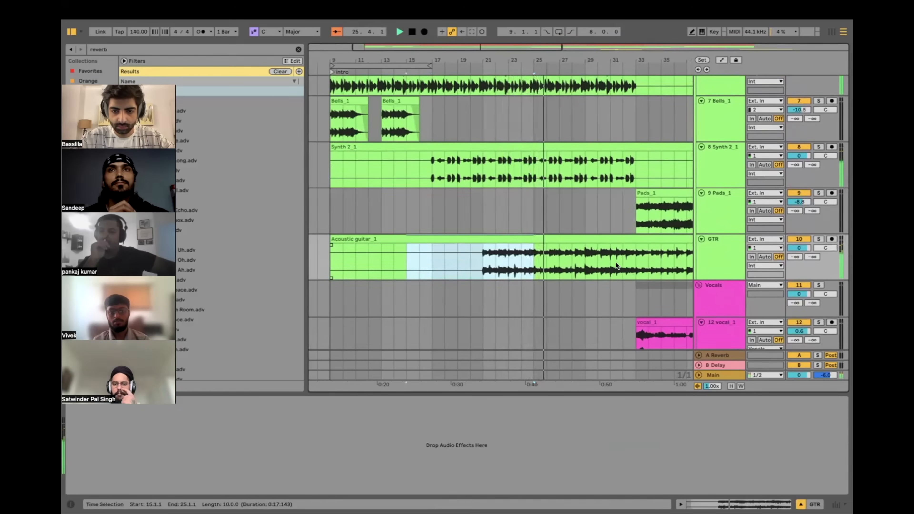
pyautogui.scroll(10, 576, 248)
pyautogui.scroll(-10, 542, 141)
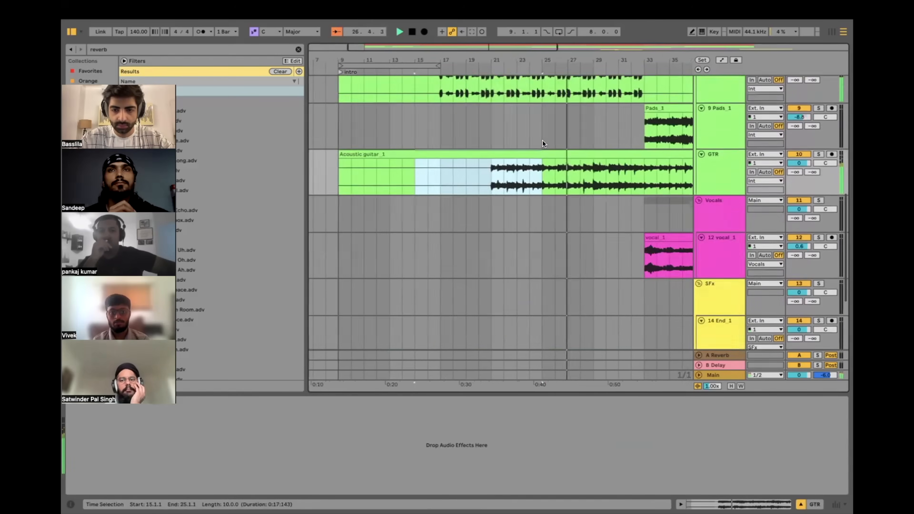
# Step: Audition the arrangement from 9.1.1 on the Synth 2 track and from 33.1.1 on the Pads track
pyautogui.scroll(5, 543, 141)
pyautogui.click(335, 246)
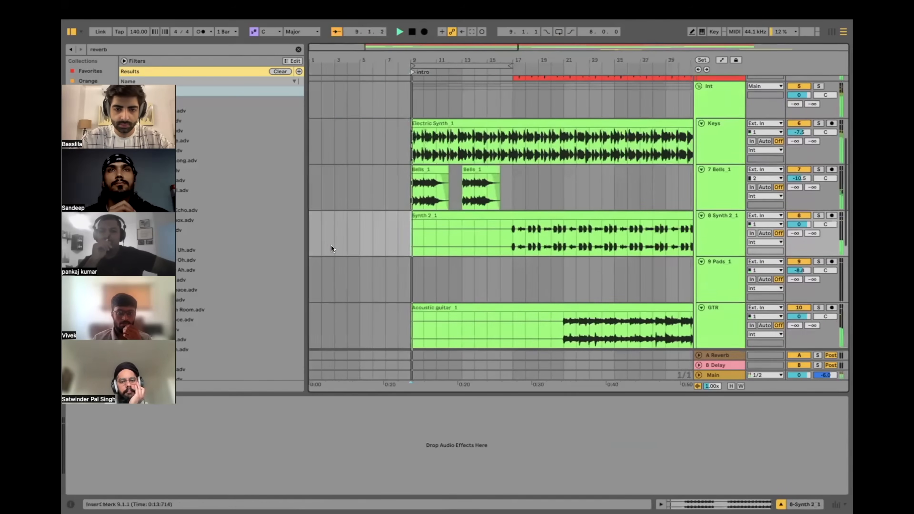
pyautogui.click(508, 272)
pyautogui.hscroll(10, 508, 273)
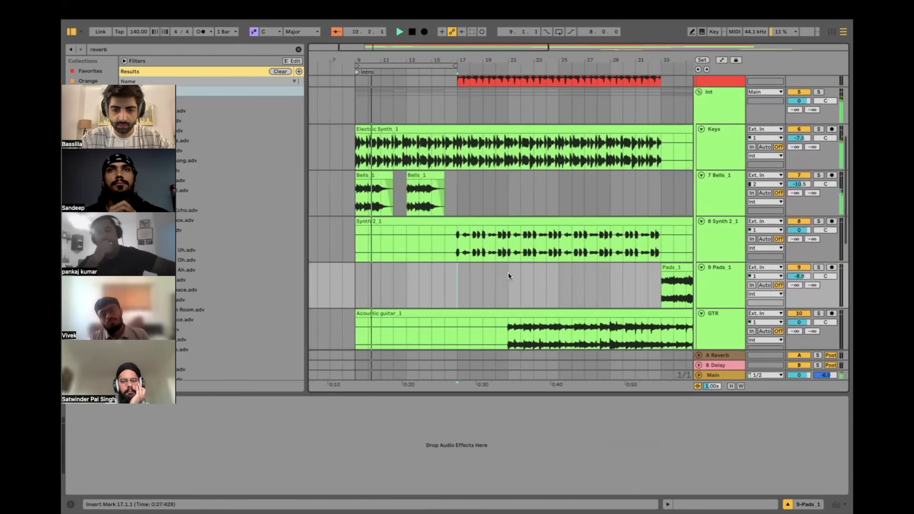
pyautogui.click(583, 280)
pyautogui.press('space')
pyautogui.press('space')
# Step: Play the arrangement from 15.1.1 on the Pads track to hear the transition out of the intro
pyautogui.hscroll(-4, 495, 287)
pyautogui.scroll(-2, 495, 288)
pyautogui.hscroll(-3, 493, 288)
pyautogui.scroll(-1, 485, 289)
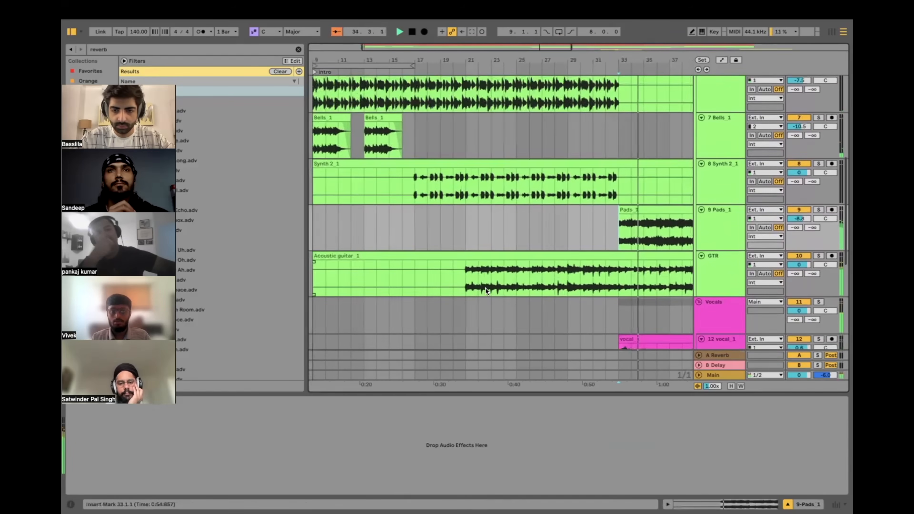
pyautogui.click(384, 230)
pyautogui.press('space')
pyautogui.hscroll(-3, 496, 223)
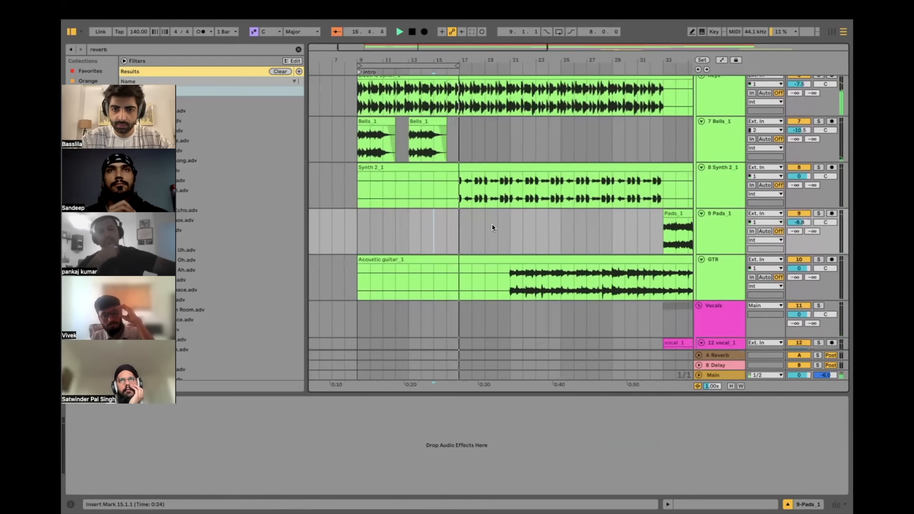
pyautogui.scroll(2, 492, 223)
pyautogui.hscroll(1, 492, 223)
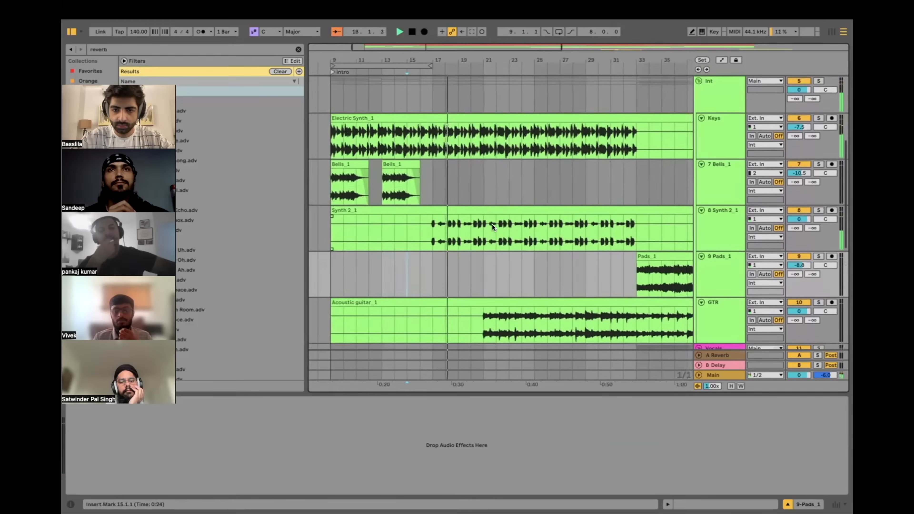
# Step: Try deleting the time from 25.1.1 to 33.1.1 across all tracks
pyautogui.scroll(-3, 549, 276)
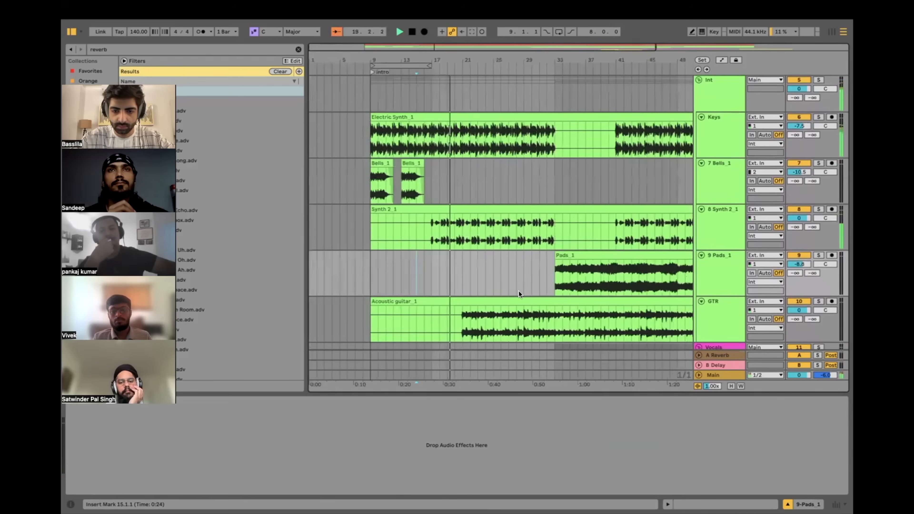
pyautogui.scroll(3, 519, 290)
pyautogui.hscroll(-1, 519, 291)
pyautogui.scroll(-1, 519, 291)
pyautogui.moveTo(495, 306); pyautogui.dragTo(584, 306)
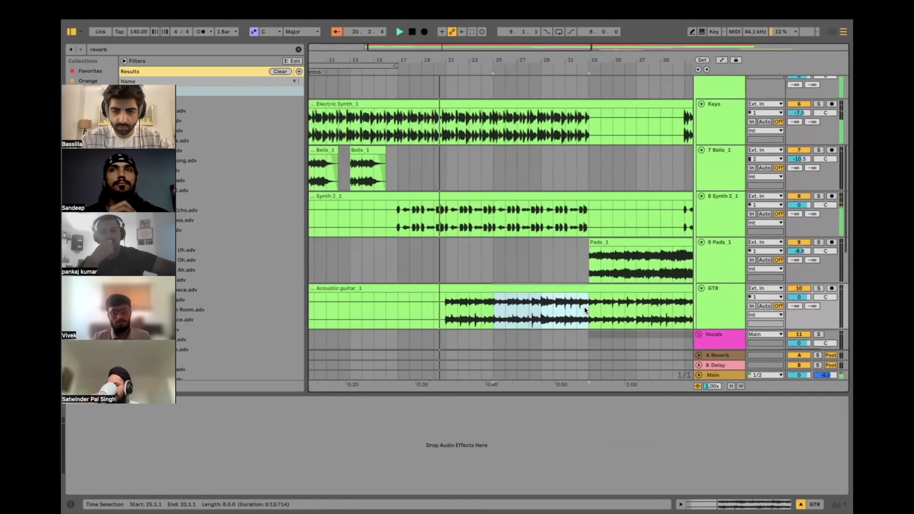
pyautogui.press('super+shift+Delete')
# Step: Try removing the acoustic guitar clip's silent start before 21.1.1 and adding a fade-in up to about bar 25
pyautogui.click(476, 287)
pyautogui.press('Delete')
pyautogui.moveTo(495, 288)
pyautogui.mouseDown()
pyautogui.moveTo(440, 295)
pyautogui.moveTo(511, 294)
pyautogui.mouseUp()
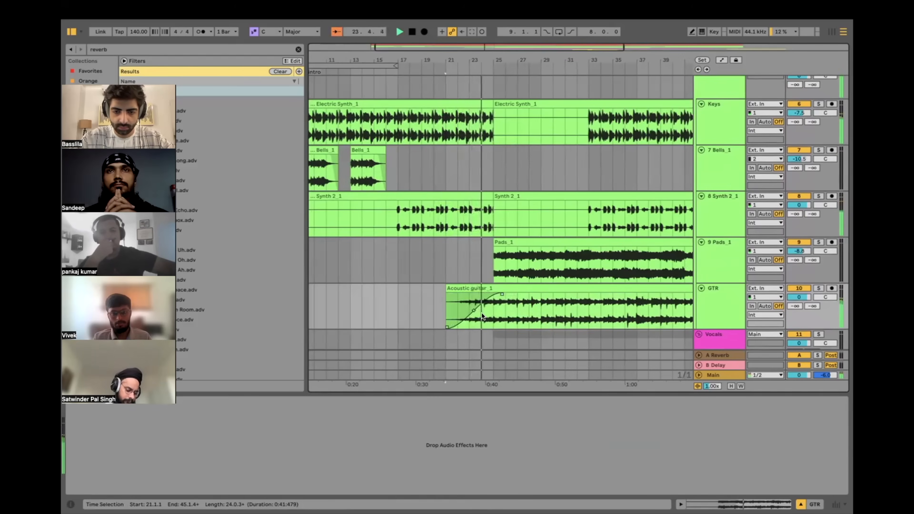
pyautogui.moveTo(498, 291); pyautogui.dragTo(490, 290)
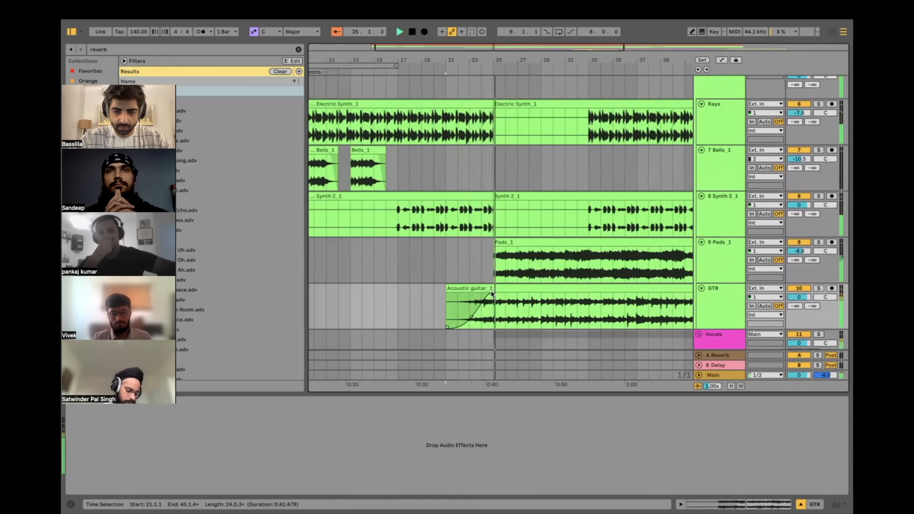
# Step: Undo the guitar fade-in, the removal of the guitar's silent start, and the time deletion
pyautogui.scroll(-2, 491, 262)
pyautogui.scroll(5, 491, 261)
pyautogui.scroll(-4, 491, 261)
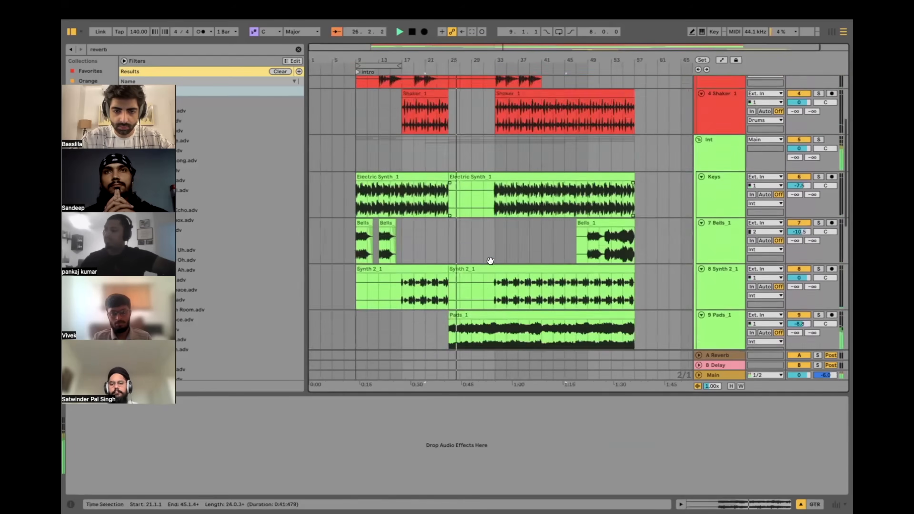
pyautogui.scroll(-5, 491, 261)
pyautogui.scroll(-5, 492, 261)
pyautogui.press('super+z')
pyautogui.press('super+z')
pyautogui.press('super+z')
pyautogui.press('super+z')
pyautogui.press('super+z')
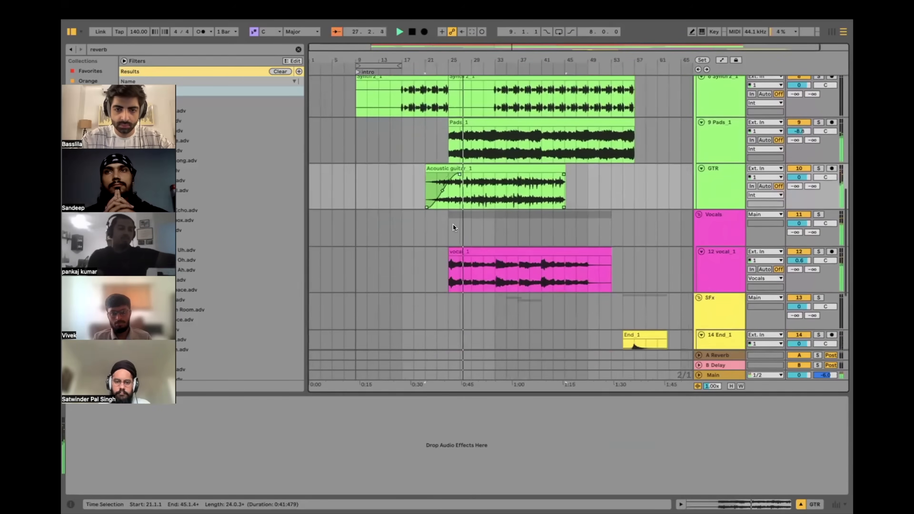
pyautogui.press('super+z')
pyautogui.press('super+z')
# Step: Place the insert mark at 24.3.1 on the Drums_1 track, solo the track and raise its volume to 3.8 dB
pyautogui.click(447, 224)
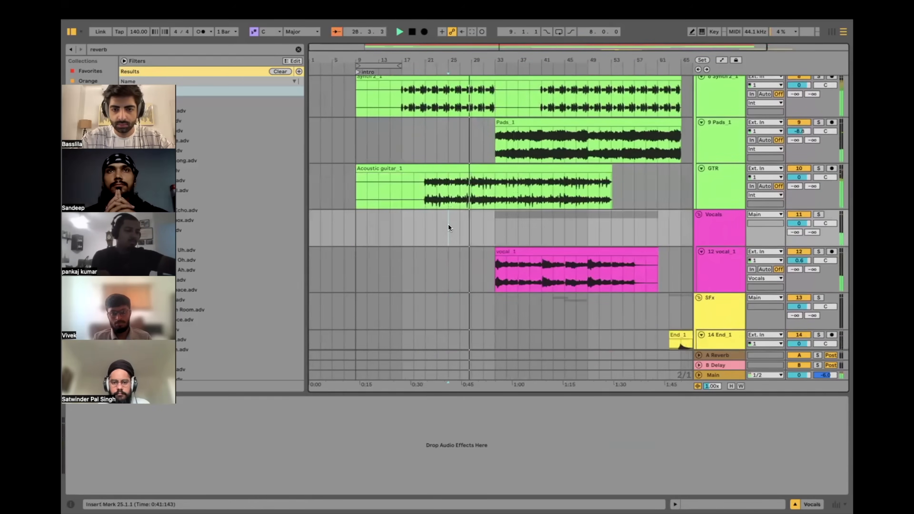
pyautogui.scroll(10, 448, 223)
pyautogui.scroll(2, 448, 223)
pyautogui.click(449, 189)
pyautogui.scroll(5, 449, 189)
pyautogui.click(442, 135)
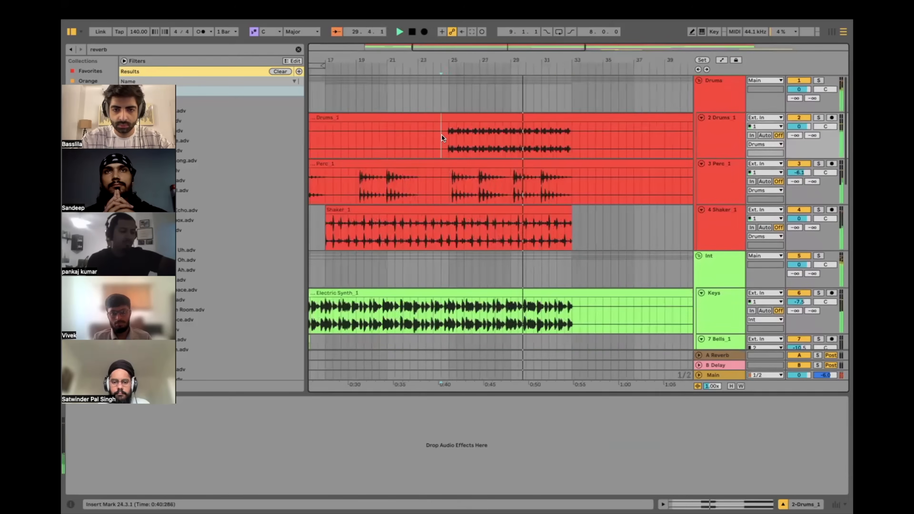
pyautogui.click(817, 117)
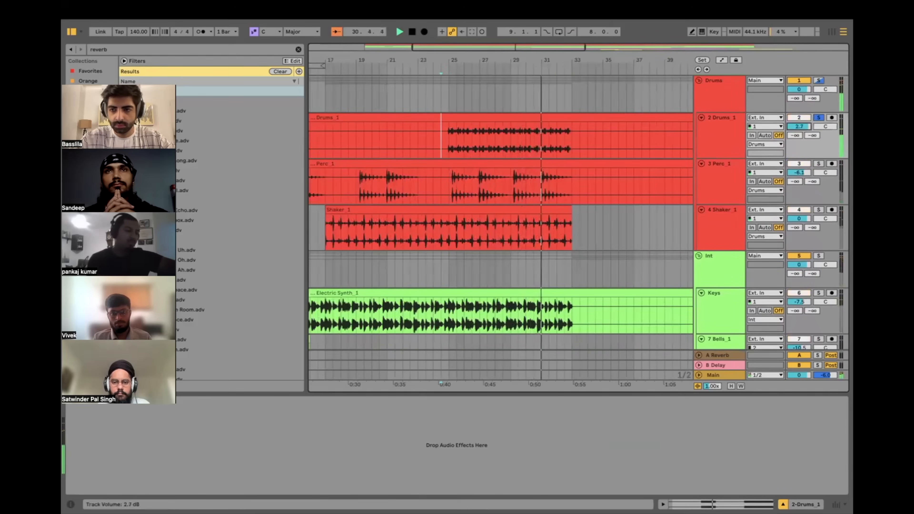
pyautogui.scroll(-5, 479, 178)
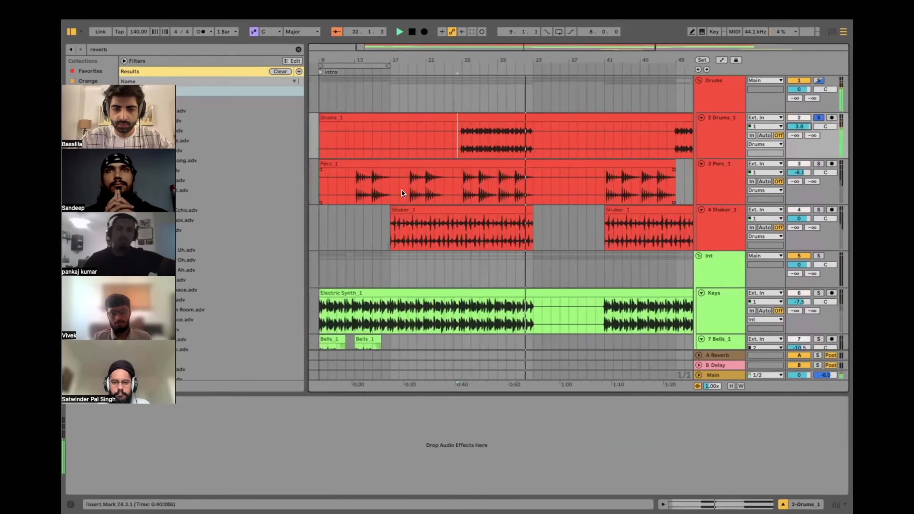
# Step: Restart playback from 9.1.1 and solo the Int group
pyautogui.click(321, 245)
pyautogui.press('space')
pyautogui.press('space')
pyautogui.click(369, 278)
pyautogui.press('space')
pyautogui.press('space')
pyautogui.scroll(-2, 370, 279)
pyautogui.click(363, 252)
pyautogui.scroll(-2, 363, 251)
pyautogui.click(818, 200)
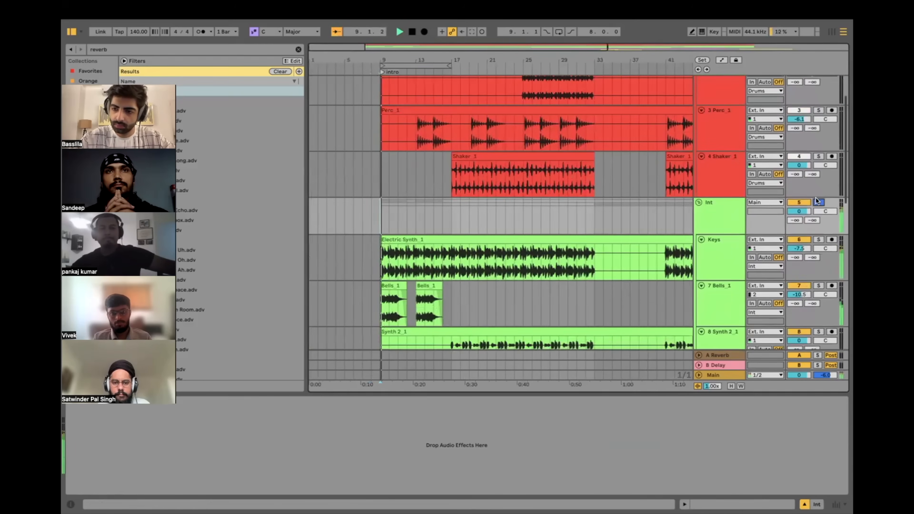
# Step: Delete the silent starts of the acoustic guitar clip before 21.1.1 and the Synth 2 clip before 17.1.1
pyautogui.scroll(-5, 489, 206)
pyautogui.scroll(2, 411, 191)
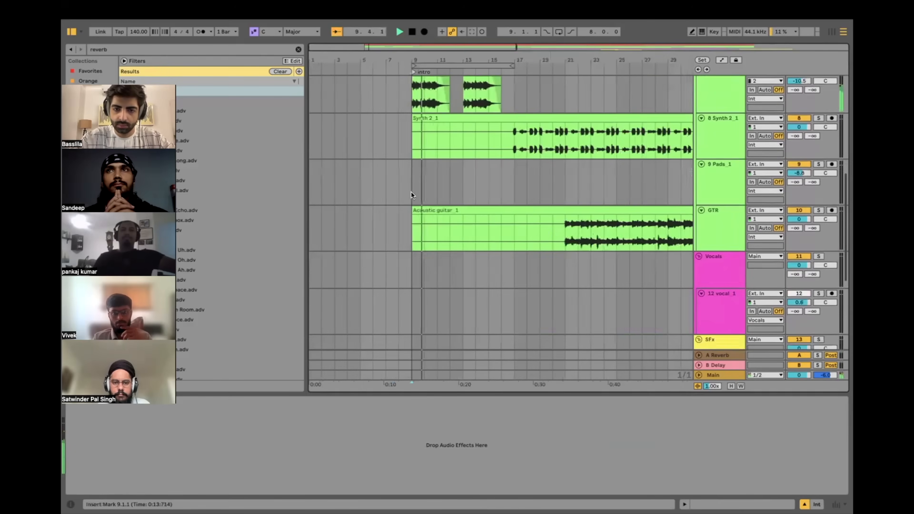
pyautogui.moveTo(551, 229); pyautogui.dragTo(388, 233)
pyautogui.press('Delete')
pyautogui.moveTo(516, 141); pyautogui.dragTo(396, 136)
pyautogui.press('Delete')
# Step: Extend the start of the Synth 2 clip back to about 16.4.2
pyautogui.scroll(2, 532, 176)
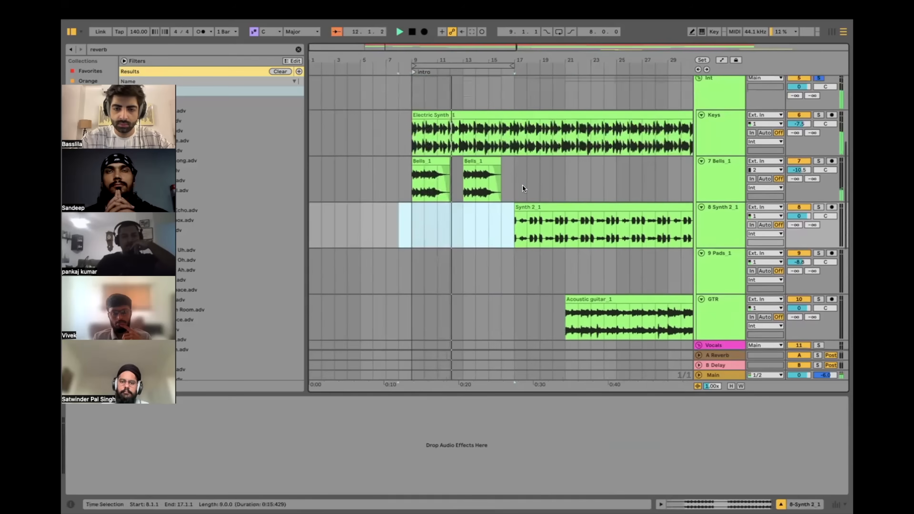
pyautogui.scroll(3, 519, 195)
pyautogui.click(525, 207)
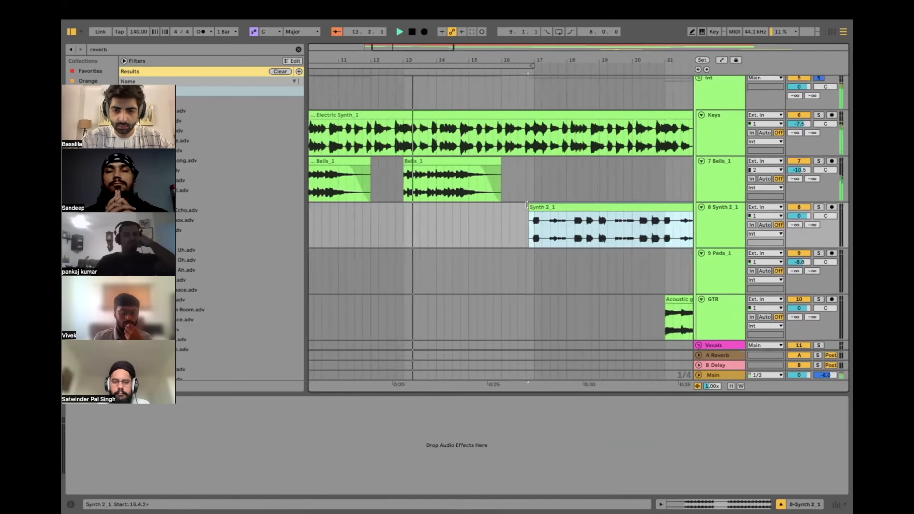
pyautogui.moveTo(525, 208); pyautogui.dragTo(527, 210)
pyautogui.scroll(-5, 529, 210)
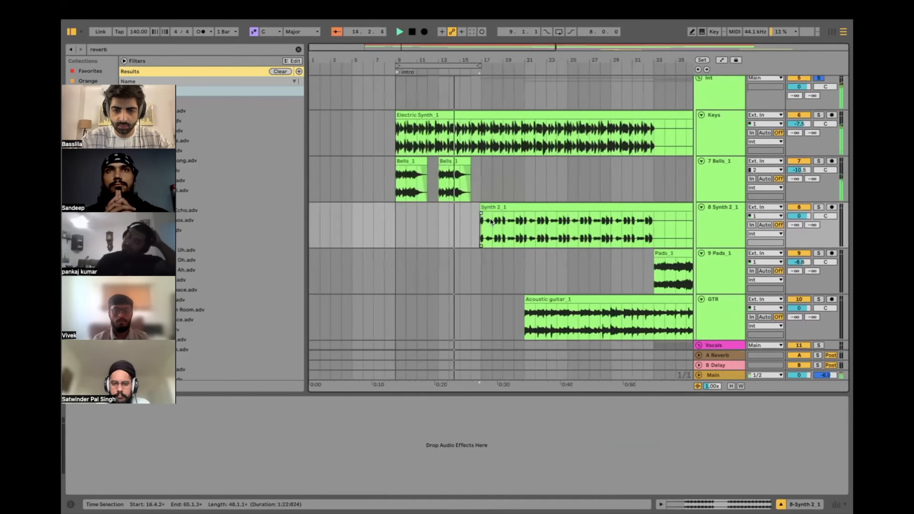
pyautogui.scroll(4, 479, 221)
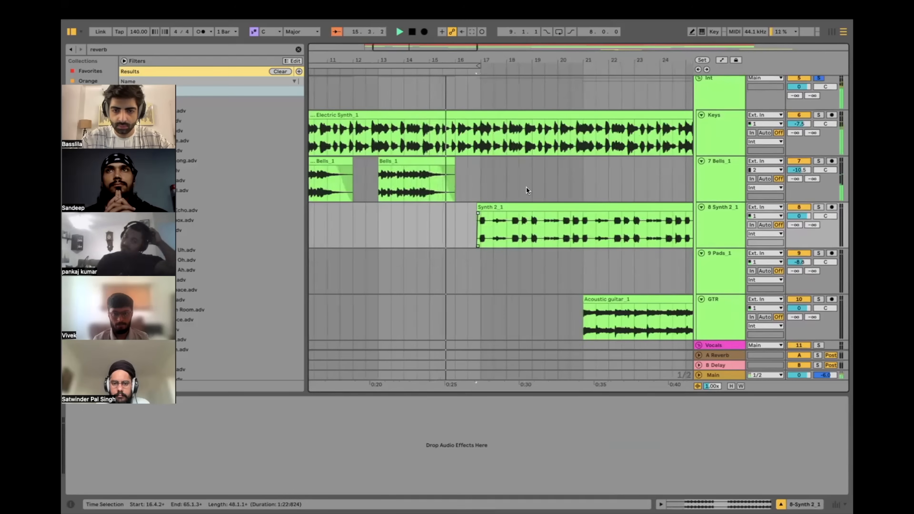
pyautogui.scroll(-3, 526, 186)
# Step: Duplicate the Bells section from 9.1.1 to 17.1.1 directly after itself and lower the Bells track's volume to -14.3 dB
pyautogui.click(495, 187)
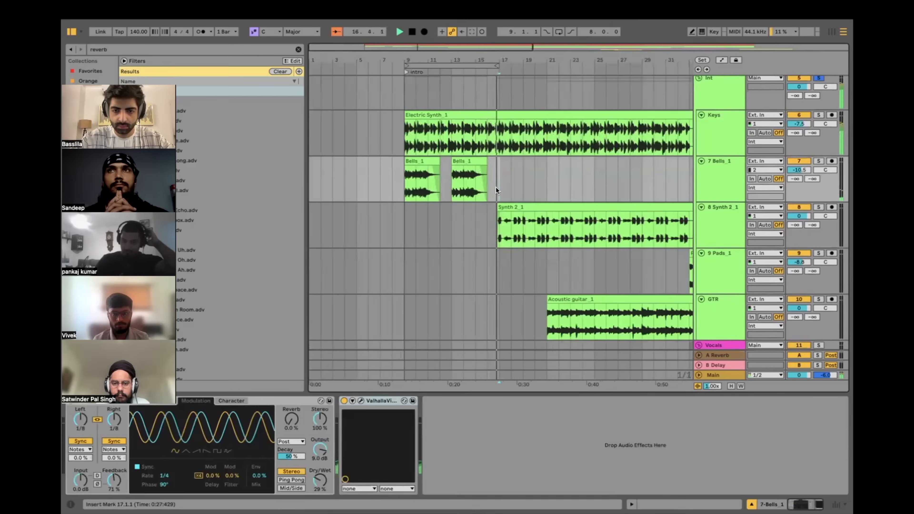
pyautogui.moveTo(496, 186); pyautogui.dragTo(398, 185)
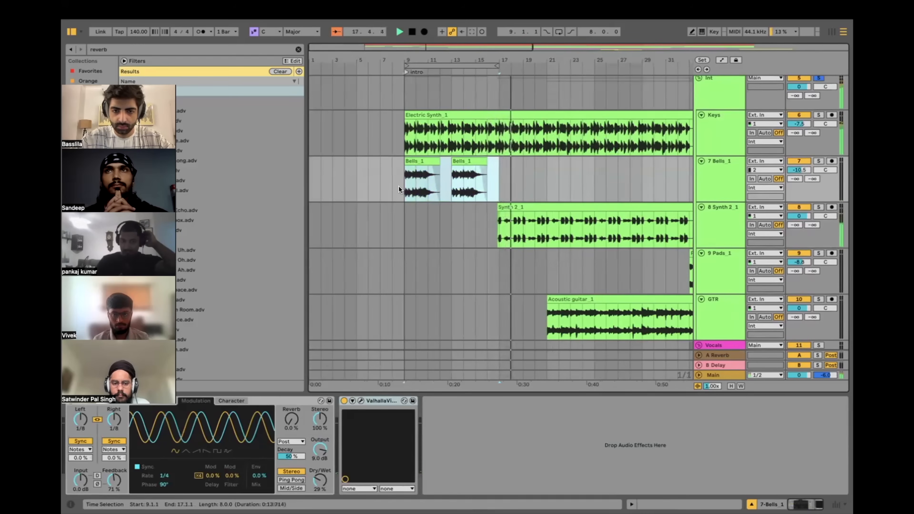
pyautogui.hotkey('ctrl', 'd')
pyautogui.moveTo(799, 170); pyautogui.dragTo(799, 170)
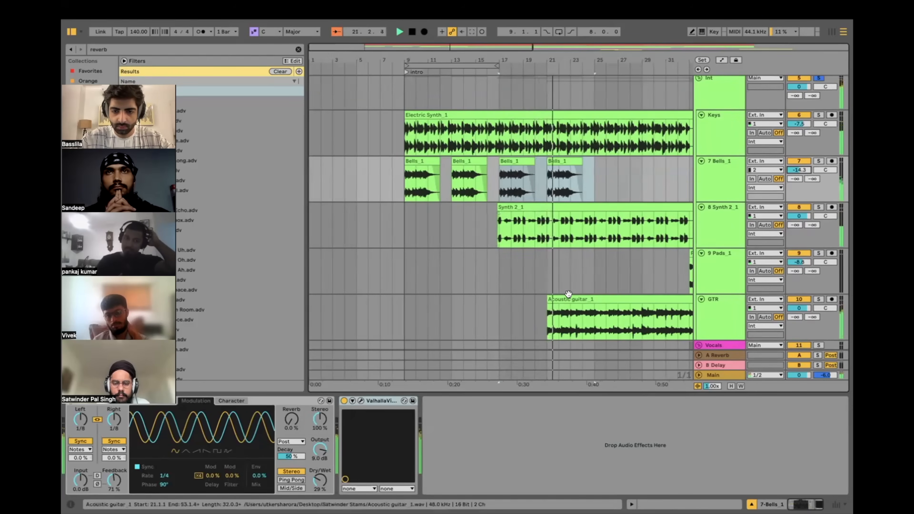
# Step: Find EQ Eight in the browser, add it to the GTR track and restart playback from 17.1.1
pyautogui.click(696, 328)
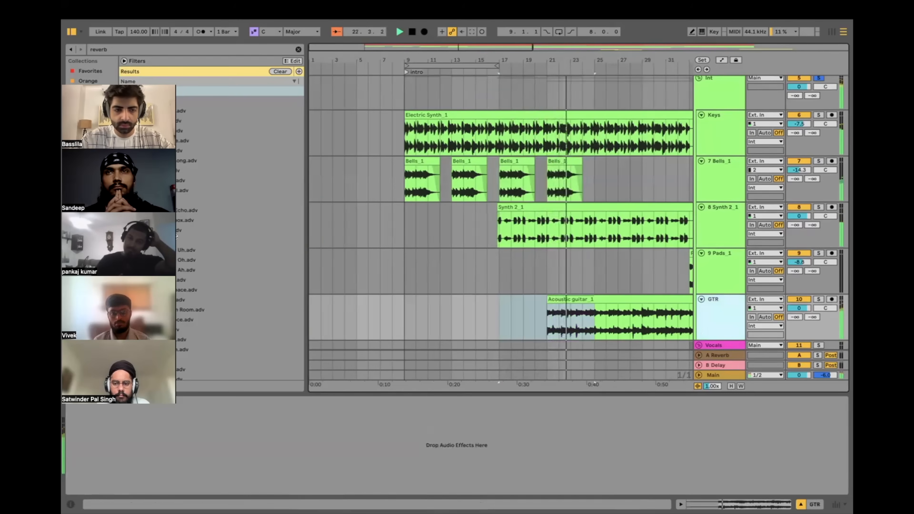
pyautogui.click(109, 47)
pyautogui.write('eq')
pyautogui.moveTo(155, 101); pyautogui.dragTo(546, 312)
pyautogui.press('space')
pyautogui.press('space')
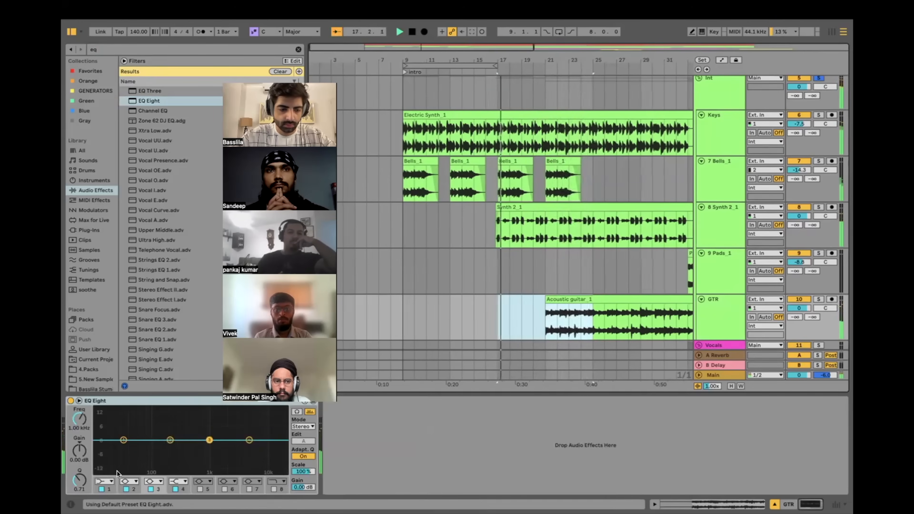
# Step: Set EQ Eight band 1 to a low-cut filter, show its frequency automation and set the frequency to 938 Hz
pyautogui.click(105, 481)
pyautogui.click(102, 417)
pyautogui.moveTo(79, 419); pyautogui.dragTo(80, 378)
pyautogui.rightClick(74, 421)
pyautogui.click(105, 425)
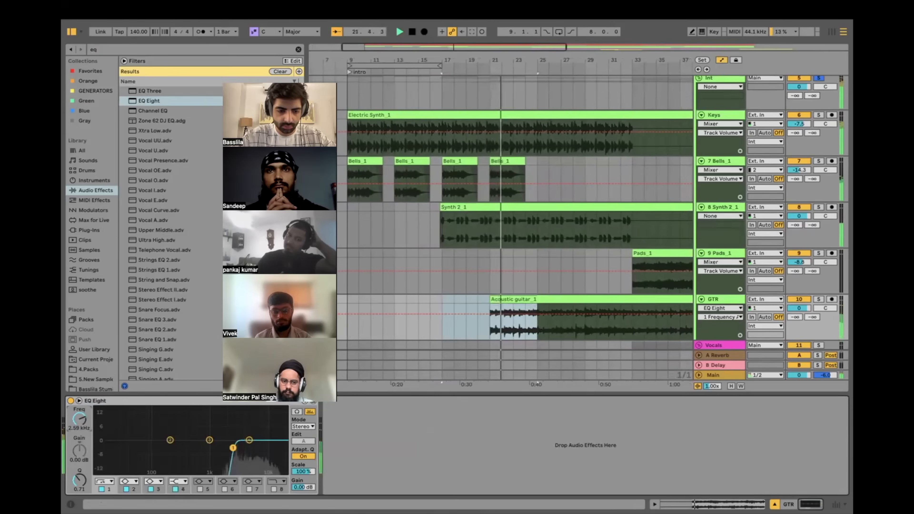
pyautogui.moveTo(233, 448); pyautogui.dragTo(208, 449)
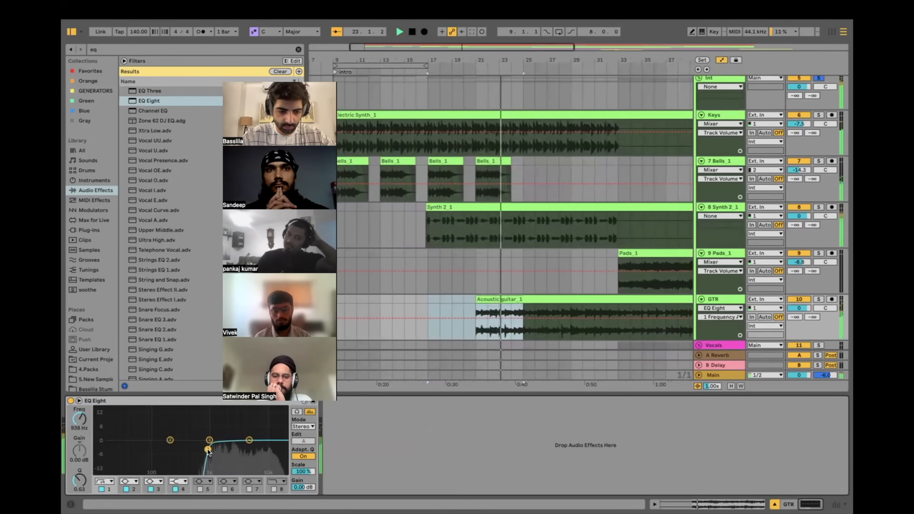
# Step: Set EQ Eight band 4 to a high-cut filter with a frequency of about 4.45 kHz
pyautogui.click(177, 482)
pyautogui.click(174, 473)
pyautogui.moveTo(248, 449); pyautogui.dragTo(248, 450)
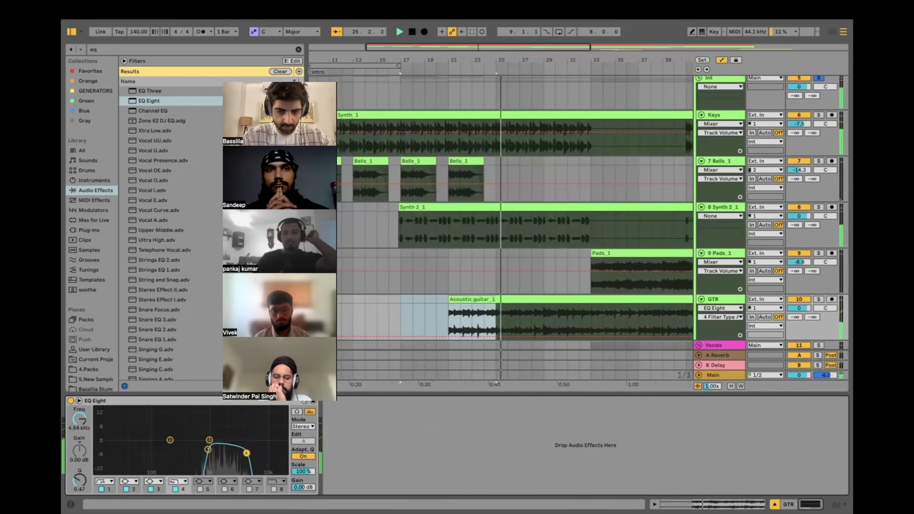
# Step: Restart playback from 17.1.1 and clear the solo on the Int group
pyautogui.scroll(5, 495, 350)
pyautogui.press('space')
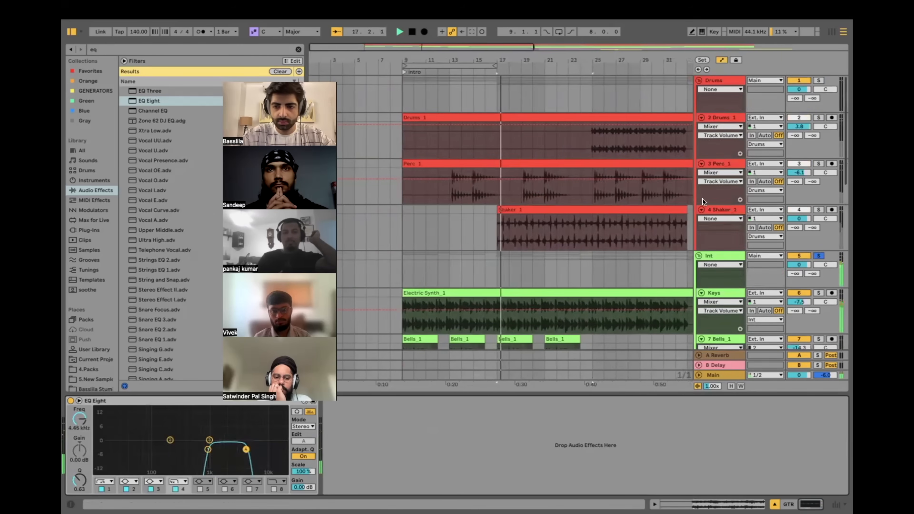
pyautogui.click(818, 255)
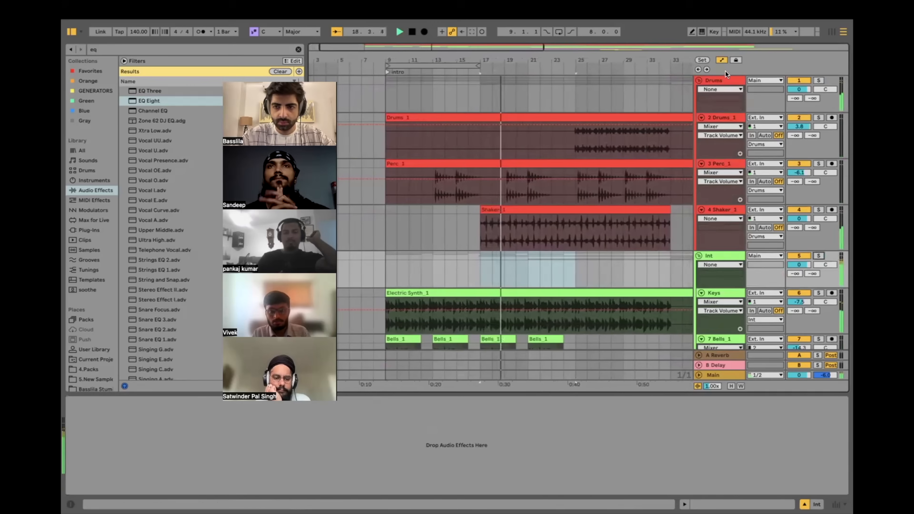
# Step: Turn off automation mode and lower the Shaker track's volume to -6.6 dB
pyautogui.click(720, 61)
pyautogui.moveTo(799, 219); pyautogui.dragTo(799, 231)
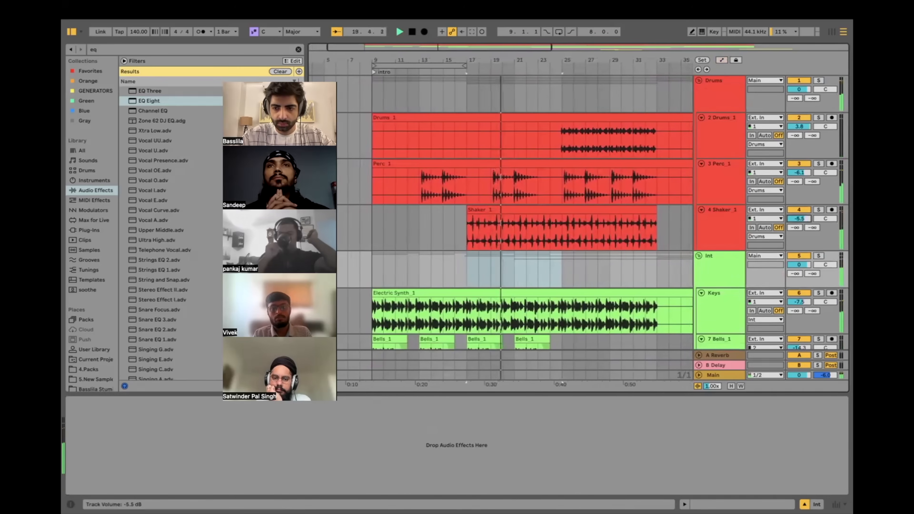
pyautogui.scroll(-1, 525, 239)
pyautogui.hscroll(-1, 525, 238)
pyautogui.scroll(-2, 525, 238)
pyautogui.scroll(-2, 525, 239)
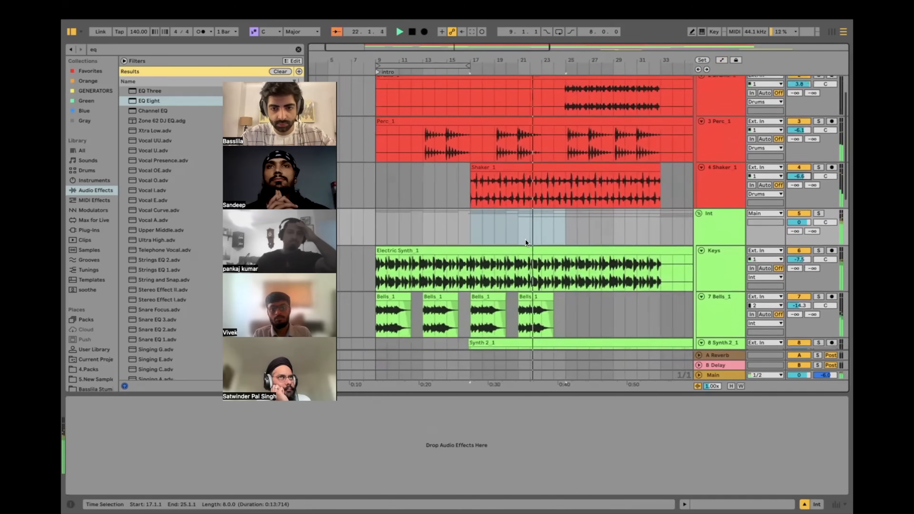
pyautogui.hscroll(2, 525, 239)
# Step: Delete the clip material between 24.3.1 and 25.1.1 on the tracks from Drums down to GTR
pyautogui.click(535, 229)
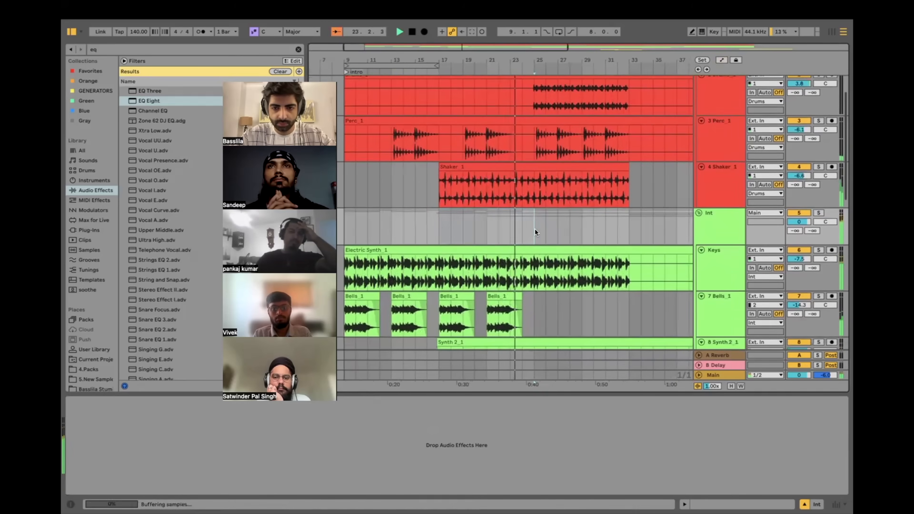
pyautogui.scroll(3, 535, 229)
pyautogui.scroll(-10, 518, 94)
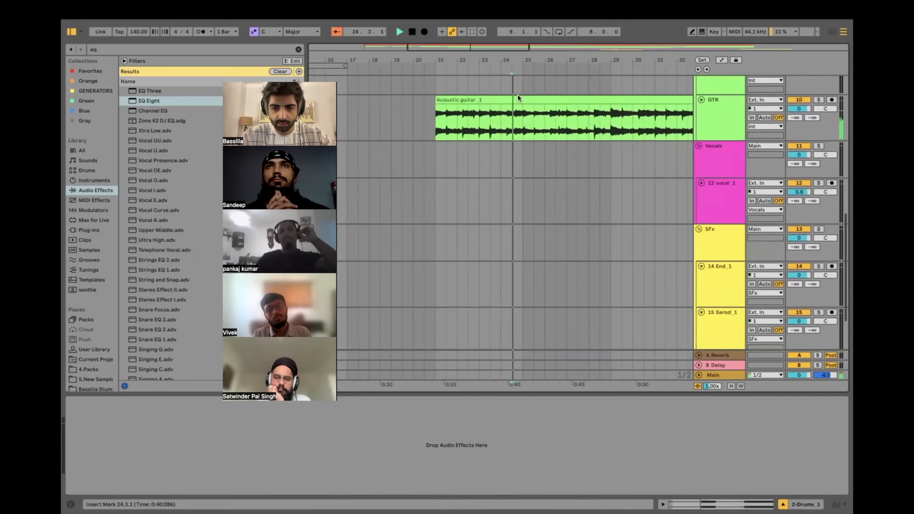
pyautogui.moveTo(518, 94); pyautogui.dragTo(514, 169)
pyautogui.scroll(8, 515, 168)
# Step: Delete the Acoustic guitar audio from 24.3.1 back to 19.1.1 and restart playback from 19.1.1
pyautogui.moveTo(520, 224); pyautogui.dragTo(395, 231)
pyautogui.press('space')
pyautogui.hscroll(-3, 467, 220)
pyautogui.scroll(-3, 467, 220)
pyautogui.scroll(3, 467, 220)
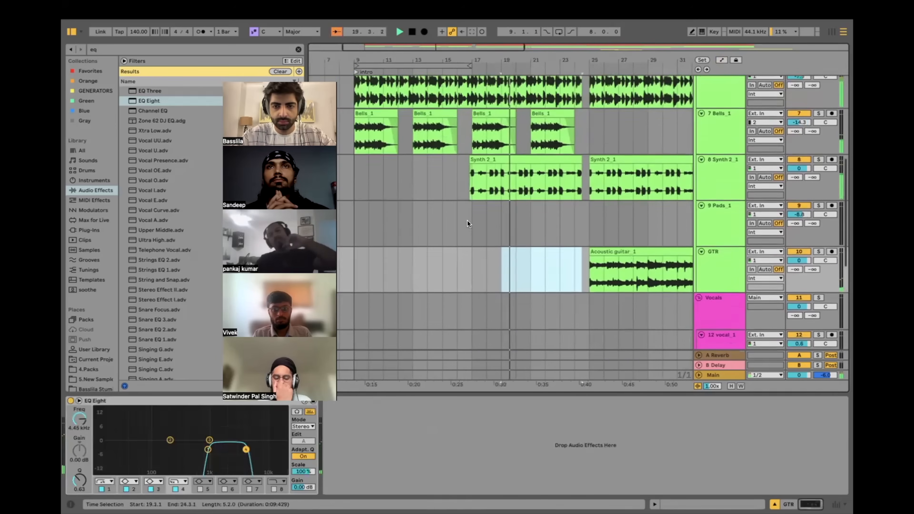
# Step: Listen through the section from bar 19 and examine all tracks around the gap before 25.1.1
pyautogui.scroll(-1, 483, 244)
pyautogui.click(524, 247)
pyautogui.scroll(5, 524, 248)
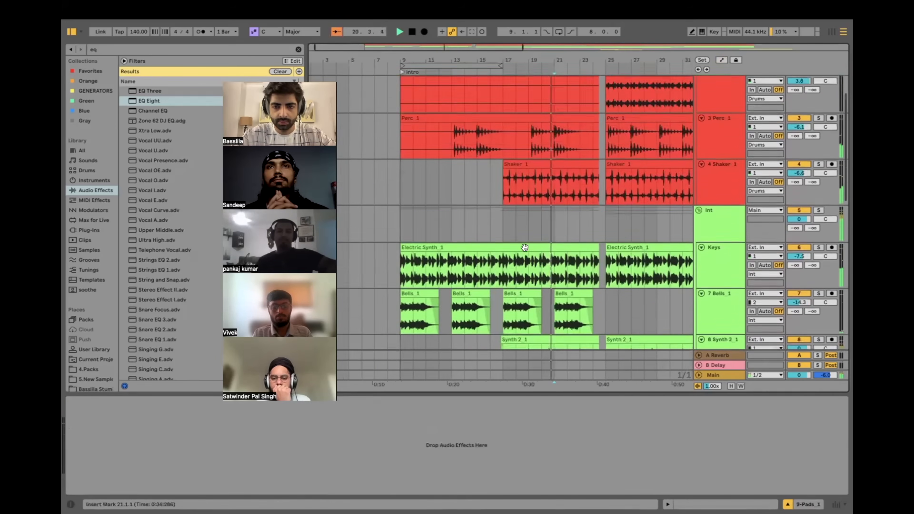
pyautogui.scroll(-3, 525, 247)
pyautogui.scroll(-1, 524, 248)
pyautogui.scroll(3, 428, 215)
pyautogui.scroll(-9, 427, 215)
pyautogui.hscroll(-1, 427, 215)
pyautogui.scroll(2, 428, 215)
pyautogui.scroll(1, 427, 215)
pyautogui.scroll(-2, 427, 216)
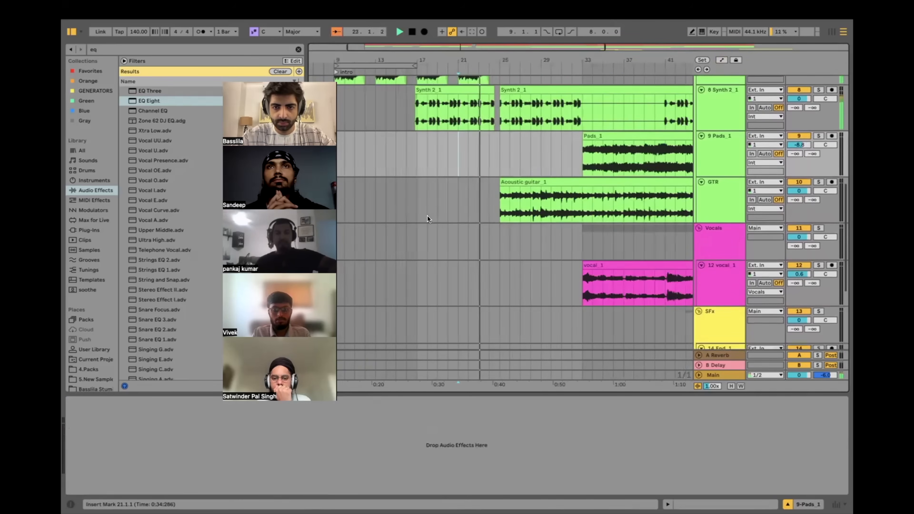
pyautogui.scroll(4, 428, 215)
pyautogui.hscroll(-2, 428, 216)
pyautogui.click(555, 148)
pyautogui.scroll(4, 555, 148)
pyautogui.click(519, 148)
pyautogui.scroll(-3, 519, 147)
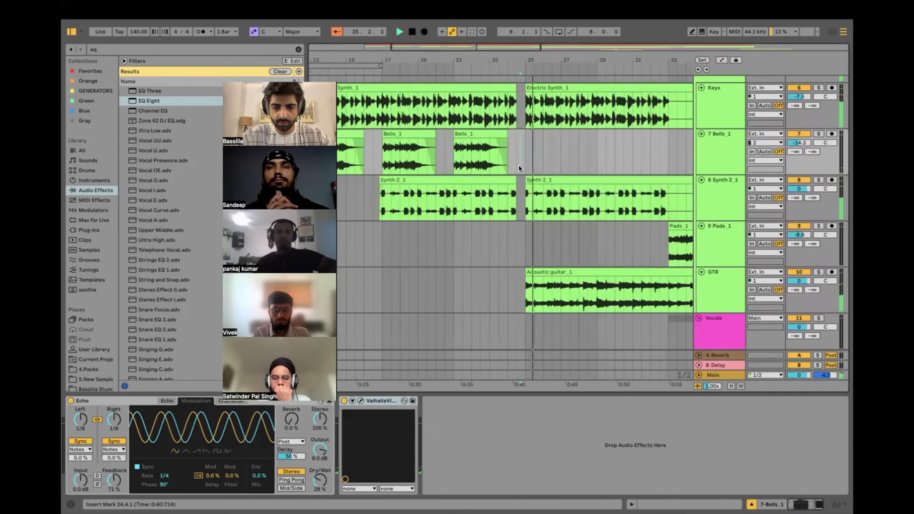
# Step: Make the Acoustic guitar clip on the GTR track start at 33.1.1, in line with the Pads clip
pyautogui.moveTo(531, 275); pyautogui.dragTo(671, 275)
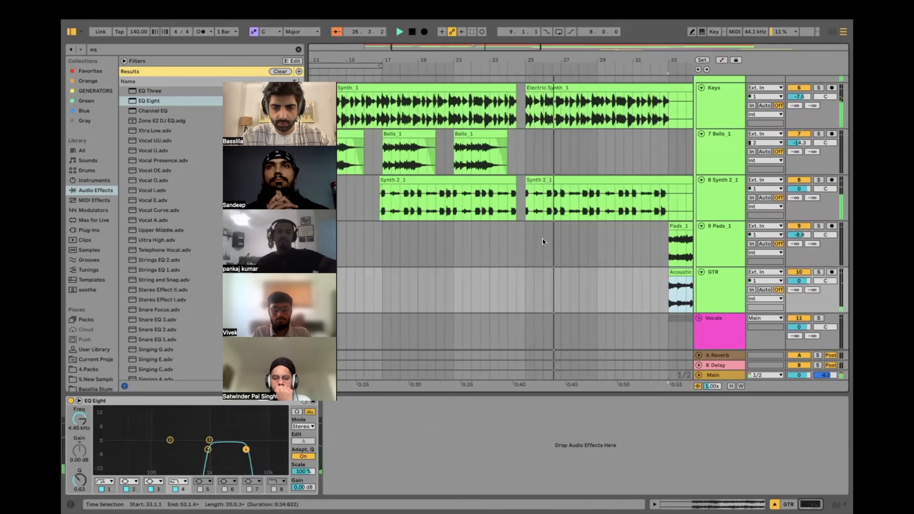
pyautogui.scroll(-2, 542, 238)
pyautogui.scroll(4, 541, 238)
pyautogui.scroll(-8, 575, 233)
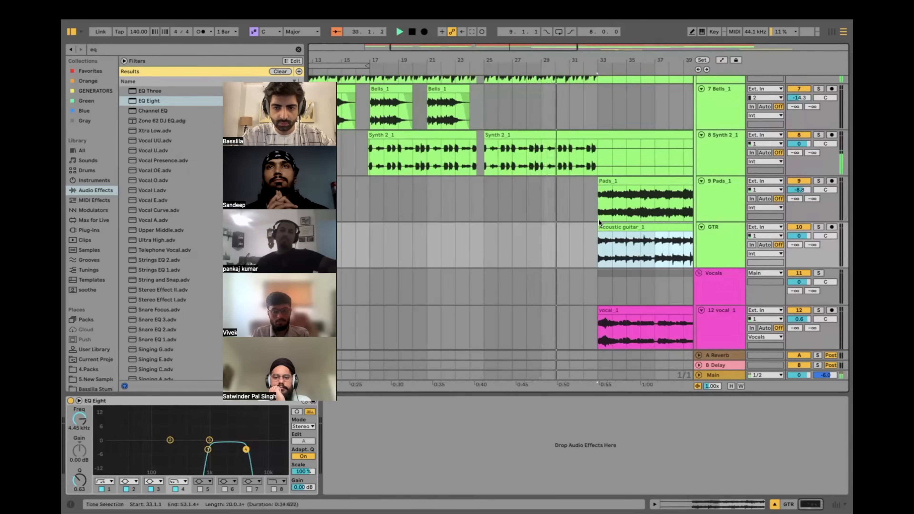
# Step: Examine the drum and percussion clip endings near bar 33, restarting playback shortly before them
pyautogui.scroll(6, 595, 218)
pyautogui.scroll(3, 595, 219)
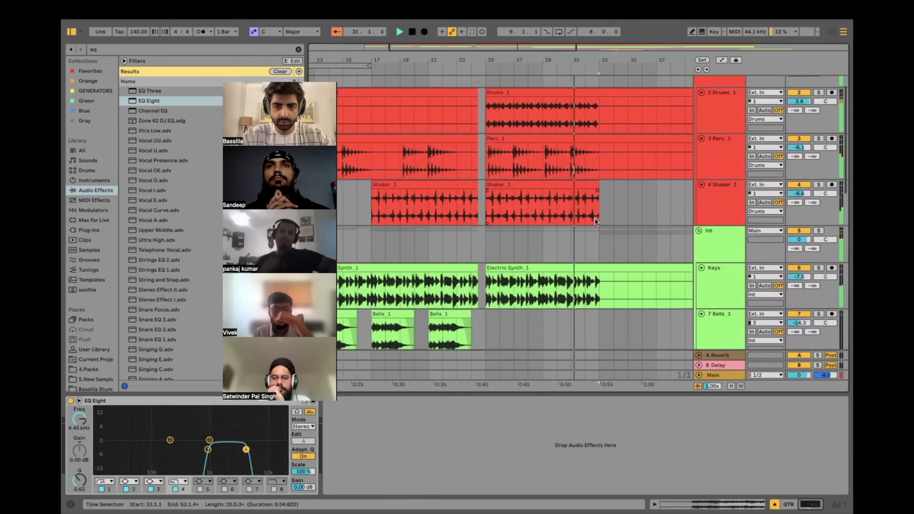
pyautogui.scroll(3, 594, 112)
pyautogui.scroll(-2, 590, 114)
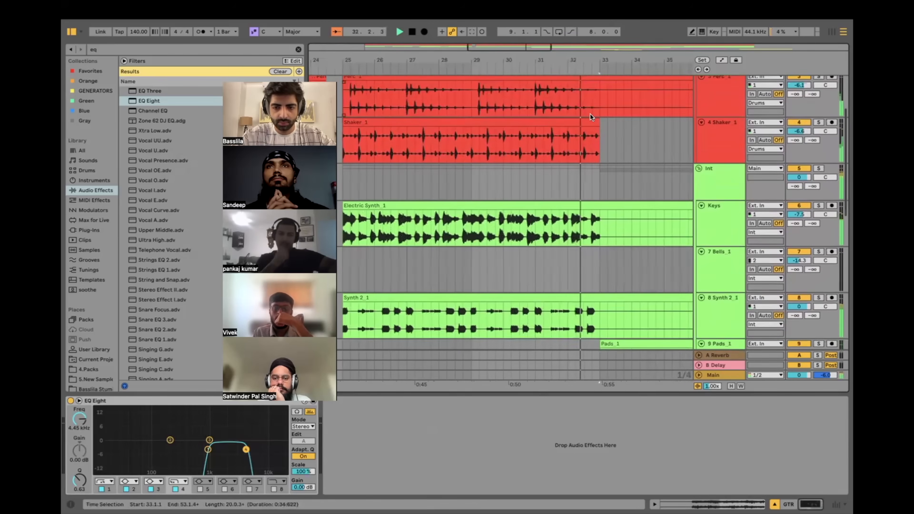
pyautogui.scroll(3, 591, 114)
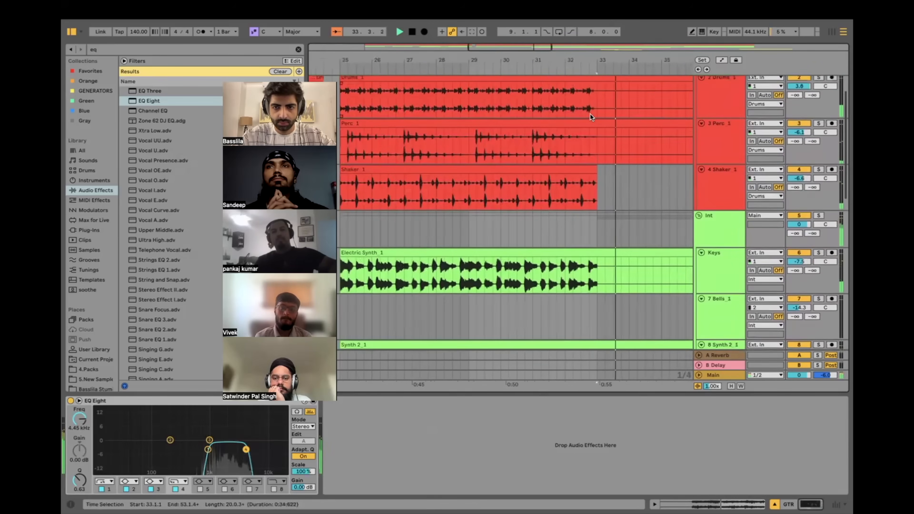
pyautogui.click(544, 131)
pyautogui.press('space')
pyautogui.press('space')
pyautogui.scroll(-3, 571, 131)
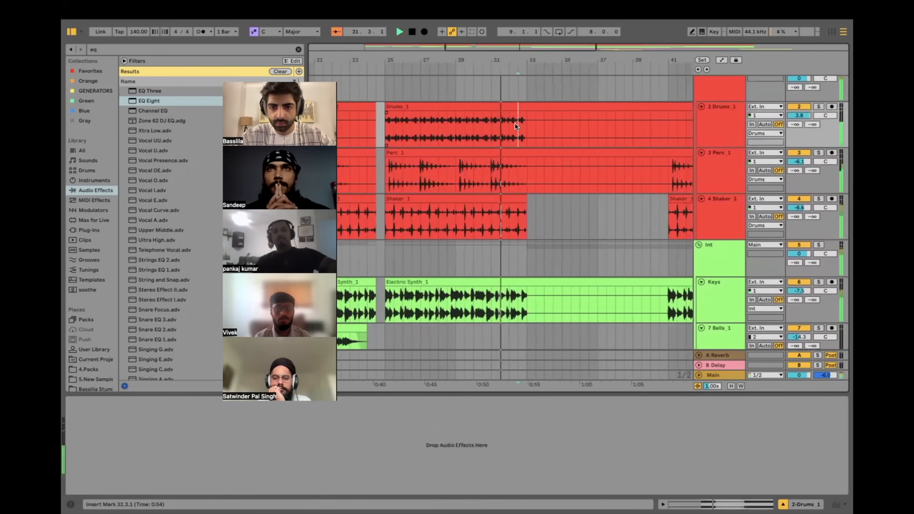
# Step: Delete Drums, Perc and Shaker from 32.3.1 to 34.1.1, and the remaining Drums and Perc up to 41.1.1
pyautogui.moveTo(520, 115); pyautogui.dragTo(541, 211)
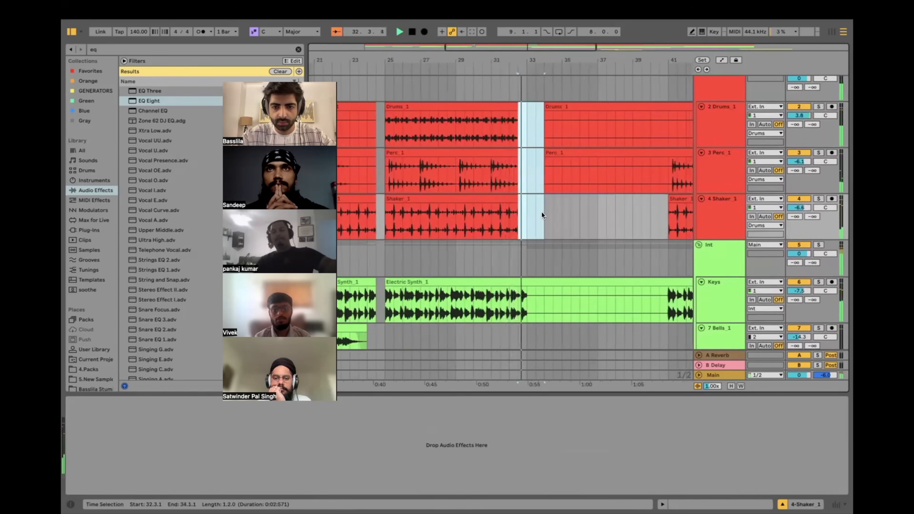
pyautogui.click(542, 159)
pyautogui.moveTo(546, 128); pyautogui.dragTo(662, 181)
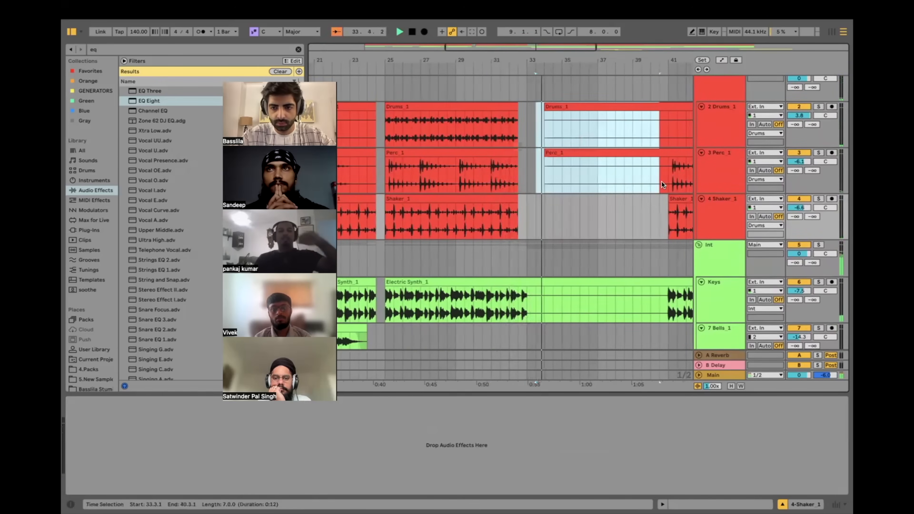
# Step: Widen the GTR track's EQ Eight by setting band 1 to 44.5 Hz and band 4 to 6.81 kHz
pyautogui.scroll(-5, 663, 181)
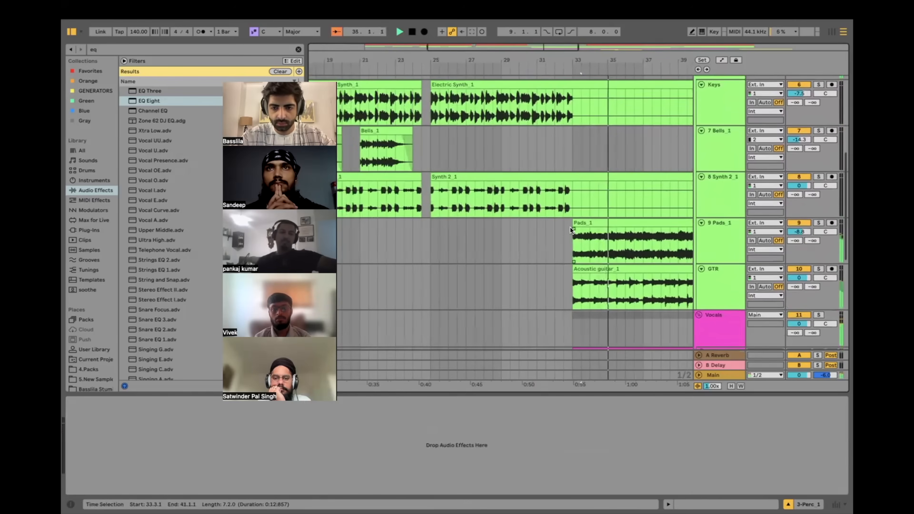
pyautogui.click(578, 237)
pyautogui.click(735, 251)
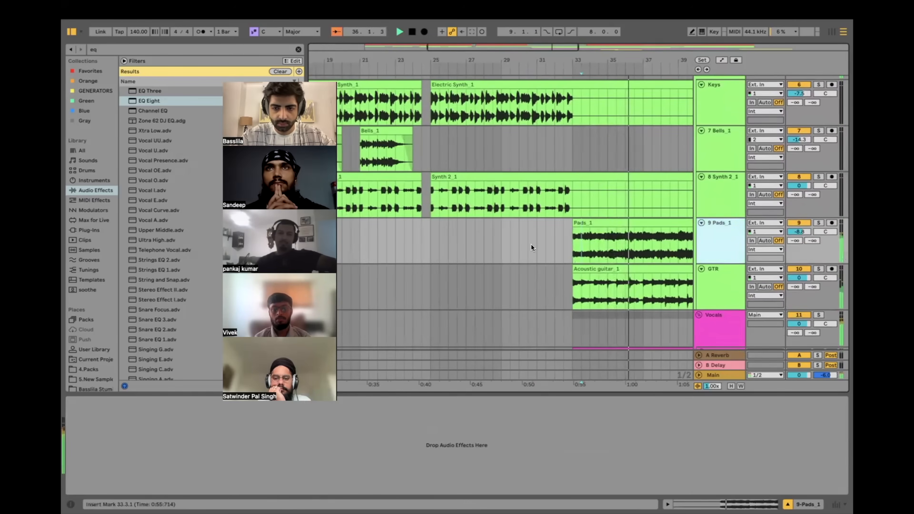
pyautogui.click(743, 298)
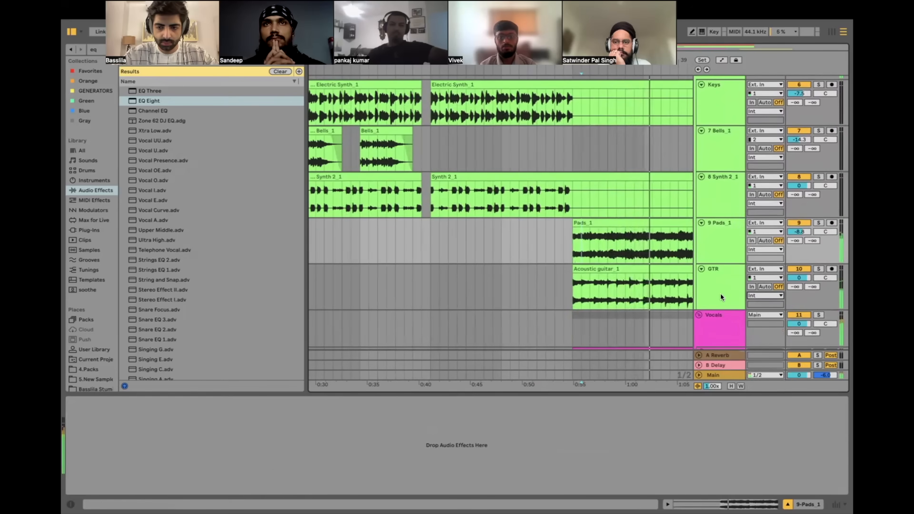
pyautogui.moveTo(176, 449); pyautogui.dragTo(150, 451)
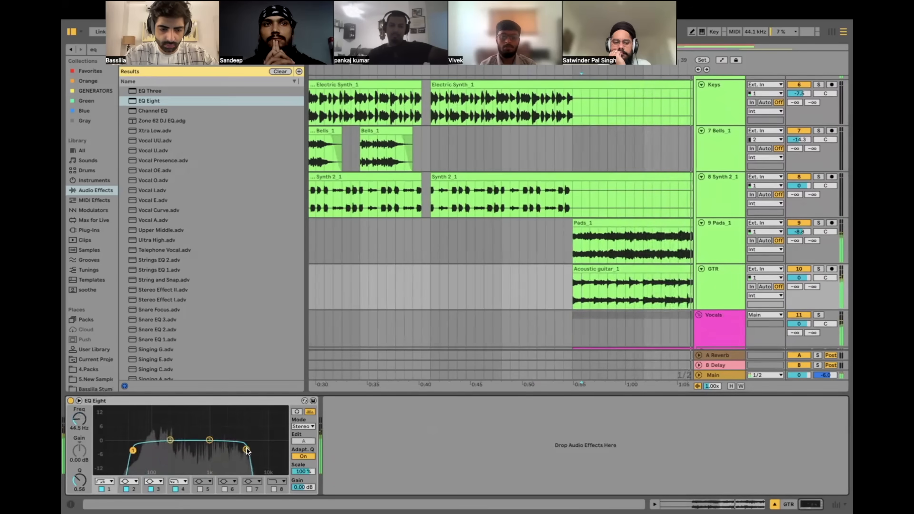
pyautogui.moveTo(246, 449); pyautogui.dragTo(256, 450)
# Step: Play the arrangement from 9.1.1, review its tracks and mark the GTR range from 17.1.1 to 25.1.1
pyautogui.hscroll(-3, 429, 304)
pyautogui.hscroll(-5, 348, 284)
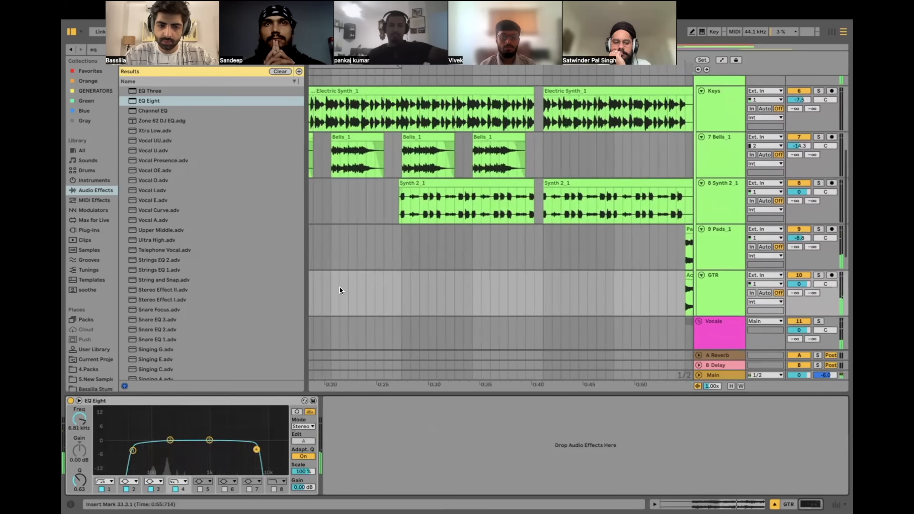
pyautogui.click(359, 294)
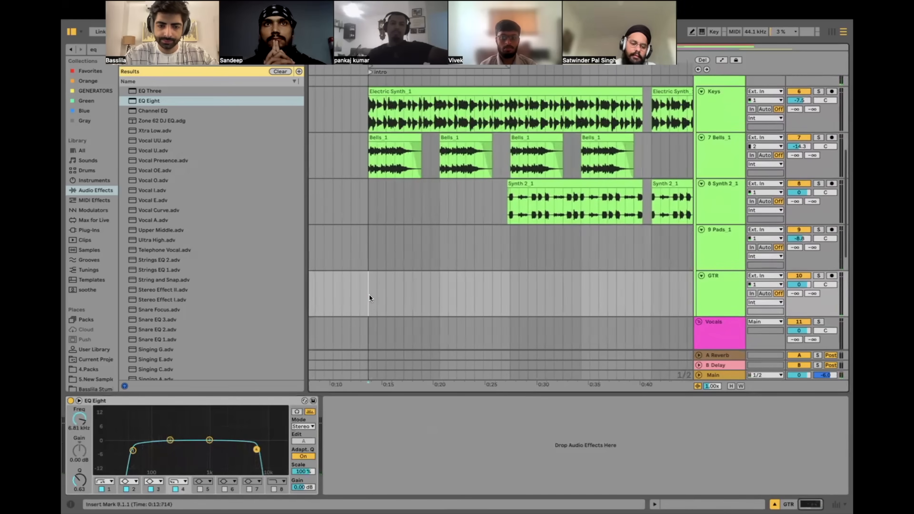
pyautogui.press('space')
pyautogui.hscroll(-3, 370, 294)
pyautogui.scroll(-3, 385, 294)
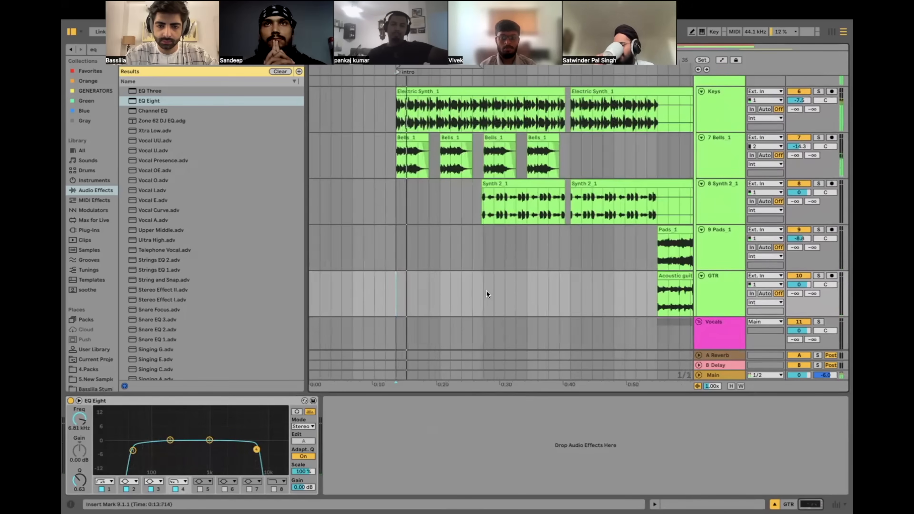
pyautogui.scroll(5, 486, 290)
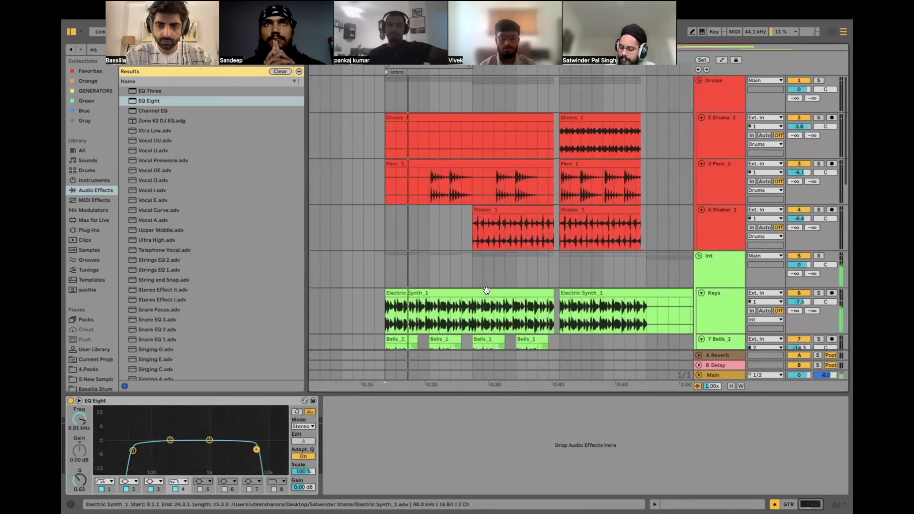
pyautogui.scroll(-5, 486, 290)
pyautogui.moveTo(480, 315); pyautogui.dragTo(560, 316)
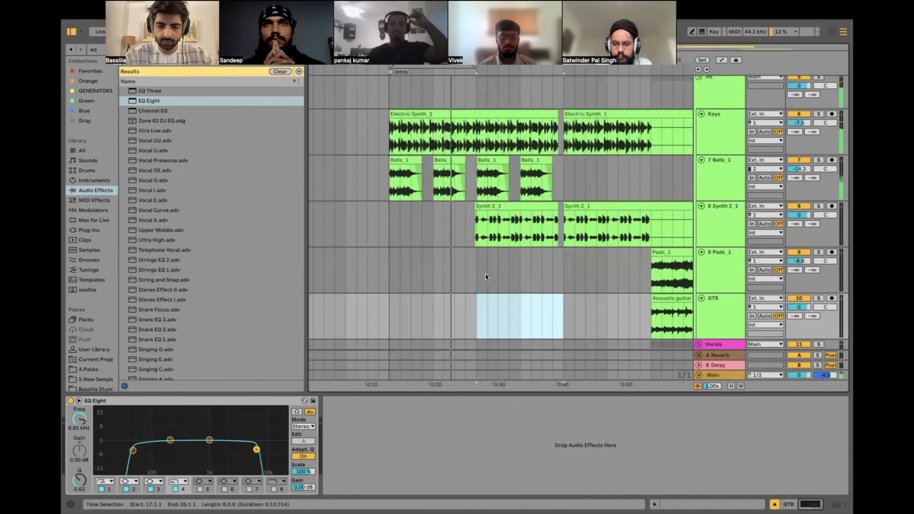
pyautogui.scroll(5, 485, 273)
# Step: Try moving the first Shaker clip to 9.1.1 with playback running, and undo the move
pyautogui.click(507, 190)
pyautogui.moveTo(513, 189); pyautogui.dragTo(427, 193)
pyautogui.press('space')
pyautogui.press('super+z')
# Step: Mark the Pads and GTR entry from 33.1.1 to 39.1.1, and the empty Vocals range from 9.1.1 to 33.1.1
pyautogui.scroll(-10, 497, 219)
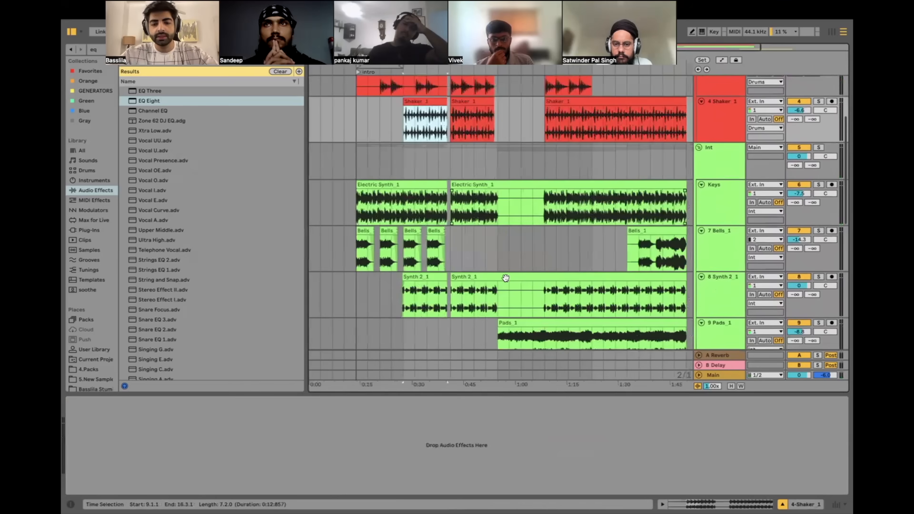
pyautogui.click(494, 290)
pyautogui.scroll(-5, 511, 298)
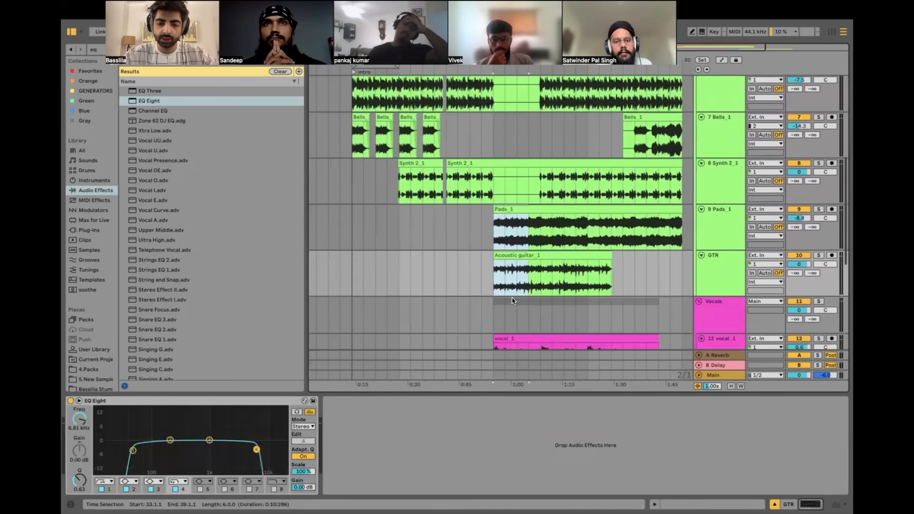
pyautogui.click(492, 283)
pyautogui.moveTo(492, 282)
pyautogui.mouseDown()
pyautogui.moveTo(353, 283)
pyautogui.moveTo(487, 282)
pyautogui.mouseUp()
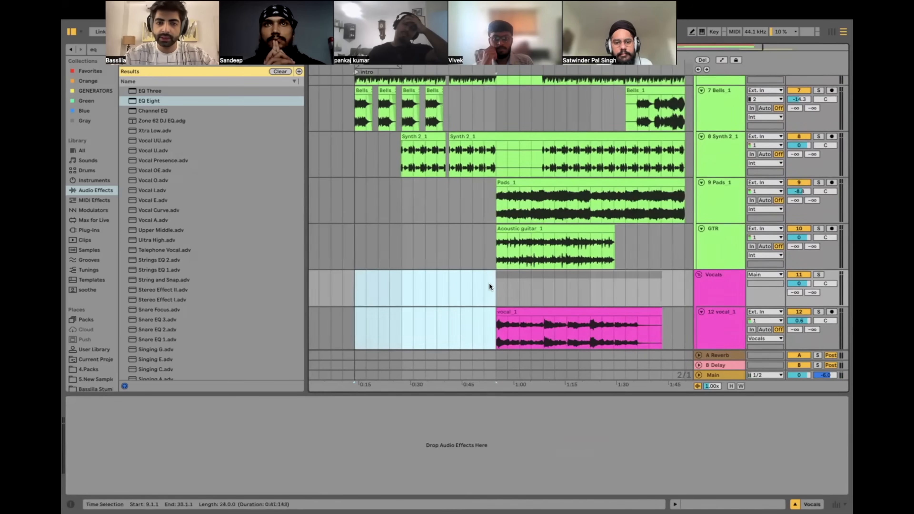
pyautogui.scroll(5, 398, 186)
pyautogui.moveTo(358, 211); pyautogui.dragTo(358, 248)
pyautogui.scroll(-8, 497, 216)
pyautogui.click(490, 246)
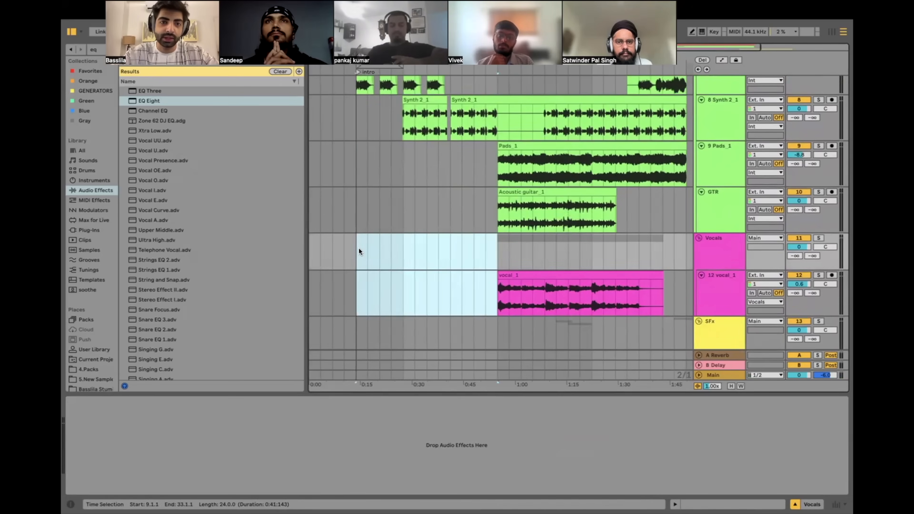
pyautogui.moveTo(358, 247); pyautogui.dragTo(486, 278)
pyautogui.scroll(3, 357, 256)
pyautogui.scroll(-3, 357, 256)
pyautogui.scroll(2, 492, 278)
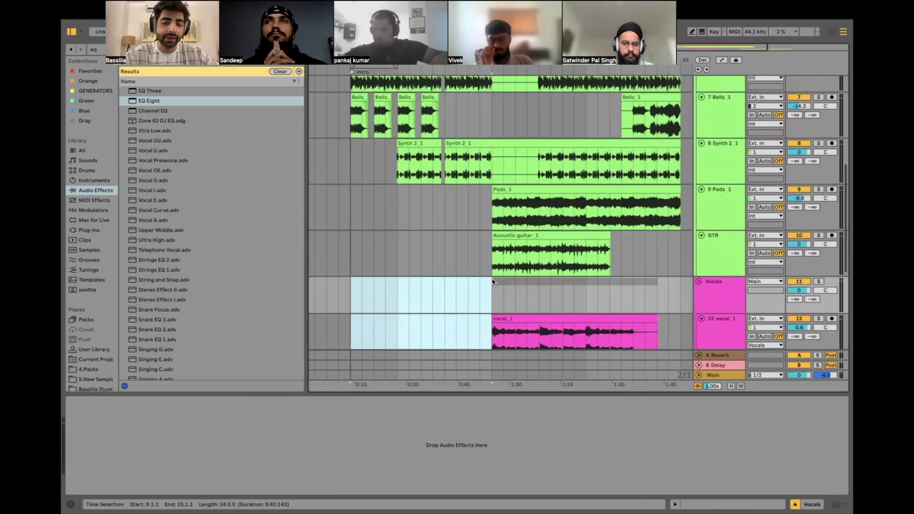
# Step: Select the empty Vocals range from 25.1.1 to 33.1.1, try deleting that time and undo it
pyautogui.moveTo(492, 290); pyautogui.dragTo(443, 289)
pyautogui.moveTo(442, 222)
pyautogui.mouseDown()
pyautogui.moveTo(490, 221)
pyautogui.moveTo(462, 247)
pyautogui.moveTo(444, 247)
pyautogui.mouseUp()
pyautogui.scroll(-2, 482, 227)
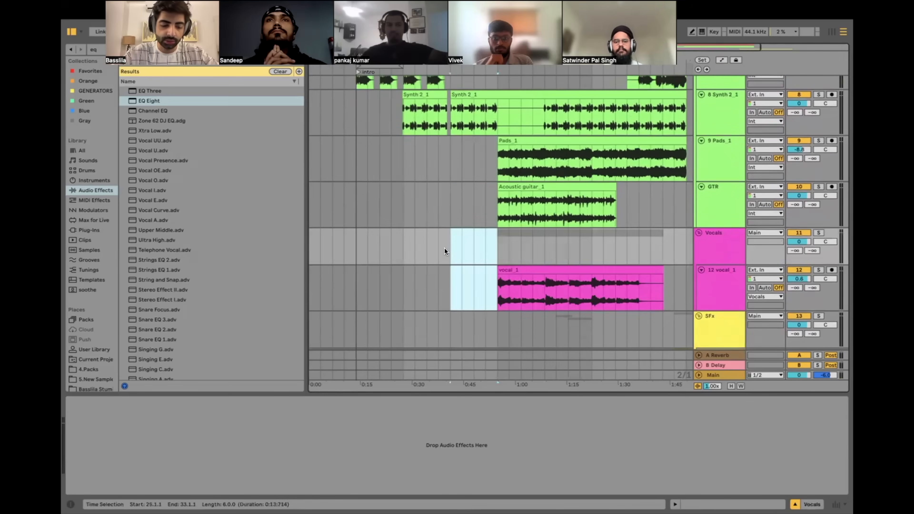
pyautogui.press('super+shift+BackSpace')
pyautogui.press('super+z')
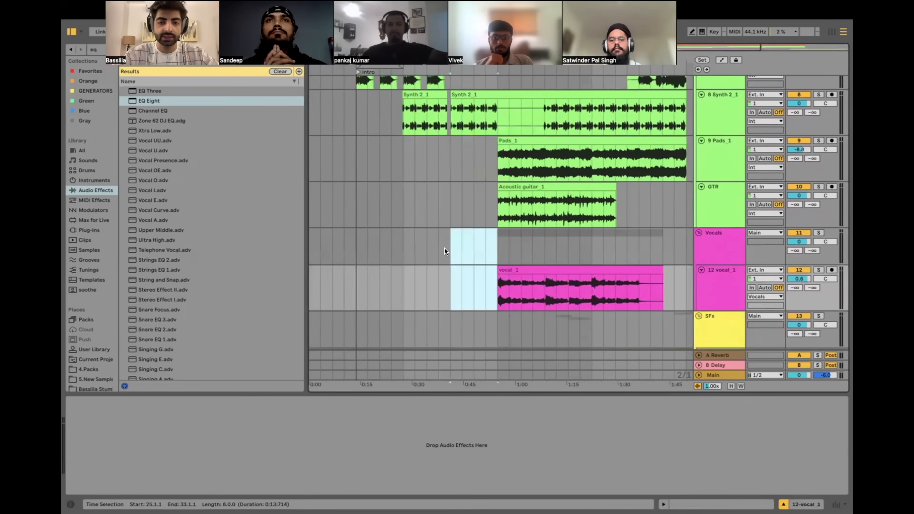
# Step: Move the first Shaker clip to start at 9.1.1 and play from there
pyautogui.click(374, 253)
pyautogui.scroll(8, 358, 255)
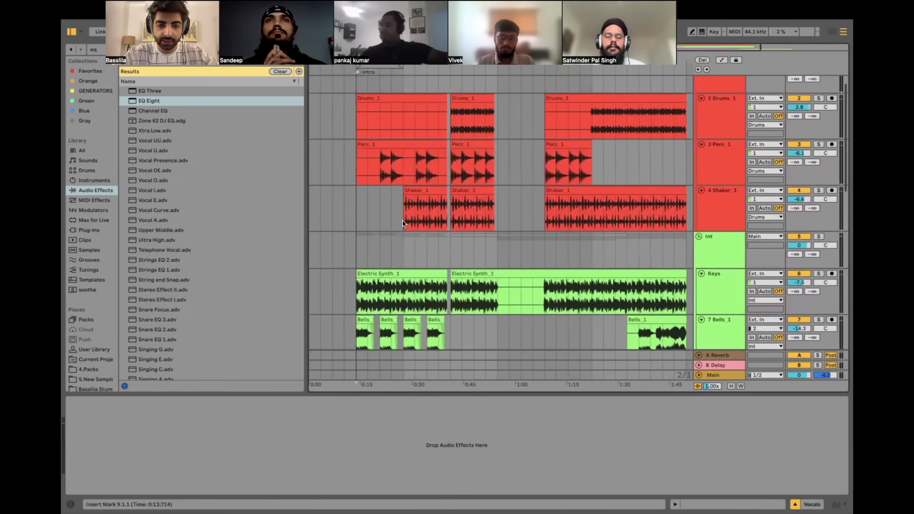
pyautogui.moveTo(415, 189); pyautogui.dragTo(356, 197)
pyautogui.press('space')
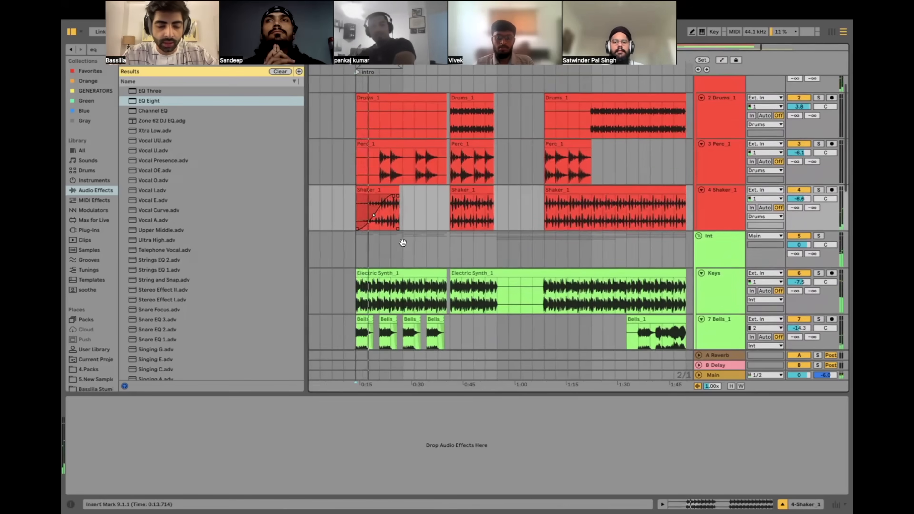
# Step: Mark the empty range from 25.1.1 to 33.1.1 on the End_1 track, and play from 9.1.1 on the Synth 2 track
pyautogui.scroll(-10, 402, 241)
pyautogui.moveTo(471, 286); pyautogui.dragTo(436, 287)
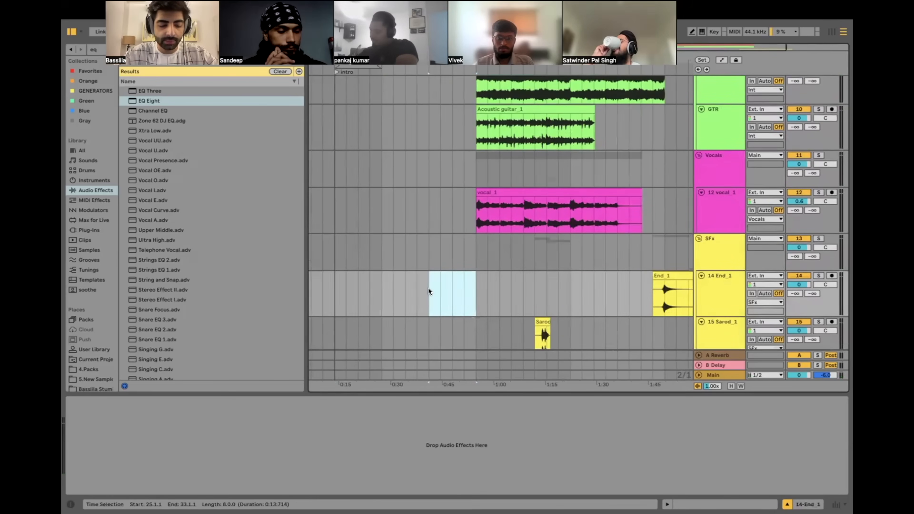
pyautogui.scroll(5, 428, 288)
pyautogui.scroll(3, 428, 288)
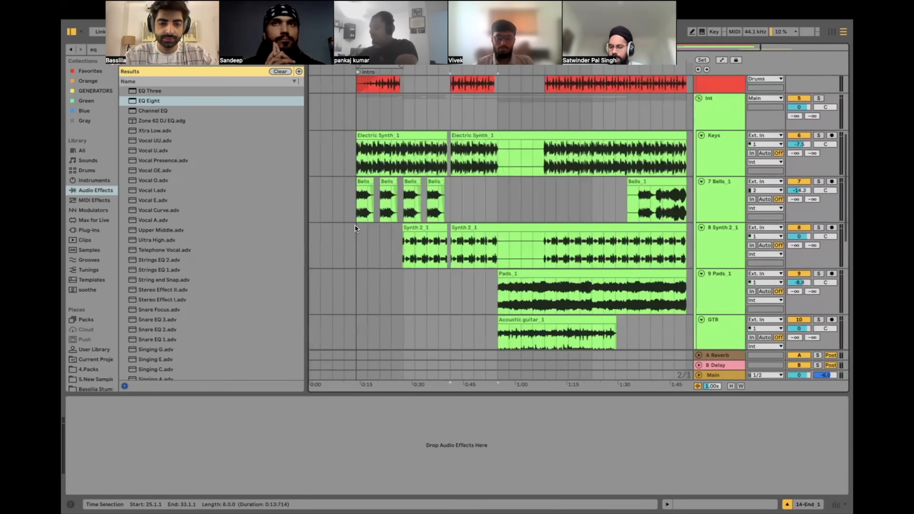
pyautogui.click(355, 227)
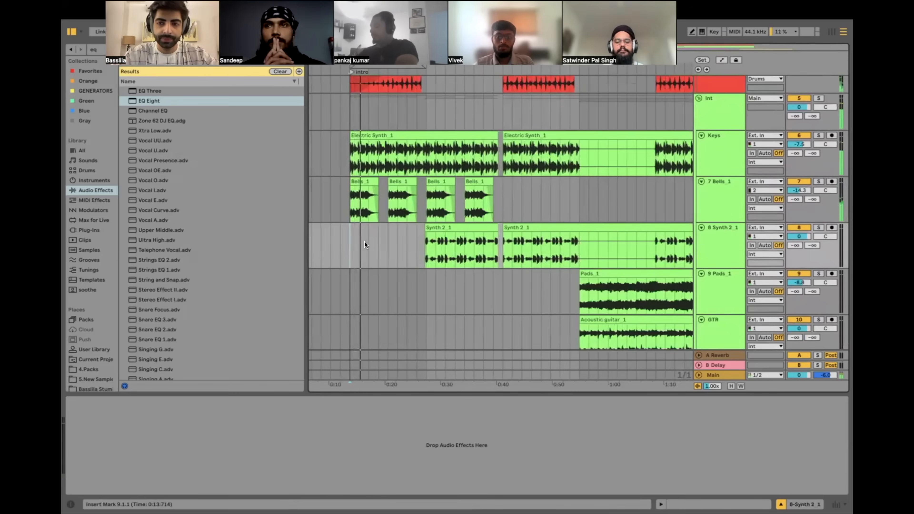
# Step: Replay the intro from 9.1.1 and check how the first Shaker clip's fade-in sits with the Keys and Bells
pyautogui.scroll(3, 364, 241)
pyautogui.hscroll(-2, 364, 241)
pyautogui.click(405, 127)
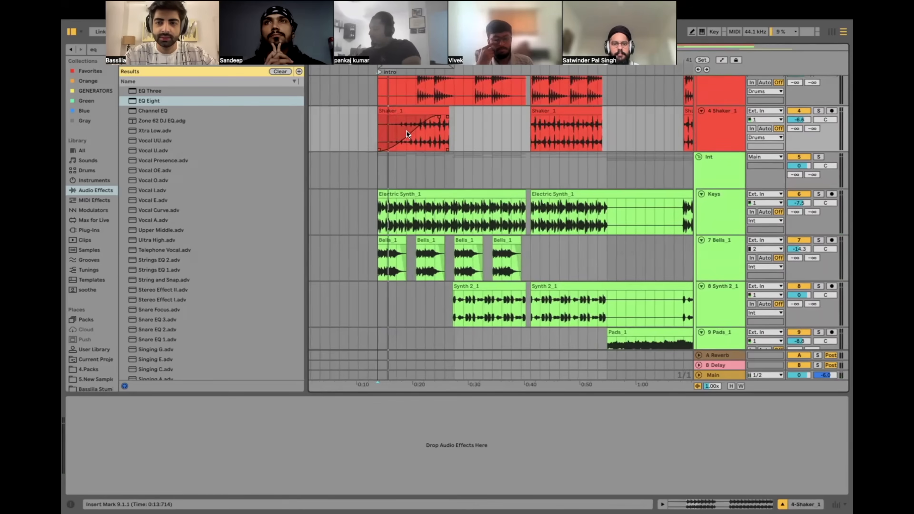
pyautogui.press('space')
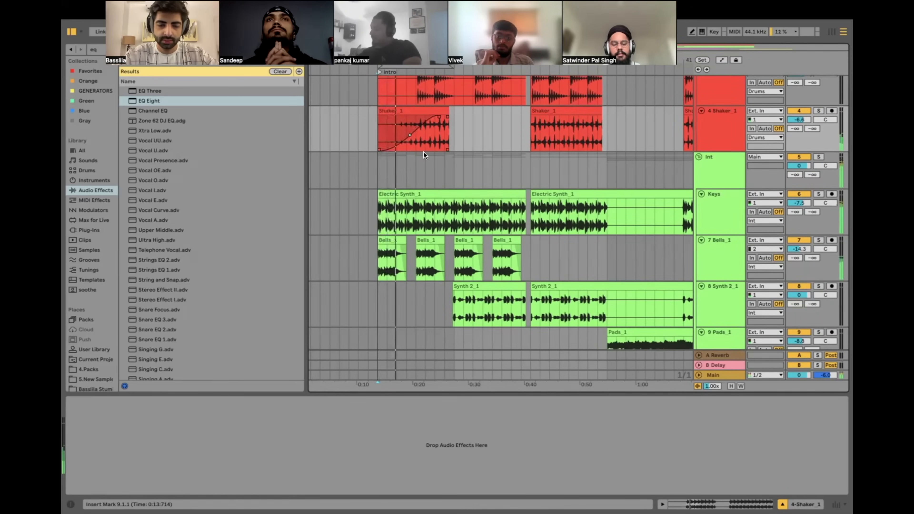
pyautogui.scroll(2, 431, 195)
pyautogui.scroll(5, 431, 196)
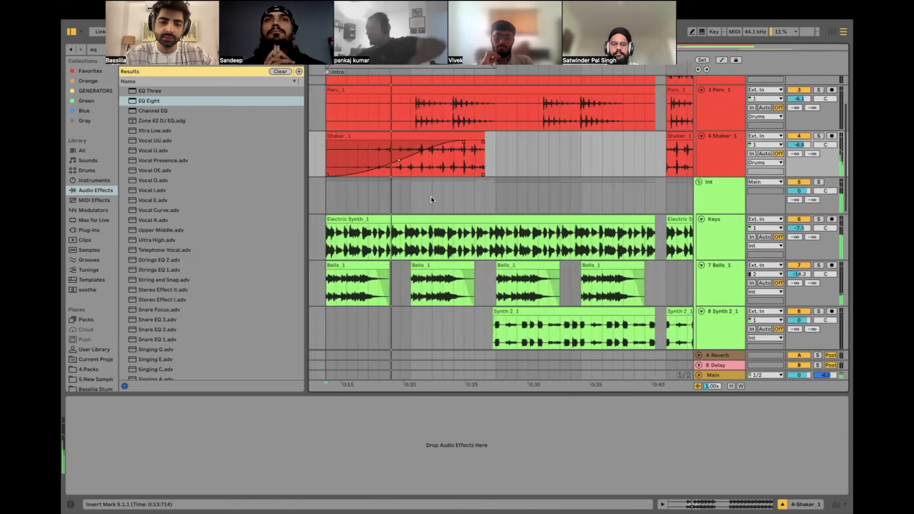
pyautogui.scroll(-2, 417, 237)
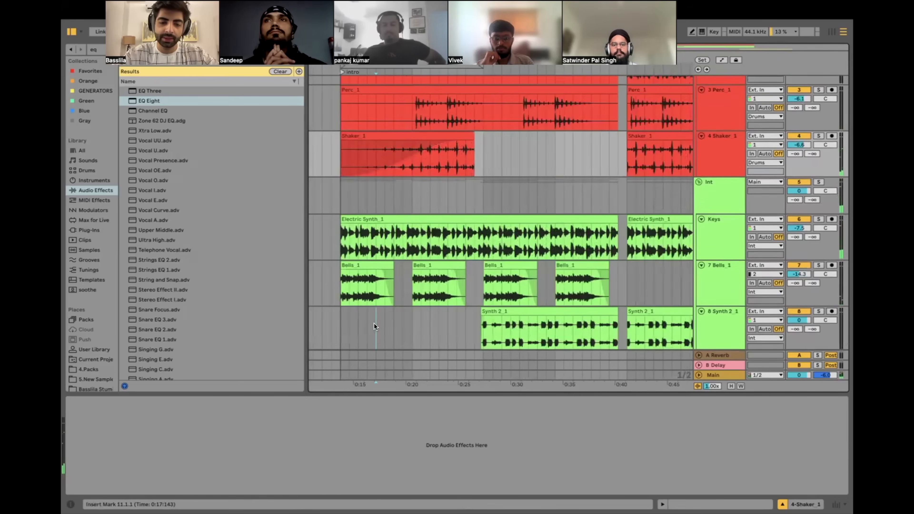
pyautogui.click(339, 326)
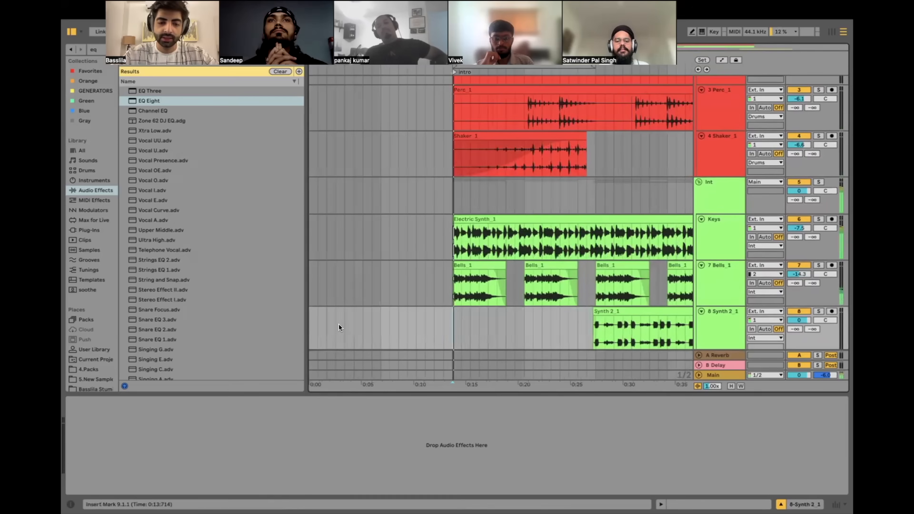
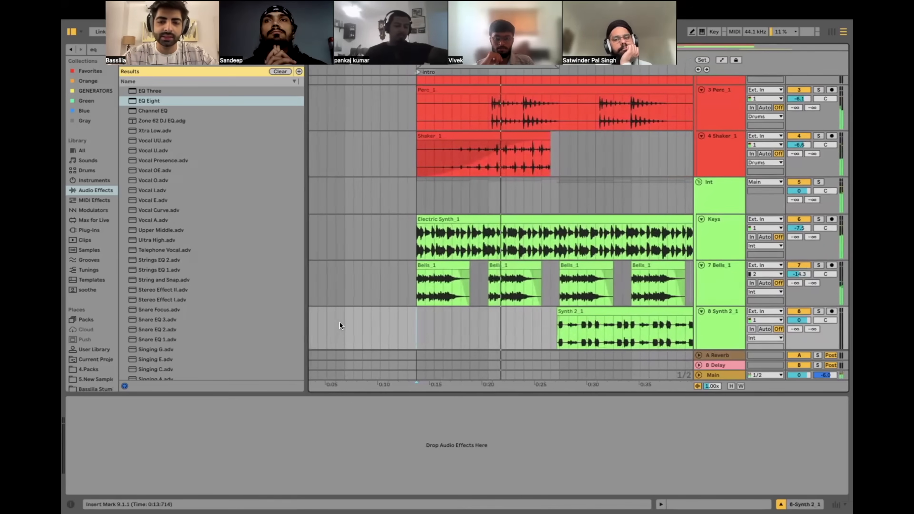
# Step: Delete the time from 17.1.1 to 25.1.1 across all tracks to shorten the intro by eight bars
pyautogui.scroll(4, 565, 280)
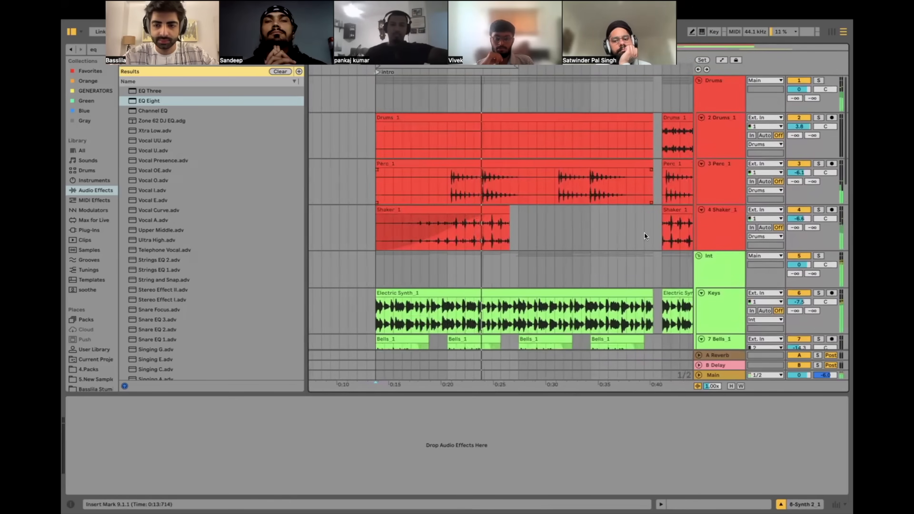
pyautogui.moveTo(656, 266); pyautogui.dragTo(516, 267)
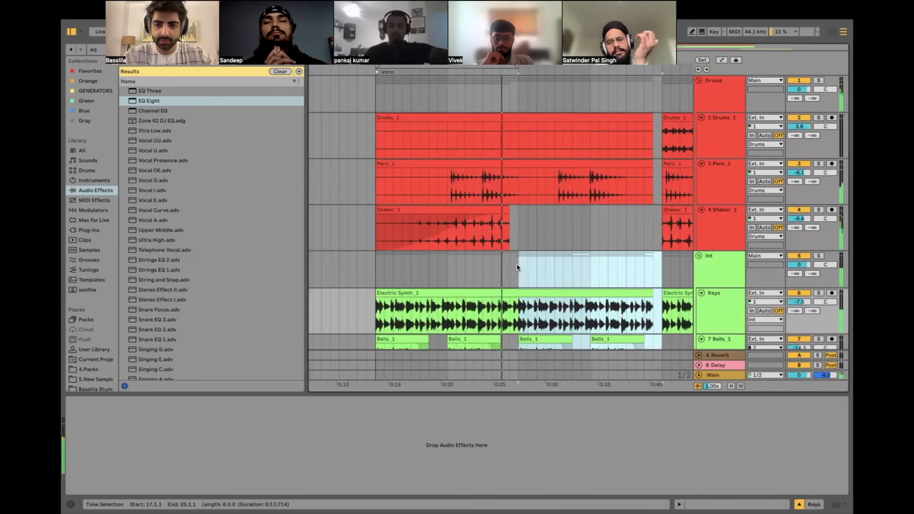
pyautogui.press('super+shift+BackSpace')
pyautogui.scroll(-4, 517, 267)
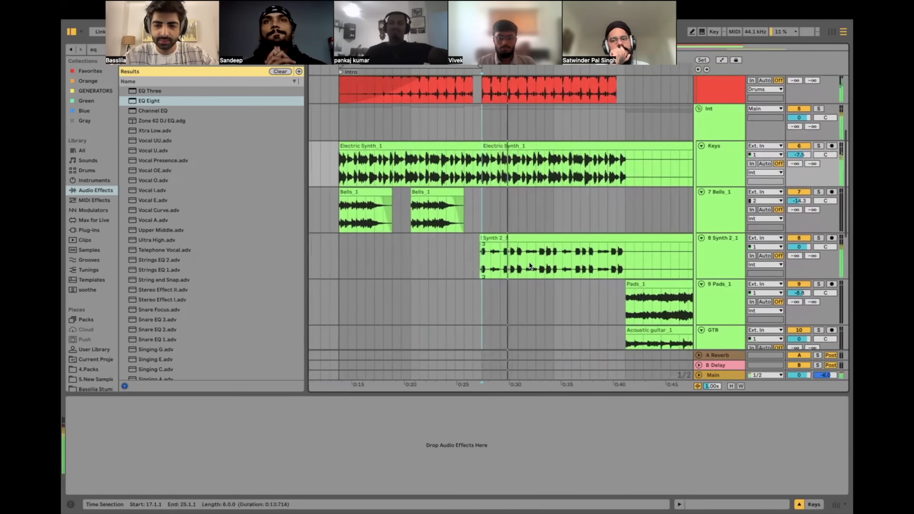
pyautogui.scroll(4, 621, 259)
pyautogui.scroll(-3, 622, 260)
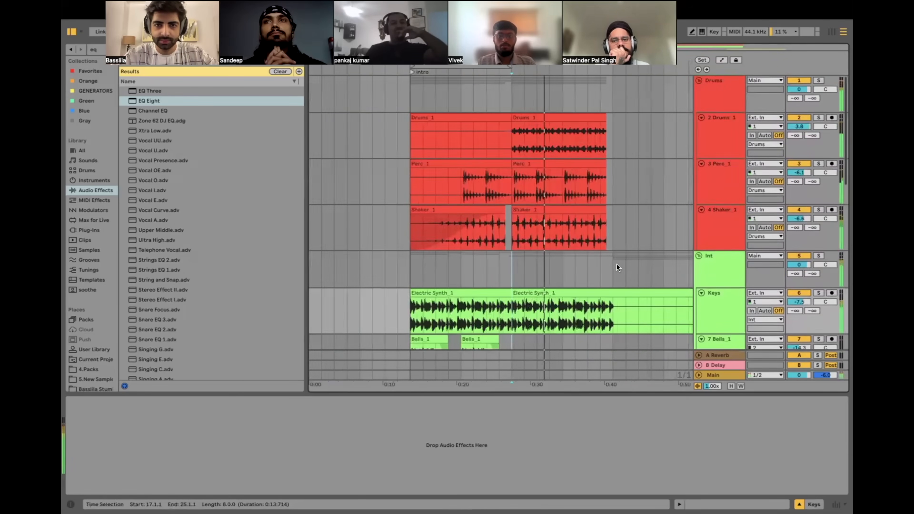
# Step: Delete the Keys and Synth 2 audio from 24.3.1 to 25.1.1, leaving a gap before the Pads entry
pyautogui.scroll(-5, 617, 267)
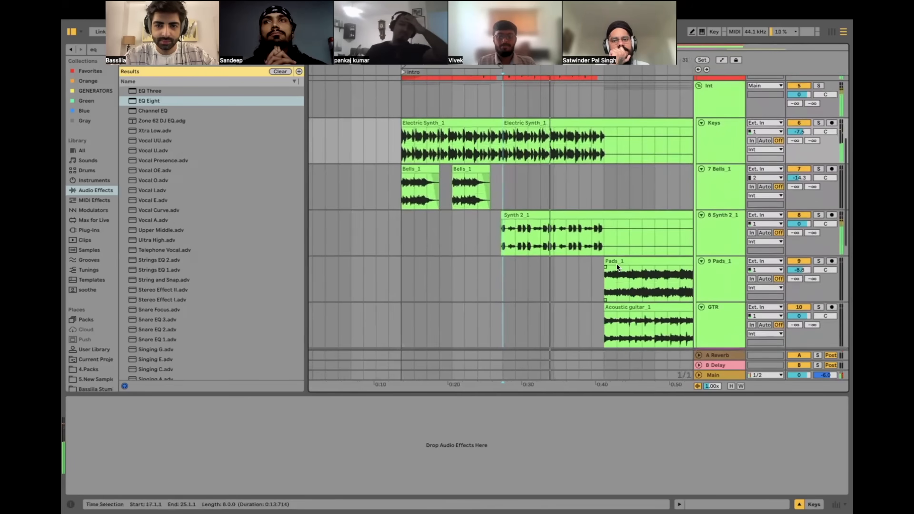
pyautogui.scroll(3, 609, 215)
pyautogui.scroll(5, 597, 202)
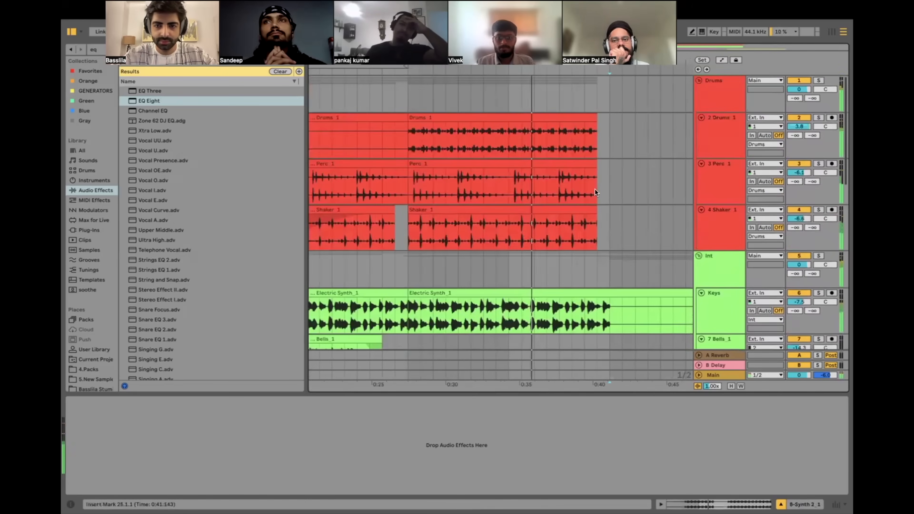
pyautogui.scroll(-5, 593, 195)
pyautogui.scroll(2, 592, 212)
pyautogui.moveTo(585, 199); pyautogui.dragTo(601, 282)
pyautogui.press('Delete')
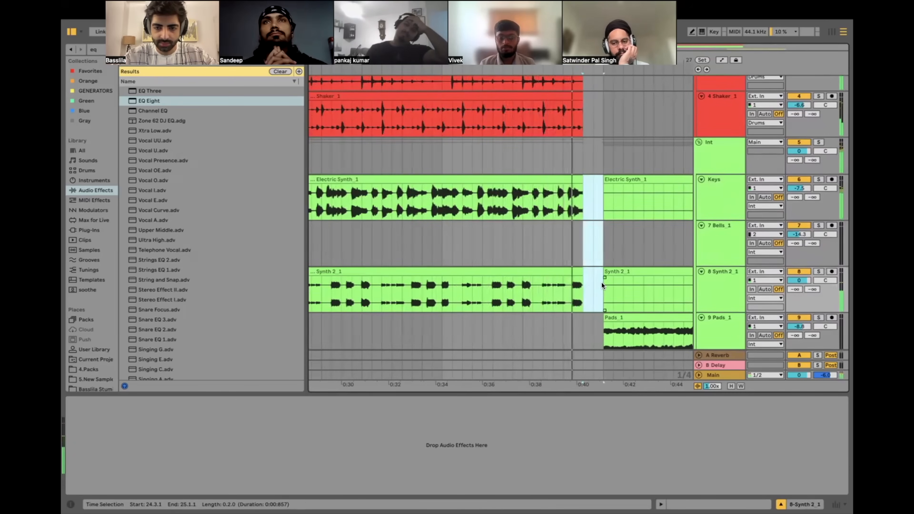
pyautogui.scroll(-3, 602, 185)
pyautogui.moveTo(601, 184); pyautogui.dragTo(651, 296)
pyautogui.press('super+z')
# Step: Play from the start of the Pads clip at 25.1.1 to check the section's entry
pyautogui.scroll(-6, 621, 259)
pyautogui.moveTo(608, 219)
pyautogui.mouseDown()
pyautogui.moveTo(554, 219)
pyautogui.moveTo(607, 218)
pyautogui.mouseUp()
pyautogui.press('space')
pyautogui.press('space')
pyautogui.hscroll(3, 502, 226)
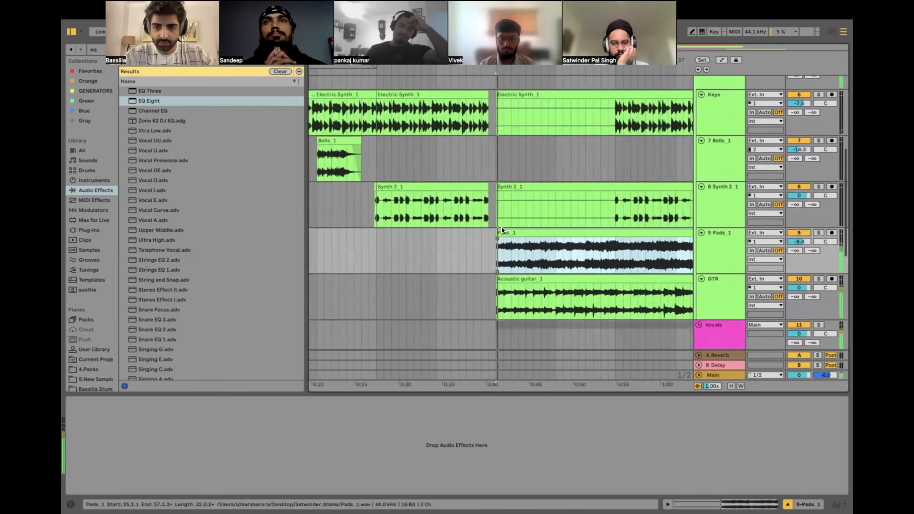
pyautogui.scroll(3, 502, 226)
pyautogui.hscroll(-3, 487, 234)
pyautogui.scroll(-5, 476, 244)
pyautogui.click(593, 156)
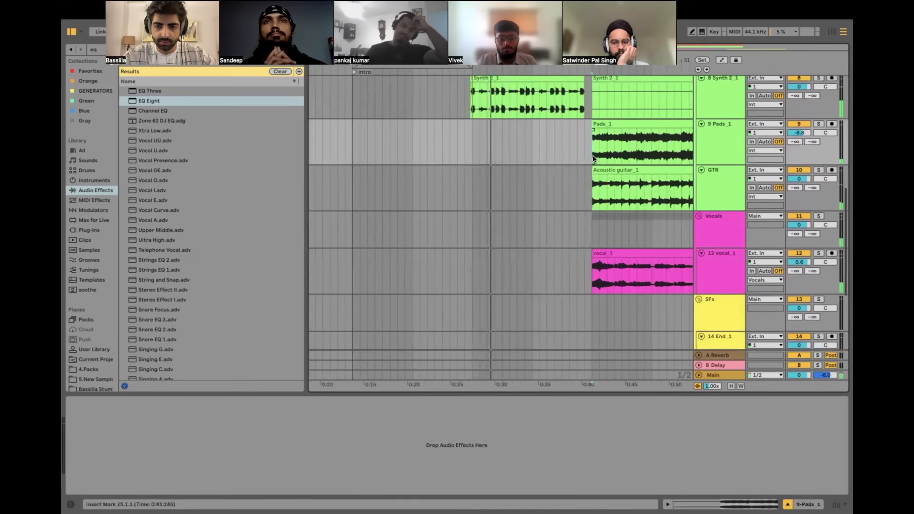
# Step: Raise the frequency of the fourth, high-cut band in the GTR track's EQ Eight
pyautogui.click(593, 182)
pyautogui.click(663, 158)
pyautogui.click(622, 189)
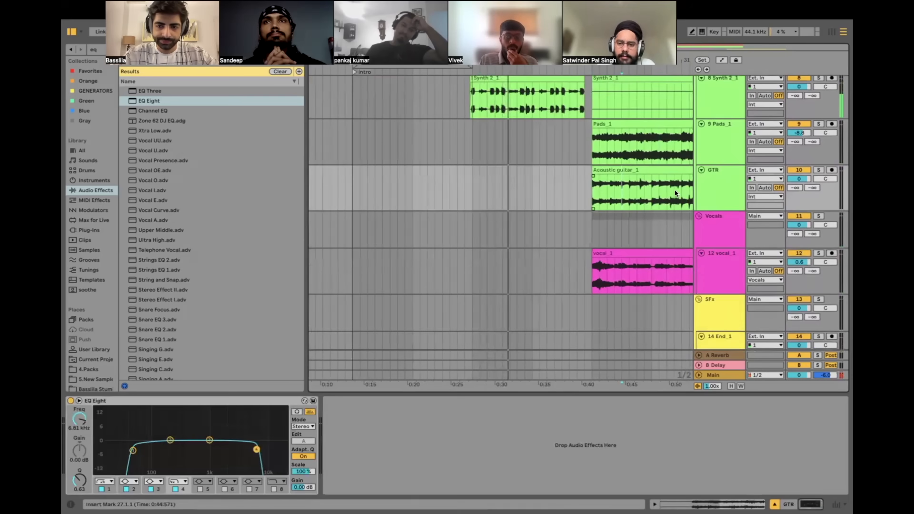
pyautogui.click(717, 196)
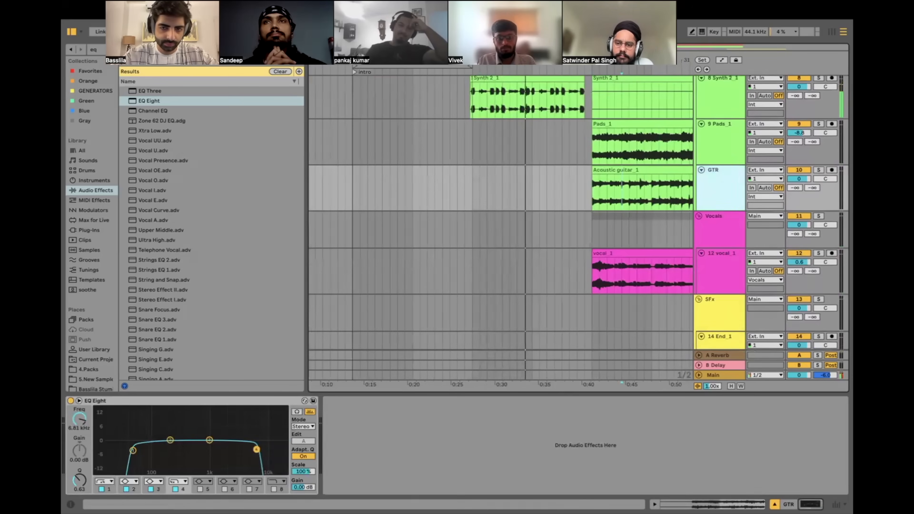
pyautogui.moveTo(256, 449); pyautogui.dragTo(285, 449)
# Step: Try extending the start of the Pads clip to before 25.1.1, and undo it
pyautogui.click(592, 146)
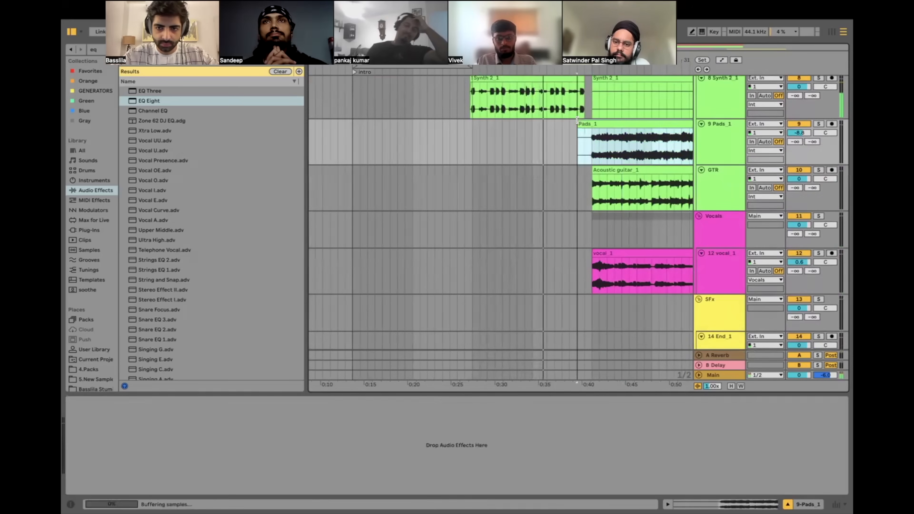
pyautogui.scroll(6, 593, 120)
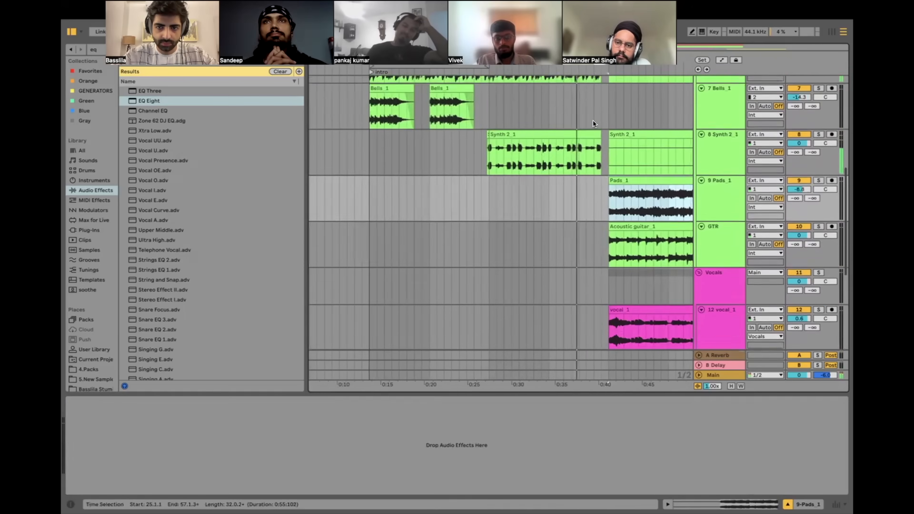
pyautogui.scroll(3, 595, 186)
# Step: Extend the end of the first Synth 2 clip to 25.1.1 so it fills the gap
pyautogui.click(573, 190)
pyautogui.press('+')
pyautogui.press('+')
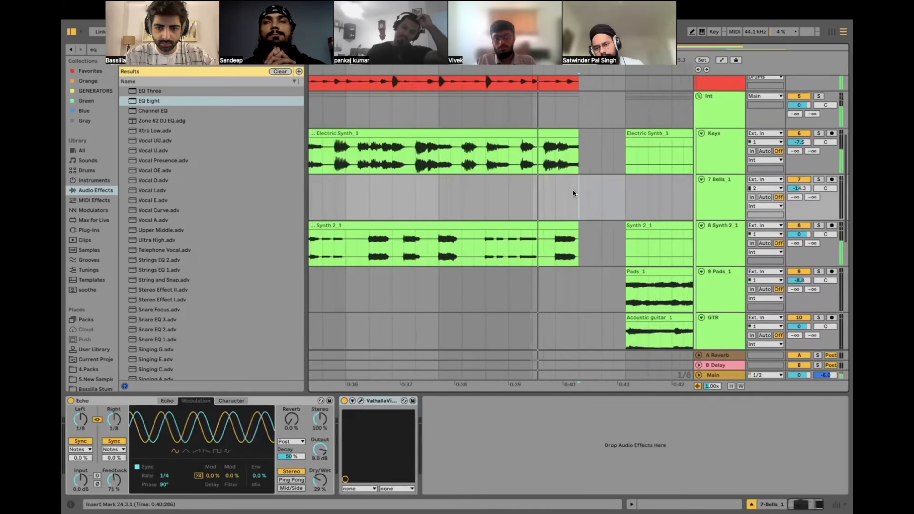
pyautogui.moveTo(578, 228); pyautogui.dragTo(624, 228)
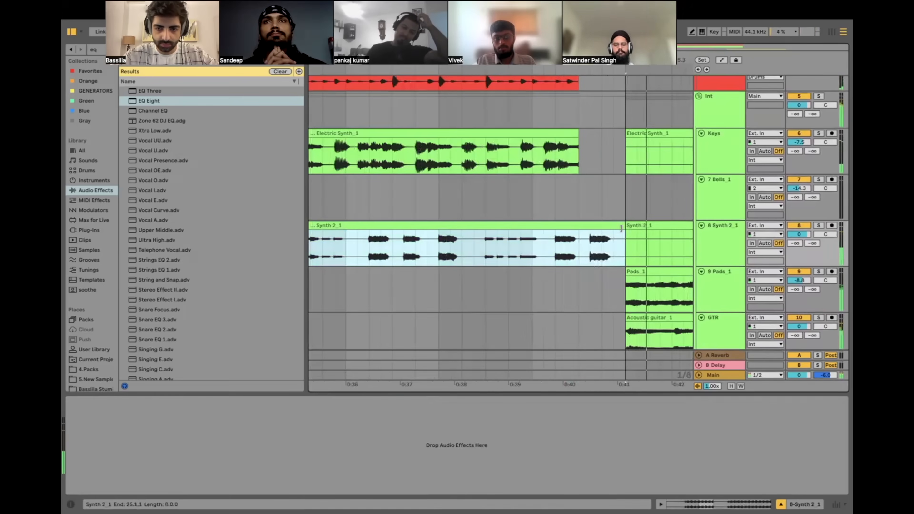
pyautogui.scroll(-1, 622, 228)
pyautogui.scroll(-8, 622, 280)
pyautogui.scroll(-3, 622, 280)
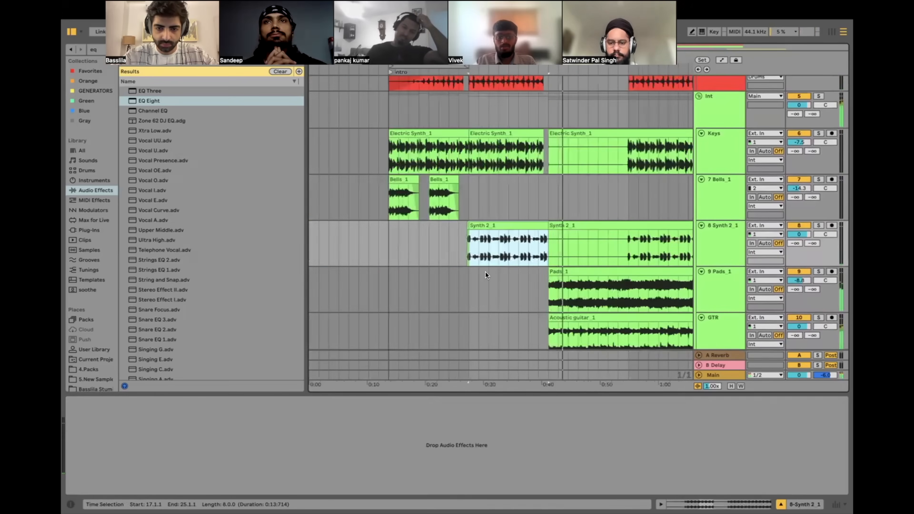
# Step: Play the shortened intro from 9.1.1 and review the clips in the Drums and Int groups
pyautogui.click(387, 287)
pyautogui.press('space')
pyautogui.press('space')
pyautogui.scroll(2, 460, 295)
pyautogui.scroll(2, 419, 288)
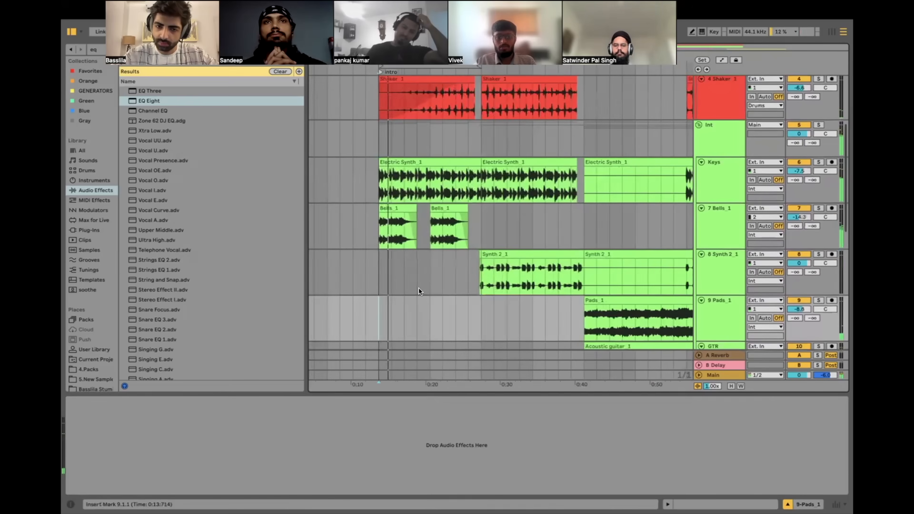
pyautogui.hscroll(-1, 419, 287)
pyautogui.scroll(4, 419, 288)
pyautogui.scroll(3, 435, 229)
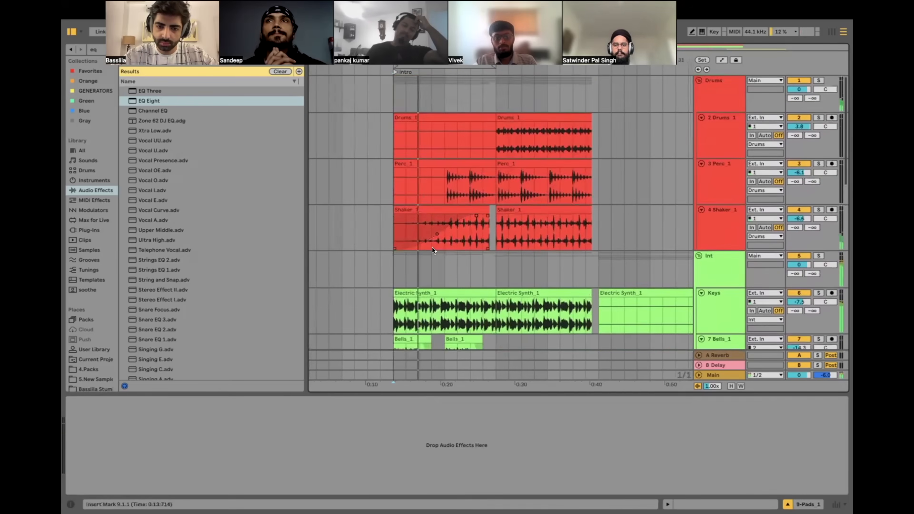
# Step: Select the Drums group track
pyautogui.scroll(-1, 432, 247)
pyautogui.scroll(-1, 619, 229)
pyautogui.scroll(-5, 701, 204)
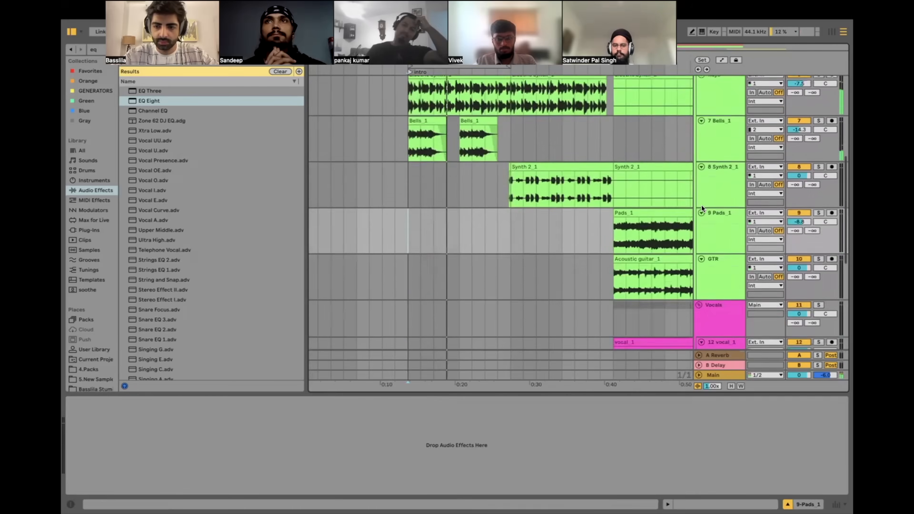
pyautogui.scroll(4, 702, 204)
pyautogui.scroll(-8, 708, 190)
pyautogui.scroll(10, 709, 190)
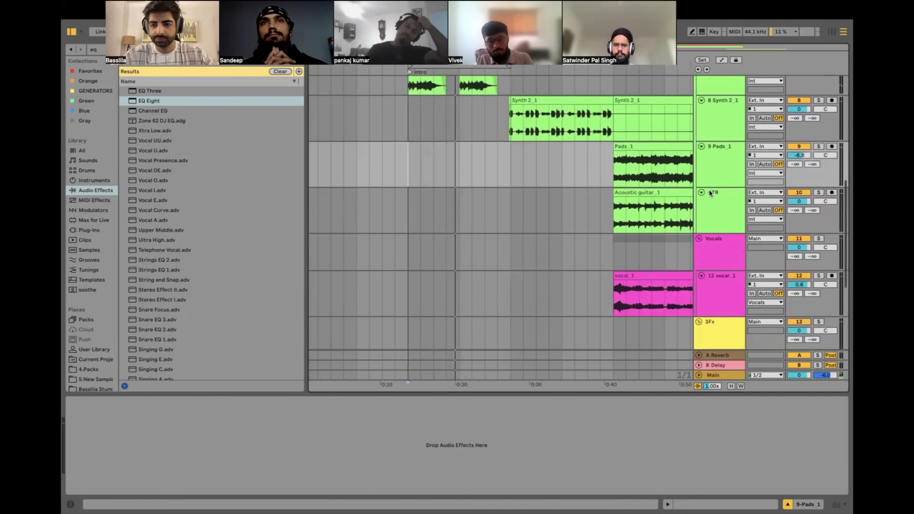
pyautogui.scroll(-1, 709, 190)
pyautogui.scroll(1, 708, 190)
pyautogui.click(721, 88)
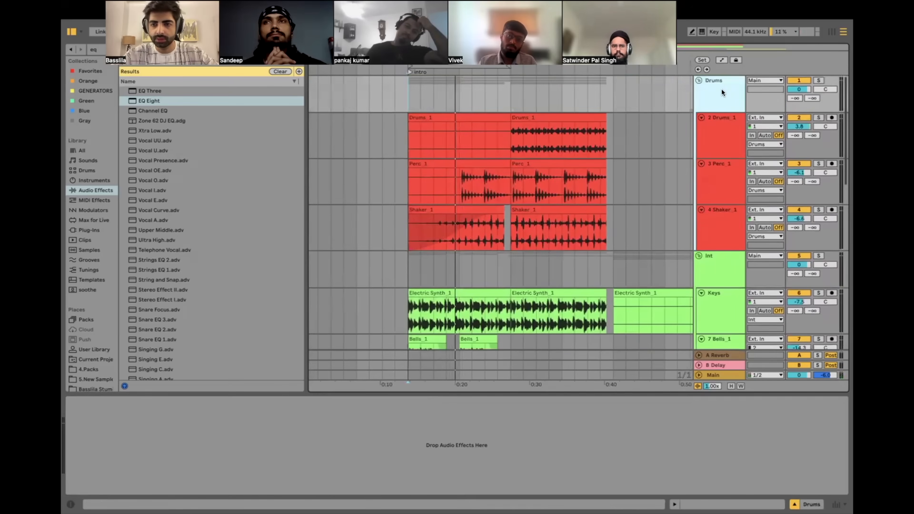
pyautogui.press('super+shift+r')
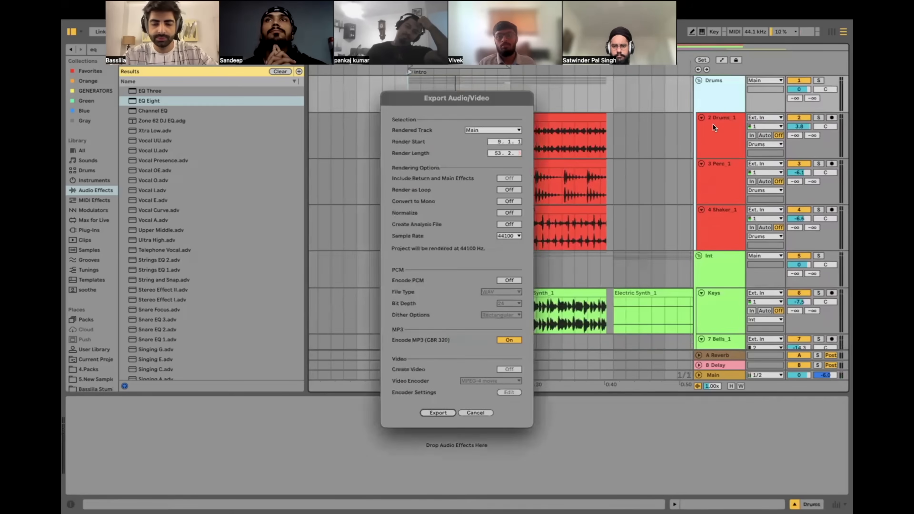
pyautogui.press('Escape')
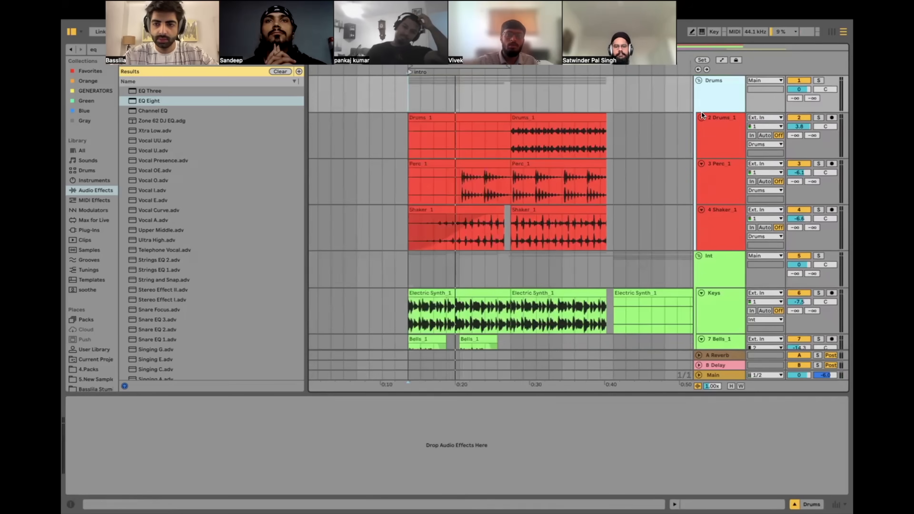
pyautogui.press('super+shift+r')
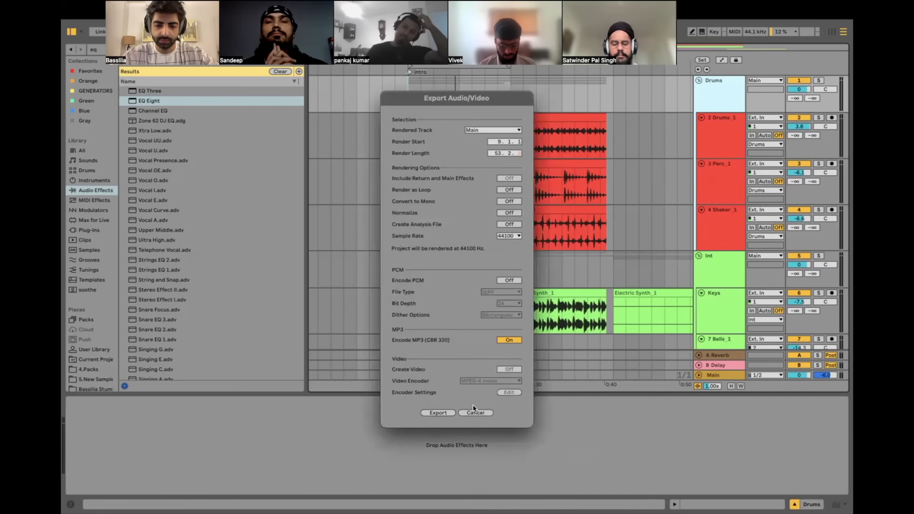
pyautogui.click(477, 413)
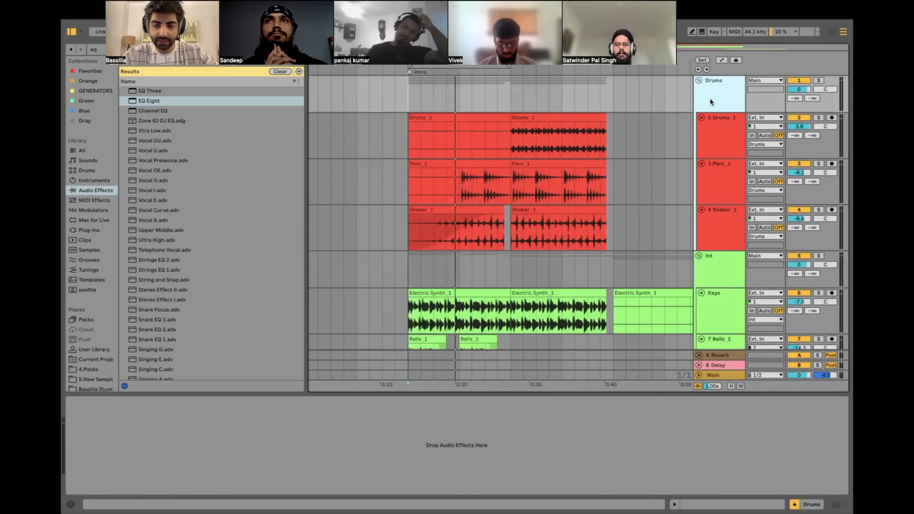
# Step: Insert a MIDI track below the Shaker track and select its range from 9.1.1 to 17.1.1
pyautogui.press('super+shift+t')
pyautogui.moveTo(412, 268); pyautogui.dragTo(511, 273)
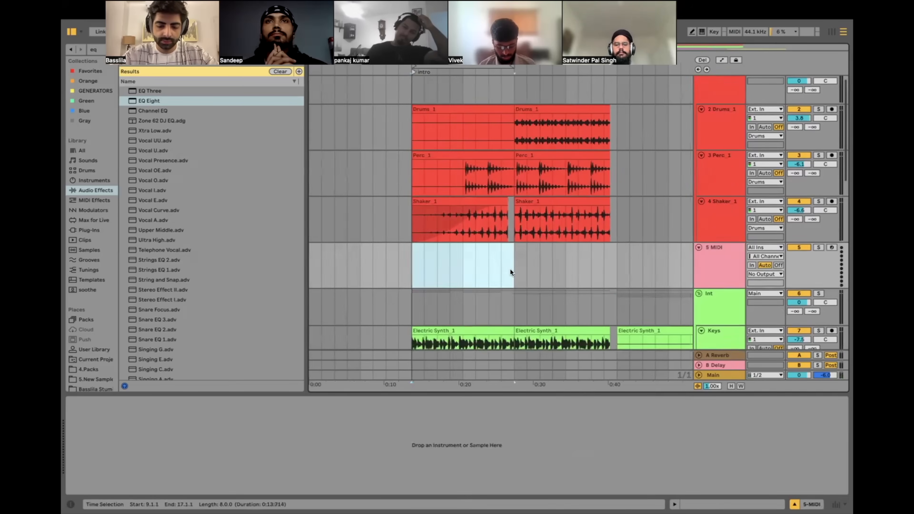
# Step: Create an empty MIDI clip in the selected intro range of the new track and search the plug-ins for "bass"
pyautogui.press('super+shift+m')
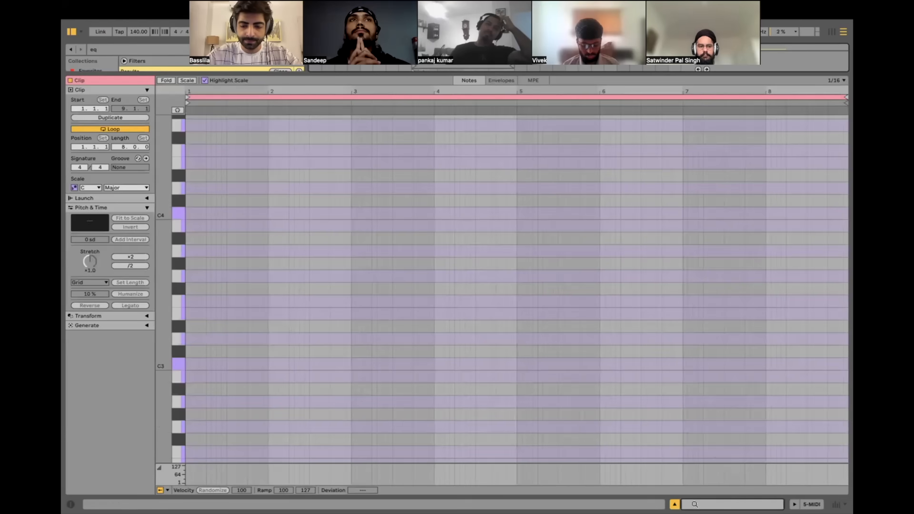
pyautogui.click(675, 504)
pyautogui.click(149, 50)
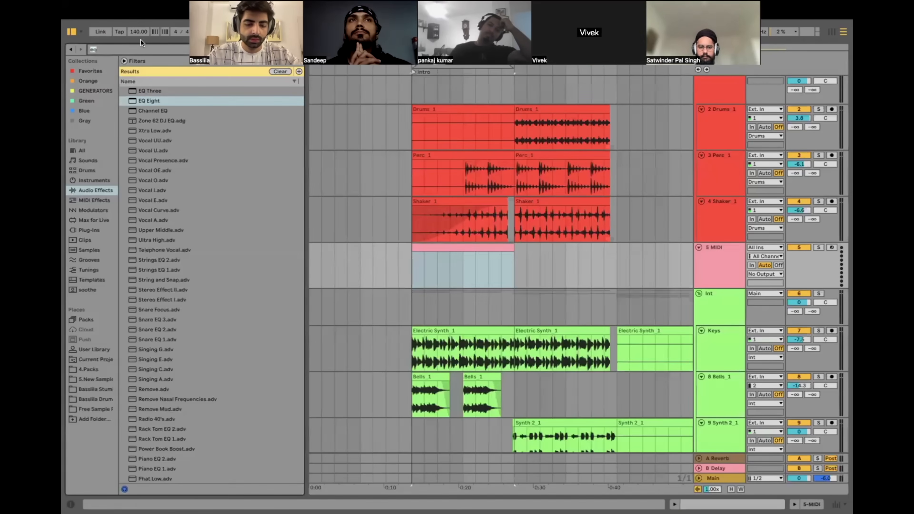
pyautogui.write('bass')
pyautogui.click(93, 229)
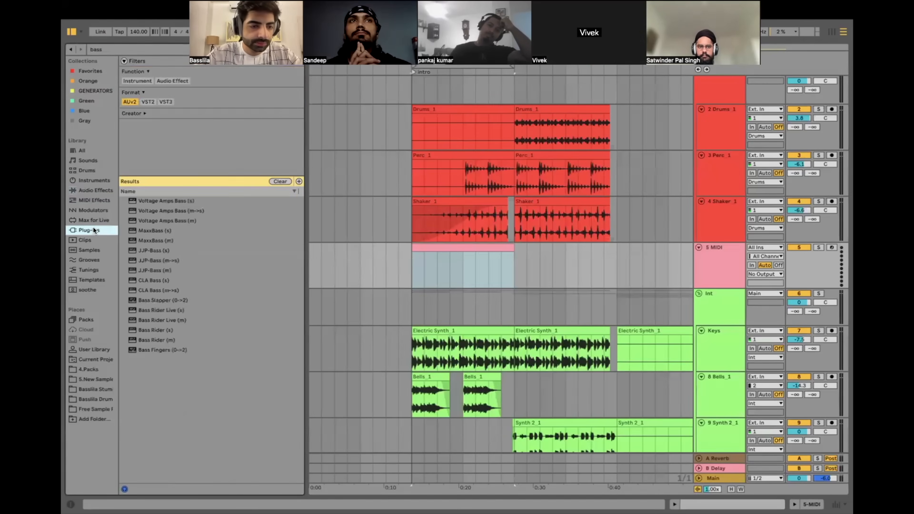
# Step: Load Cymatics - Orchid BASS Brooding (C).wav from the Orchid Sample Pack's 808s & Basses folder onto the new MIDI track
pyautogui.click(96, 380)
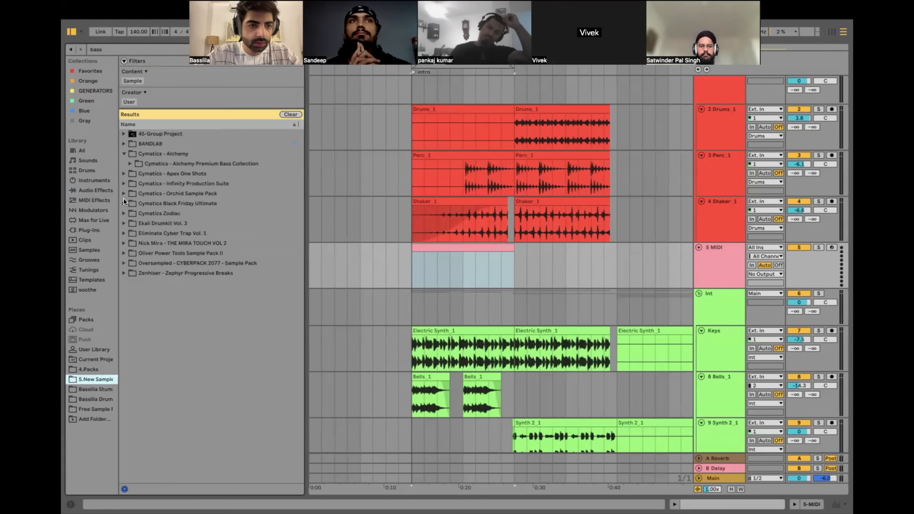
pyautogui.click(139, 125)
pyautogui.click(124, 213)
pyautogui.click(130, 233)
pyautogui.click(140, 253)
pyautogui.click(166, 283)
pyautogui.click(190, 322)
pyautogui.click(202, 340)
pyautogui.click(216, 323)
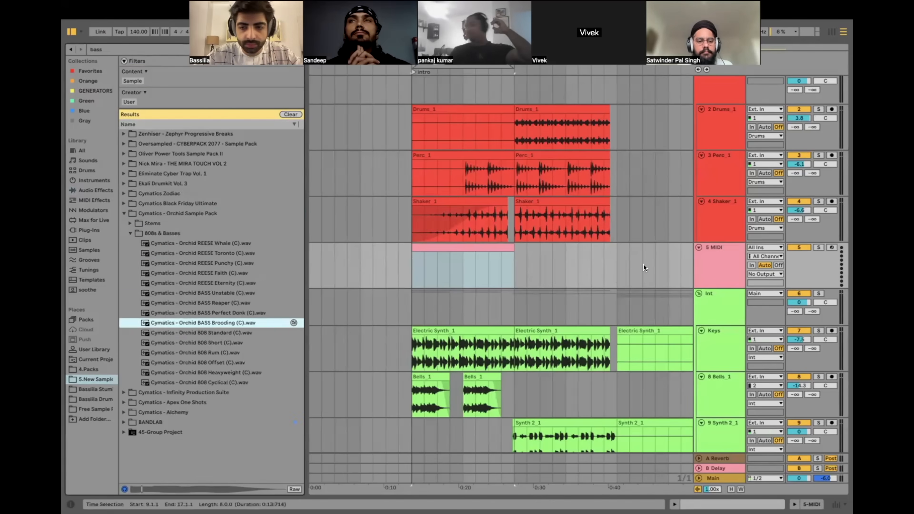
pyautogui.doubleClick(256, 320)
# Step: Convert the harmony of the first Electric Synth clip on the Keys track to a new MIDI track
pyautogui.scroll(-5, 424, 257)
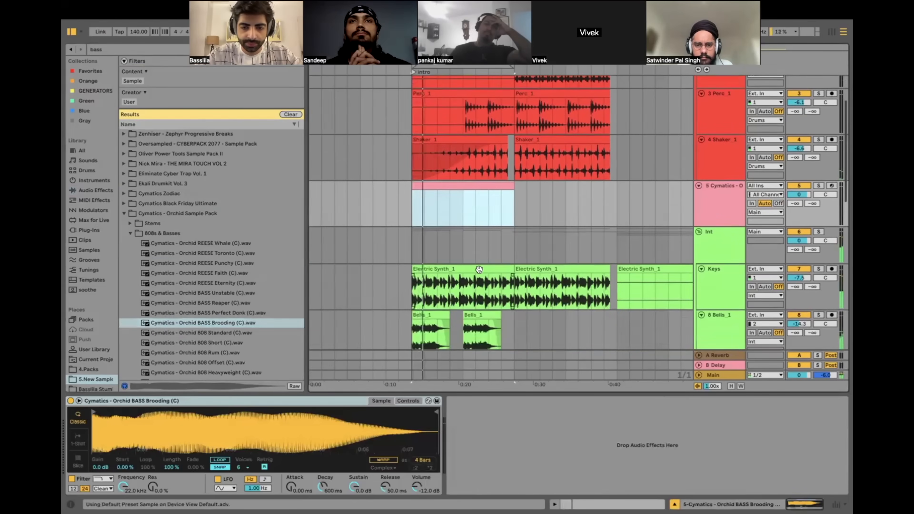
pyautogui.click(479, 269)
pyautogui.rightClick(476, 269)
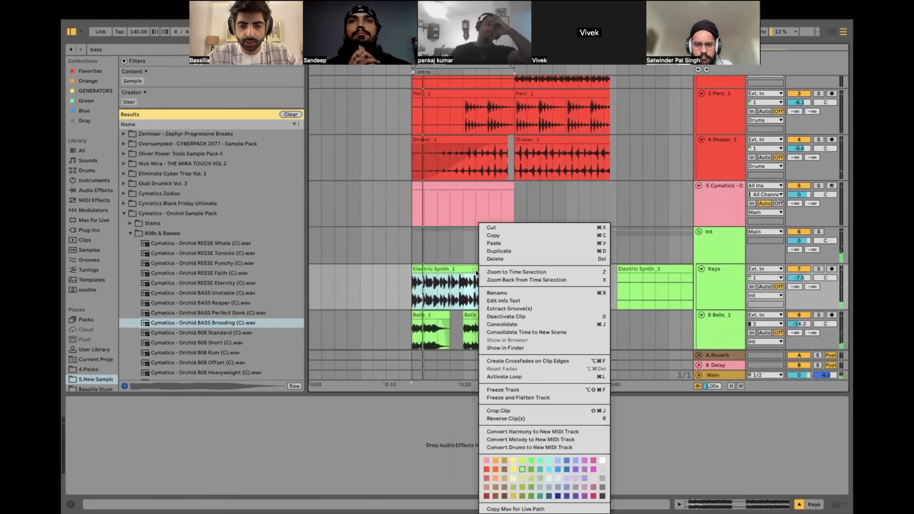
pyautogui.click(507, 430)
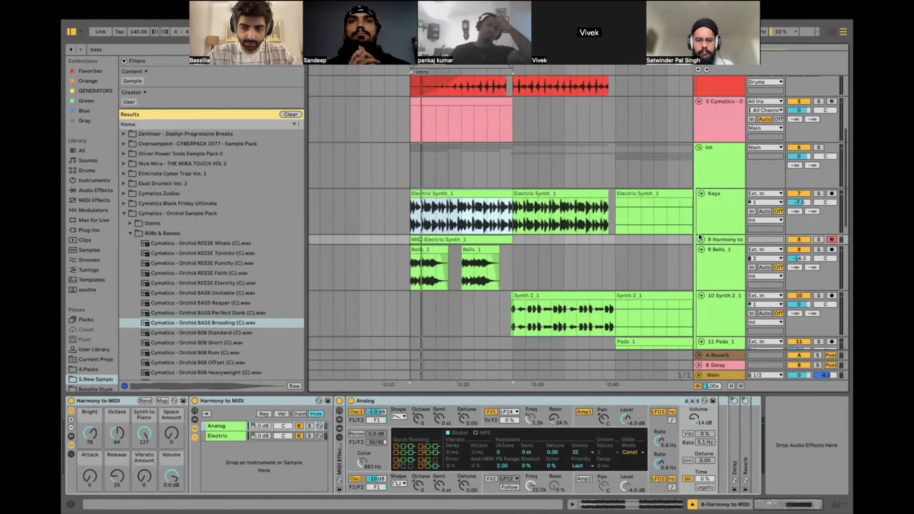
# Step: Unfold the Harmony to MIDI track and examine the notes in its converted clip
pyautogui.click(700, 238)
pyautogui.click(461, 255)
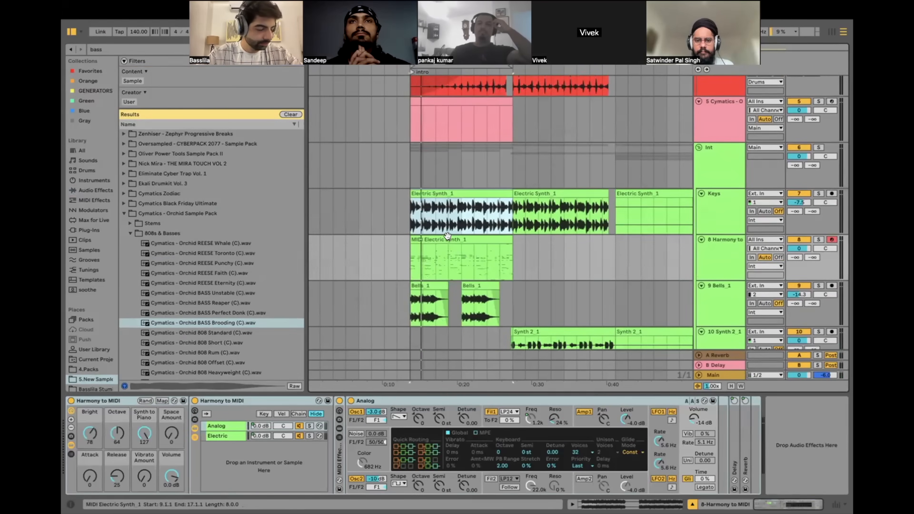
pyautogui.doubleClick(448, 236)
pyautogui.scroll(-2, 396, 270)
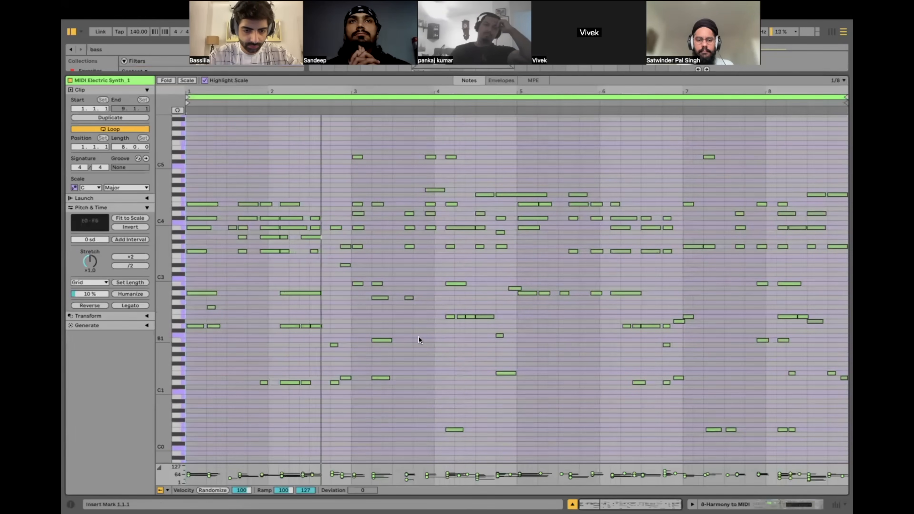
pyautogui.click(572, 504)
# Step: Solo the Harmony to MIDI track and play the converted part
pyautogui.scroll(2, 542, 248)
pyautogui.scroll(1, 542, 248)
pyautogui.click(819, 137)
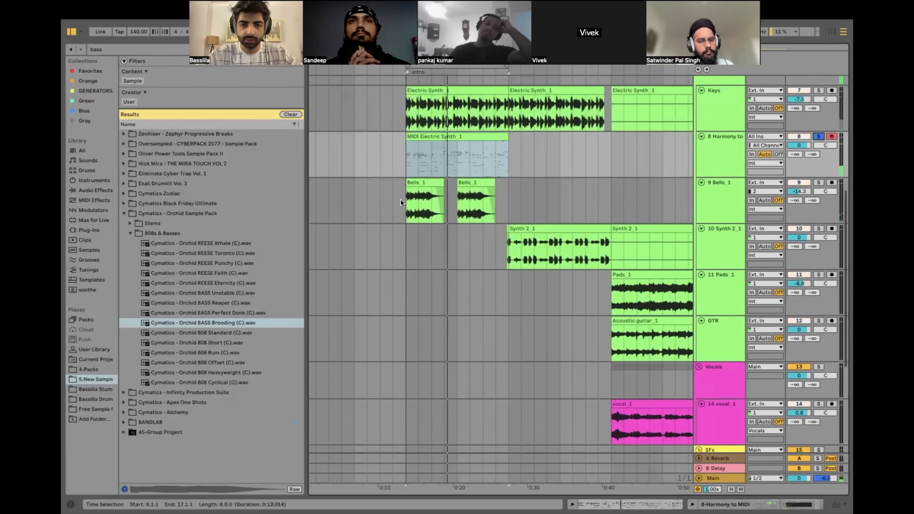
pyautogui.press('space')
pyautogui.press('space')
pyautogui.hscroll(-1, 406, 180)
pyautogui.scroll(3, 412, 165)
pyautogui.hscroll(-2, 446, 139)
# Step: Copy the lowest notes from the first four bars of the MIDI Electric Synth clip into the Orchid bass track's clip
pyautogui.doubleClick(492, 135)
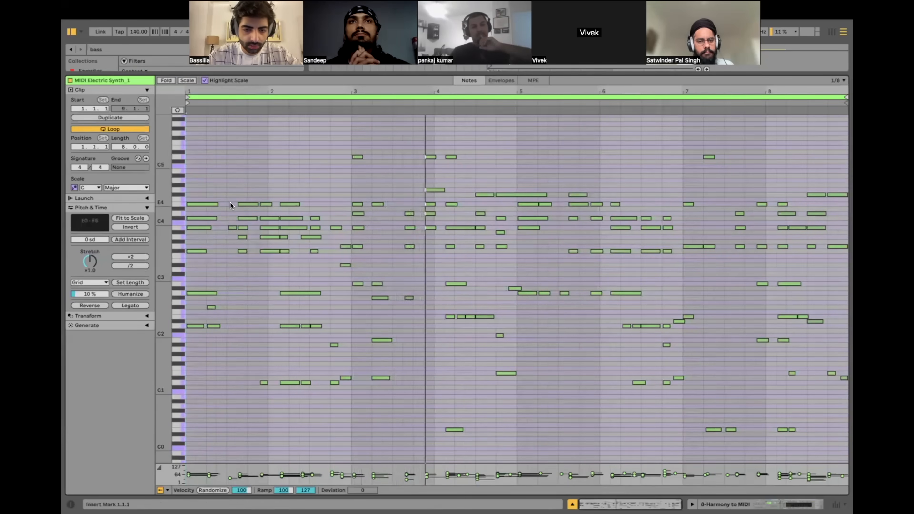
pyautogui.press('space')
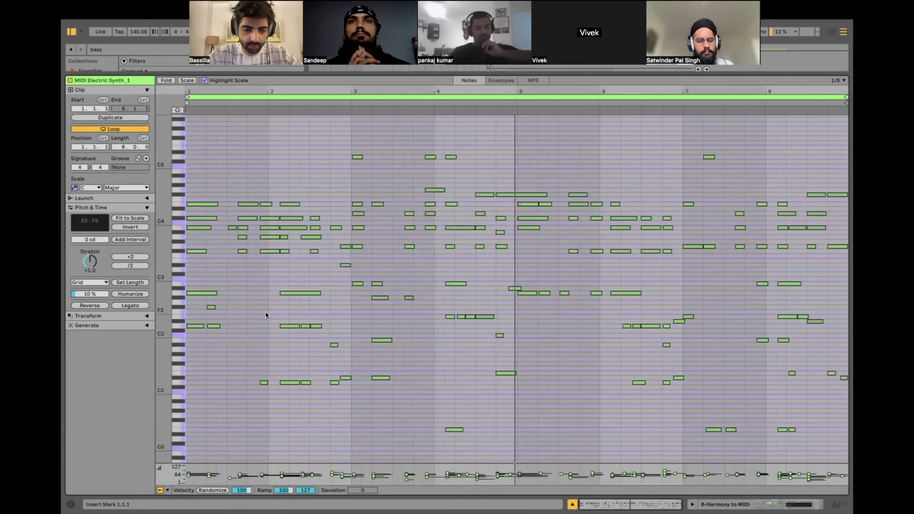
pyautogui.moveTo(192, 315); pyautogui.dragTo(244, 352)
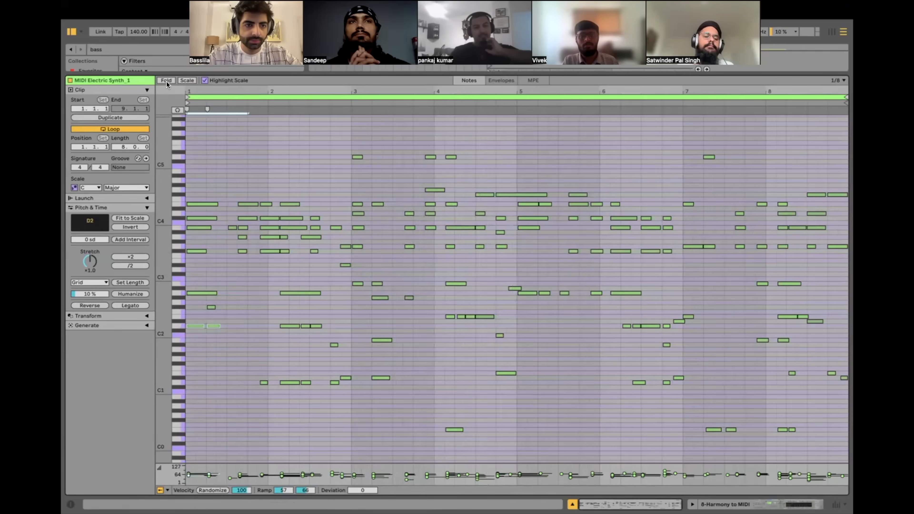
pyautogui.keyDown('shift'); pyautogui.click(211, 307); pyautogui.keyUp('shift')
pyautogui.keyDown('shift'); pyautogui.click(211, 307); pyautogui.keyUp('shift')
pyautogui.moveTo(257, 371); pyautogui.dragTo(330, 413)
pyautogui.moveTo(346, 360); pyautogui.dragTo(379, 378)
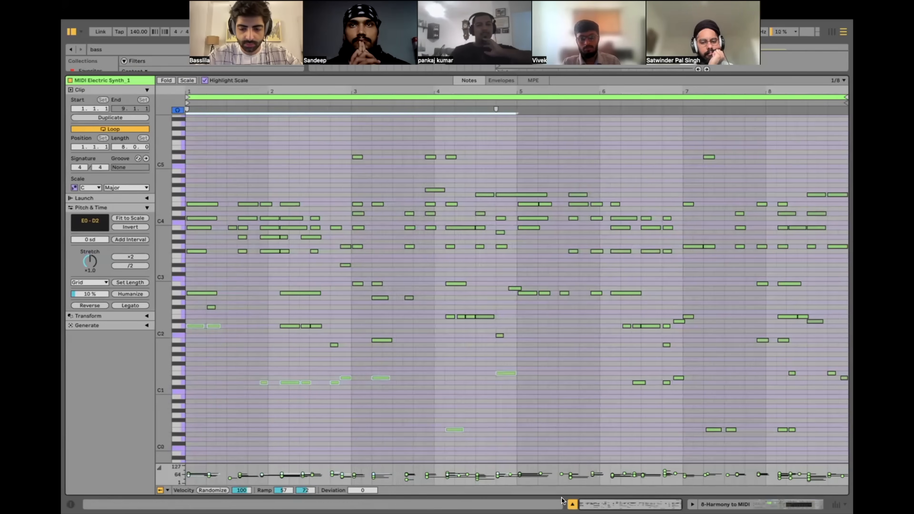
pyautogui.click(572, 505)
pyautogui.scroll(6, 515, 213)
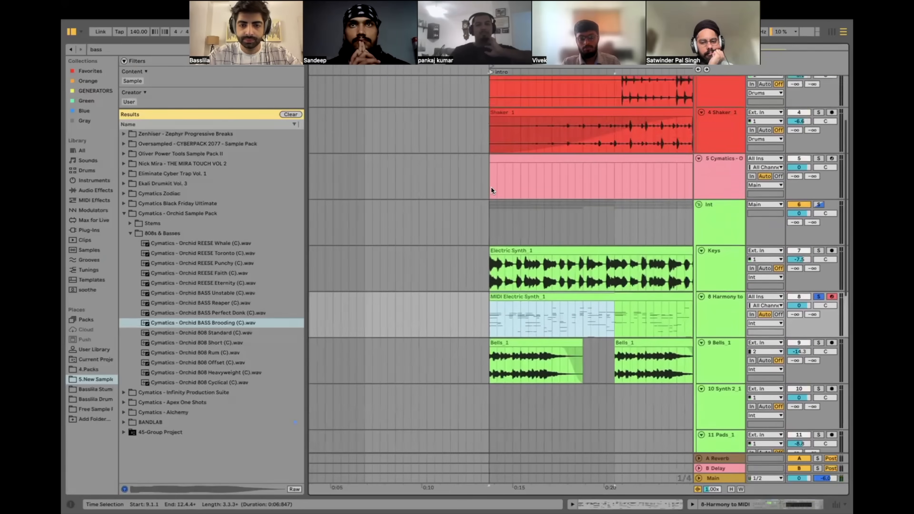
pyautogui.doubleClick(492, 190)
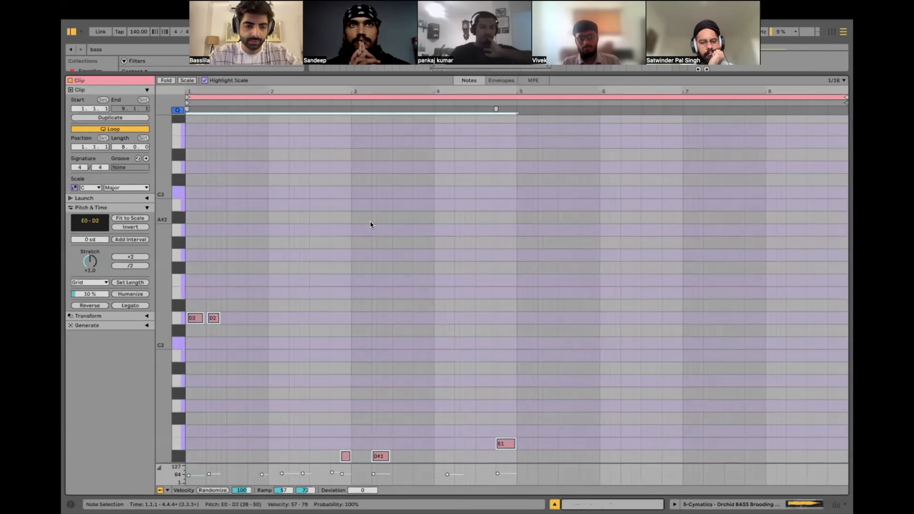
# Step: Transpose the pasted bass notes up one octave during playback
pyautogui.press('space')
pyautogui.hotkey('shift', 'Up')
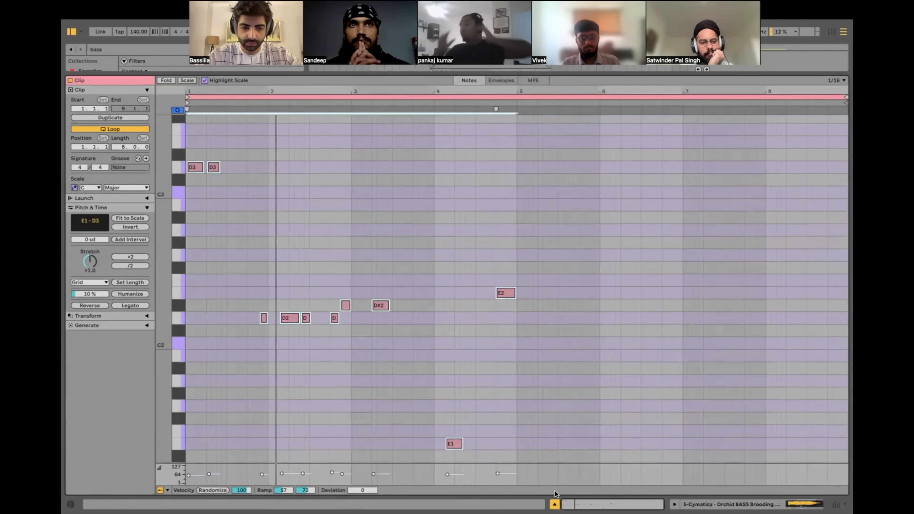
pyautogui.click(555, 504)
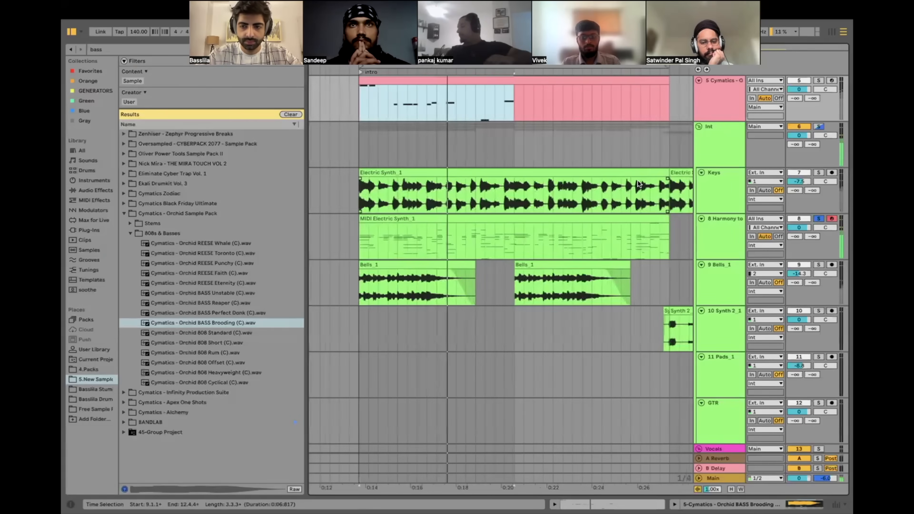
# Step: Delete the Harmony to MIDI track and solo the Keys track
pyautogui.scroll(1, 725, 252)
pyautogui.click(725, 255)
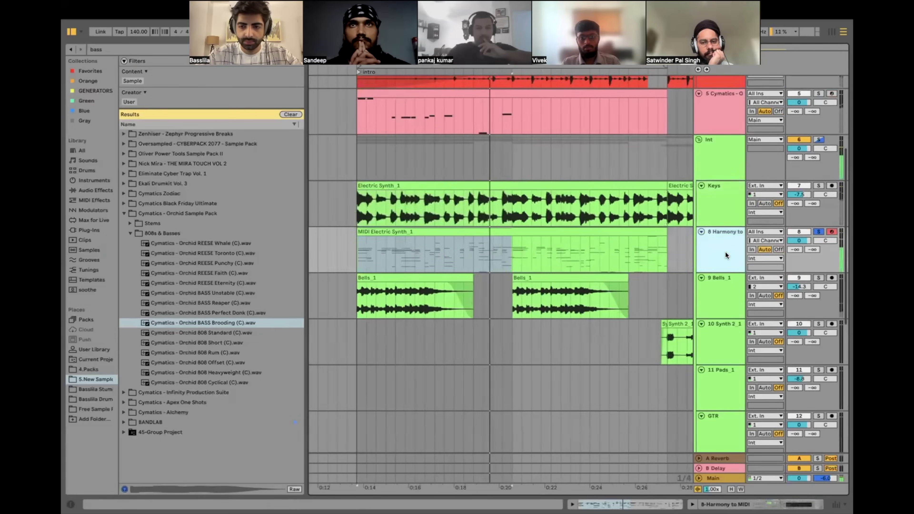
pyautogui.press('Delete')
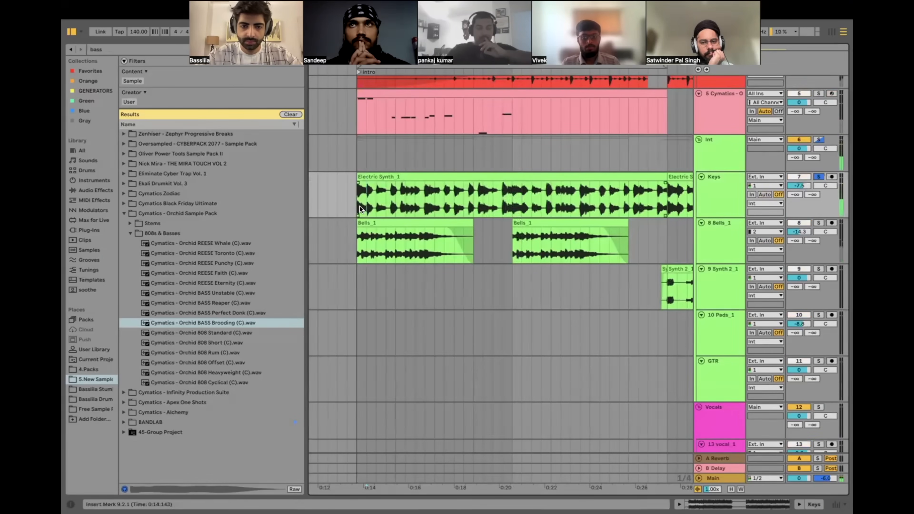
# Step: Play the soloed Keys track around the start of the intro to hear its bass notes
pyautogui.press('space')
pyautogui.click(469, 207)
pyautogui.press('space')
pyautogui.press('space')
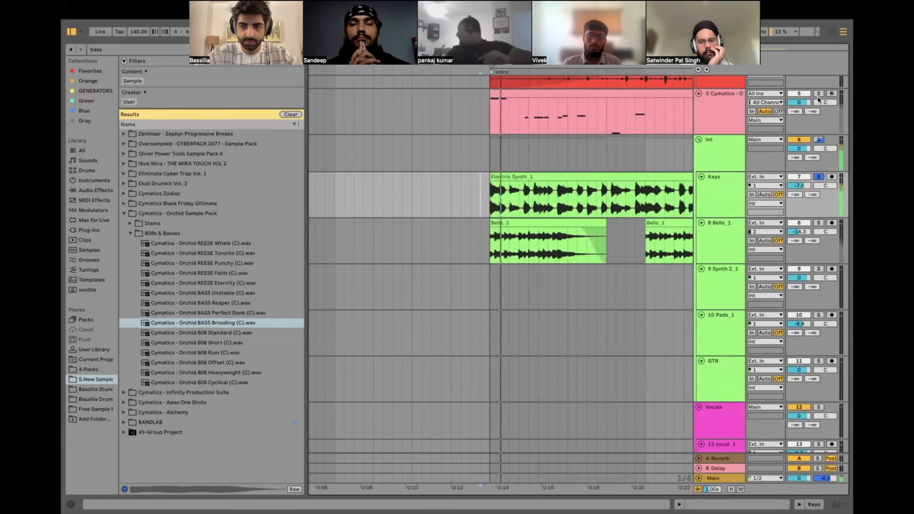
pyautogui.click(482, 204)
pyautogui.press('space')
pyautogui.press('space')
# Step: Search the audio effects for "eq" and add an EQ Eight to the Keys track
pyautogui.click(108, 50)
pyautogui.write('eq')
pyautogui.click(95, 190)
pyautogui.moveTo(144, 100); pyautogui.dragTo(466, 185)
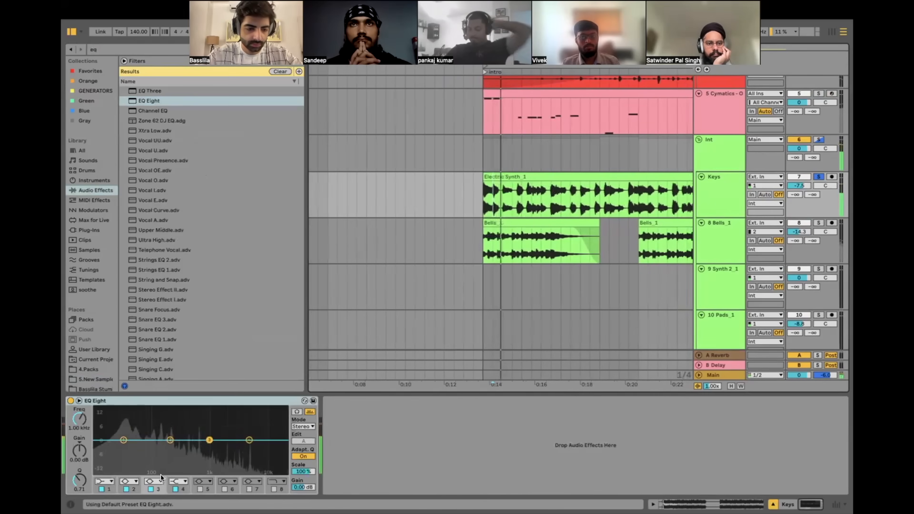
# Step: Change band 4 of the Keys track's EQ Eight to a high-cut filter at about 163 Hz
pyautogui.click(177, 481)
pyautogui.click(487, 177)
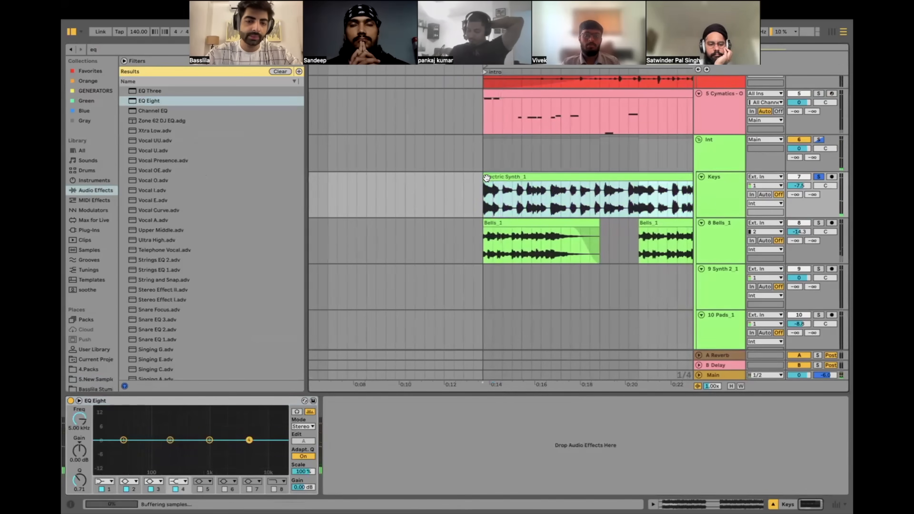
pyautogui.click(184, 481)
pyautogui.moveTo(249, 448); pyautogui.dragTo(164, 447)
# Step: Add a Tuner after the EQ Eight on the Keys track to read the low note during playback
pyautogui.click(109, 48)
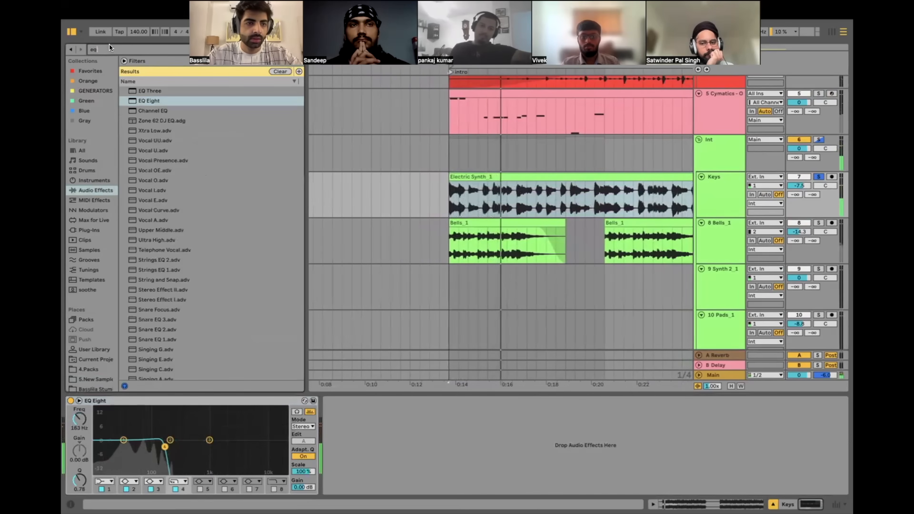
pyautogui.doubleClick(144, 91)
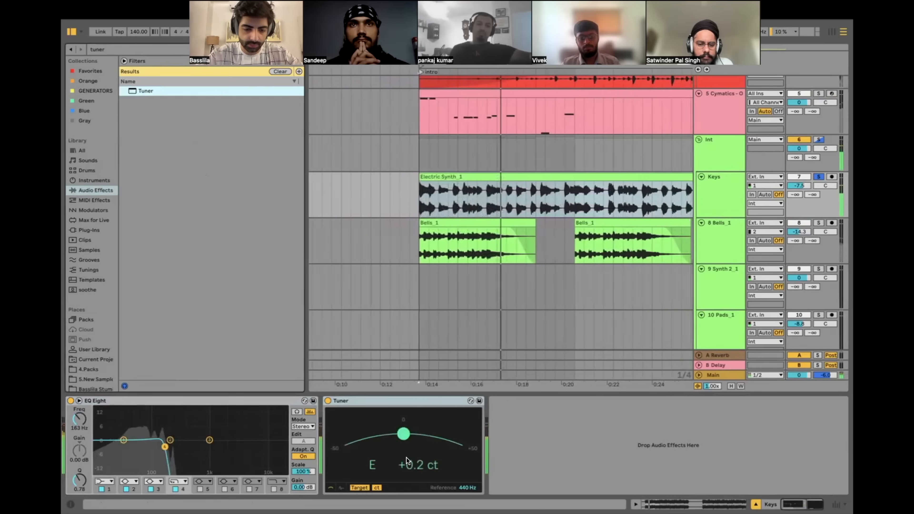
pyautogui.press('space')
# Step: Delete all pasted notes from the Orchid bass clip and set its adaptive grid to Medium
pyautogui.scroll(5, 500, 227)
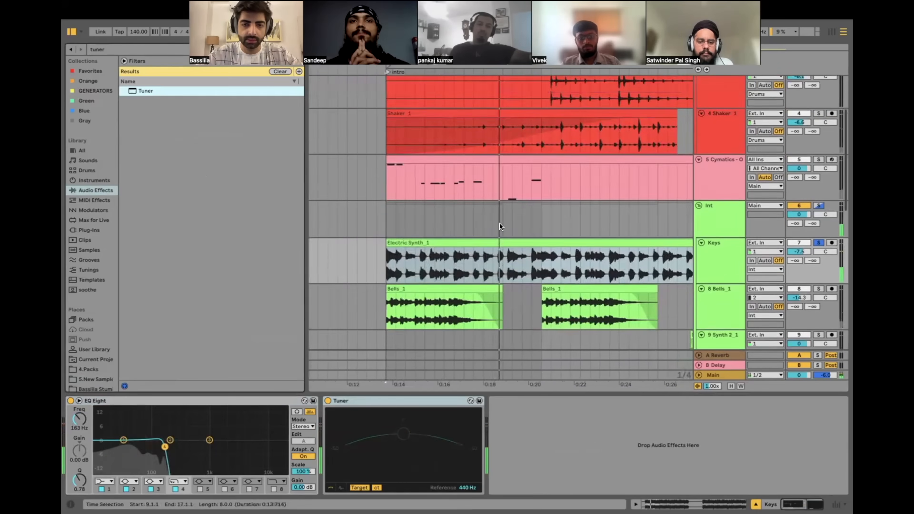
pyautogui.doubleClick(441, 187)
pyautogui.doubleClick(198, 168)
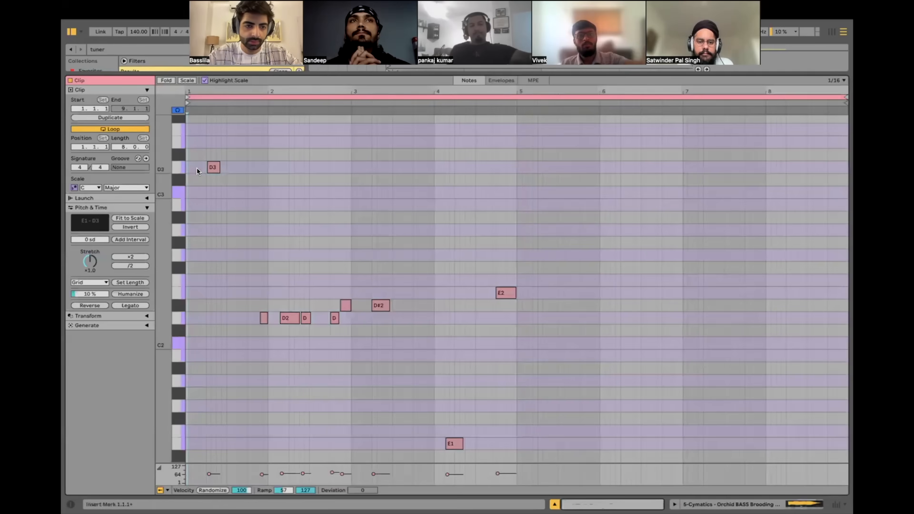
pyautogui.press('Delete')
pyautogui.rightClick(274, 167)
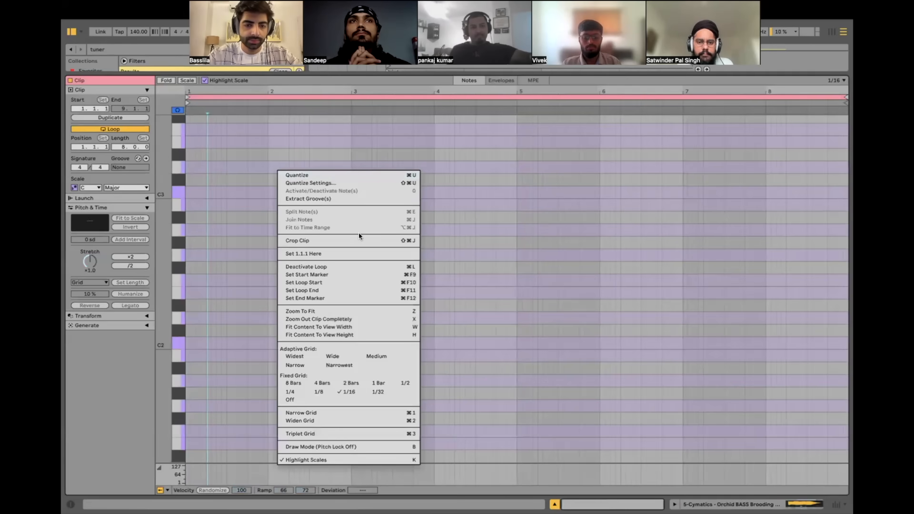
pyautogui.click(376, 356)
# Step: Add a D3 note at 1.1.1 in the bass clip and lengthen it to two bars
pyautogui.doubleClick(196, 194)
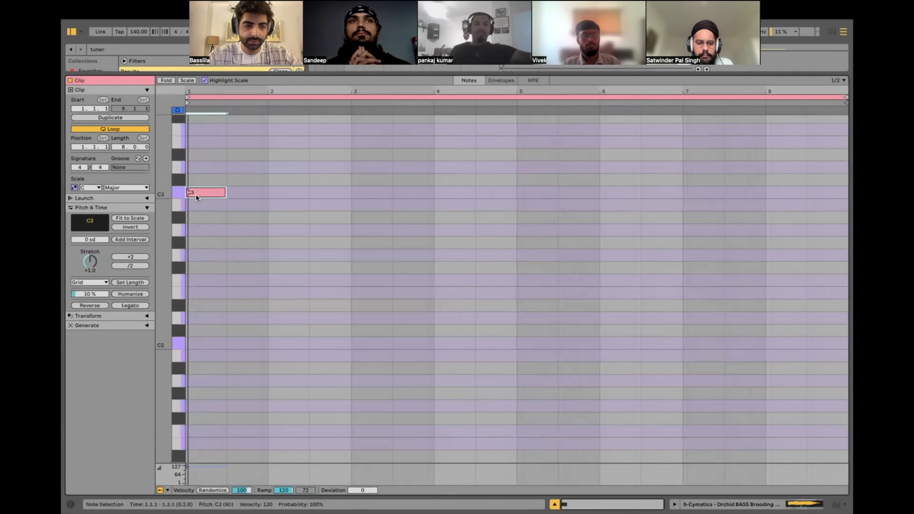
pyautogui.press('Up')
pyautogui.press('Up')
pyautogui.press('Up')
pyautogui.press('Down')
pyautogui.press('space')
pyautogui.hotkey('shift', 'Right')
pyautogui.hotkey('shift', 'Right')
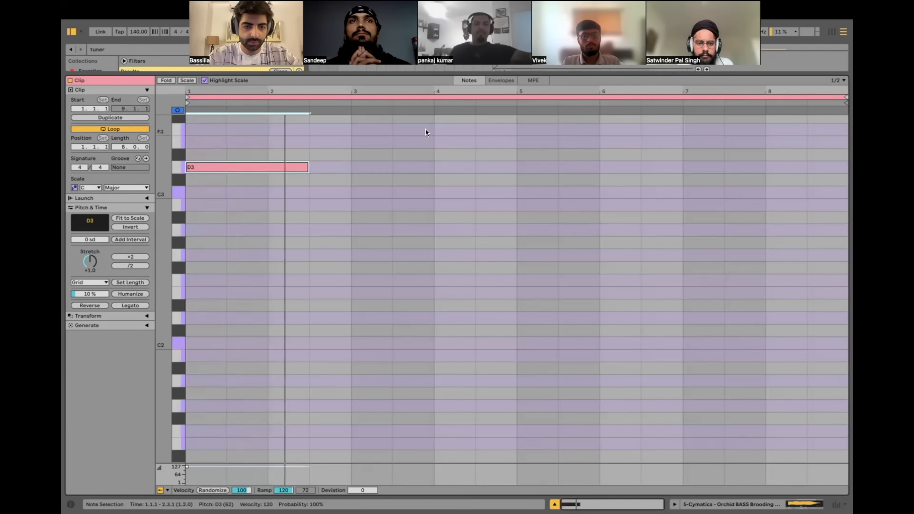
pyautogui.hotkey('shift', 'Right')
pyautogui.press('space')
pyautogui.press('space')
# Step: Duplicate the two-bar note to bar 3 and tune the copy by ear to E3
pyautogui.press('super+d')
pyautogui.press('Up')
pyautogui.press('Down')
pyautogui.press('Down')
pyautogui.press('Down')
pyautogui.press('Up')
pyautogui.press('Up')
pyautogui.press('Up')
pyautogui.press('Up')
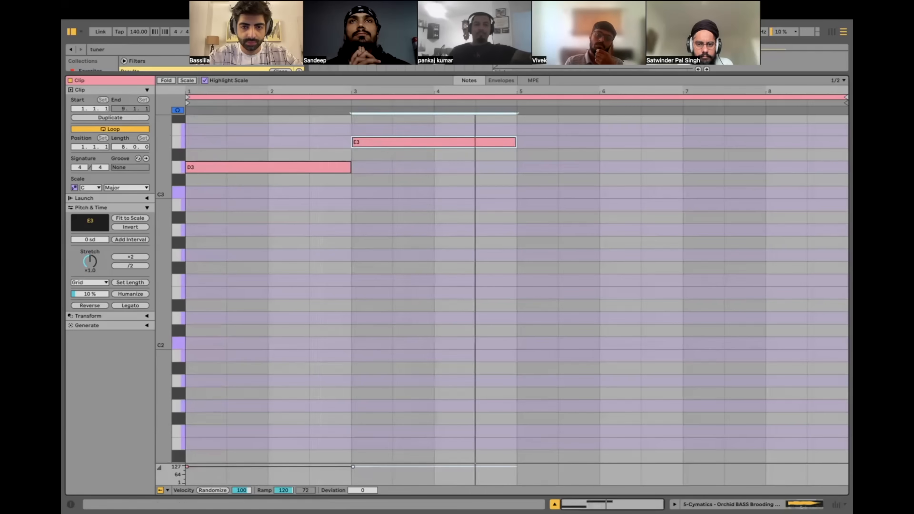
# Step: Duplicate the D3 and E3 notes to fill bars 5 to 8 of the bass clip
pyautogui.hotkey('ctrl', 'a')
pyautogui.hotkey('ctrl', 'd')
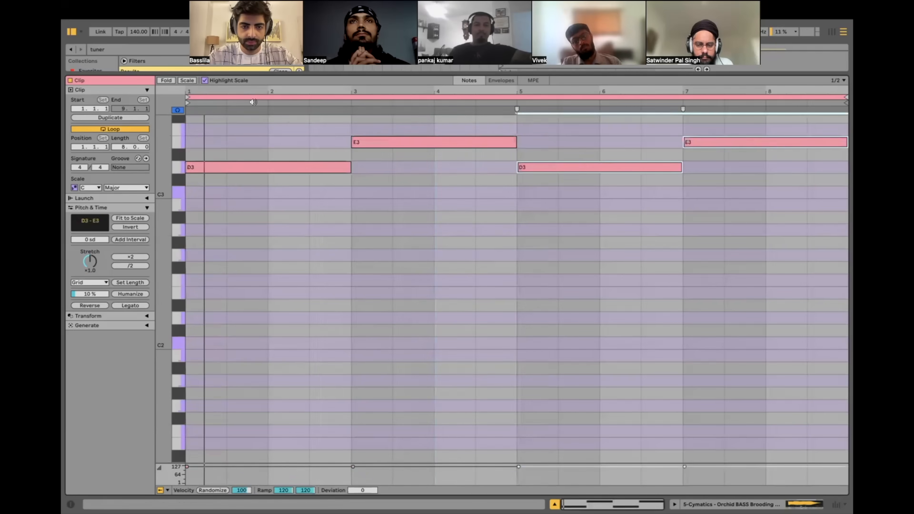
pyautogui.press('super+alt+l')
# Step: Solo the Orchid bass track together with Keys and set its volume to -16.8 dB
pyautogui.scroll(4, 809, 168)
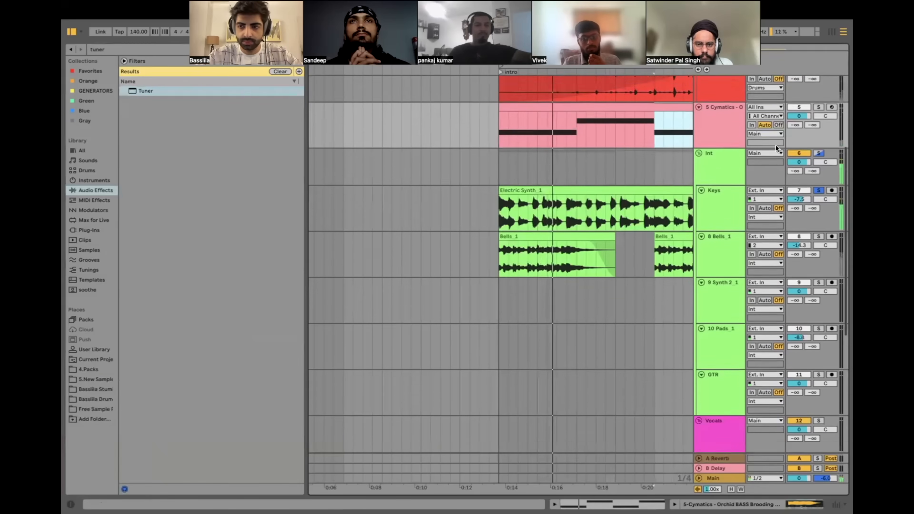
pyautogui.press('space')
pyautogui.moveTo(798, 166); pyautogui.dragTo(799, 186)
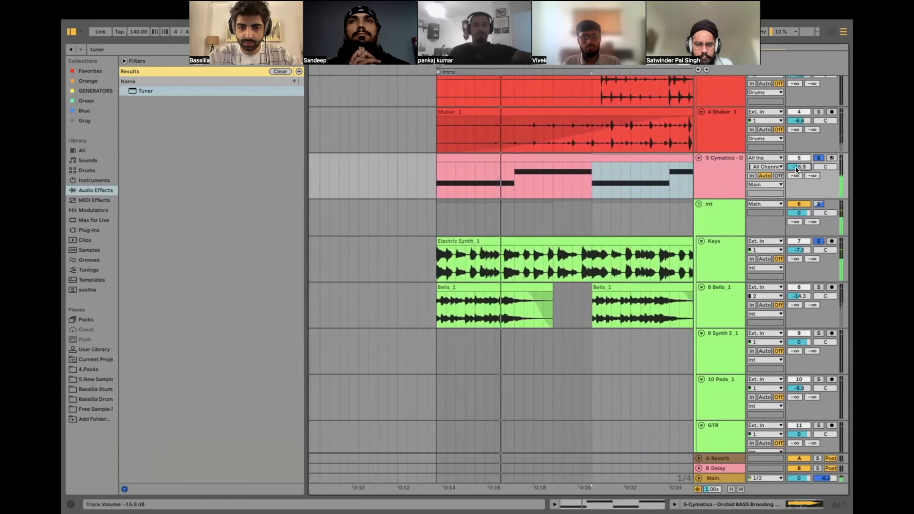
# Step: Delete the low-pass EQ Eight from the Keys track's device chain
pyautogui.scroll(-5, 559, 185)
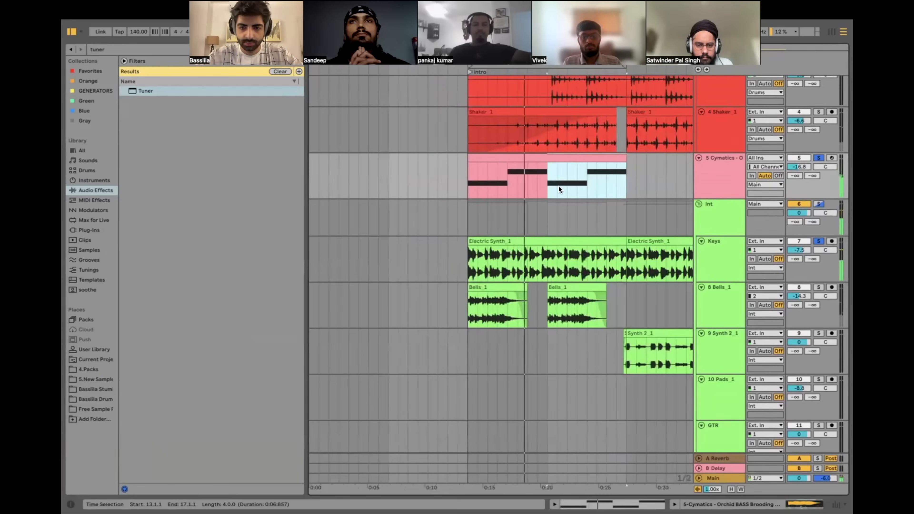
pyautogui.click(552, 191)
pyautogui.click(550, 255)
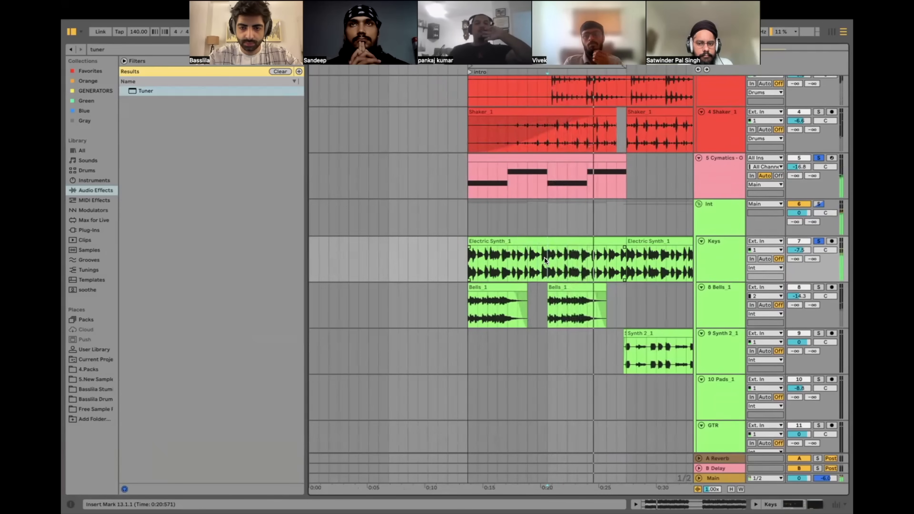
pyautogui.press('-')
pyautogui.click(711, 252)
pyautogui.doubleClick(712, 252)
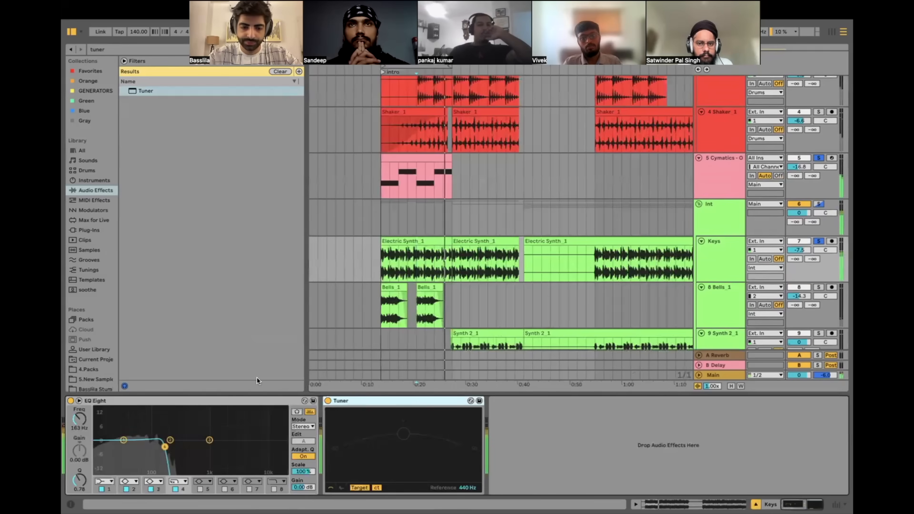
pyautogui.click(125, 401)
pyautogui.press('Delete')
# Step: Try moving the bass clip two bars later to start at bar 11, and undo the move
pyautogui.click(374, 190)
pyautogui.press('+')
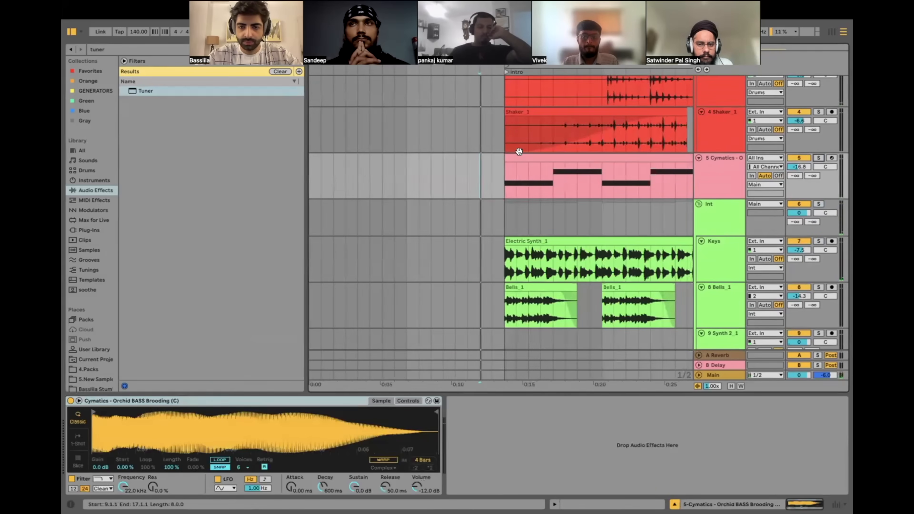
pyautogui.moveTo(519, 157); pyautogui.dragTo(567, 162)
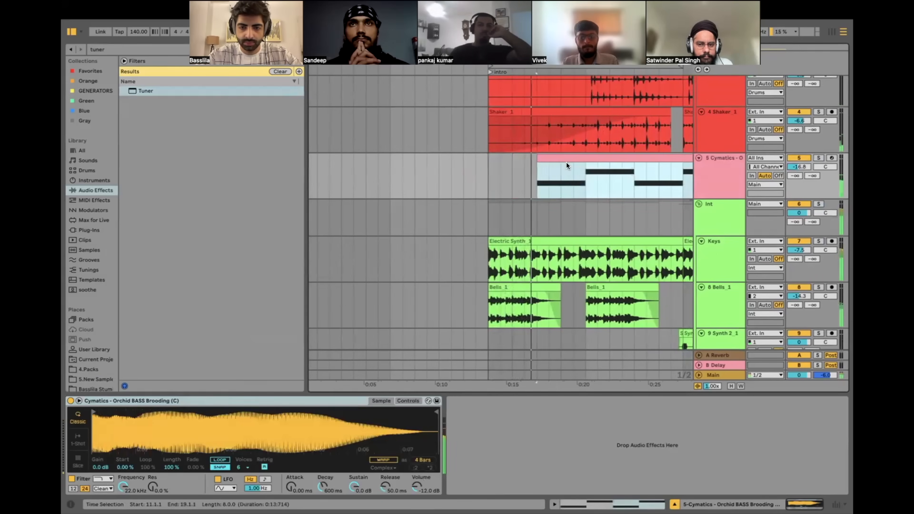
pyautogui.press('super+z')
pyautogui.press('super+z')
pyautogui.scroll(-3, 558, 177)
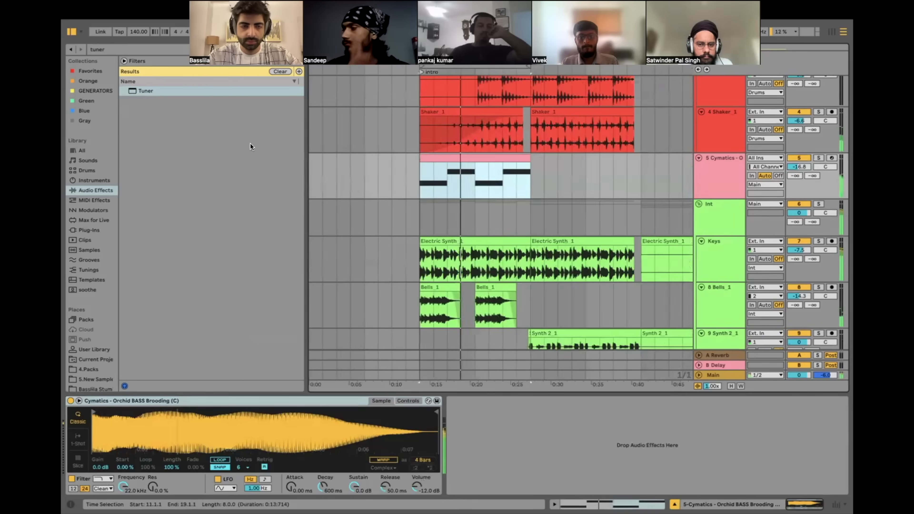
# Step: Add an EQ Eight to the Orchid bass track and make band 4 a high cut at 272 Hz
pyautogui.press('super+f')
pyautogui.write('eq')
pyautogui.click(148, 102)
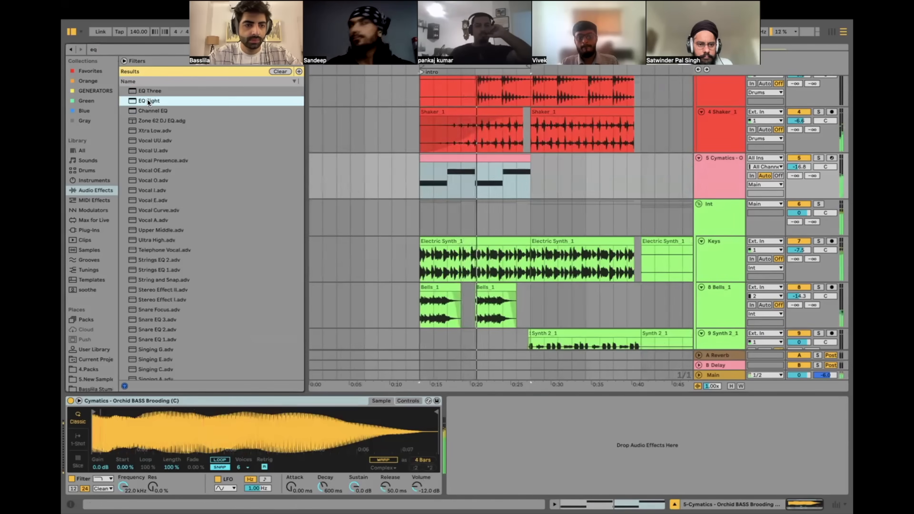
pyautogui.doubleClick(148, 102)
pyautogui.click(559, 481)
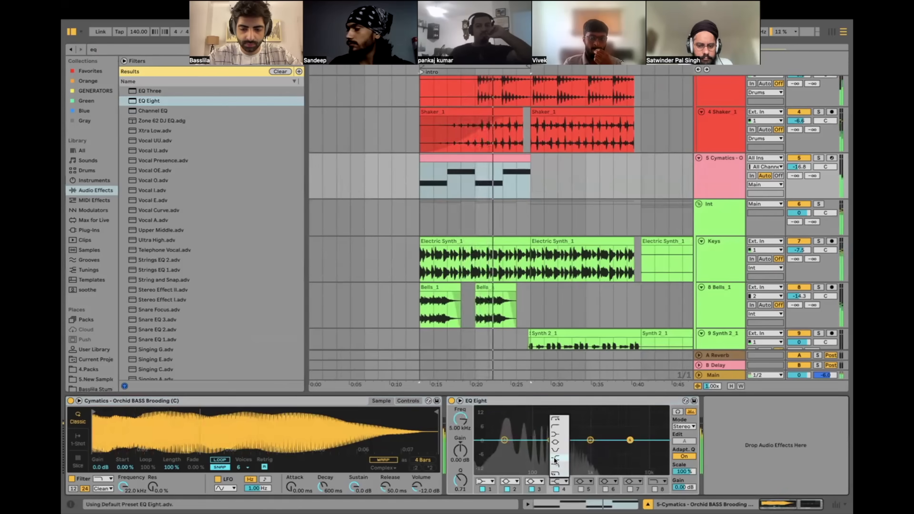
pyautogui.click(555, 460)
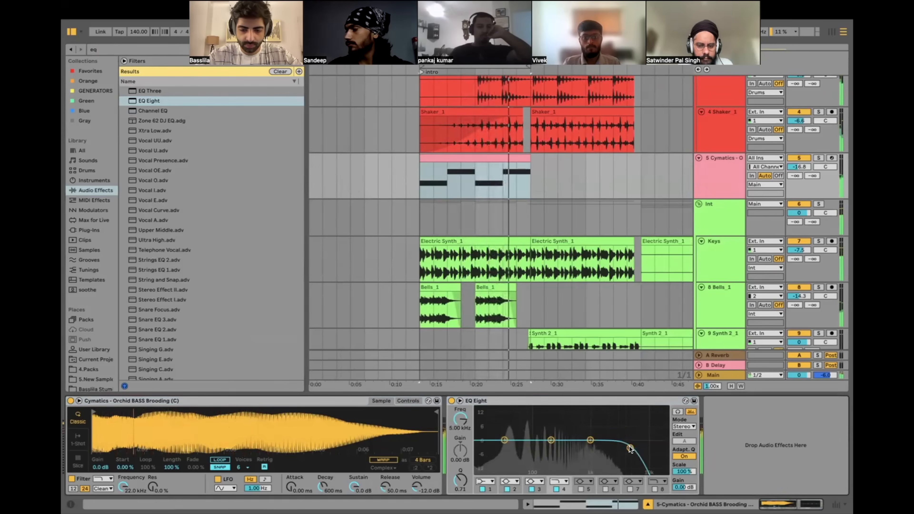
pyautogui.moveTo(629, 447); pyautogui.dragTo(558, 443)
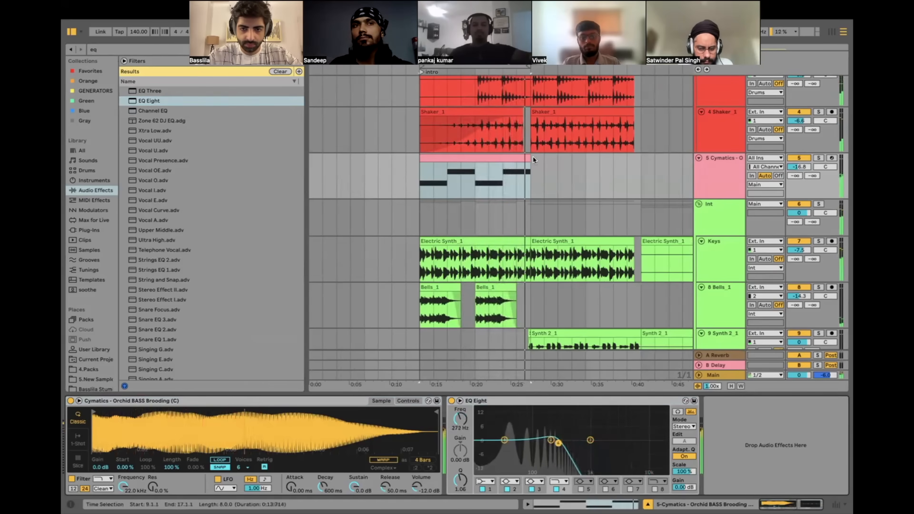
# Step: Duplicate the eight-bar bass clip to bar 17 and restart playback from bar 9
pyautogui.click(508, 154)
pyautogui.press('super+d')
pyautogui.moveTo(525, 181); pyautogui.dragTo(420, 183)
pyautogui.click(417, 182)
pyautogui.press('space')
pyautogui.press('space')
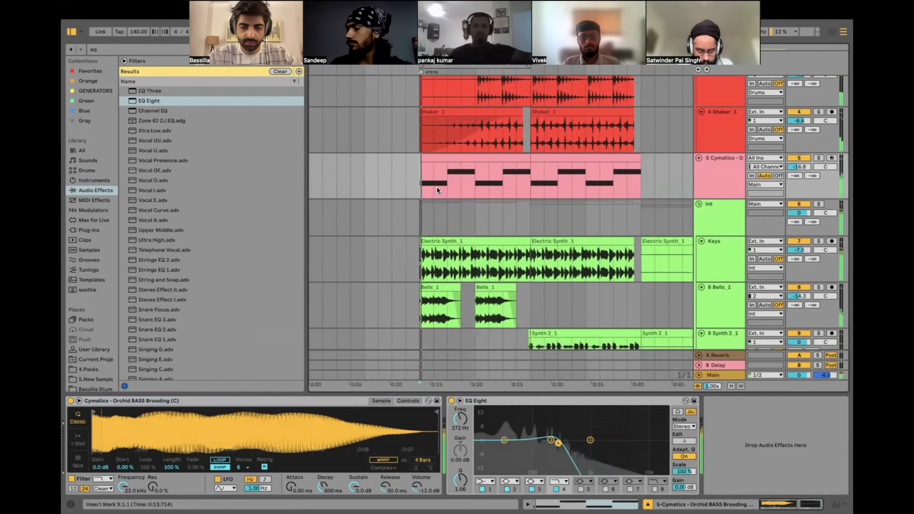
# Step: Make EQ Eight band 1 a low cut at 130 Hz and show its frequency automation on the bass track
pyautogui.click(488, 481)
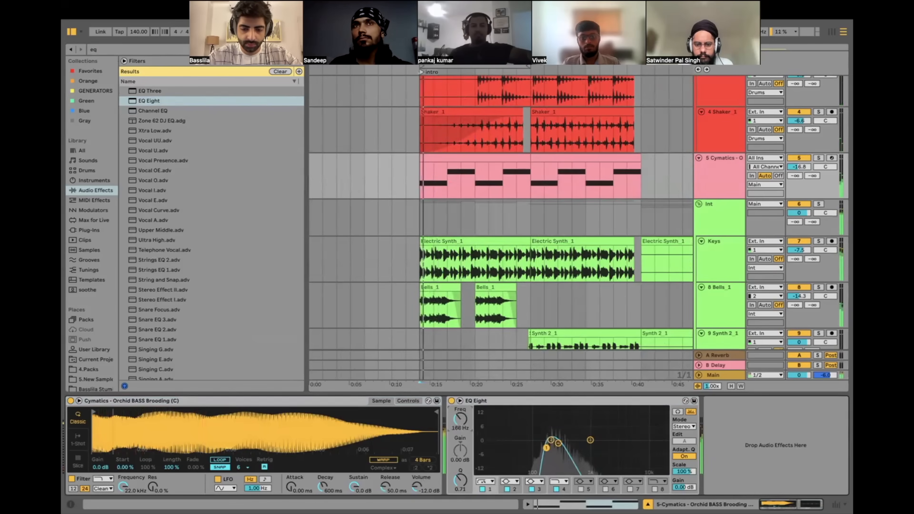
pyautogui.rightClick(459, 420)
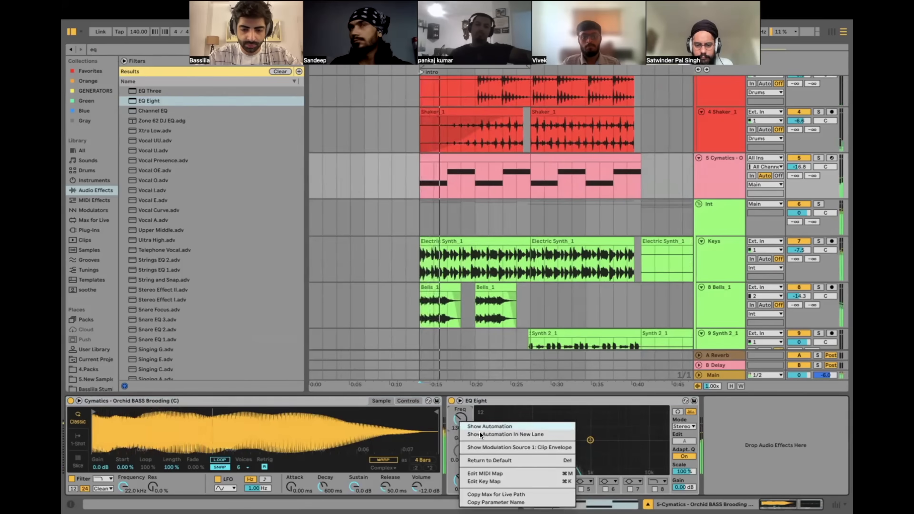
pyautogui.click(480, 426)
pyautogui.press('+')
pyautogui.press('+')
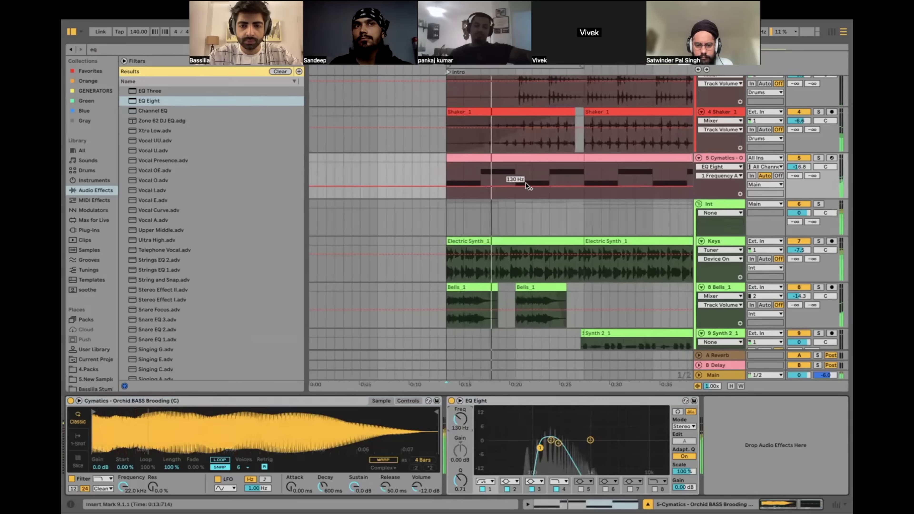
# Step: Automate the bass's band 1 frequency to fall from 130 Hz at bar 13 to 10.0 Hz at bar 17
pyautogui.moveTo(548, 183); pyautogui.dragTo(521, 189)
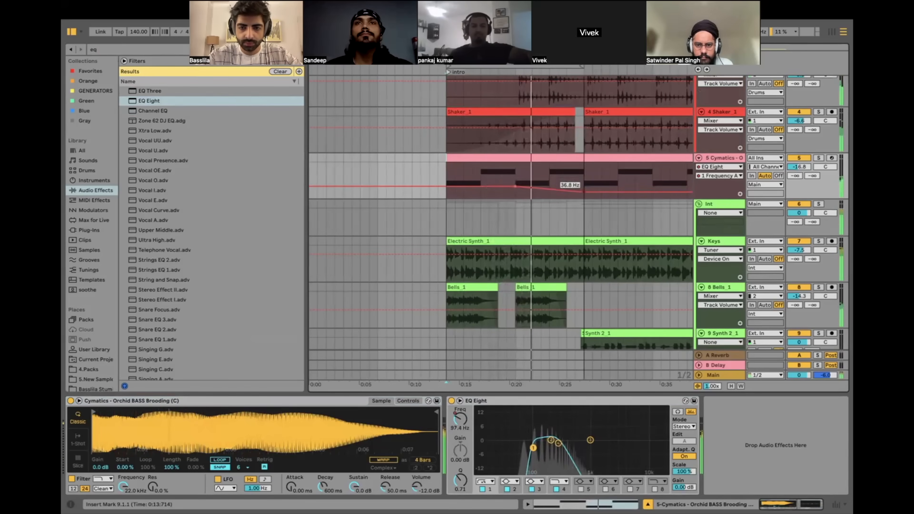
pyautogui.press('+')
pyautogui.moveTo(583, 190)
pyautogui.mouseDown()
pyautogui.moveTo(566, 190)
pyautogui.moveTo(583, 198)
pyautogui.mouseUp()
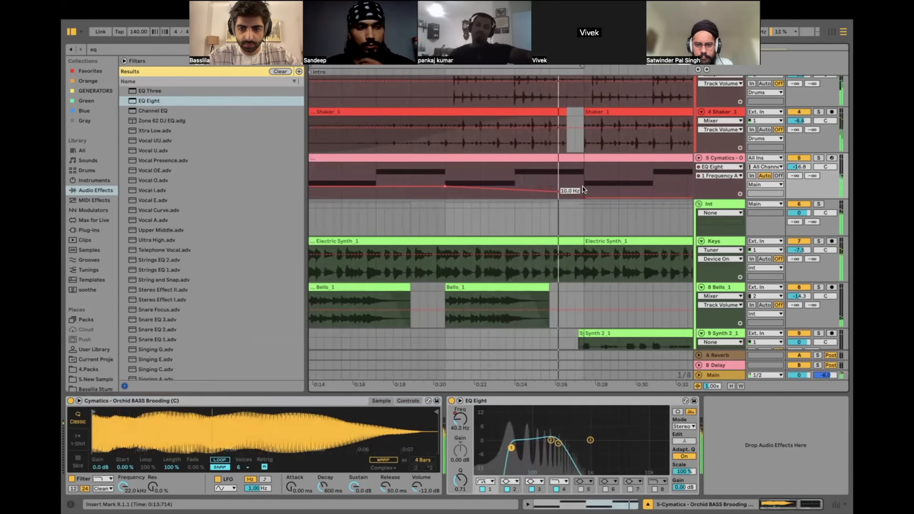
pyautogui.scroll(3, 583, 163)
pyautogui.scroll(-3, 584, 164)
# Step: Shorten the end of the first bass clip by half a bar and hide the automation lanes
pyautogui.moveTo(582, 157); pyautogui.dragTo(563, 158)
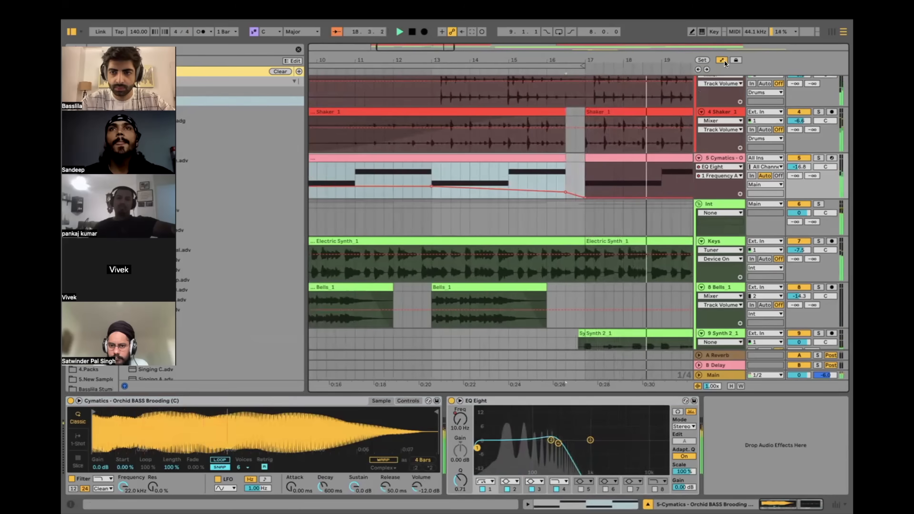
pyautogui.press('a')
pyautogui.press('-')
pyautogui.press('-')
# Step: Solo the Synth 2_1 track from bar 17, set its volume to -1.5 dB and stop playback
pyautogui.scroll(-4, 569, 196)
pyautogui.click(535, 274)
pyautogui.click(820, 254)
pyautogui.moveTo(799, 264); pyautogui.dragTo(799, 268)
pyautogui.press('space')
# Step: Find ValhallaVintageVerb among the plug-ins and add it to the Synth 2_1 track, with the insert mark at bar 17
pyautogui.click(123, 47)
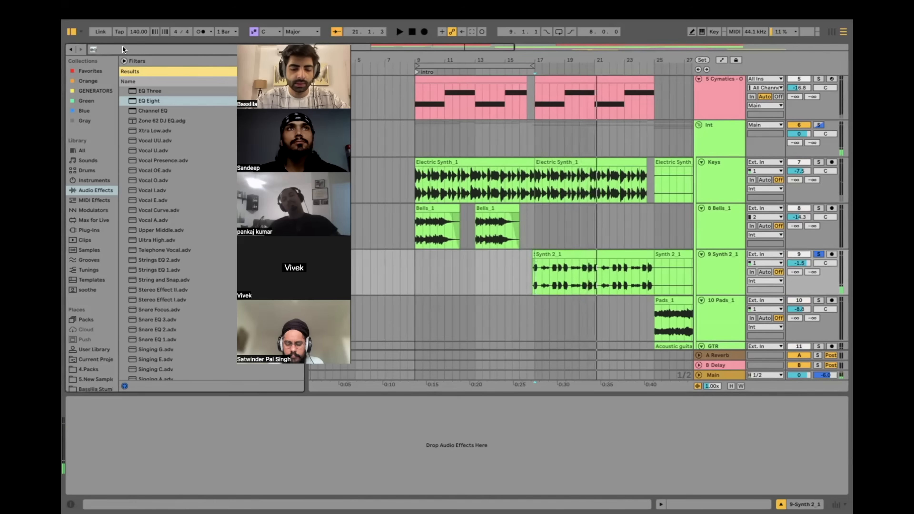
pyautogui.write('val')
pyautogui.click(89, 229)
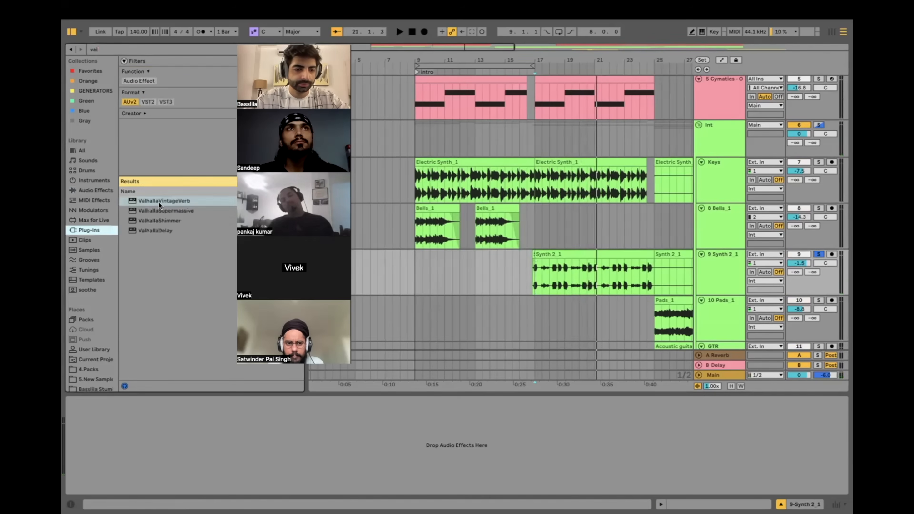
pyautogui.moveTo(159, 202); pyautogui.dragTo(501, 241)
pyautogui.moveTo(521, 274); pyautogui.dragTo(520, 275)
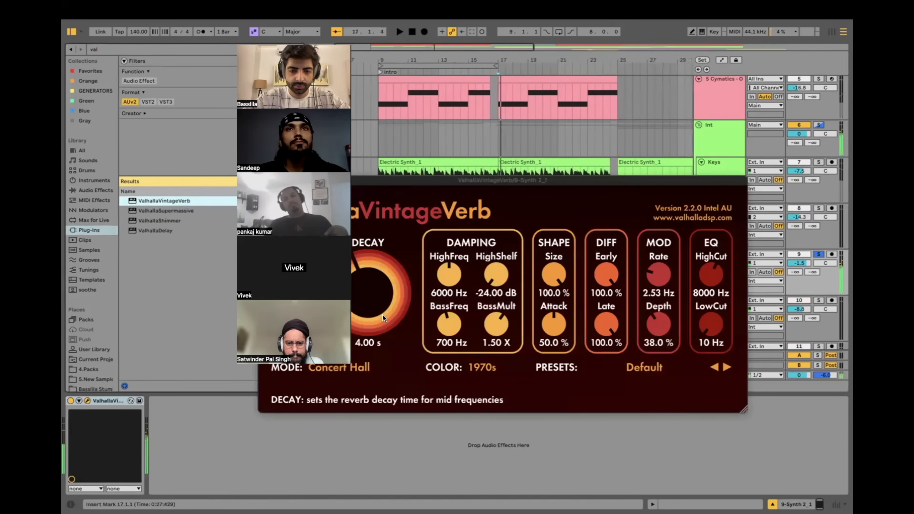
# Step: Set the reverb's decay to 2.21 s and compare the 1980s and NOW colors, settling on NOW
pyautogui.moveTo(352, 291); pyautogui.dragTo(352, 300)
pyautogui.click(478, 364)
pyautogui.click(489, 391)
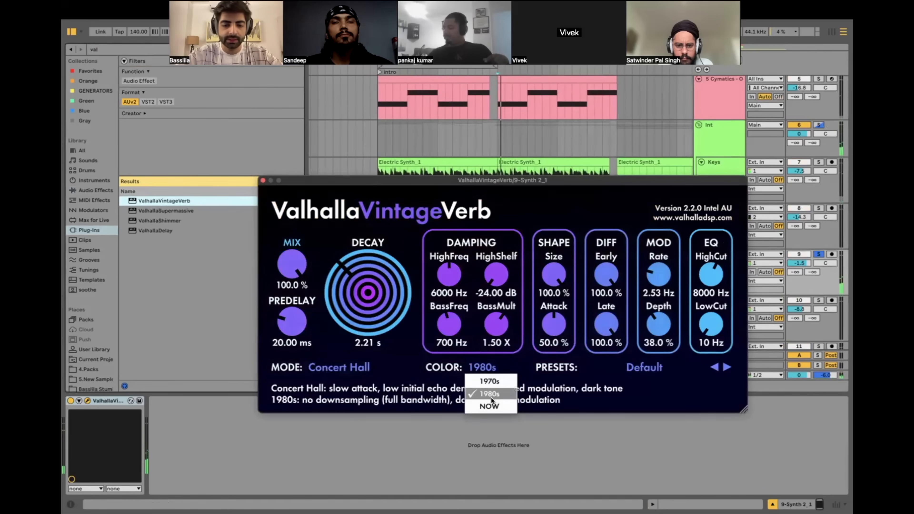
pyautogui.click(492, 403)
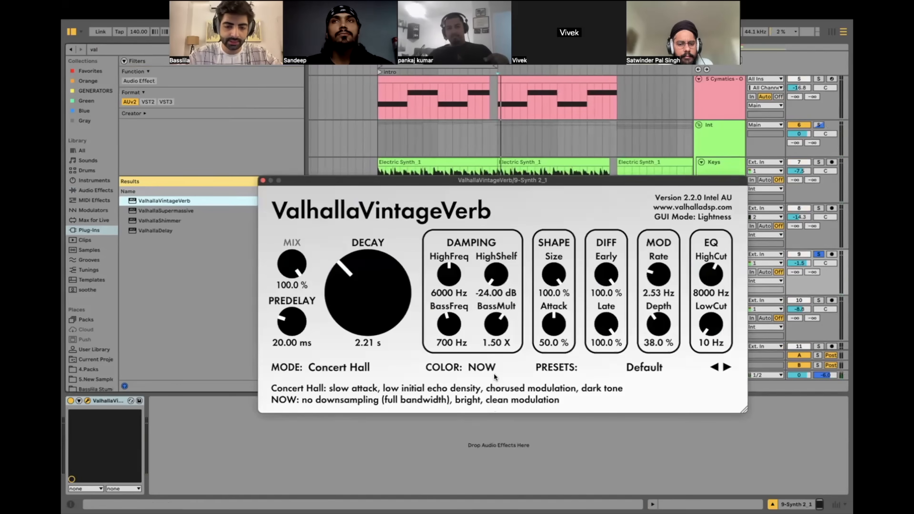
pyautogui.click(482, 369)
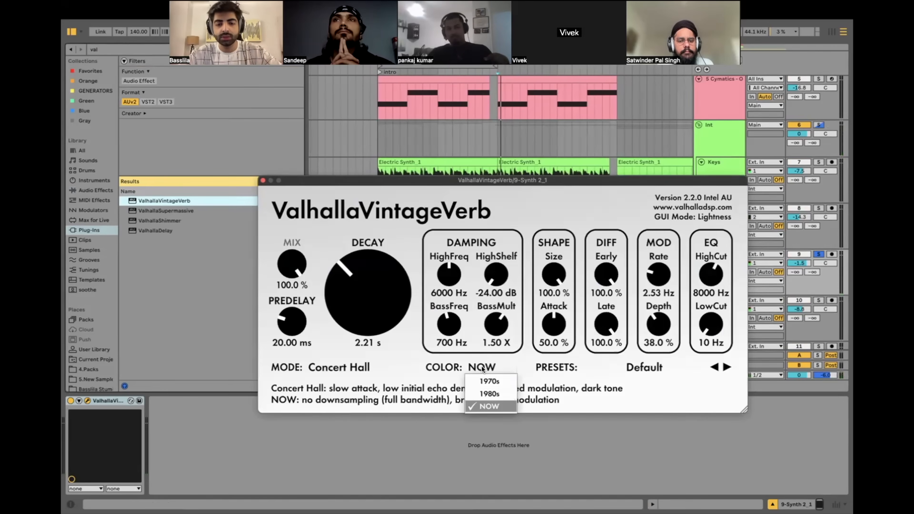
pyautogui.click(487, 395)
pyautogui.click(491, 362)
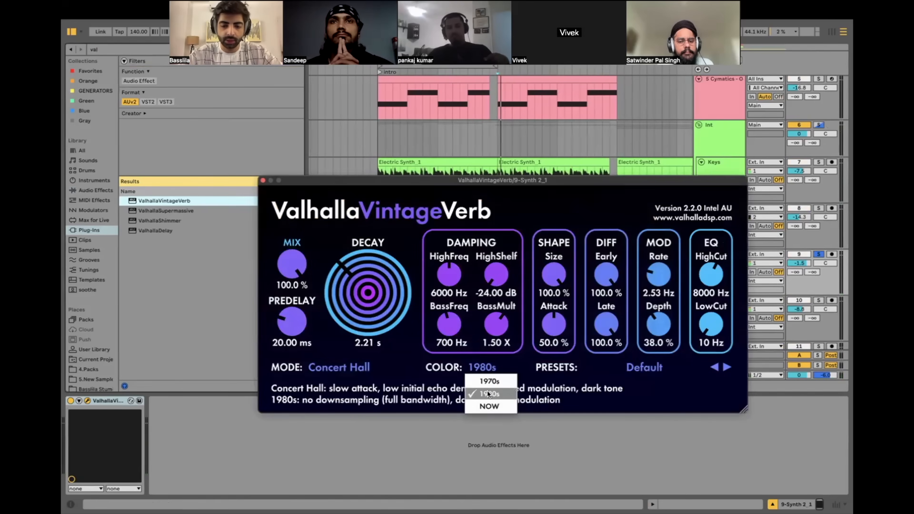
pyautogui.click(489, 406)
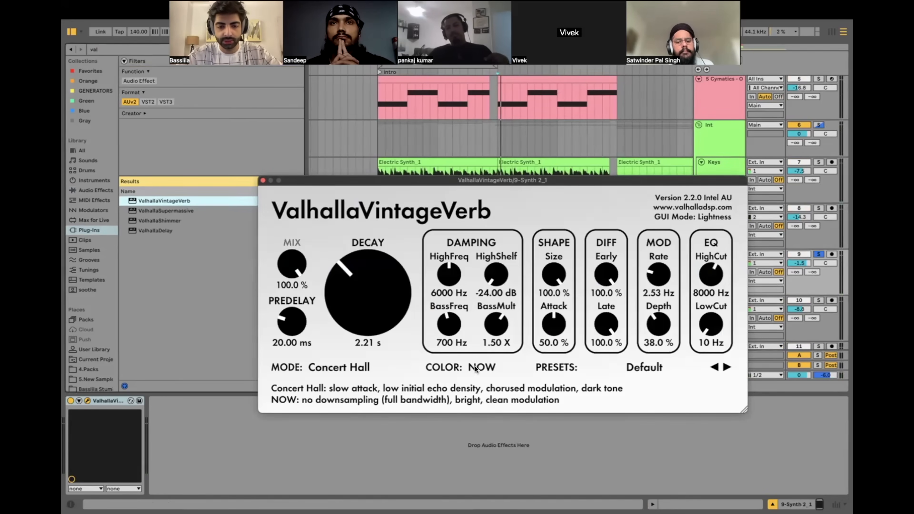
# Step: Lower the reverb's mix to 28.7 % and decay to 0.76 s, close the plug-in window and replay the synth
pyautogui.moveTo(292, 269); pyautogui.dragTo(296, 353)
pyautogui.moveTo(374, 283); pyautogui.dragTo(374, 299)
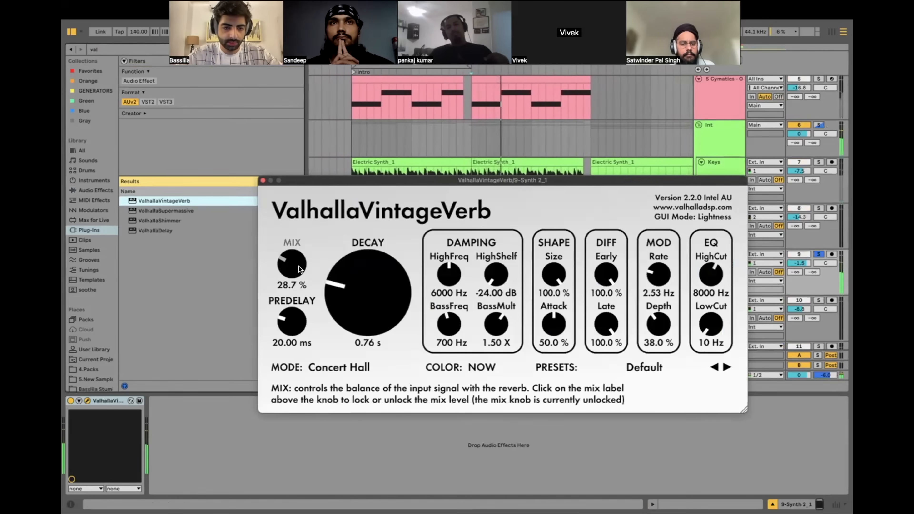
pyautogui.click(263, 180)
pyautogui.click(444, 281)
pyautogui.press('space')
pyautogui.press('space')
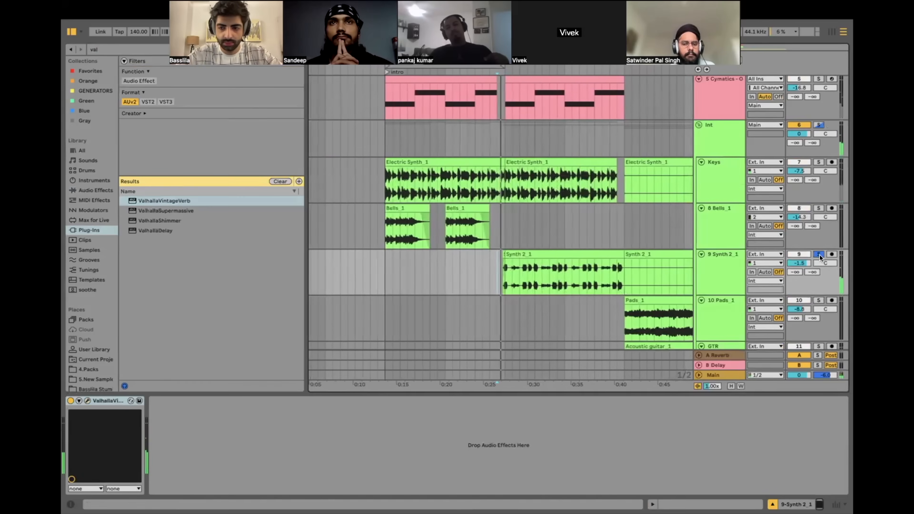
# Step: Unsolo Synth 2_1 and reduce its VintageVerb to a 20.3 % mix and 0.41 s decay
pyautogui.click(819, 254)
pyautogui.press('+')
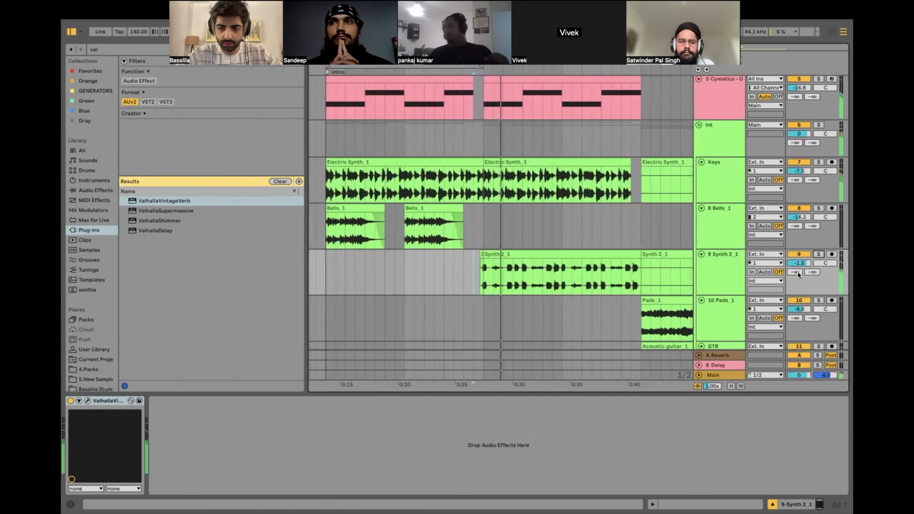
pyautogui.click(88, 401)
pyautogui.moveTo(299, 269)
pyautogui.mouseDown()
pyautogui.moveTo(356, 301)
pyautogui.moveTo(297, 268)
pyautogui.mouseUp()
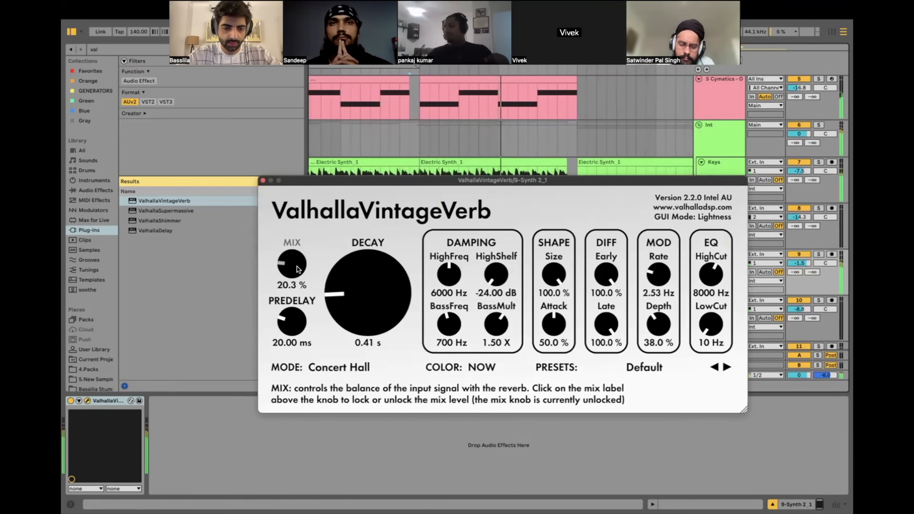
pyautogui.click(262, 180)
# Step: Listen to the end of the first Synth 2_1 clip in the full mix and put the insert mark at bar 24
pyautogui.click(499, 280)
pyautogui.scroll(-5, 499, 281)
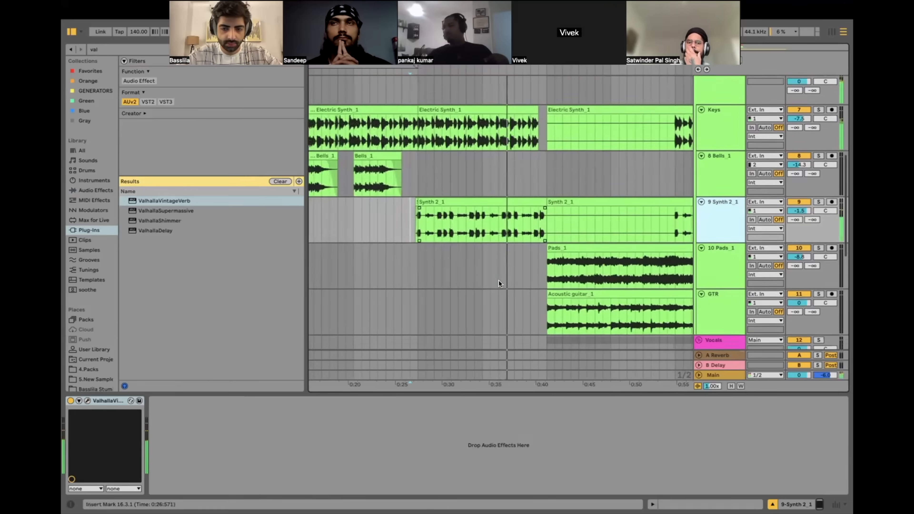
pyautogui.scroll(3, 538, 256)
pyautogui.click(536, 238)
pyautogui.scroll(3, 523, 215)
pyautogui.click(518, 203)
pyautogui.scroll(-3, 517, 203)
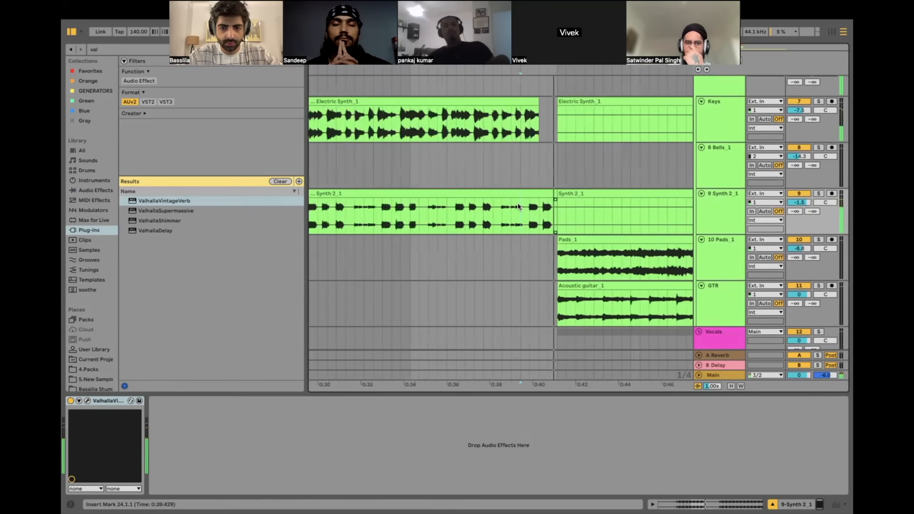
# Step: Search the audio effects for echo and add the Echo device to Synth 2_1 after the reverb
pyautogui.click(131, 51)
pyautogui.press('BackSpace')
pyautogui.press('BackSpace')
pyautogui.press('BackSpace')
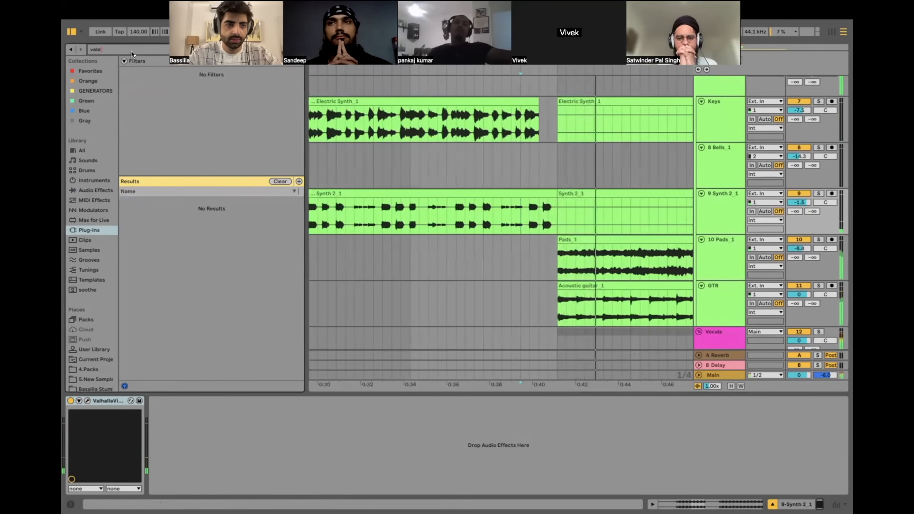
pyautogui.write('echo')
pyautogui.click(94, 190)
pyautogui.moveTo(151, 91); pyautogui.dragTo(197, 114)
# Step: Solo Synth 2_1, set Echo's Dry/Wet to 21 % and replay the end of the clip
pyautogui.moveTo(495, 217); pyautogui.dragTo(495, 216)
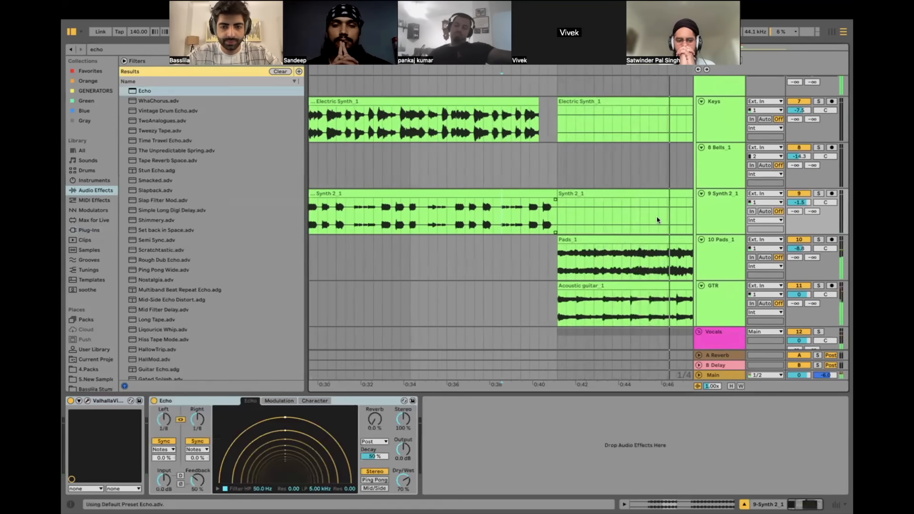
pyautogui.click(818, 193)
pyautogui.moveTo(402, 480); pyautogui.dragTo(403, 501)
pyautogui.press('space')
pyautogui.press('space')
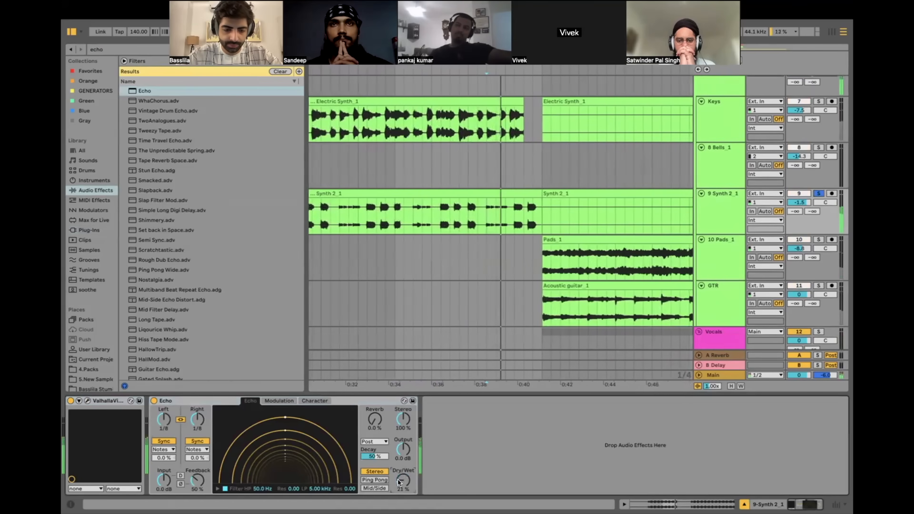
# Step: Raise Echo's feedback to 95 % on the Synth 2 track and replay the passage
pyautogui.moveTo(197, 480); pyautogui.dragTo(197, 463)
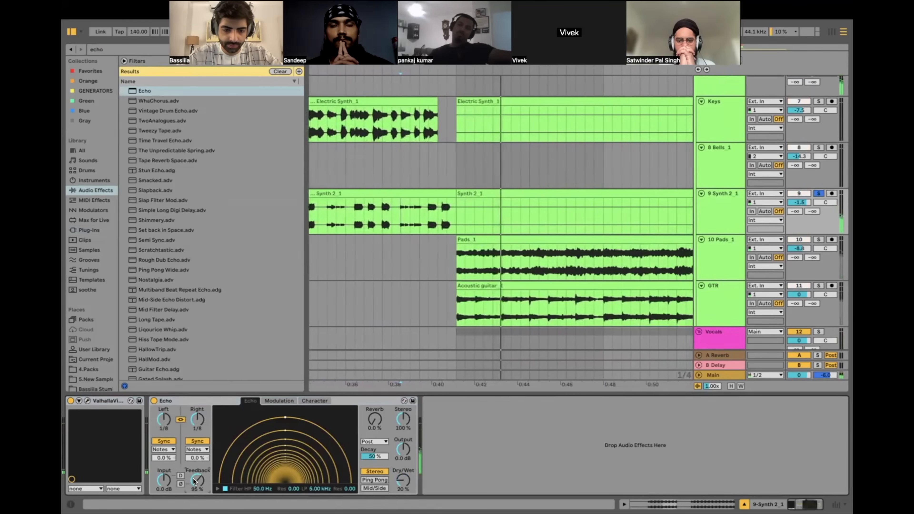
pyautogui.press('space')
pyautogui.press('space')
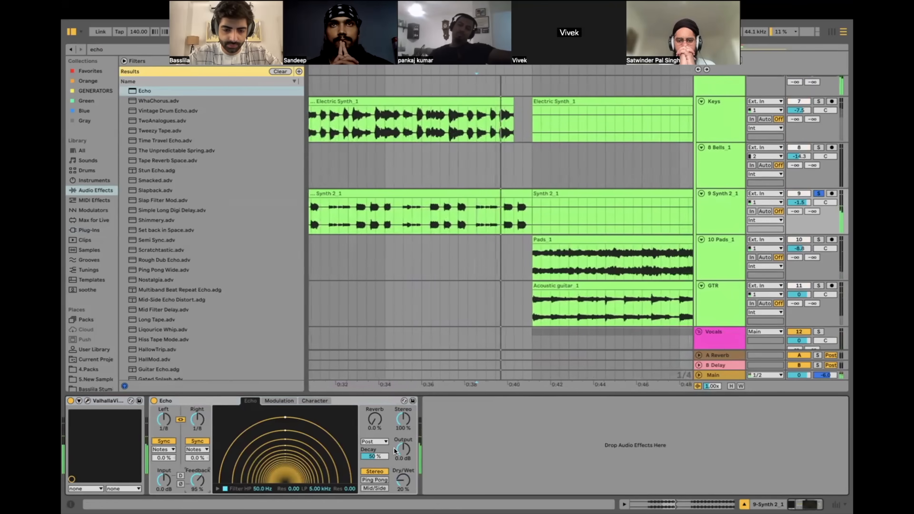
# Step: Raise Echo's output to 8.7 dB and turn off solo on the Synth 2 track
pyautogui.moveTo(403, 450); pyautogui.dragTo(403, 434)
pyautogui.click(414, 224)
pyautogui.click(819, 193)
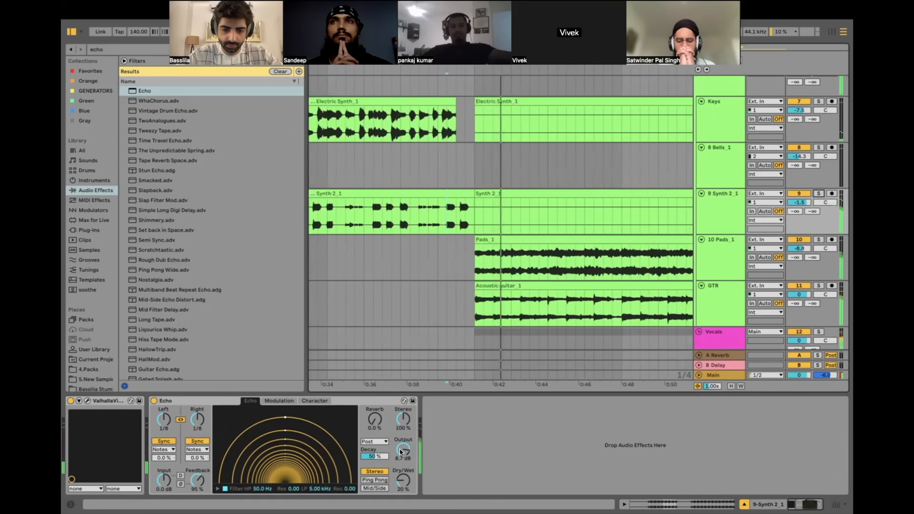
# Step: Set Echo's linked left and right delay times to 1/4 and check its Character settings
pyautogui.click(197, 420)
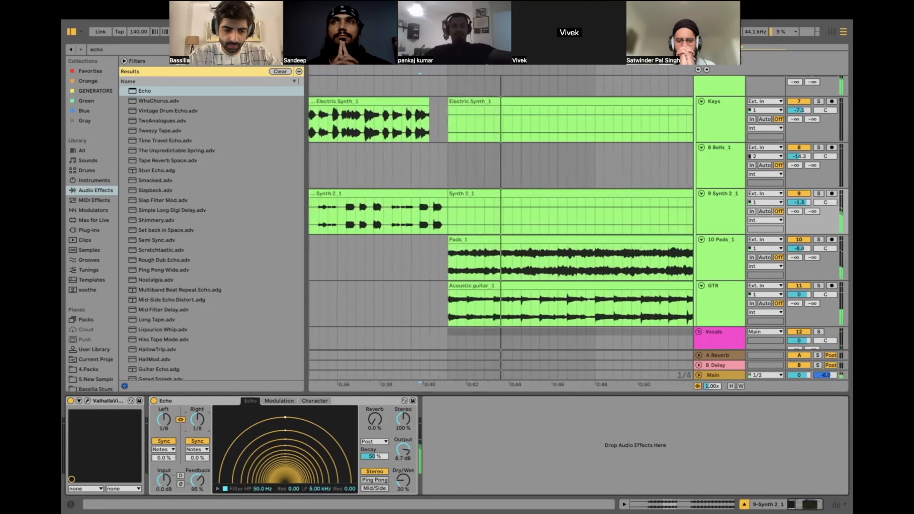
pyautogui.moveTo(197, 420); pyautogui.dragTo(197, 412)
pyautogui.click(314, 401)
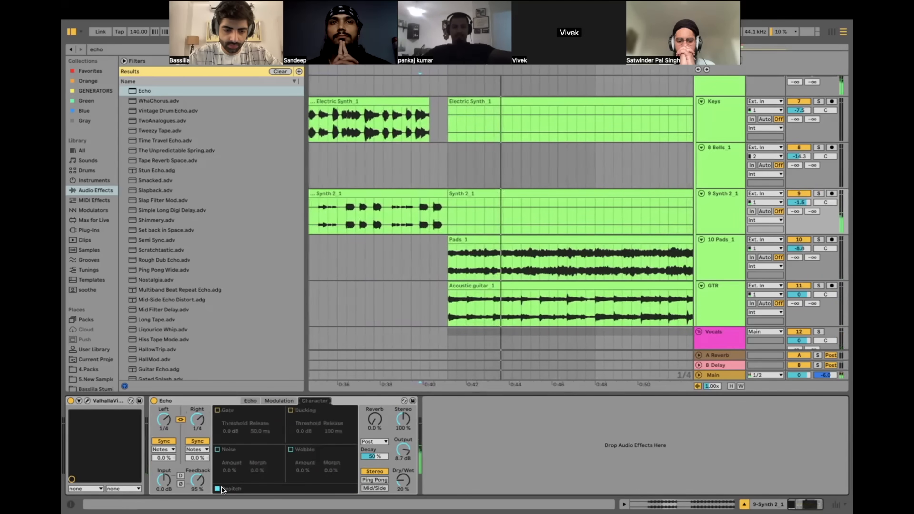
pyautogui.click(249, 401)
# Step: Lower Echo's feedback to 87 % and set its dry/wet to 23 % while playing from about 0:35
pyautogui.hscroll(-5, 404, 215)
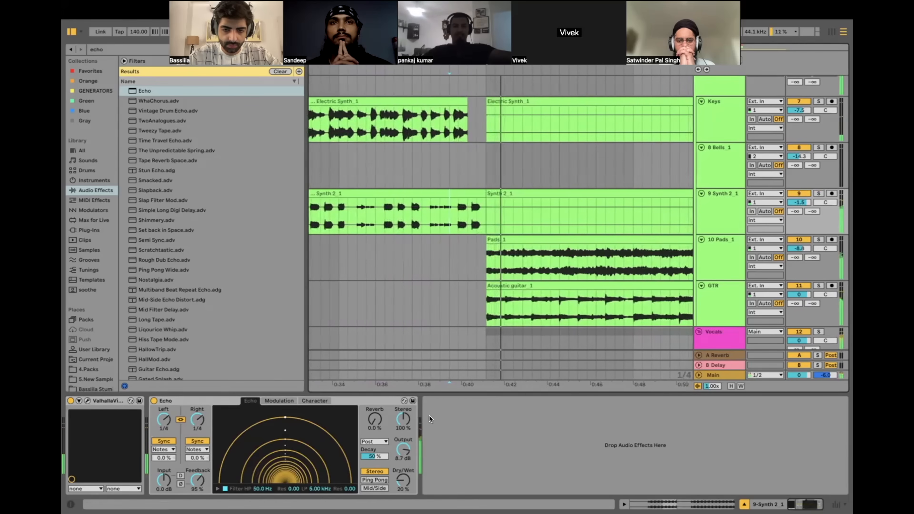
pyautogui.press('-')
pyautogui.press('-')
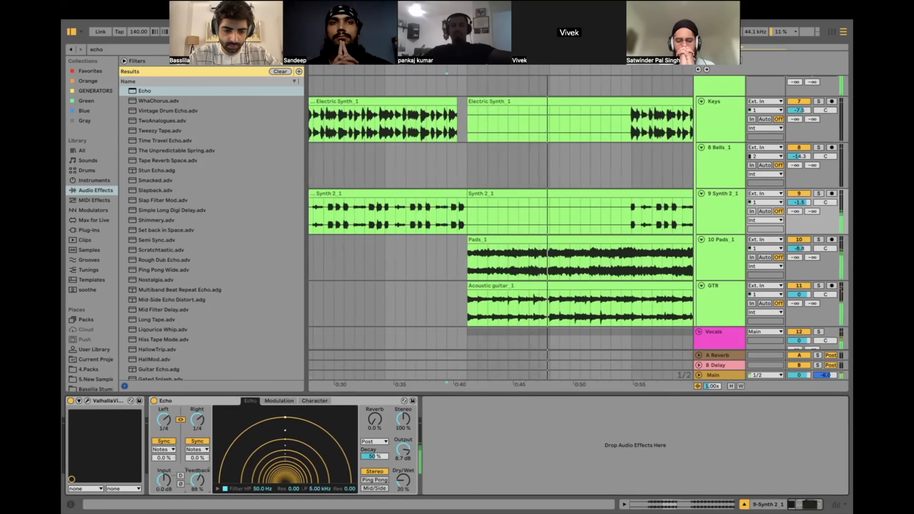
pyautogui.click(397, 207)
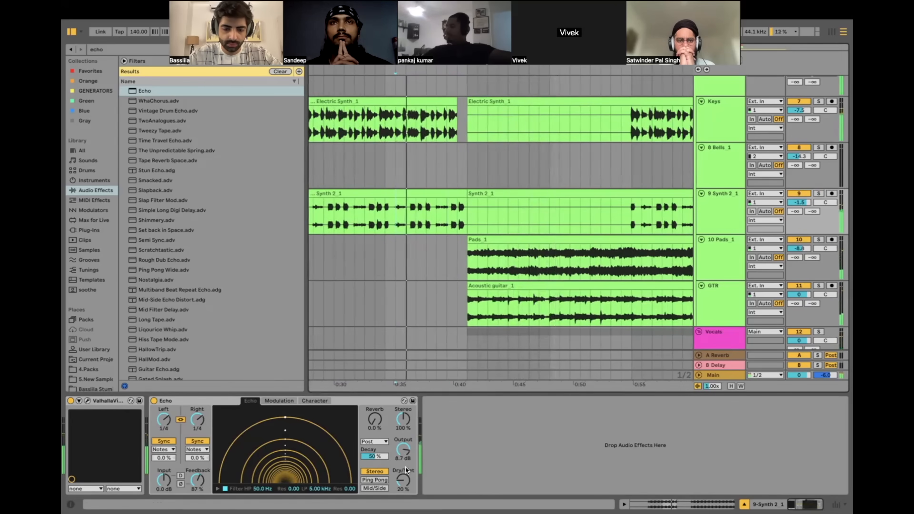
pyautogui.moveTo(404, 480)
pyautogui.mouseDown()
pyautogui.moveTo(405, 504)
pyautogui.moveTo(403, 477)
pyautogui.mouseUp()
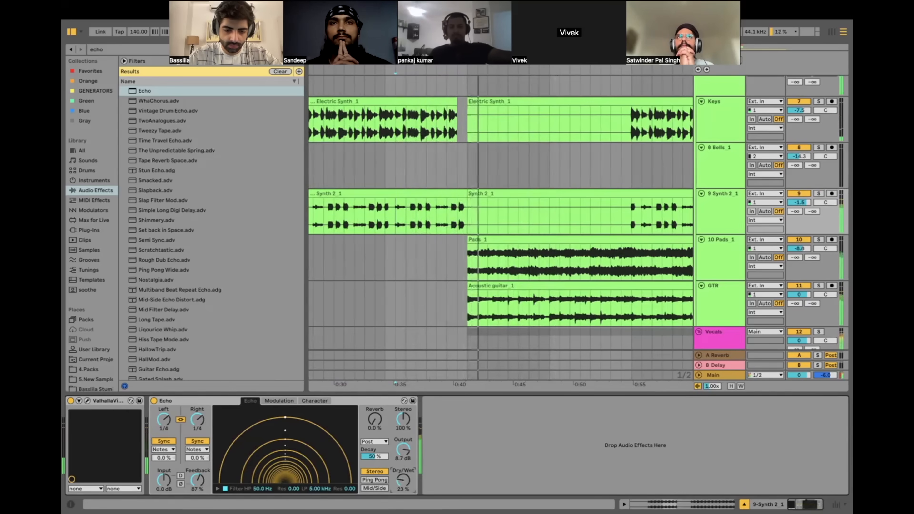
# Step: Select the last notes of the first Synth 2 clip and set Echo's dry/wet to 0 %
pyautogui.scroll(3, 458, 199)
pyautogui.moveTo(454, 204); pyautogui.dragTo(481, 213)
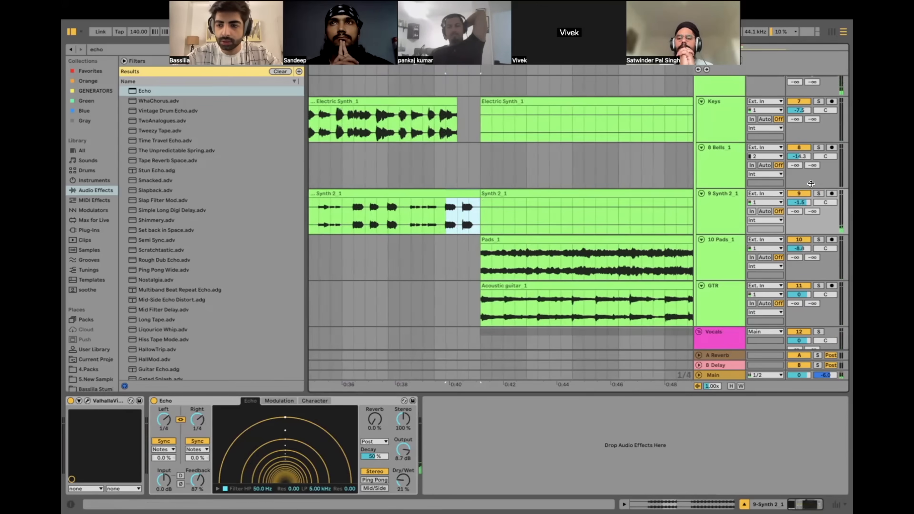
pyautogui.click(442, 223)
pyautogui.moveTo(403, 479); pyautogui.dragTo(403, 495)
# Step: Play the Synth 2 track soloed through its first clip and turn the solo off
pyautogui.scroll(-5, 436, 186)
pyautogui.click(405, 214)
pyautogui.press('space')
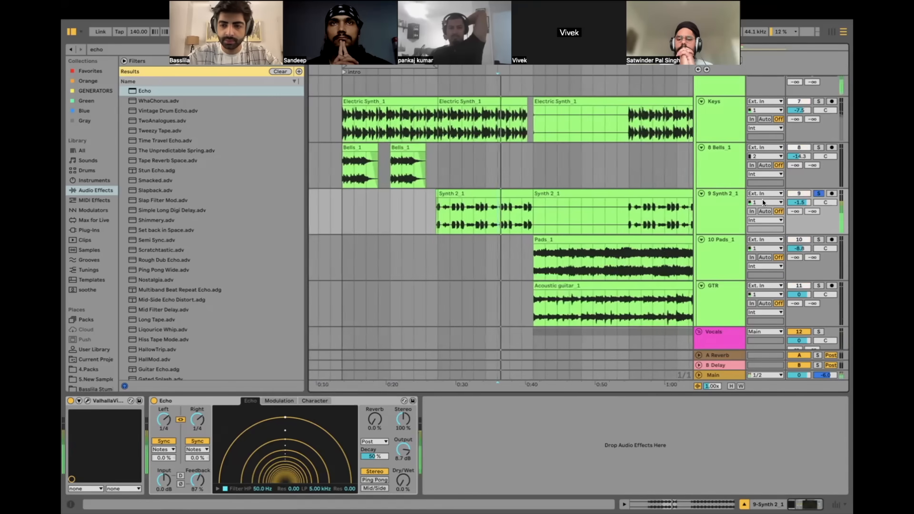
pyautogui.click(817, 193)
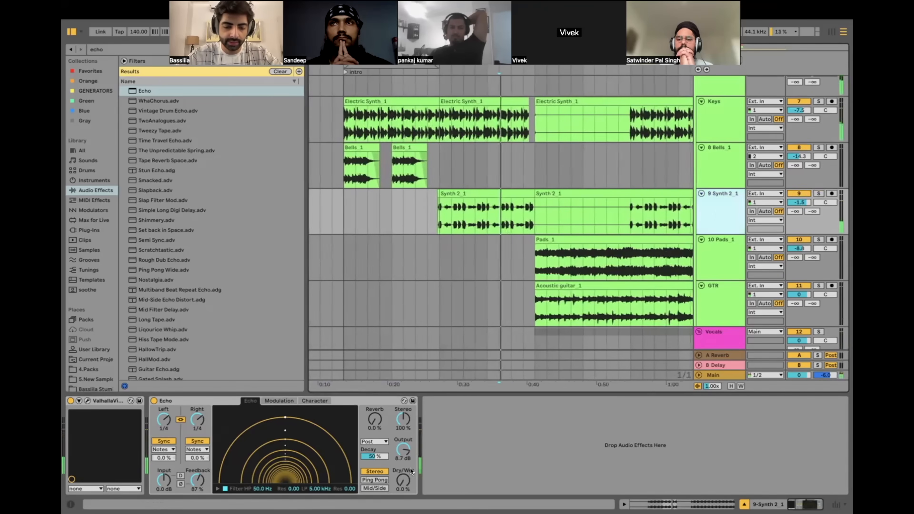
# Step: Show the automation lane for Echo's dry/wet on the Synth 2 track and examine the transition between its clips
pyautogui.rightClick(403, 476)
pyautogui.click(431, 399)
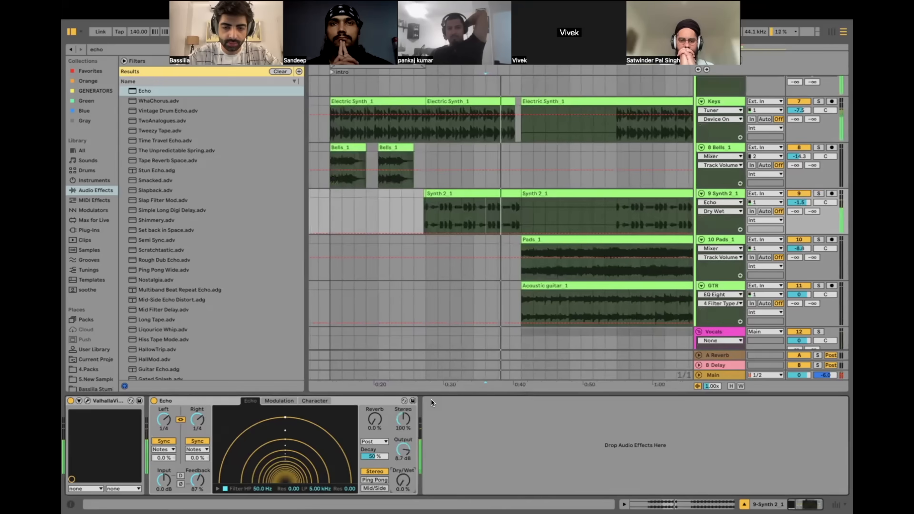
pyautogui.scroll(3, 483, 280)
pyautogui.scroll(3, 502, 223)
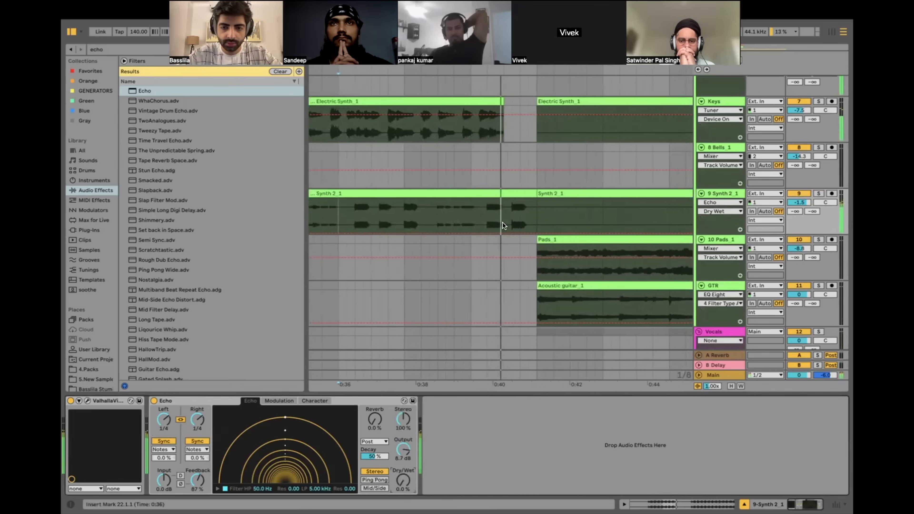
pyautogui.scroll(-3, 502, 223)
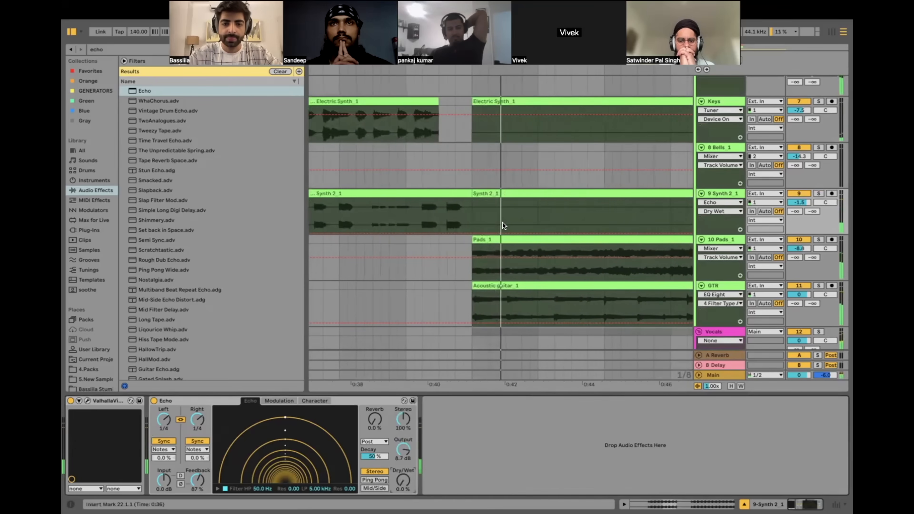
pyautogui.scroll(-5, 466, 216)
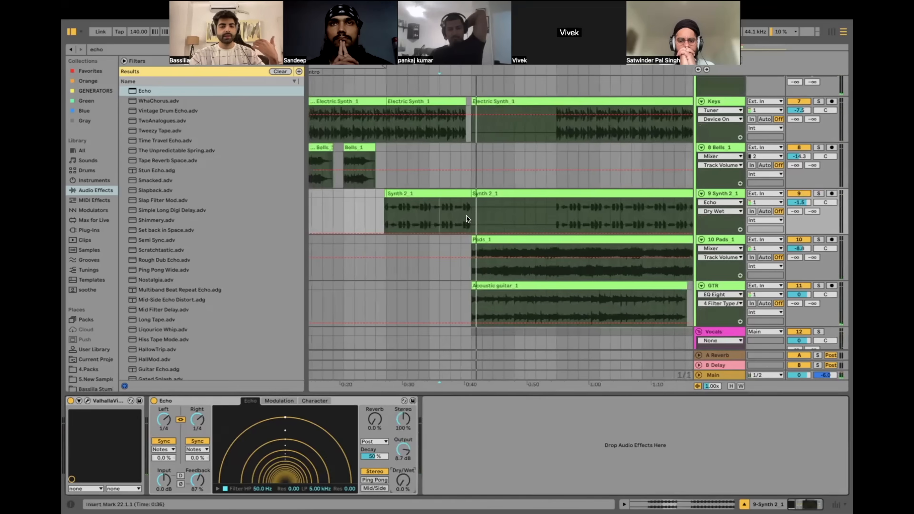
# Step: Stop playback and highlight the Synth 2 passage around bar 24 leading into the second clip
pyautogui.click(349, 214)
pyautogui.press('space')
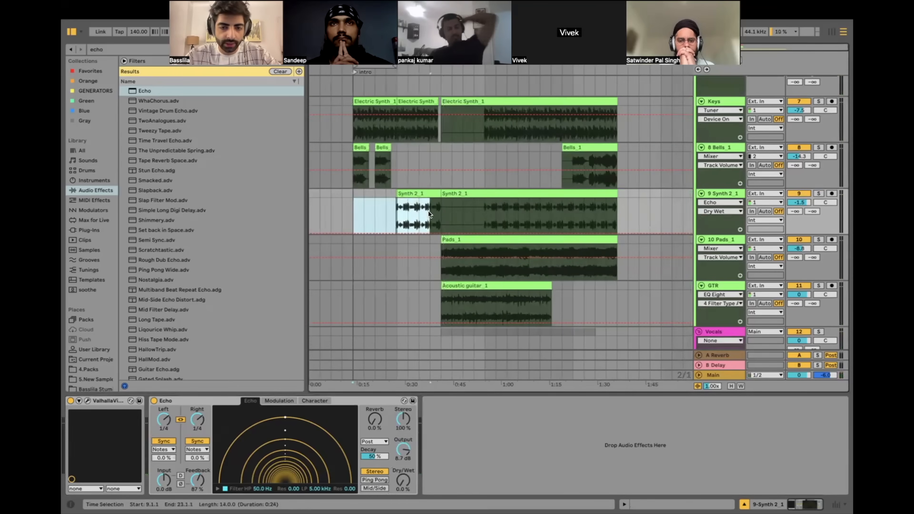
pyautogui.scroll(5, 435, 212)
pyautogui.moveTo(430, 211); pyautogui.dragTo(451, 213)
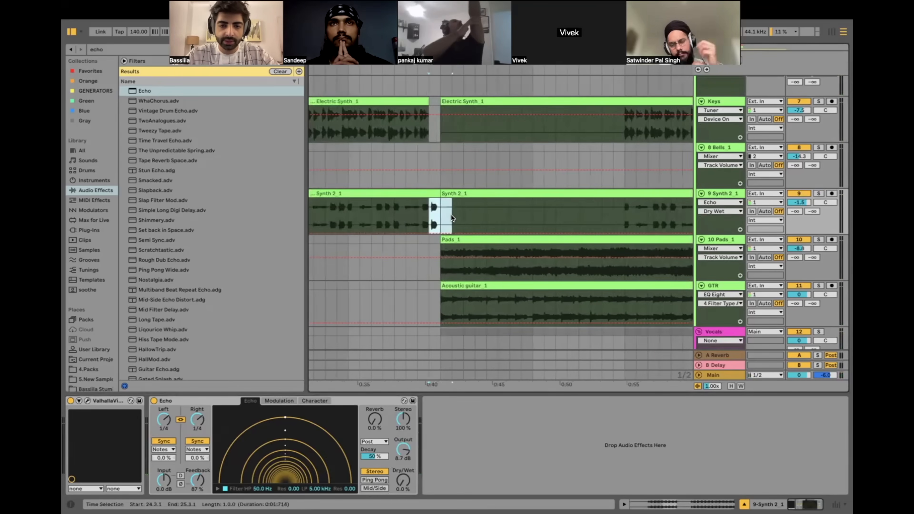
pyautogui.scroll(-5, 451, 215)
pyautogui.moveTo(543, 213); pyautogui.dragTo(347, 218)
# Step: Play the transition into the second Synth 2 clip from about bar 23
pyautogui.scroll(1, 347, 218)
pyautogui.click(447, 212)
pyautogui.scroll(5, 446, 212)
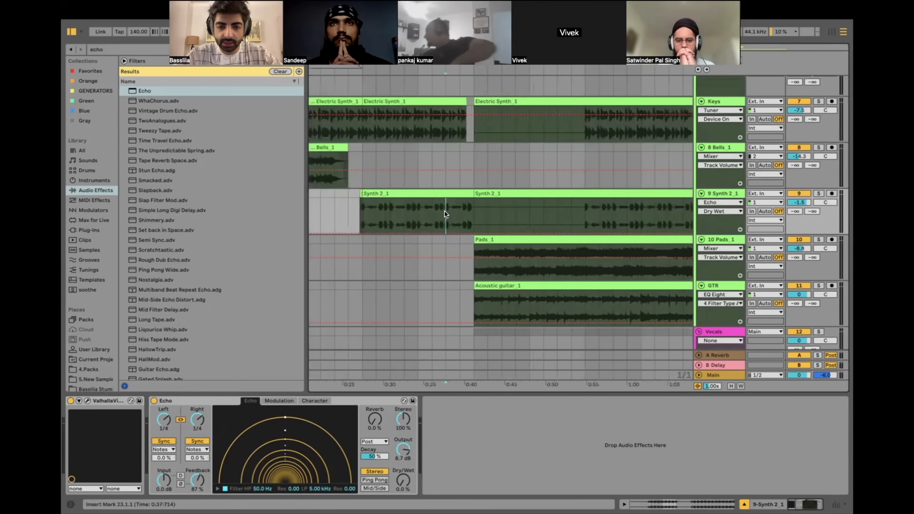
pyautogui.press('space')
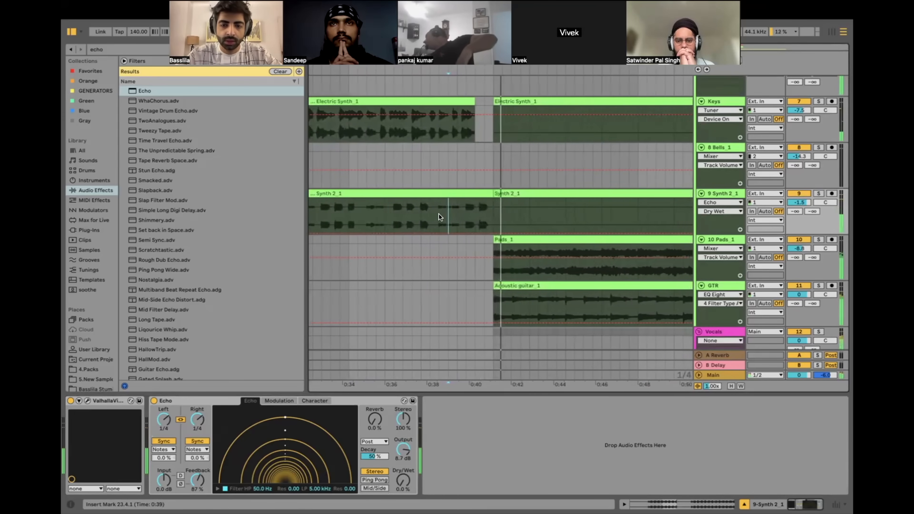
# Step: Try moving the Acoustic guitar clip earlier to start at bar 15, and undo the move
pyautogui.scroll(-5, 454, 219)
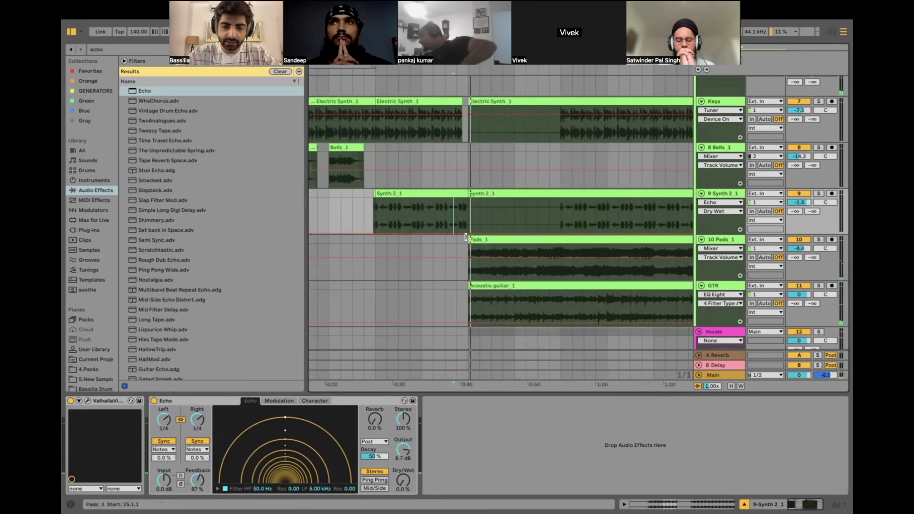
pyautogui.click(469, 287)
pyautogui.moveTo(469, 286); pyautogui.dragTo(353, 286)
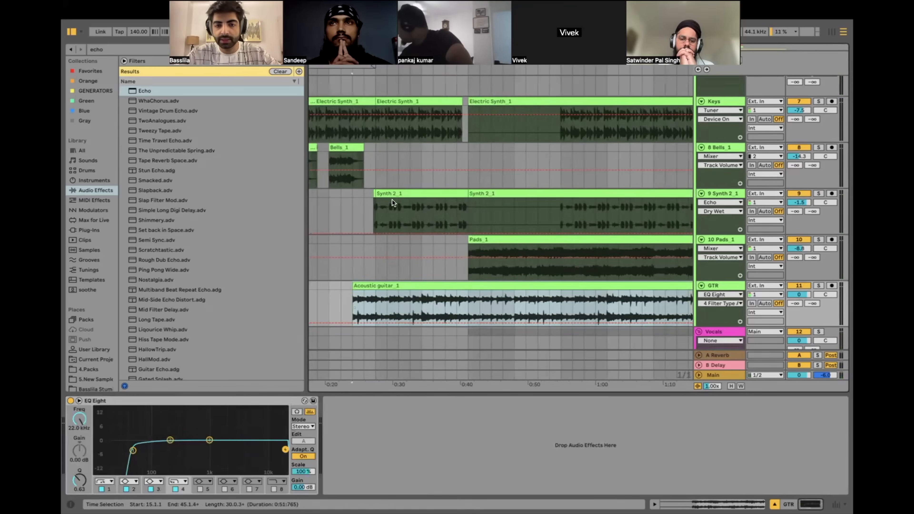
pyautogui.scroll(3, 434, 190)
pyautogui.scroll(-5, 423, 165)
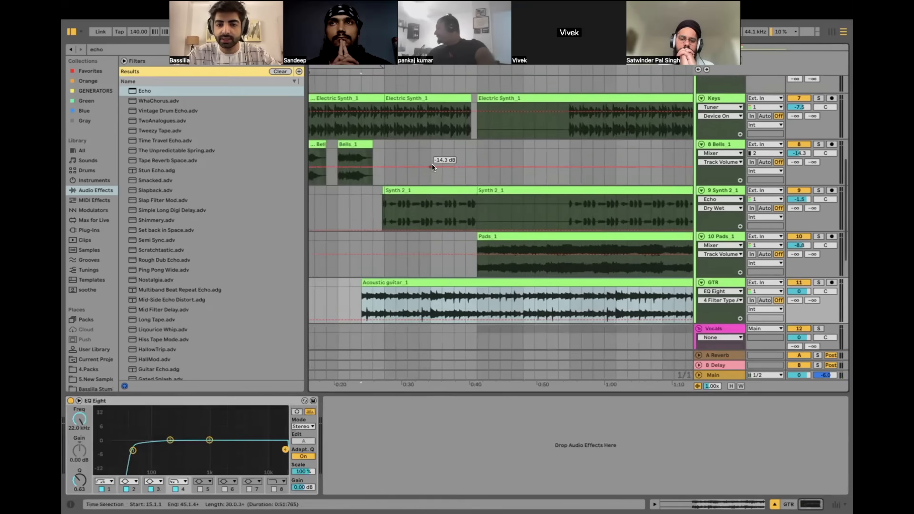
pyautogui.press('super+z')
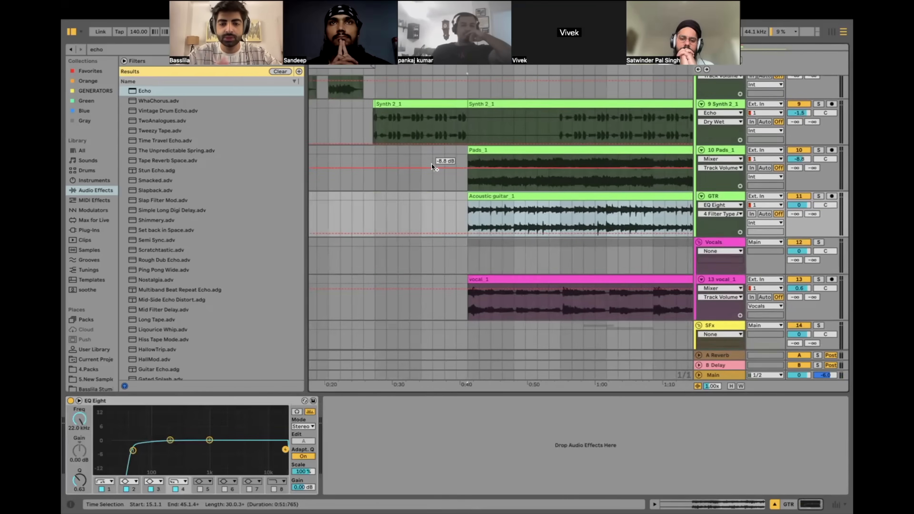
# Step: Automate Echo's dry/wet on Synth 2 to rise from 0 % to about 37 % shortly before the second clip
pyautogui.scroll(3, 432, 165)
pyautogui.scroll(1, 432, 164)
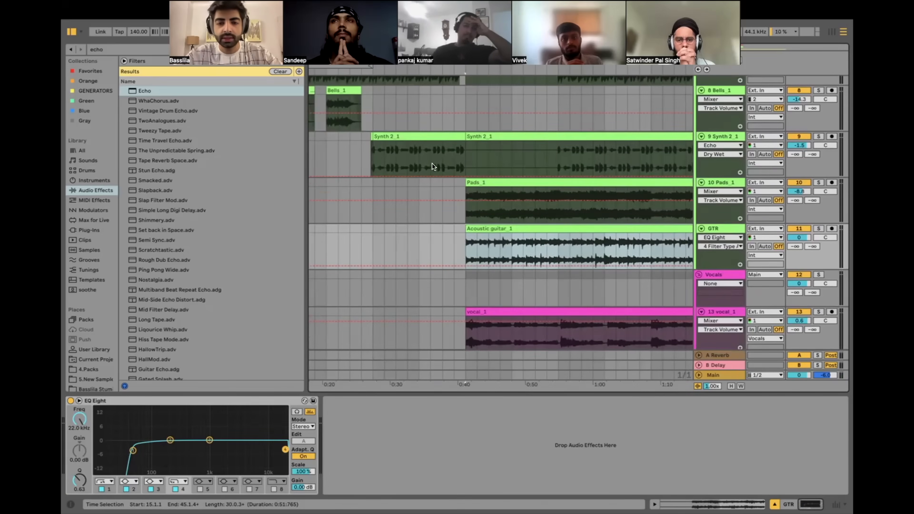
pyautogui.scroll(5, 463, 164)
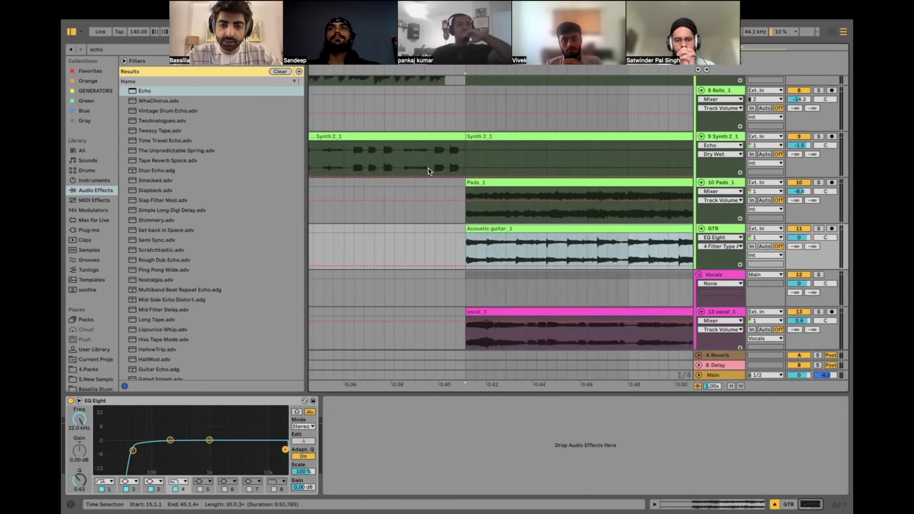
pyautogui.click(425, 175)
pyautogui.moveTo(434, 174); pyautogui.dragTo(435, 165)
# Step: Play Synth 2 soloed from about 0:38 and lower the raised part of the dry/wet automation to 28 %
pyautogui.click(392, 162)
pyautogui.scroll(-5, 392, 162)
pyautogui.press('space')
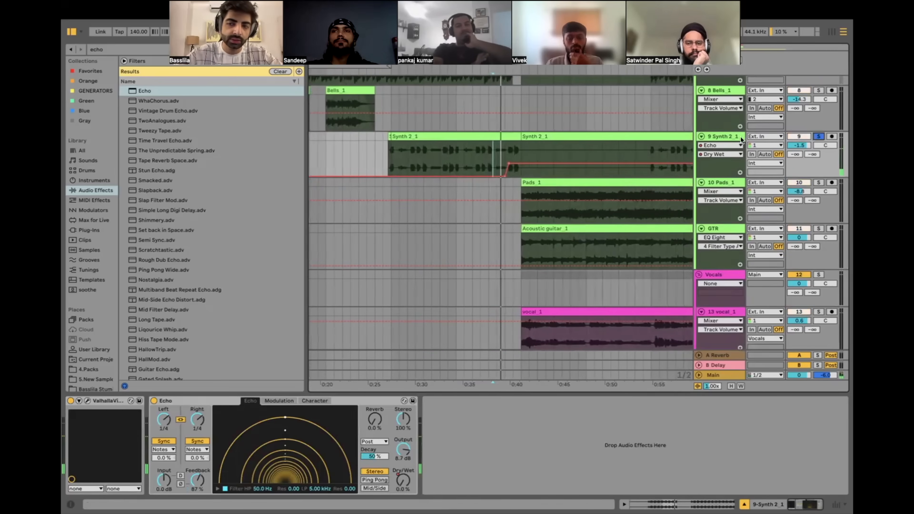
pyautogui.scroll(4, 531, 156)
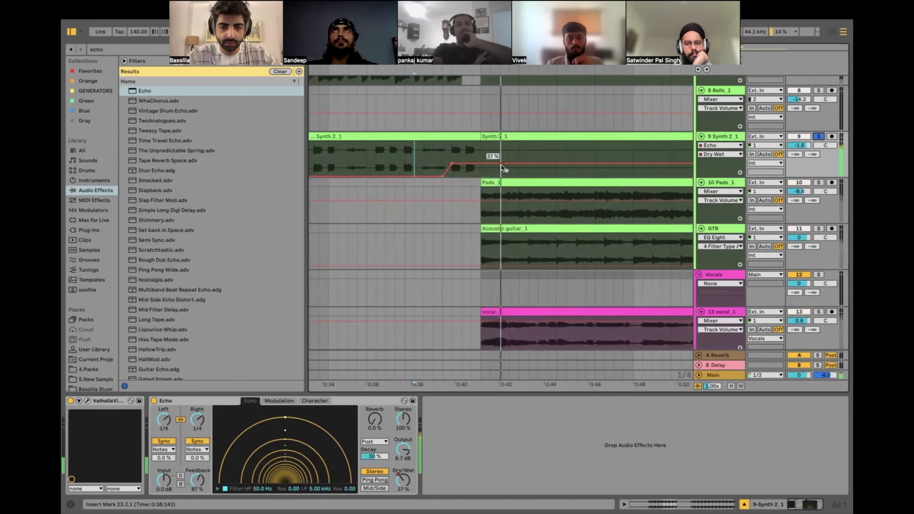
pyautogui.moveTo(478, 163); pyautogui.dragTo(477, 166)
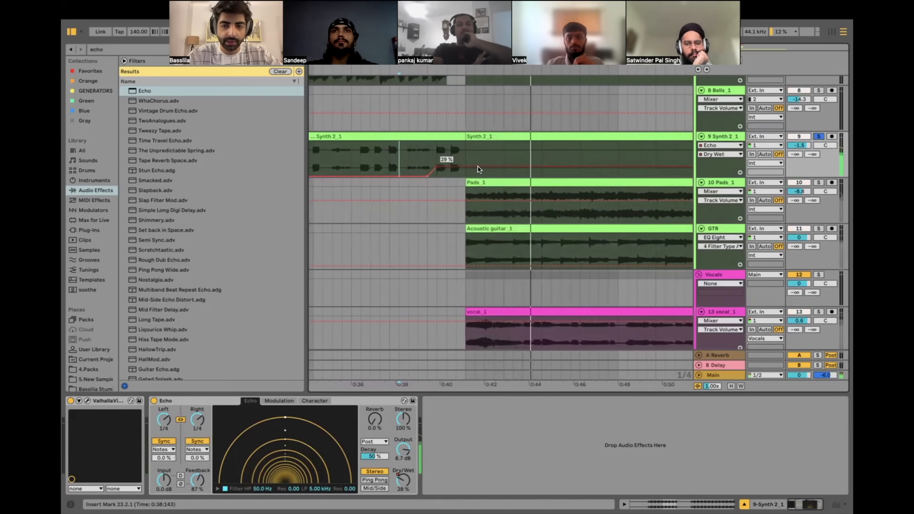
# Step: Play the full mix from bar 23 and reshape the Synth 2 dry/wet ramp to run from bar 24 to the second clip's start
pyautogui.click(389, 219)
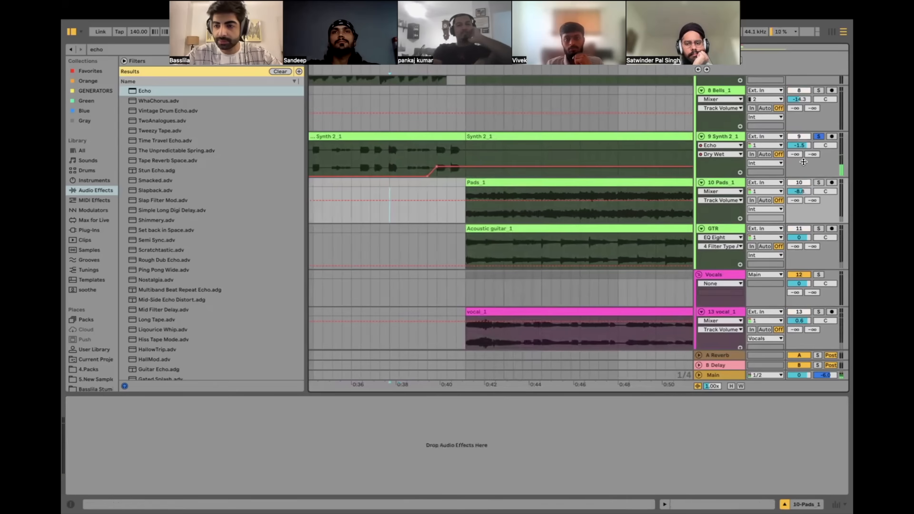
pyautogui.hscroll(-5, 578, 149)
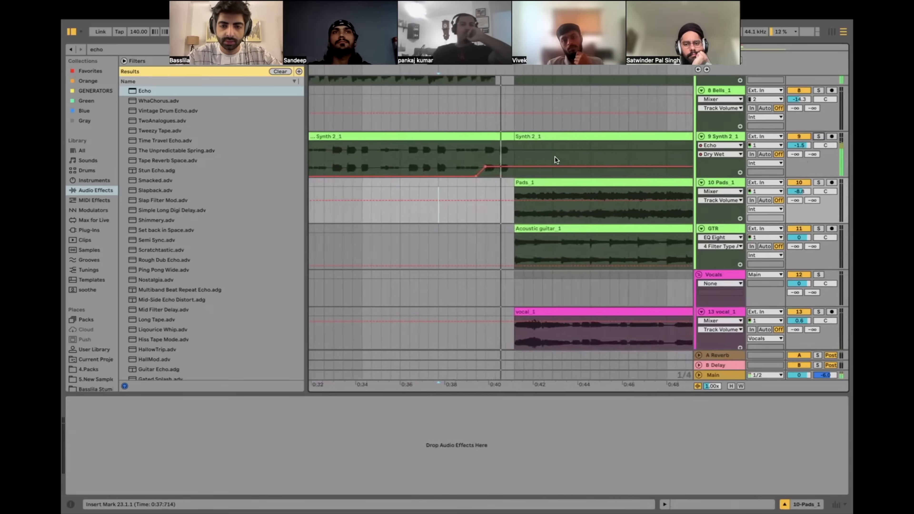
pyautogui.click(475, 166)
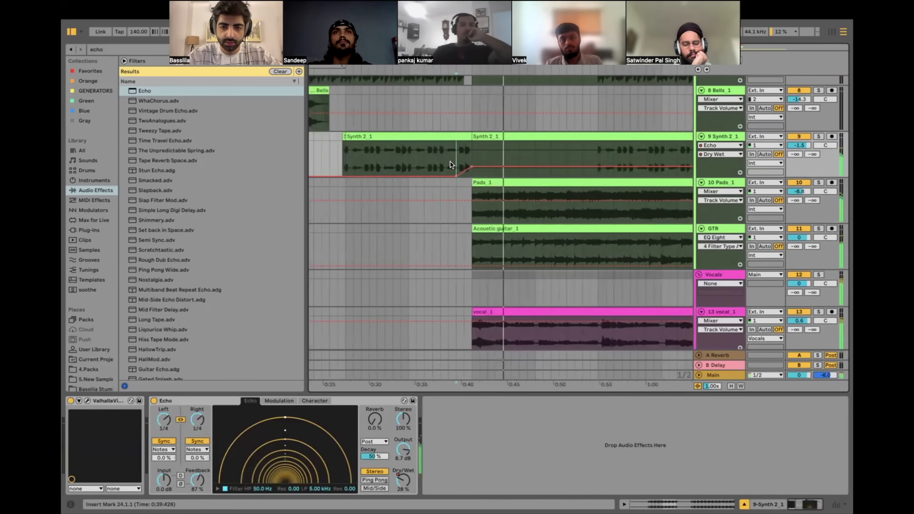
# Step: Switch Echo to Ping Pong mode and lower its output to 6.5 dB while playing from bar 22
pyautogui.click(402, 248)
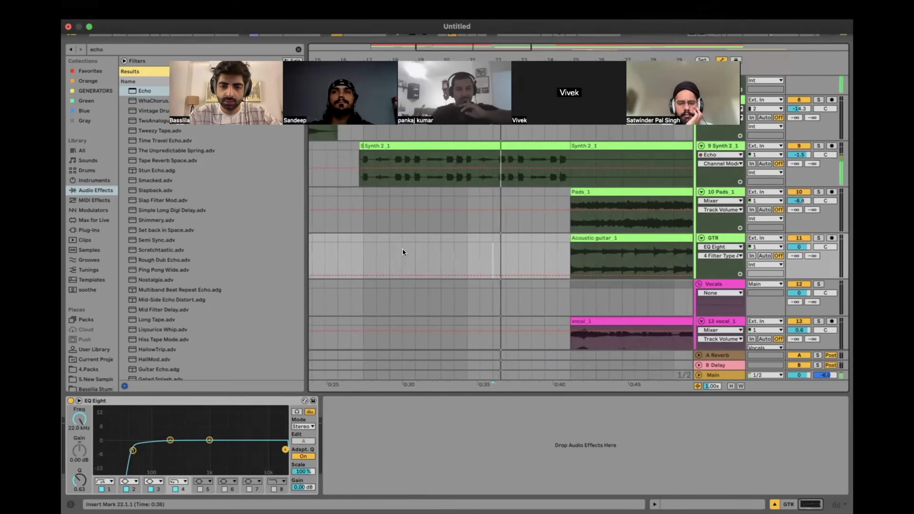
pyautogui.scroll(2, 402, 248)
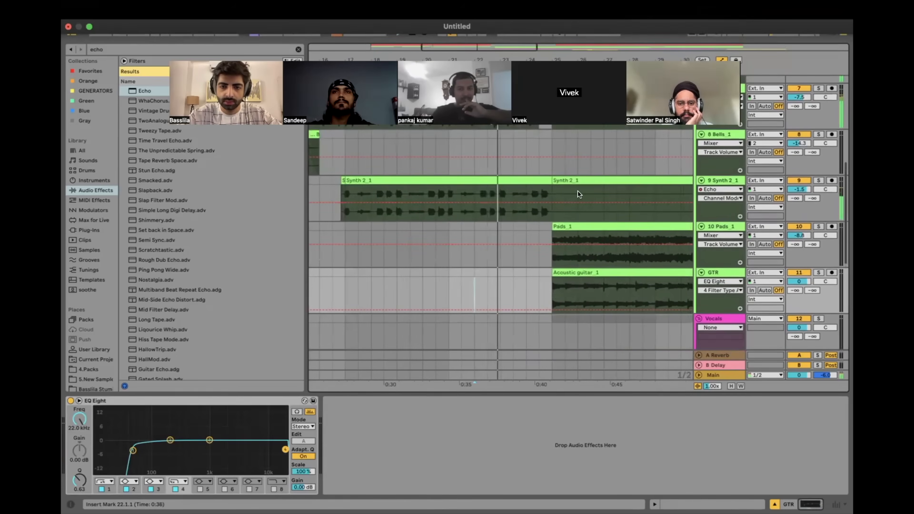
pyautogui.click(722, 178)
pyautogui.moveTo(403, 450); pyautogui.dragTo(402, 458)
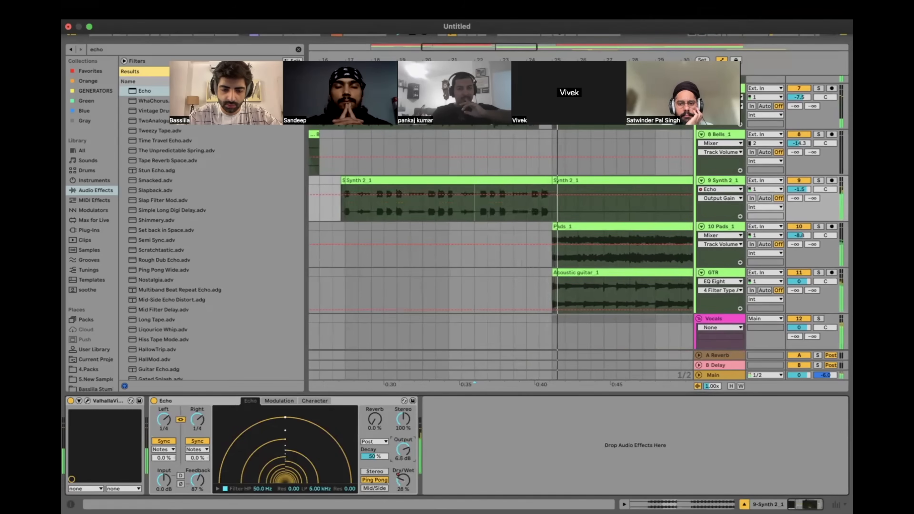
# Step: Turn off automation mode in the arrangement so the clips of the whole song are shown
pyautogui.scroll(-5, 508, 257)
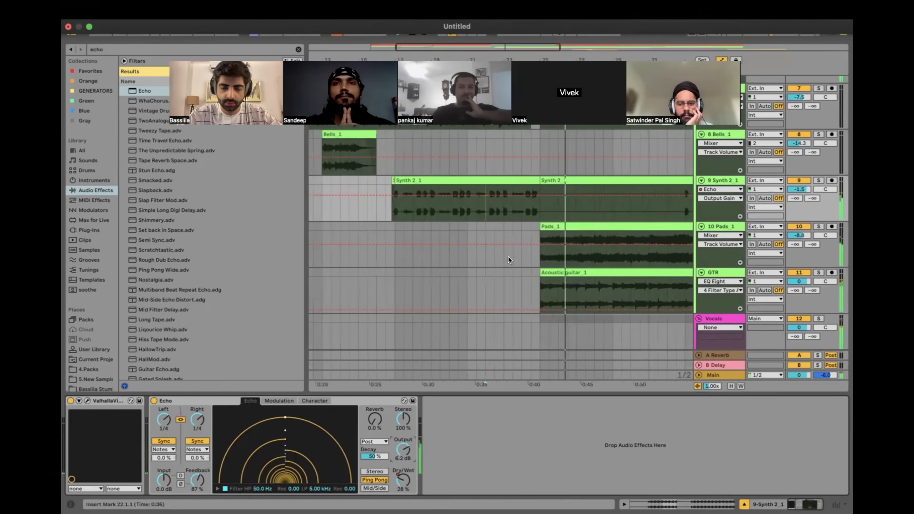
pyautogui.scroll(4, 508, 259)
pyautogui.scroll(2, 507, 257)
pyautogui.scroll(-1, 507, 257)
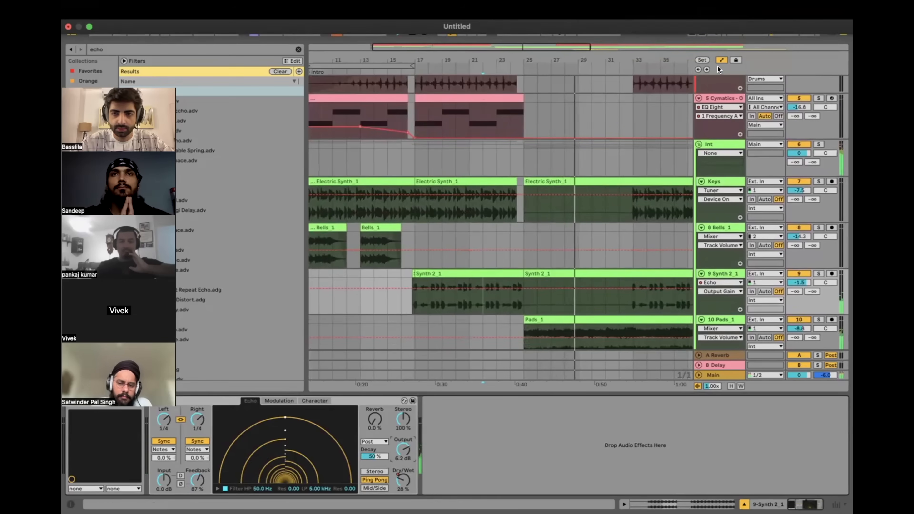
pyautogui.click(721, 60)
pyautogui.scroll(-5, 530, 252)
pyautogui.scroll(-4, 491, 255)
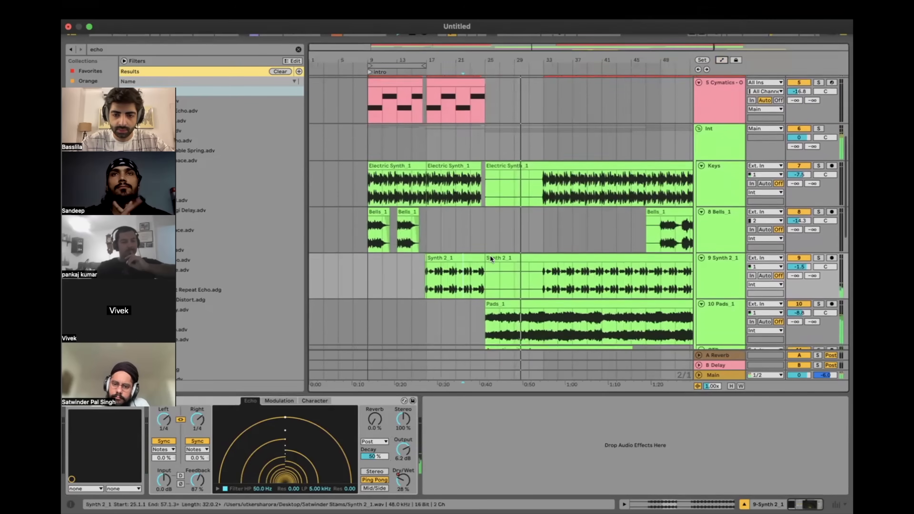
# Step: Try placing a copy of the second Bells clip at bar 31 and undo it
pyautogui.moveTo(404, 172); pyautogui.dragTo(536, 187)
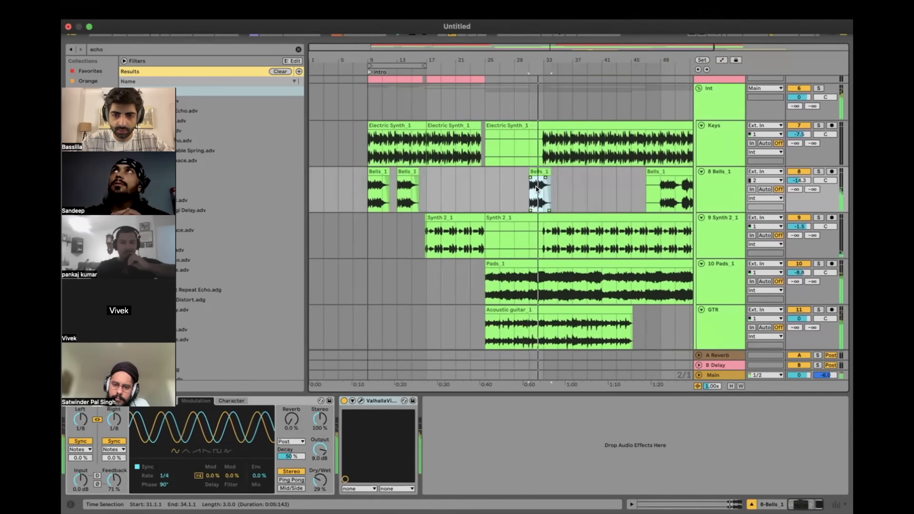
pyautogui.press('super+z')
pyautogui.scroll(-1, 535, 185)
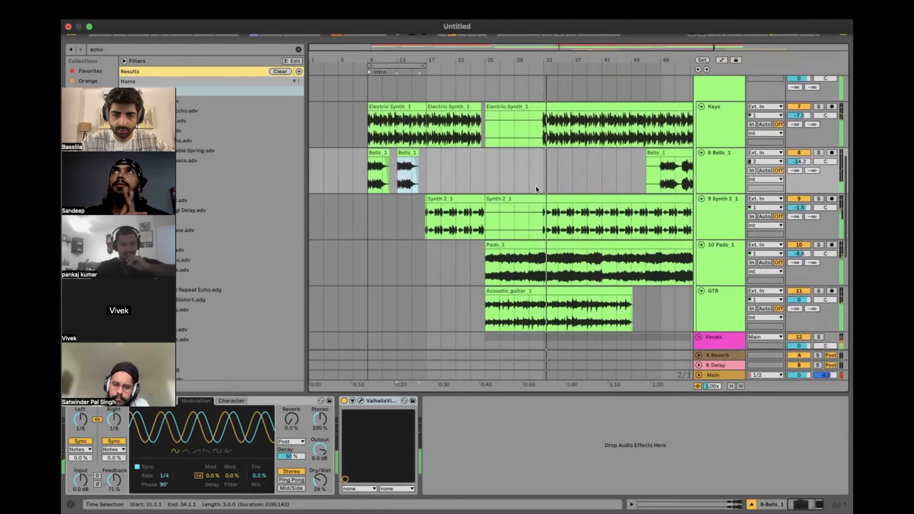
# Step: Restart playback from bar 9, at the start of the intro
pyautogui.press('-')
pyautogui.click(348, 206)
pyautogui.press('space')
pyautogui.press('space')
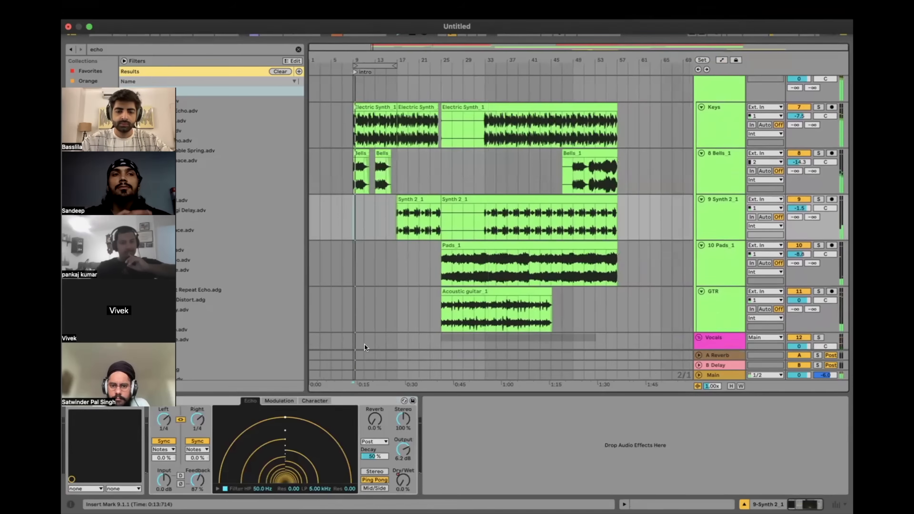
# Step: Search the plug-ins for "pitch", limit the results to VST3 and load SoundShifter Pitch Stereo on the Main track
pyautogui.click(352, 374)
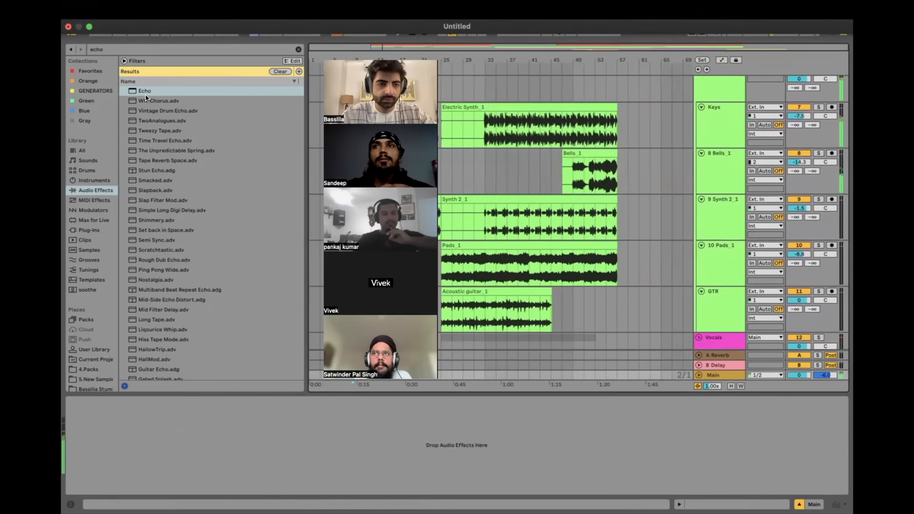
pyautogui.click(103, 49)
pyautogui.write('pitch')
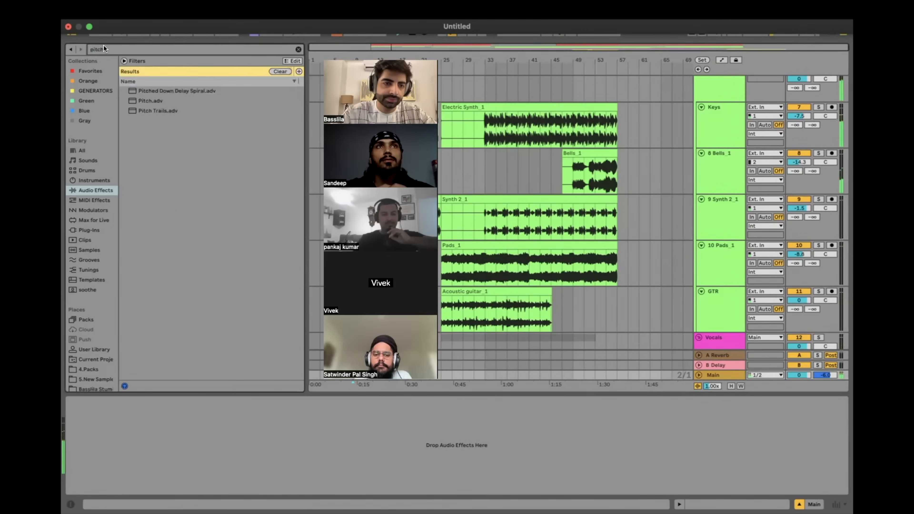
pyautogui.click(85, 229)
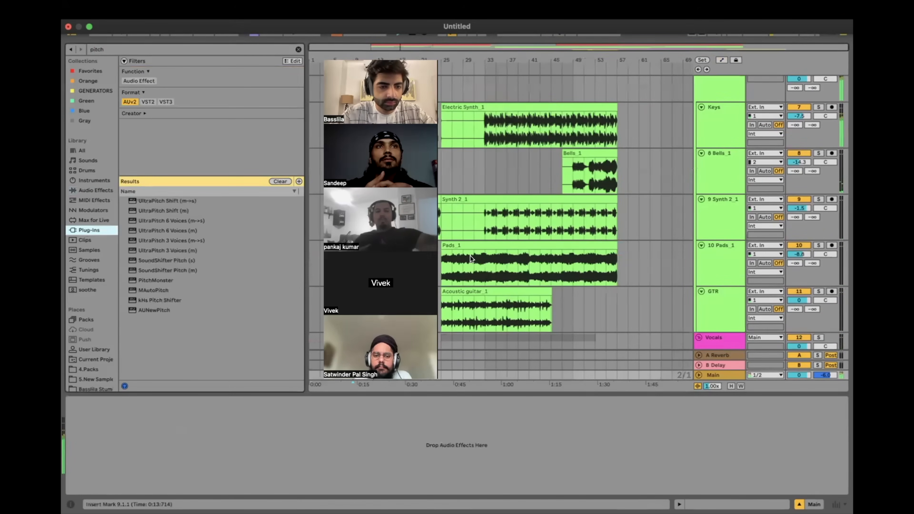
pyautogui.click(351, 374)
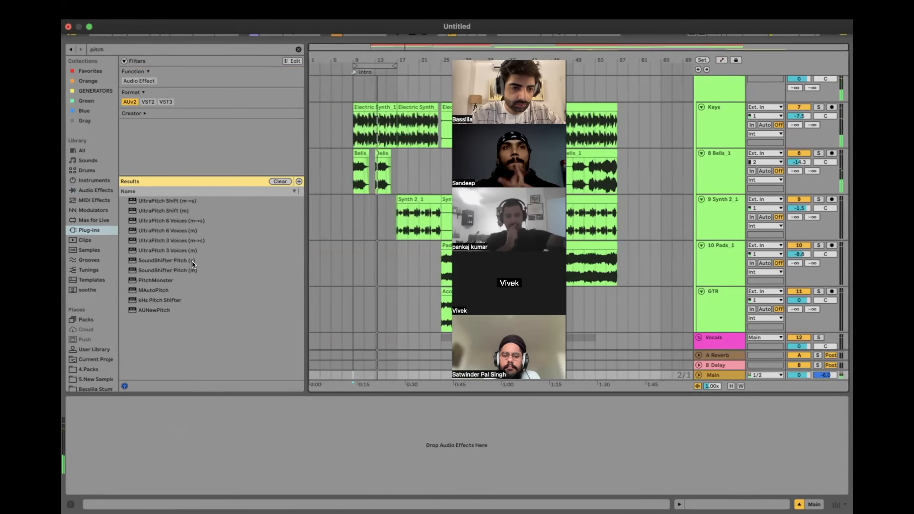
pyautogui.click(165, 101)
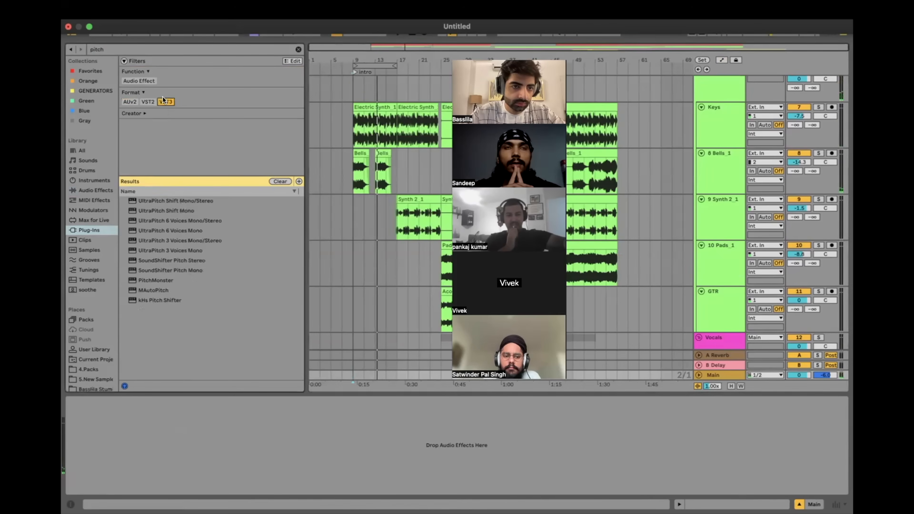
pyautogui.moveTo(169, 260); pyautogui.dragTo(353, 377)
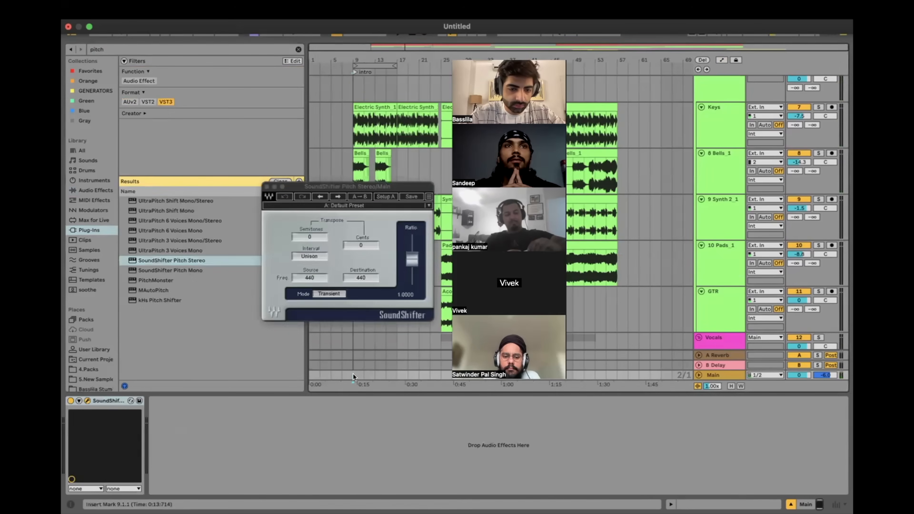
# Step: Transpose the main mix by -3 semitones in SoundShifter and remove the plug-in from the Main track
pyautogui.moveTo(309, 237); pyautogui.dragTo(309, 243)
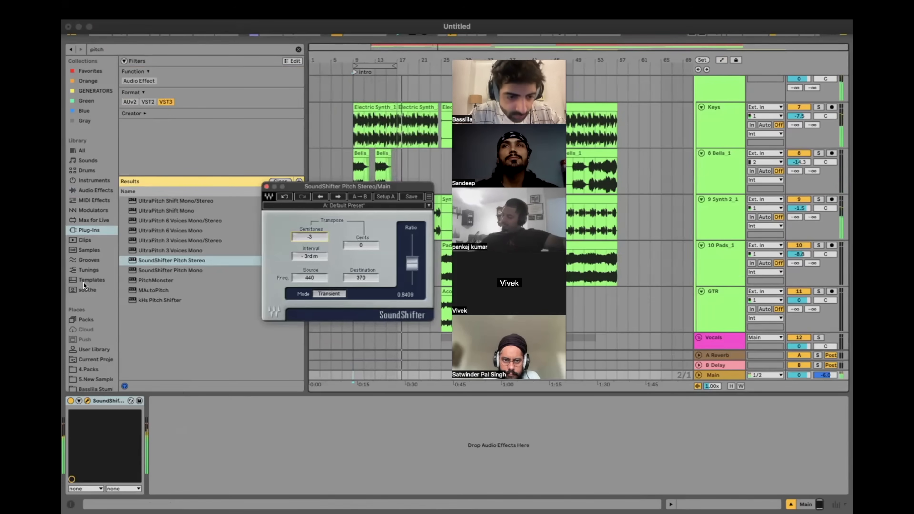
pyautogui.click(114, 399)
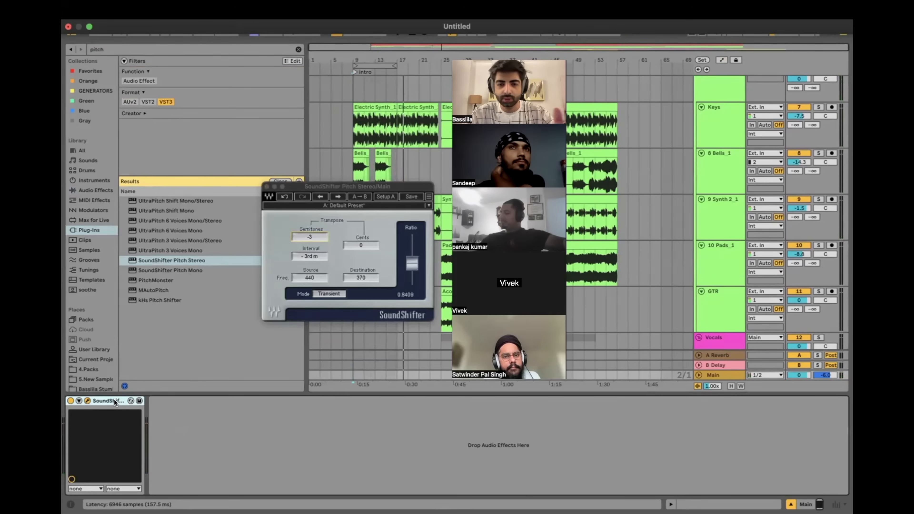
pyautogui.press('Delete')
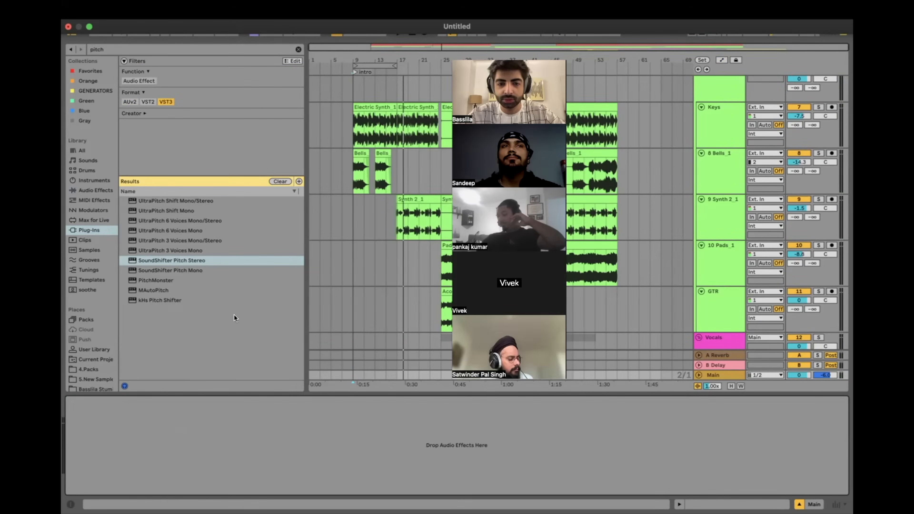
# Step: Play the full mix from bar 9 without any pitch shifting
pyautogui.click(352, 278)
pyautogui.moveTo(502, 256); pyautogui.dragTo(250, 255)
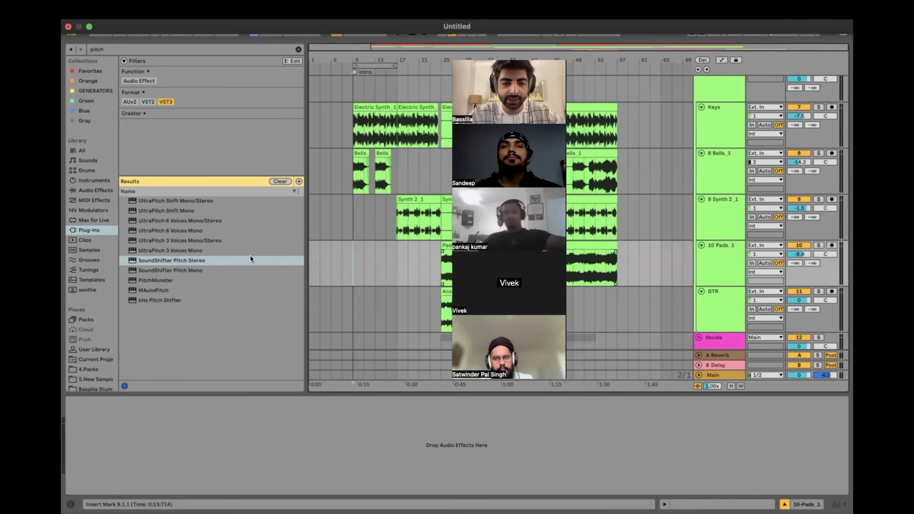
pyautogui.press('space')
pyautogui.press('+')
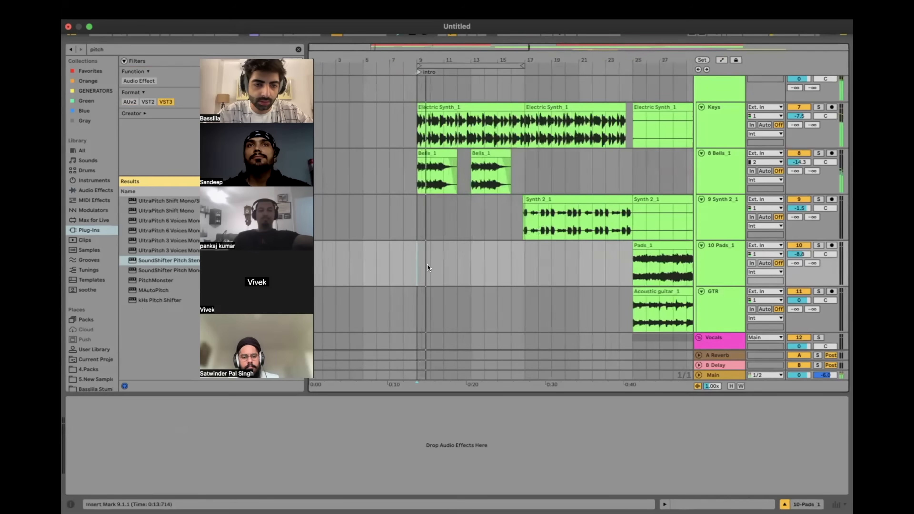
pyautogui.press('-')
# Step: Insert a new audio track directly below the vocal_1 track in the Vocals group
pyautogui.scroll(-5, 427, 264)
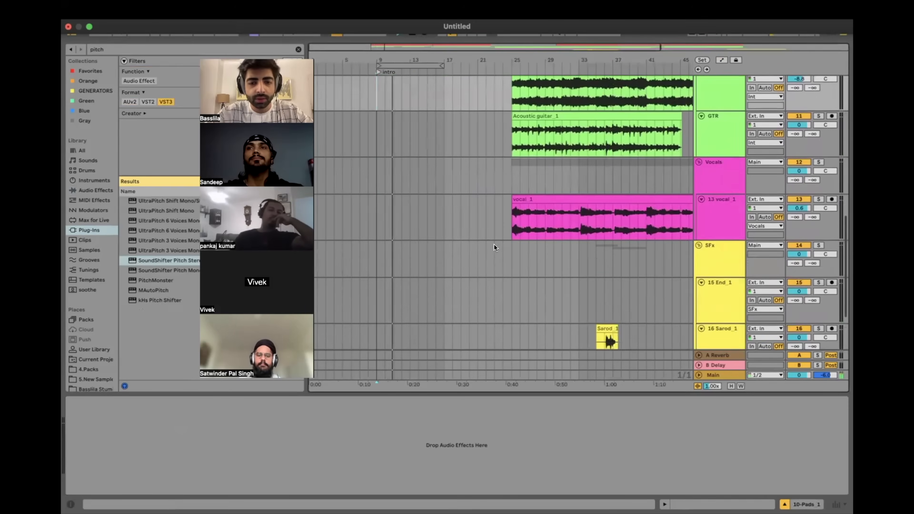
pyautogui.click(444, 227)
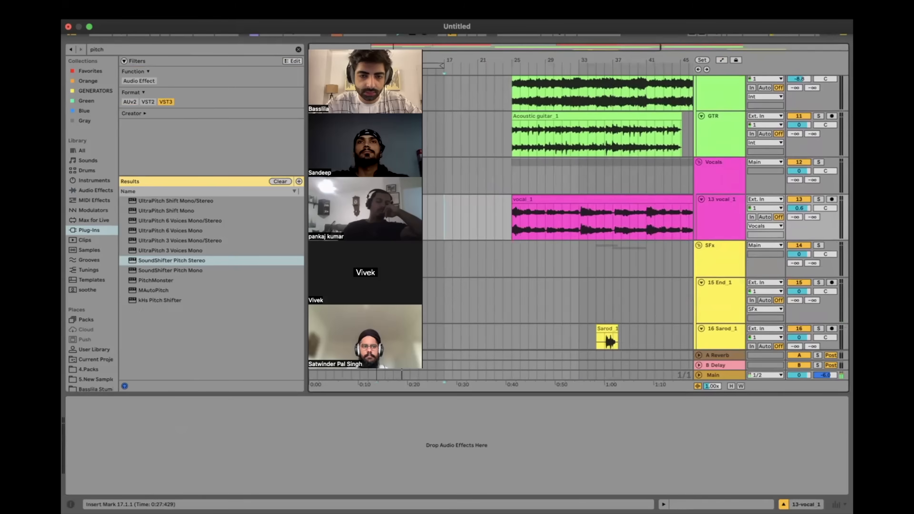
pyautogui.click(451, 222)
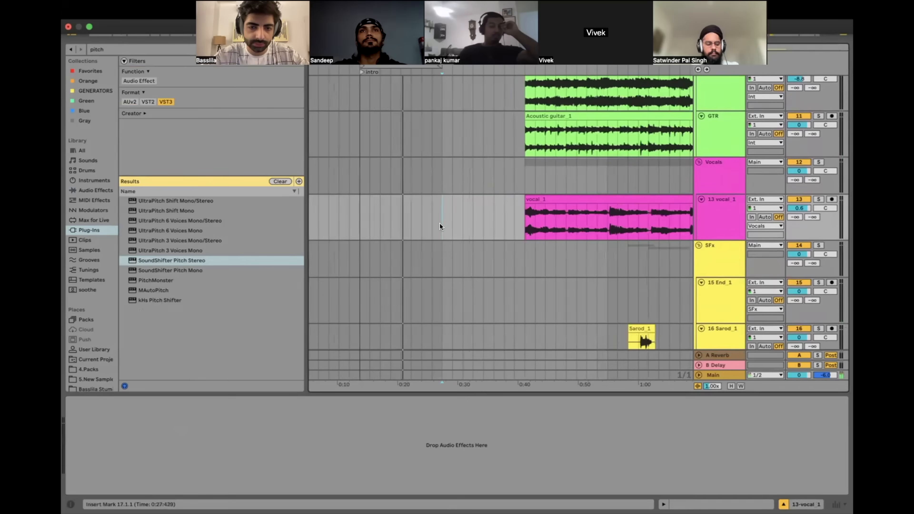
pyautogui.click(719, 190)
pyautogui.press('super+t')
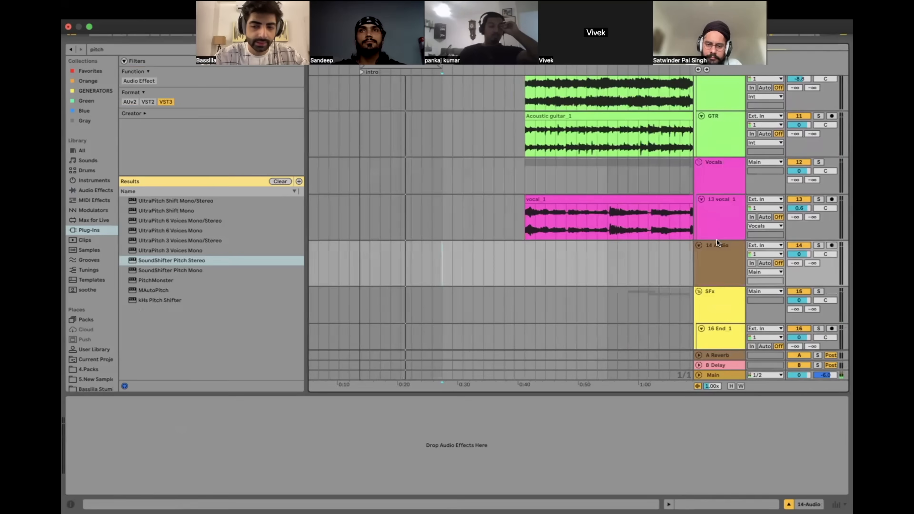
# Step: Open the 6.Vocals folder in 4.Packs and set the insert marker at bar 9
pyautogui.click(95, 370)
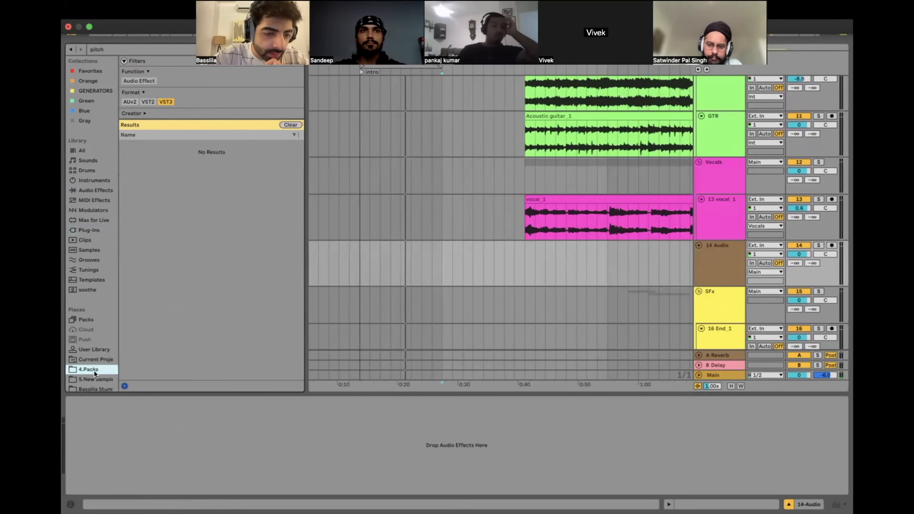
pyautogui.click(124, 176)
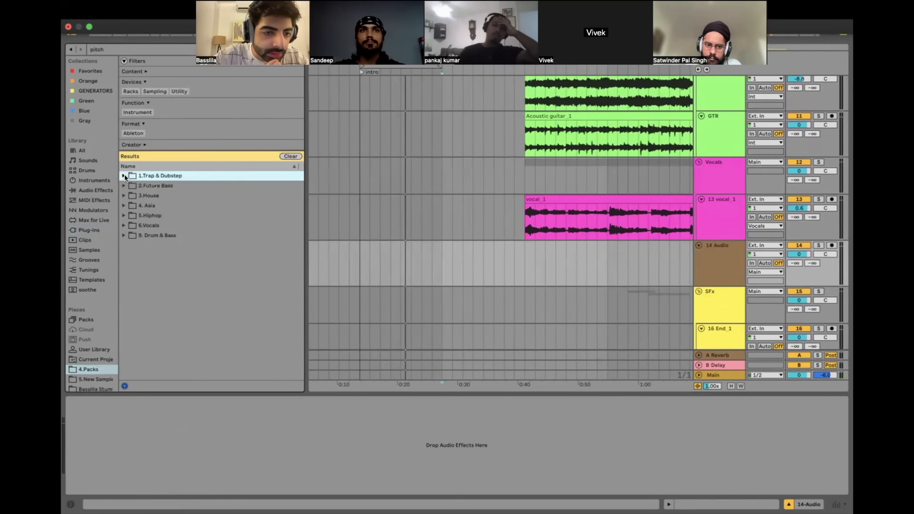
pyautogui.click(123, 226)
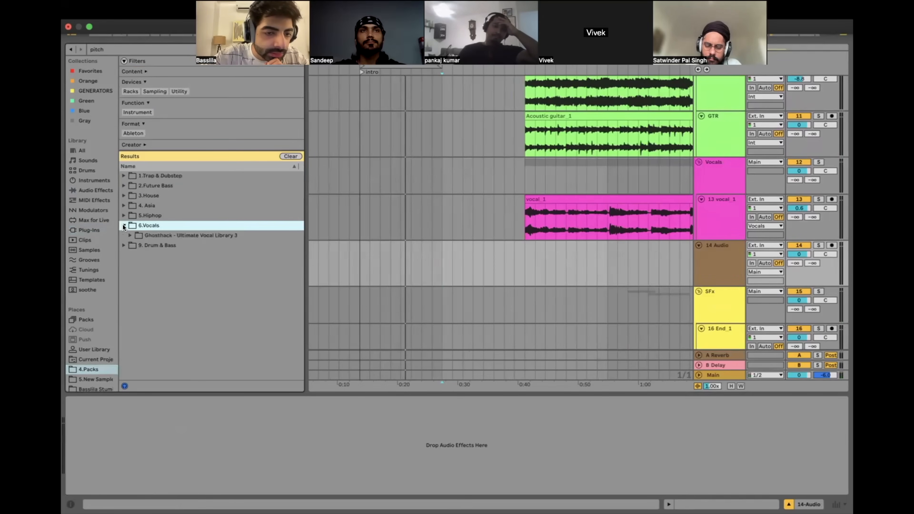
pyautogui.scroll(10, 447, 212)
pyautogui.click(367, 222)
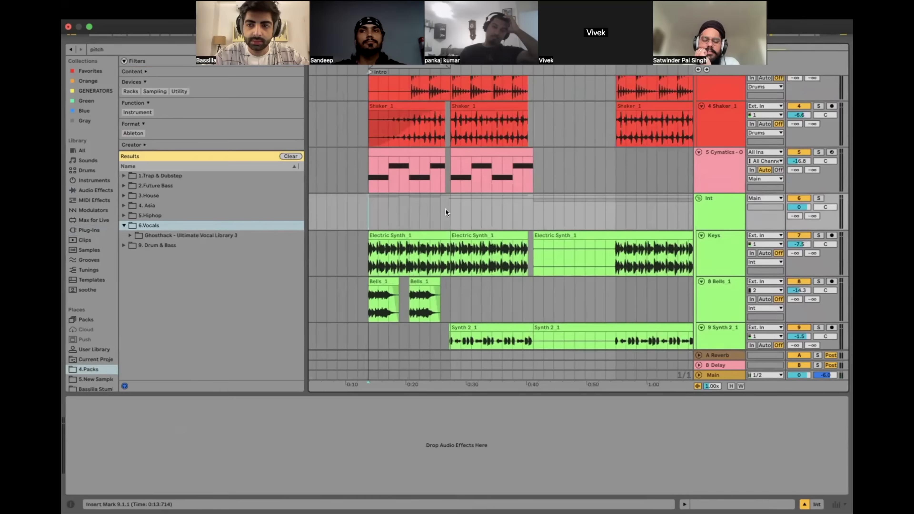
# Step: Search the packs for "vocal" and expand the Splice Heather Sommer dry vocals down to the vocal_loops_dry folder
pyautogui.click(128, 49)
pyautogui.write('vocal')
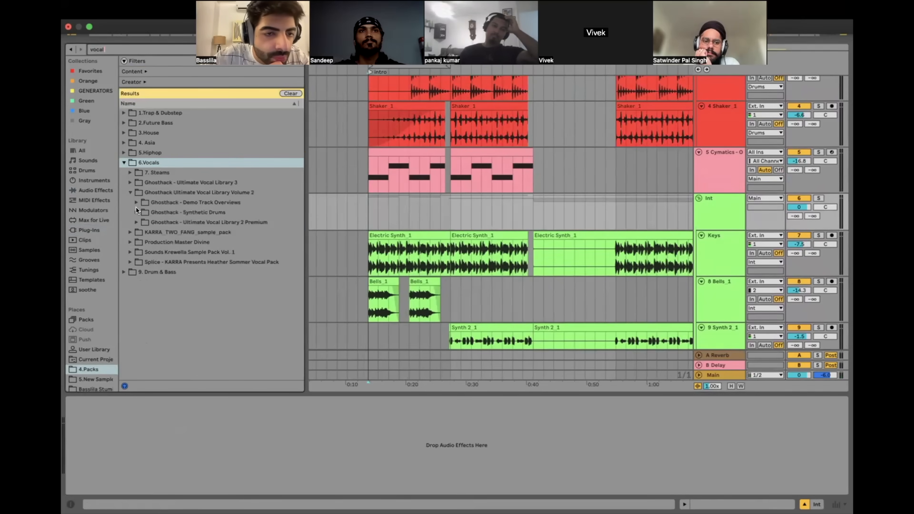
pyautogui.click(130, 262)
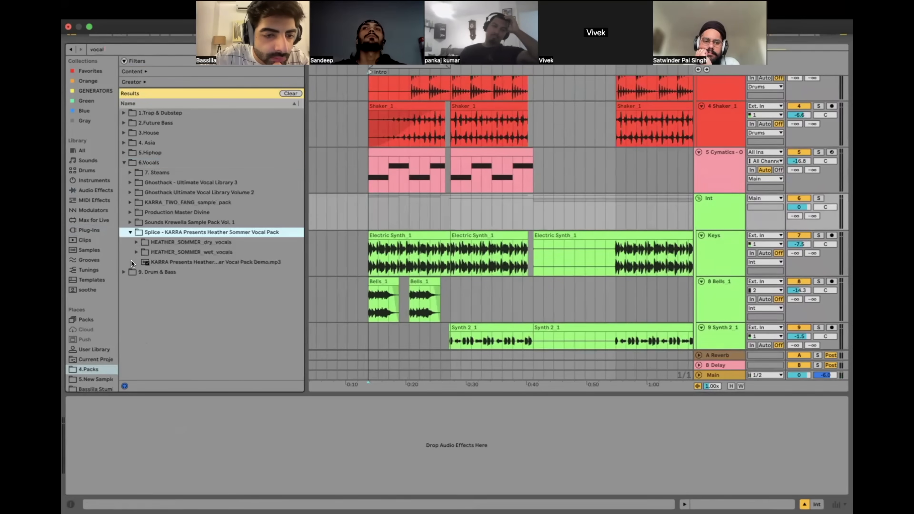
pyautogui.click(131, 261)
pyautogui.click(135, 243)
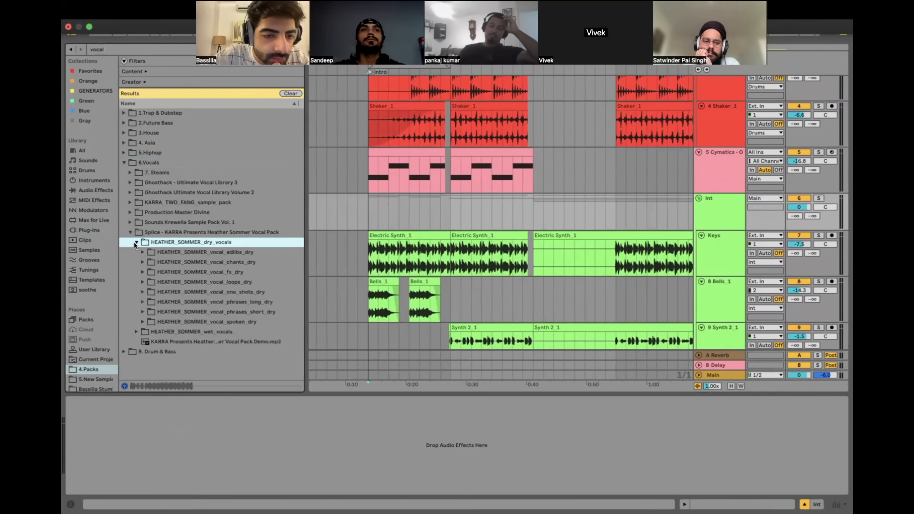
pyautogui.click(144, 282)
pyautogui.scroll(-5, 184, 306)
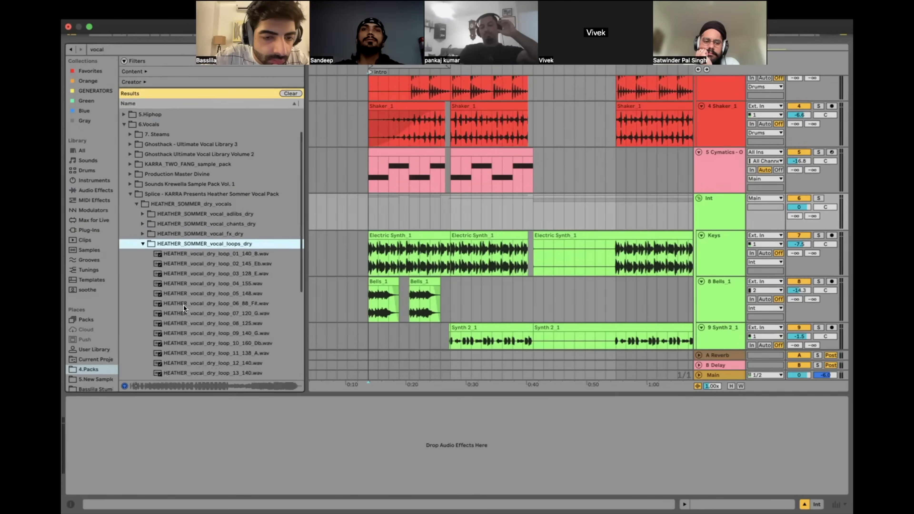
# Step: Browse the first samples in the HEATHER_SOMMER_vocal_loops_dry folder
pyautogui.scroll(2, 241, 260)
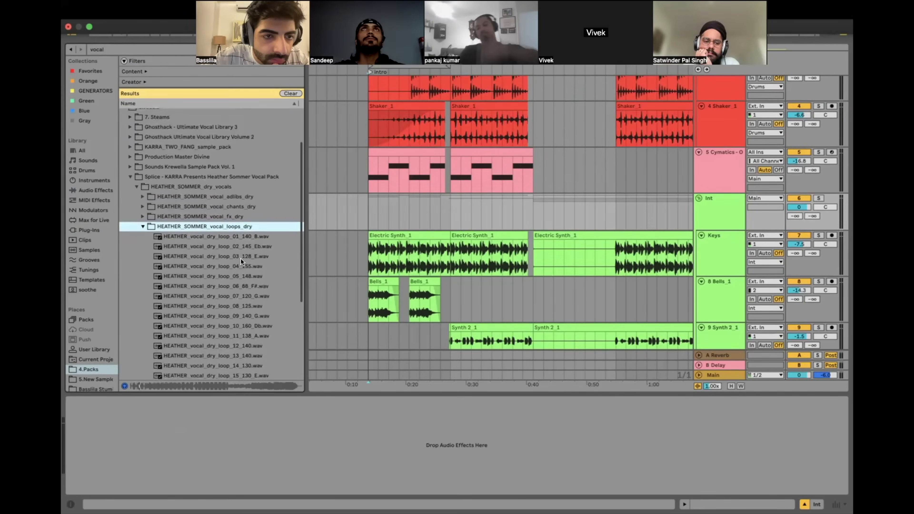
pyautogui.scroll(-4, 240, 260)
pyautogui.click(241, 184)
pyautogui.press('Down')
pyautogui.press('Down')
pyautogui.press('Up')
pyautogui.press('Up')
pyautogui.press('Up')
pyautogui.press('Up')
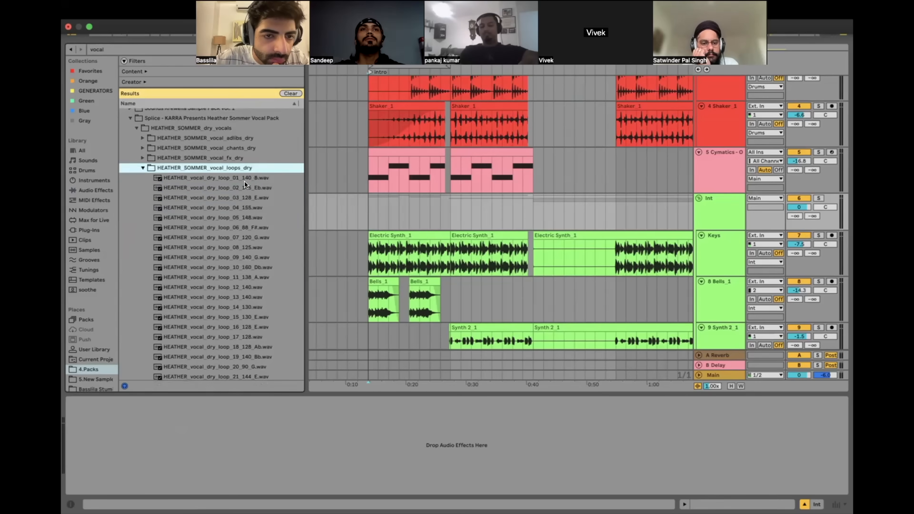
# Step: Collapse the dry vocal loops folder and expand HEATHER_SOMMER_vocal_phrases_short_dry
pyautogui.press('Left')
pyautogui.press('Down')
pyautogui.press('Down')
pyautogui.press('Down')
pyautogui.press('Right')
# Step: Audition the short dry vocal phrases one after another, from the attached_128_Am sample down to ruins_145_E
pyautogui.press('Down')
pyautogui.press('Down')
pyautogui.press('Down')
pyautogui.press('Down')
pyautogui.press('Down')
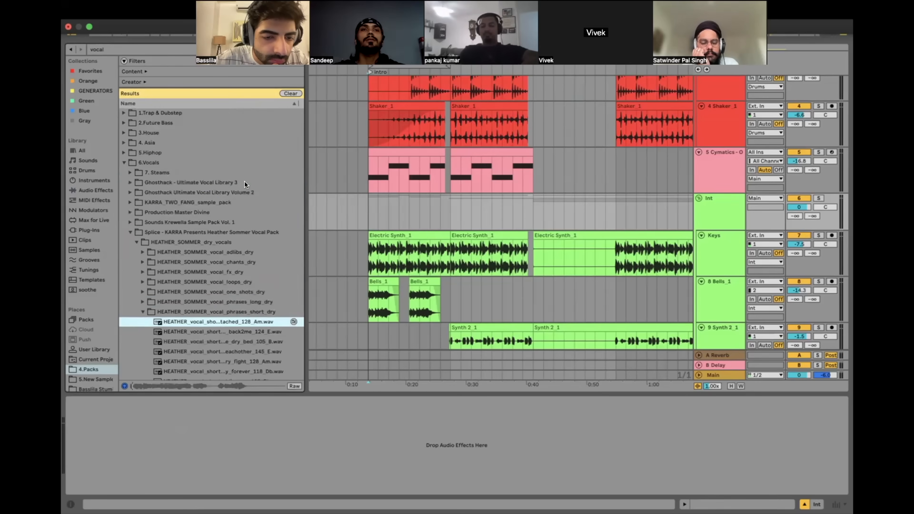
pyautogui.press('Down')
pyautogui.press('Down')
pyautogui.press('Down')
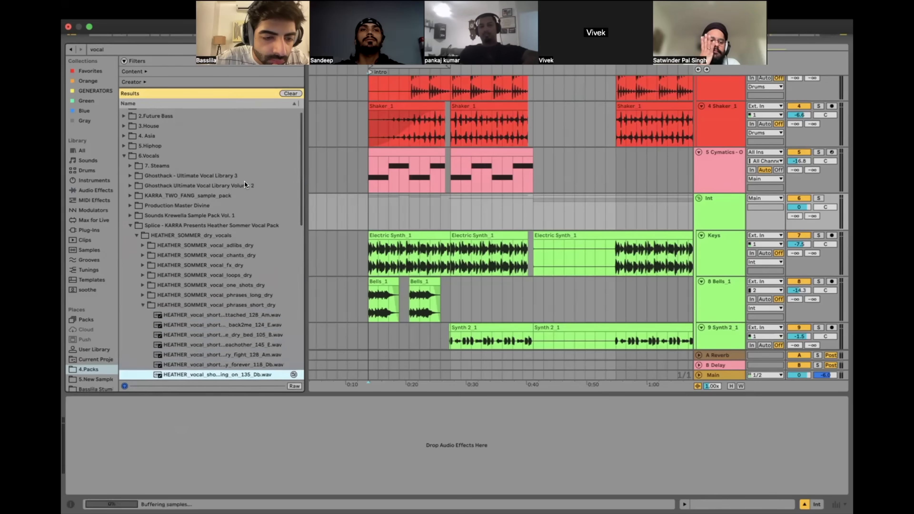
pyautogui.press('Down')
pyautogui.press('Down')
pyautogui.press('Down')
pyautogui.press('Down')
pyautogui.press('Down')
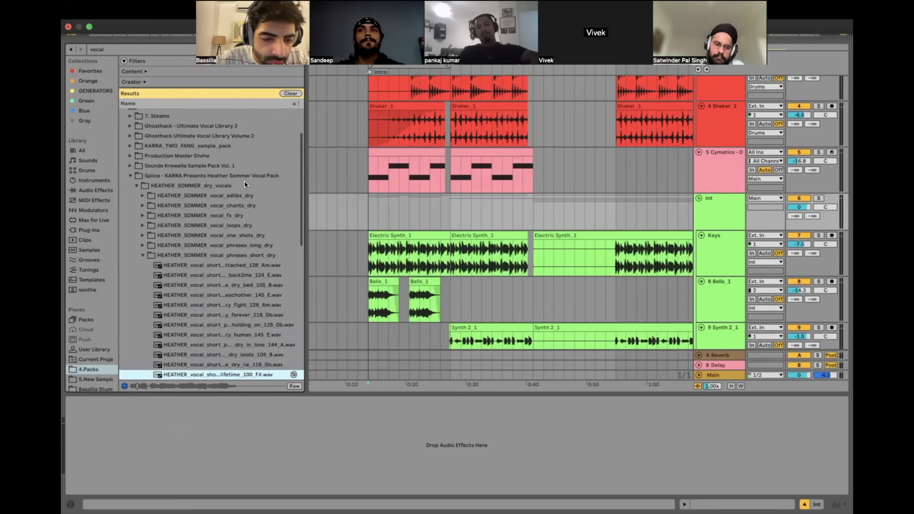
pyautogui.press('Up')
pyautogui.press('Up')
pyautogui.press('Down')
pyautogui.press('Down')
pyautogui.press('Down')
pyautogui.press('Down')
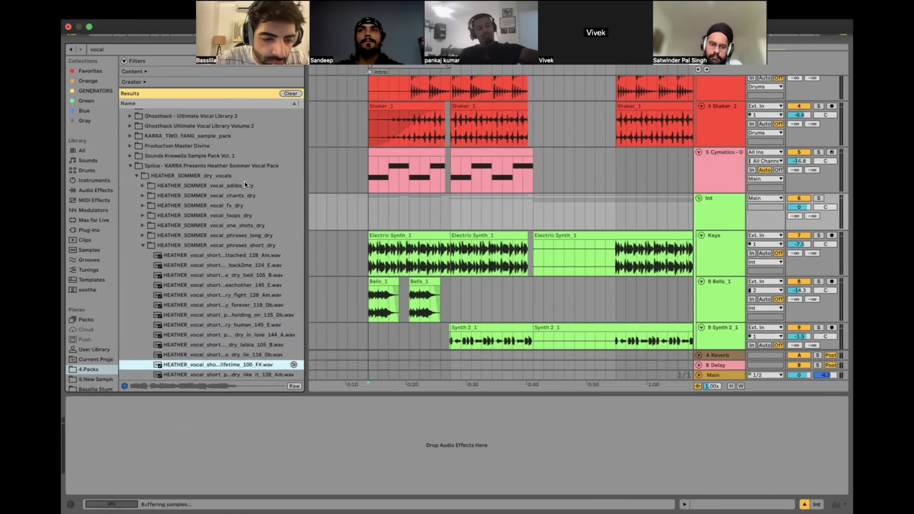
pyautogui.press('Down')
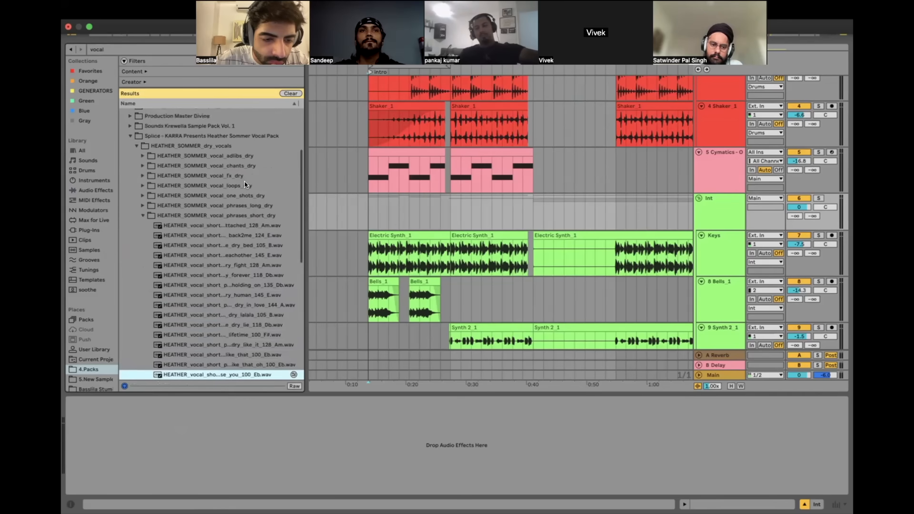
pyautogui.press('Down')
pyautogui.press('Down')
pyautogui.press('Down')
pyautogui.press('Down')
pyautogui.press('Down')
pyautogui.press('Up')
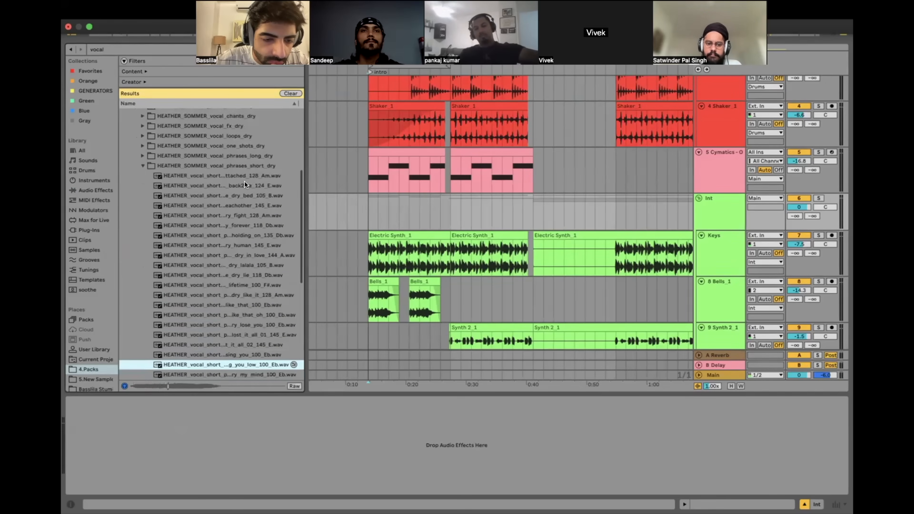
pyautogui.press('Down')
pyautogui.press('Down')
pyautogui.press('Down')
pyautogui.press('Down')
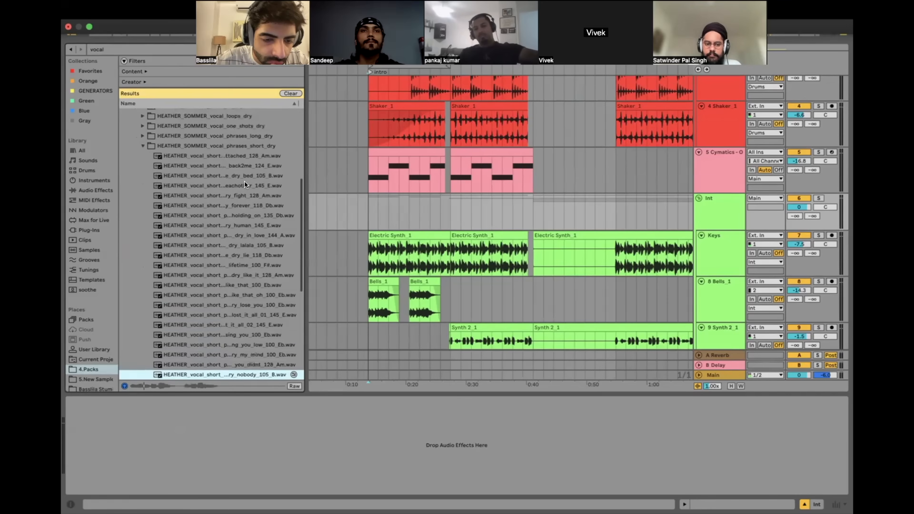
pyautogui.press('Down')
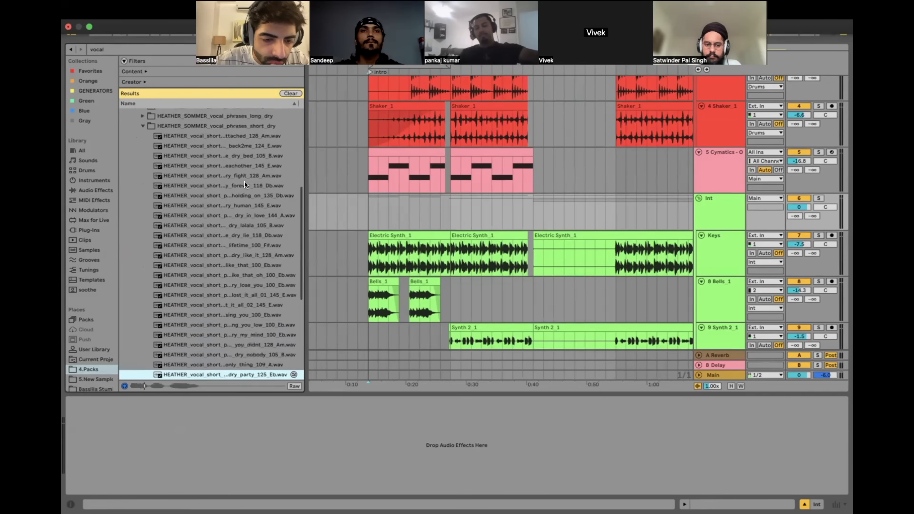
pyautogui.press('Up')
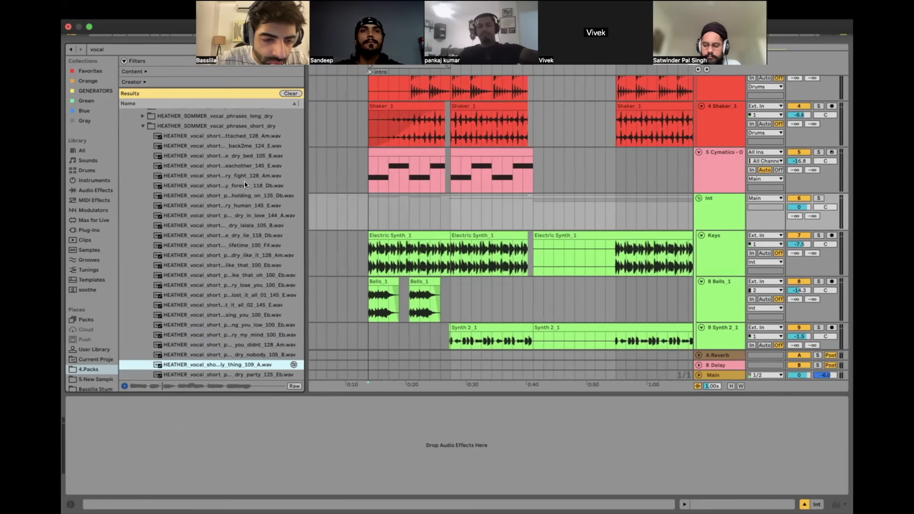
pyautogui.press('Down')
pyautogui.press('Down')
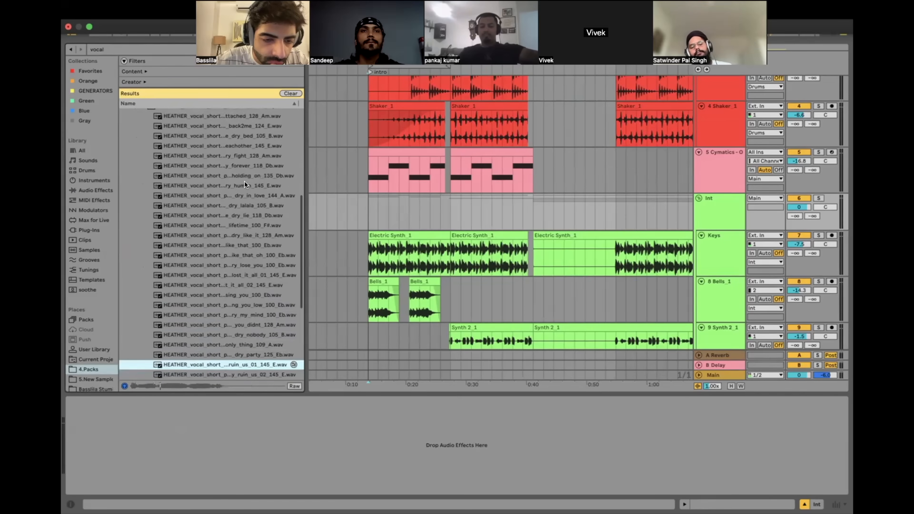
pyautogui.press('Down')
pyautogui.press('Down')
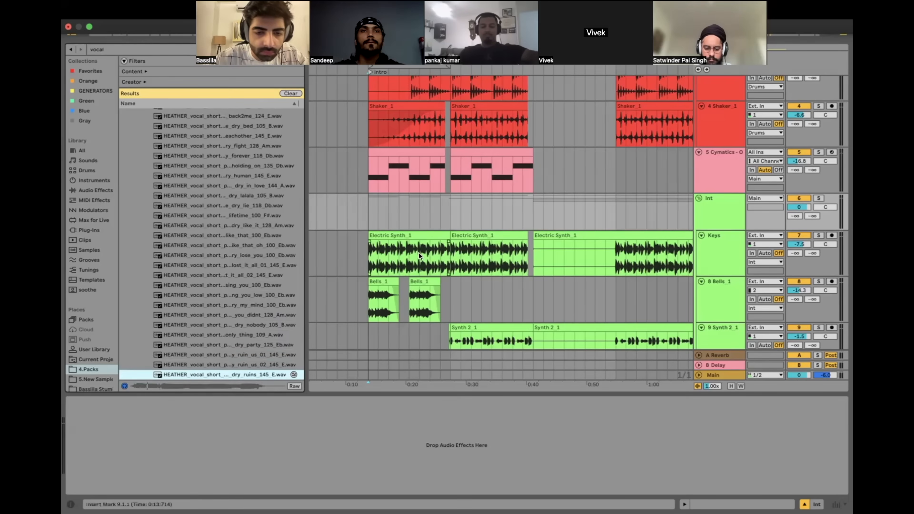
# Step: Play the song from the intro and audition the phrases from ruin_us_01_145_E to wasted_144_A against it
pyautogui.click(375, 338)
pyautogui.hscroll(-2, 368, 339)
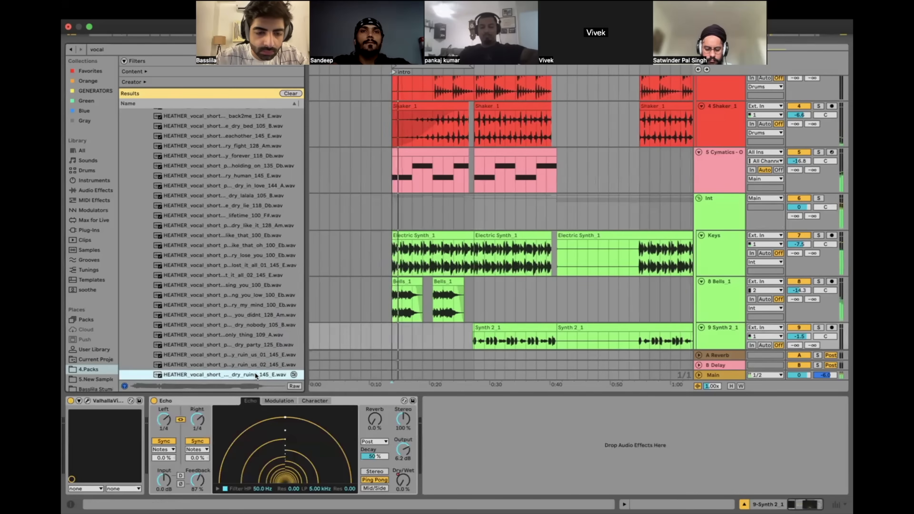
pyautogui.scroll(-3, 256, 371)
pyautogui.click(261, 303)
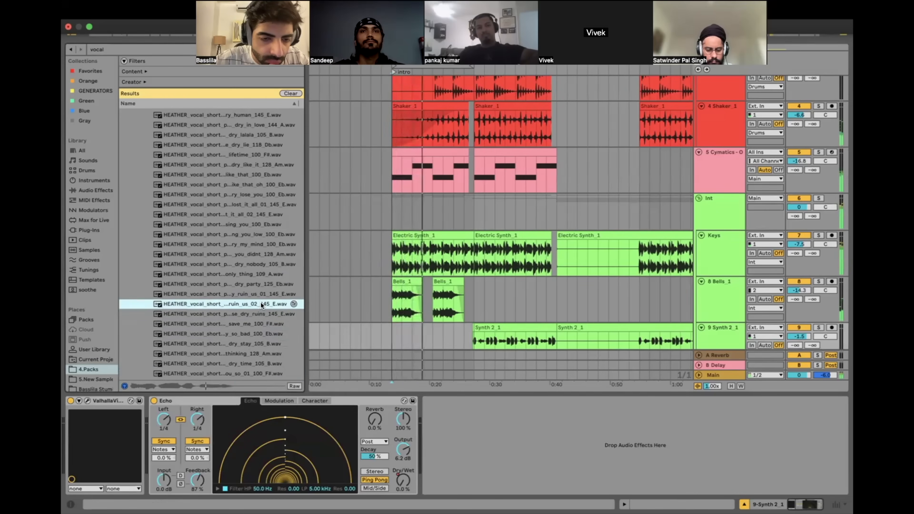
pyautogui.press('Up')
pyautogui.press('Down')
pyautogui.press('Down')
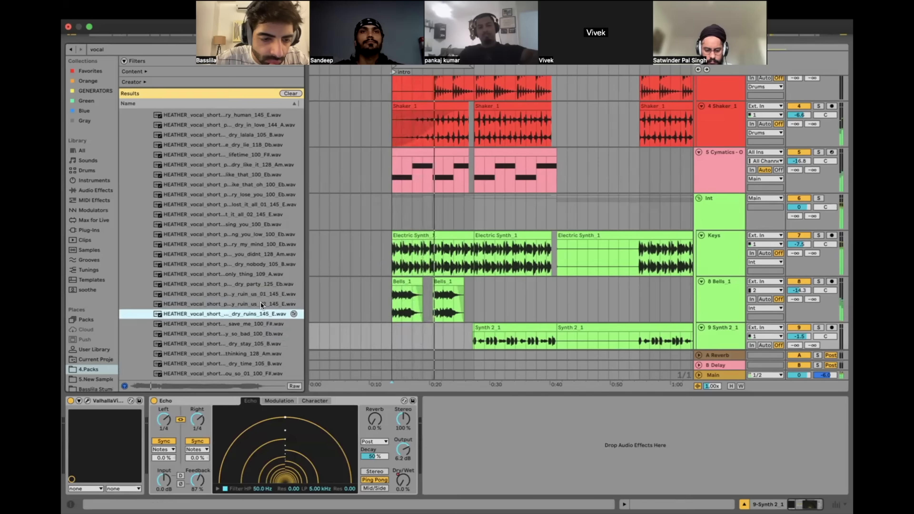
pyautogui.press('Down')
pyautogui.press('Down')
pyautogui.press('Down')
pyautogui.press('Down')
pyautogui.press('Down')
pyautogui.press('Down')
pyautogui.press('Down')
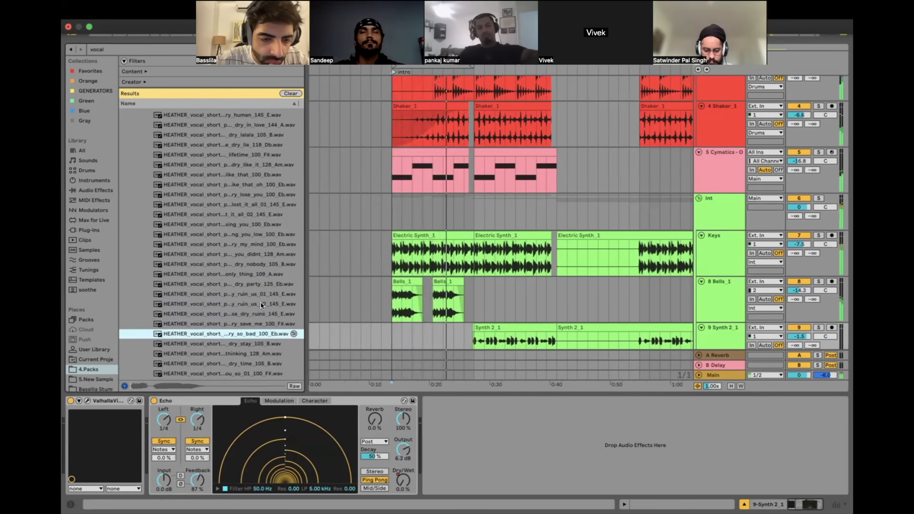
pyautogui.press('Down')
pyautogui.press('Down')
pyautogui.press('Down')
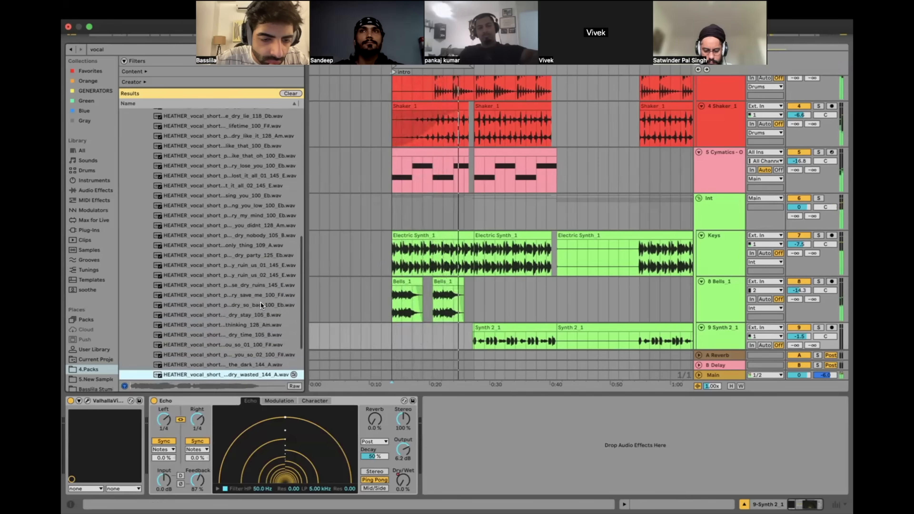
# Step: Replay the intro from bar 9 and audition the remaining short phrases down to dry_wish_128_Am
pyautogui.click(467, 324)
pyautogui.click(390, 313)
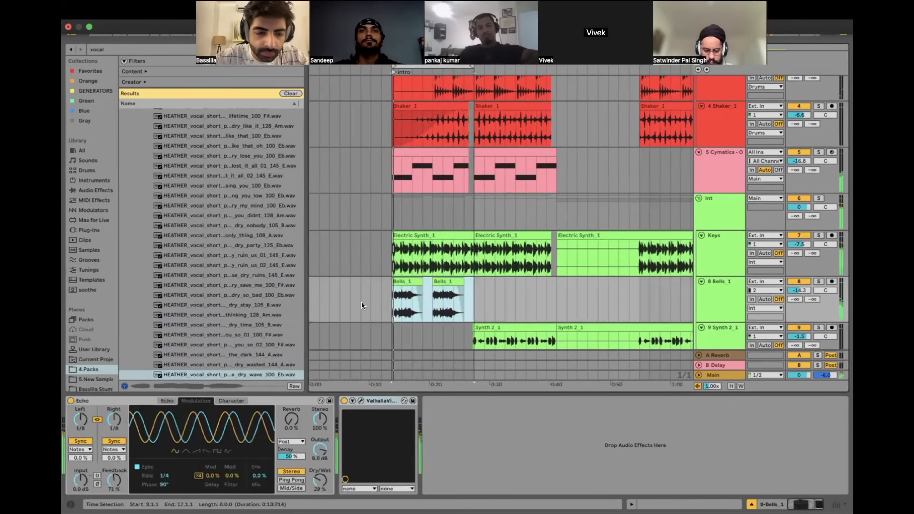
pyautogui.click(264, 324)
pyautogui.press('Down')
pyautogui.press('Down')
pyautogui.press('Down')
pyautogui.press('Down')
pyautogui.press('Down')
pyautogui.press('Down')
pyautogui.press('Down')
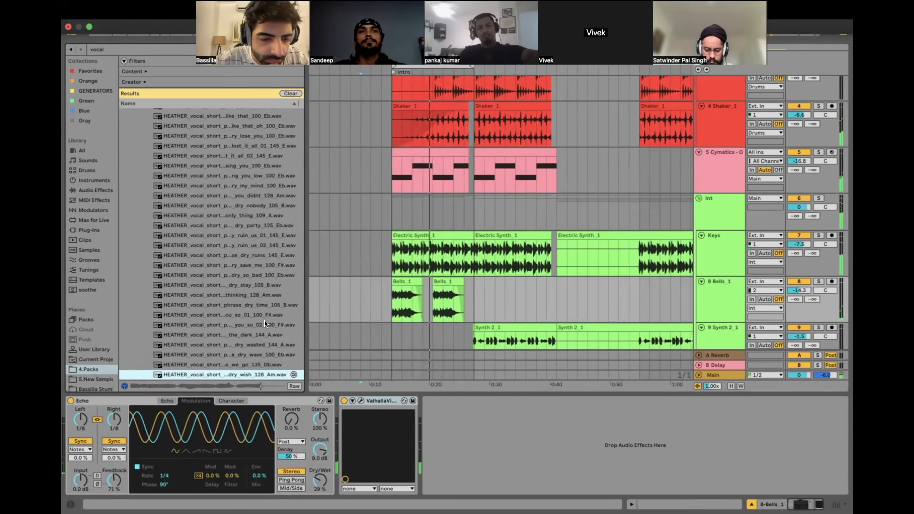
pyautogui.press('Down')
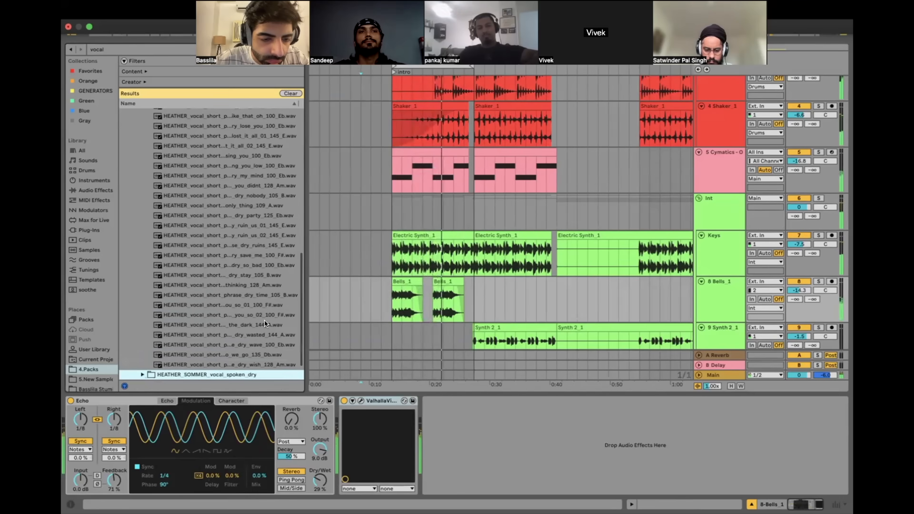
pyautogui.press('Up')
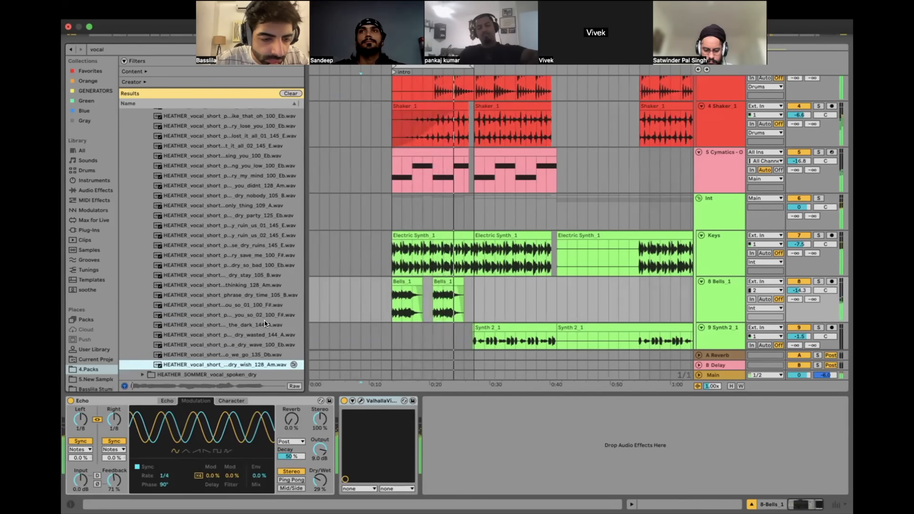
# Step: Place the dry_wish_128_Am vocal phrase at bar 9 on a new audio track between vocal_1 and the SFx group
pyautogui.scroll(-5, 408, 320)
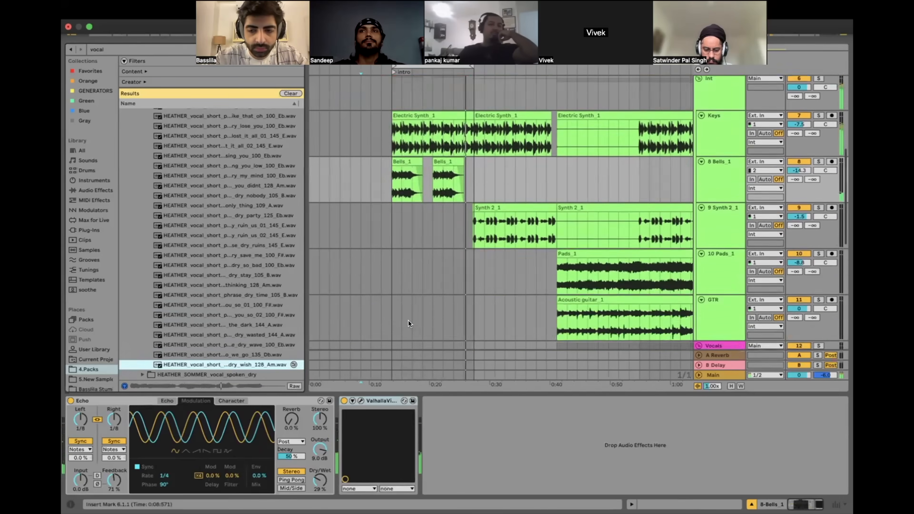
pyautogui.scroll(-8, 407, 320)
pyautogui.moveTo(258, 361); pyautogui.dragTo(389, 240)
pyautogui.scroll(4, 389, 241)
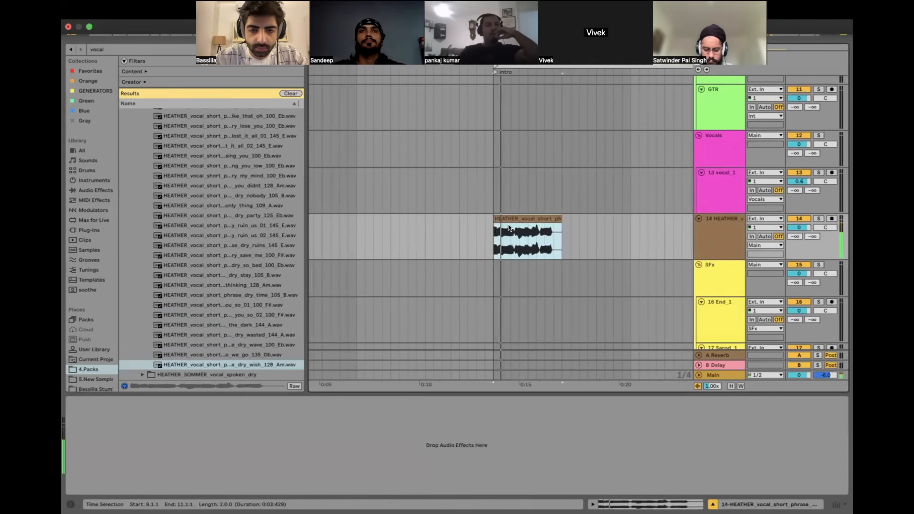
# Step: Play the placed vocal clip repeatedly from around its start to check how it sits in the intro
pyautogui.scroll(4, 509, 224)
pyautogui.click(476, 240)
pyautogui.click(435, 240)
pyautogui.press('space')
pyautogui.press('space')
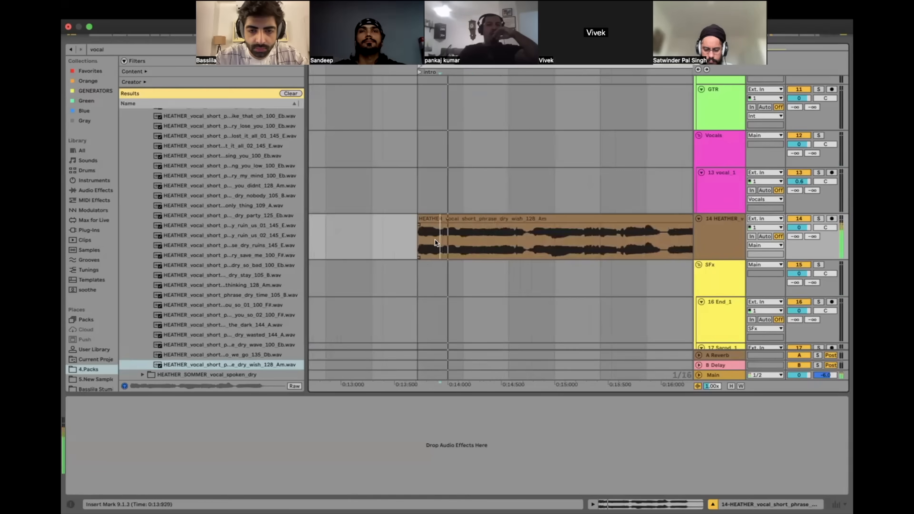
pyautogui.press('space')
pyautogui.press('space')
pyautogui.click(435, 241)
pyautogui.press('space')
pyautogui.press('space')
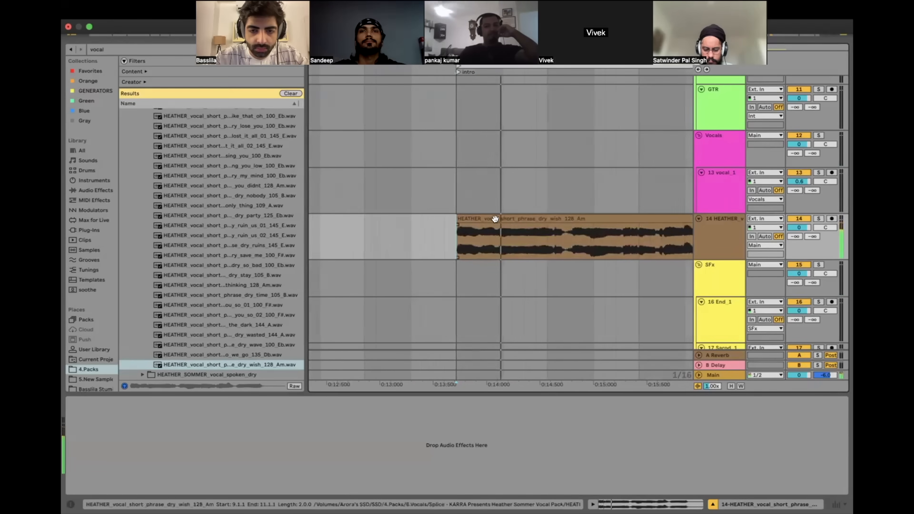
# Step: Open the dry_wish clip's sample settings and transpose its pitch to +2 semitones while listening
pyautogui.doubleClick(495, 218)
pyautogui.press('space')
pyautogui.press('space')
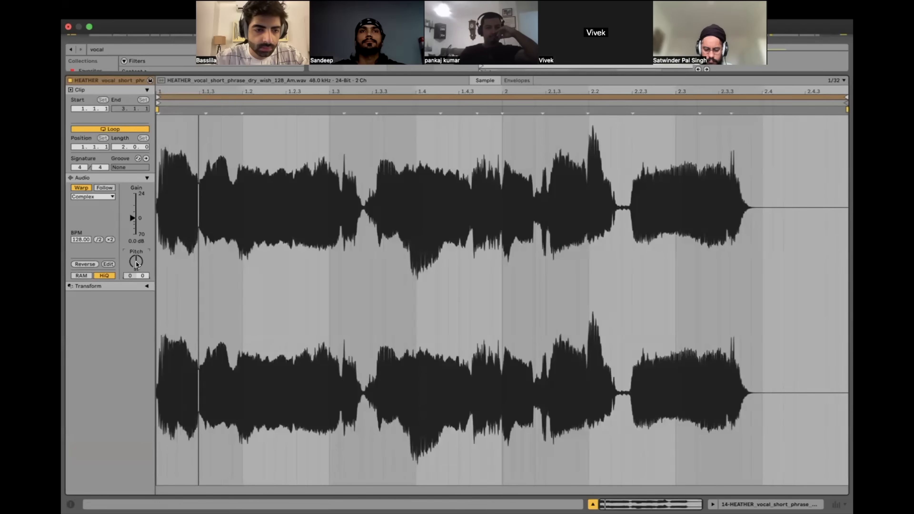
pyautogui.press('space')
pyautogui.press('space')
pyautogui.press('Up')
pyautogui.press('space')
pyautogui.press('space')
pyautogui.press('space')
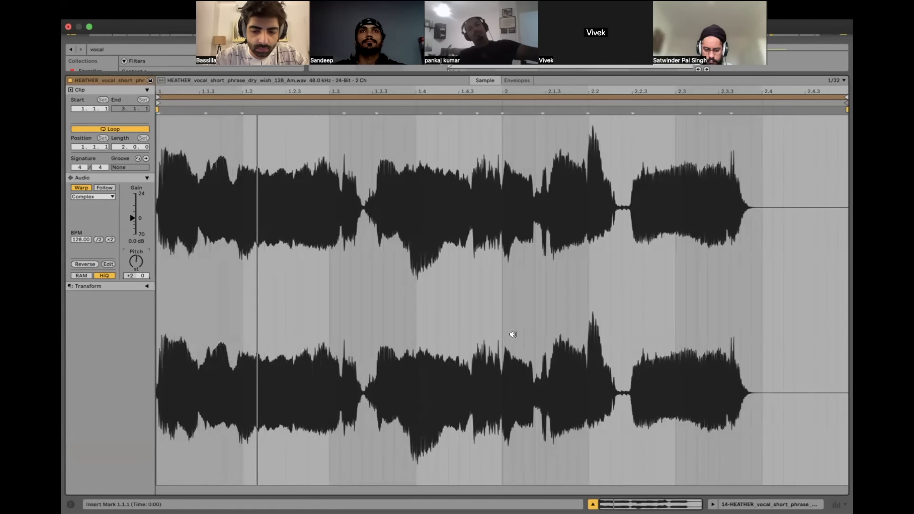
# Step: Return to the arrangement and delete the vocal clip's opening part from 9.1.1 to 10.2.1
pyautogui.click(592, 505)
pyautogui.press('-')
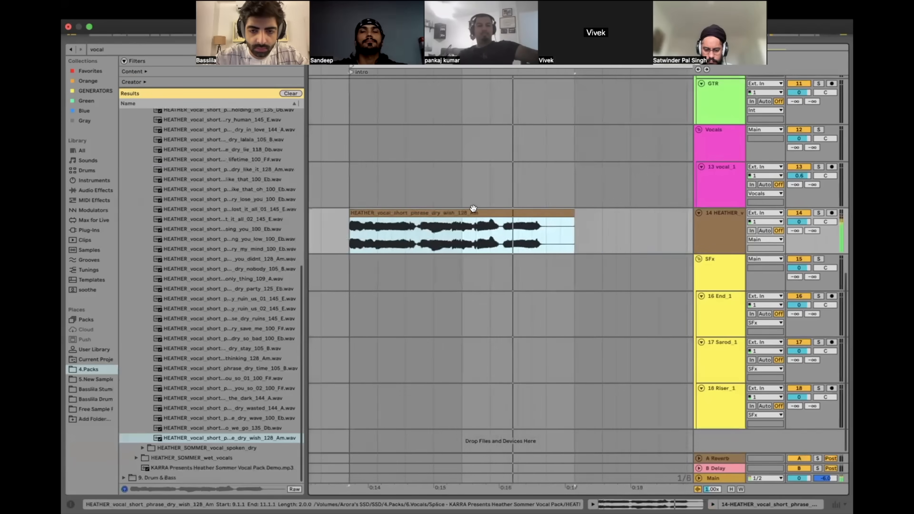
pyautogui.click(511, 239)
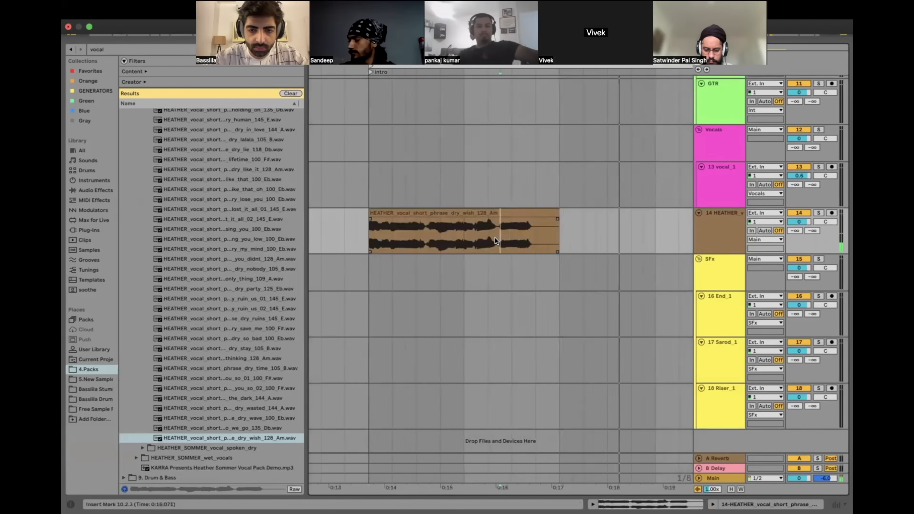
pyautogui.press('-')
pyautogui.moveTo(497, 238); pyautogui.dragTo(416, 237)
pyautogui.press('Delete')
# Step: Trim the start of the remaining vocal piece slightly and move it to begin at bar 10
pyautogui.hscroll(-3, 415, 237)
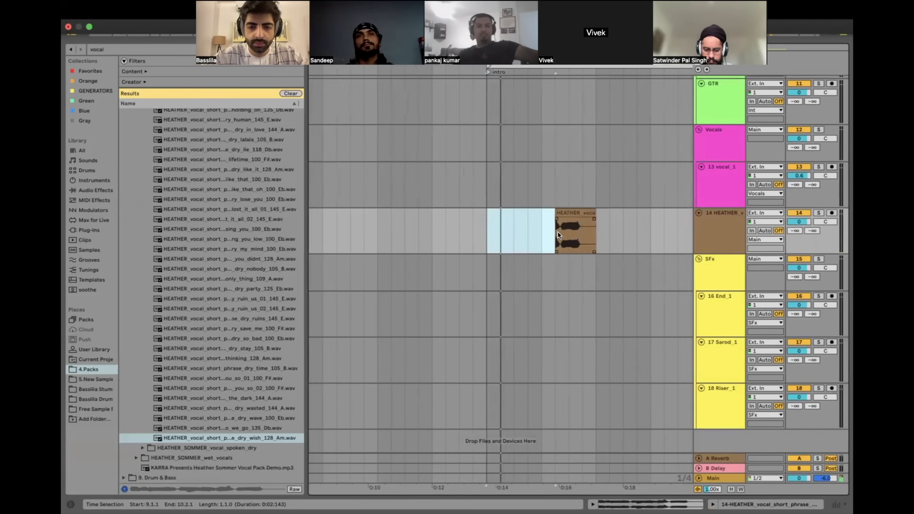
pyautogui.click(555, 224)
pyautogui.click(553, 211)
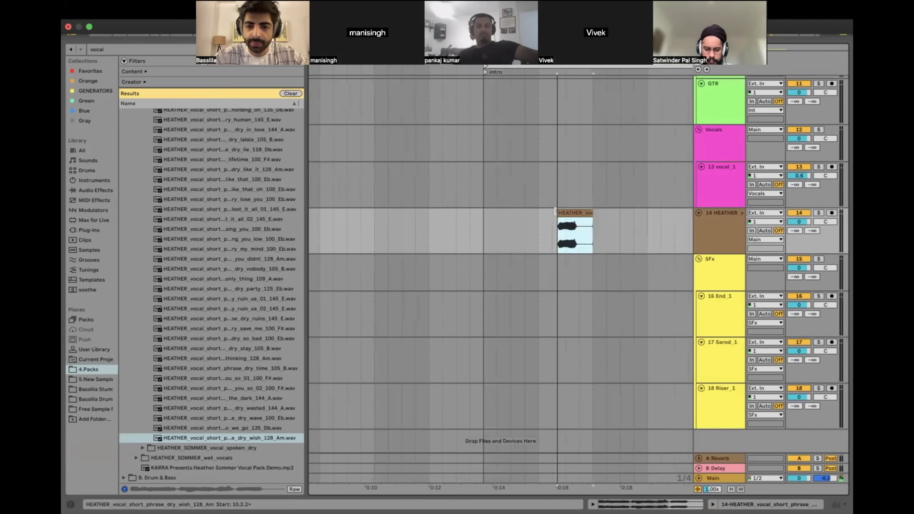
pyautogui.moveTo(573, 212)
pyautogui.mouseDown()
pyautogui.moveTo(554, 211)
pyautogui.moveTo(564, 212)
pyautogui.mouseUp()
# Step: Duplicate bars 9 to 11 of the vocal track, placing a second vocal chop in bars 11 to 13
pyautogui.click(542, 225)
pyautogui.press('-')
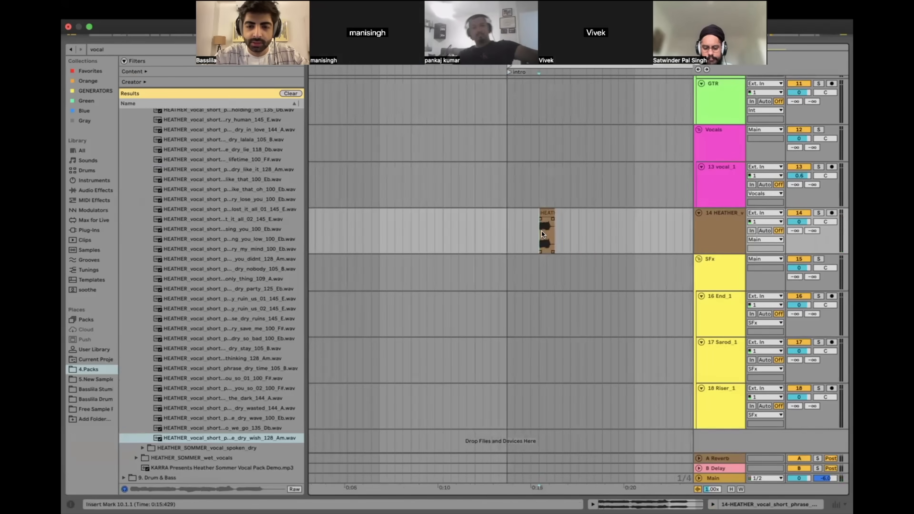
pyautogui.hscroll(2, 543, 233)
pyautogui.scroll(1, 543, 233)
pyautogui.press('super+d')
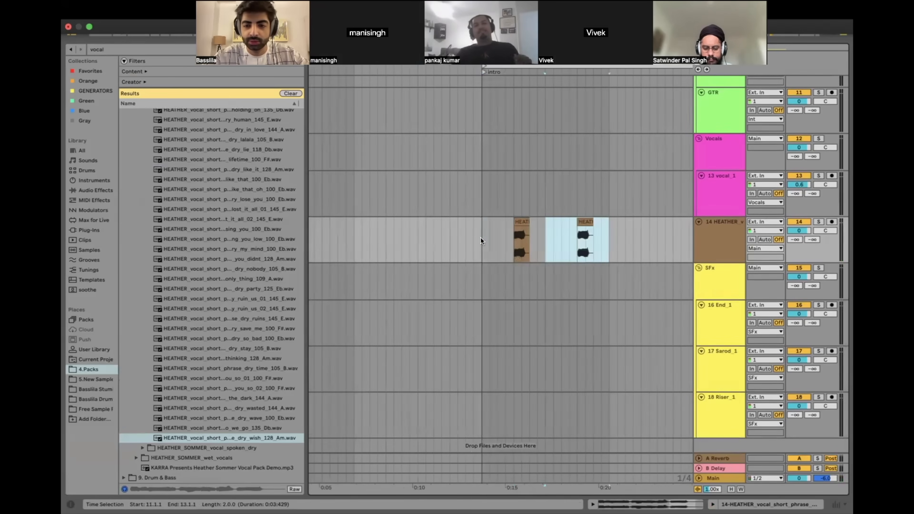
# Step: Select bars 9 to 13 of the vocal track, and play the arrangement from bar 10 to review the vocal chops
pyautogui.hscroll(2, 481, 237)
pyautogui.scroll(1, 480, 237)
pyautogui.keyDown('shift'); pyautogui.click(443, 248); pyautogui.keyUp('shift')
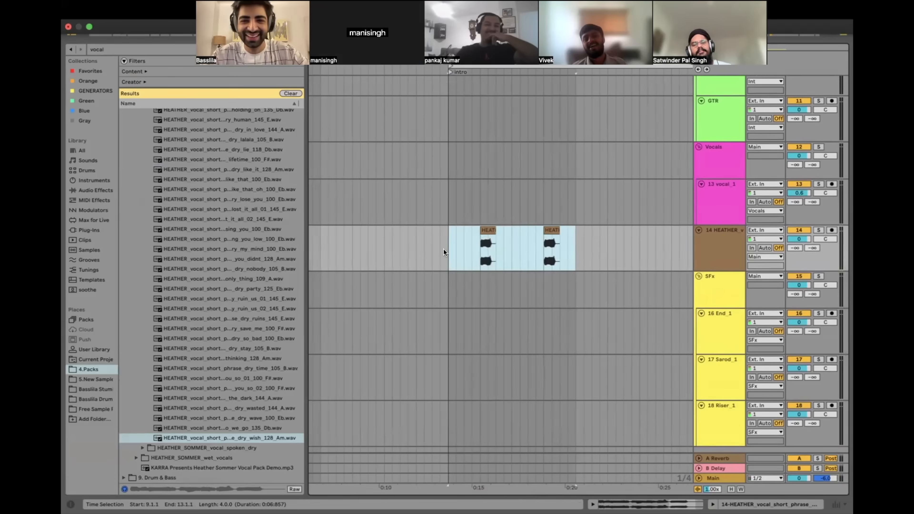
pyautogui.click(485, 258)
pyautogui.scroll(10, 494, 258)
pyautogui.hscroll(3, 493, 258)
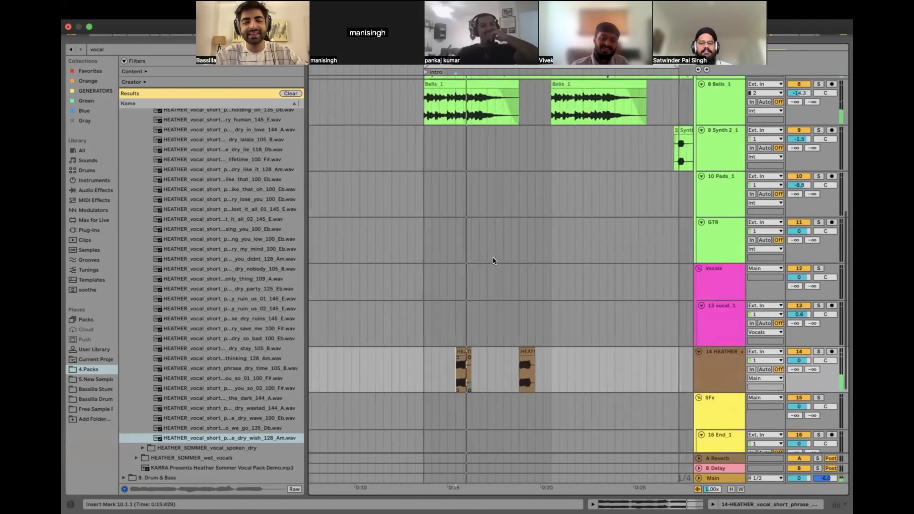
pyautogui.scroll(-5, 493, 258)
pyautogui.scroll(-1, 540, 258)
pyautogui.scroll(-1, 540, 257)
pyautogui.hscroll(-1, 540, 258)
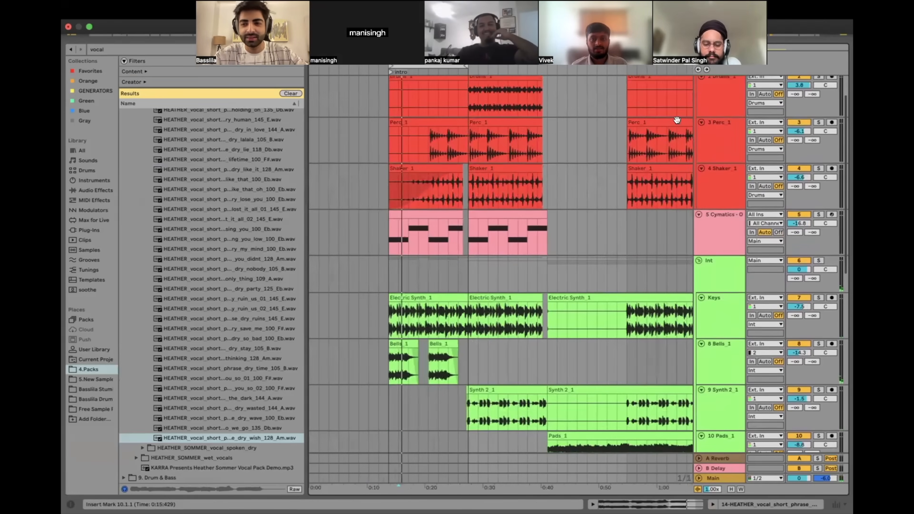
# Step: Delete the first of the two vocal chops on the Heather vocal track, the one at bar 10
pyautogui.scroll(-10, 520, 249)
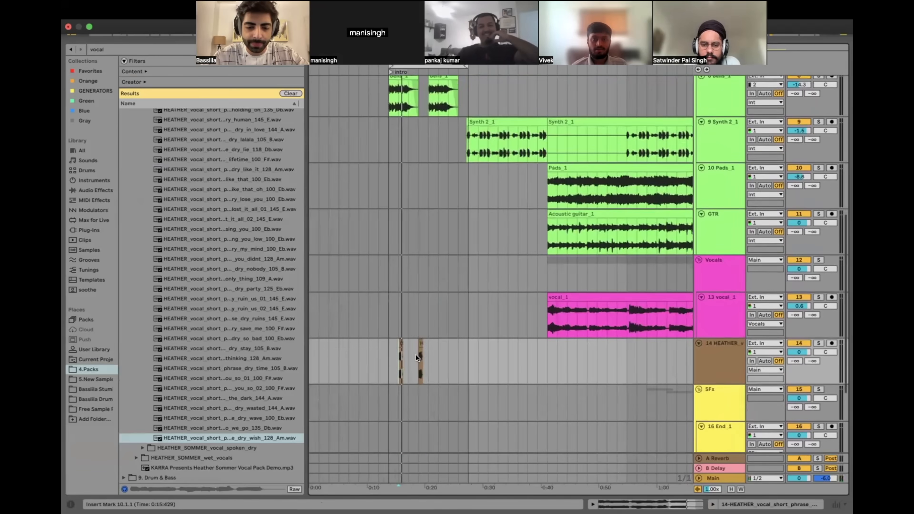
pyautogui.click(385, 370)
pyautogui.press('+')
pyautogui.press('+')
pyautogui.press('+')
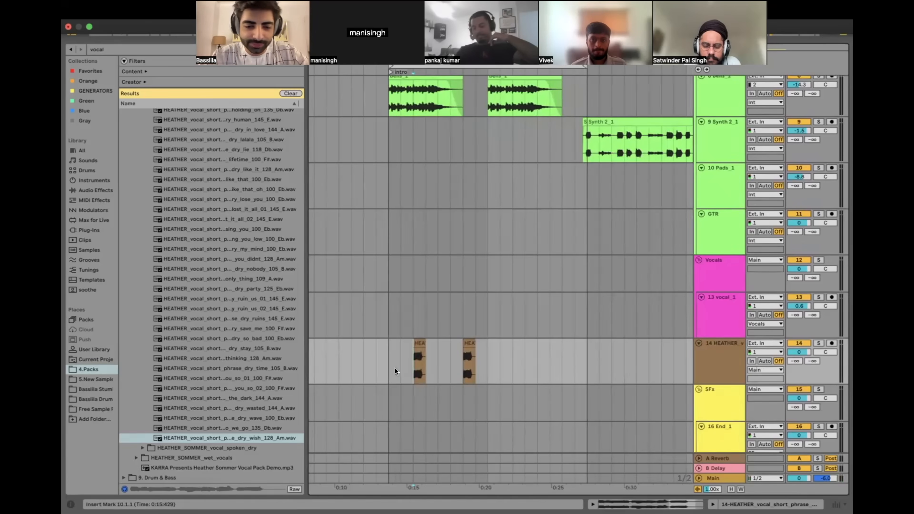
pyautogui.hscroll(-5, 387, 367)
pyautogui.moveTo(550, 359); pyautogui.dragTo(576, 358)
pyautogui.press('Delete')
# Step: Move the remaining vocal chop to 12.2.1, and select bars 11 to 13 of the vocal track
pyautogui.scroll(5, 513, 350)
pyautogui.moveTo(526, 341); pyautogui.dragTo(649, 356)
pyautogui.hscroll(5, 591, 349)
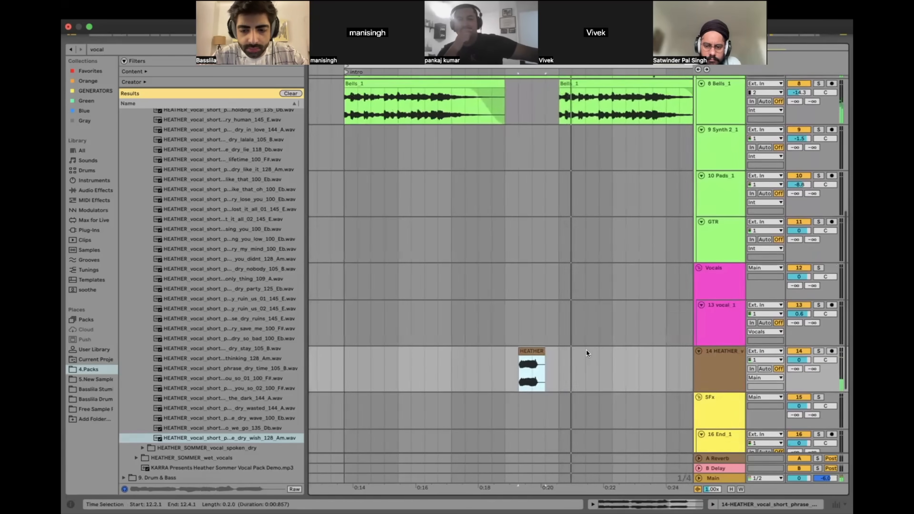
pyautogui.scroll(-2, 542, 355)
pyautogui.moveTo(411, 375); pyautogui.dragTo(510, 376)
pyautogui.scroll(-5, 510, 375)
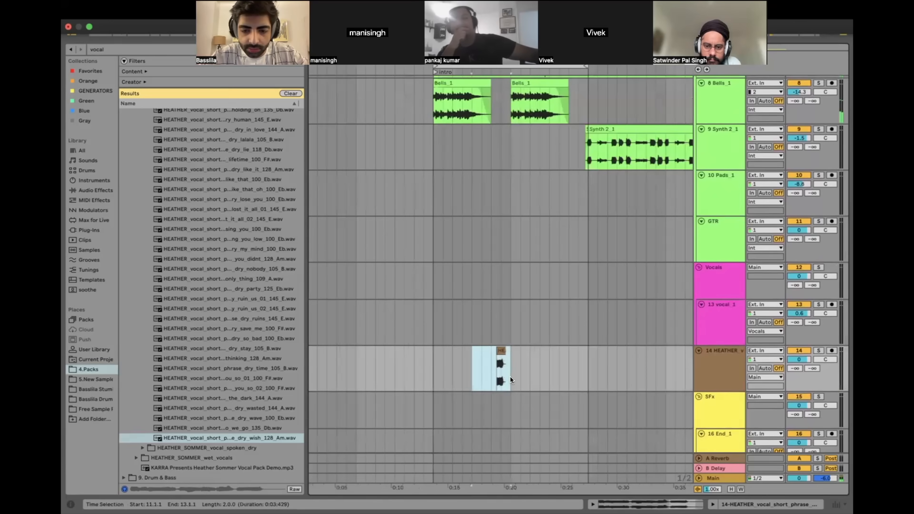
# Step: Move the vocal chop to the end of the intro so it starts at 16.2.1
pyautogui.hscroll(-2, 510, 375)
pyautogui.click(469, 374)
pyautogui.hscroll(1, 529, 347)
pyautogui.click(525, 348)
pyautogui.moveTo(524, 347); pyautogui.dragTo(608, 349)
pyautogui.scroll(3, 595, 350)
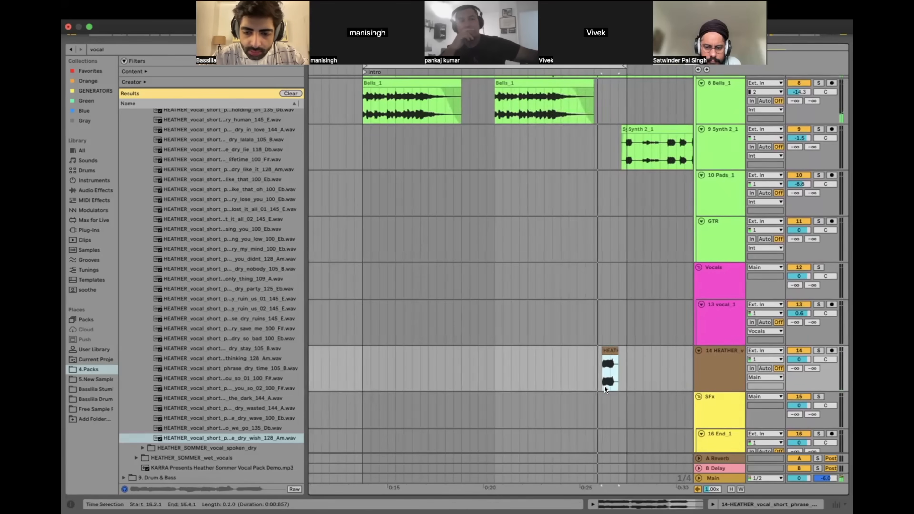
# Step: Split the vocal chop around 16.3.1 and delete the excess, leaving only a very short piece
pyautogui.scroll(2, 604, 385)
pyautogui.scroll(2, 613, 369)
pyautogui.click(612, 370)
pyautogui.hscroll(3, 605, 373)
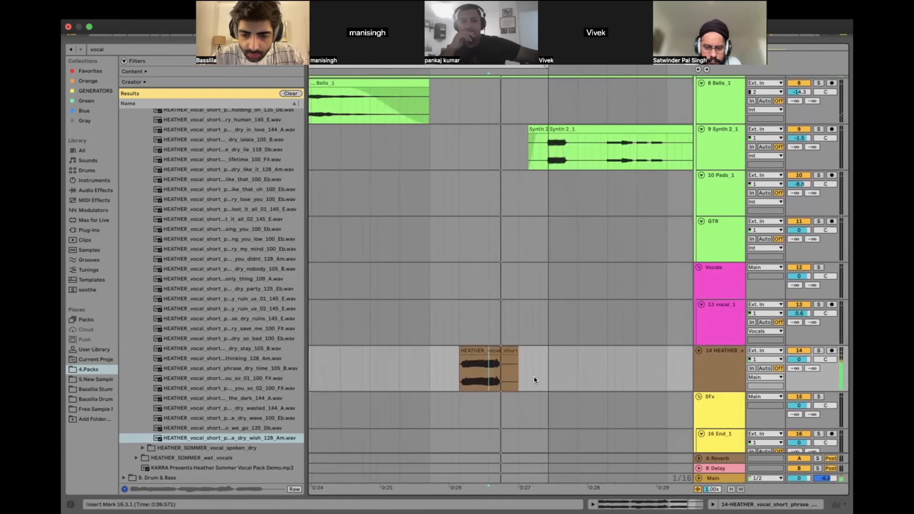
pyautogui.scroll(3, 485, 371)
pyautogui.hscroll(3, 482, 373)
pyautogui.click(465, 375)
pyautogui.press('super+e')
pyautogui.click(455, 351)
pyautogui.press('Delete')
# Step: Place the insert mark at 16.2.4 and play the short vocal piece
pyautogui.moveTo(497, 367); pyautogui.dragTo(613, 362)
pyautogui.click(458, 379)
pyautogui.press('space')
pyautogui.scroll(-3, 457, 379)
# Step: Find the ValhallaVintageVerb plug-in and add it to the Heather vocal track
pyautogui.click(129, 46)
pyautogui.write('val')
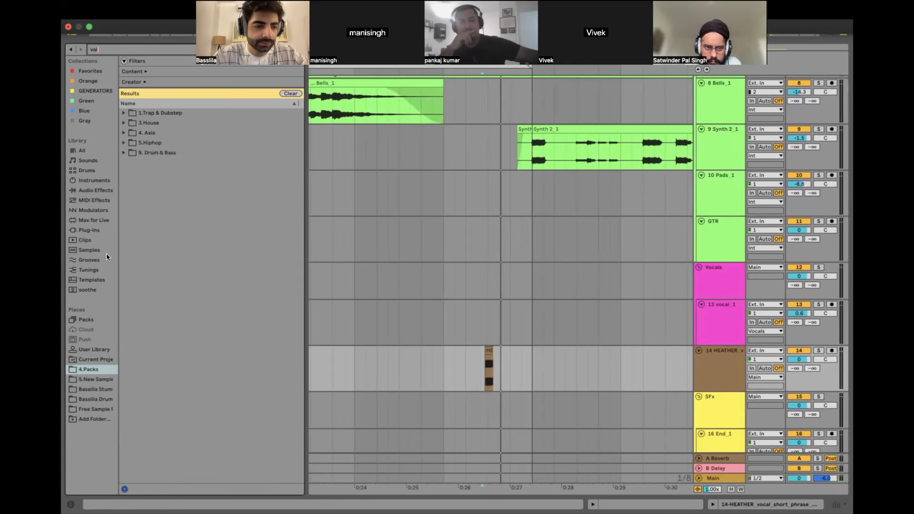
pyautogui.click(104, 230)
pyautogui.click(156, 201)
pyautogui.moveTo(459, 374); pyautogui.dragTo(459, 373)
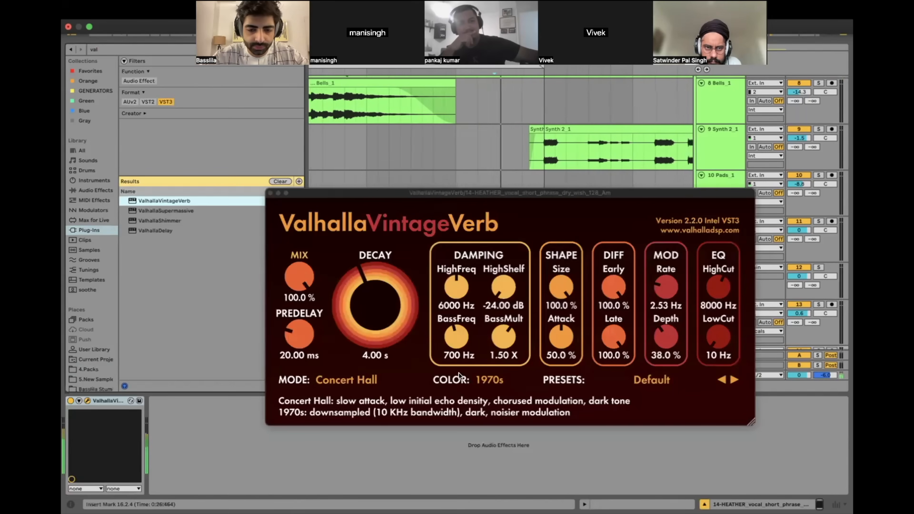
# Step: Set the vocal reverb's color to 1980s and its decay to 70 s, and close the plug-in window
pyautogui.click(498, 383)
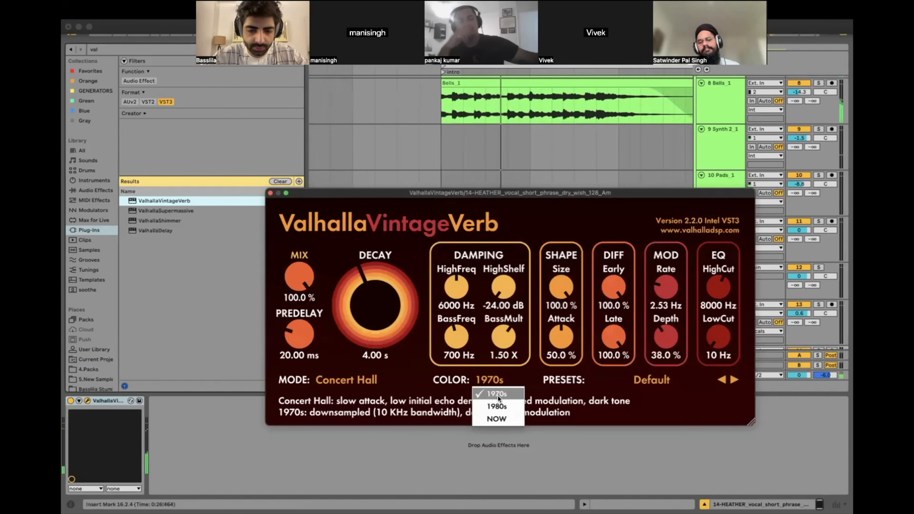
pyautogui.click(497, 406)
pyautogui.click(270, 193)
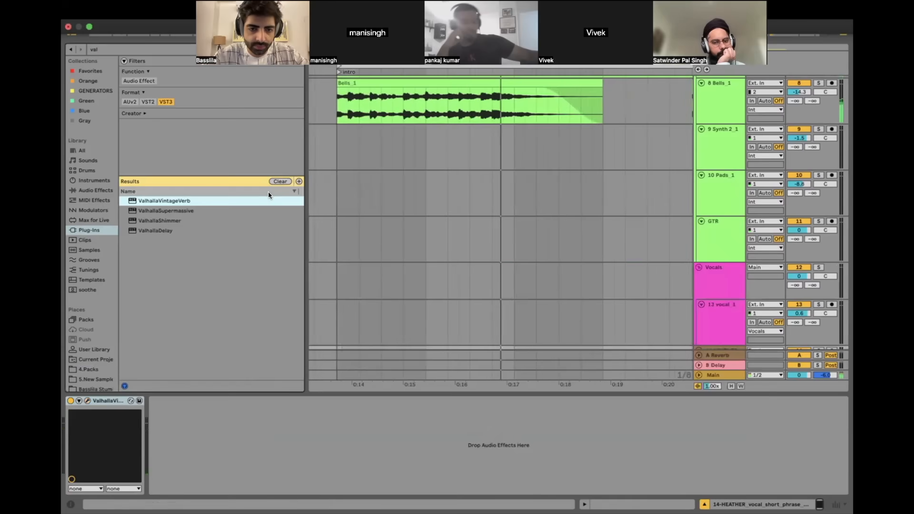
pyautogui.scroll(-5, 443, 291)
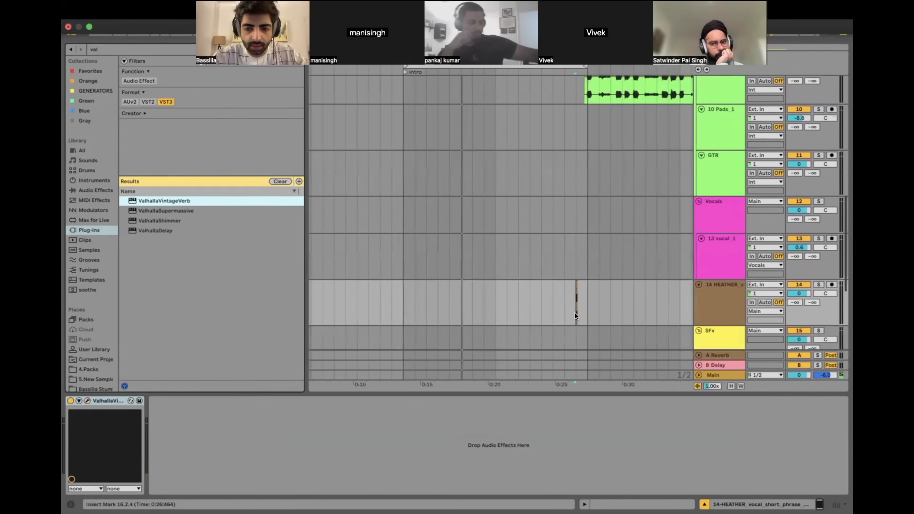
pyautogui.click(87, 400)
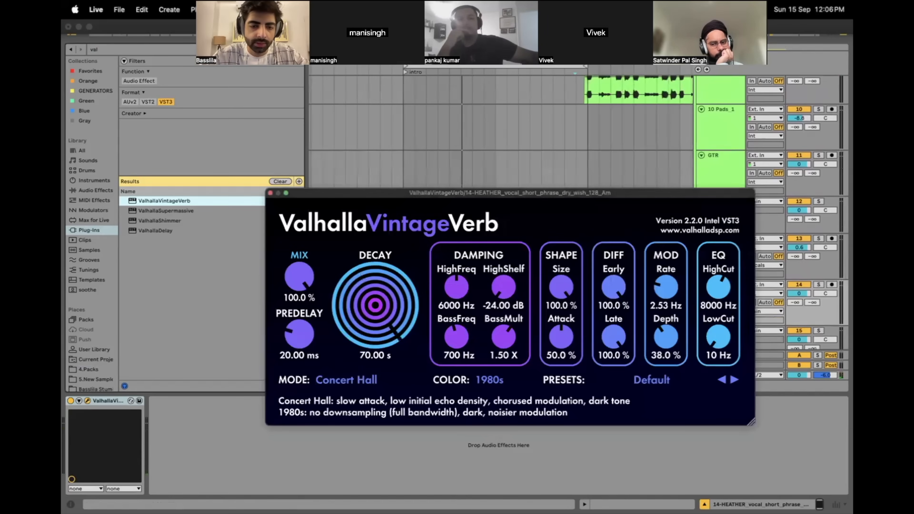
pyautogui.click(270, 193)
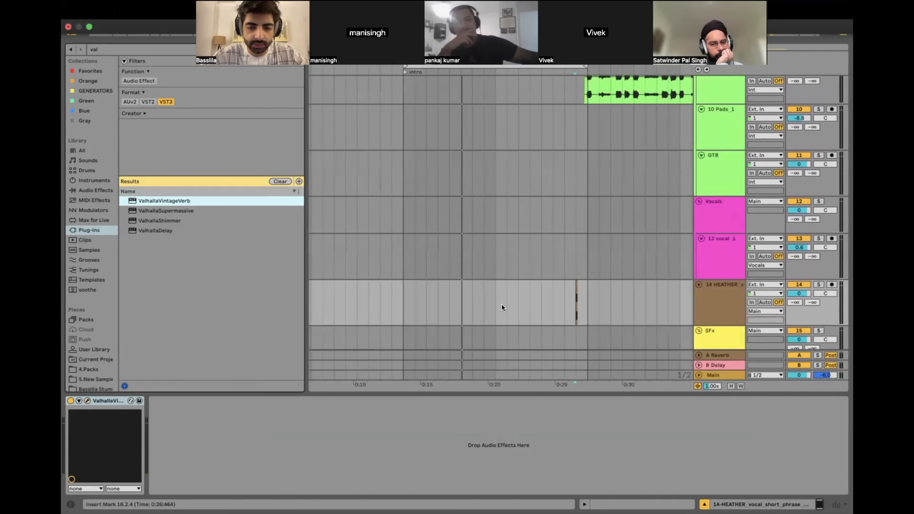
# Step: Play the short vocal piece with the reverb, and freeze and flatten the Heather vocal track
pyautogui.click(576, 312)
pyautogui.press('space')
pyautogui.scroll(3, 572, 313)
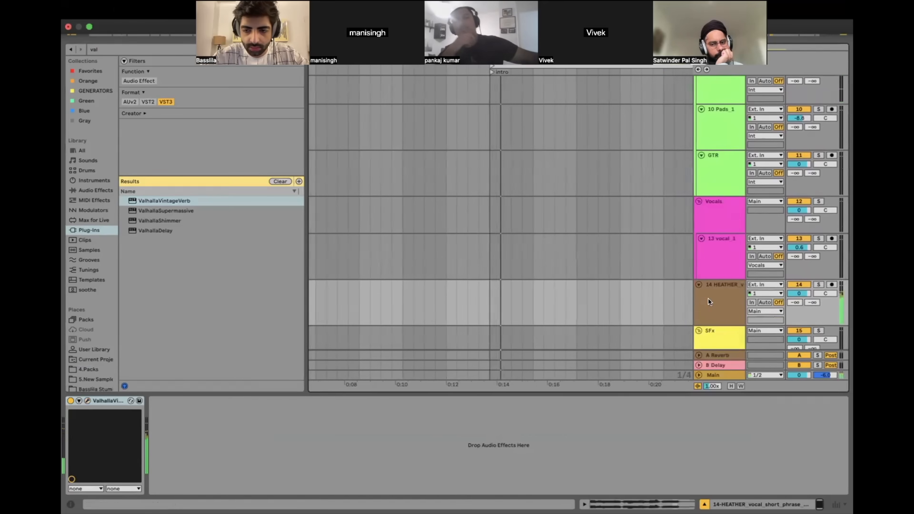
pyautogui.rightClick(708, 302)
pyautogui.click(753, 113)
pyautogui.press('Return')
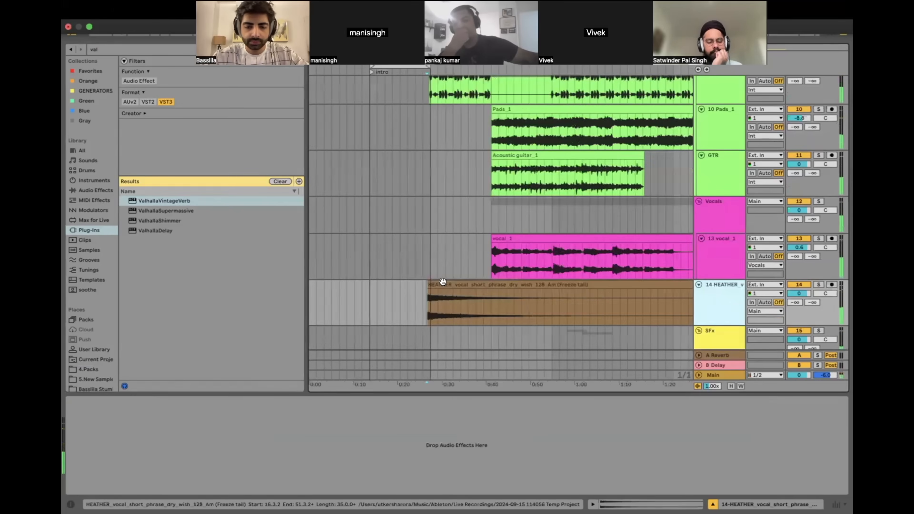
# Step: Trim the flattened vocal reverb tail and move it to start at bar 13
pyautogui.scroll(3, 425, 294)
pyautogui.click(451, 285)
pyautogui.moveTo(451, 286); pyautogui.dragTo(341, 304)
pyautogui.press('Delete')
pyautogui.click(390, 284)
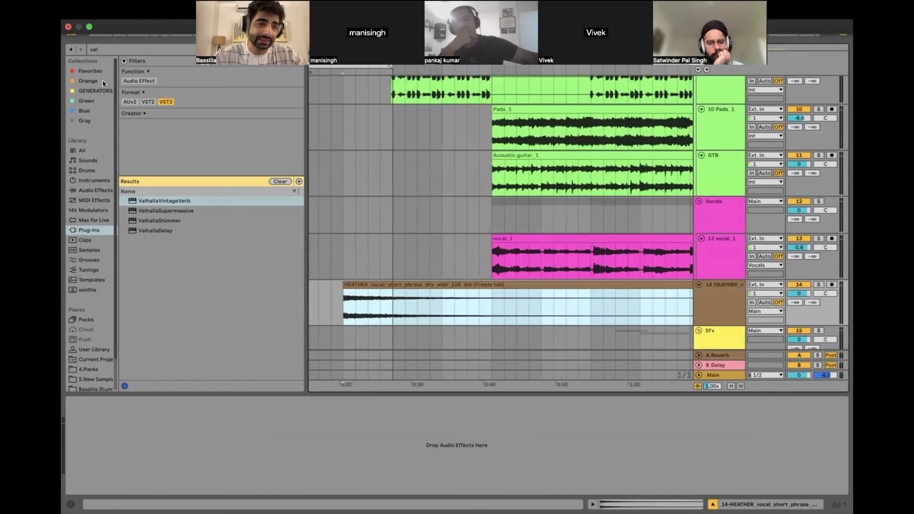
pyautogui.press('super+z')
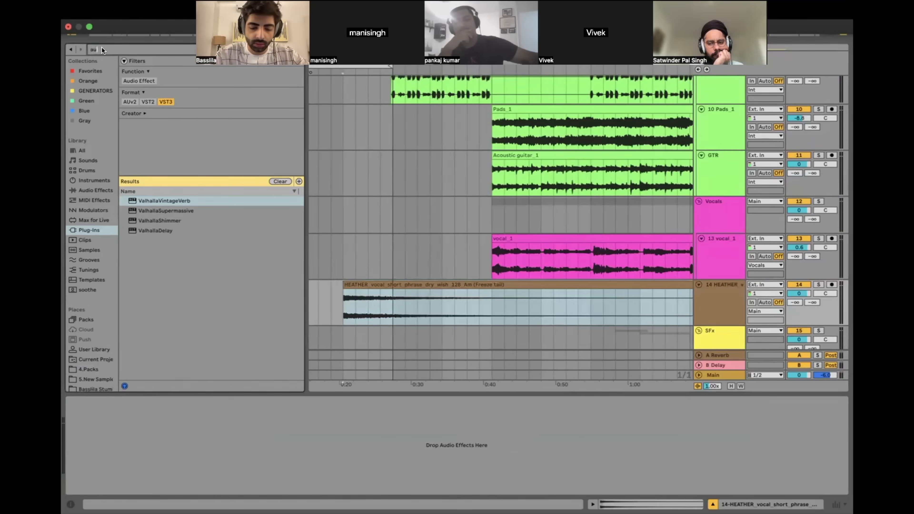
pyautogui.write('auto pan')
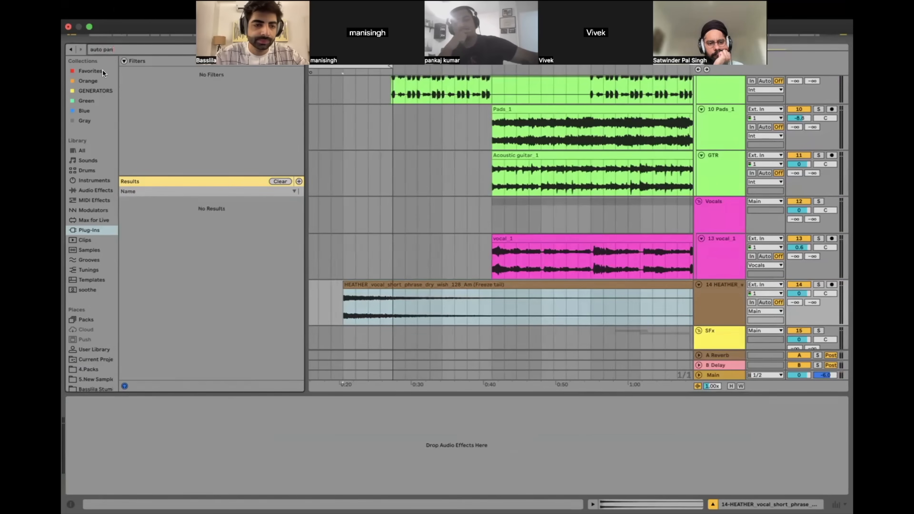
pyautogui.click(93, 189)
pyautogui.moveTo(141, 89); pyautogui.dragTo(348, 308)
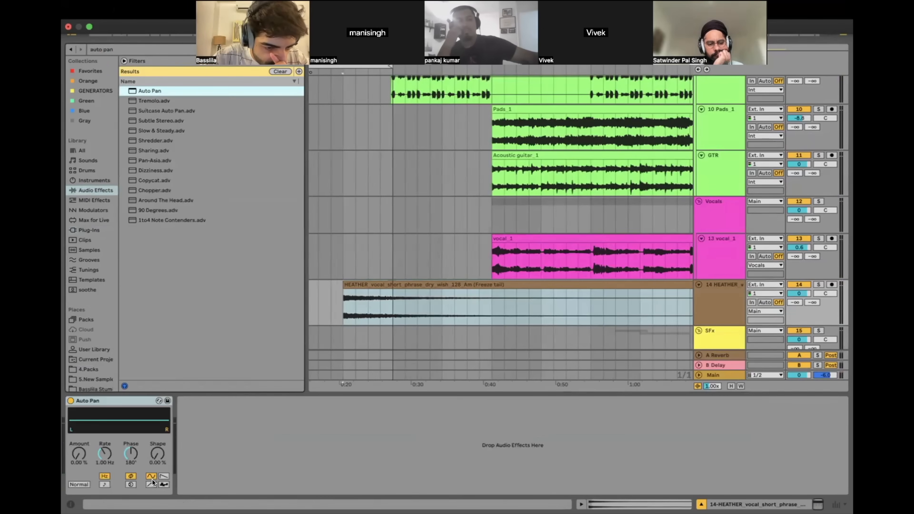
pyautogui.click(113, 398)
pyautogui.press('Delete')
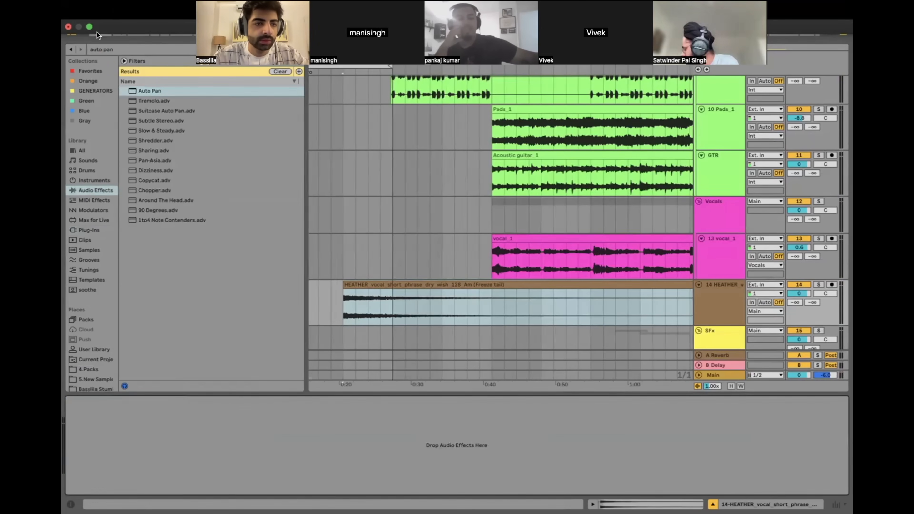
# Step: Search the plug-ins for "lfo" and add the AUv2 version of LFOTool to the Heather vocal track
pyautogui.write('lfo')
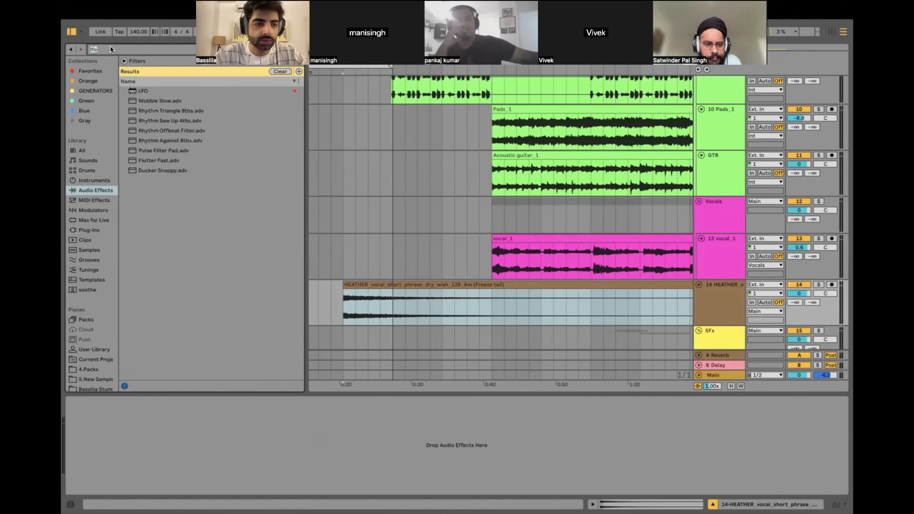
pyautogui.write('utio')
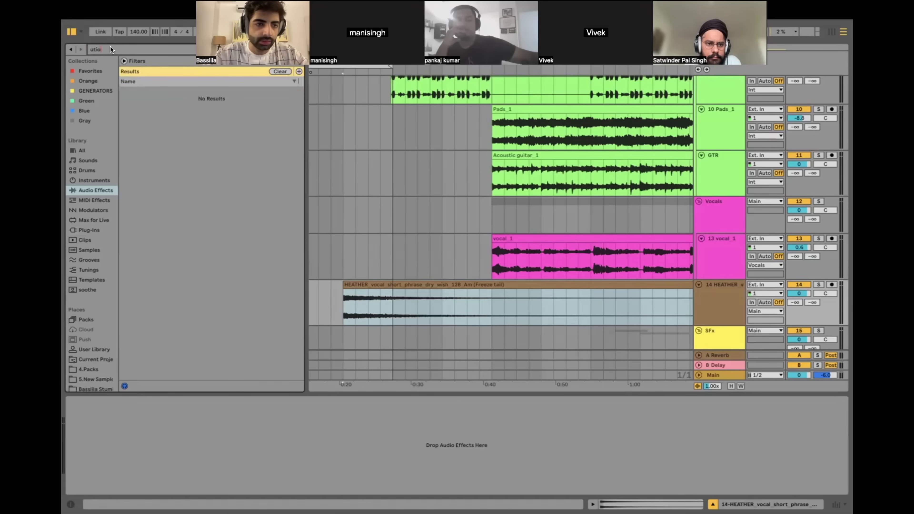
pyautogui.write('lfo')
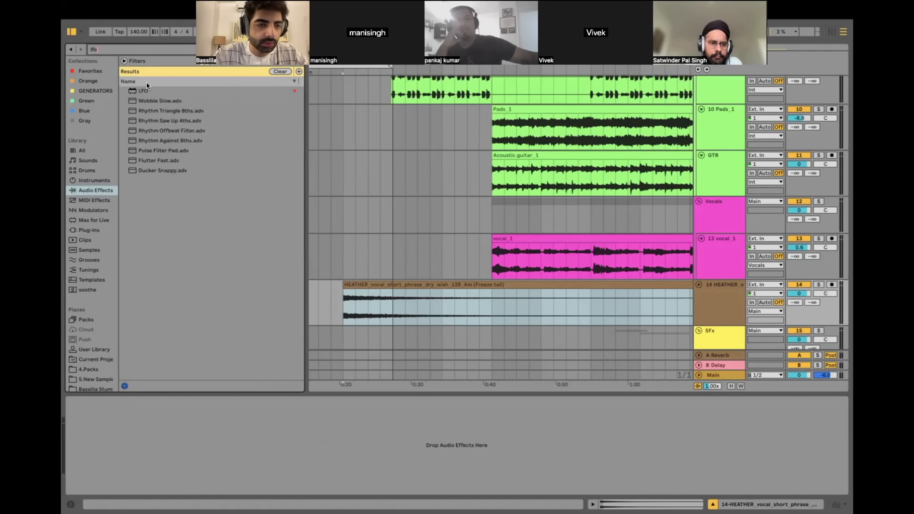
pyautogui.click(90, 231)
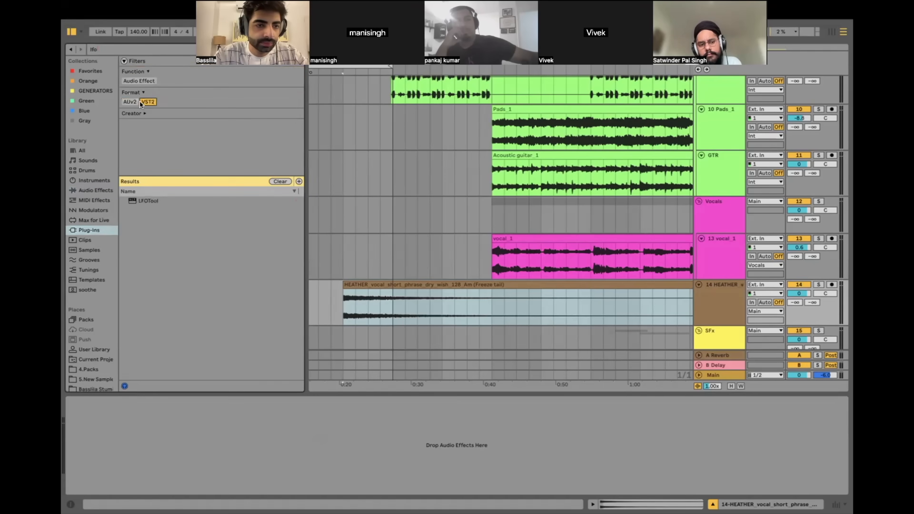
pyautogui.doubleClick(147, 200)
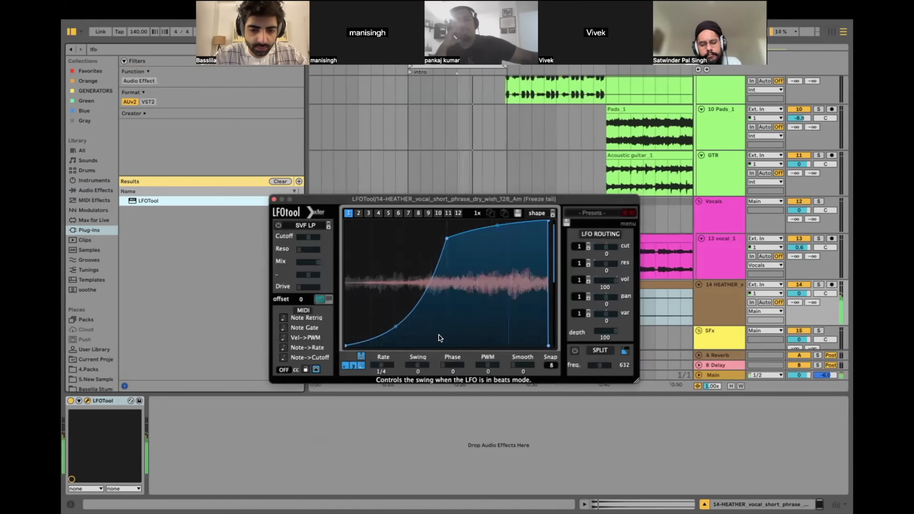
# Step: Reshape the LFOTool curve into a gate with a silent first half and full second half, and play from bar 13
pyautogui.doubleClick(445, 347)
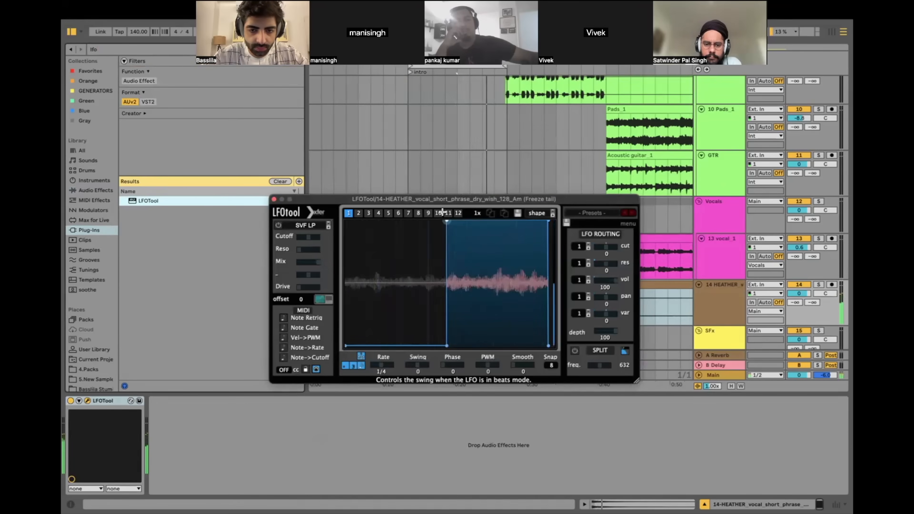
pyautogui.click(274, 199)
pyautogui.click(459, 307)
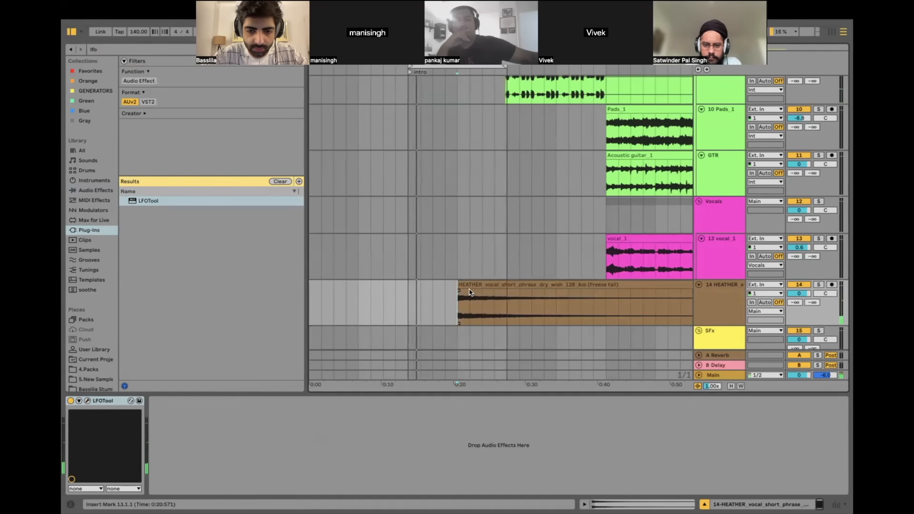
# Step: Reopen LFOTool and set its rate to 1/8
pyautogui.click(88, 400)
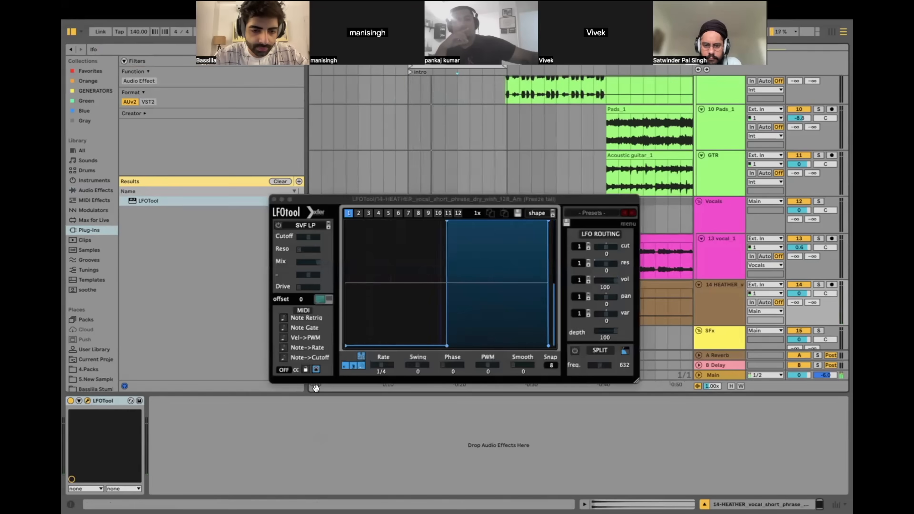
pyautogui.moveTo(391, 366); pyautogui.dragTo(399, 366)
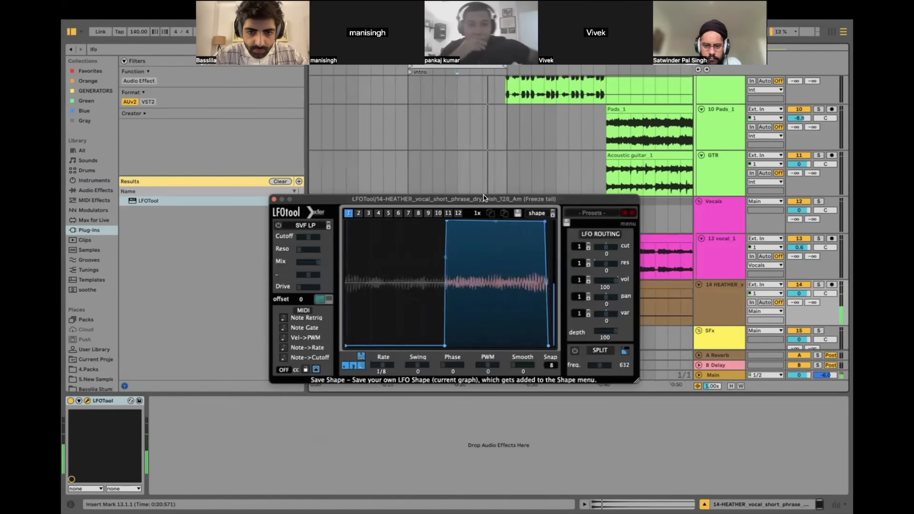
pyautogui.moveTo(483, 196); pyautogui.dragTo(483, 329)
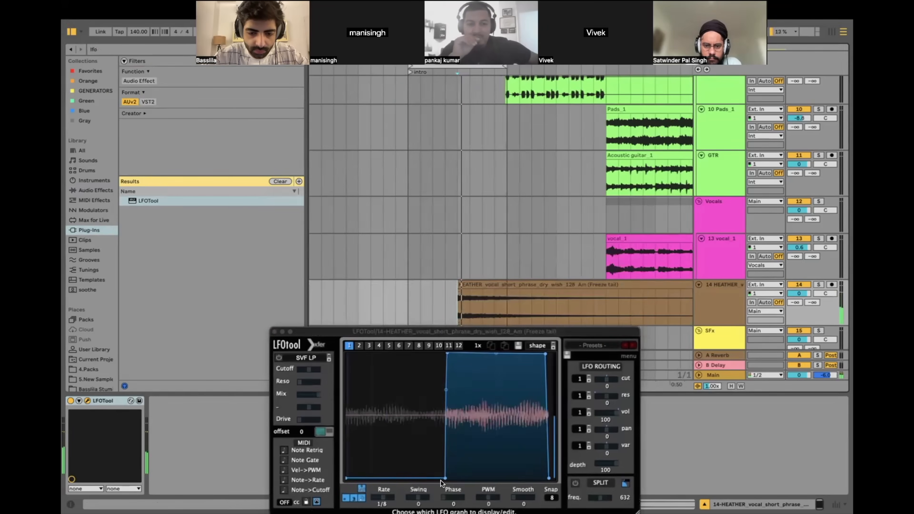
# Step: Invert the LFOTool gate so the first half of the cycle is full volume and the second half silent
pyautogui.moveTo(445, 478); pyautogui.dragTo(331, 344)
pyautogui.moveTo(442, 329); pyautogui.dragTo(439, 408)
pyautogui.doubleClick(544, 262)
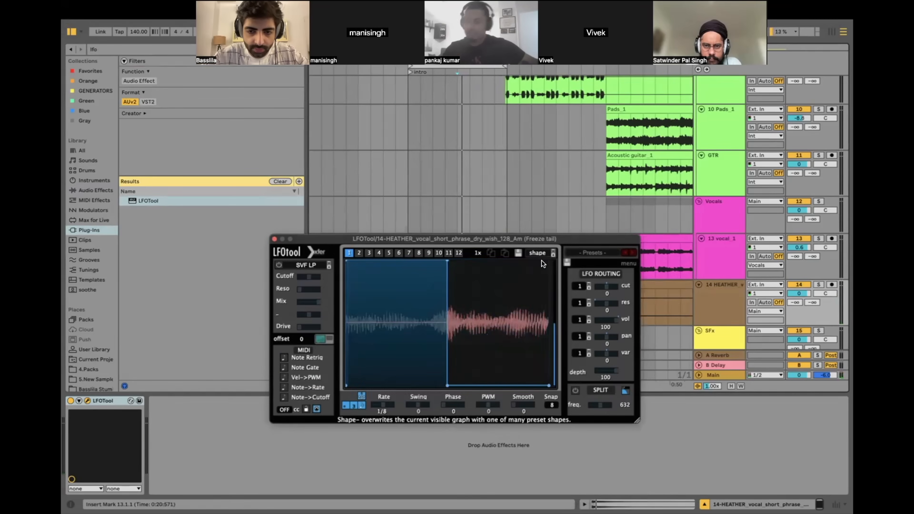
pyautogui.moveTo(444, 260); pyautogui.dragTo(442, 259)
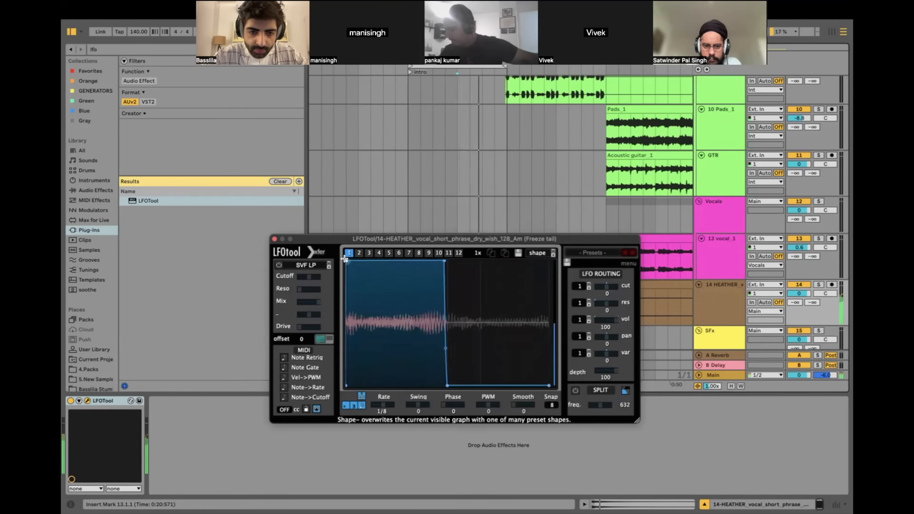
# Step: Set the LFOTool rate to 1/4 and lower the Heather vocal track's volume to -6.6 dB
pyautogui.moveTo(383, 404); pyautogui.dragTo(379, 409)
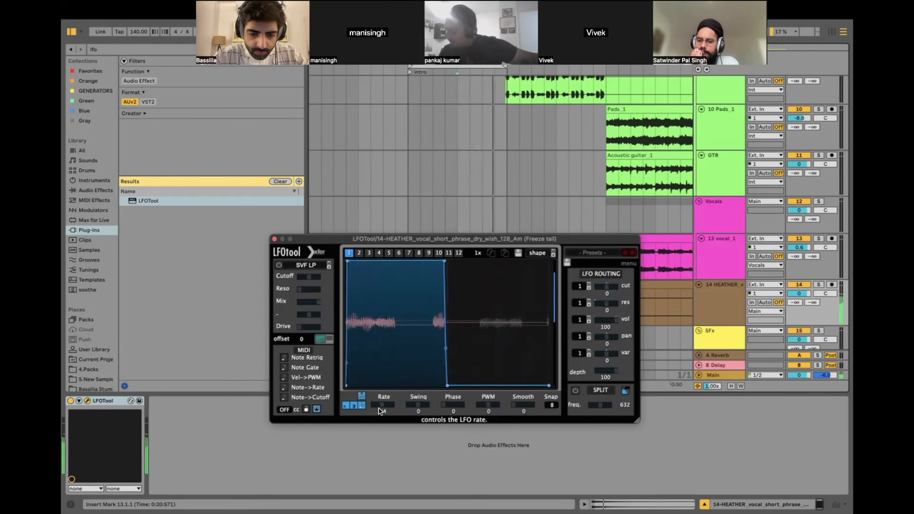
pyautogui.click(794, 293)
pyautogui.moveTo(794, 293); pyautogui.dragTo(794, 304)
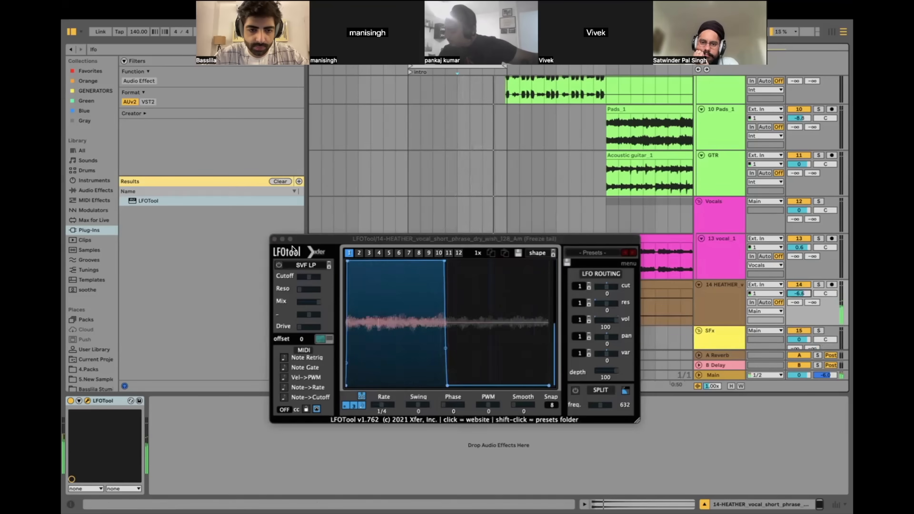
pyautogui.click(274, 239)
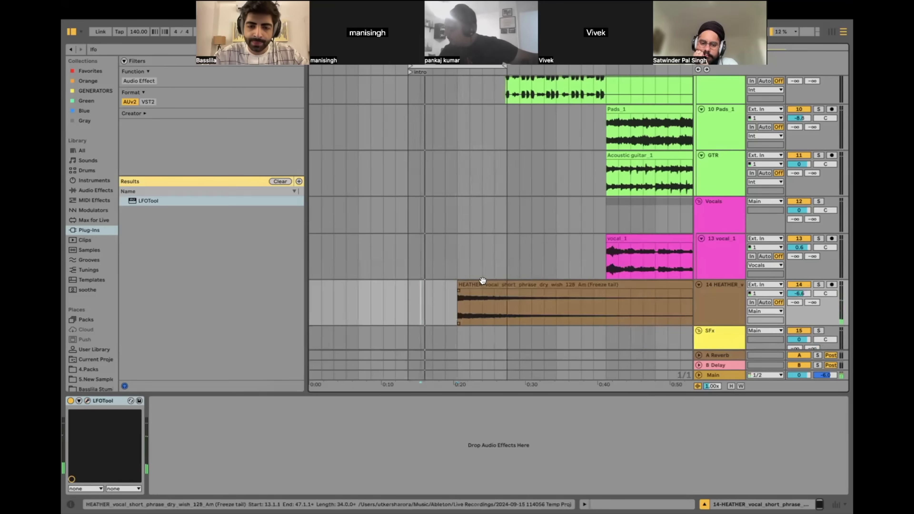
# Step: Fade in the Heather vocal clip from bar 13 to 17, split it at bar 21 and fade out the part before the split
pyautogui.moveTo(457, 292); pyautogui.dragTo(507, 294)
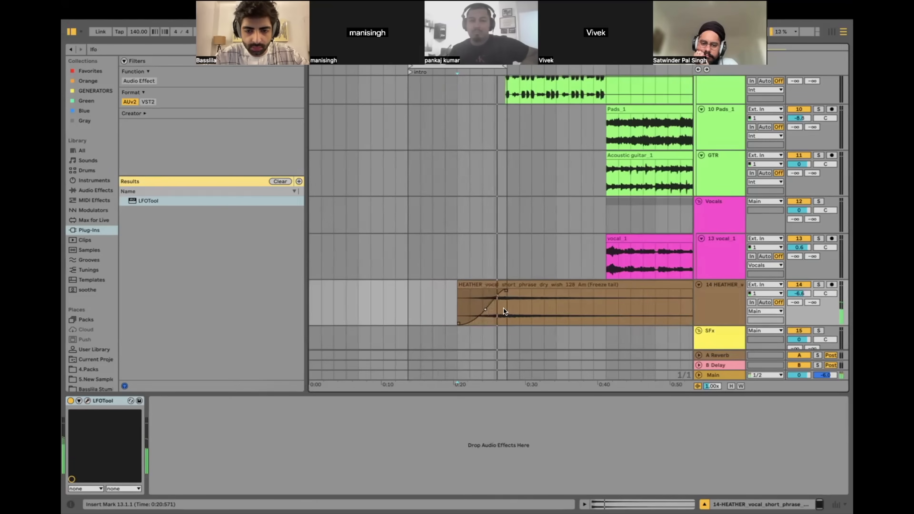
pyautogui.click(555, 304)
pyautogui.press('super+e')
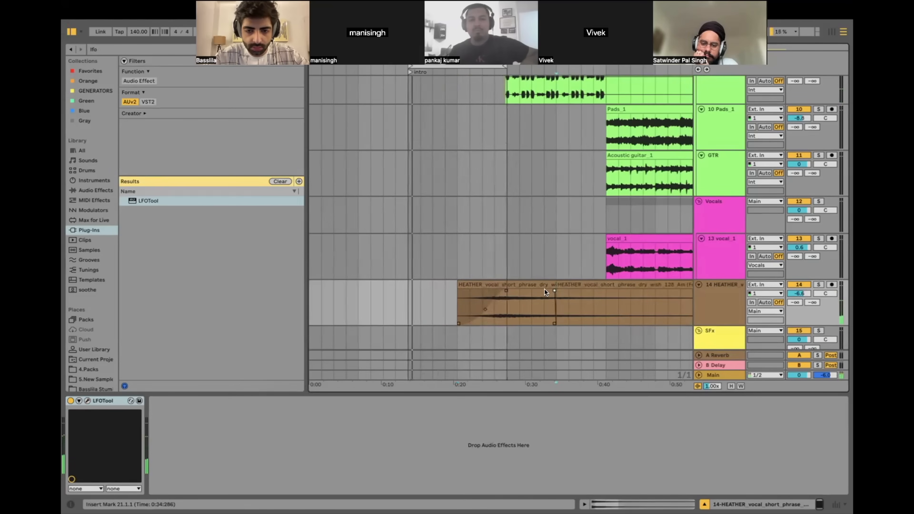
pyautogui.moveTo(554, 290); pyautogui.dragTo(502, 290)
pyautogui.click(465, 261)
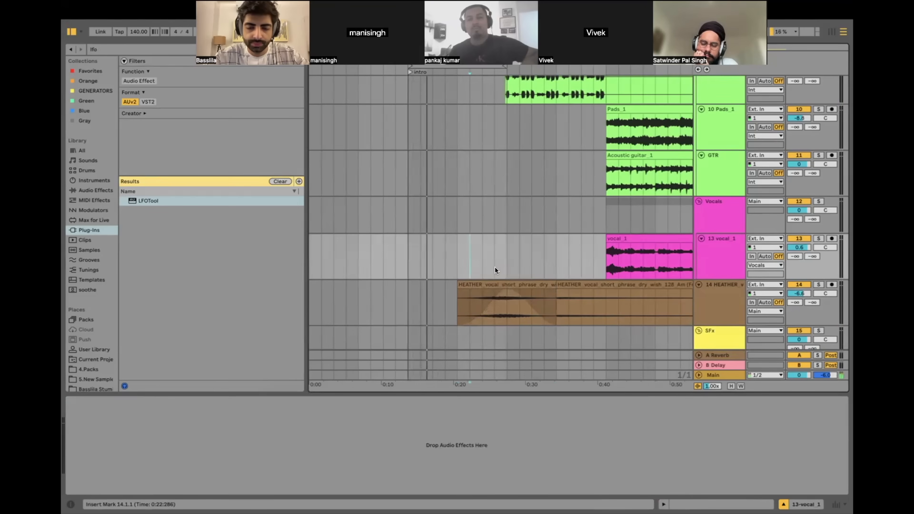
# Step: Set the Heather track's LFOTool rate to 1/8 and reshape its curve into a short rise followed by a straight fall to zero
pyautogui.click(477, 307)
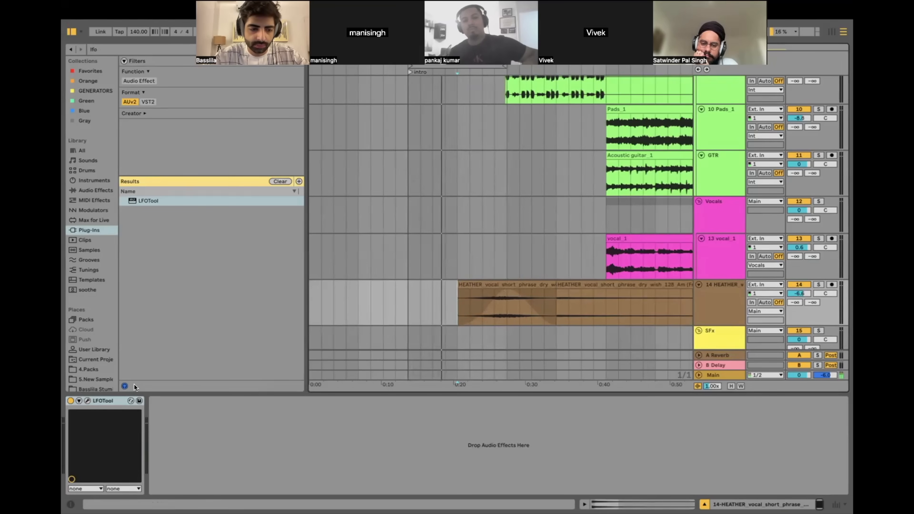
pyautogui.click(87, 400)
pyautogui.moveTo(390, 406); pyautogui.dragTo(406, 407)
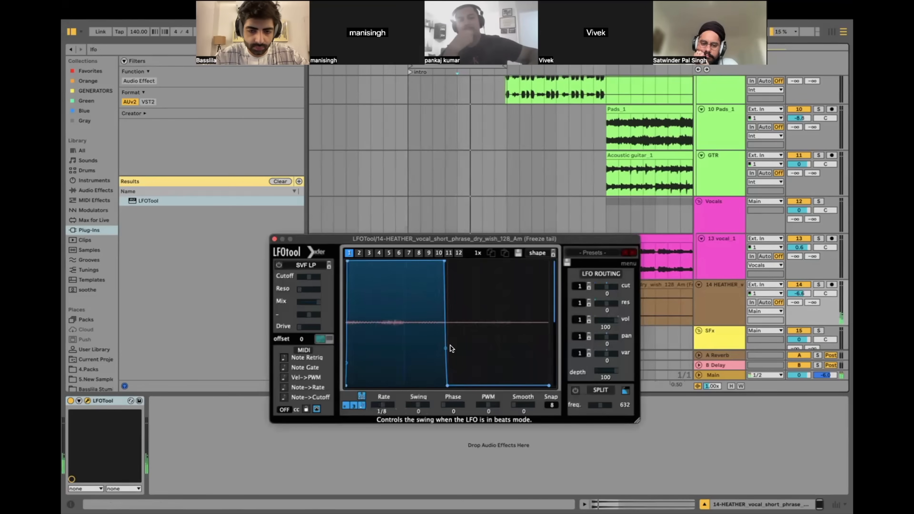
pyautogui.doubleClick(444, 260)
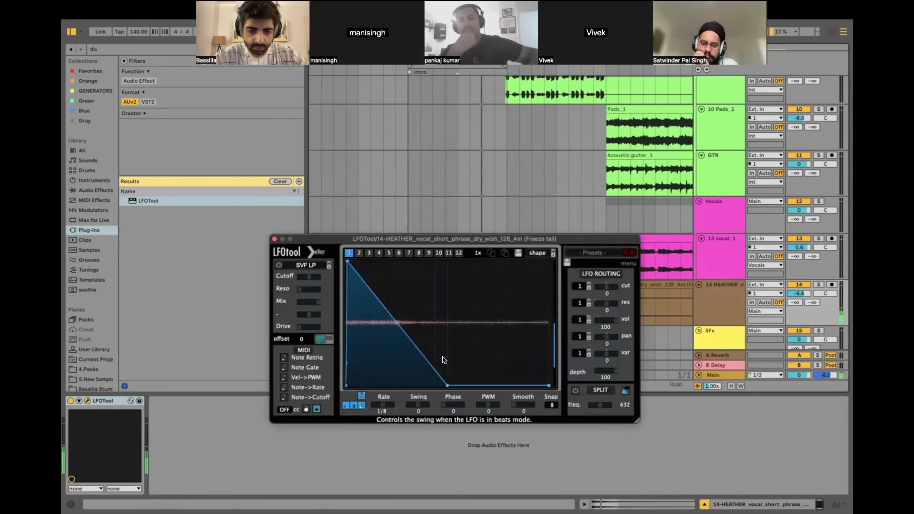
pyautogui.doubleClick(448, 386)
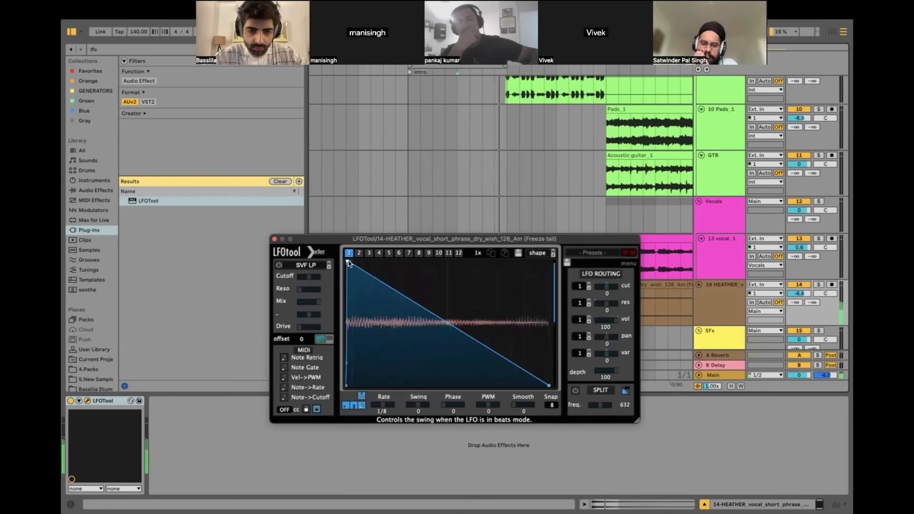
pyautogui.moveTo(347, 261); pyautogui.dragTo(358, 261)
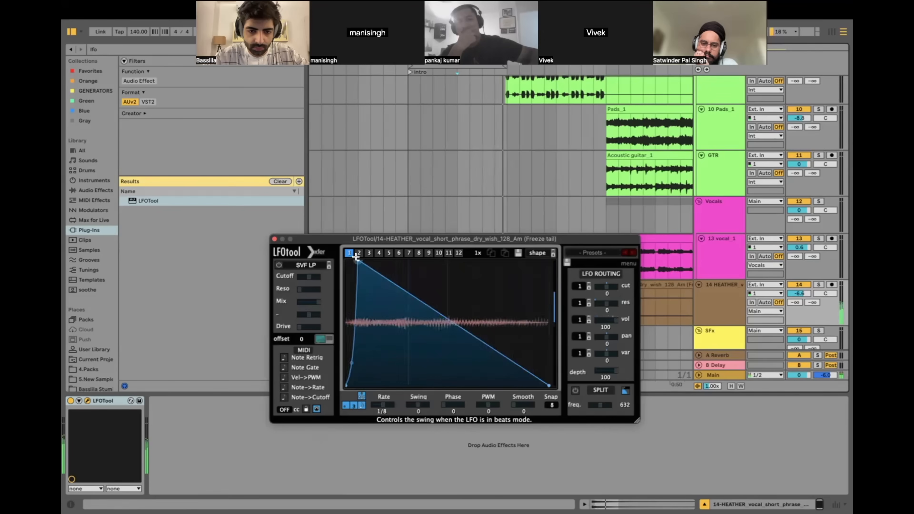
pyautogui.click(274, 239)
# Step: Delete the leftover part of the Heather vocal clip from bar 21 onwards
pyautogui.click(585, 284)
pyautogui.scroll(-5, 584, 280)
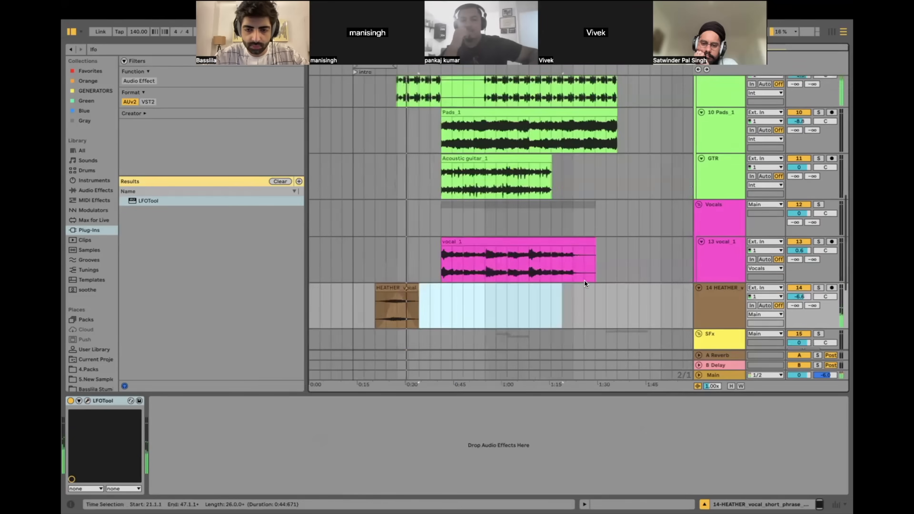
pyautogui.scroll(8, 584, 280)
pyautogui.scroll(-6, 429, 289)
pyautogui.scroll(3, 429, 290)
pyautogui.hscroll(-2, 429, 289)
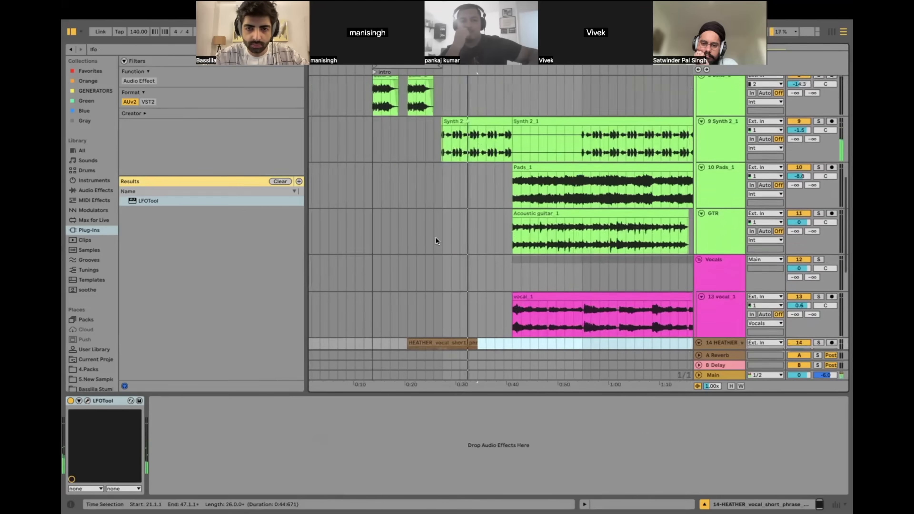
pyautogui.scroll(5, 443, 240)
pyautogui.scroll(-10, 452, 284)
pyautogui.scroll(-3, 452, 284)
pyautogui.scroll(2, 452, 284)
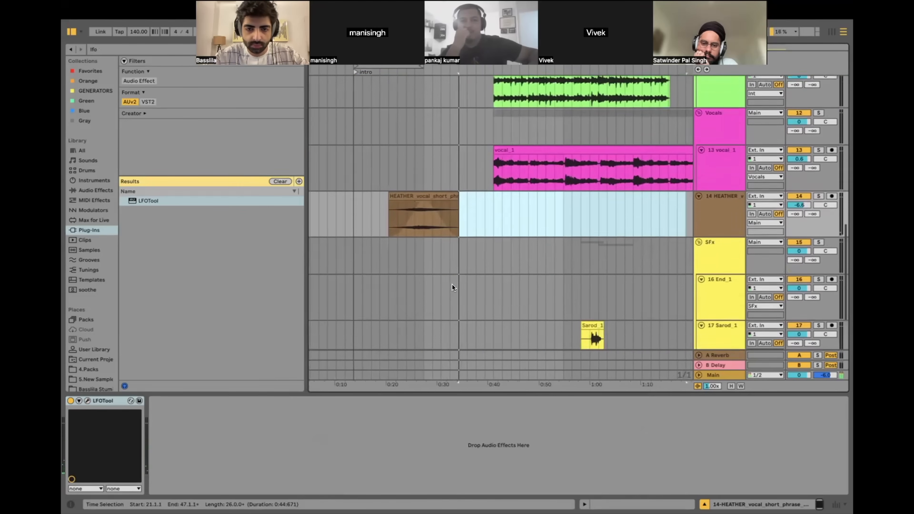
# Step: Set the Heather track's volume to -4.1 dB and move the track into the SFx group
pyautogui.click(798, 233)
pyautogui.scroll(-3, 675, 229)
pyautogui.moveTo(718, 180); pyautogui.dragTo(717, 246)
pyautogui.scroll(2, 607, 225)
pyautogui.scroll(3, 499, 232)
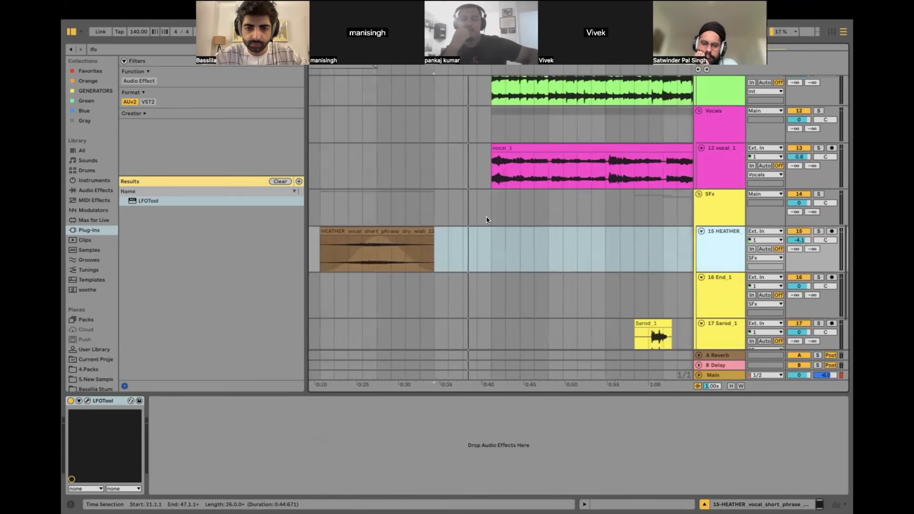
# Step: Play the song from bar 25 and review how the synth, pad, guitar and vocal tracks enter there
pyautogui.click(486, 216)
pyautogui.scroll(6, 485, 214)
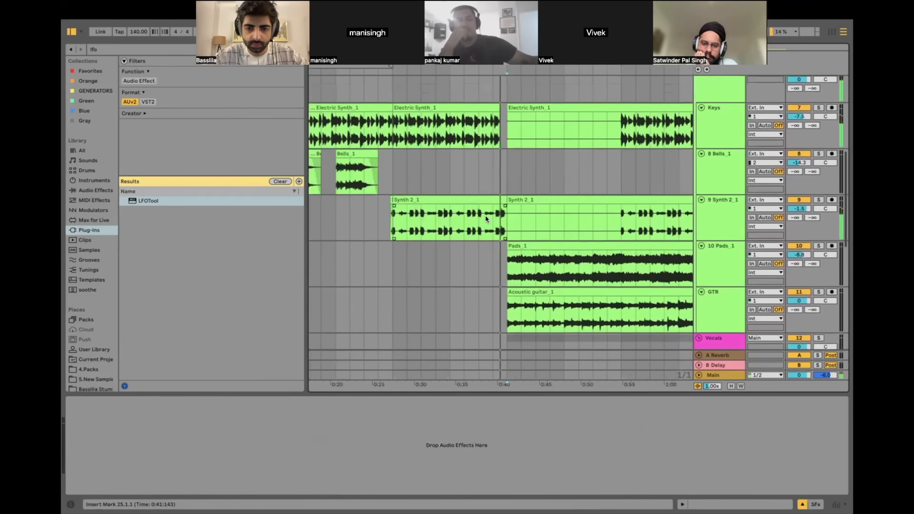
pyautogui.scroll(4, 485, 215)
pyautogui.scroll(-8, 484, 214)
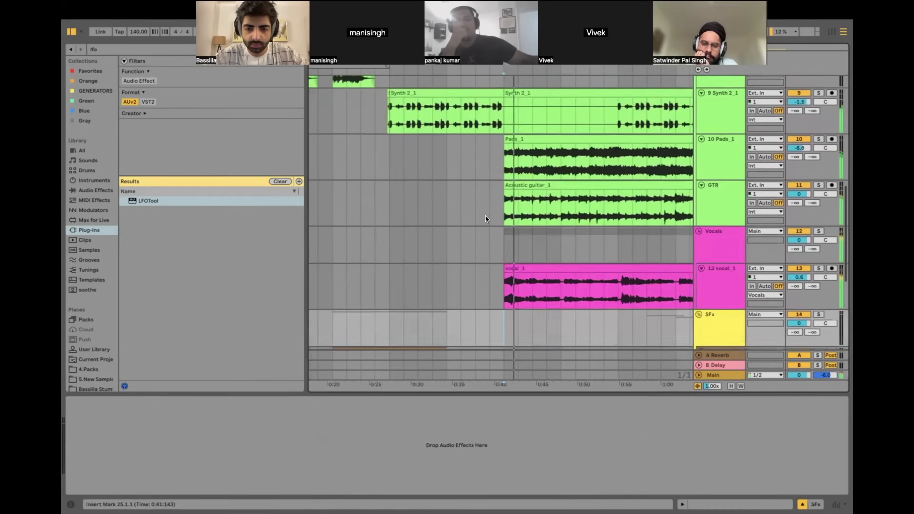
pyautogui.scroll(4, 485, 214)
pyautogui.scroll(3, 493, 171)
pyautogui.scroll(3, 516, 224)
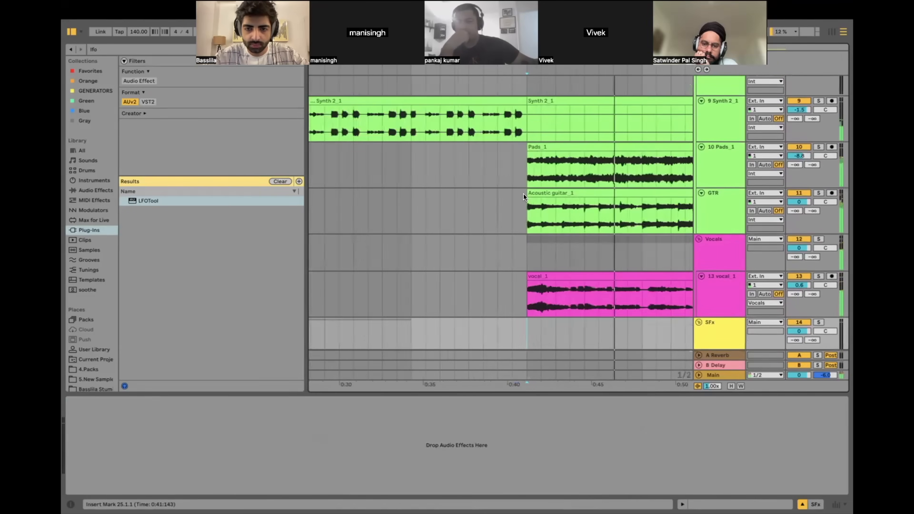
# Step: Extend the start of the Acoustic guitar clip back to bar 21 and audition the GTR track in solo
pyautogui.click(524, 194)
pyautogui.scroll(-5, 524, 207)
pyautogui.moveTo(525, 187); pyautogui.dragTo(479, 190)
pyautogui.press('space')
pyautogui.press('space')
pyautogui.click(483, 217)
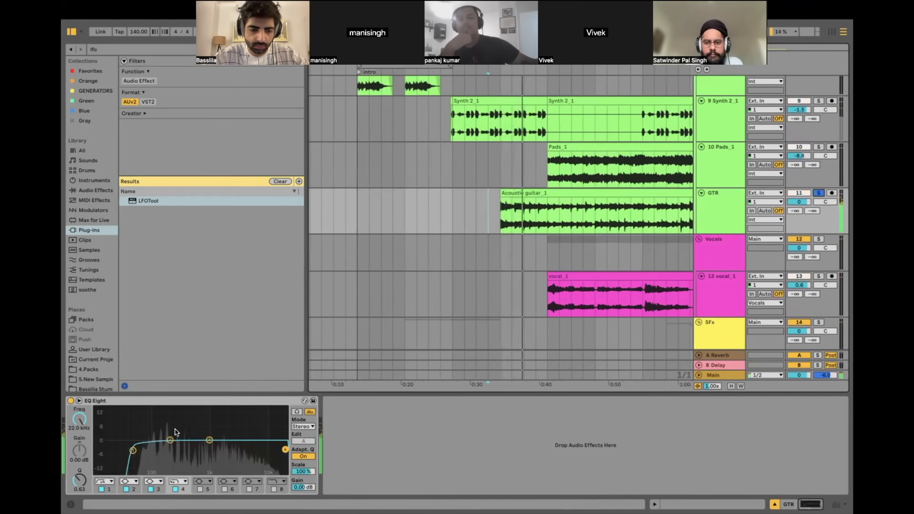
# Step: Set the GTR track's EQ Eight low cut to 330 Hz and high cut to 2.02 kHz, and turn off the track's solo
pyautogui.moveTo(131, 450); pyautogui.dragTo(191, 450)
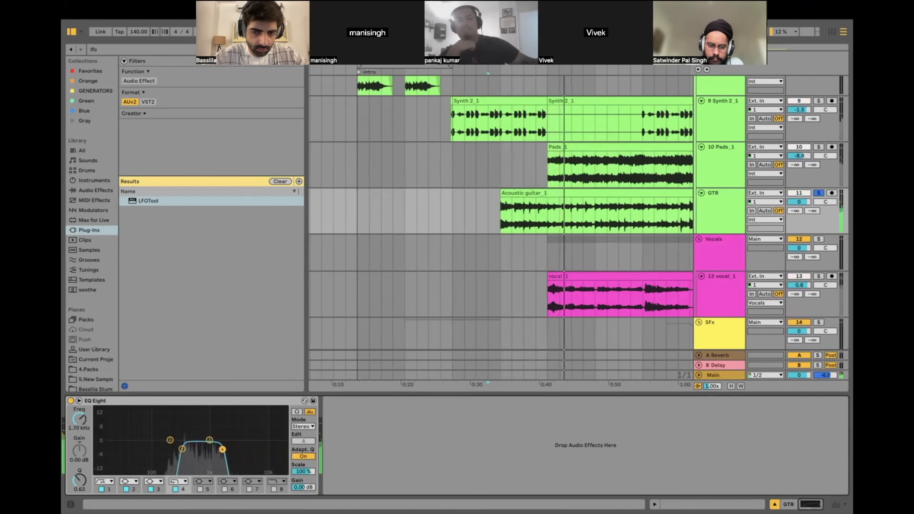
pyautogui.click(512, 220)
pyautogui.click(814, 192)
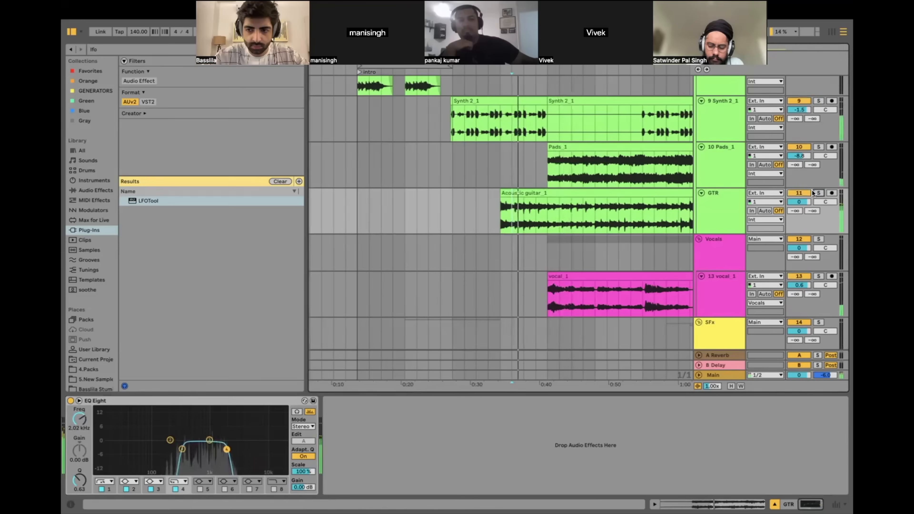
pyautogui.moveTo(182, 452)
pyautogui.mouseDown()
pyautogui.moveTo(193, 449)
pyautogui.moveTo(177, 450)
pyautogui.mouseUp()
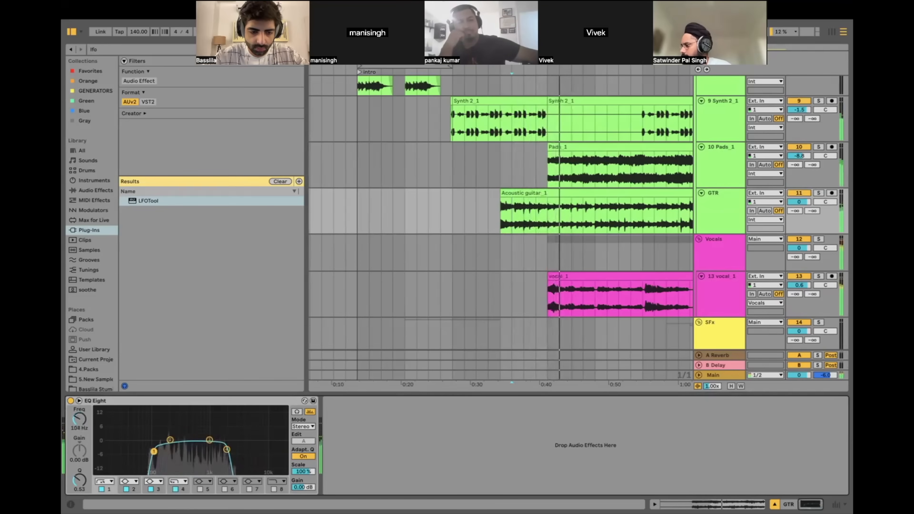
pyautogui.moveTo(136, 450); pyautogui.dragTo(182, 449)
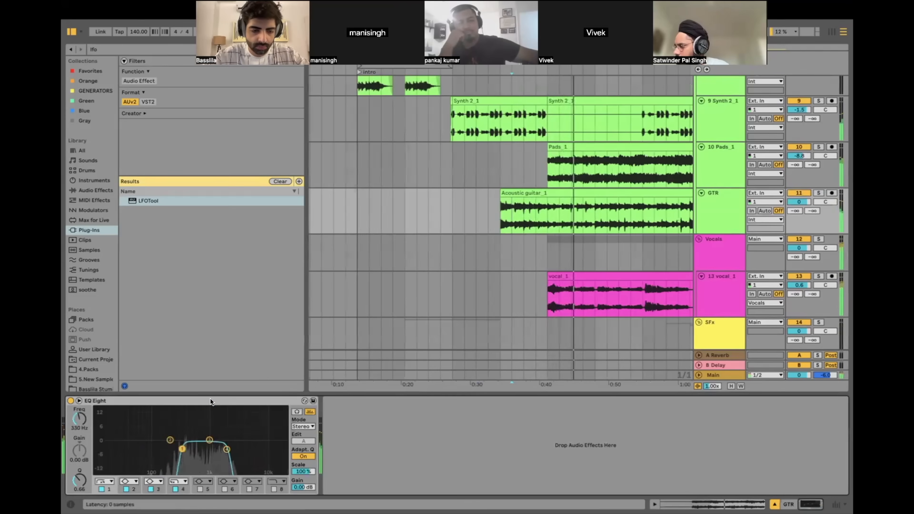
# Step: Automate the GTR low-cut frequency to curve down from 330 Hz at bar 23 to its lowest range by about bar 26
pyautogui.rightClick(76, 418)
pyautogui.click(96, 424)
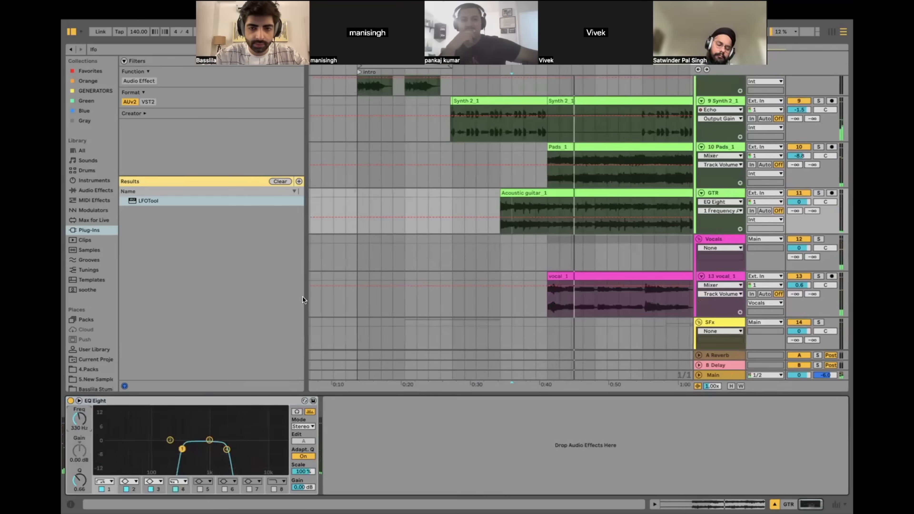
pyautogui.scroll(5, 551, 179)
pyautogui.click(418, 205)
pyautogui.press('space')
pyautogui.moveTo(580, 217)
pyautogui.mouseDown()
pyautogui.moveTo(548, 217)
pyautogui.moveTo(602, 227)
pyautogui.mouseUp()
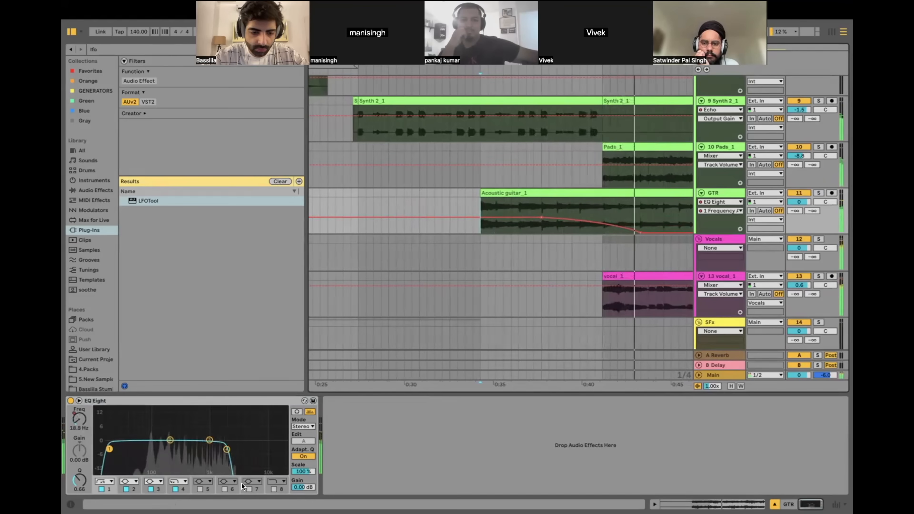
# Step: Automate the GTR high-cut frequency to rise from 2.02 kHz at bar 23 towards the top of its range by about bar 27
pyautogui.click(184, 489)
pyautogui.rightClick(83, 422)
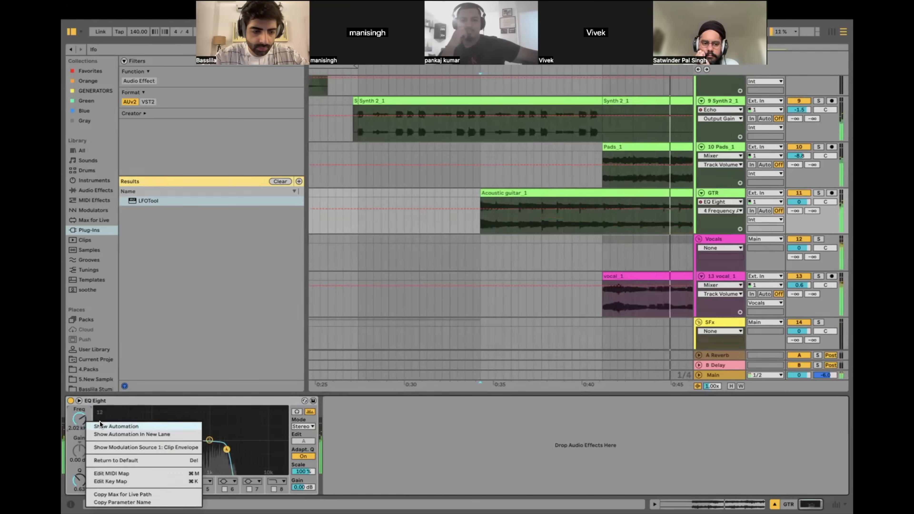
pyautogui.click(108, 415)
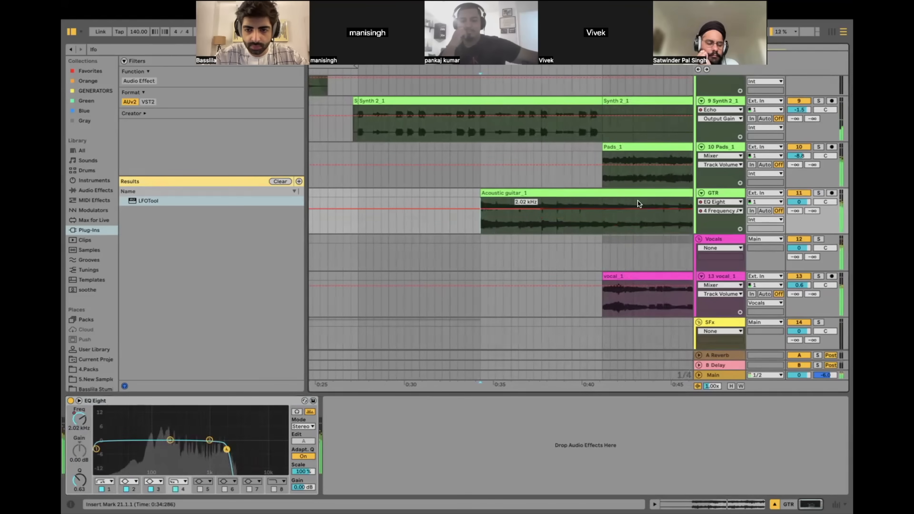
pyautogui.press('space')
pyautogui.press('space')
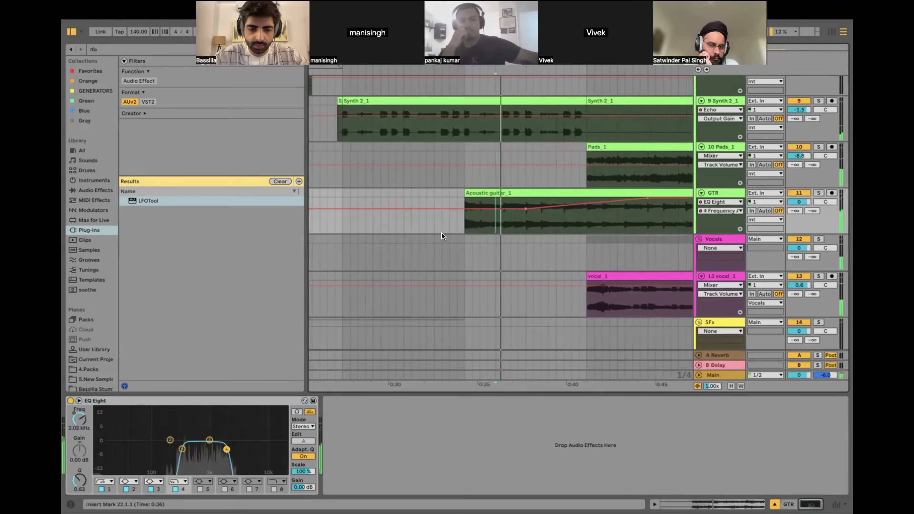
# Step: Add a Utility after EQ Eight on the GTR track and show the automation of its Gain
pyautogui.click(130, 44)
pyautogui.write('uti')
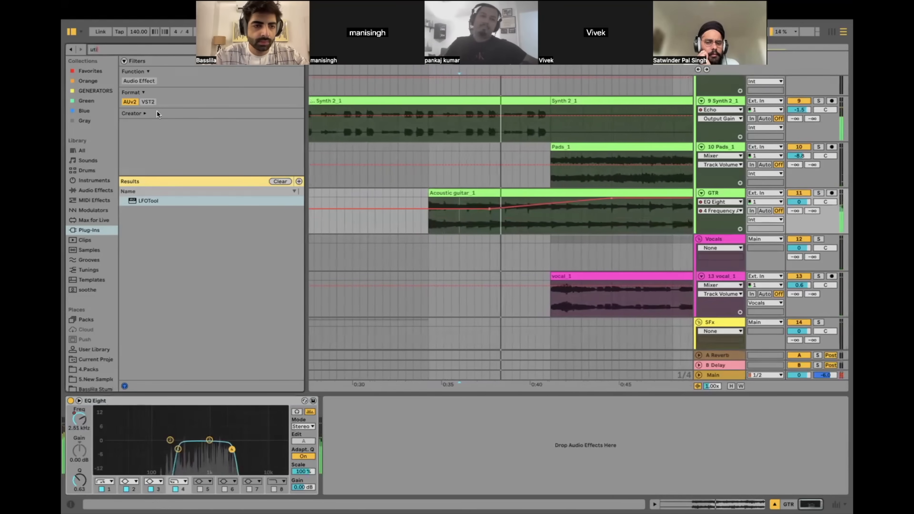
pyautogui.click(93, 189)
pyautogui.moveTo(151, 92); pyautogui.dragTo(359, 439)
pyautogui.rightClick(380, 437)
pyautogui.click(410, 443)
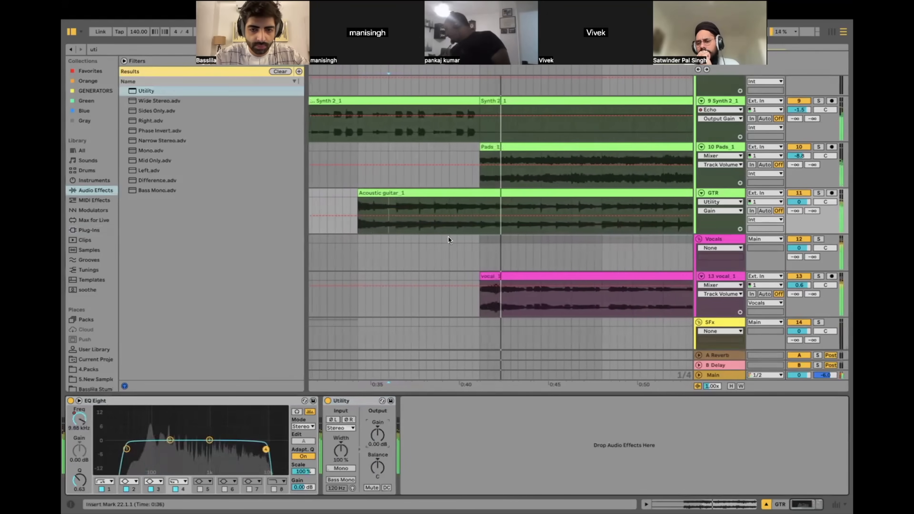
# Step: Automate the GTR Utility gain to rise from -inf dB near bar 23 to 0 dB at bar 25, and play from bar 21
pyautogui.click(473, 212)
pyautogui.moveTo(448, 214); pyautogui.dragTo(406, 233)
pyautogui.click(352, 219)
pyautogui.press('space')
pyautogui.press('space')
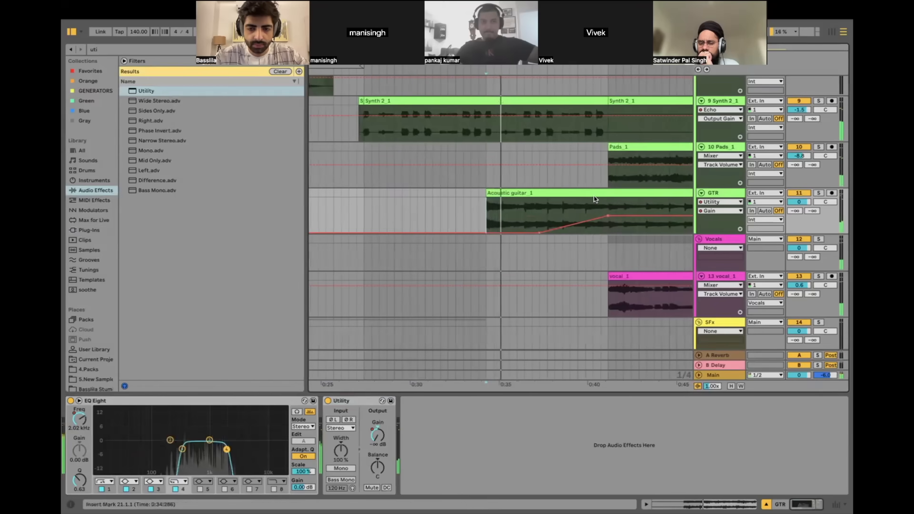
# Step: Hide the automation lanes, play from bar 25 and examine where the drum, bass and keys clips stop around it
pyautogui.scroll(10, 593, 195)
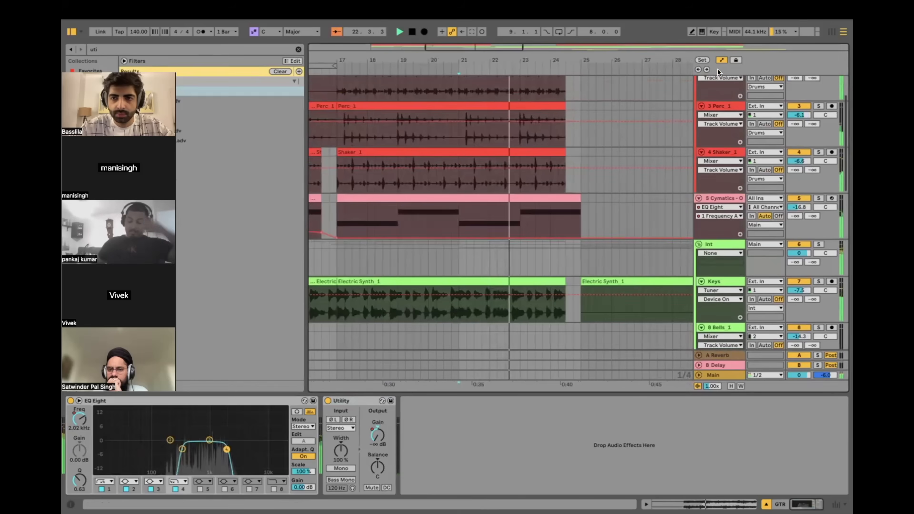
pyautogui.scroll(-15, 593, 204)
pyautogui.click(593, 205)
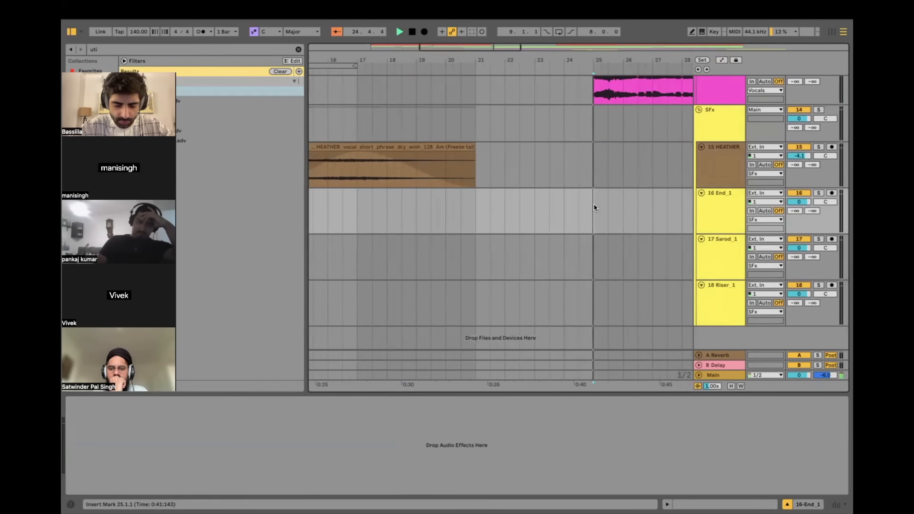
pyautogui.scroll(15, 593, 204)
pyautogui.scroll(-3, 594, 204)
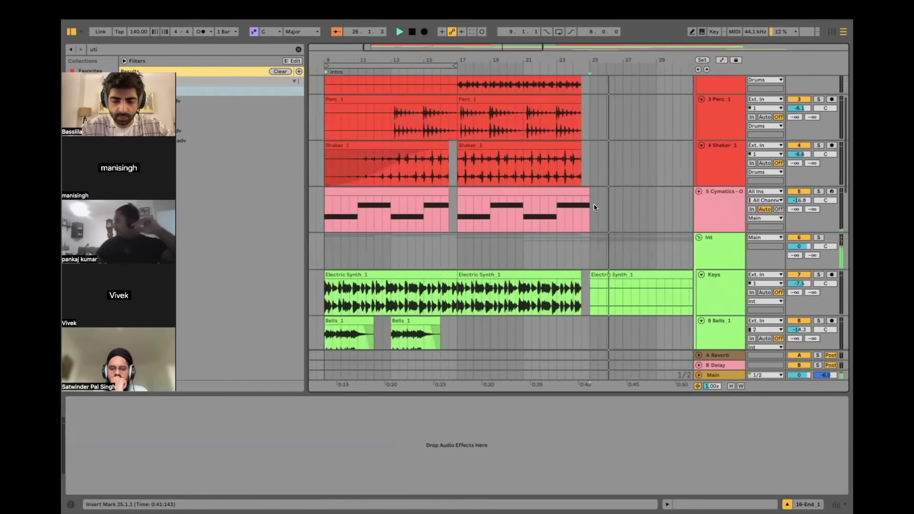
pyautogui.click(574, 202)
pyautogui.press('+')
pyautogui.scroll(3, 574, 202)
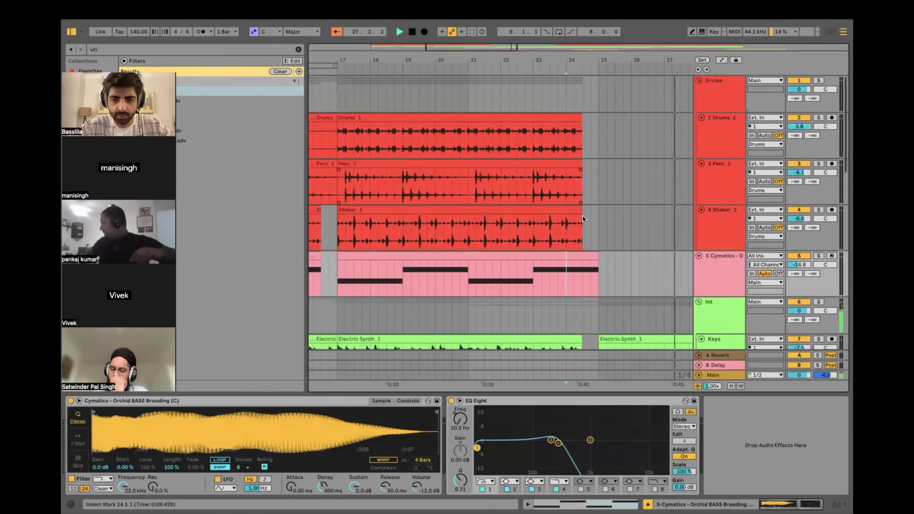
# Step: Extend the second Perc_1 clip to bar 25, duplicate it to fill bars 25 to 33, and play from bar 17
pyautogui.click(583, 217)
pyautogui.scroll(-3, 584, 218)
pyautogui.moveTo(581, 164)
pyautogui.mouseDown()
pyautogui.moveTo(676, 162)
pyautogui.moveTo(574, 163)
pyautogui.mouseUp()
pyautogui.press('super+d')
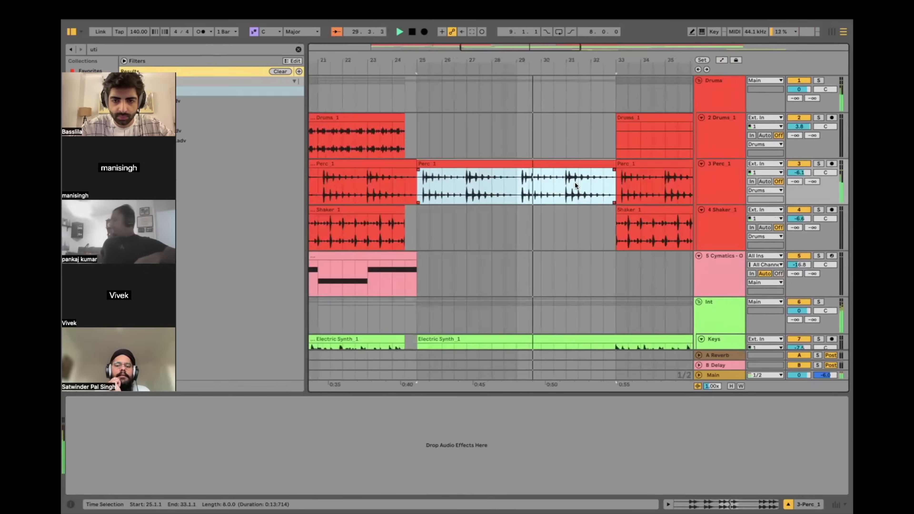
pyautogui.scroll(-4, 575, 182)
pyautogui.scroll(5, 521, 181)
pyautogui.scroll(-4, 499, 180)
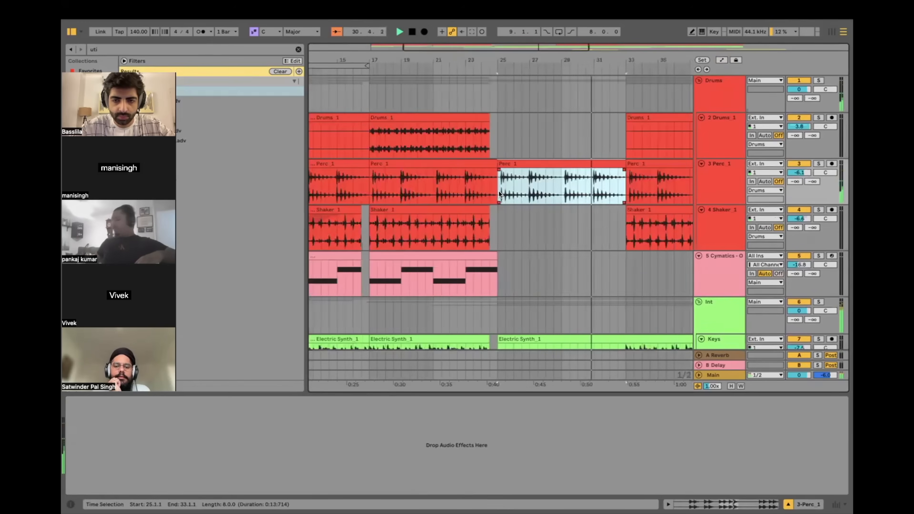
pyautogui.click(367, 188)
pyautogui.scroll(4, 482, 195)
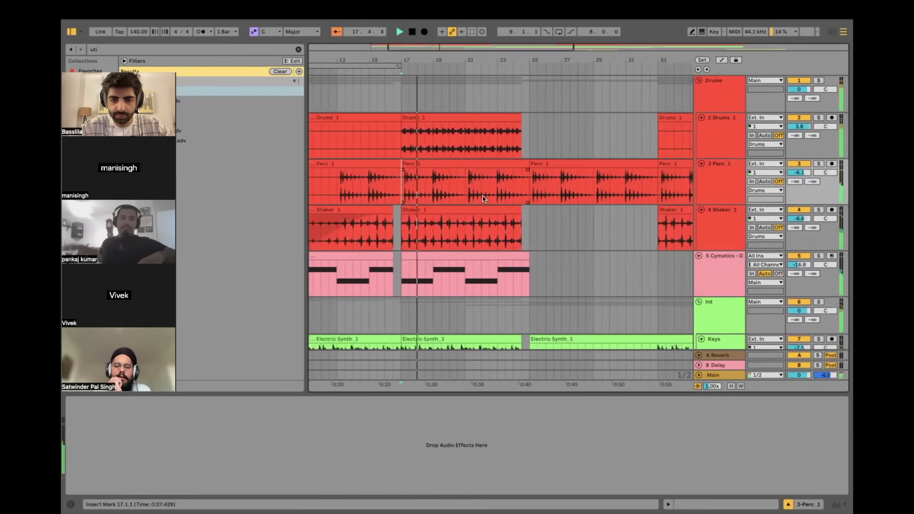
# Step: Delete the end of the Cymatics bass clip from 24.3.1 onward so it stops together with the drum and shaker clips
pyautogui.scroll(-3, 483, 196)
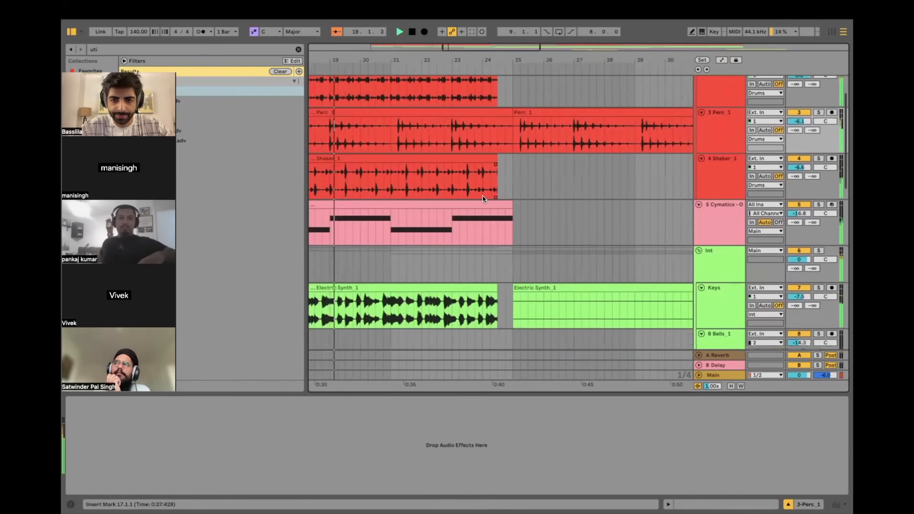
pyautogui.scroll(1, 483, 196)
pyautogui.scroll(-8, 482, 196)
pyautogui.scroll(2, 482, 196)
pyautogui.scroll(5, 483, 196)
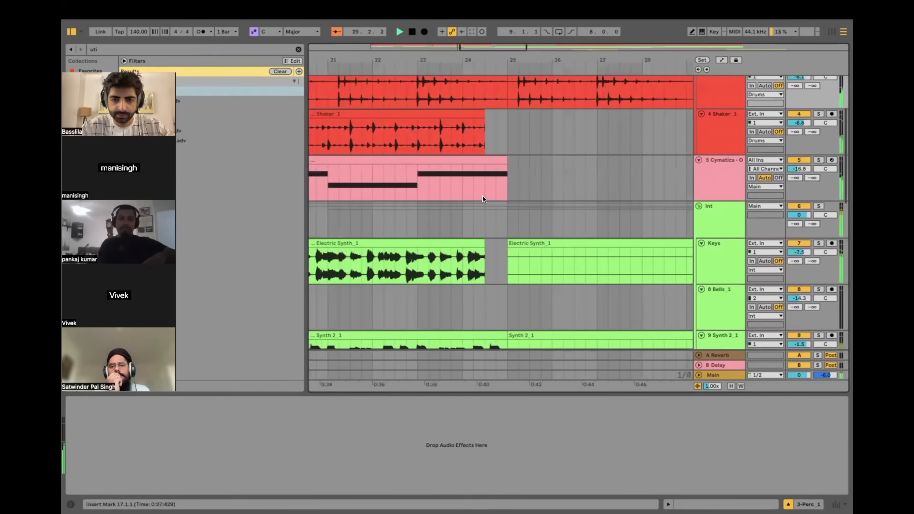
pyautogui.moveTo(483, 196); pyautogui.dragTo(511, 194)
pyautogui.press('Delete')
pyautogui.click(480, 124)
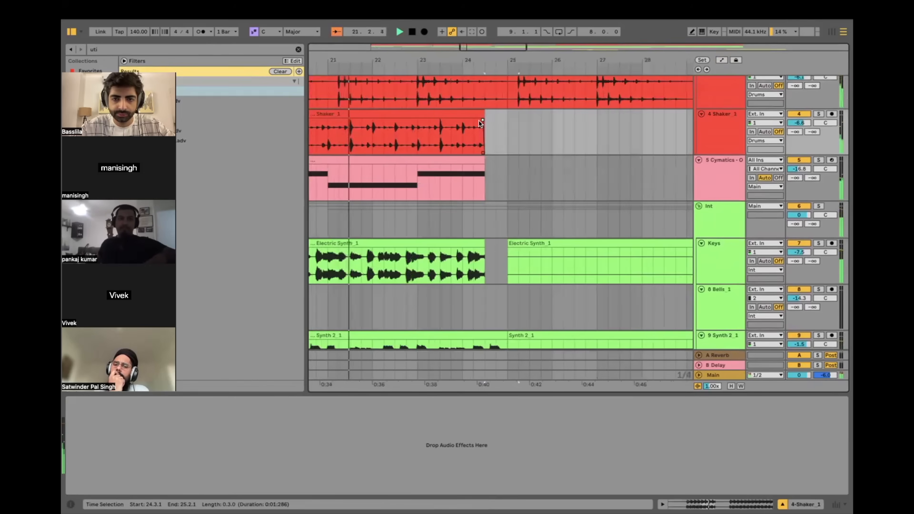
# Step: Set the Drums_1 volume to 5.1 dB and the Perc_1 volume to -9.4 dB while playing through the bar 25 transition
pyautogui.scroll(2, 484, 144)
pyautogui.scroll(2, 494, 159)
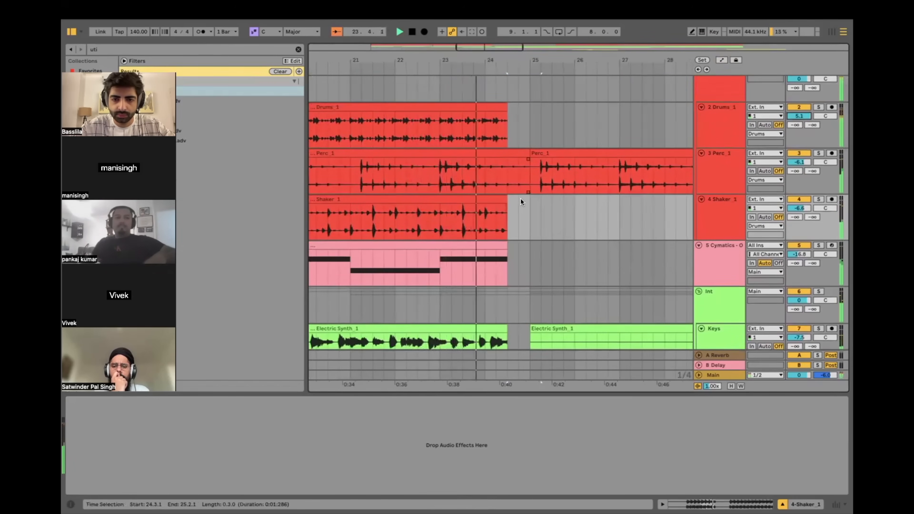
pyautogui.click(508, 207)
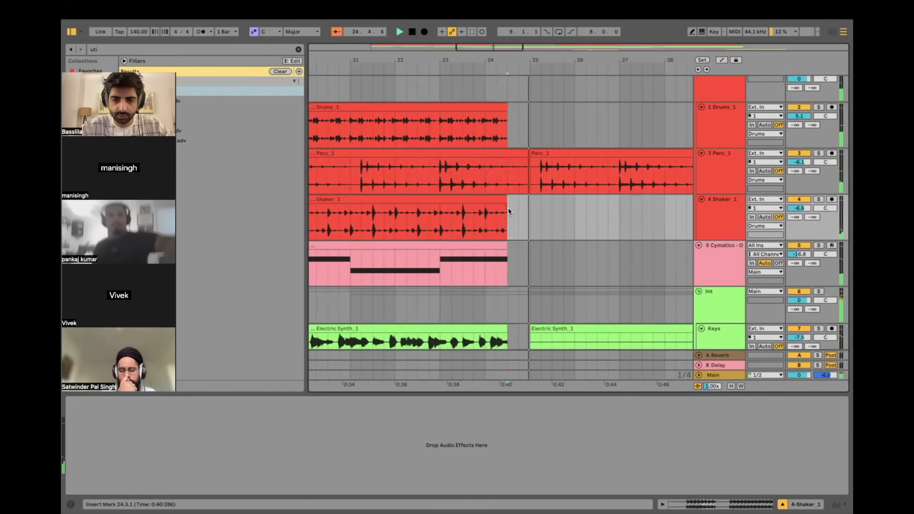
pyautogui.scroll(-1, 507, 212)
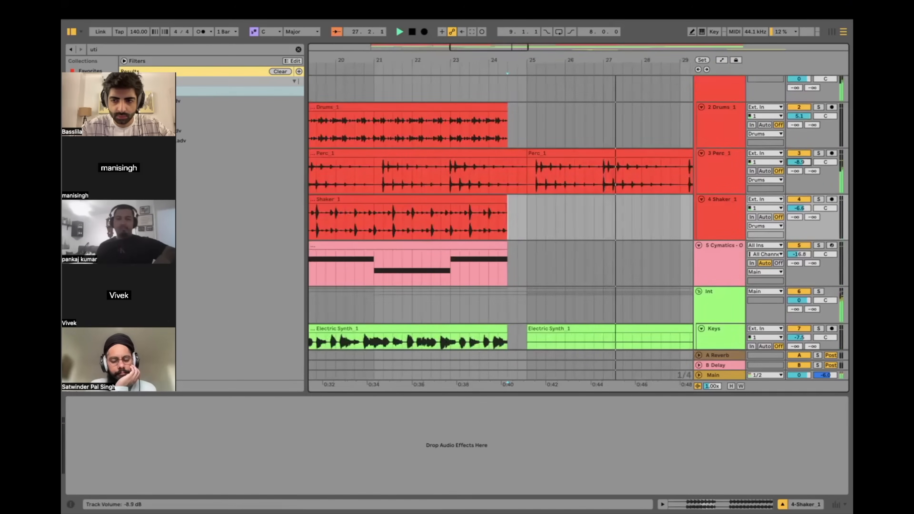
pyautogui.scroll(-2, 539, 198)
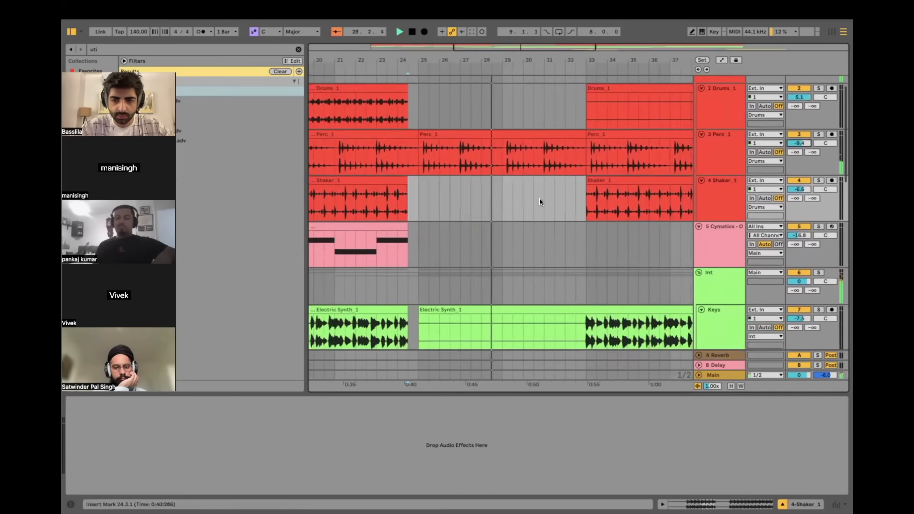
# Step: Set the vocal_1 track volume to 4.5 dB while the section after bar 25 plays
pyautogui.scroll(-5, 539, 198)
pyautogui.scroll(-5, 539, 198)
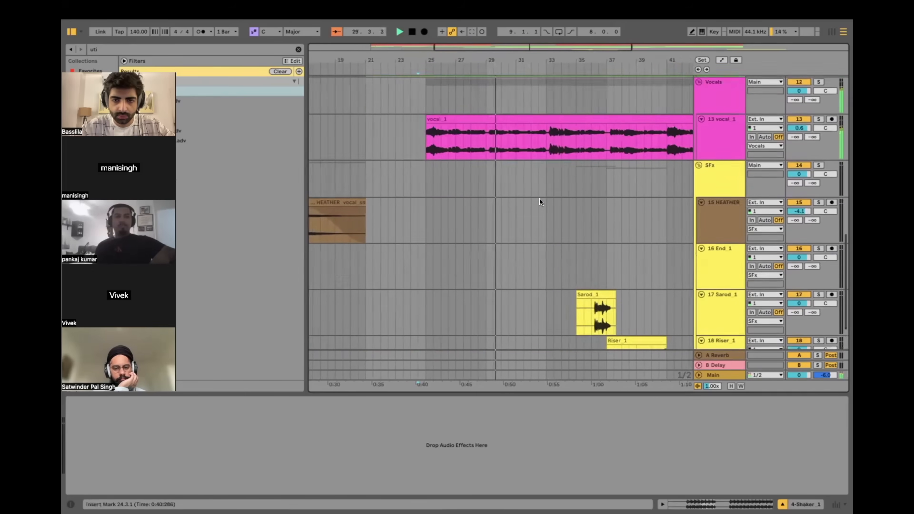
pyautogui.scroll(3, 539, 198)
pyautogui.click(547, 192)
pyautogui.scroll(3, 546, 190)
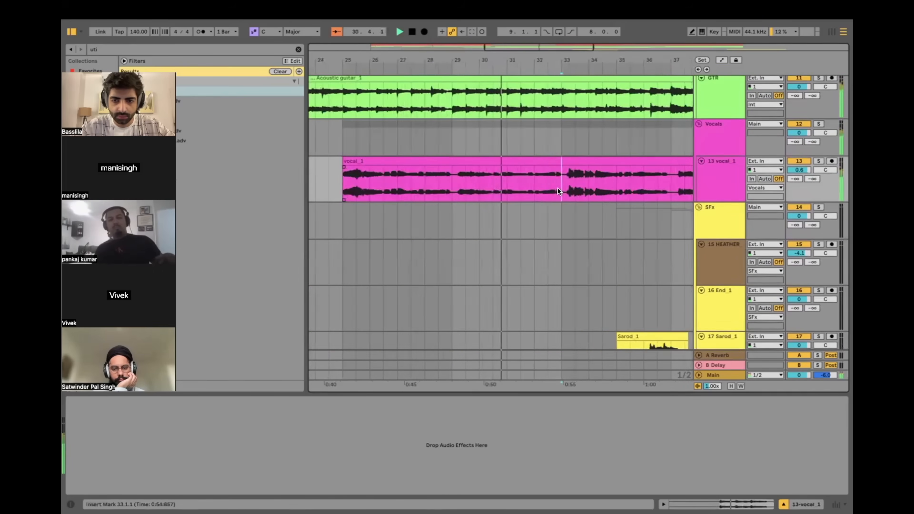
pyautogui.scroll(-3, 558, 188)
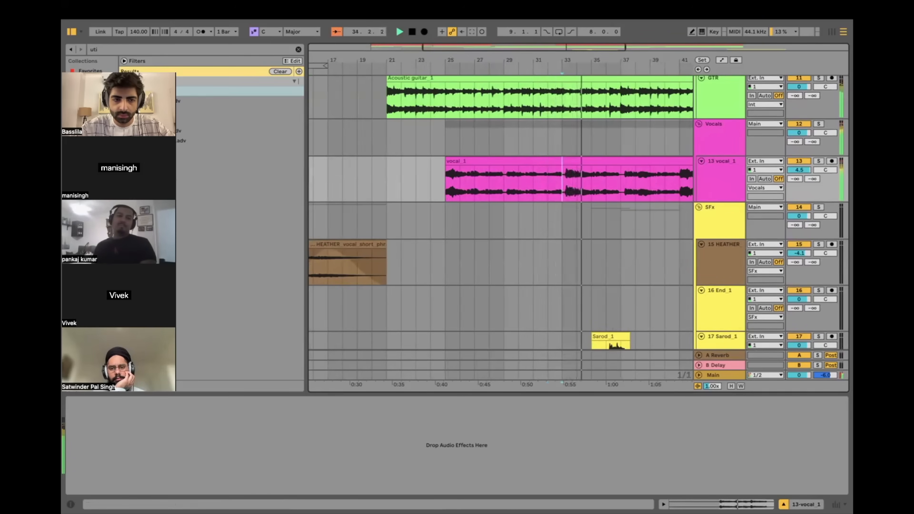
# Step: Add an EQ Eight to the vocal_1 track and play the vocal from bar 25
pyautogui.click(704, 185)
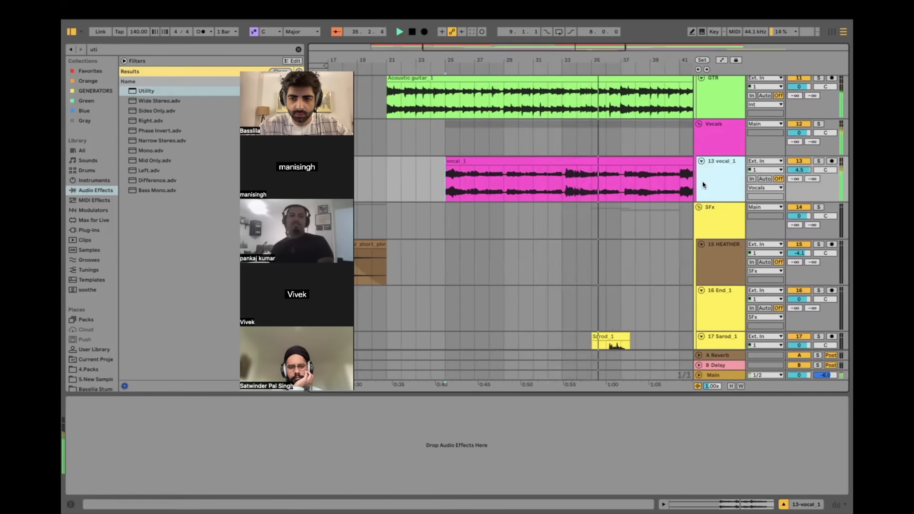
pyautogui.press('space')
pyautogui.click(100, 49)
pyautogui.write('eq')
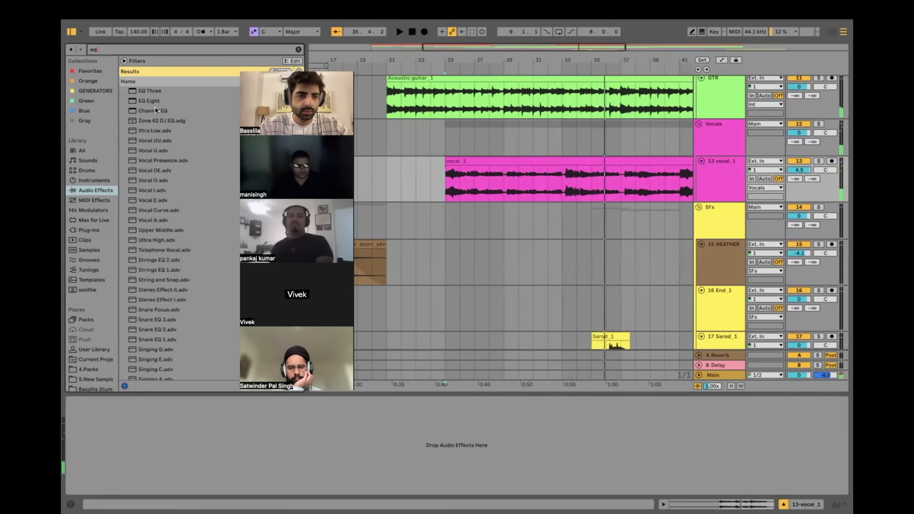
pyautogui.moveTo(424, 173); pyautogui.dragTo(440, 178)
pyautogui.press('space')
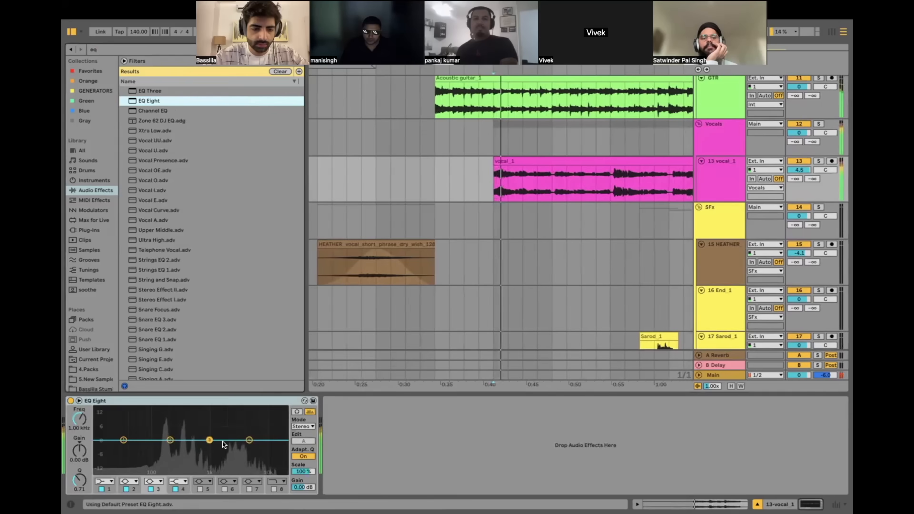
# Step: Shape the vocal EQ Eight with a low cut at 95.8 Hz on band 1 and slight dips on bands 2 and 3
pyautogui.moveTo(170, 440); pyautogui.dragTo(139, 447)
pyautogui.click(104, 481)
pyautogui.click(104, 428)
pyautogui.moveTo(72, 420); pyautogui.dragTo(72, 411)
# Step: Play from bar 23 and lower the GTR track volume to -4.5 dB
pyautogui.scroll(3, 414, 187)
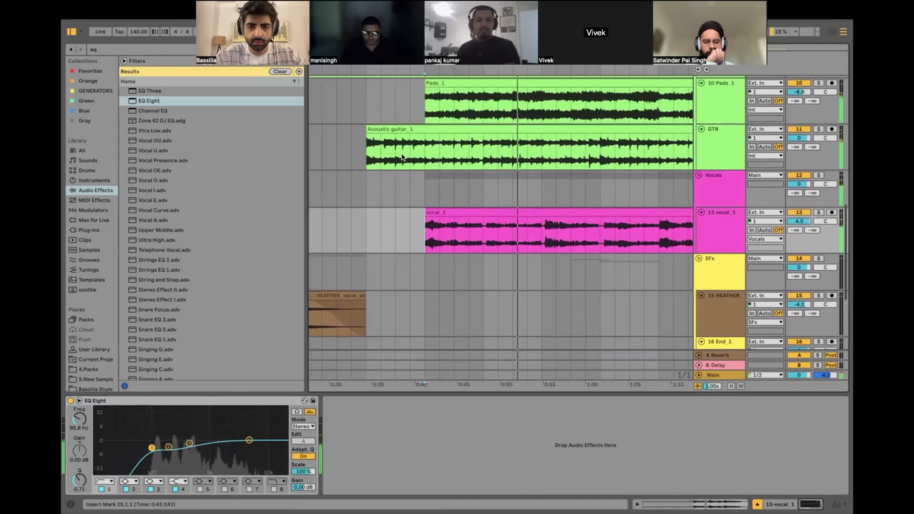
pyautogui.click(396, 155)
pyautogui.press('space')
pyautogui.press('space')
pyautogui.moveTo(798, 138); pyautogui.dragTo(798, 148)
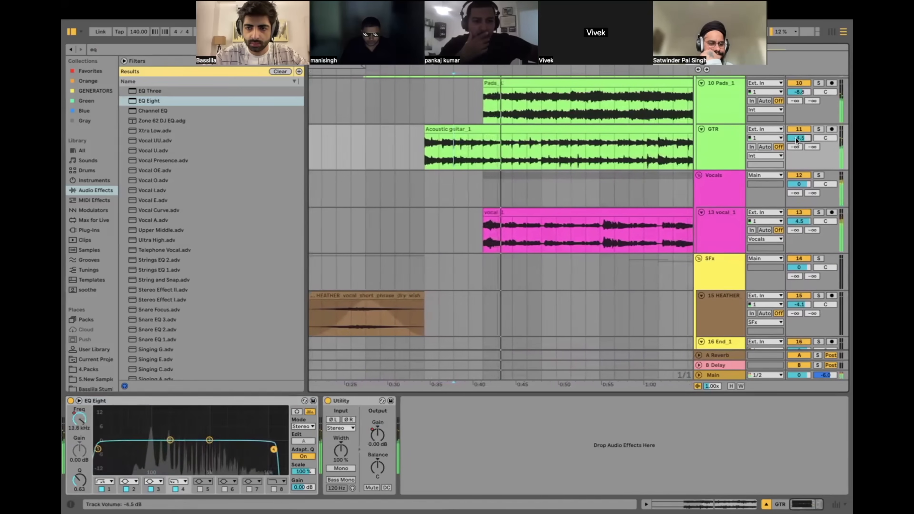
# Step: Add a Glue Compressor after EQ Eight on the vocal_1 track
pyautogui.click(723, 220)
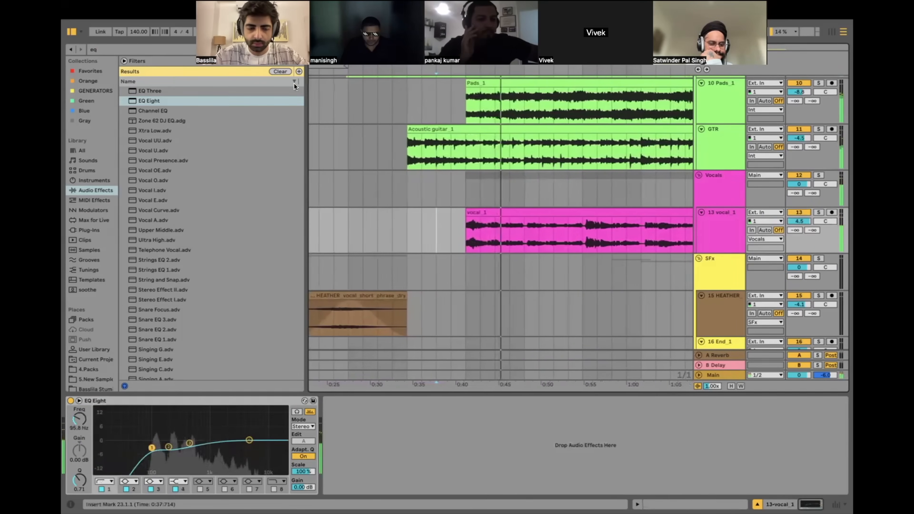
pyautogui.click(142, 47)
pyautogui.write('glue')
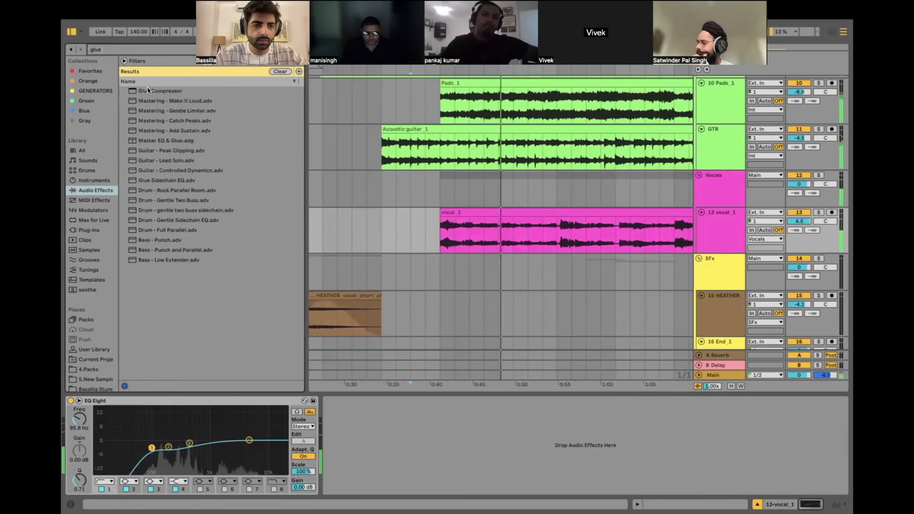
pyautogui.moveTo(160, 91); pyautogui.dragTo(384, 490)
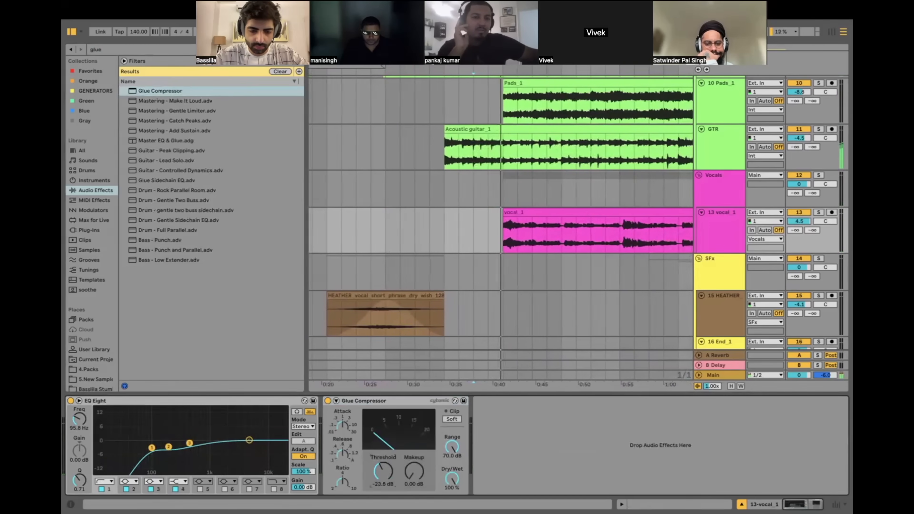
# Step: Set the vocal Glue Compressor's threshold to -19.4 dB and raise its makeup gain to just under 5 dB
pyautogui.moveTo(384, 472); pyautogui.dragTo(343, 461)
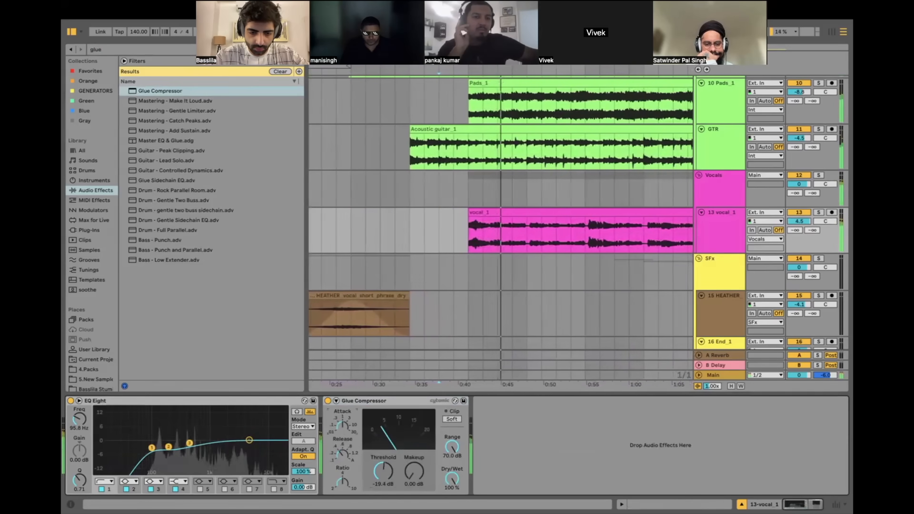
pyautogui.moveTo(416, 467); pyautogui.dragTo(416, 458)
pyautogui.click(437, 238)
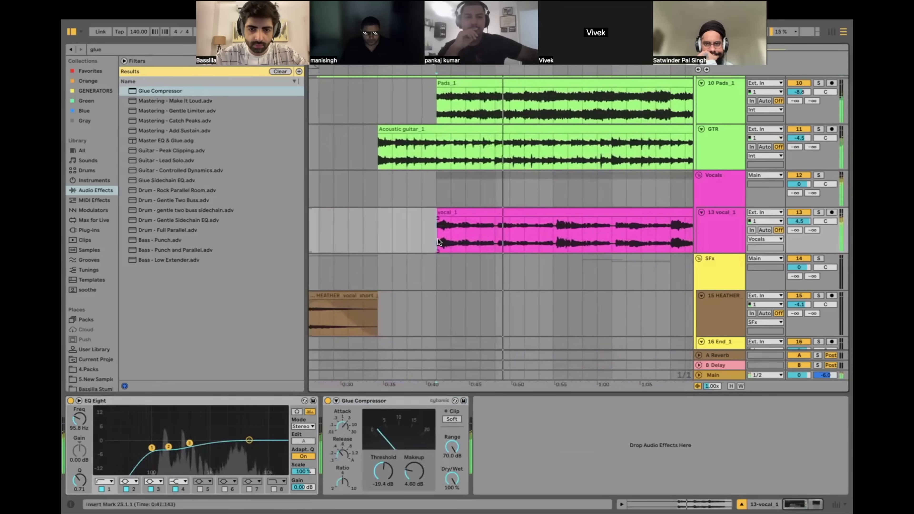
# Step: Search the audio effects for "pro"
pyautogui.click(137, 50)
pyautogui.write('pro')
pyautogui.click(434, 241)
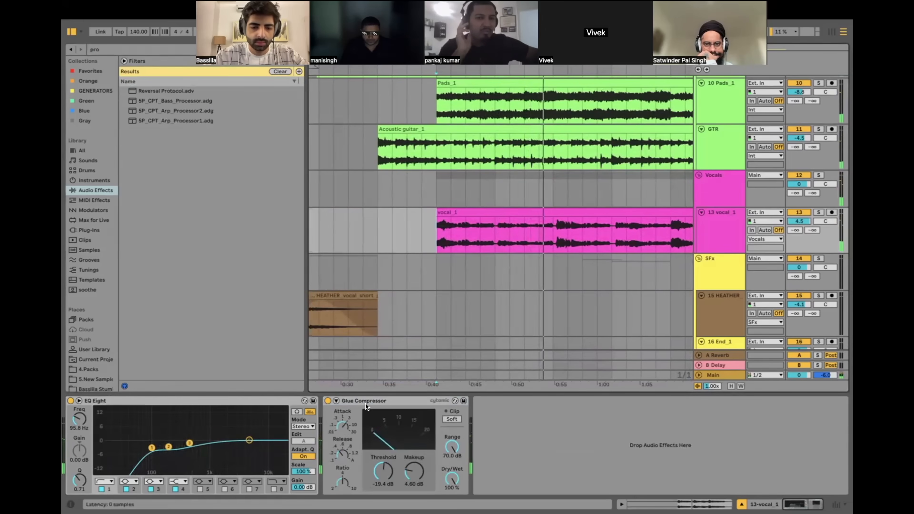
# Step: Play the vocal from bar 25 and compare it with EQ Eight bypassed and enabled
pyautogui.click(264, 400)
pyautogui.click(429, 235)
pyautogui.press('space')
pyautogui.click(245, 400)
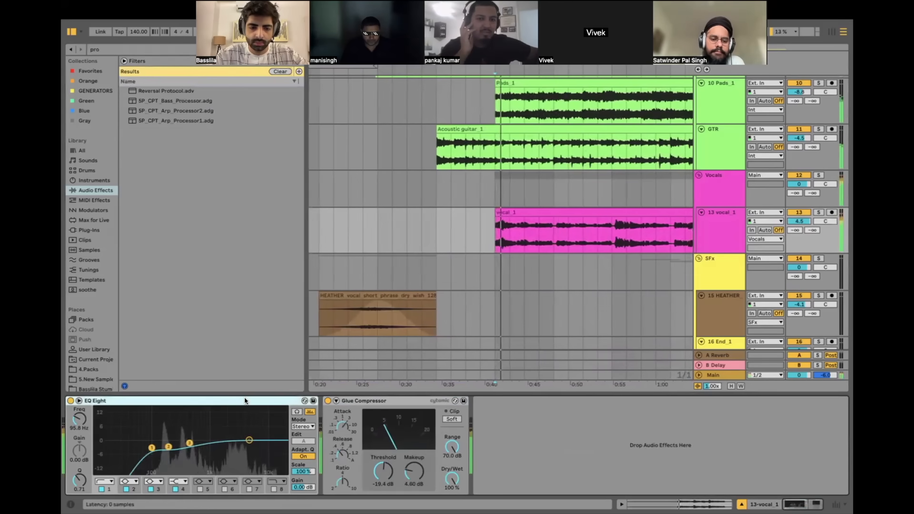
pyautogui.press('0')
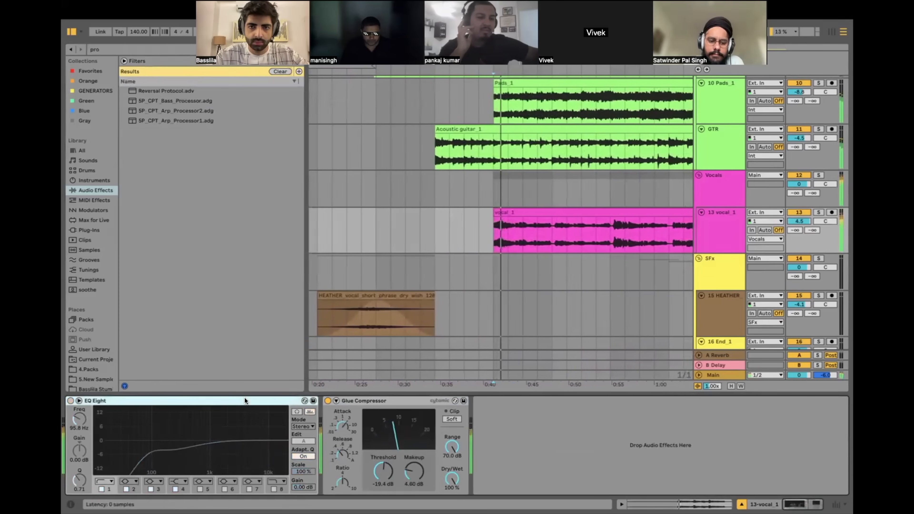
pyautogui.press('0')
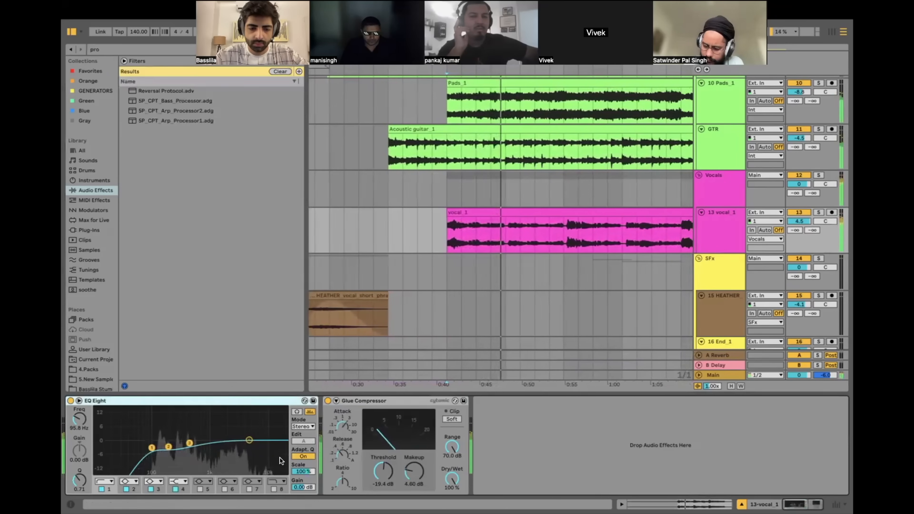
# Step: Set the vocal EQ Eight's Scale to 84 % and play the result from bar 25
pyautogui.click(302, 468)
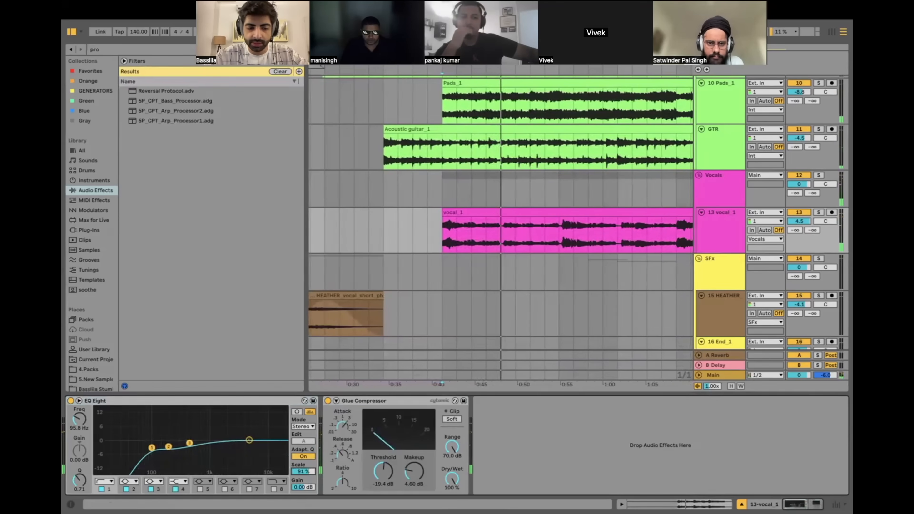
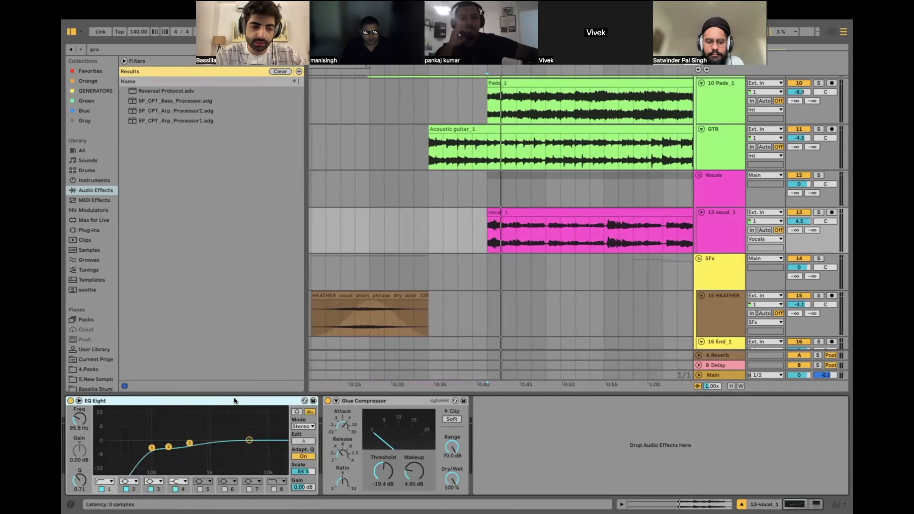
pyautogui.press('space')
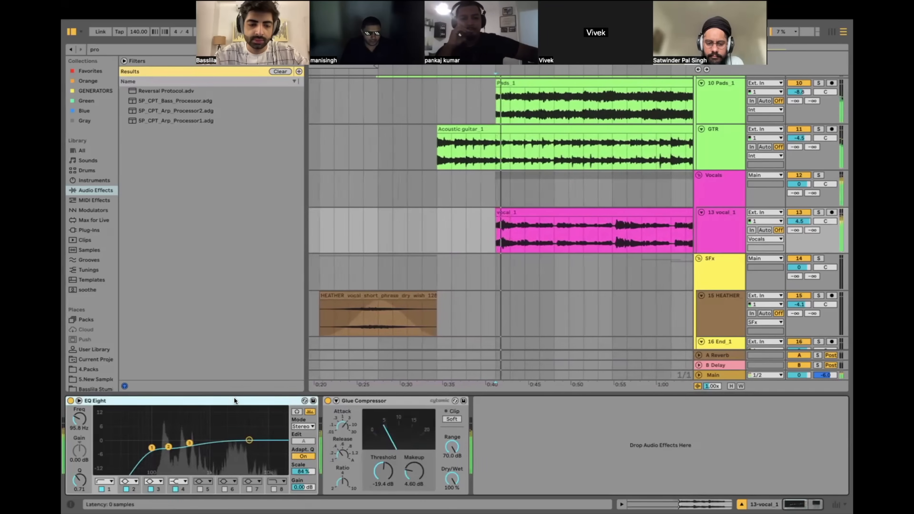
pyautogui.click(480, 234)
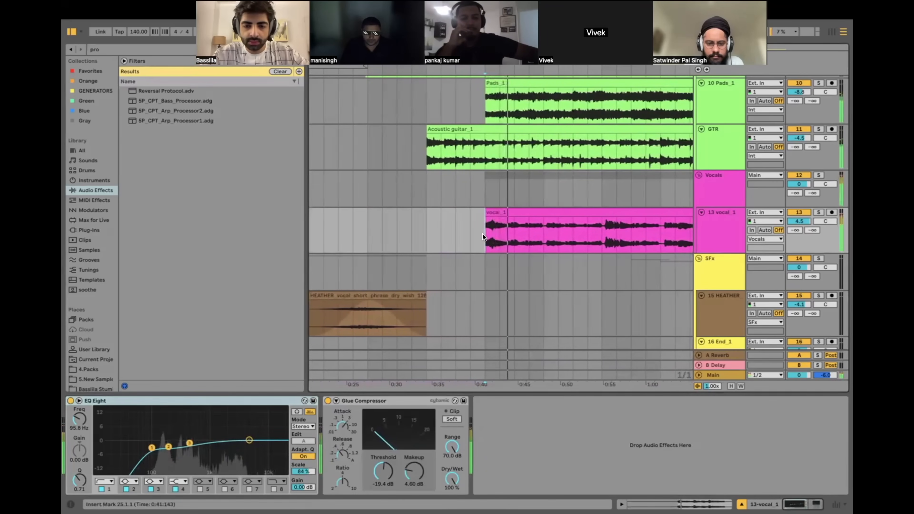
# Step: Add an Echo after the Glue Compressor on the vocal_1 track
pyautogui.scroll(3, 482, 235)
pyautogui.scroll(-4, 482, 235)
pyautogui.hscroll(1, 482, 235)
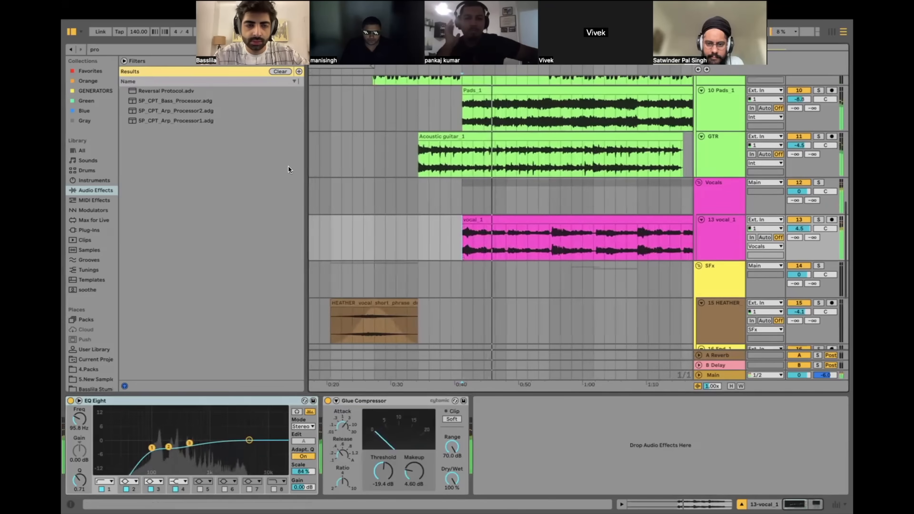
pyautogui.click(121, 49)
pyautogui.write('echo')
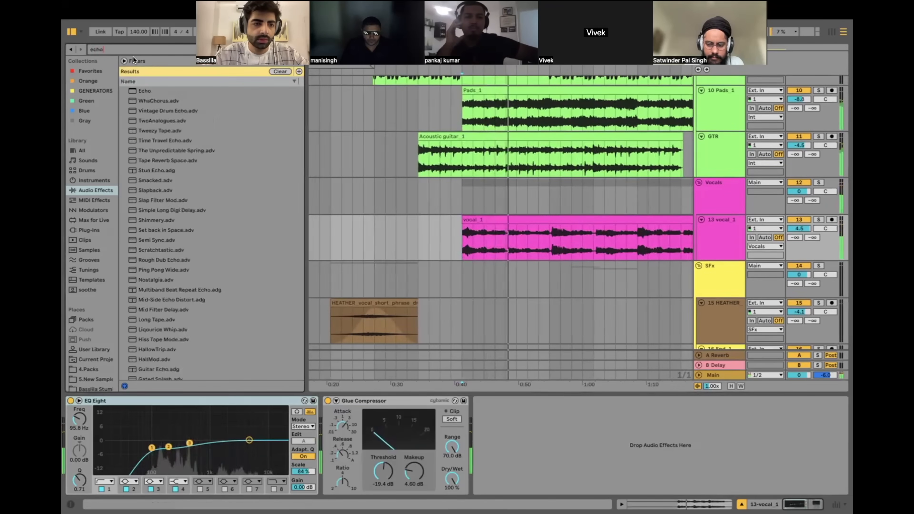
pyautogui.doubleClick(144, 91)
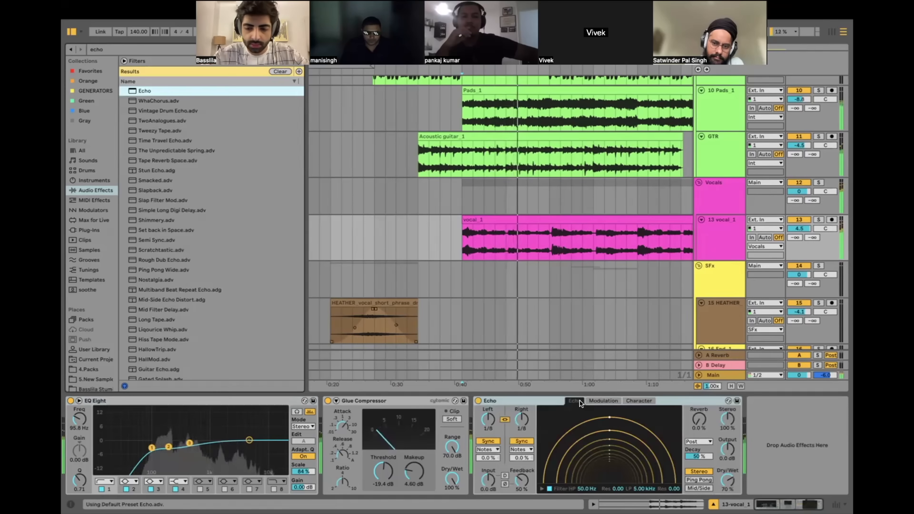
# Step: Set the vocal Echo to 23 % dry/wet, 3.3 dB output, a 343 Hz high-pass, a 5.16 kHz low-pass and Ping Pong mode
pyautogui.moveTo(722, 482); pyautogui.dragTo(722, 510)
pyautogui.press('space')
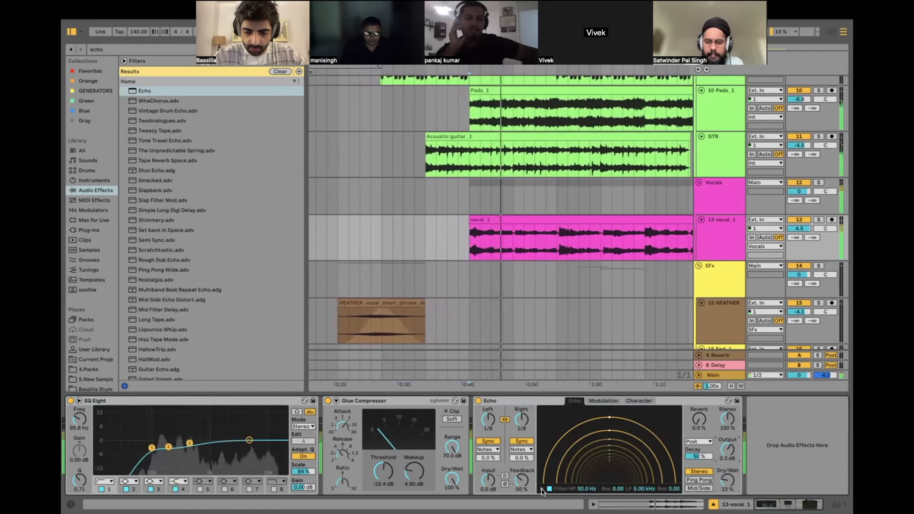
pyautogui.moveTo(556, 481); pyautogui.dragTo(595, 475)
pyautogui.moveTo(651, 480); pyautogui.dragTo(652, 480)
pyautogui.click(699, 480)
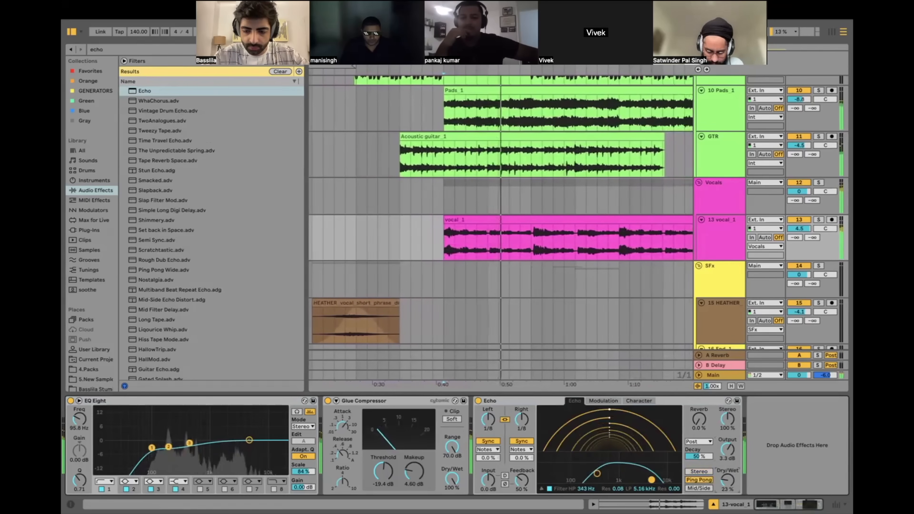
pyautogui.moveTo(723, 476); pyautogui.dragTo(723, 469)
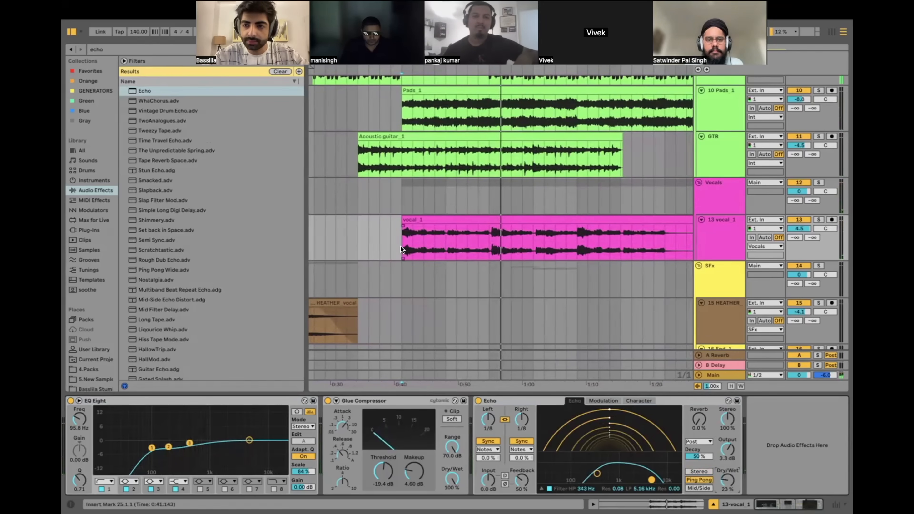
# Step: Find Pro-Q 3 among the plug-ins and add it between the Glue Compressor and the Echo on the vocal_1 track
pyautogui.click(400, 247)
pyautogui.click(102, 48)
pyautogui.write('pro')
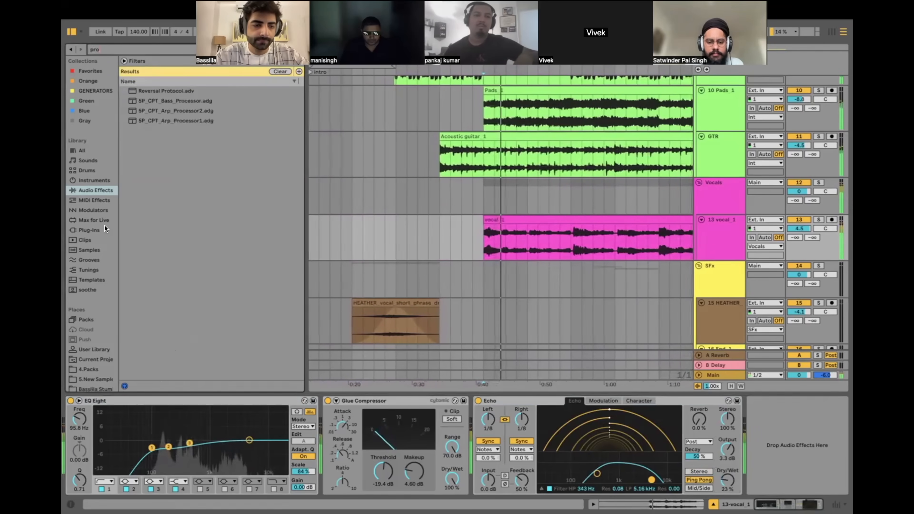
pyautogui.click(106, 226)
pyautogui.moveTo(151, 201); pyautogui.dragTo(464, 452)
# Step: Add a narrow Pro-Q 3 bell cut of about 4.4 dB at about 2986 Hz with a Q of about 6.1
pyautogui.moveTo(634, 312)
pyautogui.mouseDown()
pyautogui.moveTo(643, 247)
pyautogui.moveTo(643, 349)
pyautogui.moveTo(660, 359)
pyautogui.mouseUp()
pyautogui.scroll(-4, 643, 348)
pyautogui.press('space')
pyautogui.press('space')
pyautogui.scroll(-3, 645, 345)
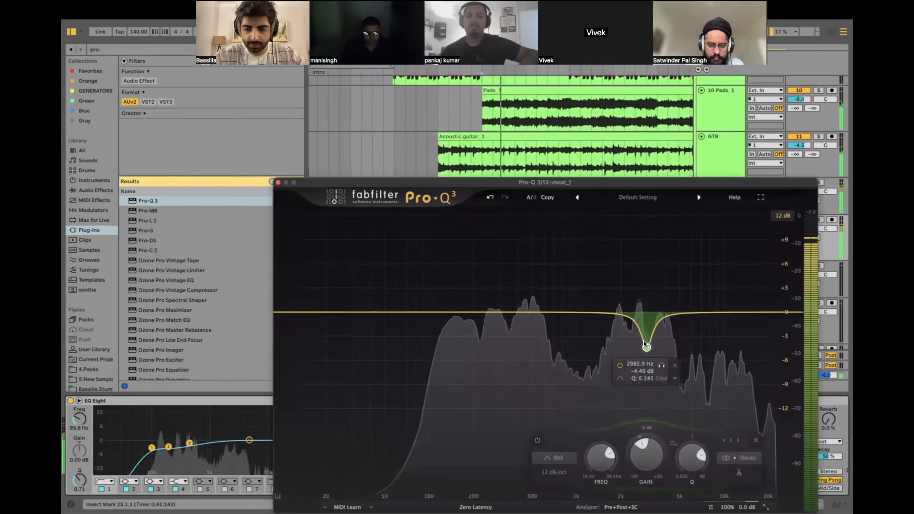
# Step: Add a second Pro-Q 3 bell cut of about 1 dB at about 535 Hz with a Q of about 1.6
pyautogui.moveTo(536, 312)
pyautogui.mouseDown()
pyautogui.moveTo(536, 268)
pyautogui.moveTo(536, 320)
pyautogui.mouseUp()
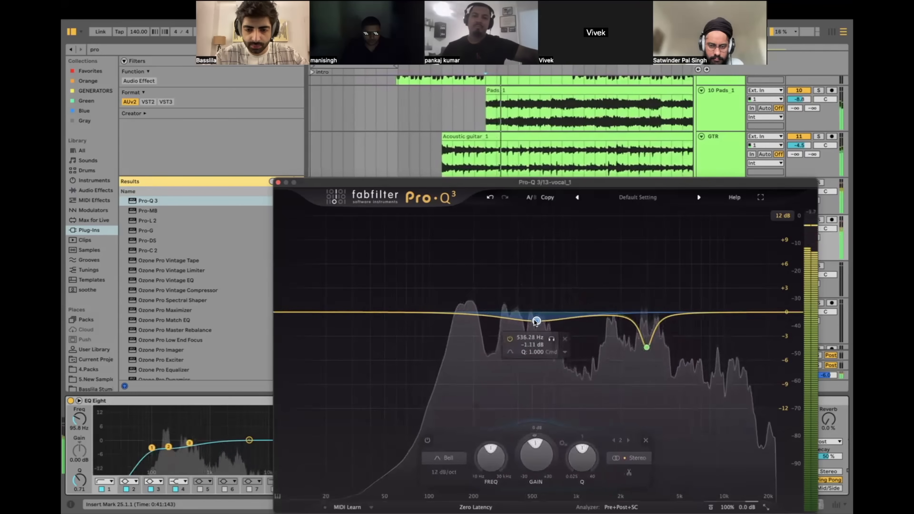
pyautogui.scroll(3, 536, 320)
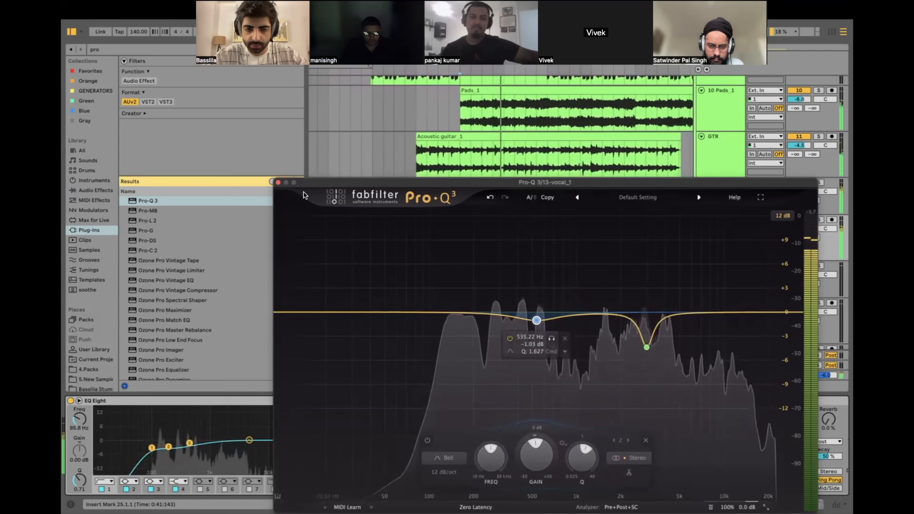
pyautogui.click(274, 182)
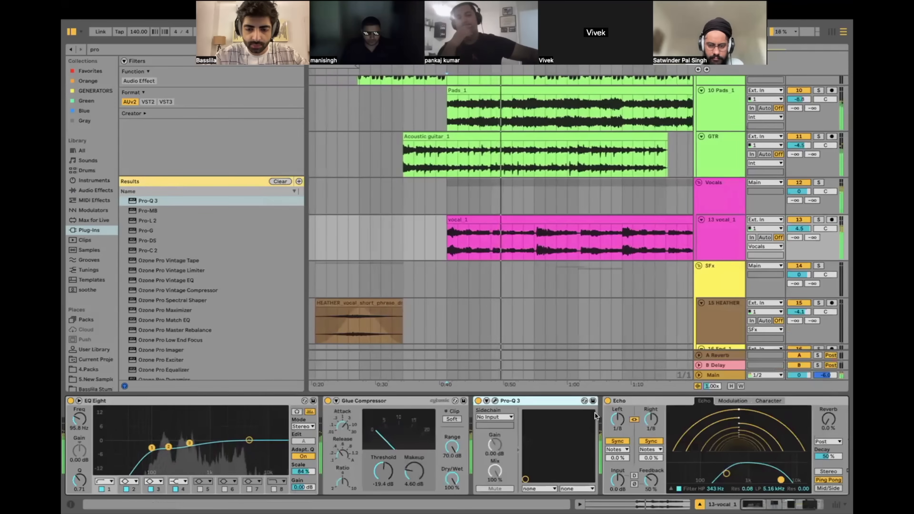
# Step: Play the vocal from around bar 29 and bypass its Echo to hear the EQ changes
pyautogui.press('space')
pyautogui.press('space')
pyautogui.click(537, 254)
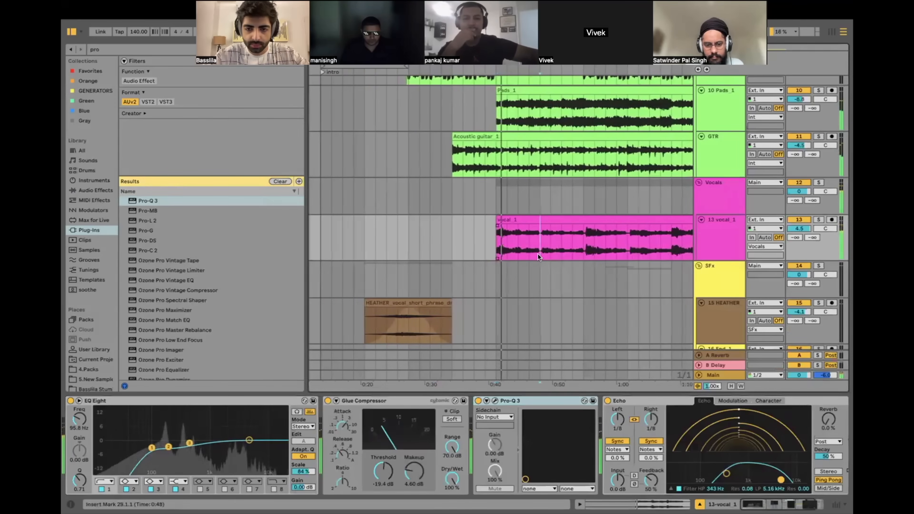
pyautogui.press('space')
pyautogui.press('space')
pyautogui.scroll(3, 544, 253)
pyautogui.scroll(5, 539, 251)
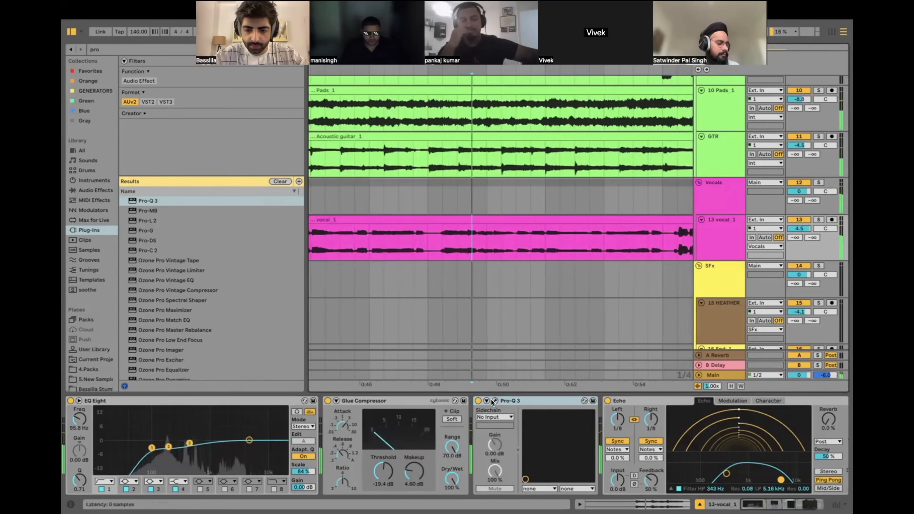
pyautogui.click(607, 401)
pyautogui.click(434, 242)
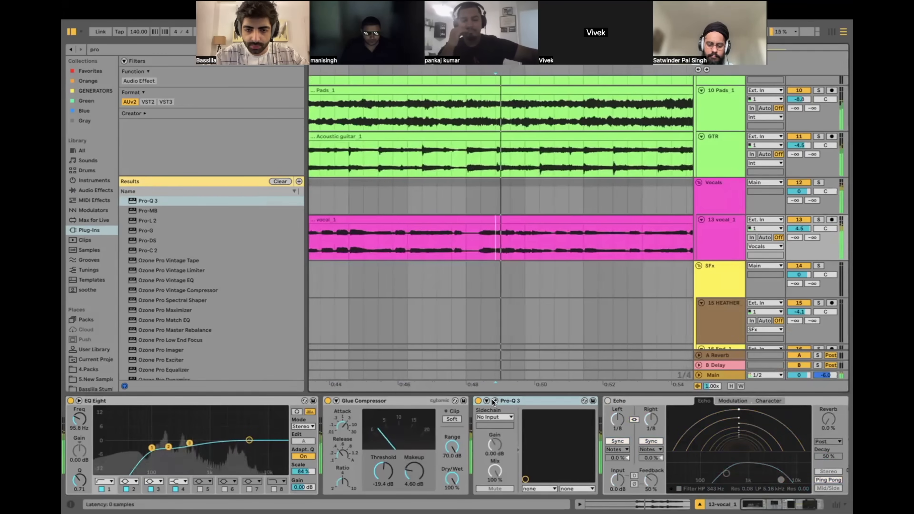
# Step: Add a third Pro-Q 3 bell cut of about 2.9 dB at about 3890 Hz with a Q of about 4.6
pyautogui.click(495, 400)
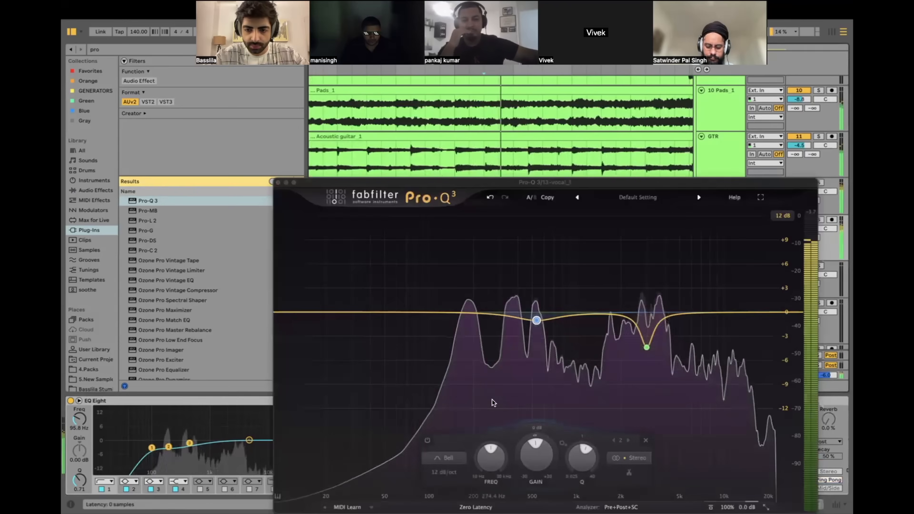
pyautogui.moveTo(599, 313); pyautogui.dragTo(601, 297)
pyautogui.moveTo(612, 263); pyautogui.dragTo(672, 262)
pyautogui.moveTo(659, 296); pyautogui.dragTo(663, 335)
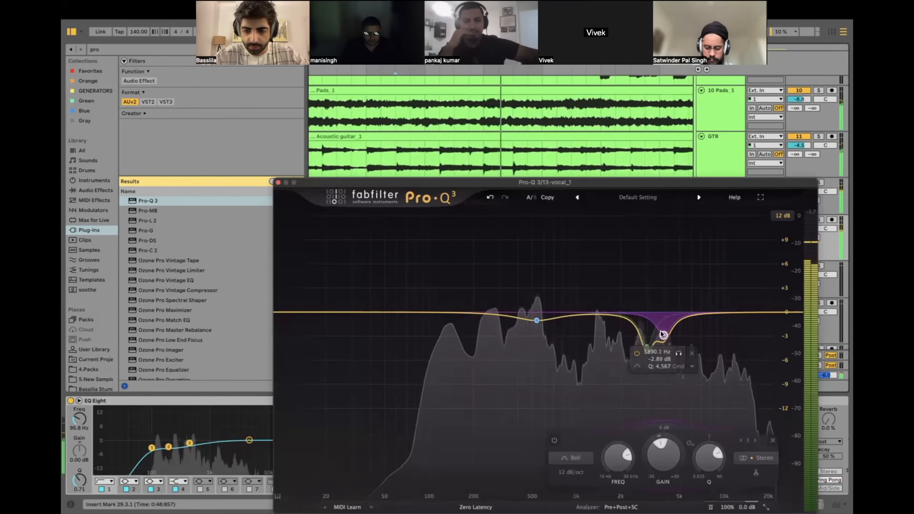
# Step: Make the 3890 Hz band in Pro-Q 3 dynamic with a deeper downward range and widen its Q to about 2.9
pyautogui.rightClick(663, 335)
pyautogui.click(662, 365)
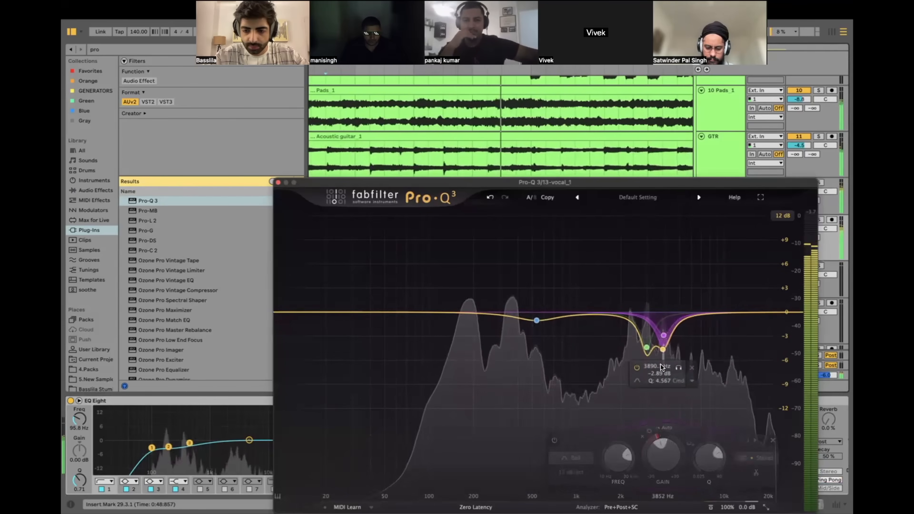
pyautogui.moveTo(662, 349); pyautogui.dragTo(661, 366)
pyautogui.scroll(-3, 662, 366)
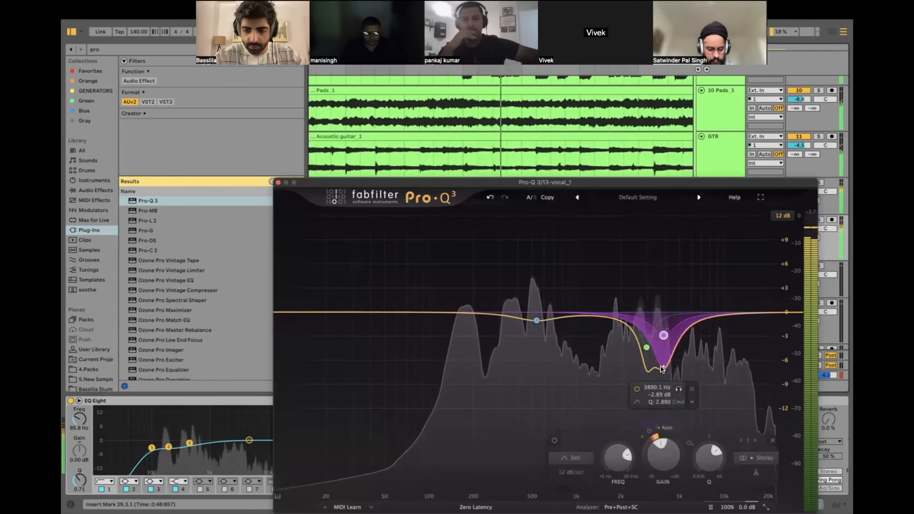
pyautogui.scroll(1, 662, 368)
pyautogui.scroll(-1, 662, 368)
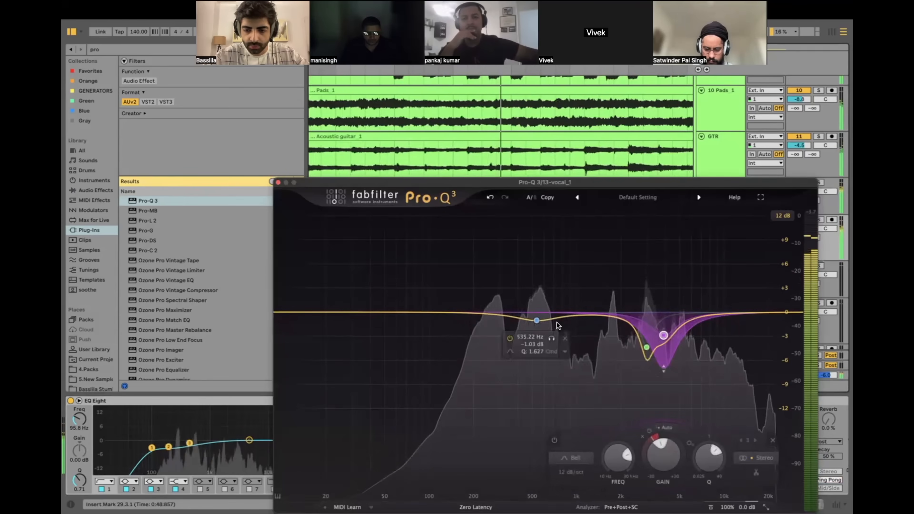
pyautogui.click(278, 182)
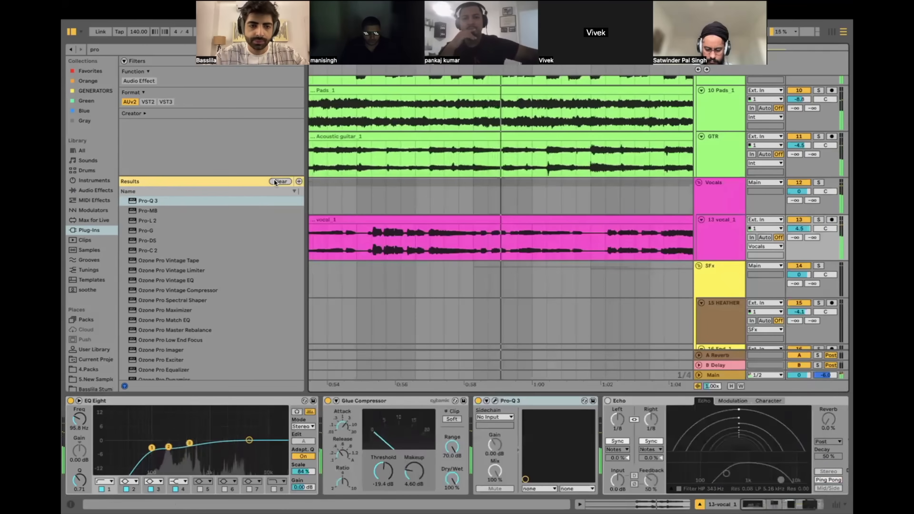
# Step: Find EQ Eight among the audio effects and add it between Pro-Q 3 and the Echo on the vocal_1 track
pyautogui.click(123, 50)
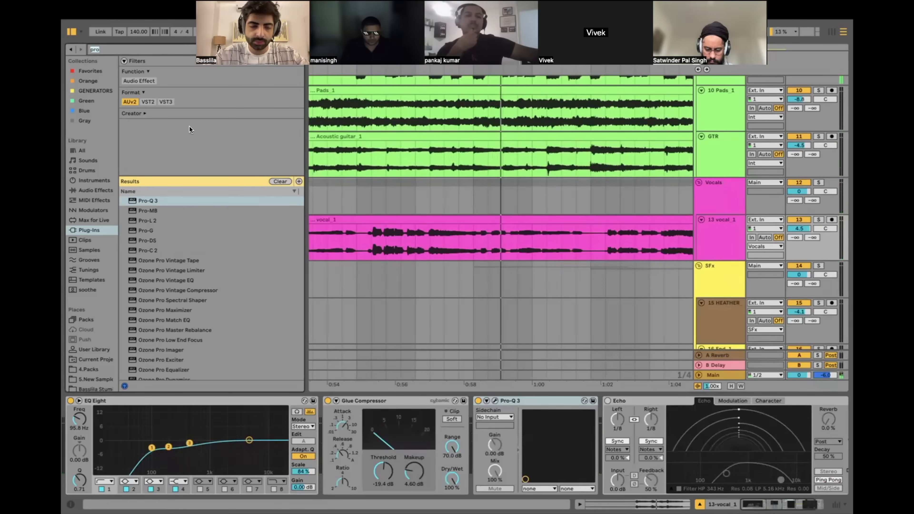
pyautogui.write('eq')
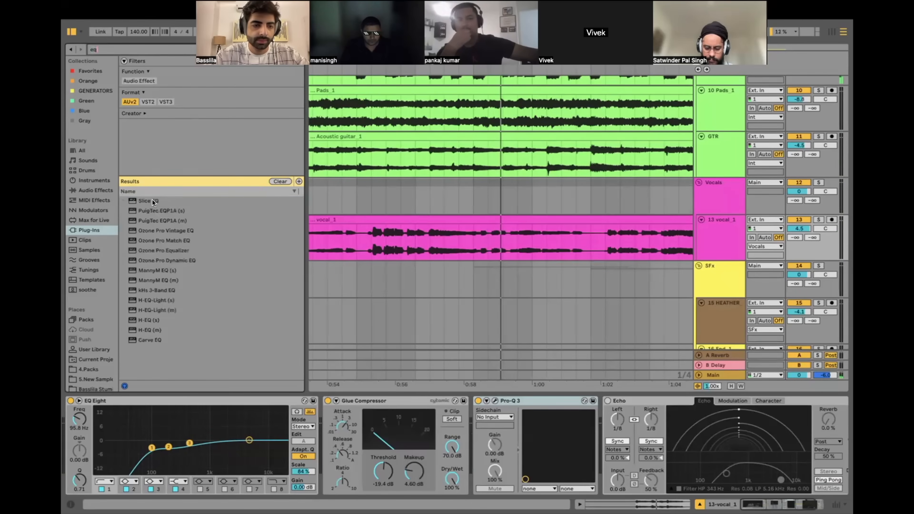
pyautogui.click(96, 181)
pyautogui.click(100, 191)
pyautogui.moveTo(149, 104); pyautogui.dragTo(719, 443)
# Step: Boost band 4 of the new EQ Eight by 3.84 dB at 2.45 kHz and listen around the vocal's start
pyautogui.moveTo(775, 440); pyautogui.dragTo(758, 432)
pyautogui.scroll(-5, 569, 264)
pyautogui.hscroll(-5, 569, 264)
pyautogui.scroll(1, 569, 263)
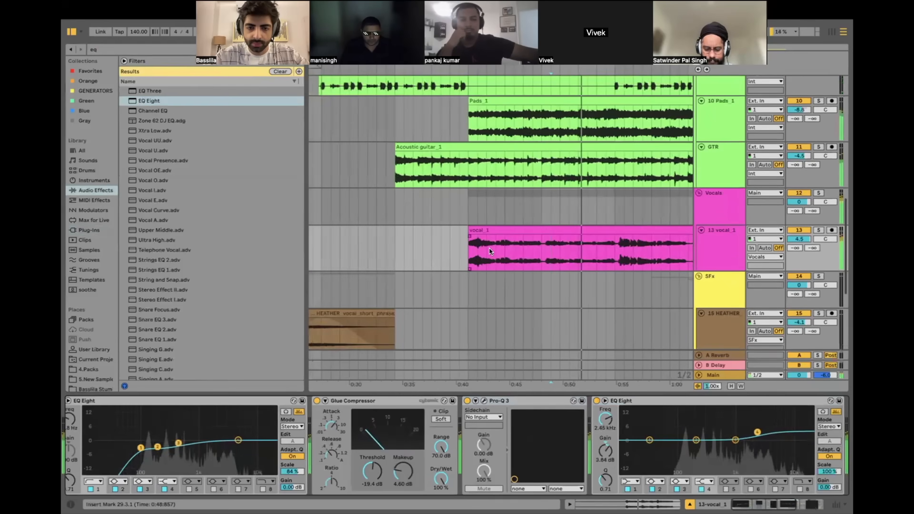
pyautogui.hscroll(-3, 529, 249)
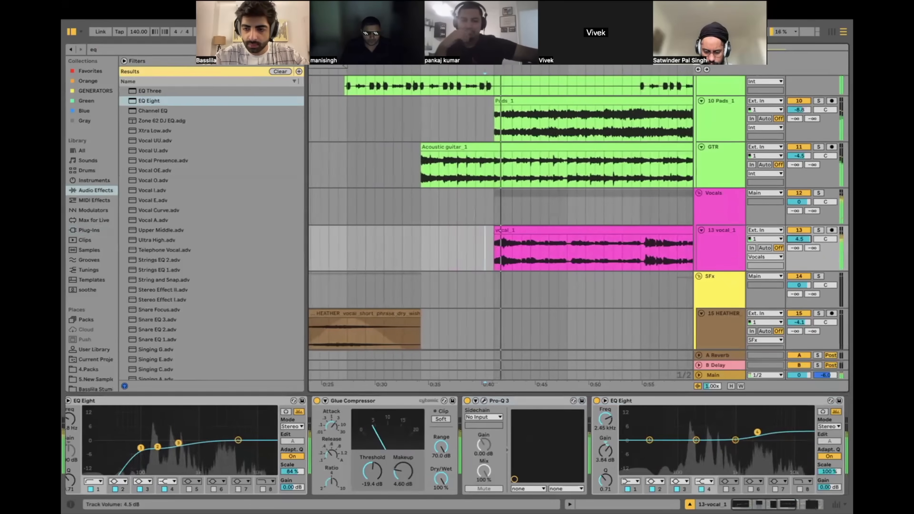
# Step: Lower the vocal_1 track volume to 4.4 dB and re-enable its Echo at 21 % dry/wet
pyautogui.moveTo(807, 239); pyautogui.dragTo(807, 240)
pyautogui.hscroll(5, 646, 432)
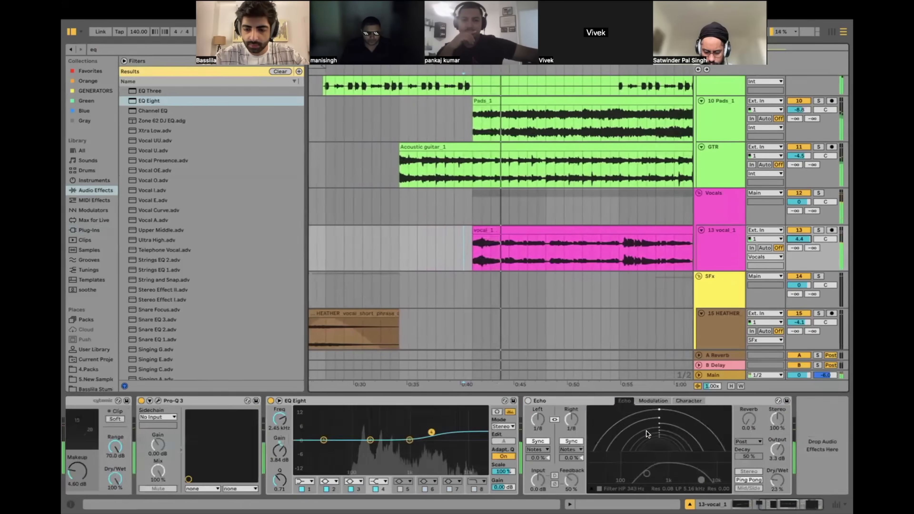
pyautogui.moveTo(770, 478); pyautogui.dragTo(771, 478)
pyautogui.click(778, 450)
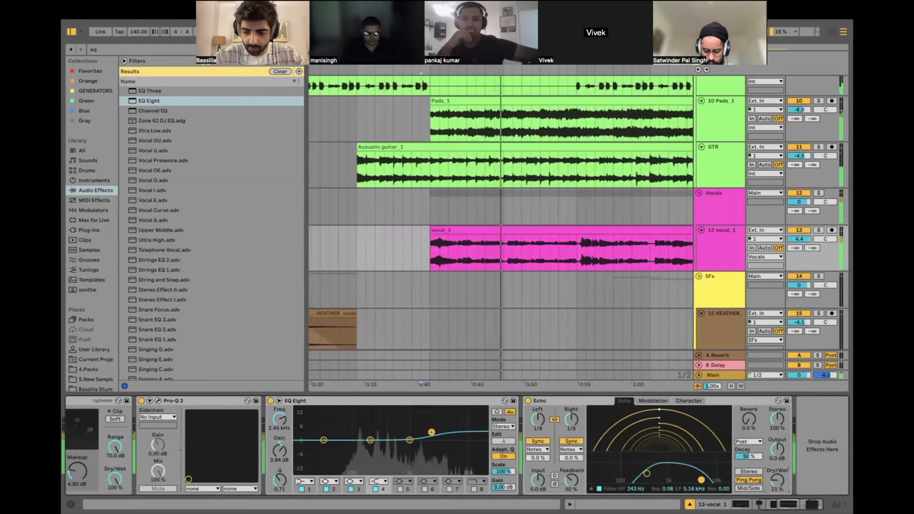
# Step: Enable Ducking on the vocal Echo, set its threshold to -8.1 dB and bring dry/wet to 20 %
pyautogui.click(689, 401)
pyautogui.click(664, 411)
pyautogui.moveTo(678, 431); pyautogui.dragTo(677, 441)
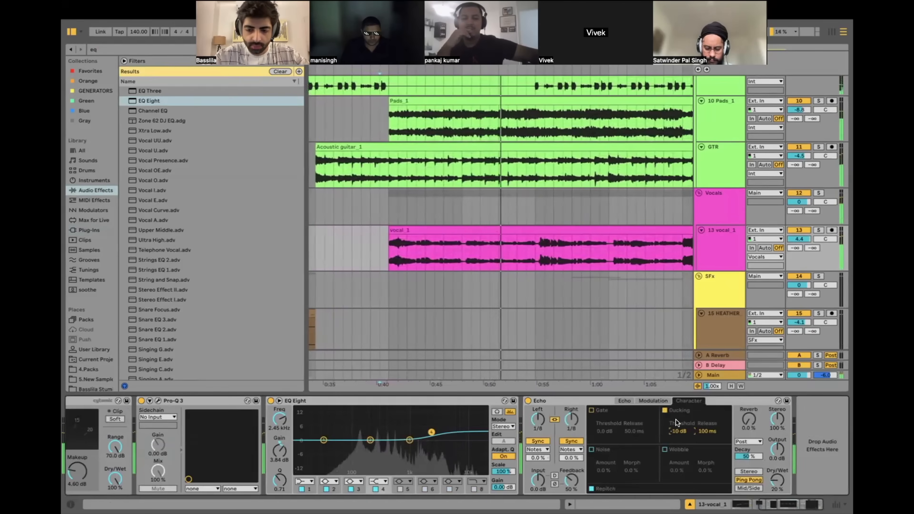
pyautogui.press('Tab')
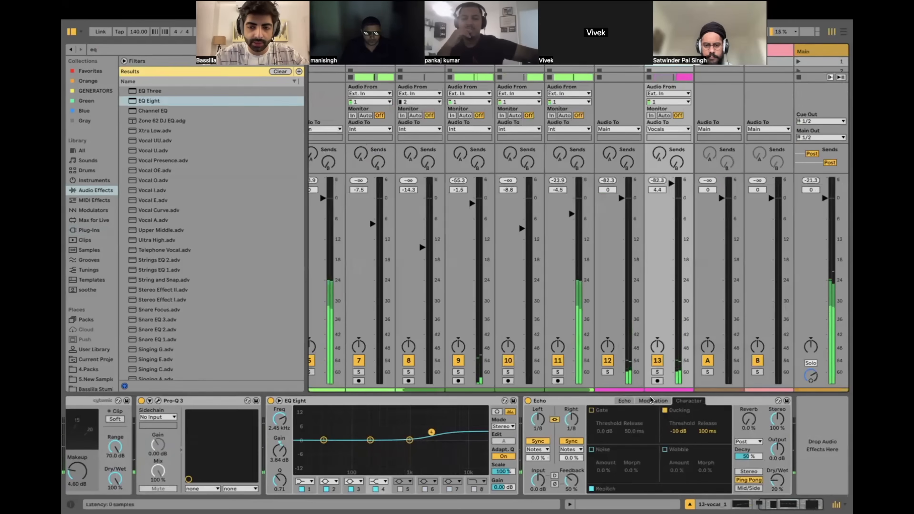
pyautogui.click(679, 431)
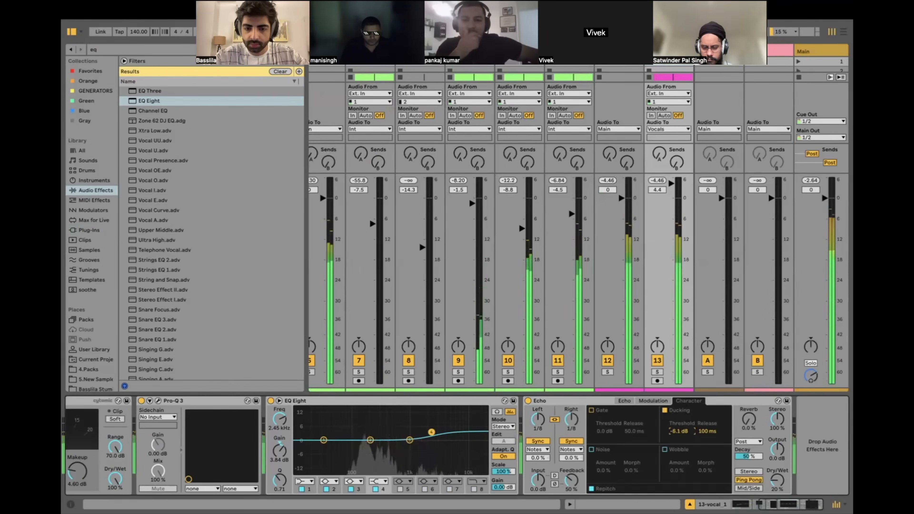
# Step: Review the vocal's Glue Compressor and open Pro-Q 3 to inspect its EQ curve
pyautogui.hscroll(-10, 588, 452)
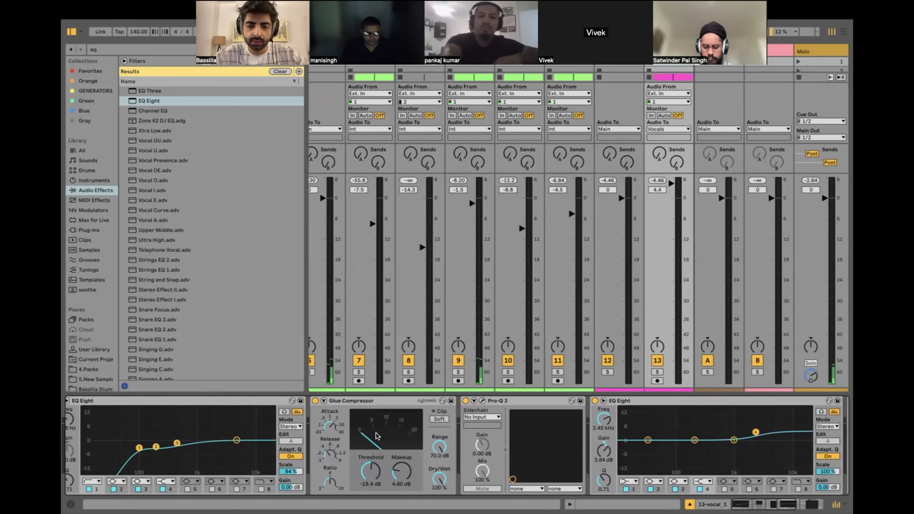
pyautogui.hscroll(2, 376, 435)
pyautogui.click(445, 400)
pyautogui.moveTo(575, 260); pyautogui.dragTo(719, 387)
pyautogui.click(277, 182)
# Step: Set the vocal Echo's Ducking threshold to -18 dB and return to the arrangement
pyautogui.hscroll(1, 639, 235)
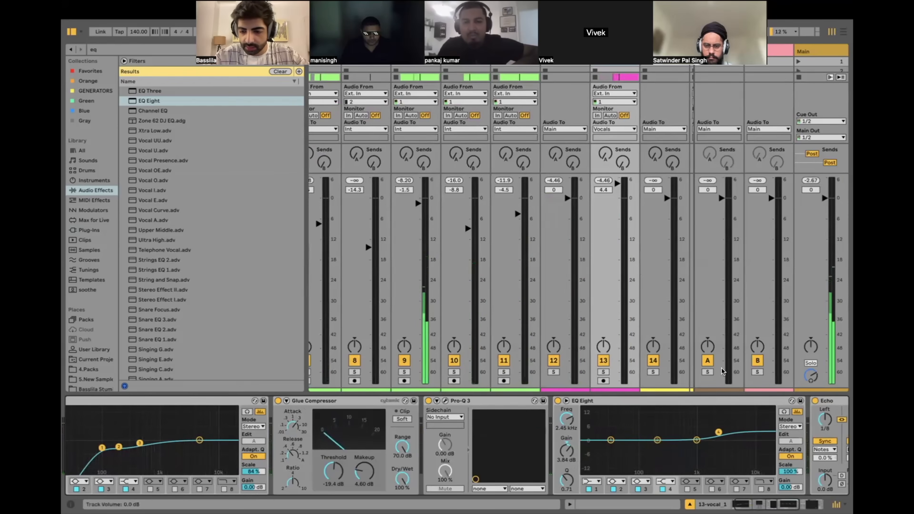
pyautogui.hscroll(5, 746, 439)
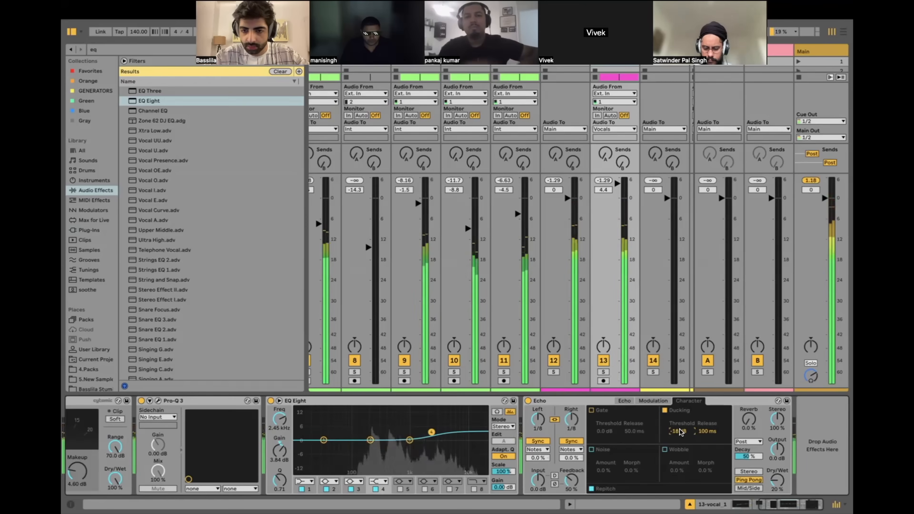
pyautogui.press('Tab')
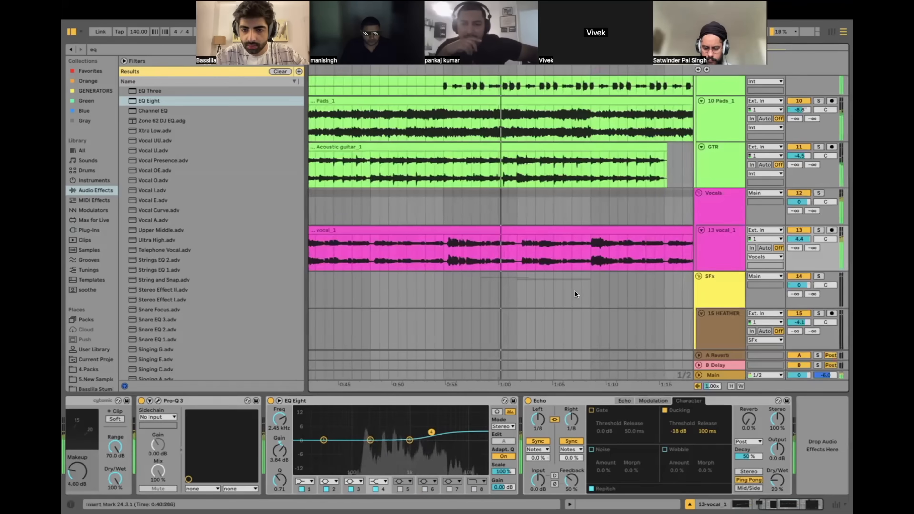
# Step: Show the Synth 2_1 Echo's Dry/Wet automation and ramp it down to zero just before bar 33
pyautogui.press('-')
pyautogui.press('-')
pyautogui.press('-')
pyautogui.scroll(8, 492, 259)
pyautogui.press('space')
pyautogui.scroll(4, 483, 270)
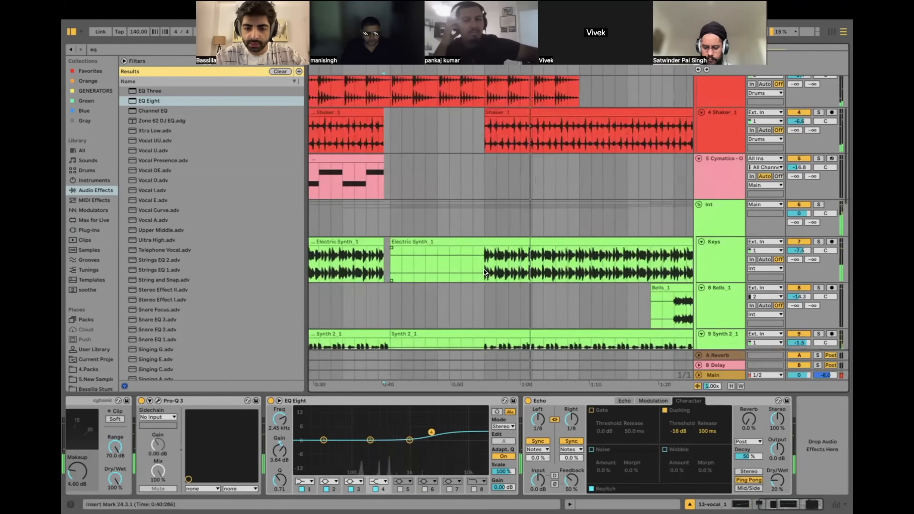
pyautogui.scroll(-3, 484, 271)
pyautogui.click(486, 281)
pyautogui.rightClick(400, 474)
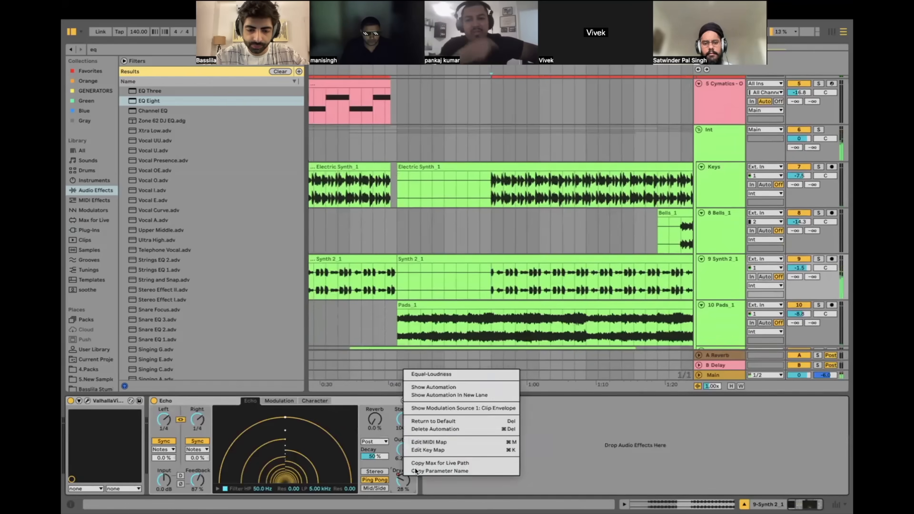
pyautogui.click(432, 381)
pyautogui.click(465, 288)
pyautogui.moveTo(477, 288); pyautogui.dragTo(476, 298)
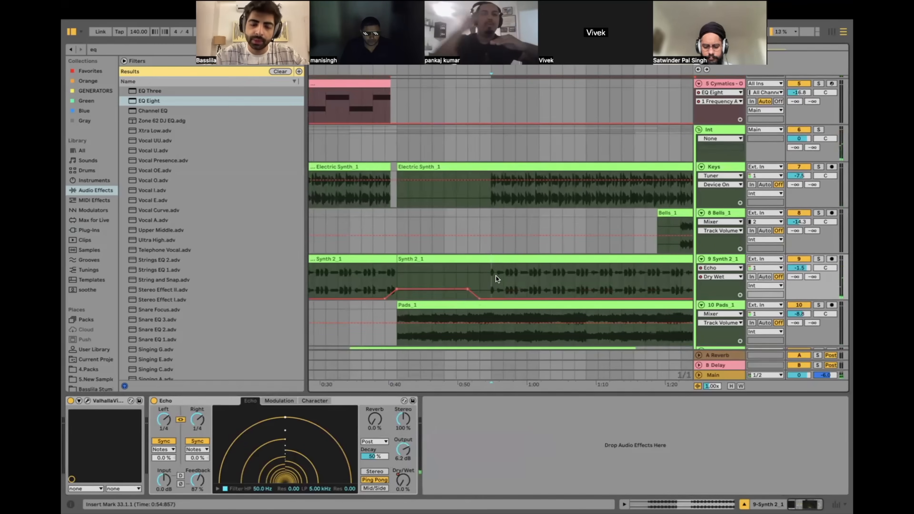
# Step: Play from bar 31 to hear the Synth 2_1 echo automation going into bar 33
pyautogui.click(469, 273)
pyautogui.press('space')
pyautogui.scroll(2, 534, 275)
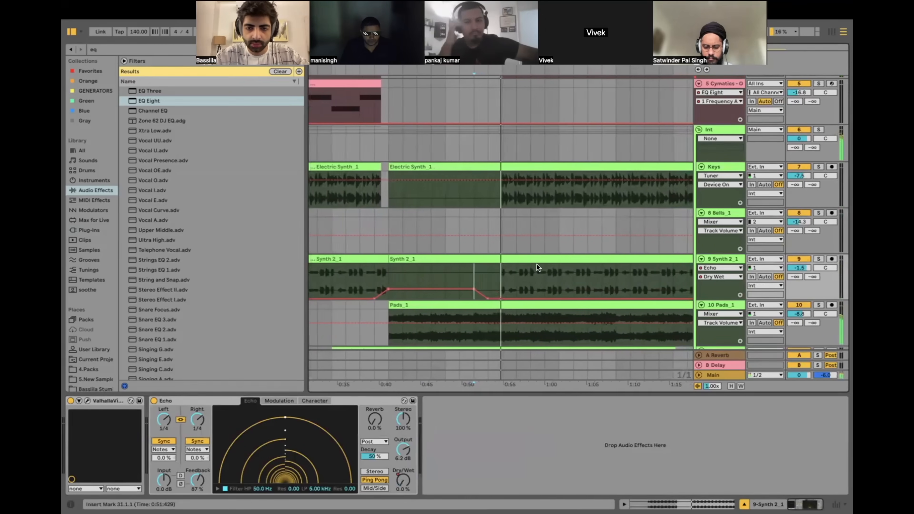
pyautogui.scroll(1, 541, 256)
pyautogui.scroll(3, 544, 250)
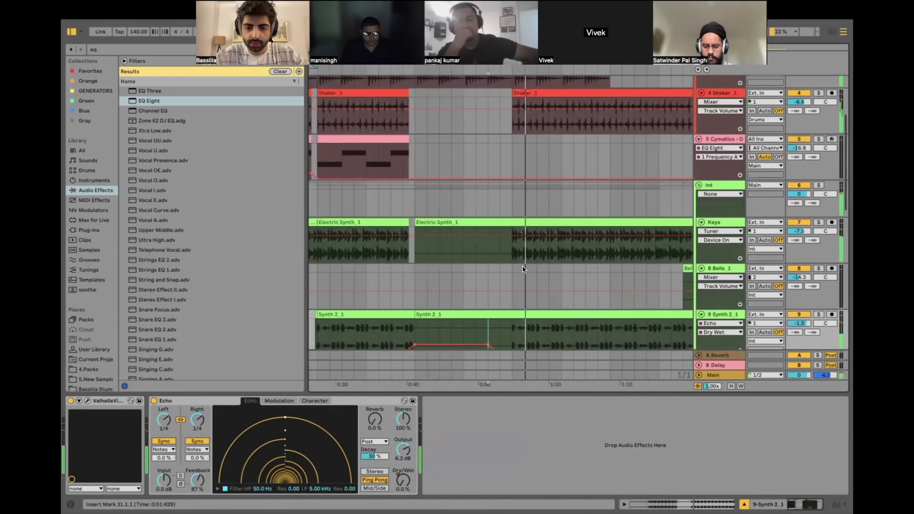
# Step: Switch the arrangement grid to 2/1, select bars 33 to 41 on the Bells_1 track and loop that range
pyautogui.click(511, 269)
pyautogui.rightClick(544, 281)
pyautogui.click(641, 373)
pyautogui.moveTo(513, 285); pyautogui.dragTo(608, 277)
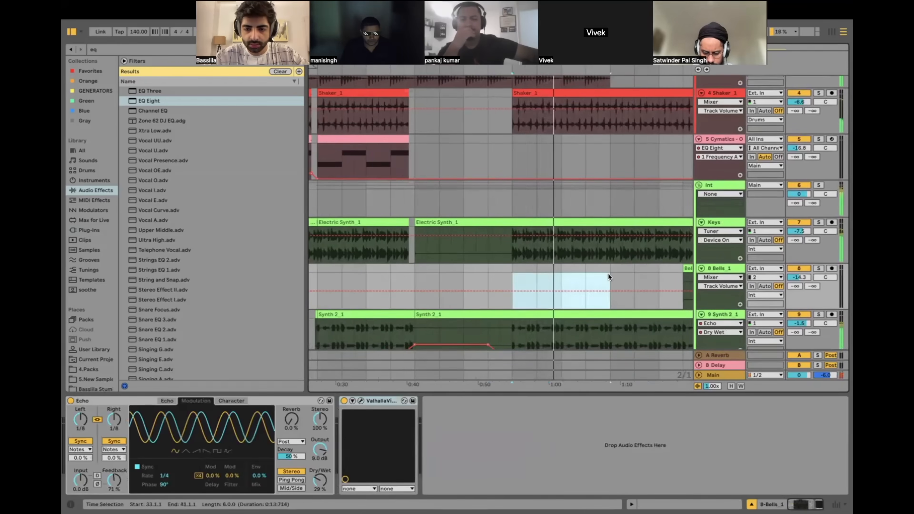
pyautogui.scroll(-3, 608, 274)
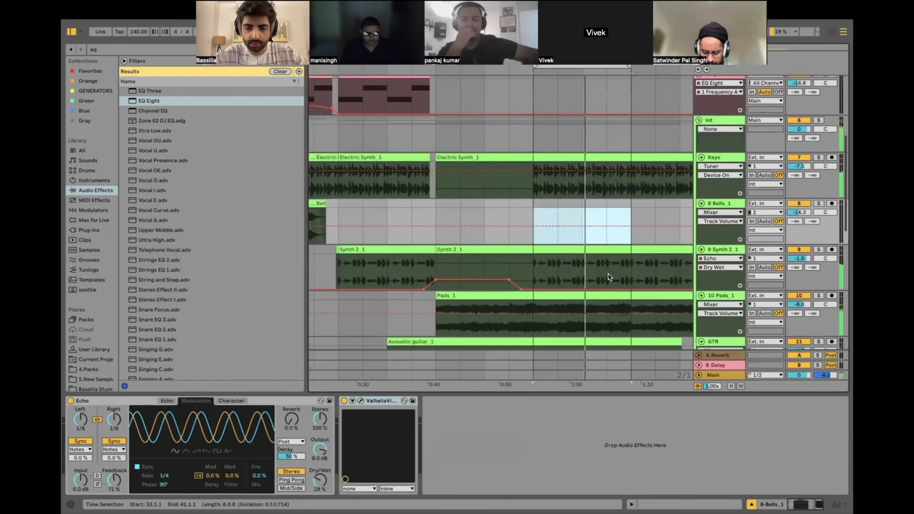
# Step: Place the playback start at bar 33 and solo the vocal_1 track, bringing the beginning of its effects chain into view
pyautogui.click(532, 270)
pyautogui.scroll(-1, 531, 269)
pyautogui.click(531, 269)
pyautogui.scroll(-1, 529, 277)
pyautogui.scroll(-3, 677, 289)
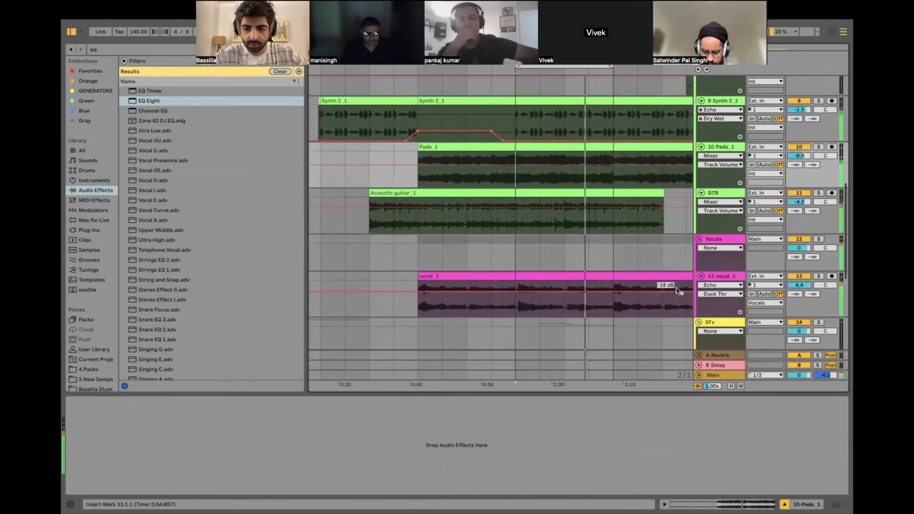
pyautogui.click(725, 271)
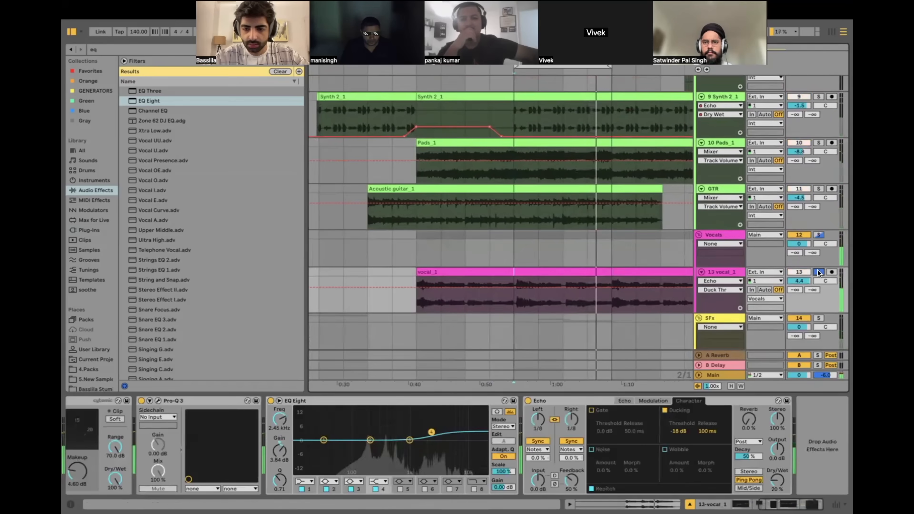
pyautogui.click(817, 271)
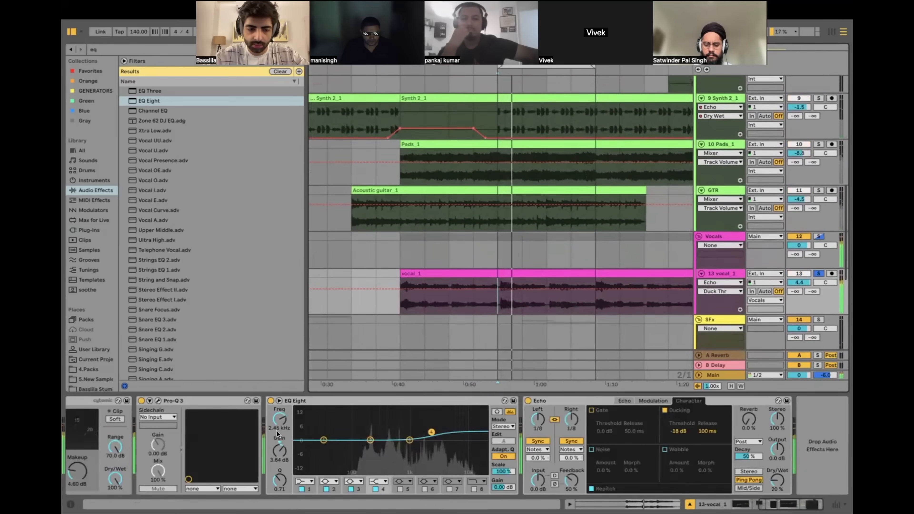
pyautogui.hscroll(-5, 277, 434)
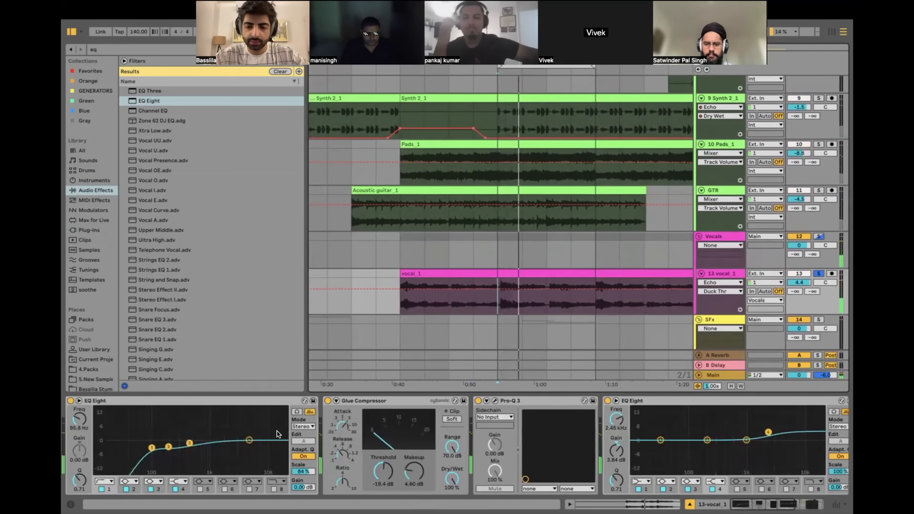
# Step: Play the soloed vocal from bar 25 and again from bar 33 to check its processing
pyautogui.press('space')
pyautogui.click(394, 305)
pyautogui.press('-')
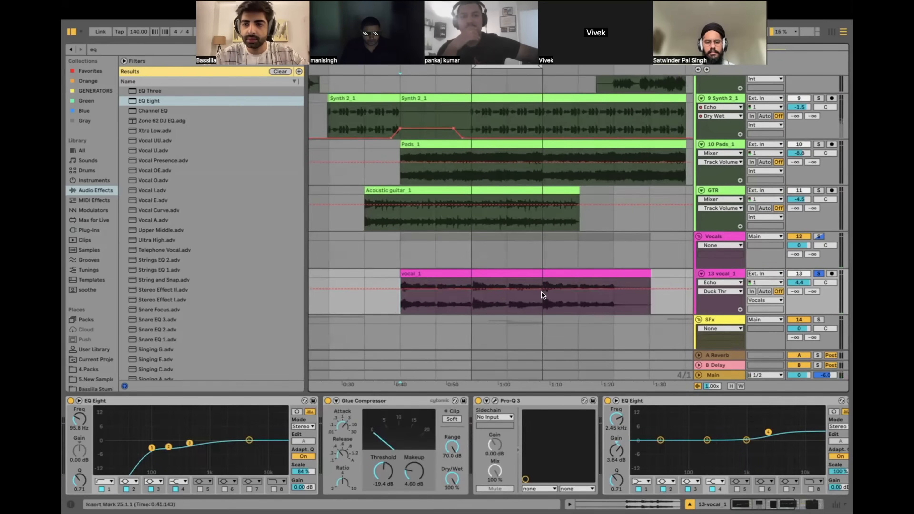
pyautogui.press('-')
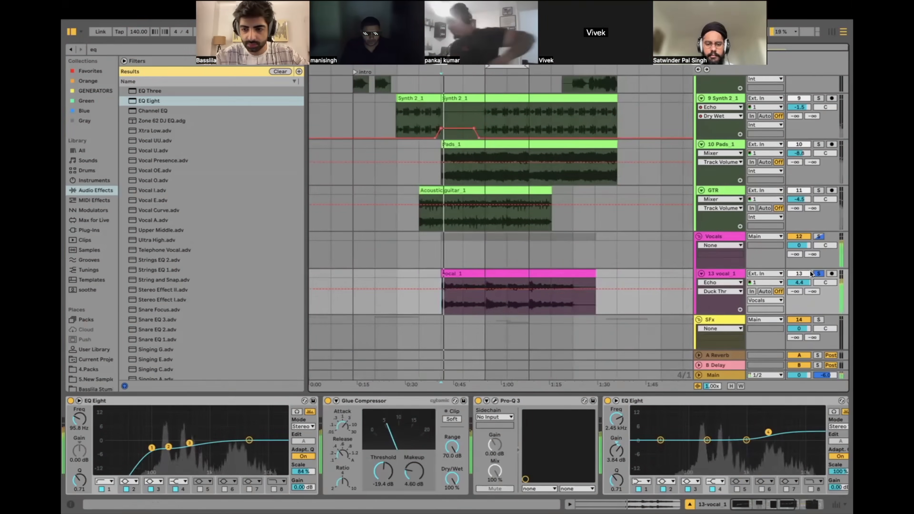
pyautogui.click(483, 306)
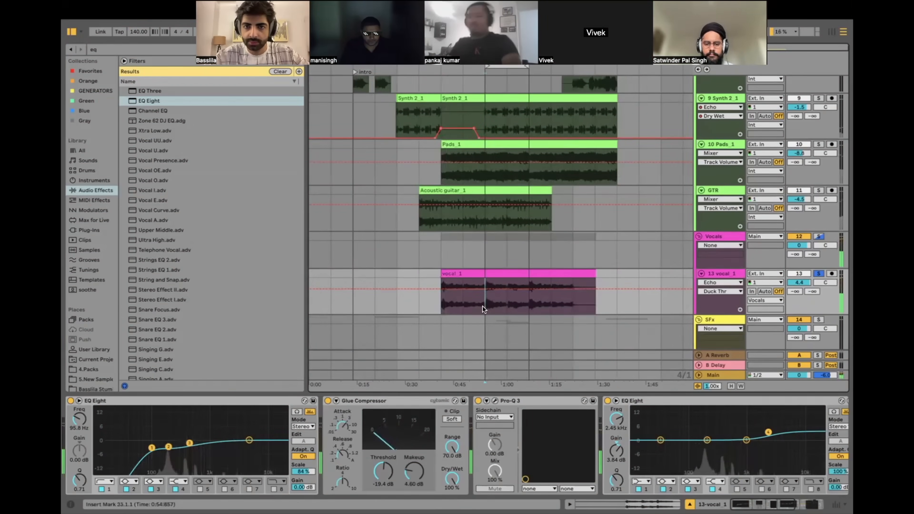
pyautogui.press('+')
pyautogui.press('space')
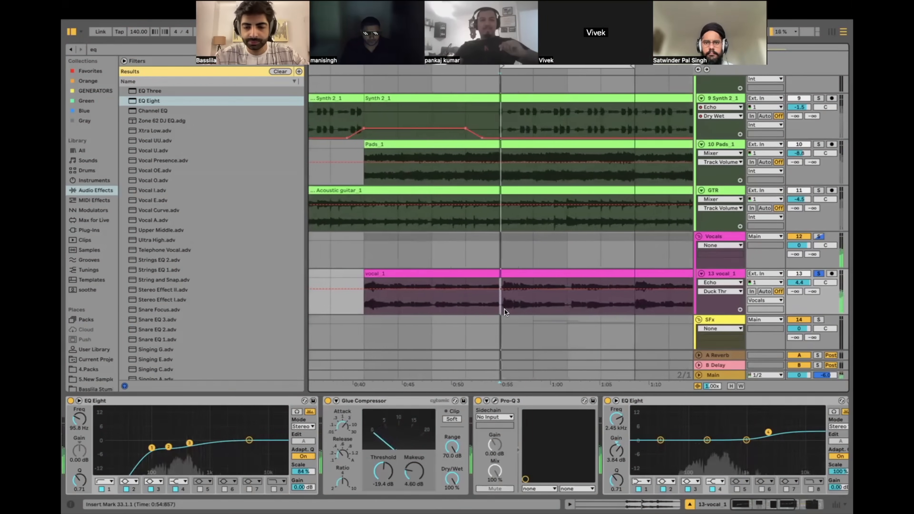
# Step: Unsolo the vocal and hide the arrangement's automation lanes while the full mix plays
pyautogui.scroll(10, 625, 281)
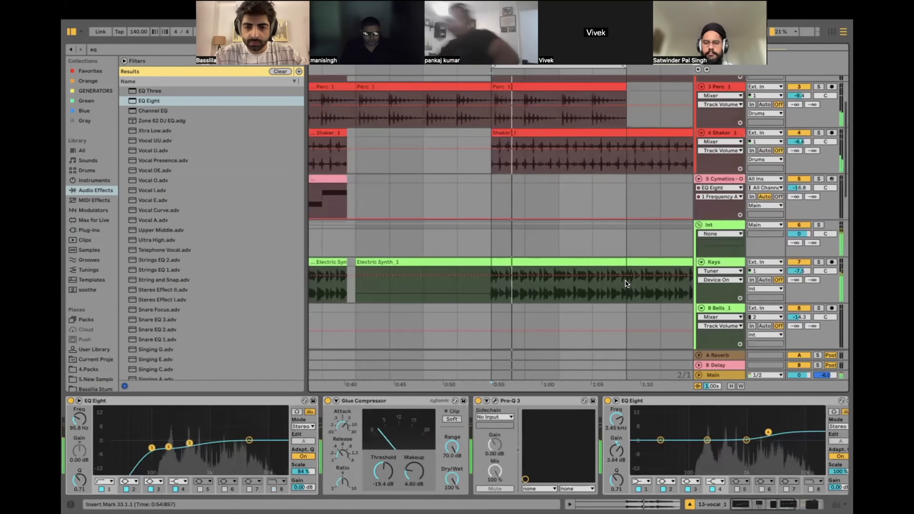
pyautogui.scroll(-9, 626, 281)
pyautogui.scroll(-4, 625, 281)
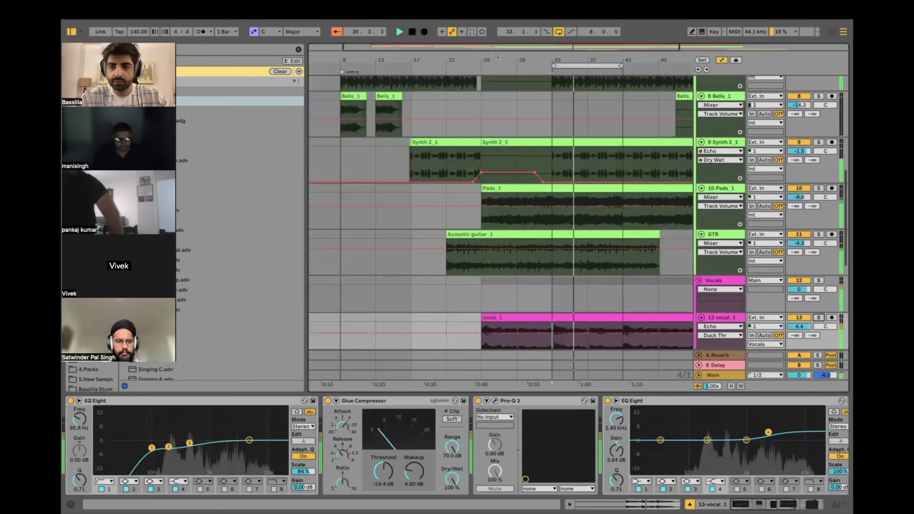
pyautogui.click(551, 257)
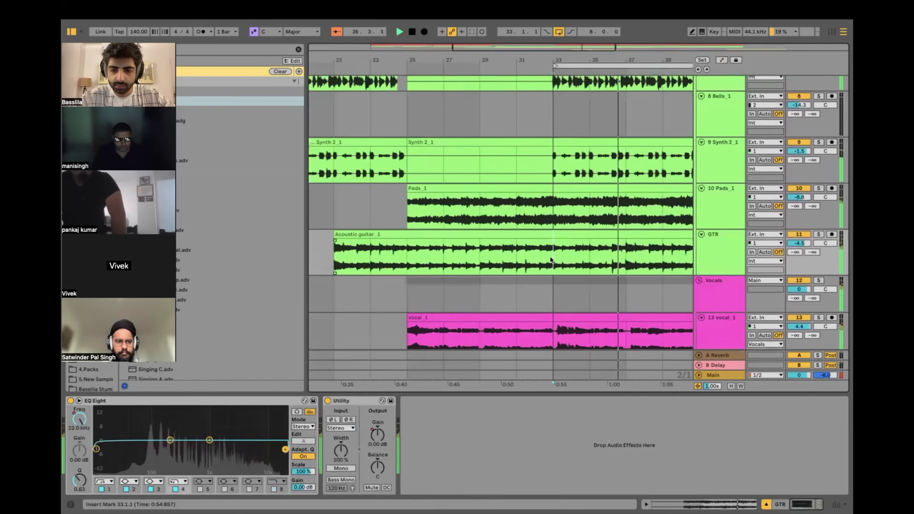
pyautogui.scroll(-10, 551, 257)
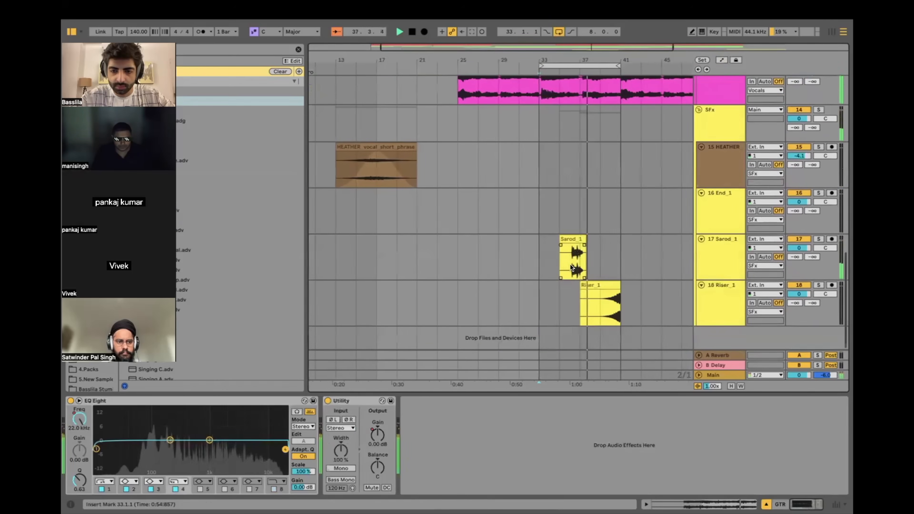
# Step: Turn off the arrangement loop so playback can continue past bar 41
pyautogui.scroll(10, 570, 264)
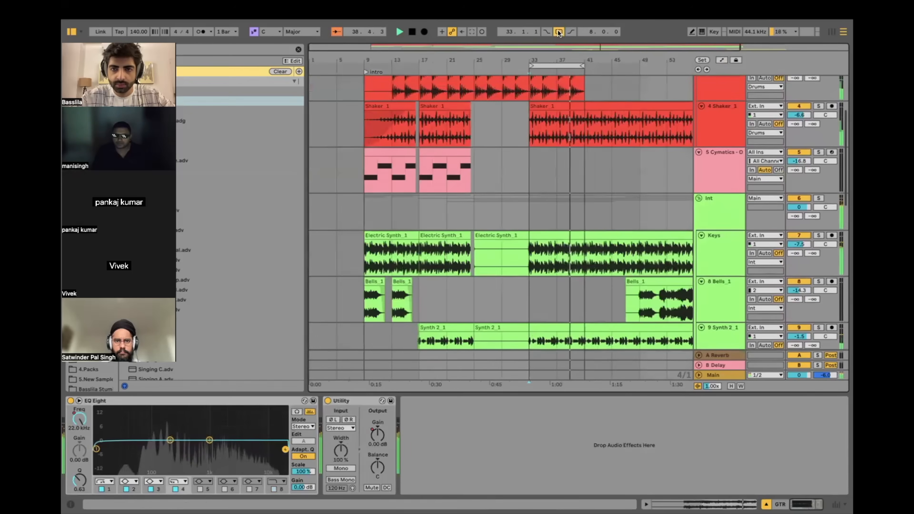
pyautogui.scroll(5, 561, 155)
pyautogui.scroll(5, 560, 156)
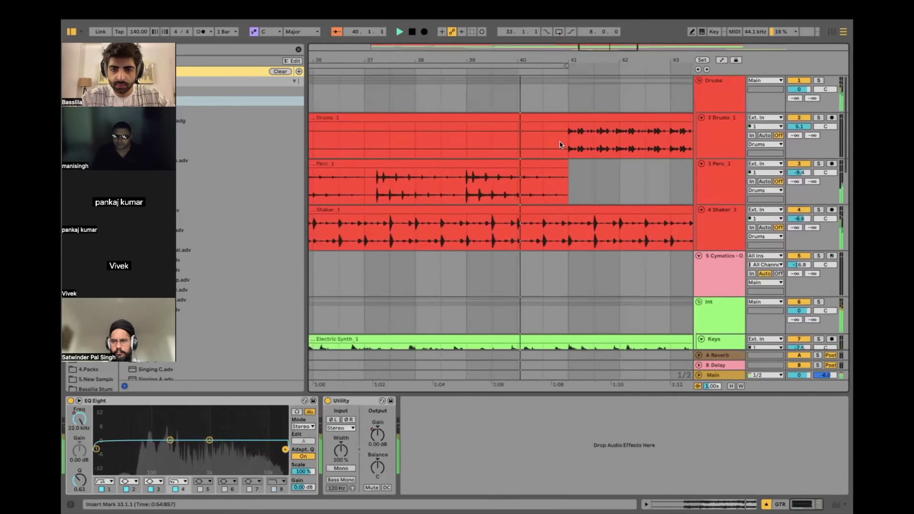
# Step: Examine all tracks around bar 41, marking bars 41 to 49 of the vocal_1 clip
pyautogui.click(542, 97)
pyautogui.scroll(-10, 542, 98)
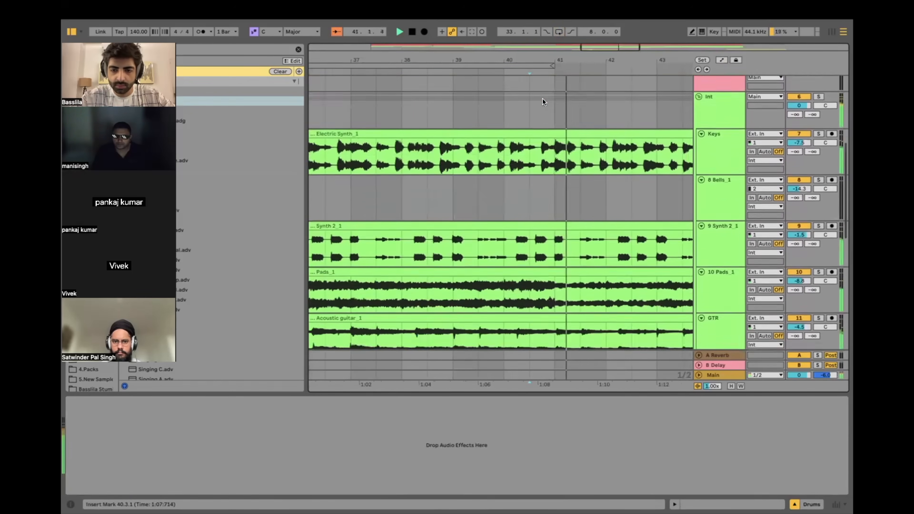
pyautogui.scroll(-3, 543, 98)
pyautogui.scroll(-3, 543, 99)
pyautogui.scroll(4, 546, 141)
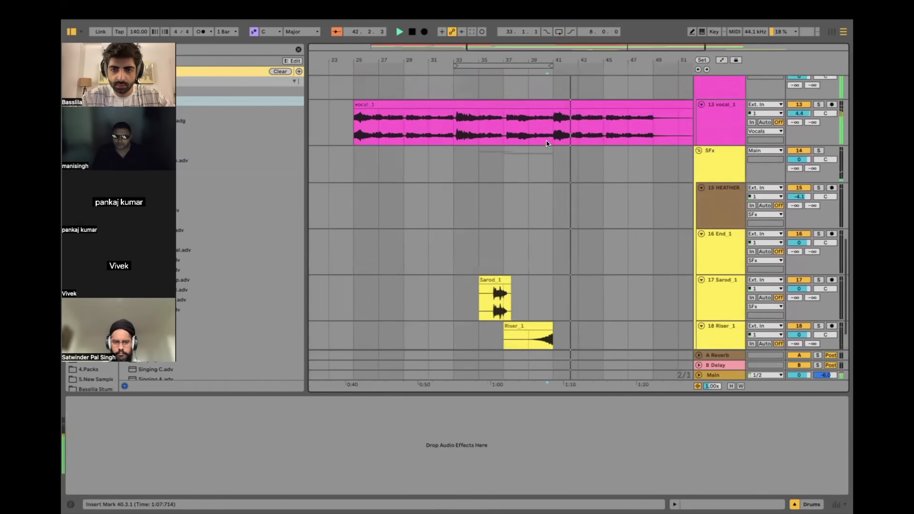
pyautogui.scroll(3, 547, 140)
pyautogui.click(522, 153)
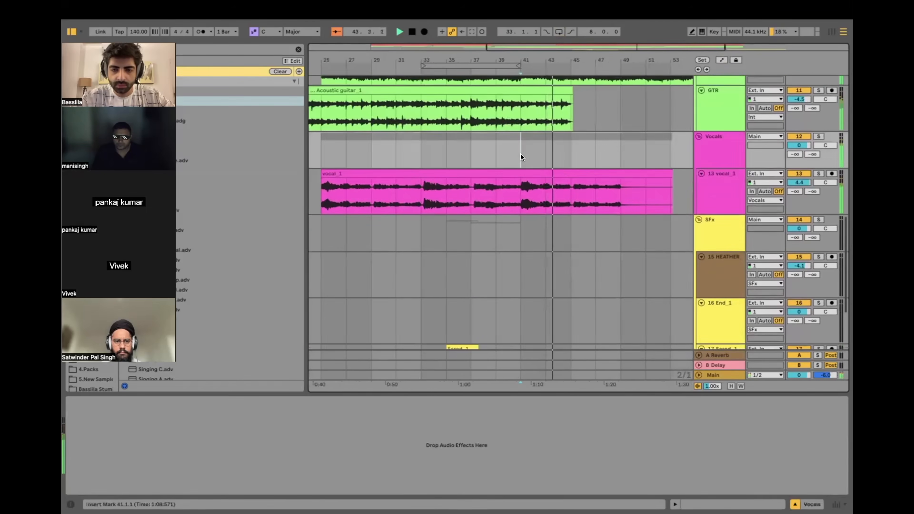
pyautogui.scroll(-3, 520, 154)
pyautogui.moveTo(520, 186); pyautogui.dragTo(613, 192)
pyautogui.scroll(10, 616, 193)
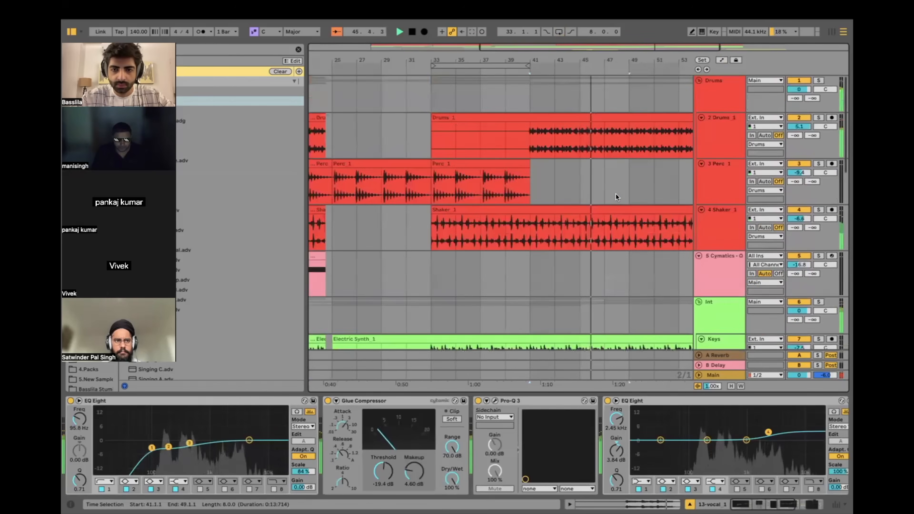
pyautogui.scroll(-5, 615, 194)
pyautogui.scroll(-3, 617, 194)
# Step: Play the intro from bar 9 and look through its drum, synth, bells and effects tracks
pyautogui.click(350, 249)
pyautogui.scroll(5, 362, 284)
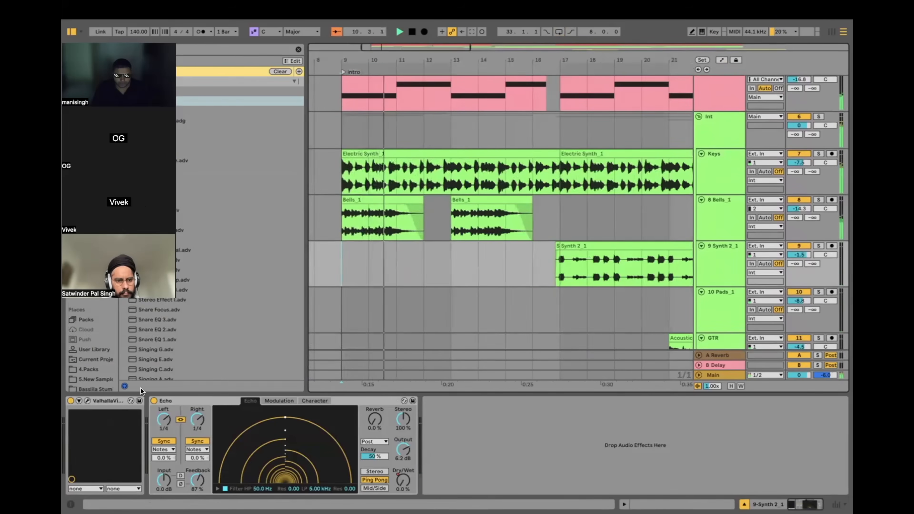
pyautogui.click(343, 235)
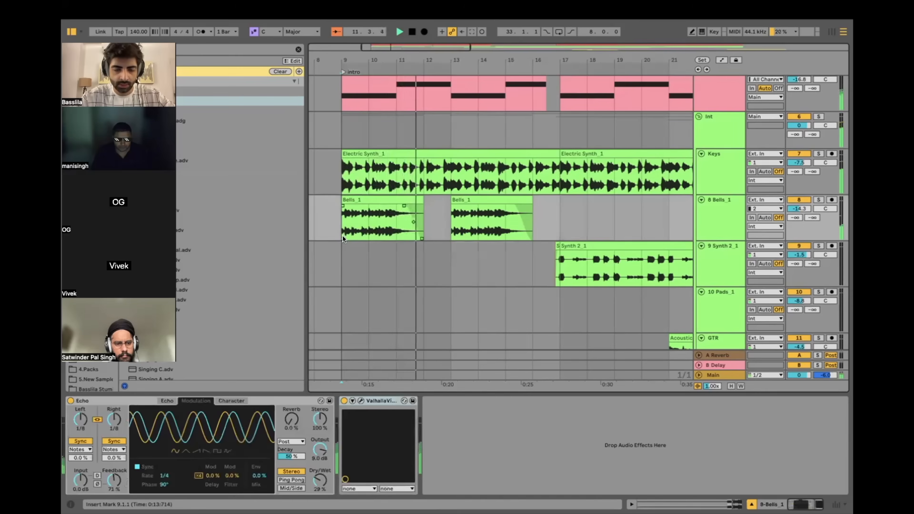
pyautogui.scroll(3, 342, 236)
pyautogui.scroll(4, 364, 257)
pyautogui.click(365, 253)
pyautogui.scroll(-3, 365, 252)
pyautogui.scroll(-5, 365, 253)
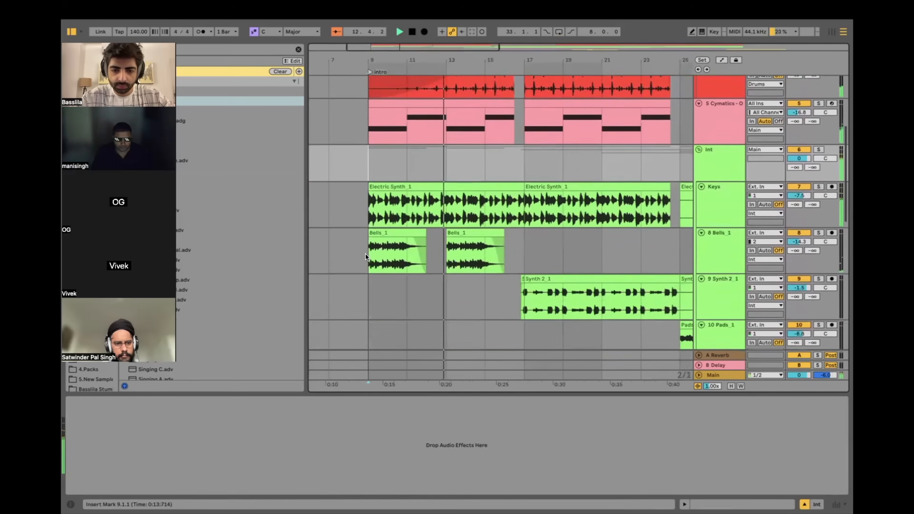
pyautogui.scroll(4, 365, 252)
pyautogui.scroll(-2, 382, 272)
pyautogui.scroll(-10, 382, 272)
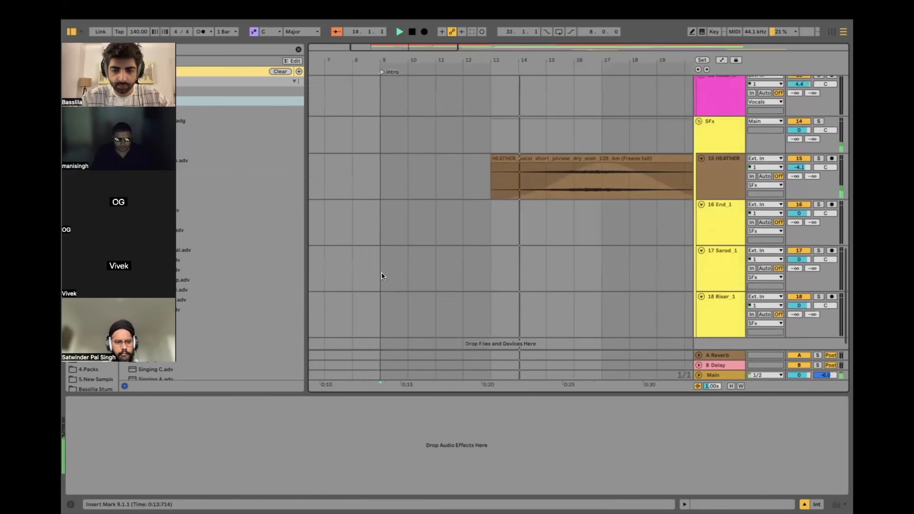
# Step: Select the HEATHER vocal phrase track at bar 9 and set its volume to -4.5 dB
pyautogui.click(383, 224)
pyautogui.scroll(-2, 382, 216)
pyautogui.click(380, 209)
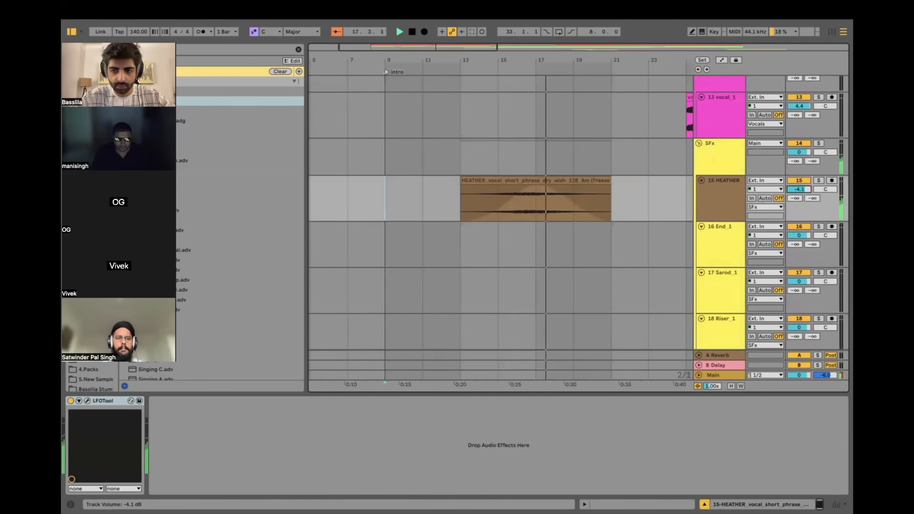
pyautogui.scroll(-2, 619, 194)
# Step: Set the Cymatics track's volume to -15.4 dB and insert a new MIDI track directly below it
pyautogui.scroll(10, 584, 179)
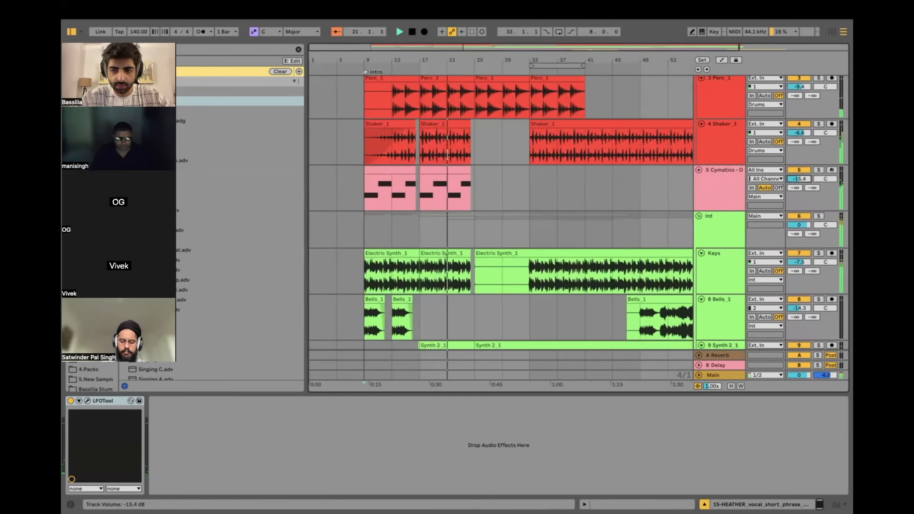
pyautogui.click(713, 178)
pyautogui.press('super+shift+t')
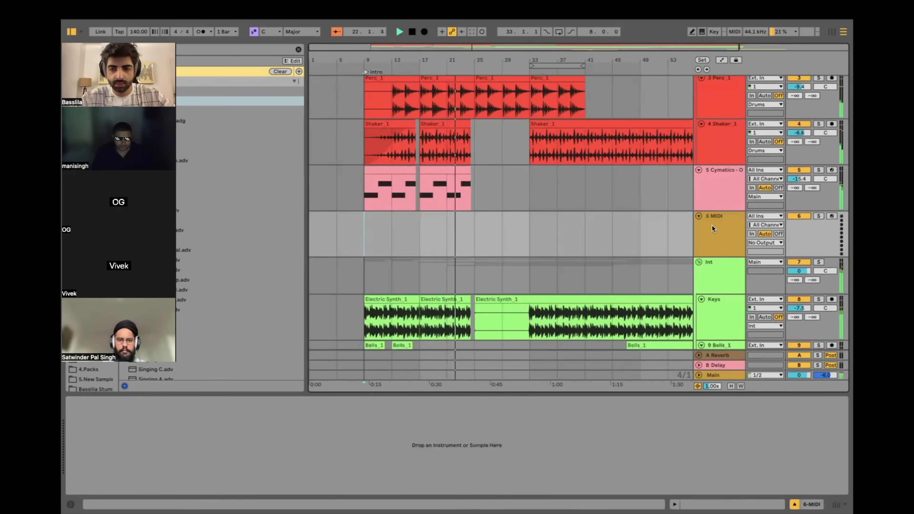
# Step: Examine the arrangement between bars 19 and 33 across the new MIDI, vocal, pads and synth tracks during playback
pyautogui.scroll(-1, 429, 205)
pyautogui.scroll(2, 416, 170)
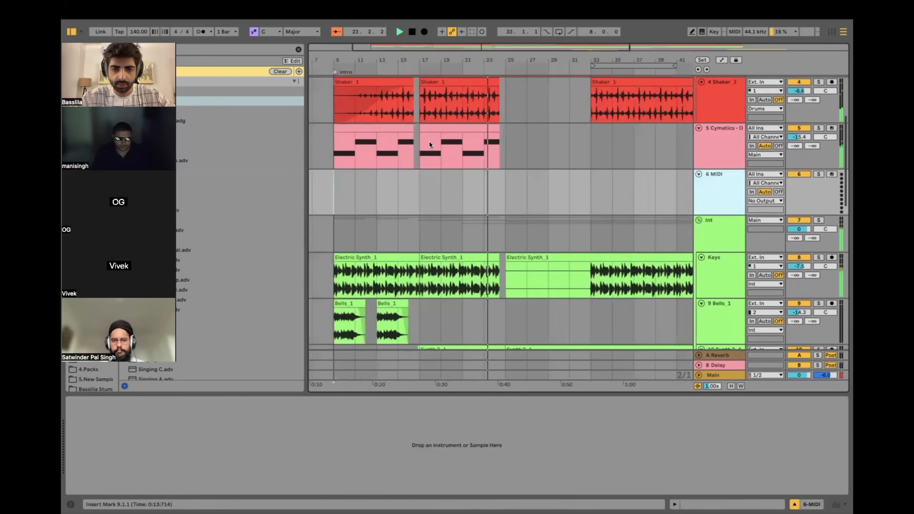
pyautogui.click(447, 180)
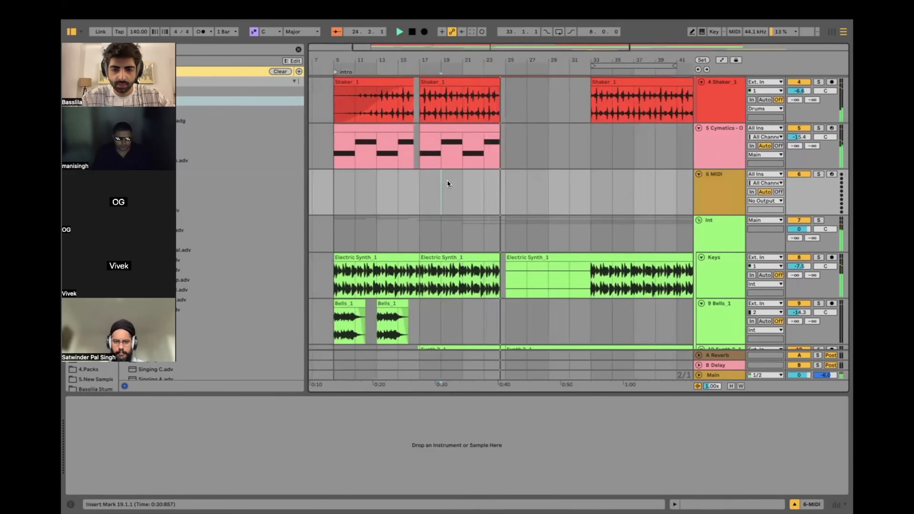
pyautogui.click(483, 190)
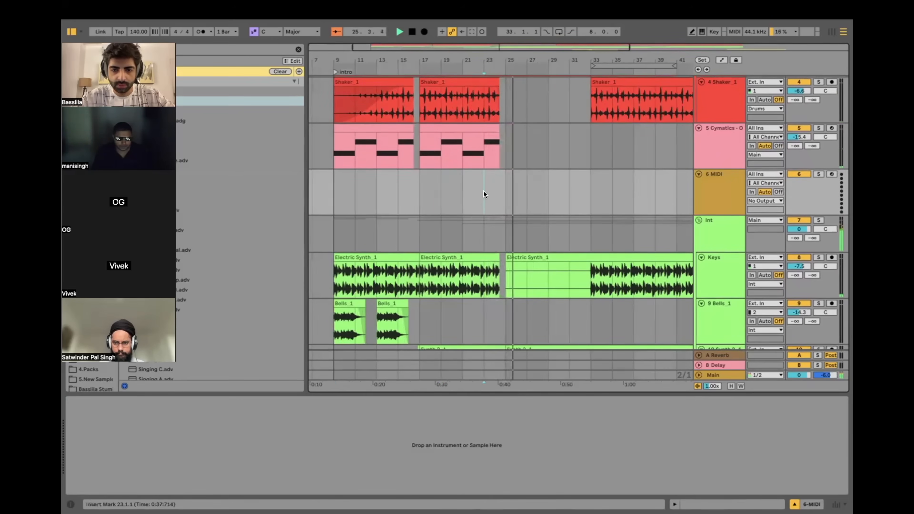
pyautogui.scroll(-5, 483, 190)
pyautogui.scroll(2, 484, 190)
pyautogui.scroll(1, 483, 191)
pyautogui.click(496, 173)
pyautogui.scroll(-2, 498, 172)
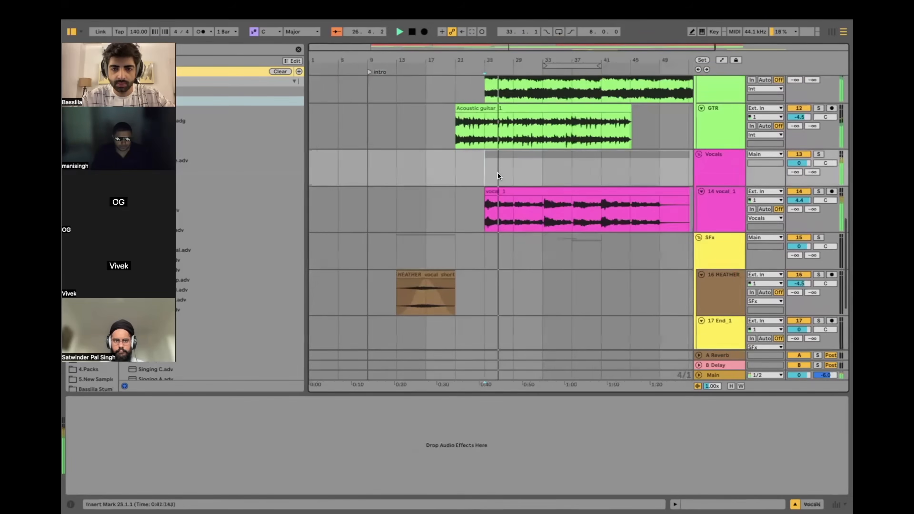
pyautogui.scroll(3, 500, 171)
pyautogui.scroll(2, 517, 170)
pyautogui.click(518, 206)
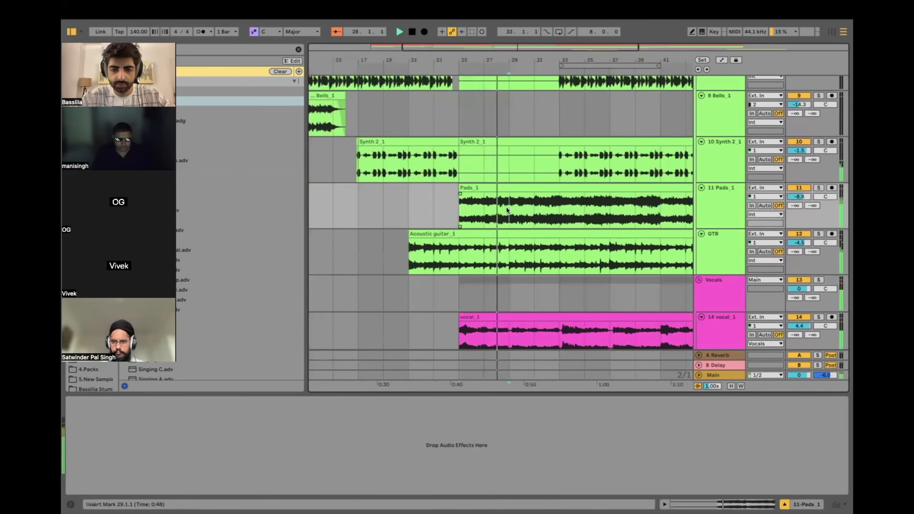
pyautogui.scroll(-2, 507, 207)
pyautogui.scroll(3, 506, 207)
pyautogui.scroll(-2, 389, 173)
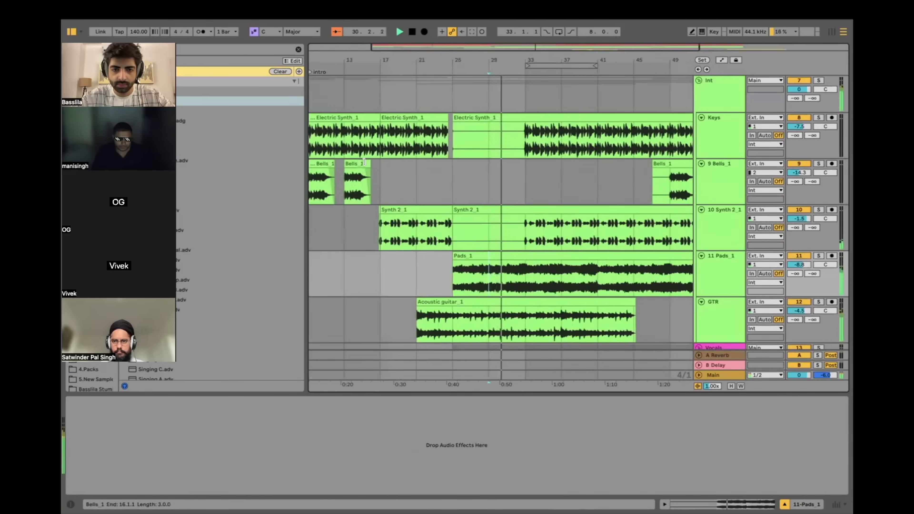
# Step: Try removing bars 33 to 37 of the Electric Synth_1 clip on the Keys track, and undo the removal
pyautogui.click(519, 187)
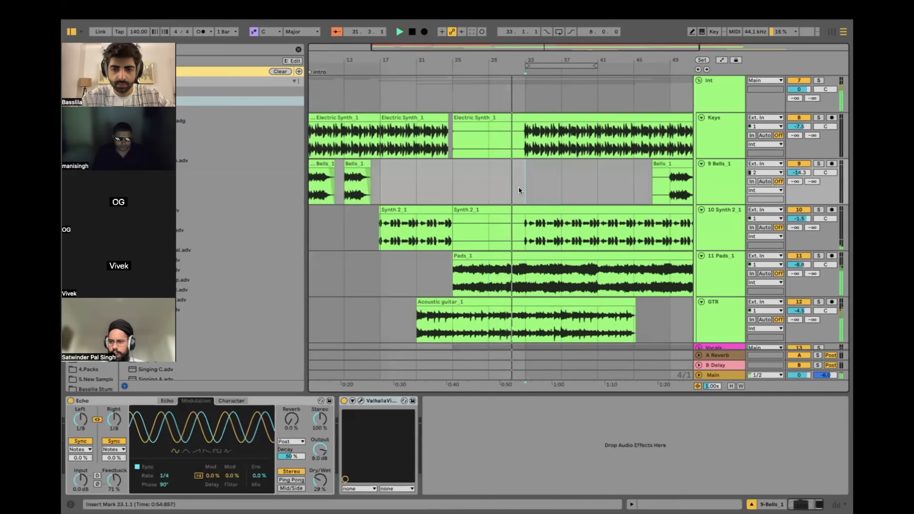
pyautogui.scroll(2, 519, 187)
pyautogui.moveTo(520, 155); pyautogui.dragTo(600, 144)
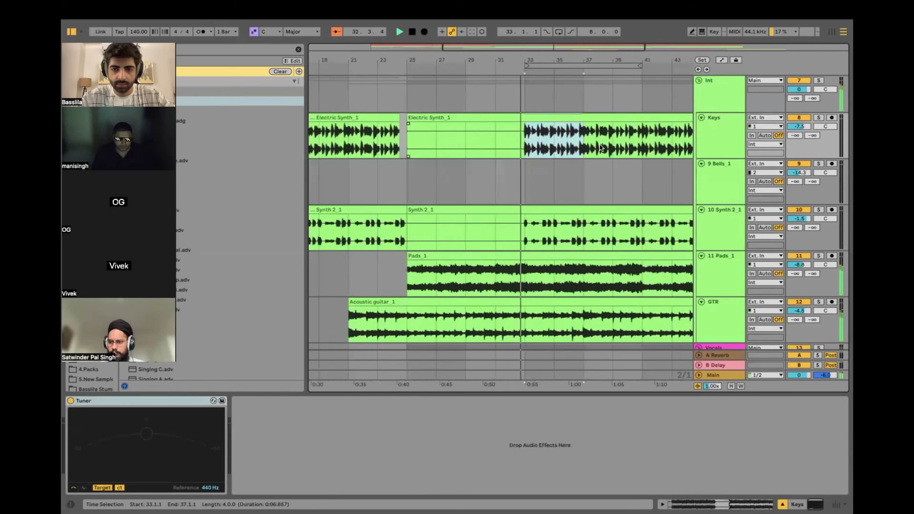
pyautogui.click(546, 143)
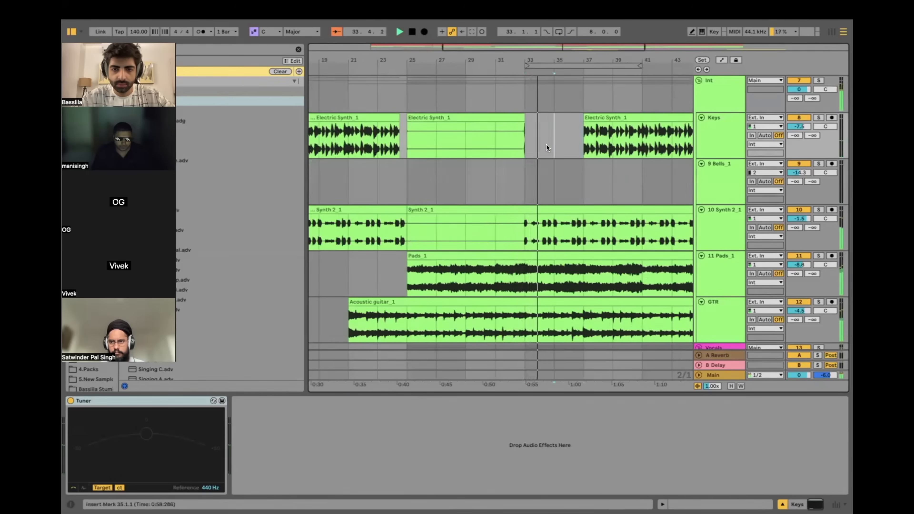
pyautogui.press('super+z')
# Step: Delete the Electric Synth_1 clip that starts at bar 25 on the Keys track
pyautogui.keyDown('shift'); pyautogui.click(634, 144); pyautogui.keyUp('shift')
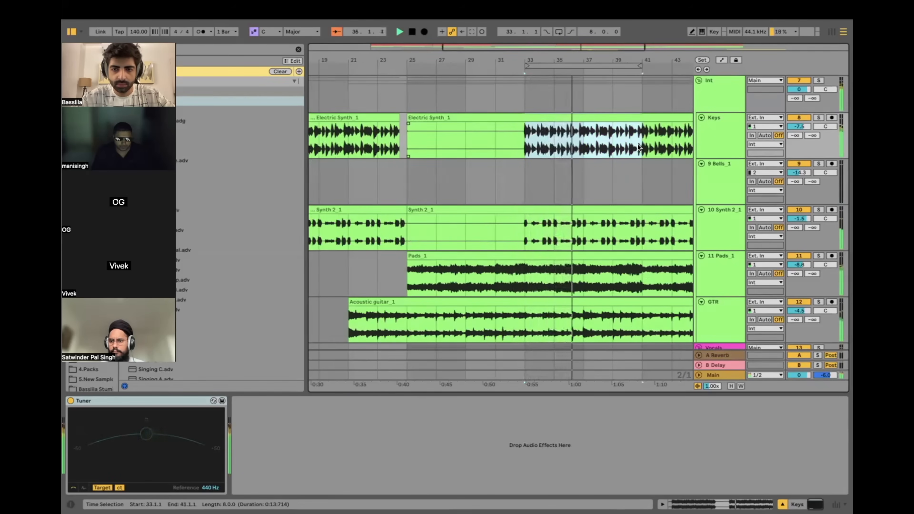
pyautogui.scroll(1, 638, 147)
pyautogui.scroll(-3, 638, 147)
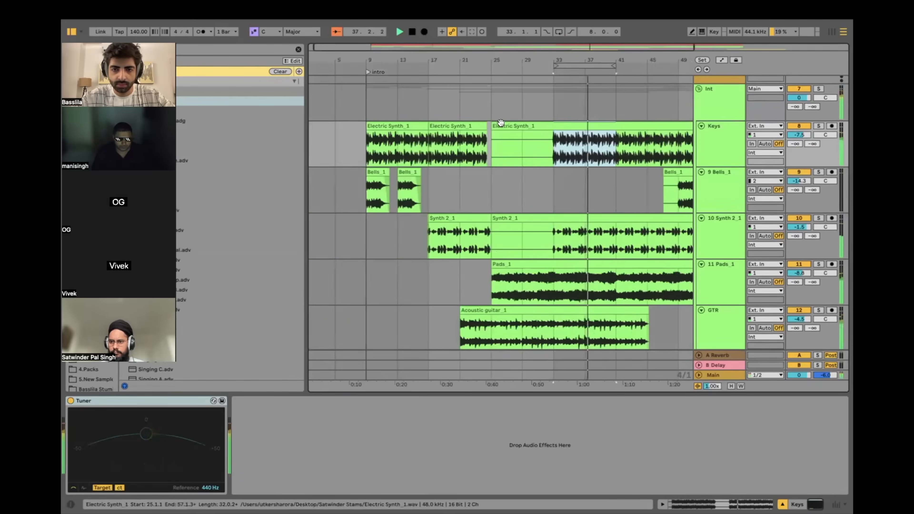
pyautogui.click(501, 124)
pyautogui.press('Delete')
# Step: Examine the emptied Keys section and the neighbouring drum, Cymatics and Bells tracks between bars 25 and 41 during playback
pyautogui.hscroll(3, 502, 124)
pyautogui.scroll(-1, 502, 125)
pyautogui.scroll(-2, 501, 125)
pyautogui.click(486, 143)
pyautogui.scroll(4, 484, 144)
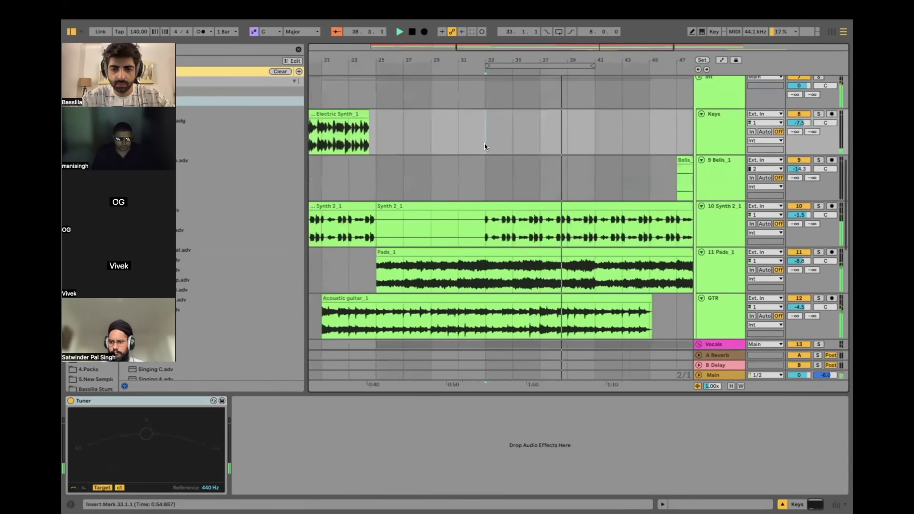
pyautogui.scroll(-2, 484, 142)
pyautogui.scroll(-2, 486, 189)
pyautogui.scroll(5, 486, 191)
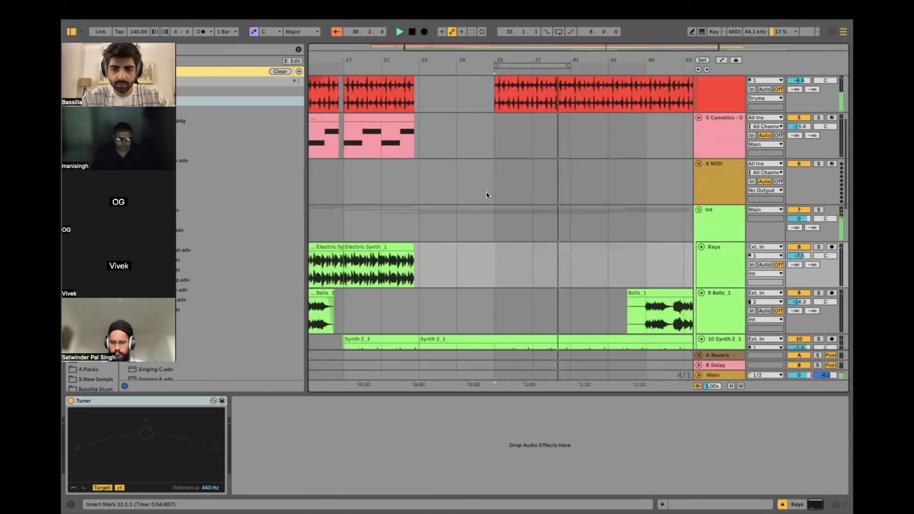
pyautogui.scroll(-5, 498, 205)
pyautogui.click(489, 184)
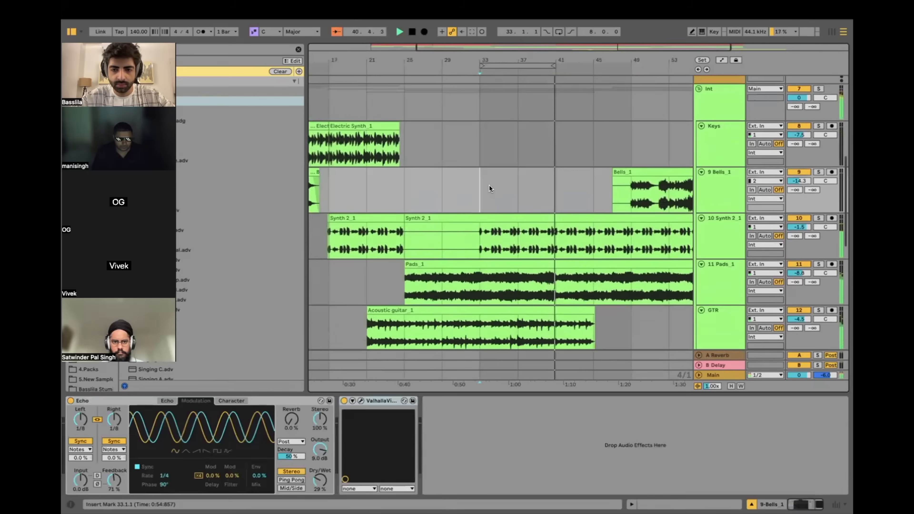
pyautogui.click(445, 146)
pyautogui.scroll(-1, 445, 147)
pyautogui.hscroll(-2, 444, 146)
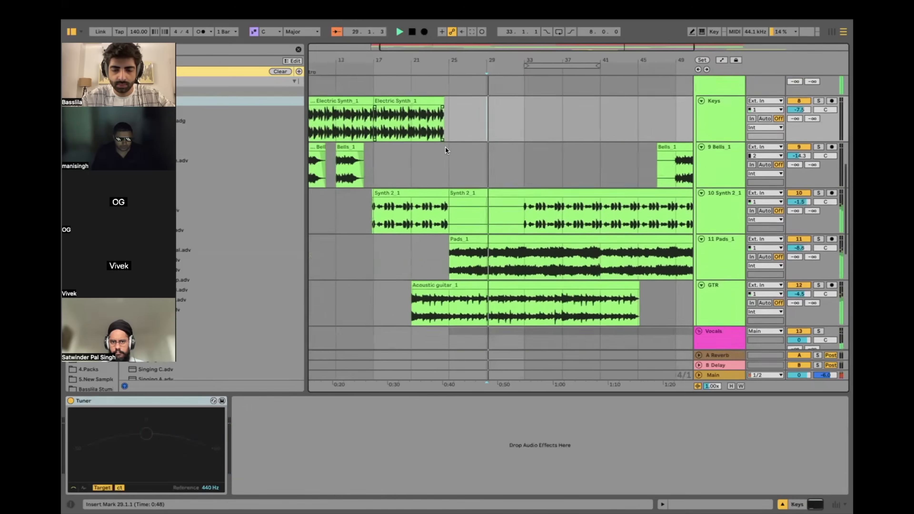
# Step: Examine the Synth 2_1, Pads_1, GTR and vocal_1 clips around bars 25 to 37 during playback
pyautogui.scroll(-3, 445, 147)
pyautogui.hscroll(1, 445, 146)
pyautogui.scroll(2, 445, 147)
pyautogui.hscroll(-1, 445, 147)
pyautogui.scroll(-4, 444, 147)
pyautogui.hscroll(-1, 446, 180)
pyautogui.click(447, 261)
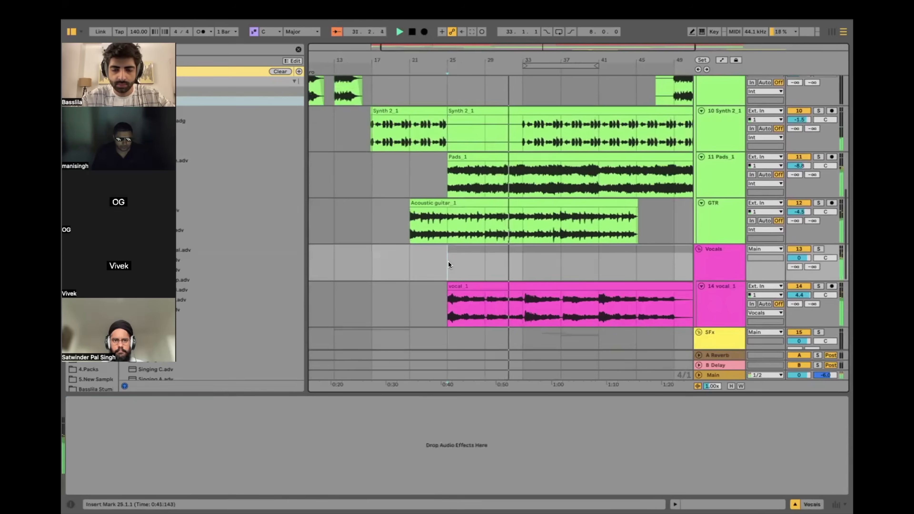
pyautogui.click(521, 182)
pyautogui.press('-')
pyautogui.press('-')
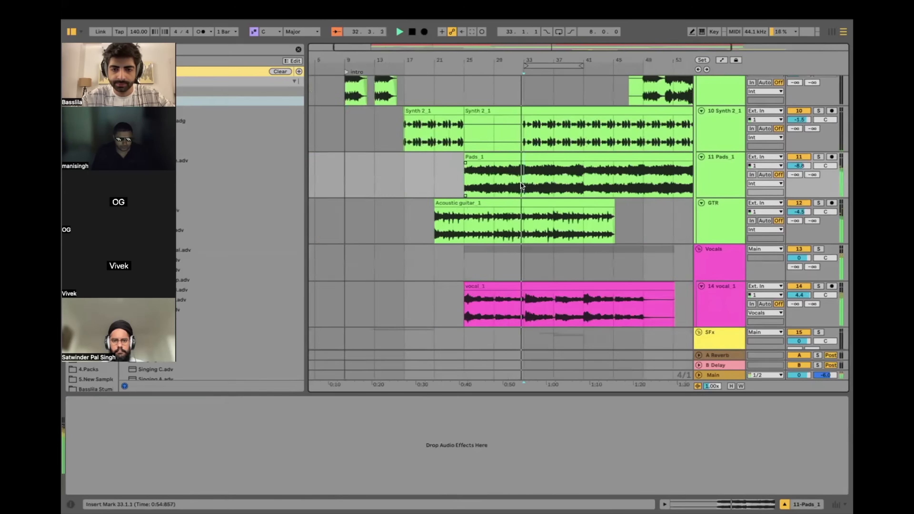
pyautogui.press('+')
pyautogui.press('+')
pyautogui.click(523, 227)
pyautogui.press('-')
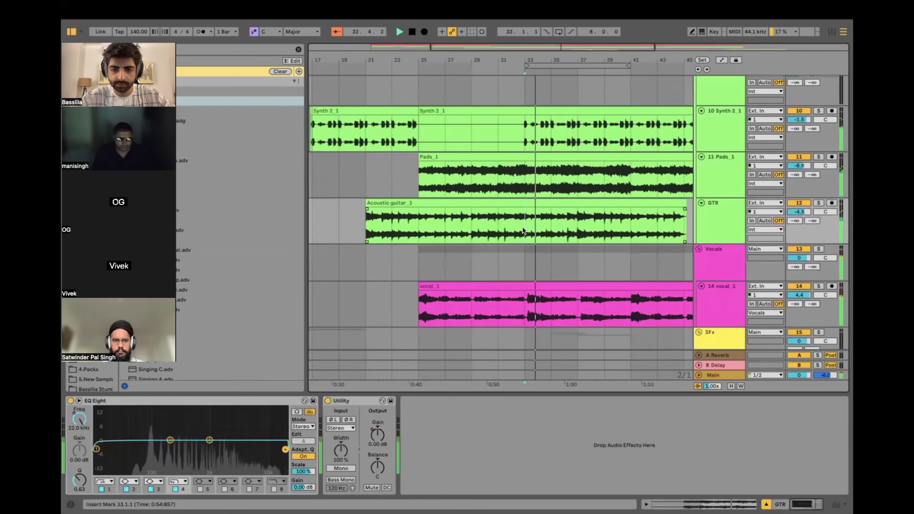
pyautogui.click(524, 114)
pyautogui.press('-')
pyautogui.press('-')
pyautogui.scroll(5, 523, 123)
pyautogui.scroll(-3, 523, 122)
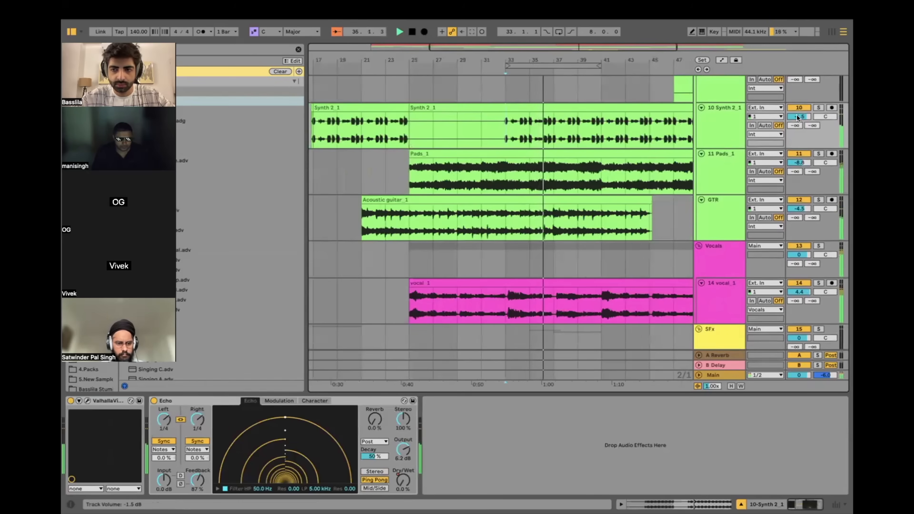
# Step: Mark bar 41 on the Drums_1 track and raise the track's volume to 5.9 dB
pyautogui.scroll(10, 531, 193)
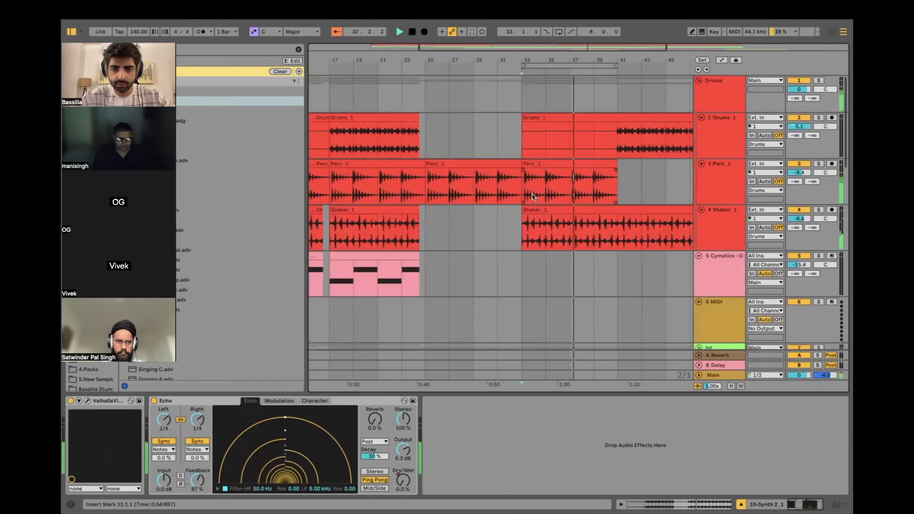
pyautogui.click(562, 140)
pyautogui.press('+')
pyautogui.press('+')
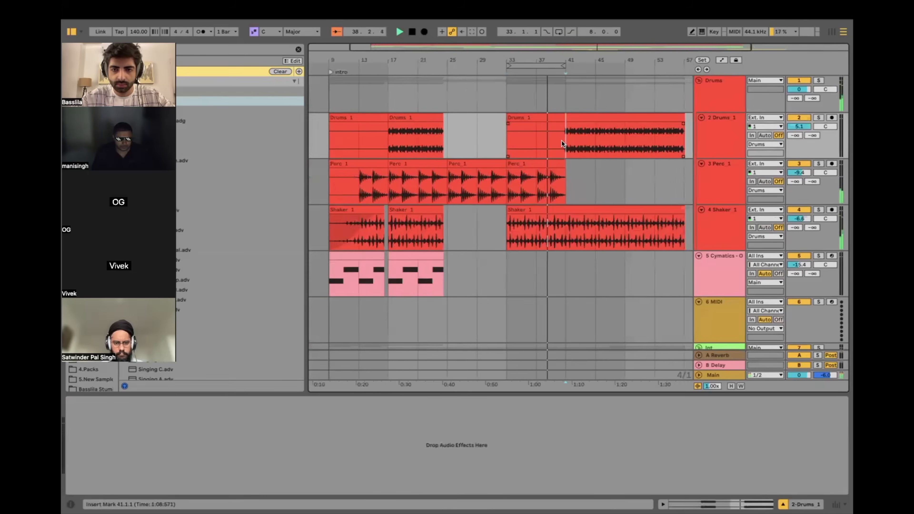
pyautogui.scroll(-2, 602, 126)
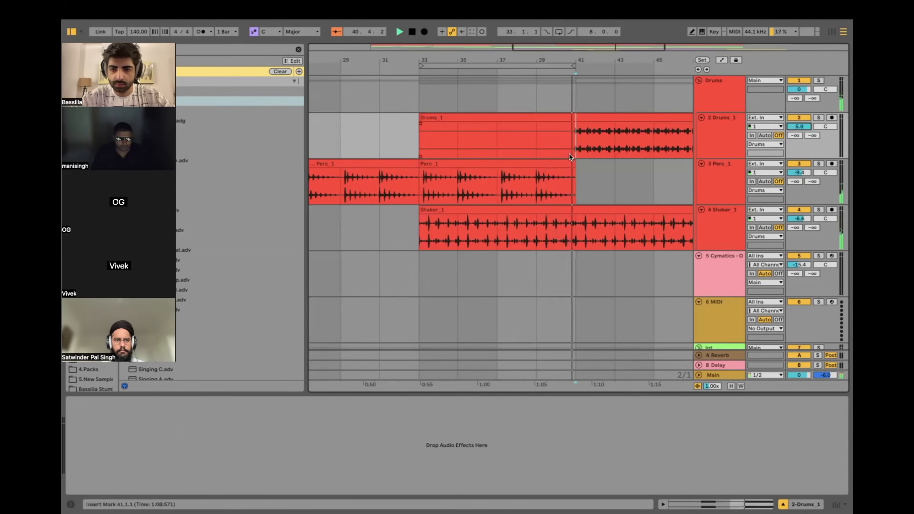
# Step: Review the instrument and vocal tracks around bars 41 to 45 during playback, focusing on the Pads_1 clip
pyautogui.scroll(-10, 569, 154)
pyautogui.scroll(-2, 568, 83)
pyautogui.scroll(12, 568, 84)
pyautogui.scroll(-3, 527, 197)
pyautogui.scroll(-6, 528, 203)
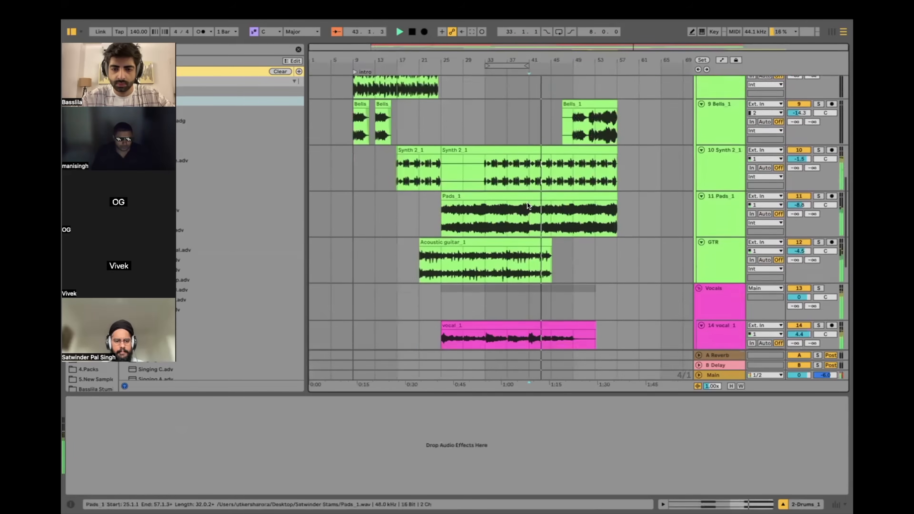
pyautogui.scroll(2, 535, 205)
pyautogui.click(544, 206)
pyautogui.scroll(3, 543, 205)
pyautogui.scroll(-3, 529, 208)
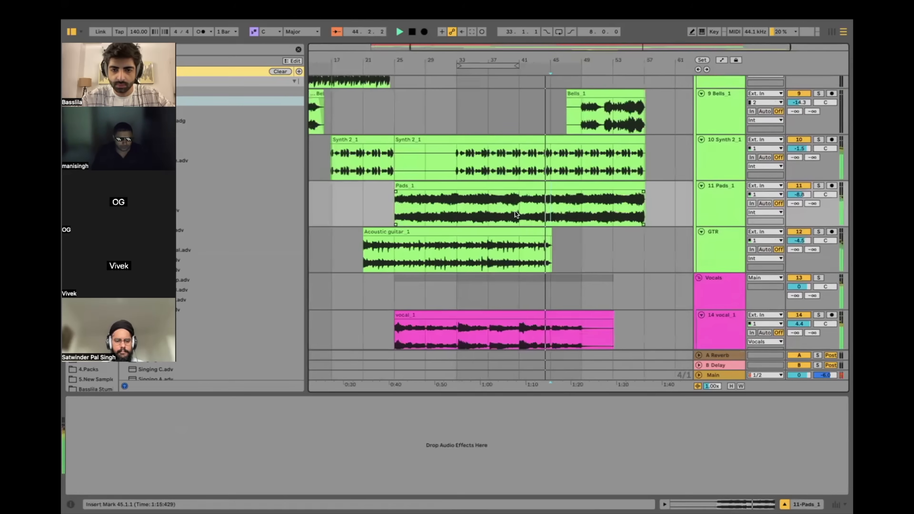
# Step: Insert EQ Eight on the Pads_1 track, dip band 2 in the low mids and set band 3 to 445 Hz at -0.87 dB
pyautogui.click(722, 196)
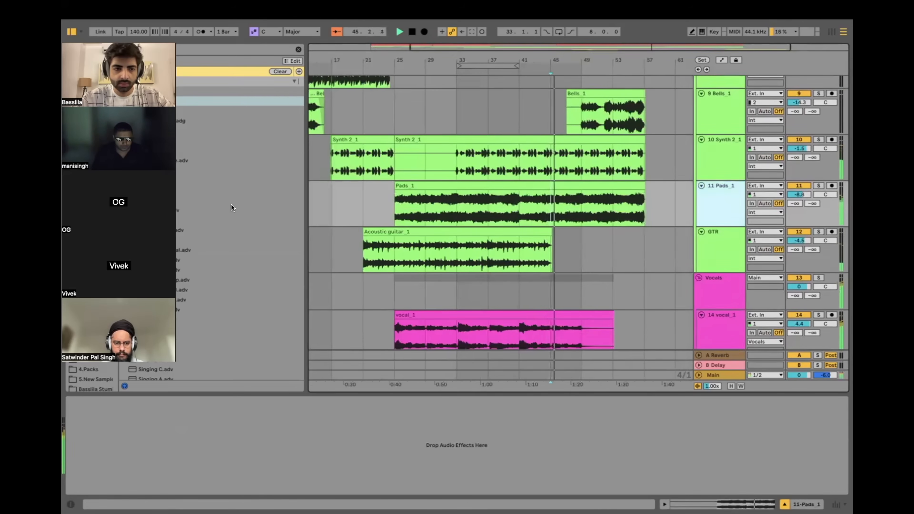
pyautogui.doubleClick(142, 101)
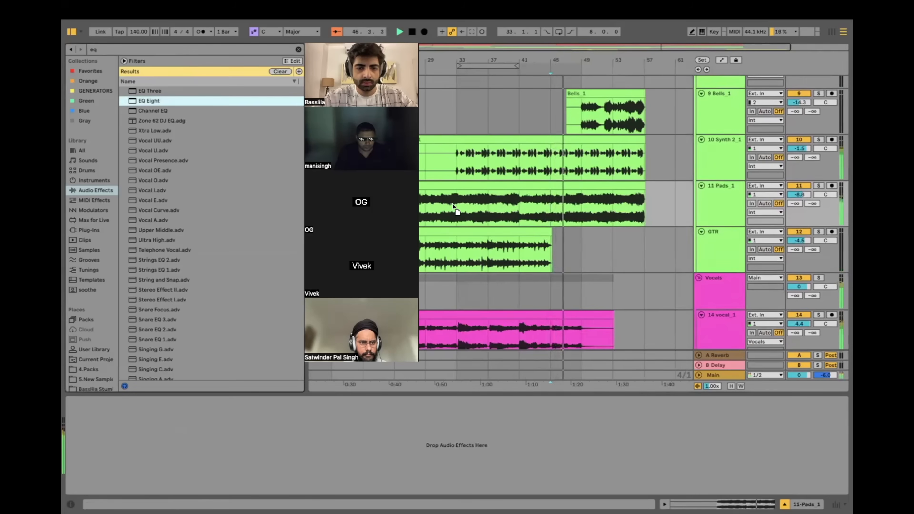
pyautogui.click(387, 208)
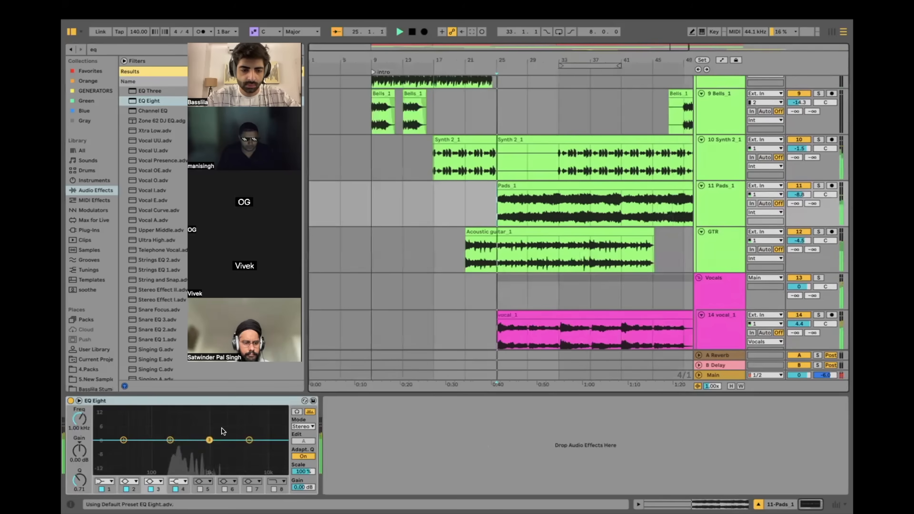
pyautogui.moveTo(175, 441); pyautogui.dragTo(177, 450)
pyautogui.click(190, 442)
# Step: Solo the Pads_1 track from bar 25 and lower its volume by about 1 dB
pyautogui.click(479, 199)
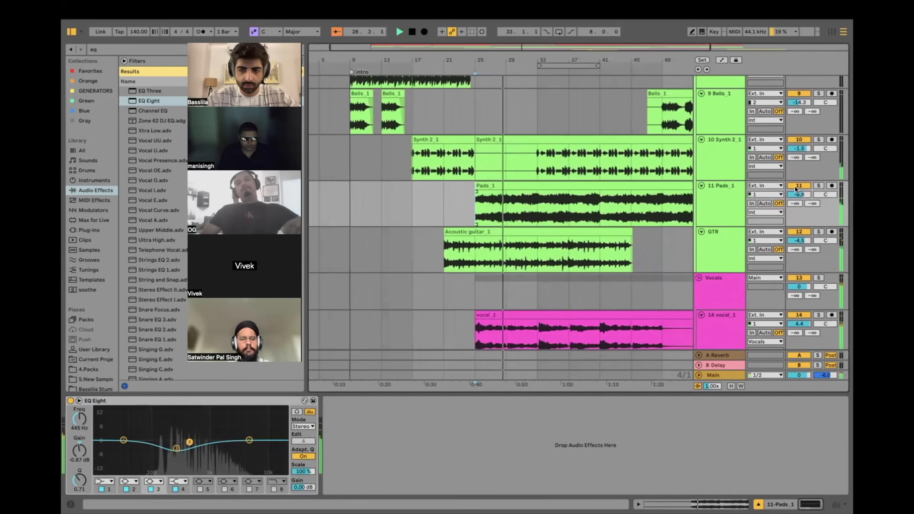
pyautogui.click(818, 185)
pyautogui.moveTo(799, 195); pyautogui.dragTo(800, 197)
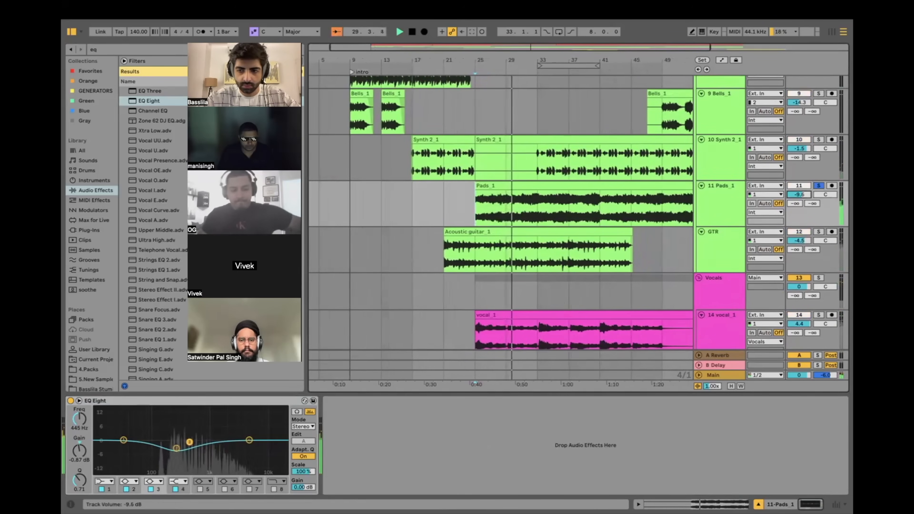
# Step: Reorder the instrument tracks so GTR sits directly below Keys, followed by Synth 2_1, Pads_1 and Bells_1
pyautogui.moveTo(735, 255); pyautogui.dragTo(728, 185)
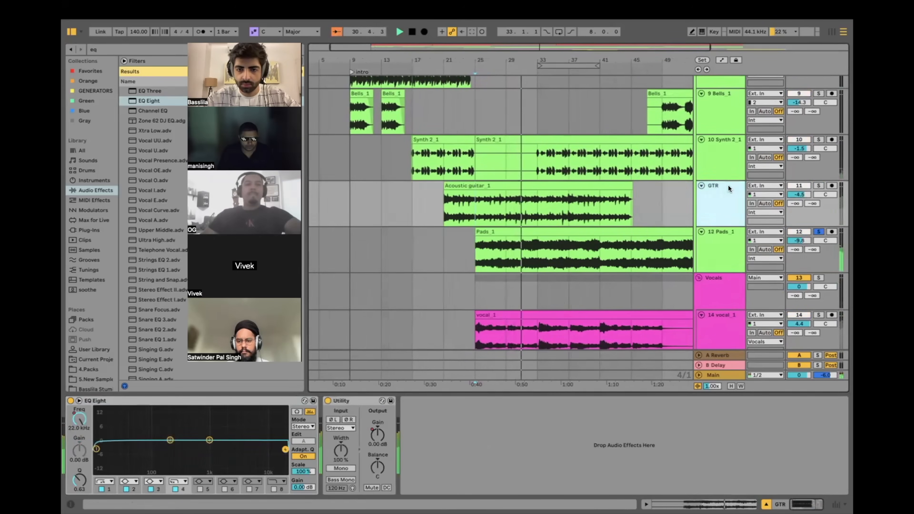
pyautogui.scroll(3, 728, 185)
pyautogui.moveTo(730, 274); pyautogui.dragTo(726, 160)
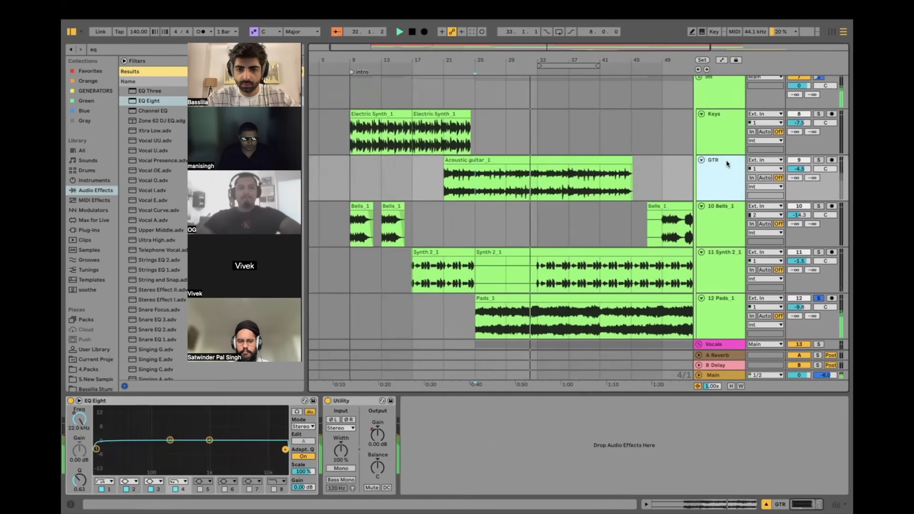
pyautogui.moveTo(720, 277); pyautogui.dragTo(718, 200)
pyautogui.scroll(-2, 705, 252)
pyautogui.click(719, 274)
# Step: Solo the Vocals group and move it between the empty MIDI track and the Int group
pyautogui.scroll(-4, 717, 200)
pyautogui.hscroll(-1, 718, 200)
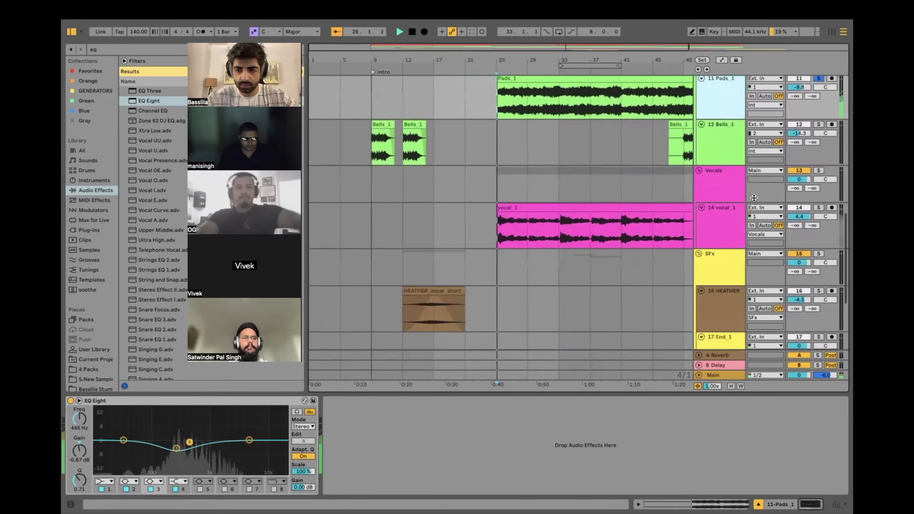
pyautogui.scroll(2, 756, 216)
pyautogui.press('space')
pyautogui.press('space')
pyautogui.click(818, 228)
pyautogui.scroll(2, 744, 232)
pyautogui.moveTo(727, 284); pyautogui.dragTo(719, 81)
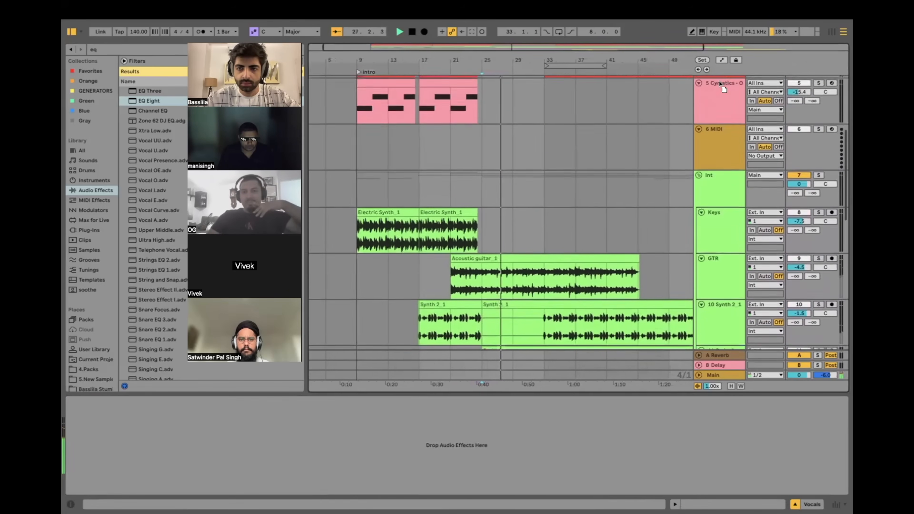
# Step: Loop bars 41 to 57 using a time selection on the Drums_1 clip and play from bar 41
pyautogui.scroll(5, 669, 173)
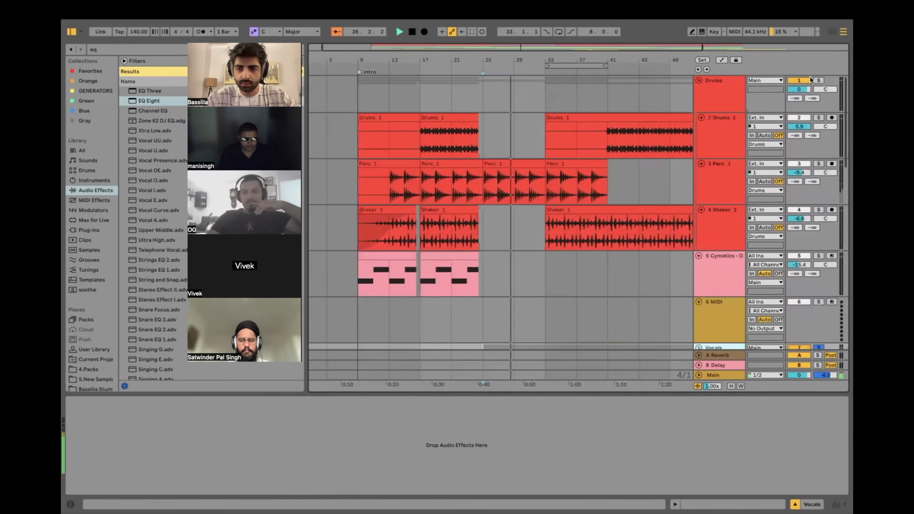
pyautogui.hscroll(3, 620, 137)
pyautogui.moveTo(543, 130); pyautogui.dragTo(635, 130)
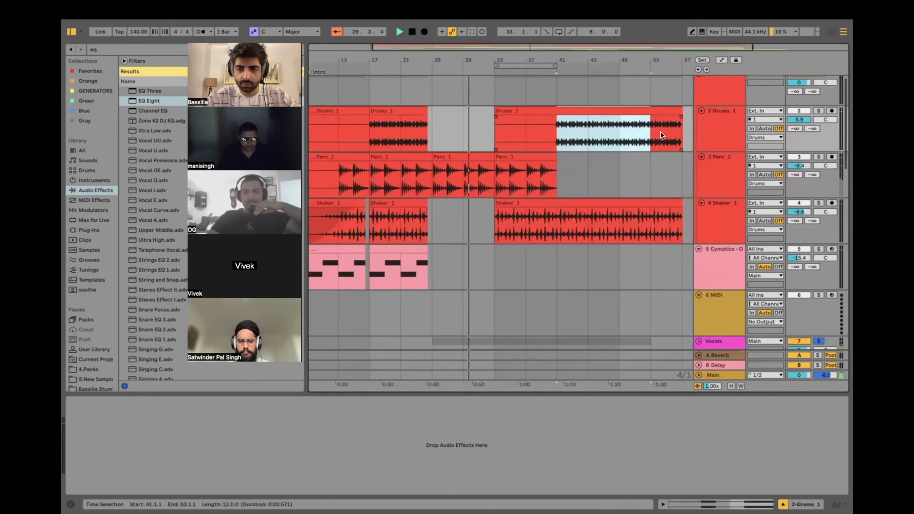
pyautogui.press('super+l')
pyautogui.press('space')
pyautogui.click(545, 139)
pyautogui.press('space')
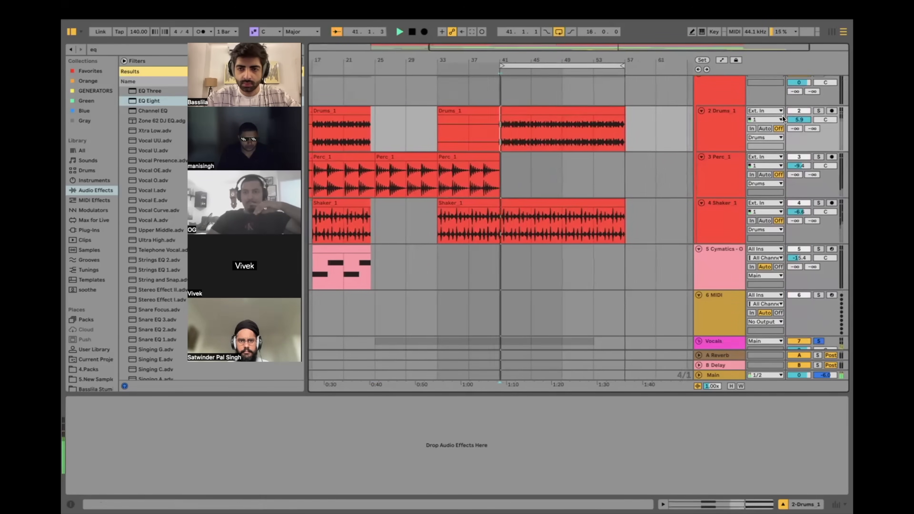
# Step: Solo the Drums group and restart playback from bar 41
pyautogui.press('space')
pyautogui.scroll(1, 814, 100)
pyautogui.press('space')
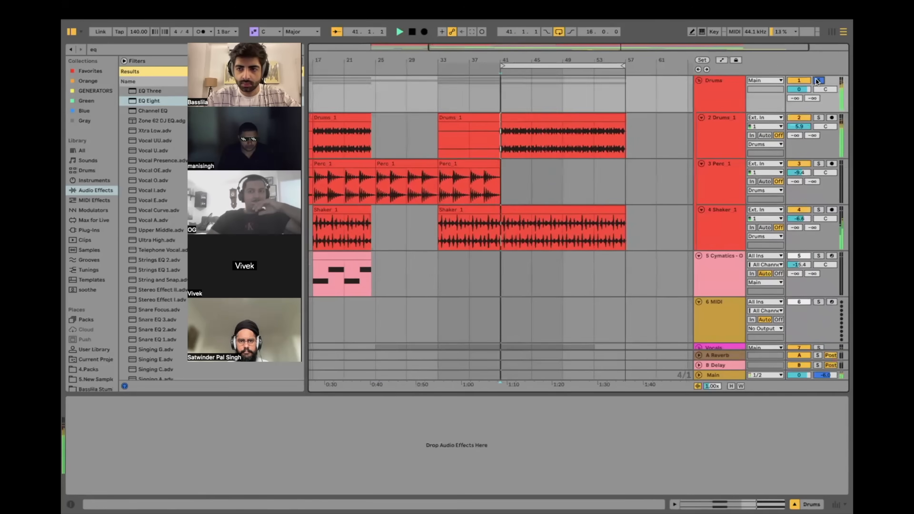
# Step: In the mixer, set the Drums_1 volume to 5.3 dB and the Shaker_1 volume to -9.1 dB
pyautogui.press('Tab')
pyautogui.scroll(-1, 442, 206)
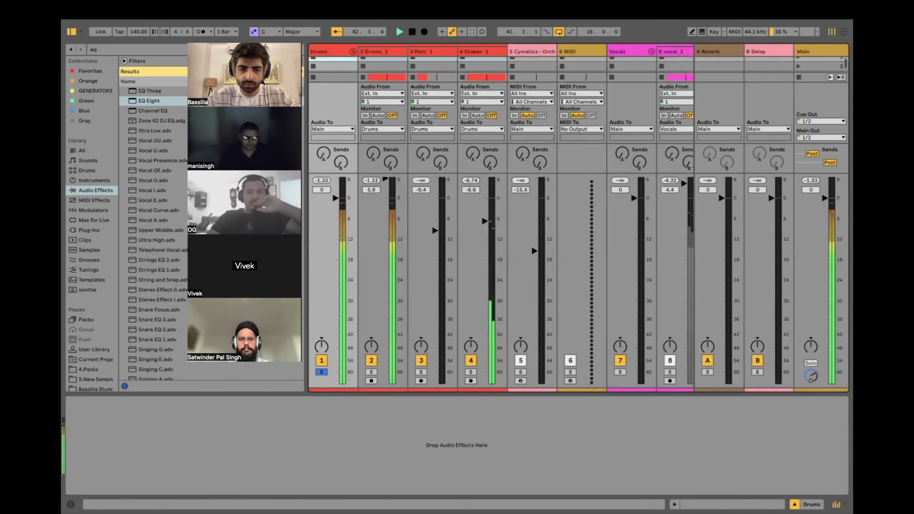
pyautogui.moveTo(274, 225); pyautogui.dragTo(212, 225)
pyautogui.press('Tab')
pyautogui.click(484, 170)
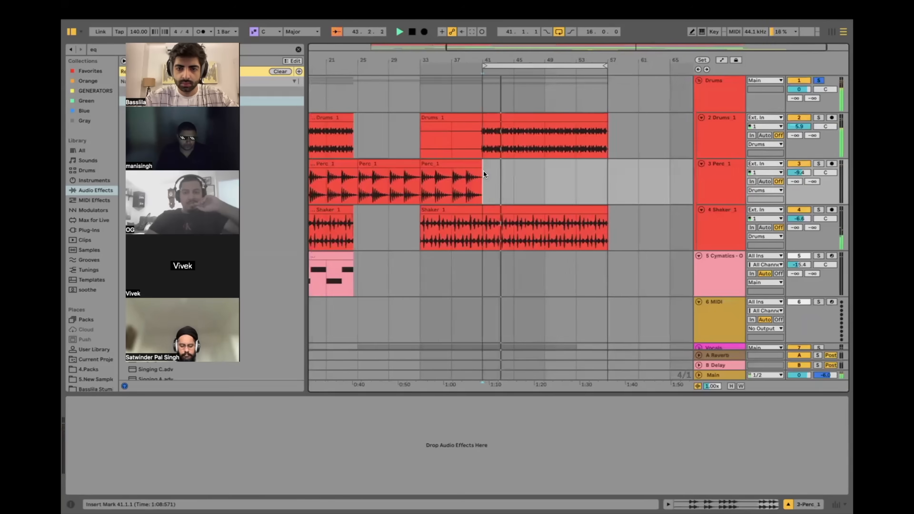
pyautogui.press('Tab')
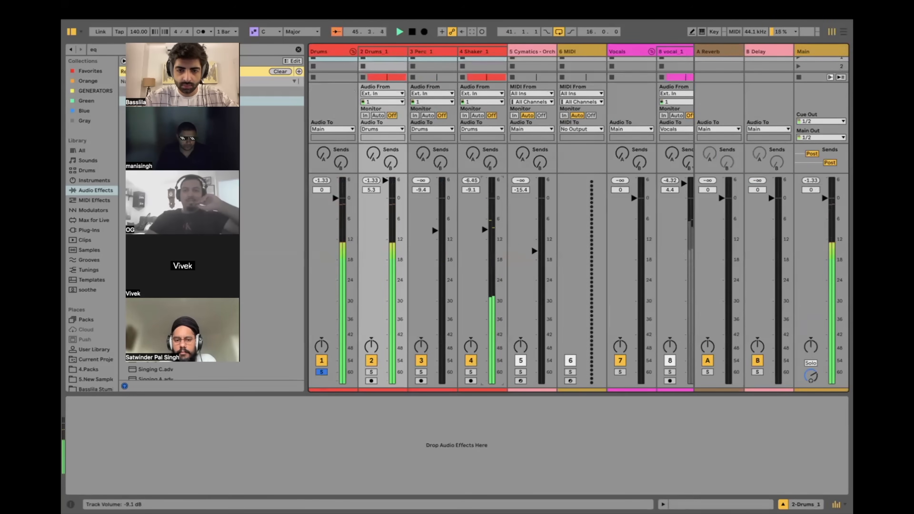
pyautogui.press('Tab')
# Step: Solo the vocal_1 track and replay it from bar 41 to check its processed sound
pyautogui.scroll(-5, 481, 214)
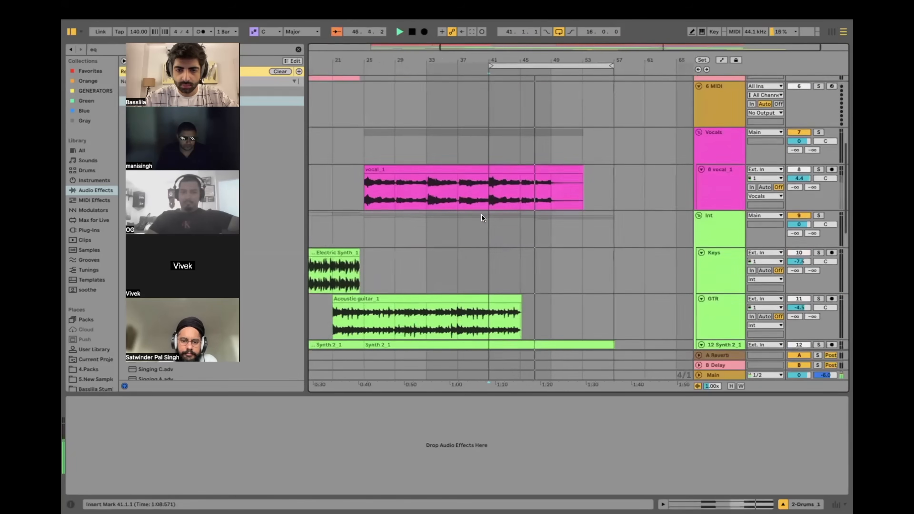
pyautogui.scroll(-8, 481, 214)
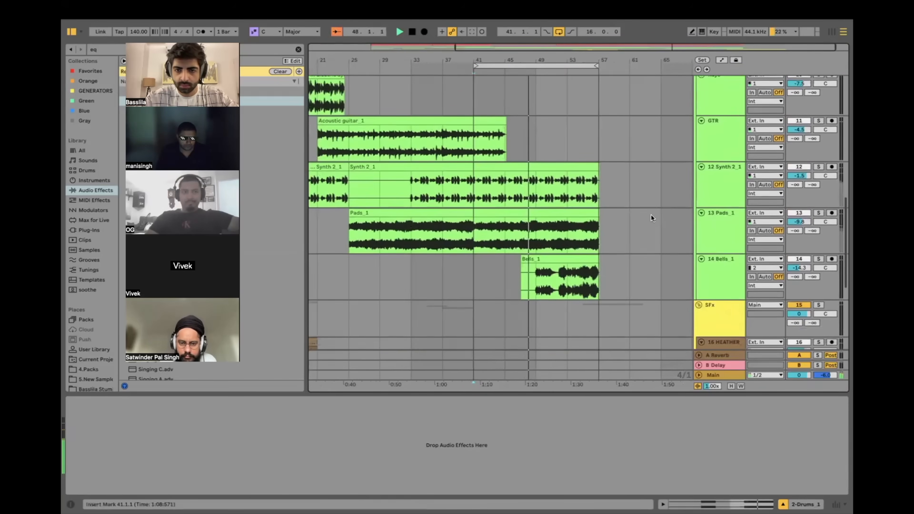
pyautogui.scroll(5, 650, 214)
pyautogui.click(562, 203)
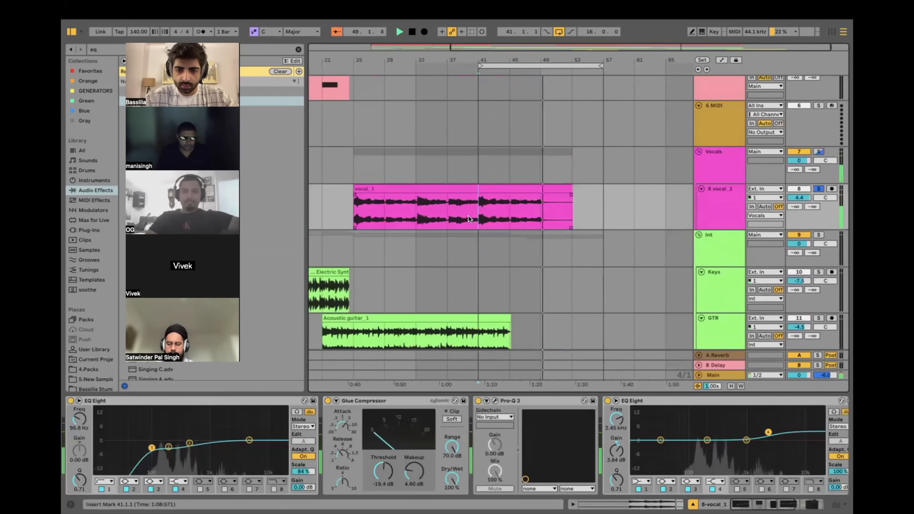
pyautogui.press('space')
pyautogui.press('space')
pyautogui.press('space')
pyautogui.press('space')
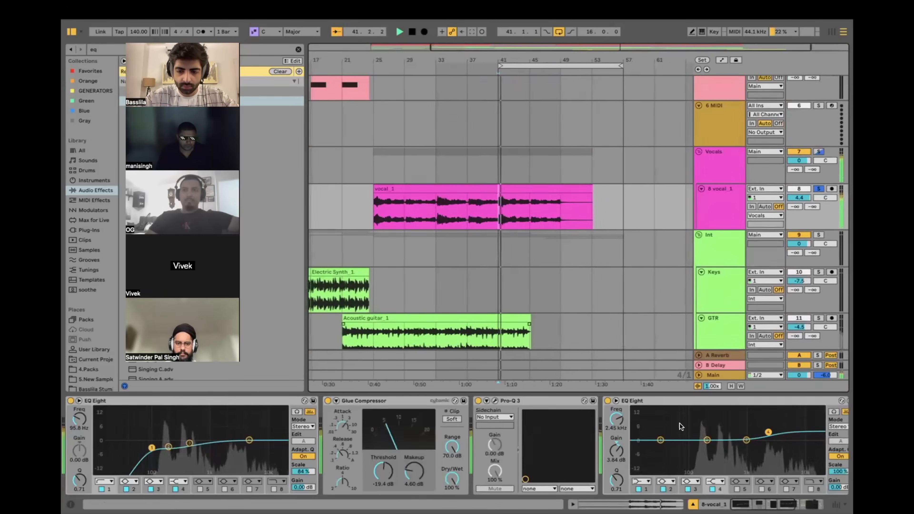
# Step: Dip band 2 of the vocal's second EQ Eight to -1.36 dB at 220 Hz and place the insert marker at bar 41
pyautogui.moveTo(708, 440)
pyautogui.mouseDown()
pyautogui.moveTo(708, 425)
pyautogui.moveTo(709, 443)
pyautogui.mouseUp()
pyautogui.click(661, 400)
pyautogui.click(472, 215)
pyautogui.press('+')
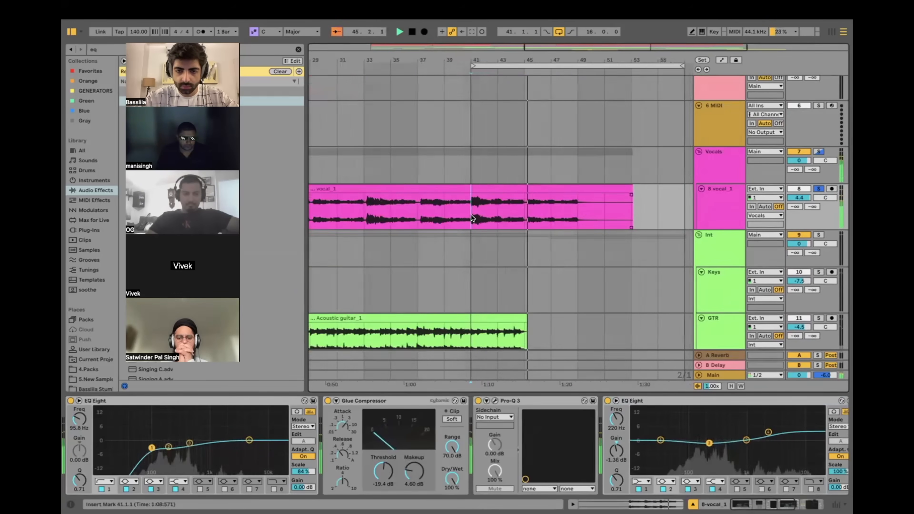
# Step: Play the soloed vocal_1 clip from bar 33 and review its sections up to bar 49
pyautogui.scroll(-3, 472, 215)
pyautogui.moveTo(472, 215); pyautogui.dragTo(534, 212)
pyautogui.scroll(5, 534, 212)
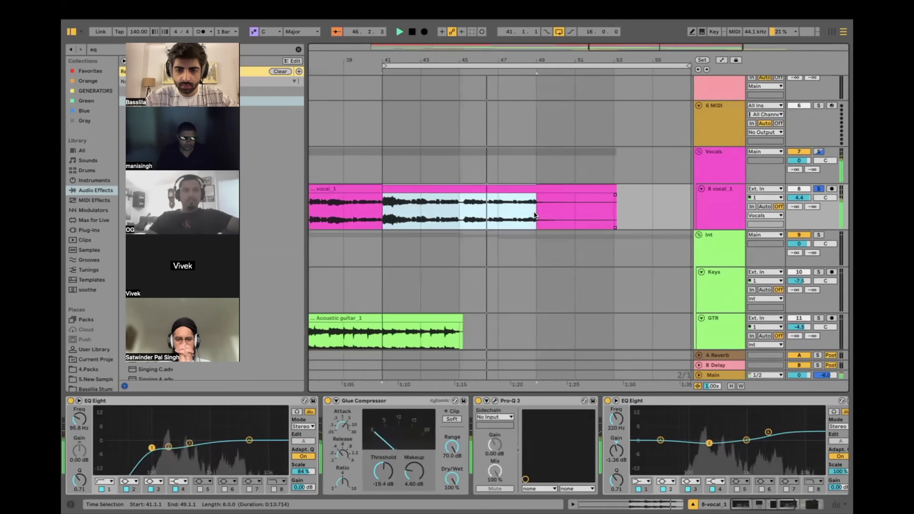
pyautogui.scroll(-3, 534, 212)
pyautogui.click(367, 213)
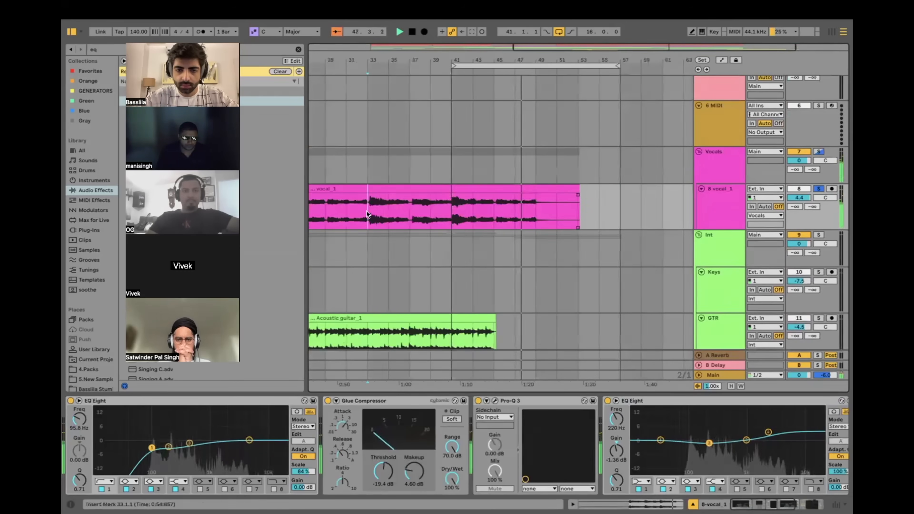
pyautogui.press('space')
pyautogui.press('space')
pyautogui.scroll(3, 580, 212)
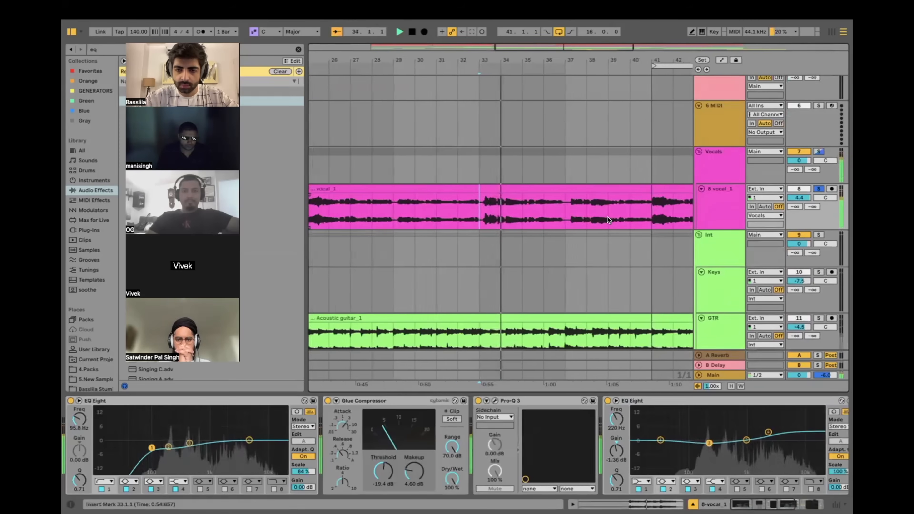
pyautogui.scroll(-3, 607, 217)
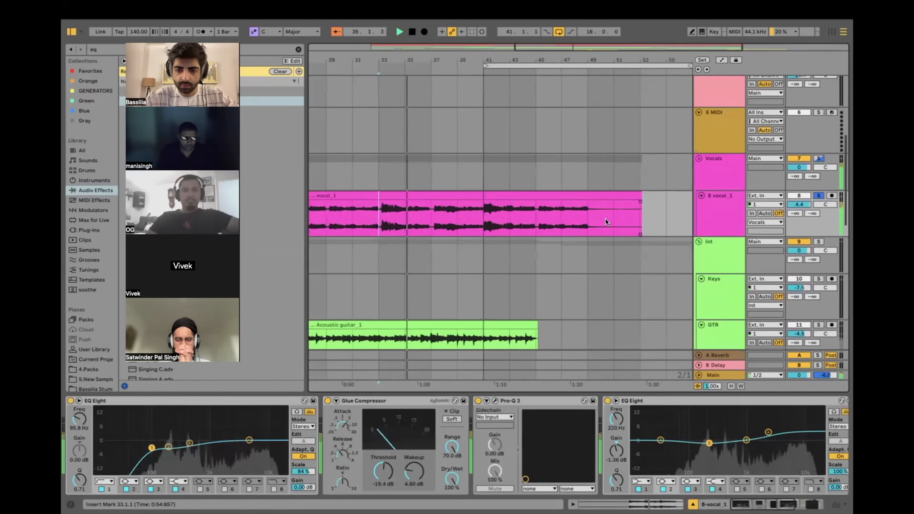
pyautogui.scroll(2, 588, 219)
pyautogui.scroll(-1, 588, 218)
pyautogui.click(502, 233)
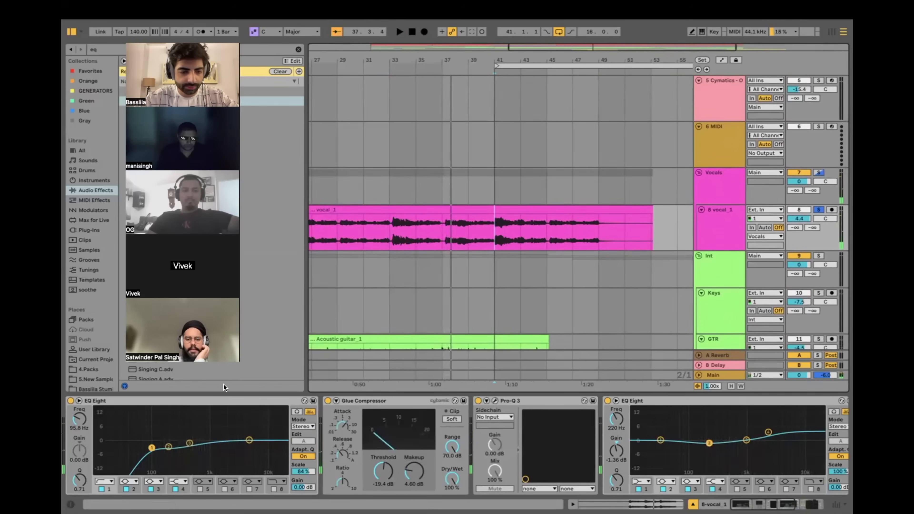
# Step: Bring the practice 14 sep (1) recording onto the vocal_1 track and place it at bar 25 over the existing vocal
pyautogui.hotkey('ctrl', 'Up')
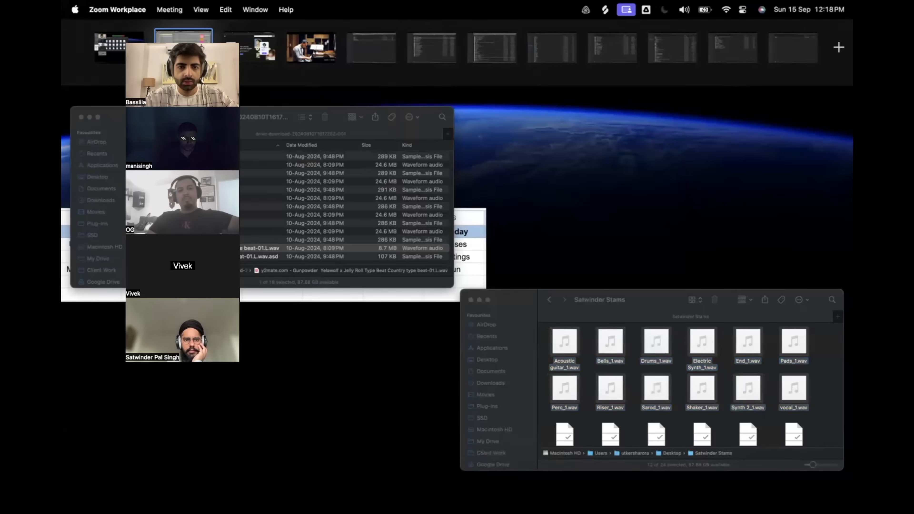
pyautogui.press('Escape')
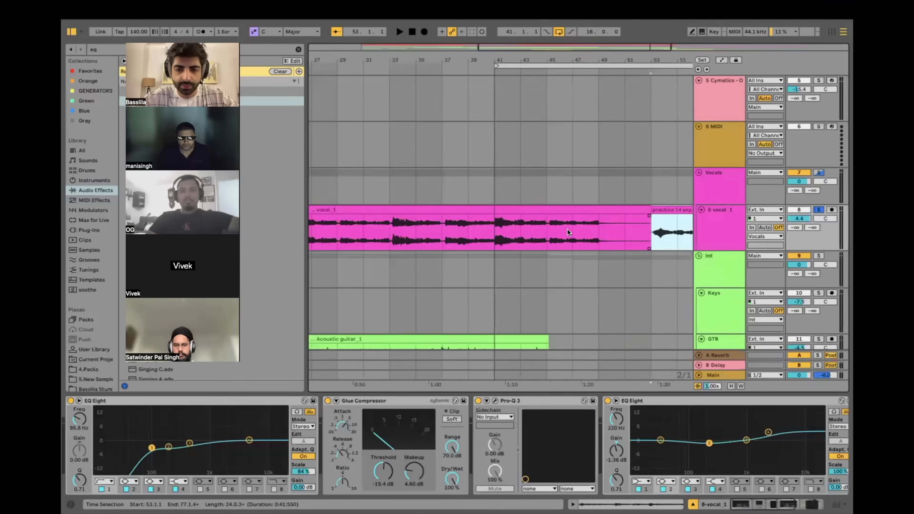
pyautogui.press('w')
pyautogui.moveTo(580, 210); pyautogui.dragTo(459, 214)
# Step: Play the practice 14 sep (1) vocal from bar 25 with its opening in view
pyautogui.click(425, 226)
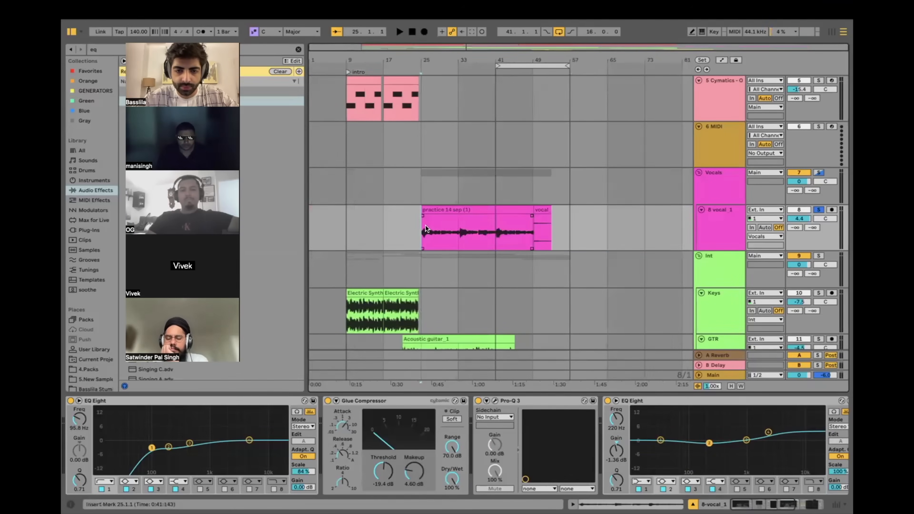
pyautogui.press('space')
pyautogui.press('+')
pyautogui.press('+')
pyautogui.press('-')
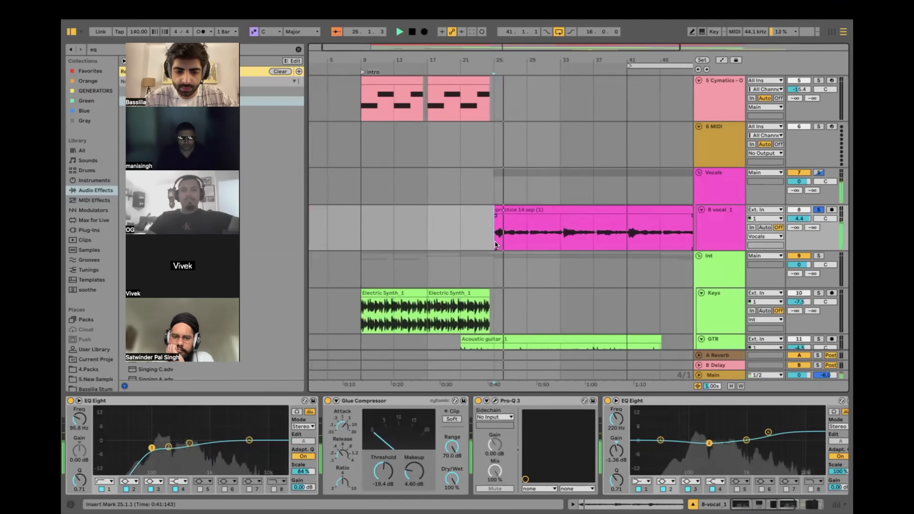
pyautogui.press('+')
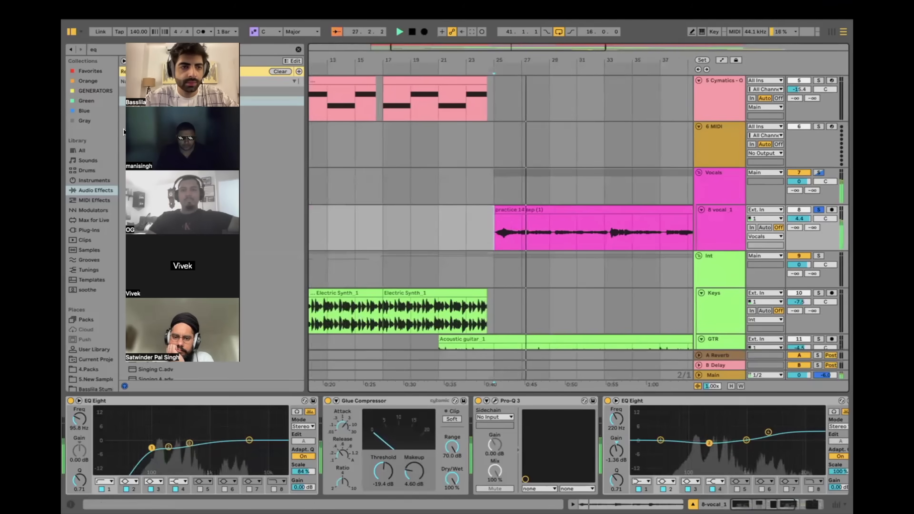
# Step: Search the plug-ins for "melod" and insert Melodyne ahead of the first EQ Eight on the vocal_1 track
pyautogui.click(129, 44)
pyautogui.write('melod')
pyautogui.click(94, 230)
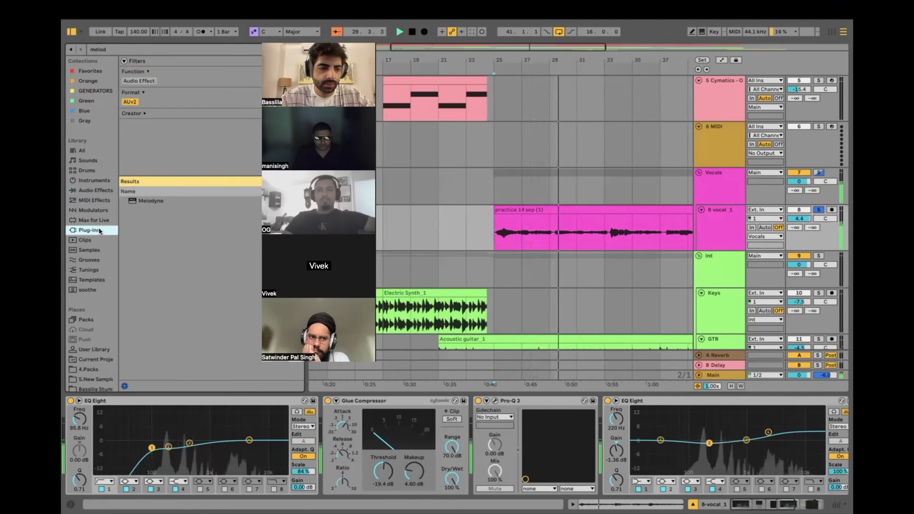
pyautogui.moveTo(148, 198); pyautogui.dragTo(84, 429)
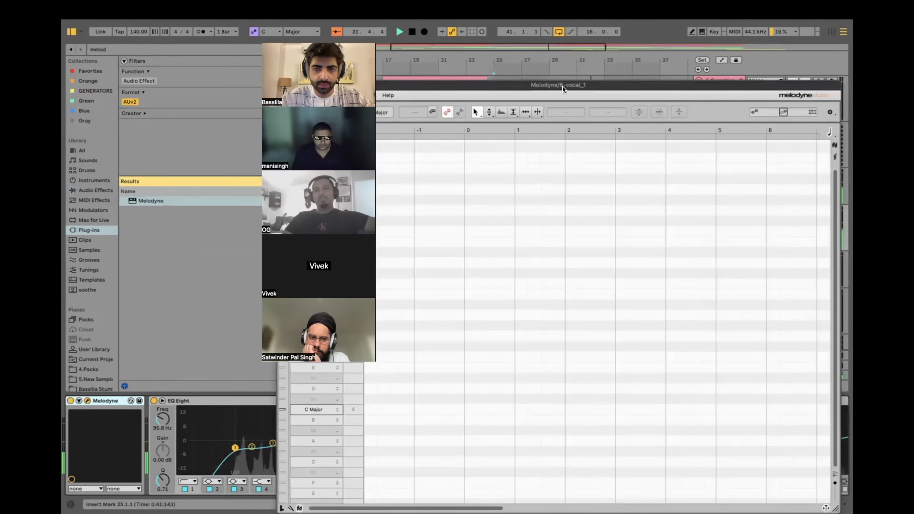
# Step: Transfer the practice vocal into Melodyne by recording its playback from bar 25 to about bar 50
pyautogui.moveTo(562, 86); pyautogui.dragTo(561, 217)
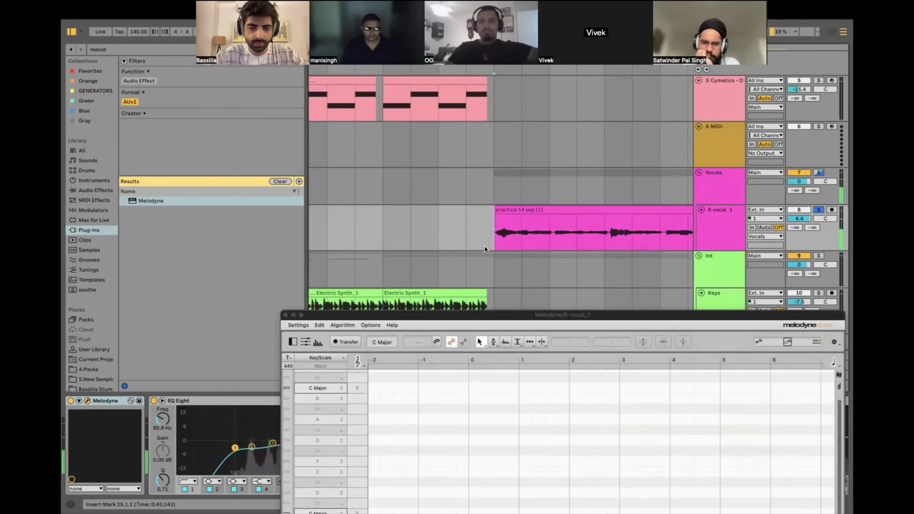
pyautogui.click(345, 340)
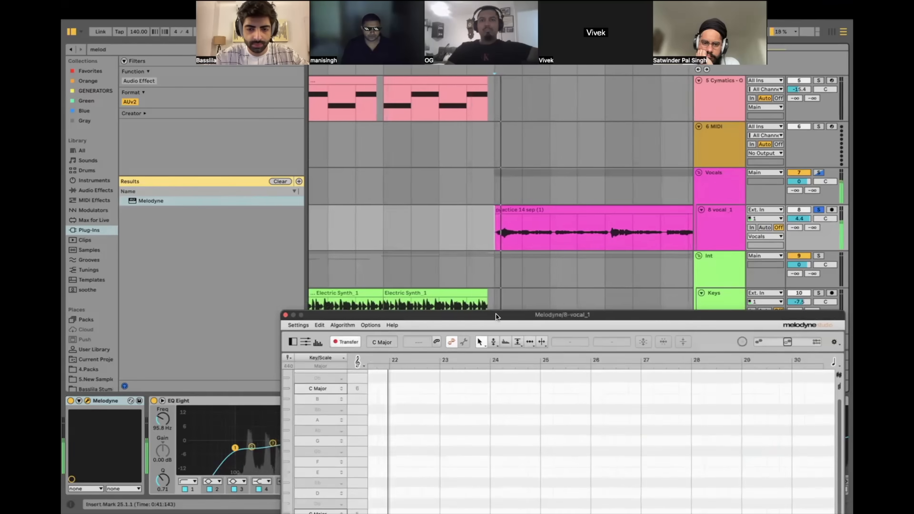
pyautogui.moveTo(497, 315); pyautogui.dragTo(380, 123)
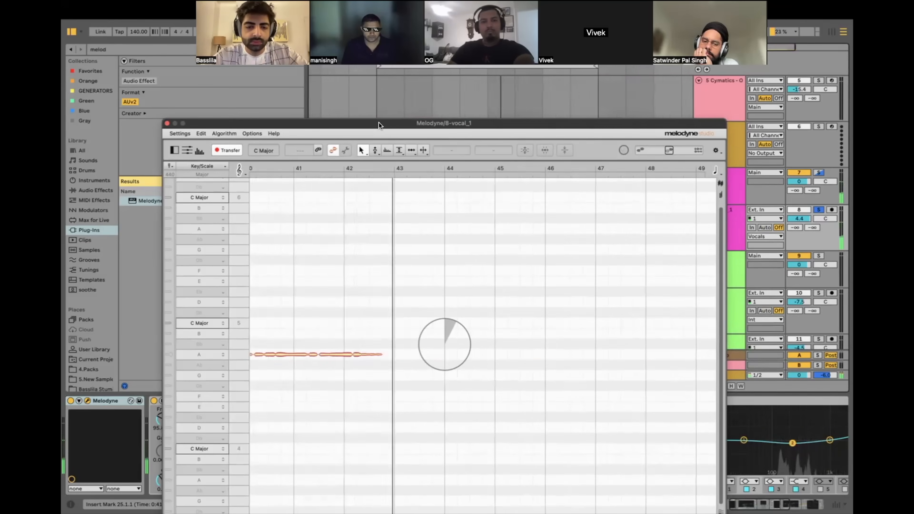
pyautogui.press('space')
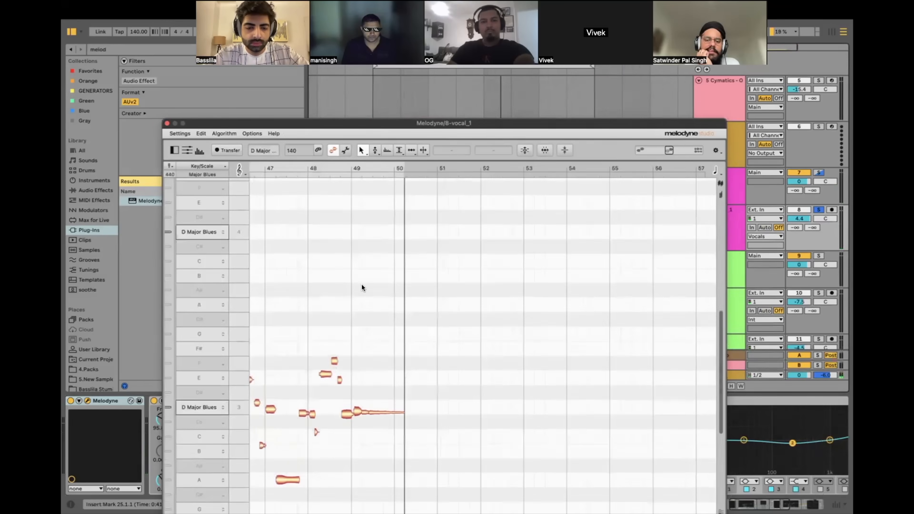
pyautogui.press('super+a')
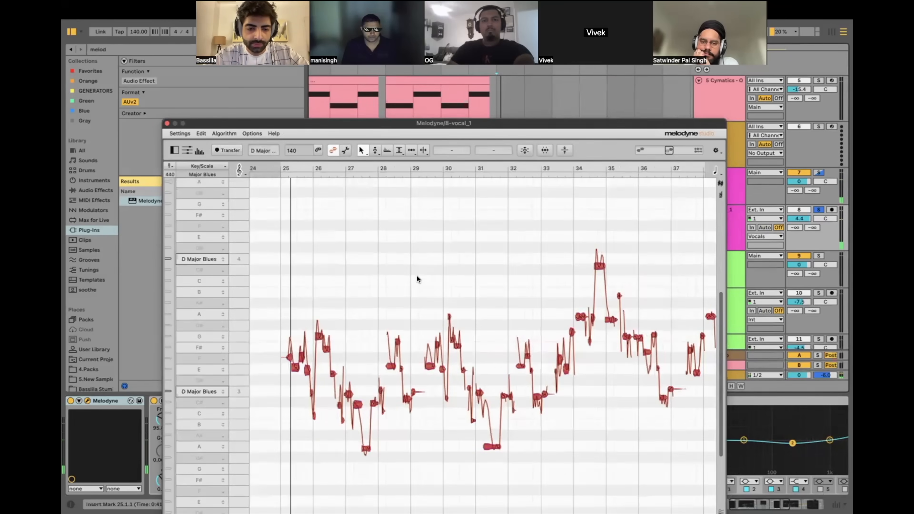
pyautogui.click(524, 150)
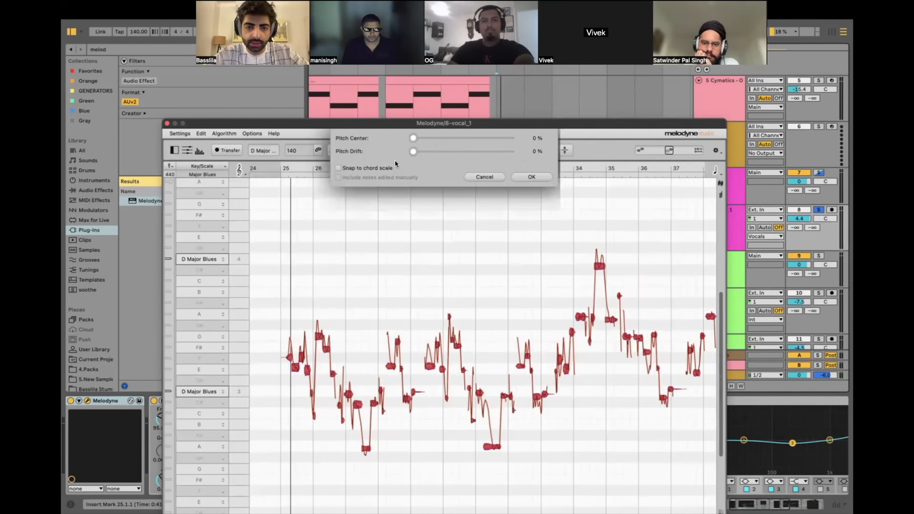
pyautogui.click(377, 167)
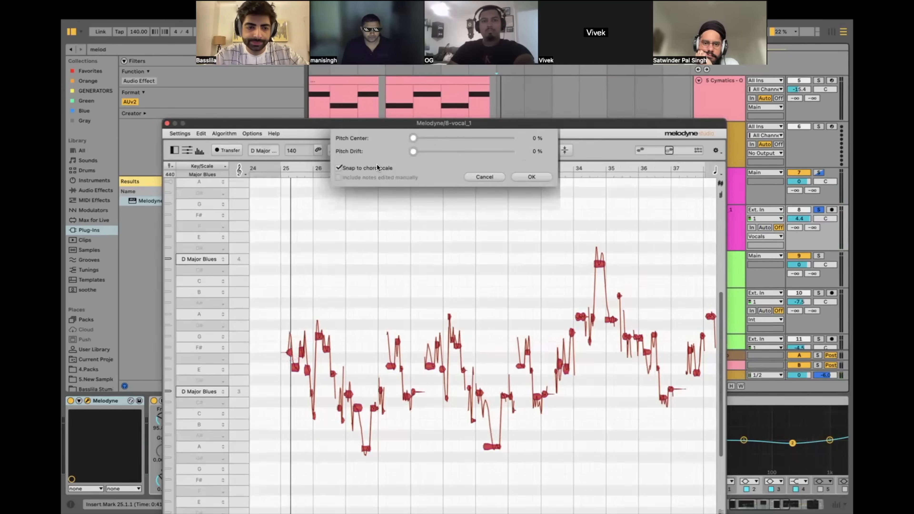
pyautogui.click(469, 176)
# Step: Set Melodyne's scale to E Major and apply a 62% pitch center correction, snapped to the chord scale, to all notes
pyautogui.click(210, 238)
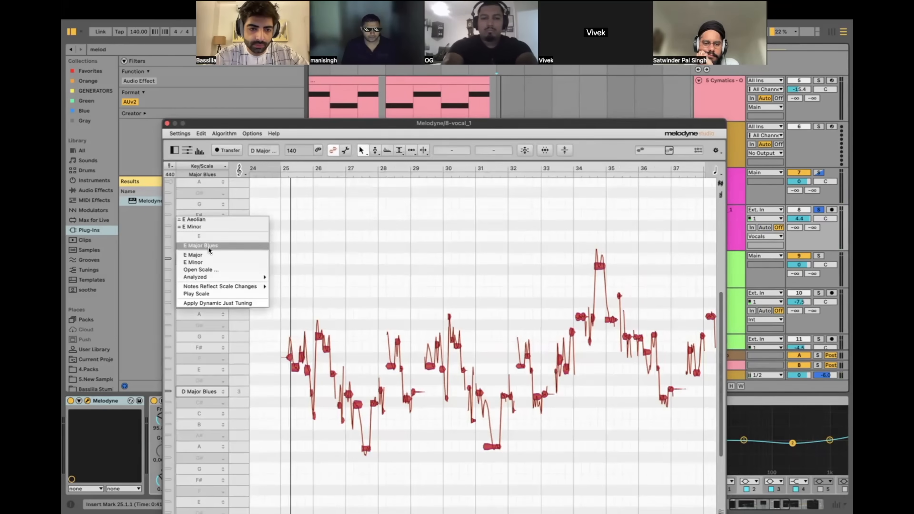
pyautogui.click(207, 254)
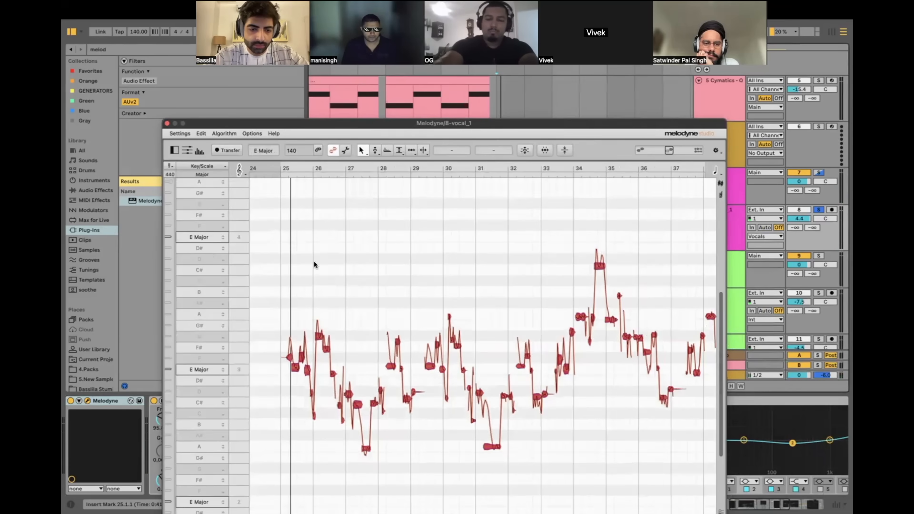
pyautogui.click(524, 150)
pyautogui.moveTo(468, 135); pyautogui.dragTo(470, 136)
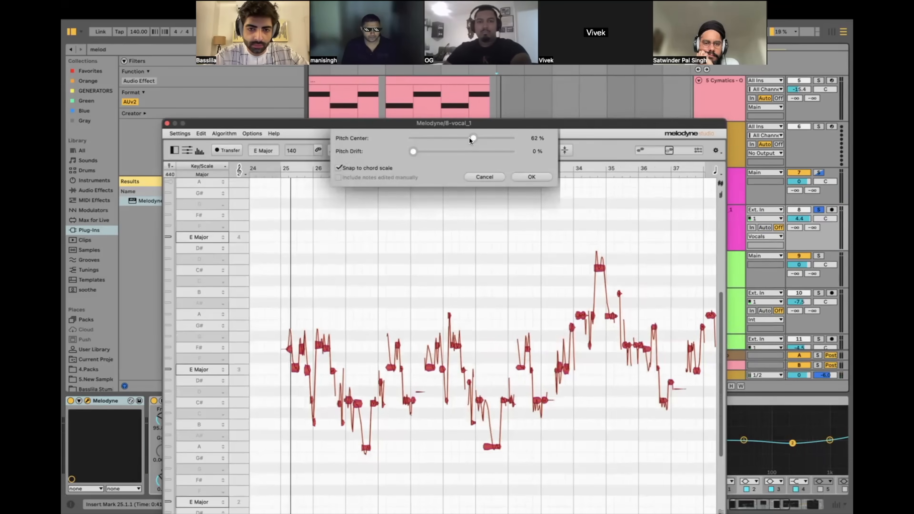
pyautogui.click(526, 176)
# Step: Play the vocal from bar 25 and raise the pitch center correction of all notes to 75%
pyautogui.click(500, 106)
pyautogui.press('space')
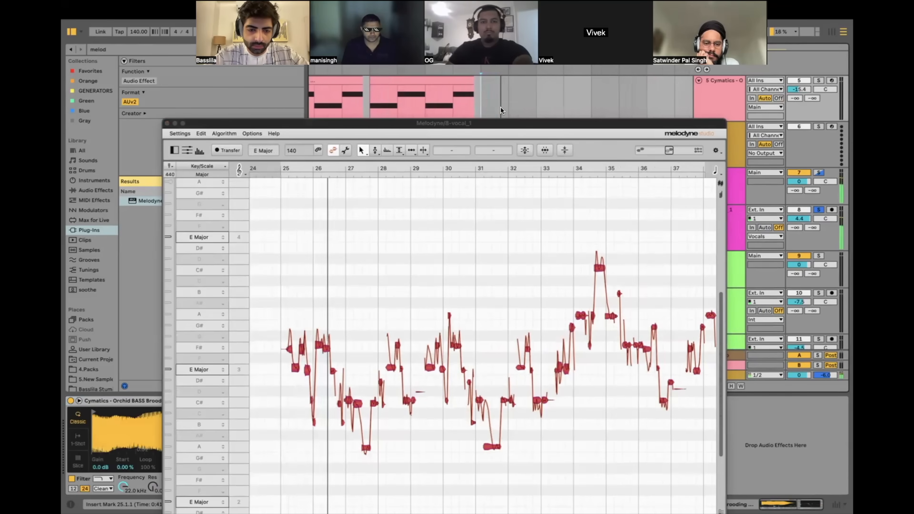
pyautogui.click(523, 150)
pyautogui.moveTo(474, 138); pyautogui.dragTo(483, 140)
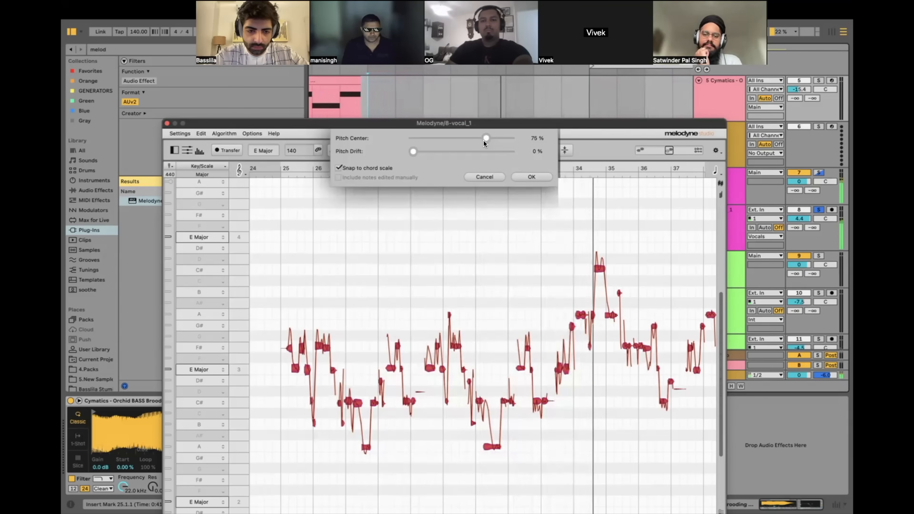
pyautogui.click(532, 176)
# Step: Replay the vocal from bar 33, then undo the pitch corrections and the change to E Major
pyautogui.moveTo(593, 126); pyautogui.dragTo(586, 386)
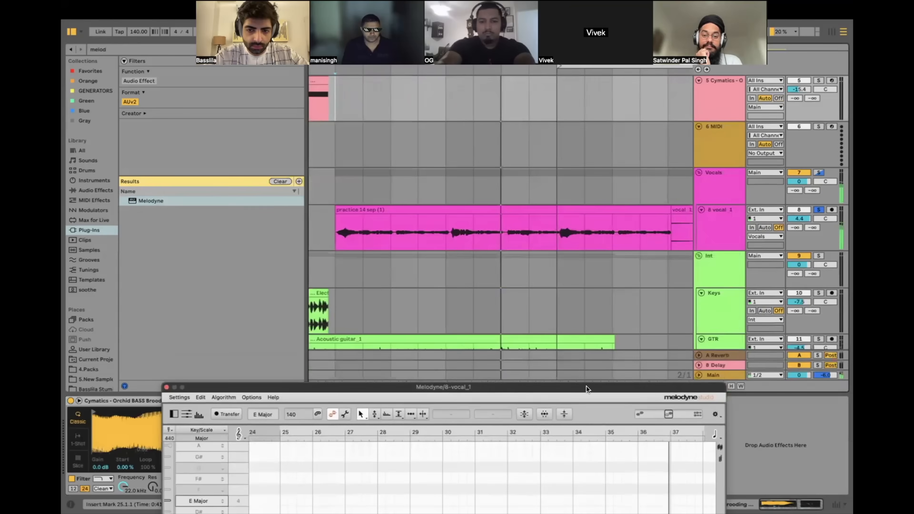
pyautogui.press('space')
pyautogui.click(443, 236)
pyautogui.press('space')
pyautogui.moveTo(524, 389); pyautogui.dragTo(526, 113)
pyautogui.press('super+z')
pyautogui.press('super+z')
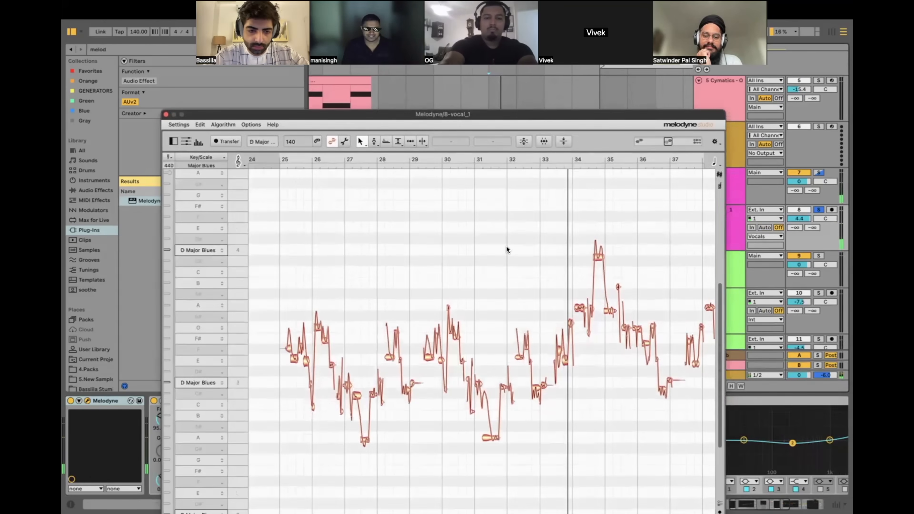
# Step: Apply a 58% pitch center correction with snap to chord scale to all Melodyne notes, keeping the D Major Blues scale
pyautogui.press('super+a')
pyautogui.click(524, 141)
pyautogui.moveTo(431, 130); pyautogui.dragTo(466, 130)
pyautogui.press('space')
pyautogui.press('space')
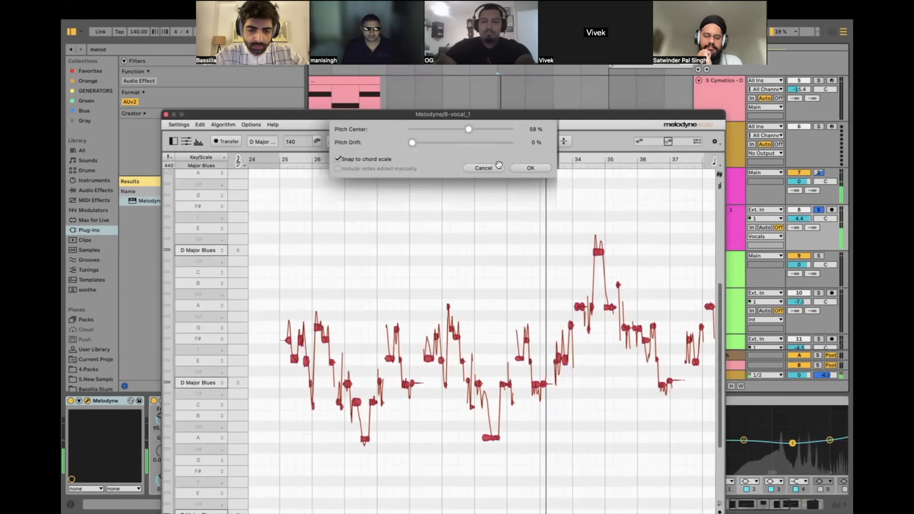
pyautogui.moveTo(406, 150); pyautogui.dragTo(430, 306)
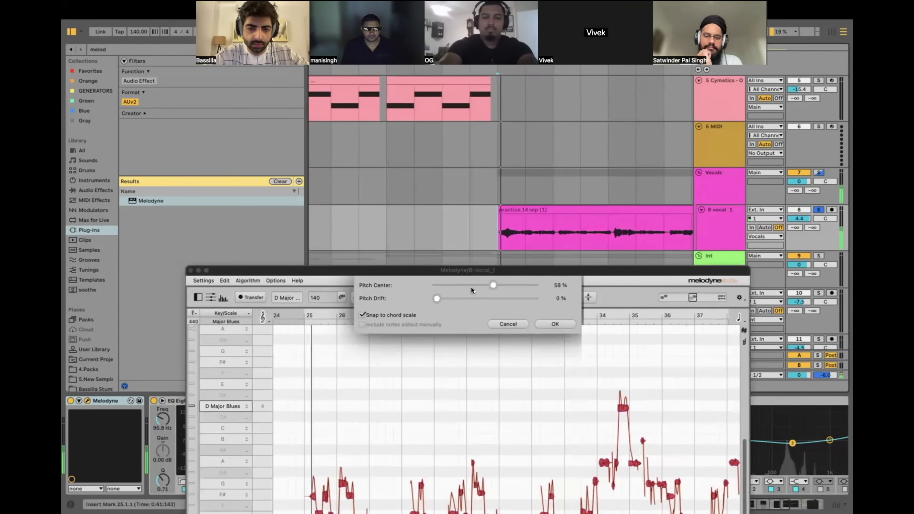
pyautogui.click(550, 324)
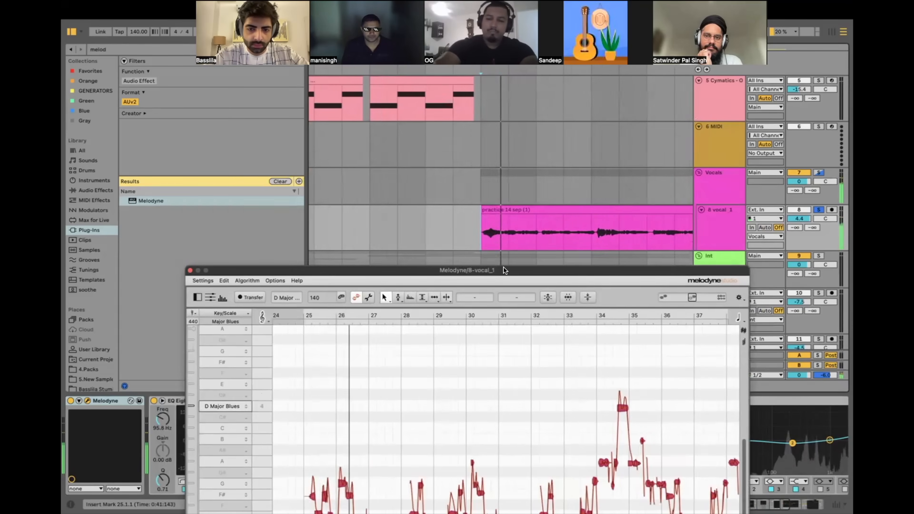
# Step: Select the opening phrase's notes in bars 25 to 26 and apply a 76% pitch center correction
pyautogui.moveTo(503, 269); pyautogui.dragTo(502, 145)
pyautogui.scroll(5, 325, 314)
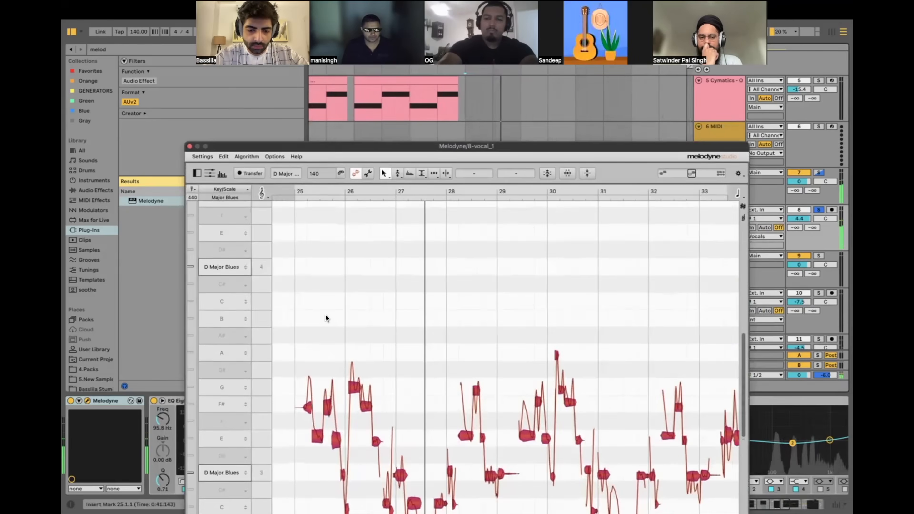
pyautogui.scroll(-4, 326, 315)
pyautogui.click(397, 326)
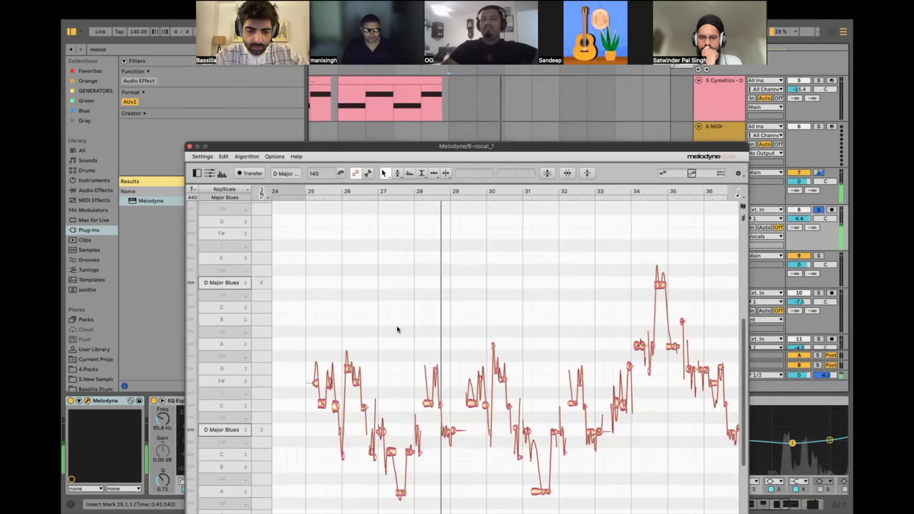
pyautogui.moveTo(366, 430); pyautogui.dragTo(359, 460)
pyautogui.click(547, 173)
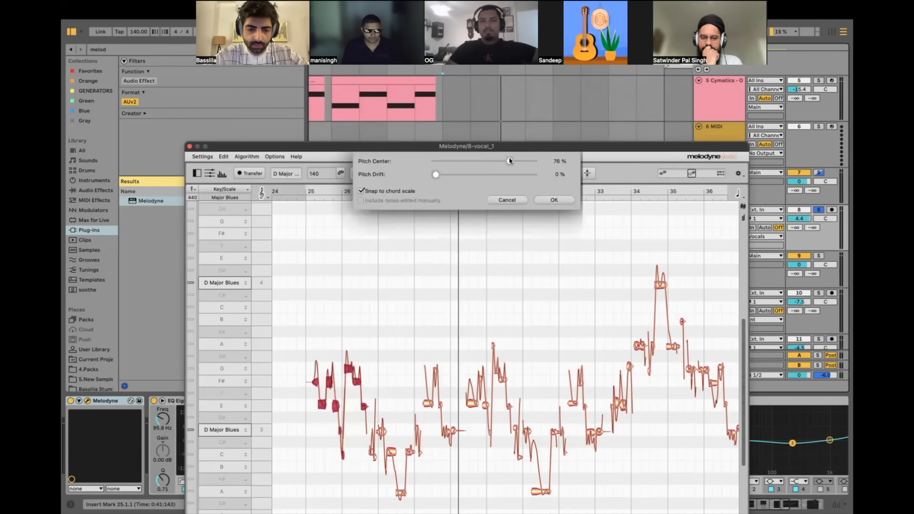
pyautogui.click(554, 199)
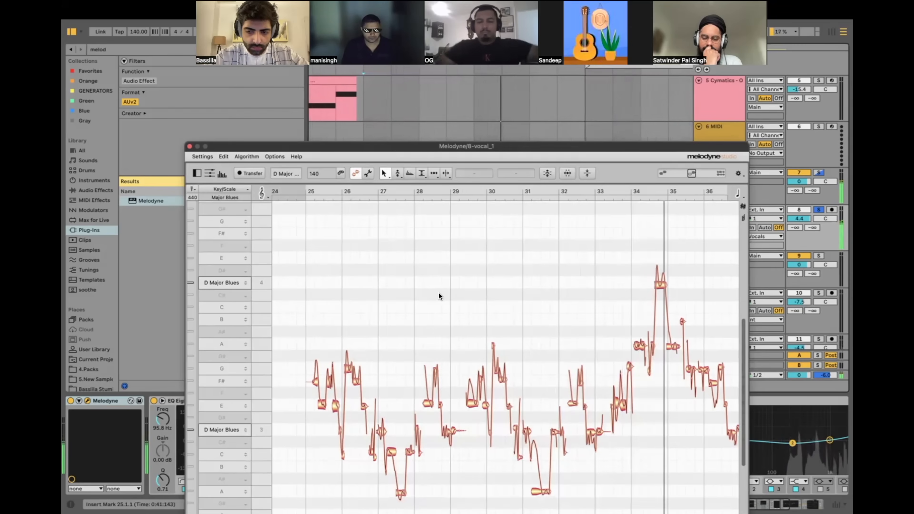
# Step: Lower the highest note between bars 34 and 35 to C# 4 +50 ct and close the Melodyne editor
pyautogui.click(660, 282)
pyautogui.moveTo(660, 282); pyautogui.dragTo(660, 285)
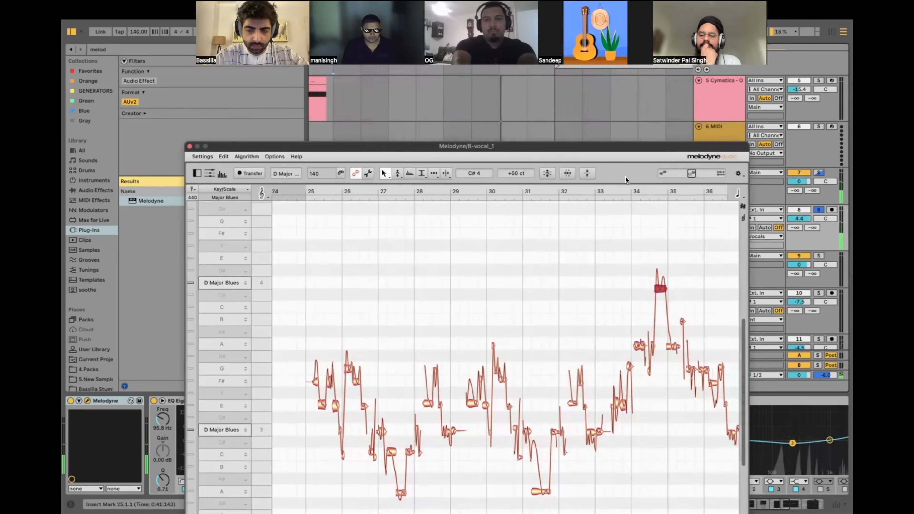
pyautogui.moveTo(625, 175); pyautogui.dragTo(625, 347)
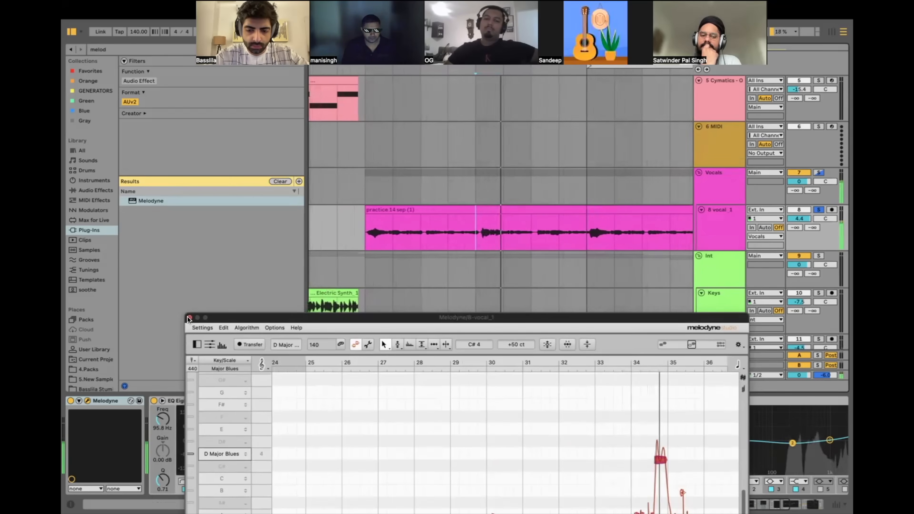
pyautogui.moveTo(219, 316); pyautogui.dragTo(229, 202)
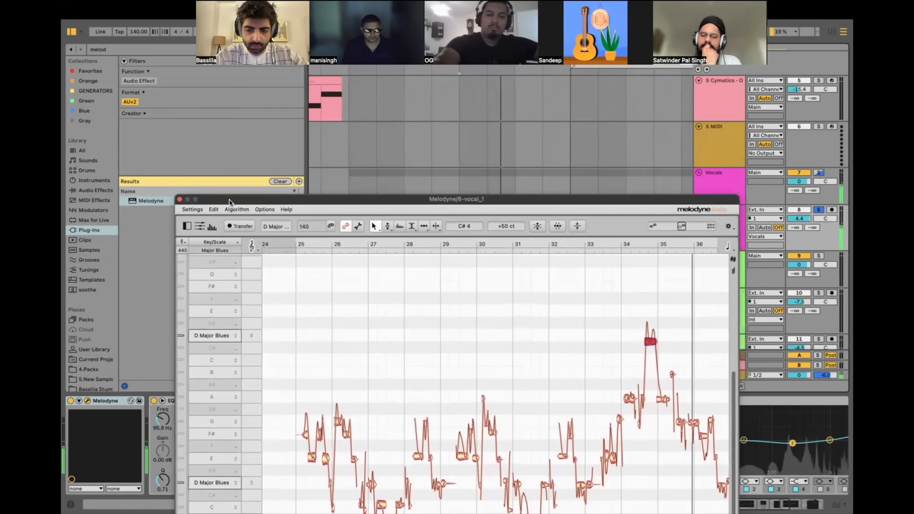
pyautogui.scroll(-5, 362, 322)
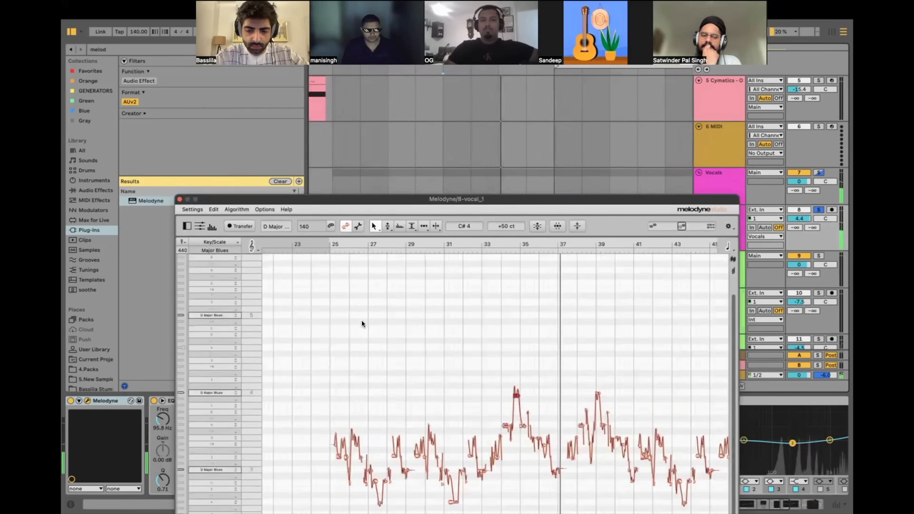
pyautogui.click(178, 199)
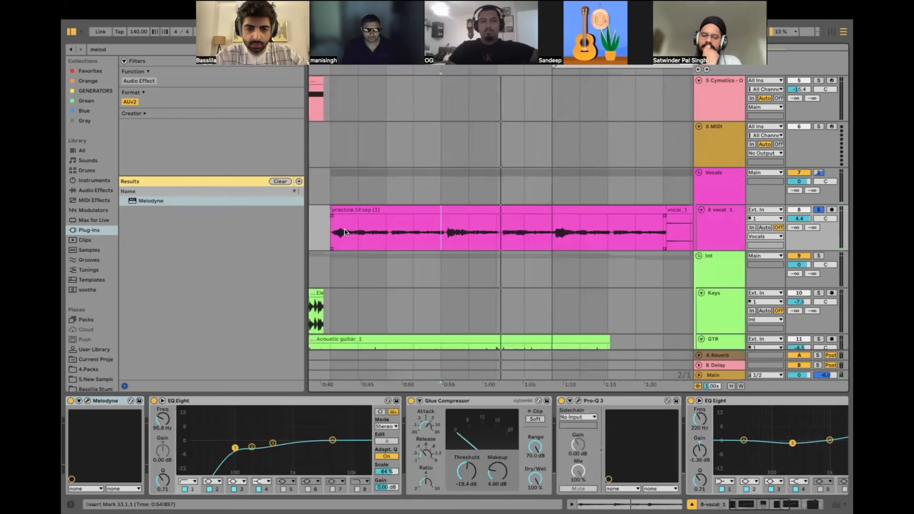
# Step: Replay the tuned practice vocal from the start of its clip with more of the arrangement in view
pyautogui.press('space')
pyautogui.click(318, 230)
pyautogui.press('space')
pyautogui.press('-')
pyautogui.press('-')
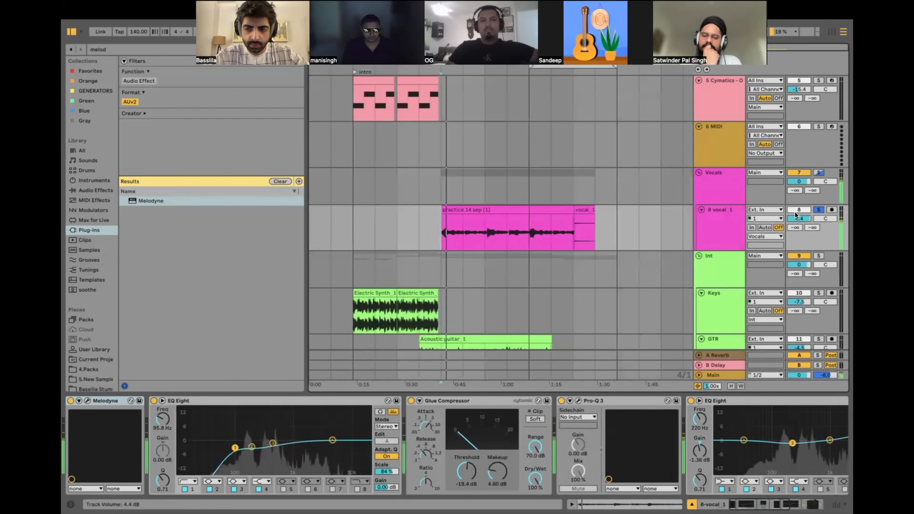
# Step: Turn off solo on the 8 vocal_1 track and set its volume to 4.8 dB
pyautogui.click(818, 209)
pyautogui.moveTo(798, 219); pyautogui.dragTo(799, 223)
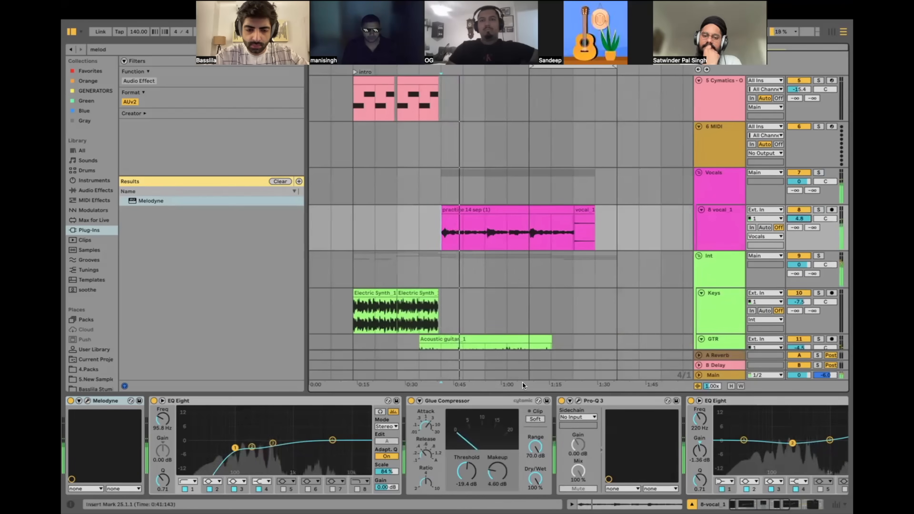
# Step: Delete every effect after Melodyne from the vocal track and set the insert mark at the start of the vocal clip
pyautogui.click(381, 400)
pyautogui.press('Delete')
pyautogui.press('Delete')
pyautogui.press('Delete')
pyautogui.press('Delete')
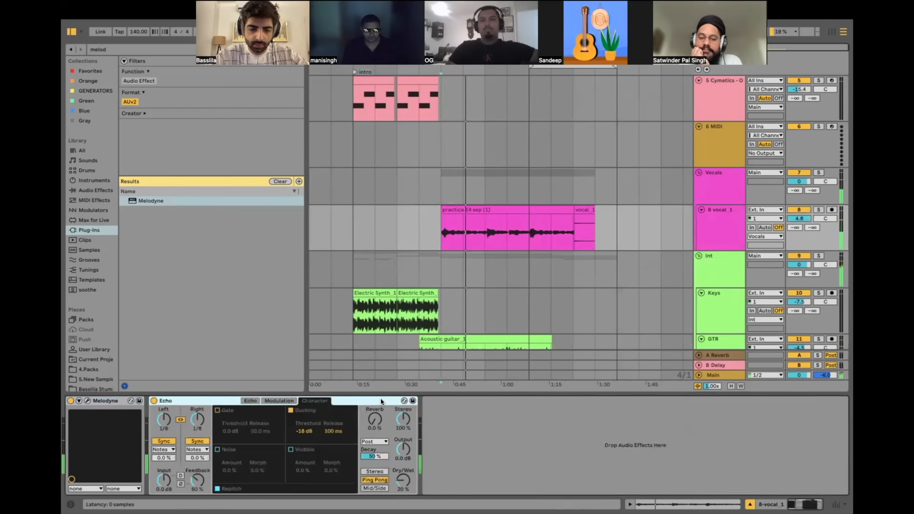
pyautogui.click(433, 229)
pyautogui.scroll(5, 433, 229)
pyautogui.scroll(-3, 452, 233)
pyautogui.scroll(-3, 453, 238)
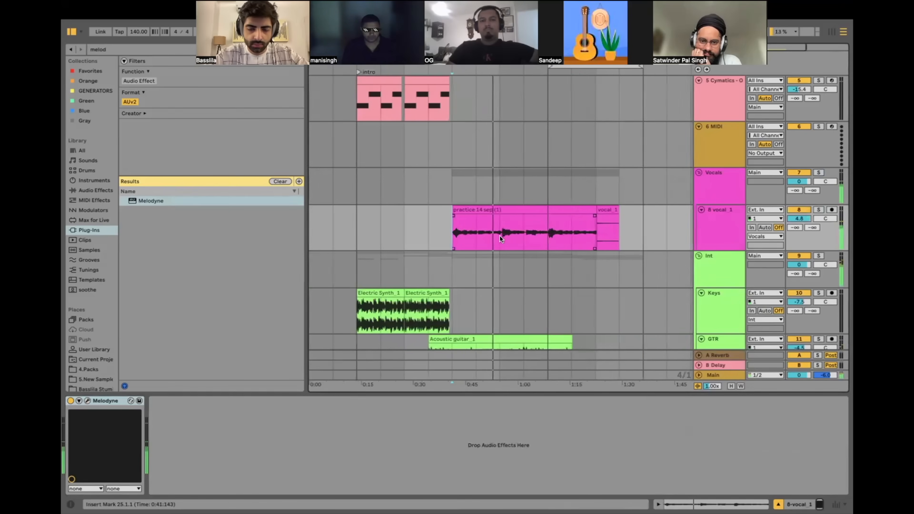
pyautogui.click(138, 50)
pyautogui.write('glue')
pyautogui.click(94, 190)
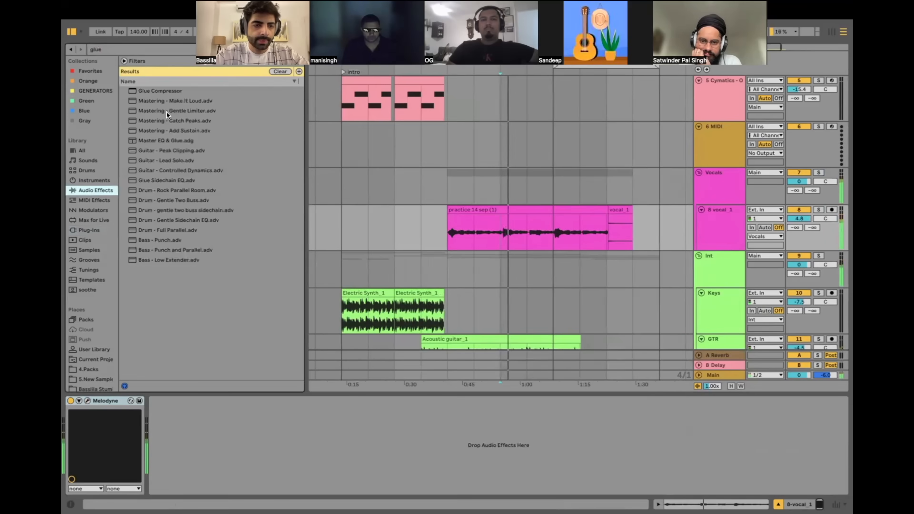
pyautogui.click(150, 90)
pyautogui.moveTo(178, 419); pyautogui.dragTo(180, 422)
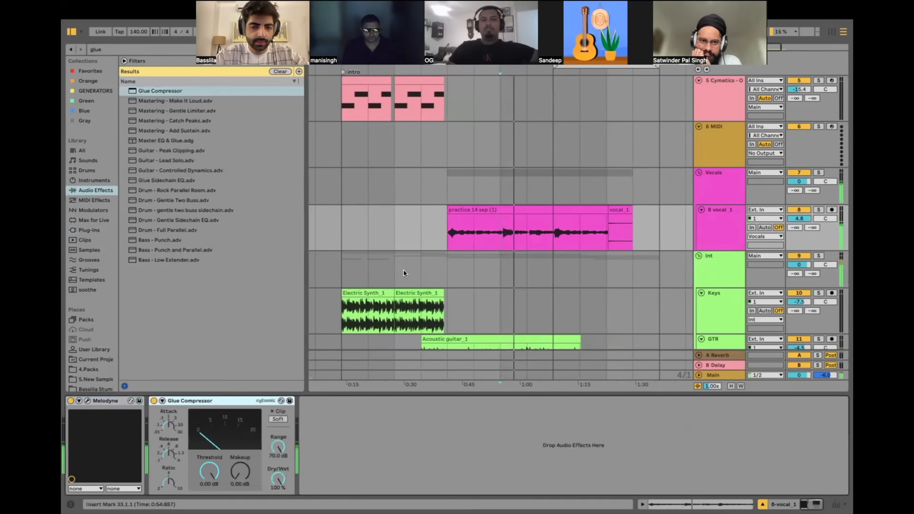
pyautogui.click(440, 235)
# Step: Add an EQ Eight after Melodyne on the vocal track
pyautogui.click(139, 46)
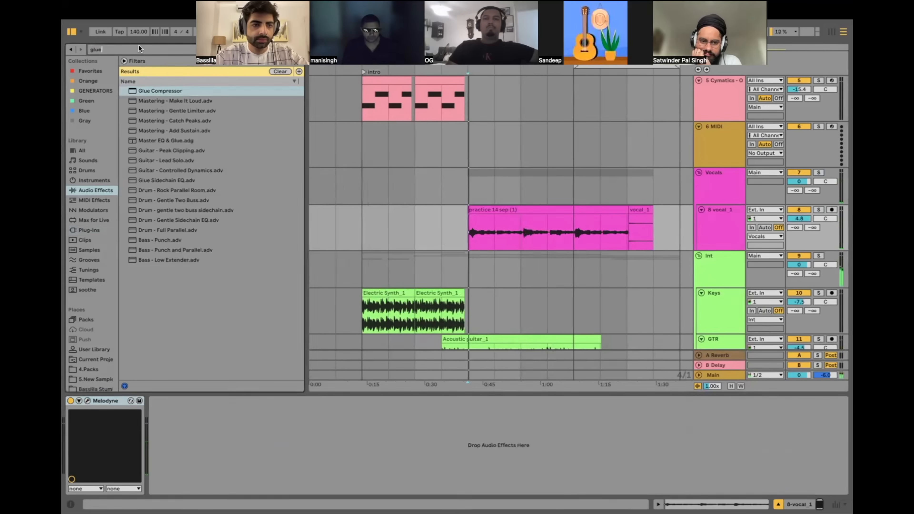
pyautogui.write('eq')
pyautogui.doubleClick(146, 101)
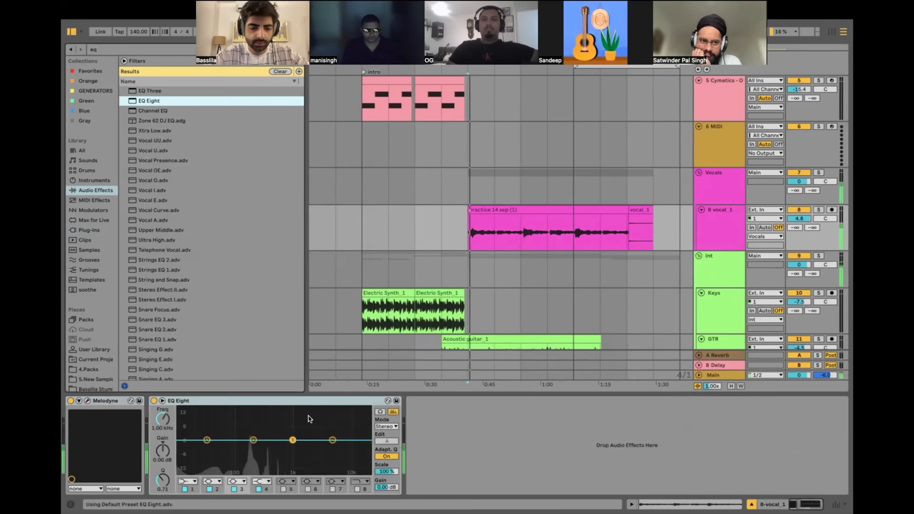
# Step: Cut the vocal EQ Eight by 2.85 dB at 121 Hz on band 2 and by 2.11 dB at 426 Hz on band 3
pyautogui.scroll(-3, 506, 322)
pyautogui.scroll(8, 576, 288)
pyautogui.scroll(-10, 624, 261)
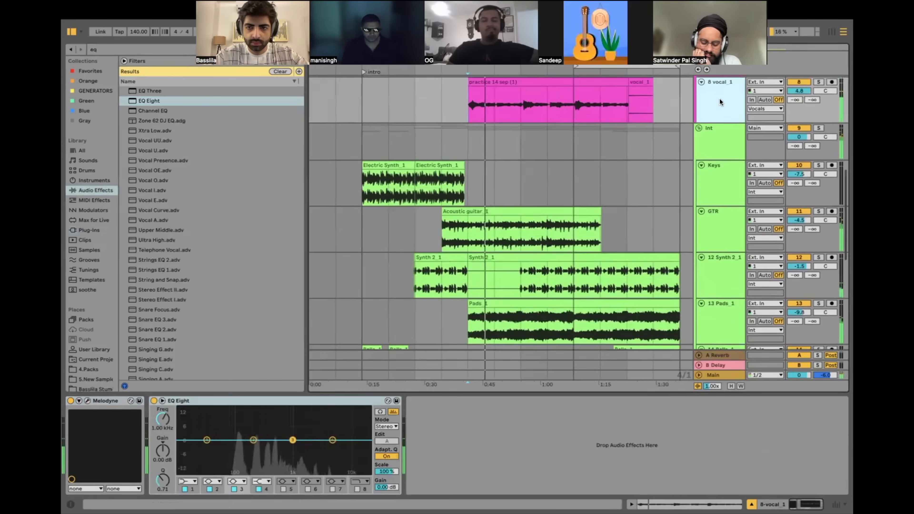
pyautogui.scroll(1, 720, 101)
pyautogui.moveTo(253, 440)
pyautogui.mouseDown()
pyautogui.moveTo(253, 428)
pyautogui.moveTo(249, 446)
pyautogui.moveTo(277, 443)
pyautogui.moveTo(240, 446)
pyautogui.mouseUp()
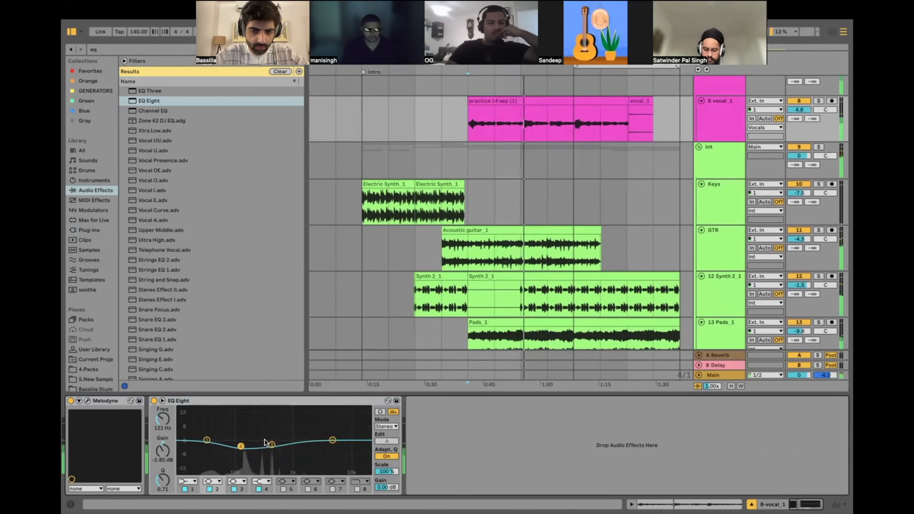
pyautogui.click(272, 444)
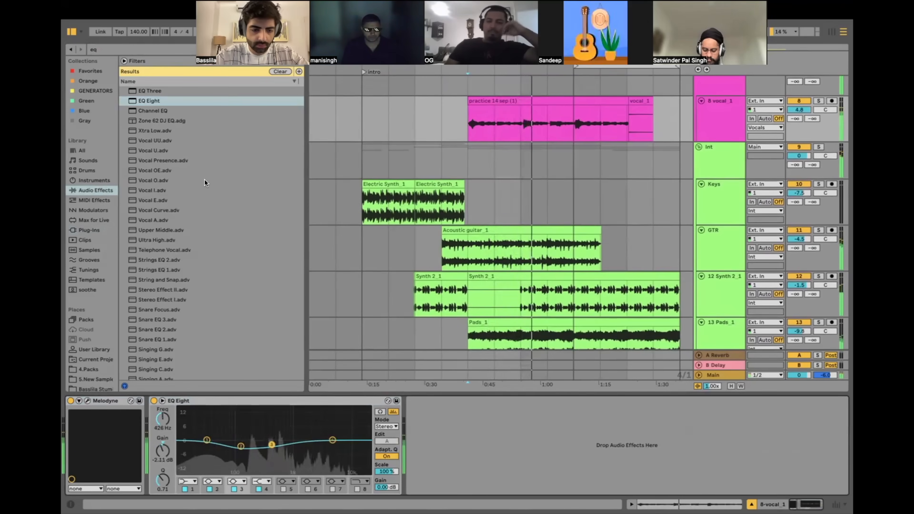
# Step: Find the Pro-MB plug-in and add it after the EQ Eight on the vocal track
pyautogui.click(135, 44)
pyautogui.write('MB')
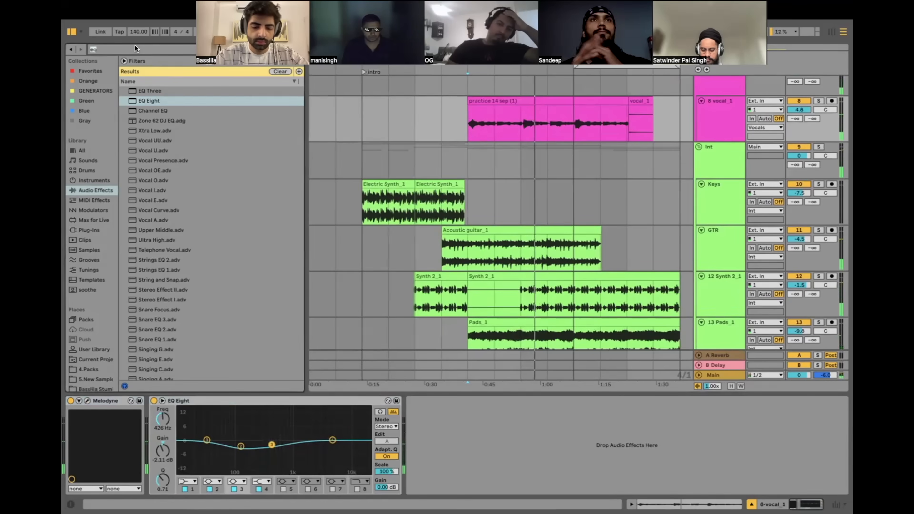
pyautogui.click(98, 230)
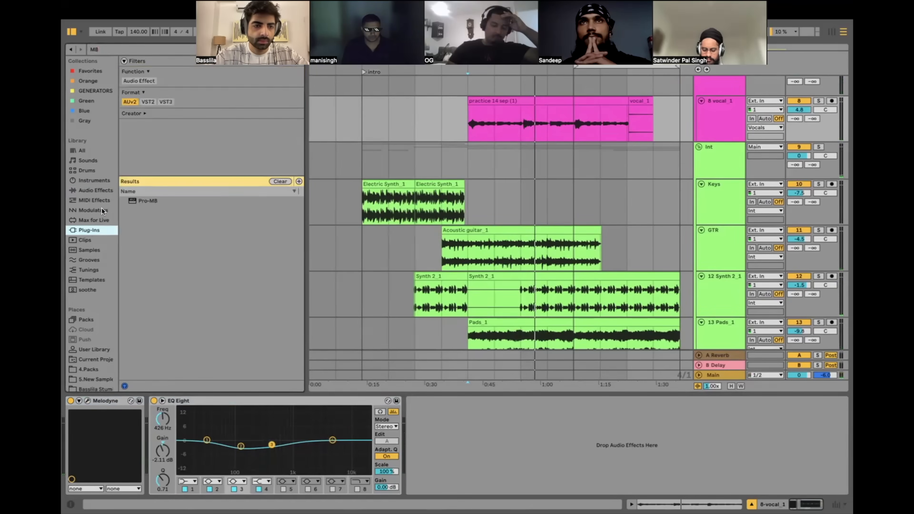
pyautogui.doubleClick(150, 201)
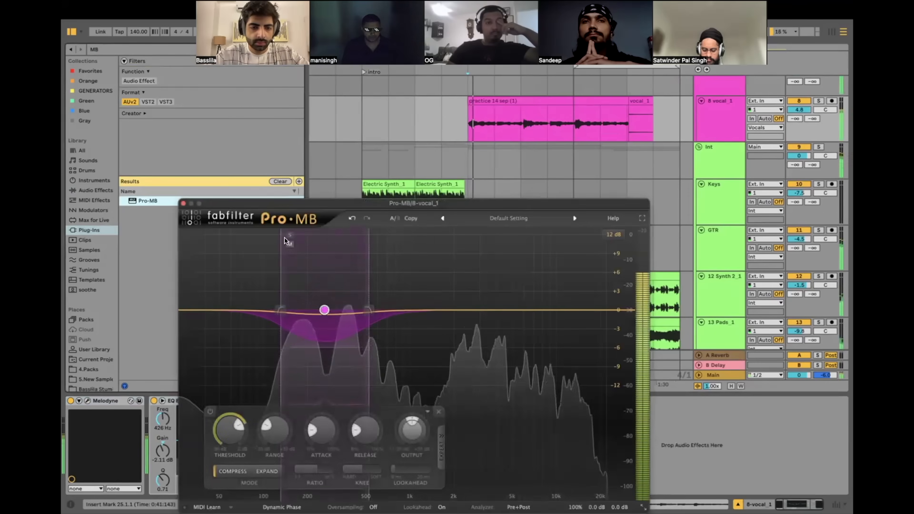
# Step: Widen the Pro-MB band to about 90 Hz to 1.2 kHz while soloed and set its threshold to about -27.2 dB
pyautogui.click(290, 235)
pyautogui.moveTo(368, 310); pyautogui.dragTo(420, 309)
pyautogui.moveTo(279, 316); pyautogui.dragTo(254, 315)
pyautogui.moveTo(253, 424); pyautogui.dragTo(249, 410)
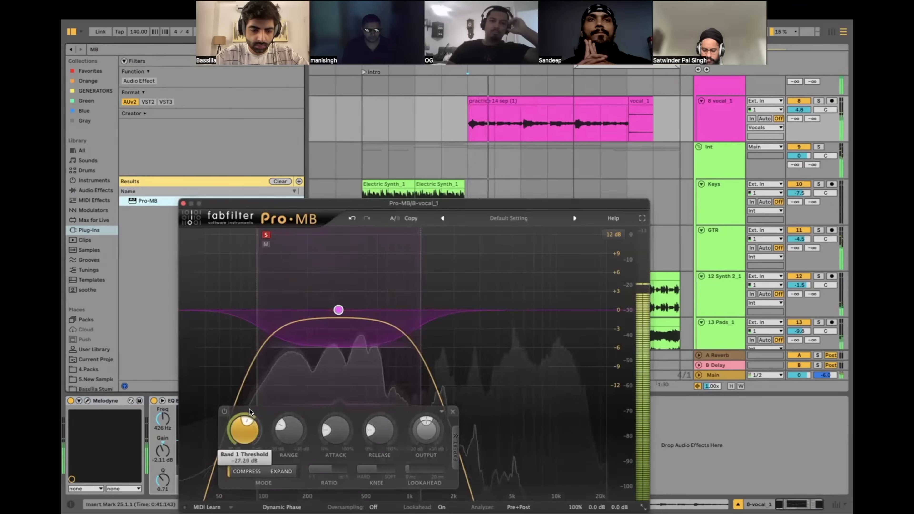
pyautogui.click(266, 235)
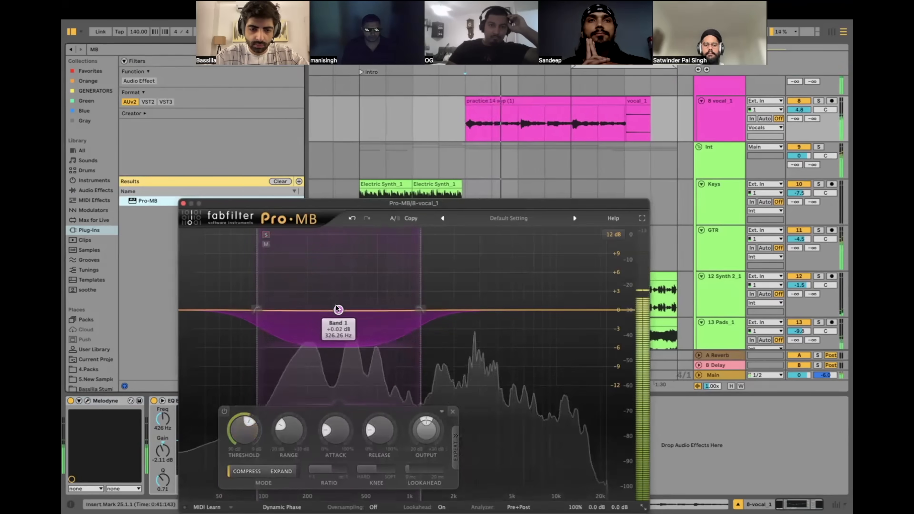
pyautogui.click(184, 204)
# Step: Add a Glue Compressor after Pro-MB on the vocal track
pyautogui.write('GLue')
pyautogui.click(88, 190)
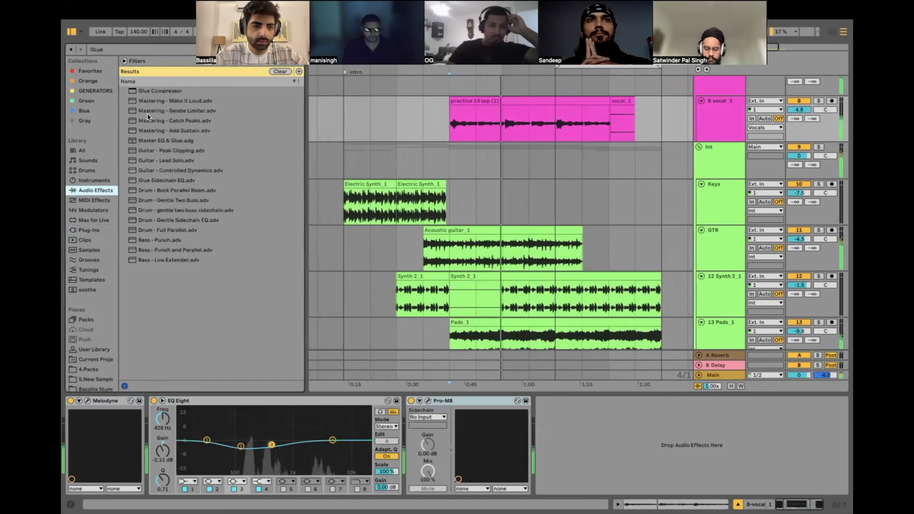
pyautogui.doubleClick(156, 91)
# Step: Set the Glue Compressor's threshold to -30.8 dB and its makeup to 12.2 dB while listening to the mix
pyautogui.moveTo(596, 471); pyautogui.dragTo(596, 509)
pyautogui.press('space')
pyautogui.press('space')
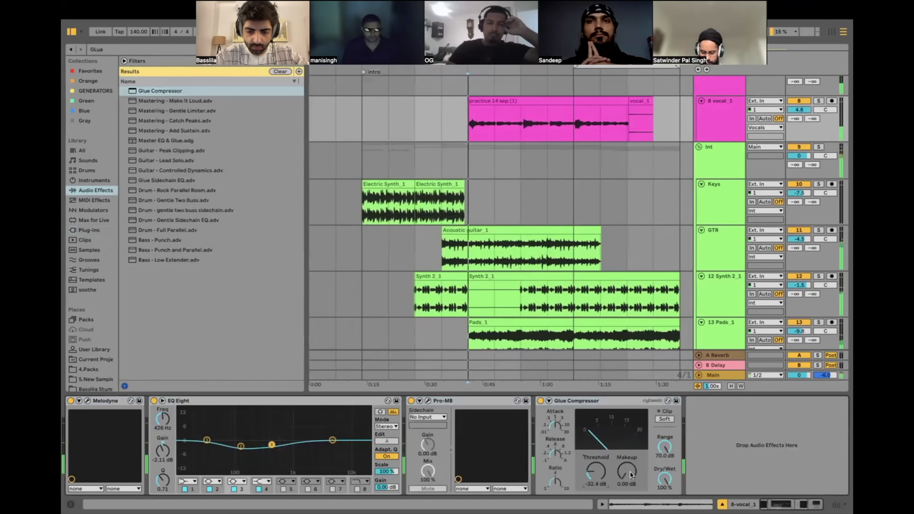
pyautogui.moveTo(631, 473); pyautogui.dragTo(630, 447)
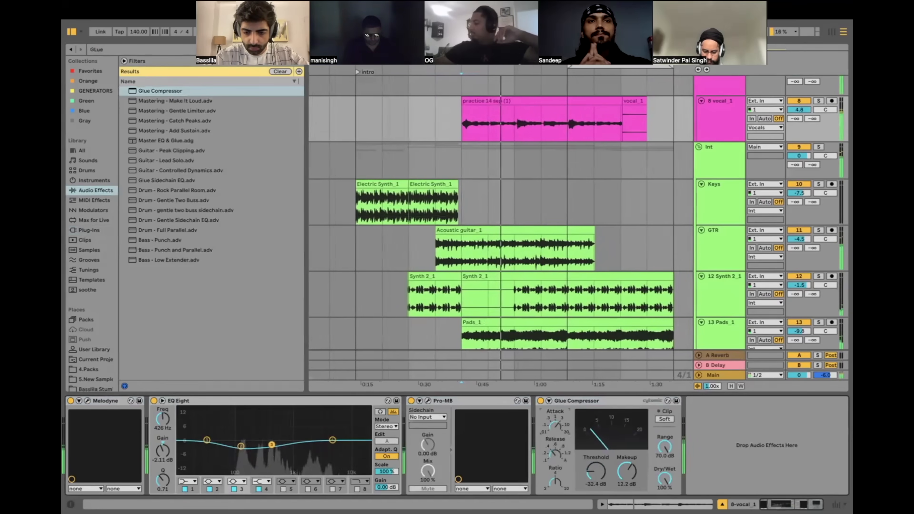
pyautogui.moveTo(590, 469); pyautogui.dragTo(590, 465)
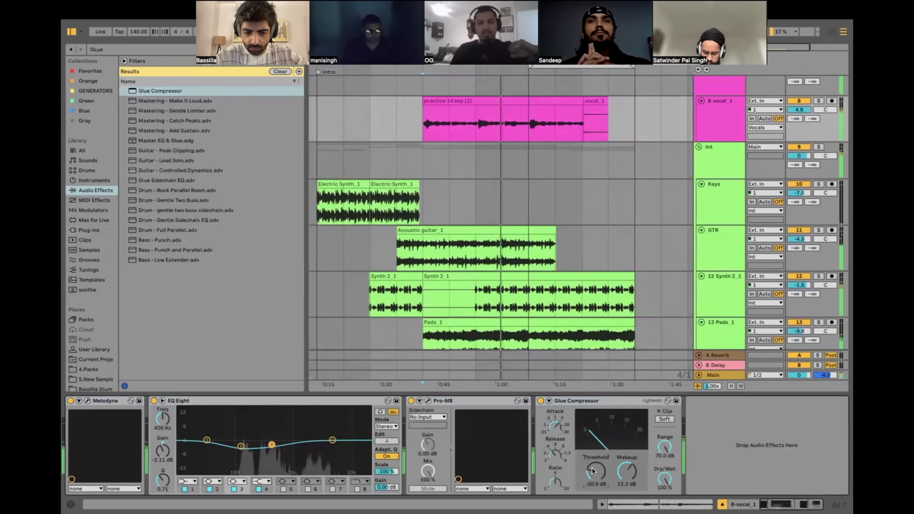
# Step: Return the insert mark to the start of the vocal clip at 25.1.1
pyautogui.click(510, 279)
pyautogui.scroll(1, 501, 241)
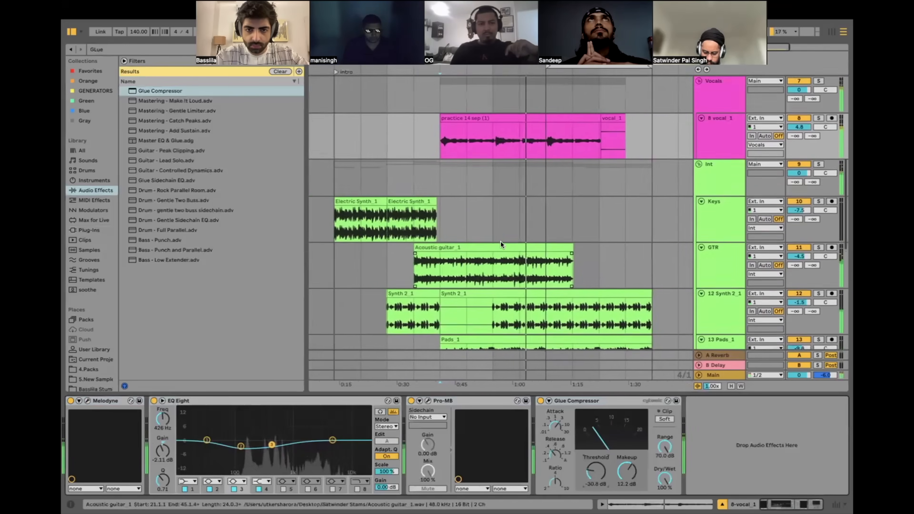
pyautogui.scroll(1, 469, 161)
pyautogui.hscroll(-2, 469, 161)
pyautogui.scroll(3, 468, 161)
pyautogui.click(468, 161)
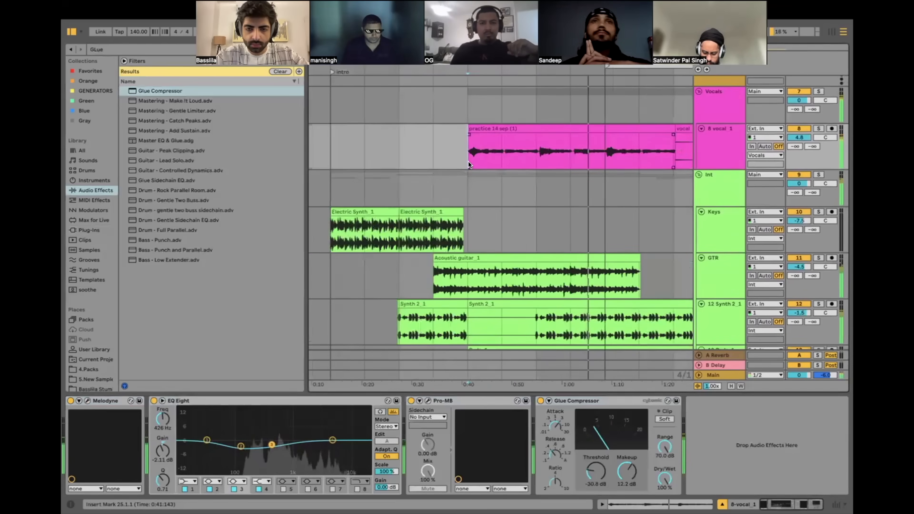
# Step: Add a second EQ Eight after the Glue Compressor on the vocal track
pyautogui.click(113, 47)
pyautogui.write('eq')
pyautogui.click(151, 100)
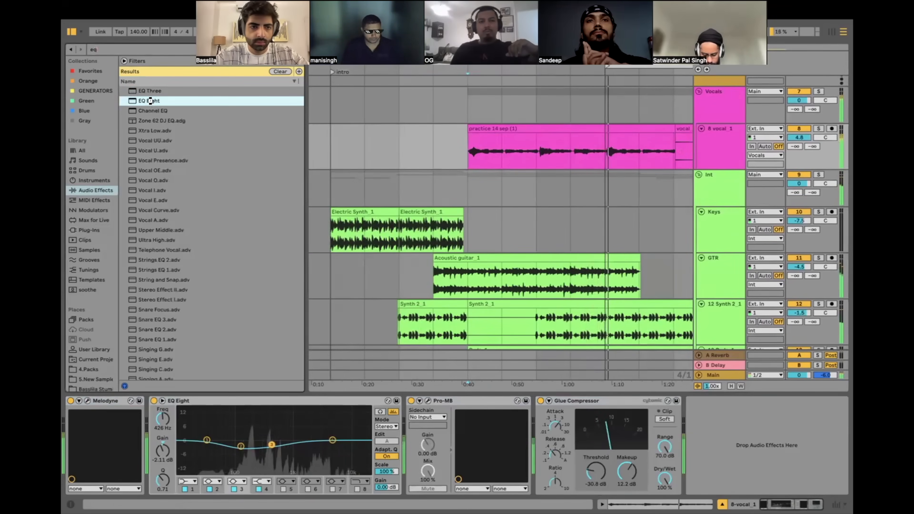
pyautogui.doubleClick(151, 100)
# Step: Remove the vocal track's audio from 41.1.1 to 61.1.1
pyautogui.hscroll(-2, 464, 156)
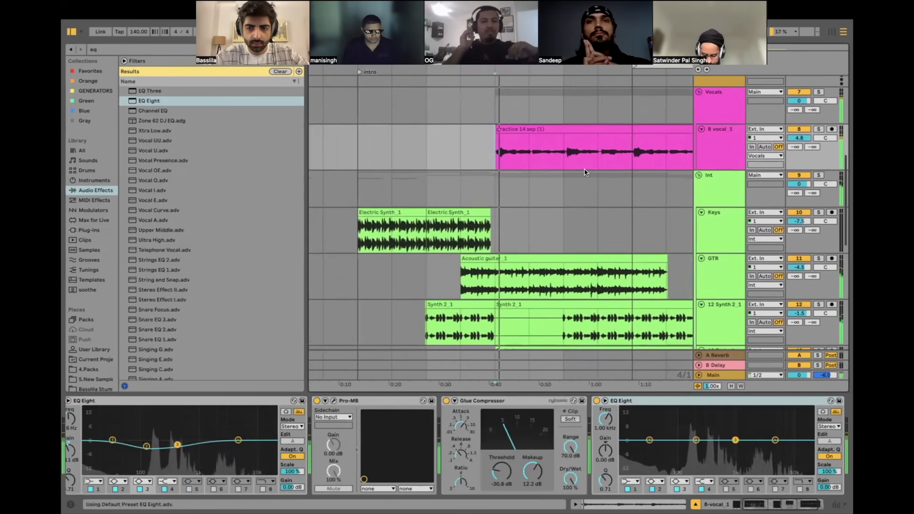
pyautogui.scroll(-5, 585, 169)
pyautogui.moveTo(531, 171); pyautogui.dragTo(639, 167)
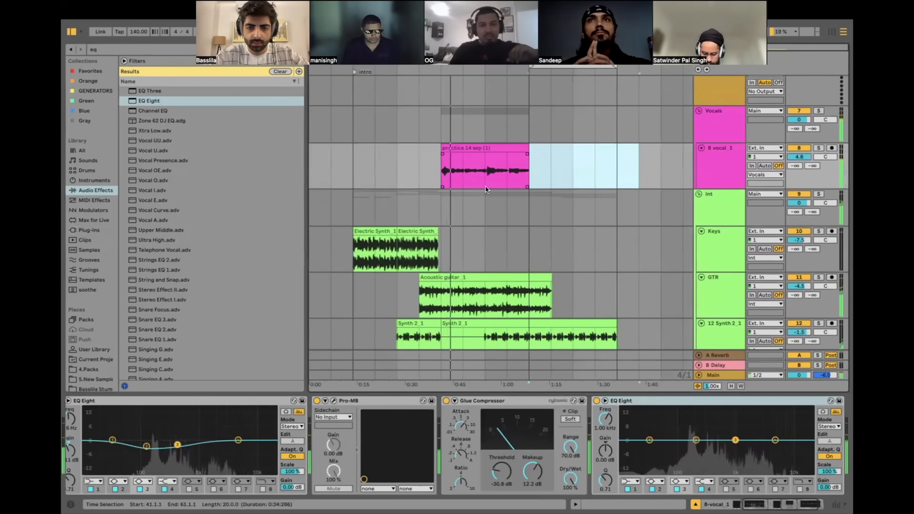
# Step: Shape the second EQ Eight with a 1.61 dB cut at 174 Hz on band 2 and a 3.35 dB boost at 1.70 kHz on band 4
pyautogui.click(436, 176)
pyautogui.scroll(5, 437, 176)
pyautogui.press('space')
pyautogui.moveTo(696, 439); pyautogui.dragTo(692, 444)
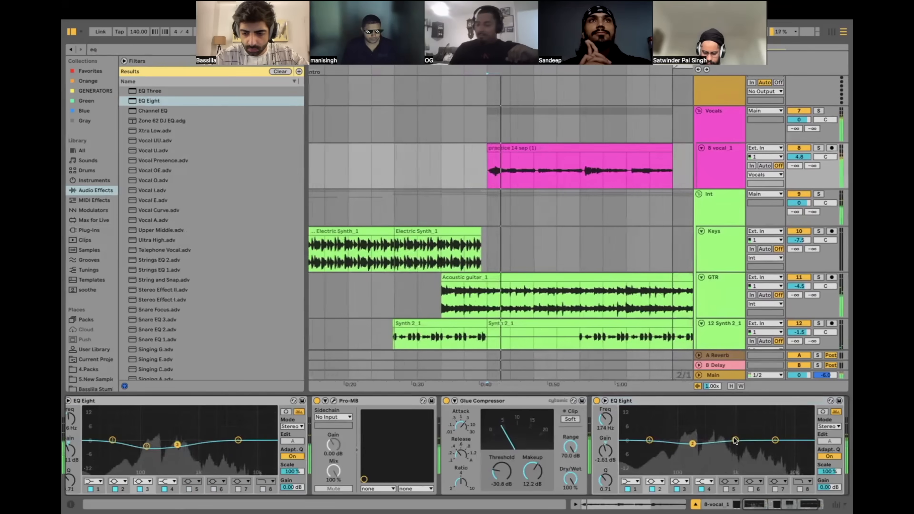
pyautogui.moveTo(775, 439); pyautogui.dragTo(749, 432)
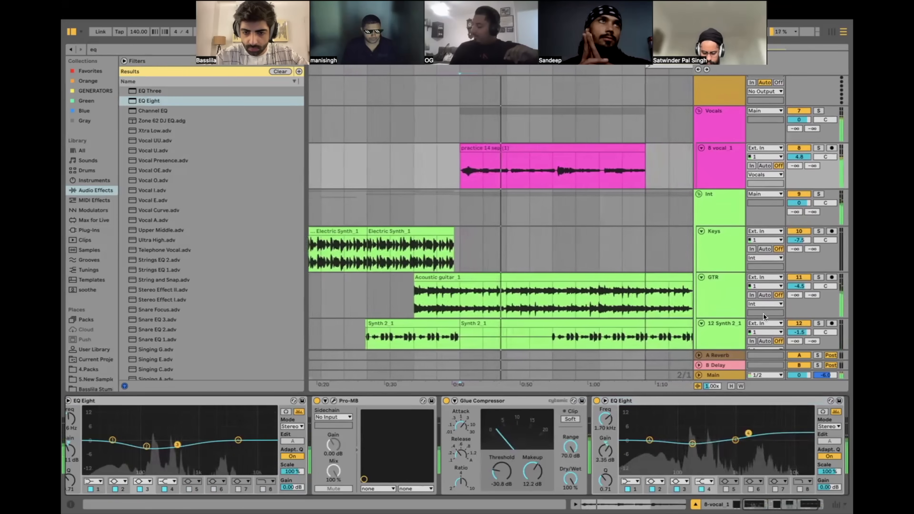
# Step: Solo the GTR and 8 vocal_1 tracks and loop the vocal clip from 25.1.1 to 37.1.1
pyautogui.scroll(-1, 763, 315)
pyautogui.click(817, 256)
pyautogui.click(816, 104)
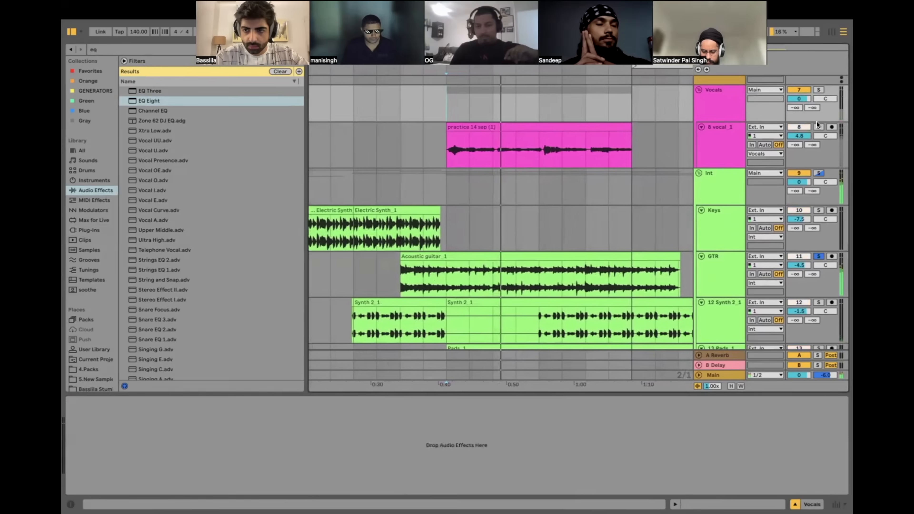
pyautogui.click(817, 126)
pyautogui.moveTo(439, 150); pyautogui.dragTo(579, 152)
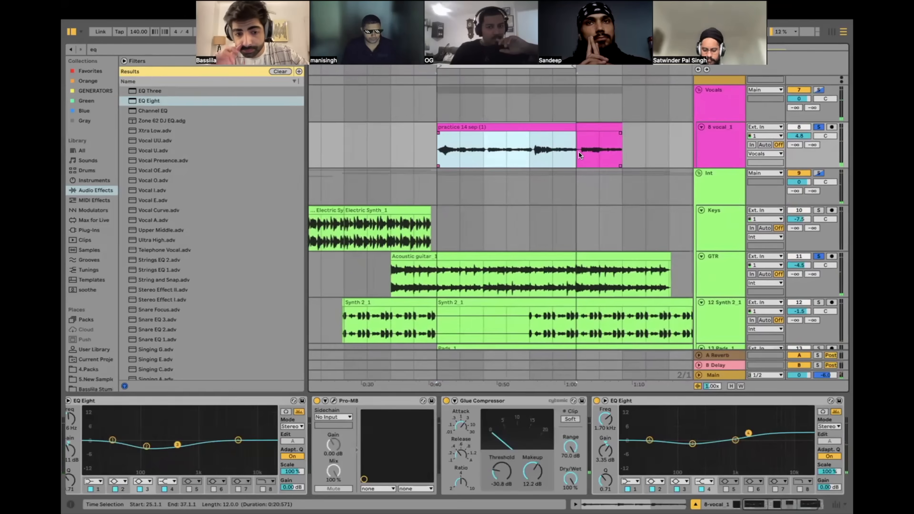
# Step: Open the vocal track's Pro-MB window and move it clear of the device chain
pyautogui.click(334, 400)
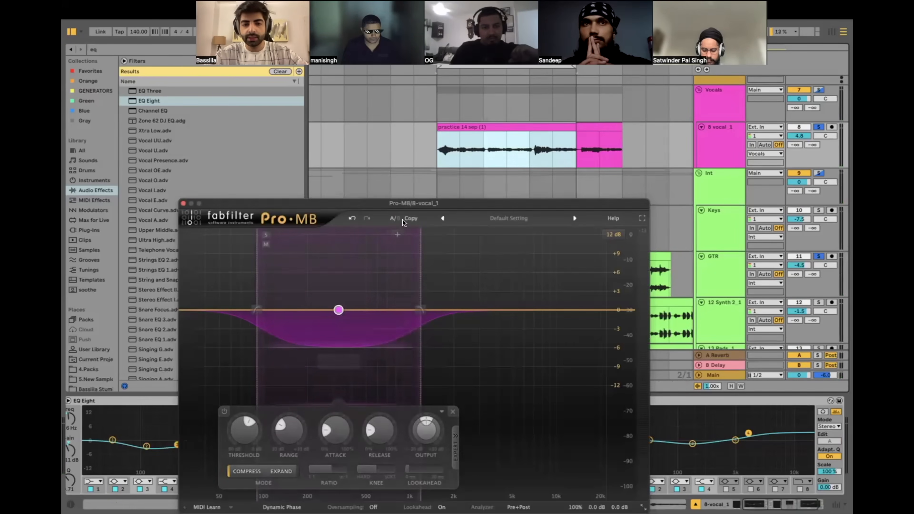
pyautogui.moveTo(409, 204); pyautogui.dragTo(483, 122)
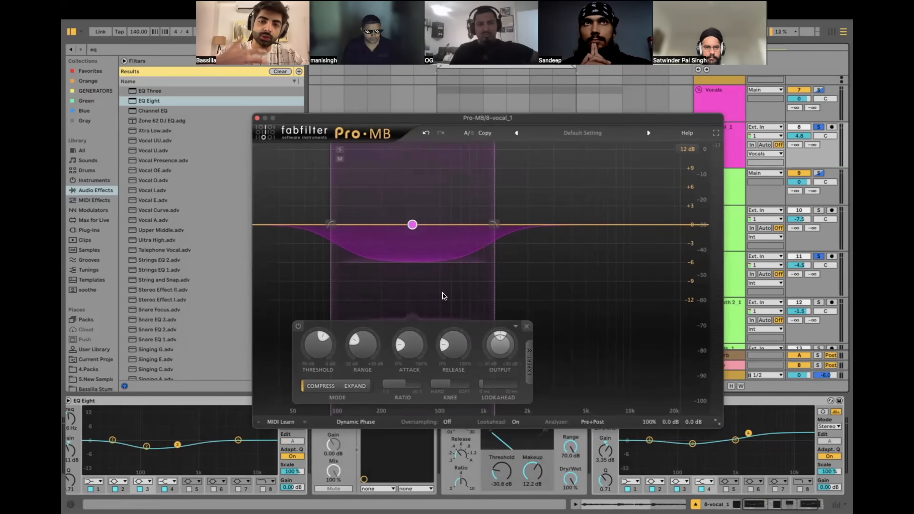
pyautogui.moveTo(380, 176); pyautogui.dragTo(468, 287)
pyautogui.moveTo(377, 174); pyautogui.dragTo(447, 279)
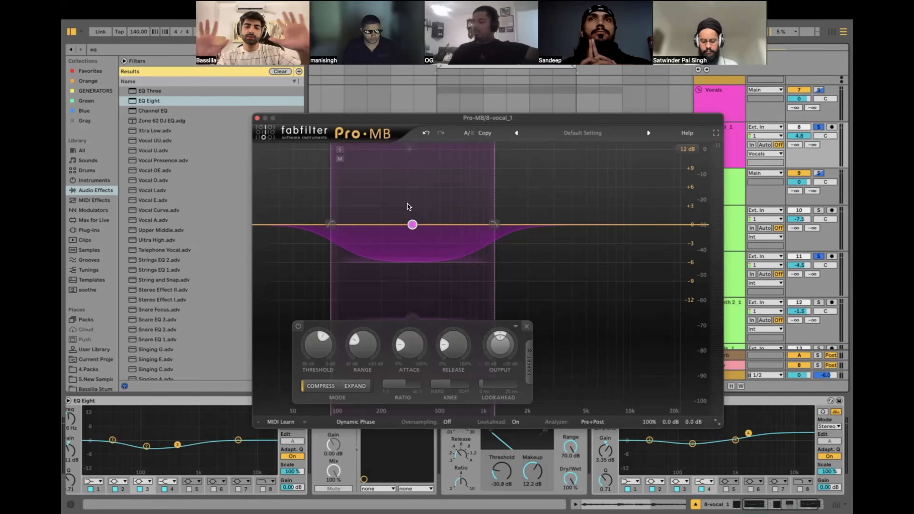
pyautogui.moveTo(377, 179); pyautogui.dragTo(462, 277)
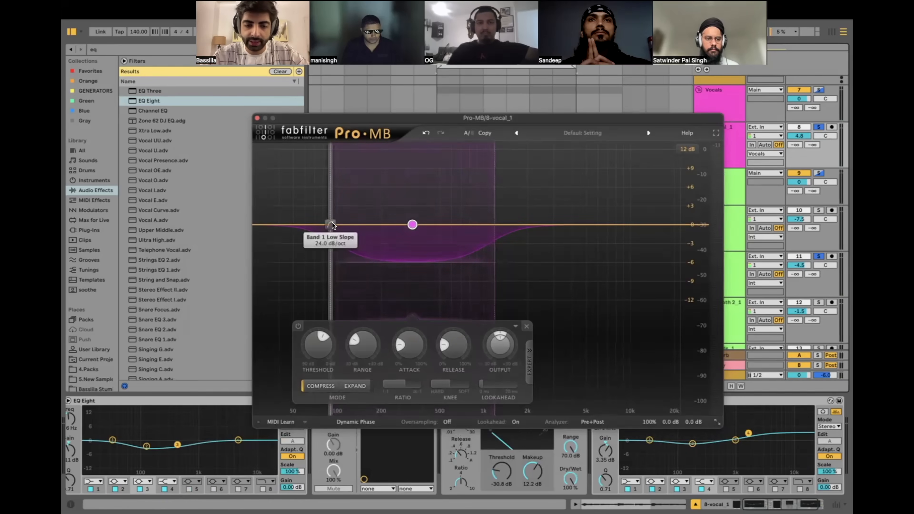
# Step: Widen the Pro-MB band to cover the full frequency range, raise its threshold, and play the loop briefly
pyautogui.moveTo(332, 225); pyautogui.dragTo(253, 225)
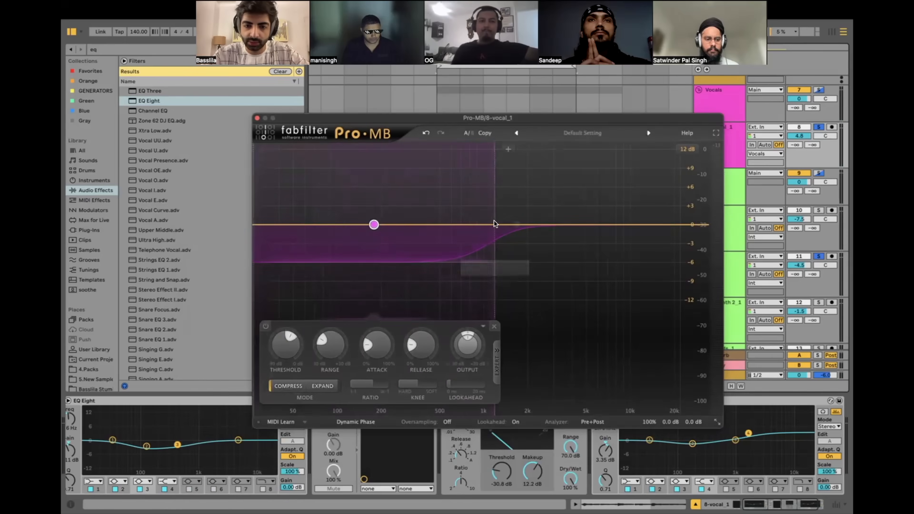
pyautogui.moveTo(495, 249); pyautogui.dragTo(705, 252)
pyautogui.moveTo(400, 347); pyautogui.dragTo(399, 356)
pyautogui.press('space')
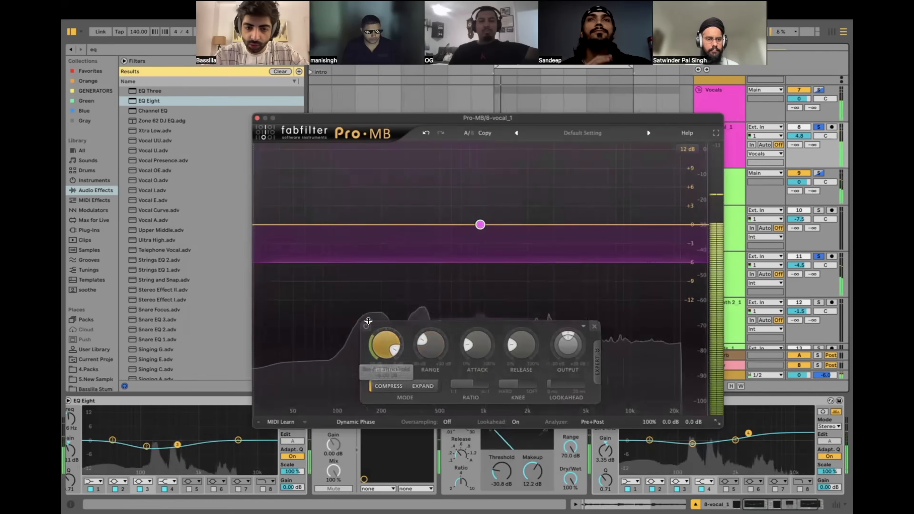
pyautogui.press('space')
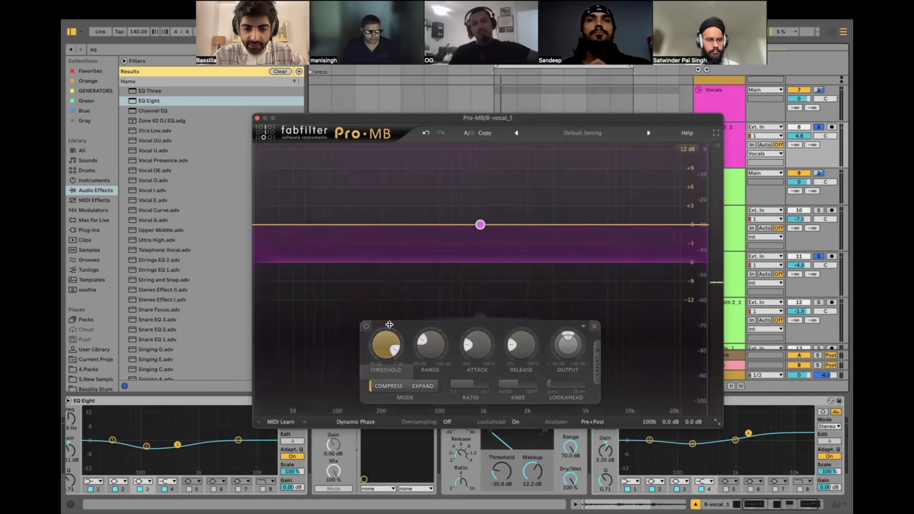
# Step: During loop playback, lower the Pro-MB band's threshold and narrow the band to about 75–780 Hz
pyautogui.press('space')
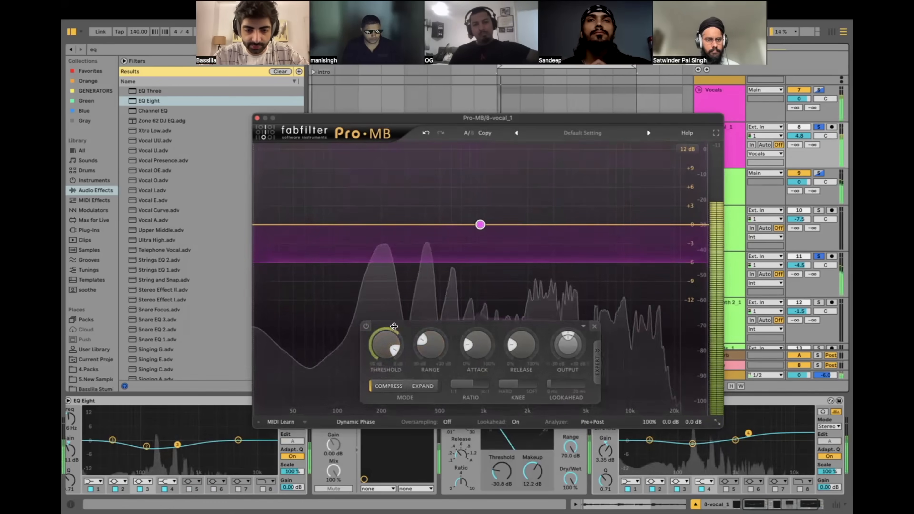
pyautogui.moveTo(396, 347); pyautogui.dragTo(397, 327)
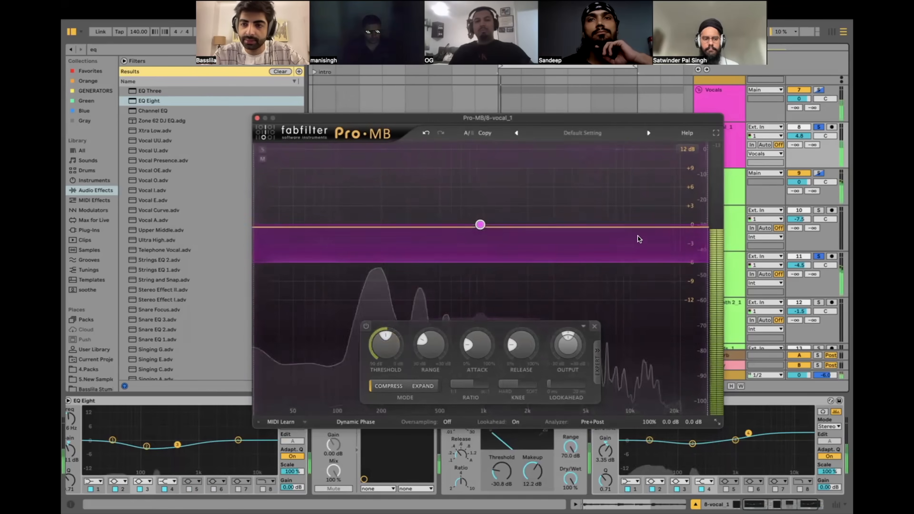
pyautogui.moveTo(253, 187); pyautogui.dragTo(318, 189)
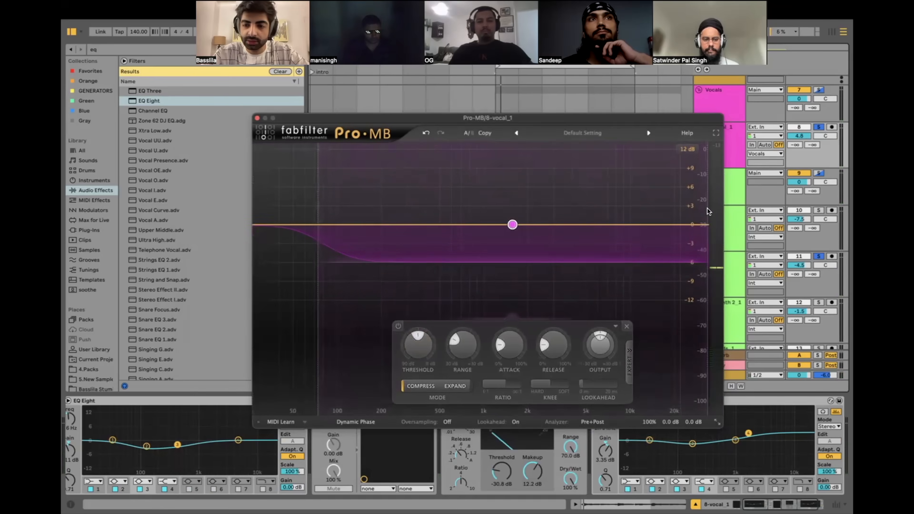
pyautogui.moveTo(698, 213); pyautogui.dragTo(467, 225)
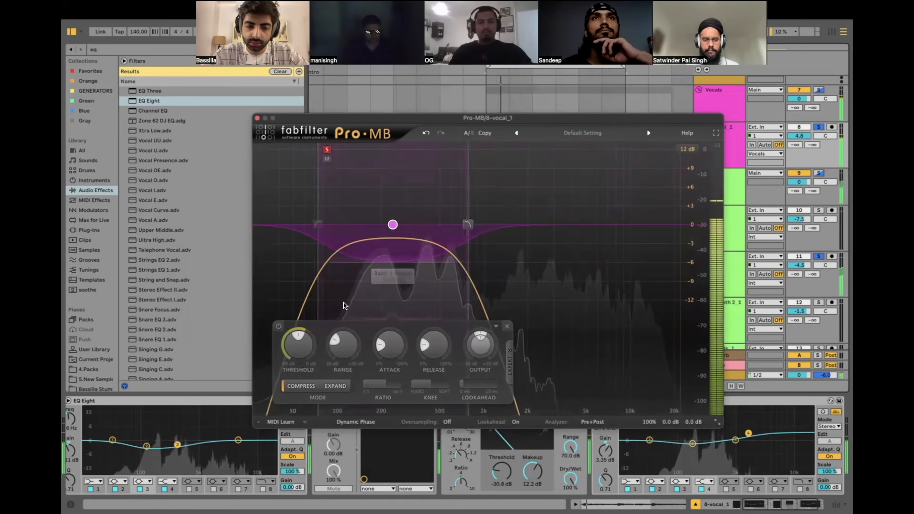
pyautogui.moveTo(299, 332); pyautogui.dragTo(302, 332)
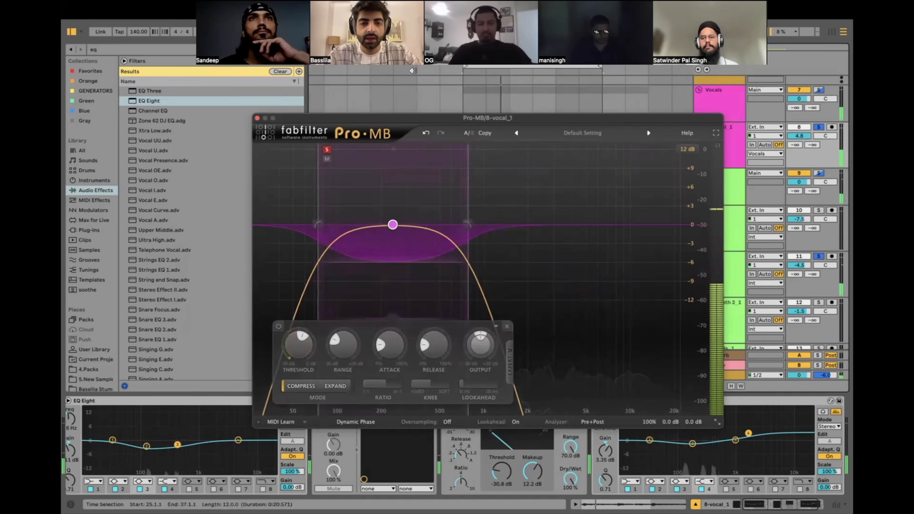
# Step: Play the soloed low band briefly to examine how its compression responds to the vocal
pyautogui.moveTo(393, 227)
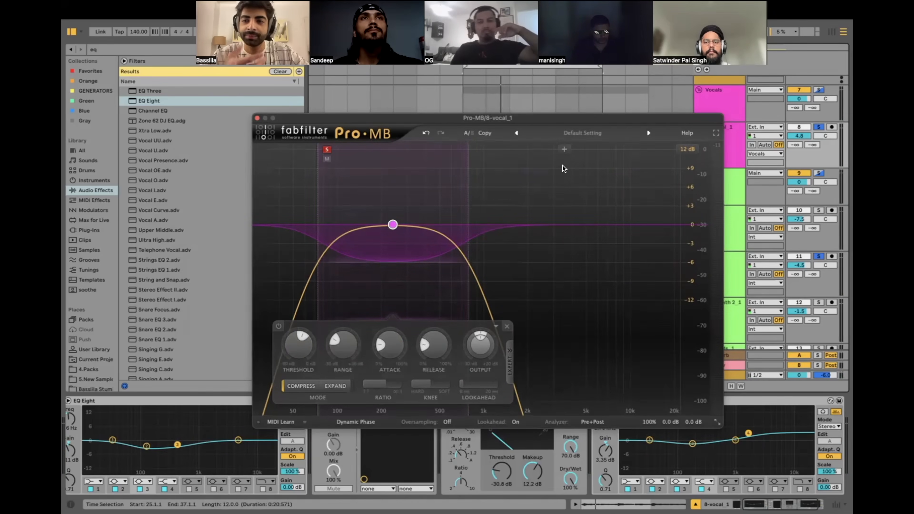
pyautogui.moveTo(361, 172); pyautogui.dragTo(435, 287)
pyautogui.moveTo(374, 171); pyautogui.dragTo(434, 297)
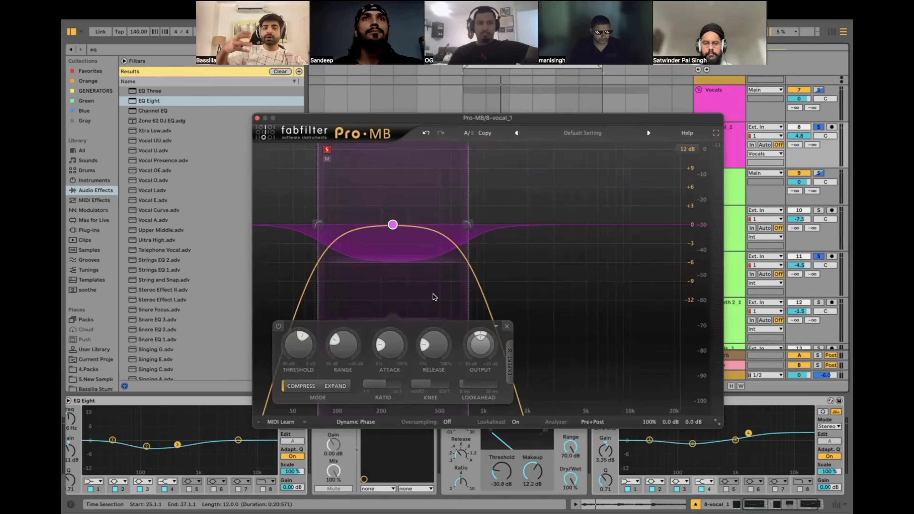
pyautogui.press('space')
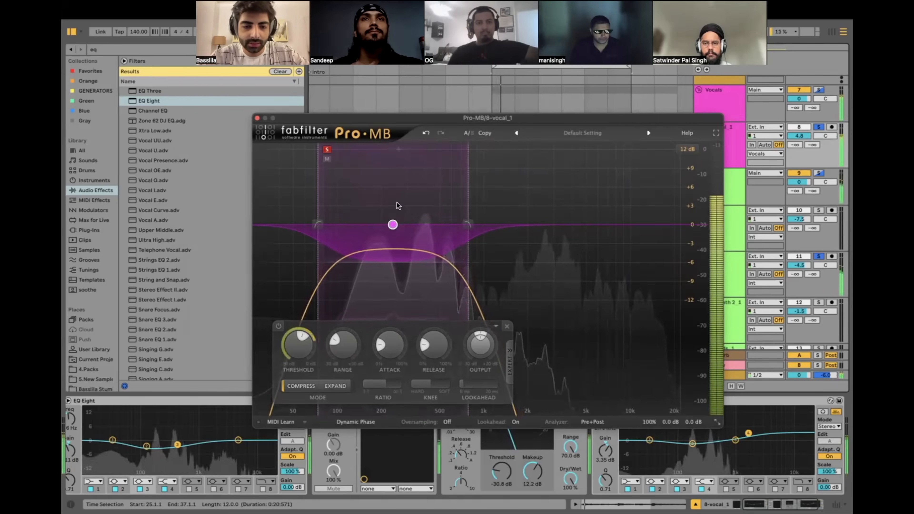
pyautogui.press('space')
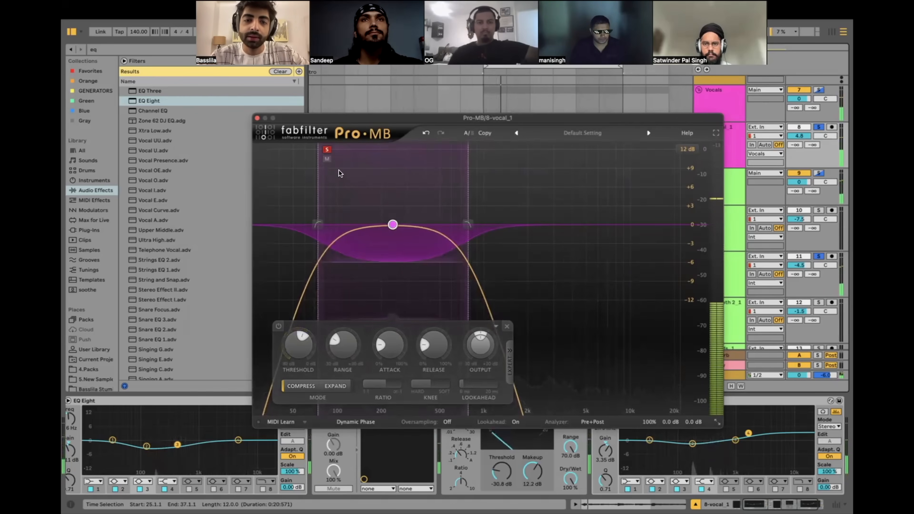
# Step: Set band 1's threshold to -23.84 dB, turn off its solo, and play the loop
pyautogui.moveTo(301, 335)
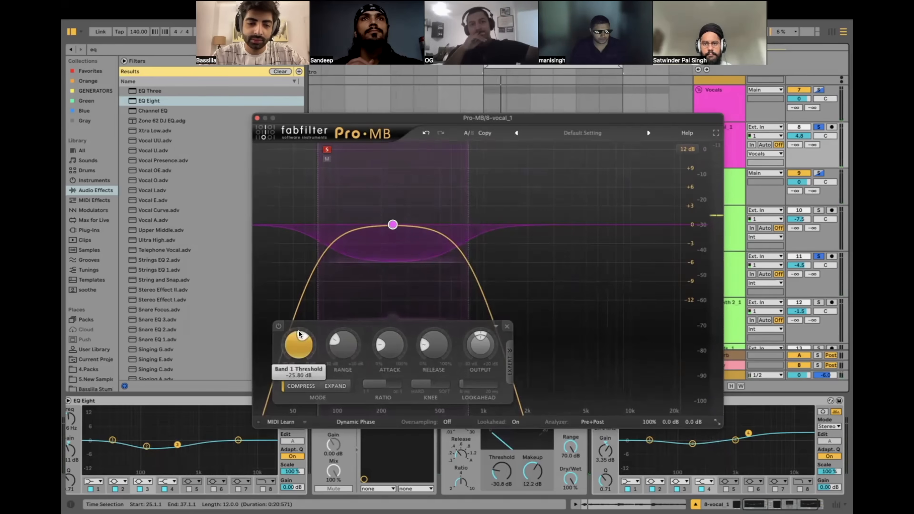
pyautogui.click(327, 151)
pyautogui.moveTo(341, 166); pyautogui.dragTo(439, 271)
pyautogui.press('space')
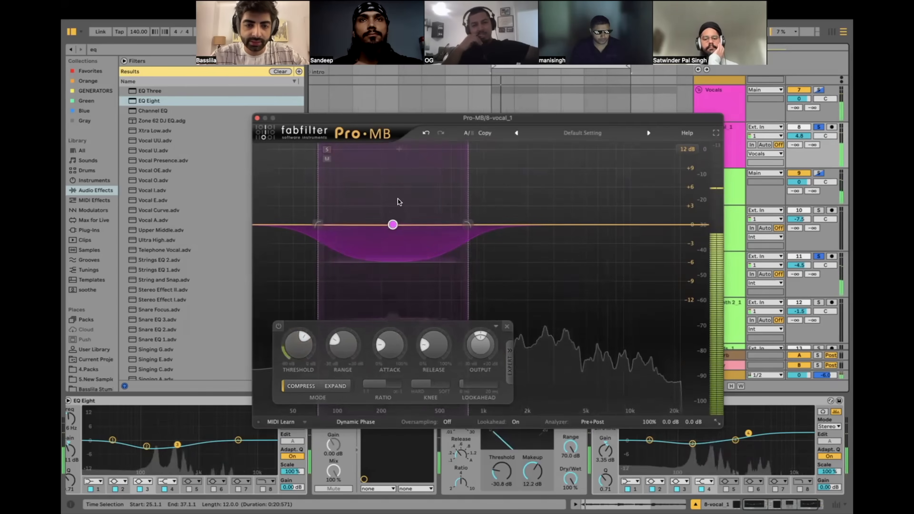
# Step: Bypass and re-enable band 1 during playback to compare the vocal with and without its compression
pyautogui.click(278, 326)
pyautogui.click(279, 326)
pyautogui.click(279, 326)
pyautogui.moveTo(353, 186); pyautogui.dragTo(434, 292)
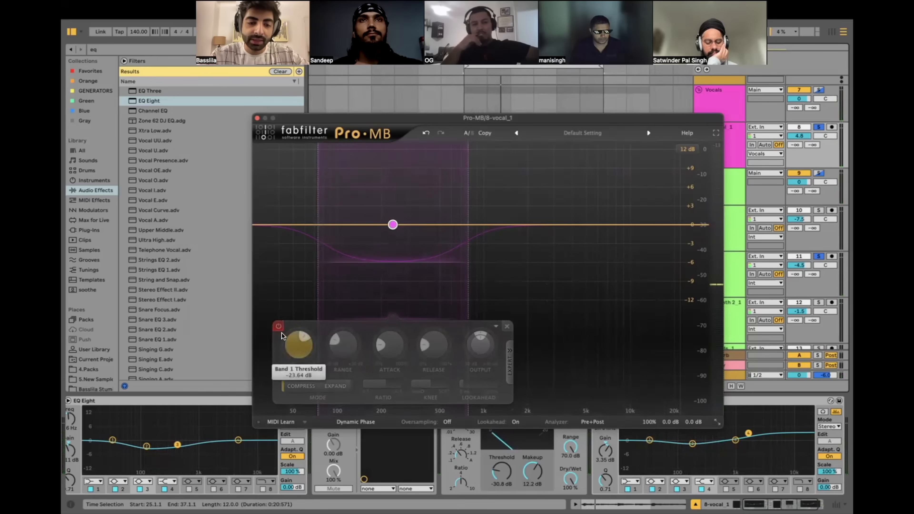
pyautogui.click(279, 326)
pyautogui.moveTo(351, 187); pyautogui.dragTo(439, 288)
pyautogui.press('space')
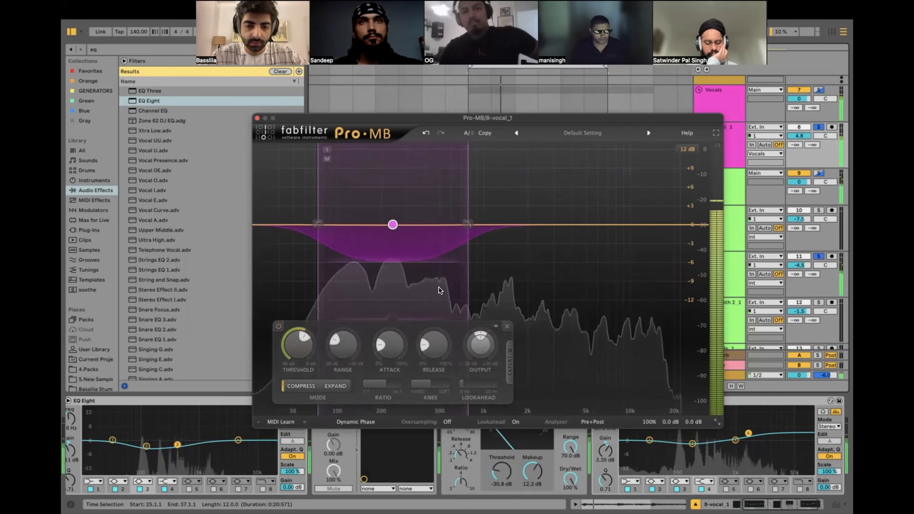
pyautogui.press('space')
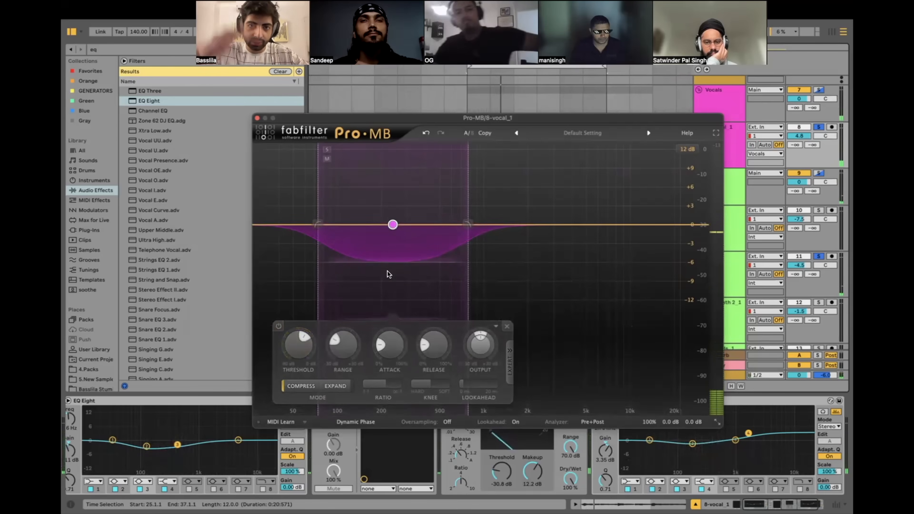
# Step: Set band 1's threshold to -27.90 dB and its range to -3.81 dB while the loop plays
pyautogui.press('space')
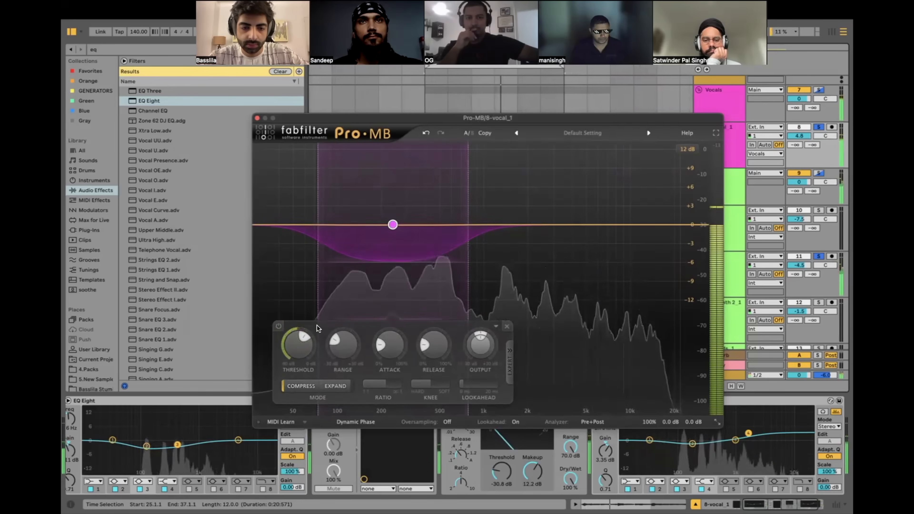
pyautogui.moveTo(299, 330)
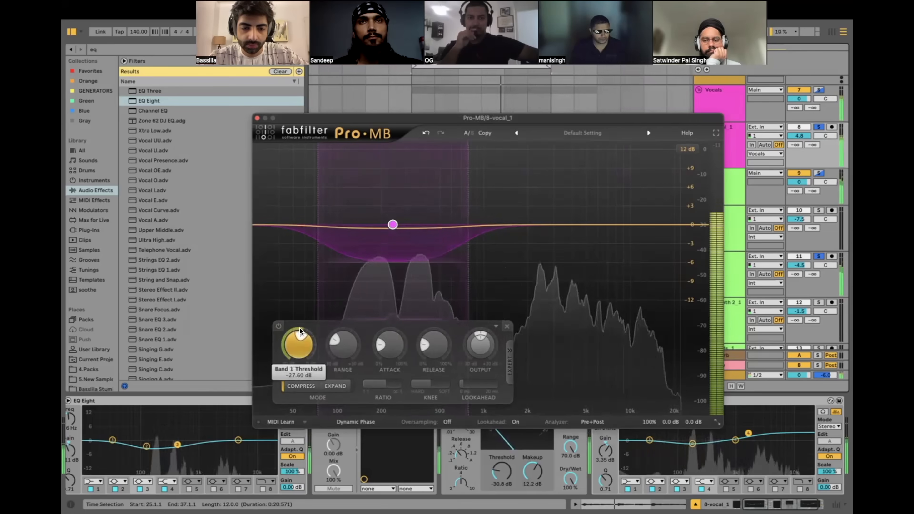
pyautogui.moveTo(300, 330); pyautogui.dragTo(299, 330)
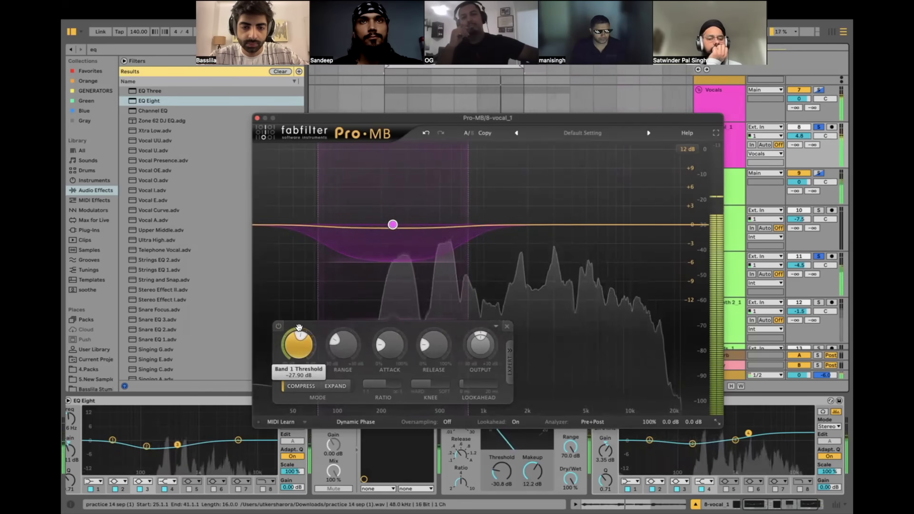
pyautogui.moveTo(393, 257)
pyautogui.moveTo(393, 257); pyautogui.dragTo(392, 247)
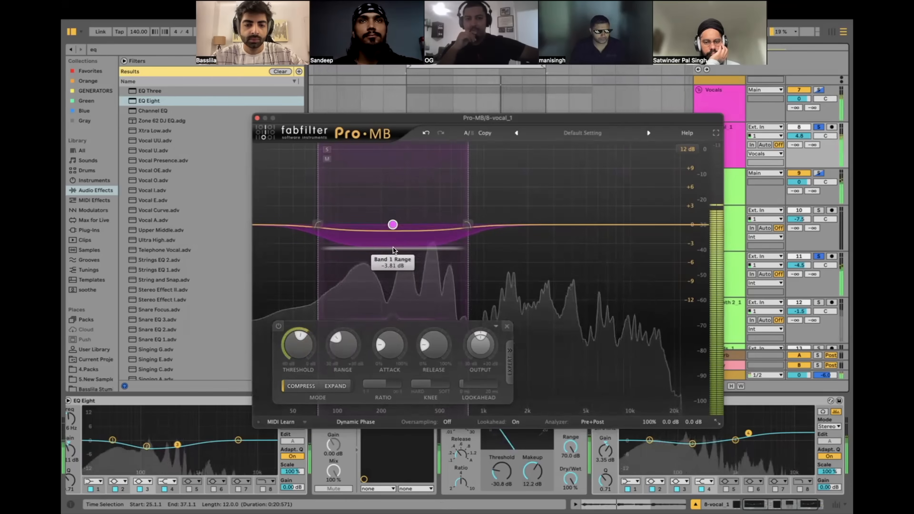
pyautogui.press('space')
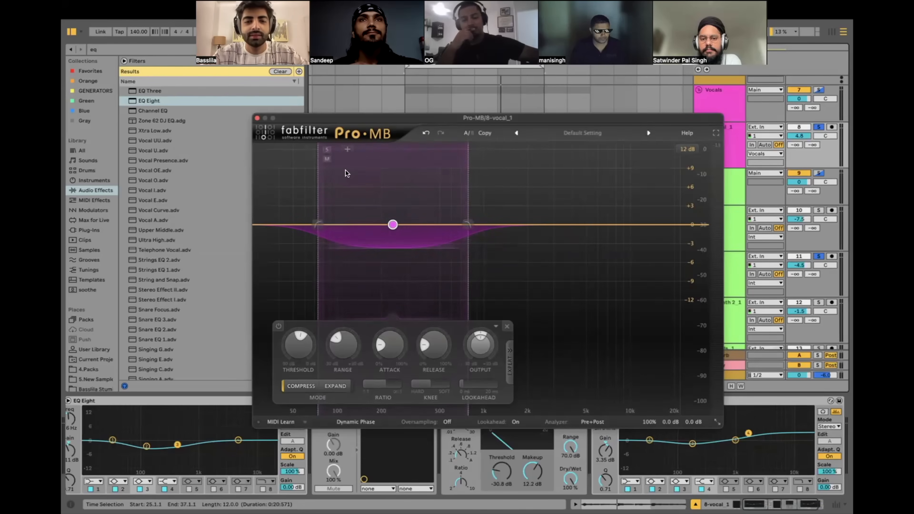
# Step: Move the Pro-MB window below the vocal clip and add a second band covering about 2.8 kHz and above
pyautogui.moveTo(316, 122); pyautogui.dragTo(282, 181)
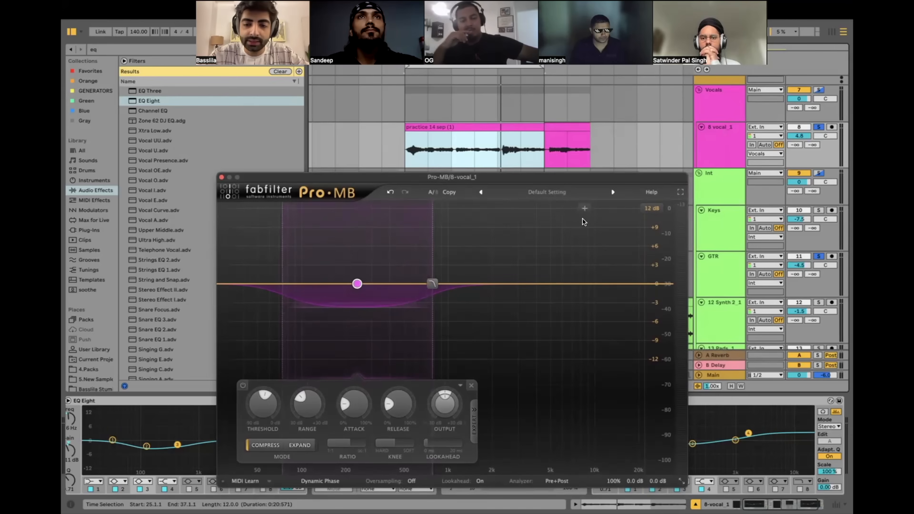
pyautogui.press('space')
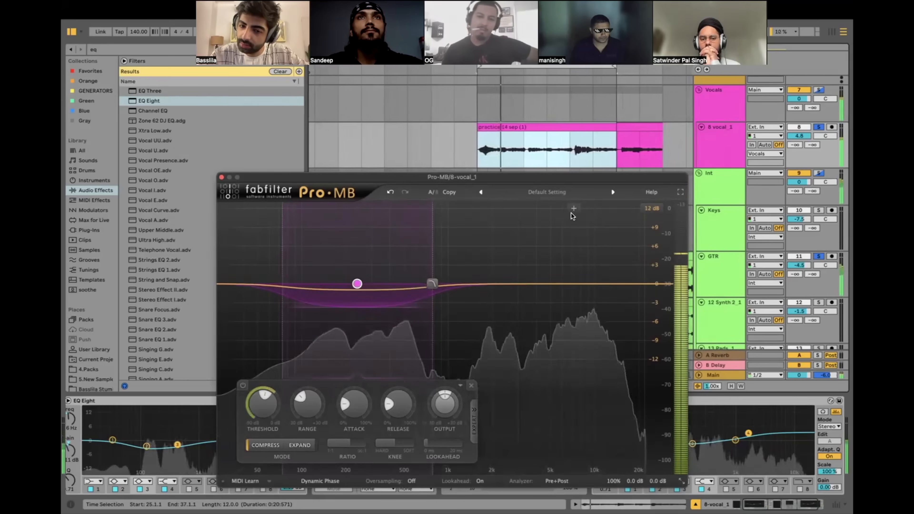
pyautogui.click(572, 212)
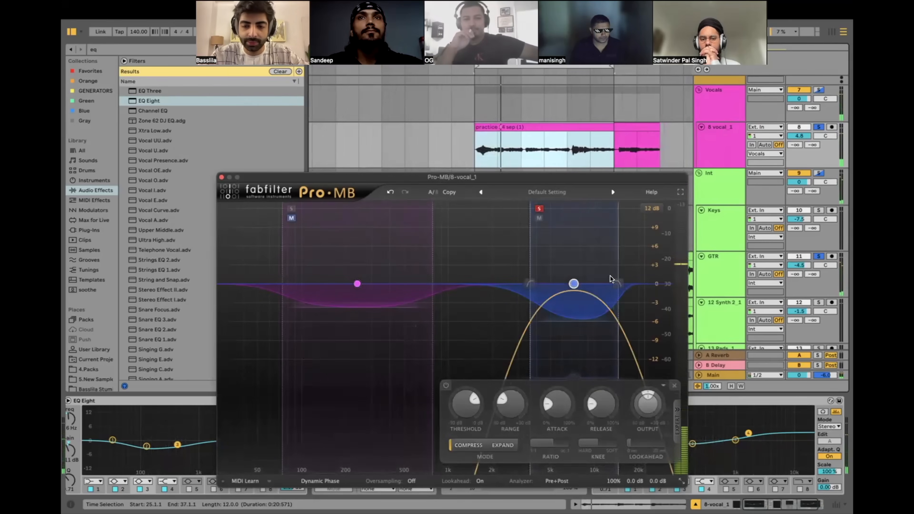
pyautogui.moveTo(618, 284); pyautogui.dragTo(669, 284)
pyautogui.moveTo(532, 285); pyautogui.dragTo(514, 282)
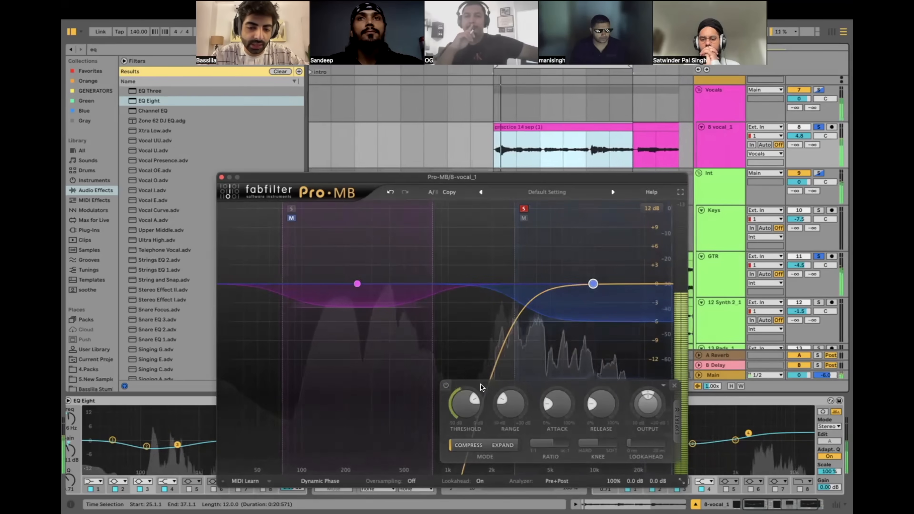
# Step: Play the soloed high band repeatedly to examine its level against the threshold and range
pyautogui.moveTo(473, 398)
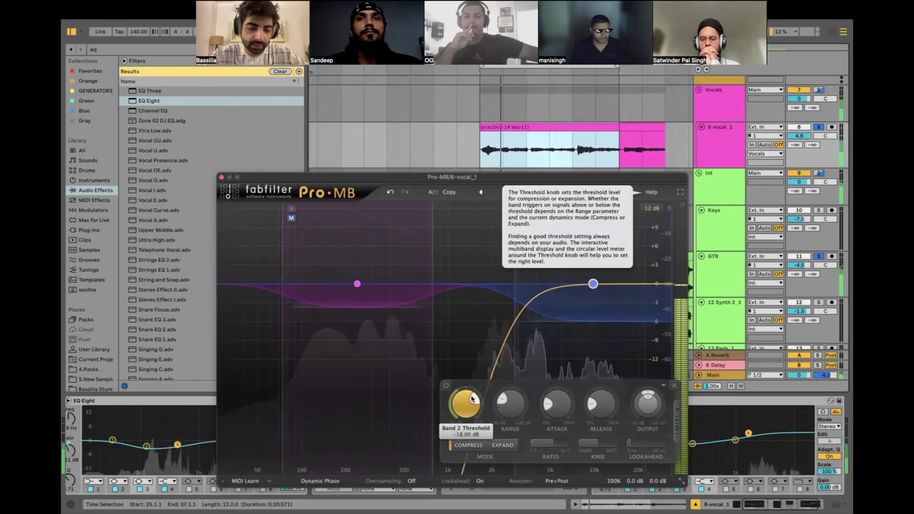
pyautogui.moveTo(603, 324)
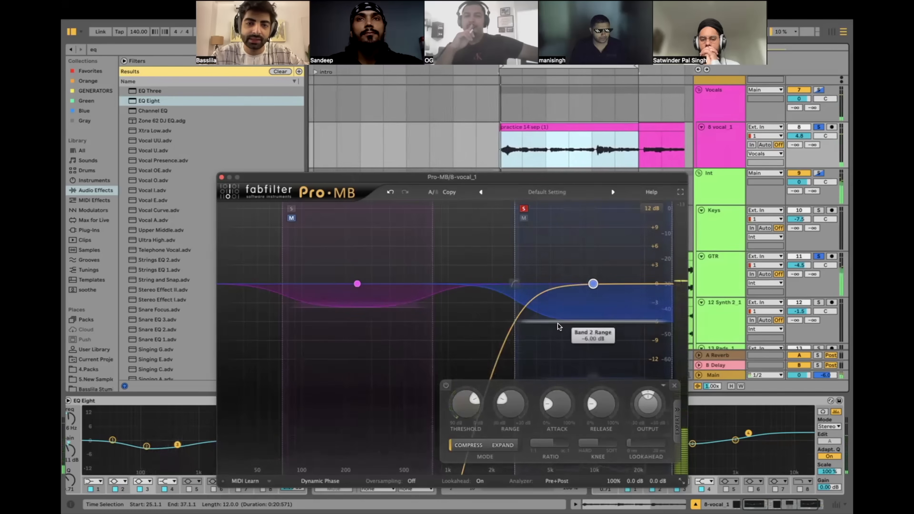
pyautogui.press('space')
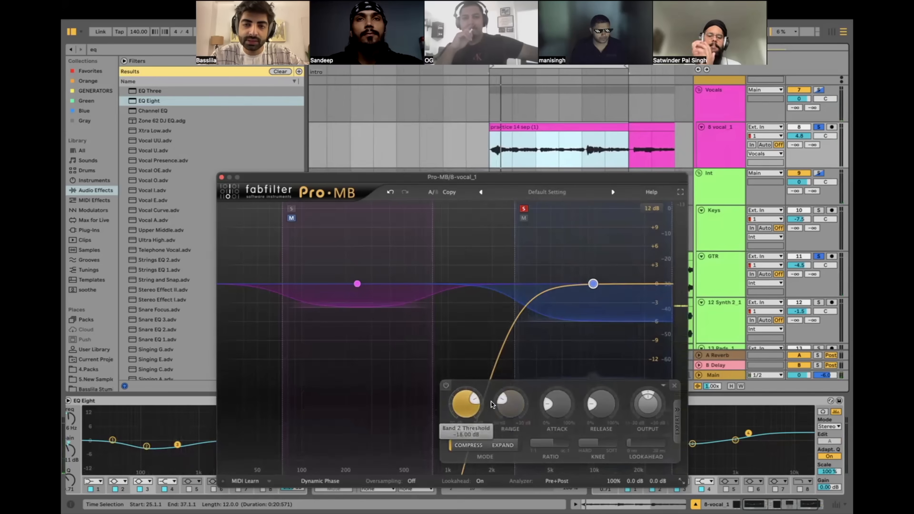
pyautogui.press('space')
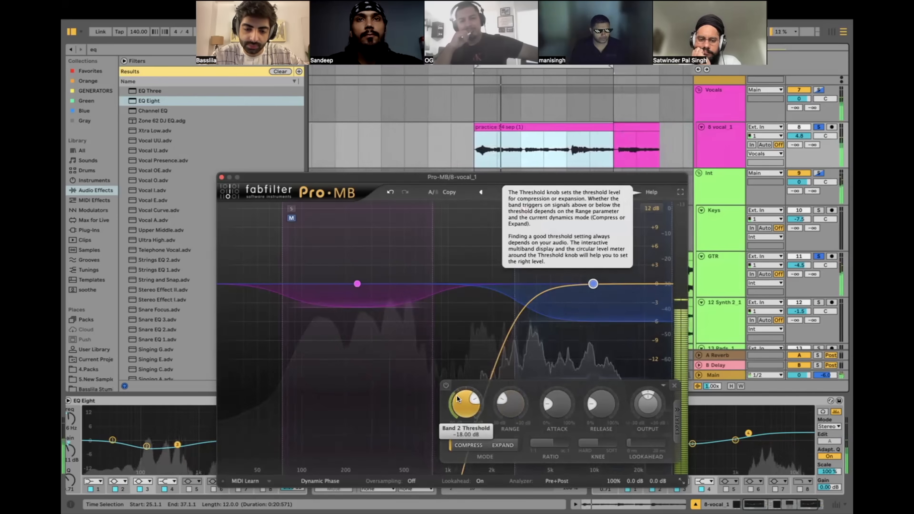
pyautogui.press('space')
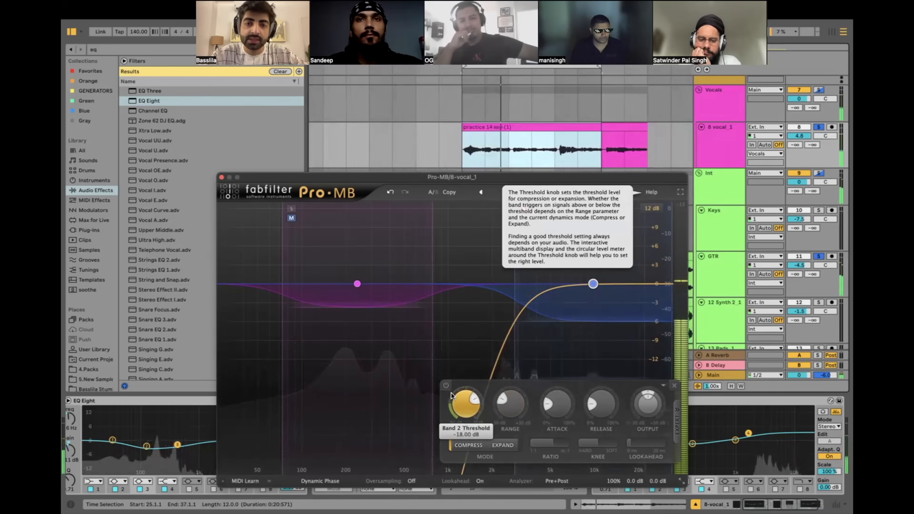
pyautogui.press('space')
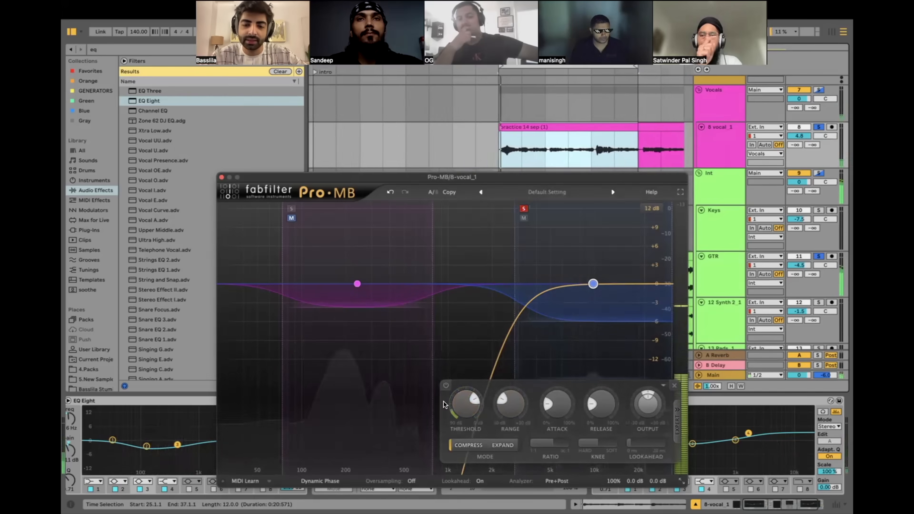
pyautogui.press('space')
# Step: Lower band 2's threshold to -34.84 dB, turn off its solo, and play the loop with both bands active
pyautogui.moveTo(473, 399); pyautogui.dragTo(454, 390)
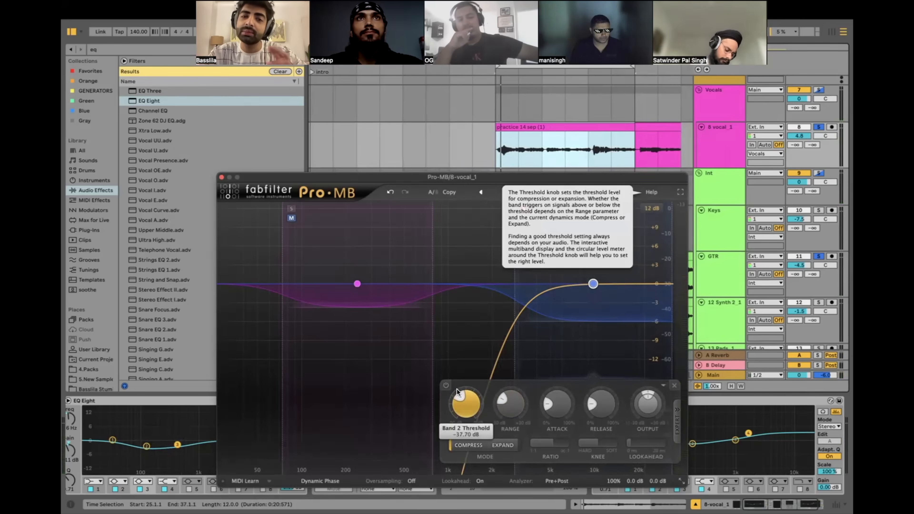
pyautogui.moveTo(458, 398); pyautogui.dragTo(460, 396)
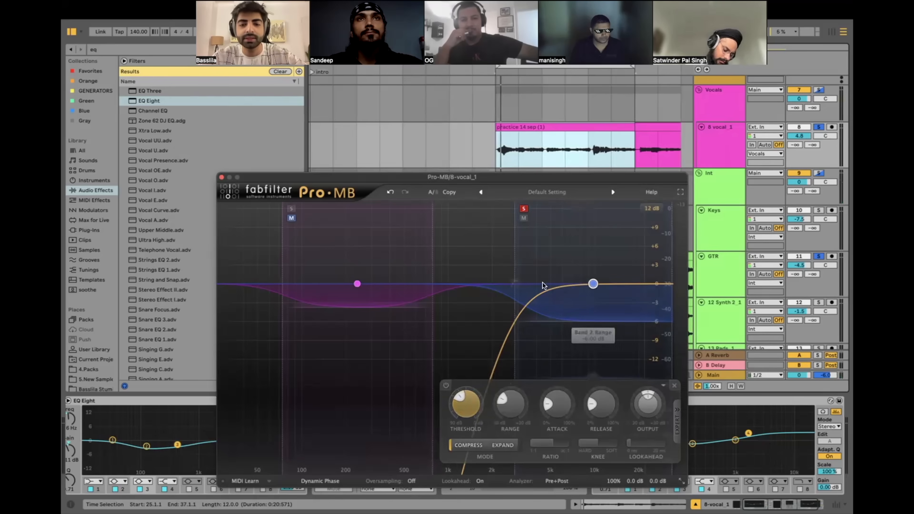
pyautogui.click(523, 209)
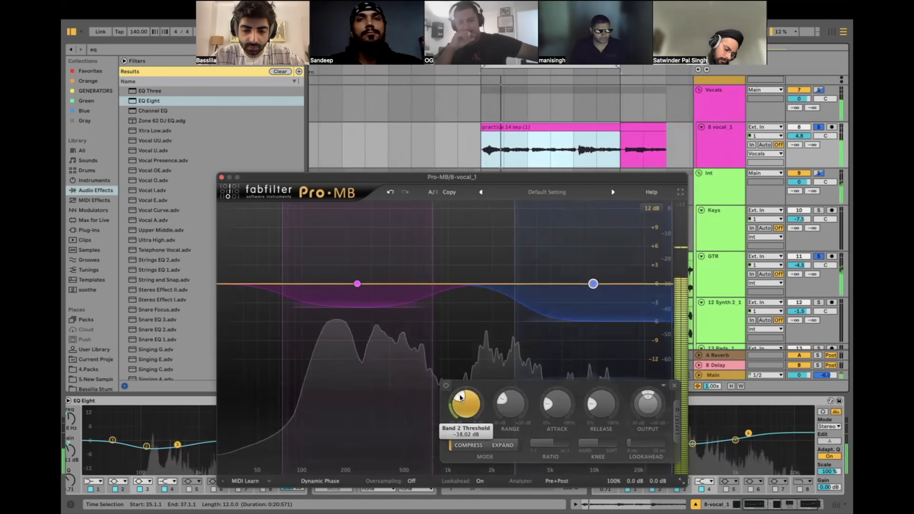
pyautogui.moveTo(459, 396); pyautogui.dragTo(462, 394)
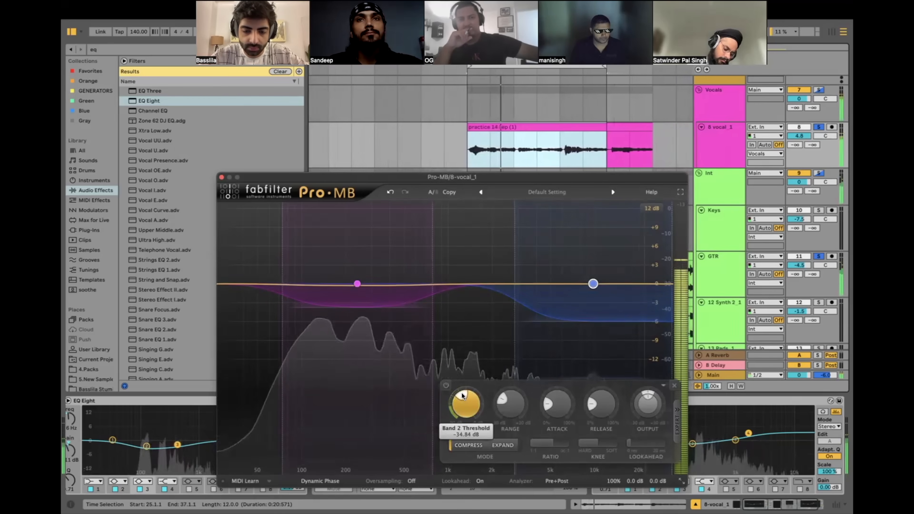
pyautogui.press('space')
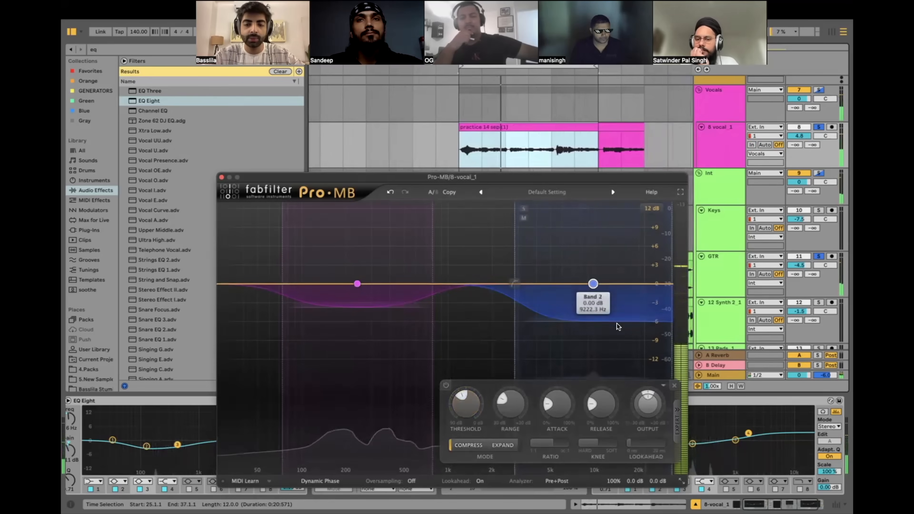
pyautogui.moveTo(572, 231); pyautogui.dragTo(607, 341)
pyautogui.press('space')
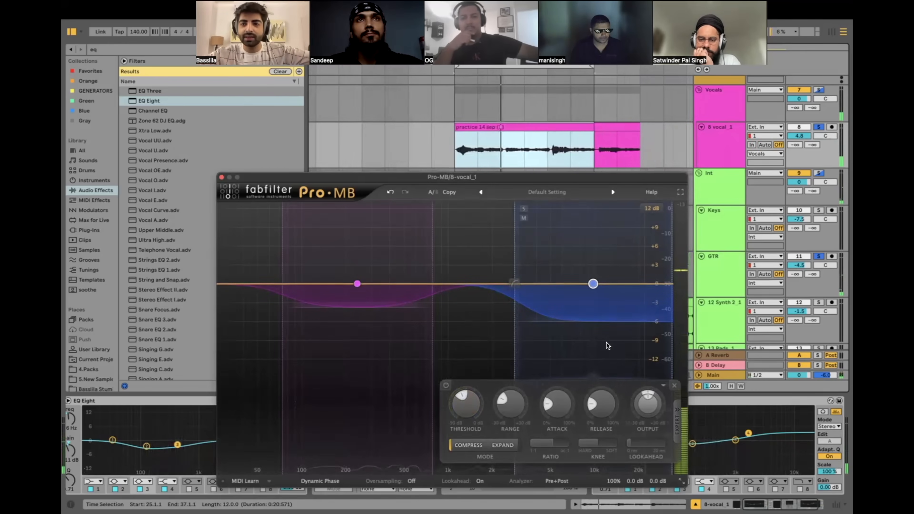
# Step: Set band 2's range to -3.54 dB and narrow the band to cover about 6.8 kHz and above
pyautogui.moveTo(604, 323); pyautogui.dragTo(601, 306)
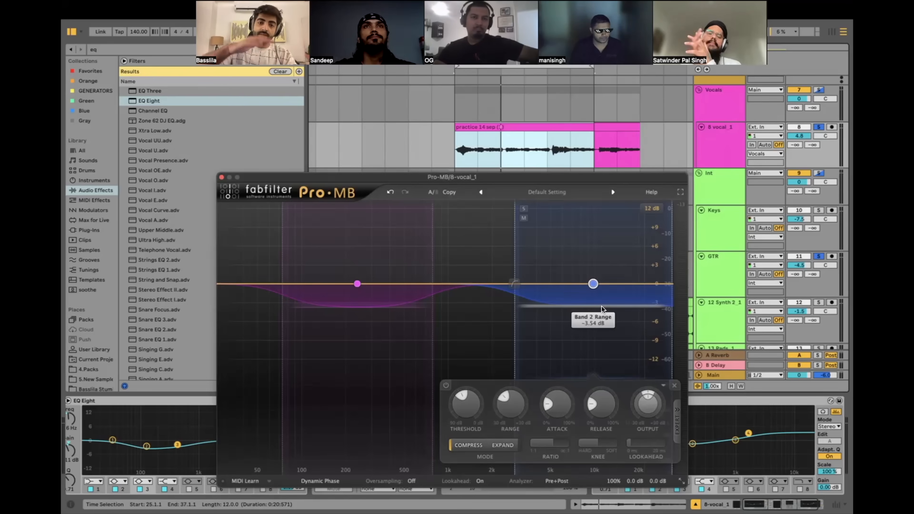
pyautogui.moveTo(328, 216); pyautogui.dragTo(432, 376)
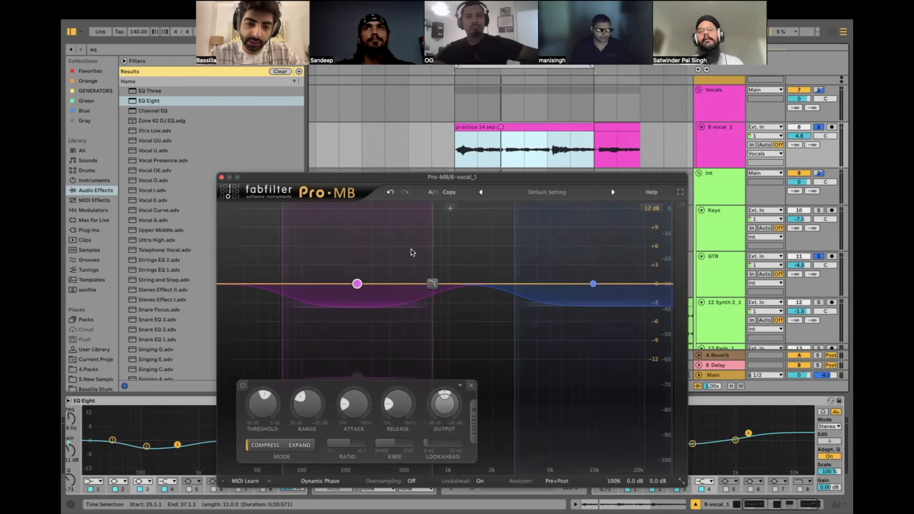
pyautogui.moveTo(362, 234); pyautogui.dragTo(440, 372)
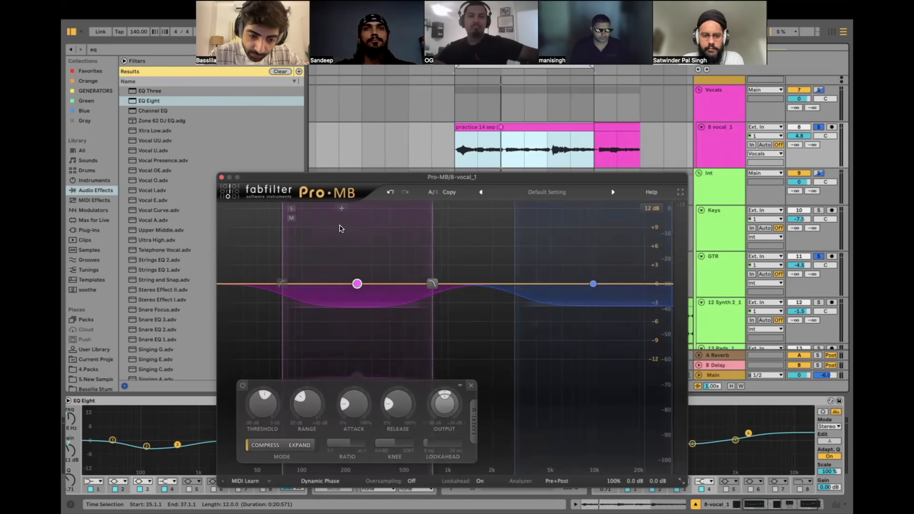
pyautogui.moveTo(338, 227); pyautogui.dragTo(460, 359)
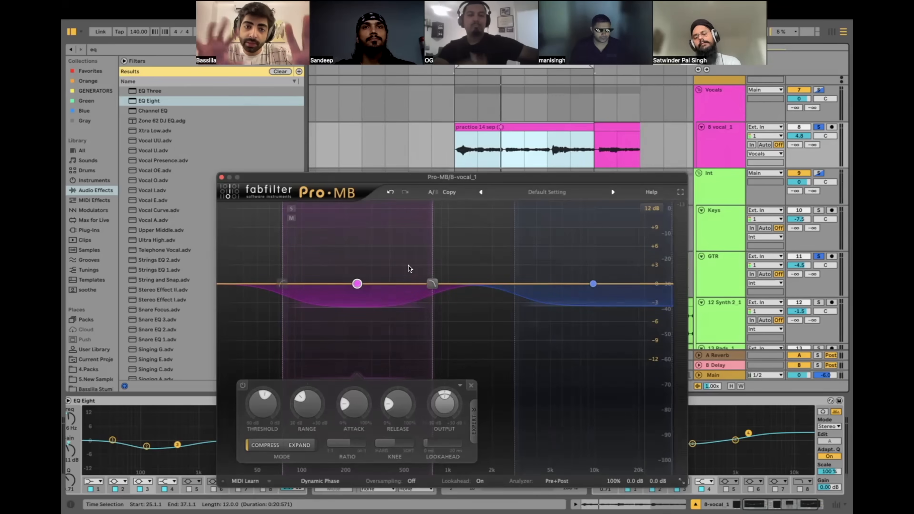
pyautogui.moveTo(475, 283); pyautogui.dragTo(431, 287)
pyautogui.click(634, 385)
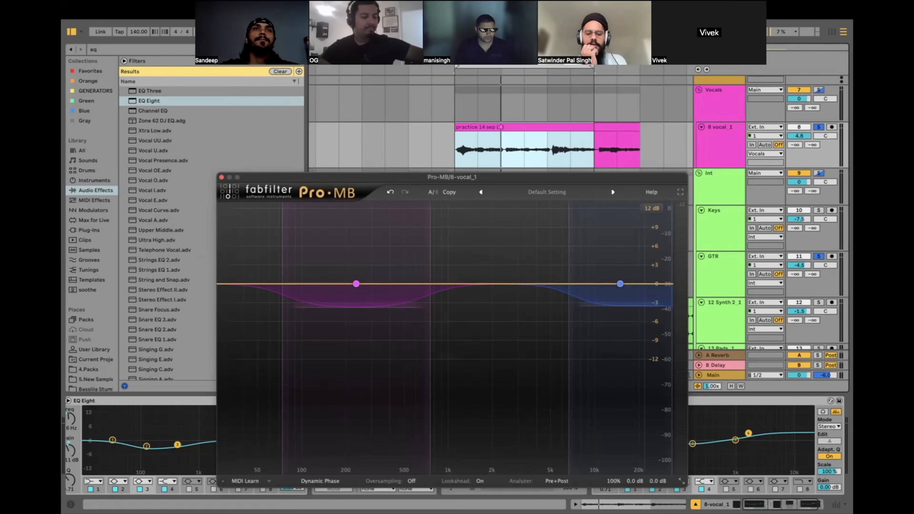
pyautogui.click(570, 144)
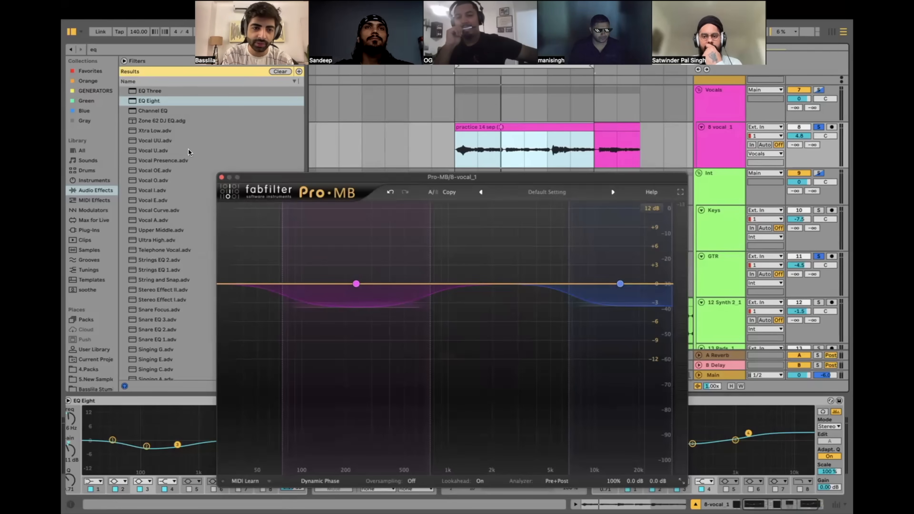
# Step: Close the Pro-MB window and search the plug-ins for "wave"
pyautogui.click(221, 177)
pyautogui.click(130, 47)
pyautogui.write('wa')
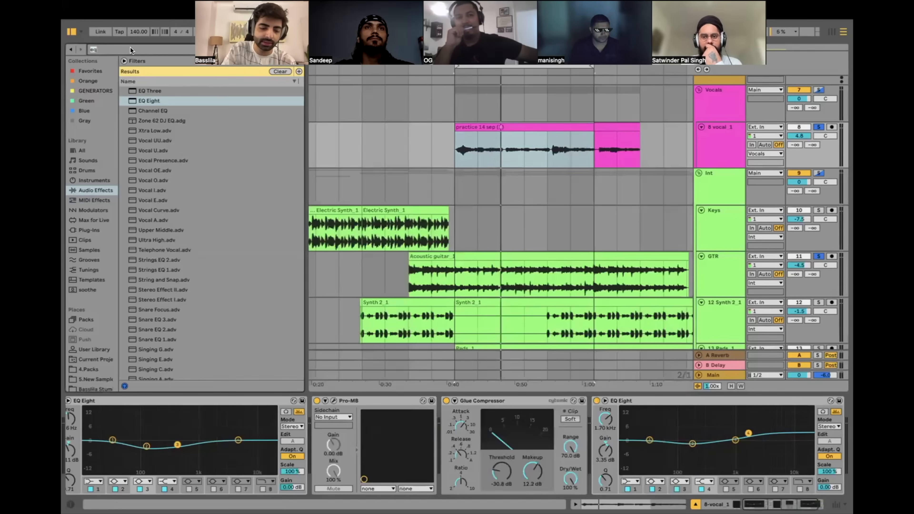
pyautogui.write('ve')
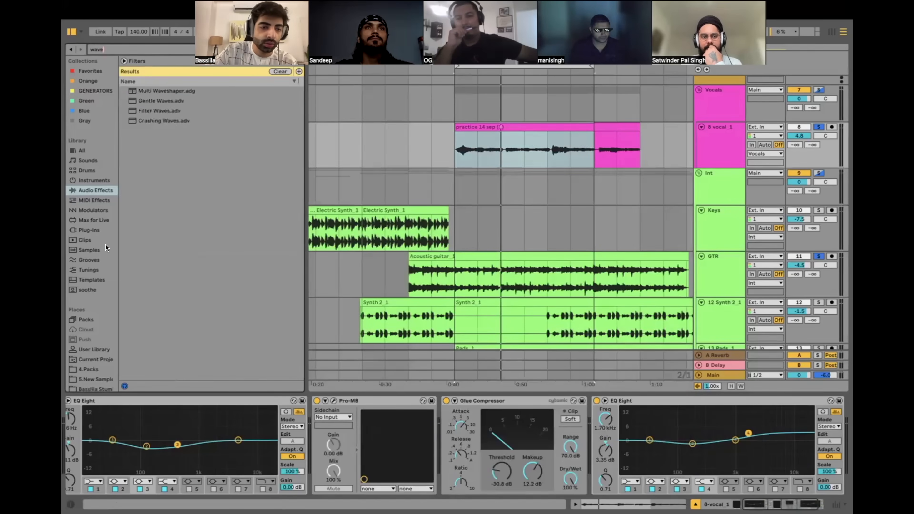
pyautogui.click(101, 231)
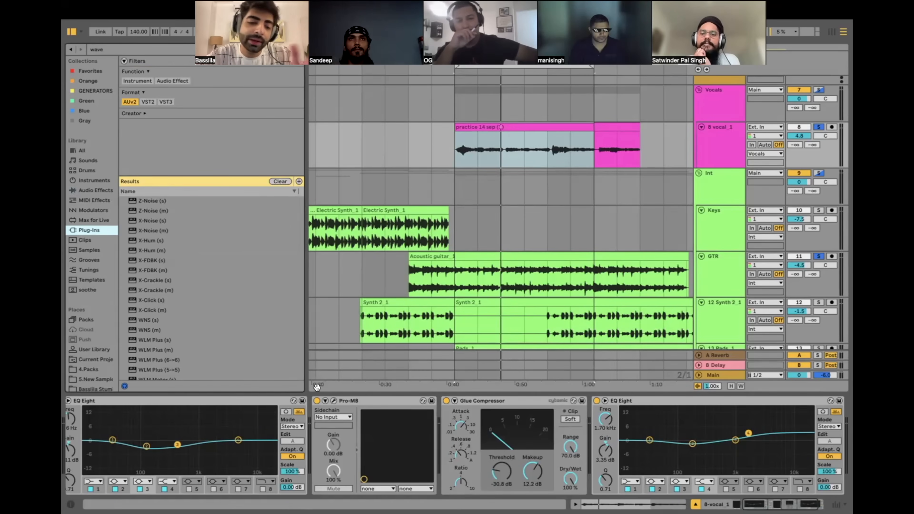
# Step: Bypass Pro-MB and mark out the opening of the vocal clip from bar 25 to bar 29
pyautogui.click(316, 401)
pyautogui.click(409, 260)
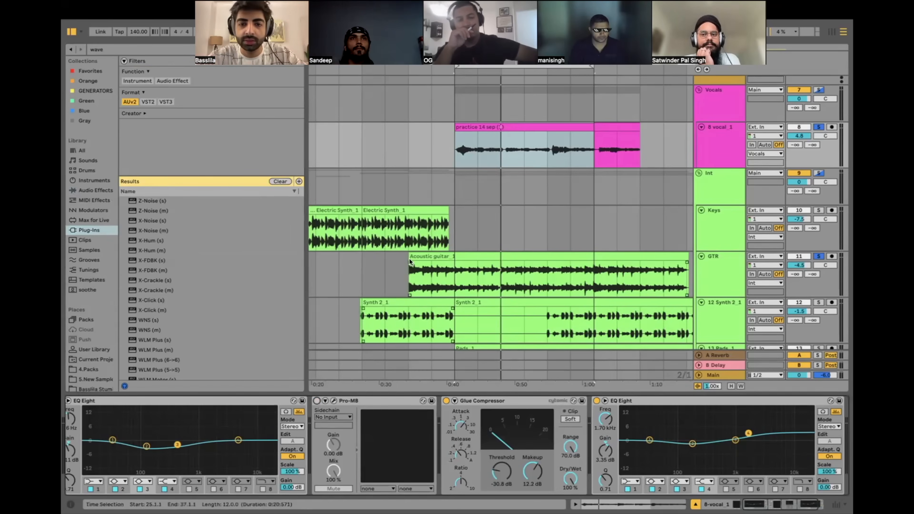
pyautogui.moveTo(453, 153); pyautogui.dragTo(466, 153)
pyautogui.click(466, 153)
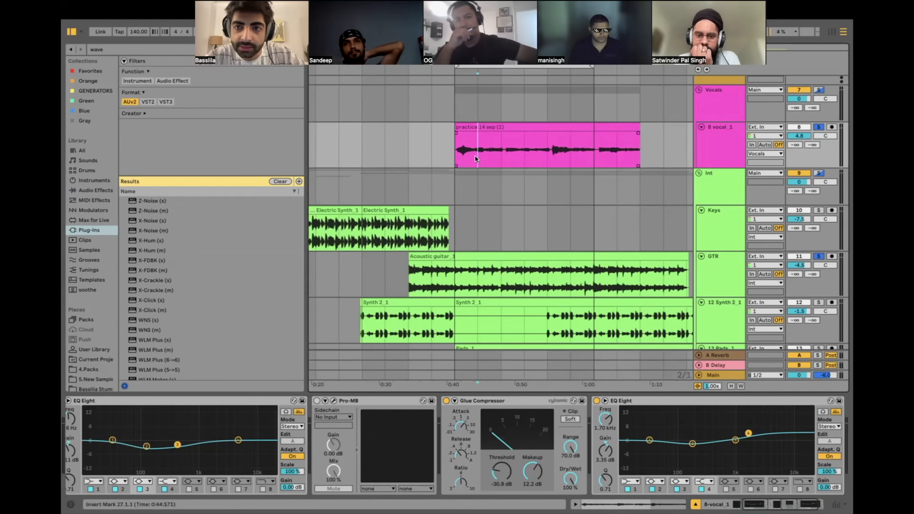
pyautogui.moveTo(475, 147)
pyautogui.mouseDown()
pyautogui.moveTo(495, 152)
pyautogui.moveTo(460, 152)
pyautogui.mouseUp()
pyautogui.click(470, 152)
pyautogui.click(494, 152)
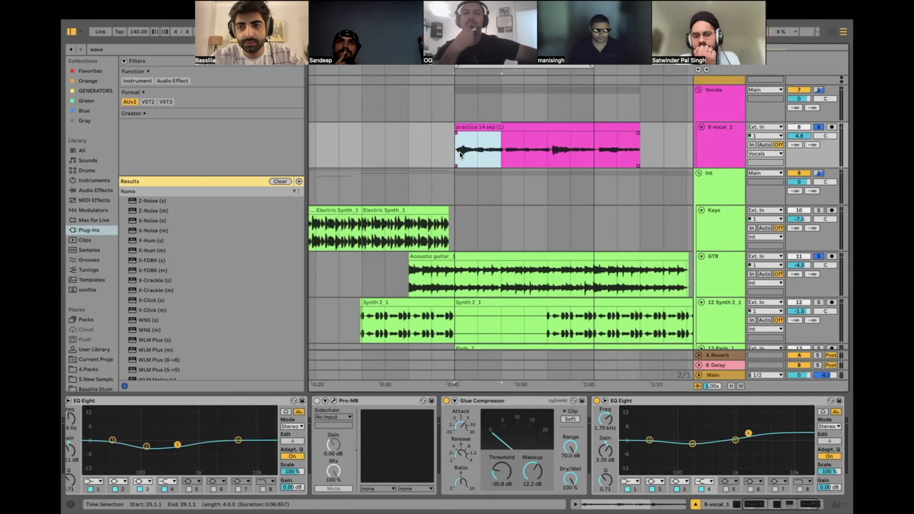
pyautogui.click(460, 153)
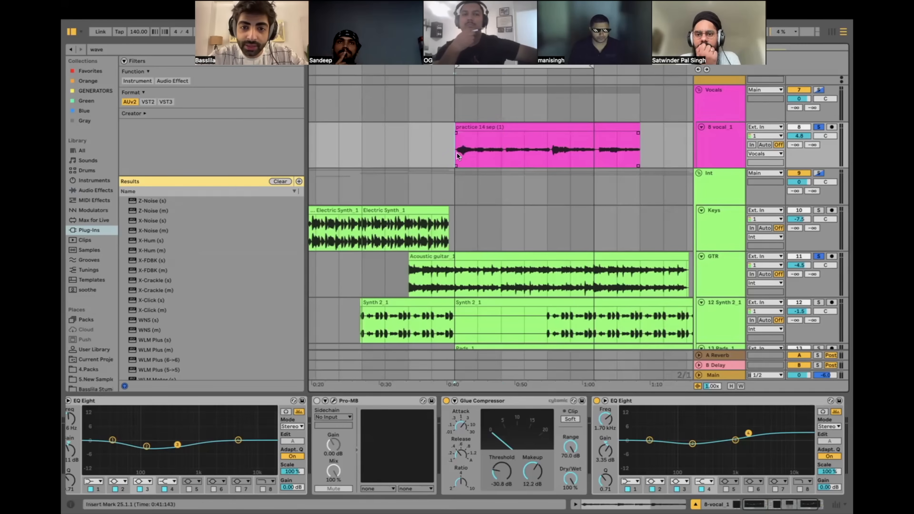
# Step: Split the vocal clip at 26.4.1 and lower the gain of its first part to -6.5 dB
pyautogui.scroll(8, 471, 155)
pyautogui.scroll(-5, 446, 153)
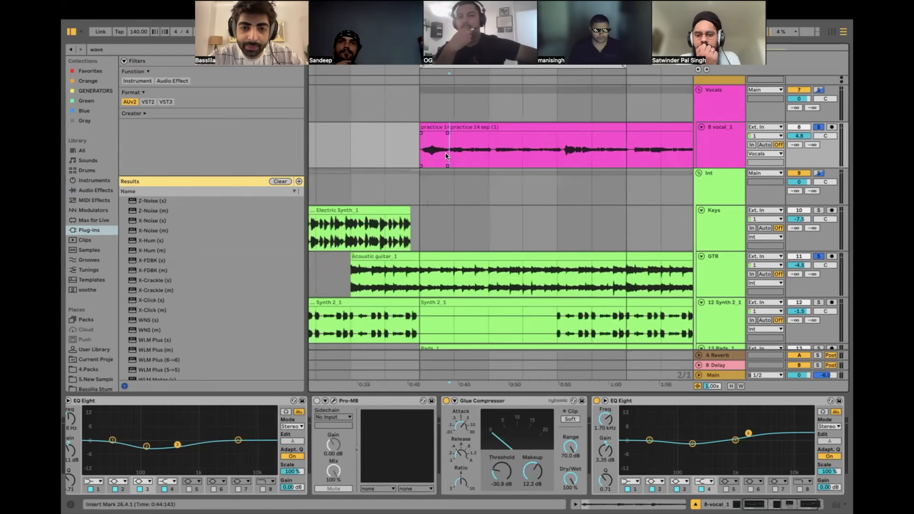
pyautogui.doubleClick(428, 130)
pyautogui.moveTo(335, 73); pyautogui.dragTo(329, 349)
pyautogui.scroll(-3, 131, 487)
pyautogui.scroll(-1, 132, 487)
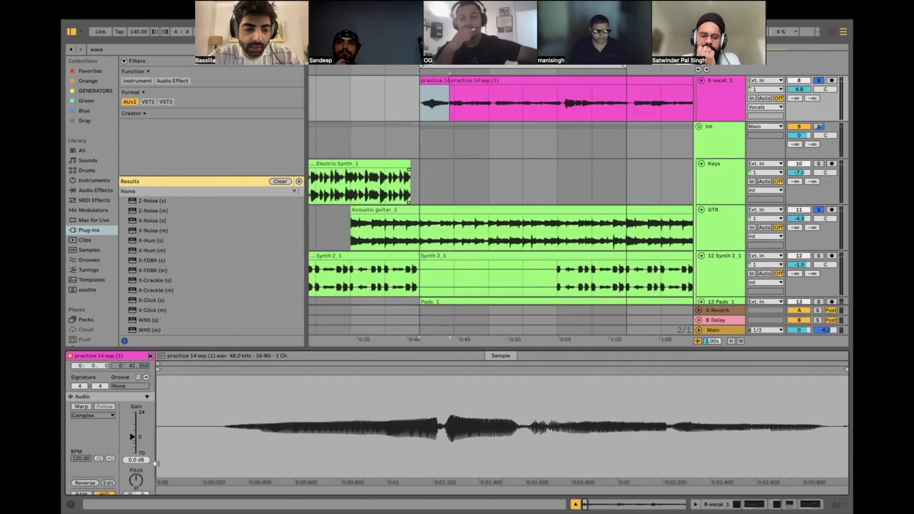
pyautogui.moveTo(132, 437); pyautogui.dragTo(132, 441)
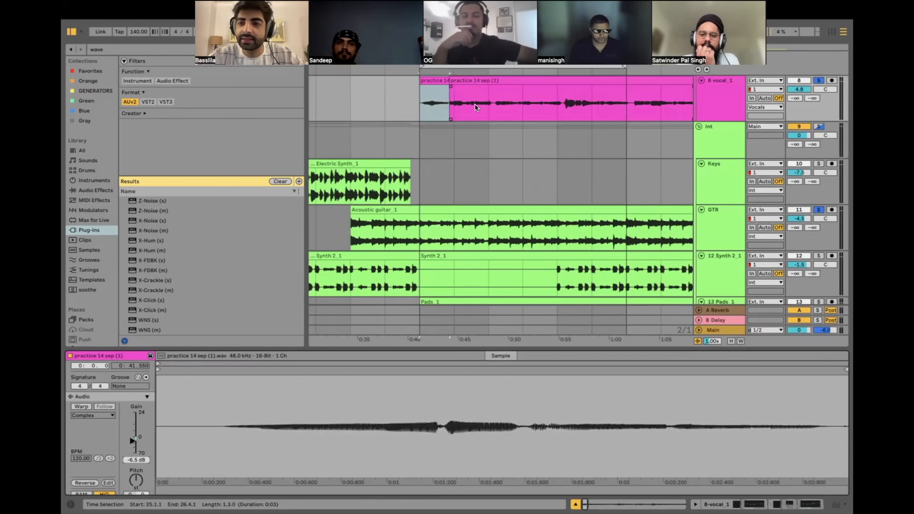
# Step: Try raising the gain of the opening vocal clips together, and restore the single unsplit clip
pyautogui.moveTo(523, 109); pyautogui.dragTo(414, 109)
pyautogui.moveTo(138, 447); pyautogui.dragTo(138, 434)
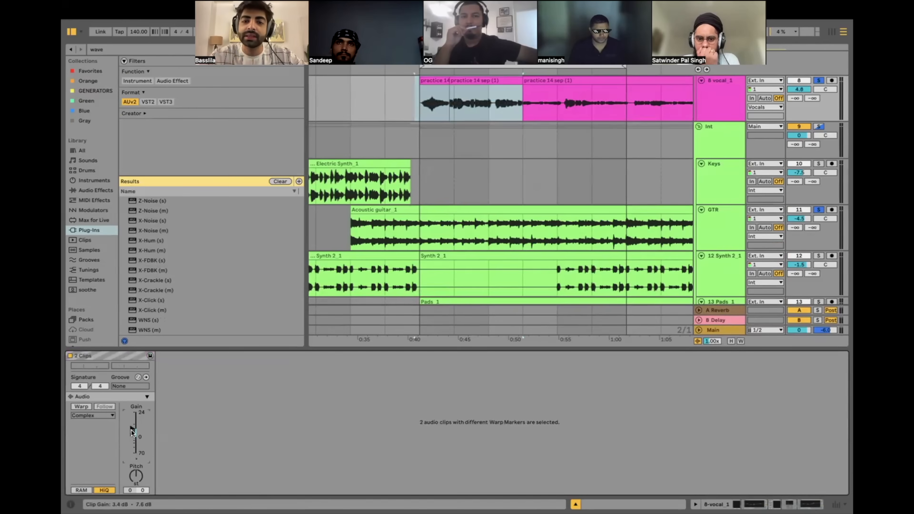
pyautogui.press('super+j')
pyautogui.click(417, 119)
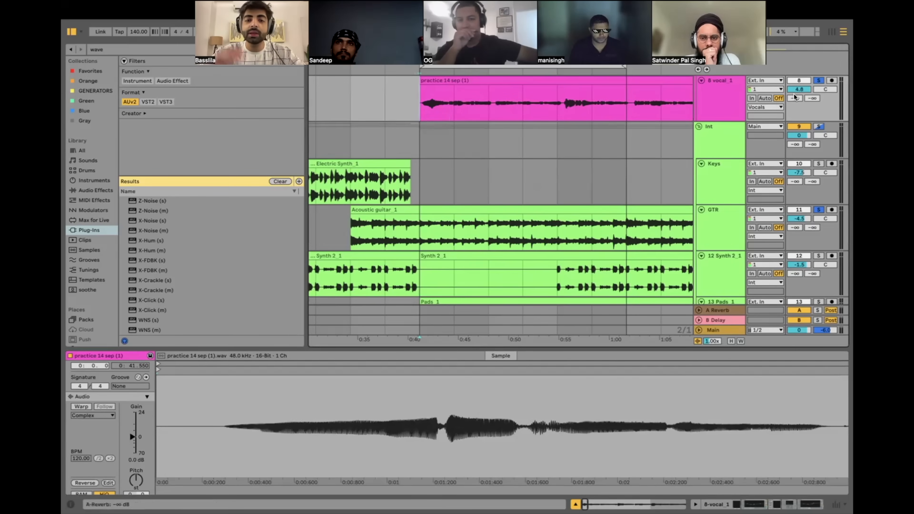
# Step: Select bars 25 to 27 of the vocal clip, show the vocal track's effect chain and select filter 2 of the first EQ Eight
pyautogui.moveTo(416, 105)
pyautogui.mouseDown()
pyautogui.moveTo(486, 105)
pyautogui.moveTo(416, 105)
pyautogui.mouseUp()
pyautogui.click(455, 106)
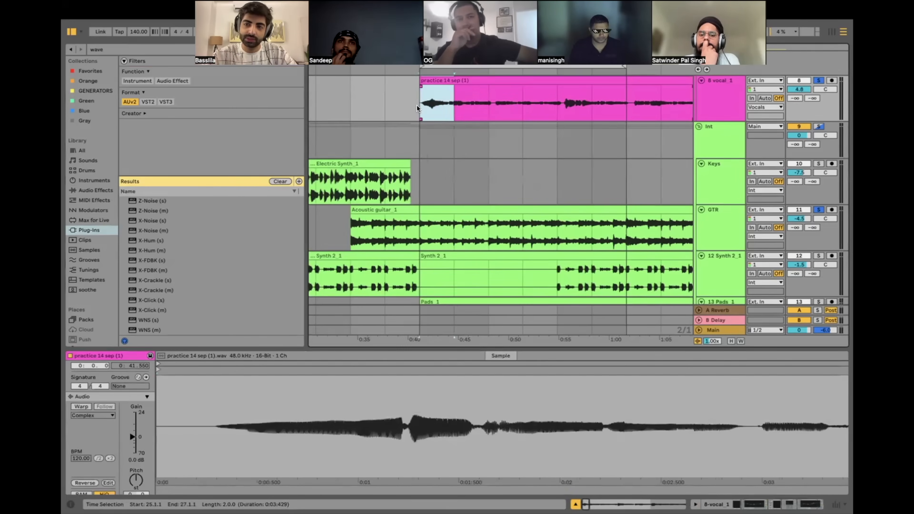
pyautogui.click(740, 104)
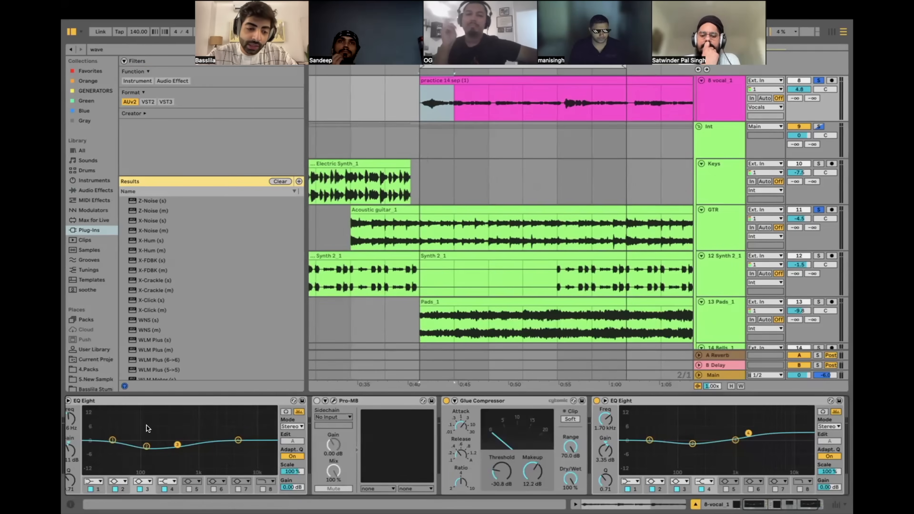
pyautogui.moveTo(136, 413); pyautogui.dragTo(162, 467)
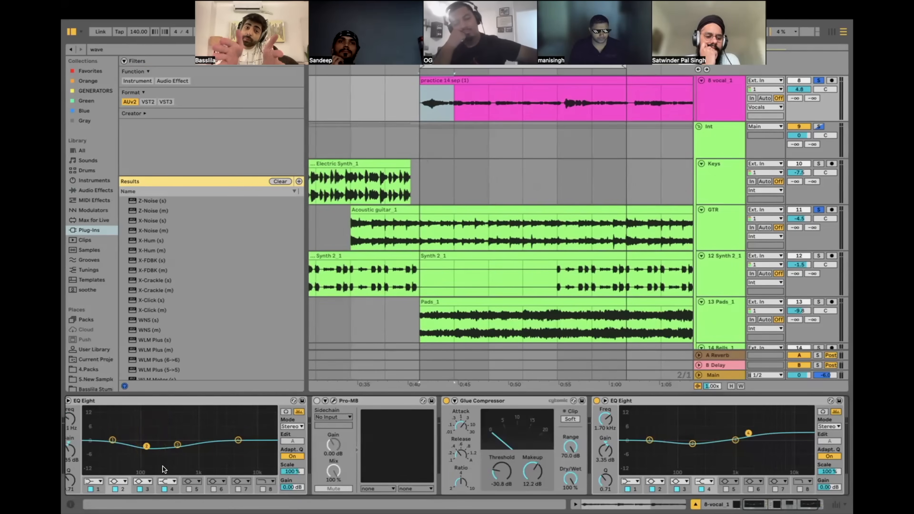
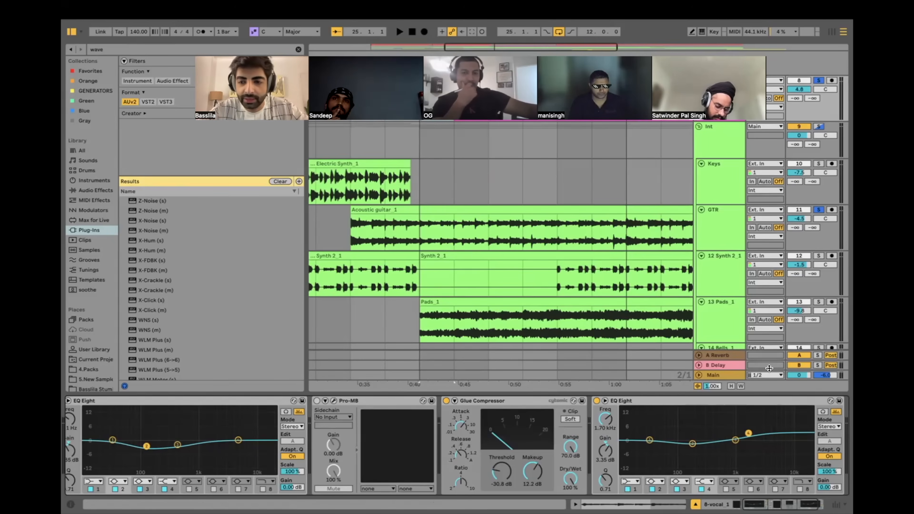
# Step: Play the song from bar 25 and set the vocal_1 track's monitoring to Auto
pyautogui.scroll(-2, 529, 292)
pyautogui.hscroll(-1, 529, 291)
pyautogui.scroll(-10, 606, 257)
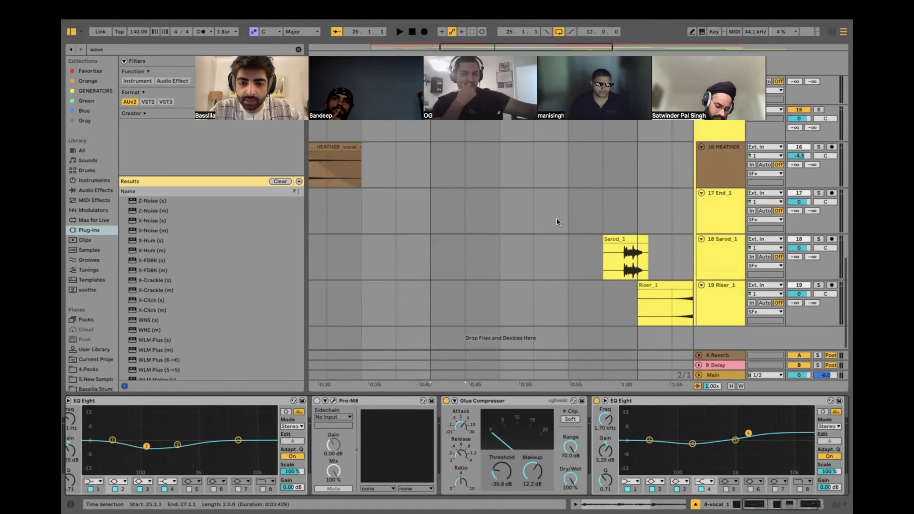
pyautogui.click(425, 269)
pyautogui.scroll(12, 424, 269)
pyautogui.press('space')
pyautogui.click(712, 190)
pyautogui.click(764, 192)
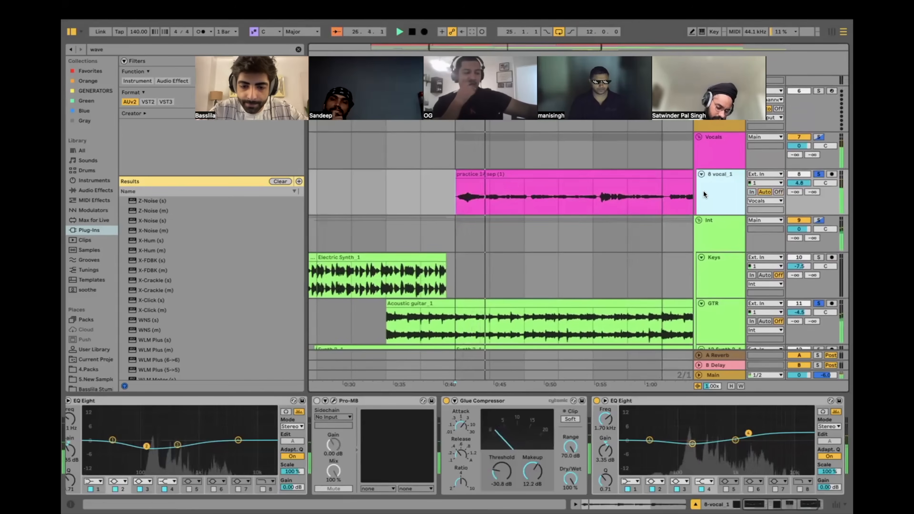
# Step: Turn Pro-MB back on in the vocal chain while the loop plays, and stop playback
pyautogui.hscroll(2, 492, 426)
pyautogui.hscroll(-3, 492, 426)
pyautogui.press('space')
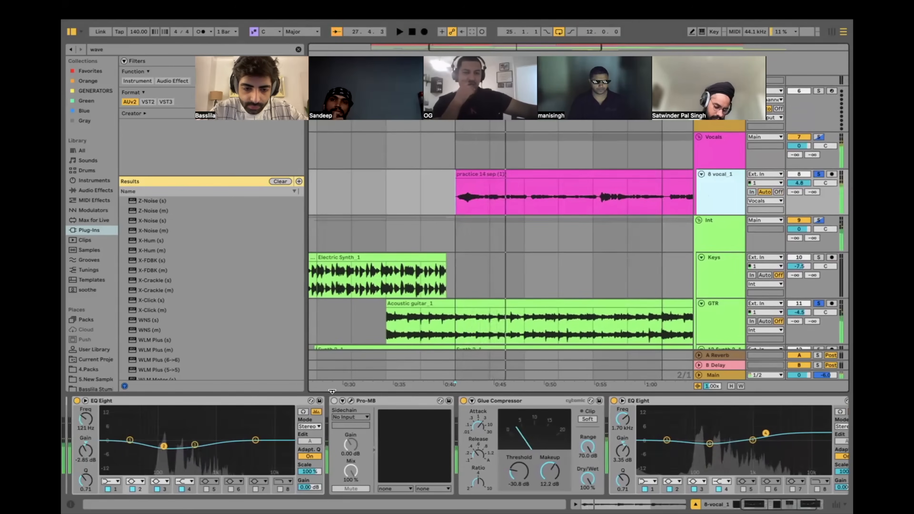
pyautogui.press('space')
pyautogui.click(335, 401)
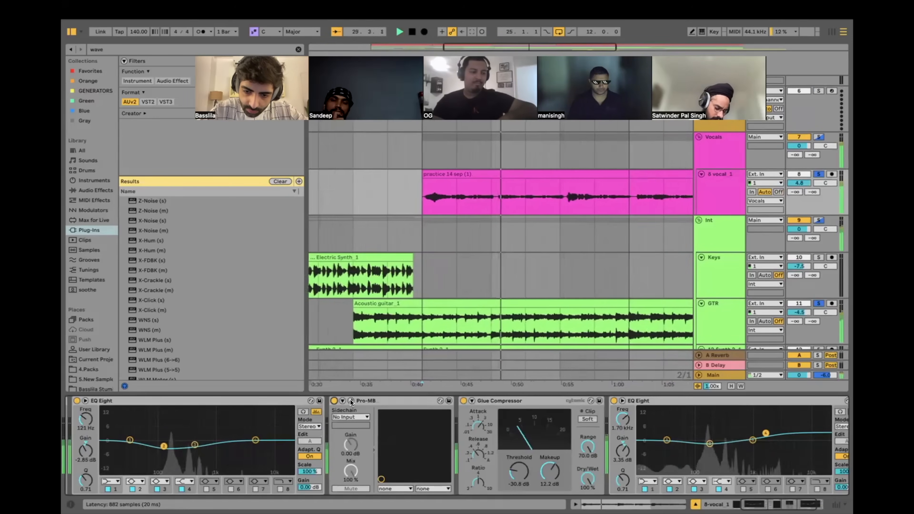
pyautogui.press('space')
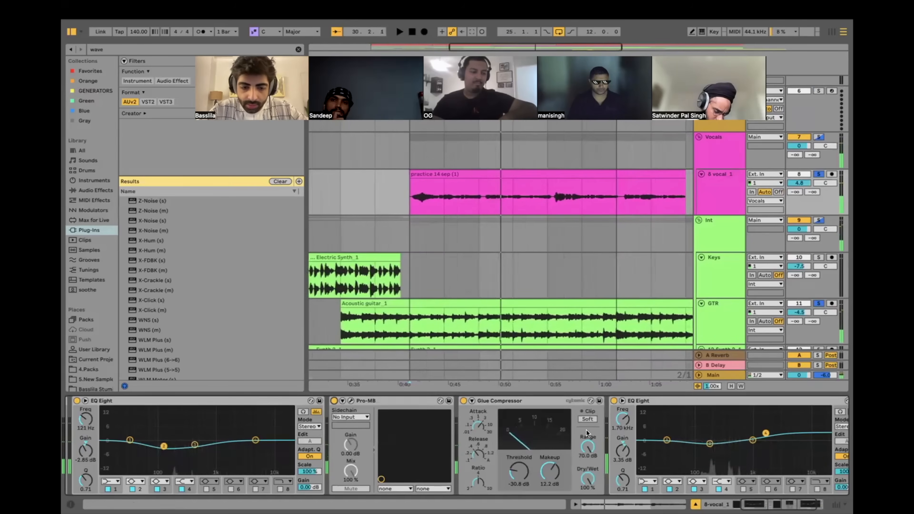
# Step: Go through the vocal chain device by device, from the first EQ Eight through Pro-MB to Glue Compressor
pyautogui.click(198, 396)
pyautogui.hscroll(-3, 197, 398)
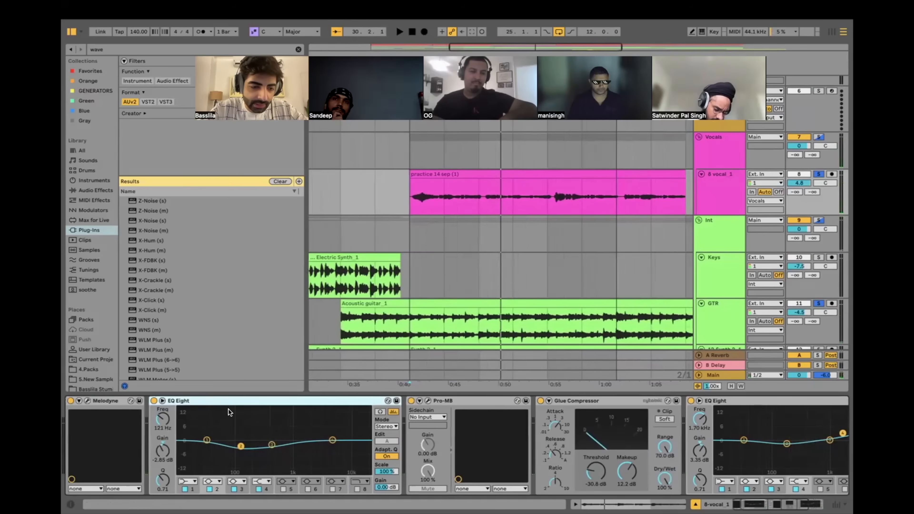
pyautogui.hscroll(3, 228, 410)
pyautogui.click(357, 399)
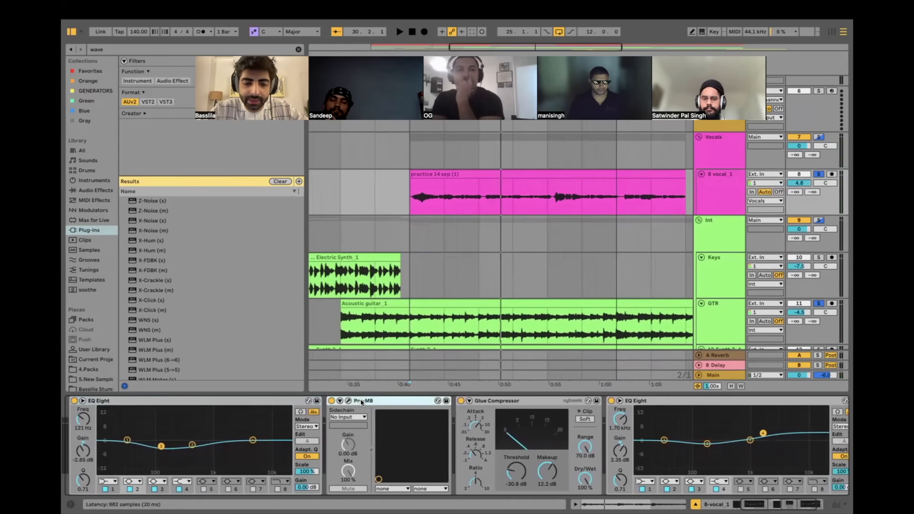
pyautogui.hscroll(2, 393, 404)
pyautogui.hscroll(2, 393, 404)
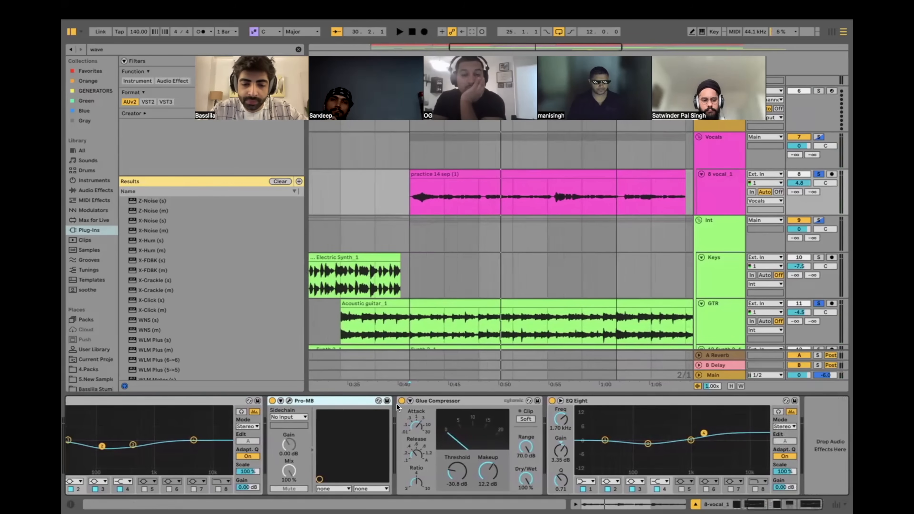
pyautogui.click(438, 398)
pyautogui.hscroll(1, 438, 398)
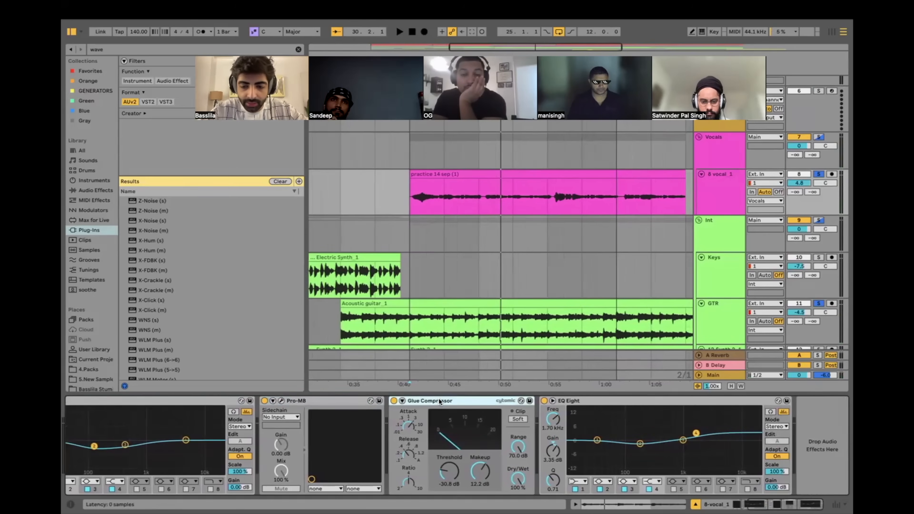
# Step: Rename the last EQ Eight in the vocal chain to SUBJECTIVE
pyautogui.click(613, 400)
pyautogui.press('super+r')
pyautogui.write('SUBJEC')
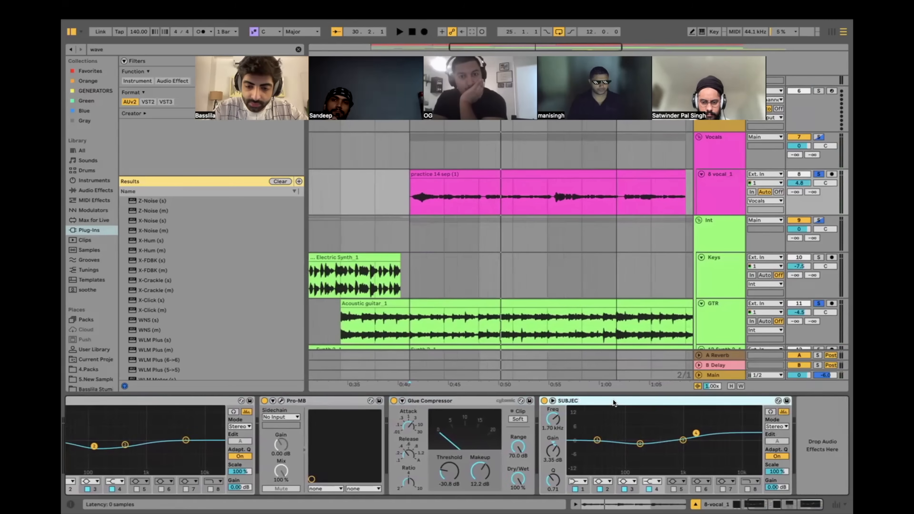
pyautogui.write('TRCT')
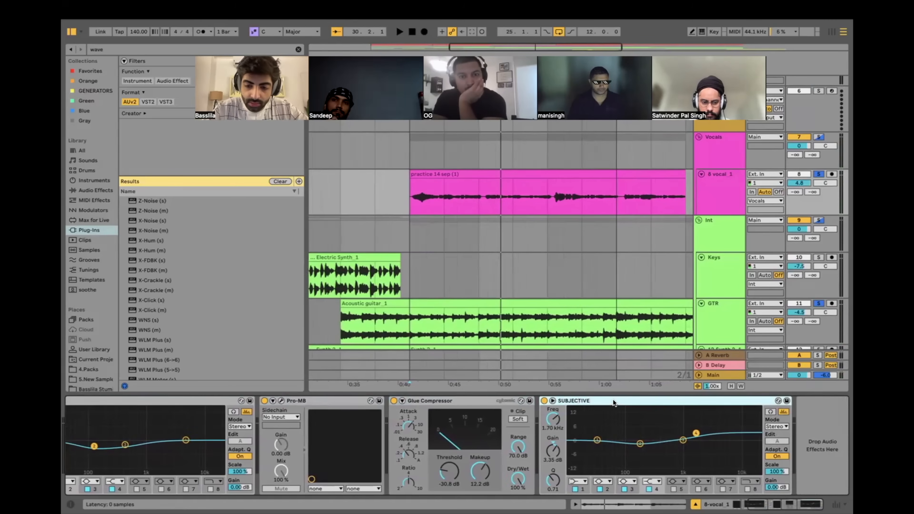
pyautogui.write('IVE')
# Step: Try moving the high-shelf filter and filter 2 of the SUBJECTIVE EQ, undoing each change
pyautogui.moveTo(695, 432); pyautogui.dragTo(697, 437)
pyautogui.press('super+z')
pyautogui.moveTo(639, 444); pyautogui.dragTo(639, 440)
pyautogui.press('super+z')
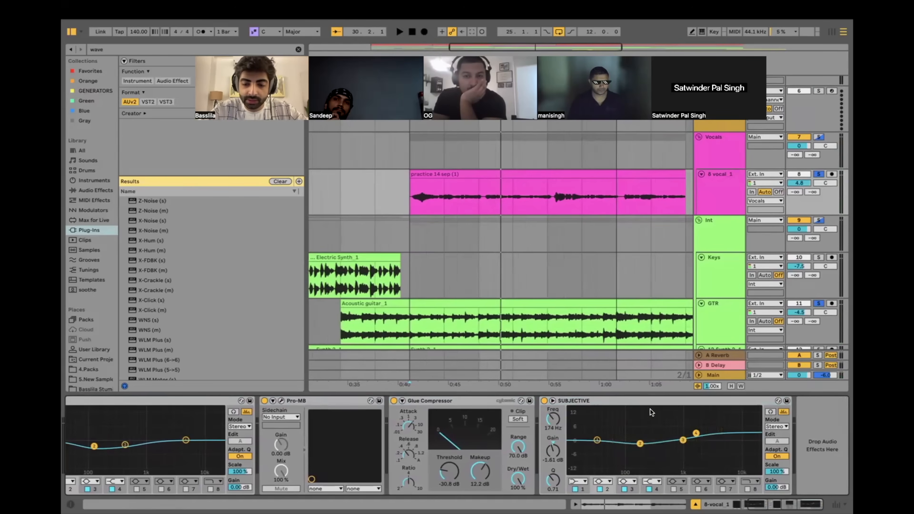
# Step: Go over the vocal chain's devices from the first EQ Eight through Glue Compressor to SUBJECTIVE
pyautogui.click(644, 399)
pyautogui.hscroll(-5, 612, 398)
pyautogui.click(573, 398)
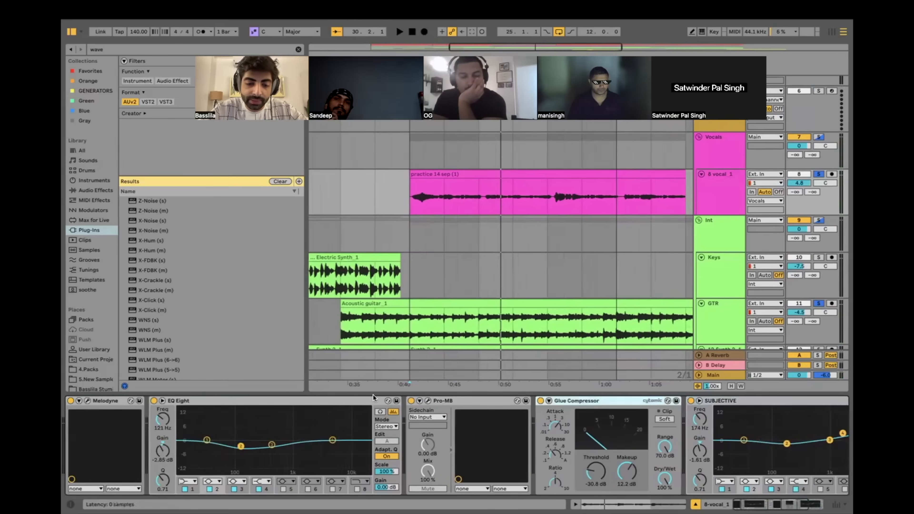
pyautogui.keyDown('shift'); pyautogui.click(342, 398); pyautogui.keyUp('shift')
pyautogui.hscroll(5, 342, 399)
pyautogui.hscroll(2, 342, 396)
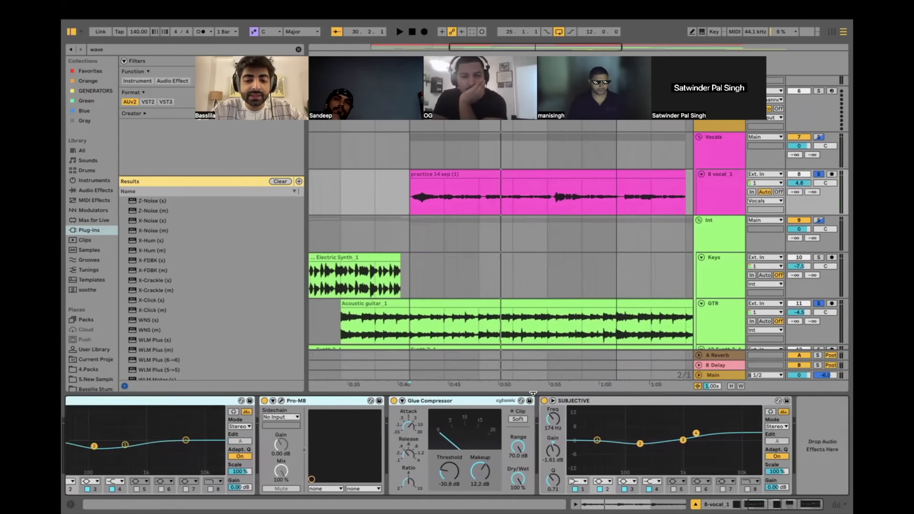
pyautogui.click(577, 401)
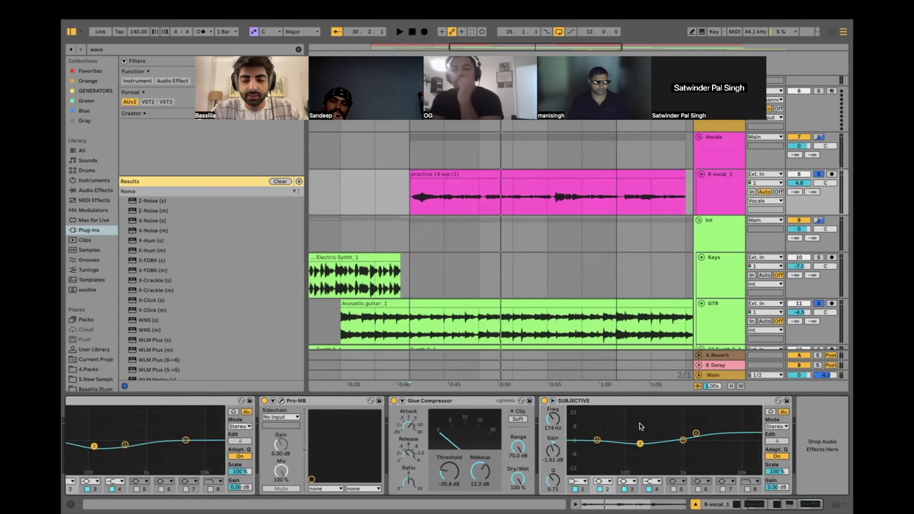
# Step: Lower the high-shelf filter 4 gain in the SUBJECTIVE EQ to 2.11 dB and play the loop
pyautogui.press('space')
pyautogui.moveTo(696, 433); pyautogui.dragTo(696, 435)
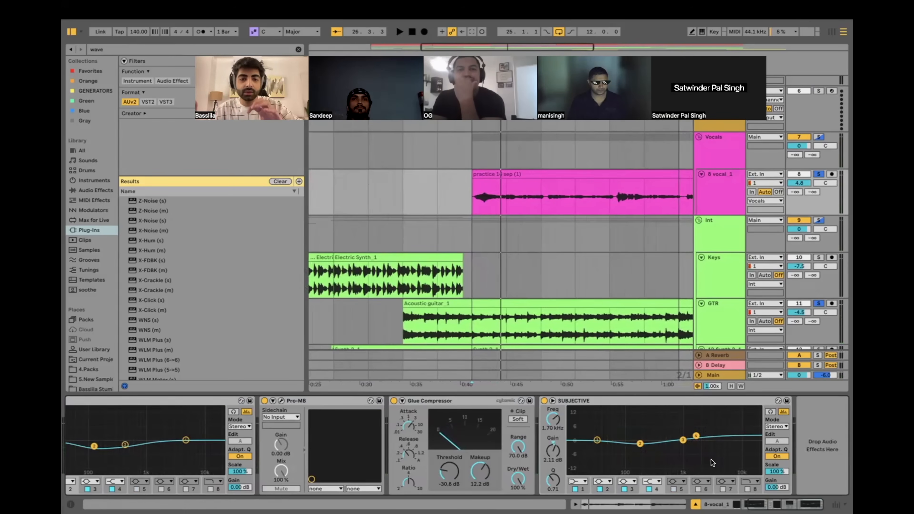
pyautogui.click(627, 400)
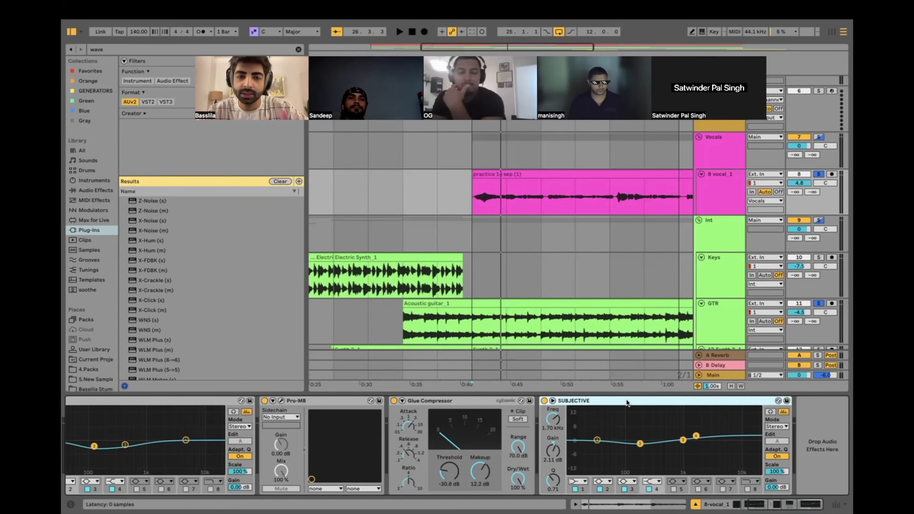
pyautogui.press('space')
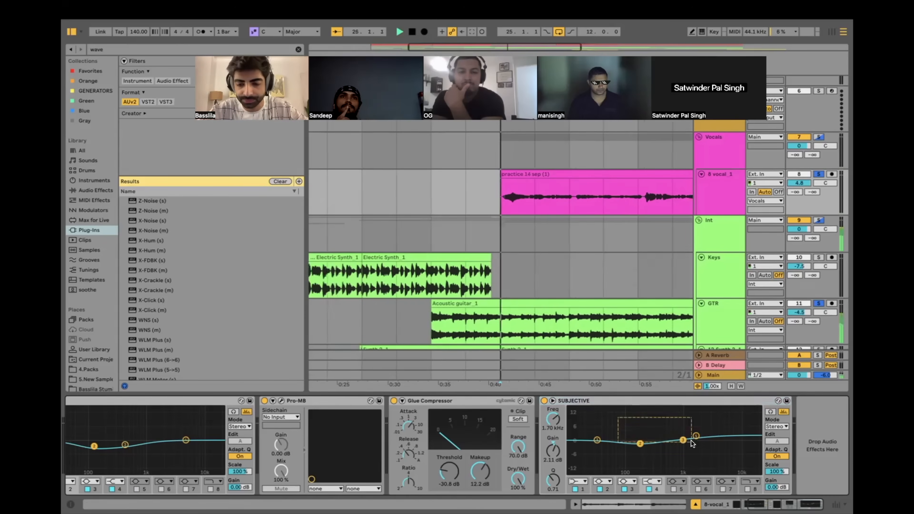
pyautogui.moveTo(619, 419); pyautogui.dragTo(709, 457)
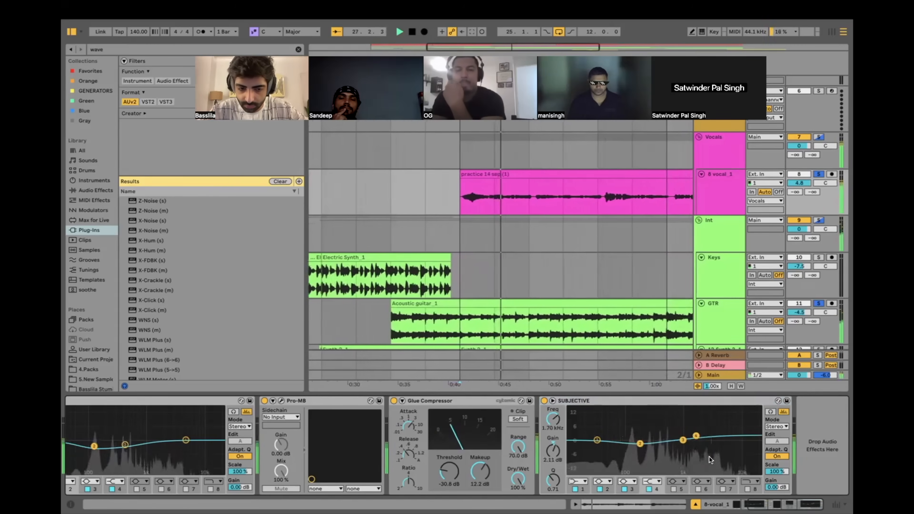
# Step: Switch filter 1 of the first EQ Eight to a low cut and set its frequency to 66.4 Hz
pyautogui.hscroll(-5, 709, 457)
pyautogui.hscroll(-3, 709, 457)
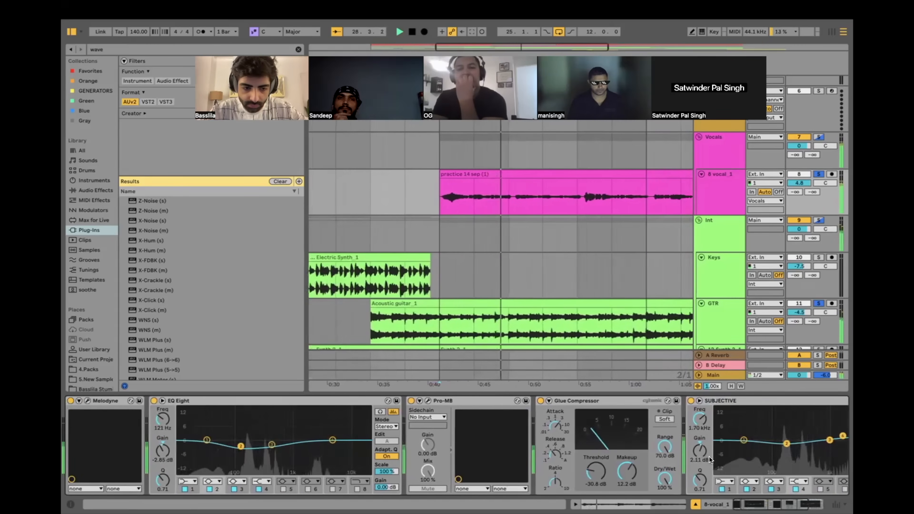
pyautogui.click(190, 482)
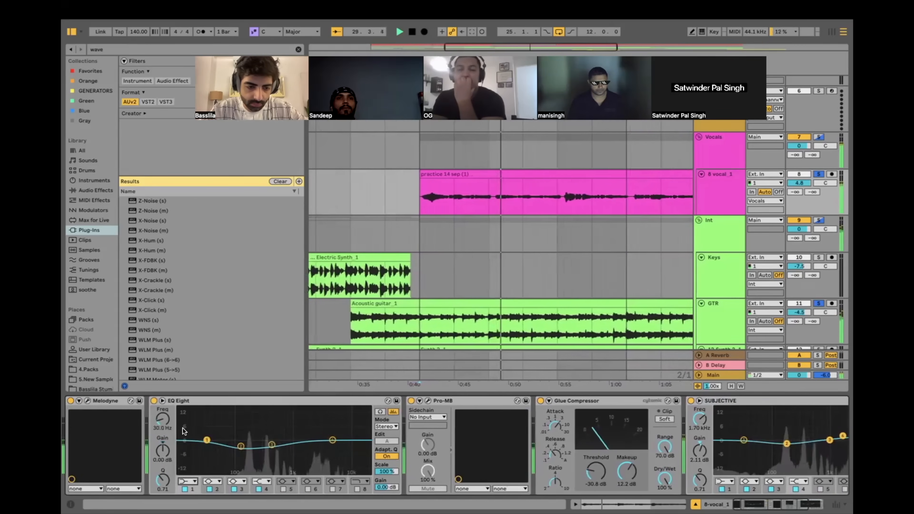
pyautogui.click(184, 426)
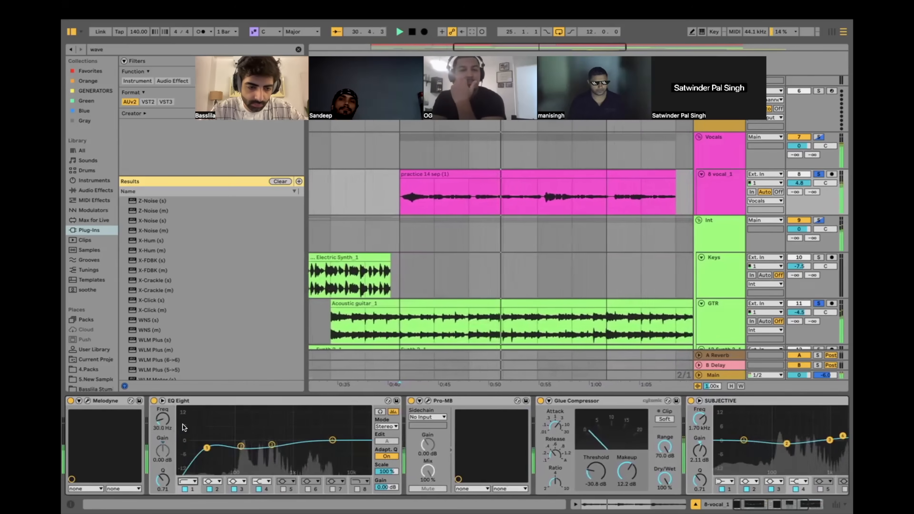
pyautogui.moveTo(164, 424); pyautogui.dragTo(163, 426)
pyautogui.hscroll(5, 164, 421)
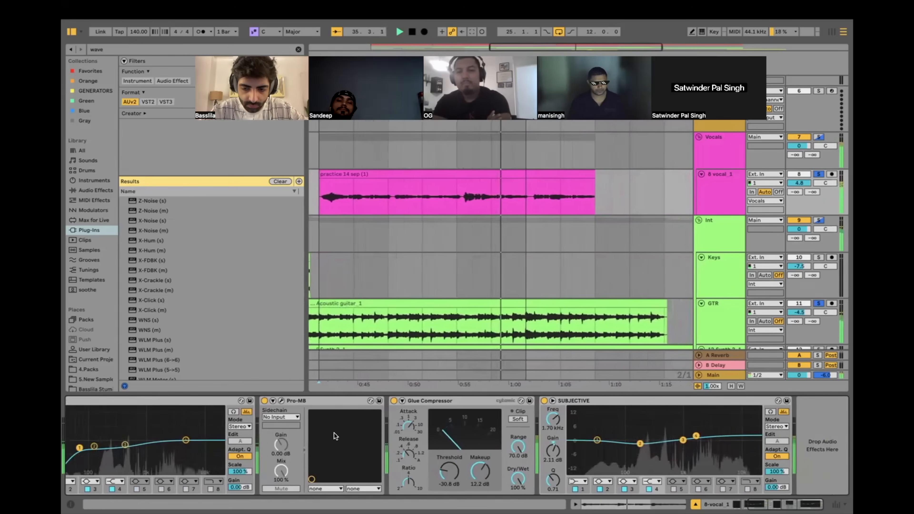
# Step: Play the vocal clip from its start at 25.1.1, check its level in the Session View mixer, and stop playback
pyautogui.hscroll(-5, 452, 243)
pyautogui.scroll(3, 465, 233)
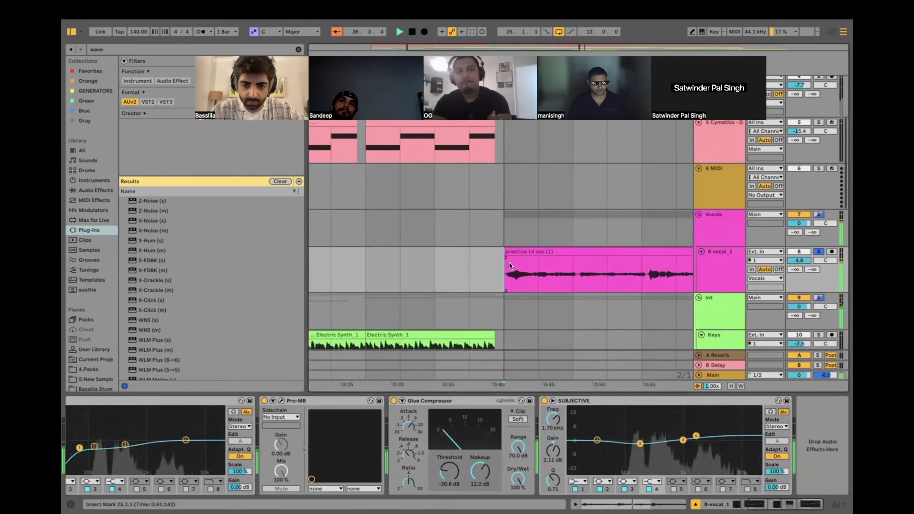
pyautogui.scroll(-3, 504, 266)
pyautogui.moveTo(500, 269); pyautogui.dragTo(586, 271)
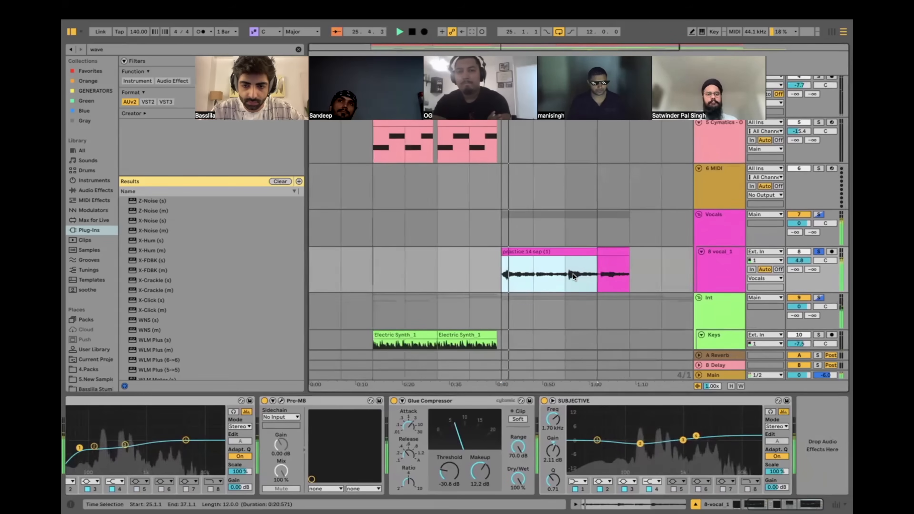
pyautogui.click(505, 274)
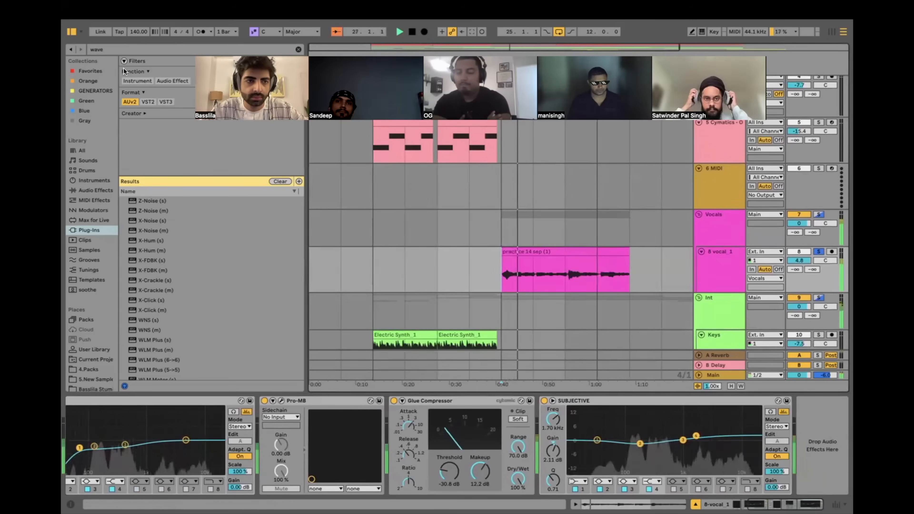
pyautogui.click(113, 47)
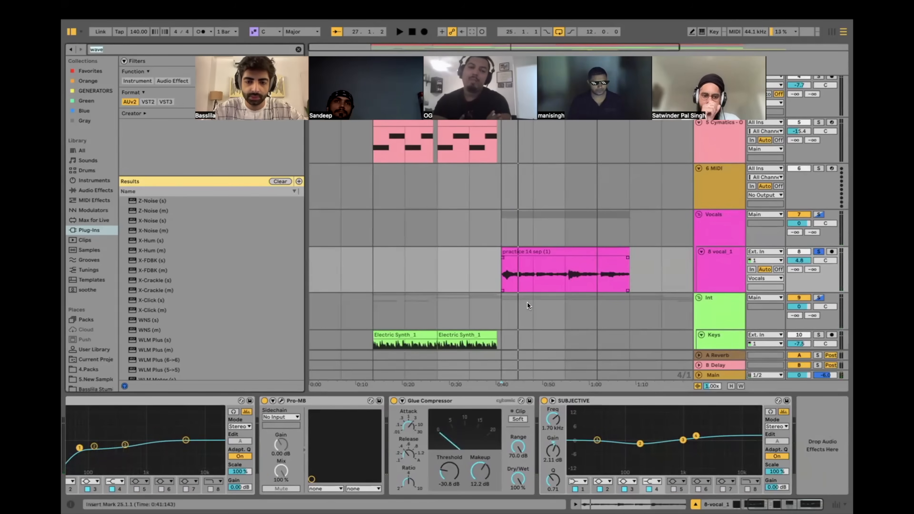
pyautogui.press('space')
pyautogui.press('Tab')
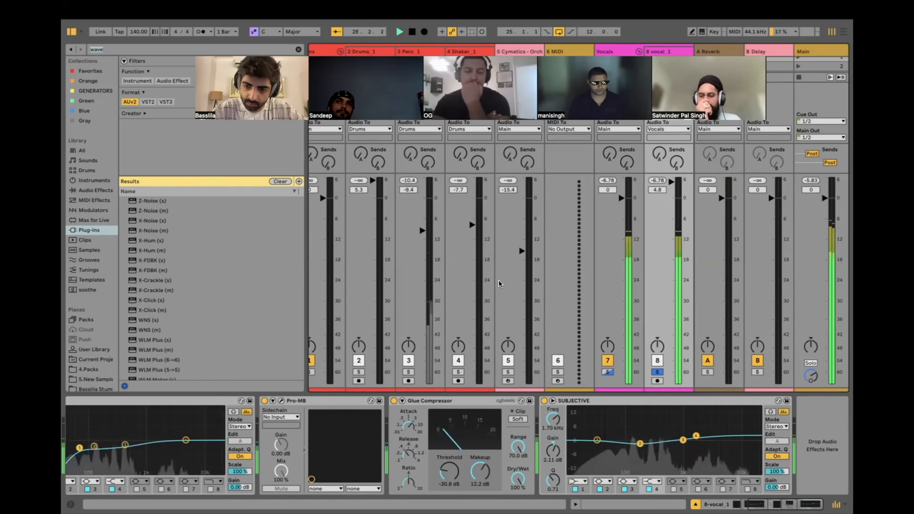
pyautogui.press('space')
pyautogui.press('Tab')
pyautogui.press('Tab')
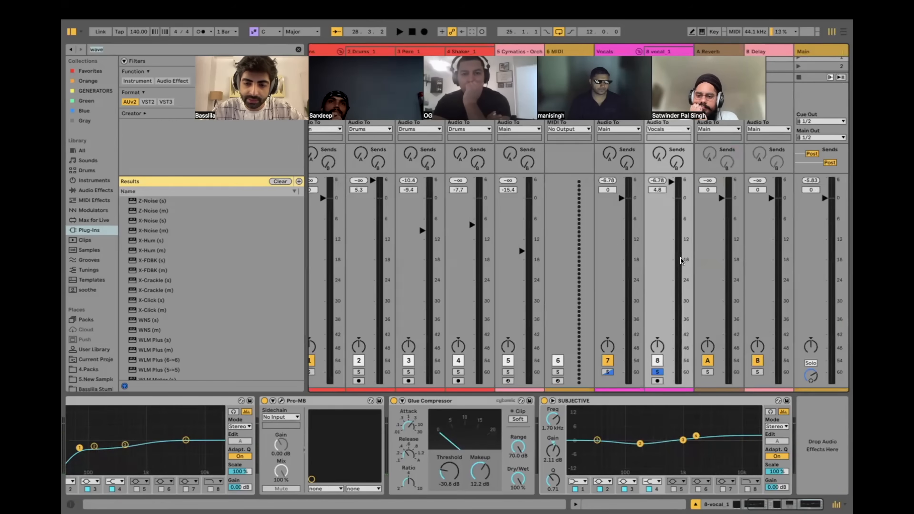
# Step: Deactivate the four vocal effects from EQ Eight through SUBJECTIVE together and play the vocal without them
pyautogui.hscroll(-5, 298, 400)
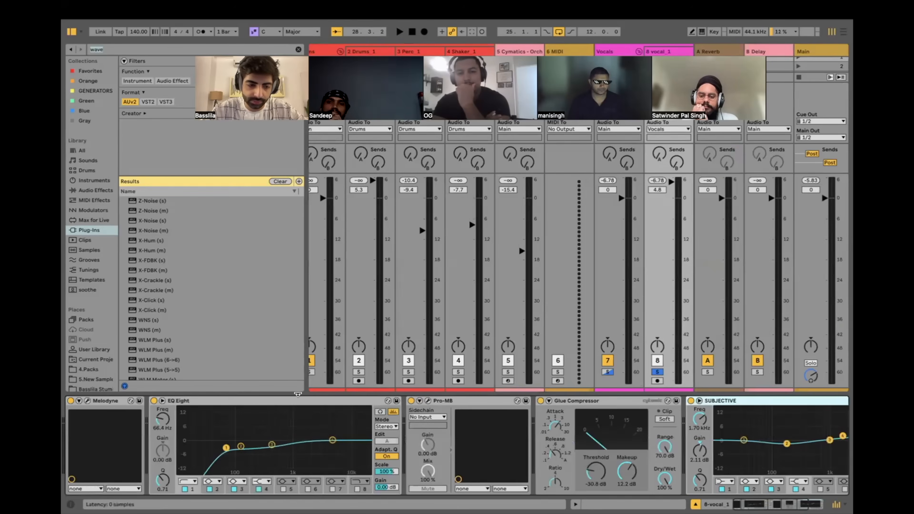
pyautogui.click(279, 401)
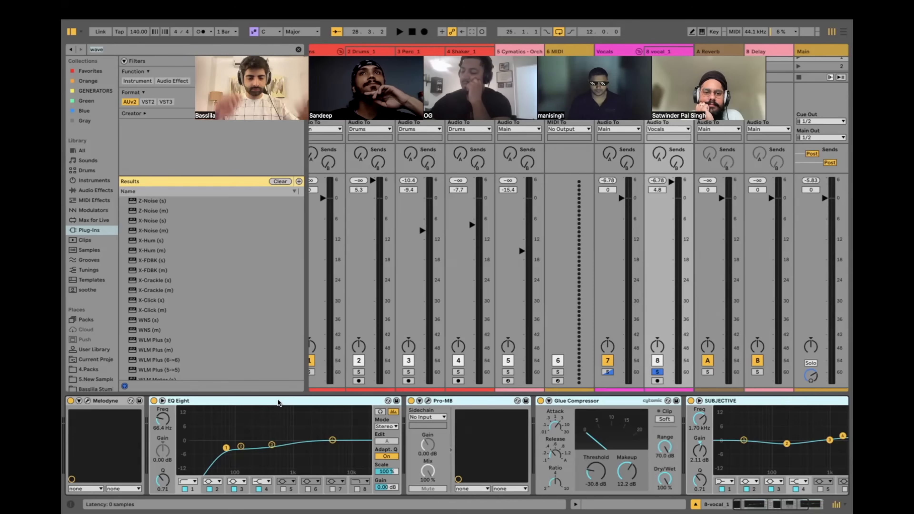
pyautogui.hscroll(5, 266, 402)
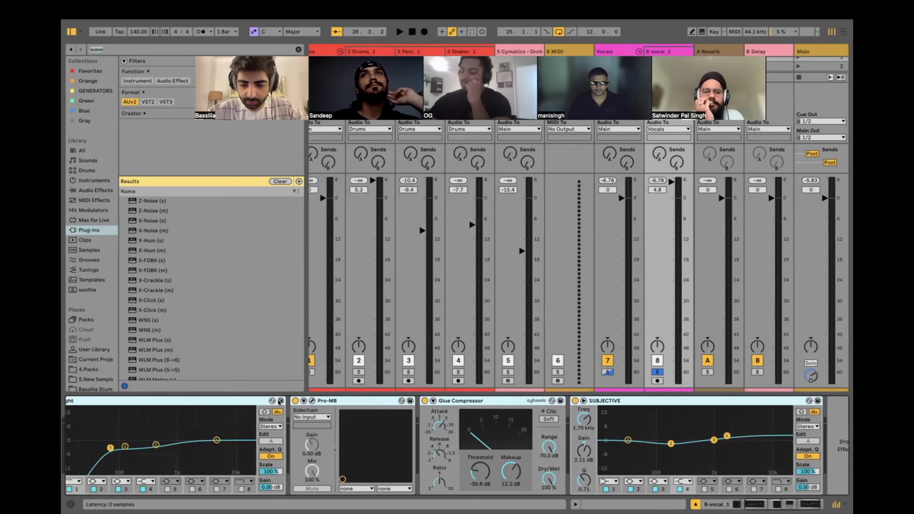
pyautogui.hscroll(-5, 216, 402)
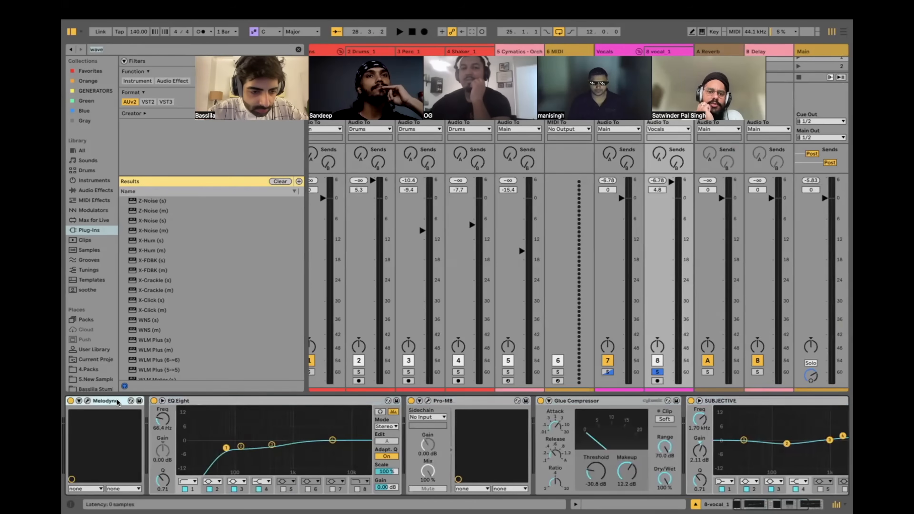
pyautogui.hscroll(5, 490, 411)
pyautogui.click(575, 400)
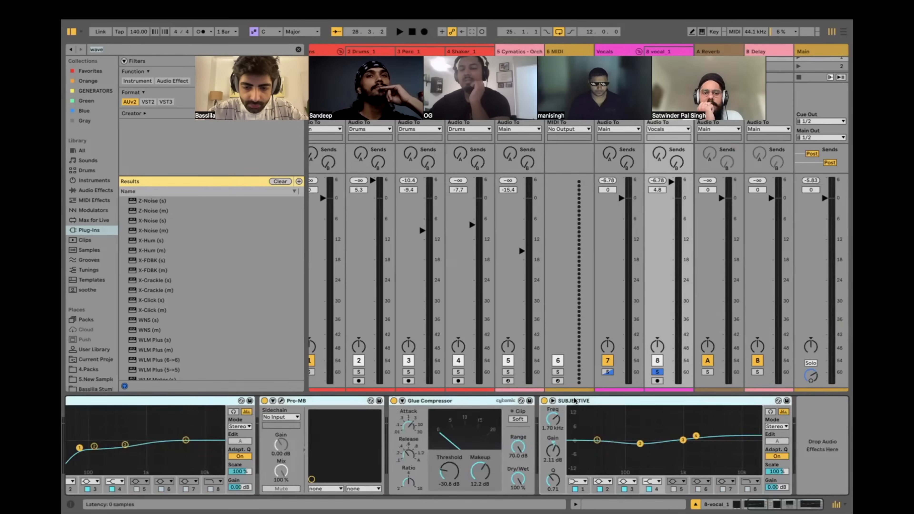
pyautogui.hscroll(-4, 575, 401)
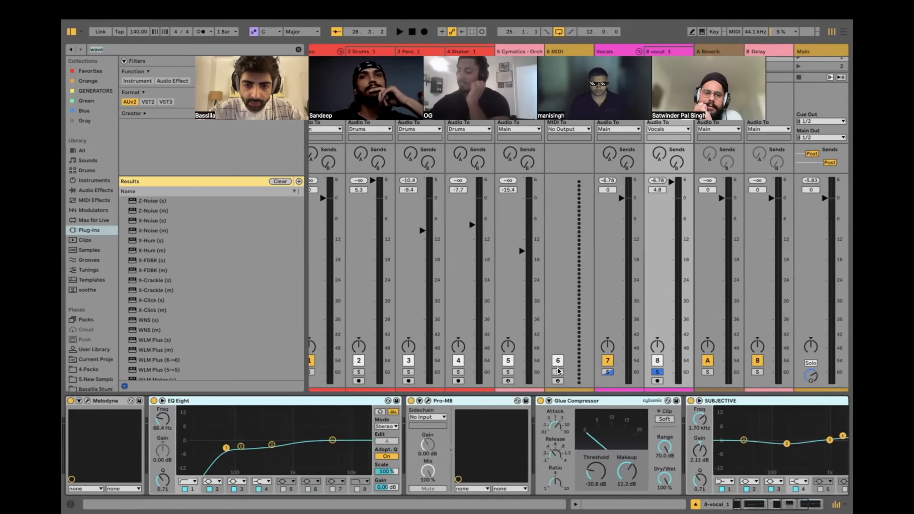
pyautogui.press('0')
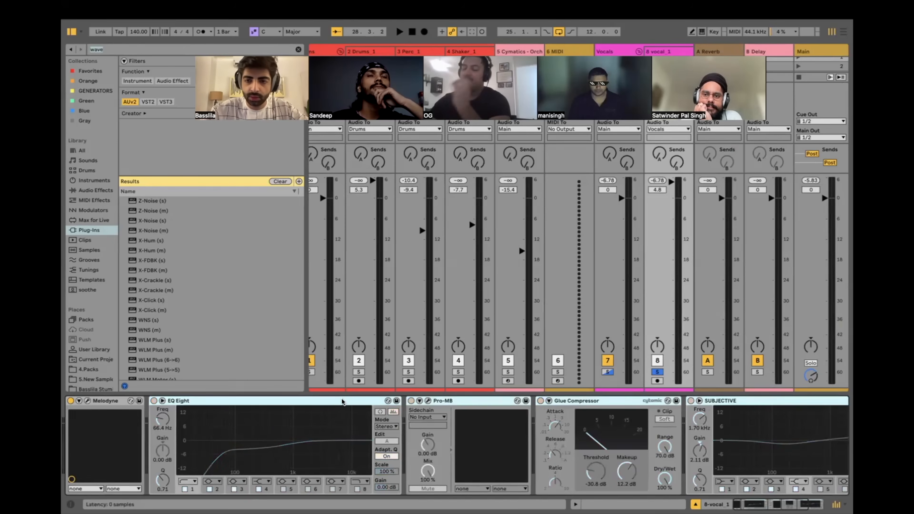
pyautogui.press('space')
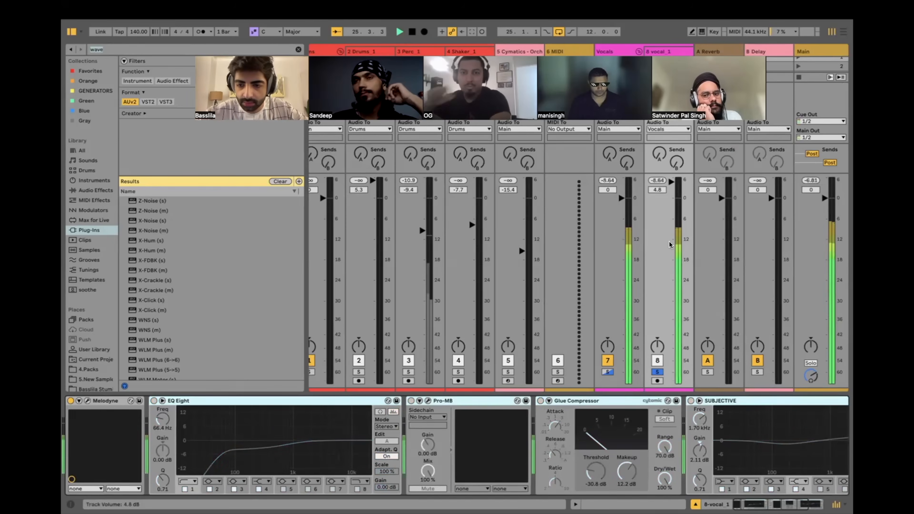
pyautogui.press('space')
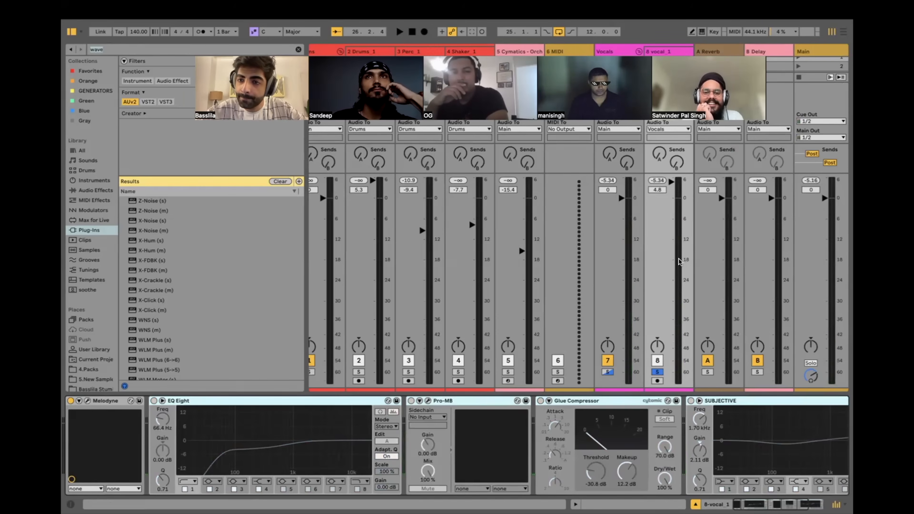
# Step: Group the four devices from EQ Eight to SUBJECTIVE into an Audio Effect Rack and cut it from the vocal track
pyautogui.press('Tab')
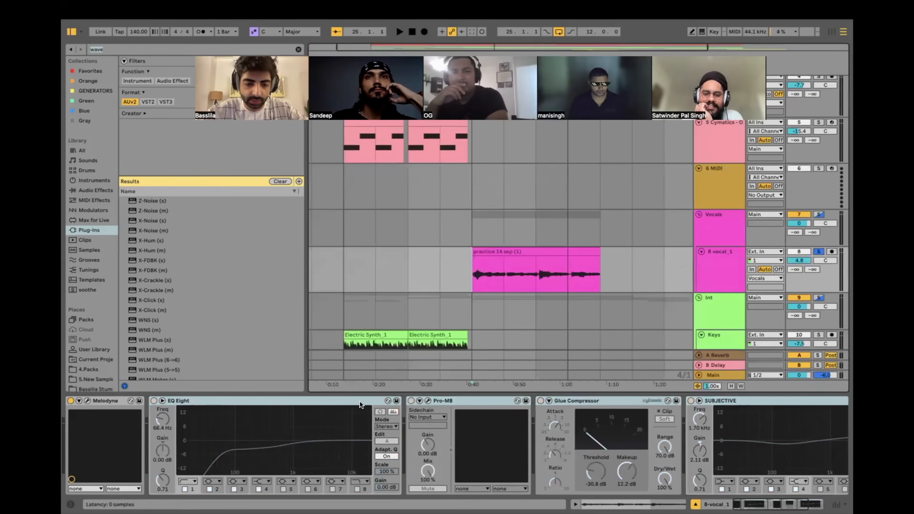
pyautogui.click(360, 401)
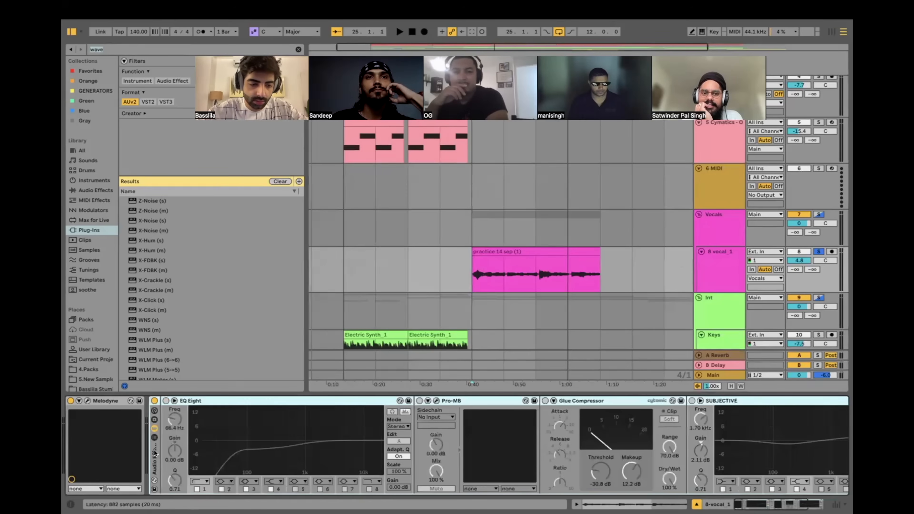
pyautogui.press('Delete')
# Step: Freeze and flatten the vocal_1 track with only Melodyne on it
pyautogui.click(711, 269)
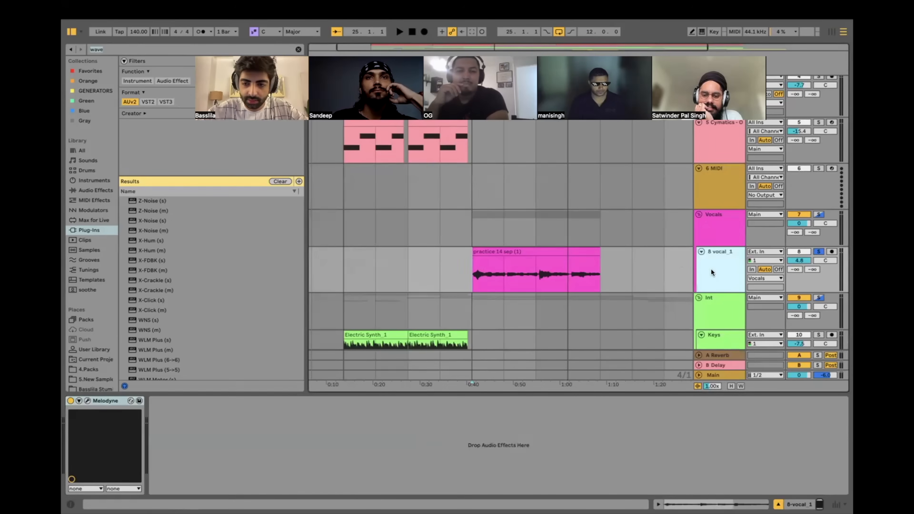
pyautogui.rightClick(710, 268)
pyautogui.click(756, 325)
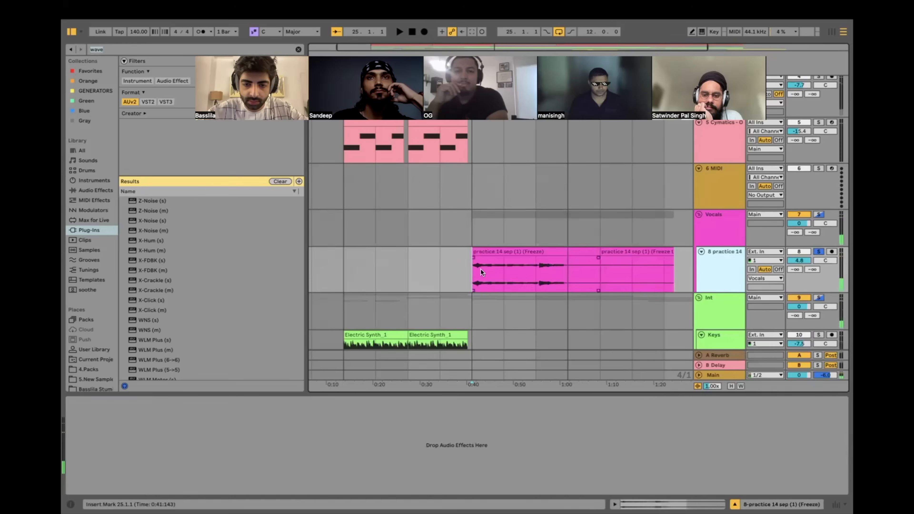
# Step: Shift the flattened vocal clip slightly earlier, to about 24.4.1, and play it to check the timing
pyautogui.scroll(5, 470, 266)
pyautogui.scroll(1, 498, 271)
pyautogui.moveTo(507, 252)
pyautogui.mouseDown()
pyautogui.moveTo(490, 252)
pyautogui.moveTo(536, 250)
pyautogui.mouseUp()
pyautogui.click(465, 272)
pyautogui.press('space')
pyautogui.scroll(3, 520, 251)
pyautogui.scroll(-5, 535, 249)
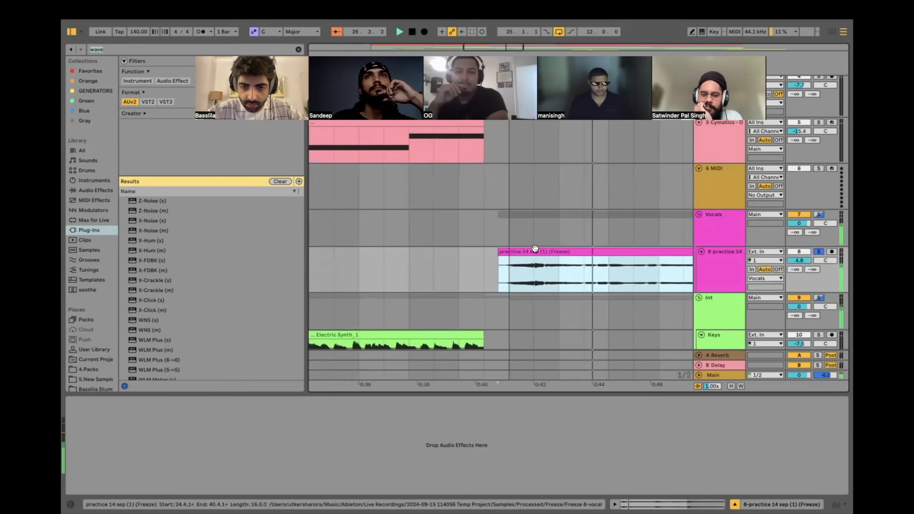
pyautogui.scroll(5, 535, 250)
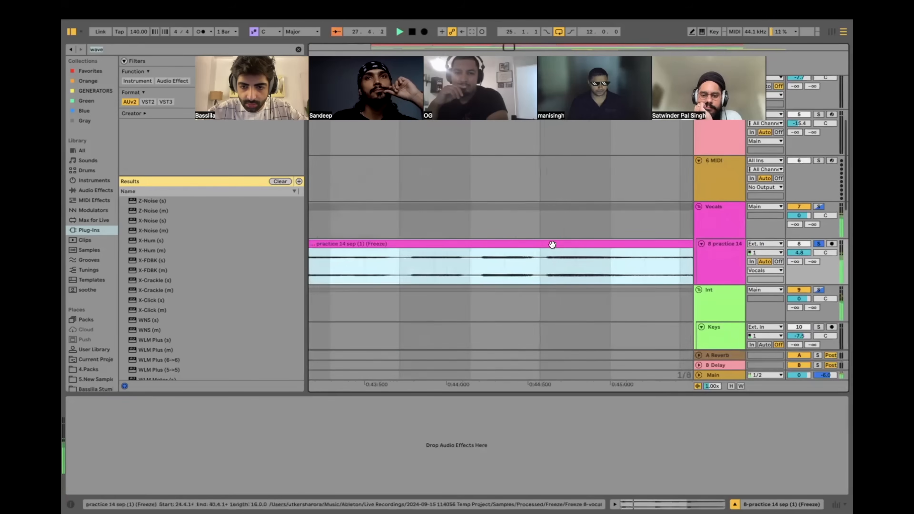
pyautogui.scroll(-5, 550, 246)
# Step: Paste the Audio Effect Rack onto the flattened vocal track and reactivate its four devices
pyautogui.click(709, 274)
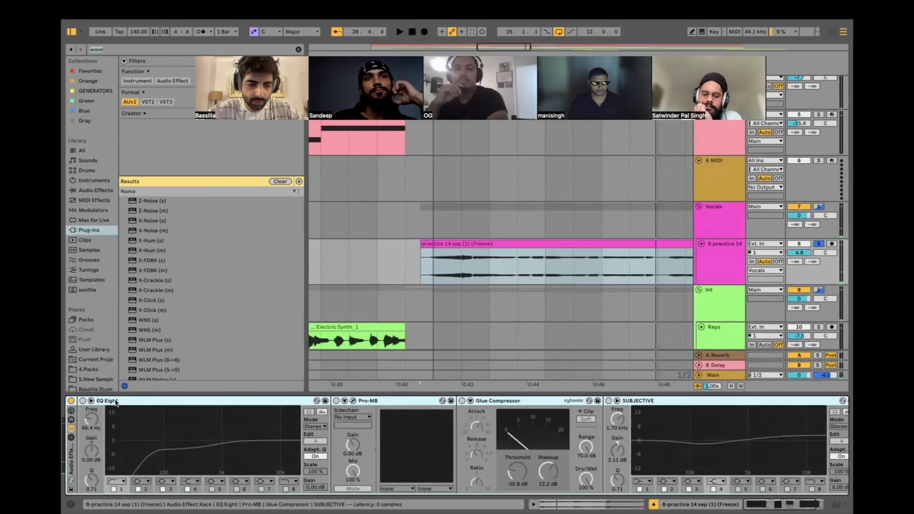
pyautogui.hscroll(3, 124, 407)
pyautogui.press('0')
pyautogui.hscroll(-3, 560, 402)
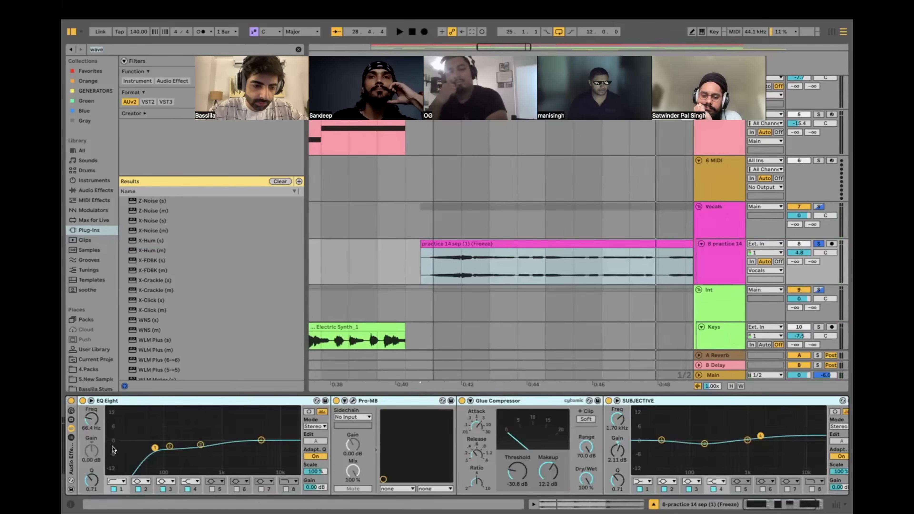
# Step: Ungroup the Audio Effect Rack on the vocal track and play the vocal from bar 25
pyautogui.rightClick(68, 453)
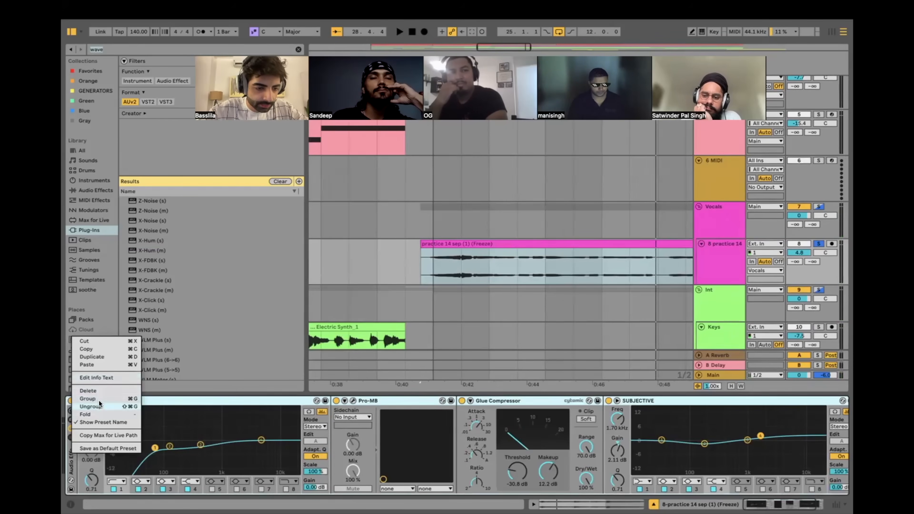
pyautogui.click(98, 404)
pyautogui.click(437, 264)
pyautogui.press('space')
pyautogui.scroll(-3, 503, 272)
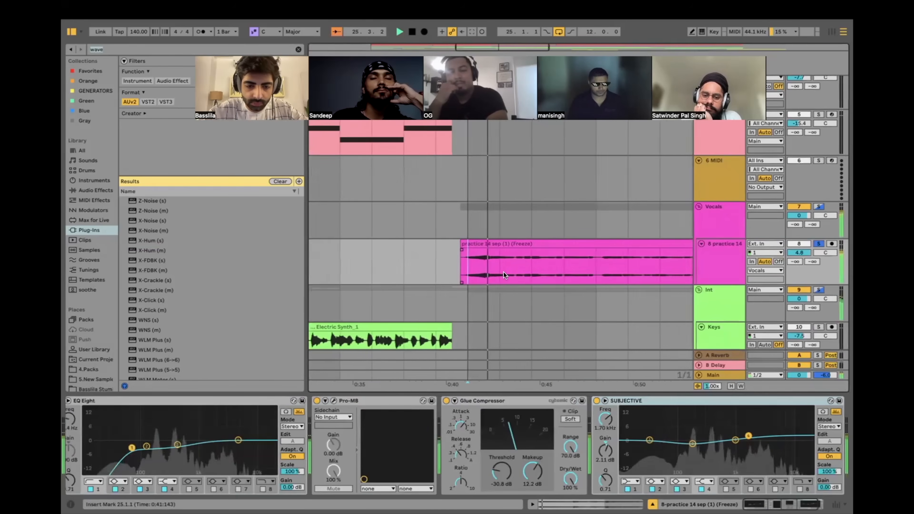
# Step: Switch to the mixer and deactivate the four vocal devices from EQ Eight to SUBJECTIVE
pyautogui.press('Tab')
pyautogui.click(245, 401)
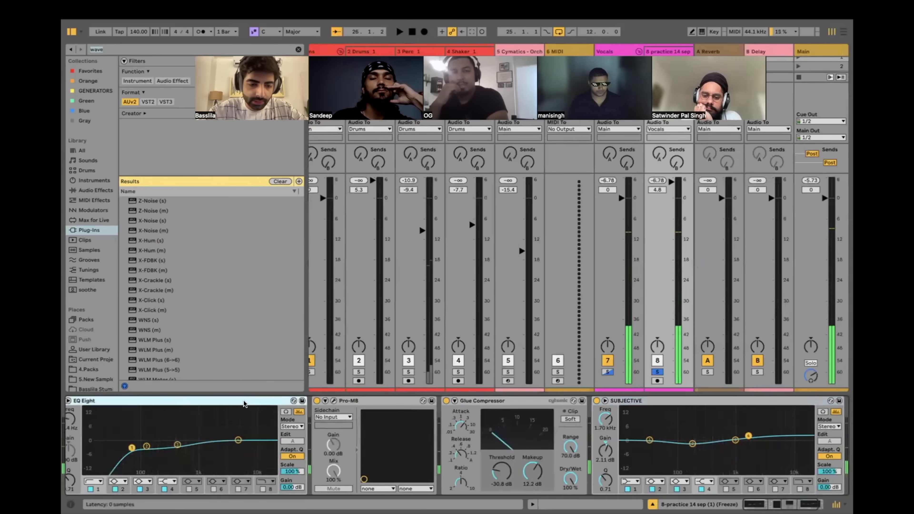
pyautogui.hscroll(4, 598, 430)
pyautogui.click(597, 402)
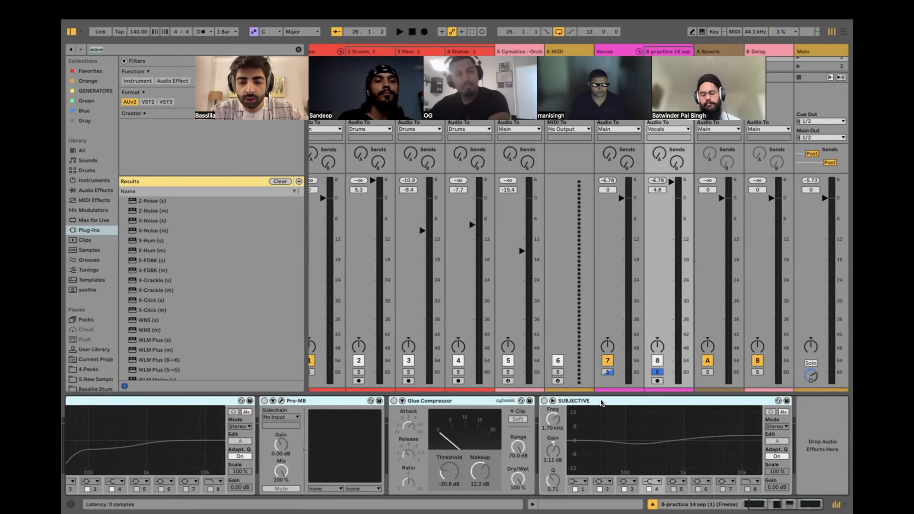
pyautogui.hscroll(-3, 601, 402)
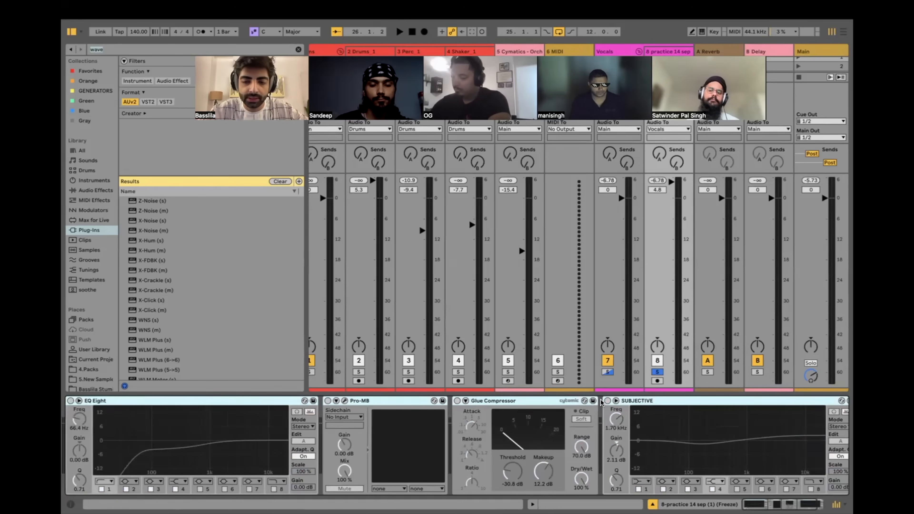
pyautogui.press('Tab')
pyautogui.press('Tab')
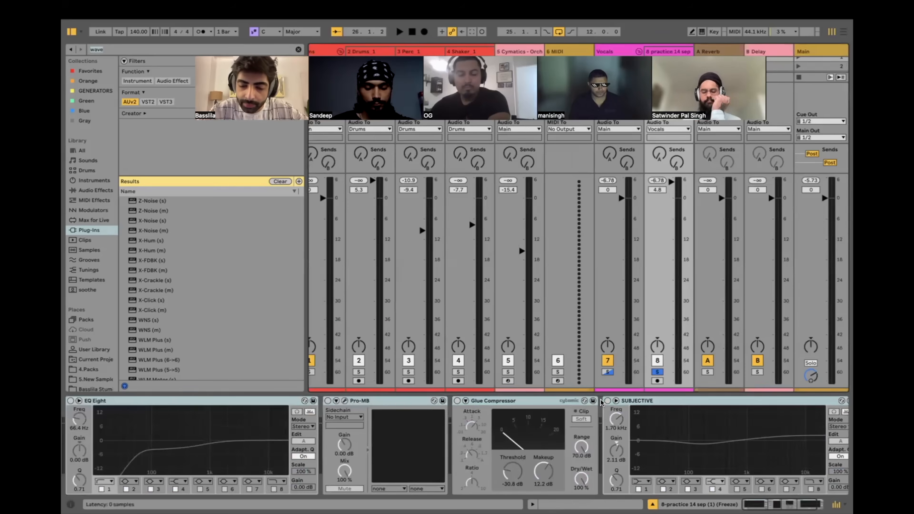
pyautogui.hscroll(3, 610, 403)
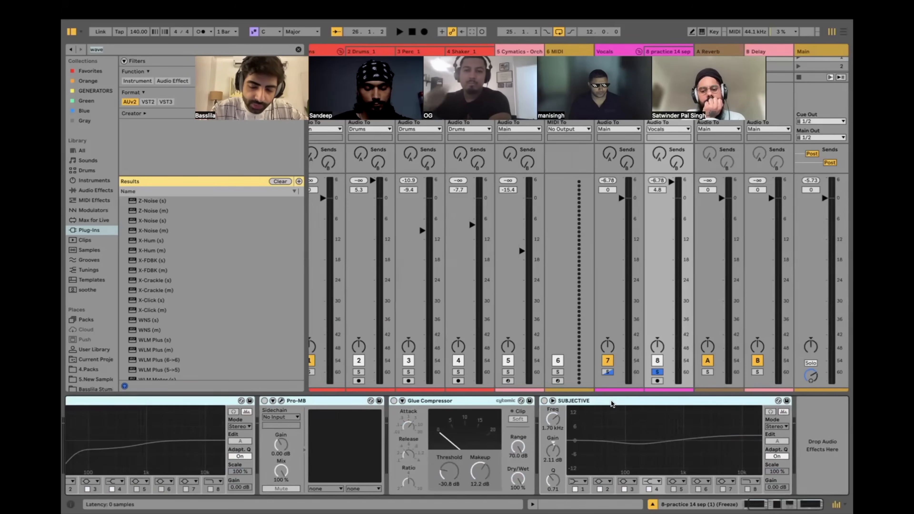
# Step: Play the vocal without its effects and compare its level with the instrument tracks in the mixer
pyautogui.press('space')
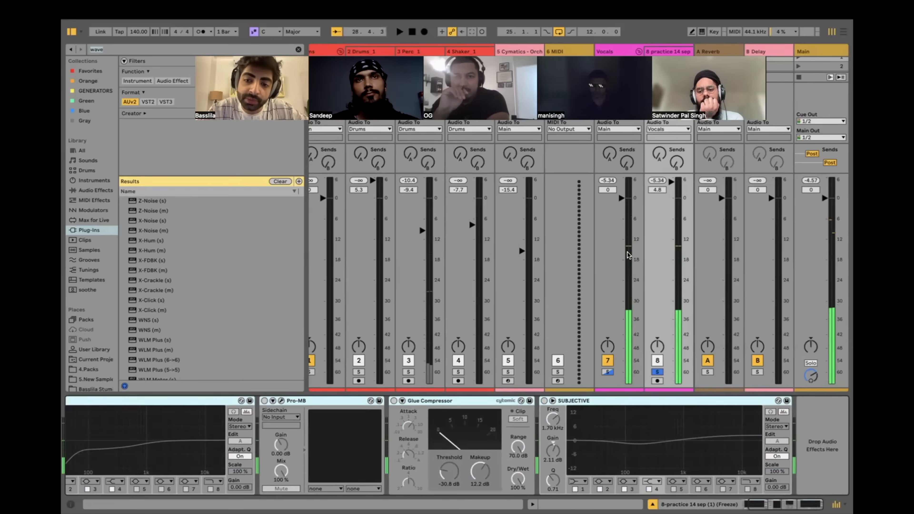
pyautogui.press('space')
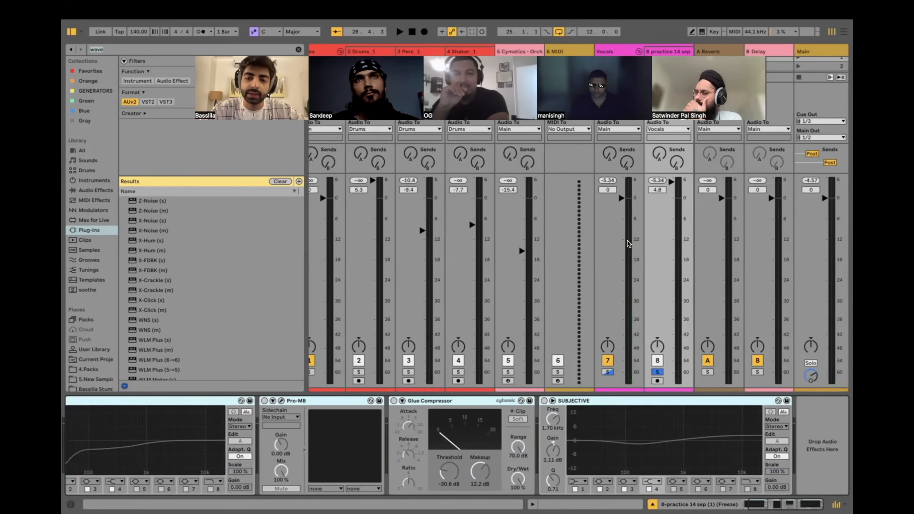
pyautogui.press('space')
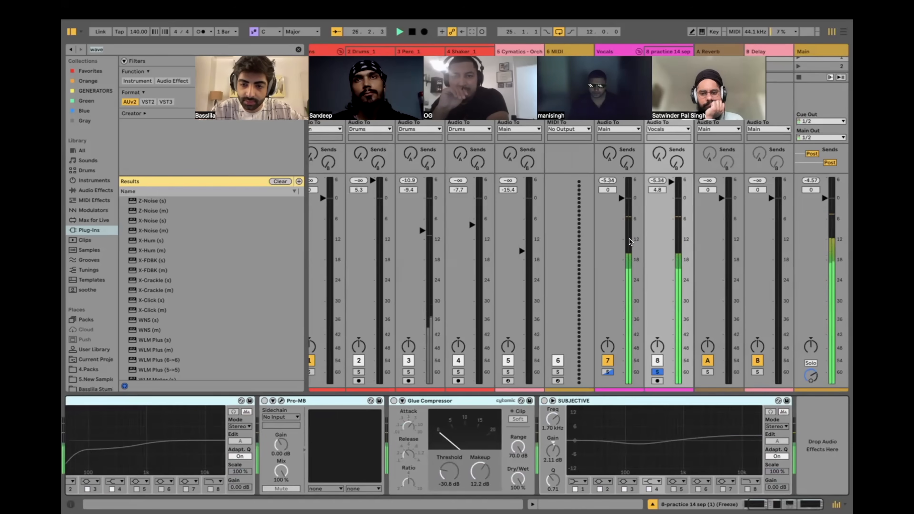
pyautogui.press('space')
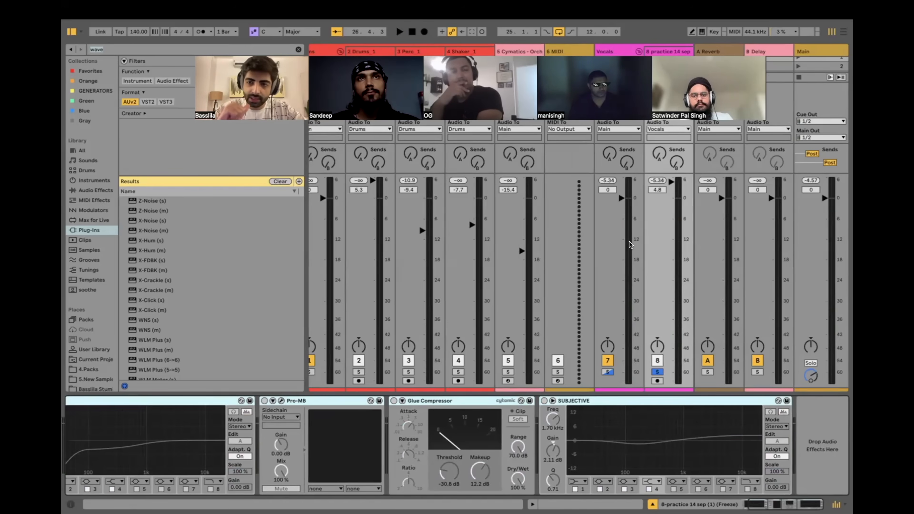
pyautogui.hscroll(10, 629, 245)
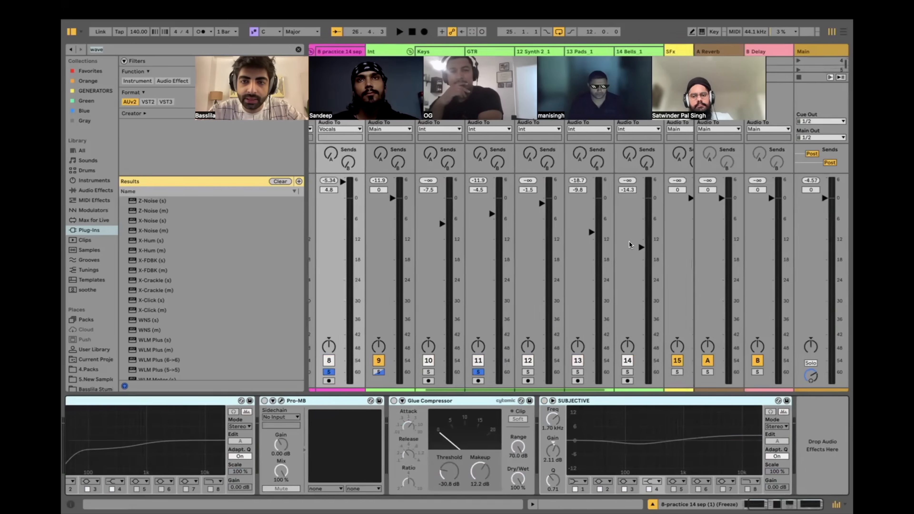
pyautogui.hscroll(-1, 480, 207)
pyautogui.press('space')
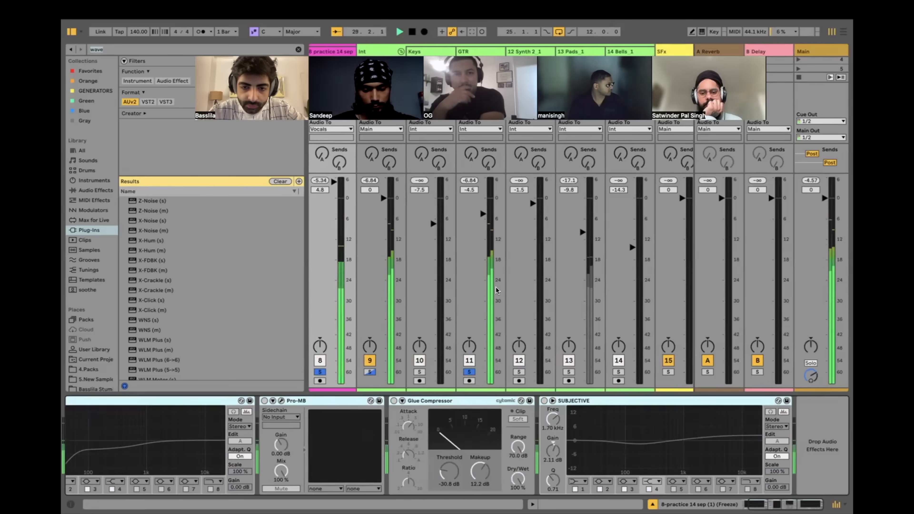
pyautogui.press('space')
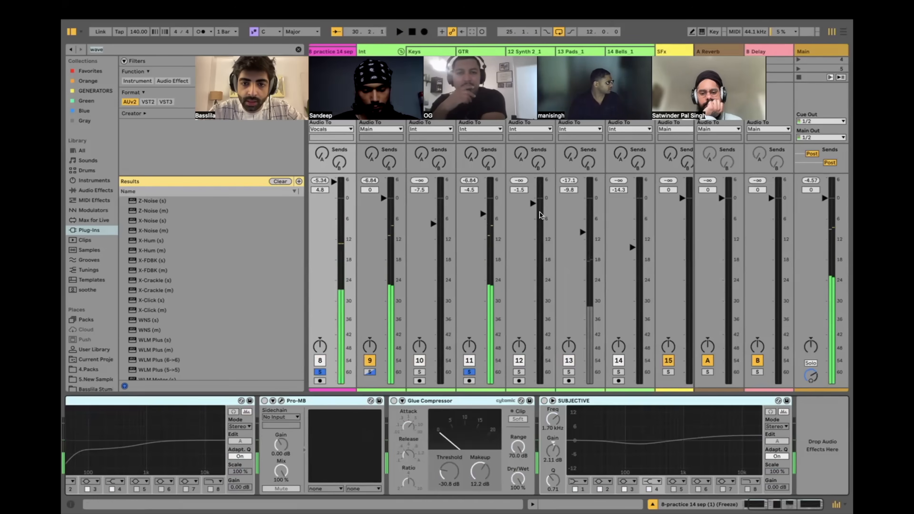
# Step: Reactivate the four devices from EQ Eight to SUBJECTIVE and play the processed vocal in the mix
pyautogui.hscroll(-5, 529, 223)
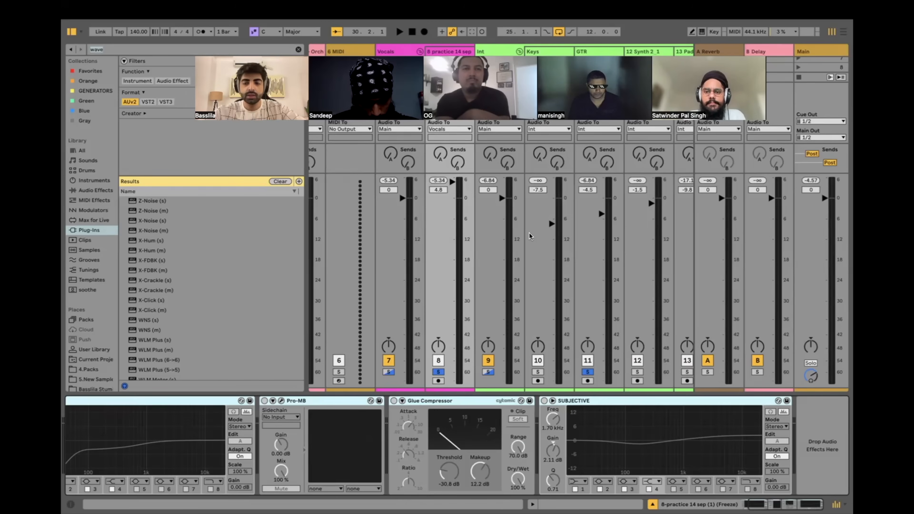
pyautogui.hscroll(-3, 430, 402)
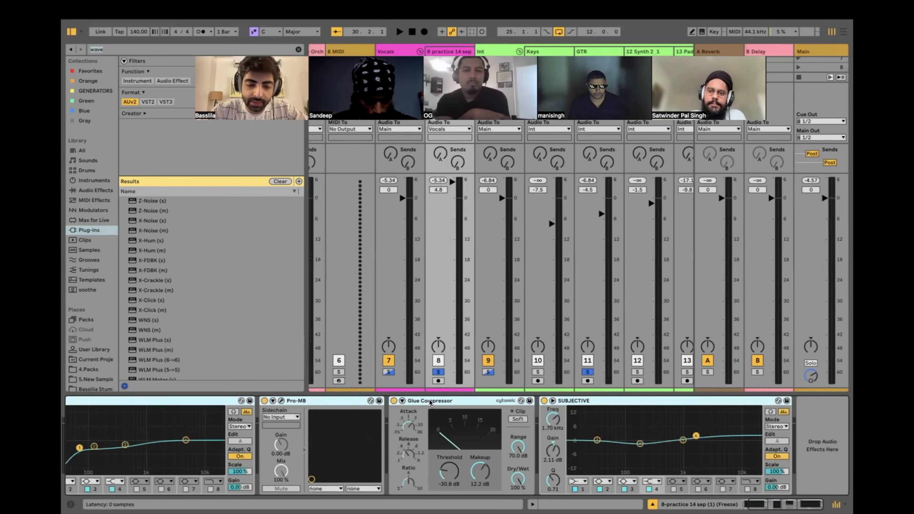
pyautogui.press('space')
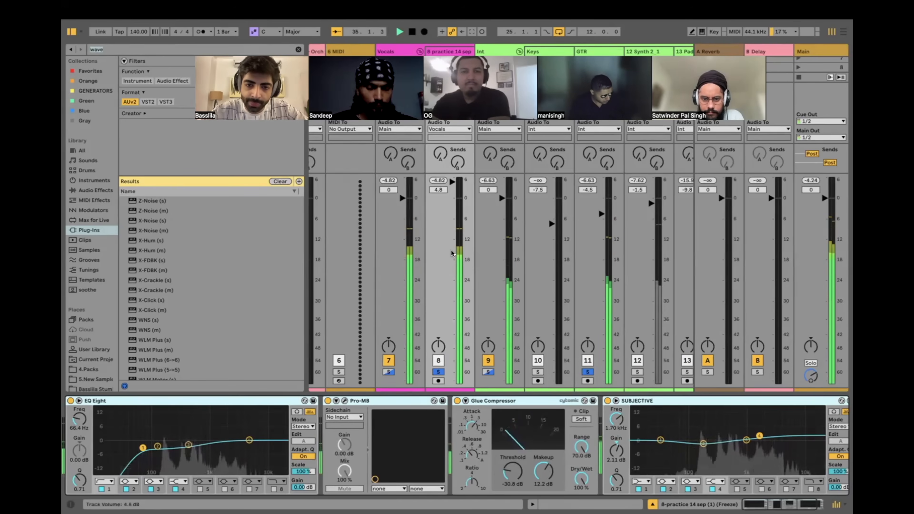
pyautogui.press('space')
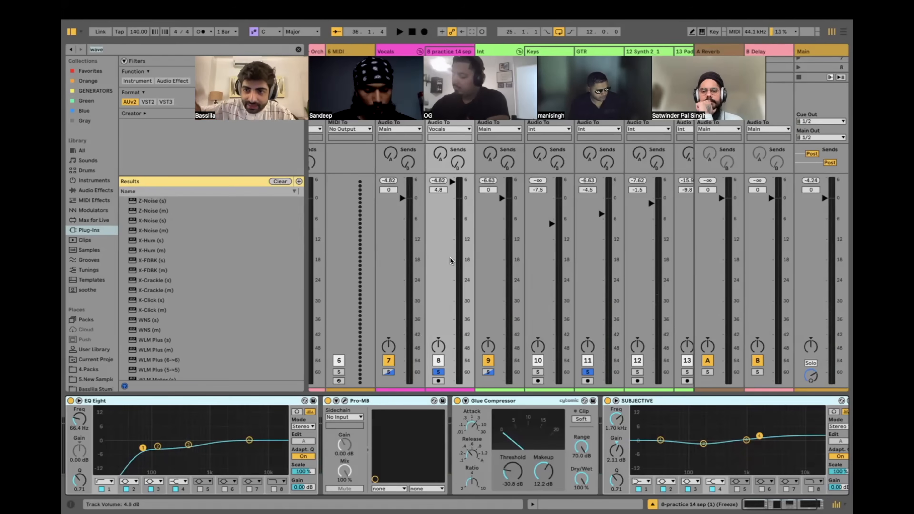
pyautogui.press('space')
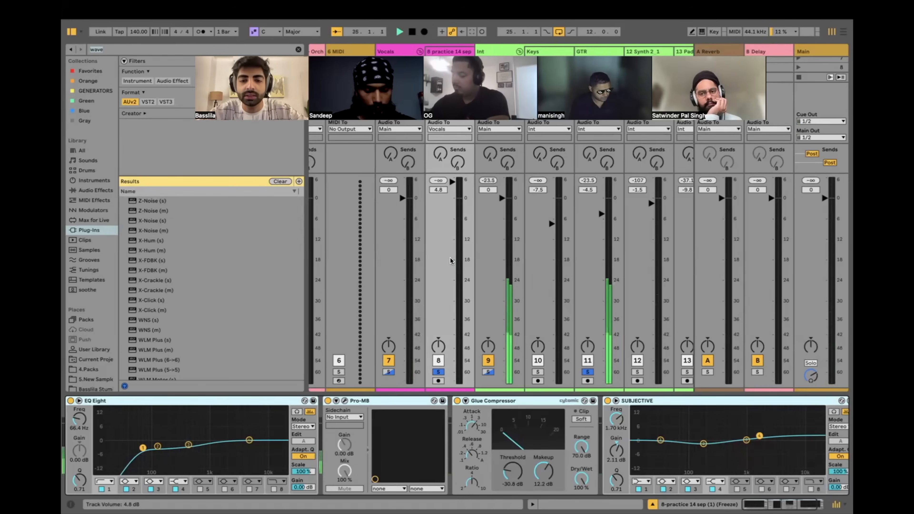
pyautogui.press('space')
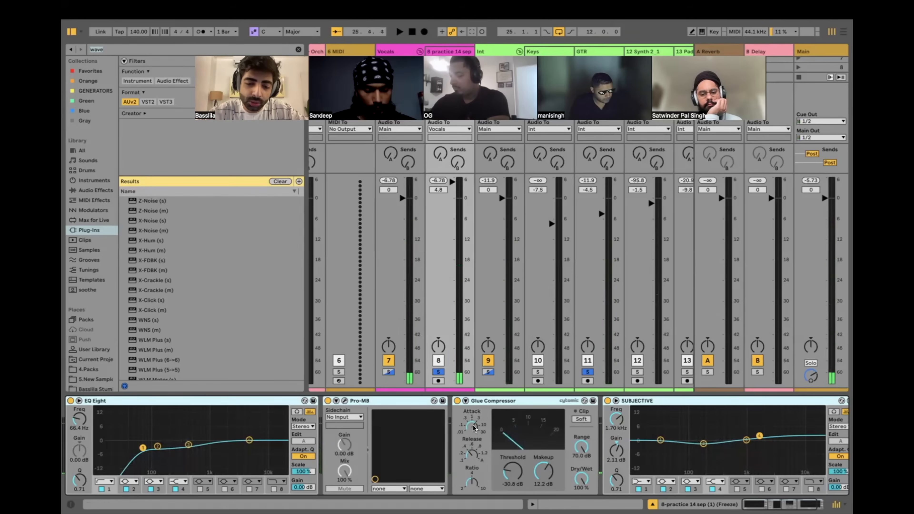
# Step: Examine the Glue Compressor's Attack control and play the vocal through the chain
pyautogui.moveTo(473, 427); pyautogui.dragTo(473, 423)
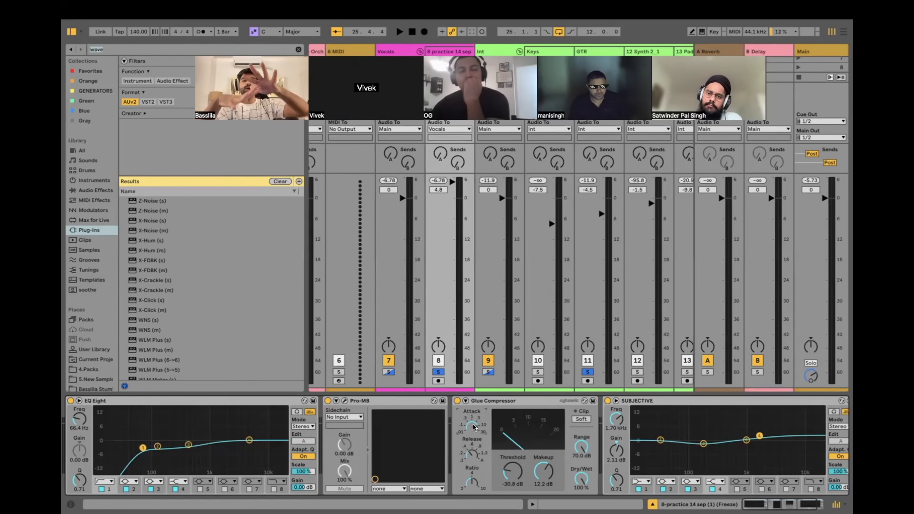
pyautogui.press('space')
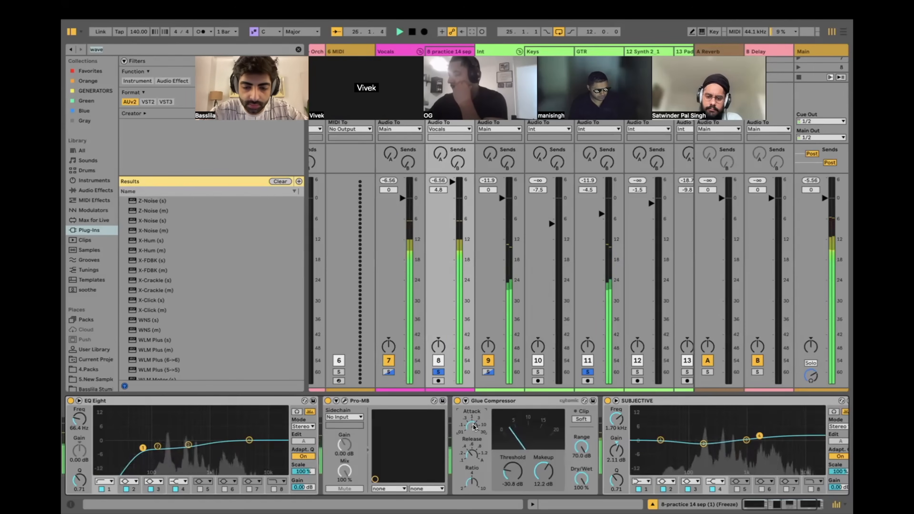
pyautogui.press('space')
# Step: Examine the vocal clip against the guitar, synth and pad tracks in the arrangement and play a short passage from bar 25
pyautogui.hscroll(3, 425, 425)
pyautogui.press('Tab')
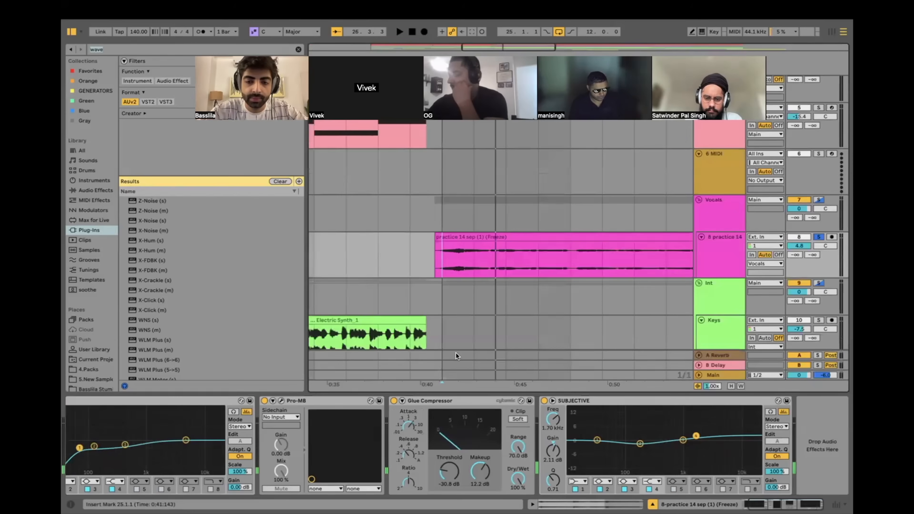
pyautogui.scroll(5, 473, 238)
pyautogui.scroll(-10, 473, 238)
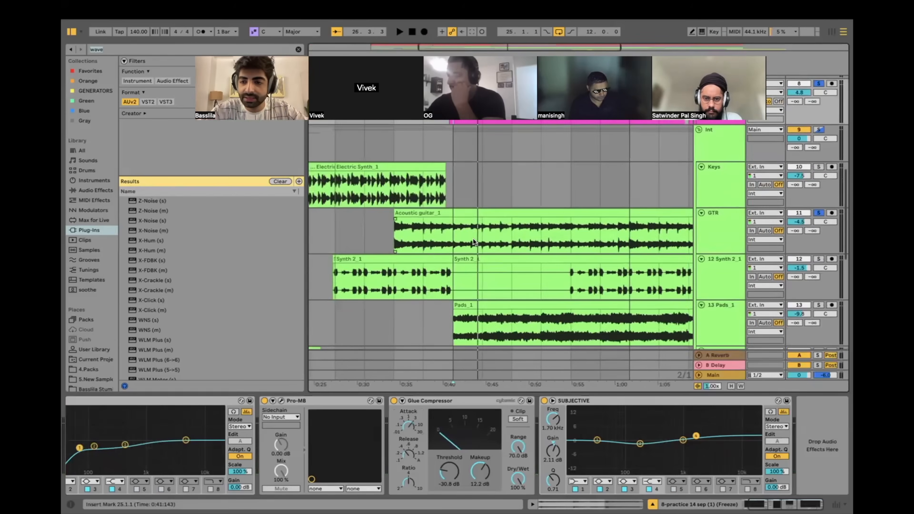
pyautogui.scroll(5, 473, 238)
pyautogui.scroll(-2, 461, 290)
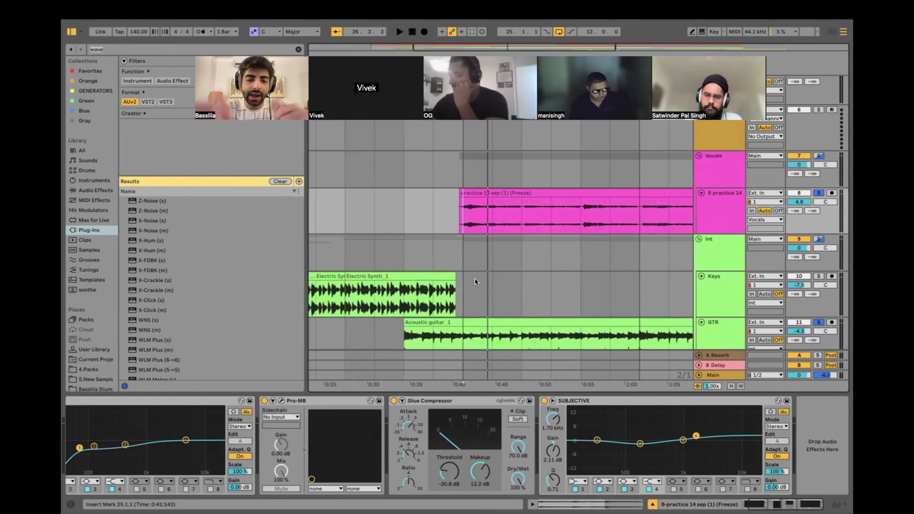
pyautogui.scroll(-3, 465, 234)
pyautogui.hscroll(-2, 466, 233)
pyautogui.press('space')
pyautogui.press('Tab')
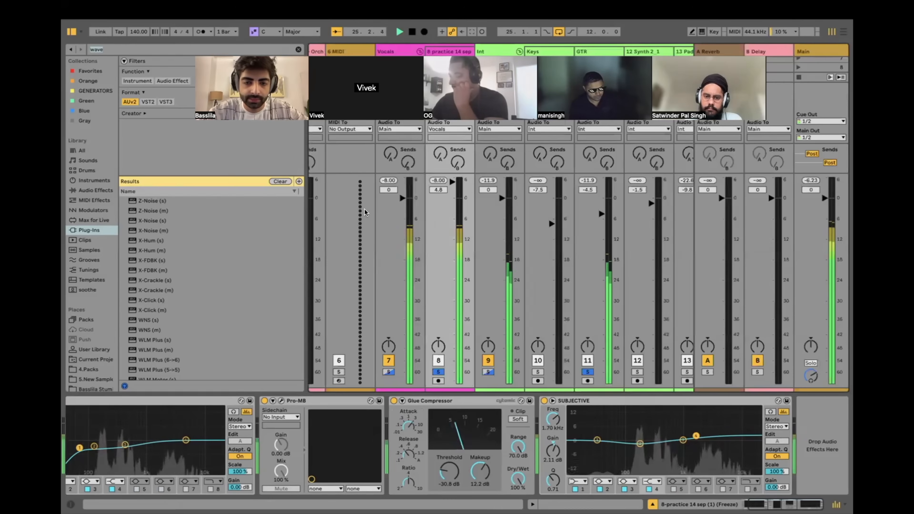
pyautogui.press('space')
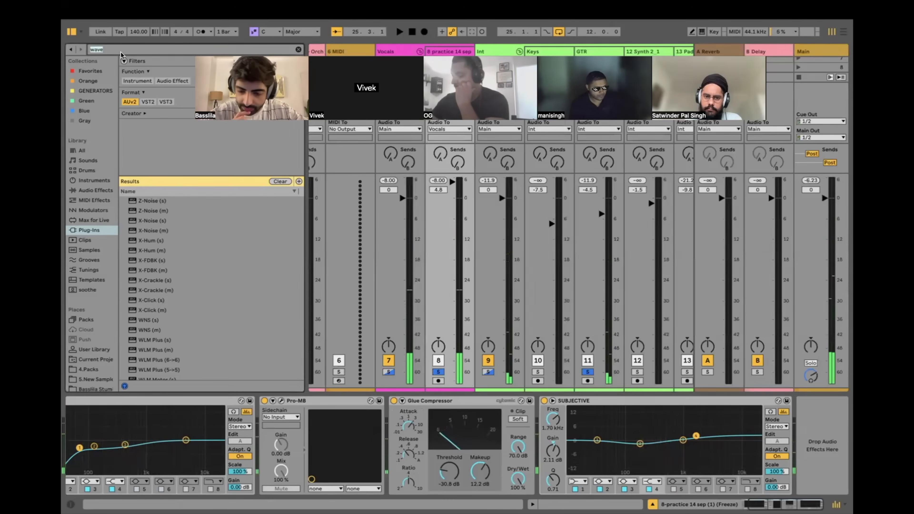
# Step: Search the audio effects for "echo" and add Echo after SUBJECTIVE on the vocal track
pyautogui.write('ech')
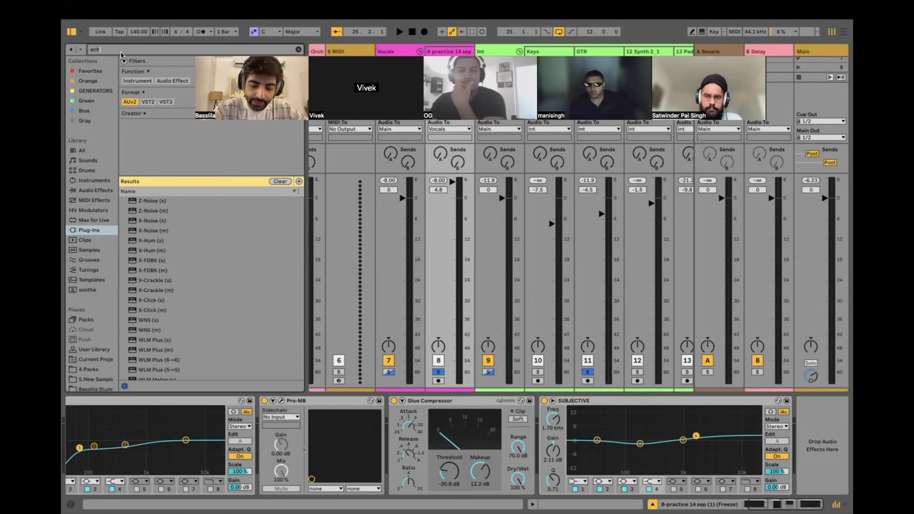
pyautogui.write('o')
pyautogui.click(96, 190)
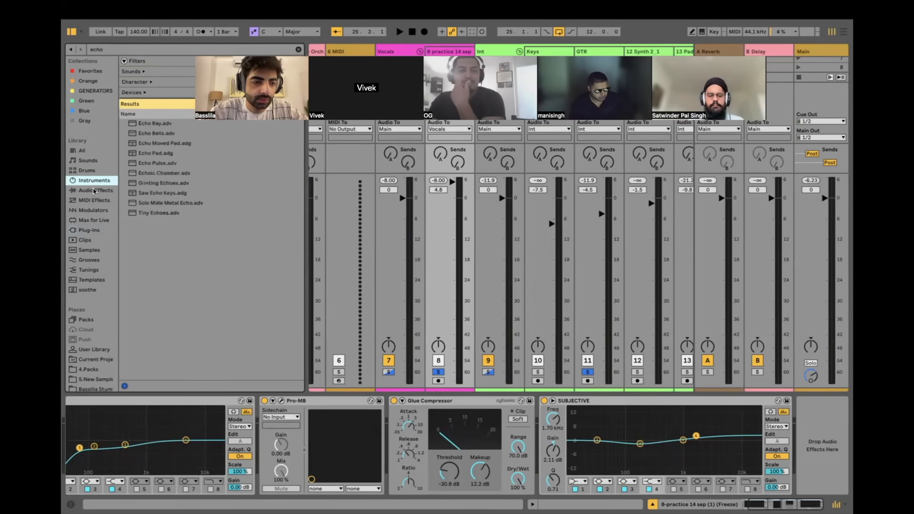
pyautogui.doubleClick(144, 91)
# Step: Set Echo to Ping Pong mode with Dry/Wet at 27% during vocal playback
pyautogui.press('space')
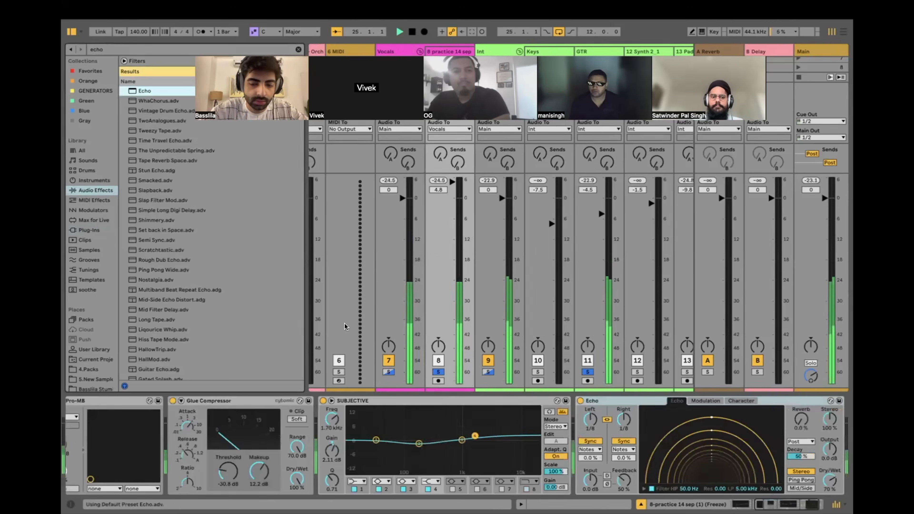
pyautogui.click(801, 479)
pyautogui.moveTo(830, 479); pyautogui.dragTo(830, 509)
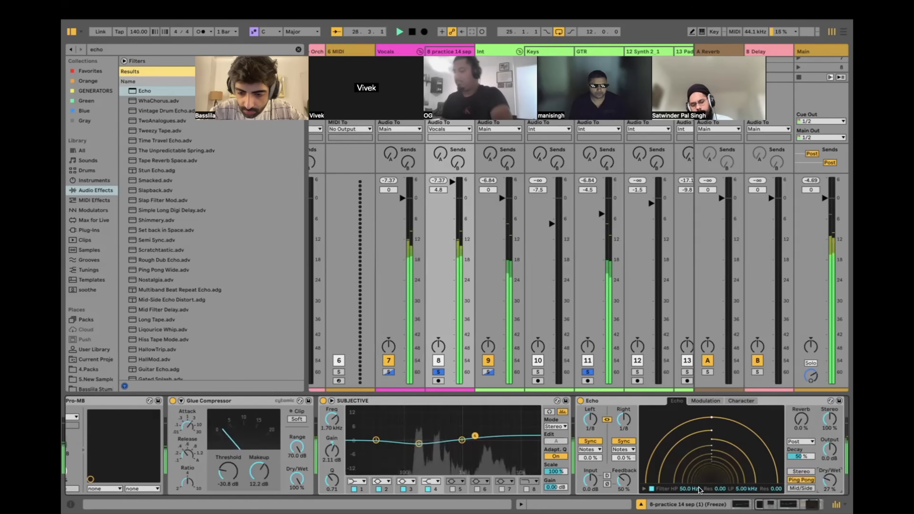
# Step: Set Echo's filter to HP 390 Hz and LP 3.77 kHz and its Dry/Wet to 21%, listening to the vocal
pyautogui.press('space')
pyautogui.click(652, 488)
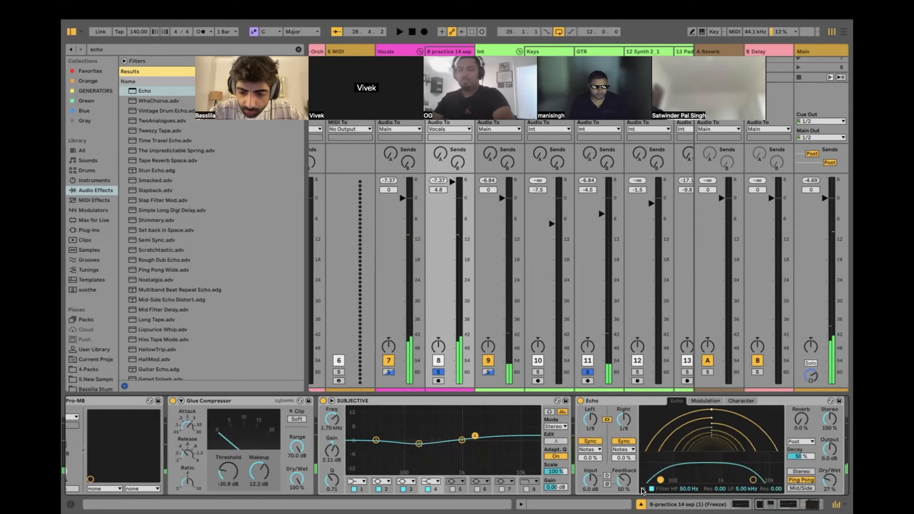
pyautogui.moveTo(660, 480); pyautogui.dragTo(702, 478)
pyautogui.press('space')
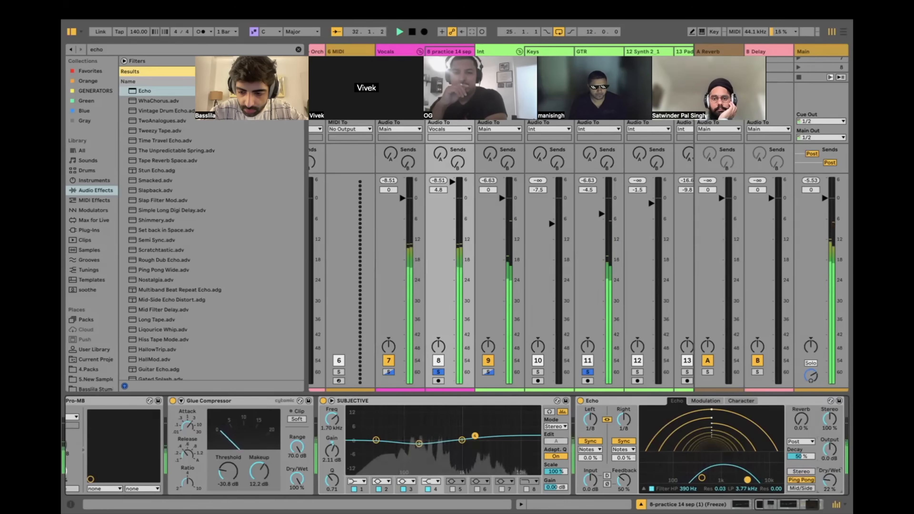
pyautogui.hscroll(-8, 762, 460)
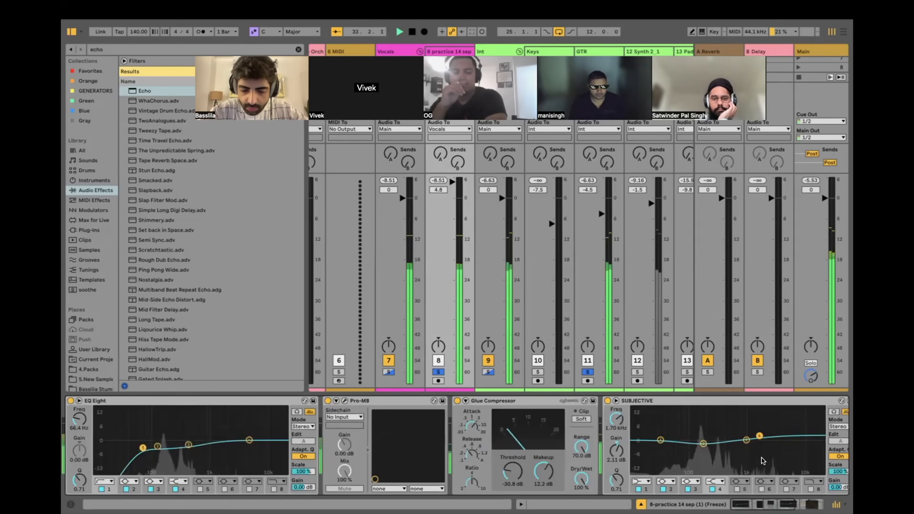
pyautogui.hscroll(10, 762, 460)
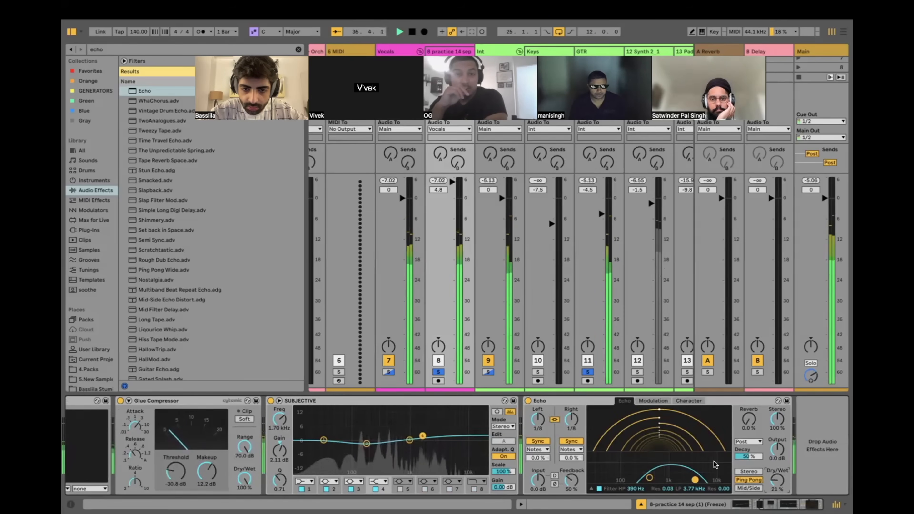
# Step: Search the plug-ins for "val" and add ValhallaVintageVerb after Echo on the vocal track
pyautogui.click(112, 48)
pyautogui.write('val')
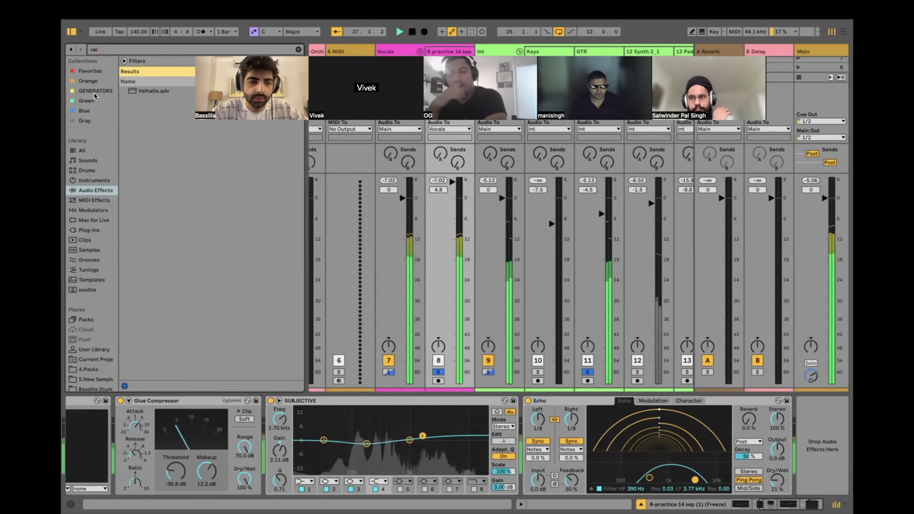
pyautogui.click(89, 230)
pyautogui.doubleClick(158, 200)
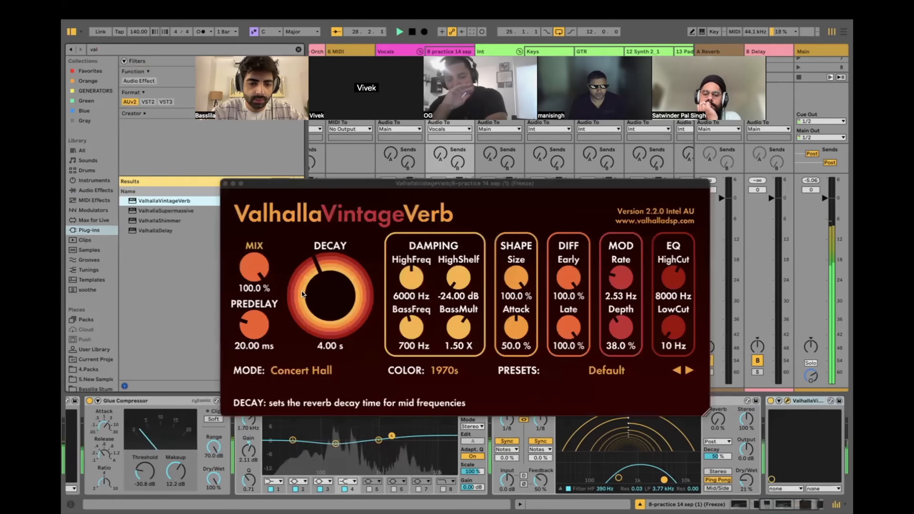
# Step: Set VintageVerb to the 1980s color with decay at 3.33 s, LowCut at 700 Hz and mix at 14% during vocal playback
pyautogui.click(444, 370)
pyautogui.click(449, 394)
pyautogui.moveTo(332, 309); pyautogui.dragTo(332, 311)
pyautogui.moveTo(259, 273); pyautogui.dragTo(256, 326)
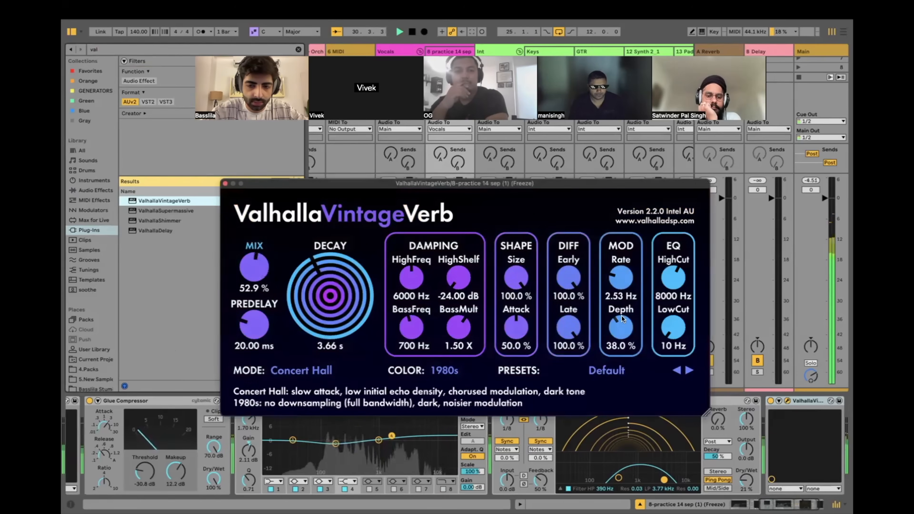
pyautogui.moveTo(676, 333); pyautogui.dragTo(664, 274)
pyautogui.moveTo(254, 284); pyautogui.dragTo(256, 303)
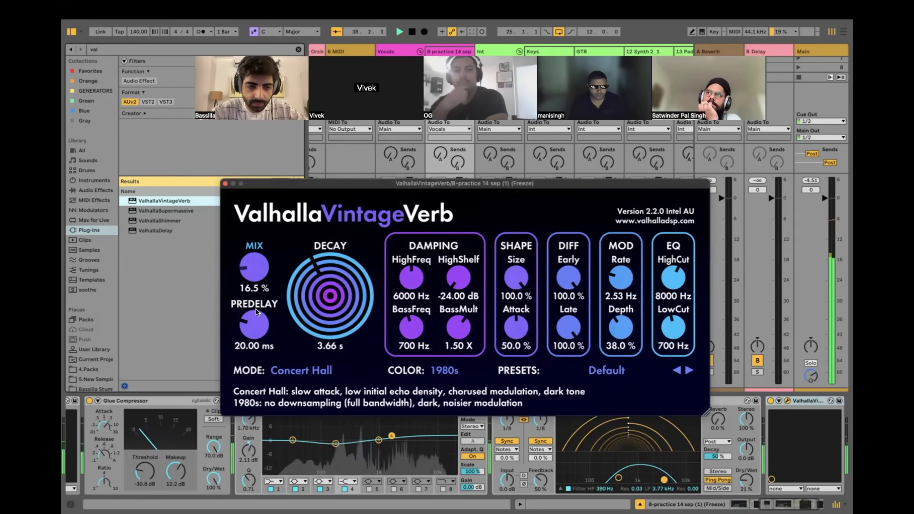
pyautogui.moveTo(256, 311); pyautogui.dragTo(256, 312)
pyautogui.moveTo(305, 298); pyautogui.dragTo(305, 299)
pyautogui.moveTo(261, 271); pyautogui.dragTo(260, 272)
# Step: Compare the playing vocal with Echo switched off and on again
pyautogui.click(804, 401)
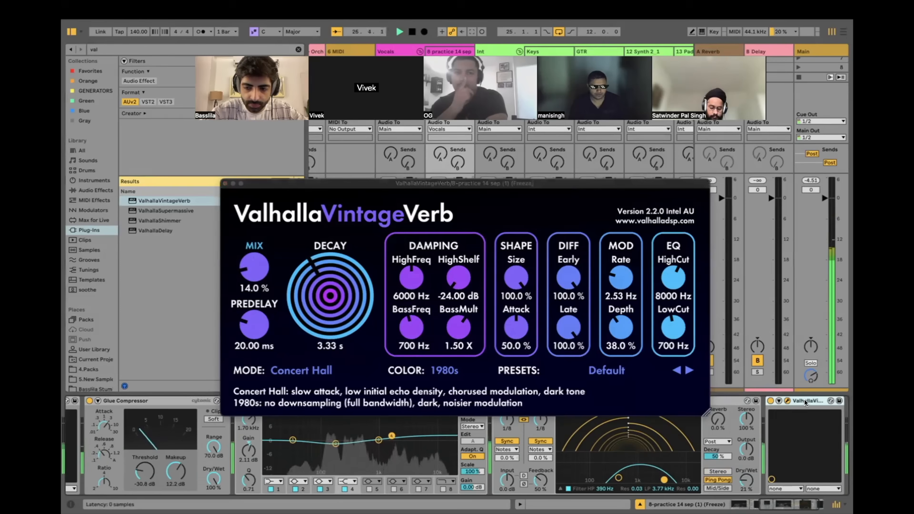
pyautogui.hscroll(-4, 804, 400)
pyautogui.click(792, 401)
pyautogui.press('0')
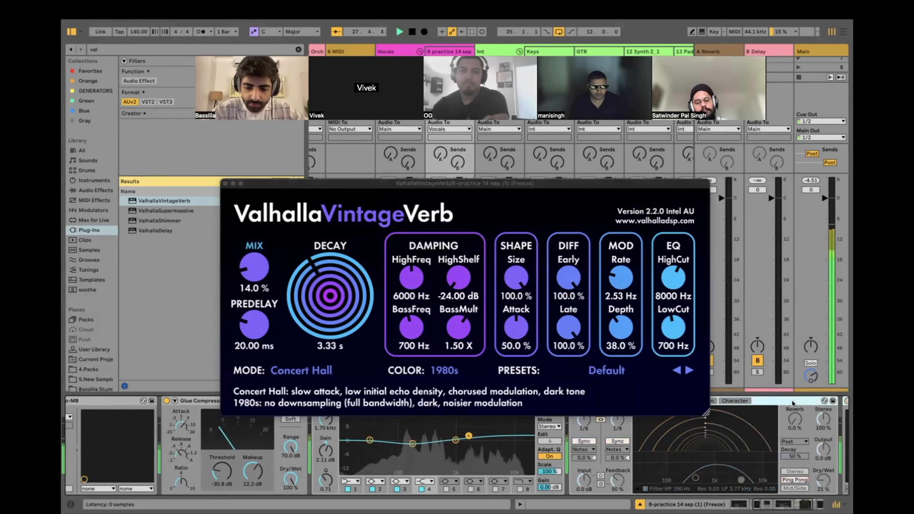
pyautogui.press('0')
# Step: Set VintageVerb's LowCut to 660 Hz and move its window clear of the device chain
pyautogui.click(671, 335)
pyautogui.moveTo(671, 337); pyautogui.dragTo(671, 338)
pyautogui.moveTo(592, 184); pyautogui.dragTo(581, 155)
pyautogui.hscroll(4, 786, 413)
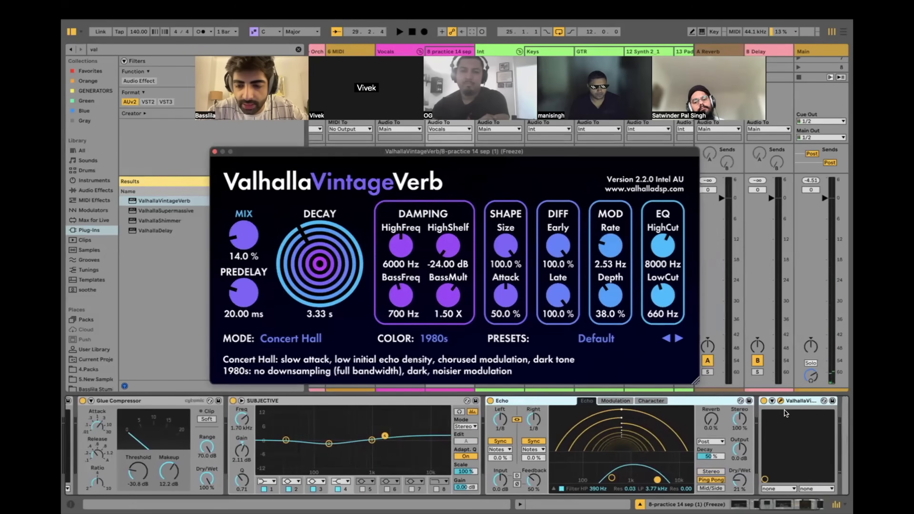
# Step: Bypass VintageVerb and set Echo's Dry/Wet to 100%, playing the vocal to hear only the echo signal
pyautogui.click(810, 402)
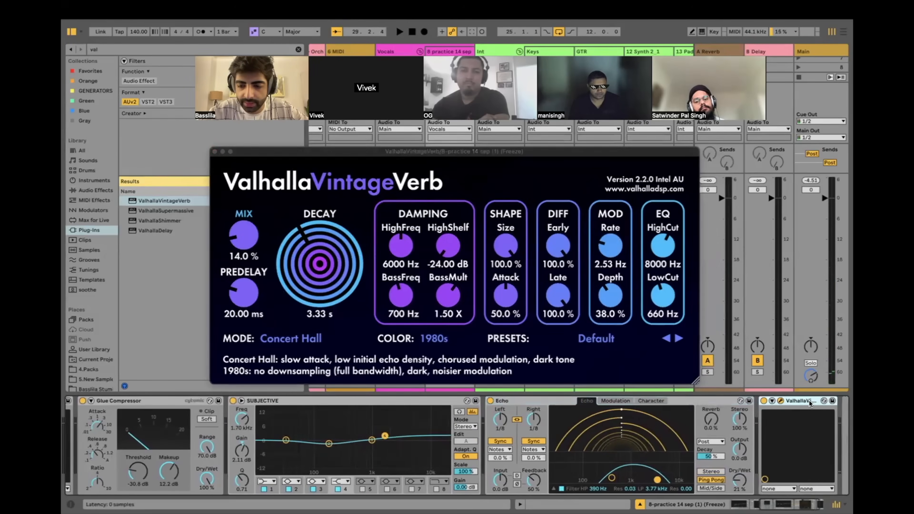
pyautogui.click(688, 403)
pyautogui.press('0')
pyautogui.press('0')
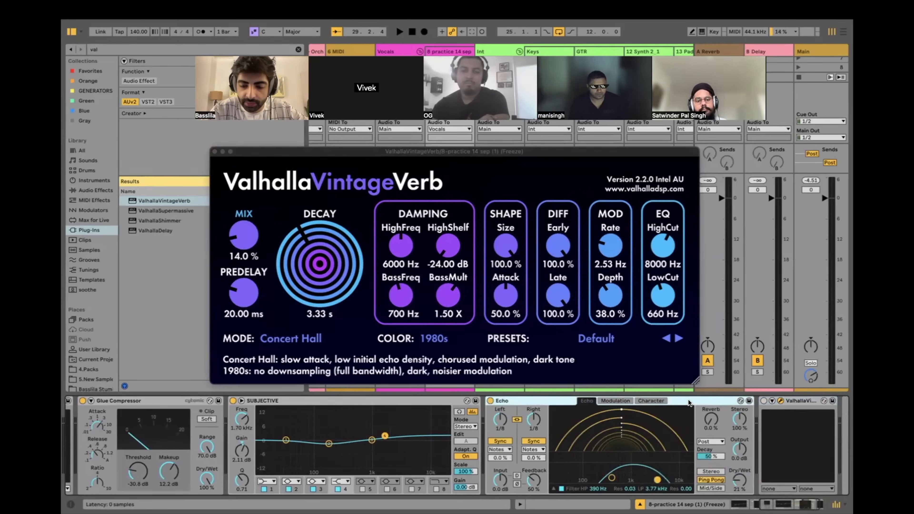
pyautogui.moveTo(739, 484); pyautogui.dragTo(739, 432)
pyautogui.press('space')
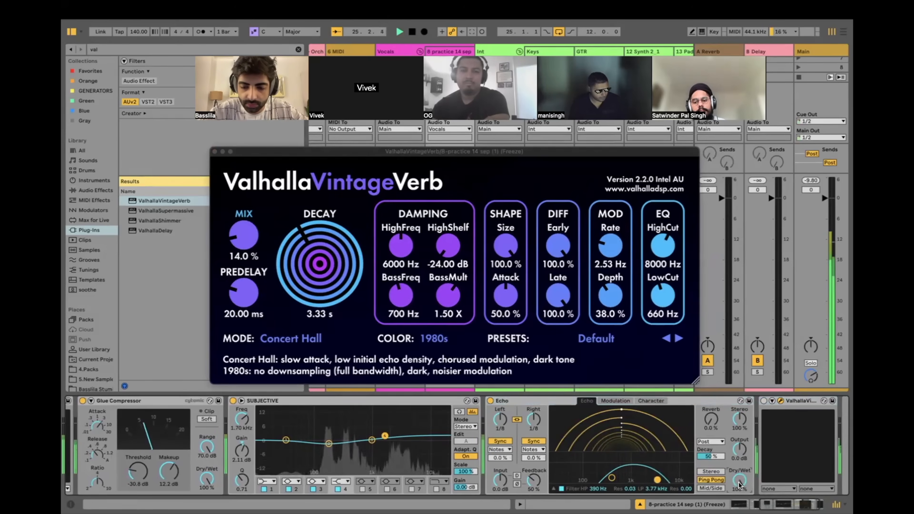
# Step: Lower Echo's high-pass filter to 20 Hz, listen to the fully wet vocal, and undo the filter change
pyautogui.moveTo(611, 478); pyautogui.dragTo(552, 477)
pyautogui.press('space')
pyautogui.press('space')
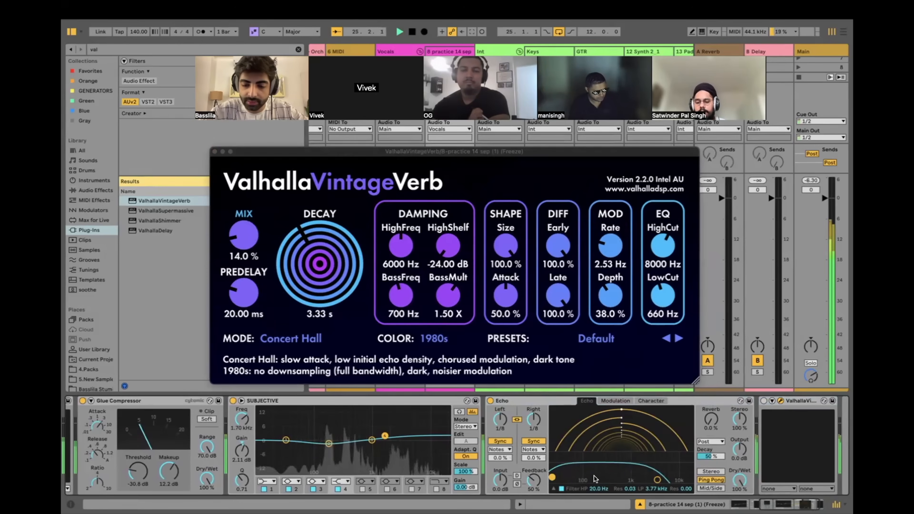
pyautogui.press('space')
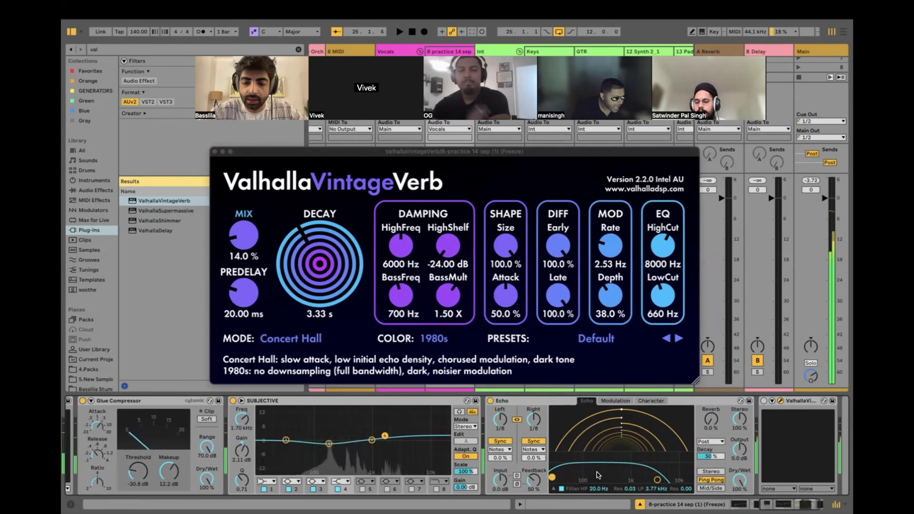
pyautogui.press('super+z')
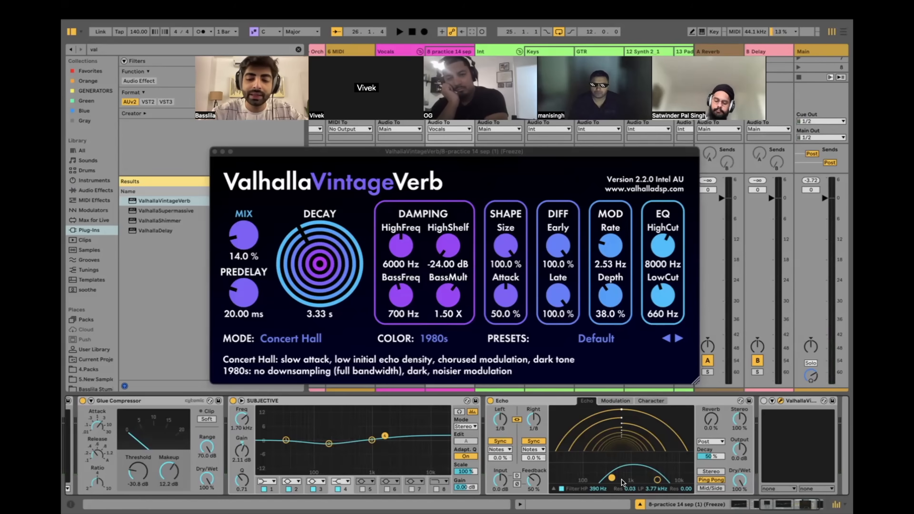
# Step: Set Echo's Dry/Wet to 25% and re-enable VintageVerb with its mix at 100%
pyautogui.press('space')
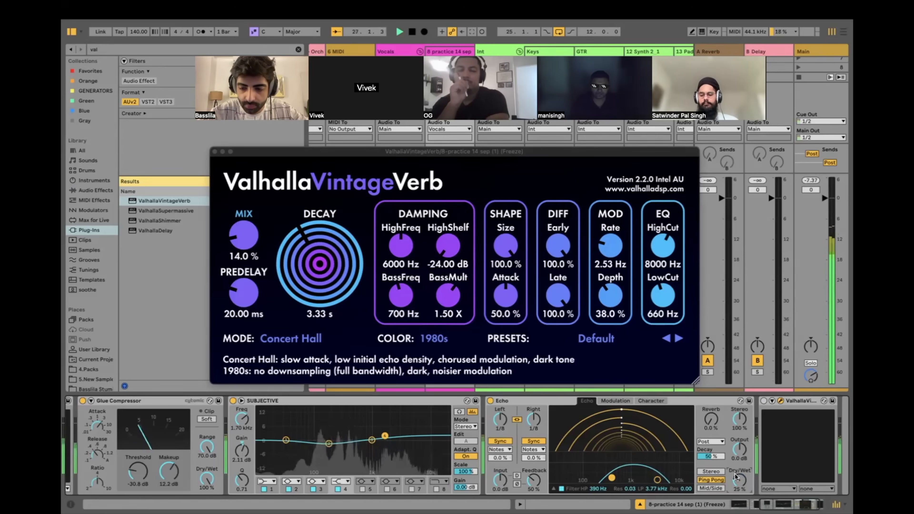
pyautogui.click(764, 400)
pyautogui.moveTo(242, 234); pyautogui.dragTo(227, 3)
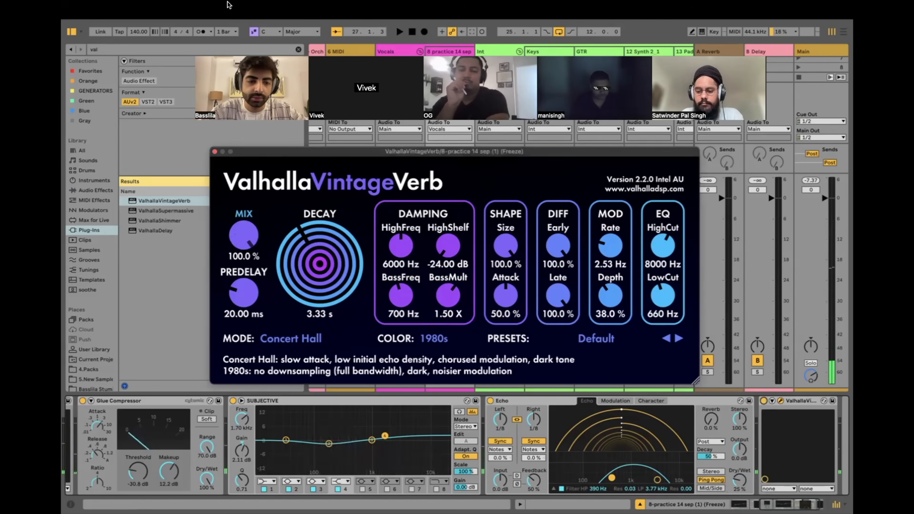
# Step: Listen to the fully wet reverb with LowCut at 10 Hz for comparison and set LowCut to 650 Hz
pyautogui.press('space')
pyautogui.moveTo(662, 295); pyautogui.dragTo(660, 306)
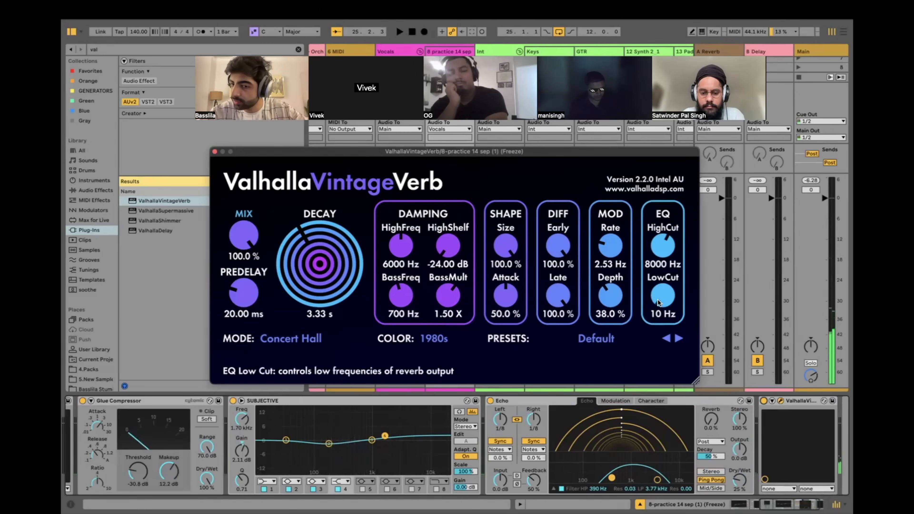
pyautogui.moveTo(658, 298)
pyautogui.mouseDown()
pyautogui.moveTo(651, 249)
pyautogui.moveTo(643, 298)
pyautogui.mouseUp()
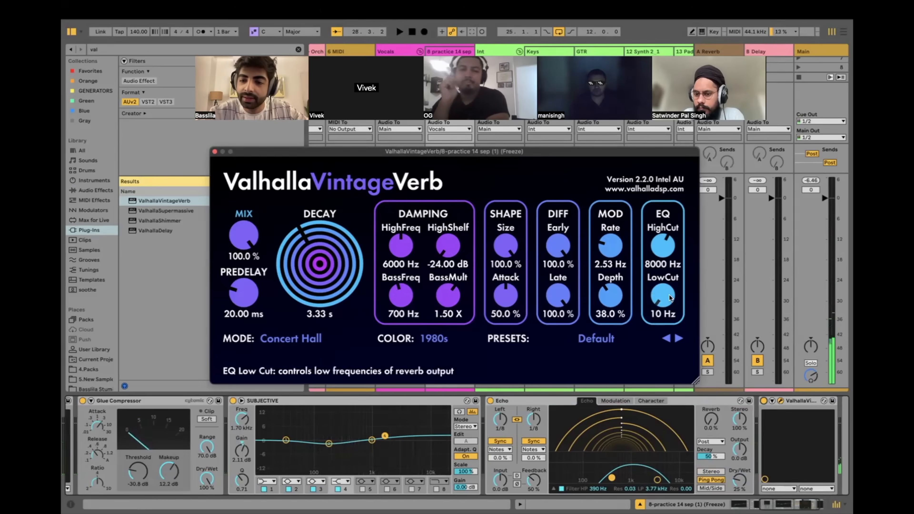
pyautogui.moveTo(644, 297); pyautogui.dragTo(662, 240)
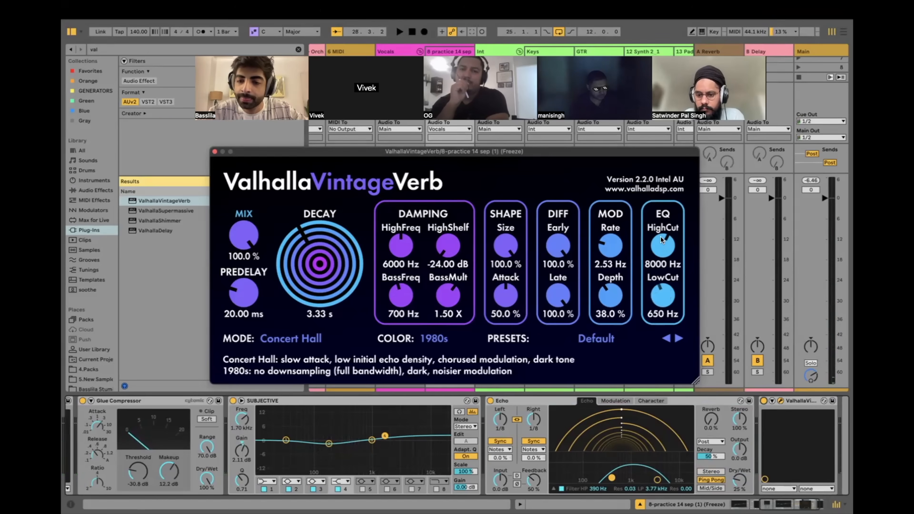
# Step: Search the audio effects for "reverb", add Reverb with its input filter at 914 Hz after VintageVerb, and delete that device
pyautogui.moveTo(125, 4)
pyautogui.press('super+f')
pyautogui.write('reverb')
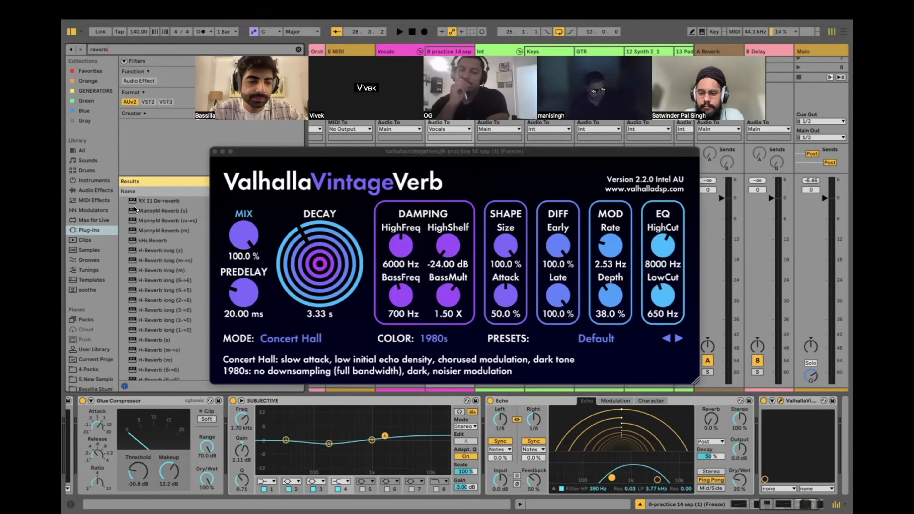
pyautogui.click(96, 190)
pyautogui.doubleClick(147, 90)
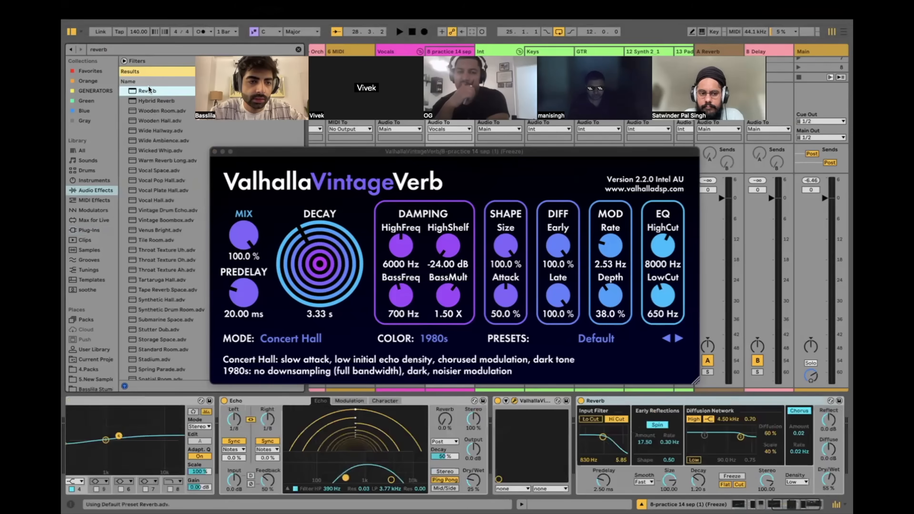
pyautogui.moveTo(603, 437)
pyautogui.mouseDown()
pyautogui.moveTo(612, 442)
pyautogui.moveTo(603, 443)
pyautogui.mouseUp()
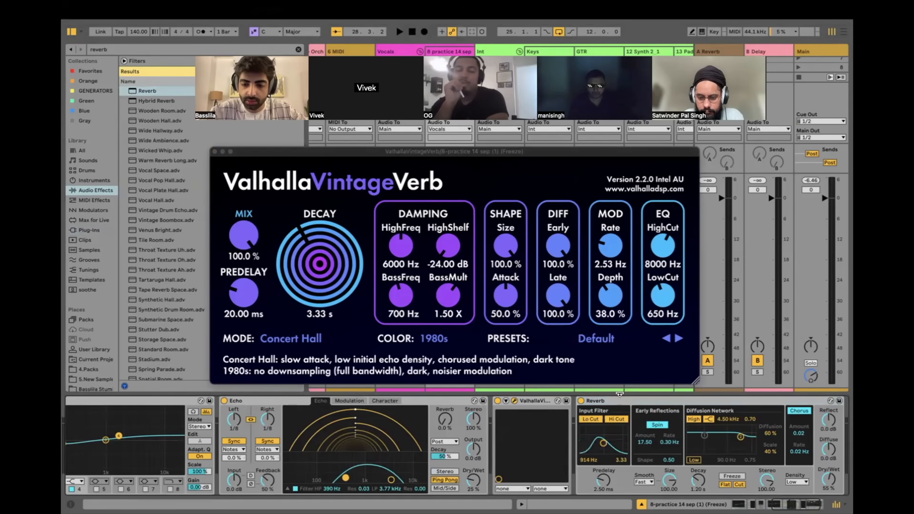
pyautogui.press('Delete')
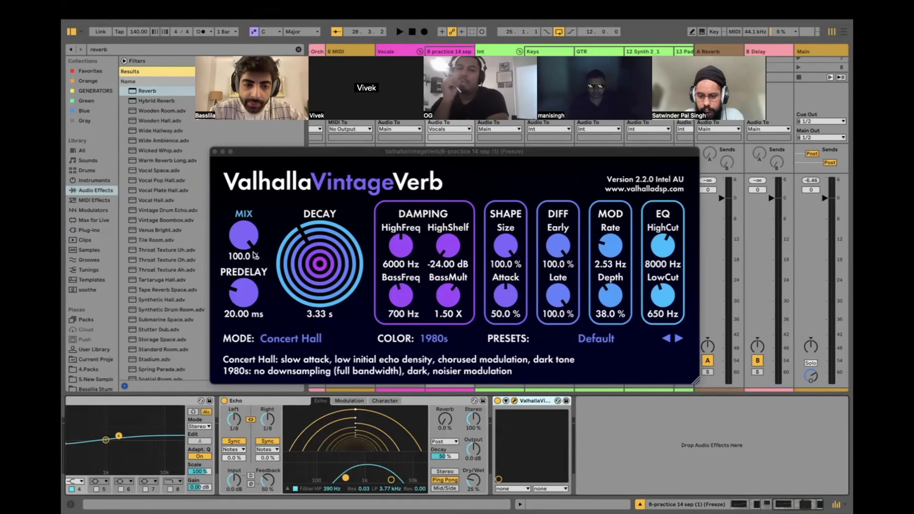
# Step: Set VintageVerb's mix to 17.7%, predelay to 29.37 ms and decay to 2.83 s during vocal playback
pyautogui.click(245, 238)
pyautogui.press('space')
pyautogui.moveTo(246, 238); pyautogui.dragTo(256, 343)
pyautogui.moveTo(293, 288); pyautogui.dragTo(247, 296)
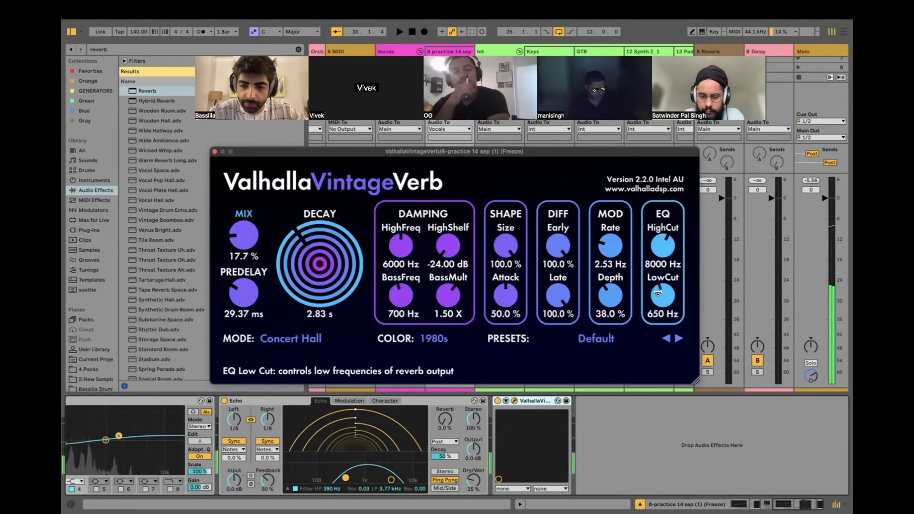
# Step: Compare VintageVerb's LowCut at 10 Hz and 750 Hz on the playing vocal, leaving it at 10 Hz
pyautogui.moveTo(658, 294); pyautogui.dragTo(659, 382)
pyautogui.press('space')
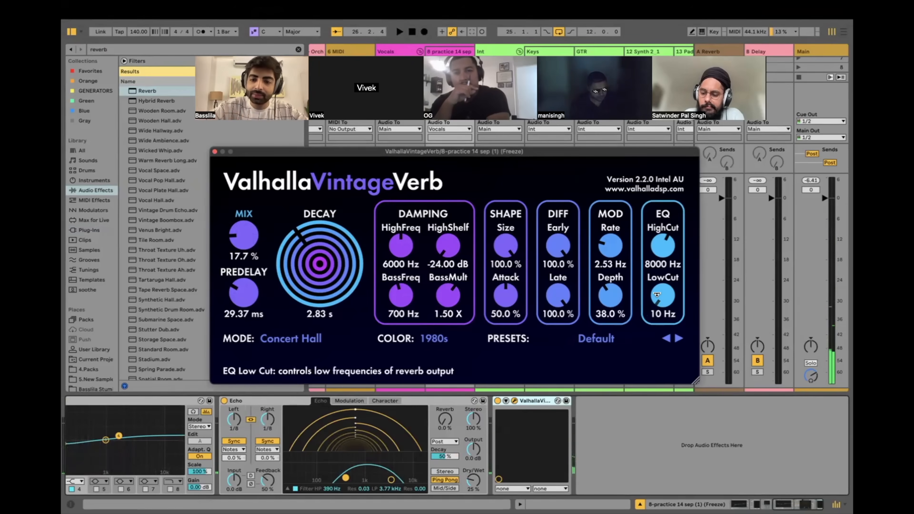
pyautogui.moveTo(416, 151); pyautogui.dragTo(437, 190)
pyautogui.press('space')
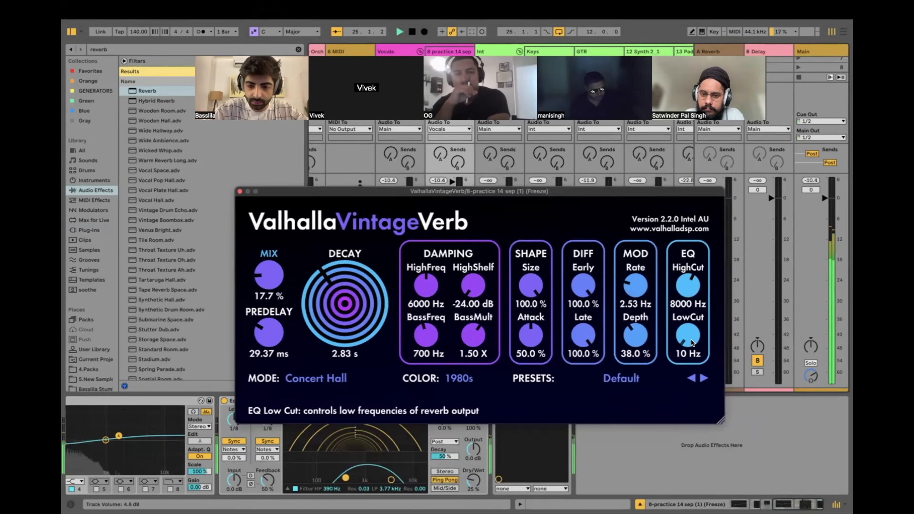
pyautogui.moveTo(690, 339); pyautogui.dragTo(680, 301)
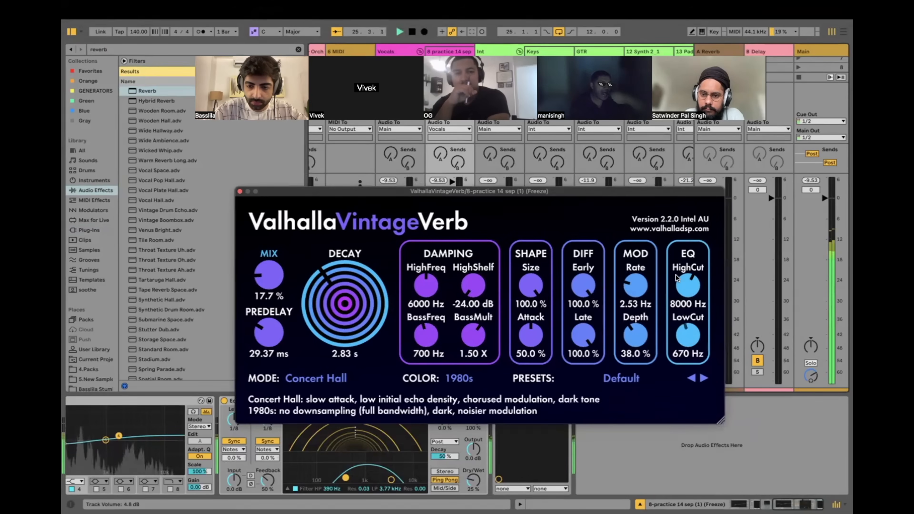
pyautogui.moveTo(672, 265)
pyautogui.mouseDown()
pyautogui.moveTo(670, 252)
pyautogui.moveTo(665, 271)
pyautogui.mouseUp()
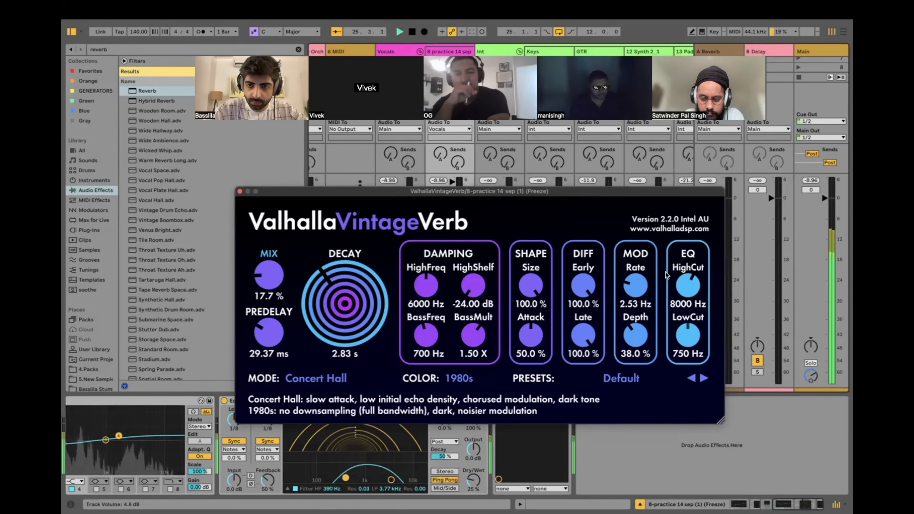
pyautogui.moveTo(665, 272); pyautogui.dragTo(654, 378)
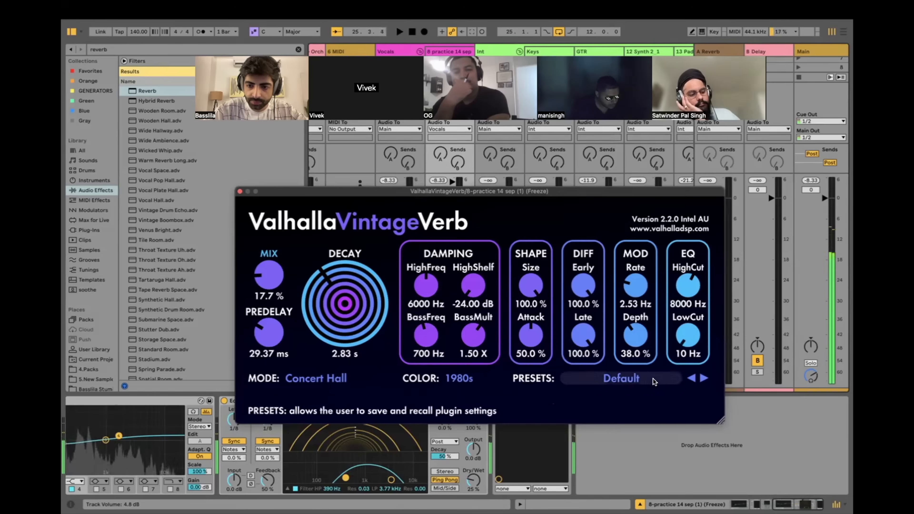
# Step: Search the plug-ins for "span" and add the SPAN analyzer after VintageVerb on the vocal track
pyautogui.click(123, 49)
pyautogui.write('span')
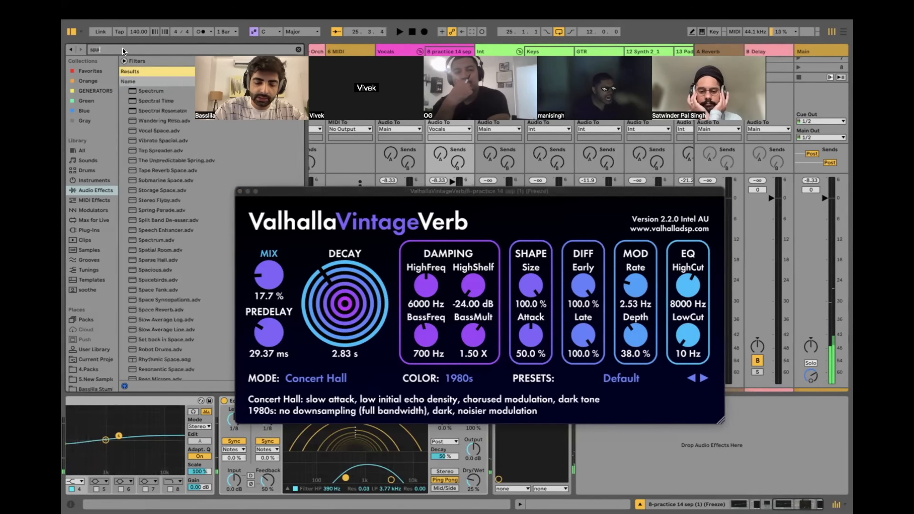
pyautogui.click(93, 231)
pyautogui.doubleClick(146, 198)
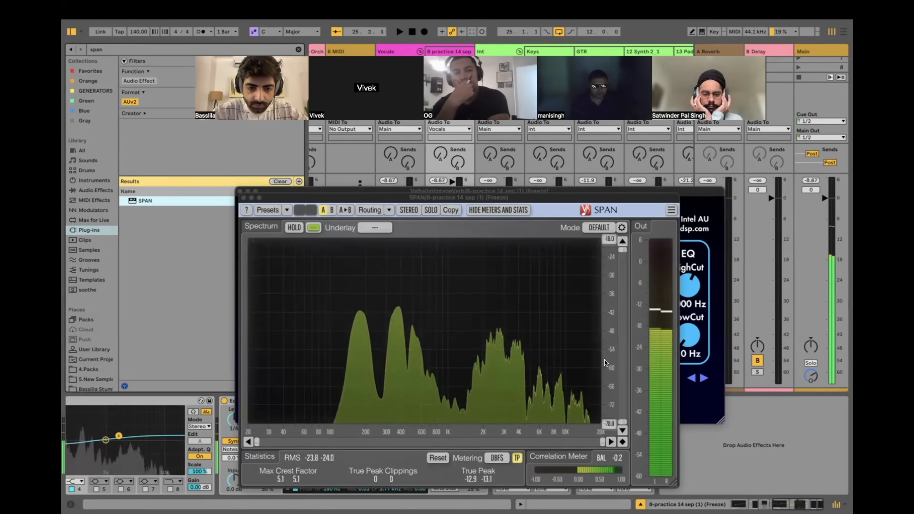
# Step: Set VintageVerb's LowCut to 770 Hz and move its window away to examine the vocal's spectrum in SPAN
pyautogui.click(690, 335)
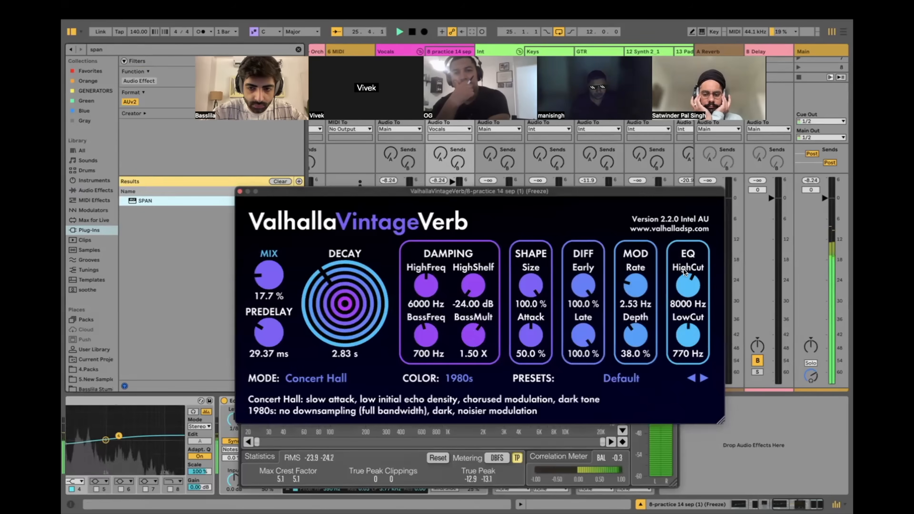
pyautogui.moveTo(614, 192); pyautogui.dragTo(641, 422)
pyautogui.click(540, 319)
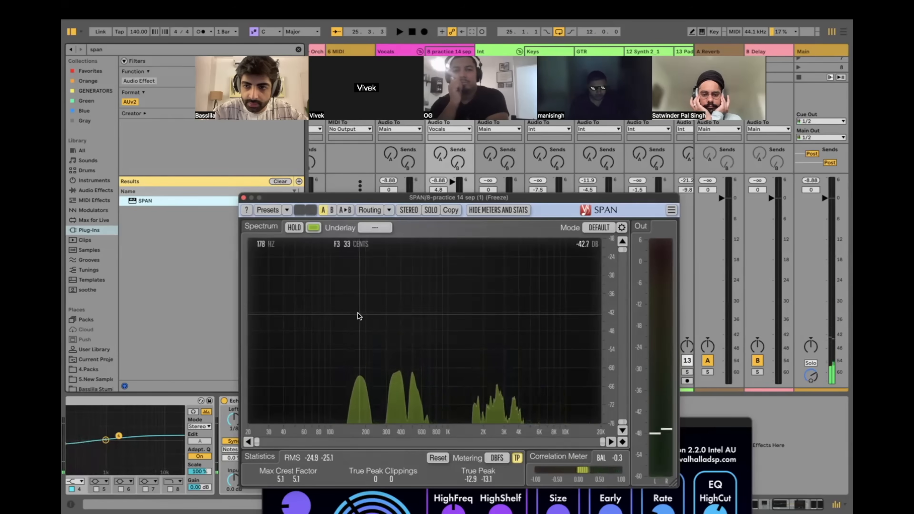
# Step: Set VintageVerb's LowCut to 10 Hz, examine the vocal's low frequencies in SPAN, and close the SPAN window
pyautogui.moveTo(718, 420); pyautogui.dragTo(718, 236)
pyautogui.moveTo(715, 382); pyautogui.dragTo(715, 428)
pyautogui.click(619, 198)
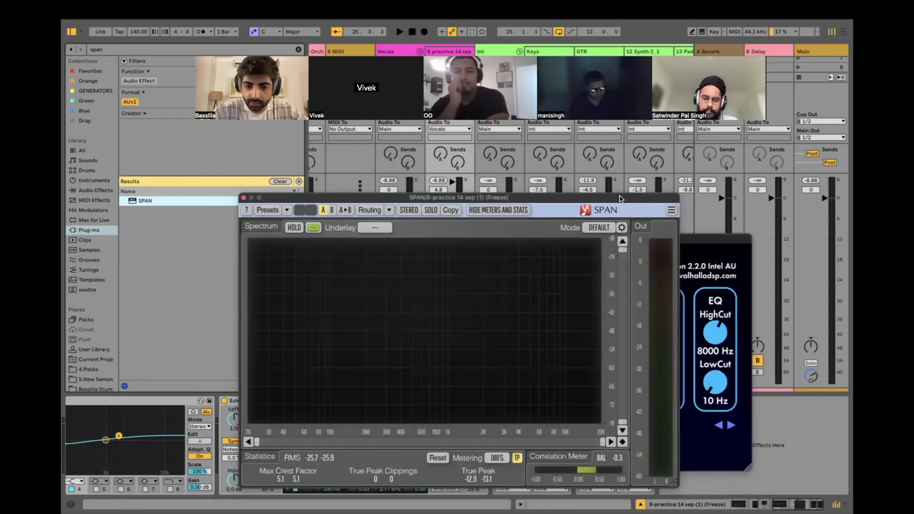
pyautogui.press('space')
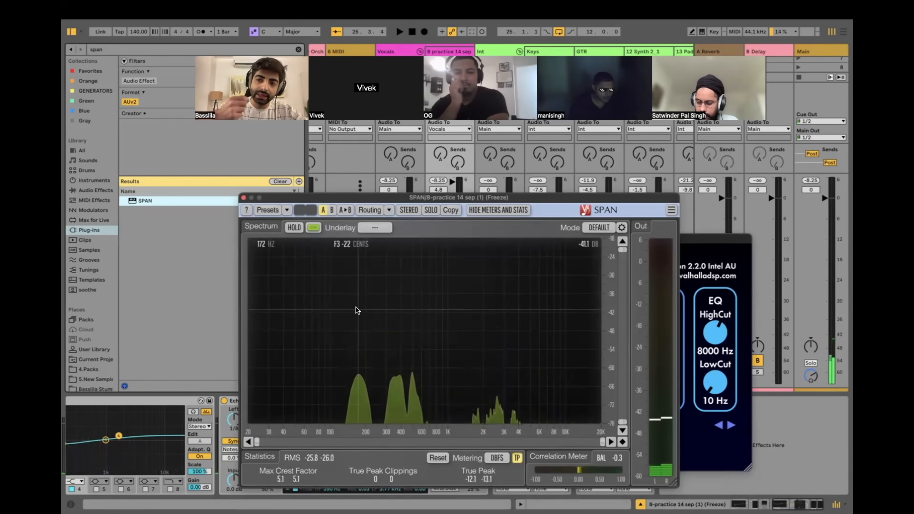
pyautogui.click(243, 197)
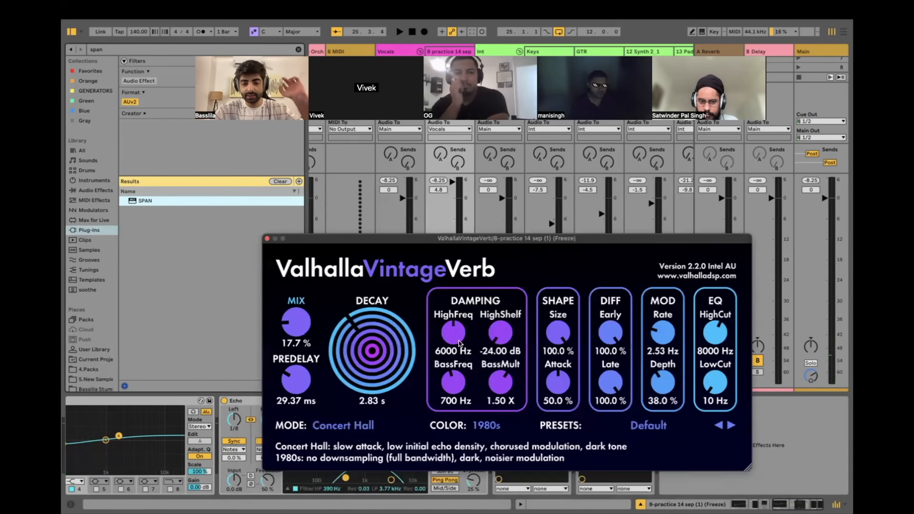
# Step: Set VintageVerb's LowCut to 710 Hz and delete the SPAN analyzer from the vocal track
pyautogui.moveTo(474, 212); pyautogui.dragTo(423, 167)
pyautogui.moveTo(621, 326); pyautogui.dragTo(609, 250)
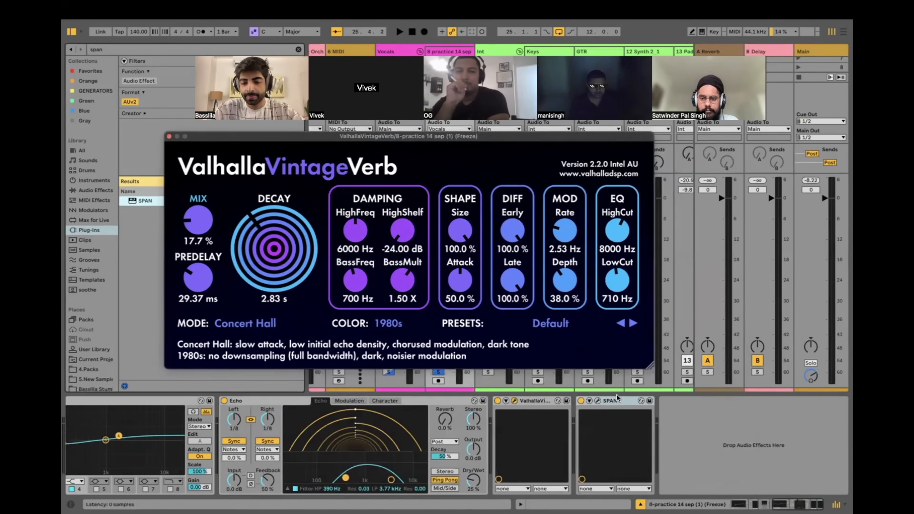
pyautogui.click(617, 395)
pyautogui.press('Delete')
# Step: Set VintageVerb's LowCut to 570 Hz, audition the vocal, and close the reverb window
pyautogui.moveTo(594, 136); pyautogui.dragTo(724, 230)
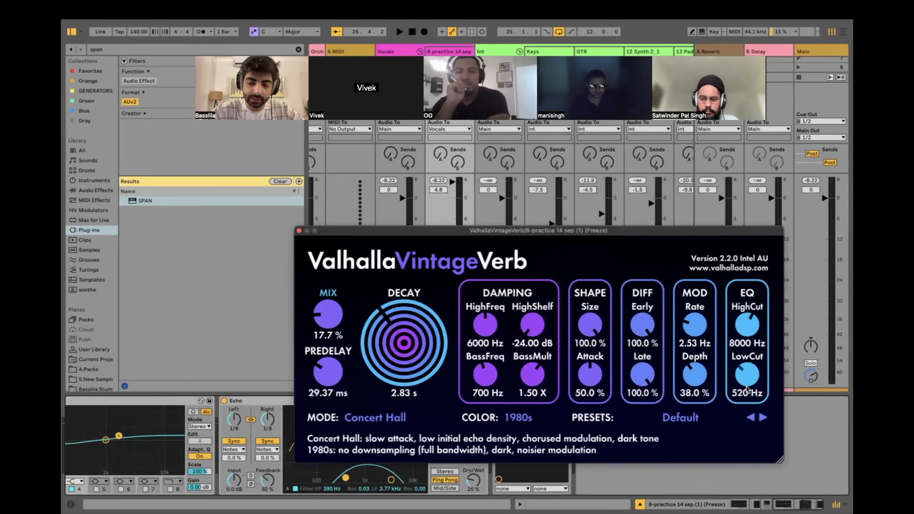
pyautogui.press('space')
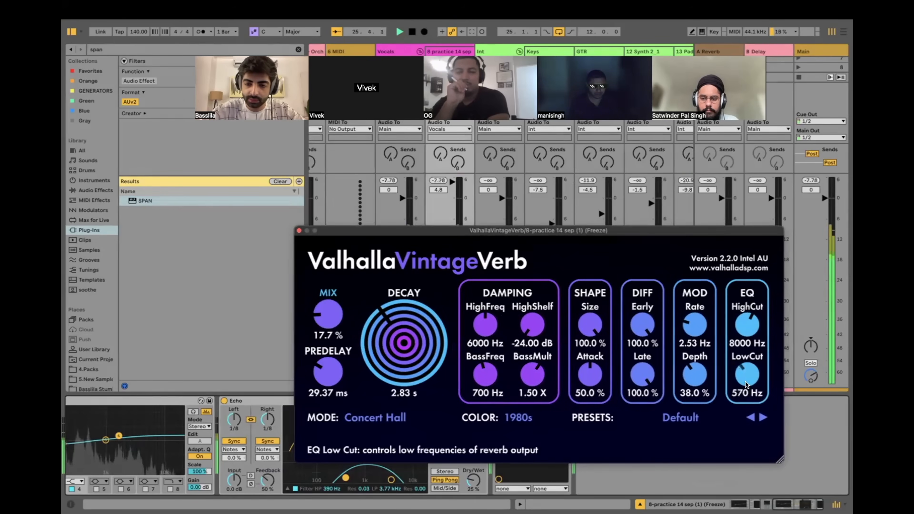
pyautogui.click(299, 230)
pyautogui.press('space')
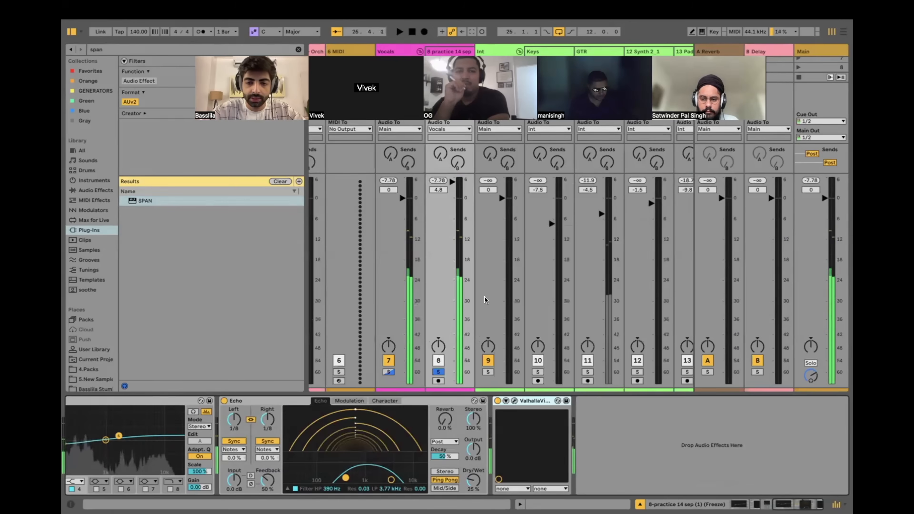
# Step: Solo the Int group together with the vocals and play them in context
pyautogui.hscroll(7, 533, 302)
pyautogui.hscroll(-5, 535, 303)
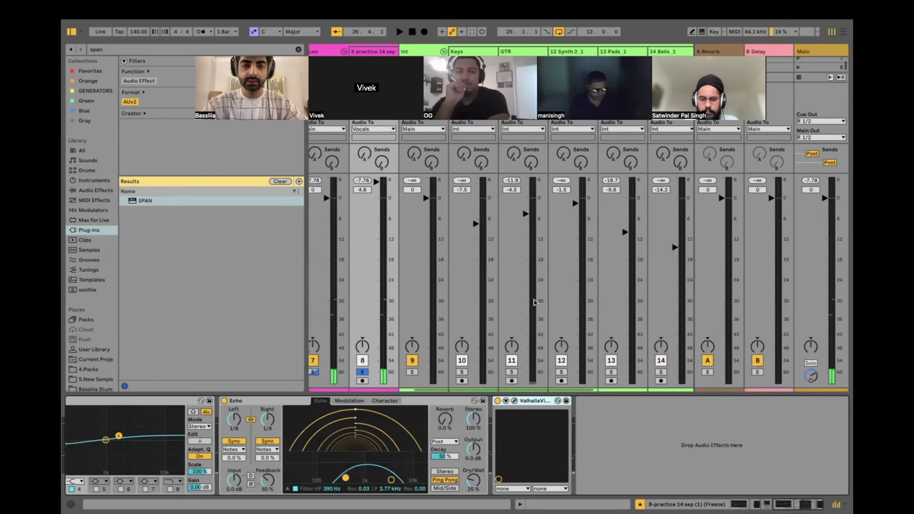
pyautogui.click(426, 372)
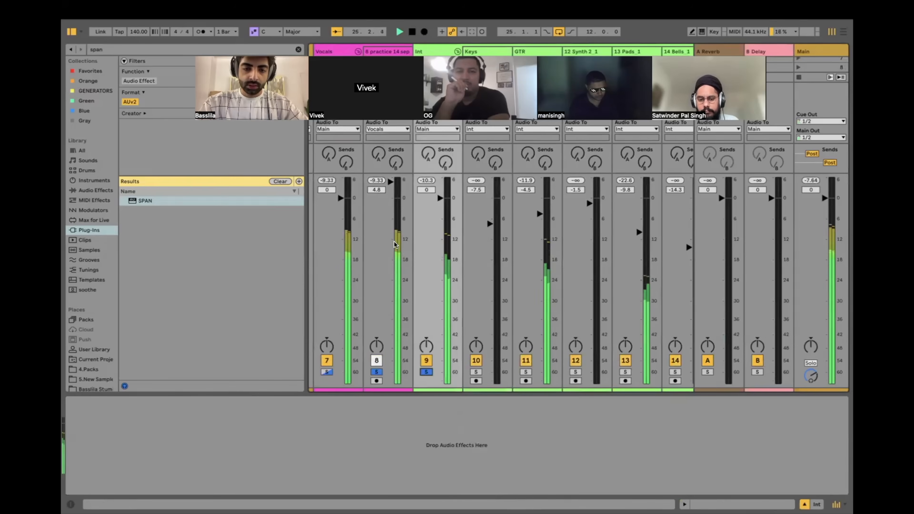
# Step: Set the vocal's VintageVerb to 16.2 % mix, 2.65 s decay and 650 Hz LowCut, and close its window
pyautogui.click(379, 51)
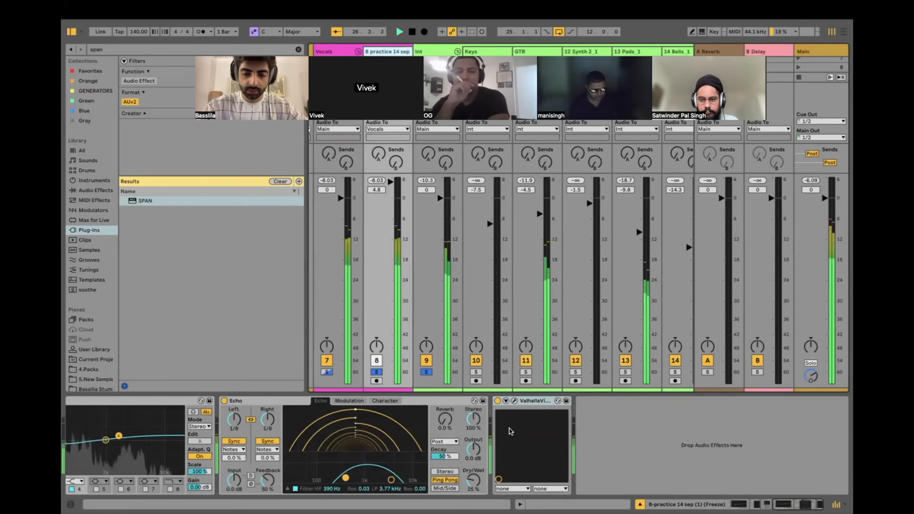
pyautogui.click(514, 399)
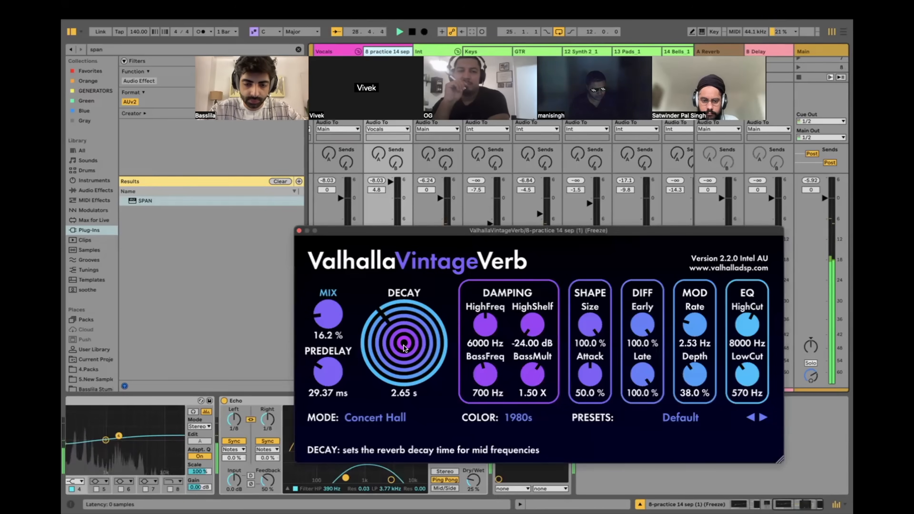
pyautogui.moveTo(744, 373); pyautogui.dragTo(743, 369)
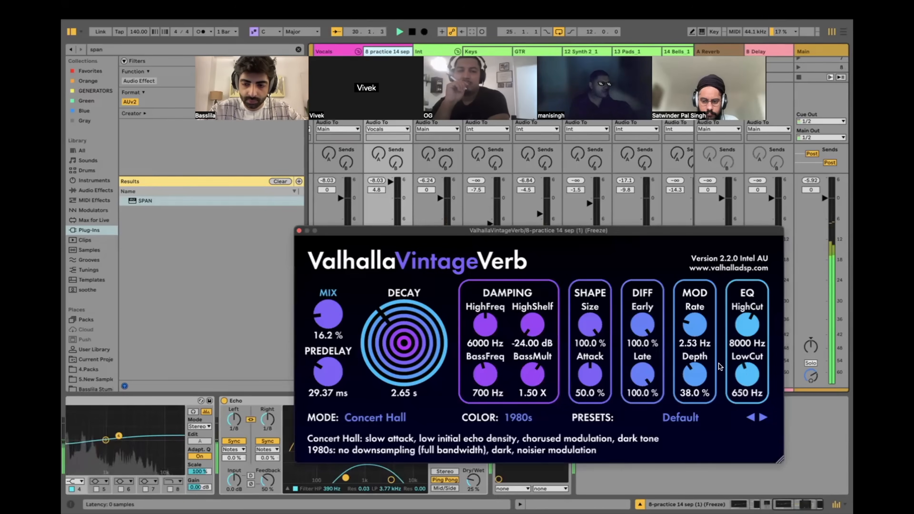
pyautogui.click(299, 231)
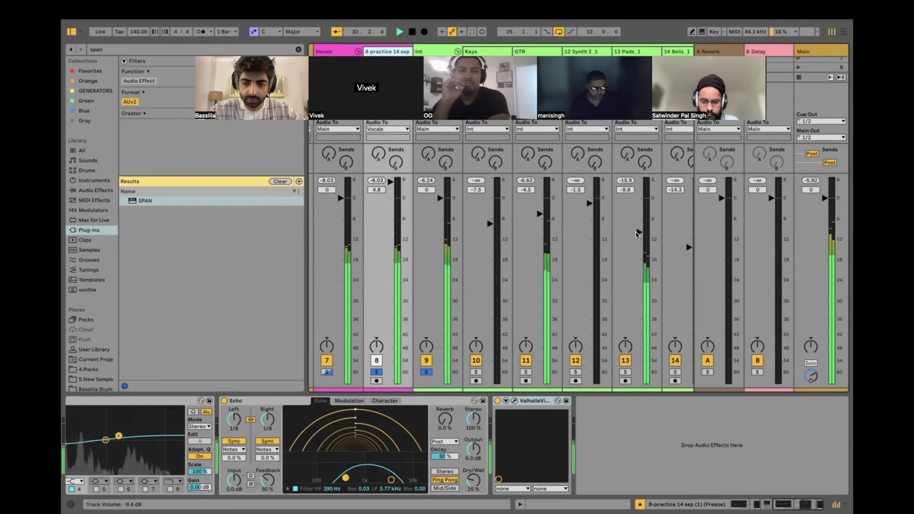
# Step: Switch to the Arrangement View and look over the vocal, keys and guitar clips along the timeline
pyautogui.press('Tab')
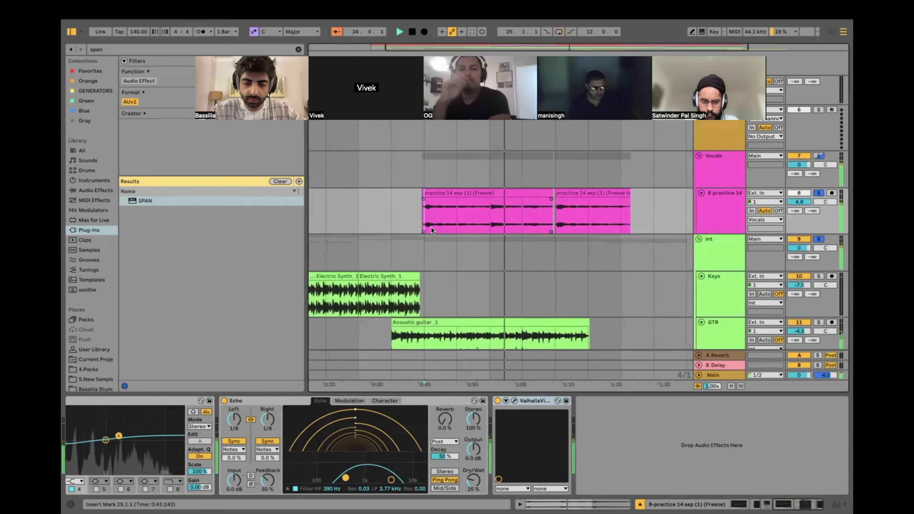
pyautogui.press('+')
pyautogui.press('+')
pyautogui.press('-')
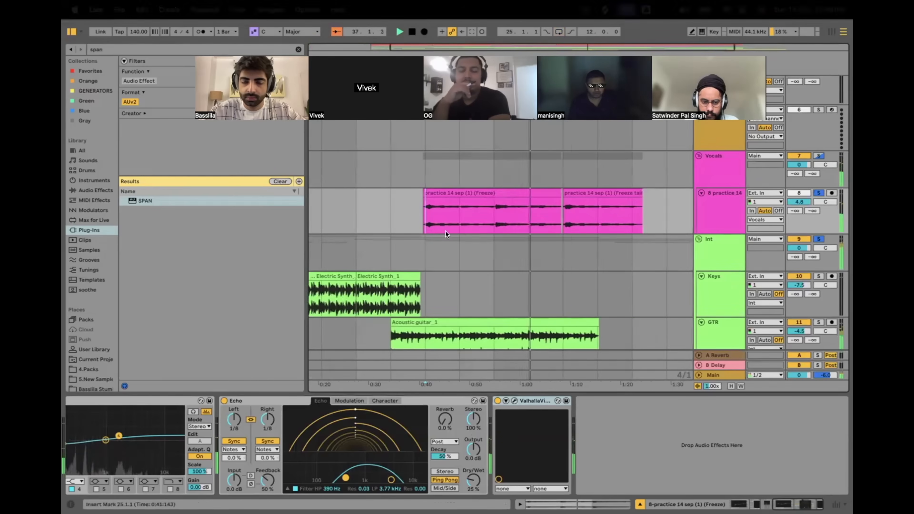
pyautogui.scroll(-2, 426, 221)
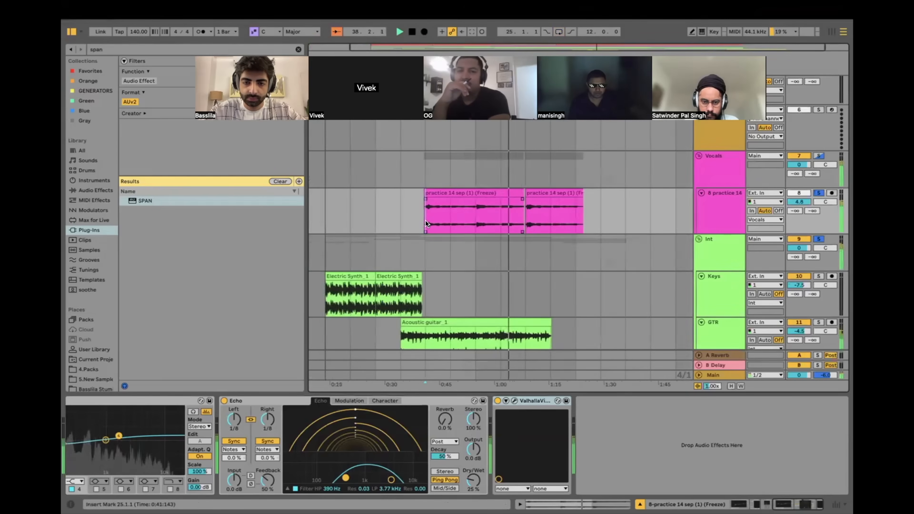
pyautogui.scroll(5, 425, 220)
pyautogui.scroll(-3, 426, 221)
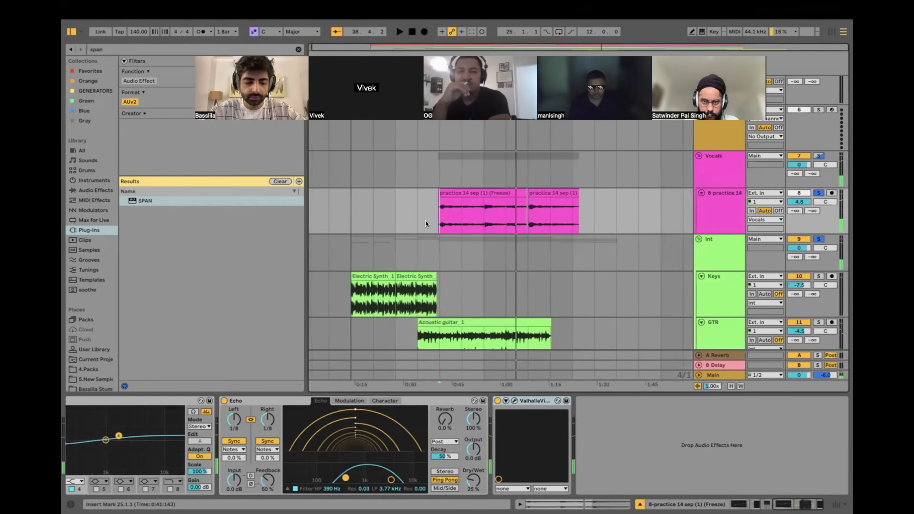
# Step: Save the Live Set as a new project on the Desktop, named with the student's first name
pyautogui.press('super+shift+s')
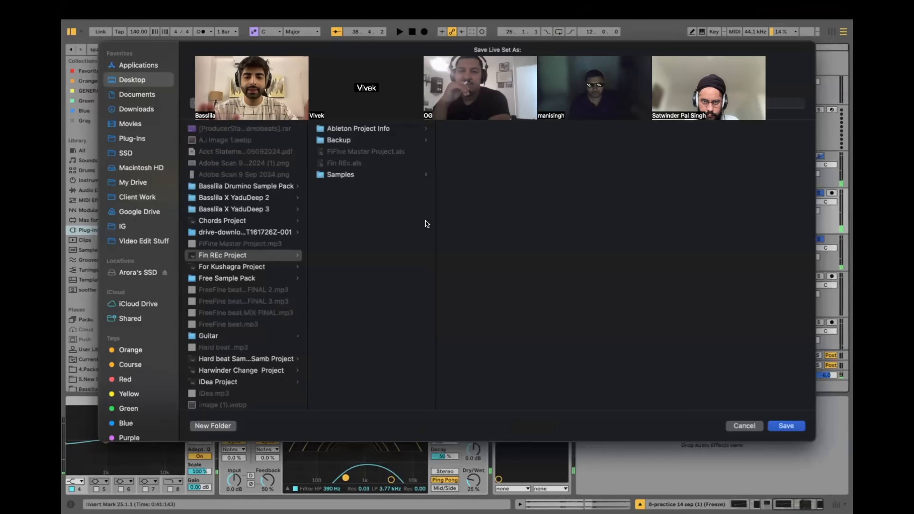
pyautogui.click(128, 75)
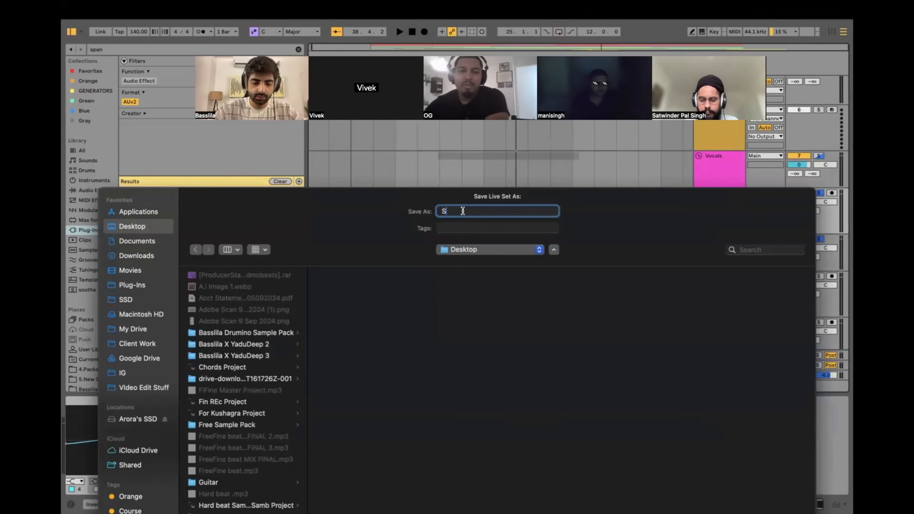
pyautogui.write('Satwinder')
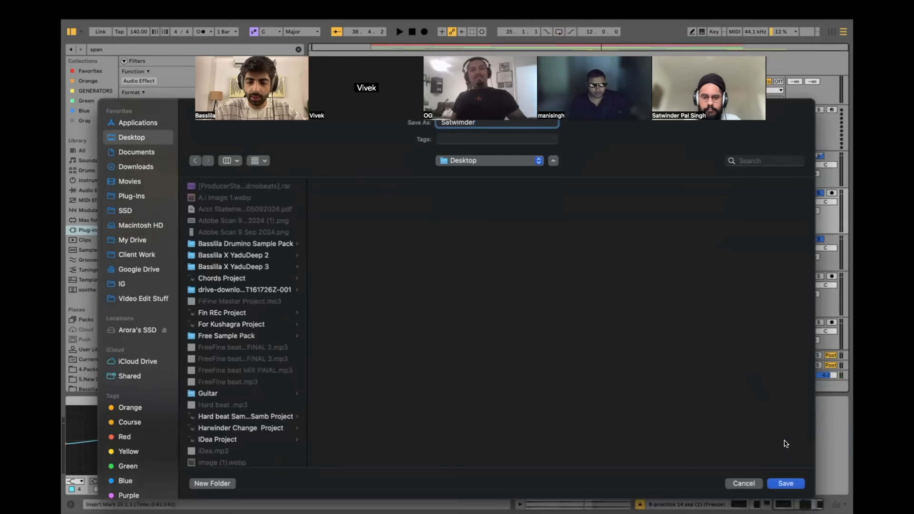
pyautogui.click(785, 482)
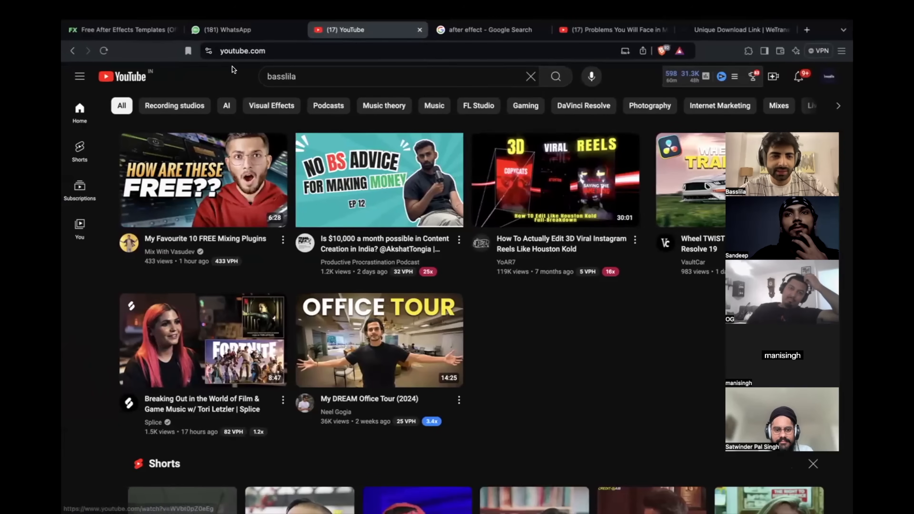
# Step: Switch to the Brave browser, open hailuoai.com/video in a new tab, and translate the page to English
pyautogui.click(95, 25)
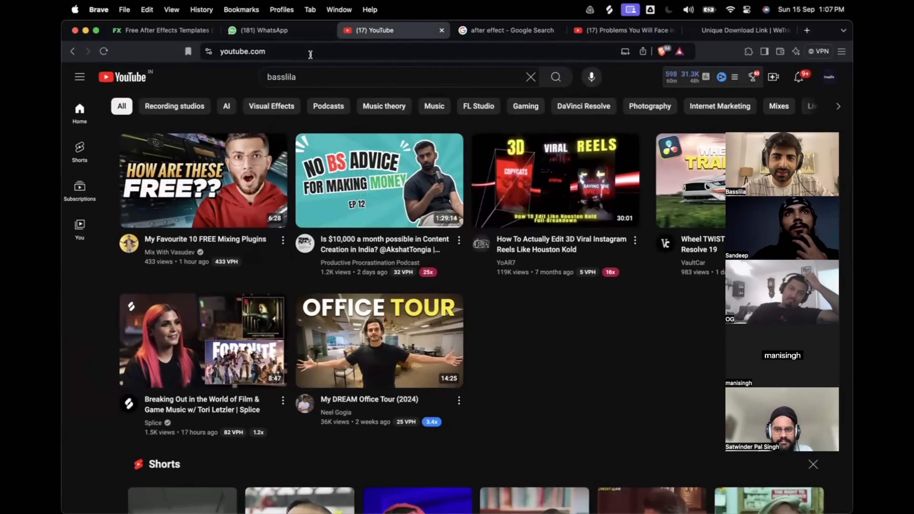
pyautogui.press('super+t')
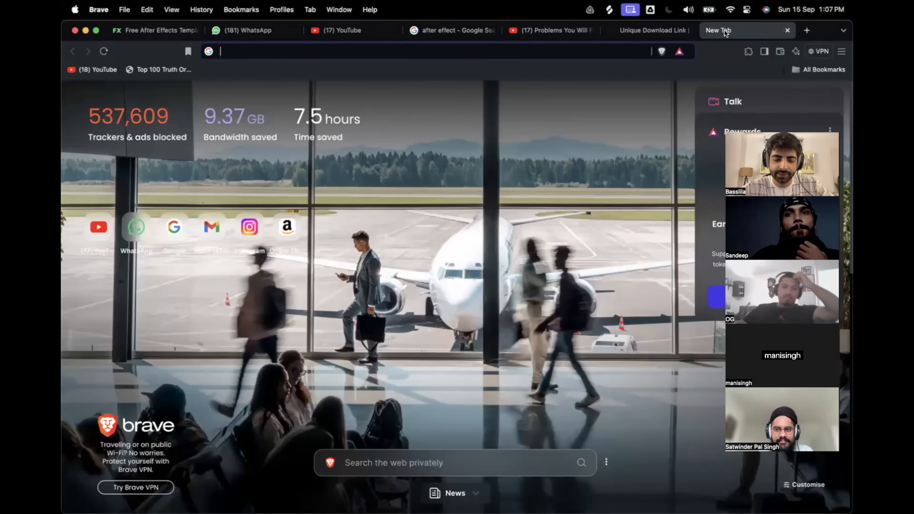
pyautogui.write('ha')
pyautogui.press('Return')
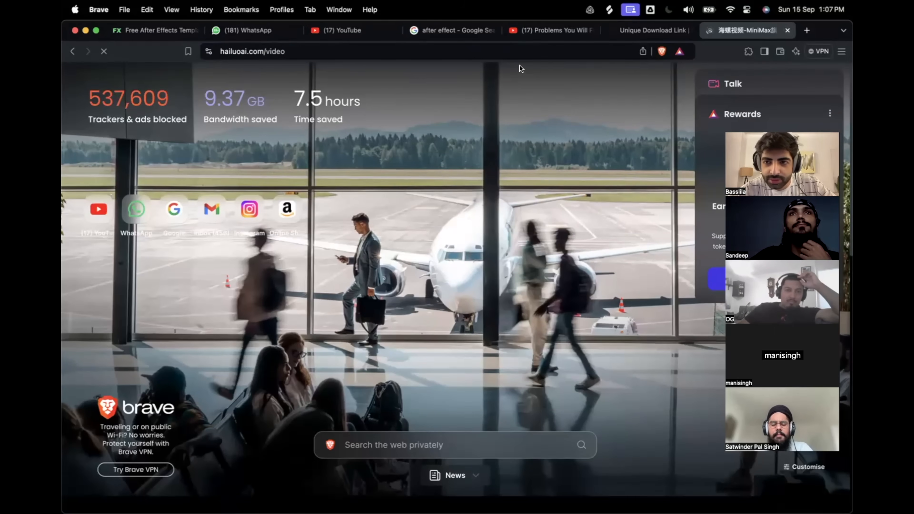
pyautogui.click(511, 48)
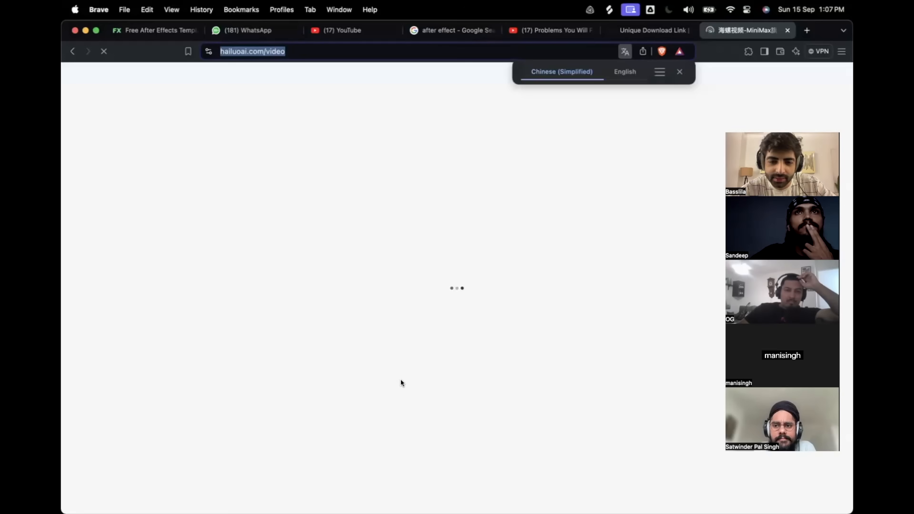
pyautogui.click(617, 71)
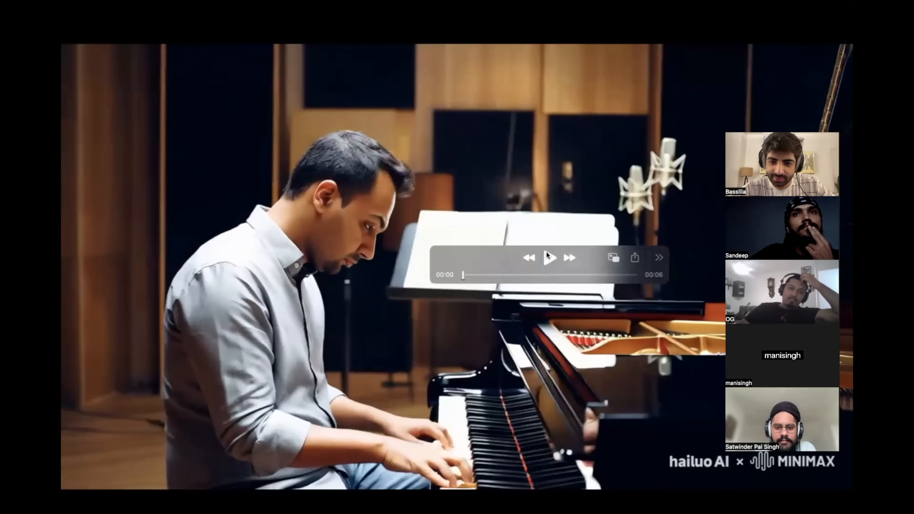
# Step: Play a moment of the hailuo AI piano video, pause it, and return to the browser
pyautogui.click(546, 255)
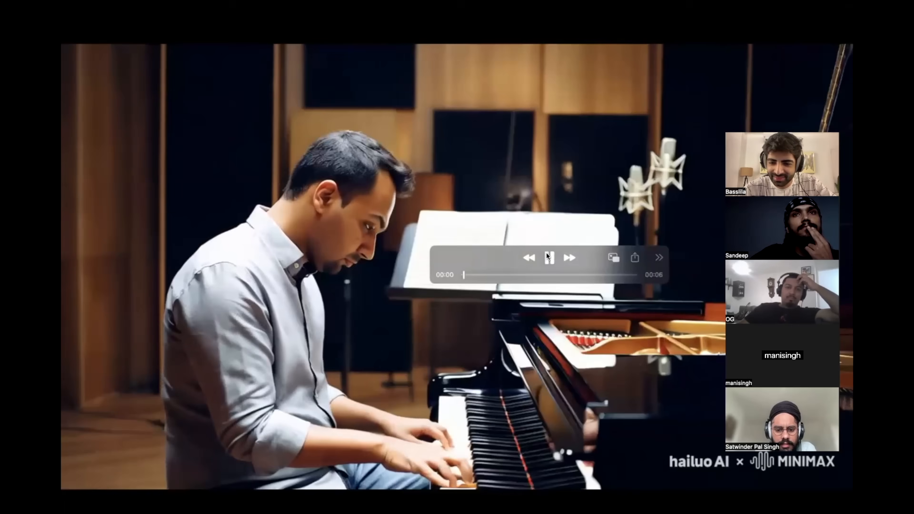
pyautogui.click(546, 255)
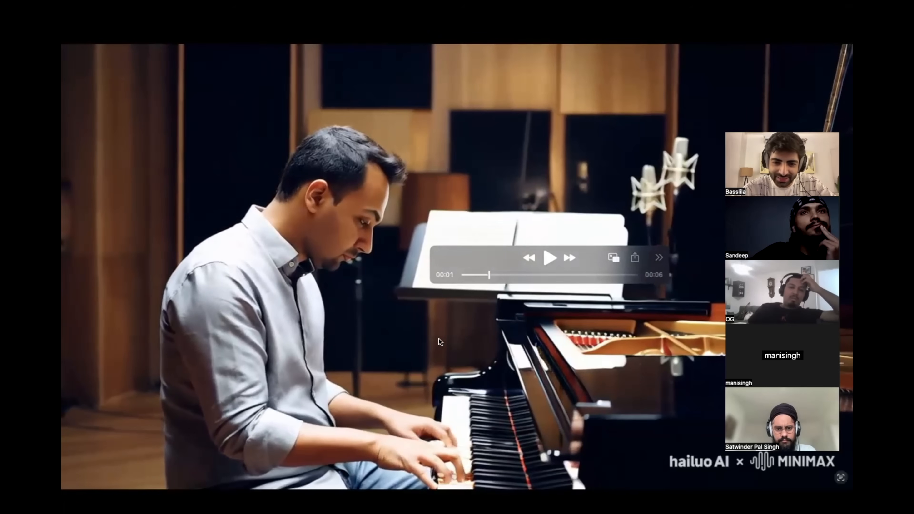
pyautogui.hotkey('ctrl', 'Left')
pyautogui.hotkey('ctrl', 'Left')
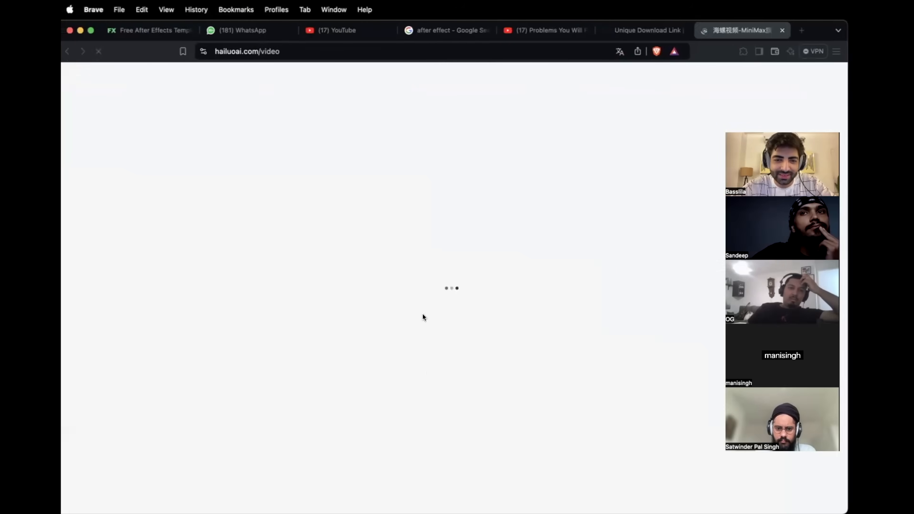
# Step: Copy the hailuoai.com/video page address
pyautogui.click(292, 45)
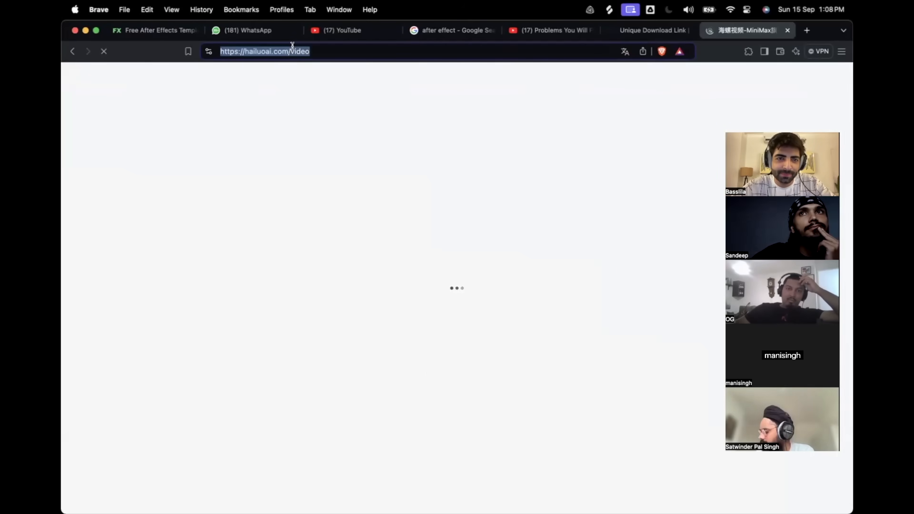
pyautogui.click(340, 122)
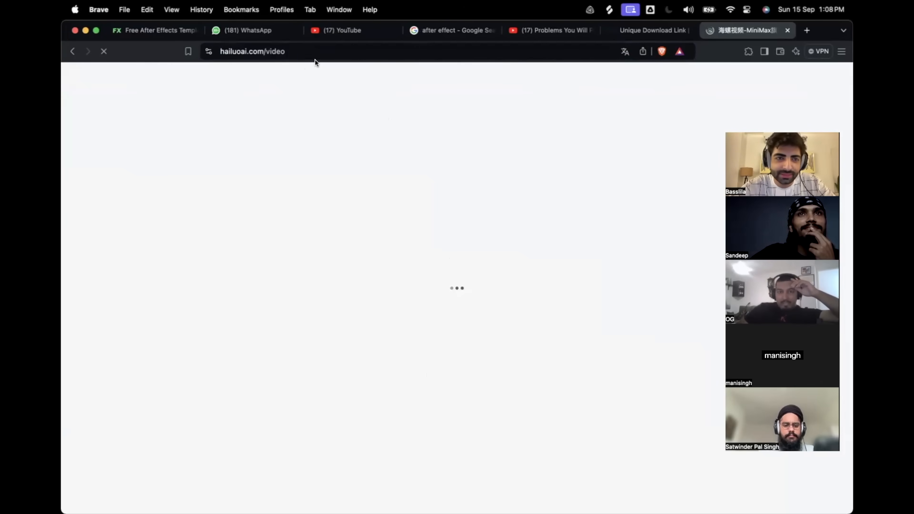
pyautogui.click(295, 52)
pyautogui.press('super+c')
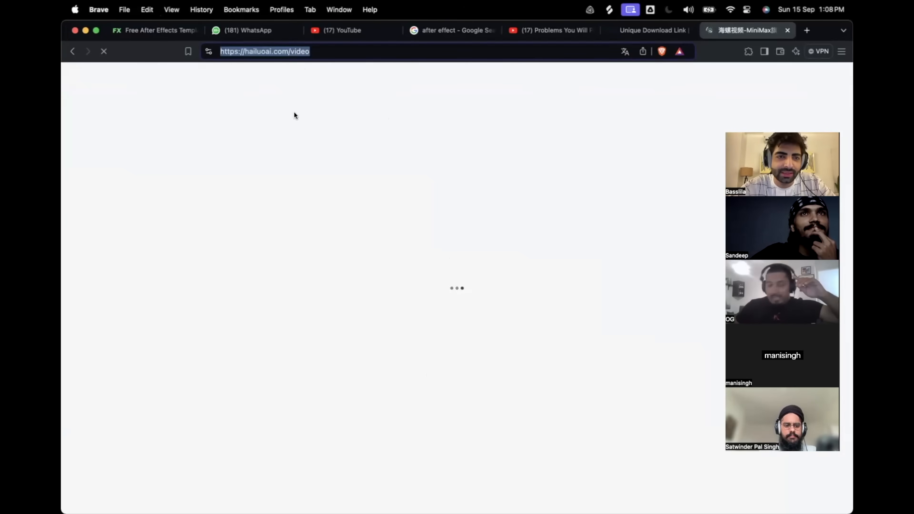
# Step: Switch to WhatsApp and send the copied hailuoai.com/video link to the "1st June 2024 ONLINE MPMM Batch" group
pyautogui.moveTo(481, 490)
pyautogui.click(534, 490)
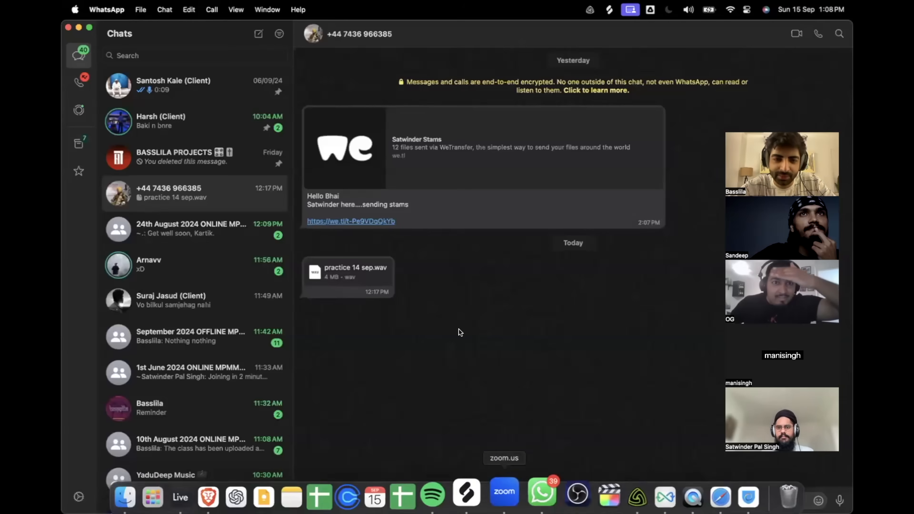
pyautogui.click(226, 260)
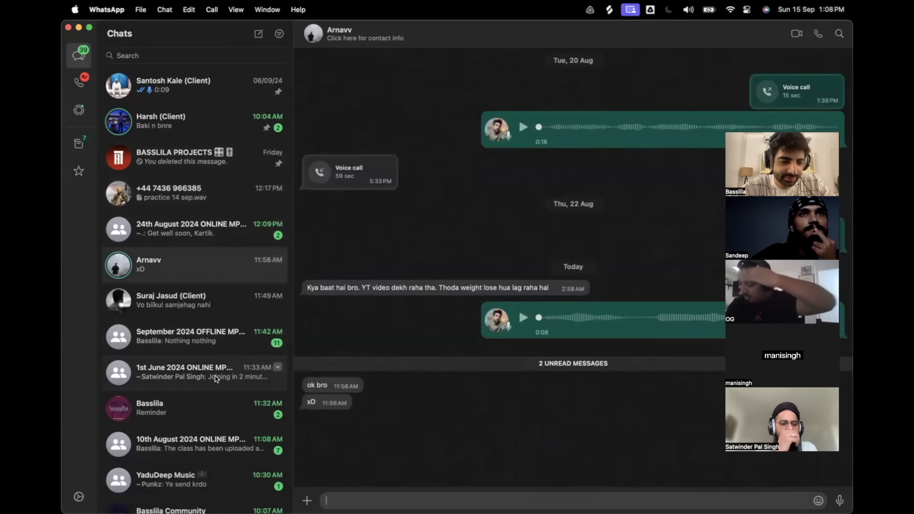
pyautogui.click(216, 378)
pyautogui.press('super+v')
pyautogui.press('Return')
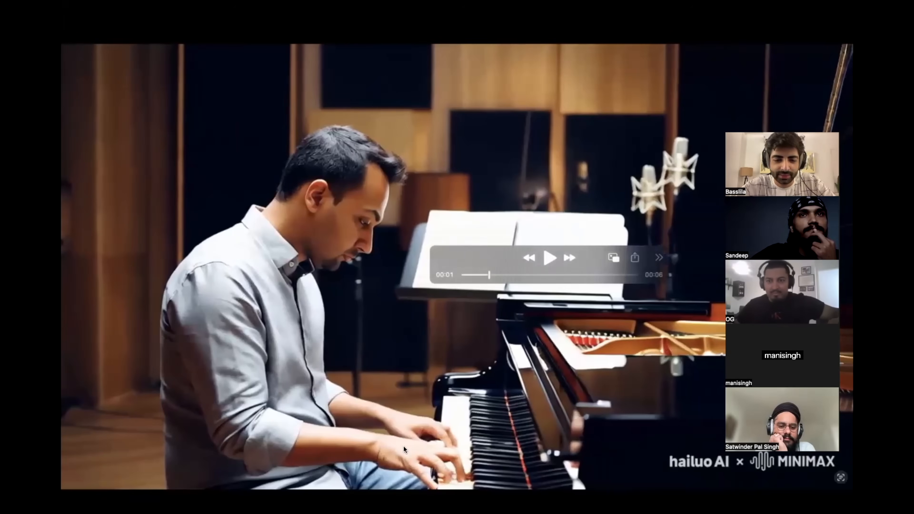
# Step: Scrub the piano video back towards its start and put the WhatsApp window away
pyautogui.moveTo(489, 275); pyautogui.dragTo(473, 264)
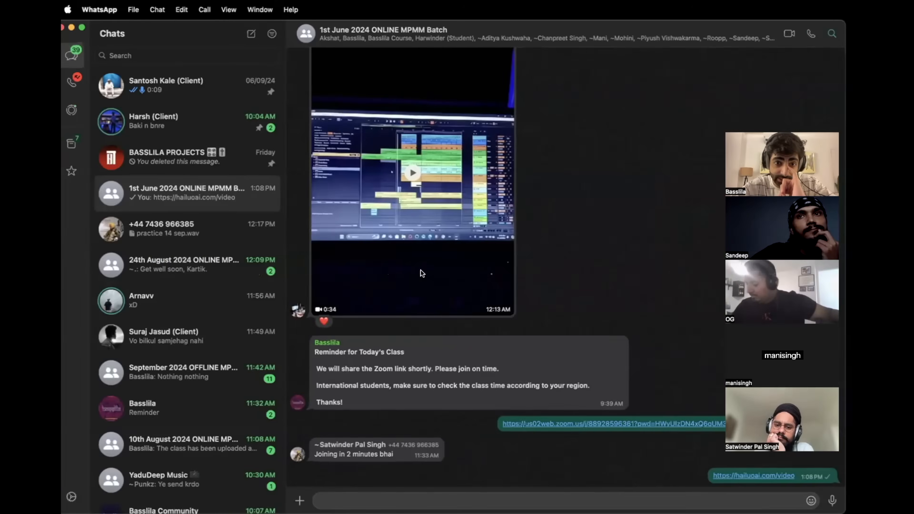
pyautogui.click(79, 27)
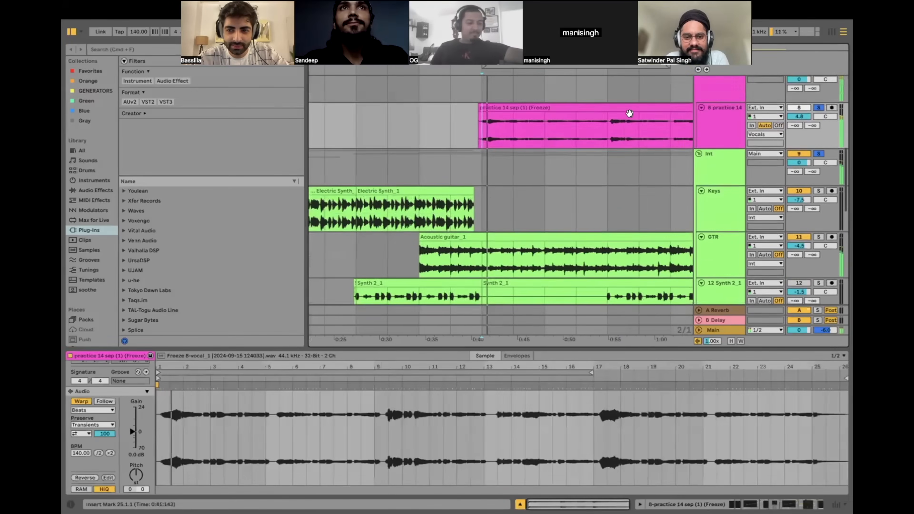
# Step: Lower the vocal track's volume to 1.8 dB in Ableton Live and restart playback
pyautogui.moveTo(799, 140); pyautogui.dragTo(798, 146)
pyautogui.press('space')
pyautogui.press('space')
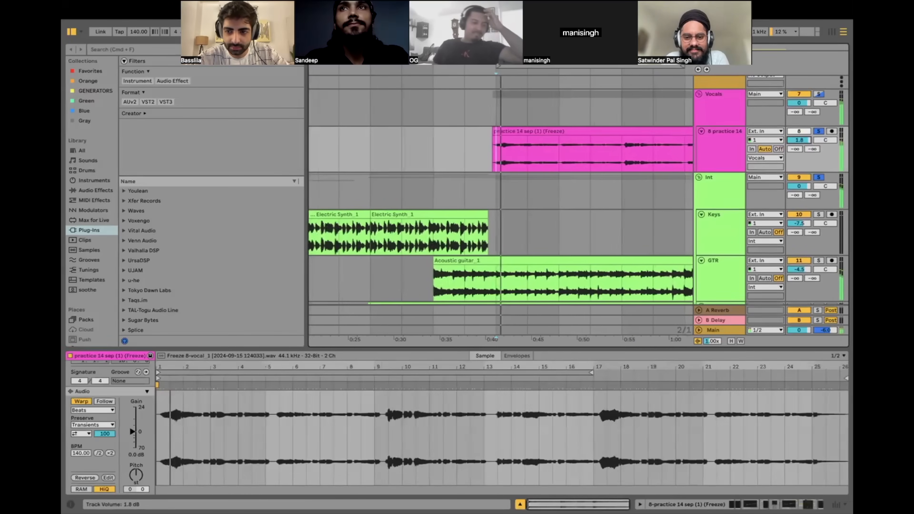
# Step: Raise the vocal track's volume to 2.9 dB and set the mix of its ValhallaVintageVerb to 13%
pyautogui.click(721, 164)
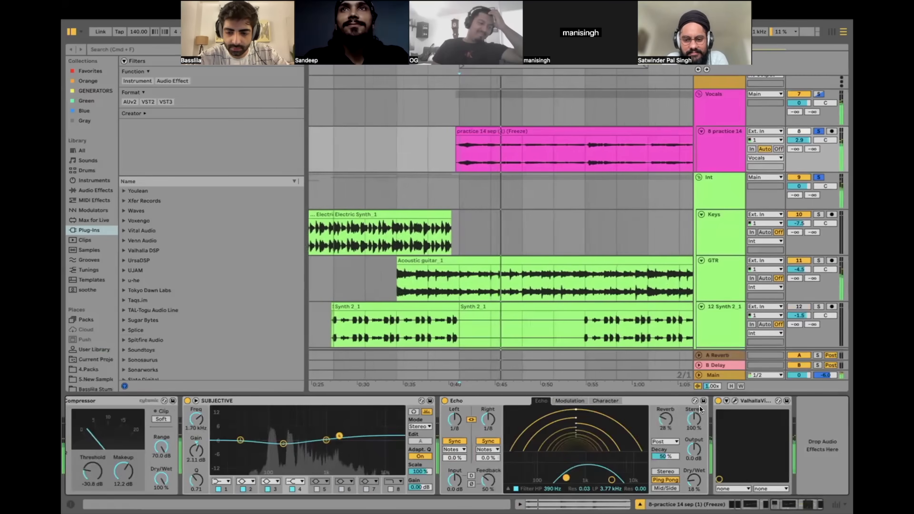
pyautogui.click(728, 400)
pyautogui.moveTo(325, 315); pyautogui.dragTo(326, 315)
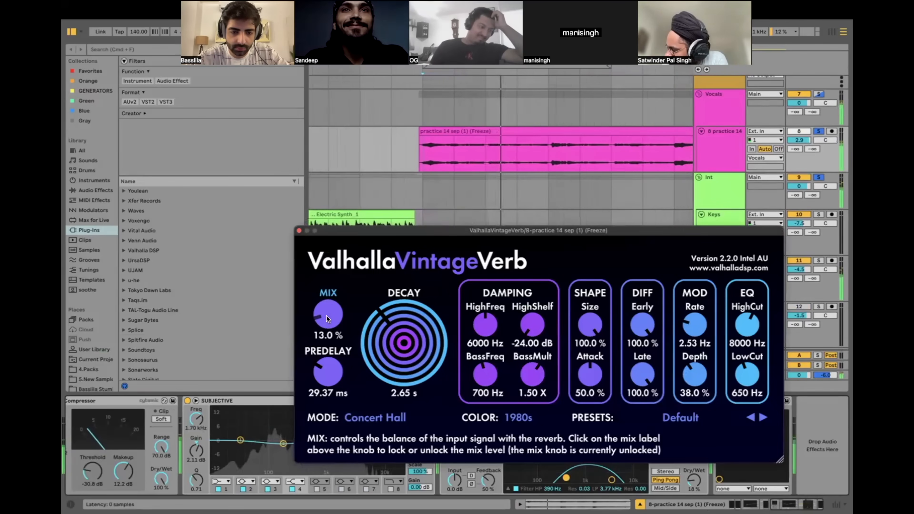
pyautogui.click(299, 231)
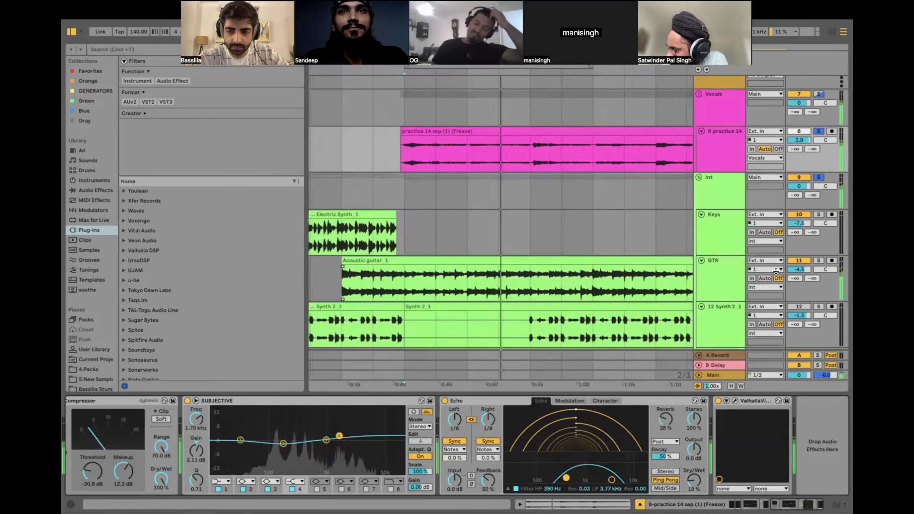
# Step: Set the GTR track's volume to -4.2 dB and loop the arrangement from bar 25 to bar 41
pyautogui.moveTo(798, 269); pyautogui.dragTo(798, 271)
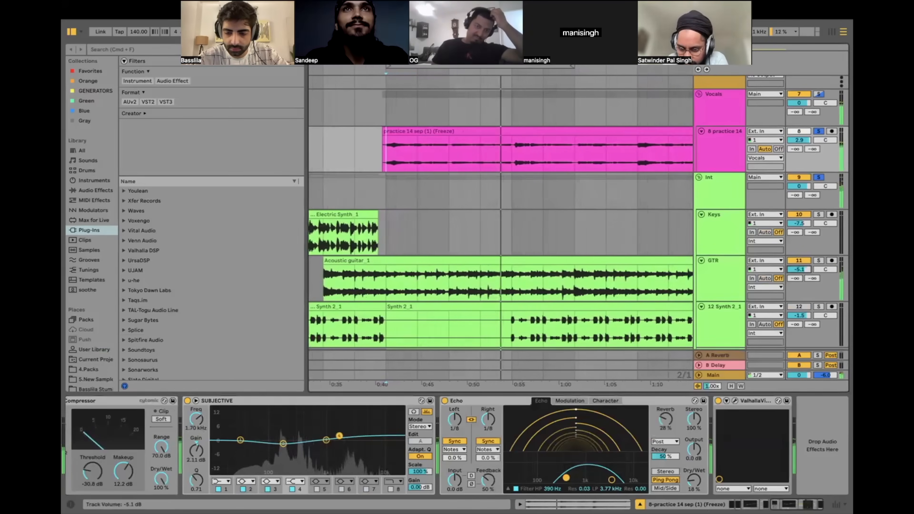
pyautogui.click(703, 282)
pyautogui.scroll(-1, 512, 227)
pyautogui.click(383, 233)
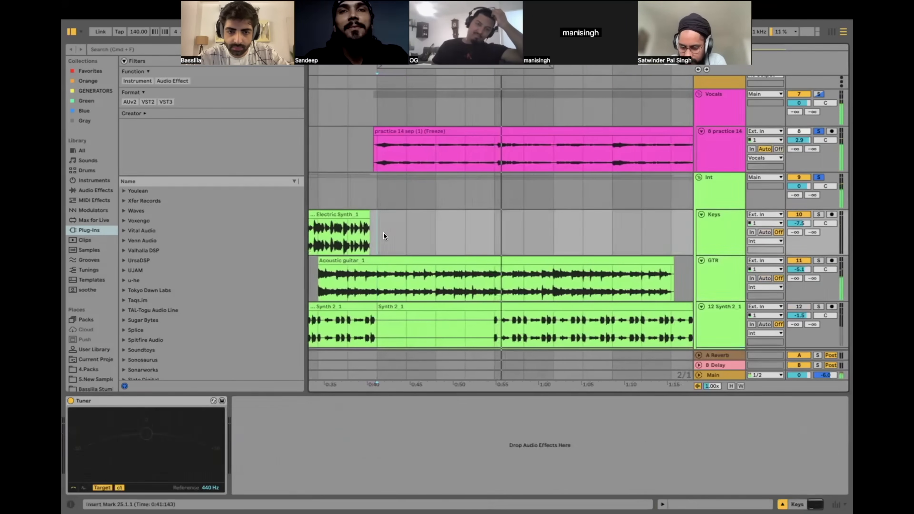
pyautogui.scroll(-5, 513, 223)
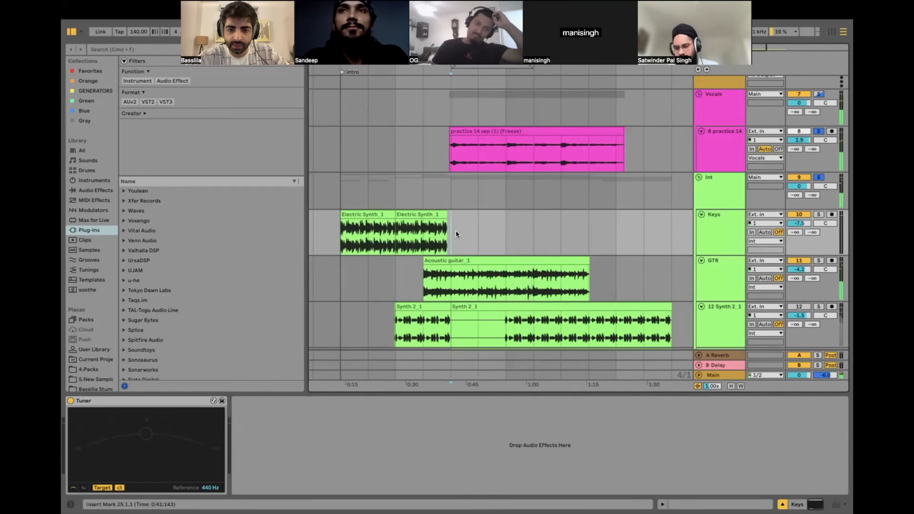
pyautogui.moveTo(456, 234); pyautogui.dragTo(556, 230)
# Step: Find the soothe2 plug-in and add it after Utility in the GTR track's effect chain
pyautogui.click(703, 280)
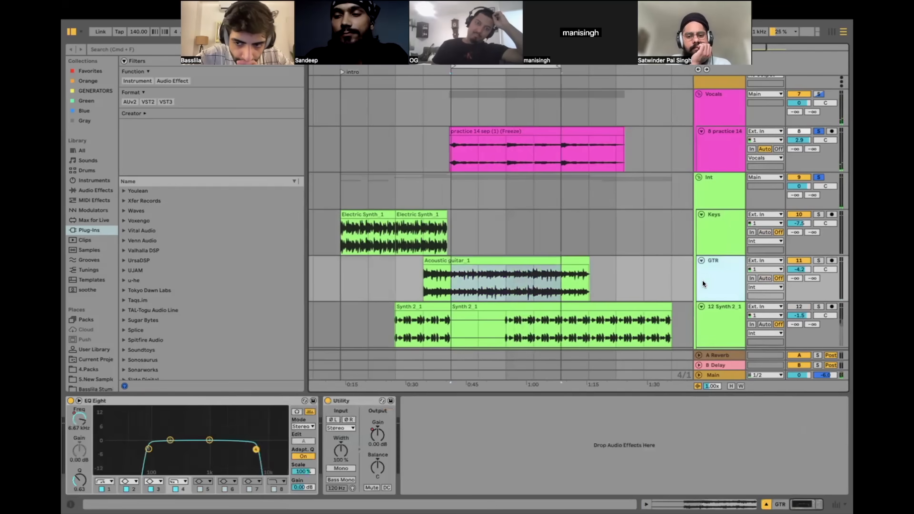
pyautogui.click(109, 46)
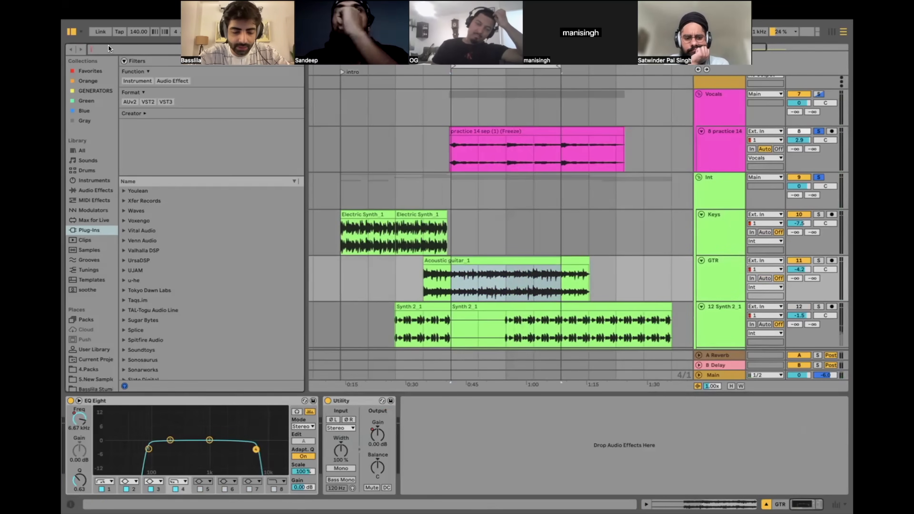
pyautogui.write('sooth')
pyautogui.moveTo(149, 200); pyautogui.dragTo(256, 225)
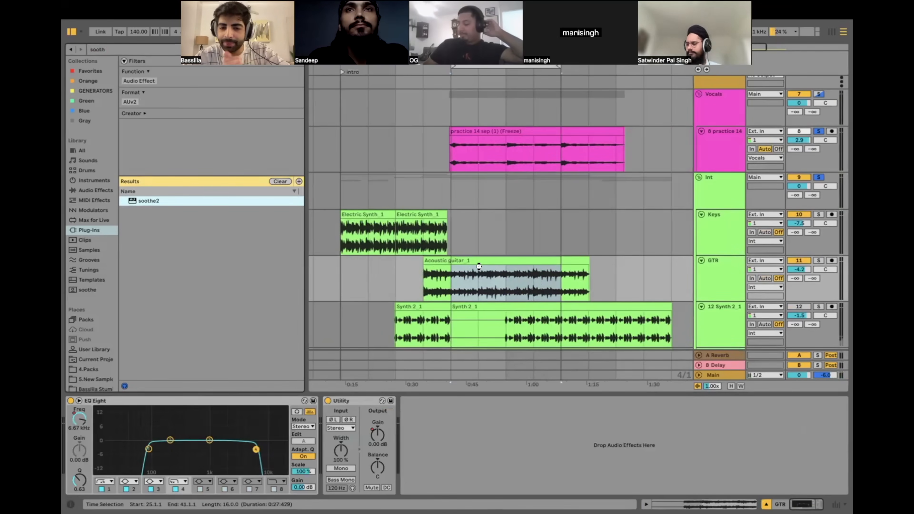
pyautogui.moveTo(479, 266); pyautogui.dragTo(479, 266)
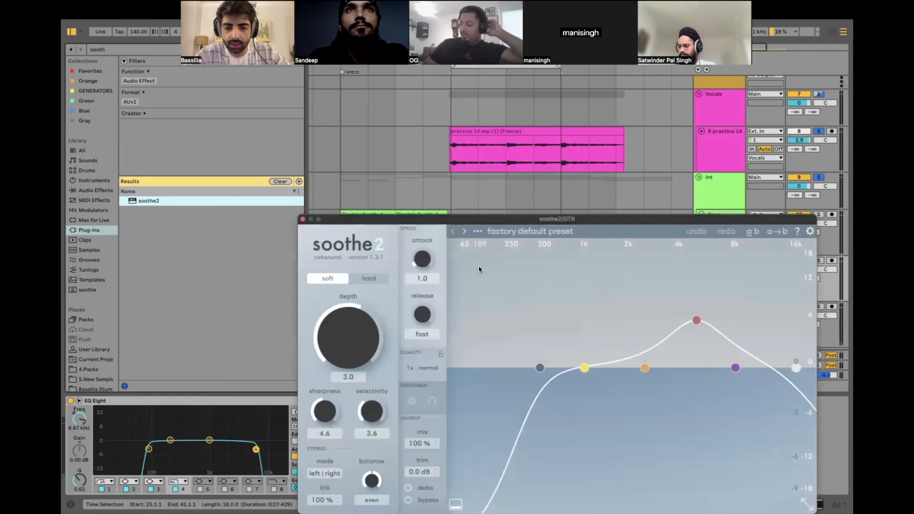
# Step: Set soothe2's low cut to 20 Hz and reduce the sensitivity of its 5 kHz band to 0.3 dB
pyautogui.moveTo(525, 215); pyautogui.dragTo(436, 117)
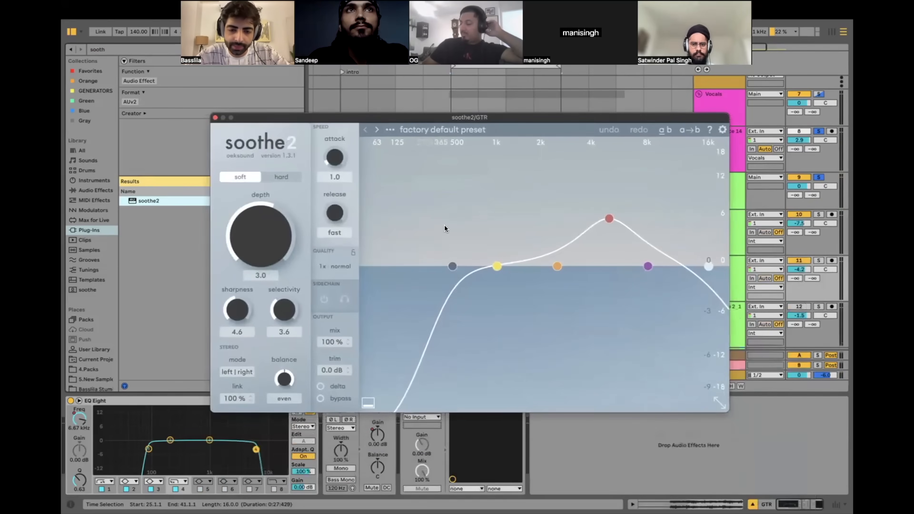
pyautogui.moveTo(452, 266); pyautogui.dragTo(361, 266)
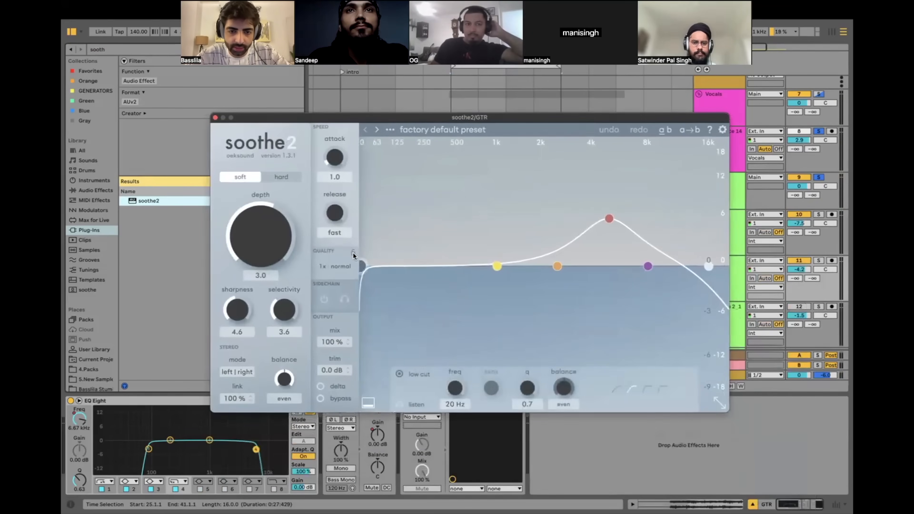
pyautogui.moveTo(607, 234); pyautogui.dragTo(608, 279)
# Step: Solo the GTR track and raise soothe2's depth to 18.0 during playback
pyautogui.click(819, 260)
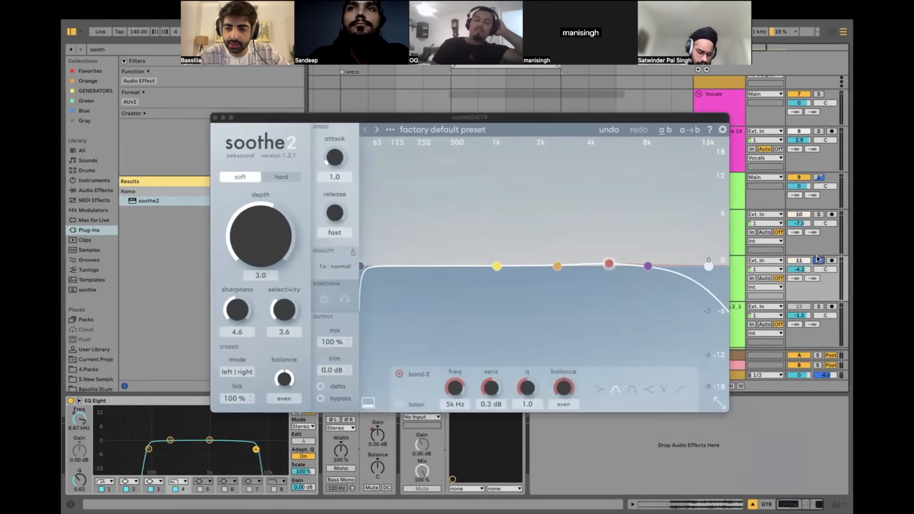
pyautogui.moveTo(387, 216); pyautogui.dragTo(652, 314)
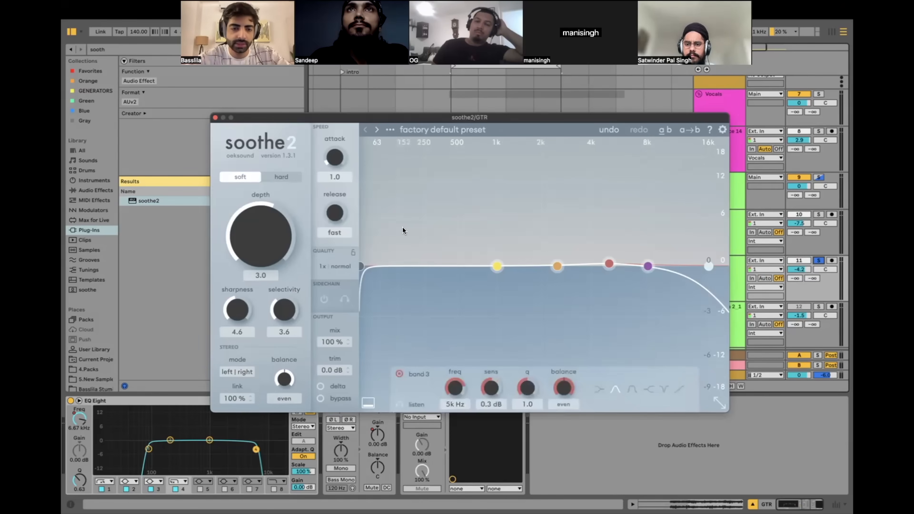
pyautogui.moveTo(262, 229); pyautogui.dragTo(257, 128)
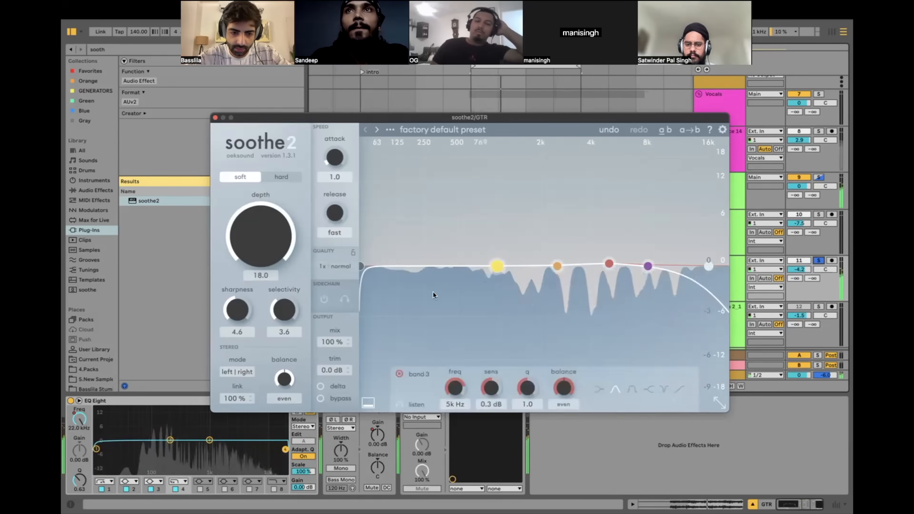
# Step: Select the two middle bands in the GTR track's EQ Eight and audition the guitar loop
pyautogui.moveTo(133, 426); pyautogui.dragTo(215, 456)
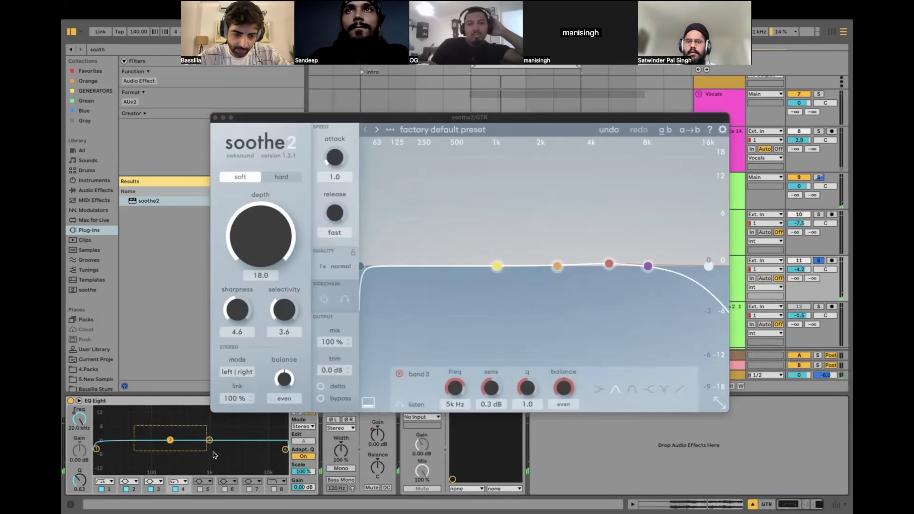
pyautogui.moveTo(254, 458); pyautogui.dragTo(217, 451)
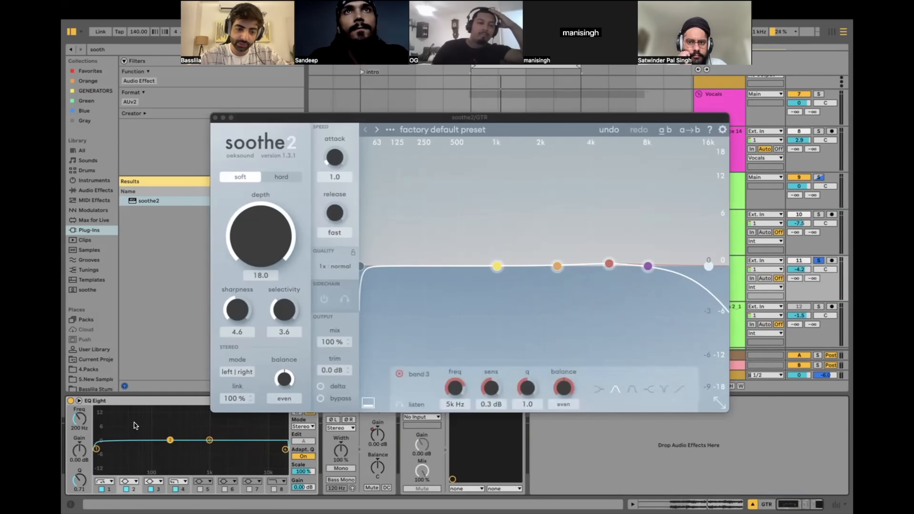
pyautogui.press('space')
pyautogui.moveTo(134, 423); pyautogui.dragTo(171, 443)
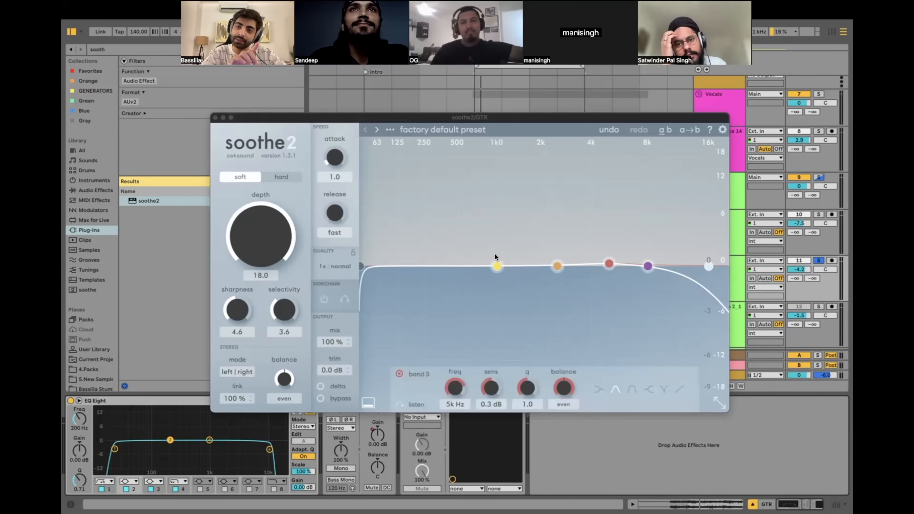
pyautogui.press('space')
pyautogui.press('space')
# Step: Set soothe2's sharpness to 4.5 and shift its three middle bands together, with band 1 at 1.2 kHz and -0.4 dB, while auditioning the guitar
pyautogui.moveTo(453, 234); pyautogui.dragTo(608, 328)
pyautogui.moveTo(234, 313); pyautogui.dragTo(234, 314)
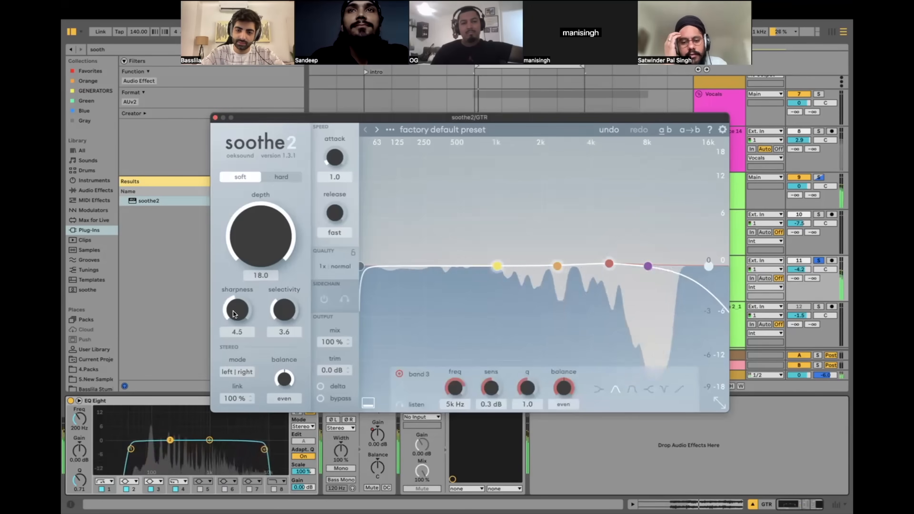
pyautogui.press('space')
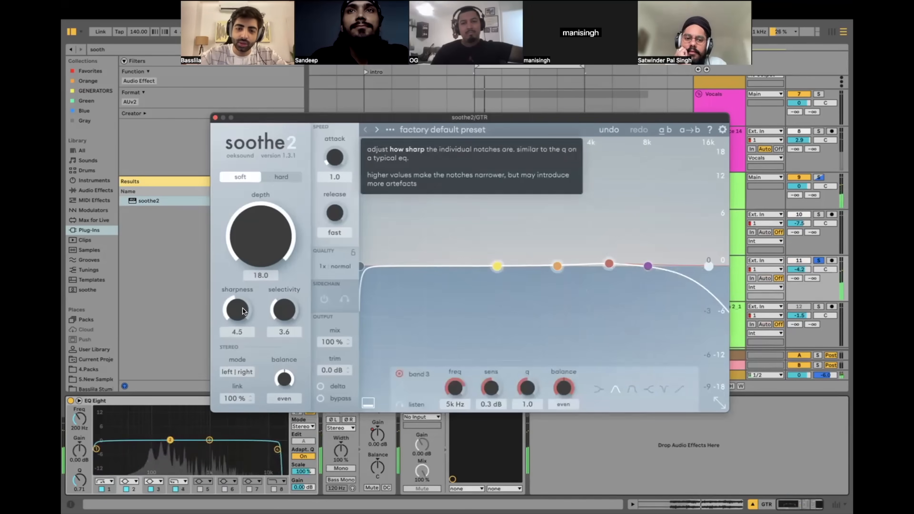
pyautogui.moveTo(493, 259); pyautogui.dragTo(510, 268)
pyautogui.press('space')
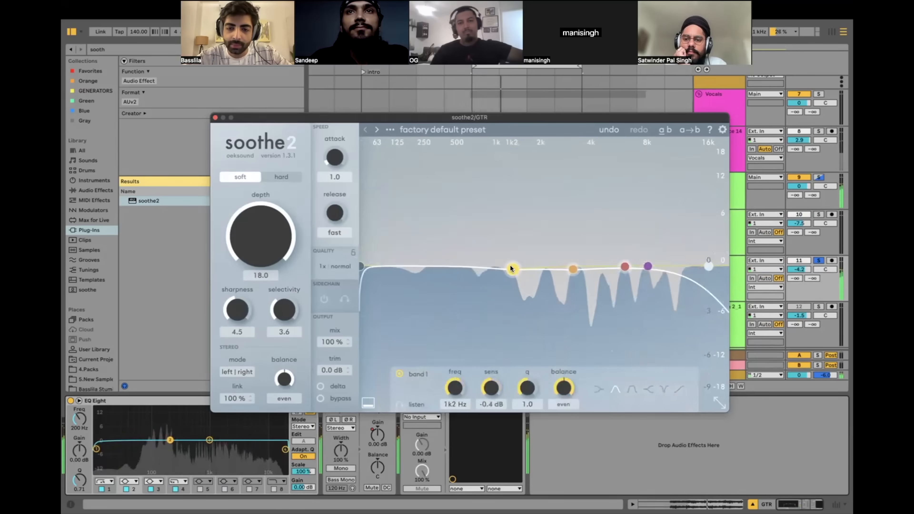
pyautogui.press('space')
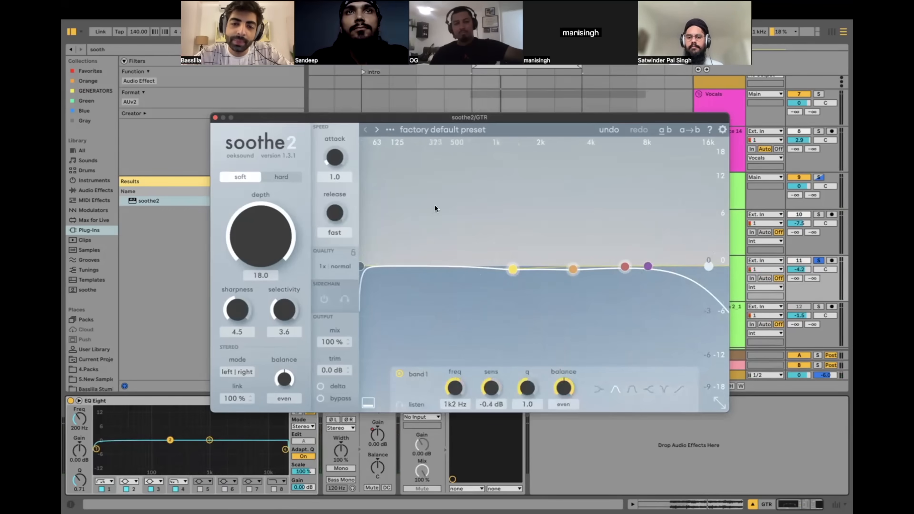
# Step: Choose Vocals as the sidechain source for soothe2 on the GTR track and enable its external sidechain
pyautogui.moveTo(469, 118); pyautogui.dragTo(474, 150)
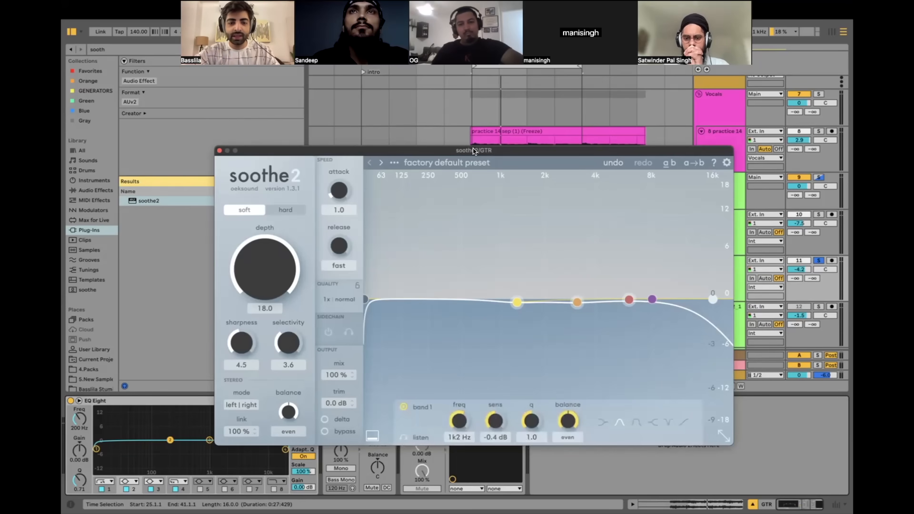
pyautogui.moveTo(474, 150); pyautogui.dragTo(335, 90)
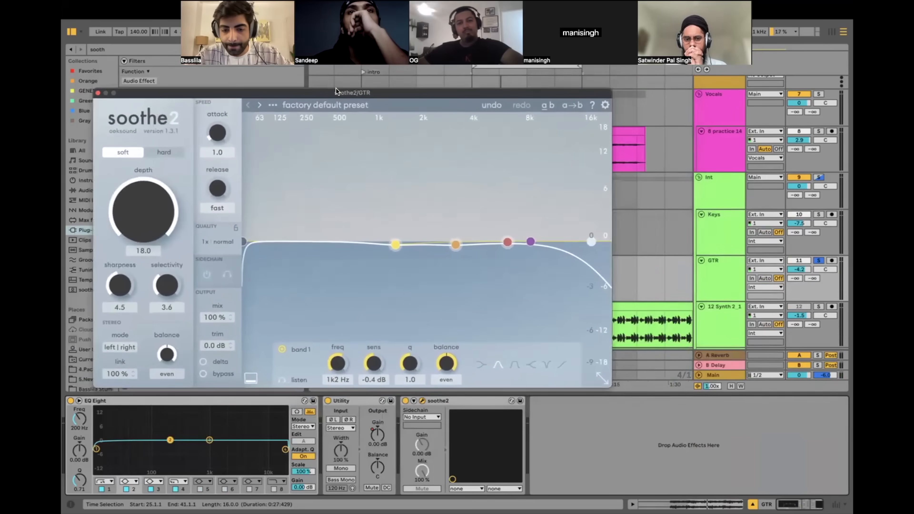
pyautogui.click(440, 401)
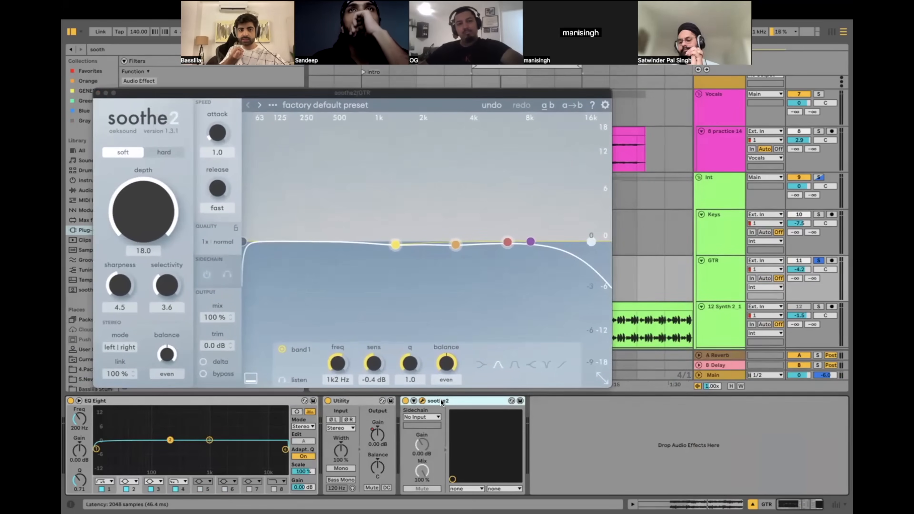
pyautogui.click(428, 417)
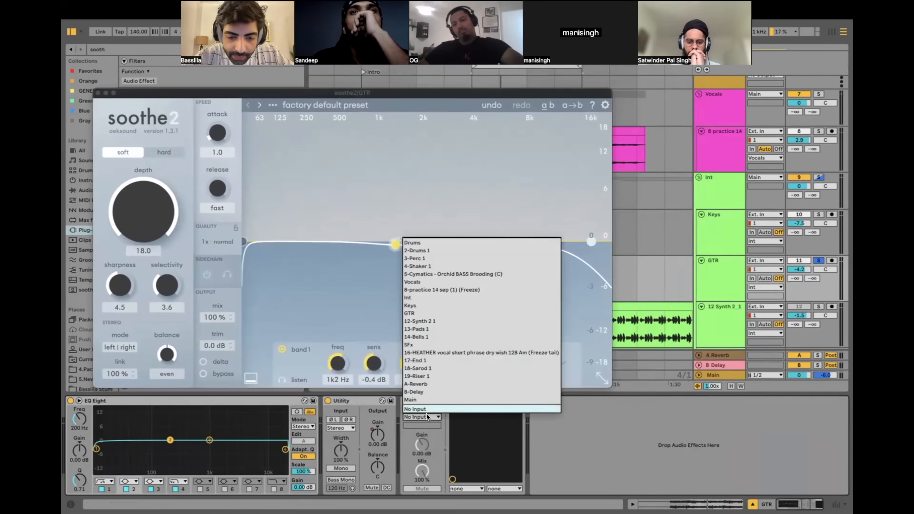
pyautogui.click(415, 282)
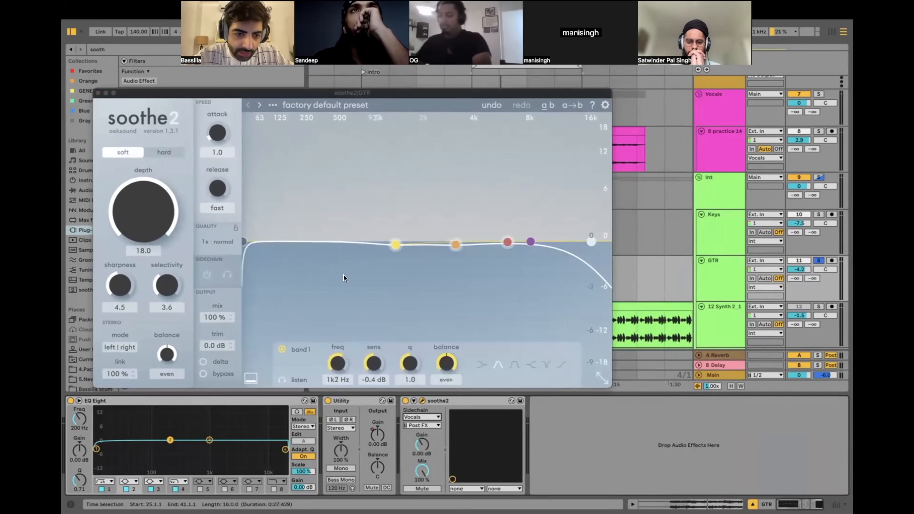
pyautogui.click(206, 273)
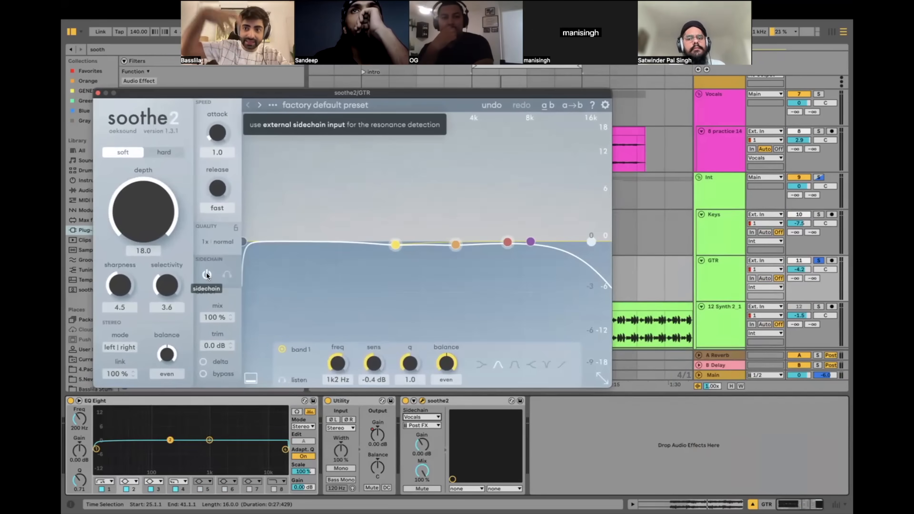
# Step: Play the loop with the vocal track soloed alongside the guitar and lower soothe2's depth to 8.5
pyautogui.press('space')
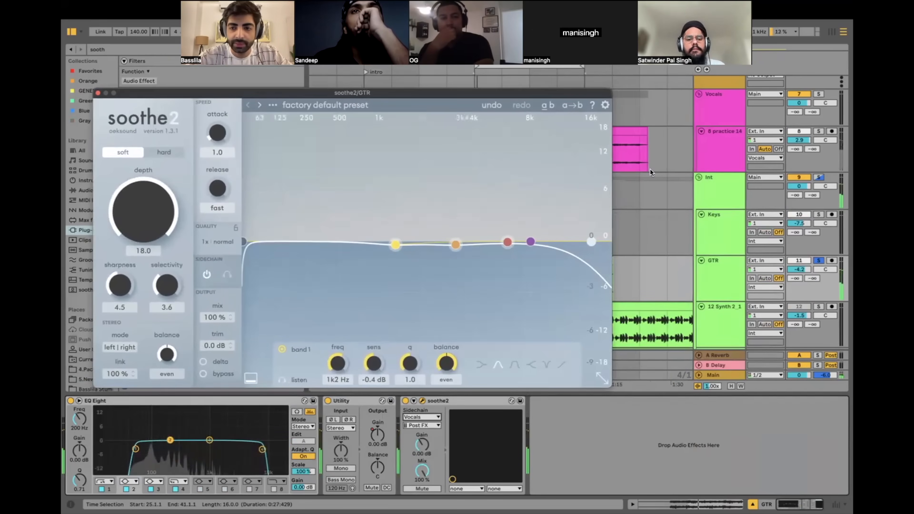
pyautogui.keyDown('super'); pyautogui.click(818, 131); pyautogui.keyUp('super')
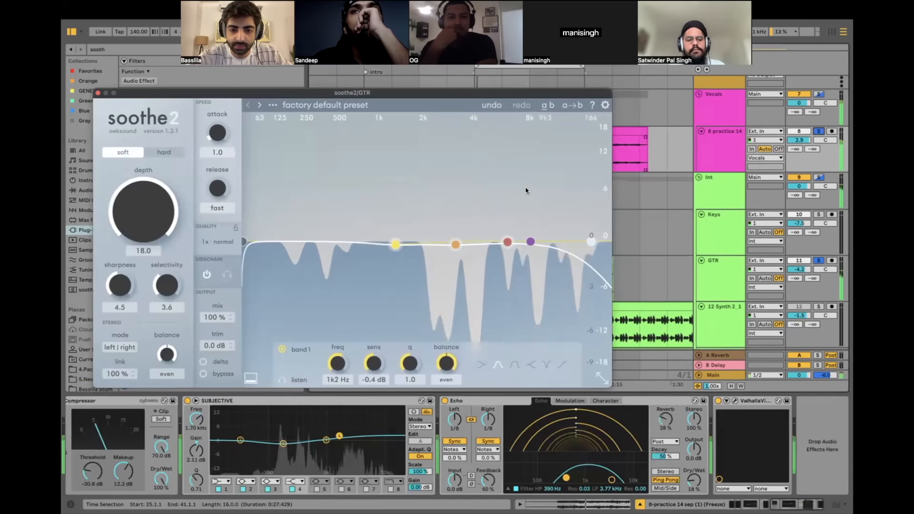
pyautogui.moveTo(173, 201); pyautogui.dragTo(157, 230)
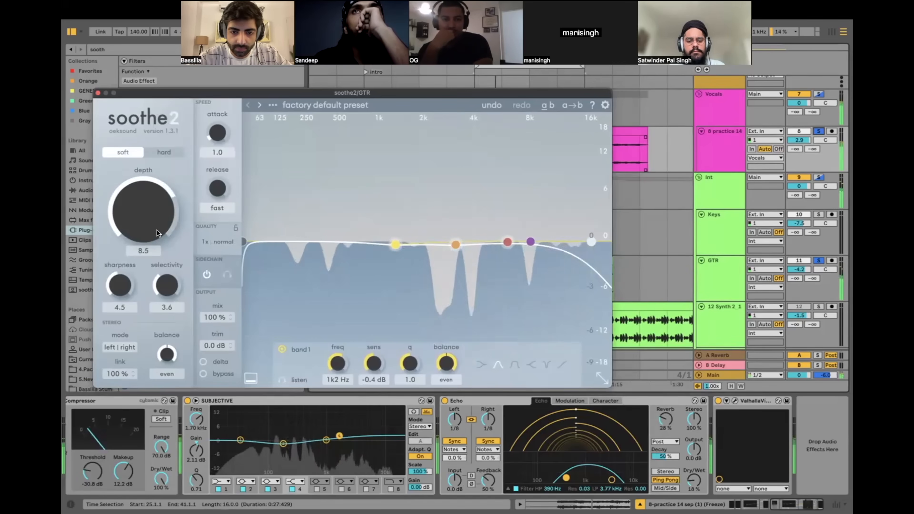
# Step: Deactivate the vocal clip from bar 29 to bar 33 and play from bar 25 to compare soothe2's reduction with and without vocals
pyautogui.moveTo(385, 97); pyautogui.dragTo(389, 200)
pyautogui.moveTo(499, 158); pyautogui.dragTo(529, 161)
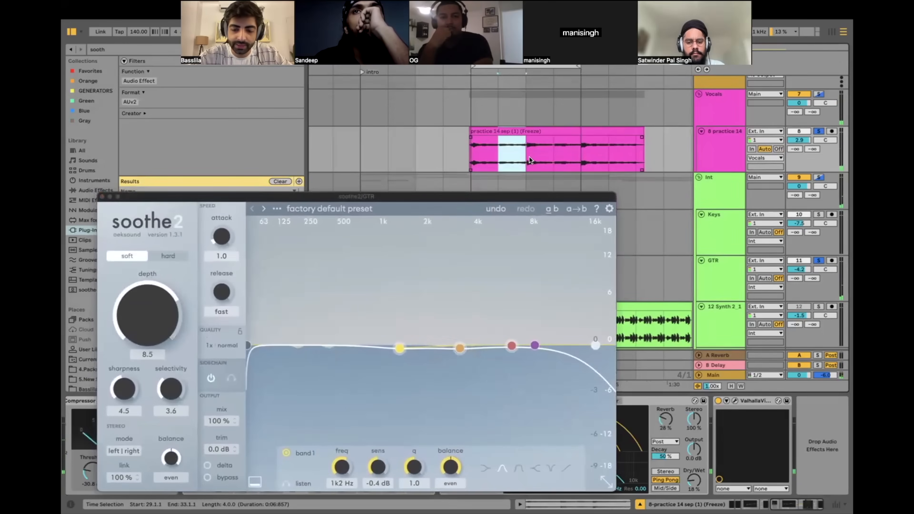
pyautogui.click(467, 172)
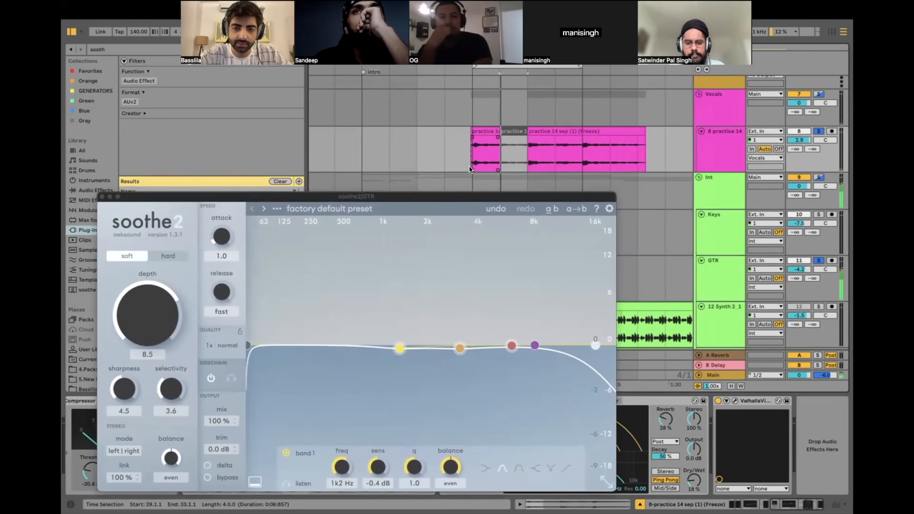
pyautogui.moveTo(366, 294); pyautogui.dragTo(542, 423)
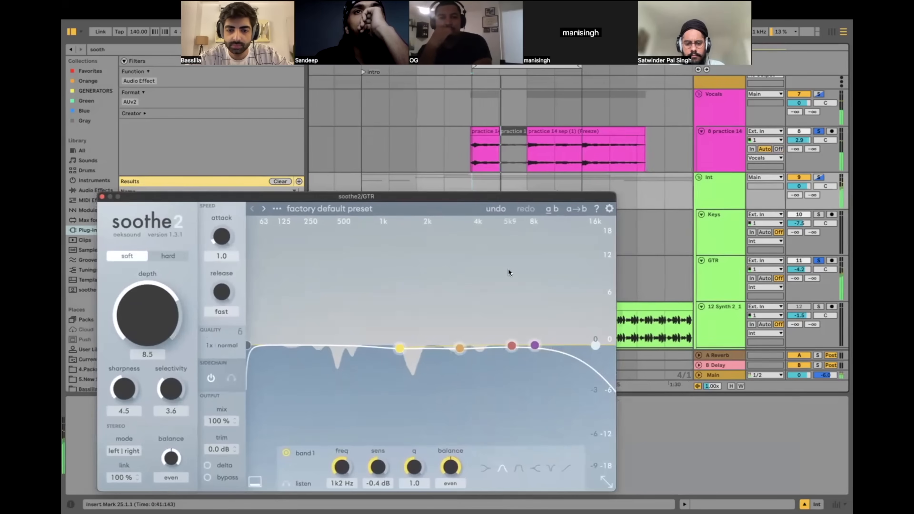
pyautogui.moveTo(310, 318); pyautogui.dragTo(554, 407)
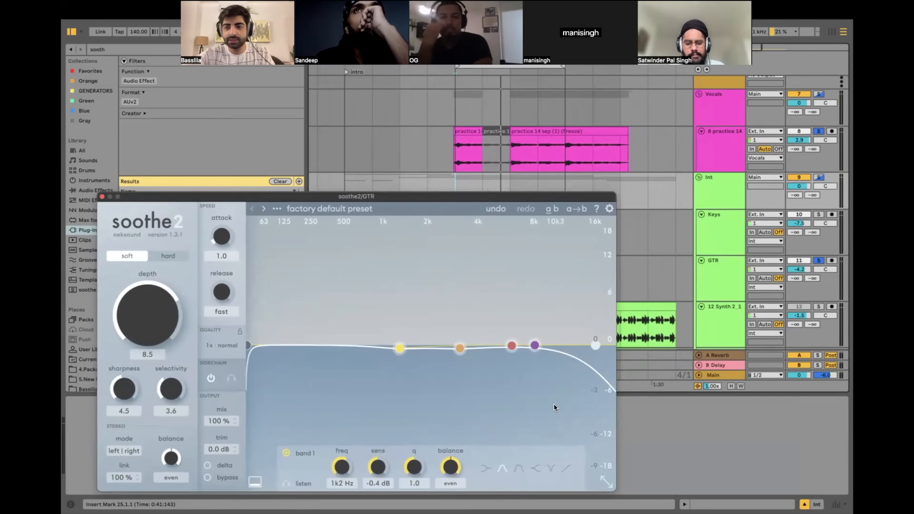
# Step: Play the section and reactivate the vocal clip from bar 29 to bar 33
pyautogui.press('space')
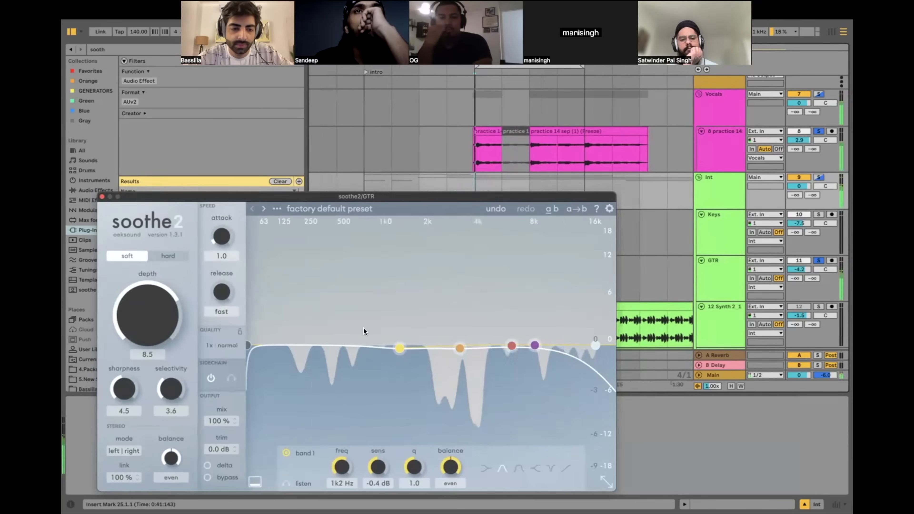
pyautogui.click(516, 151)
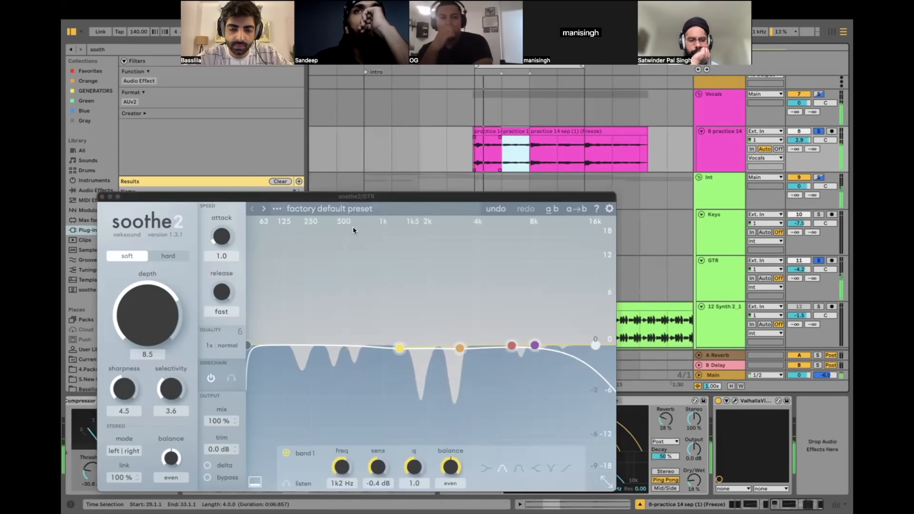
# Step: Lower soothe2's depth to 6.7, shift its middle bands together and raise band 1 to 5.3 dB at 383 Hz while auditioning
pyautogui.moveTo(150, 316); pyautogui.dragTo(151, 323)
pyautogui.moveTo(400, 347)
pyautogui.mouseDown()
pyautogui.moveTo(401, 335)
pyautogui.moveTo(404, 347)
pyautogui.mouseUp()
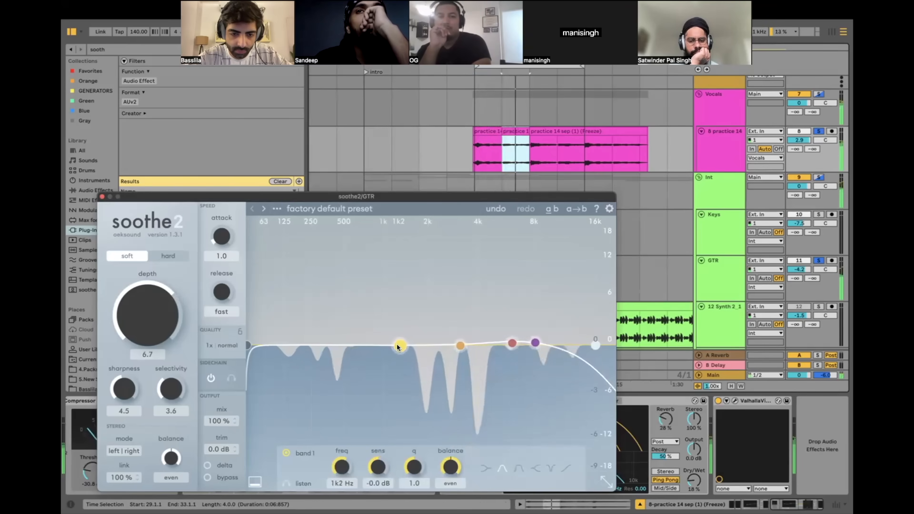
pyautogui.moveTo(535, 344); pyautogui.dragTo(454, 365)
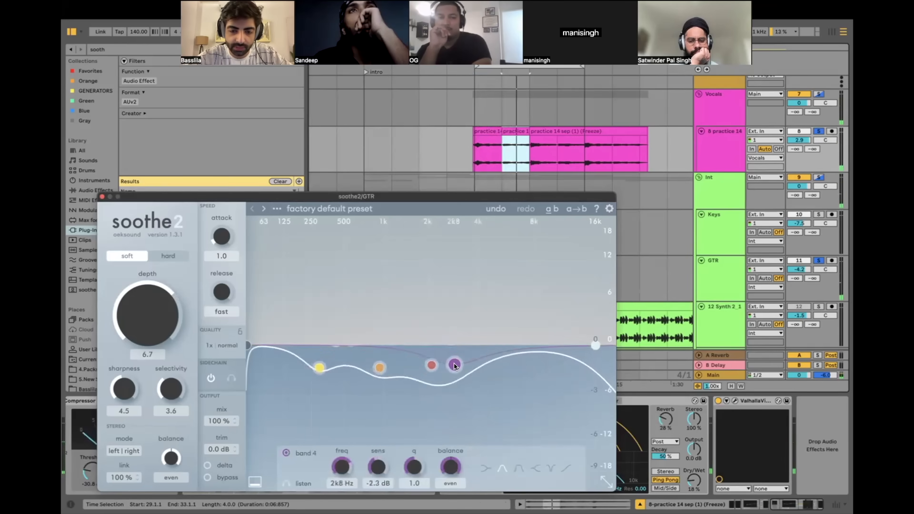
pyautogui.moveTo(355, 346); pyautogui.dragTo(331, 303)
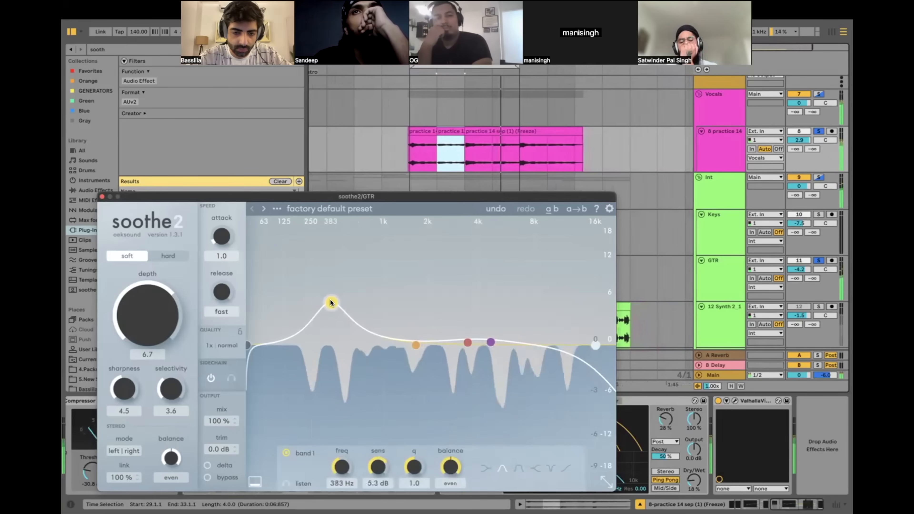
pyautogui.moveTo(331, 304); pyautogui.dragTo(331, 303)
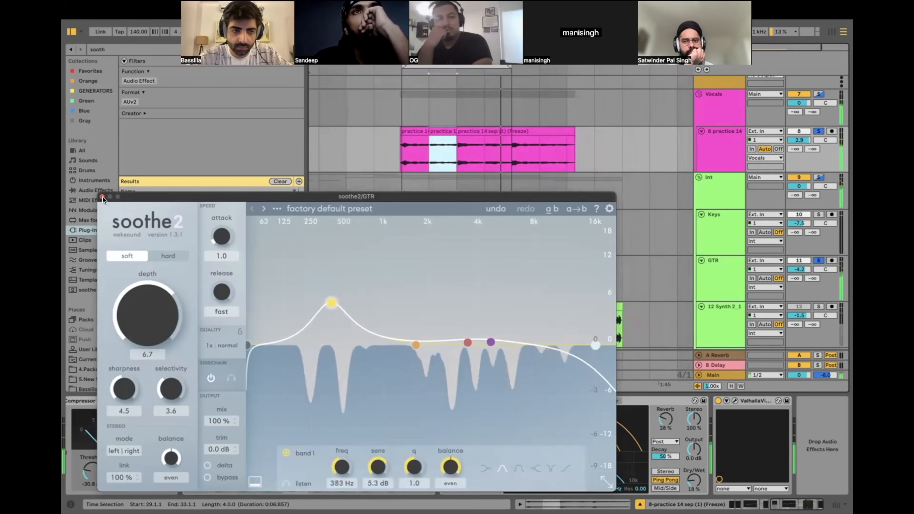
# Step: Close soothe2 and delete it from the GTR track
pyautogui.click(102, 196)
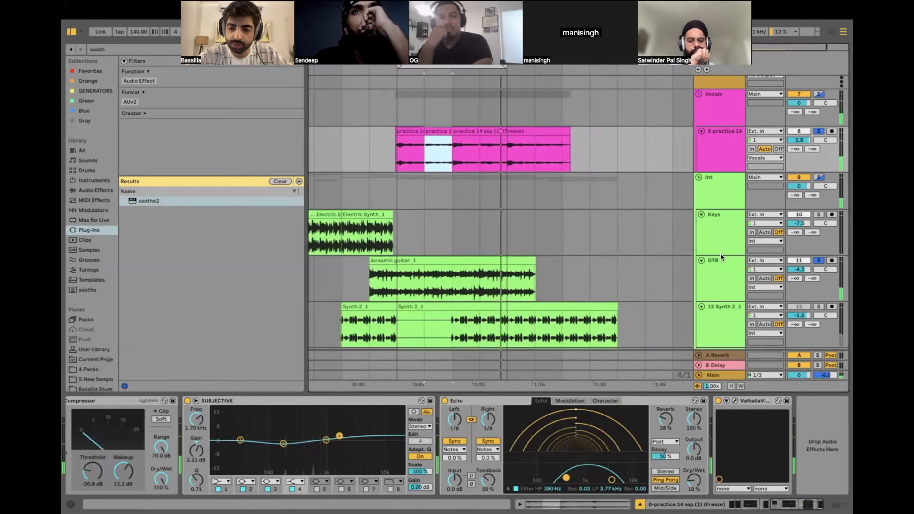
pyautogui.click(712, 285)
pyautogui.press('Delete')
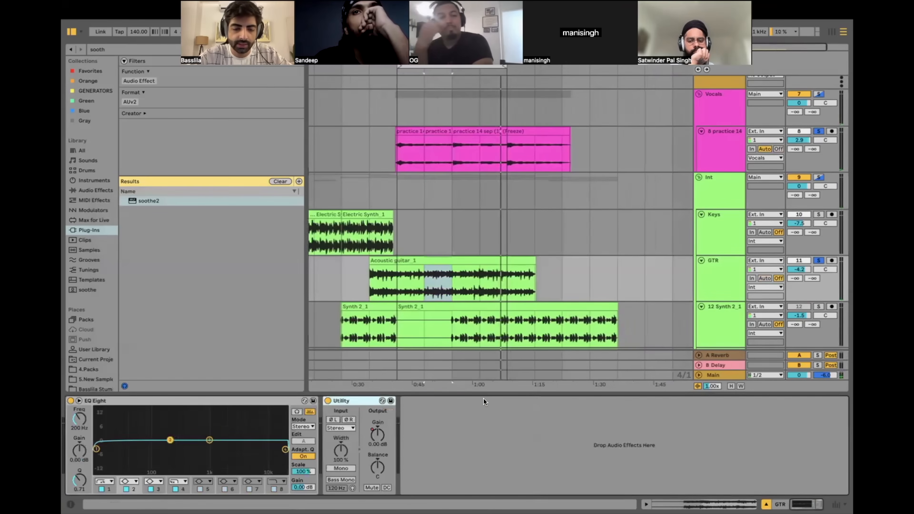
# Step: Filter the plug-in browser to the VST3 format and add TDR Nova to the GTR track
pyautogui.click(100, 49)
pyautogui.write('NOVA')
pyautogui.click(164, 93)
pyautogui.click(139, 91)
pyautogui.click(165, 102)
pyautogui.moveTo(150, 201); pyautogui.dragTo(402, 280)
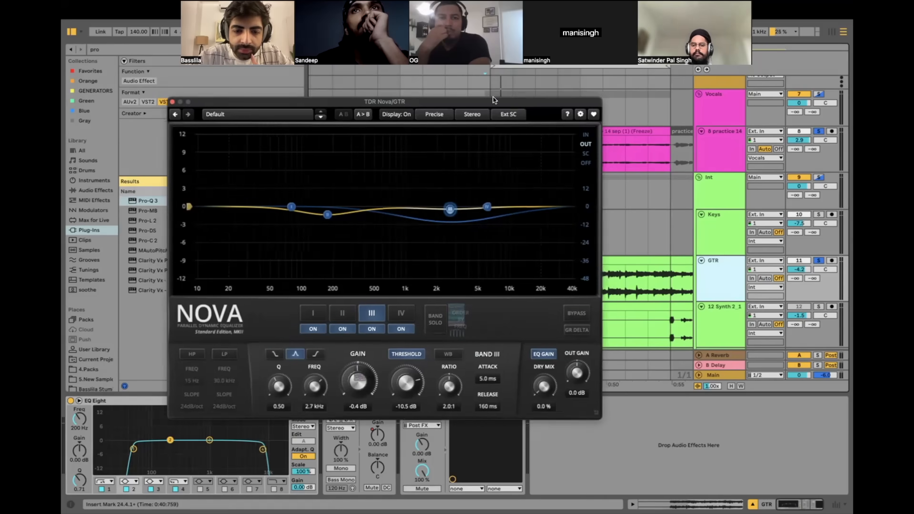
# Step: Play the vocal with the guitar and switch Nova's analyzer to the sidechain signal
pyautogui.moveTo(493, 97); pyautogui.dragTo(426, 74)
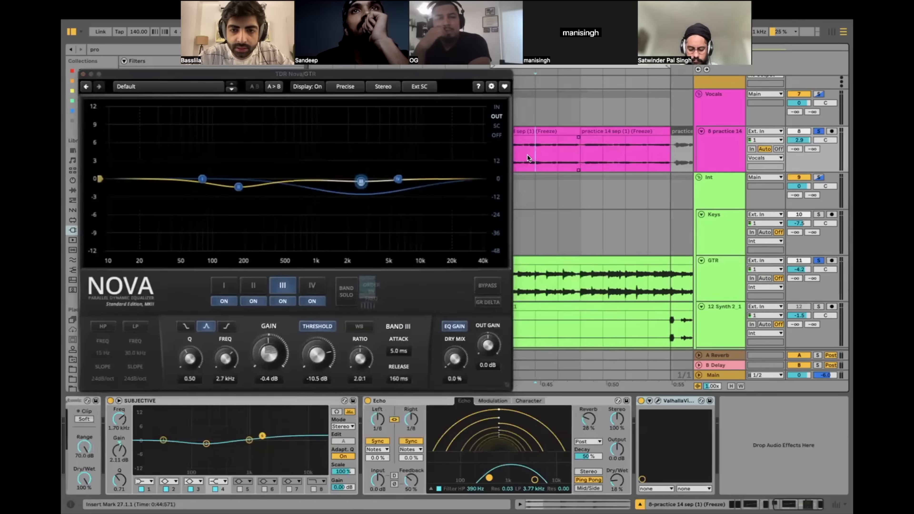
pyautogui.click(528, 155)
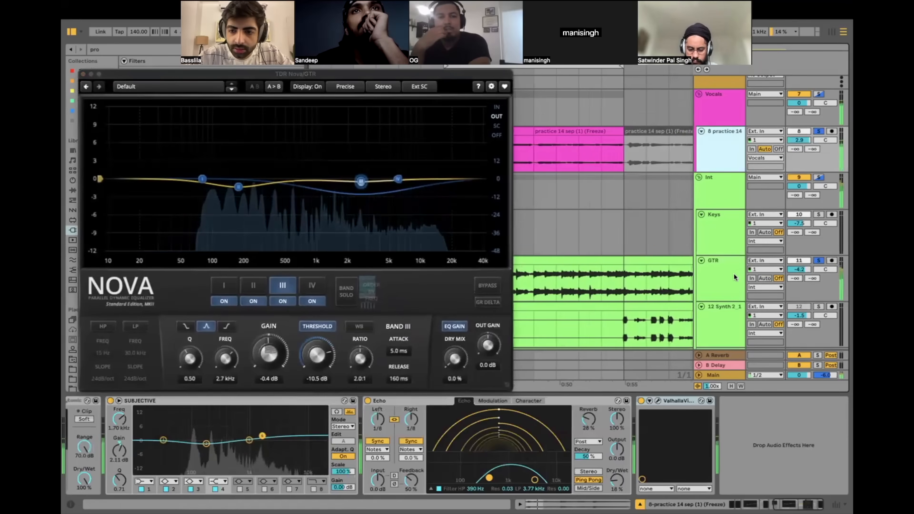
pyautogui.click(733, 273)
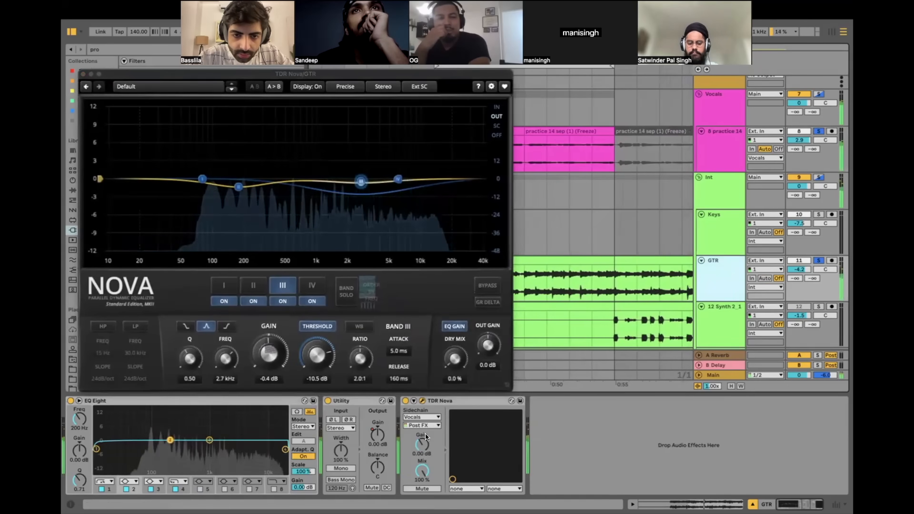
pyautogui.click(496, 127)
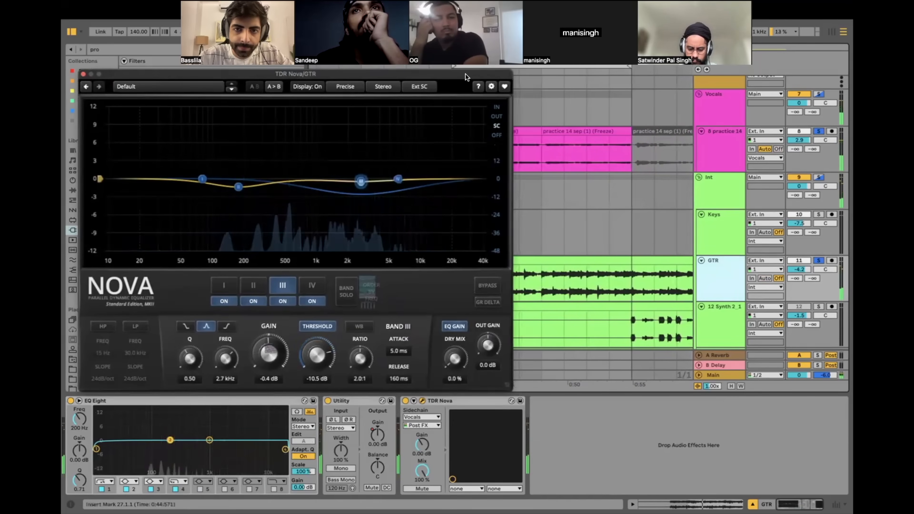
# Step: Toggle the activation of the vocal clip ending at bar 29 and replay it to watch Nova's sidechain spectrum
pyautogui.moveTo(466, 74); pyautogui.dragTo(408, 115)
pyautogui.click(474, 125)
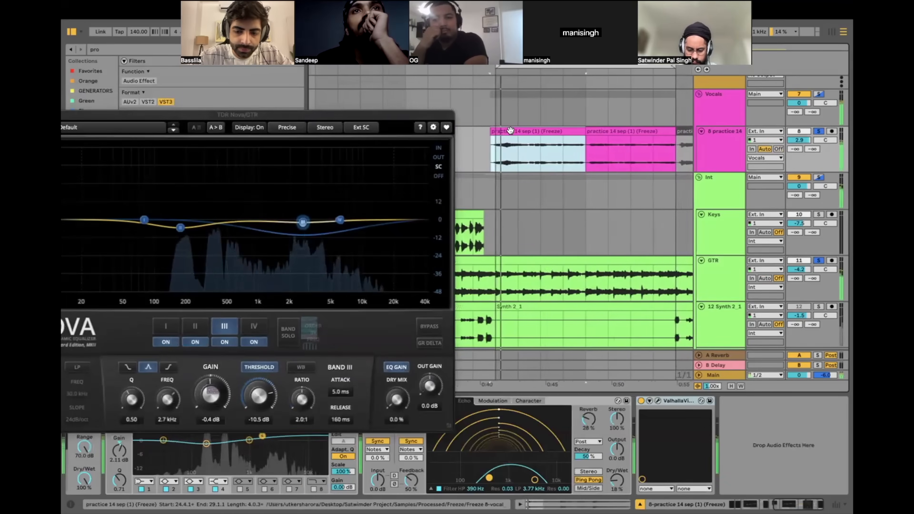
pyautogui.press('0')
pyautogui.press('space')
pyautogui.press('space')
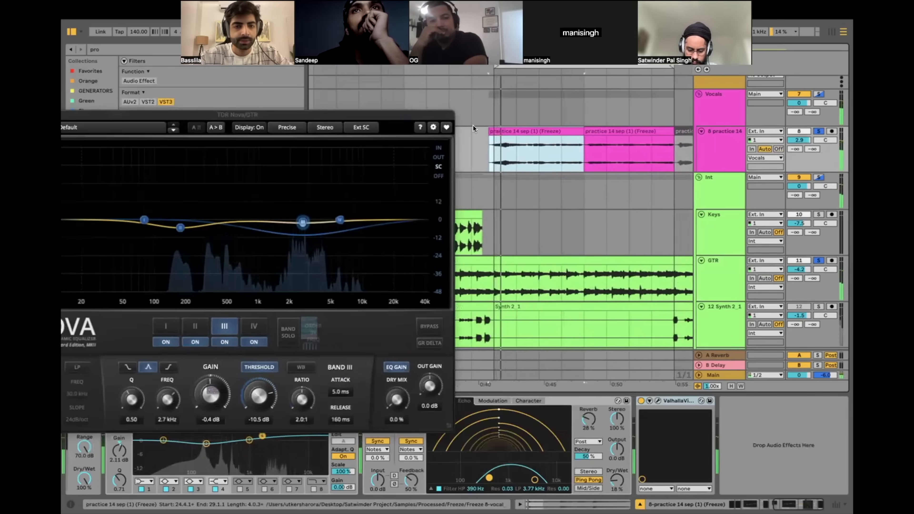
pyautogui.moveTo(355, 113); pyautogui.dragTo(541, 116)
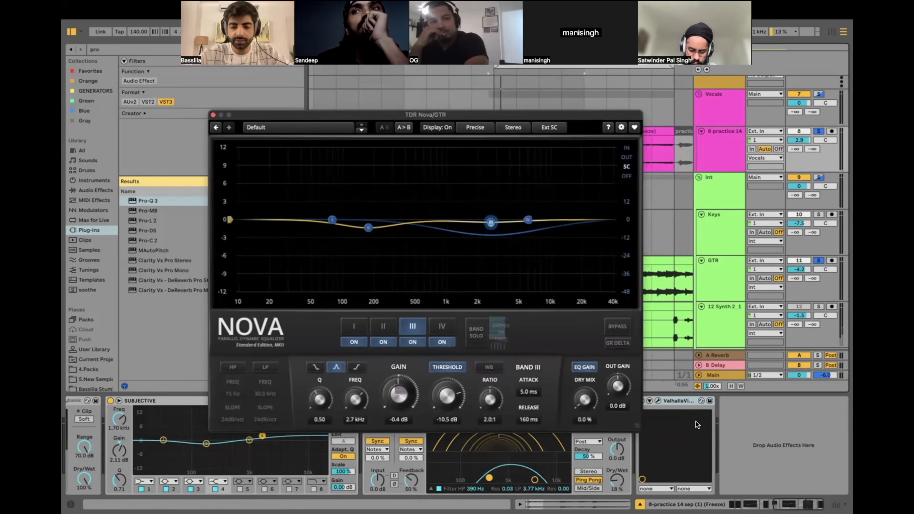
# Step: Close TDR Nova and remove it from the GTR track
pyautogui.click(730, 275)
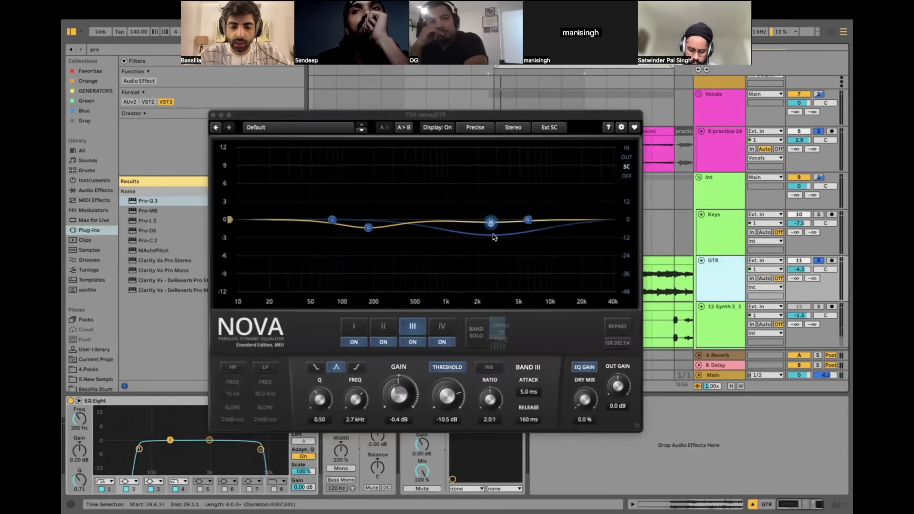
pyautogui.click(213, 115)
pyautogui.click(439, 401)
pyautogui.press('Delete')
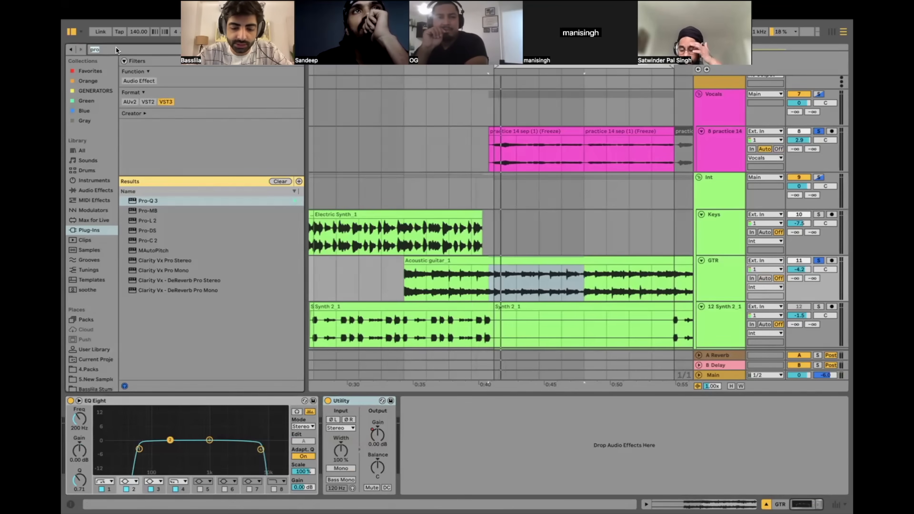
# Step: Search the plug-ins for Nova and add a fresh TDR Nova to the GTR track
pyautogui.press('BackSpace')
pyautogui.press('BackSpace')
pyautogui.press('BackSpace')
pyautogui.write('Nova')
pyautogui.doubleClick(148, 201)
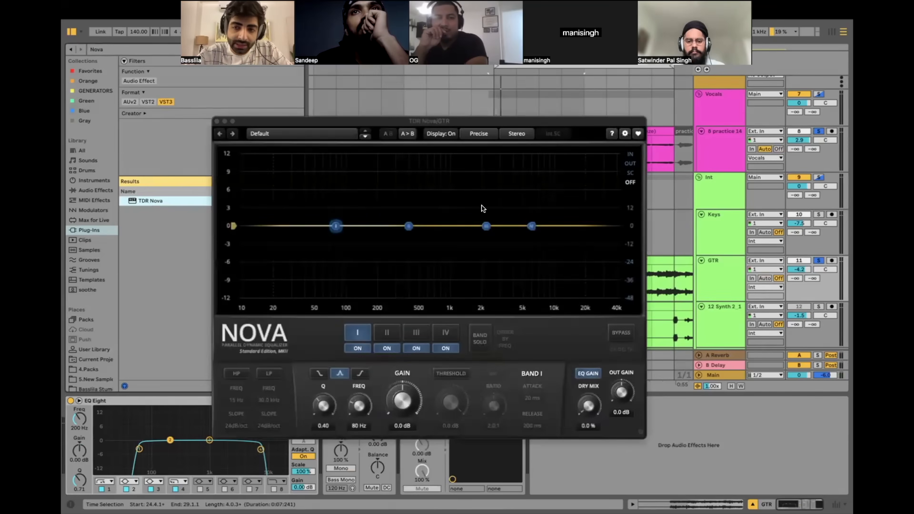
# Step: Choose Vocals as TDR Nova's sidechain source and switch its detection to Ext SC
pyautogui.moveTo(522, 121); pyautogui.dragTo(393, 74)
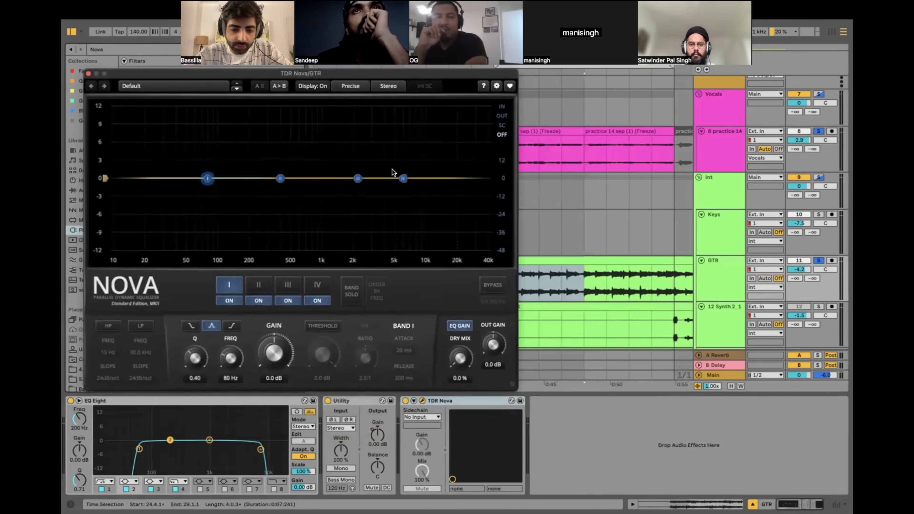
pyautogui.click(428, 416)
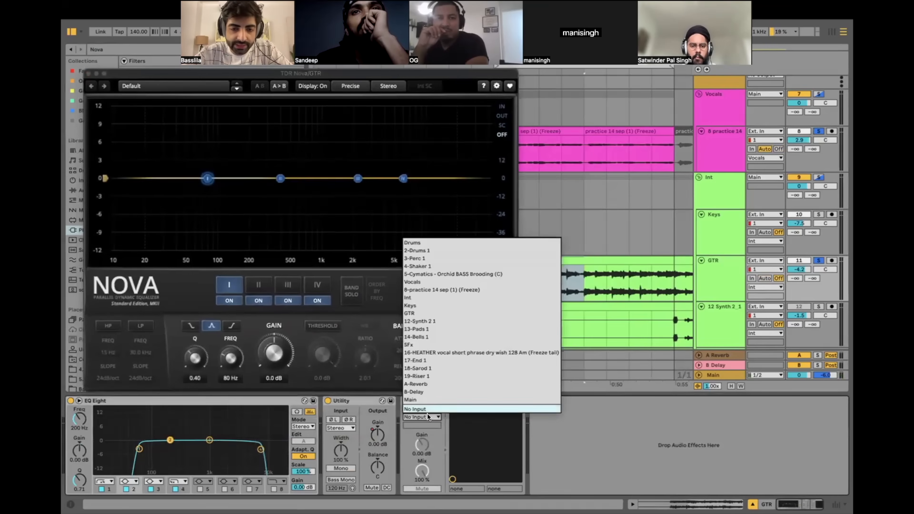
pyautogui.click(414, 283)
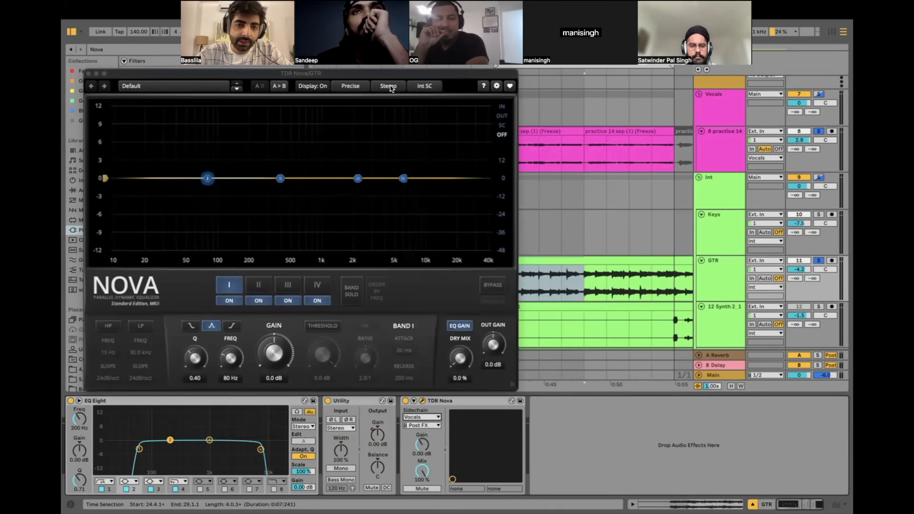
pyautogui.click(424, 87)
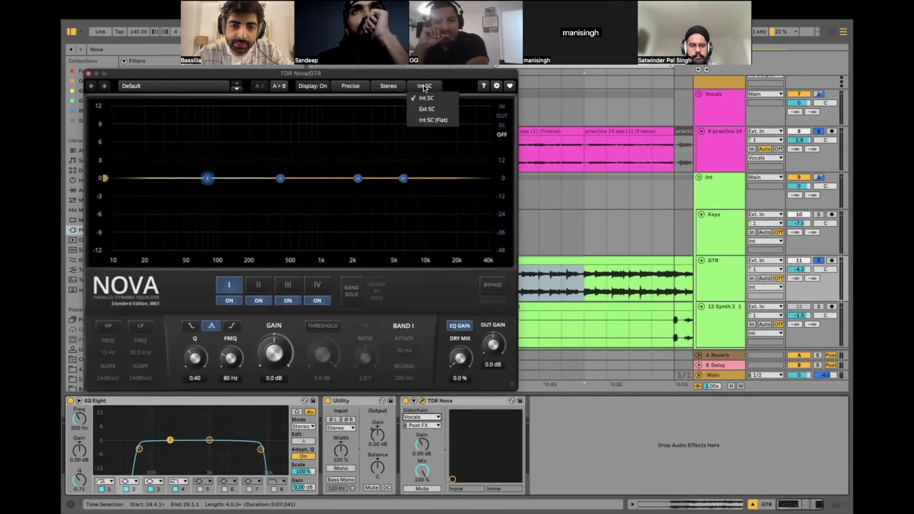
pyautogui.click(431, 108)
# Step: Play the section and compare the sidechain and output spectra in Nova's analyzer, ending on the sidechain signal
pyautogui.press('space')
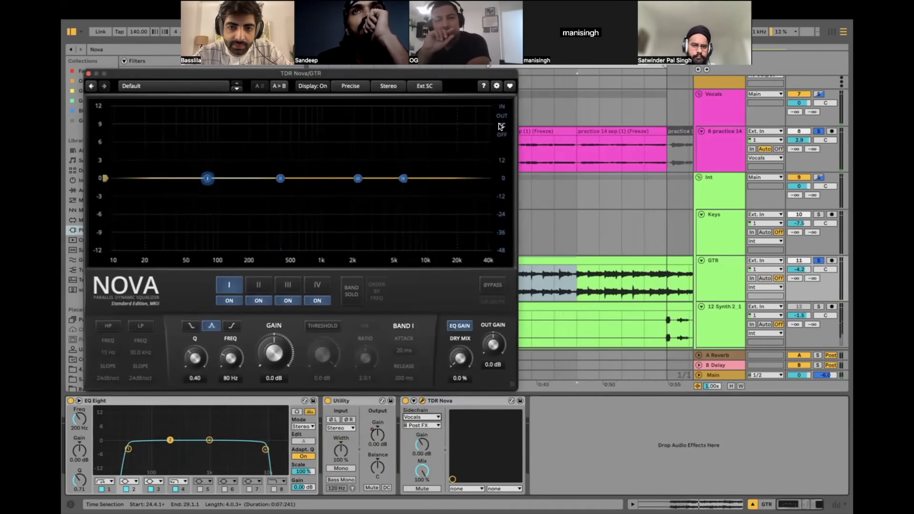
pyautogui.click(501, 125)
pyautogui.moveTo(218, 141); pyautogui.dragTo(429, 235)
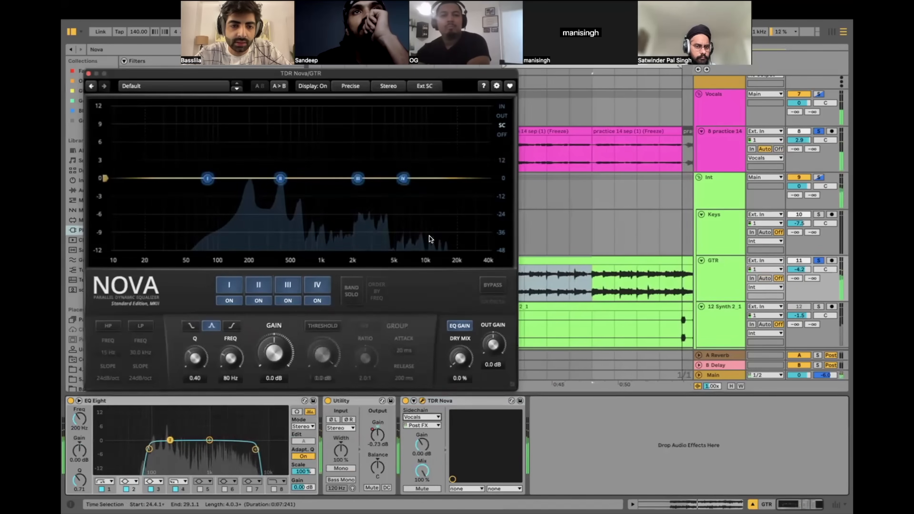
pyautogui.click(502, 116)
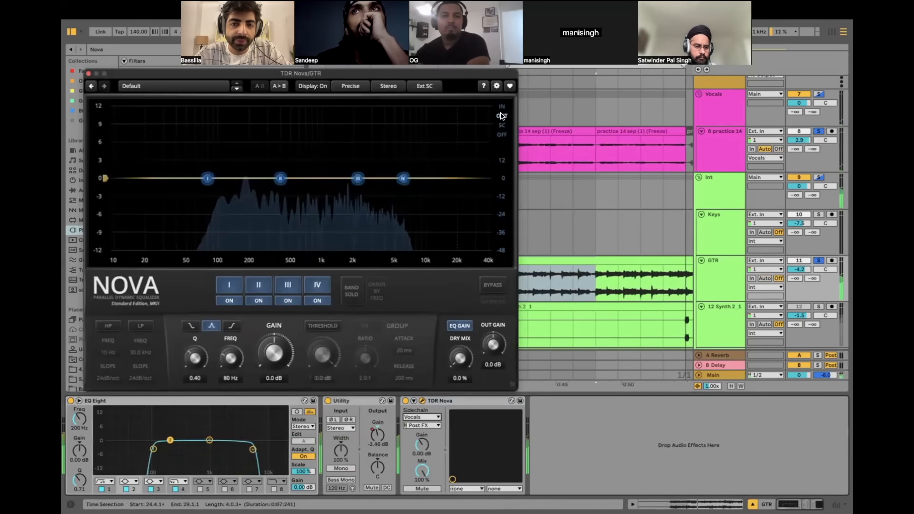
pyautogui.click(501, 125)
pyautogui.moveTo(215, 141)
pyautogui.mouseDown()
pyautogui.moveTo(387, 234)
pyautogui.moveTo(415, 233)
pyautogui.mouseUp()
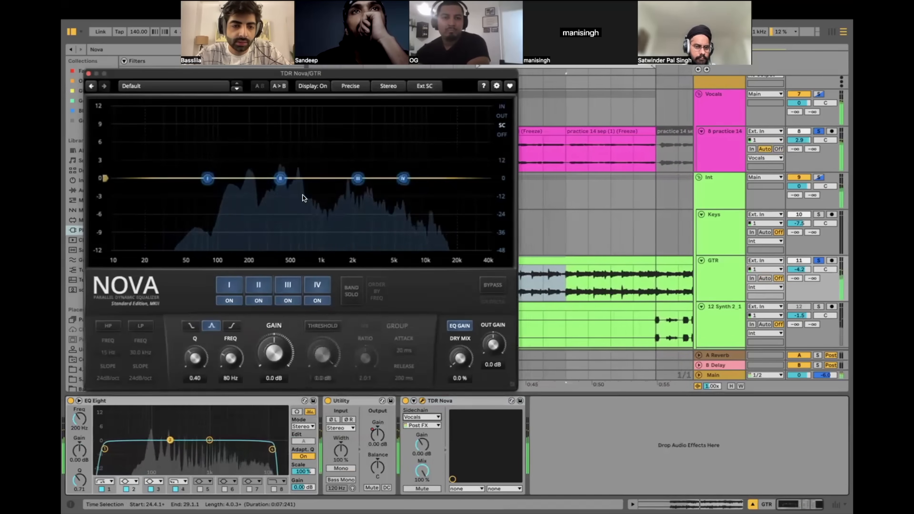
# Step: Move Nova's band II to 277 Hz, enable its threshold at -8.7 dB and set its gain to -0.2 dB
pyautogui.moveTo(280, 179)
pyautogui.mouseDown()
pyautogui.moveTo(278, 124)
pyautogui.moveTo(275, 253)
pyautogui.moveTo(278, 138)
pyautogui.moveTo(240, 115)
pyautogui.moveTo(299, 127)
pyautogui.moveTo(242, 103)
pyautogui.moveTo(383, 91)
pyautogui.moveTo(274, 77)
pyautogui.moveTo(256, 137)
pyautogui.moveTo(264, 179)
pyautogui.mouseUp()
pyautogui.click(292, 146)
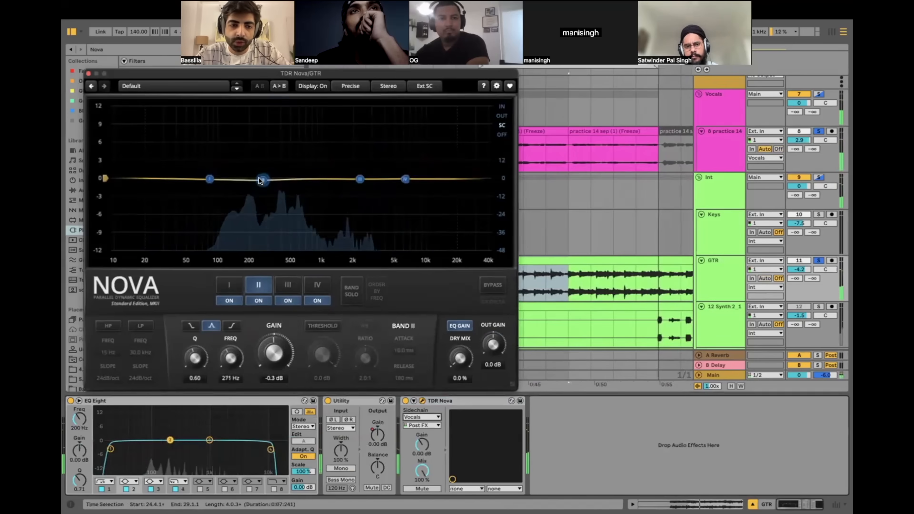
pyautogui.click(312, 328)
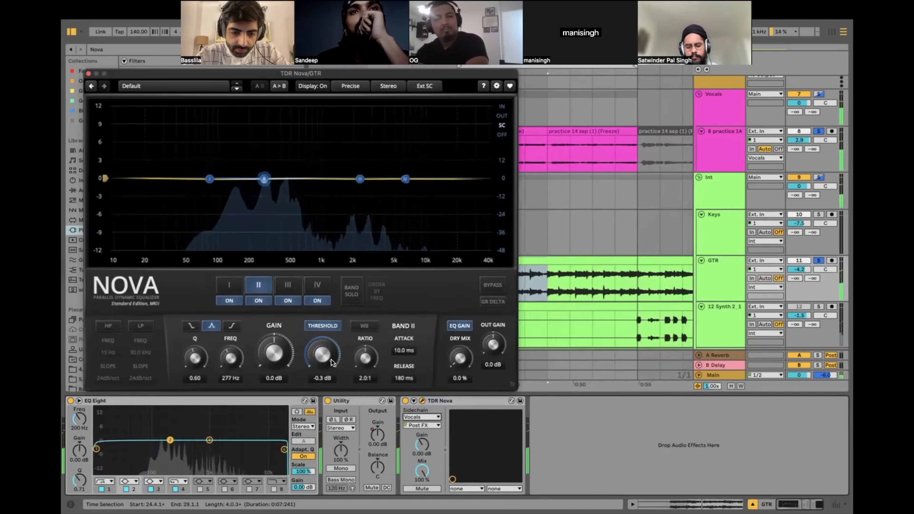
pyautogui.moveTo(331, 406); pyautogui.dragTo(327, 438)
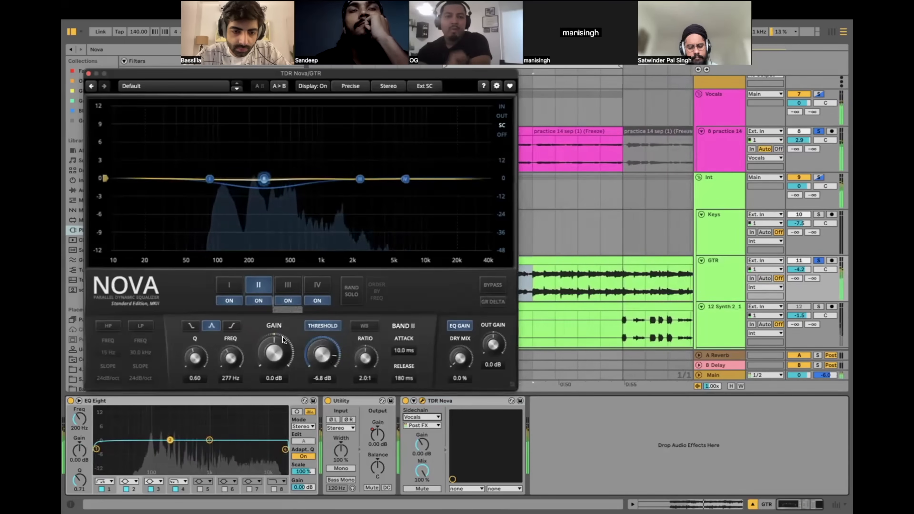
pyautogui.moveTo(276, 337); pyautogui.dragTo(275, 338)
pyautogui.moveTo(326, 351)
pyautogui.mouseDown()
pyautogui.moveTo(327, 376)
pyautogui.moveTo(326, 339)
pyautogui.moveTo(326, 346)
pyautogui.mouseUp()
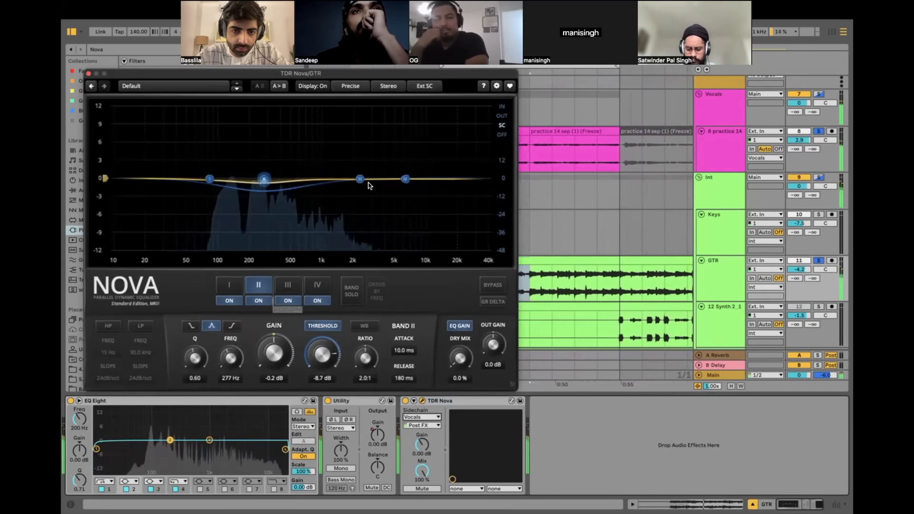
# Step: Move band III to about 5 kHz, lower band II's threshold to -10.4 dB and select all four Nova bands
pyautogui.moveTo(360, 179); pyautogui.dragTo(392, 176)
pyautogui.click(264, 179)
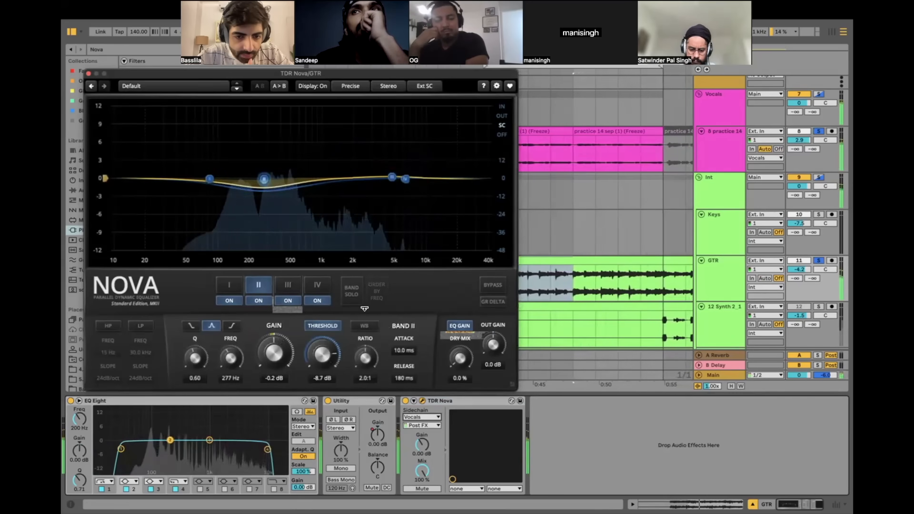
pyautogui.moveTo(334, 355); pyautogui.dragTo(343, 393)
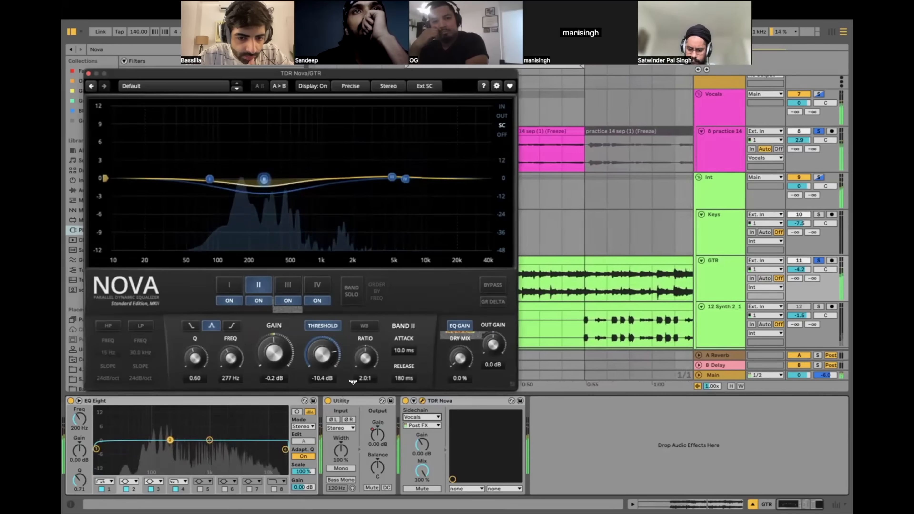
pyautogui.click(450, 401)
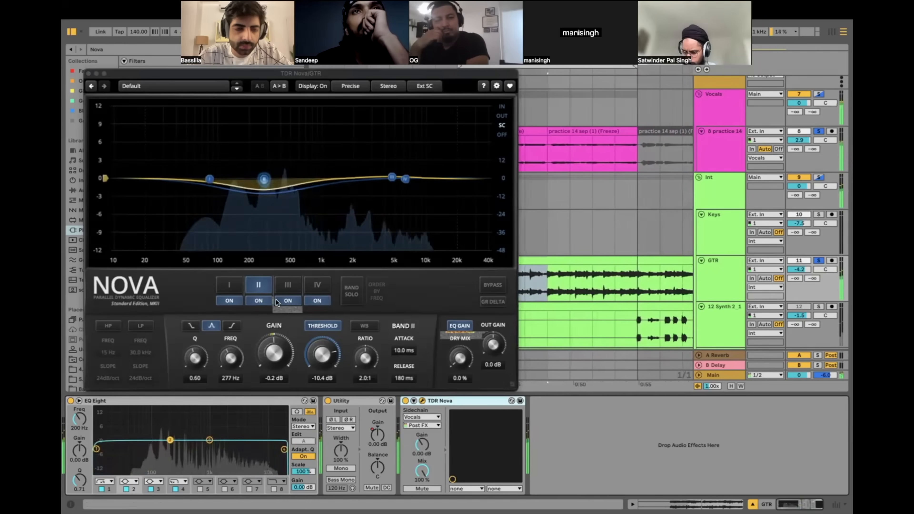
pyautogui.moveTo(181, 136); pyautogui.dragTo(426, 224)
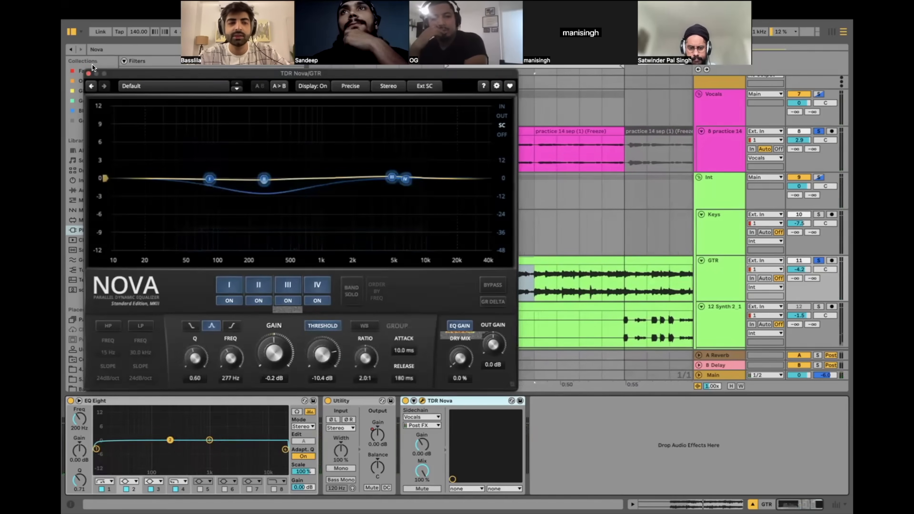
# Step: Close TDR Nova and rebalance the section, setting the GTR track to -4.8 dB and the practice 14 vocal track to 3.4 dB
pyautogui.click(87, 73)
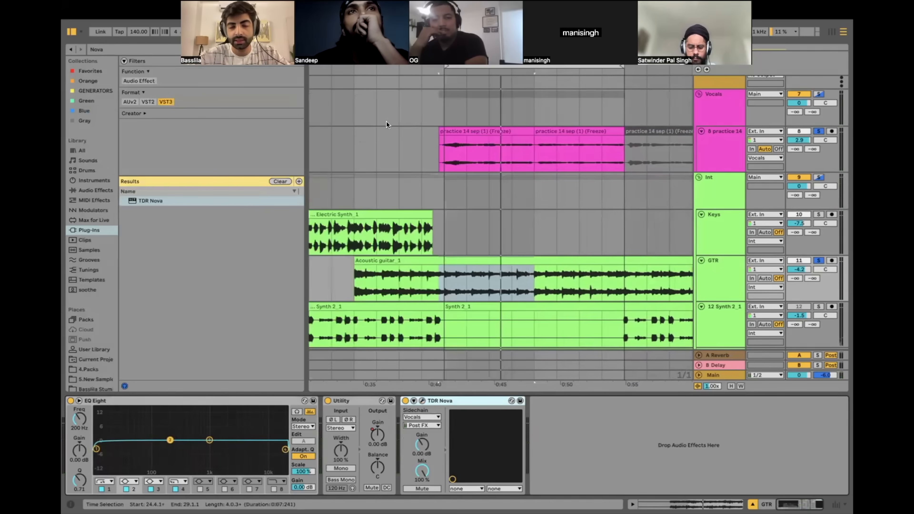
pyautogui.click(445, 156)
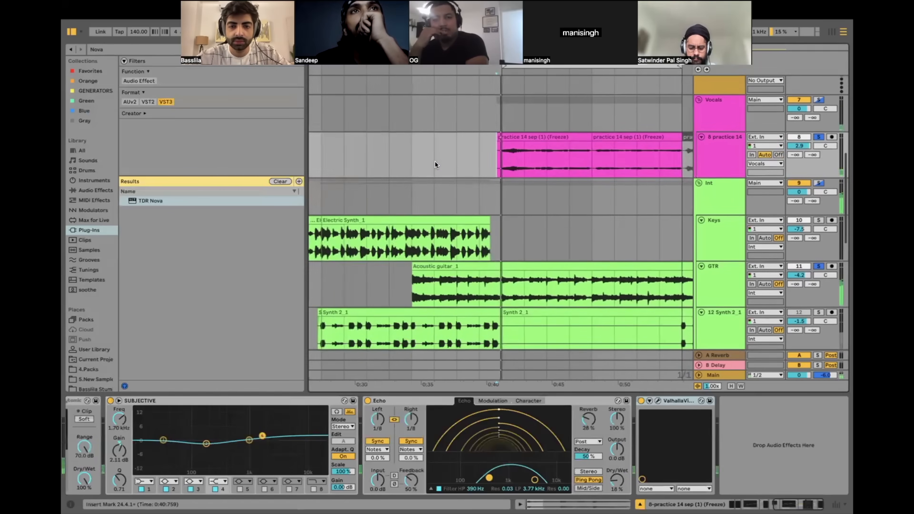
pyautogui.scroll(-1, 434, 161)
pyautogui.hscroll(1, 434, 161)
pyautogui.moveTo(802, 262); pyautogui.dragTo(801, 265)
pyautogui.click(721, 163)
pyautogui.moveTo(799, 135); pyautogui.dragTo(799, 133)
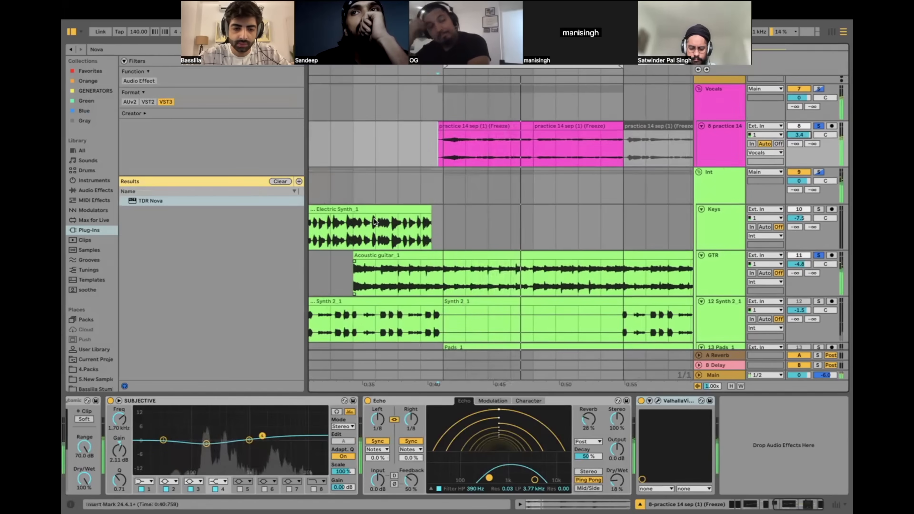
# Step: Open Pro-MB on the vocal track and move band 2's lower crossover to about 5 kHz
pyautogui.scroll(1, 475, 182)
pyautogui.scroll(2, 475, 180)
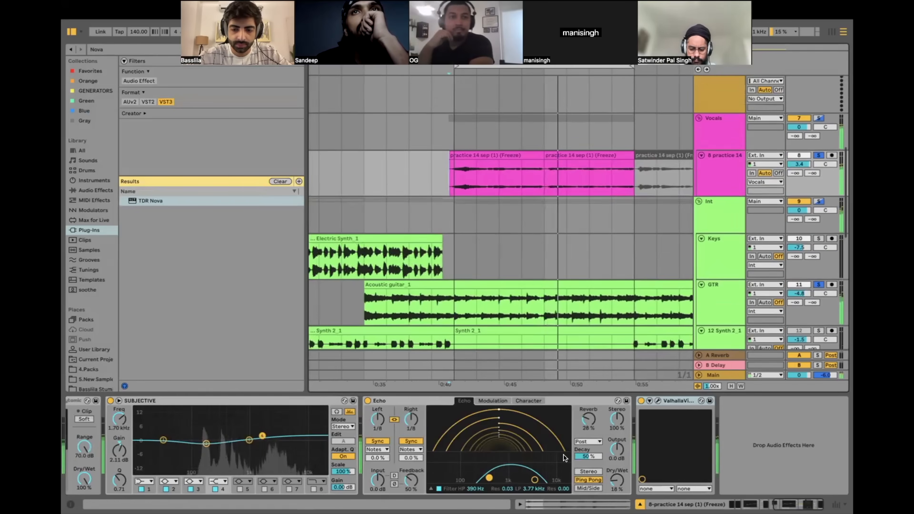
pyautogui.hscroll(-10, 551, 455)
pyautogui.hscroll(5, 257, 426)
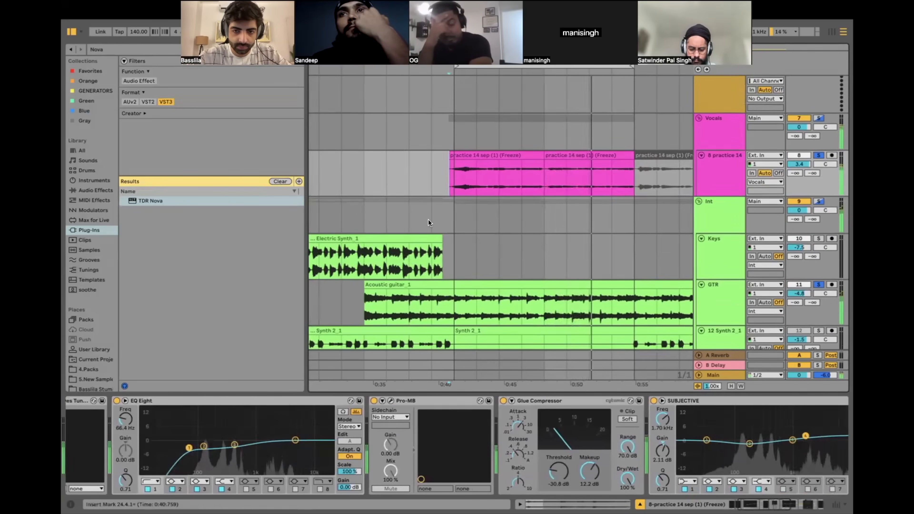
pyautogui.click(391, 400)
pyautogui.click(568, 285)
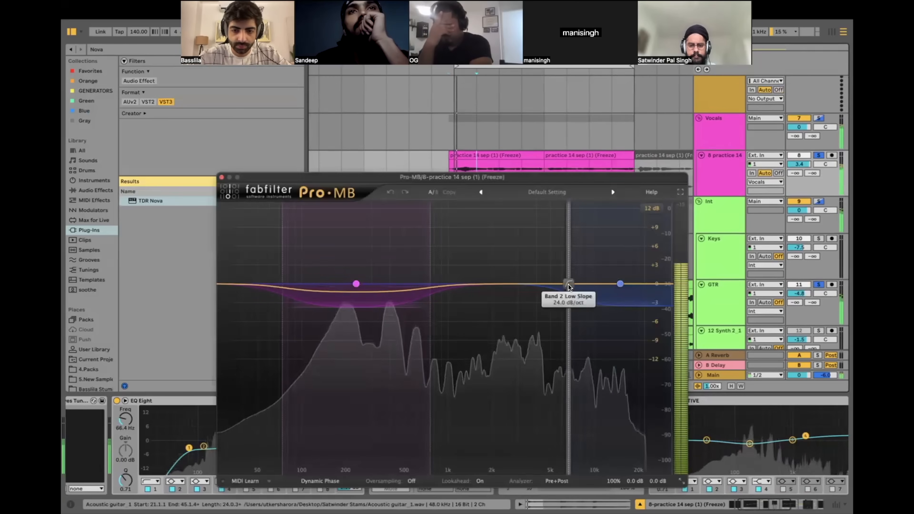
pyautogui.moveTo(569, 308); pyautogui.dragTo(551, 307)
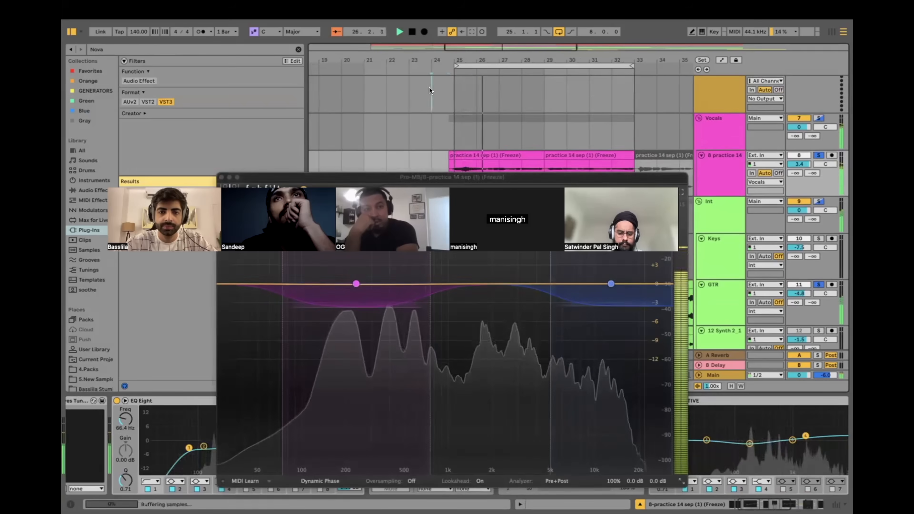
# Step: Place the playback start at the intro marker on bar 9 and close Pro-MB
pyautogui.hscroll(-10, 430, 88)
pyautogui.click(429, 87)
pyautogui.press('space')
pyautogui.press('space')
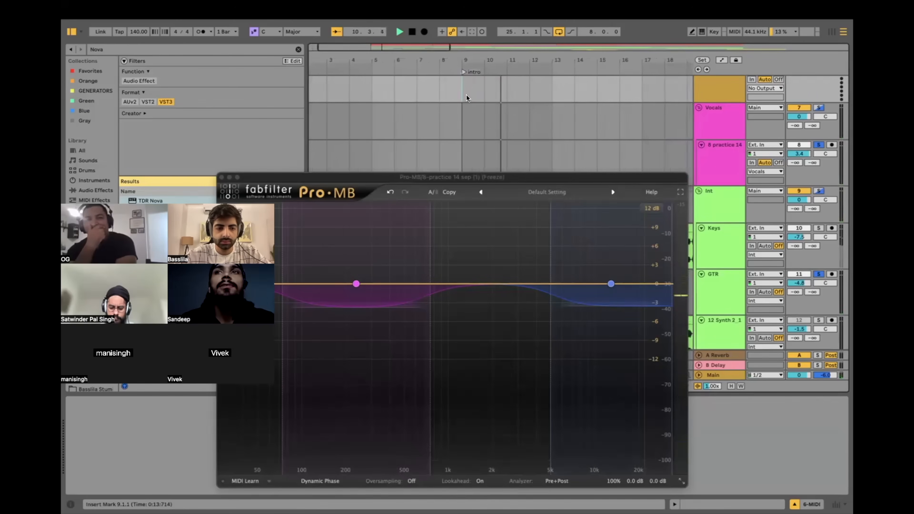
pyautogui.moveTo(349, 176); pyautogui.dragTo(402, 230)
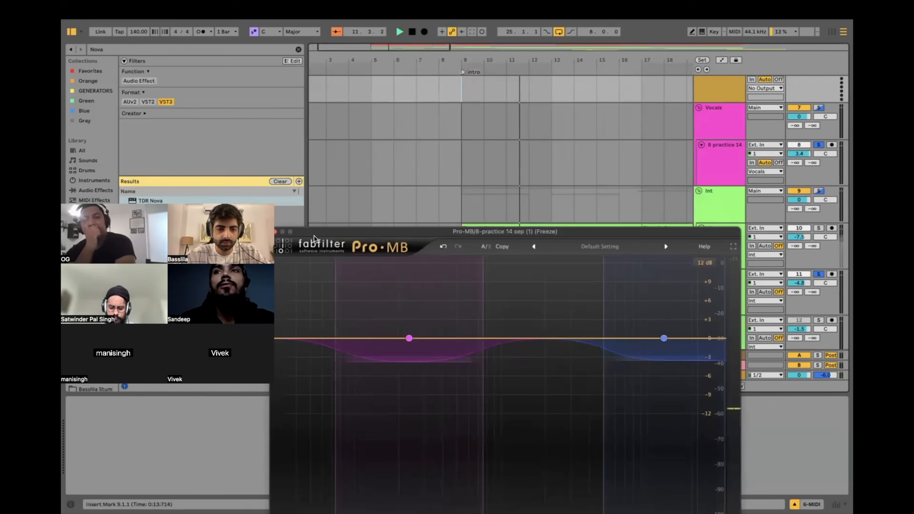
pyautogui.click(276, 232)
# Step: Turn off the active track solos and return the playhead to bar 9
pyautogui.click(421, 261)
pyautogui.click(817, 274)
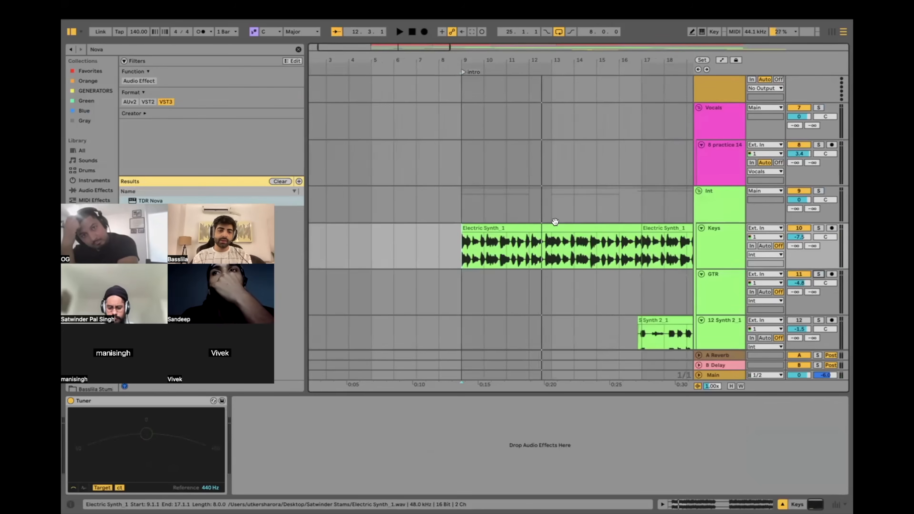
pyautogui.click(458, 209)
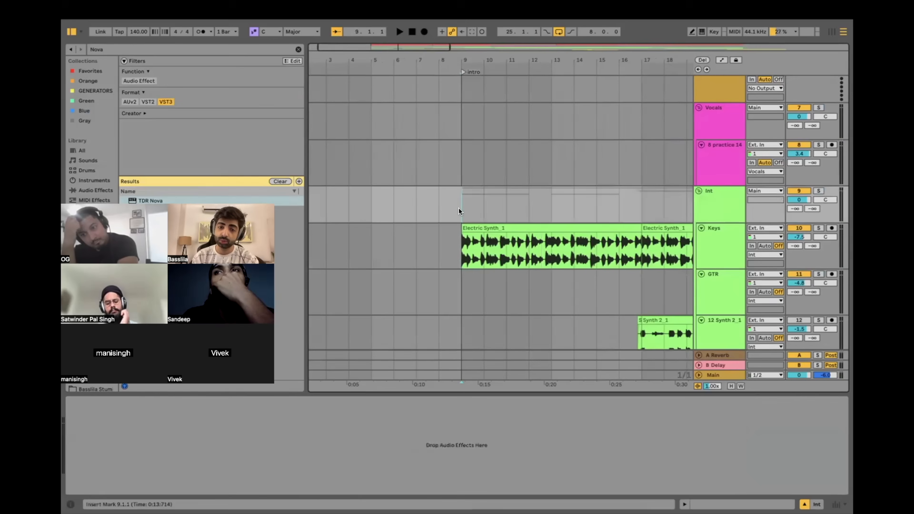
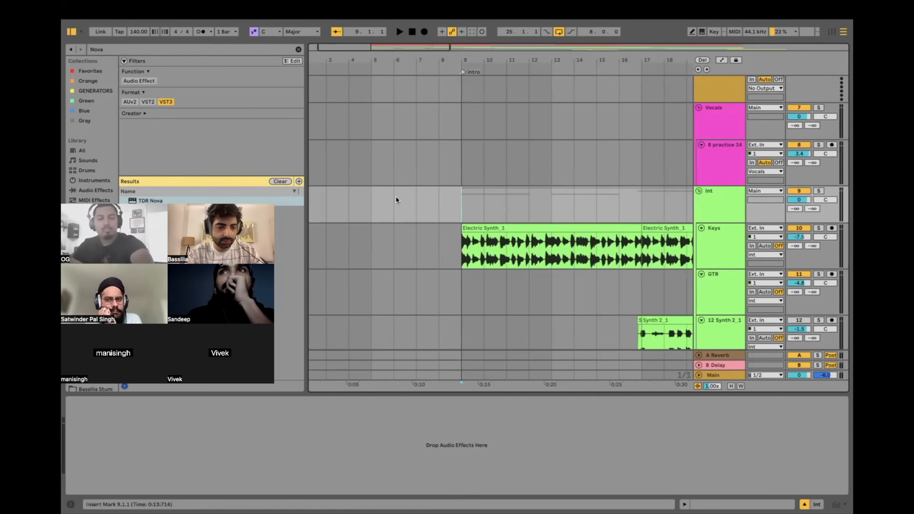
# Step: Play the intro from bar 9 and set the Keys track volume to -6.1 dB
pyautogui.scroll(8, 455, 211)
pyautogui.press('space')
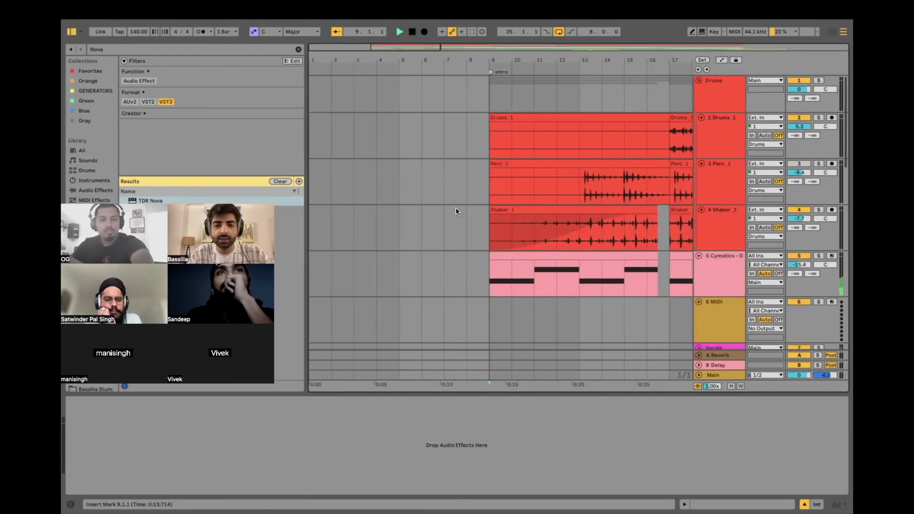
pyautogui.press('-')
pyautogui.scroll(-9, 468, 267)
pyautogui.scroll(6, 468, 267)
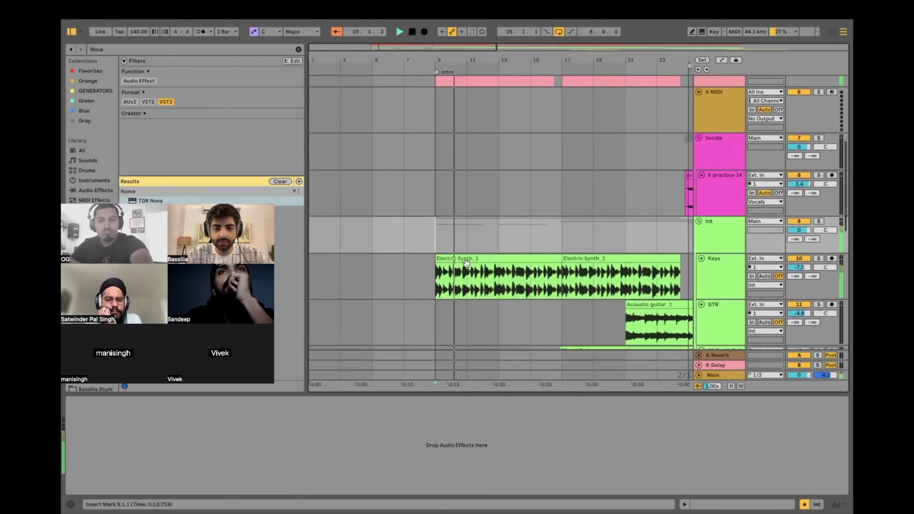
pyautogui.moveTo(799, 281)
pyautogui.mouseDown()
pyautogui.moveTo(798, 273)
pyautogui.moveTo(799, 283)
pyautogui.mouseUp()
pyautogui.click(738, 287)
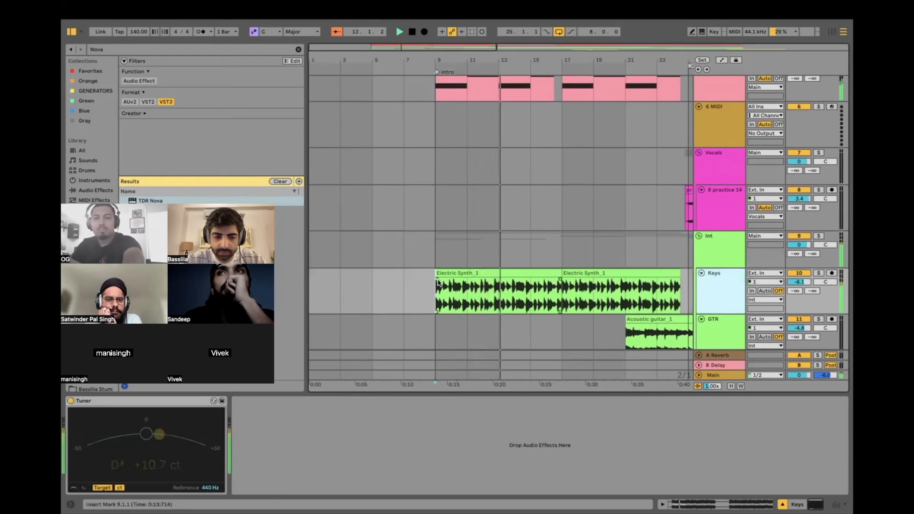
# Step: Find Reverb among the audio effects, add it to the Keys track and set its input filter to 1.93 kHz with width 6.37
pyautogui.click(129, 49)
pyautogui.write('reverb')
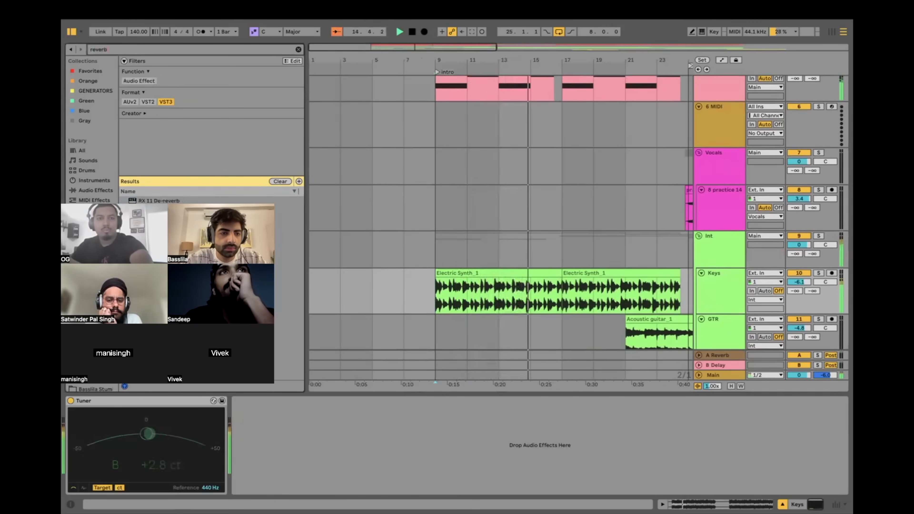
pyautogui.click(97, 191)
pyautogui.moveTo(161, 91); pyautogui.dragTo(323, 446)
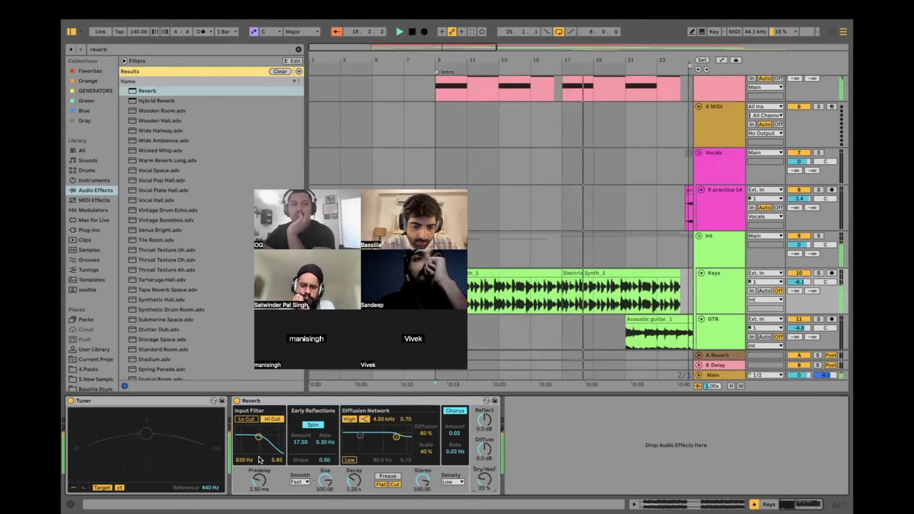
pyautogui.moveTo(258, 437); pyautogui.dragTo(265, 435)
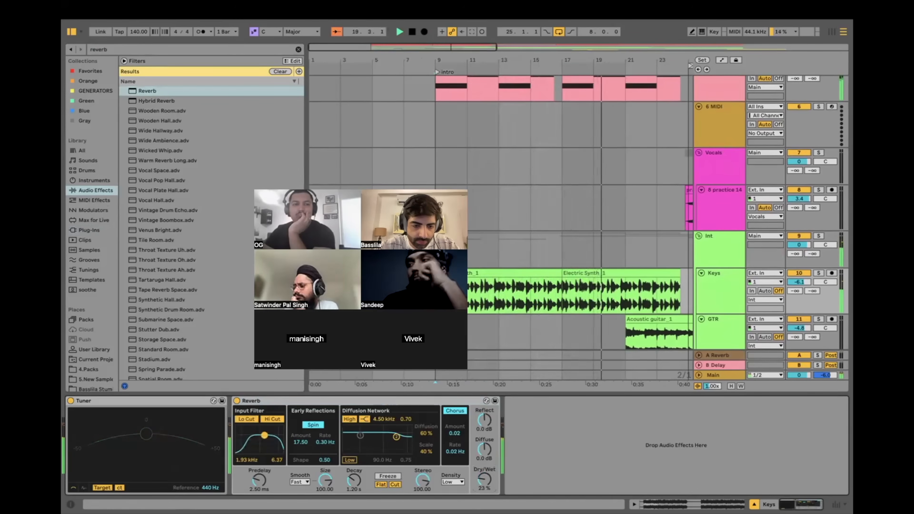
# Step: Listen through the Keys section and the vocal entry at bar 25, reviewing the drum, bass and vocal tracks during playback
pyautogui.moveTo(436, 299); pyautogui.dragTo(679, 294)
pyautogui.hscroll(2, 677, 291)
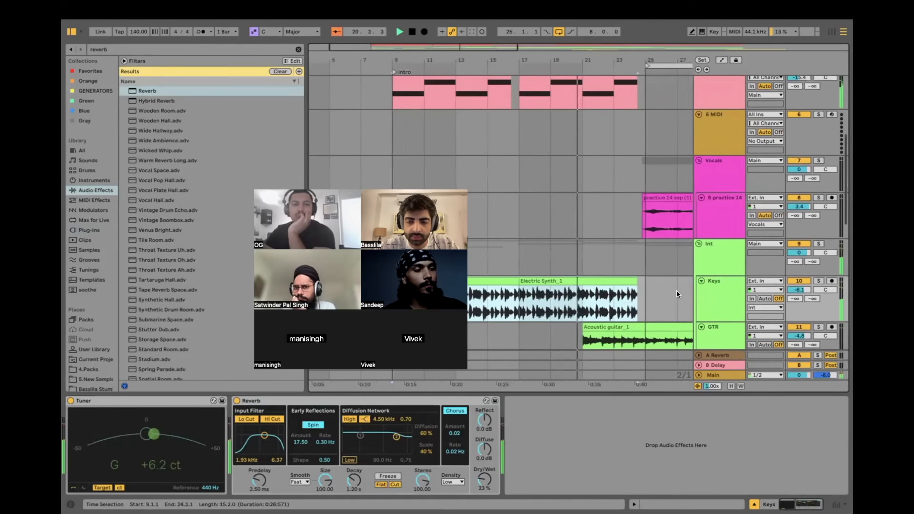
pyautogui.scroll(3, 676, 290)
pyautogui.hscroll(1, 676, 290)
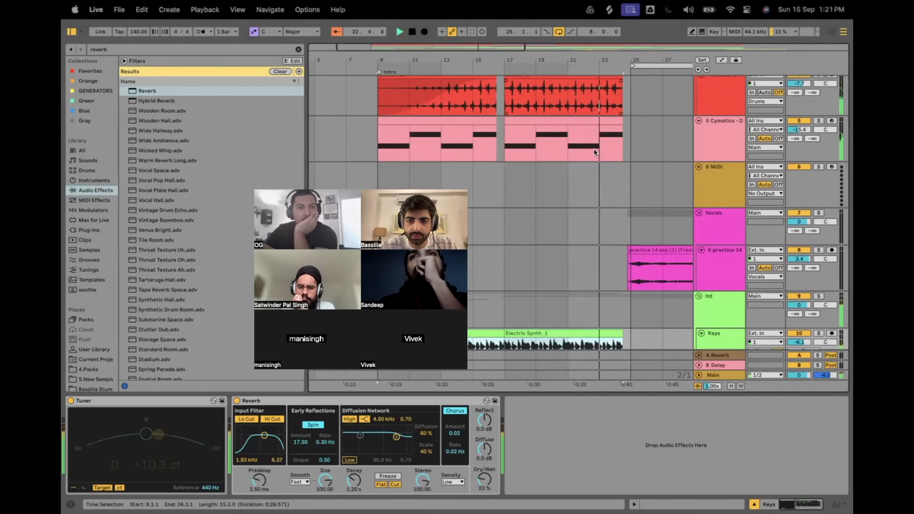
pyautogui.click(585, 187)
pyautogui.hscroll(2, 583, 187)
pyautogui.press('-')
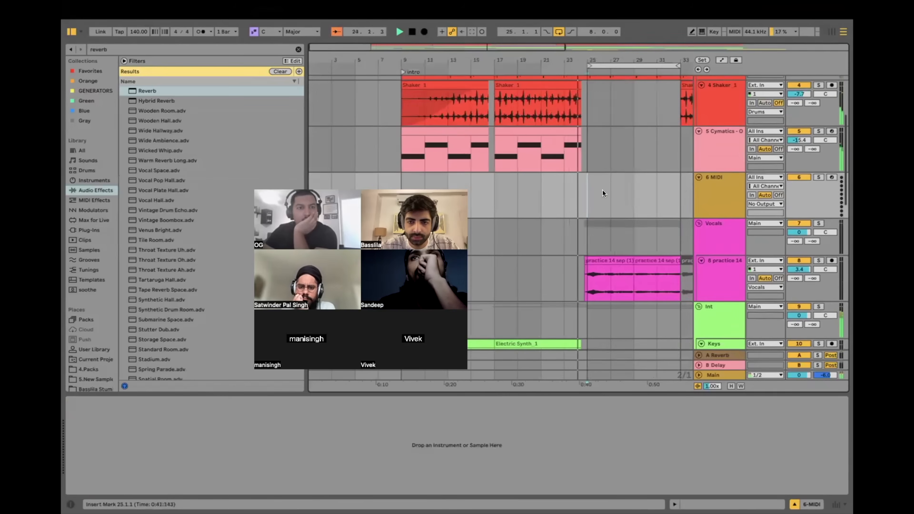
pyautogui.hscroll(2, 602, 189)
pyautogui.scroll(1, 602, 190)
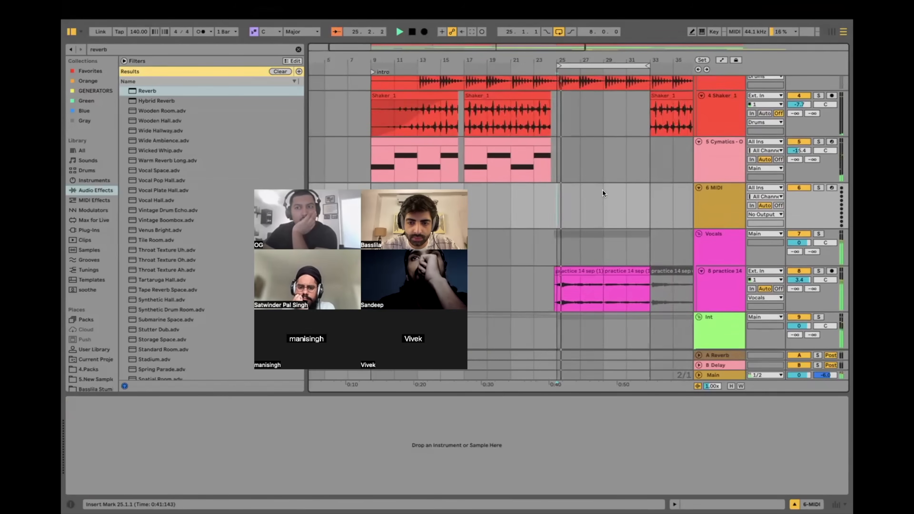
# Step: Play from bar 19 and set the Synth 2 track volume to -5.0 dB
pyautogui.scroll(-6, 602, 189)
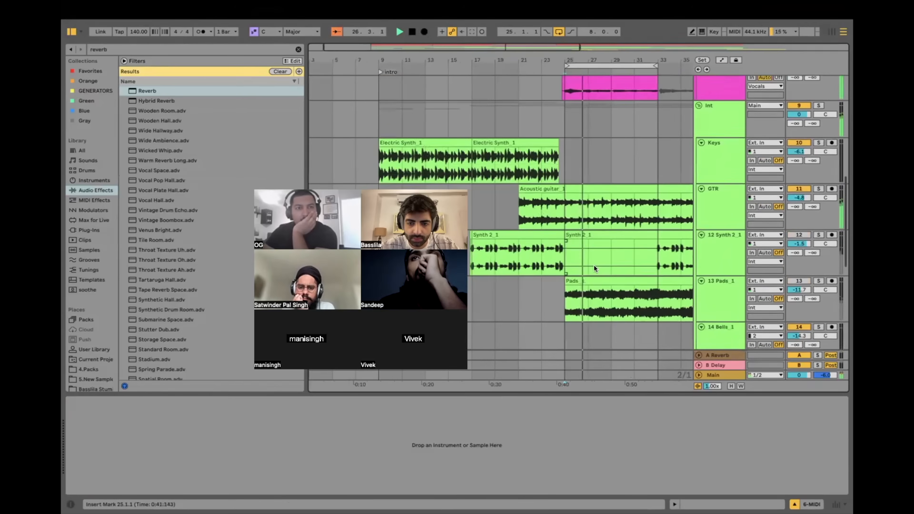
pyautogui.click(493, 259)
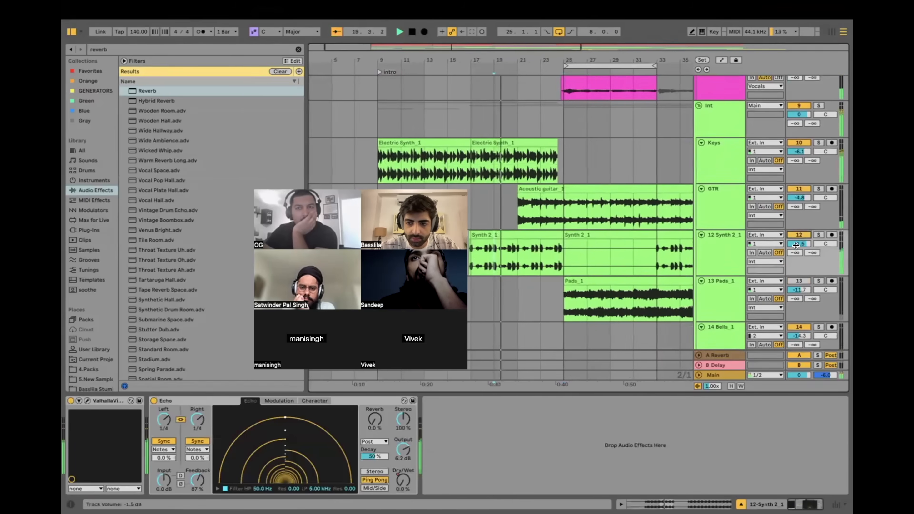
pyautogui.moveTo(796, 245); pyautogui.dragTo(796, 258)
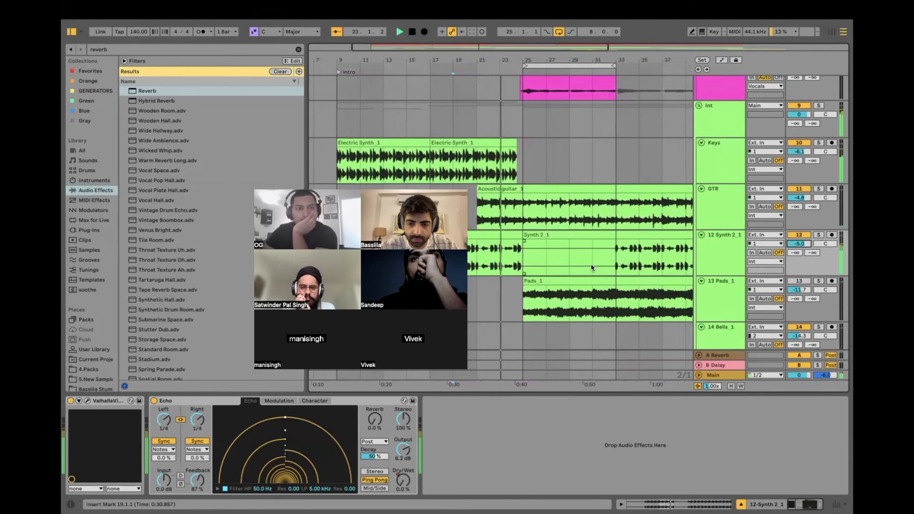
# Step: Extend the start of the Pads clip back to bar 23 and set the Pads track volume to -11.3 dB
pyautogui.click(498, 282)
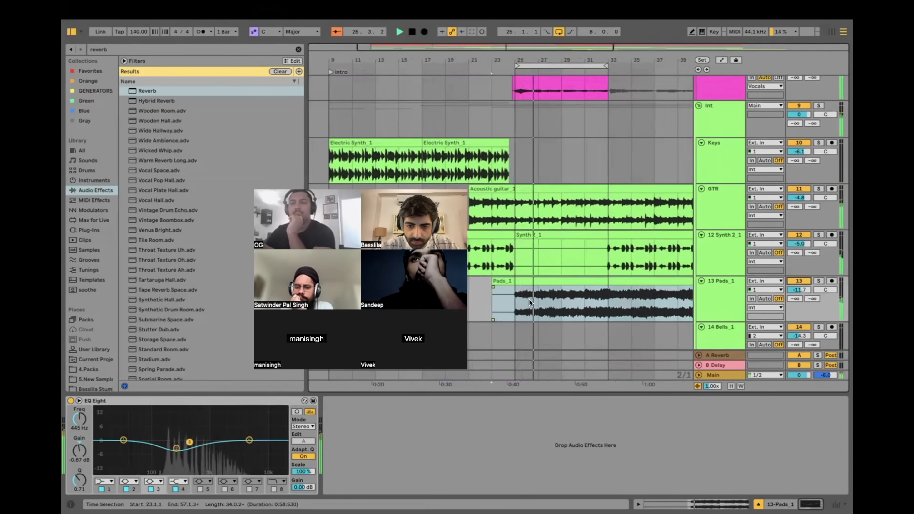
pyautogui.moveTo(799, 290); pyautogui.dragTo(799, 288)
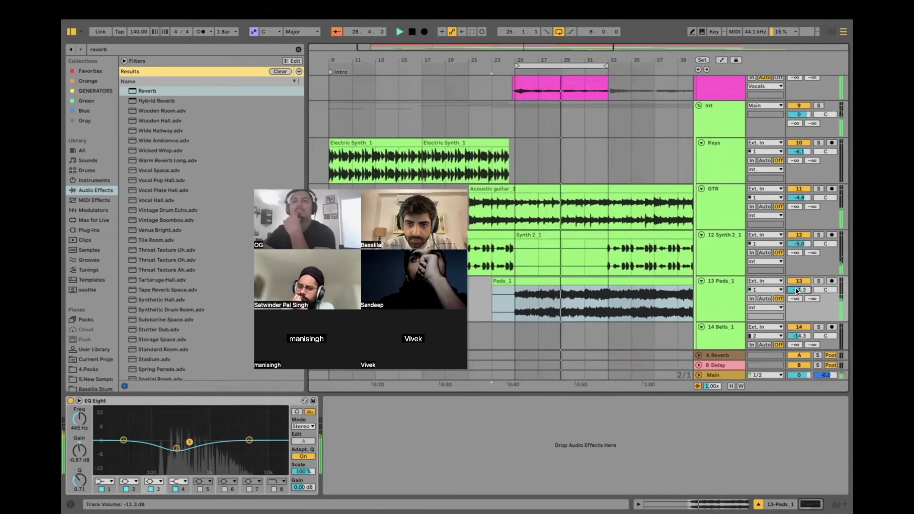
# Step: Set the Vocals group volume to 2.2 dB and loop the selected range from bar 23 for 34 bars
pyautogui.scroll(5, 818, 232)
pyautogui.moveTo(799, 199); pyautogui.dragTo(799, 196)
pyautogui.press('super+l')
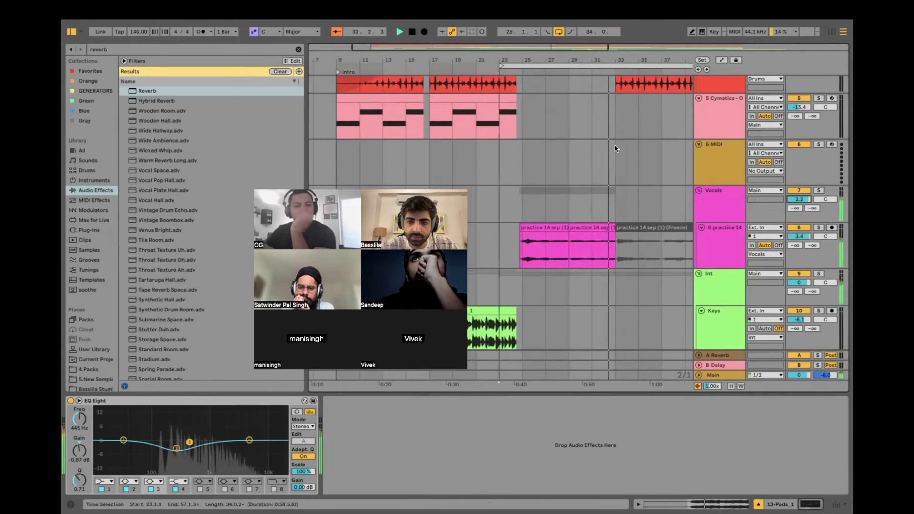
# Step: Reactivate the muted vocal clip starting at bar 33
pyautogui.click(627, 224)
pyautogui.scroll(5, 627, 221)
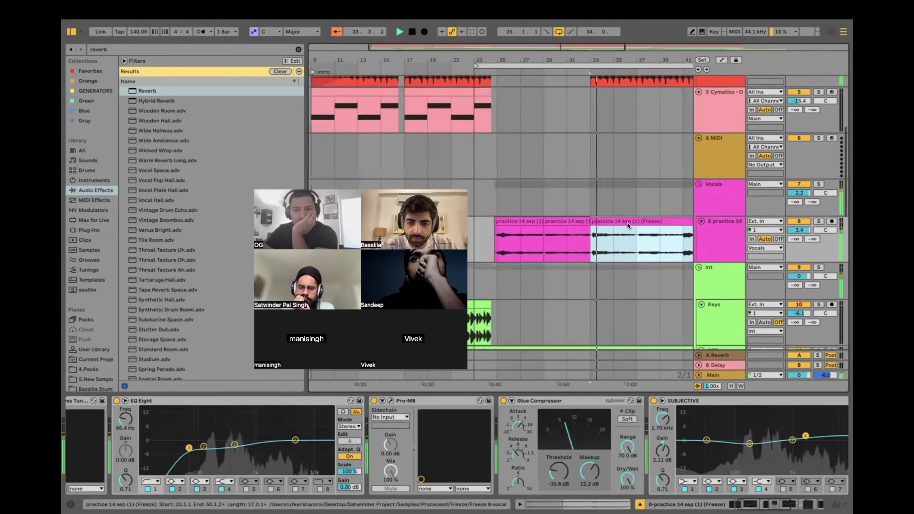
pyautogui.scroll(3, 628, 223)
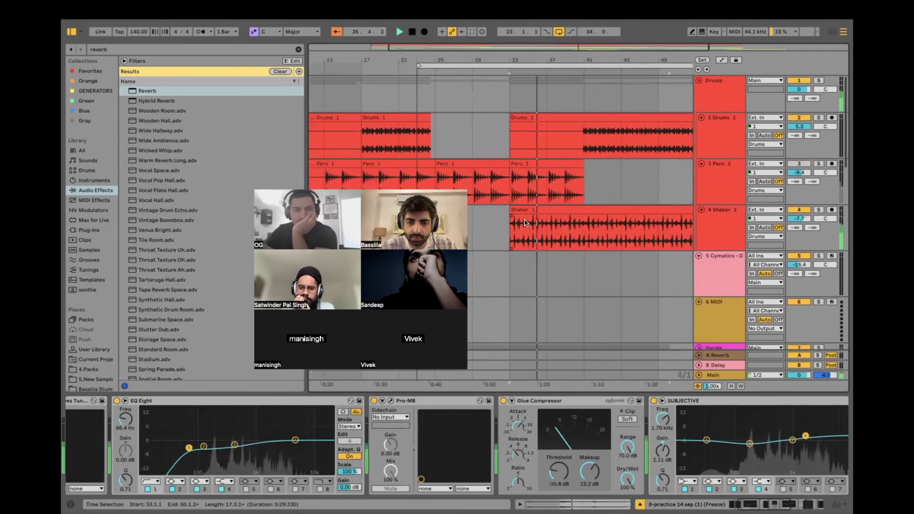
# Step: Play the Sarod clip near bar 35, set the Sarod track volume to -6.0 dB and pan it 37L
pyautogui.click(511, 144)
pyautogui.scroll(-5, 510, 143)
pyautogui.scroll(-5, 510, 144)
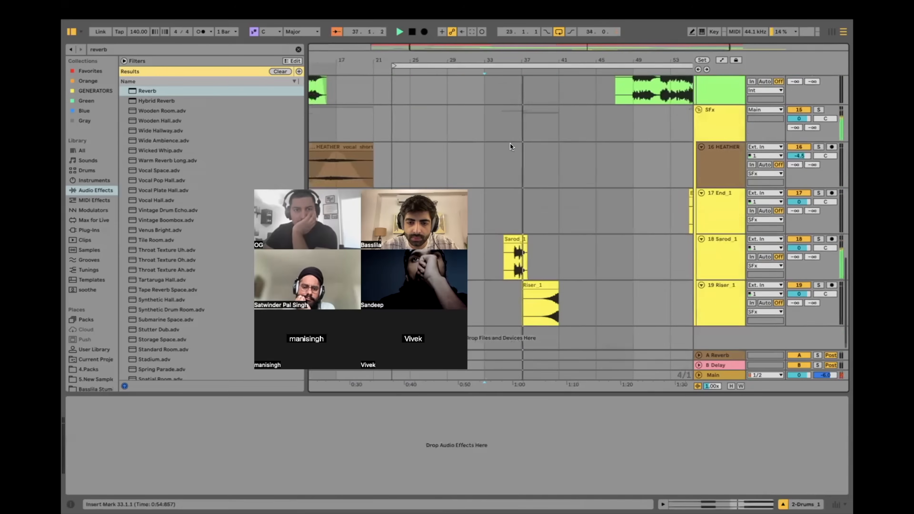
pyautogui.scroll(3, 504, 281)
pyautogui.click(519, 270)
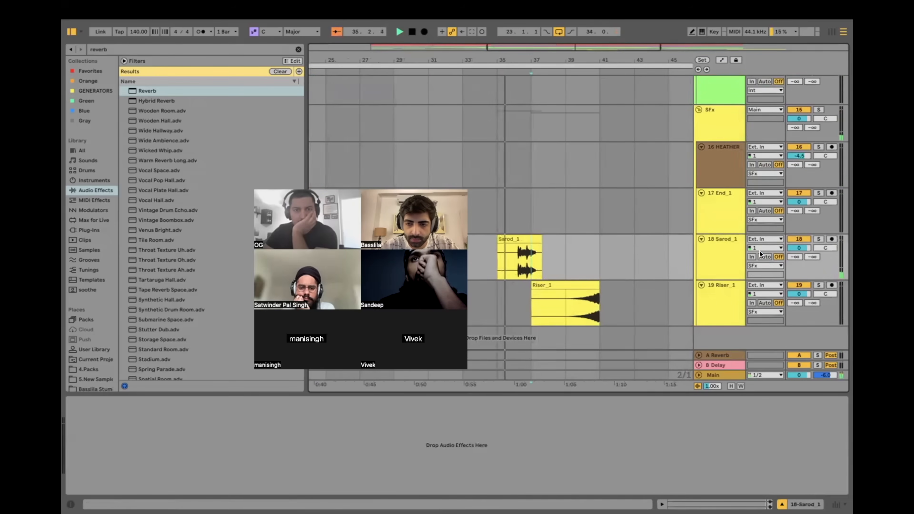
pyautogui.moveTo(799, 248); pyautogui.dragTo(825, 261)
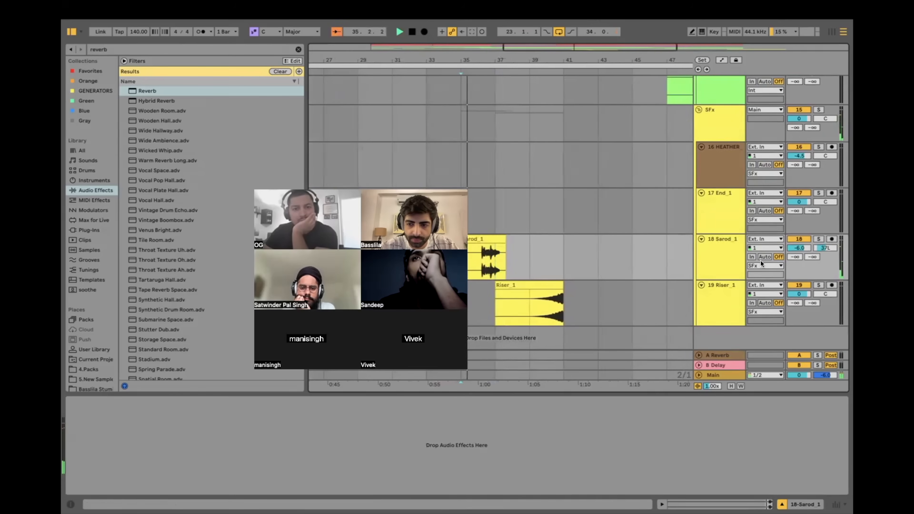
pyautogui.moveTo(825, 248); pyautogui.dragTo(826, 255)
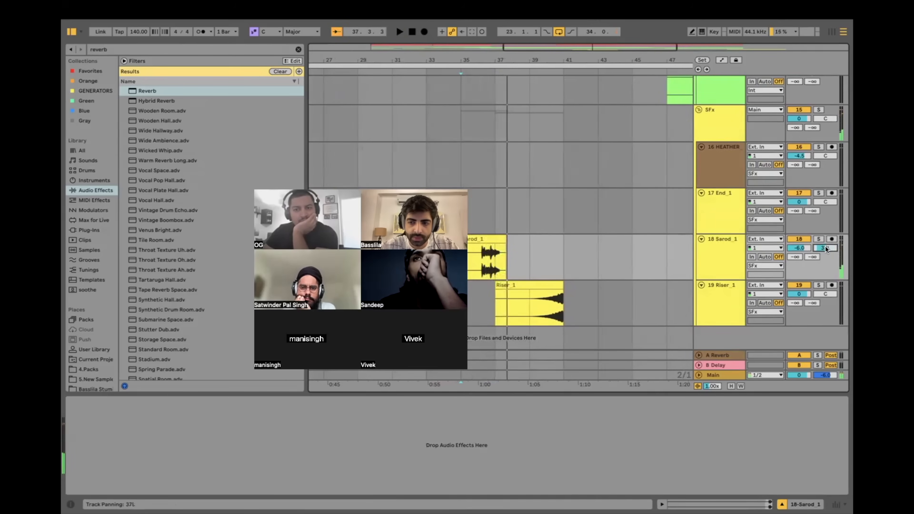
# Step: Search the audio effects for Utility, add it to the Sarod track and start playback
pyautogui.click(117, 52)
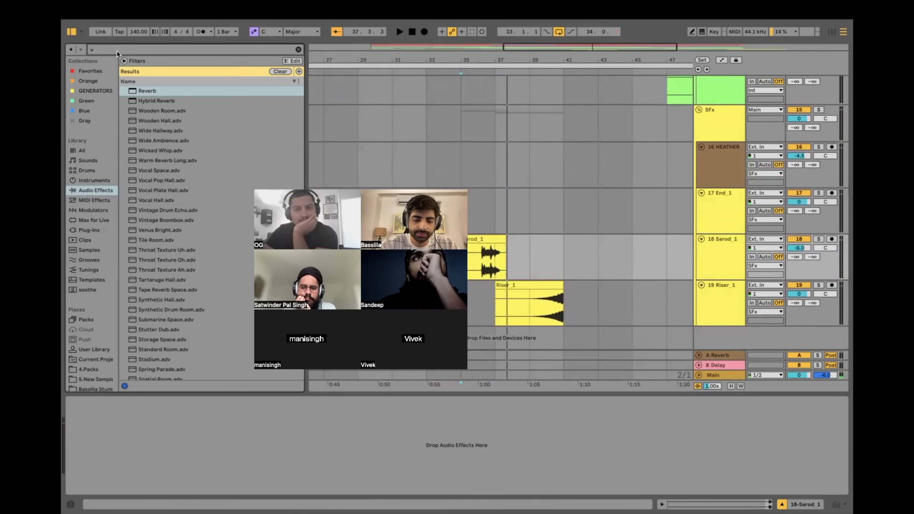
pyautogui.write('uti')
pyautogui.press('Down')
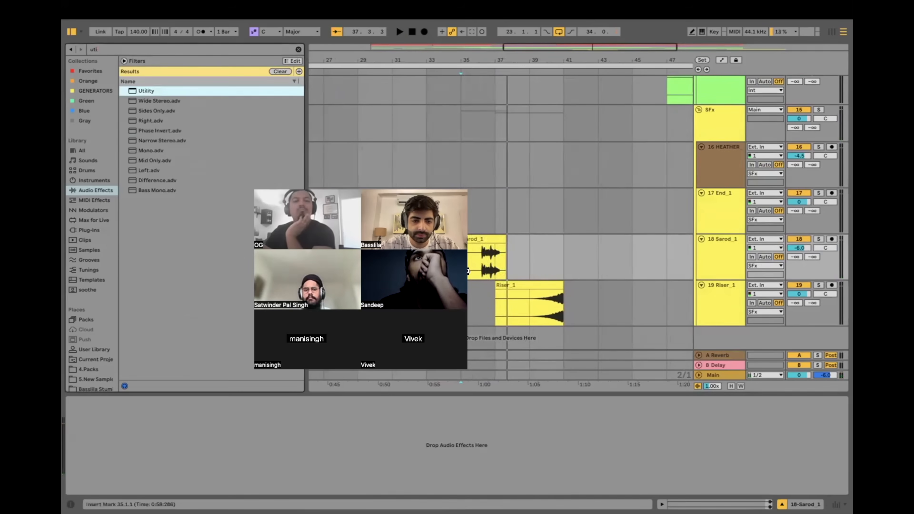
pyautogui.press('Return')
pyautogui.press('space')
pyautogui.moveTo(84, 450); pyautogui.dragTo(84, 468)
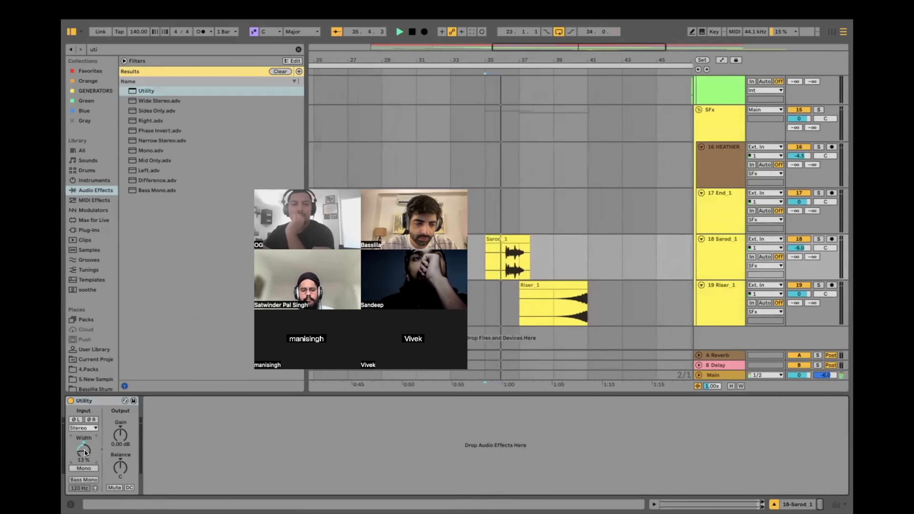
pyautogui.rightClick(81, 445)
pyautogui.press('Delete')
# Step: Automate Utility's Balance on the Sarod clip to sweep from left at bar 36 to right at the clip's end, then play it
pyautogui.rightClick(118, 464)
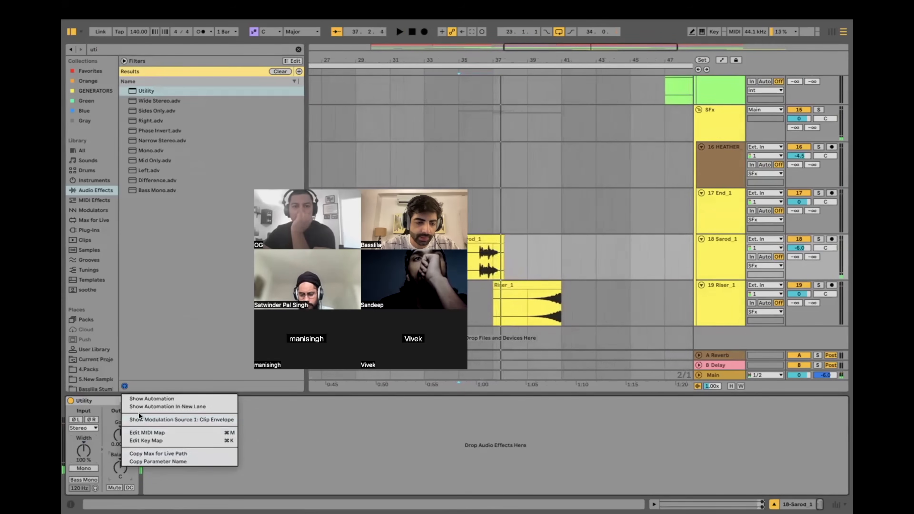
pyautogui.click(141, 398)
pyautogui.click(468, 262)
pyautogui.scroll(3, 468, 262)
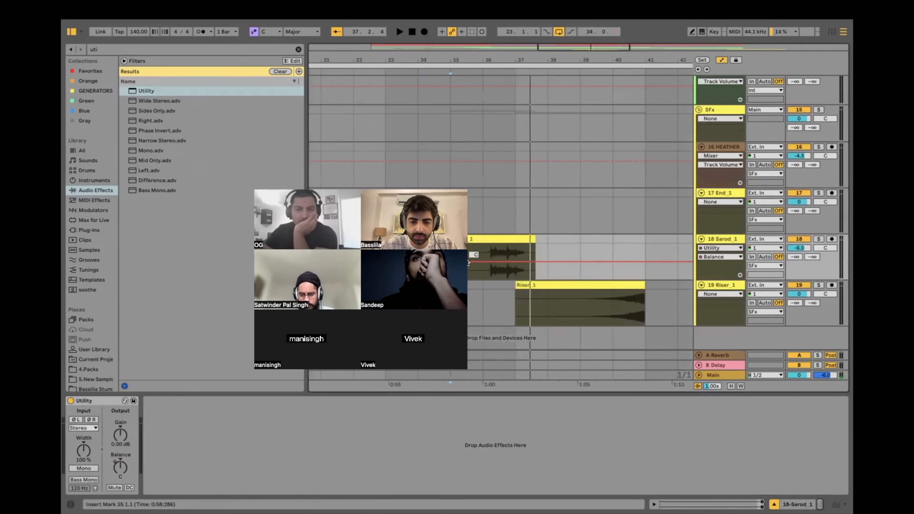
pyautogui.moveTo(480, 261); pyautogui.dragTo(534, 244)
pyautogui.press('space')
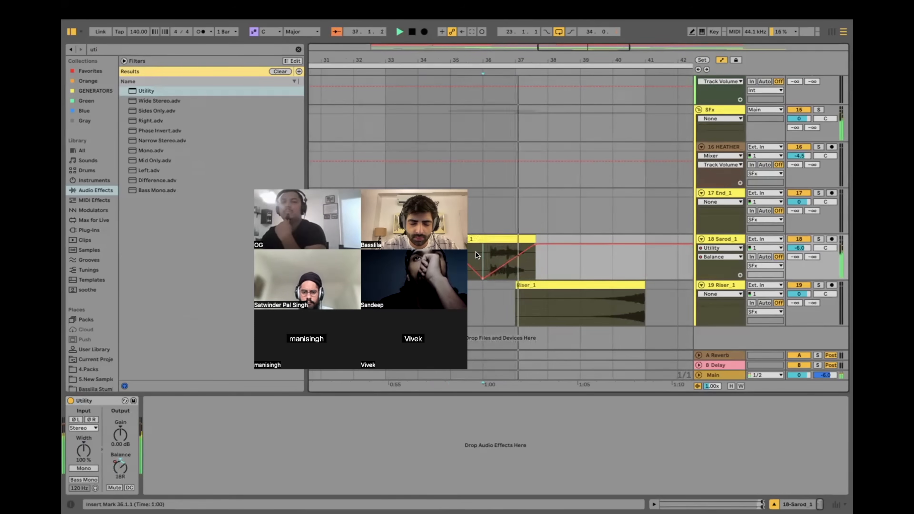
# Step: Find ValhallaVintageVerb among the plug-ins, add it to the Sarod track and place it before Utility
pyautogui.press('super+f')
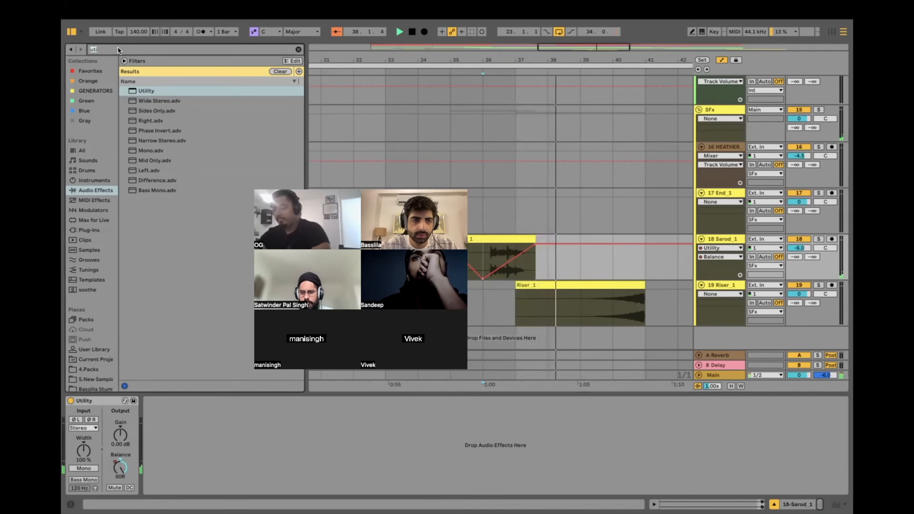
pyautogui.write('val')
pyautogui.click(90, 231)
pyautogui.moveTo(164, 201); pyautogui.dragTo(198, 416)
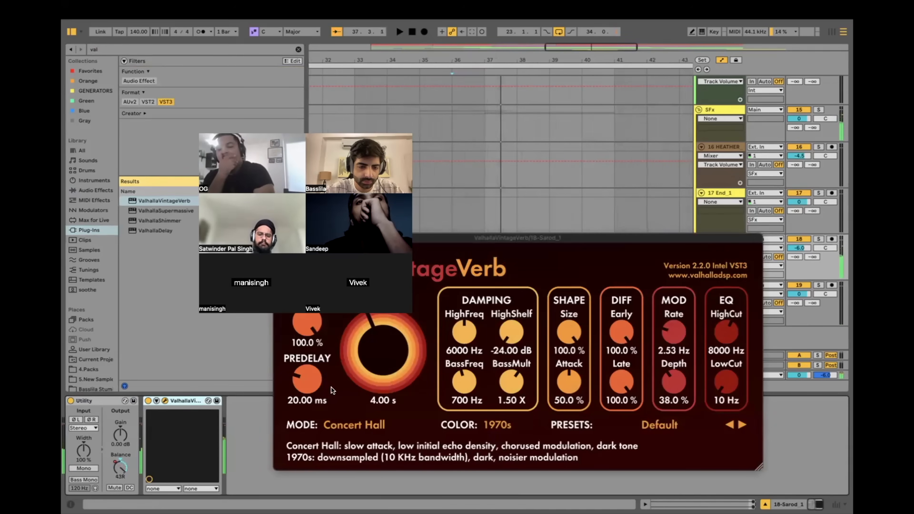
pyautogui.moveTo(83, 400); pyautogui.dragTo(226, 377)
# Step: Set the reverb's mix to about 22.4%, low cut to 680 Hz and decay to about 2.61 s, then close its window
pyautogui.moveTo(306, 324); pyautogui.dragTo(312, 409)
pyautogui.moveTo(726, 382); pyautogui.dragTo(726, 361)
pyautogui.moveTo(397, 370); pyautogui.dragTo(389, 375)
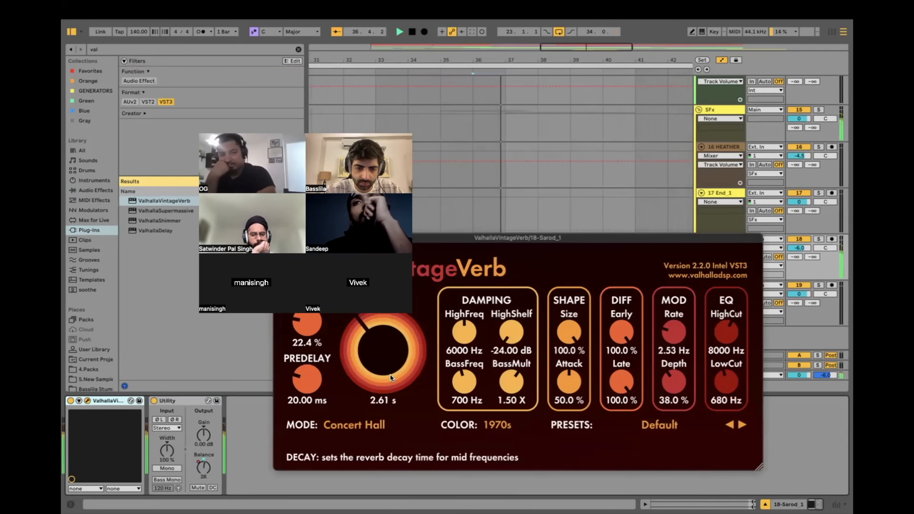
pyautogui.click(279, 238)
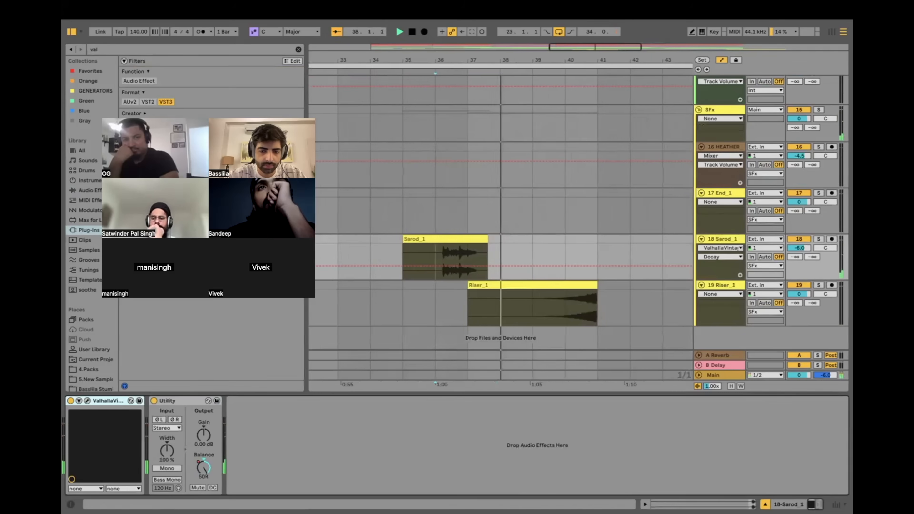
# Step: Listen through the transition into bar 41 while examining the drum, vocal and SFX tracks for gaps
pyautogui.scroll(-4, 415, 252)
pyautogui.scroll(5, 554, 309)
pyautogui.scroll(10, 554, 306)
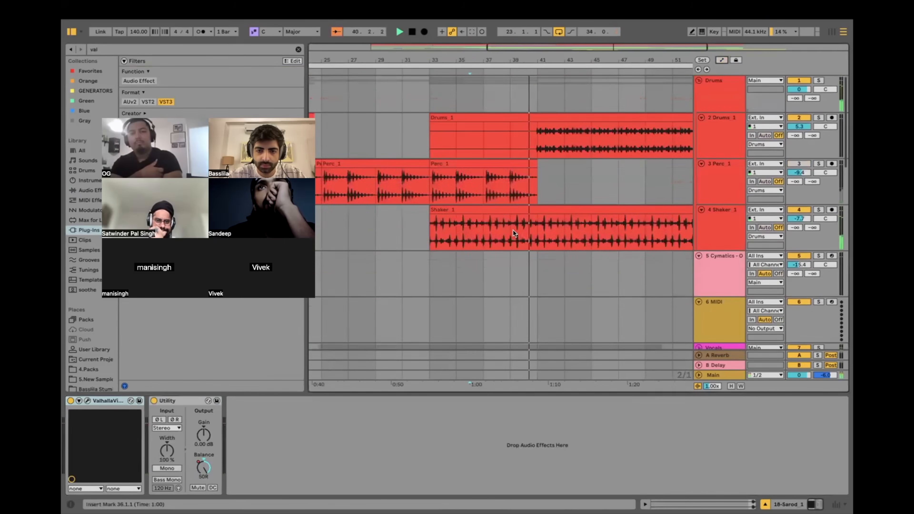
pyautogui.scroll(4, 513, 230)
pyautogui.scroll(-15, 539, 221)
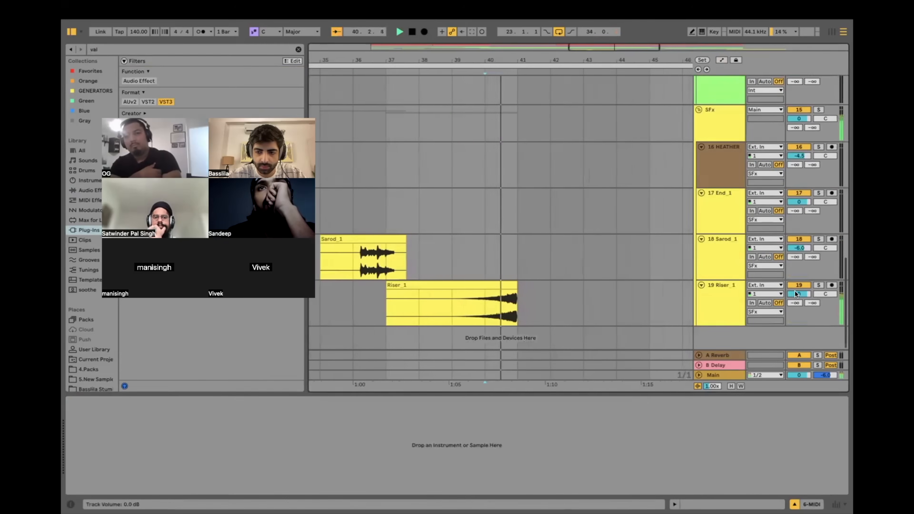
pyautogui.scroll(12, 554, 278)
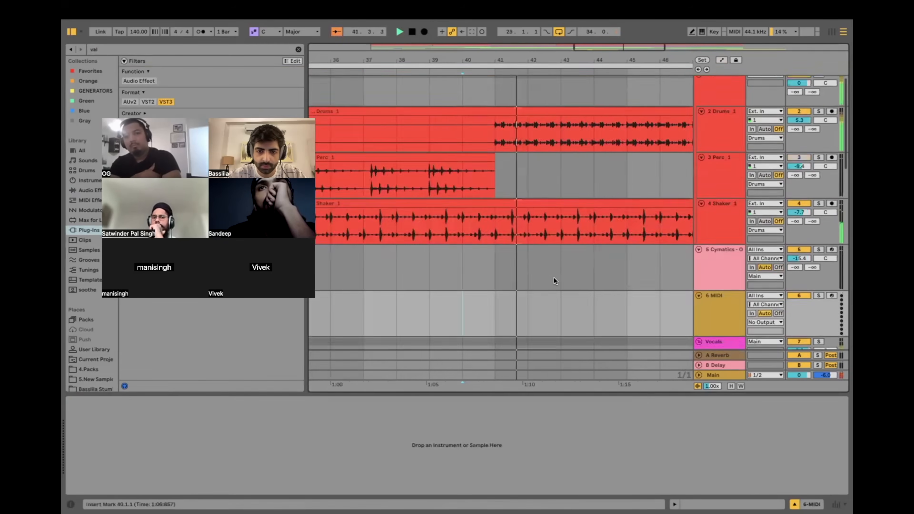
pyautogui.scroll(-5, 554, 277)
pyautogui.scroll(-4, 554, 278)
# Step: Duplicate the vocal clips from bars 25–41 into bars 41–57 and play from bar 41
pyautogui.press('space')
pyautogui.moveTo(543, 200); pyautogui.dragTo(653, 203)
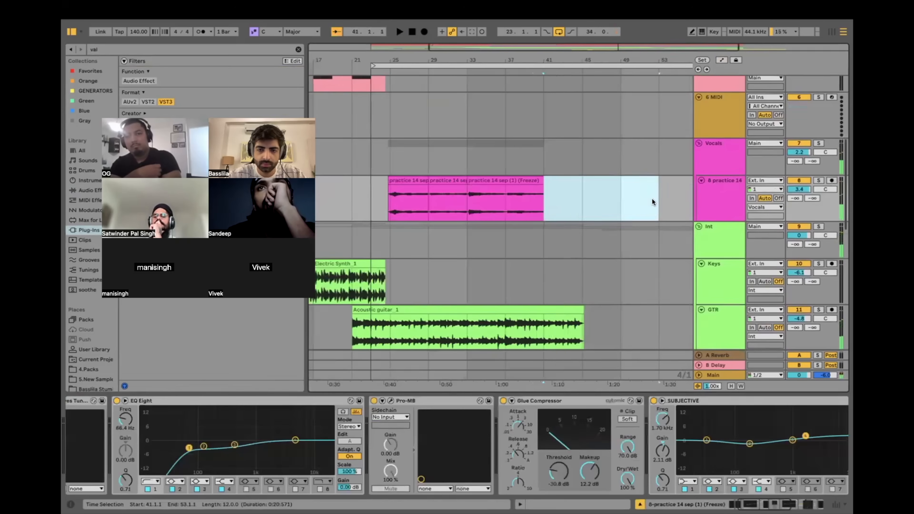
pyautogui.click(400, 216)
pyautogui.press('super+d')
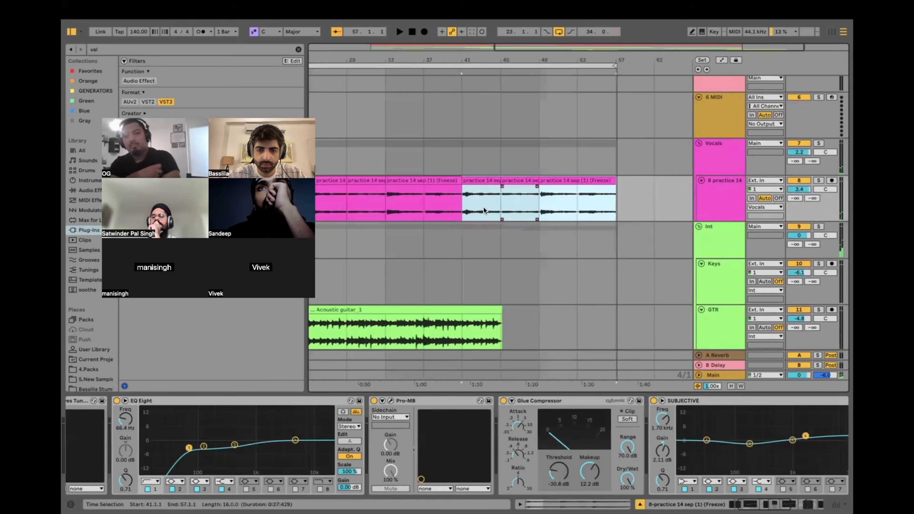
pyautogui.click(462, 207)
pyautogui.press('space')
# Step: Set the arrangement loop to the 16-bar section from bar 41 to bar 57
pyautogui.scroll(10, 461, 207)
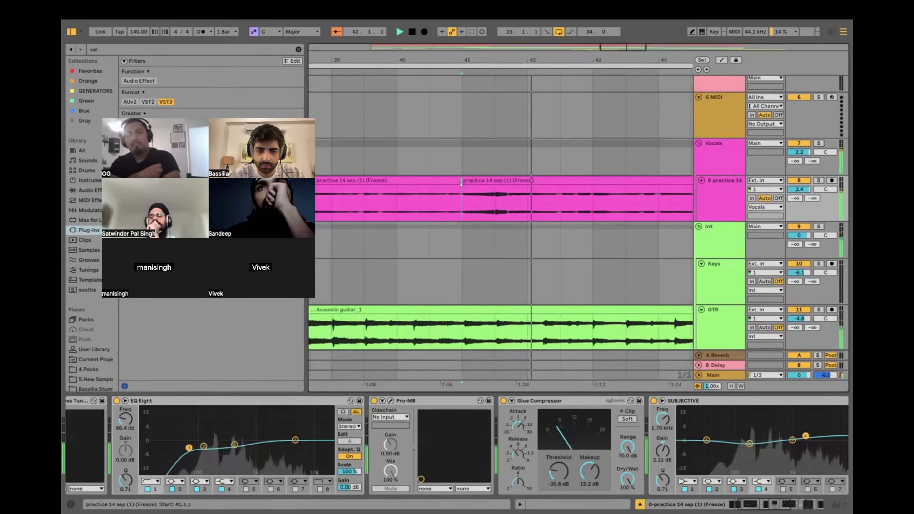
pyautogui.scroll(-3, 439, 186)
pyautogui.scroll(5, 439, 186)
pyautogui.scroll(-5, 440, 186)
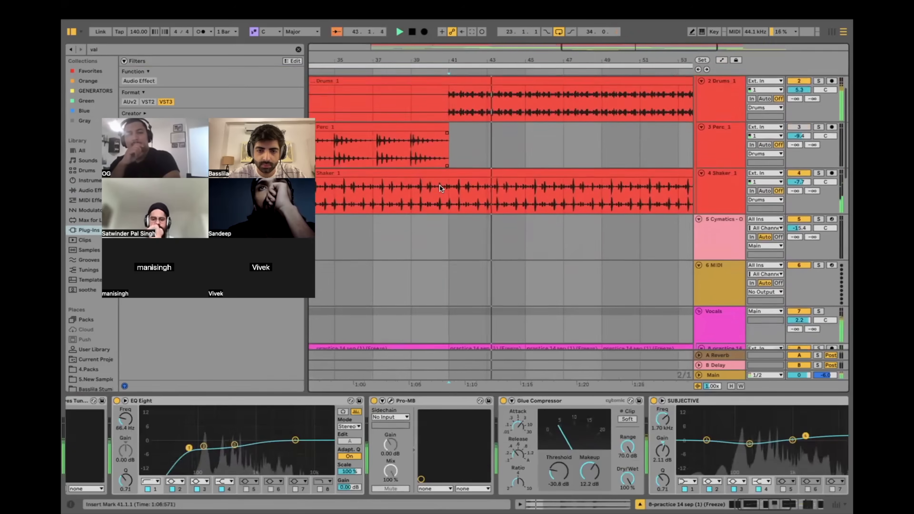
pyautogui.scroll(-3, 439, 186)
pyautogui.moveTo(439, 184); pyautogui.dragTo(604, 187)
pyautogui.press('super+l')
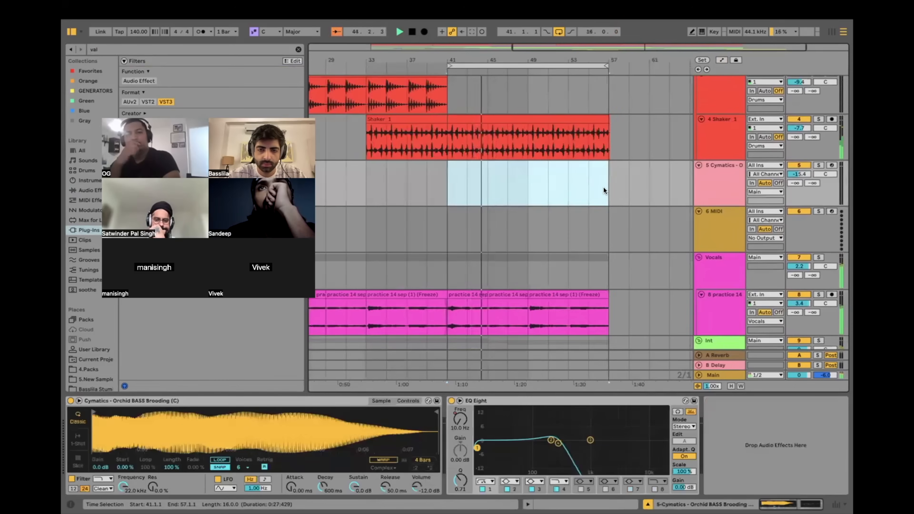
# Step: Duplicate the 16-bar acoustic guitar section so that it fills bars 41 to 57
pyautogui.scroll(4, 463, 207)
pyautogui.click(438, 195)
pyautogui.scroll(3, 438, 195)
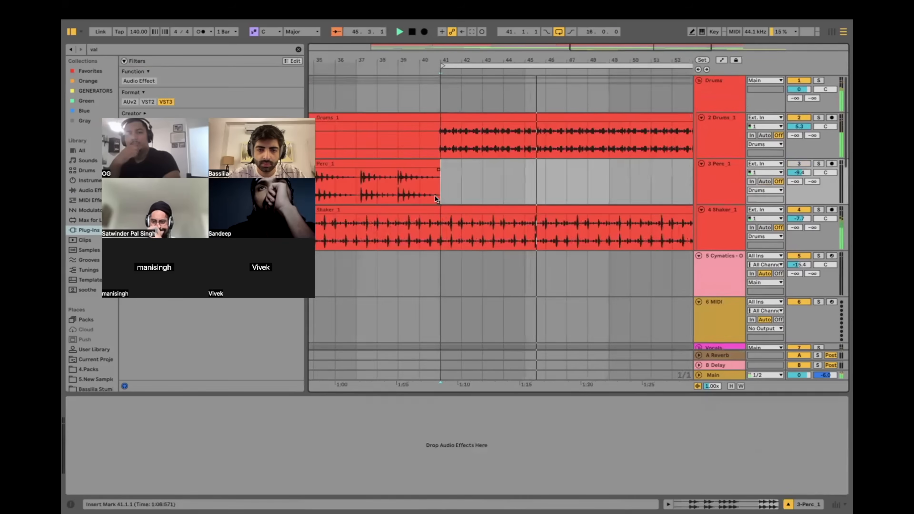
pyautogui.scroll(-15, 435, 195)
pyautogui.scroll(8, 435, 195)
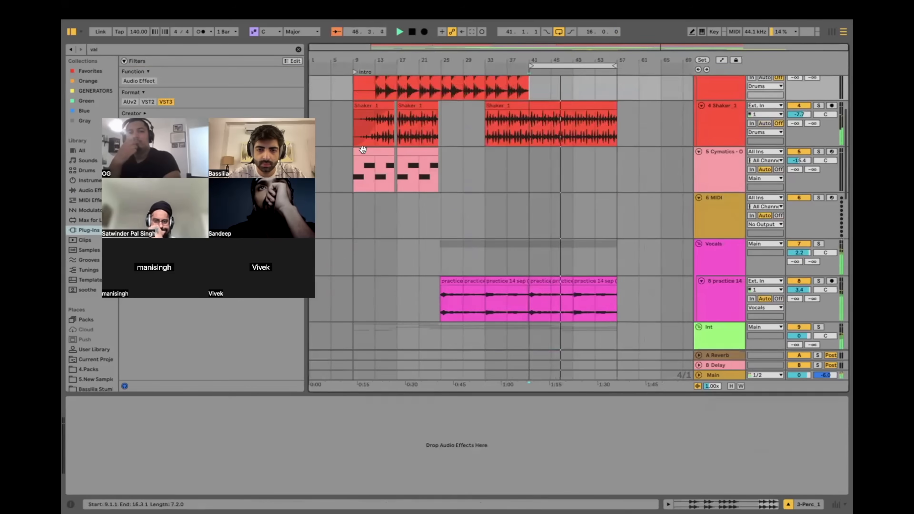
pyautogui.scroll(-10, 541, 235)
pyautogui.click(460, 157)
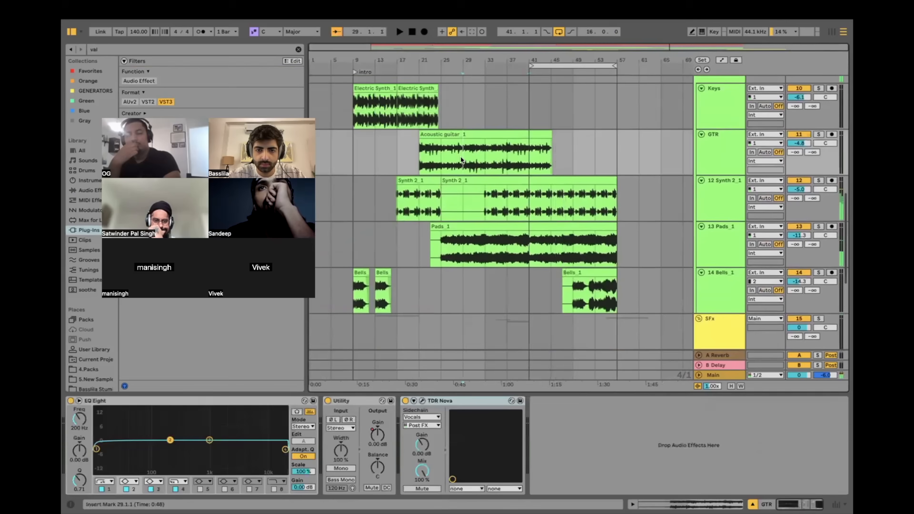
pyautogui.scroll(3, 459, 149)
pyautogui.moveTo(474, 152); pyautogui.dragTo(595, 150)
pyautogui.press('super+d')
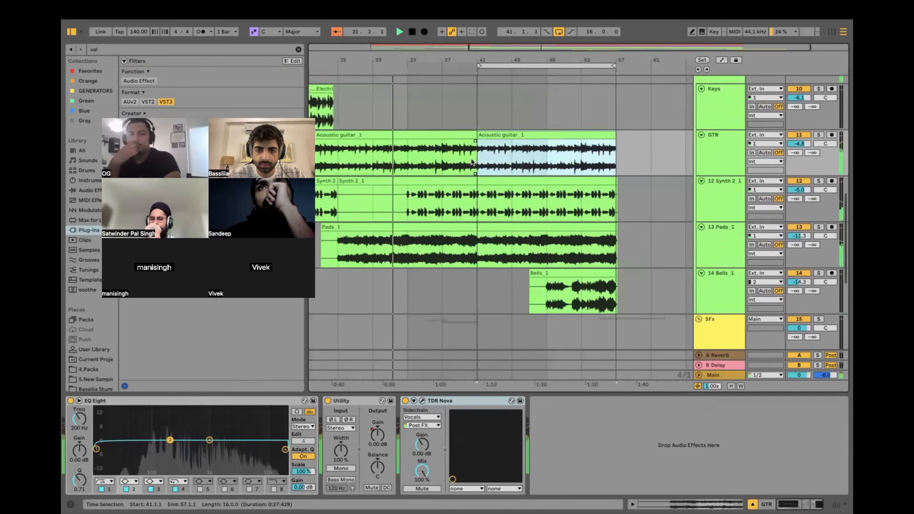
# Step: Deactivate the one-bar section from bar 40 to 41 in the Drums, Perc and Shaker clips
pyautogui.scroll(2, 472, 159)
pyautogui.click(480, 230)
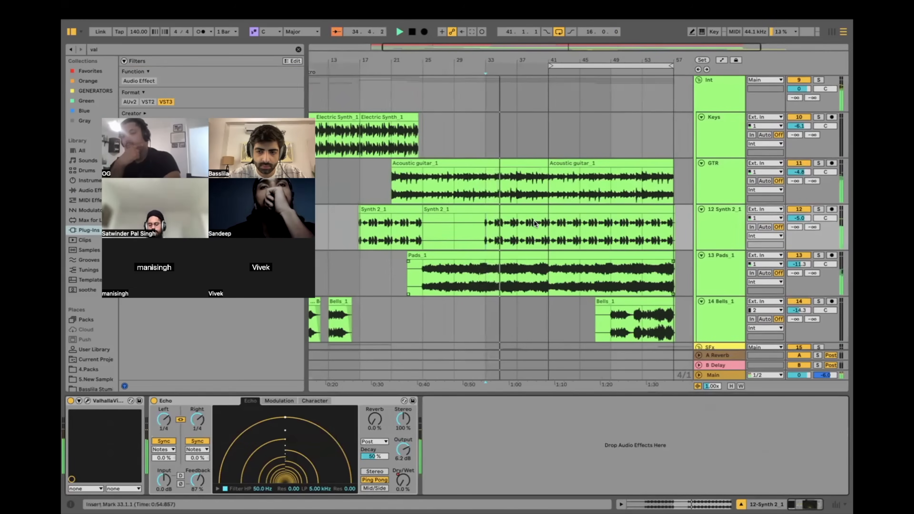
pyautogui.scroll(10, 523, 238)
pyautogui.scroll(3, 524, 238)
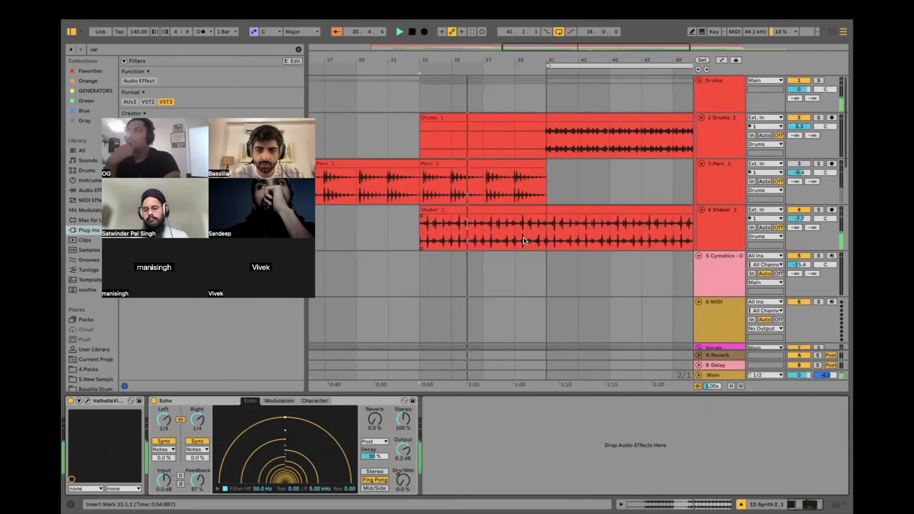
pyautogui.scroll(3, 539, 177)
pyautogui.click(515, 130)
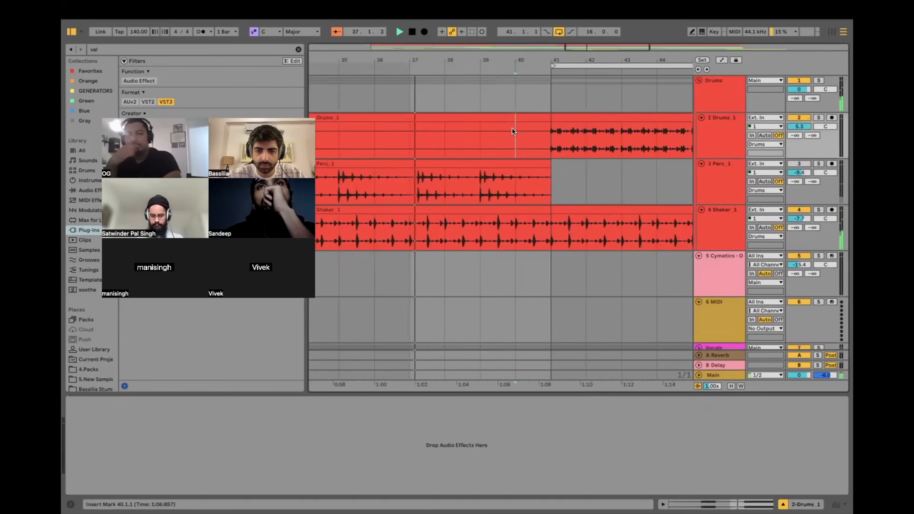
pyautogui.click(533, 374)
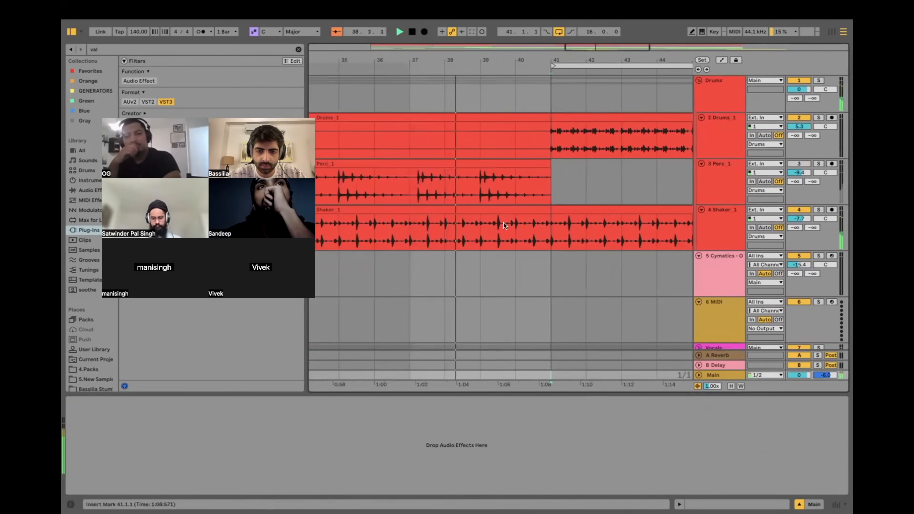
pyautogui.moveTo(515, 137); pyautogui.dragTo(544, 227)
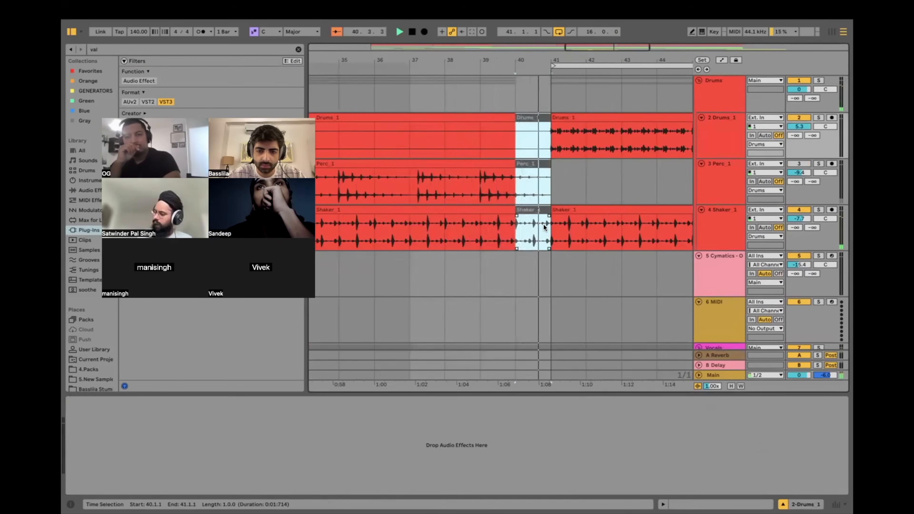
# Step: Copy the first Cymatics bass MIDI clip from the intro to bar 41 on the same track
pyautogui.scroll(-10, 544, 226)
pyautogui.scroll(-3, 483, 212)
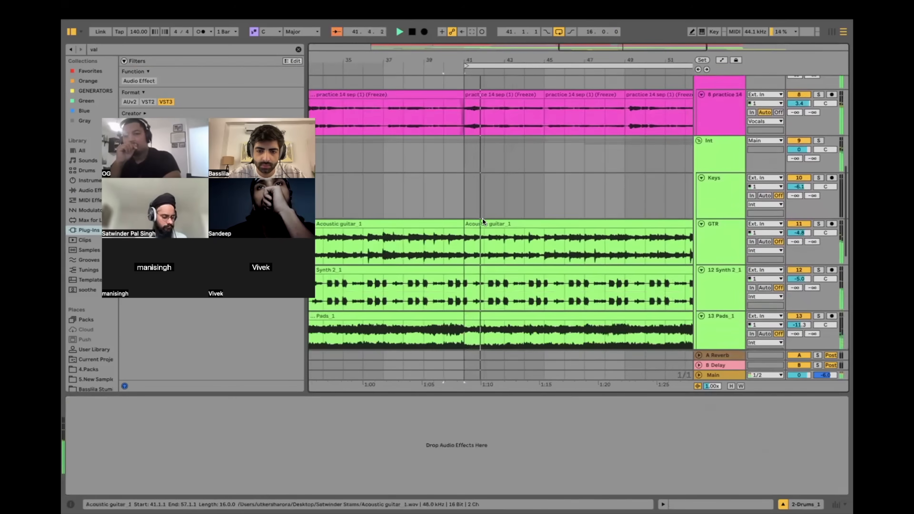
pyautogui.scroll(-4, 462, 242)
pyautogui.click(462, 242)
pyautogui.scroll(-3, 462, 241)
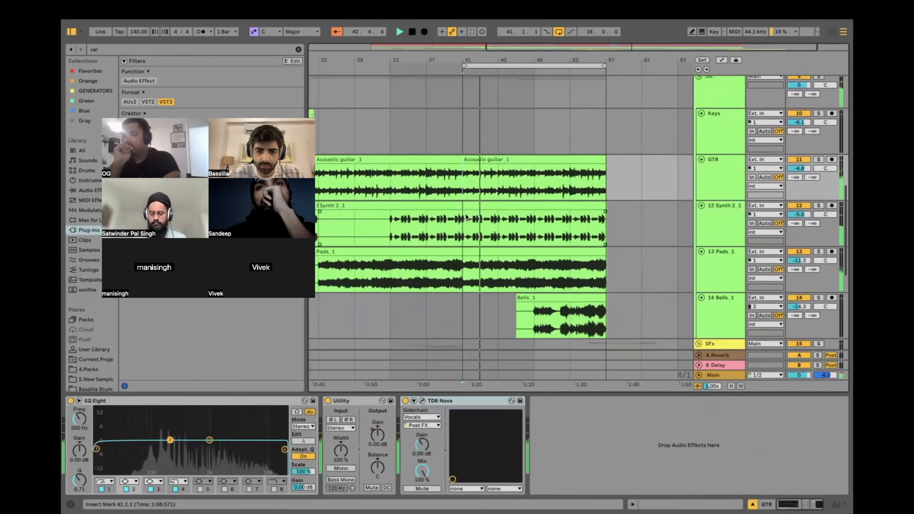
pyautogui.scroll(8, 464, 212)
pyautogui.scroll(-2, 465, 214)
pyautogui.moveTo(375, 194); pyautogui.dragTo(539, 199)
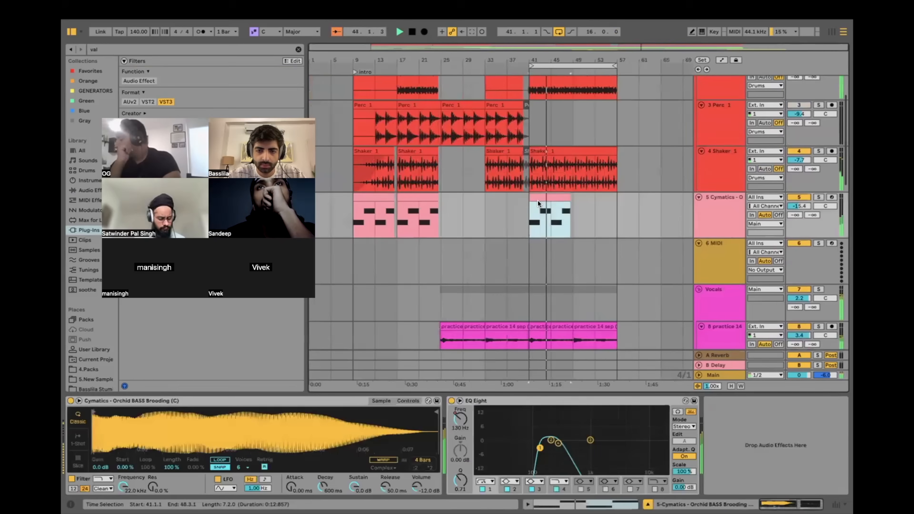
pyautogui.scroll(3, 531, 203)
# Step: Solo the Cymatics bass track and play it from bar 41
pyautogui.click(533, 204)
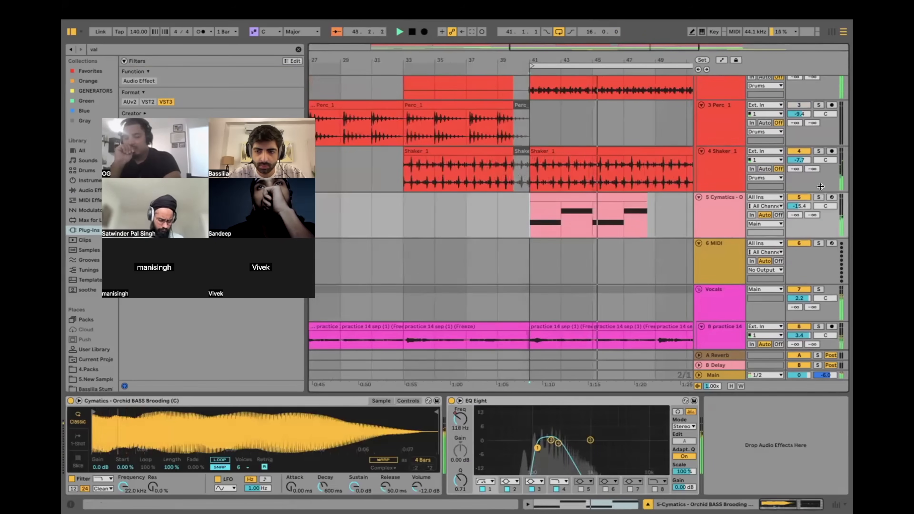
pyautogui.press('space')
pyautogui.press('space')
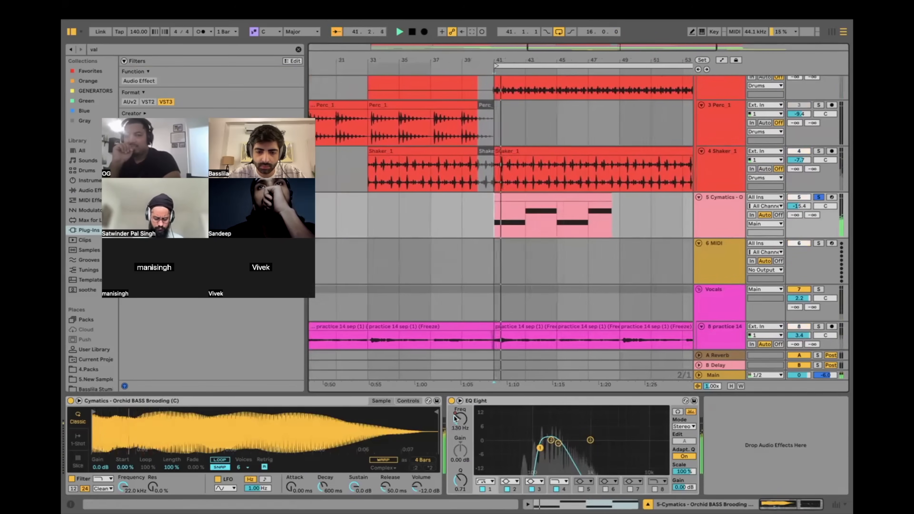
# Step: Flatten the EQ Eight band 1 frequency automation over the copied bass clip to 10 Hz, replay it and hide the automation
pyautogui.press('a')
pyautogui.press('w')
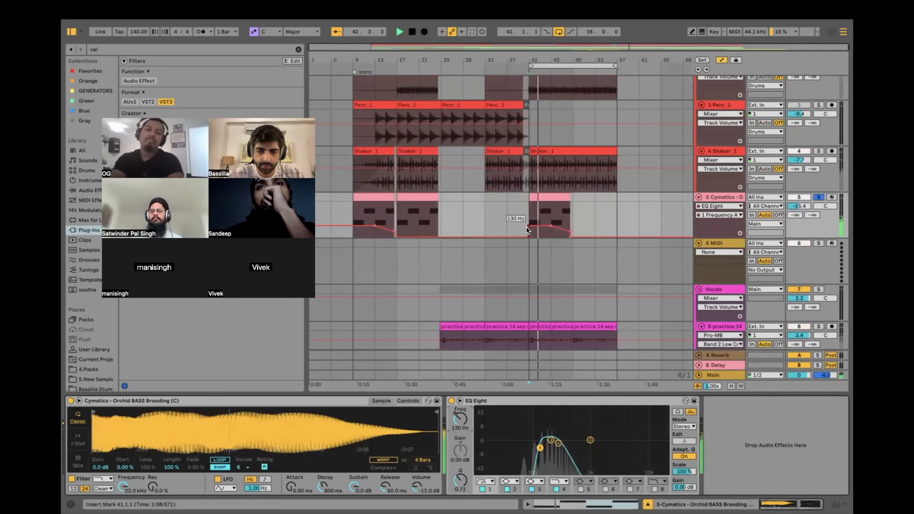
pyautogui.moveTo(528, 237); pyautogui.dragTo(572, 237)
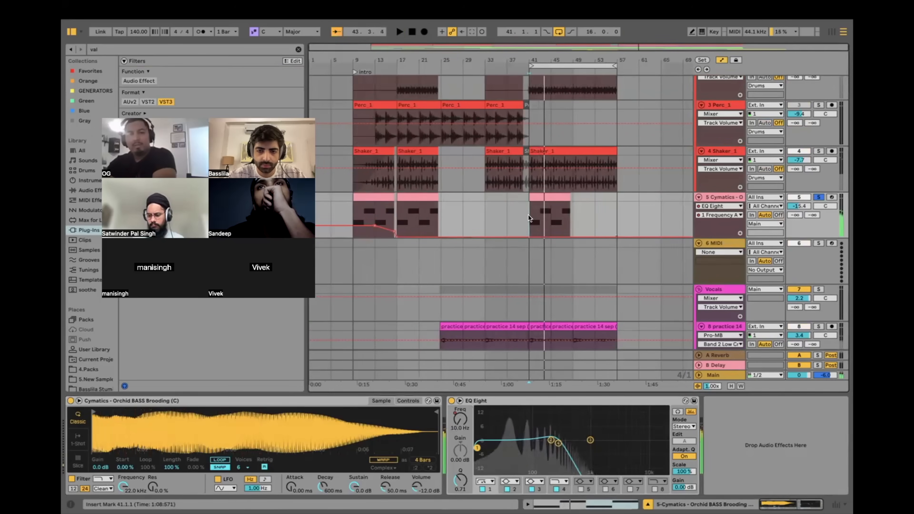
pyautogui.scroll(3, 528, 215)
pyautogui.scroll(-5, 528, 216)
pyautogui.scroll(2, 531, 217)
pyautogui.press('space')
pyautogui.press('space')
pyautogui.click(720, 59)
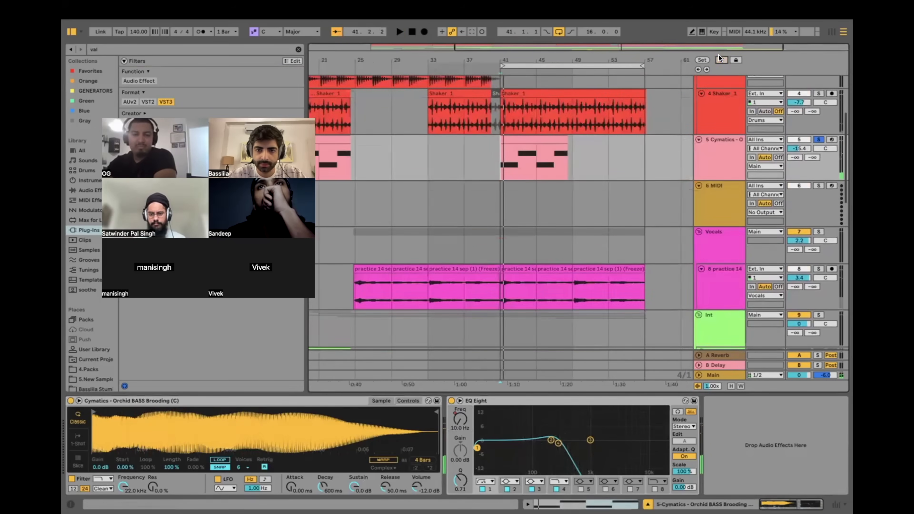
# Step: Solo the Vocals group and play it from bar 41
pyautogui.scroll(5, 521, 180)
pyautogui.click(520, 139)
pyautogui.press('w')
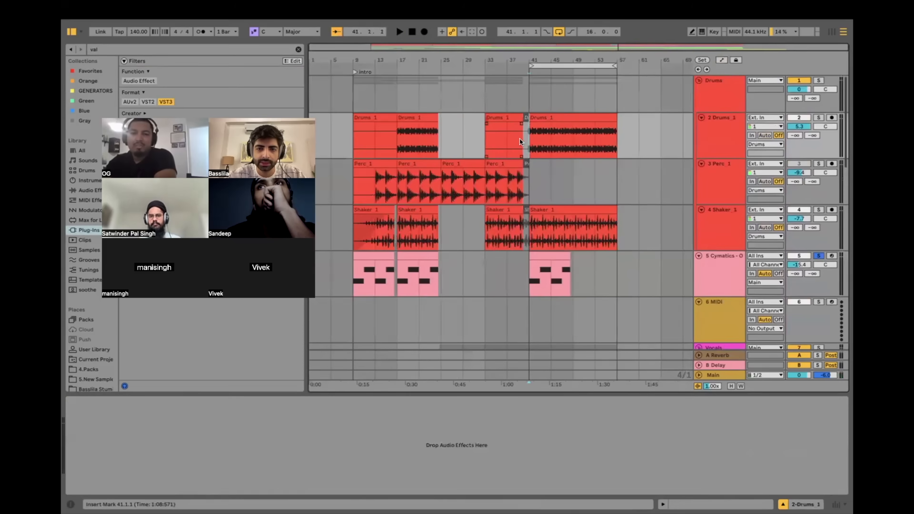
pyautogui.press('space')
pyautogui.scroll(3, 549, 138)
pyautogui.scroll(-1, 624, 277)
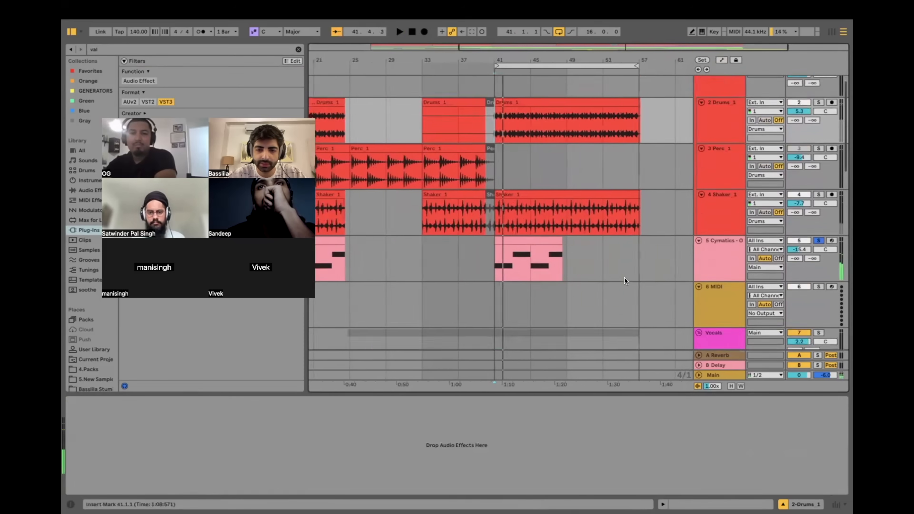
pyautogui.scroll(-5, 623, 277)
pyautogui.click(489, 190)
pyautogui.click(819, 175)
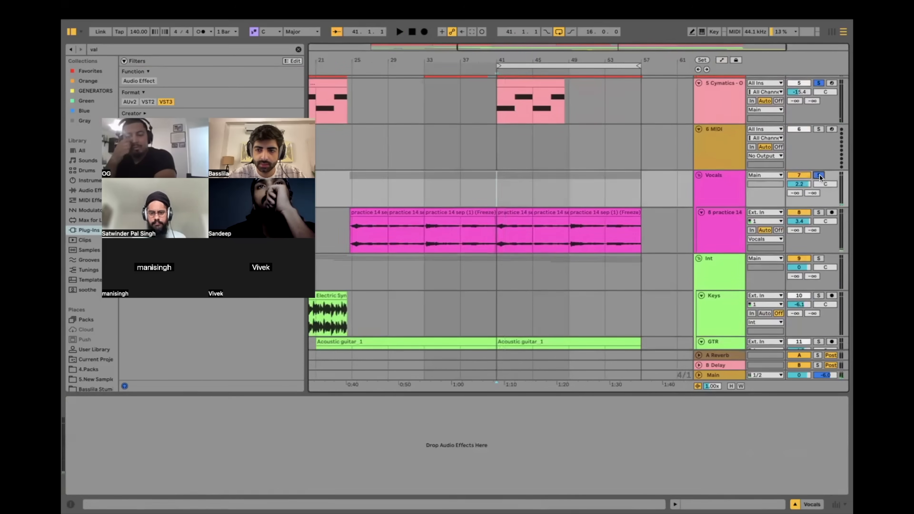
pyautogui.press('space')
pyautogui.scroll(-5, 819, 175)
# Step: Solo the Int group instead, listen to it from bar 41, and show the GTR track's devices
pyautogui.click(818, 150)
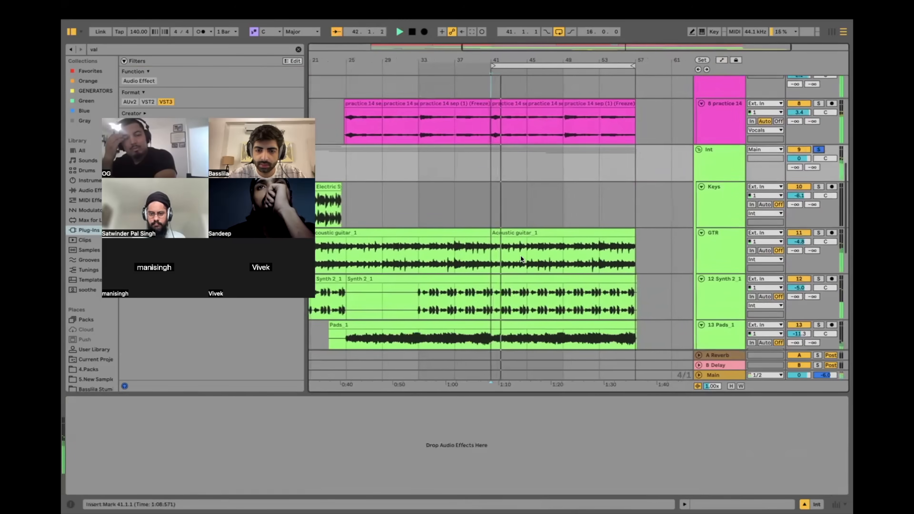
pyautogui.scroll(1, 518, 260)
pyautogui.scroll(-4, 517, 261)
pyautogui.scroll(2, 518, 261)
pyautogui.hscroll(-1, 517, 260)
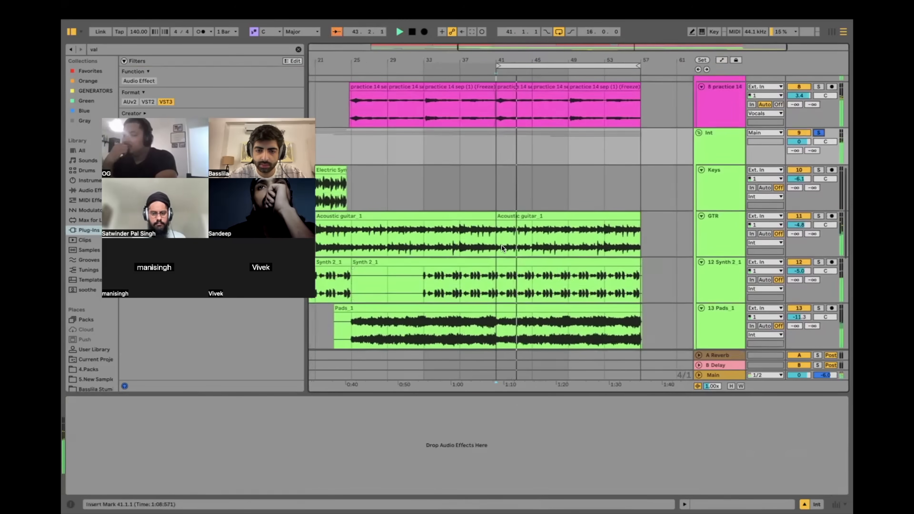
pyautogui.click(502, 246)
pyautogui.click(720, 238)
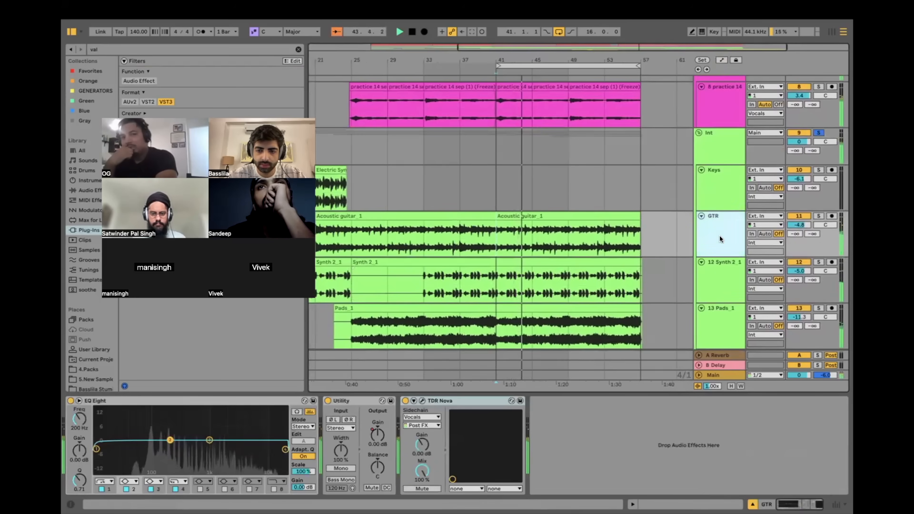
pyautogui.press('space')
pyautogui.press('space')
# Step: Examine the guitar's frequencies in the enlarged EQ Eight display, then solo the GTR track and play it from bar 41
pyautogui.doubleClick(195, 418)
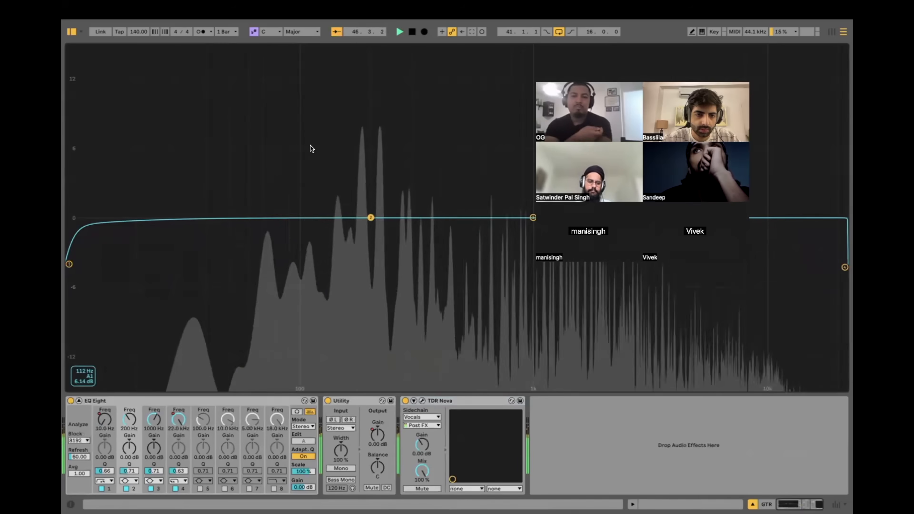
pyautogui.press('Escape')
pyautogui.click(440, 241)
pyautogui.press('space')
pyautogui.press('space')
pyautogui.click(815, 216)
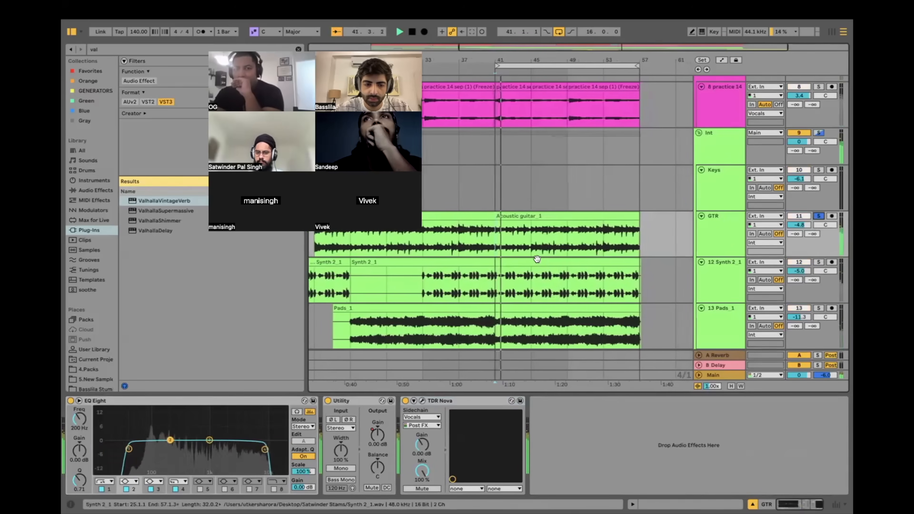
# Step: Search the plug-ins for "eq" and examine the soloed guitar in the enlarged EQ Eight spectrum
pyautogui.click(106, 49)
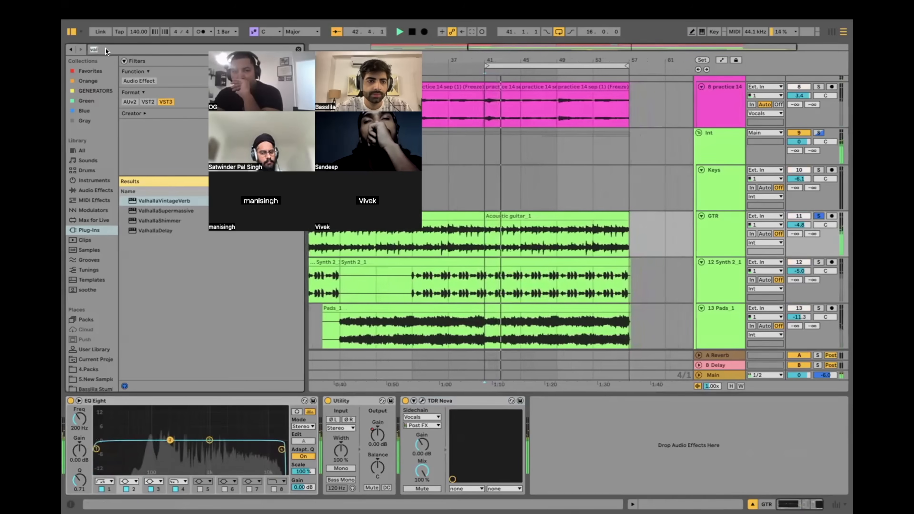
pyautogui.write('eq')
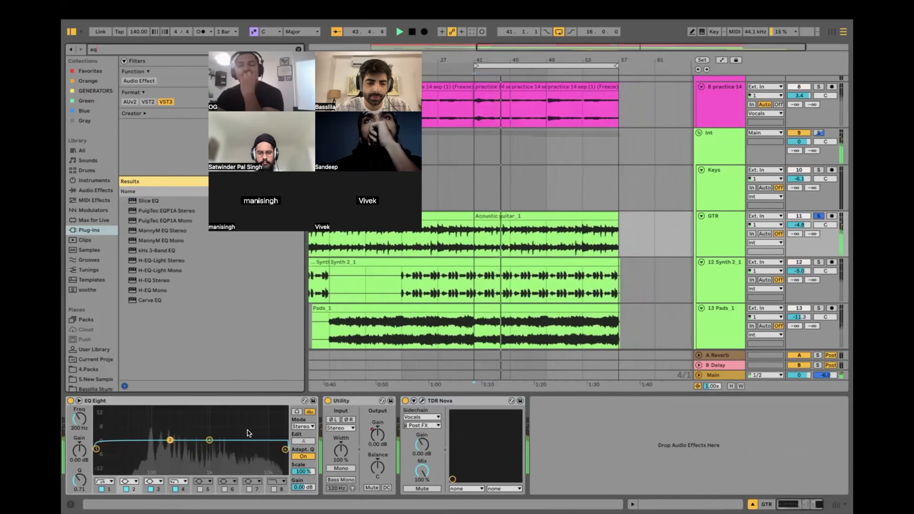
pyautogui.click(79, 400)
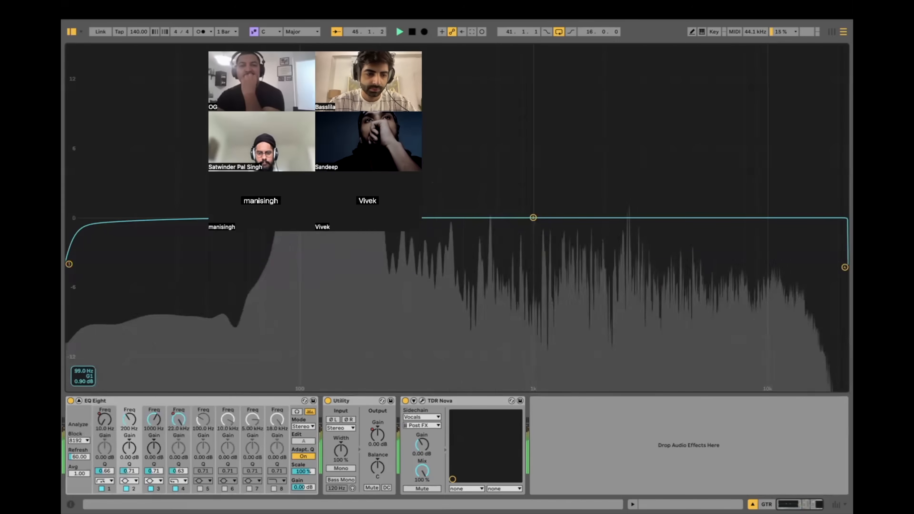
pyautogui.click(78, 400)
pyautogui.press('space')
# Step: Solo the Cymatics bass track together with GTR and check the notes of its clip at bar 41
pyautogui.scroll(5, 808, 120)
pyautogui.click(818, 129)
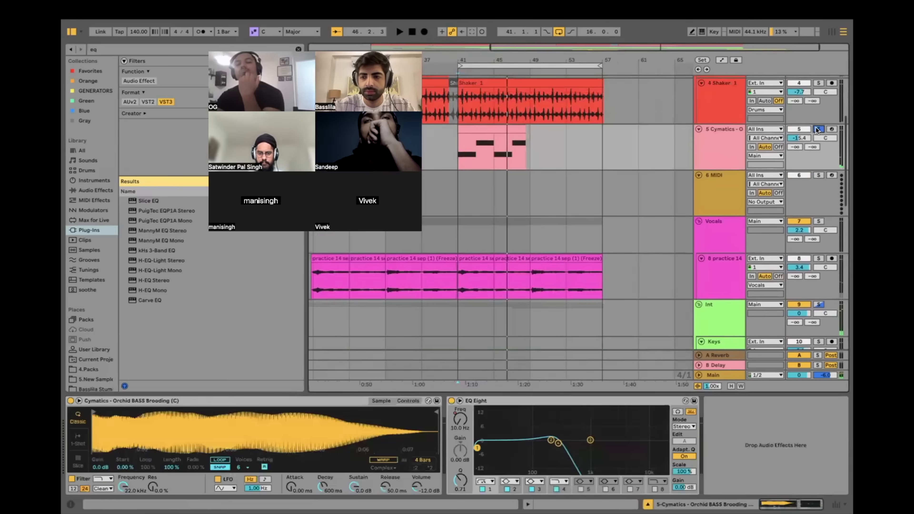
pyautogui.hscroll(-2, 478, 134)
pyautogui.doubleClick(513, 129)
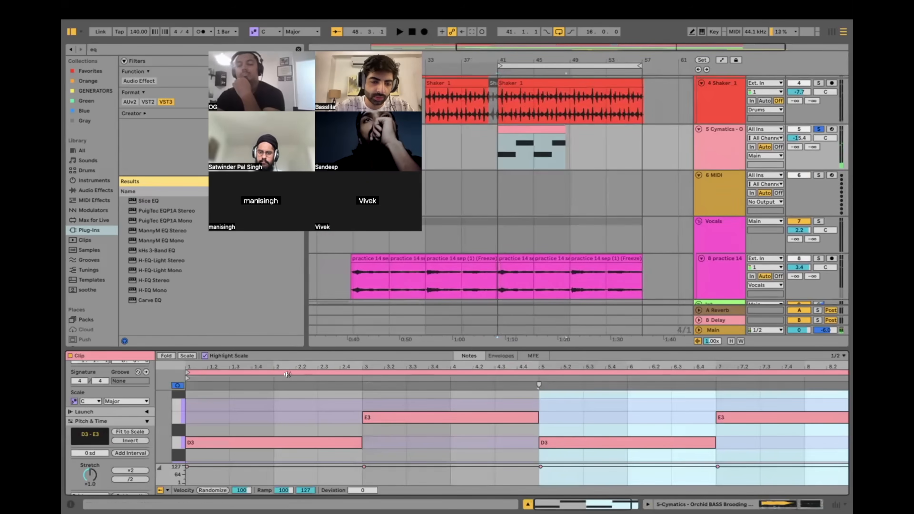
pyautogui.moveTo(309, 348); pyautogui.dragTo(309, 149)
pyautogui.click(528, 504)
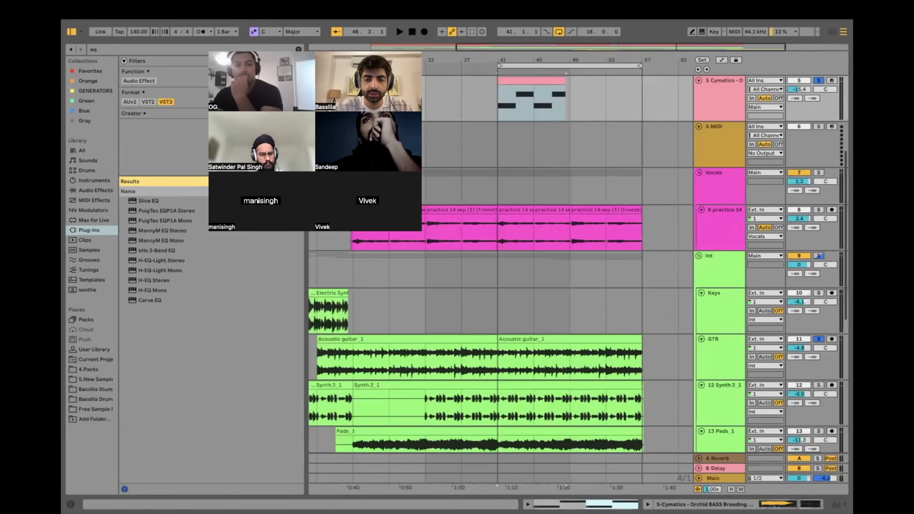
# Step: Listen to the start of the Acoustic guitar clip at bar 41 and view its waveform in the clip editor
pyautogui.scroll(-4, 532, 342)
pyautogui.scroll(1, 534, 343)
pyautogui.click(509, 281)
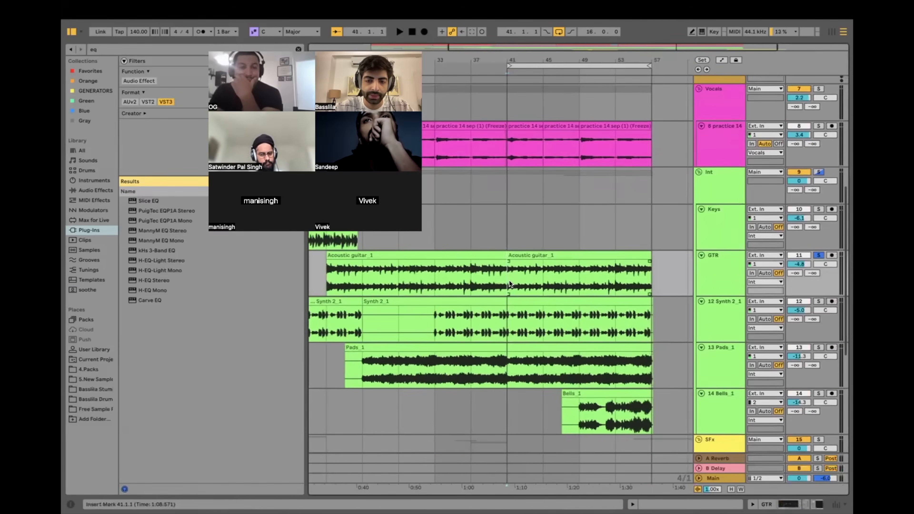
pyautogui.doubleClick(517, 255)
pyautogui.click(504, 232)
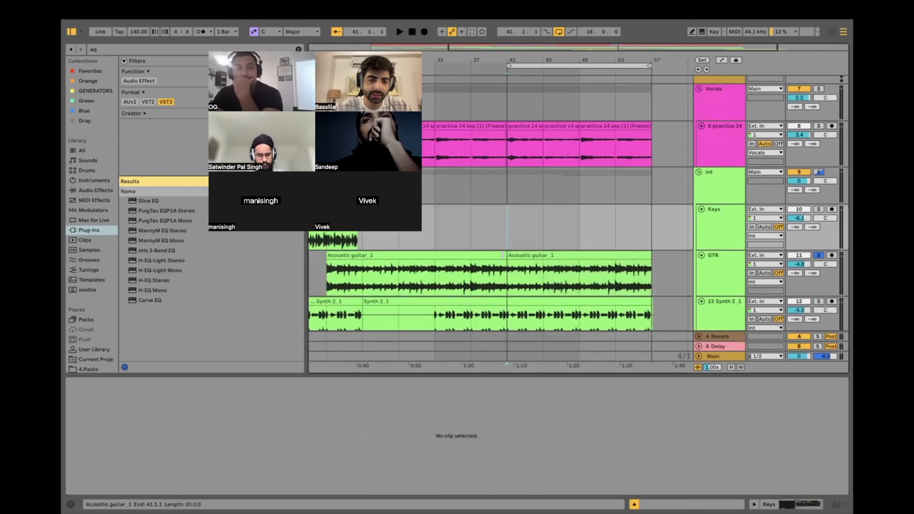
pyautogui.press('space')
pyautogui.press('space')
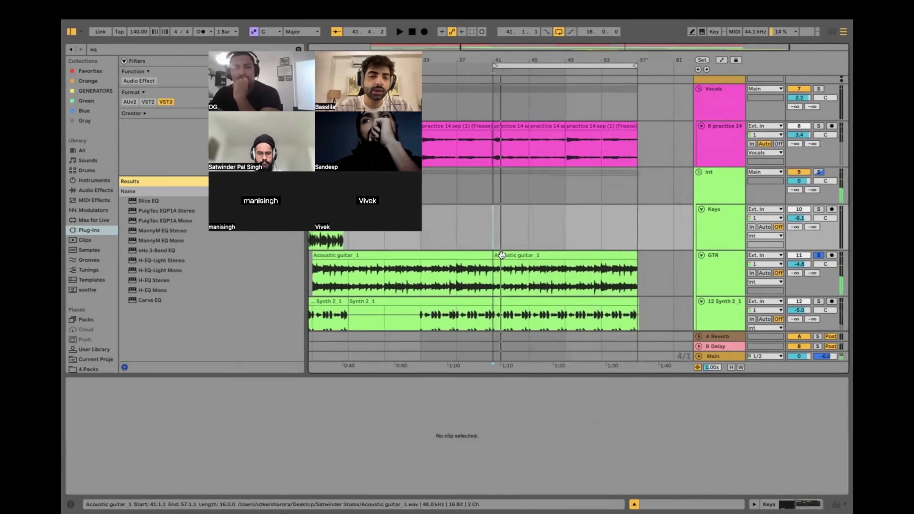
pyautogui.click(504, 254)
pyautogui.press('space')
pyautogui.press('space')
pyautogui.click(544, 272)
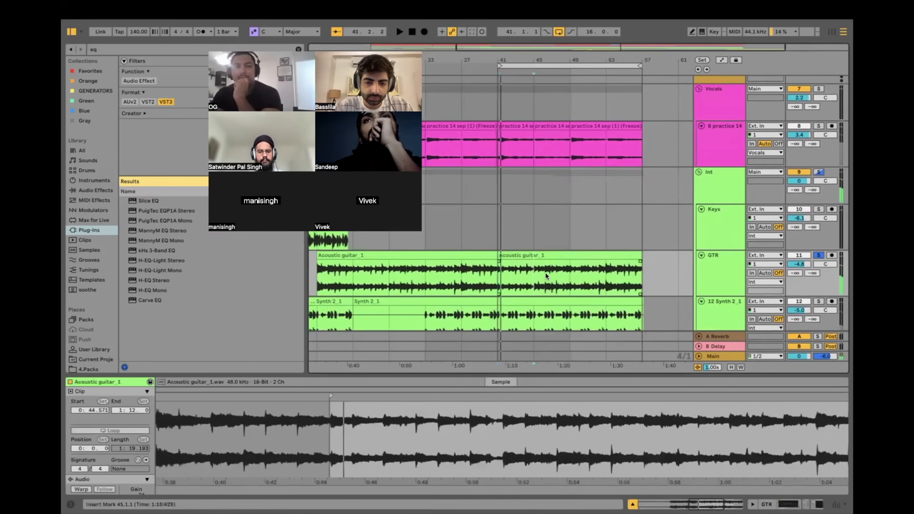
# Step: Replay the guitar's opening note at bar 41 and examine its fundamental pitch in the enlarged EQ Eight spectrum
pyautogui.click(675, 284)
pyautogui.press('space')
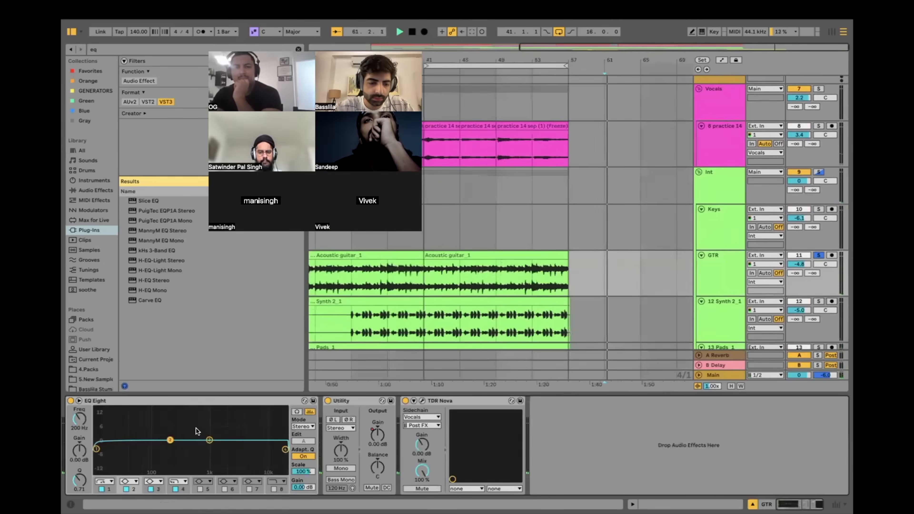
pyautogui.click(425, 283)
pyautogui.press('space')
pyautogui.press('space')
pyautogui.doubleClick(230, 412)
pyautogui.press('space')
pyautogui.press('space')
pyautogui.press('space')
pyautogui.press('space')
pyautogui.press('space')
pyautogui.press('space')
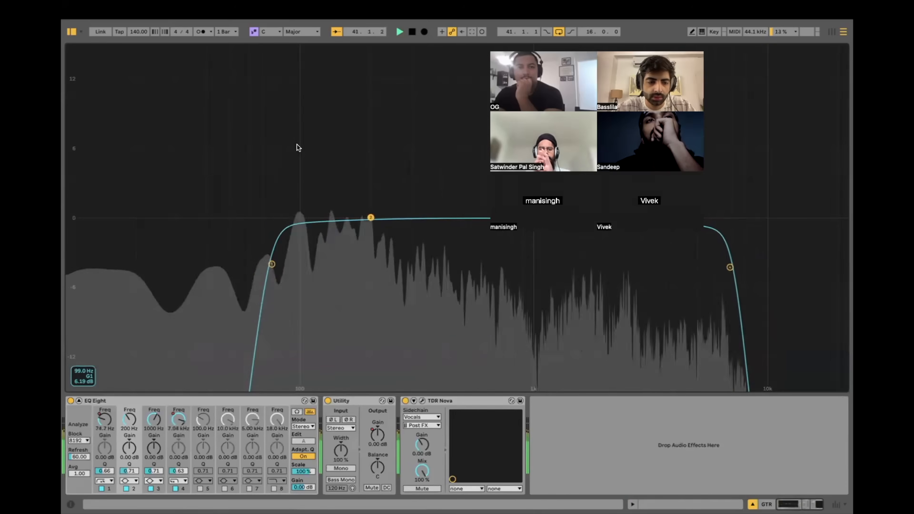
pyautogui.press('space')
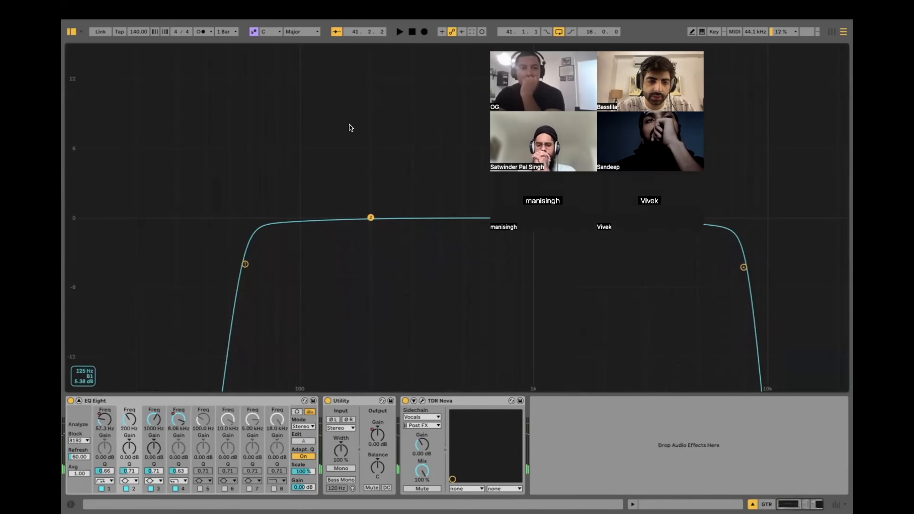
pyautogui.press('space')
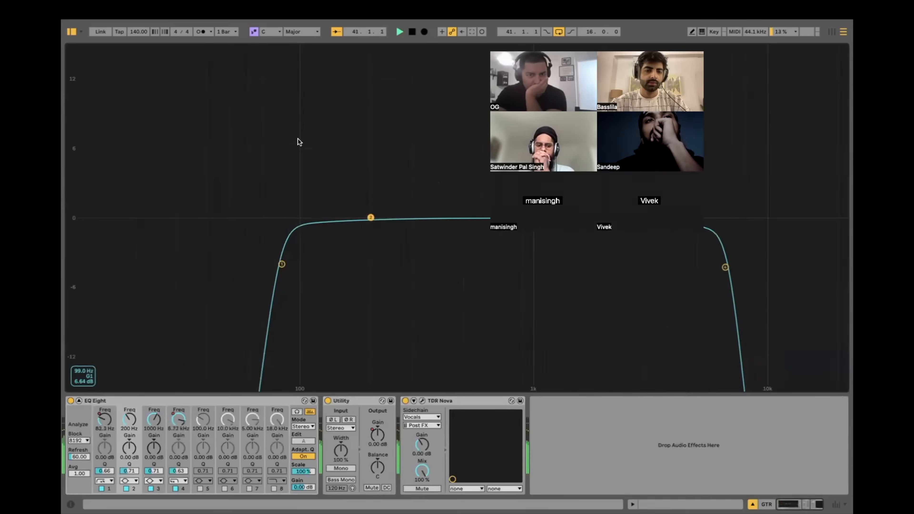
pyautogui.press('space')
pyautogui.press('space')
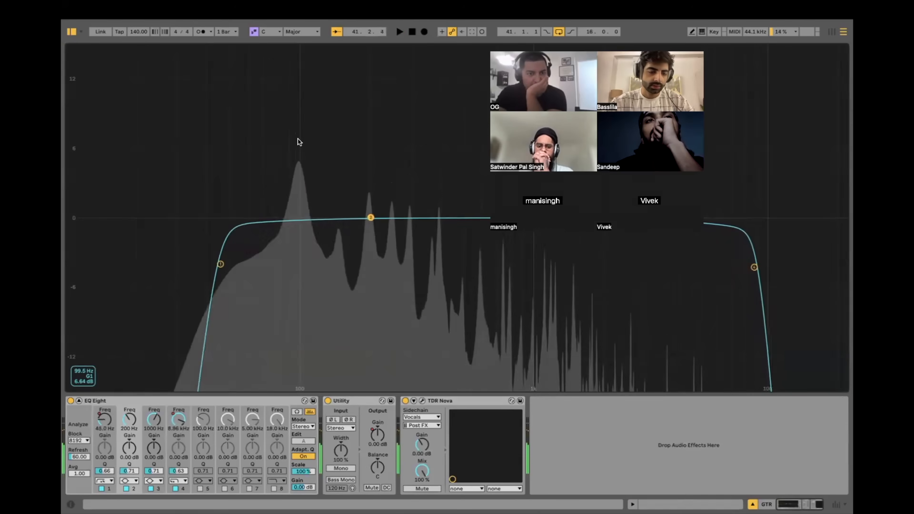
pyautogui.press('Escape')
# Step: Delete all notes from the Cymatics bass MIDI clip at bar 41 and replay the start of the section
pyautogui.scroll(5, 509, 144)
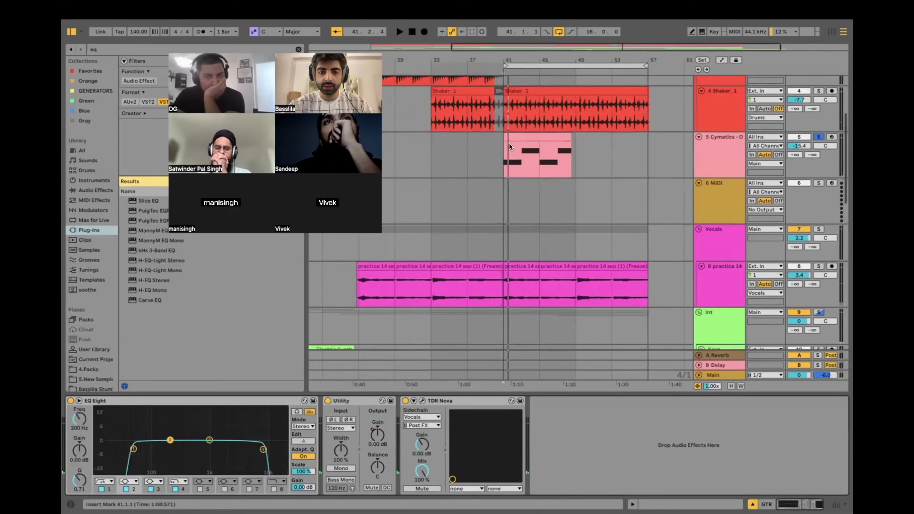
pyautogui.click(517, 150)
pyautogui.moveTo(301, 373); pyautogui.dragTo(282, 276)
pyautogui.moveTo(159, 370); pyautogui.dragTo(177, 380)
pyautogui.press('super+a')
pyautogui.press('Delete')
pyautogui.press('space')
pyautogui.press('space')
# Step: Add a two-bar G3 note at the start of the emptied bass clip while playing from bar 41
pyautogui.scroll(3, 489, 377)
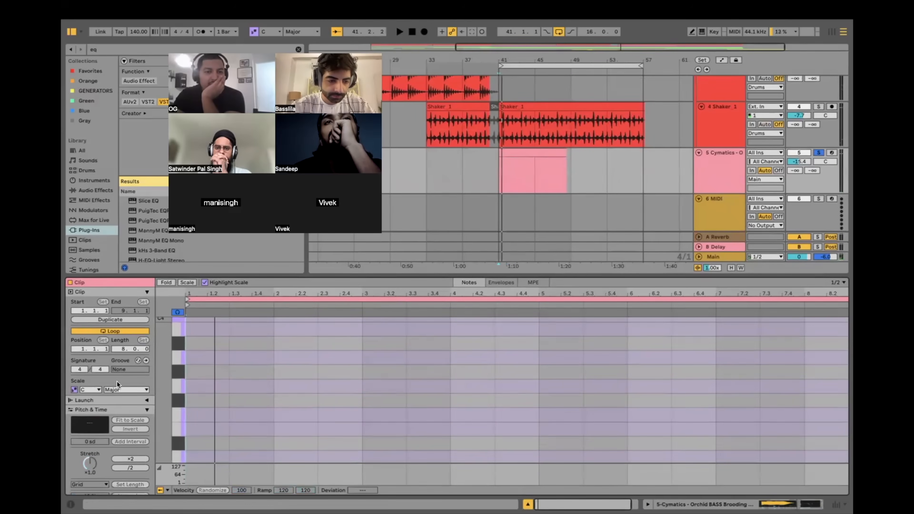
pyautogui.click(88, 389)
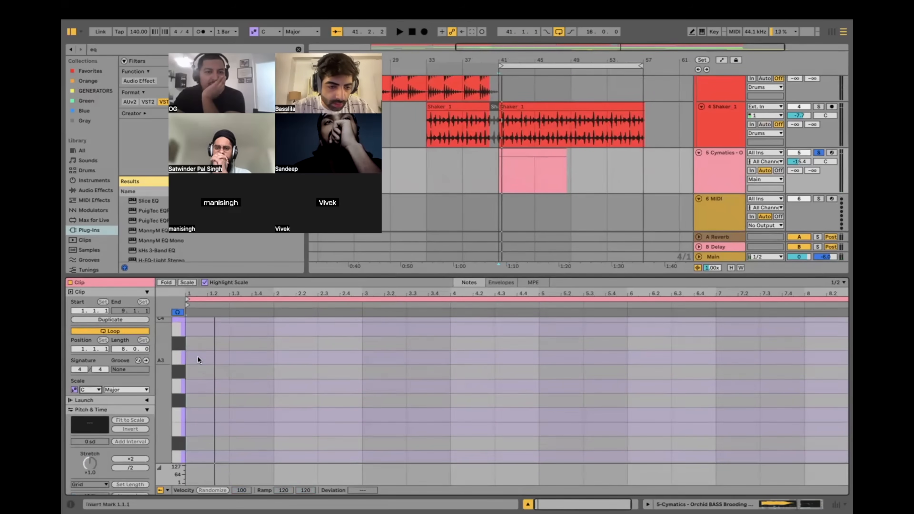
pyautogui.scroll(3, 194, 376)
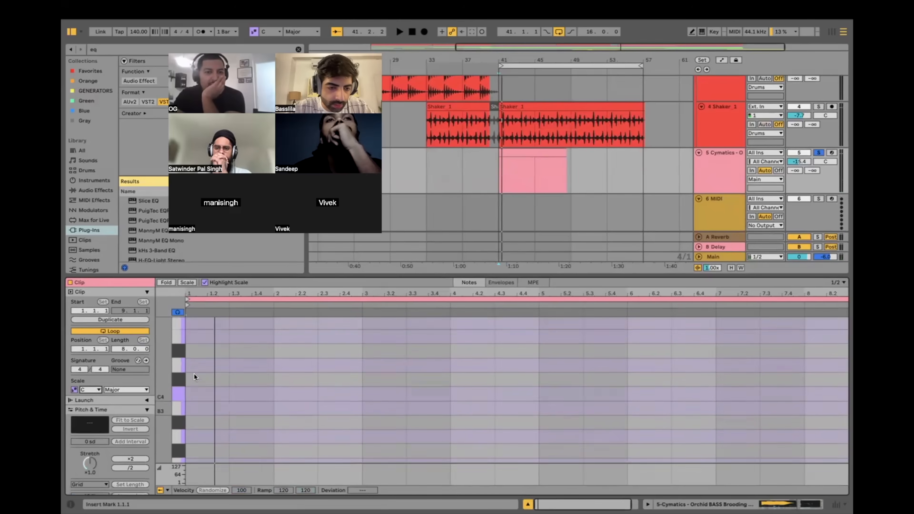
pyautogui.scroll(2, 194, 377)
pyautogui.hscroll(1, 194, 377)
pyautogui.hscroll(-1, 194, 377)
pyautogui.scroll(-3, 193, 376)
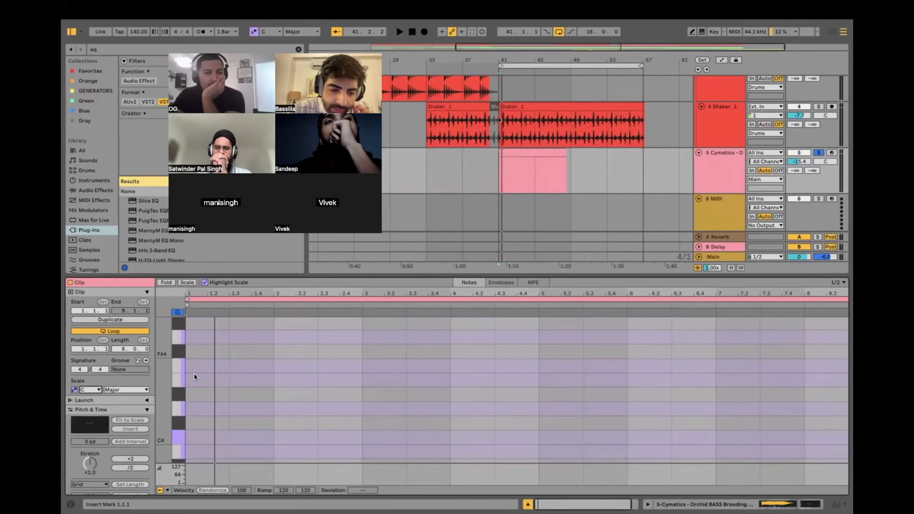
pyautogui.scroll(4, 193, 377)
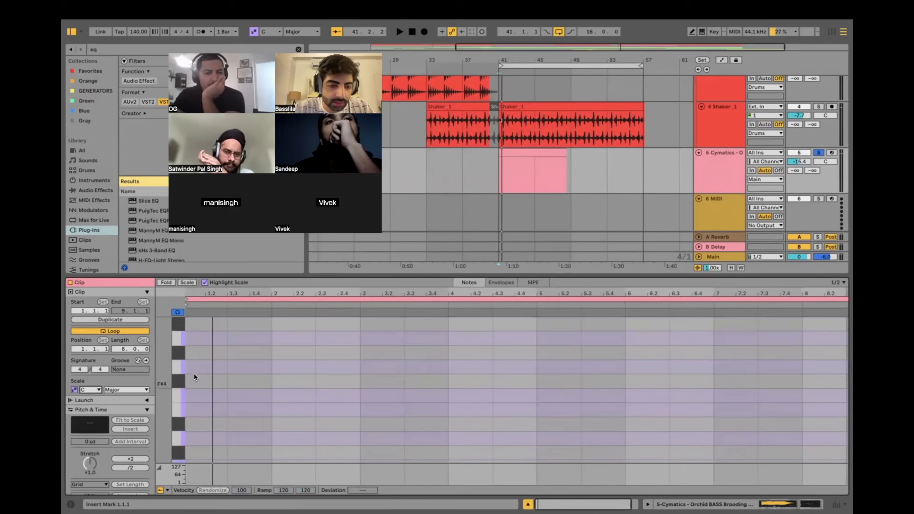
pyautogui.doubleClick(192, 388)
pyautogui.press('space')
pyautogui.hotkey('shift', 'Right')
pyautogui.hotkey('shift', 'Right')
pyautogui.hotkey('shift', 'Right')
pyautogui.hotkey('shift', 'Down')
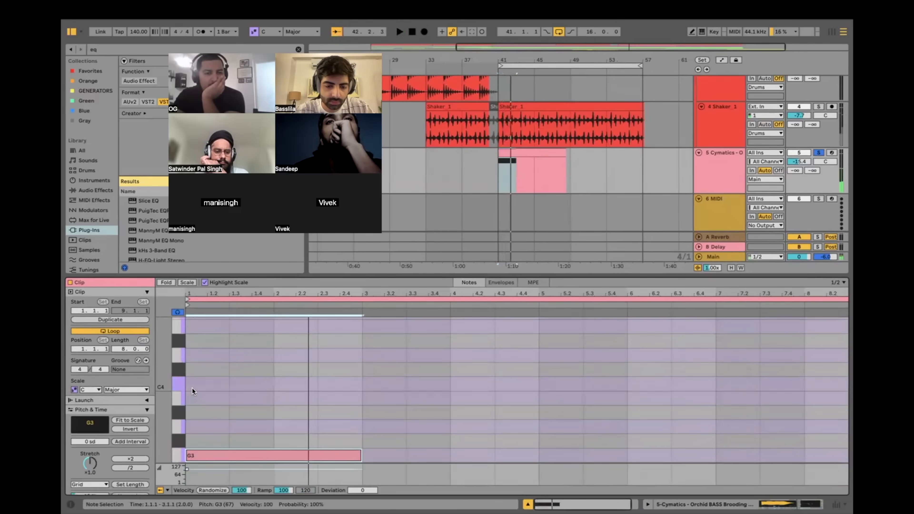
pyautogui.scroll(-1, 261, 372)
pyautogui.scroll(-4, 262, 372)
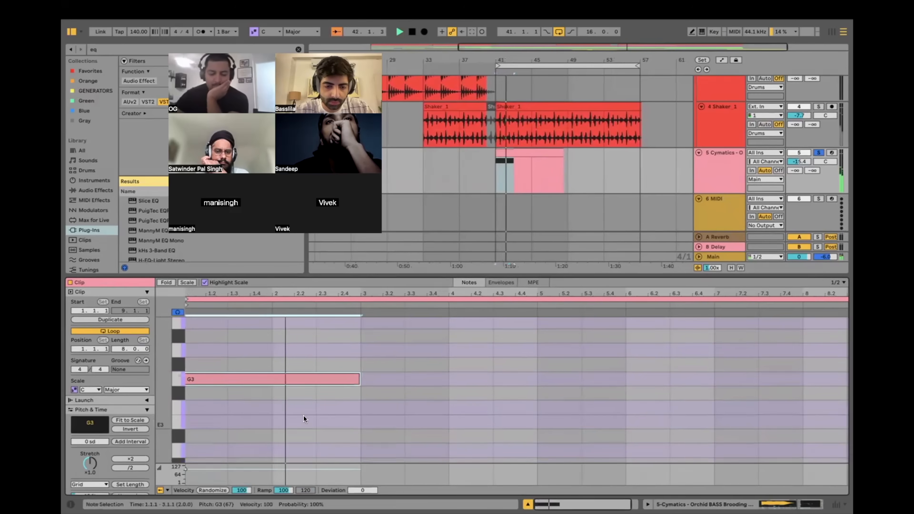
# Step: Duplicate the Cymatics bass track, removing the intro clips from the copy and the bar 41 clip from the original
pyautogui.click(720, 169)
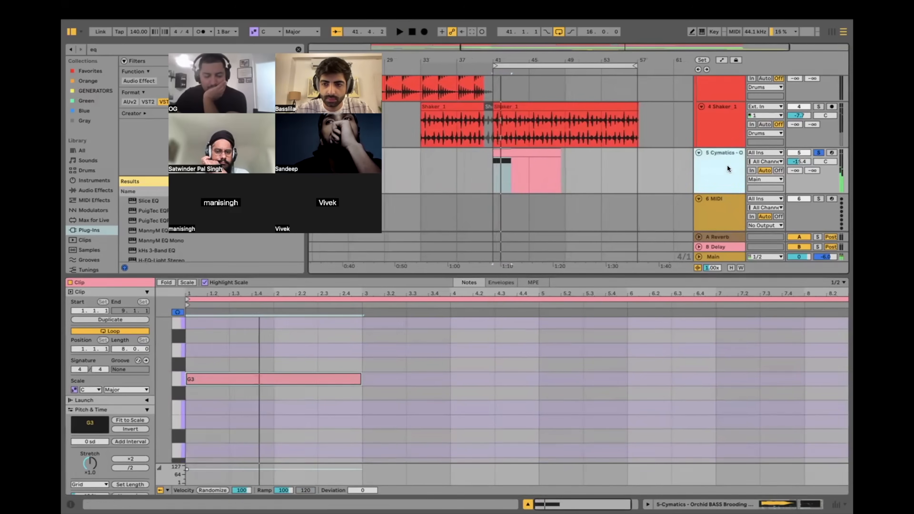
pyautogui.hotkey('ctrl', 'd')
pyautogui.click(527, 210)
pyautogui.press('Delete')
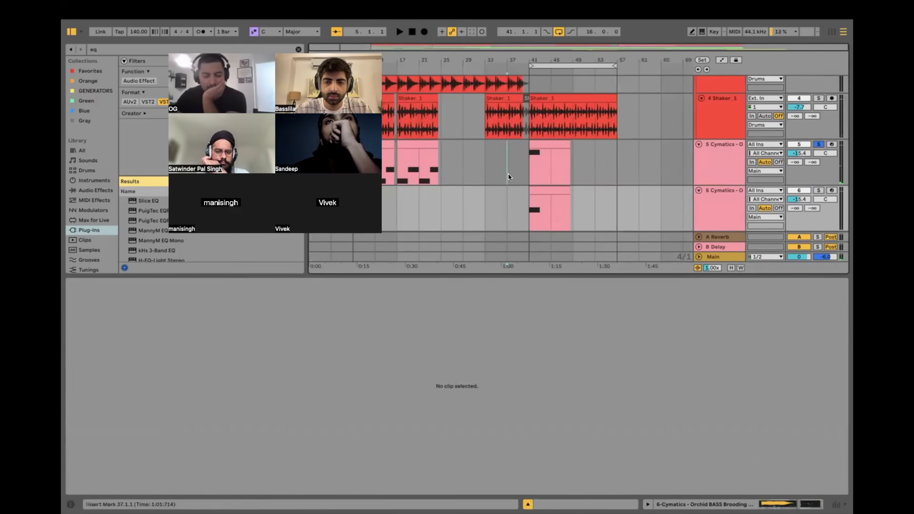
pyautogui.moveTo(508, 173); pyautogui.dragTo(680, 149)
pyautogui.press('Delete')
# Step: Turn off the solos and play the new Cymatics bass clip with the full arrangement from bar 41
pyautogui.click(523, 207)
pyautogui.press('space')
pyautogui.click(818, 190)
pyautogui.moveTo(807, 199); pyautogui.dragTo(808, 192)
pyautogui.click(818, 191)
pyautogui.scroll(-5, 818, 191)
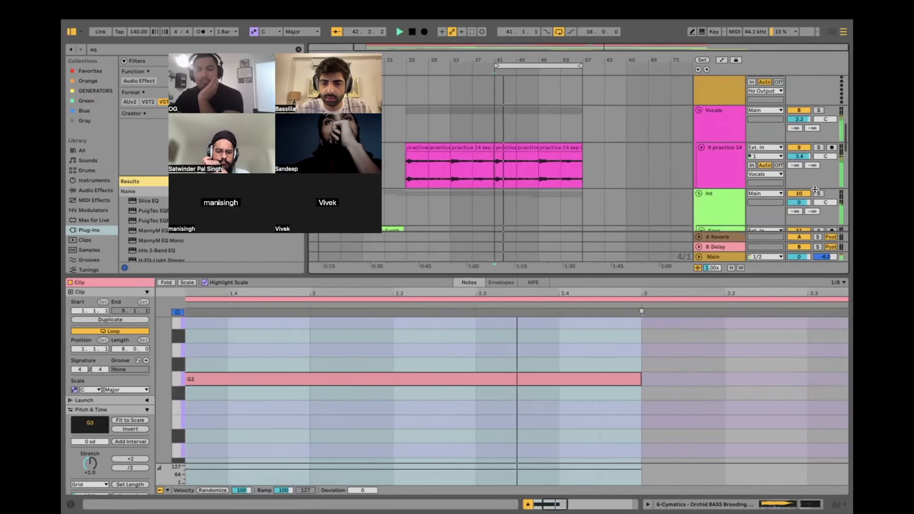
pyautogui.scroll(3, 819, 180)
pyautogui.scroll(-8, 820, 123)
pyautogui.press('space')
pyautogui.press('space')
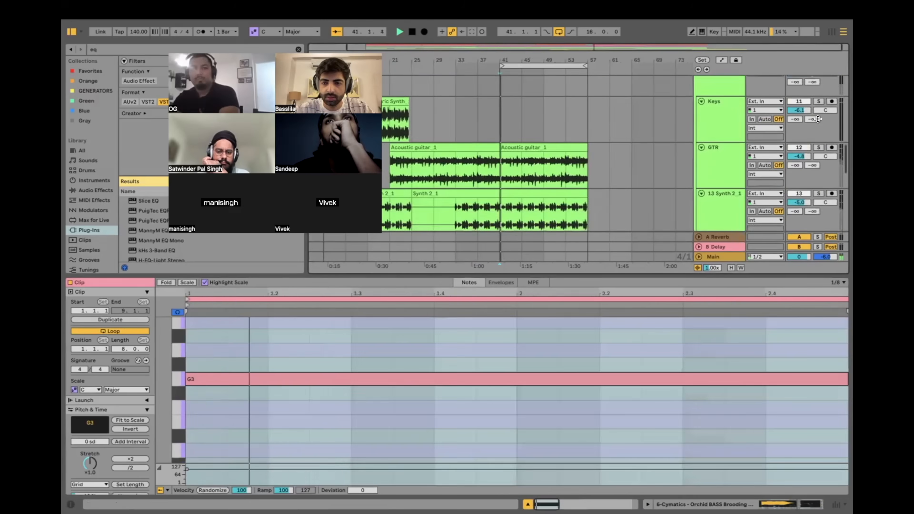
# Step: Solo the GTR track and lengthen the G3 note in the Cymatics bass clip to four bars
pyautogui.click(819, 147)
pyautogui.scroll(8, 571, 171)
pyautogui.scroll(-2, 571, 172)
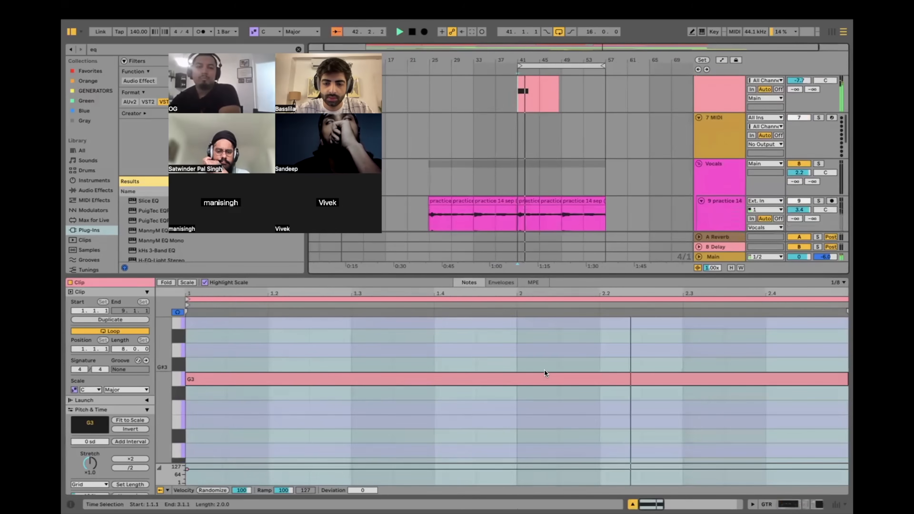
pyautogui.scroll(-5, 544, 373)
pyautogui.click(348, 379)
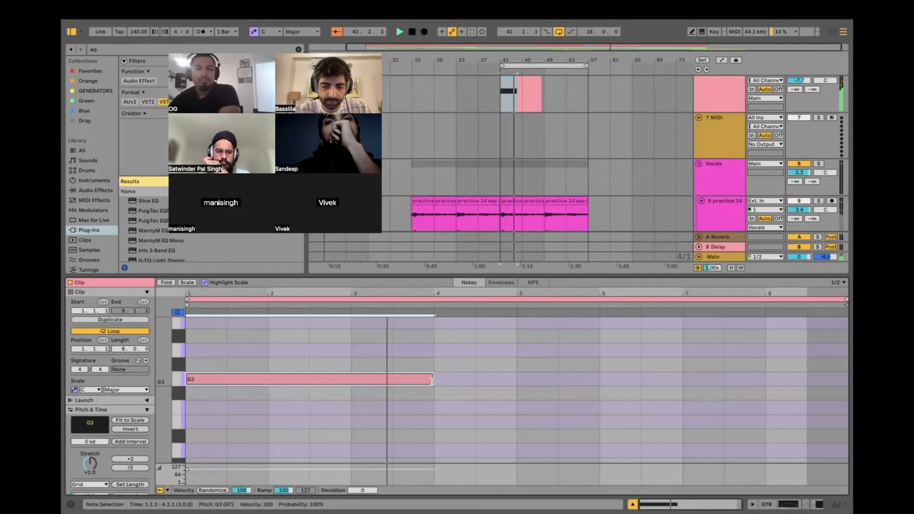
# Step: Try a copy of the G3 note from the clip's bar 5 raised to B3, and delete it
pyautogui.hotkey('ctrl', 'd')
pyautogui.press('Up')
pyautogui.press('Up')
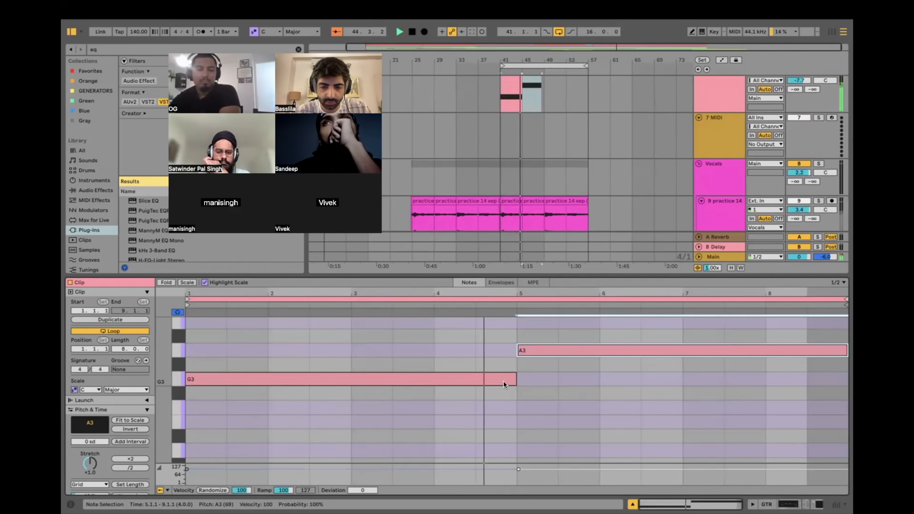
pyautogui.press('Up')
pyautogui.press('Up')
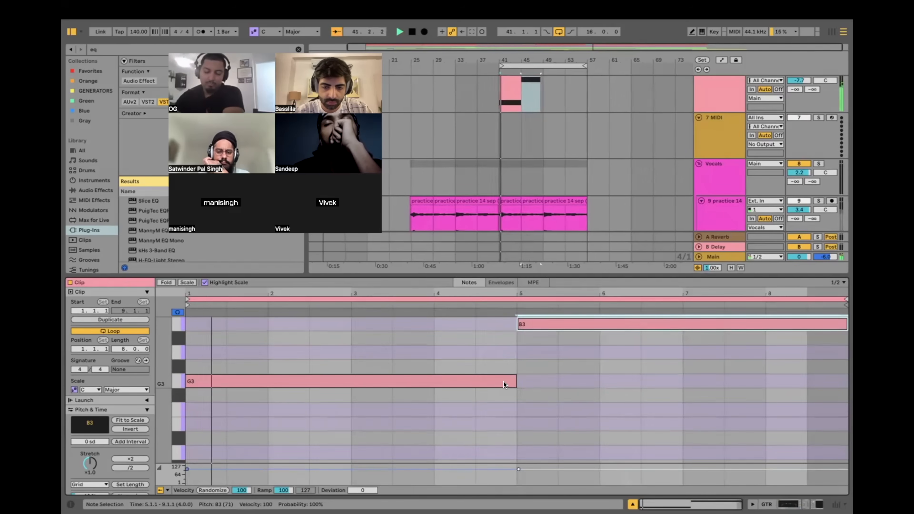
pyautogui.press('Delete')
# Step: Examine the acoustic guitar clip's waveform from bar 41 and the enlarged EQ Eight spectrum of the GTR track
pyautogui.scroll(-5, 543, 163)
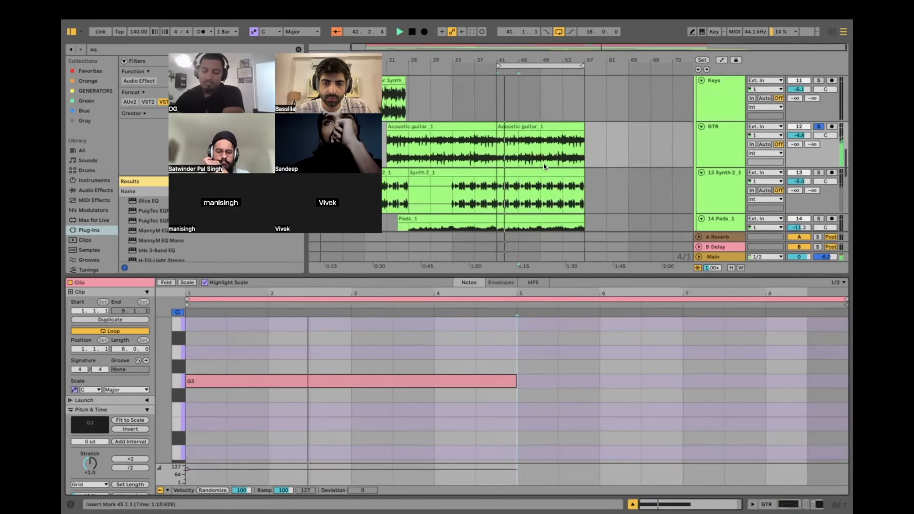
pyautogui.click(523, 126)
pyautogui.press('+')
pyautogui.press('+')
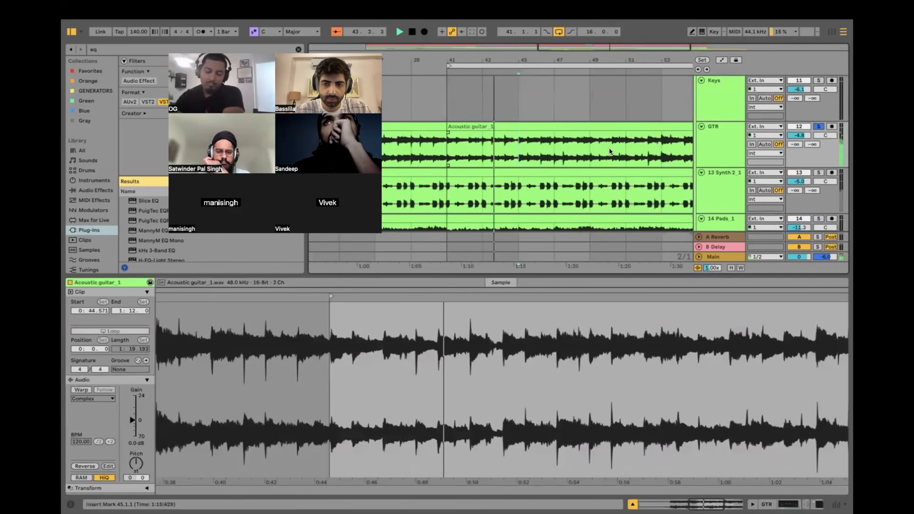
pyautogui.click(716, 144)
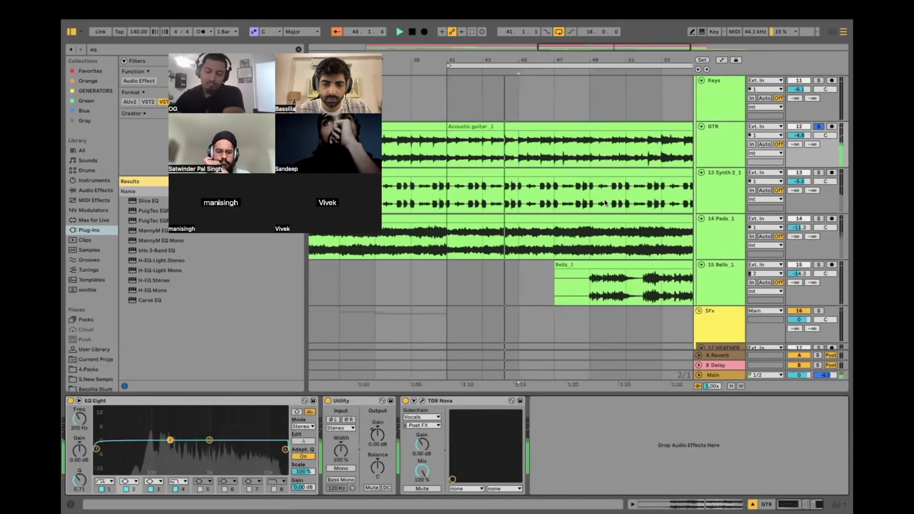
pyautogui.doubleClick(202, 430)
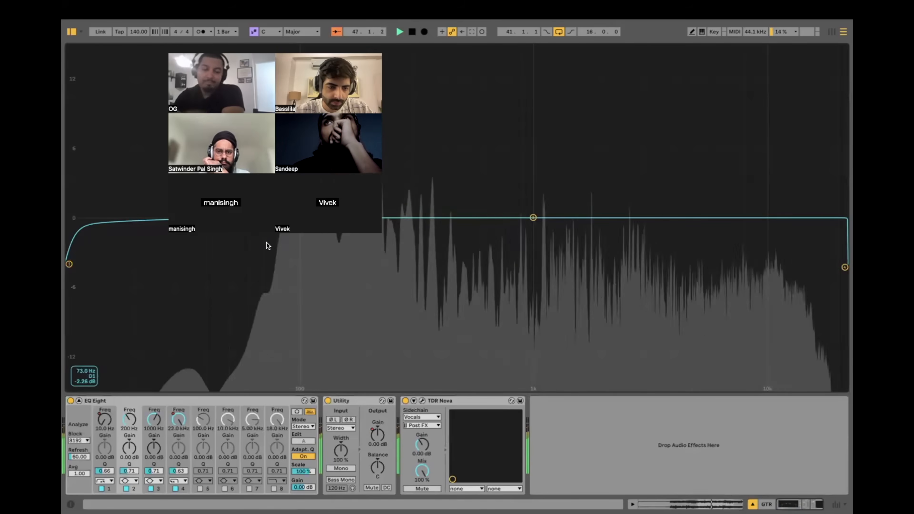
pyautogui.doubleClick(267, 243)
# Step: Duplicate the G3 note in the bass clip to bar 5, transpose the copy down to E3 and restart playback
pyautogui.scroll(6, 468, 145)
pyautogui.press('space')
pyautogui.scroll(5, 511, 143)
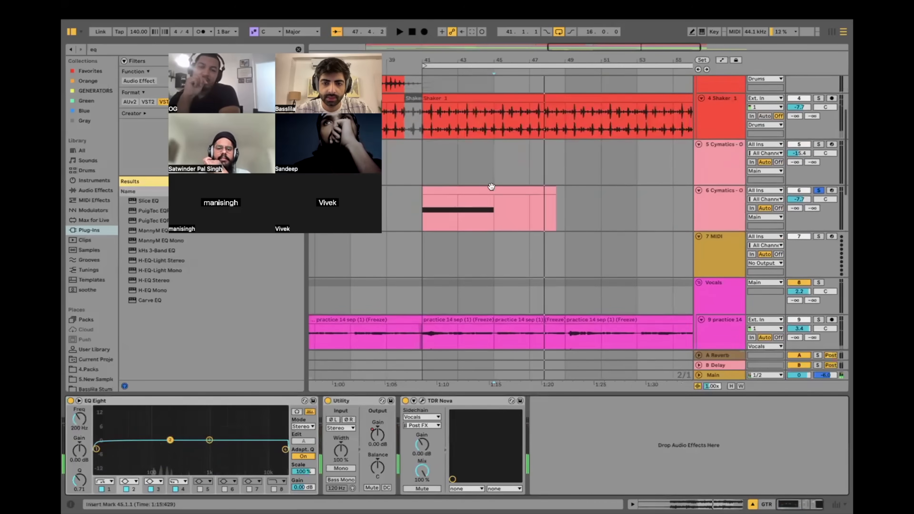
pyautogui.doubleClick(481, 188)
pyautogui.press('space')
pyautogui.press('super+a')
pyautogui.hotkey('ctrl', 'd')
pyautogui.press('Down')
pyautogui.press('Down')
pyautogui.press('Down')
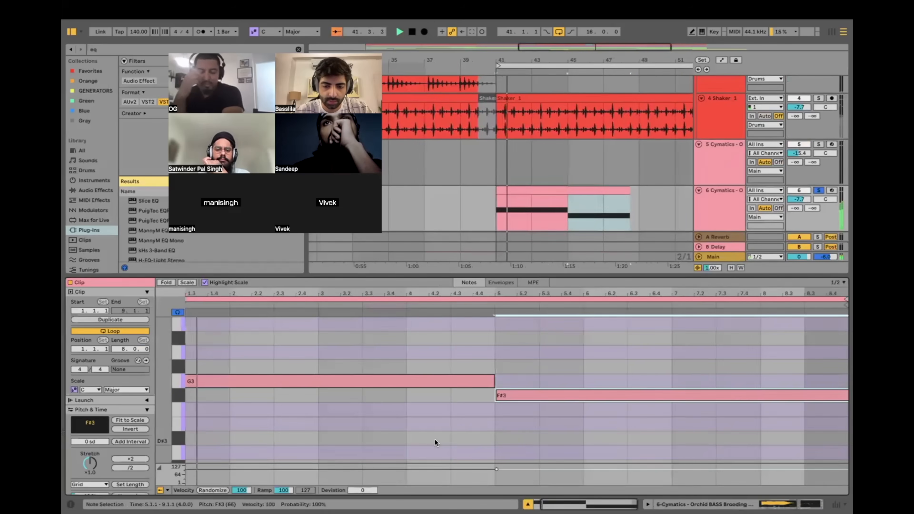
# Step: Set the bass clip's scale to E Major
pyautogui.click(96, 391)
pyautogui.click(93, 427)
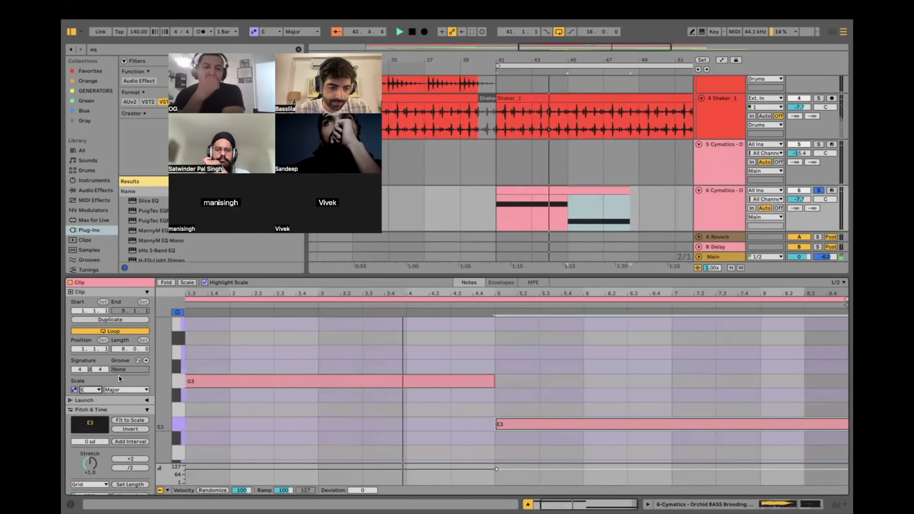
pyautogui.click(125, 390)
pyautogui.click(123, 115)
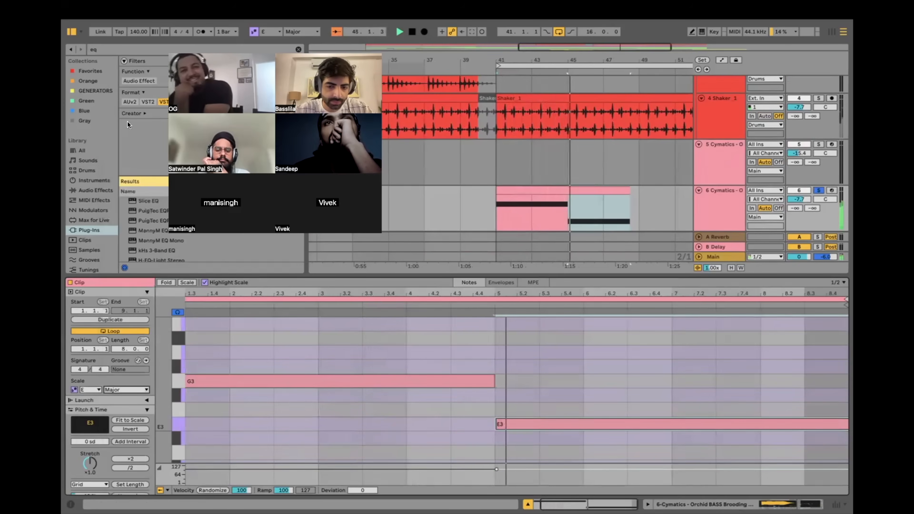
# Step: Try lowering the second bass note to C#3, listen around it, and delete the note
pyautogui.press('Down')
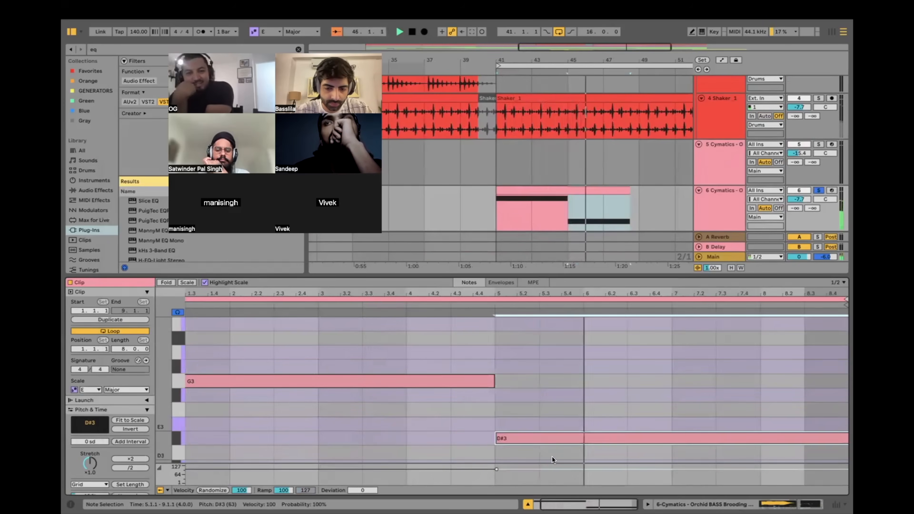
pyautogui.click(495, 413)
pyautogui.scroll(-3, 534, 400)
pyautogui.click(536, 389)
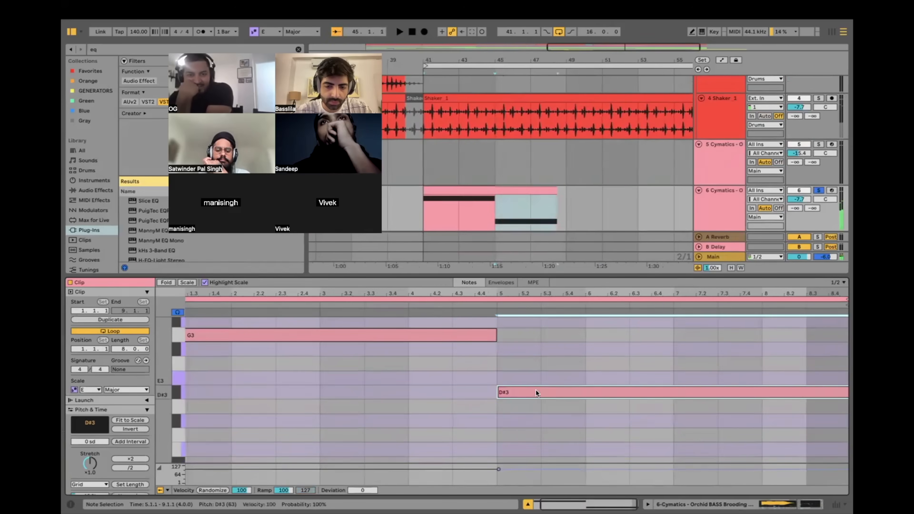
pyautogui.press('Down')
pyautogui.press('Down')
pyautogui.click(459, 386)
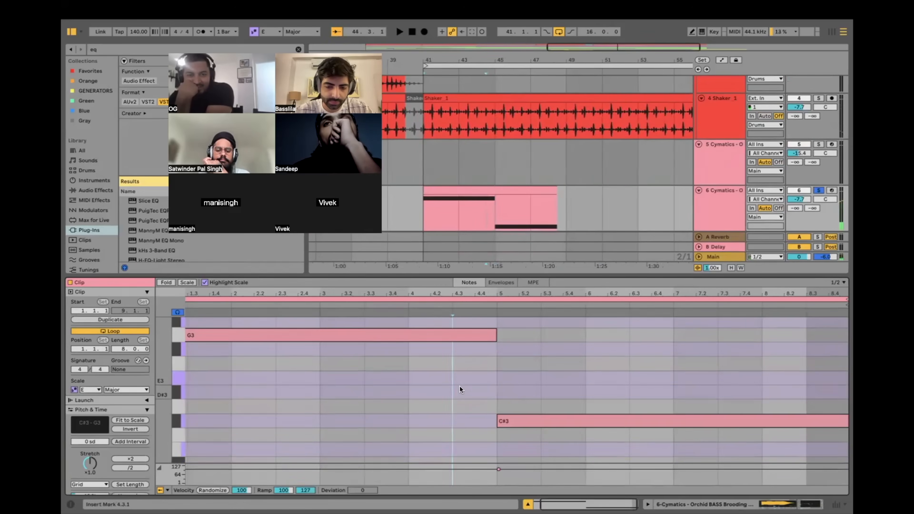
pyautogui.press('space')
pyautogui.press('space')
pyautogui.moveTo(539, 418)
pyautogui.mouseDown()
pyautogui.moveTo(540, 429)
pyautogui.moveTo(540, 413)
pyautogui.mouseUp()
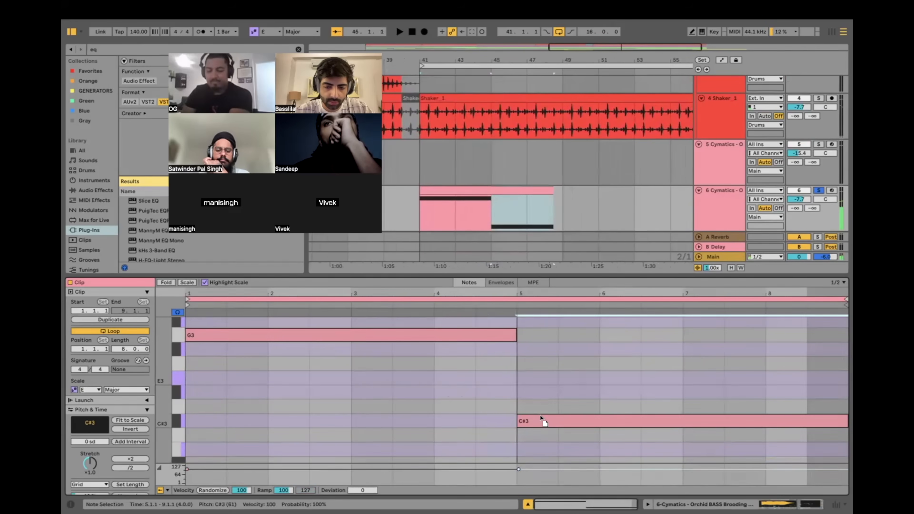
pyautogui.doubleClick(538, 407)
# Step: Play from bar 41 and add a second EQ Eight to the GTR track with a low-pass at about 261 Hz
pyautogui.click(527, 504)
pyautogui.press('space')
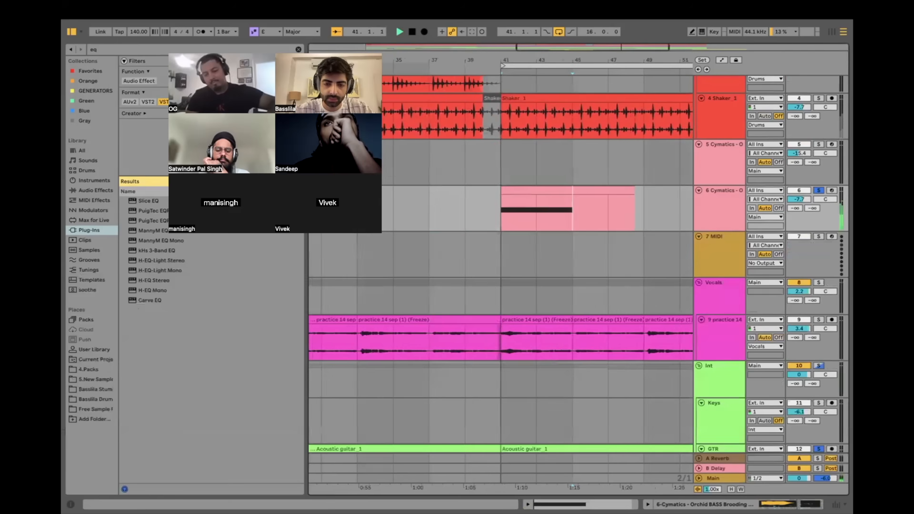
pyautogui.click(494, 281)
pyautogui.scroll(-10, 493, 281)
pyautogui.scroll(2, 493, 280)
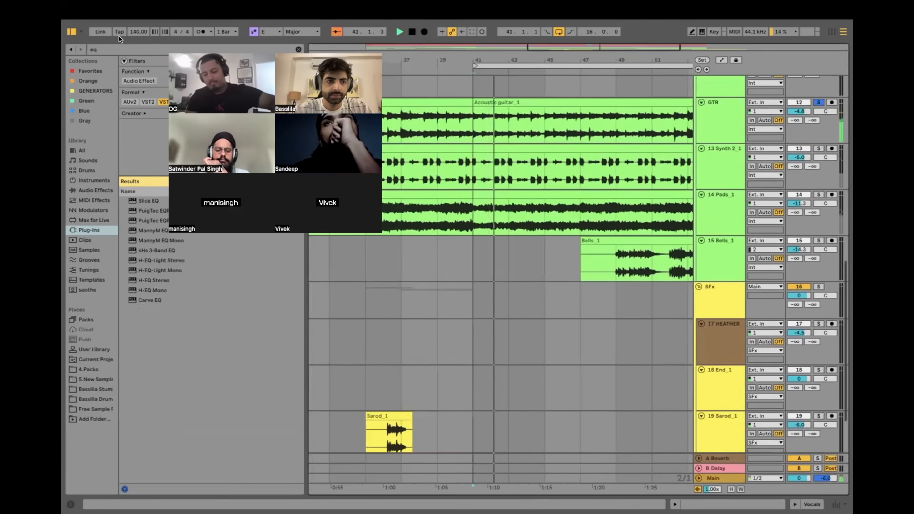
pyautogui.click(92, 189)
pyautogui.moveTo(149, 101); pyautogui.dragTo(561, 127)
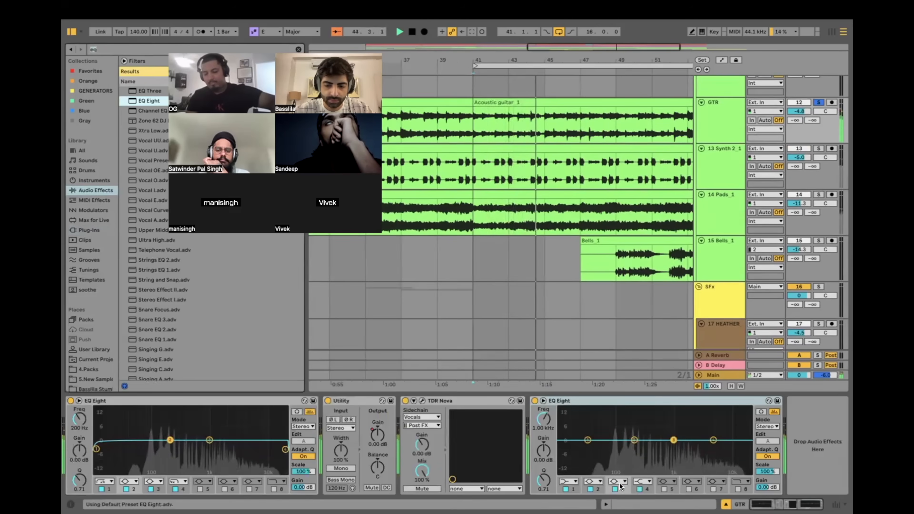
pyautogui.moveTo(713, 440); pyautogui.dragTo(639, 447)
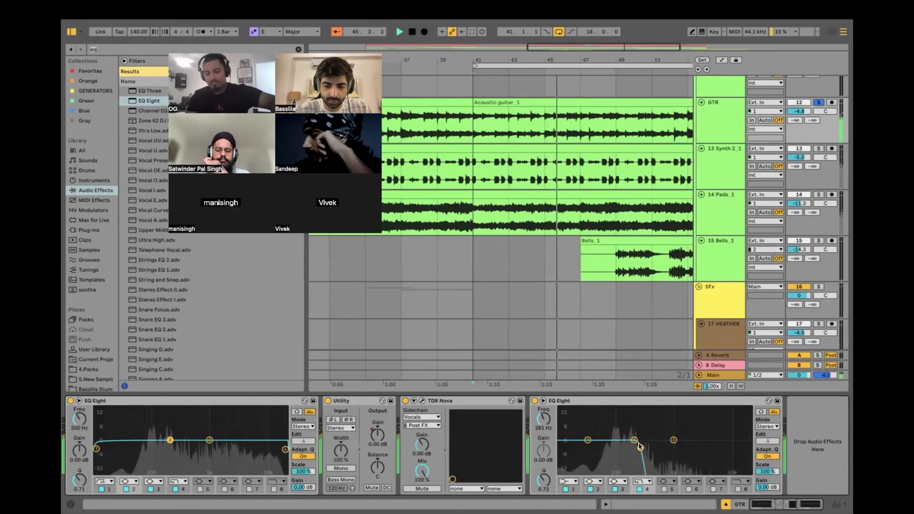
# Step: Find the Tuner audio effect and add it after the new EQ Eight on the GTR track
pyautogui.click(107, 51)
pyautogui.write('tuner')
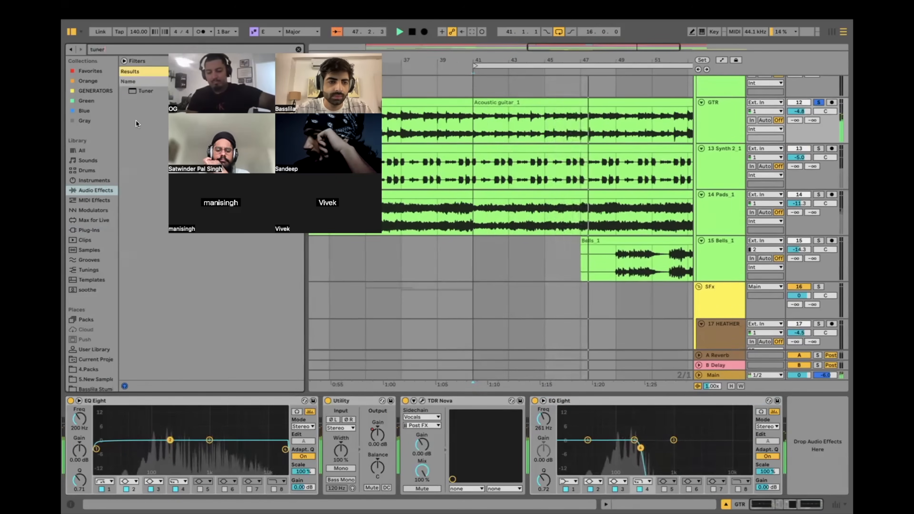
pyautogui.doubleClick(141, 90)
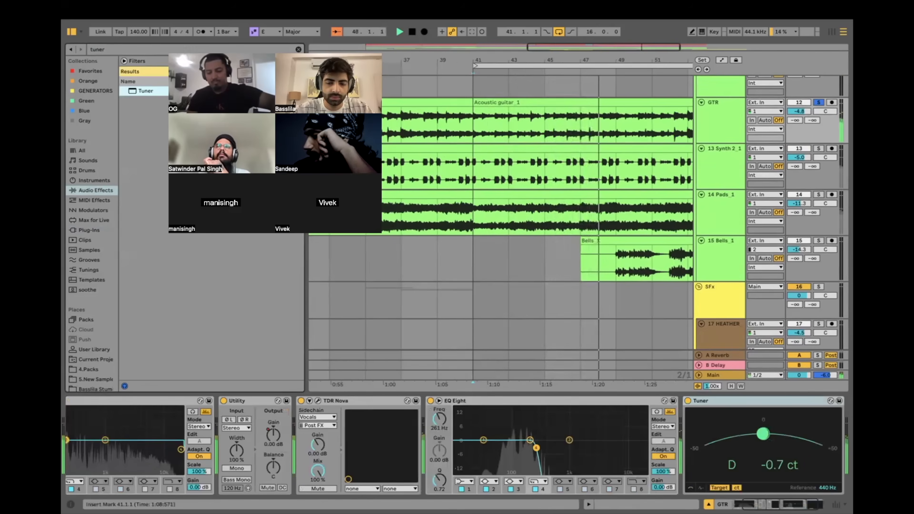
# Step: Duplicate the G3 note in the bass clip to bar 5, transpose the copy down to D3 and play from bar 41
pyautogui.scroll(5, 575, 217)
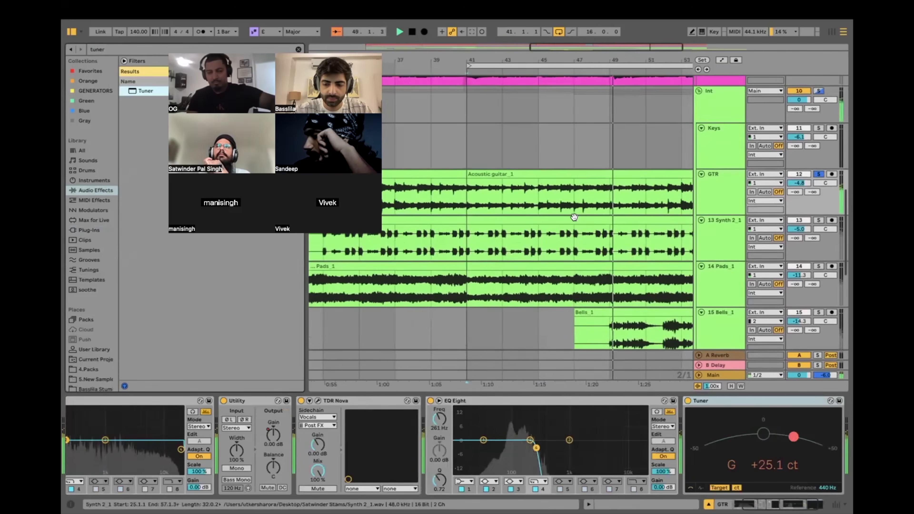
pyautogui.scroll(10, 575, 216)
pyautogui.click(570, 218)
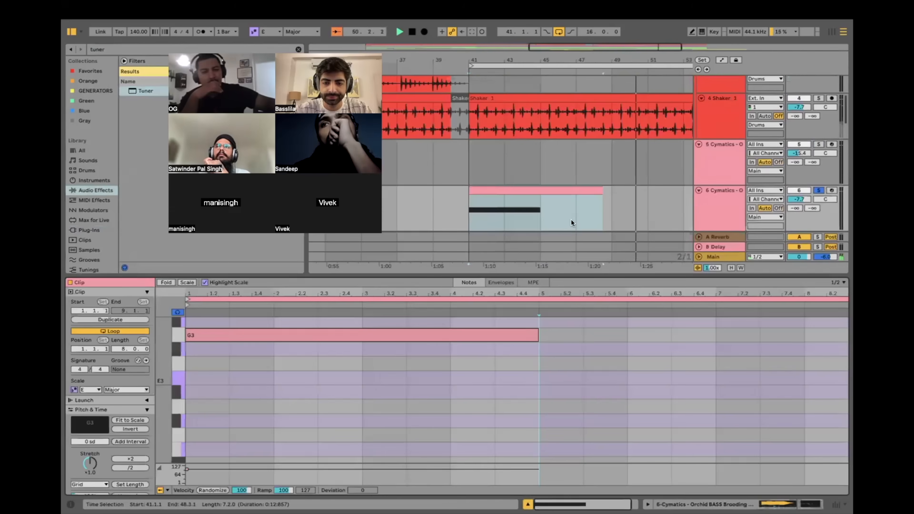
pyautogui.click(435, 337)
pyautogui.hotkey('ctrl', 'd')
pyautogui.press('Down')
pyautogui.press('Down')
pyautogui.press('Down')
pyautogui.press('Down')
pyautogui.press('Down')
pyautogui.press('Down')
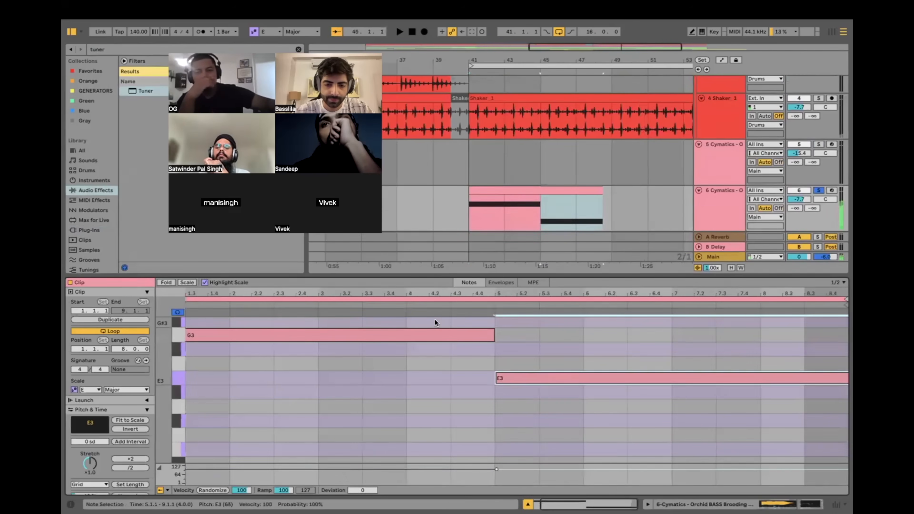
pyautogui.press('Up')
pyautogui.press('space')
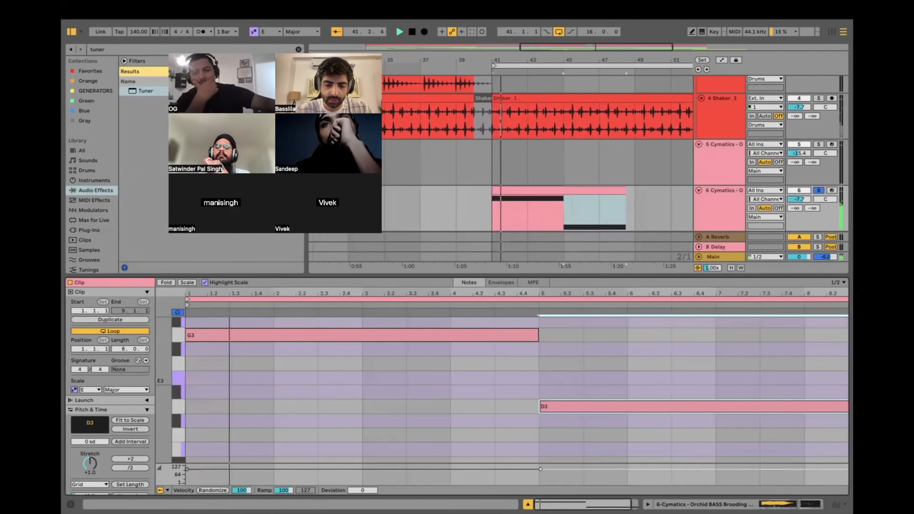
# Step: Duplicate the bar 41 bass clip so that the copy fills bars 49 to 57
pyautogui.click(527, 504)
pyautogui.press('-')
pyautogui.click(524, 188)
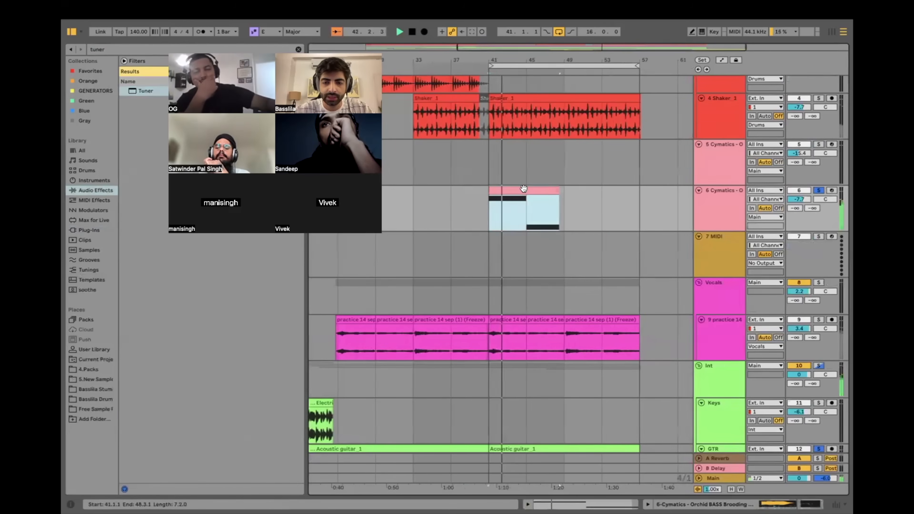
pyautogui.keyDown('shift'); pyautogui.click(503, 206); pyautogui.keyUp('shift')
pyautogui.hotkey('ctrl', 'd')
# Step: Delete the Tuner and the low-pass EQ Eight from the end of the GTR track's device chain
pyautogui.scroll(-2, 504, 212)
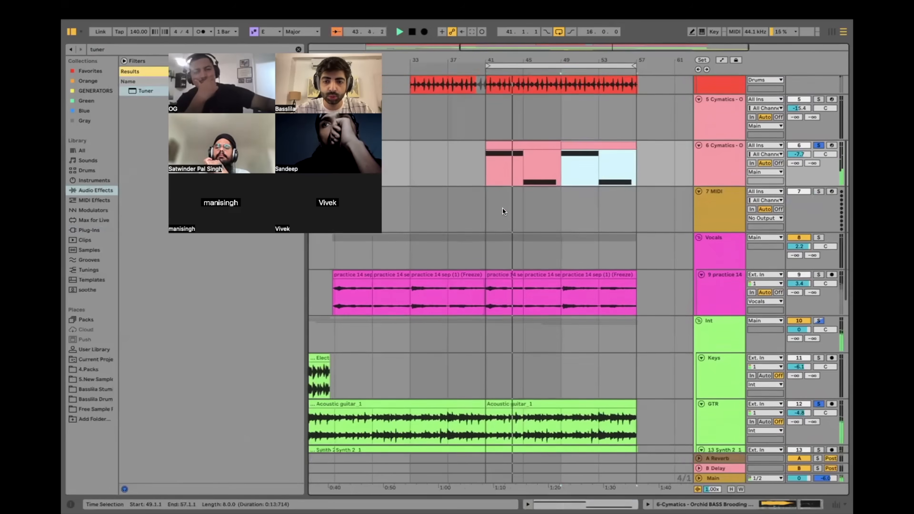
pyautogui.scroll(-3, 503, 212)
pyautogui.scroll(-2, 640, 315)
pyautogui.doubleClick(724, 342)
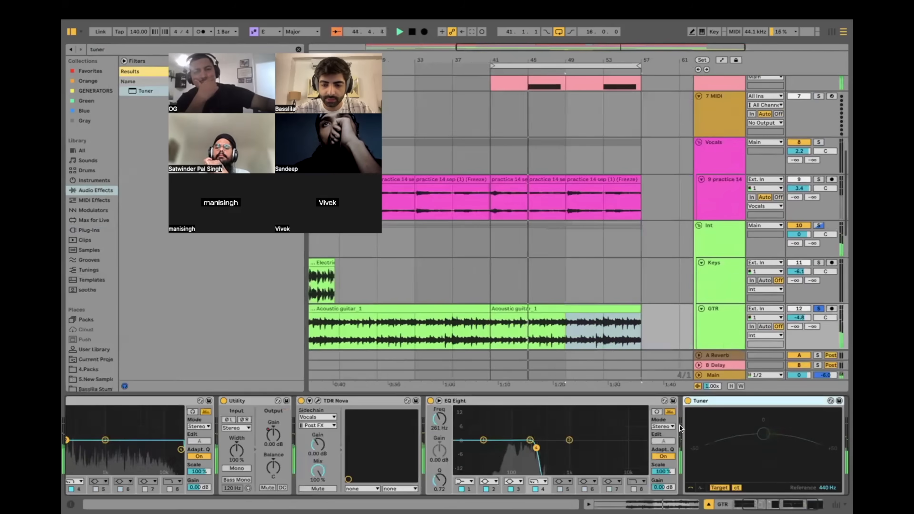
pyautogui.click(549, 400)
pyautogui.press('Delete')
pyautogui.click(538, 401)
pyautogui.press('Delete')
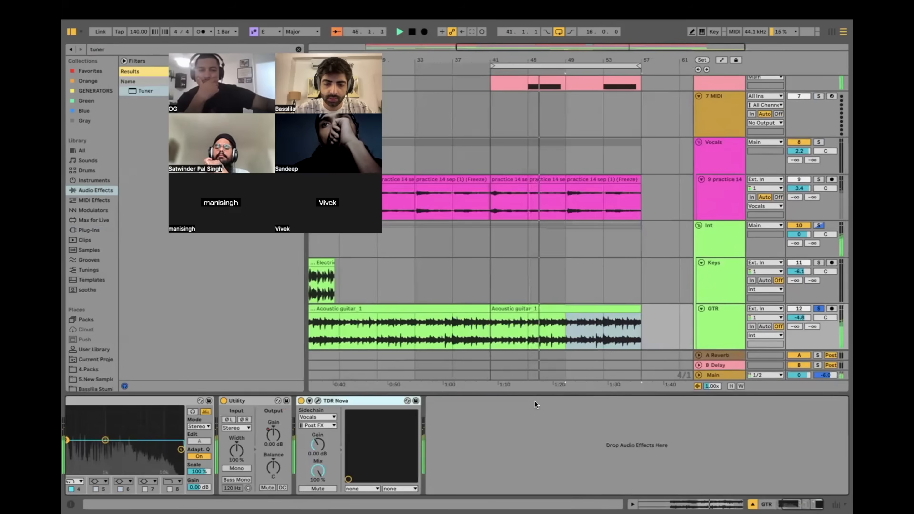
# Step: Review both bass clips from bar 41 to 57 alongside the soloed guitar during playback, and select the GTR track
pyautogui.scroll(5, 532, 264)
pyautogui.click(583, 267)
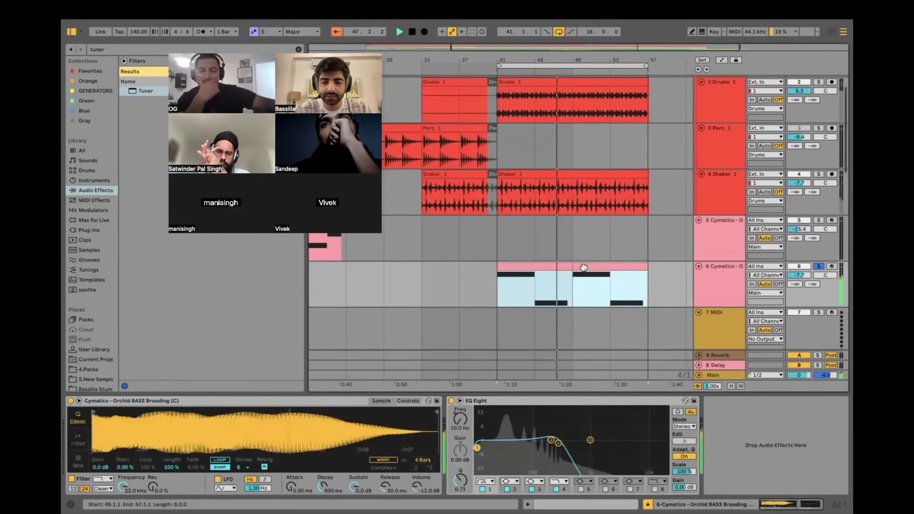
pyautogui.press('-')
pyautogui.press('+')
pyautogui.press('+')
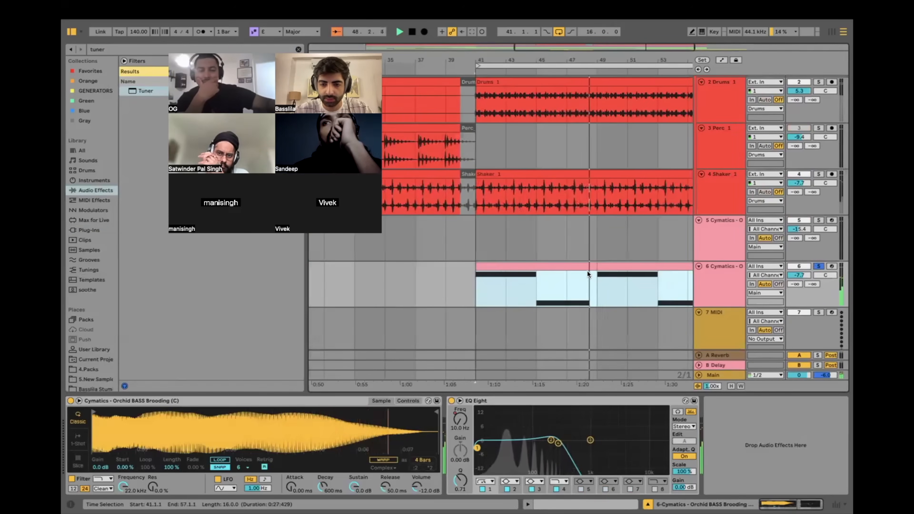
pyautogui.press('-')
pyautogui.scroll(-4, 587, 270)
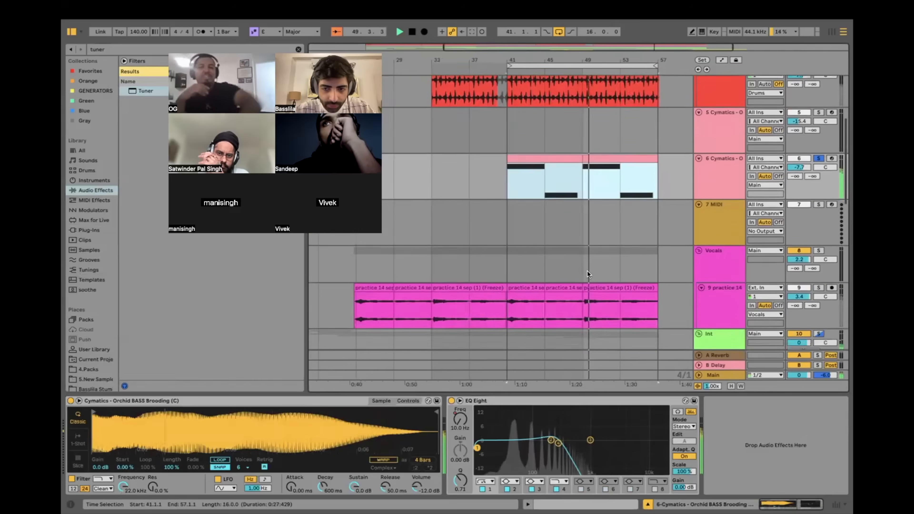
pyautogui.press('-')
pyautogui.scroll(-4, 586, 271)
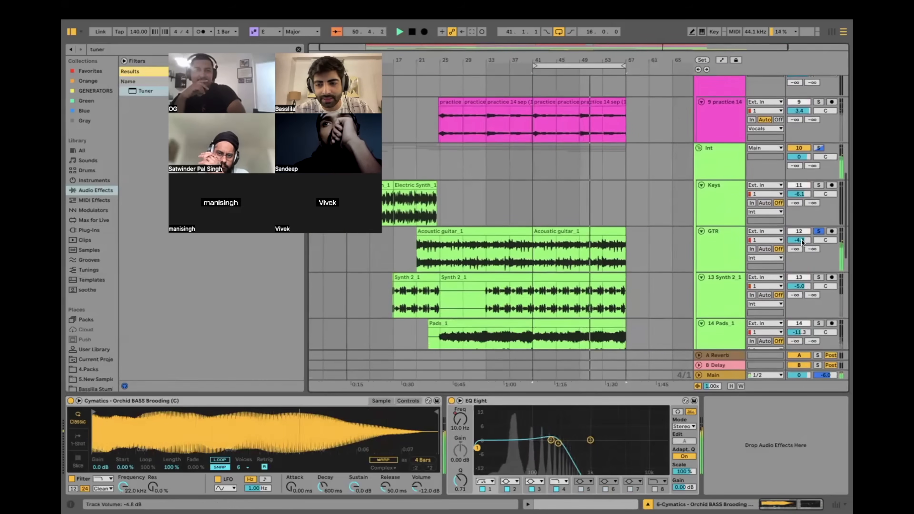
pyautogui.scroll(-1, 711, 248)
pyautogui.click(580, 213)
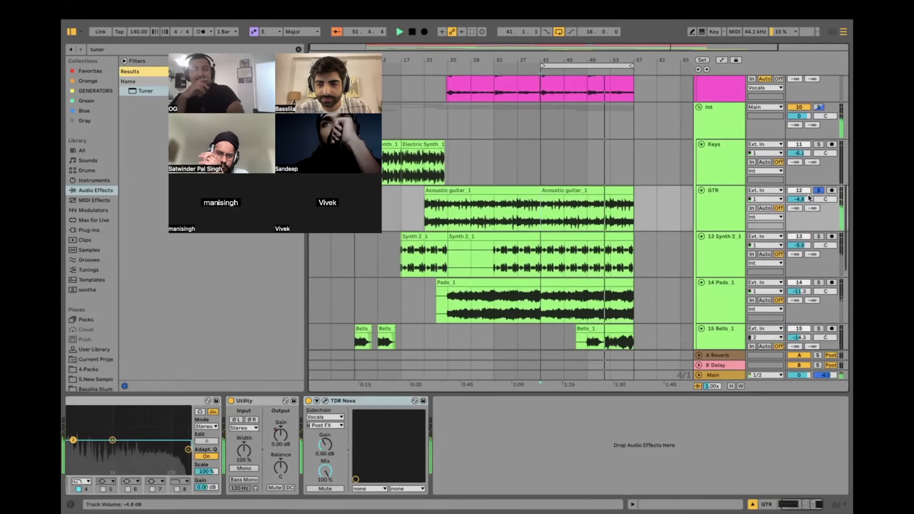
# Step: Play the arrangement from bar 37 and clear the solo from the bass and GTR tracks so every track is heard
pyautogui.scroll(8, 671, 196)
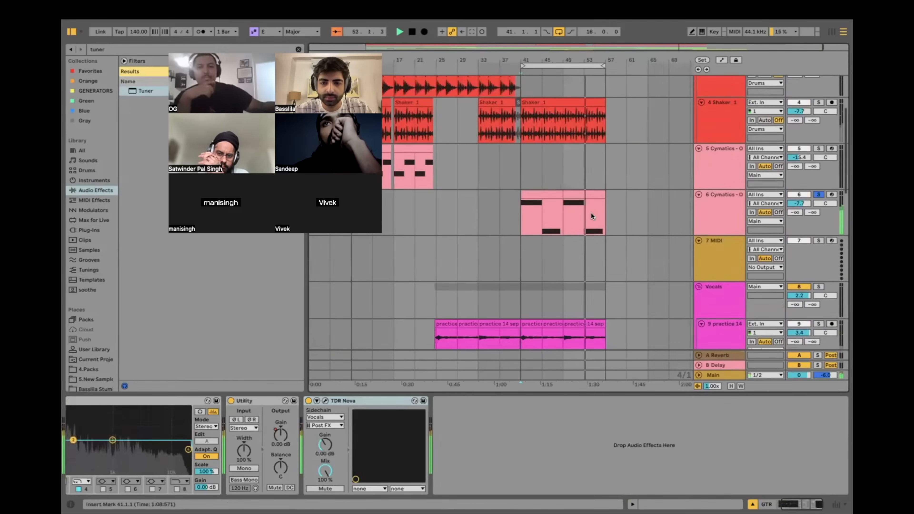
pyautogui.scroll(3, 590, 212)
pyautogui.scroll(2, 719, 209)
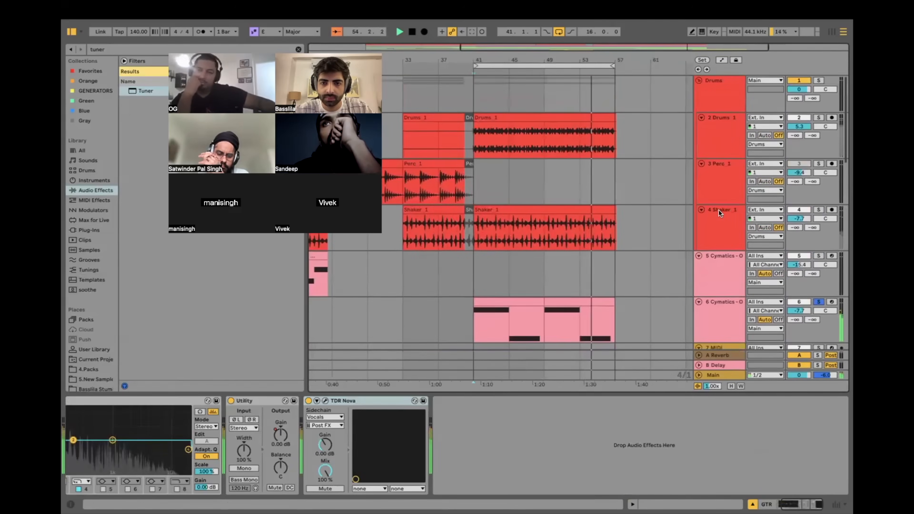
pyautogui.click(435, 180)
pyautogui.press('space')
pyautogui.press('space')
pyautogui.press('+')
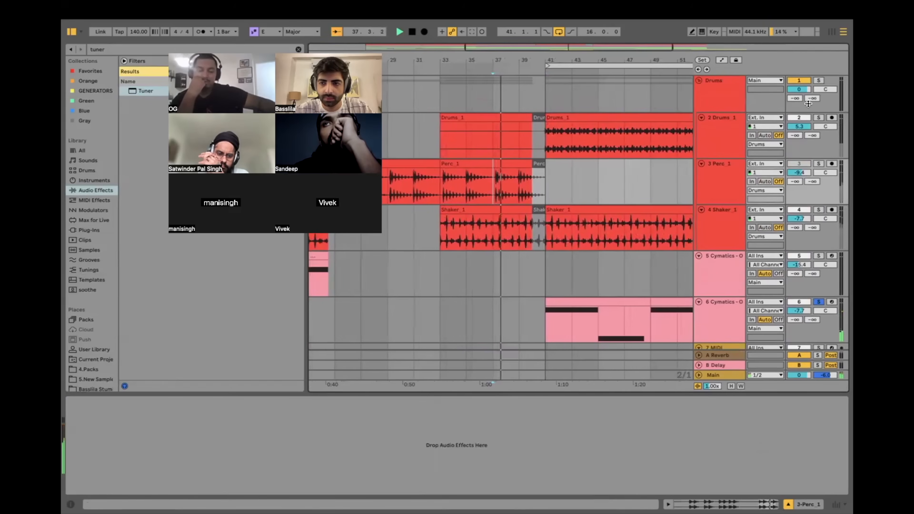
pyautogui.scroll(-1, 813, 113)
pyautogui.click(817, 105)
pyautogui.click(817, 106)
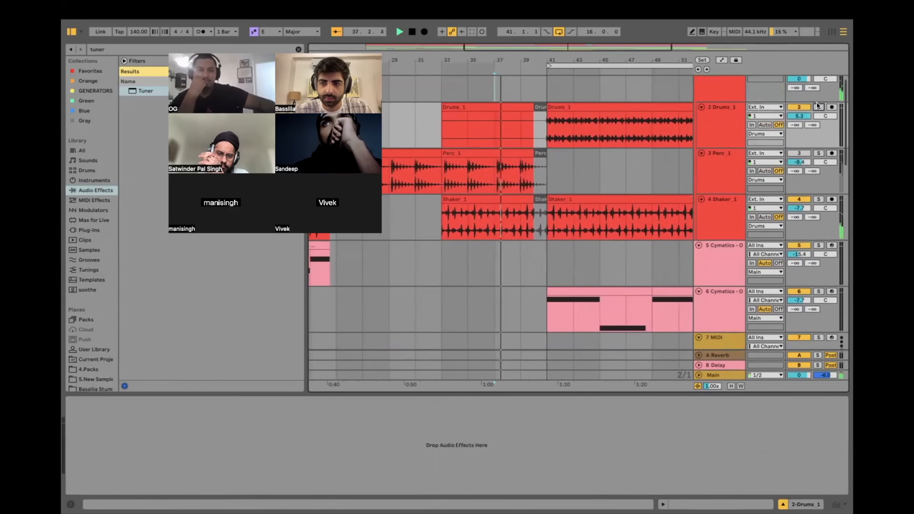
# Step: Deactivate the Drums_1 clip that runs from bar 41 to 57
pyautogui.scroll(-8, 568, 199)
pyautogui.scroll(-3, 568, 200)
pyautogui.scroll(6, 567, 197)
pyautogui.scroll(3, 566, 198)
pyautogui.scroll(3, 568, 165)
pyautogui.scroll(-2, 544, 105)
pyautogui.scroll(3, 550, 108)
pyautogui.click(564, 117)
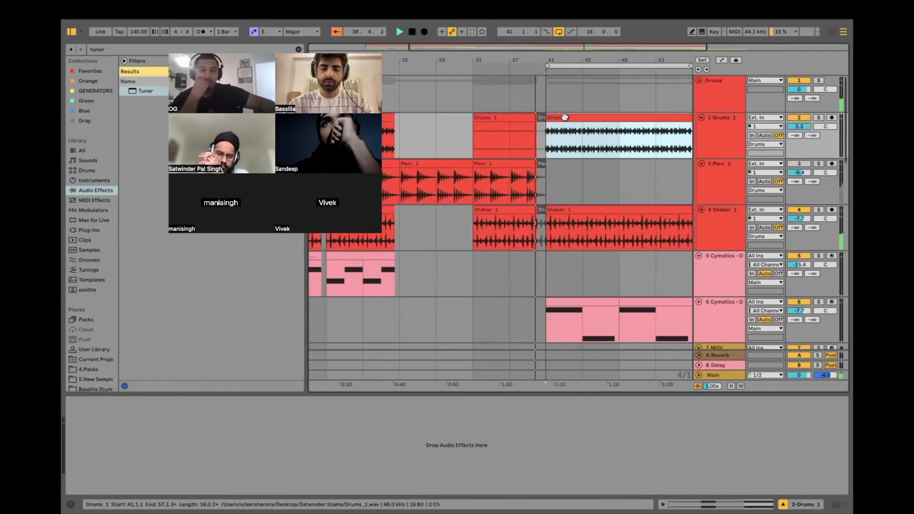
pyautogui.click(564, 118)
pyautogui.click(544, 132)
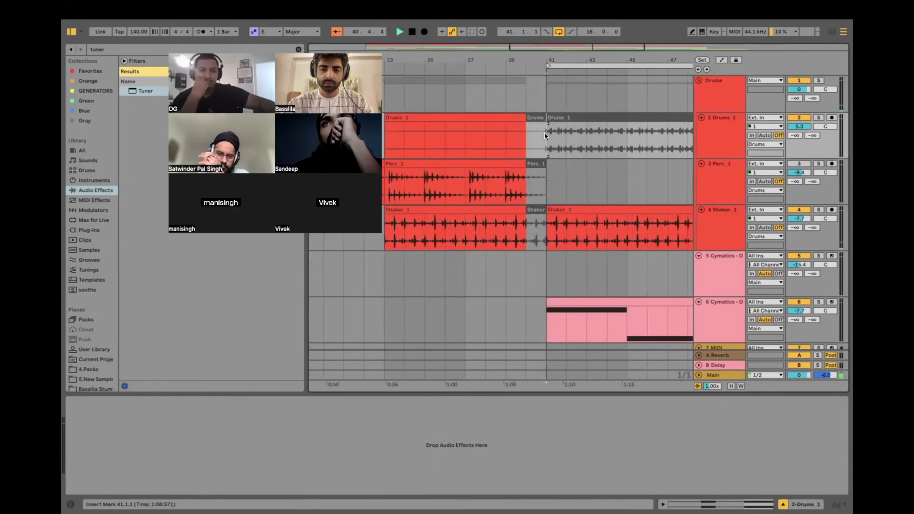
# Step: Review the bass, vocal and instrument tracks from bar 41 during playback without the main drums, and select the vocal track
pyautogui.scroll(-5, 544, 132)
pyautogui.scroll(-1, 544, 134)
pyautogui.scroll(3, 543, 153)
pyautogui.scroll(-3, 532, 274)
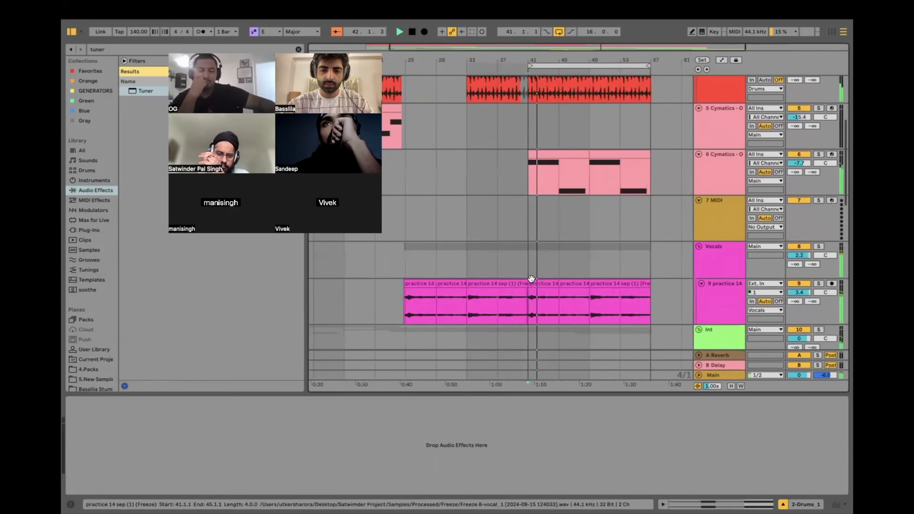
pyautogui.click(532, 272)
pyautogui.scroll(-6, 532, 272)
pyautogui.scroll(-1, 534, 273)
pyautogui.scroll(5, 512, 281)
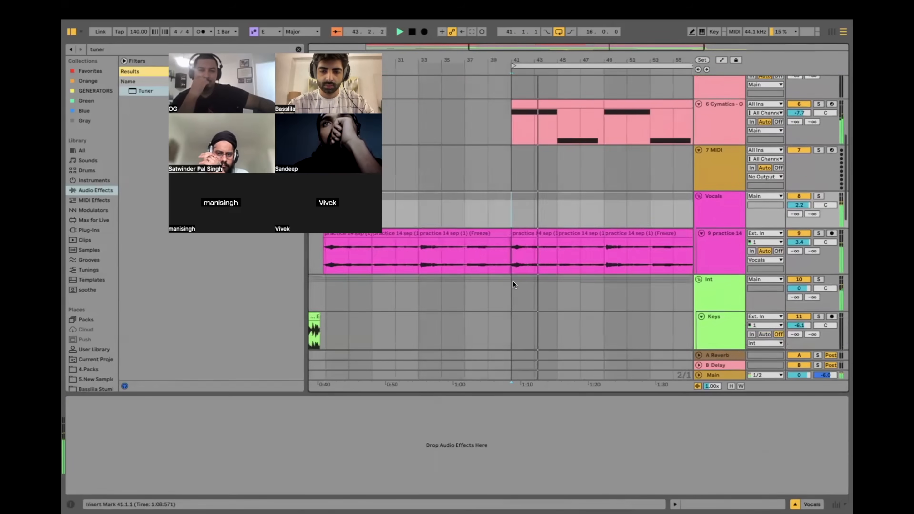
pyautogui.scroll(-4, 512, 281)
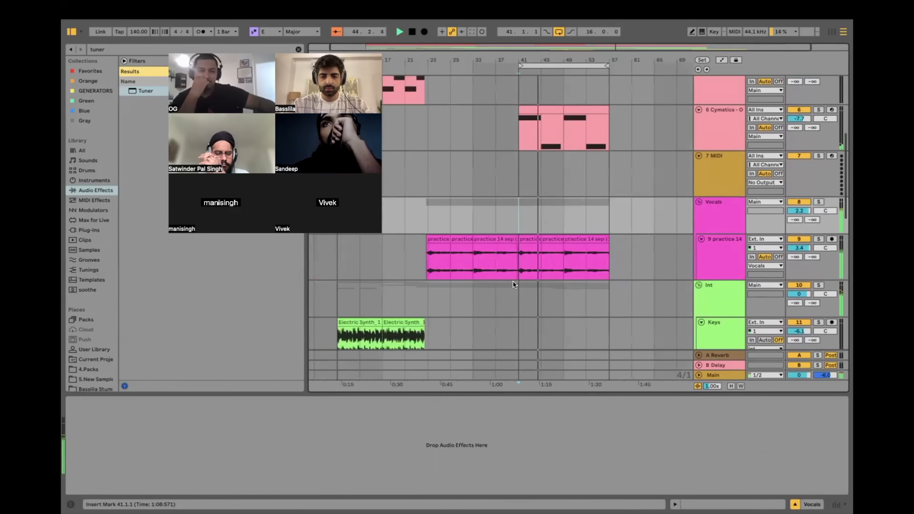
pyautogui.scroll(5, 505, 263)
pyautogui.click(612, 259)
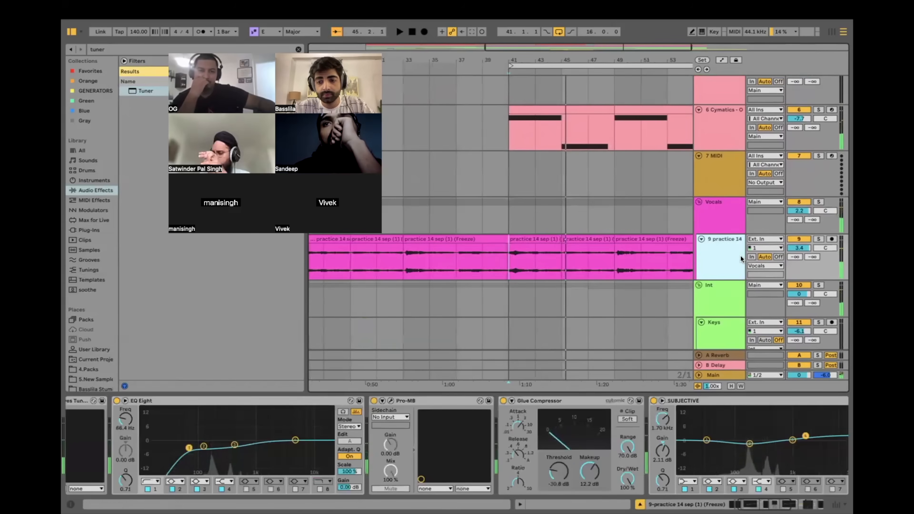
# Step: Replay the transition from bar 39 and toggle the Drums_1 clip at bar 41 on and off to compare
pyautogui.click(473, 211)
pyautogui.scroll(5, 473, 212)
pyautogui.press('space')
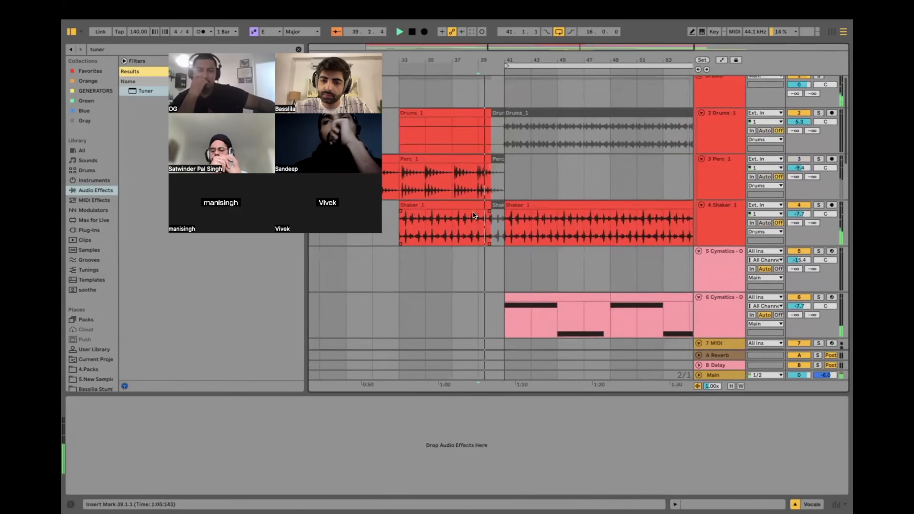
pyautogui.scroll(-2, 474, 212)
pyautogui.scroll(4, 473, 211)
pyautogui.click(511, 236)
pyautogui.scroll(-3, 511, 236)
pyautogui.click(521, 233)
pyautogui.scroll(3, 521, 233)
pyautogui.scroll(-2, 521, 233)
pyautogui.click(534, 77)
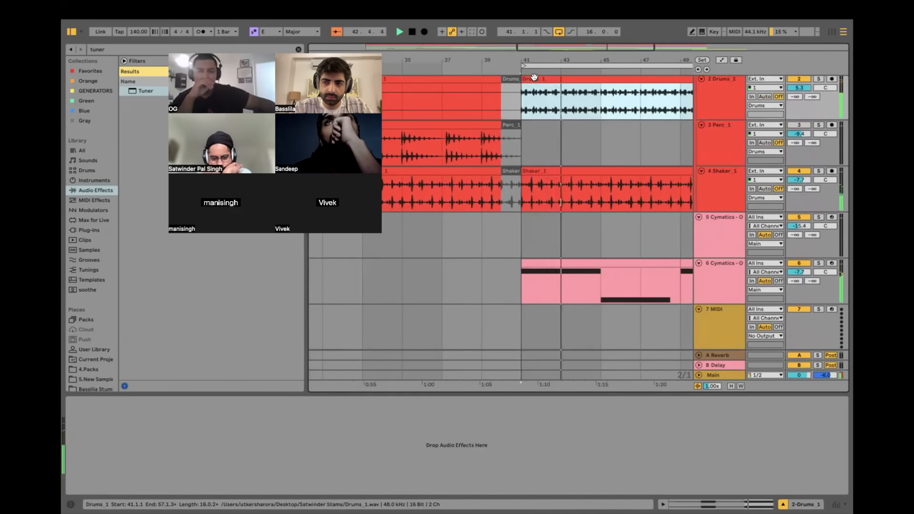
# Step: Restart playback from the intro at bar 9 and save the project
pyautogui.scroll(-3, 535, 174)
pyautogui.click(470, 238)
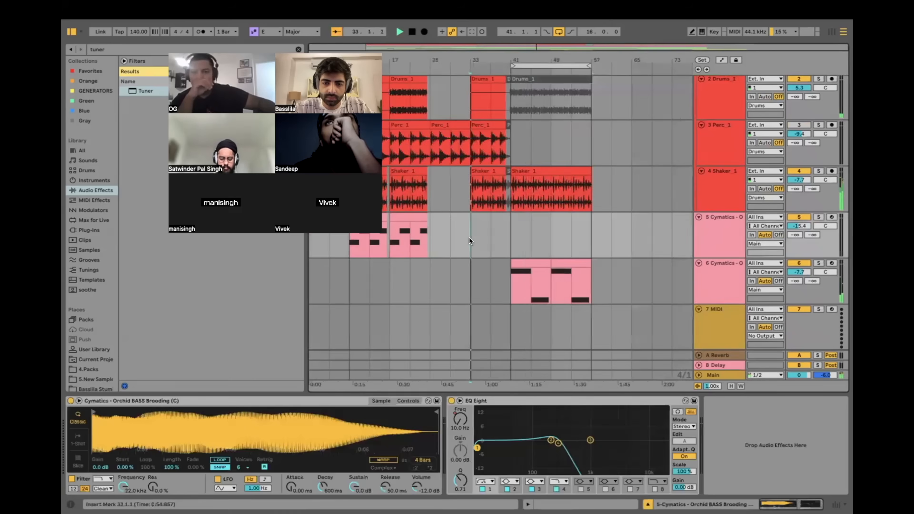
pyautogui.scroll(3, 469, 238)
pyautogui.scroll(-6, 464, 240)
pyautogui.hscroll(-4, 457, 245)
pyautogui.click(403, 223)
pyautogui.press('space')
pyautogui.press('space')
pyautogui.press('super+s')
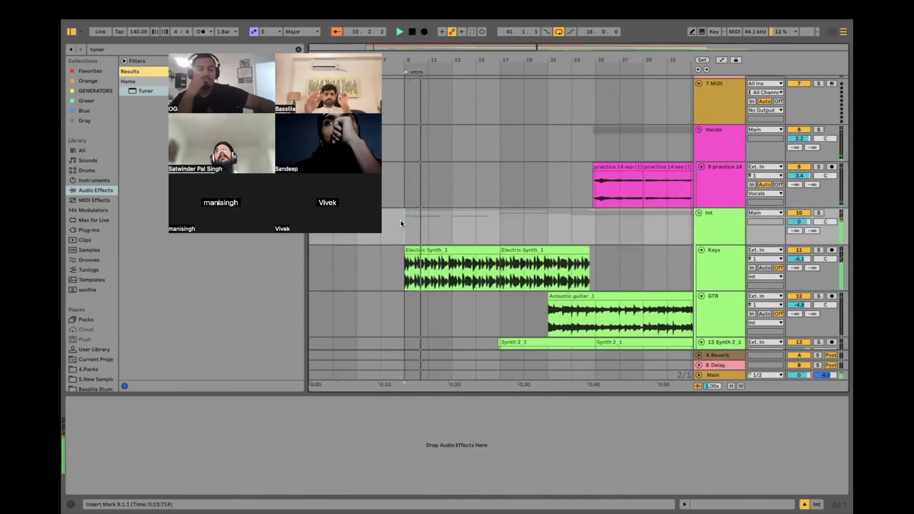
# Step: Delete the Drums_1 clip from bar 9 to 17 in the intro
pyautogui.scroll(5, 401, 219)
pyautogui.hscroll(-1, 401, 221)
pyautogui.scroll(-5, 391, 123)
pyautogui.click(388, 123)
pyautogui.scroll(5, 383, 121)
pyautogui.hscroll(-4, 389, 119)
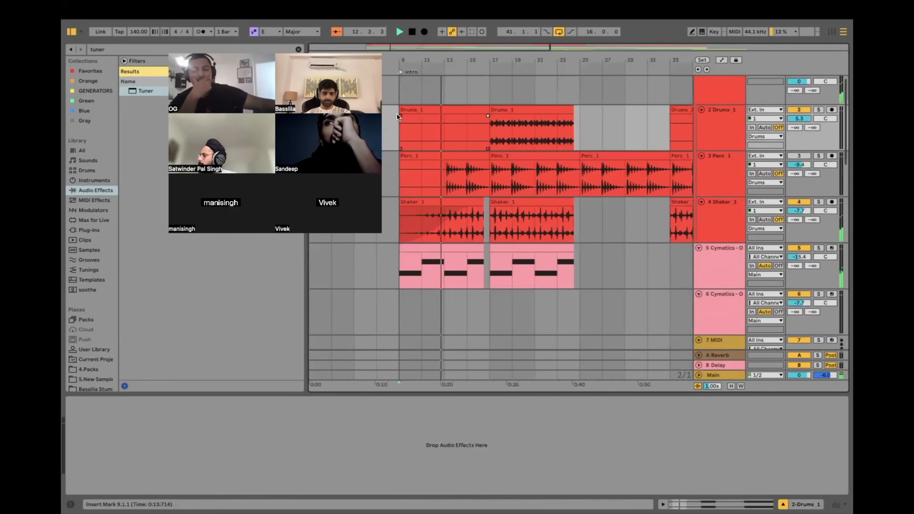
pyautogui.click(429, 108)
pyautogui.press('Delete')
pyautogui.scroll(-4, 475, 124)
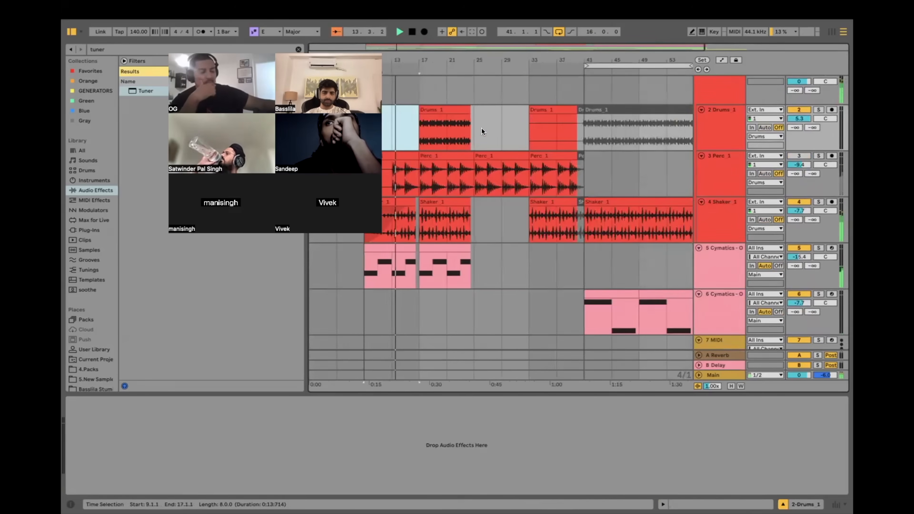
# Step: Review the clips on all tracks, from the drums down to the SFx group, while the opening section plays
pyautogui.click(478, 236)
pyautogui.scroll(4, 478, 236)
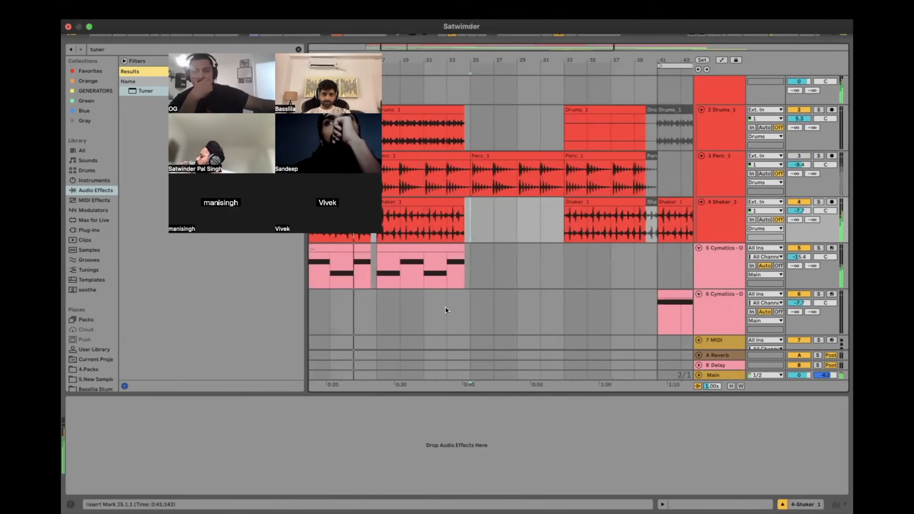
pyautogui.click(470, 310)
pyautogui.scroll(-5, 470, 310)
pyautogui.scroll(5, 384, 316)
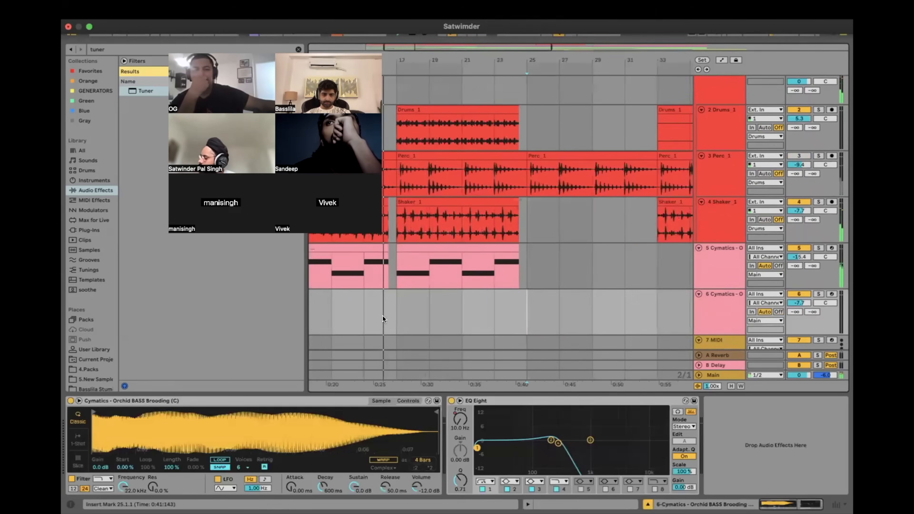
pyautogui.scroll(-4, 383, 315)
pyautogui.hscroll(-2, 383, 316)
pyautogui.scroll(-10, 382, 315)
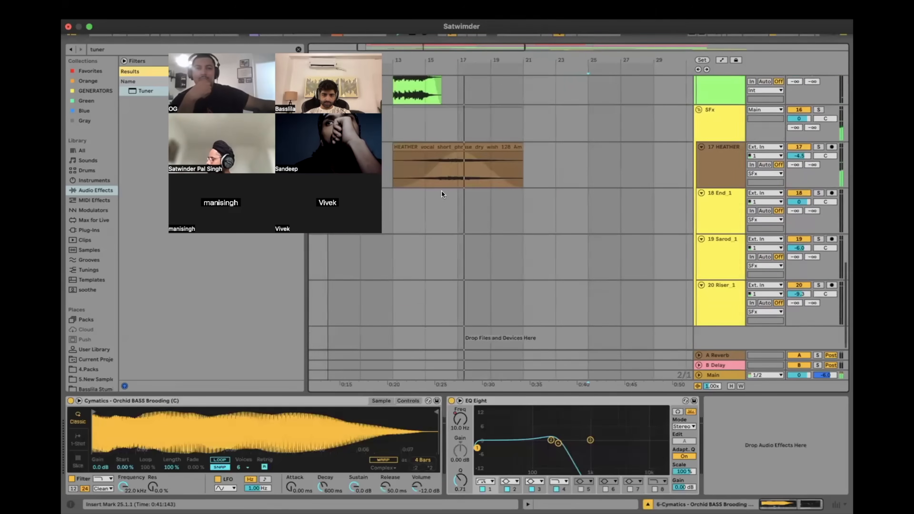
pyautogui.scroll(-3, 441, 191)
pyautogui.scroll(4, 441, 191)
pyautogui.scroll(10, 442, 193)
pyautogui.scroll(-3, 442, 189)
pyautogui.scroll(5, 442, 183)
# Step: Add an EQ Eight to the Drums_1 track and lower its first band to about -2.1 dB at 68.6 Hz
pyautogui.click(437, 150)
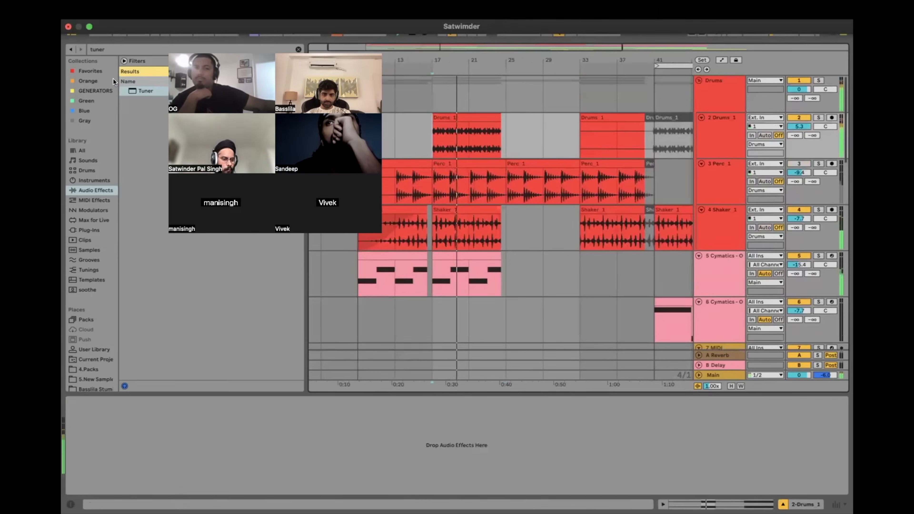
pyautogui.click(109, 49)
pyautogui.write('eq')
pyautogui.moveTo(148, 100); pyautogui.dragTo(257, 429)
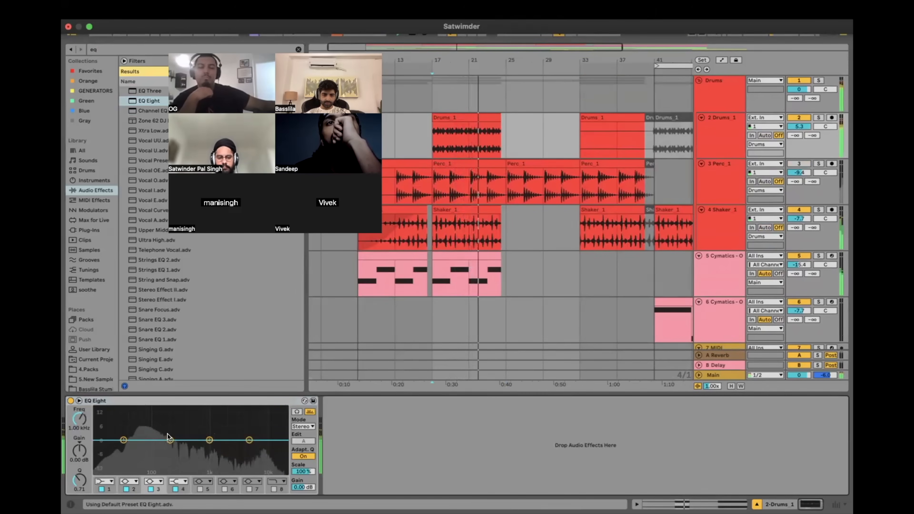
pyautogui.moveTo(124, 440); pyautogui.dragTo(144, 445)
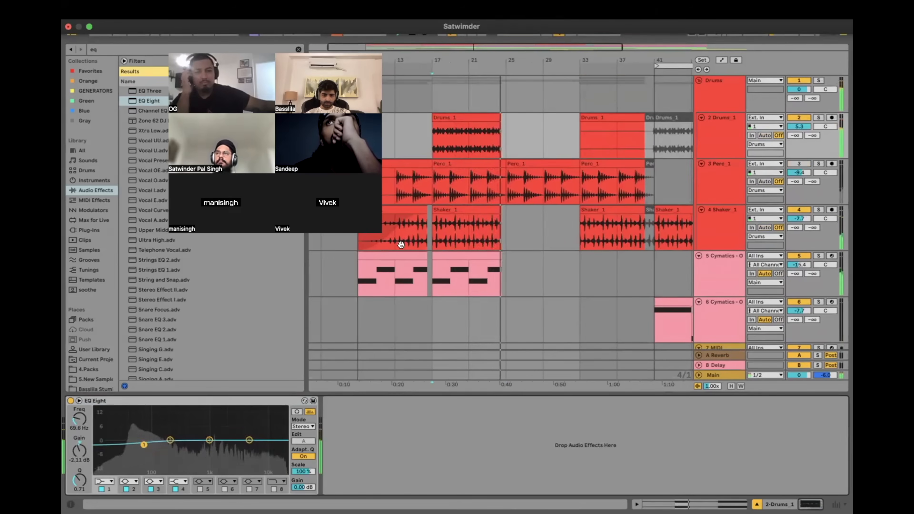
# Step: Review the section from bar 25 to 33 during playback, checking the vocals and the Pads_1 and Synth 2_1 tracks with their effects
pyautogui.click(511, 273)
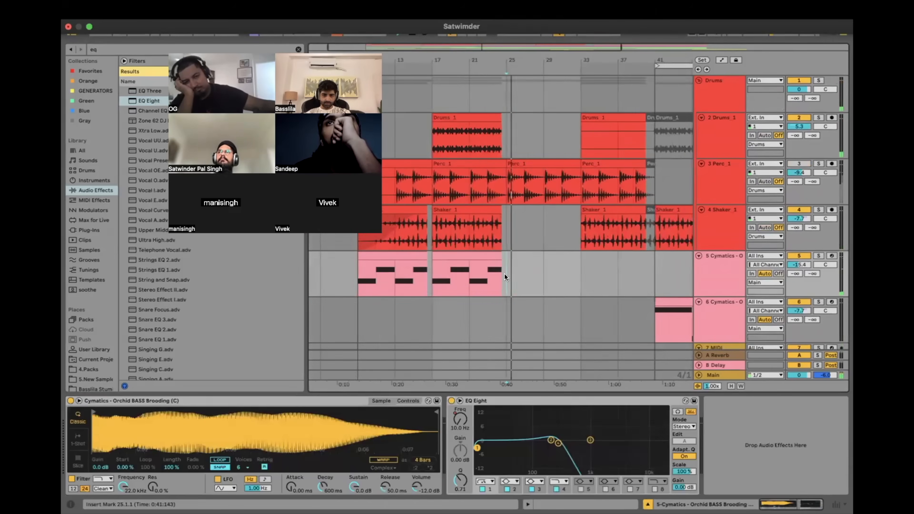
pyautogui.scroll(-12, 505, 273)
pyautogui.scroll(6, 505, 273)
pyautogui.scroll(-3, 504, 274)
pyautogui.scroll(-3, 505, 274)
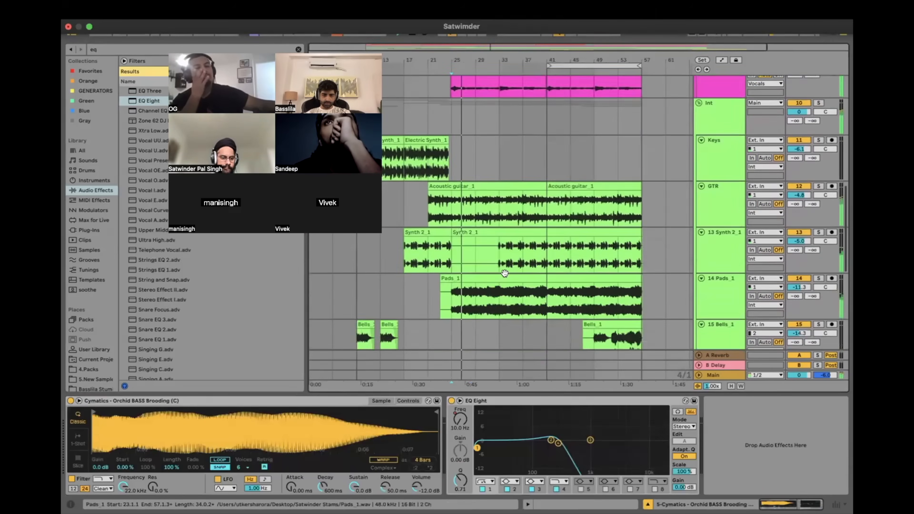
pyautogui.click(452, 298)
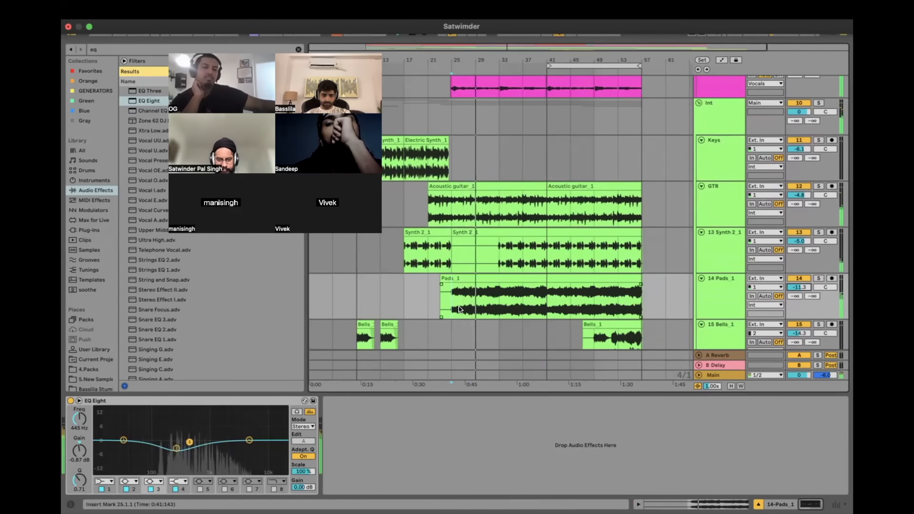
pyautogui.scroll(4, 454, 302)
pyautogui.click(511, 248)
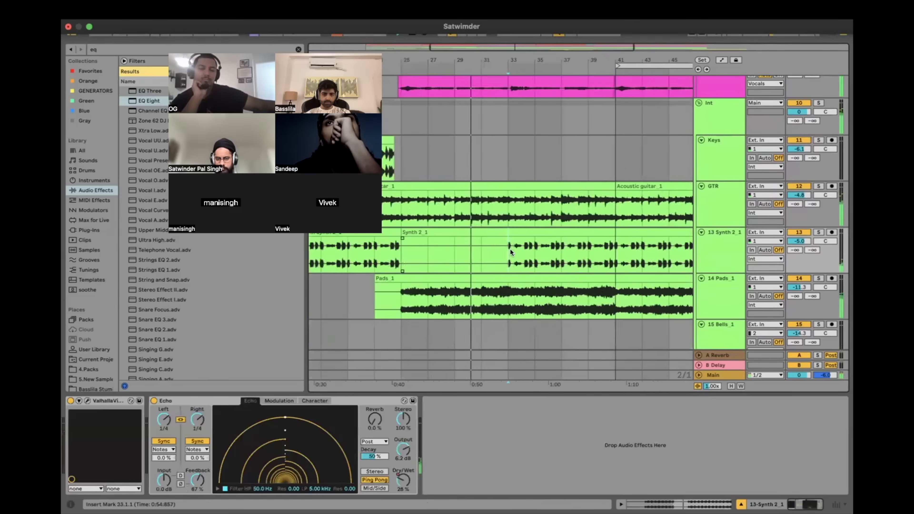
pyautogui.scroll(-4, 611, 216)
pyautogui.scroll(5, 610, 215)
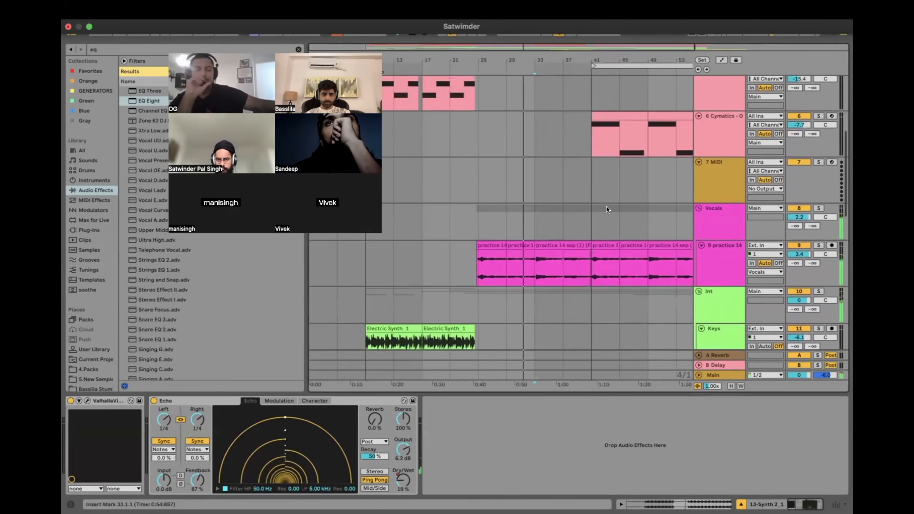
pyautogui.click(540, 213)
pyautogui.scroll(2, 525, 214)
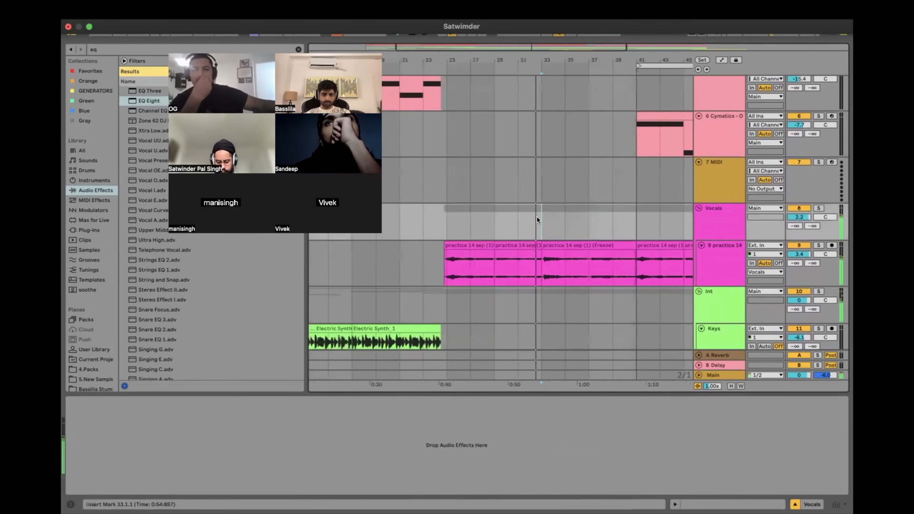
pyautogui.scroll(-2, 536, 215)
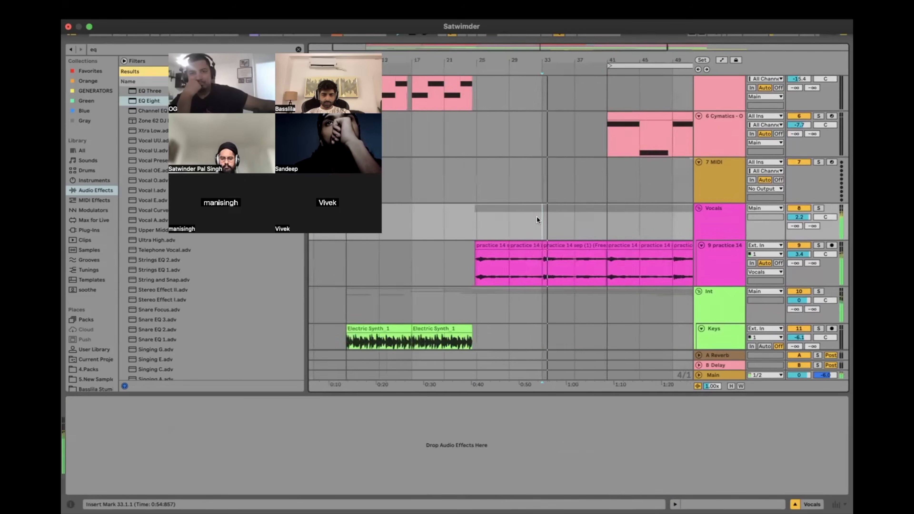
# Step: Add a fade-in over about the first half of the Shaker_1 clip that starts at bar 33
pyautogui.scroll(5, 537, 217)
pyautogui.click(563, 215)
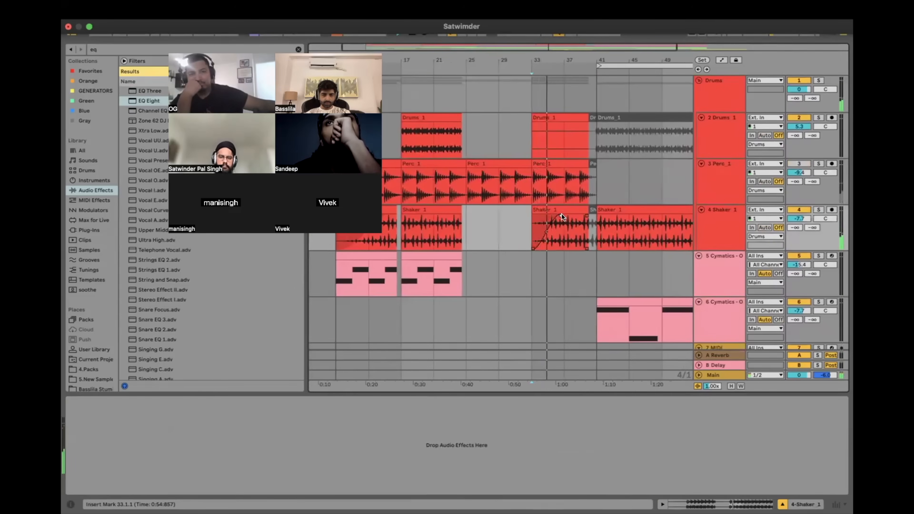
pyautogui.scroll(3, 570, 232)
# Step: Delete the deactivated Drums_1 clip from bar 41 to 57
pyautogui.scroll(-4, 573, 265)
pyautogui.click(576, 117)
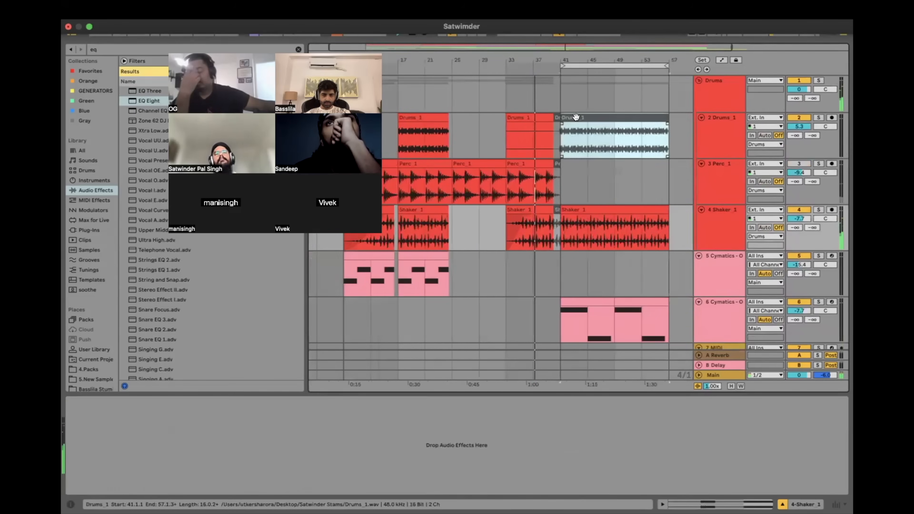
pyautogui.scroll(3, 559, 216)
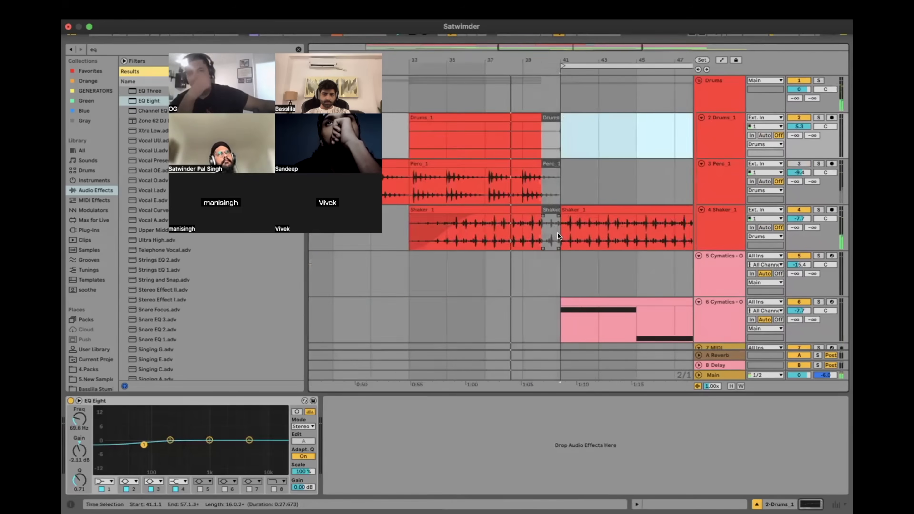
# Step: Deactivate all the vocal clips from bar 41 to 57
pyautogui.click(557, 262)
pyautogui.scroll(-3, 558, 262)
pyautogui.scroll(-7, 558, 263)
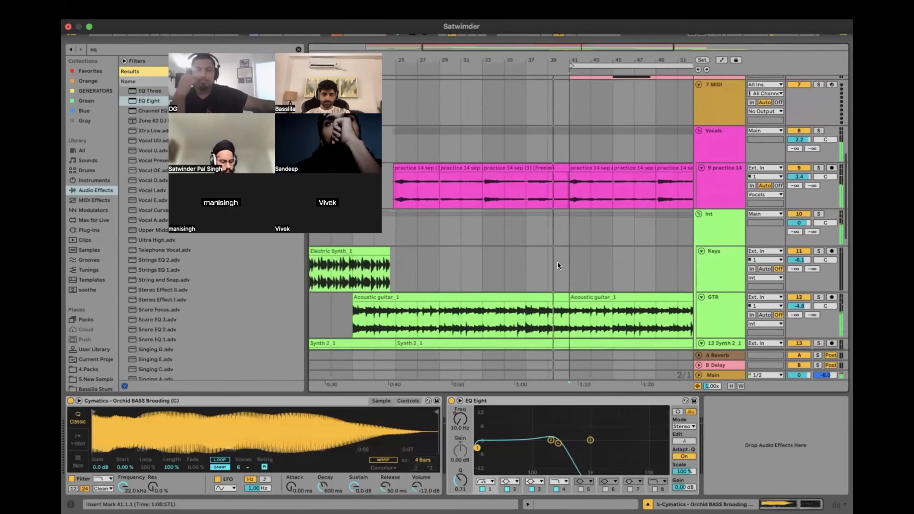
pyautogui.scroll(3, 558, 265)
pyautogui.scroll(3, 556, 216)
pyautogui.click(556, 207)
pyautogui.scroll(-4, 553, 202)
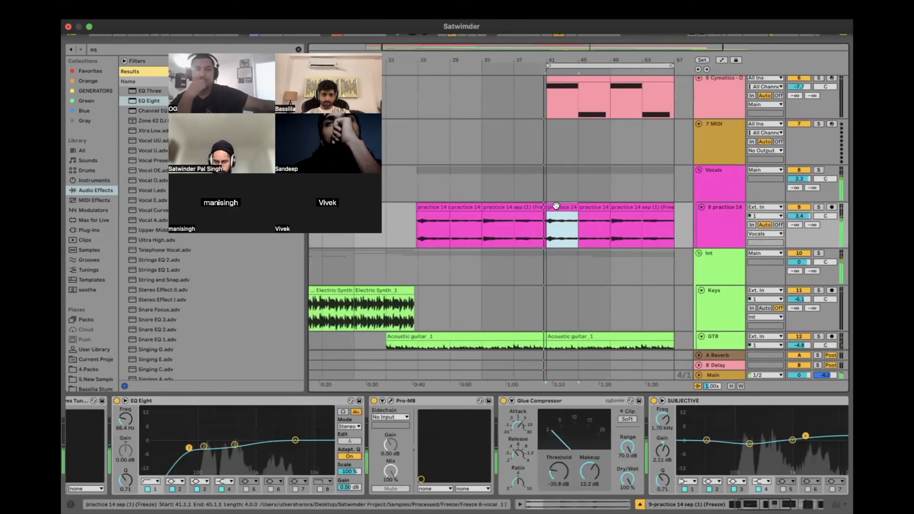
pyautogui.keyDown('shift'); pyautogui.click(654, 206); pyautogui.keyUp('shift')
pyautogui.scroll(-4, 655, 208)
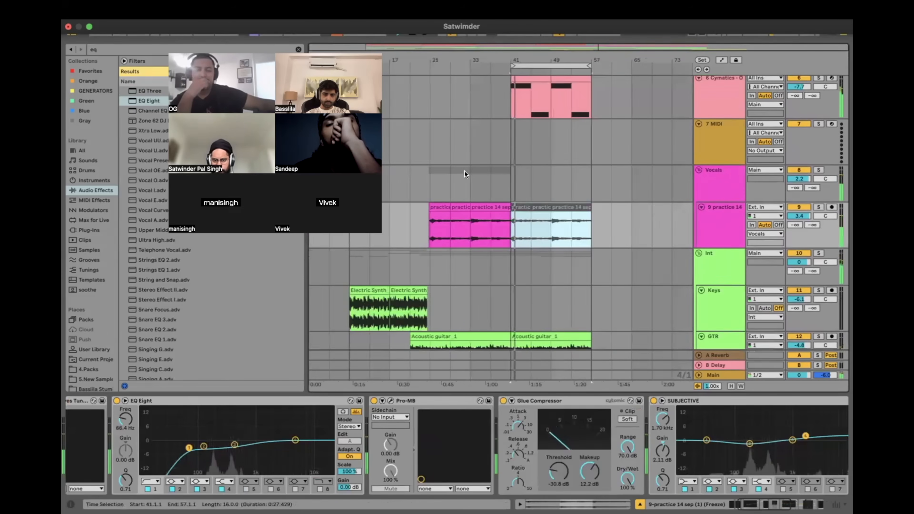
# Step: Play back the transition into bar 41 and set the insert marker at bar 41 in the Vocals lane
pyautogui.scroll(4, 479, 170)
pyautogui.click(493, 173)
pyautogui.press('space')
pyautogui.press('space')
pyautogui.scroll(-2, 514, 187)
pyautogui.scroll(3, 531, 192)
pyautogui.click(522, 182)
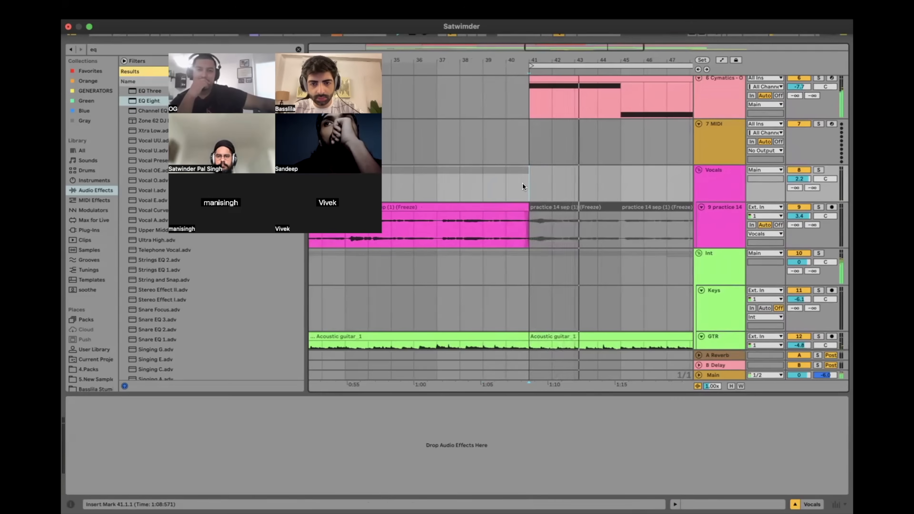
pyautogui.press('-')
pyautogui.press('-')
pyautogui.press('-')
pyautogui.scroll(2, 654, 184)
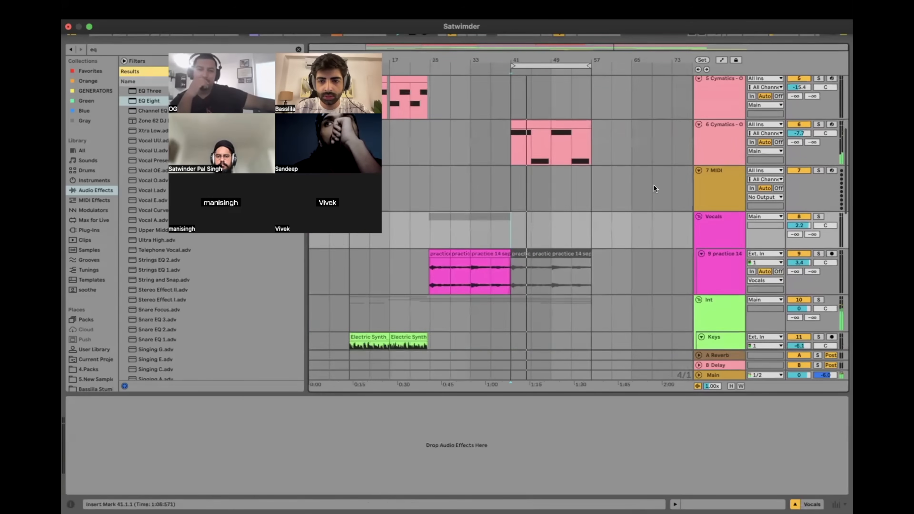
# Step: Select the 7 MIDI track and place the insert marker at bar 41 in its lane
pyautogui.click(716, 193)
pyautogui.press('+')
pyautogui.moveTo(605, 191); pyautogui.dragTo(486, 195)
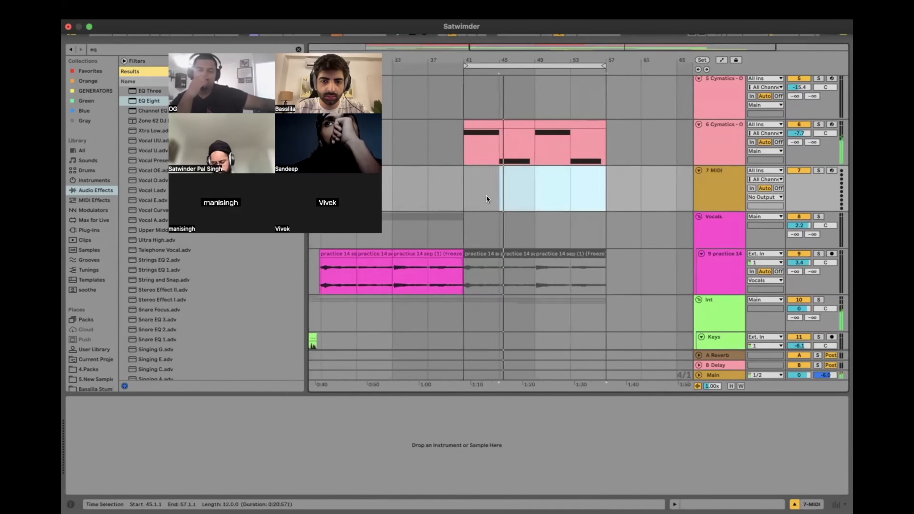
pyautogui.click(453, 179)
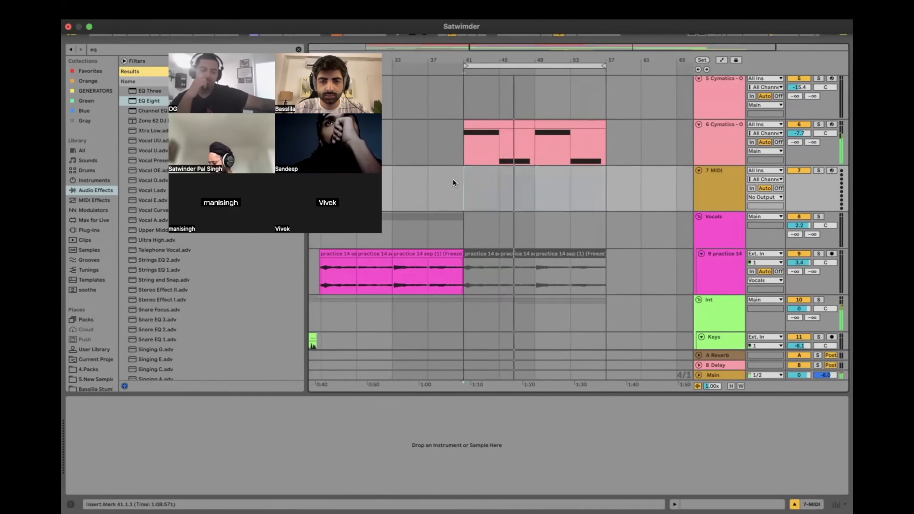
pyautogui.scroll(4, 453, 180)
pyautogui.scroll(-2, 665, 235)
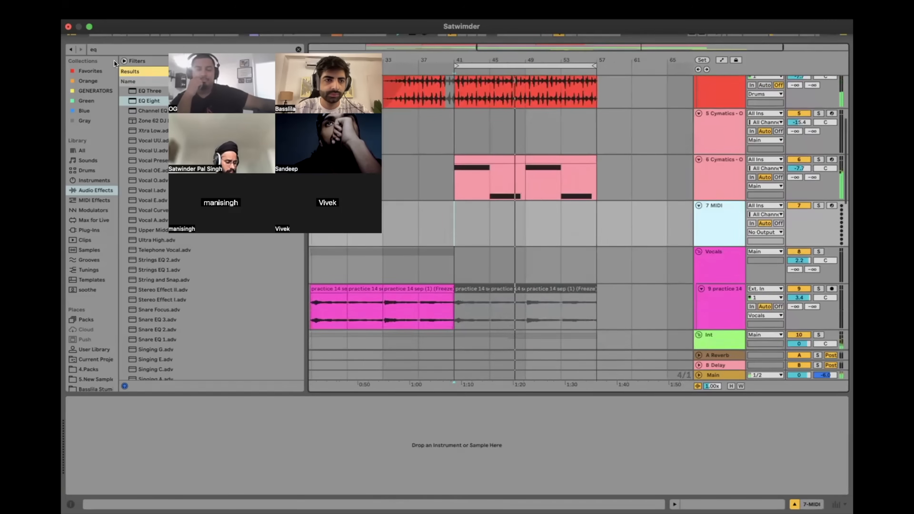
# Step: Search the browser for "flute" in the plug-ins and the 4.Packs folder
pyautogui.click(102, 47)
pyautogui.write('flute')
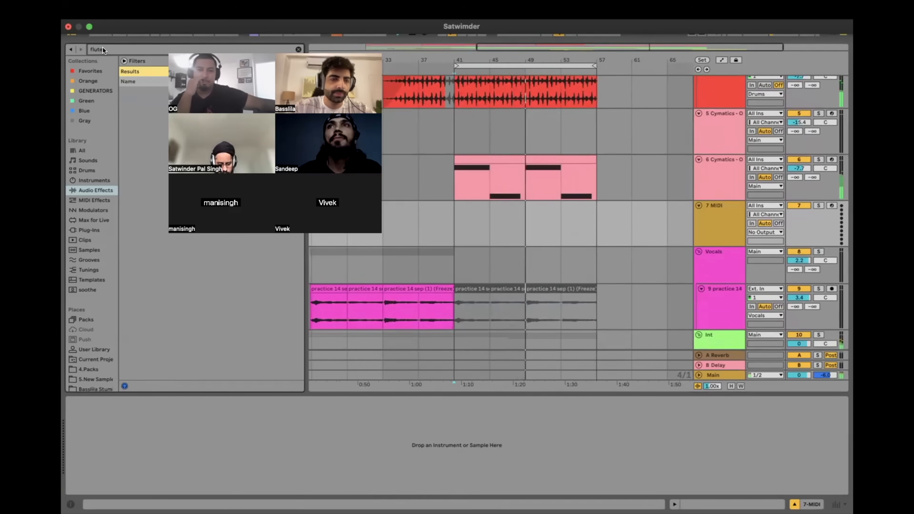
pyautogui.click(95, 230)
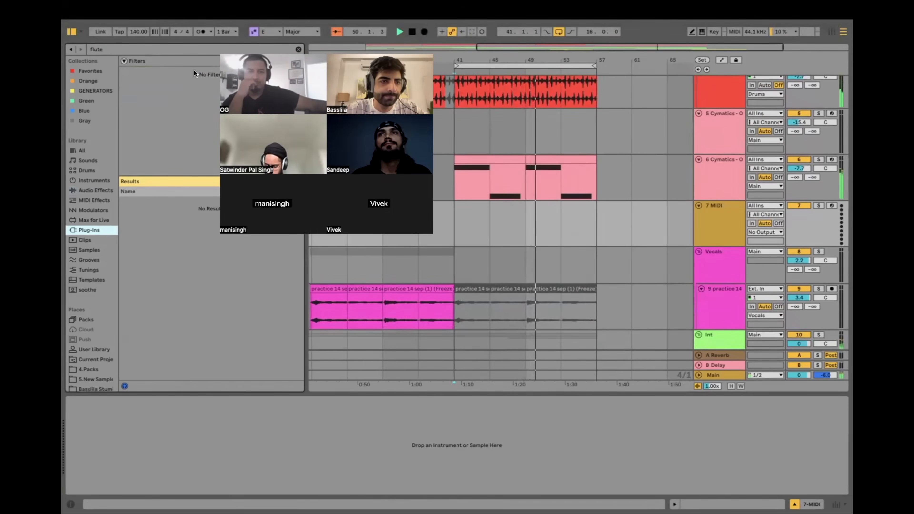
pyautogui.click(117, 49)
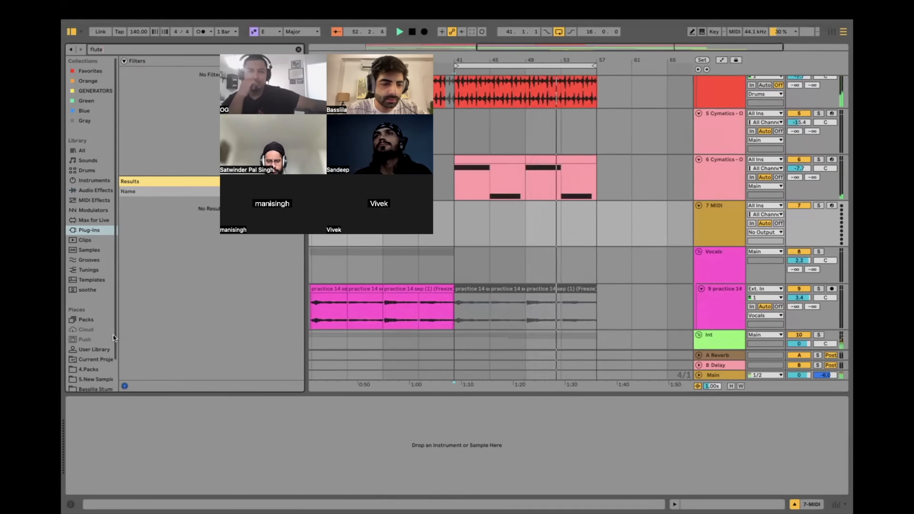
pyautogui.scroll(-1, 114, 335)
pyautogui.click(91, 359)
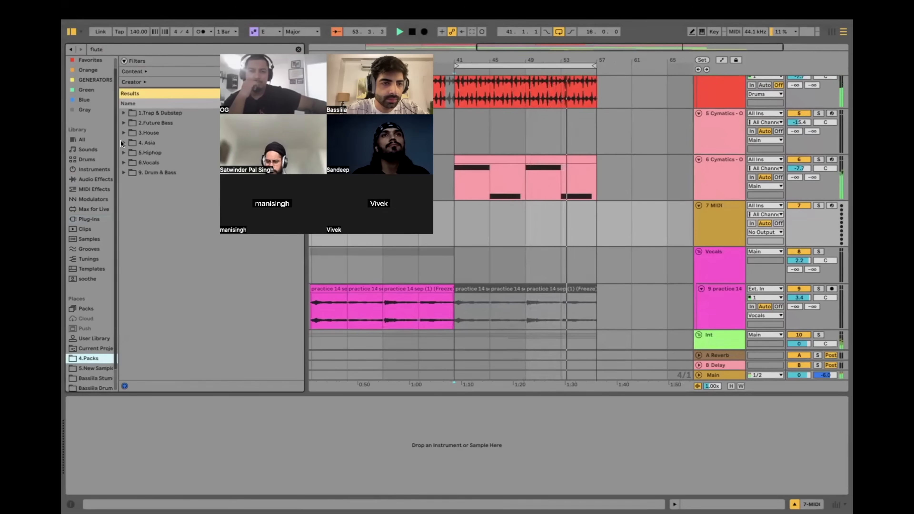
pyautogui.click(92, 219)
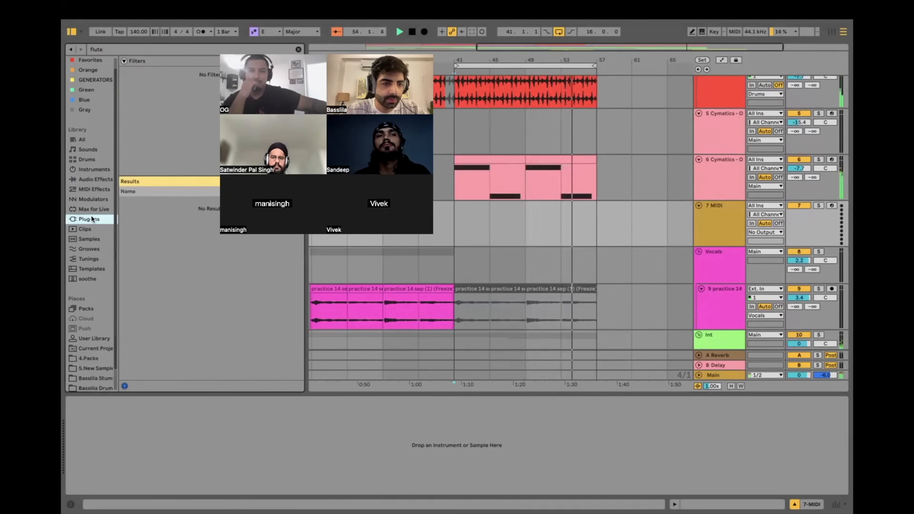
# Step: Search the plug-ins for "splice" and load Splice Bridge onto the 7 MIDI track
pyautogui.click(103, 51)
pyautogui.press('BackSpace')
pyautogui.press('BackSpace')
pyautogui.press('BackSpace')
pyautogui.press('BackSpace')
pyautogui.press('BackSpace')
pyautogui.write('splice')
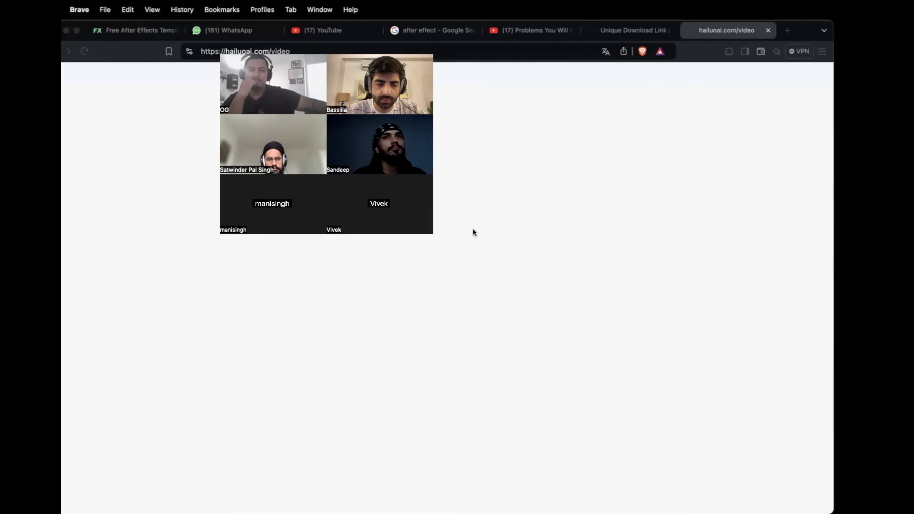
# Step: Switch to the Brave browser and open showscale.com in a new tab
pyautogui.press('super+t')
pyautogui.write('showscale.com')
pyautogui.press('Return')
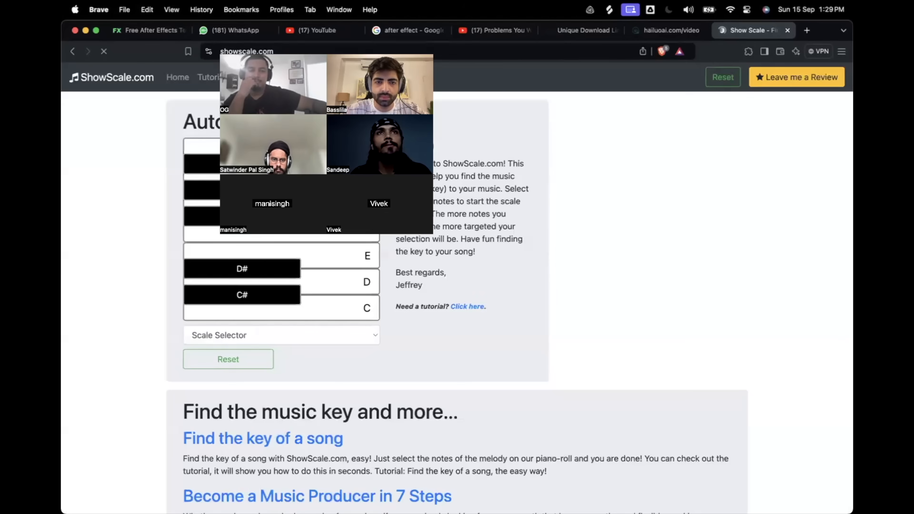
# Step: Mark the notes C#, D, E, F#, G, A and B in the Auto Scale finder to look up the song's key
pyautogui.click(325, 312)
pyautogui.click(324, 313)
pyautogui.click(289, 296)
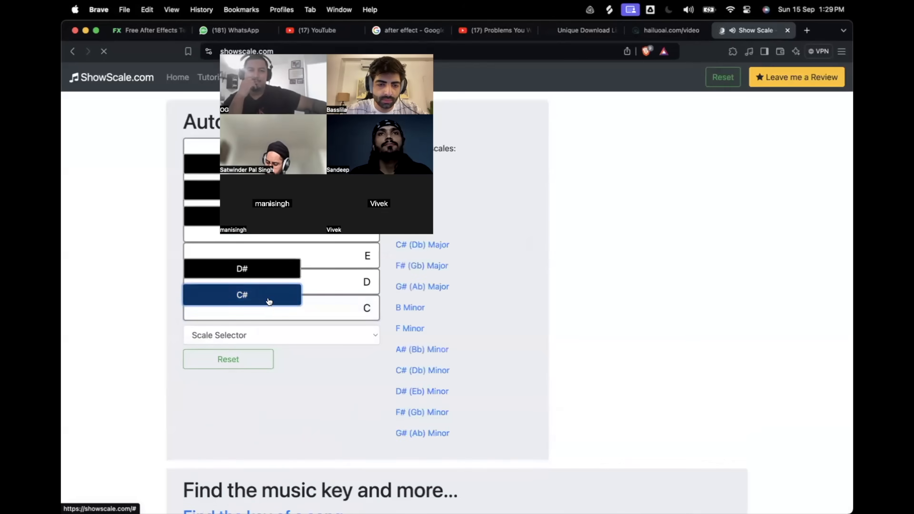
pyautogui.click(329, 287)
pyautogui.click(328, 255)
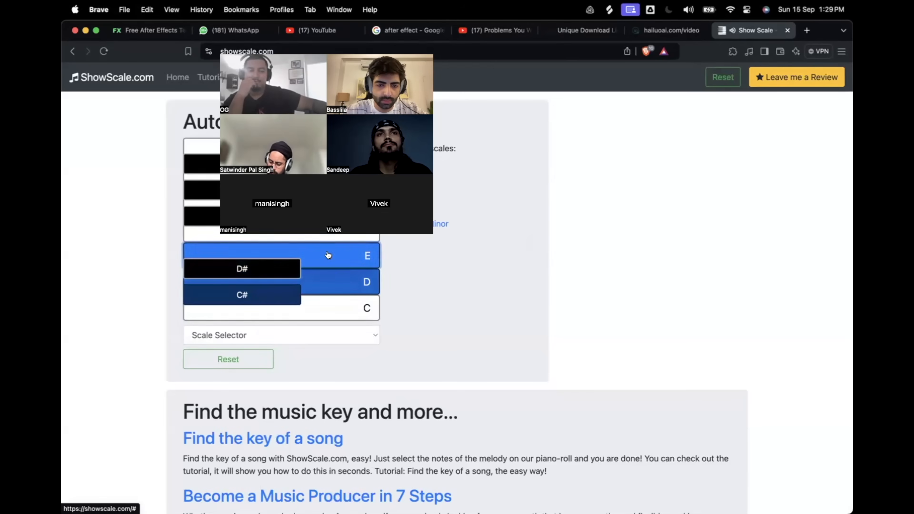
pyautogui.click(331, 238)
pyautogui.click(329, 202)
pyautogui.click(280, 218)
pyautogui.click(273, 177)
pyautogui.click(271, 161)
pyautogui.click(272, 146)
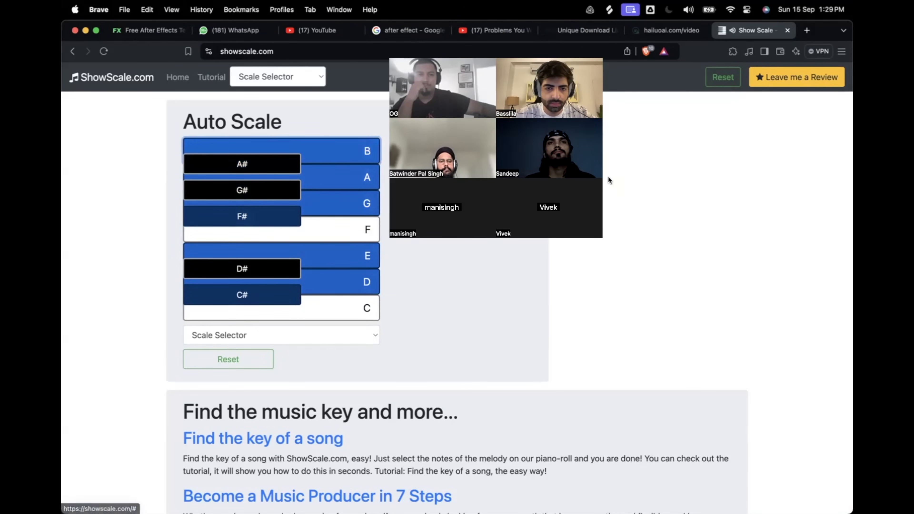
# Step: Switch to the Splice app and choose to stay offline in its connection dialog
pyautogui.hotkey('ctrl', 'Right')
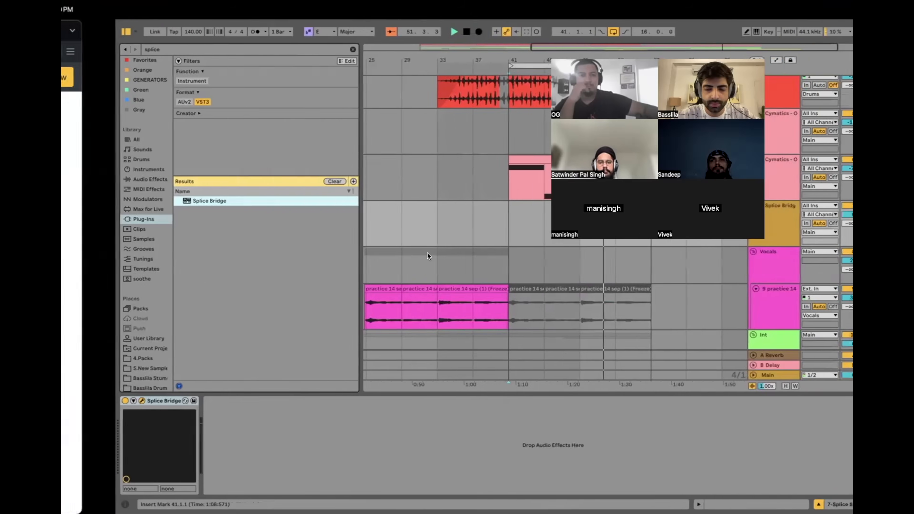
pyautogui.hotkey('ctrl', 'Left')
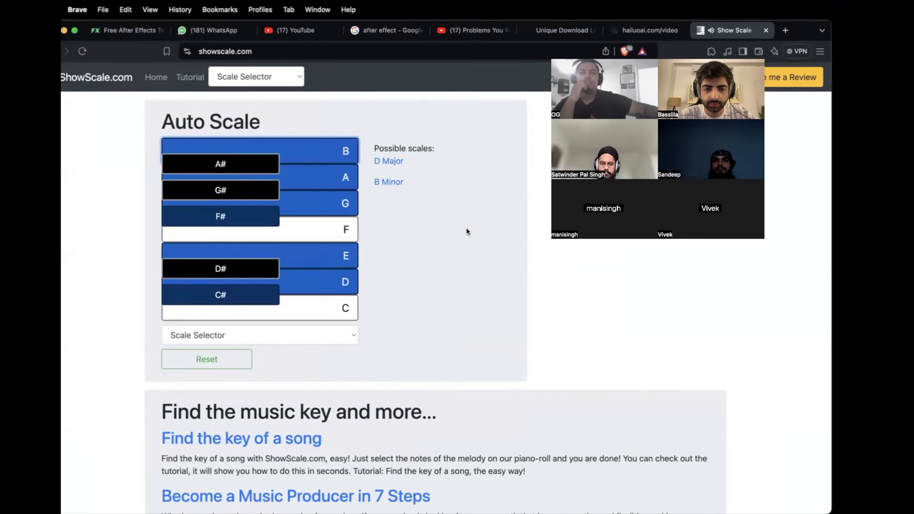
pyautogui.hotkey('ctrl', 'Up')
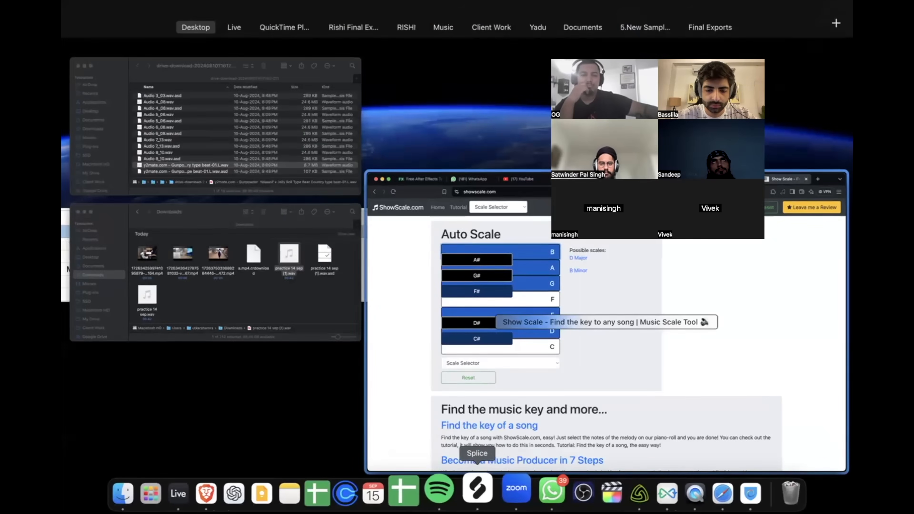
pyautogui.click(466, 489)
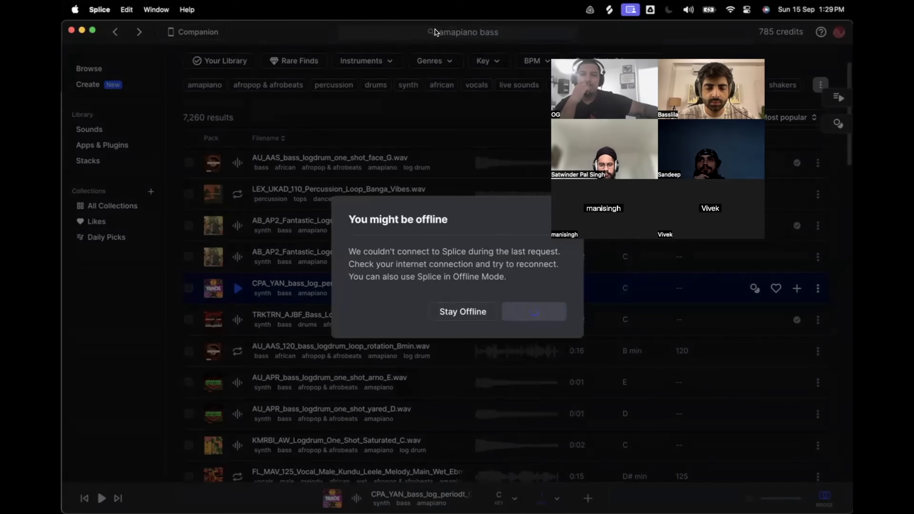
pyautogui.click(463, 312)
# Step: Force quit the Splice app and relaunch it
pyautogui.press('super+alt+Escape')
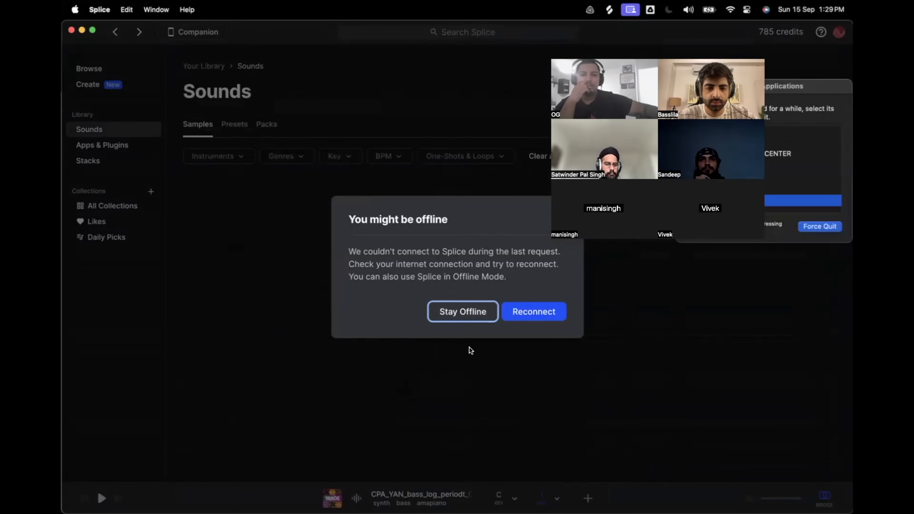
pyautogui.click(800, 226)
pyautogui.click(821, 176)
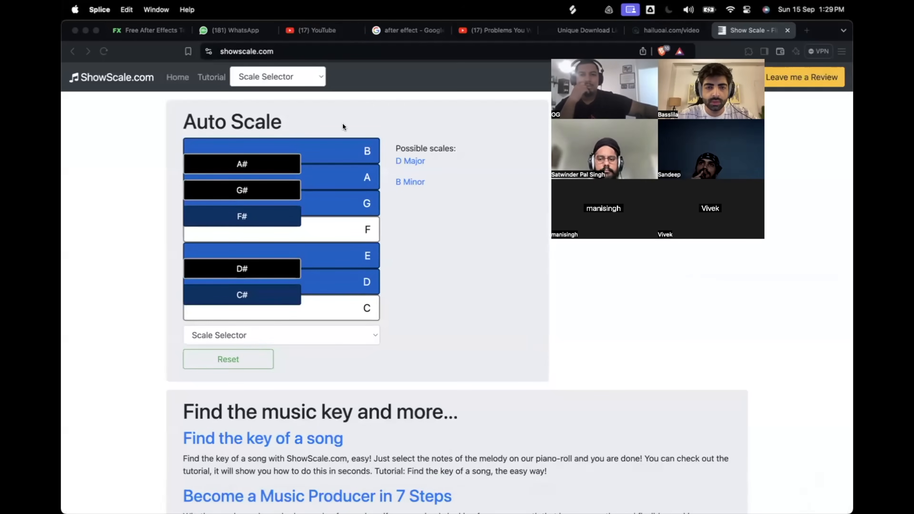
# Step: Return to Ableton Live and play from bar 33, reviewing the drum, vocal, guitar and synth tracks
pyautogui.hotkey('ctrl', 'Right')
pyautogui.press('space')
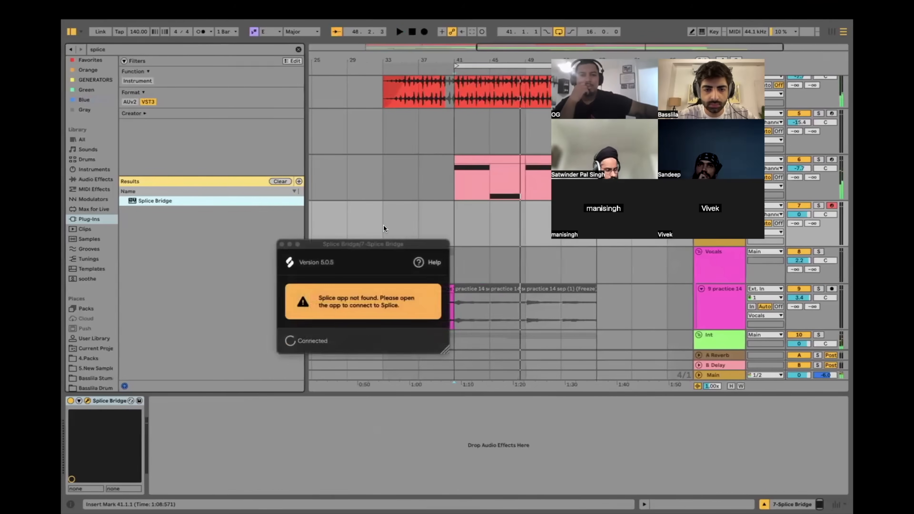
pyautogui.click(384, 226)
pyautogui.press('space')
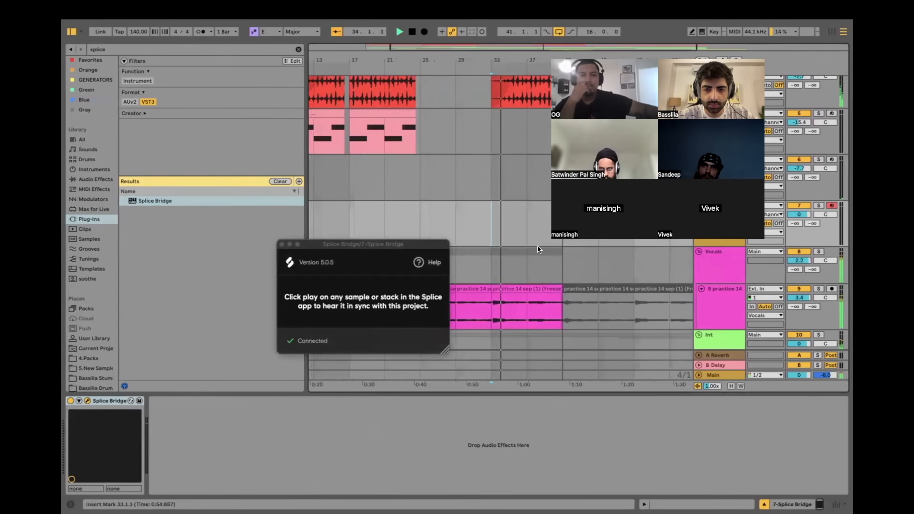
pyautogui.scroll(8, 538, 247)
pyautogui.scroll(-5, 566, 246)
pyautogui.scroll(-5, 567, 246)
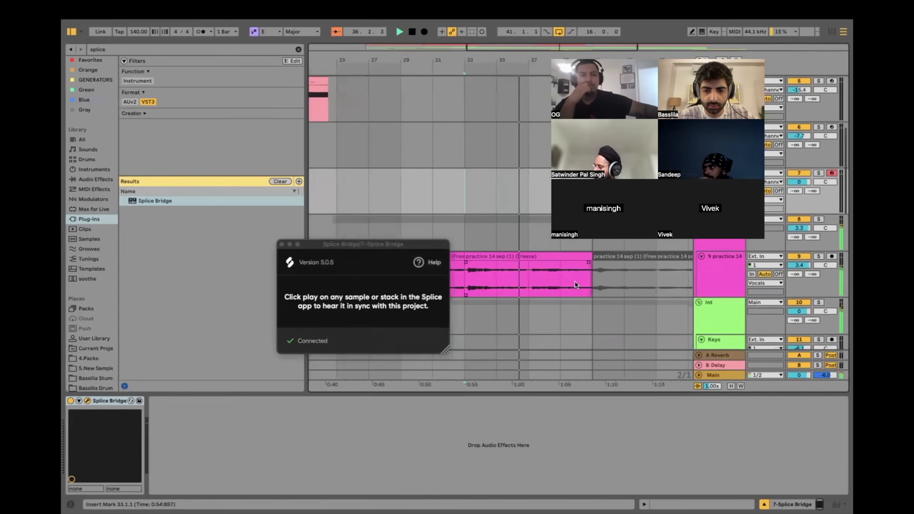
pyautogui.scroll(-6, 574, 282)
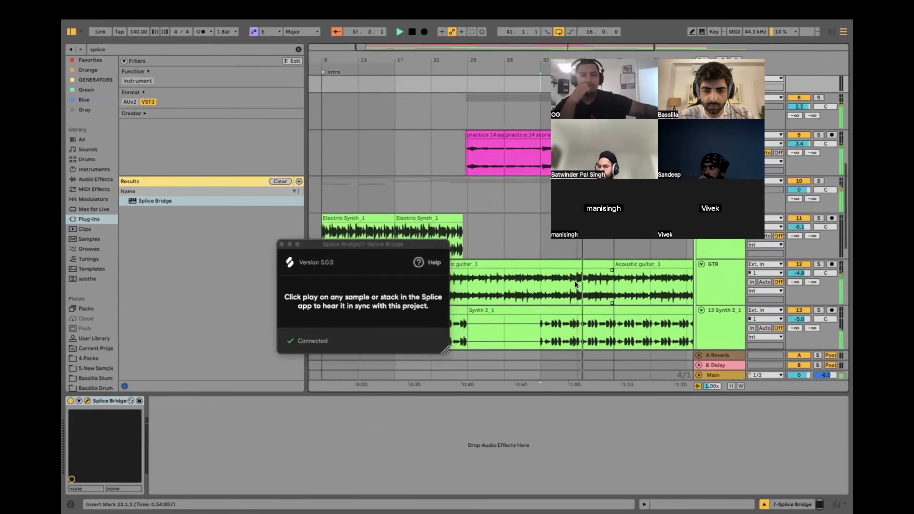
pyautogui.scroll(4, 575, 281)
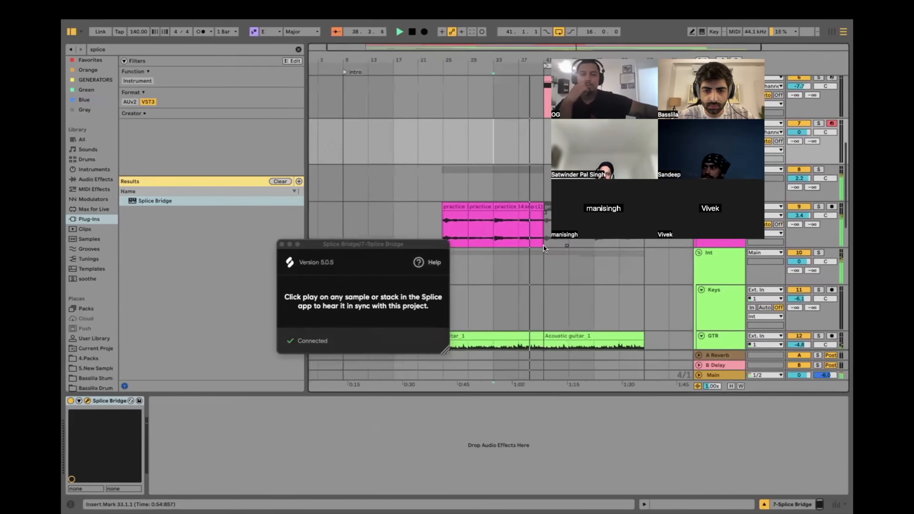
pyautogui.scroll(3, 544, 246)
# Step: Switch to the Splice app and search its samples for "flute"
pyautogui.hotkey('ctrl', 'Left')
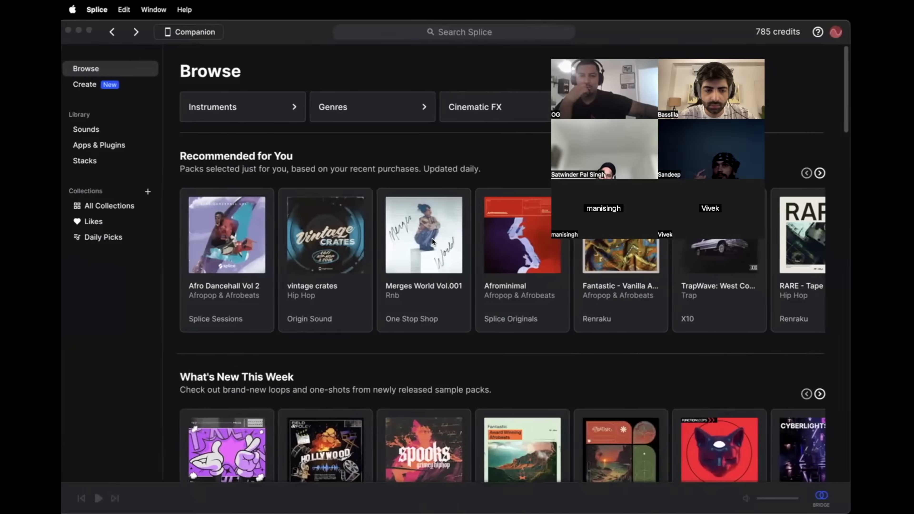
pyautogui.press('super+f')
pyautogui.write('flute')
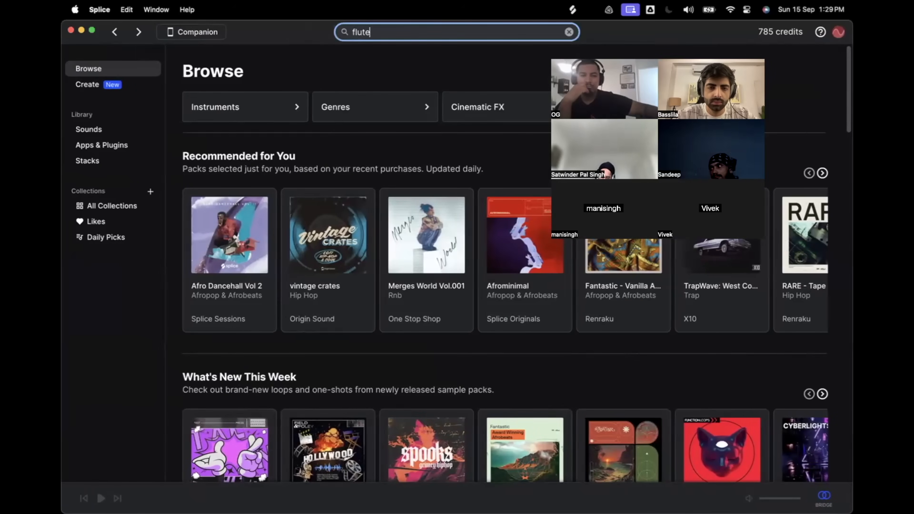
pyautogui.press('Return')
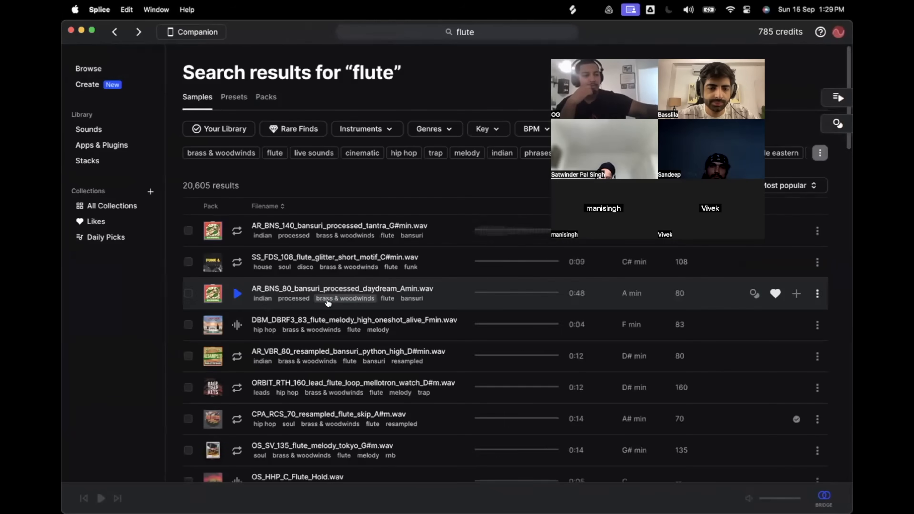
# Step: Preview the AR_BNS_80_bansuri_processed_daydream_Amin.wav loop and transpose its key to B
pyautogui.click(233, 237)
pyautogui.click(236, 294)
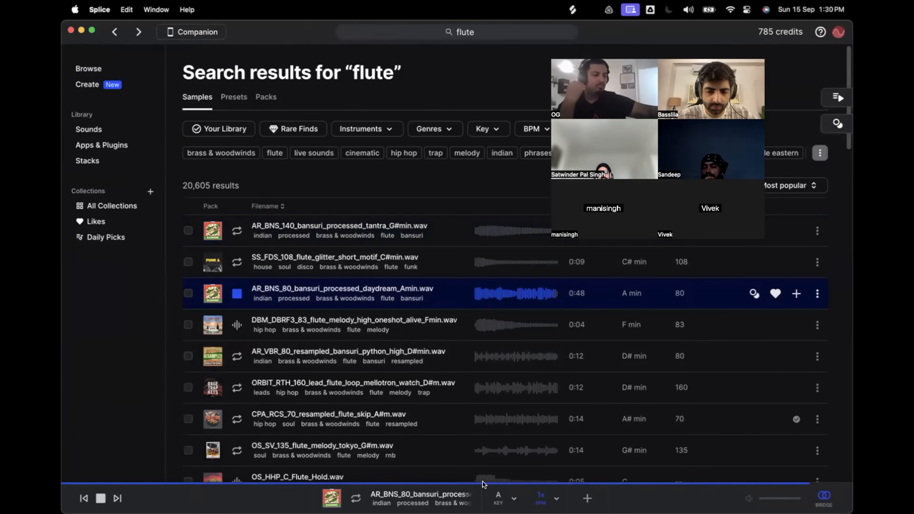
pyautogui.click(498, 498)
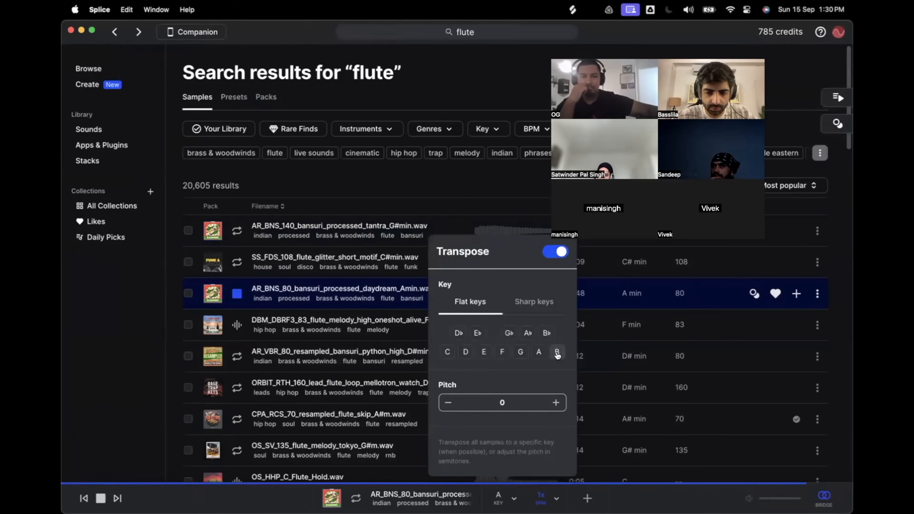
pyautogui.click(654, 485)
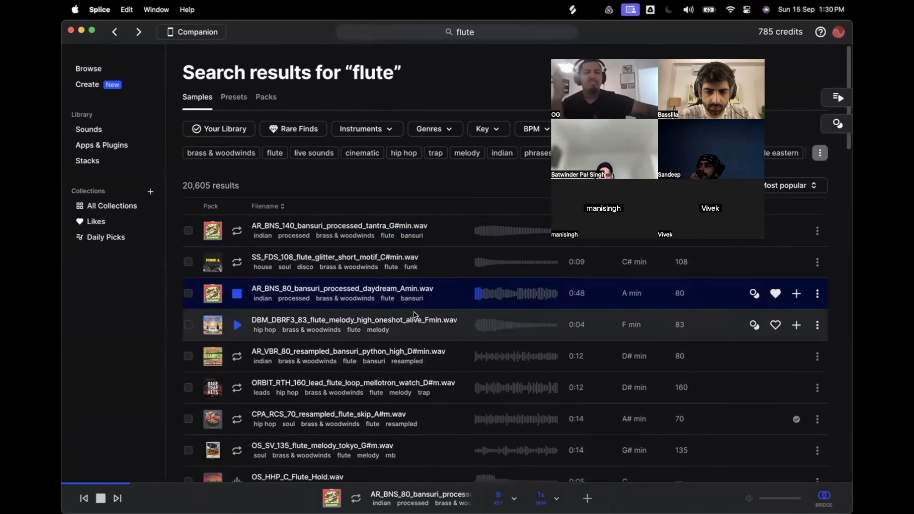
# Step: Return to Ableton Live, play the sample with the project from about bar 39, and mute the Splice Bridge track
pyautogui.press('super+Tab')
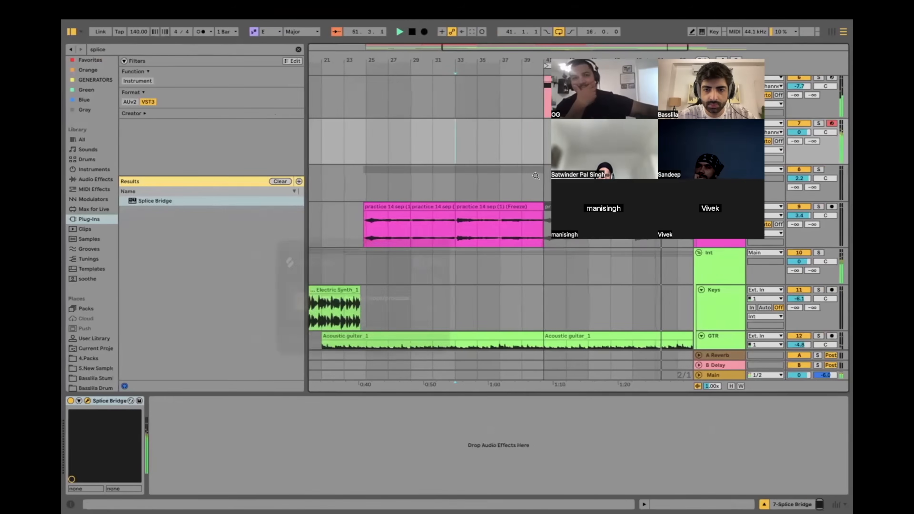
pyautogui.click(517, 162)
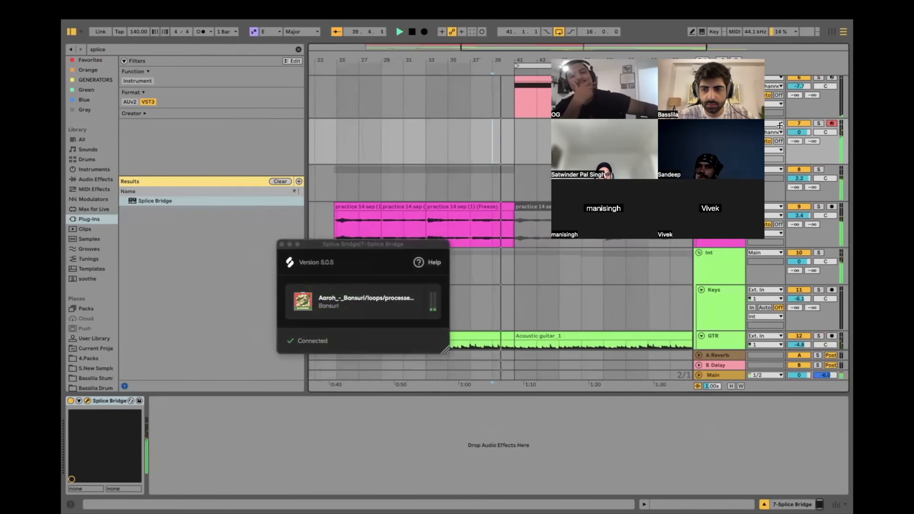
pyautogui.click(799, 123)
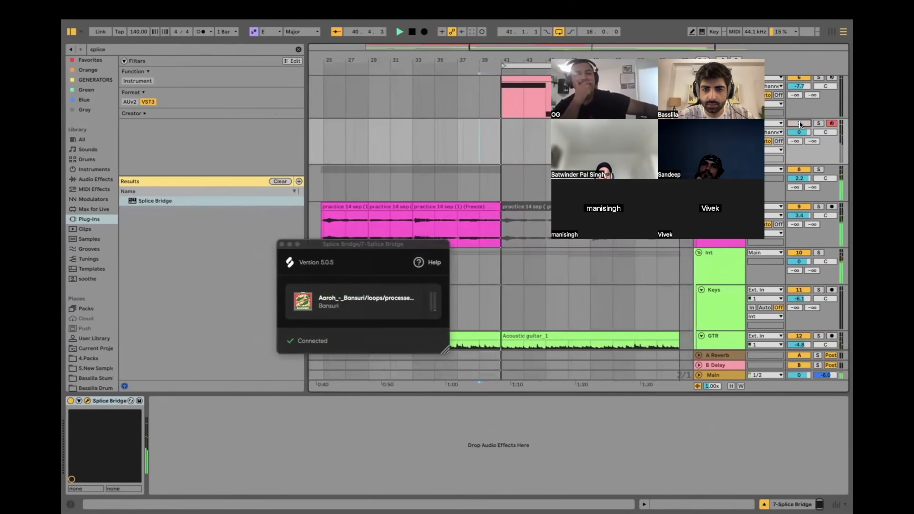
# Step: Unmute the Splice Bridge track and lower its volume to -3.9 dB while the project plays
pyautogui.moveTo(800, 133); pyautogui.dragTo(799, 140)
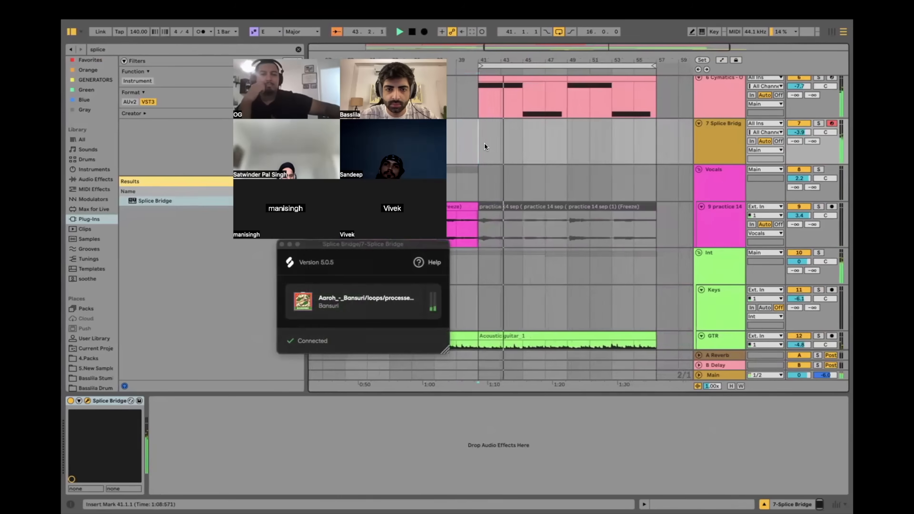
pyautogui.scroll(-3, 484, 143)
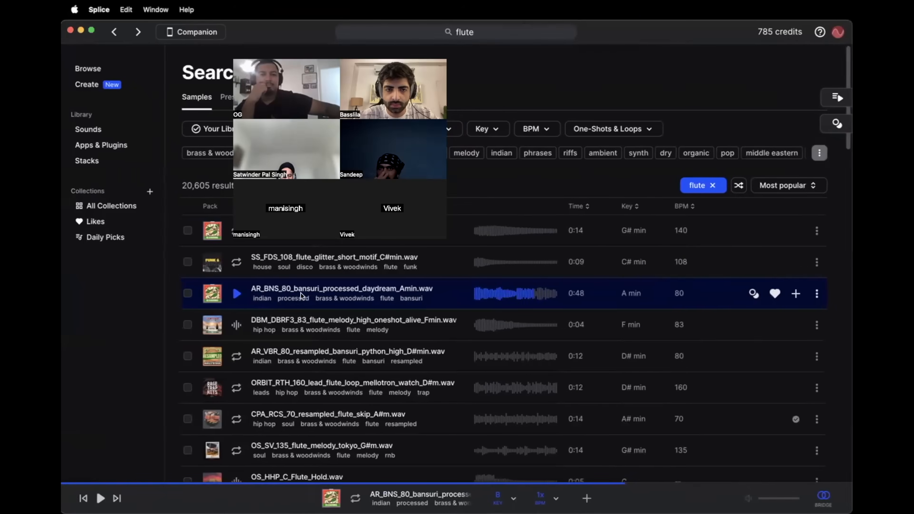
# Step: Switch to Splice, open the Bansuri pack of the daydream loop and preview AR_BNS_80_bansuri_processed_echoes_Gmin.wav
pyautogui.click(187, 293)
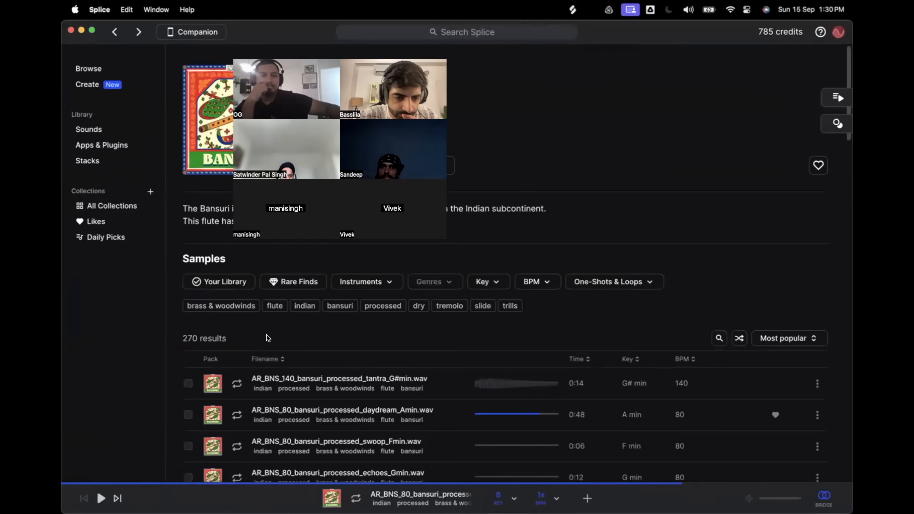
pyautogui.scroll(-5, 238, 353)
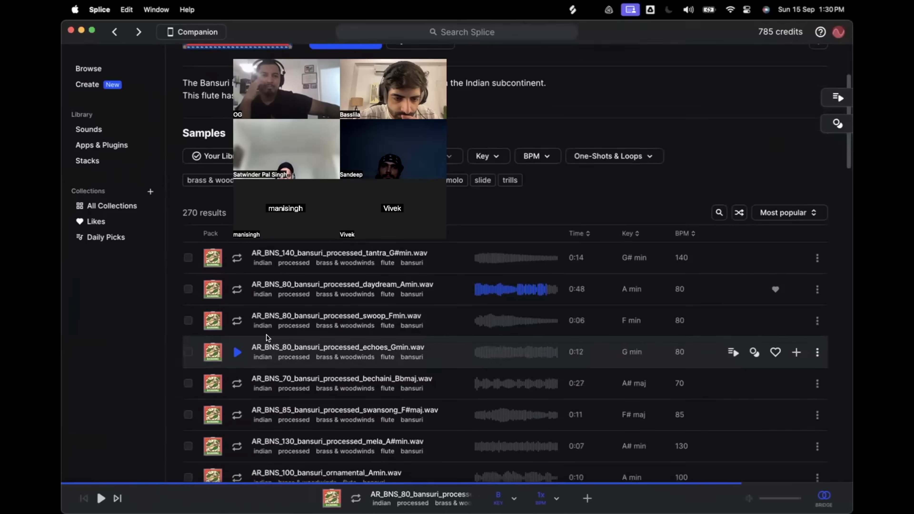
pyautogui.click(237, 352)
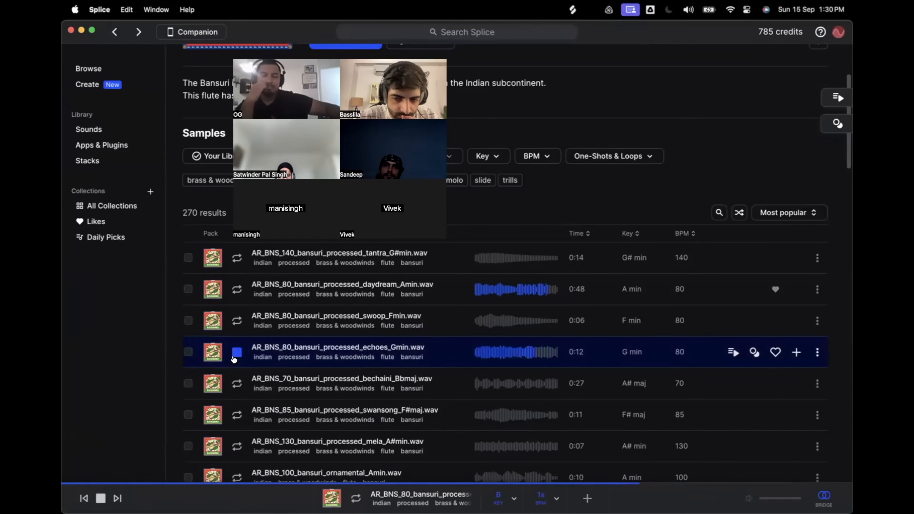
# Step: Return to Ableton Live and play from bar 37, keeping the Splice Bridge track muted until about bar 41
pyautogui.hotkey('ctrl', 'Right')
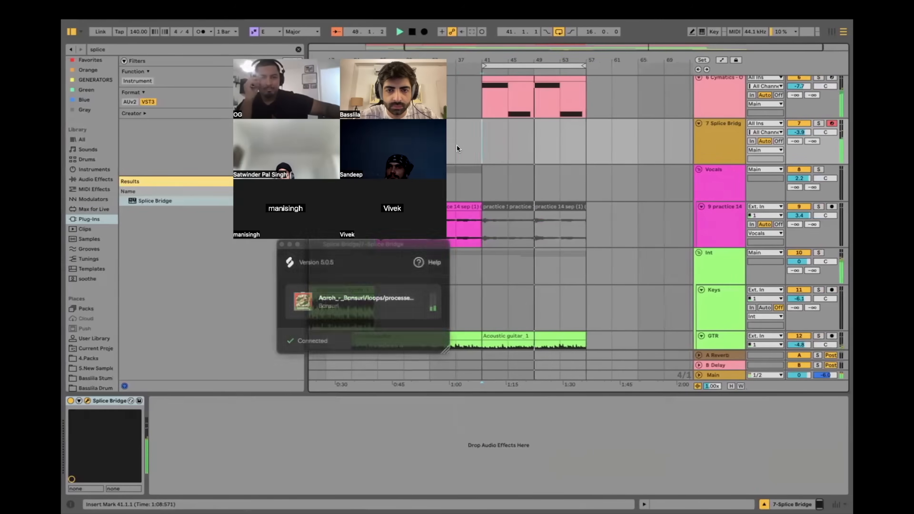
pyautogui.click(457, 147)
pyautogui.press('space')
pyautogui.press('space')
pyautogui.click(790, 122)
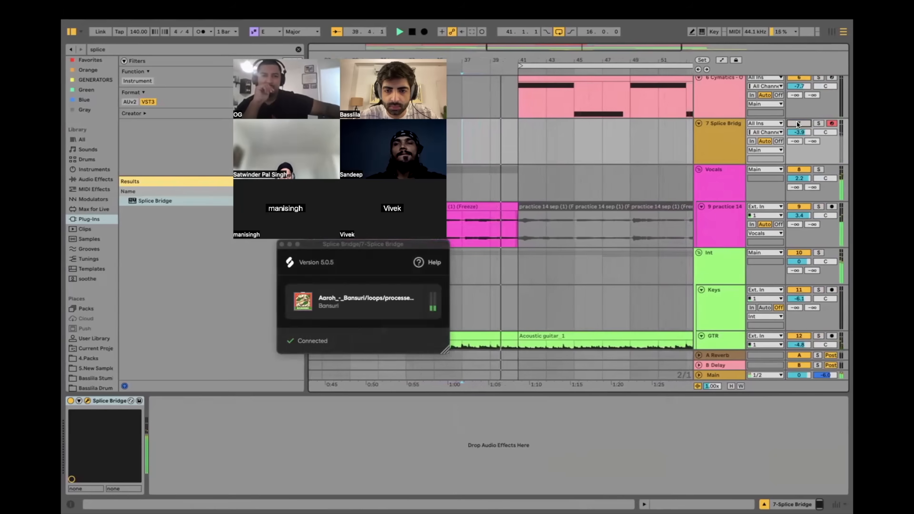
pyautogui.click(797, 123)
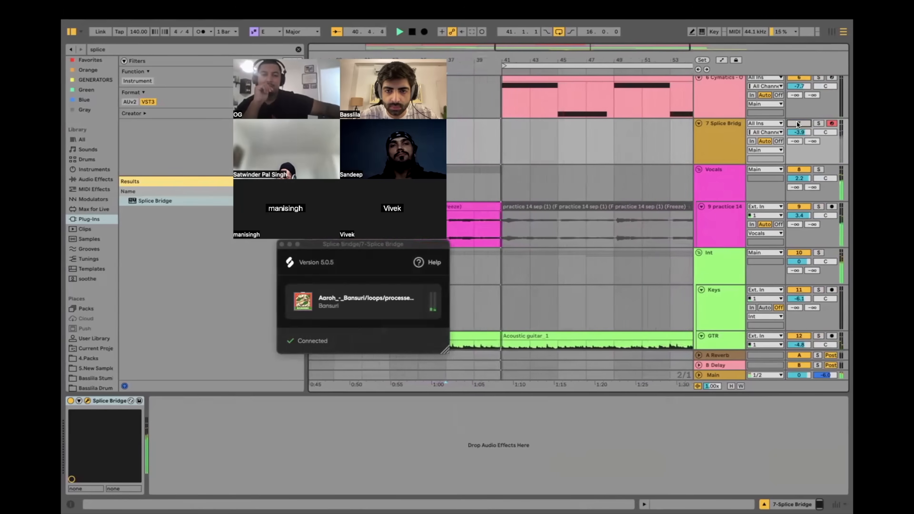
pyautogui.scroll(-3, 542, 151)
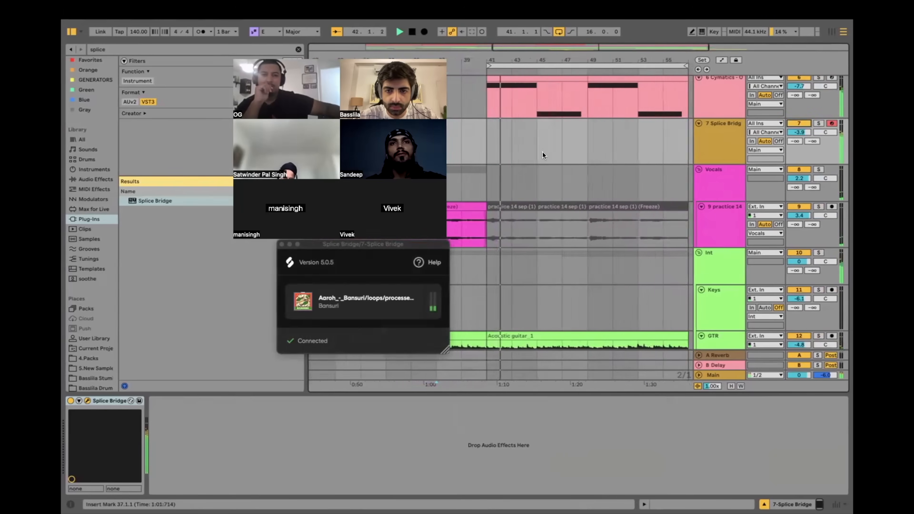
# Step: In Splice, transpose samples to the key of D while previewing the bansuri loops bechaini_Bbmaj and swansong_F#maj
pyautogui.hotkey('ctrl', 'Left')
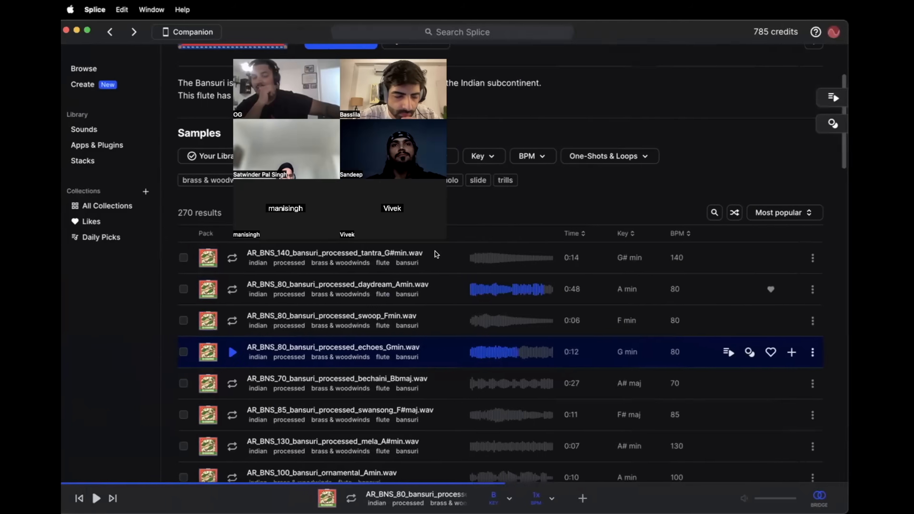
pyautogui.scroll(-2, 331, 322)
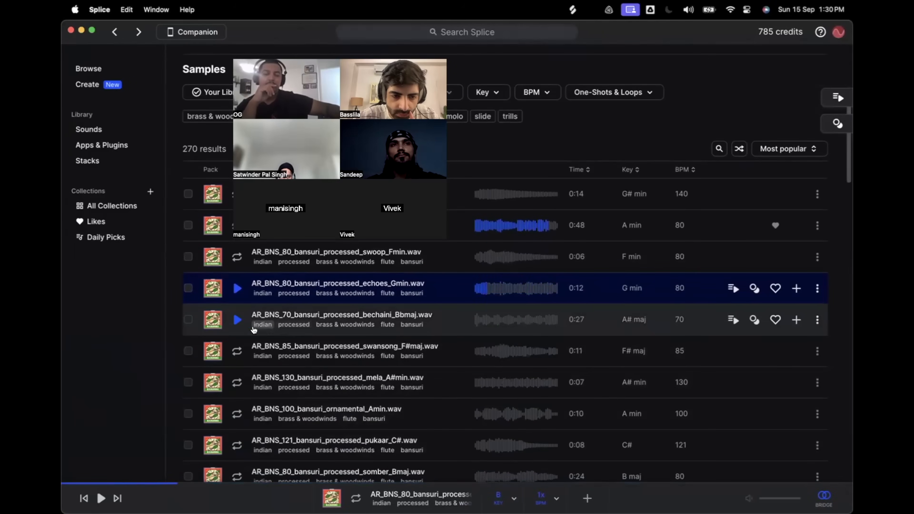
pyautogui.click(234, 320)
pyautogui.scroll(-1, 234, 317)
pyautogui.click(491, 496)
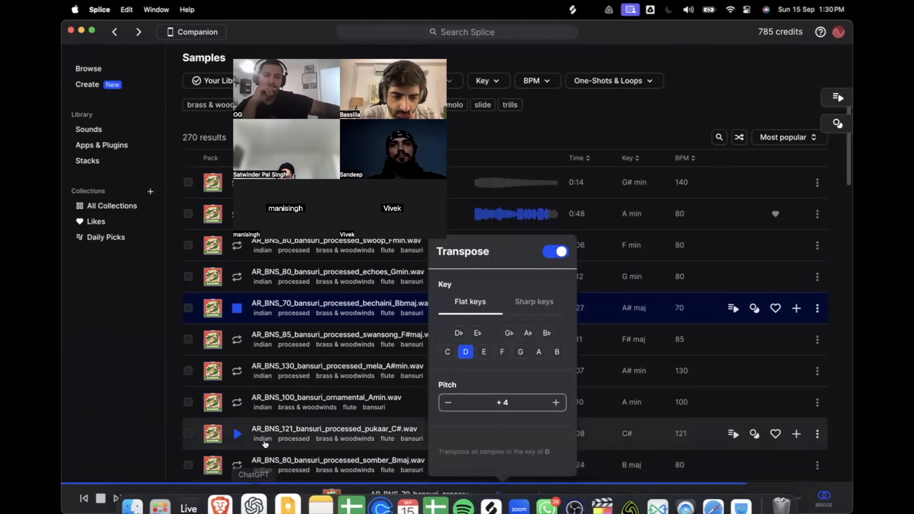
pyautogui.click(261, 497)
pyautogui.click(237, 339)
pyautogui.scroll(-2, 231, 339)
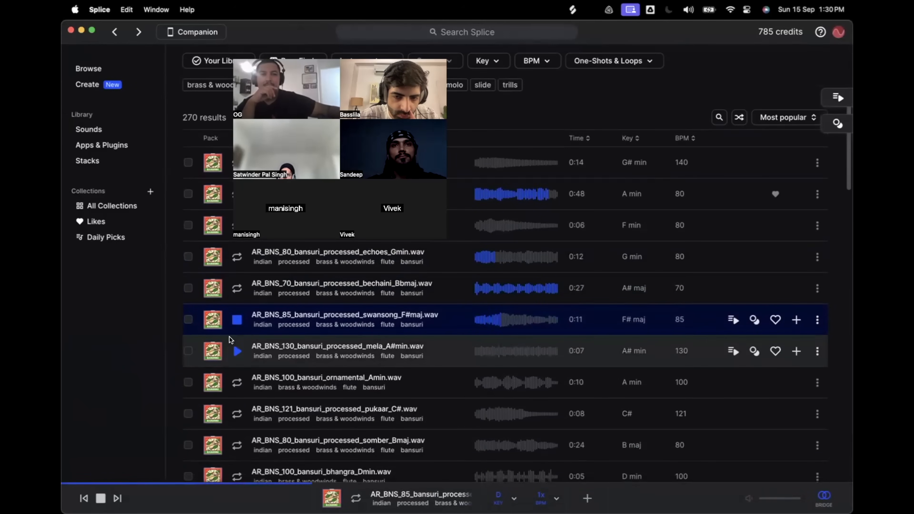
# Step: Return to Ableton Live and play the swansong loop with the project from bar 37 into the bar 41 section
pyautogui.hotkey('ctrl', 'Right')
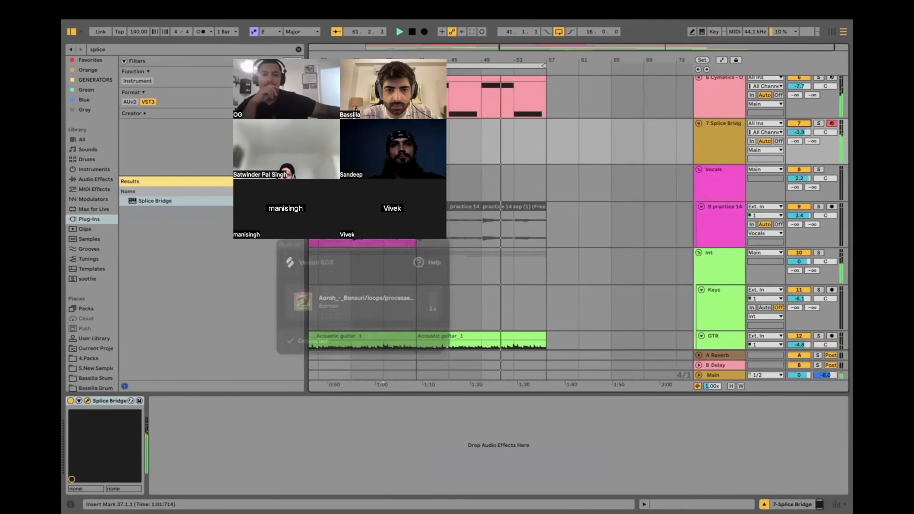
pyautogui.press('space')
pyautogui.doubleClick(389, 146)
pyautogui.press('space')
pyautogui.moveTo(389, 146); pyautogui.dragTo(520, 142)
pyautogui.press('Delete')
pyautogui.scroll(3, 538, 166)
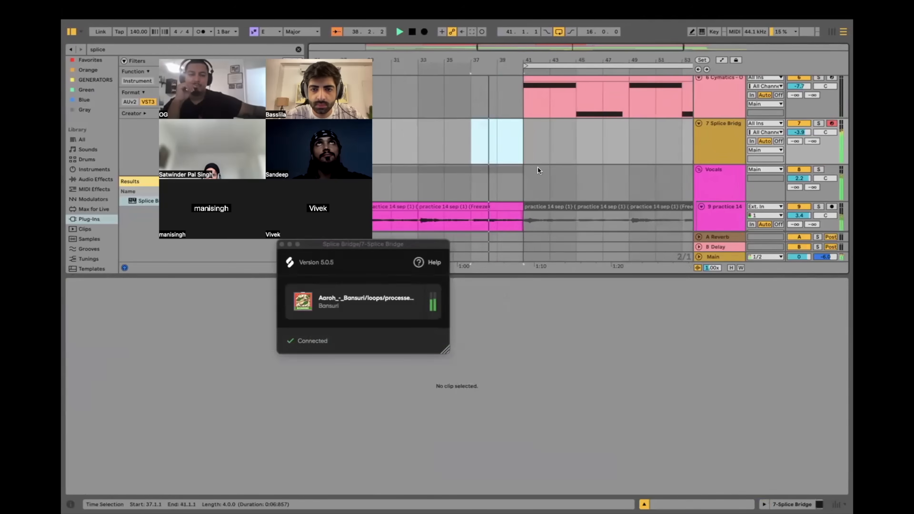
pyautogui.click(490, 148)
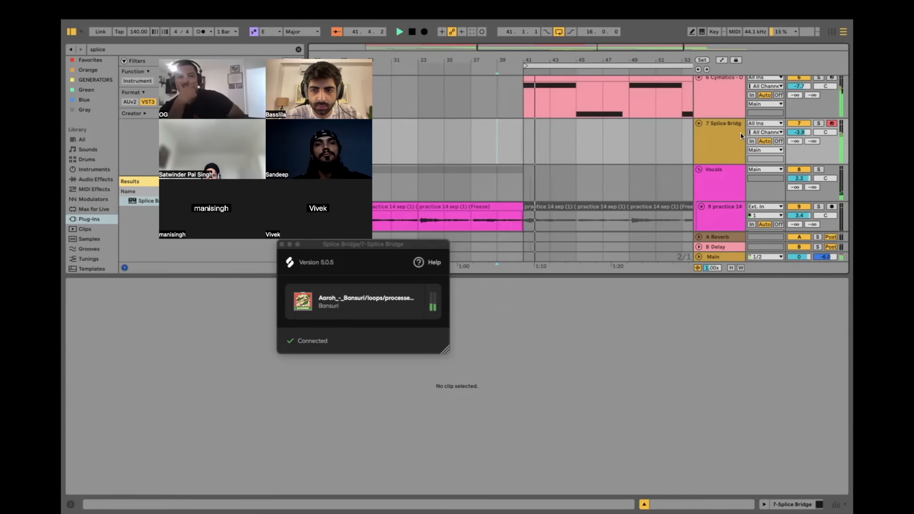
# Step: Add AR_BNS_85_bansuri_processed_swansong_F#maj.wav to the Splice library and insert an audio track below Splice Bridge in Ableton Live
pyautogui.hotkey('ctrl', 'Left')
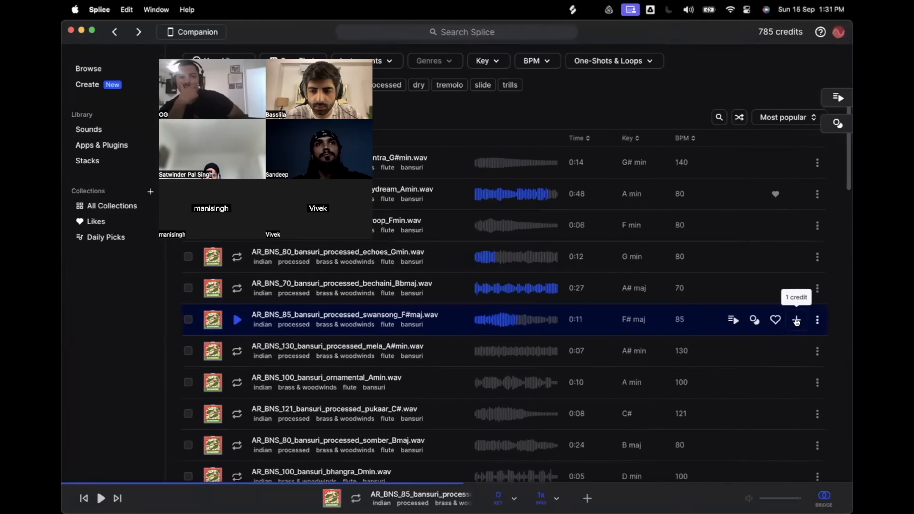
pyautogui.hotkey('ctrl', 'Right')
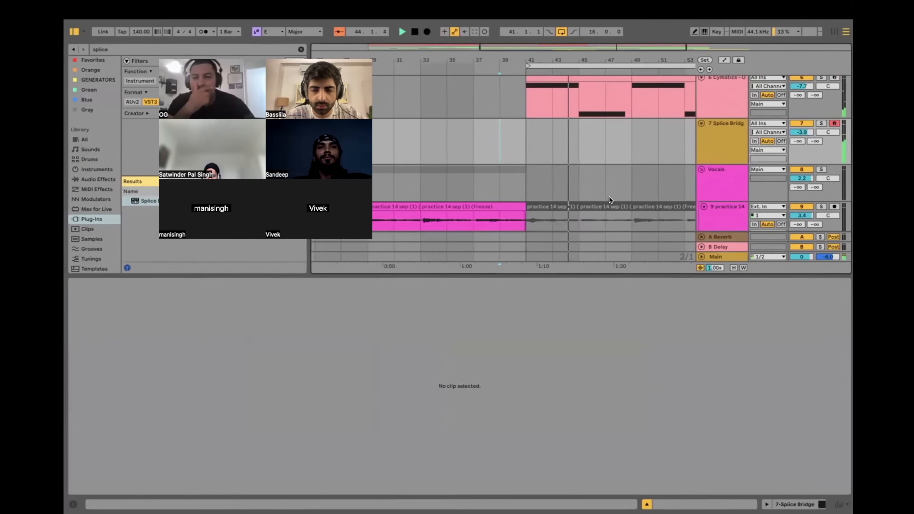
pyautogui.press('super+t')
pyautogui.scroll(-8, 606, 158)
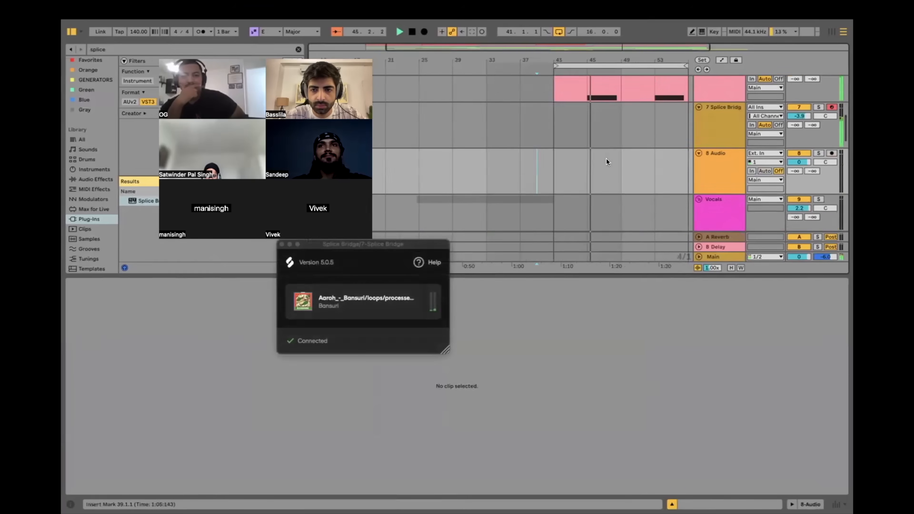
pyautogui.scroll(5, 606, 158)
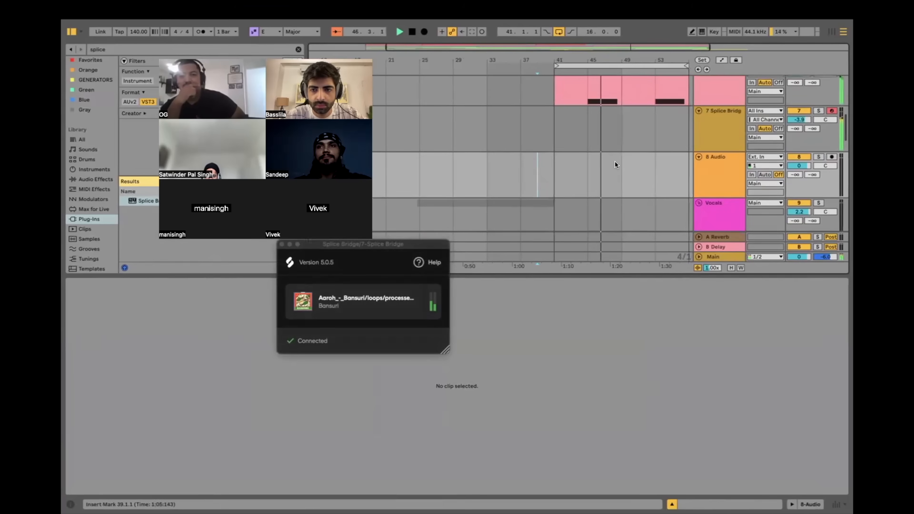
pyautogui.scroll(-2, 614, 160)
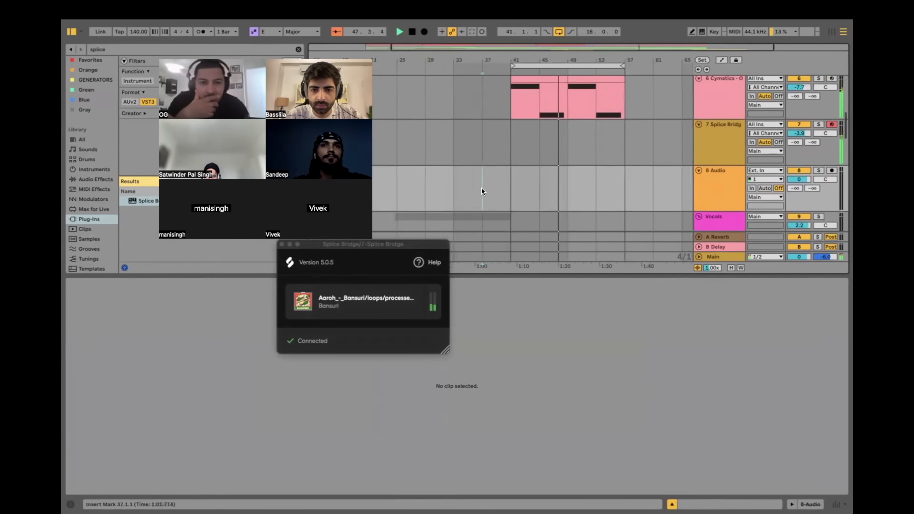
# Step: Open the library's sounds in Splice and place the swansong_F#maj loop on the new audio track in Ableton Live
pyautogui.hotkey('ctrl', 'Left')
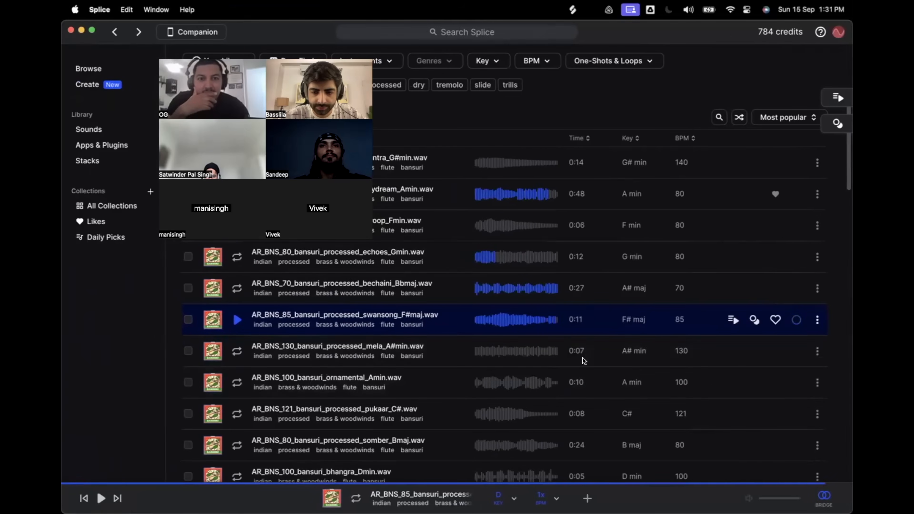
pyautogui.hotkey('ctrl', 'Right')
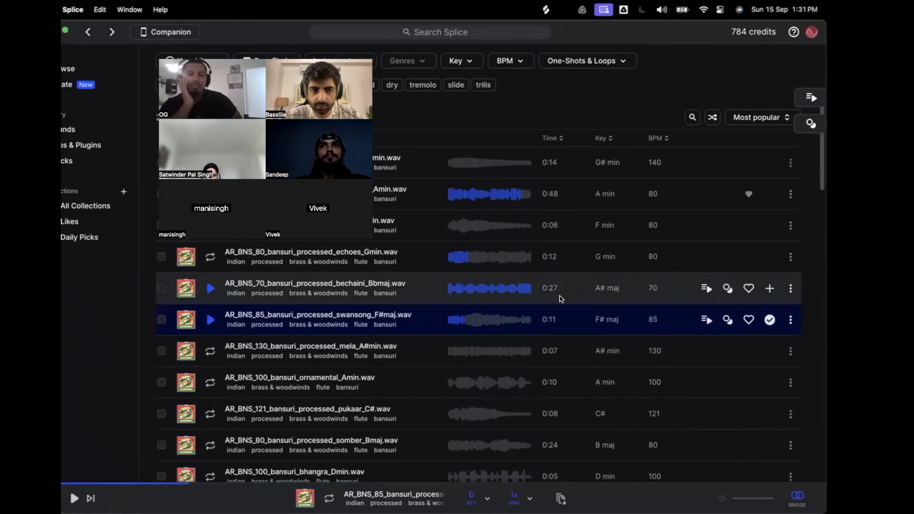
pyautogui.hotkey('ctrl', 'Left')
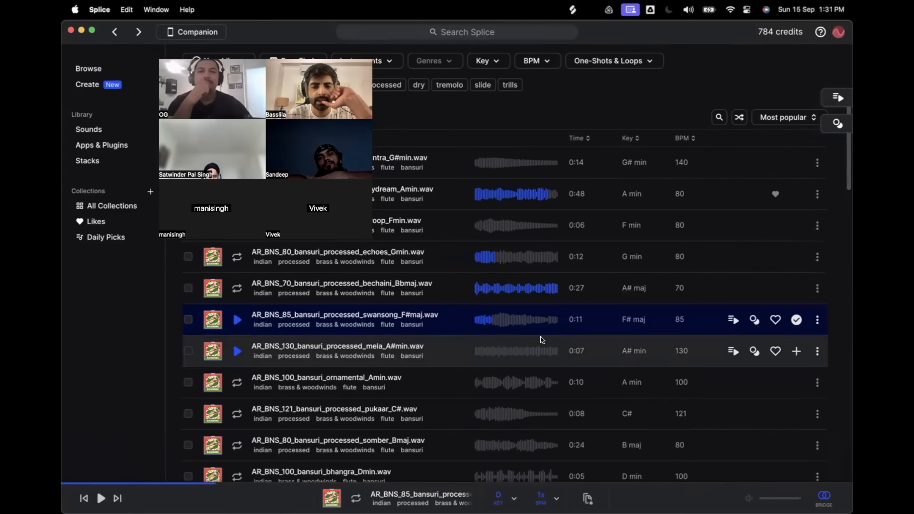
pyautogui.click(101, 146)
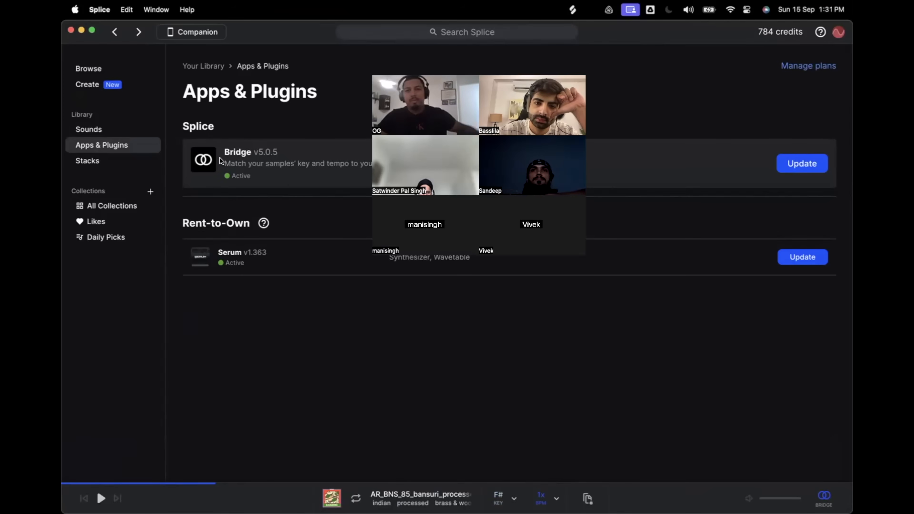
pyautogui.click(94, 70)
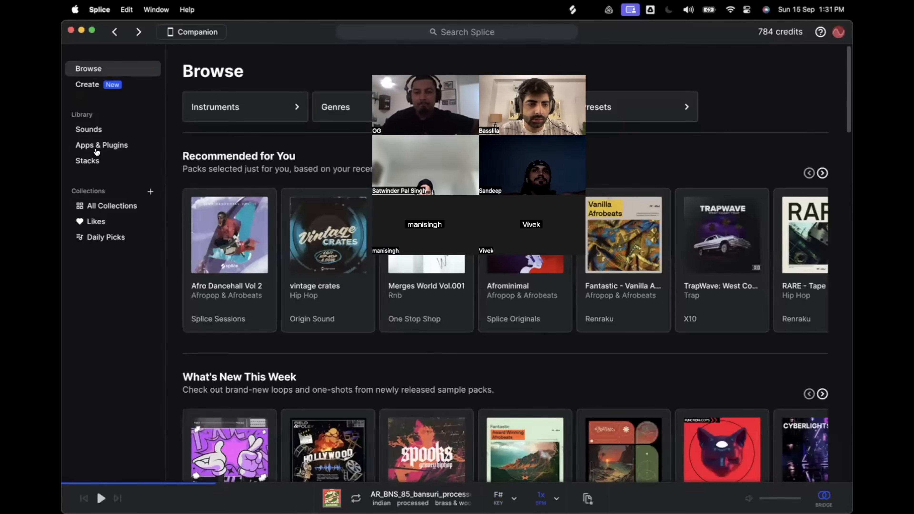
pyautogui.click(89, 131)
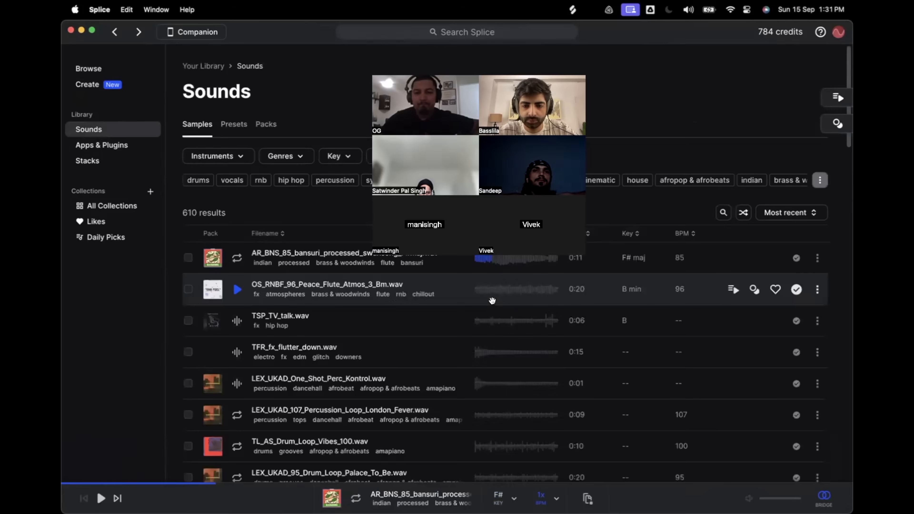
pyautogui.moveTo(453, 257); pyautogui.dragTo(429, 146)
pyautogui.press('super+Tab')
# Step: Play the project from bar 33 and review the effects chain on the practice 14 sep vocal track
pyautogui.click(499, 166)
pyautogui.press('space')
pyautogui.scroll(-2, 537, 123)
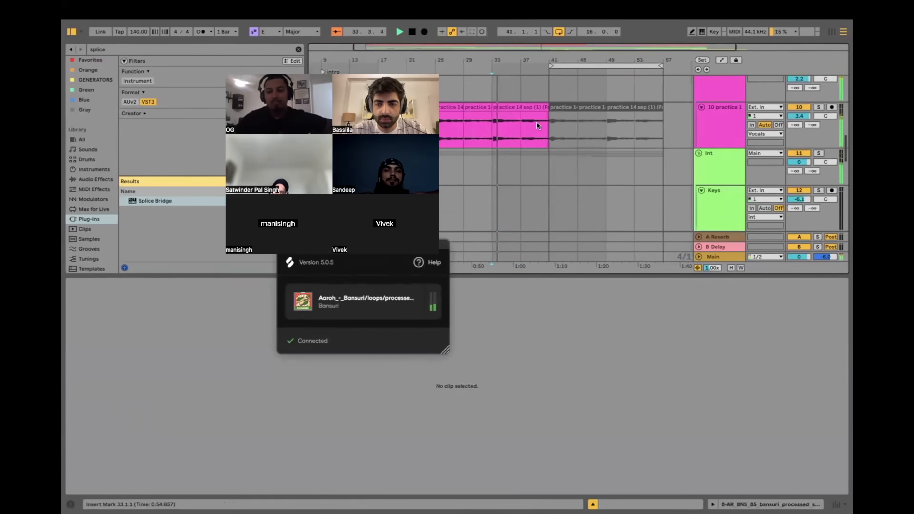
pyautogui.click(709, 130)
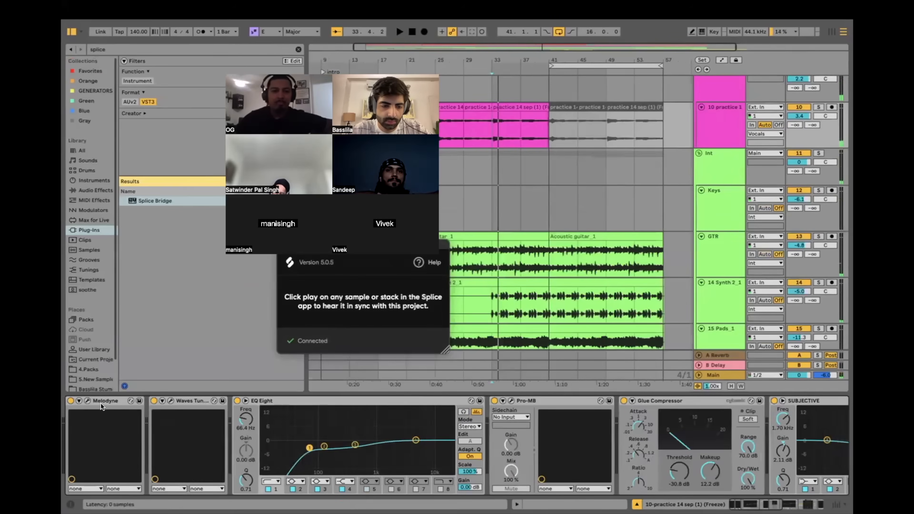
pyautogui.hscroll(3, 100, 401)
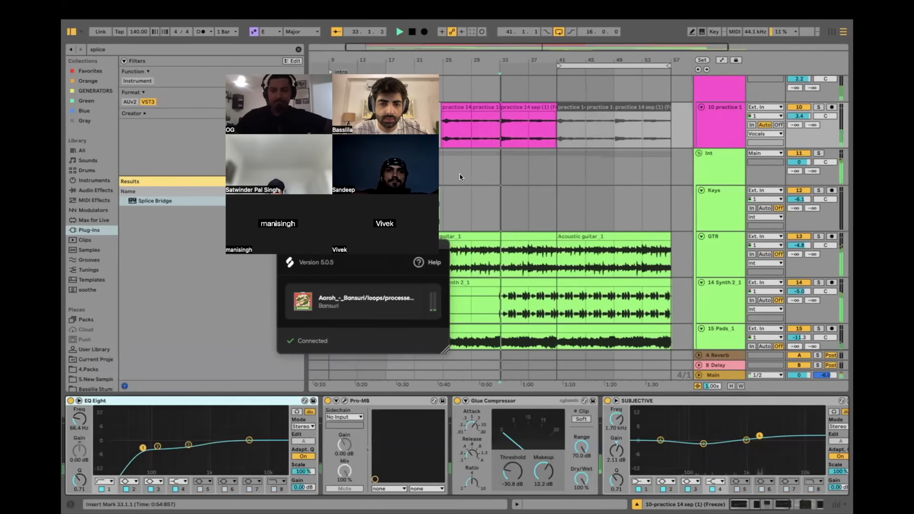
# Step: Search the audio effect plug-ins for "real"
pyautogui.click(453, 170)
pyautogui.click(111, 49)
pyautogui.write('rea')
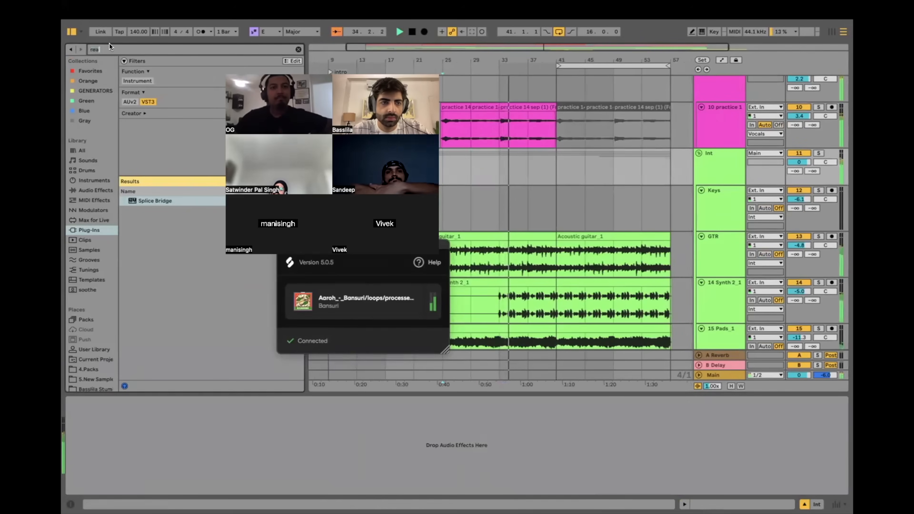
pyautogui.write('l')
# Step: Mute the Splice Bridge track and move the swansong flute clip earlier so that it starts at bar 40
pyautogui.scroll(5, 596, 163)
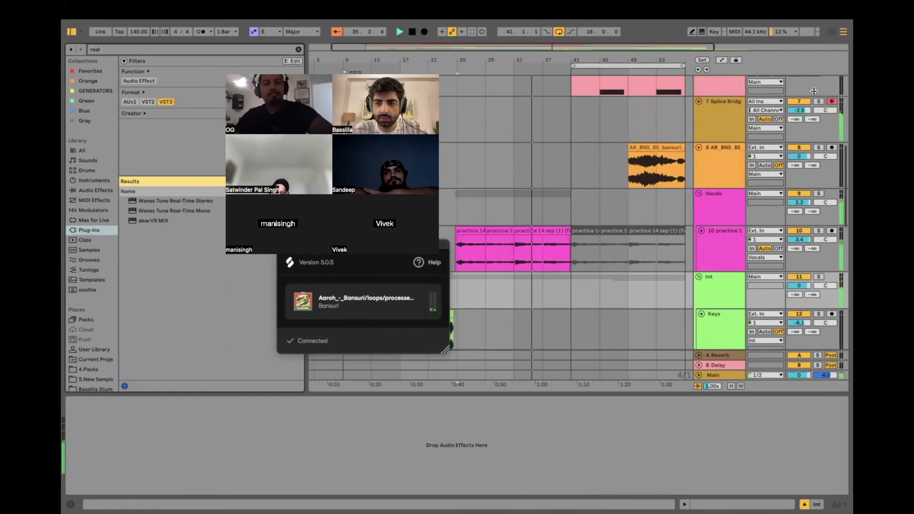
pyautogui.click(550, 170)
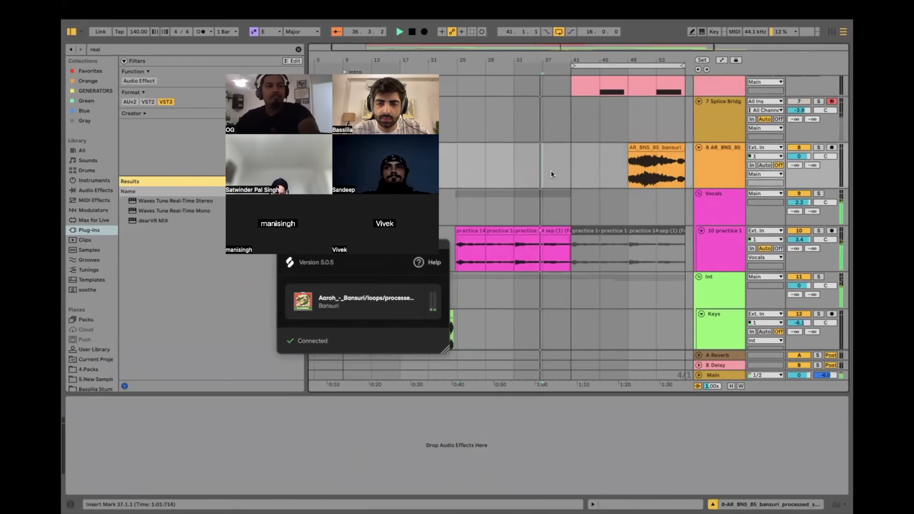
pyautogui.scroll(3, 552, 170)
pyautogui.hscroll(3, 596, 162)
pyautogui.scroll(1, 595, 162)
pyautogui.moveTo(647, 159); pyautogui.dragTo(526, 165)
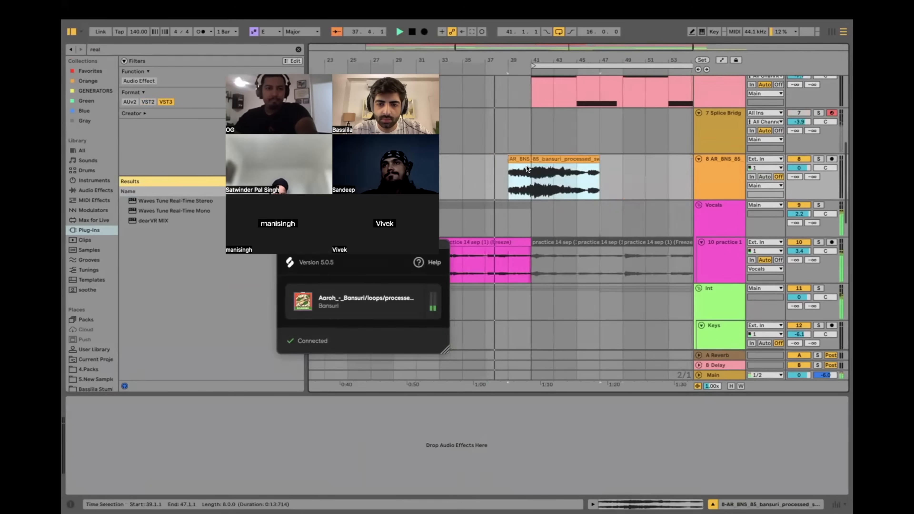
pyautogui.scroll(3, 525, 166)
pyautogui.scroll(1, 510, 182)
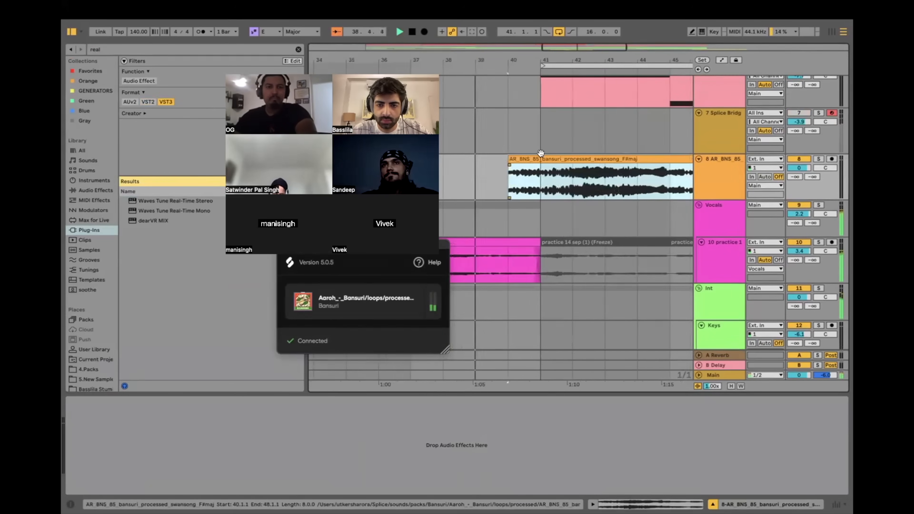
# Step: Transpose the swansong flute clip down 4 semitones and play it to check the pitch
pyautogui.doubleClick(509, 182)
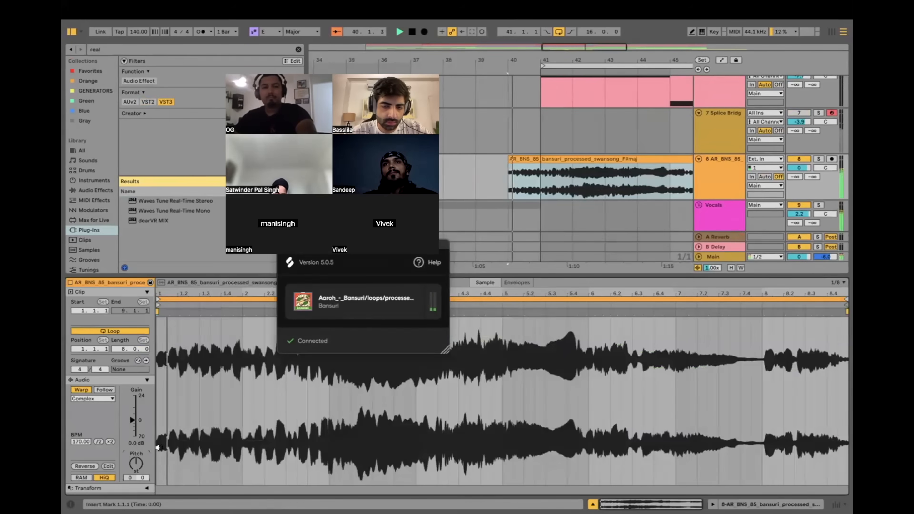
pyautogui.moveTo(136, 464); pyautogui.dragTo(136, 467)
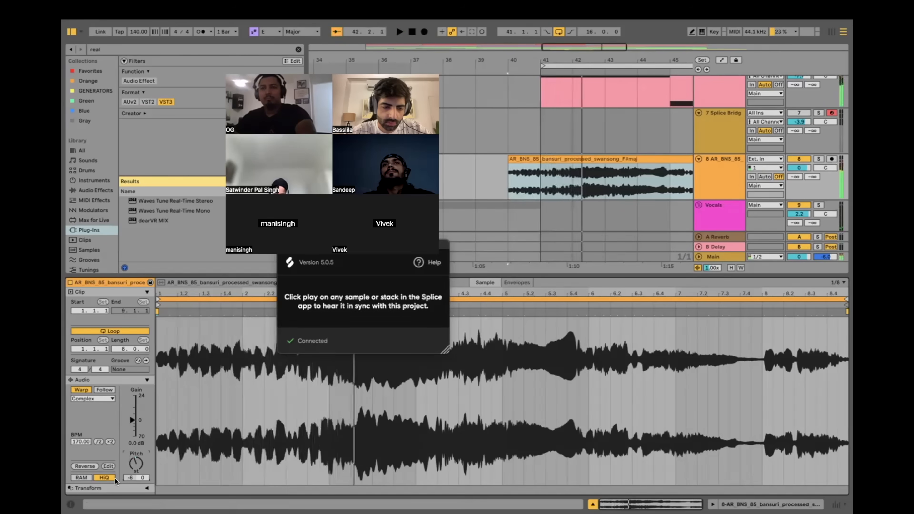
pyautogui.press('space')
pyautogui.press('space')
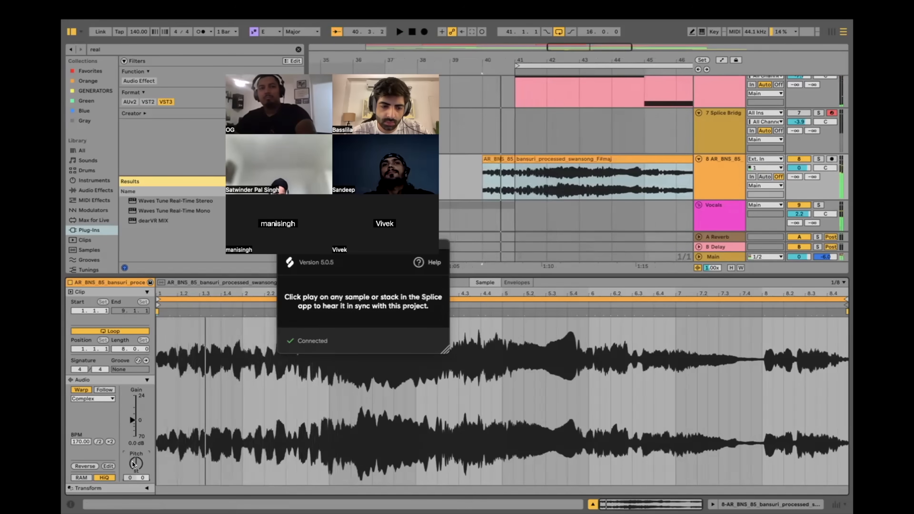
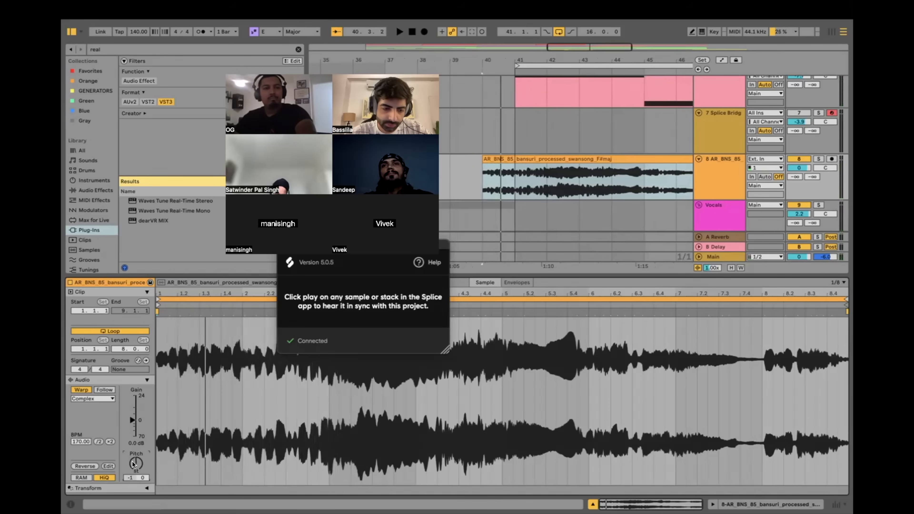
pyautogui.press('space')
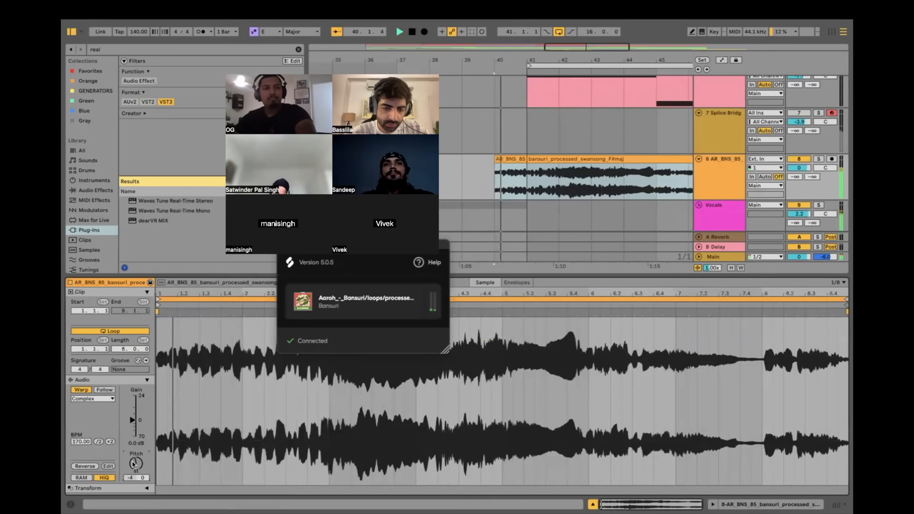
# Step: Duplicate the swansong flute clip so that a second copy runs from bar 48 to 56
pyautogui.click(503, 190)
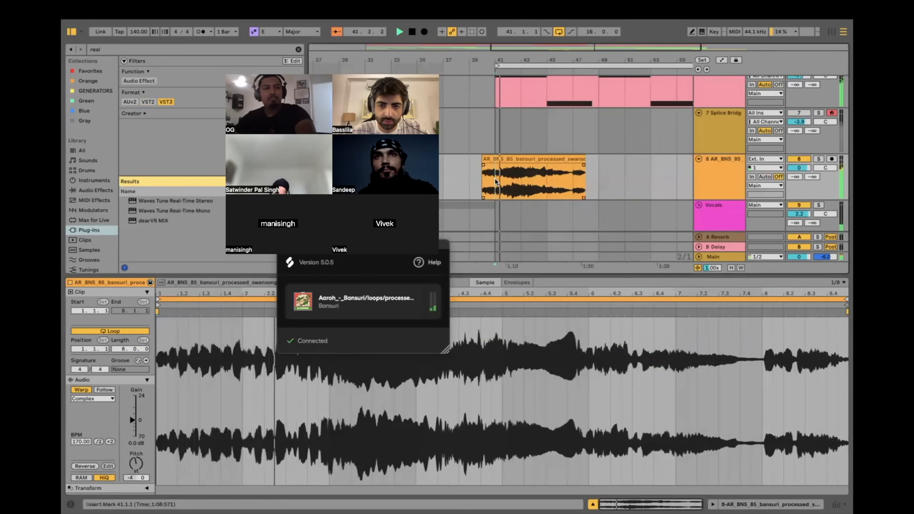
pyautogui.press('-')
pyautogui.scroll(3, 495, 182)
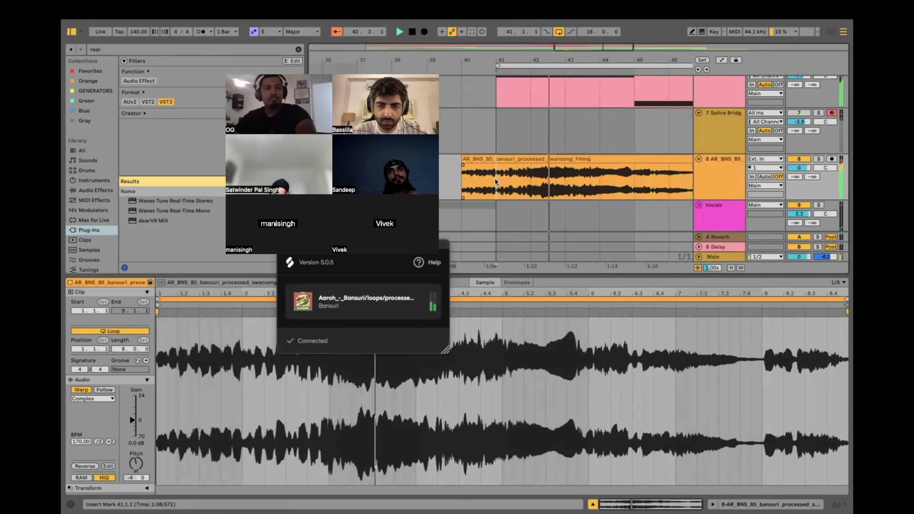
pyautogui.scroll(-2, 496, 182)
pyautogui.scroll(-2, 545, 191)
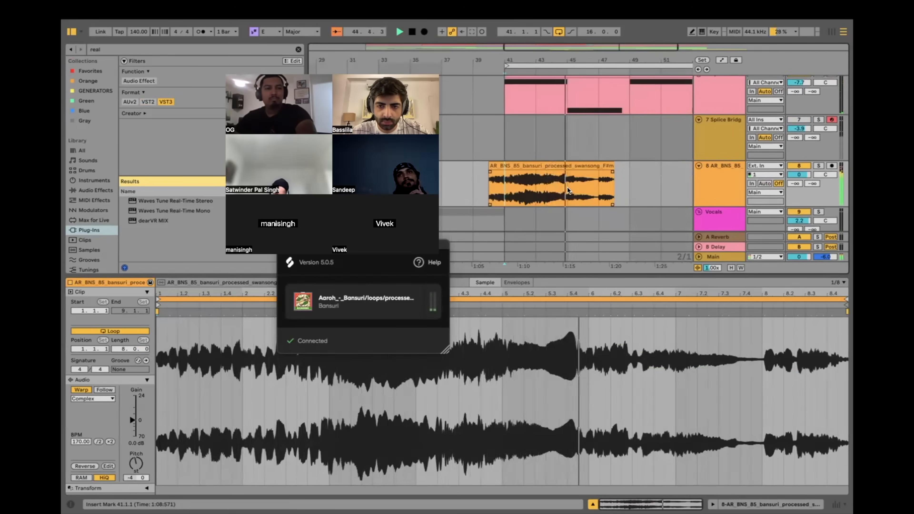
pyautogui.hscroll(2, 567, 191)
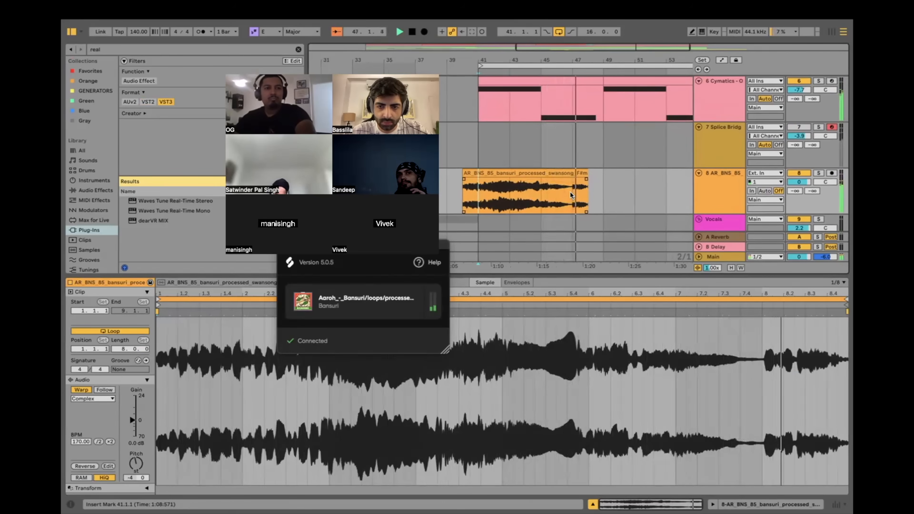
pyautogui.click(523, 174)
pyautogui.hotkey('ctrl', 'd')
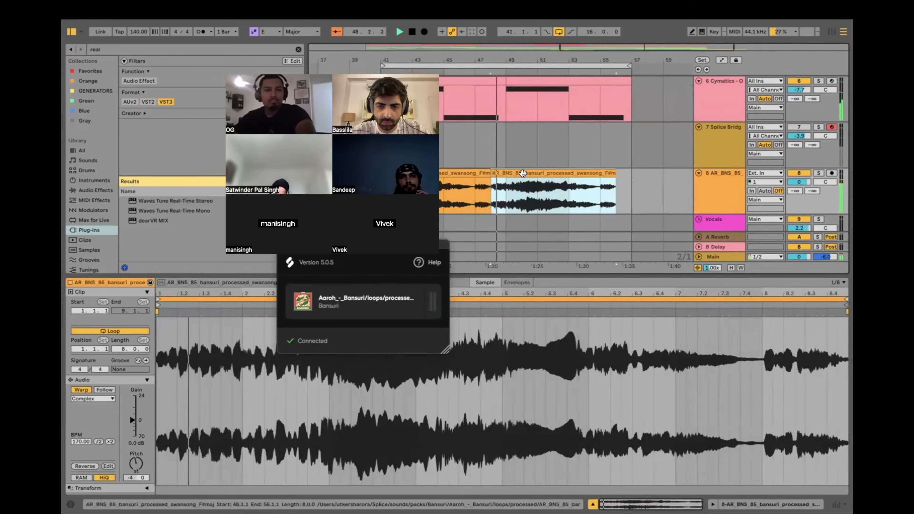
pyautogui.scroll(-2, 522, 174)
pyautogui.hscroll(-5, 552, 171)
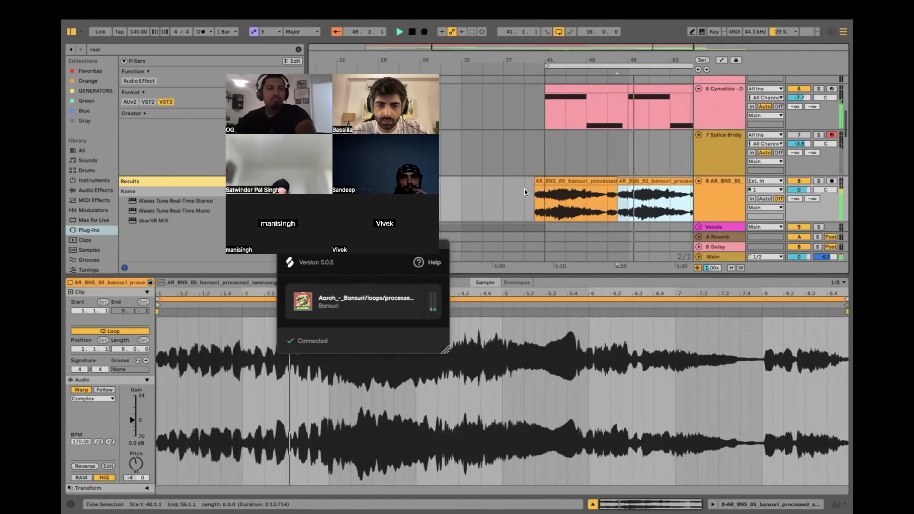
# Step: Play the arrangement from bar 37 to hear the flute clips come in over the bass
pyautogui.click(526, 193)
pyautogui.click(538, 187)
pyautogui.scroll(2, 585, 195)
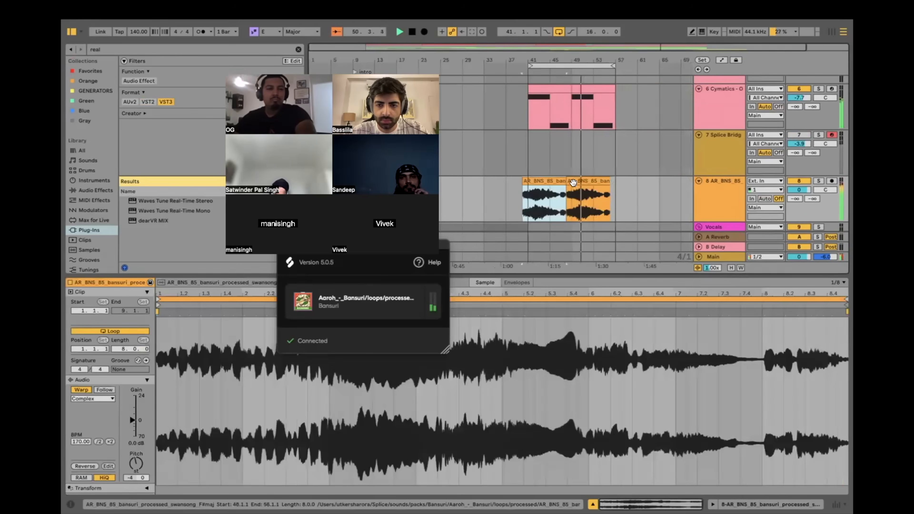
pyautogui.scroll(-2, 585, 196)
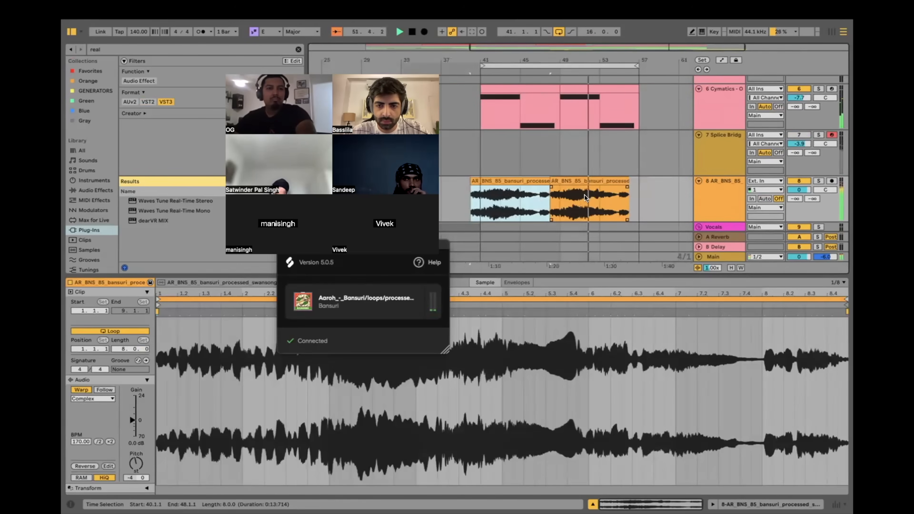
pyautogui.hscroll(-3, 492, 187)
pyautogui.click(487, 186)
pyautogui.press('space')
# Step: Insert Waves Tune Real-Time Stereo ahead of EQ Eight on the practice 14 sep vocal track
pyautogui.scroll(-5, 488, 186)
pyautogui.hscroll(-3, 487, 186)
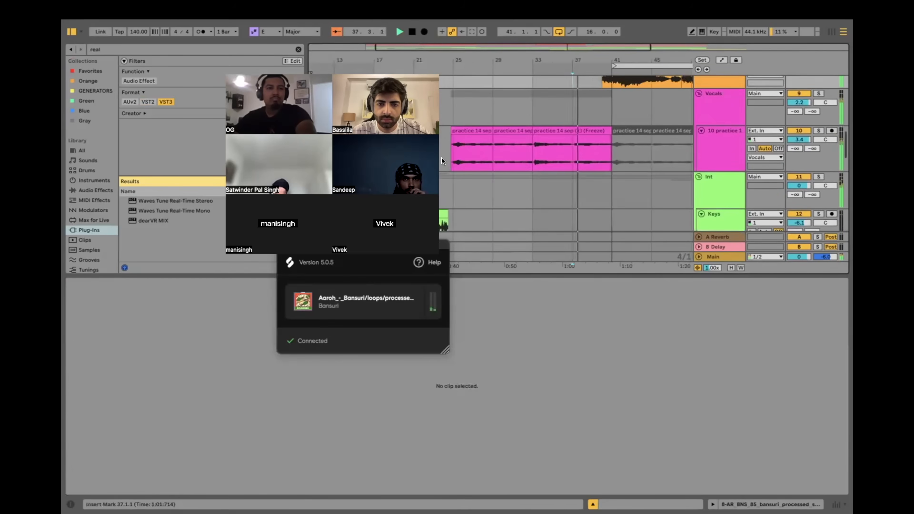
pyautogui.click(442, 157)
pyautogui.click(697, 146)
pyautogui.doubleClick(694, 146)
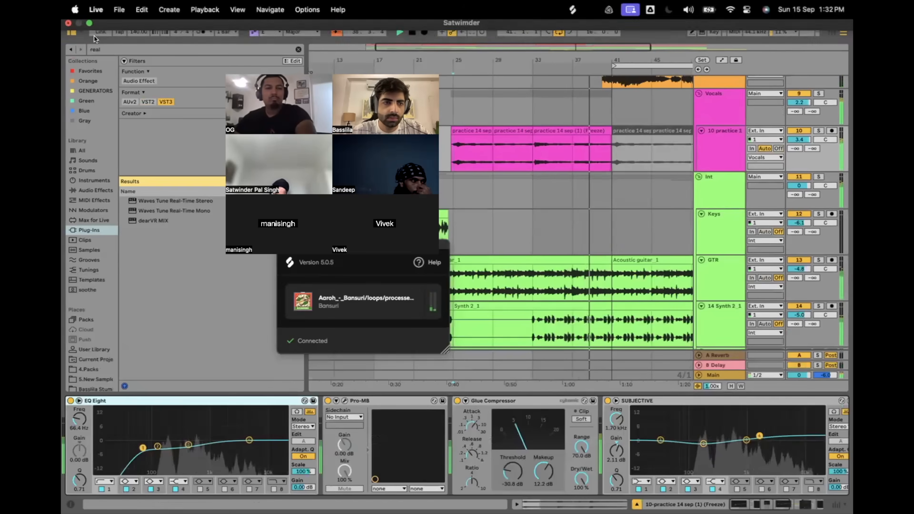
pyautogui.click(108, 50)
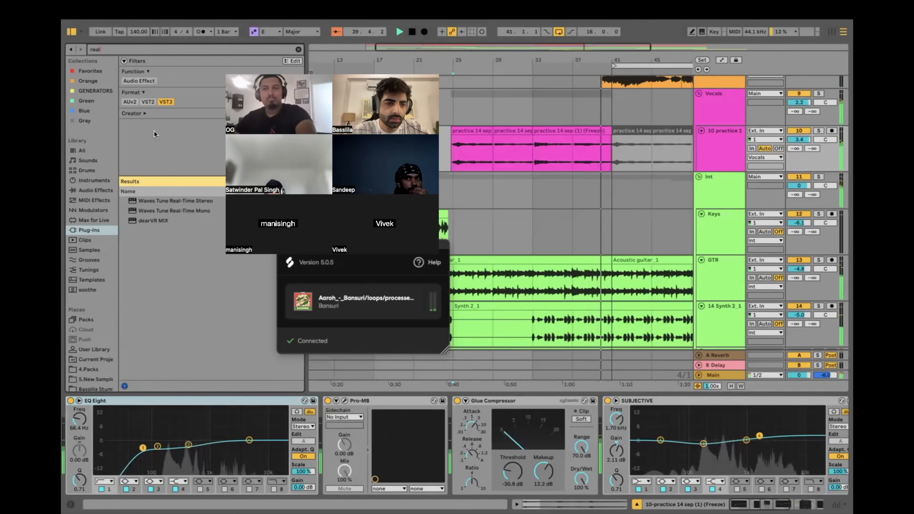
pyautogui.moveTo(180, 200); pyautogui.dragTo(98, 447)
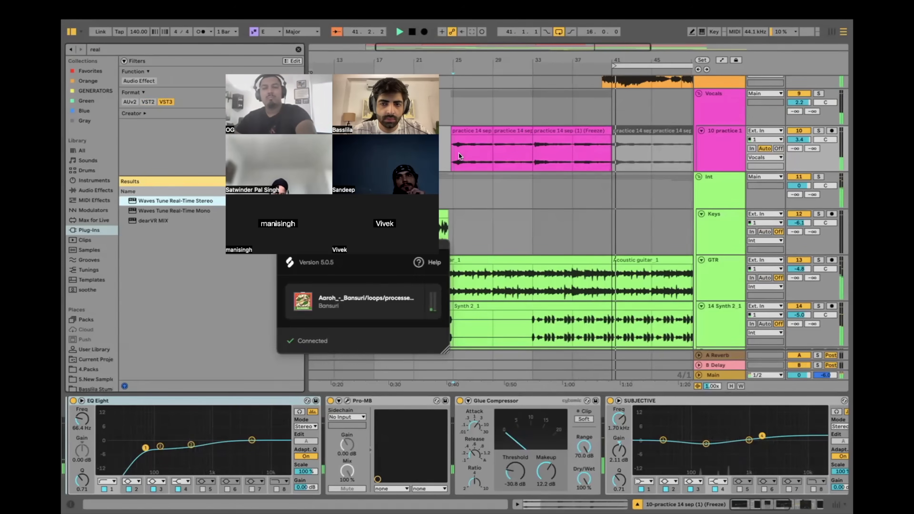
# Step: Play the vocal from bar 25 and set the pitch correction scale to D Major
pyautogui.press('space')
pyautogui.press('space')
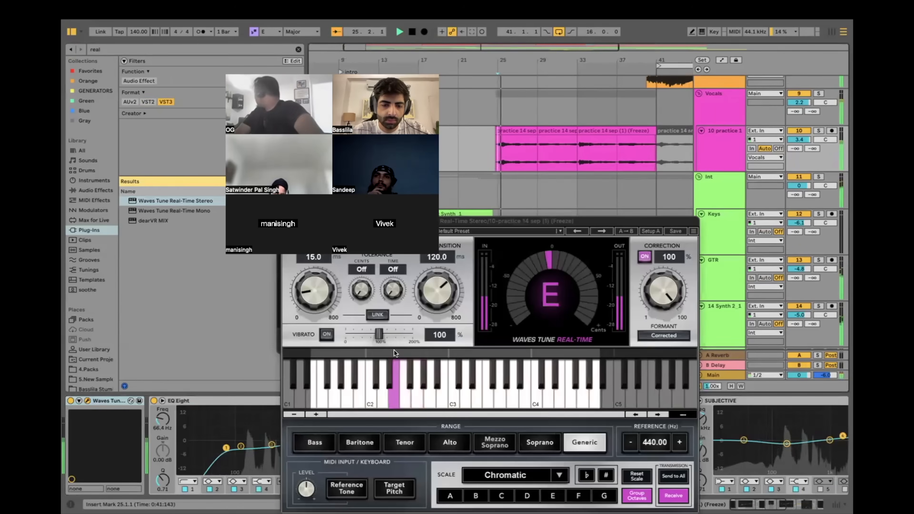
pyautogui.click(515, 481)
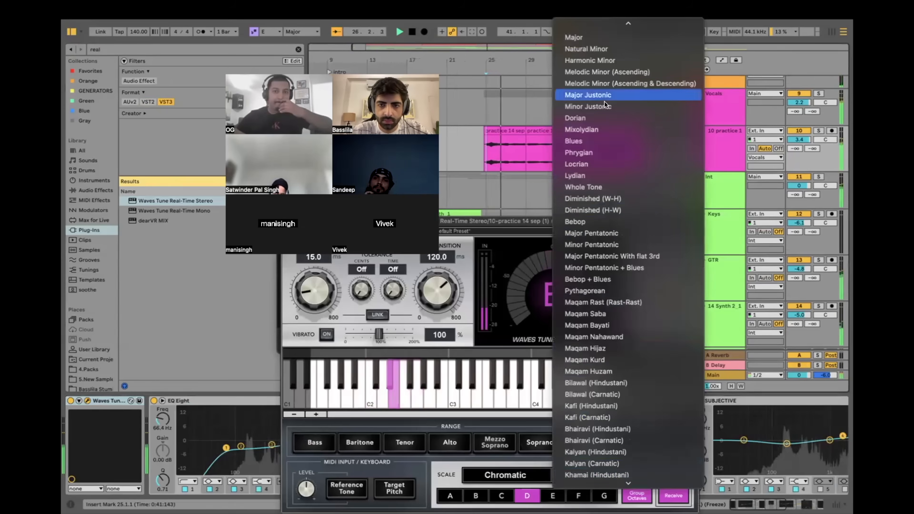
pyautogui.click(583, 36)
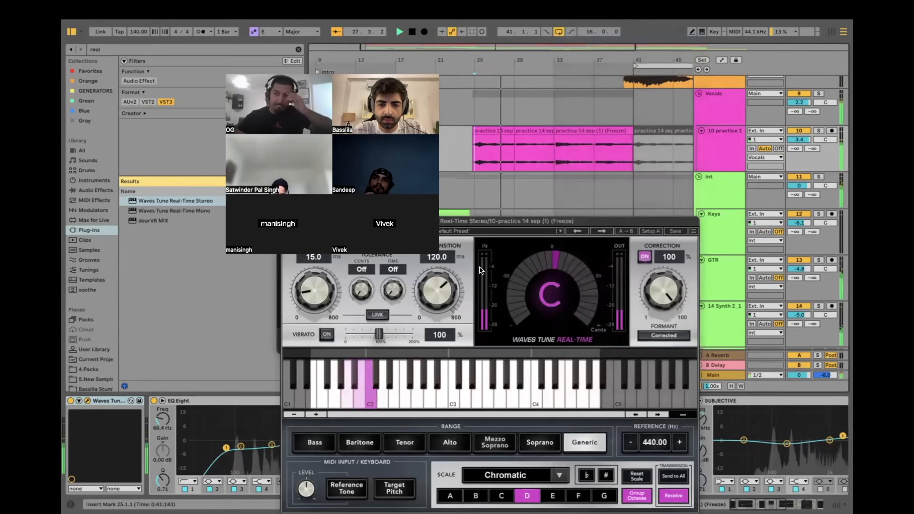
# Step: Set the linked correction speed to 38.7 ms and note transition to 44.0 ms, with vibrato on at 200%, and close the plug-in window
pyautogui.moveTo(442, 289); pyautogui.dragTo(442, 286)
pyautogui.click(377, 315)
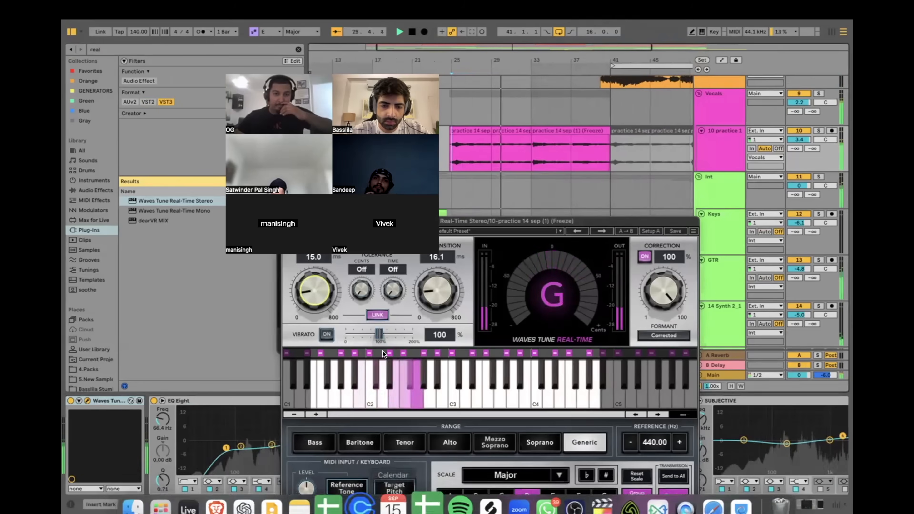
pyautogui.moveTo(313, 294); pyautogui.dragTo(321, 322)
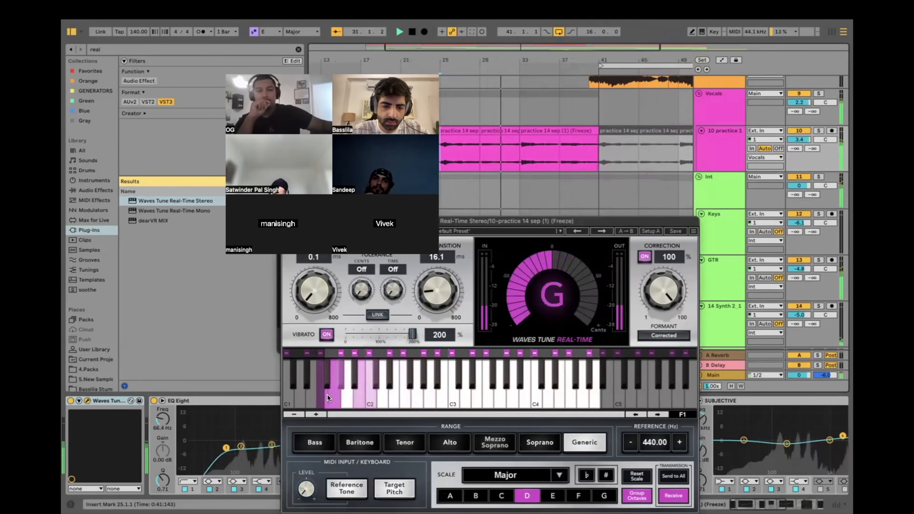
pyautogui.moveTo(322, 321); pyautogui.dragTo(324, 230)
pyautogui.click(377, 314)
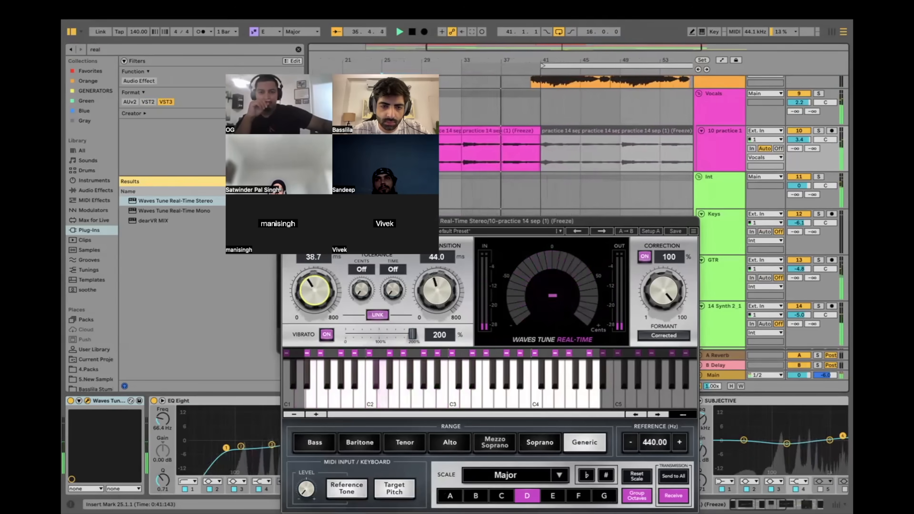
pyautogui.click(288, 221)
# Step: Play the flute entry from bar 40 and lower the flute track's volume to -4.4 dB
pyautogui.click(539, 138)
pyautogui.scroll(5, 539, 139)
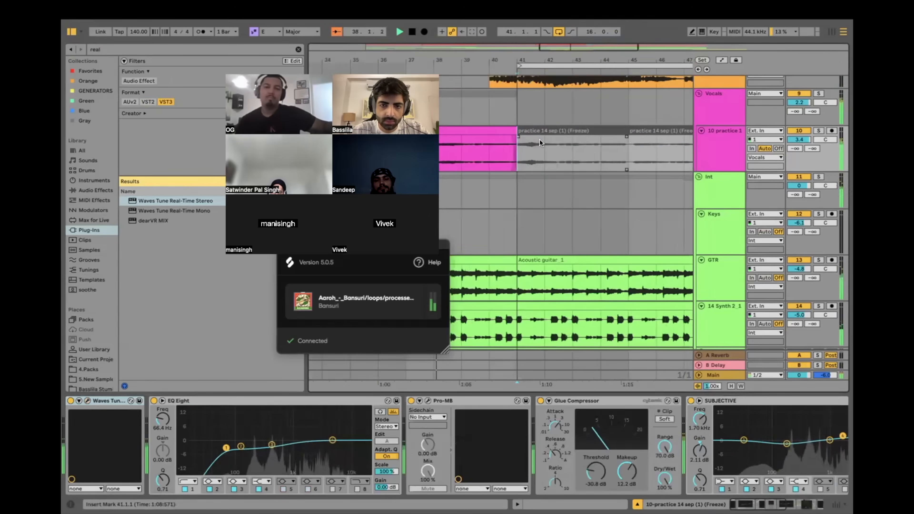
pyautogui.scroll(3, 502, 150)
pyautogui.click(469, 155)
pyautogui.scroll(-3, 469, 155)
pyautogui.scroll(4, 469, 155)
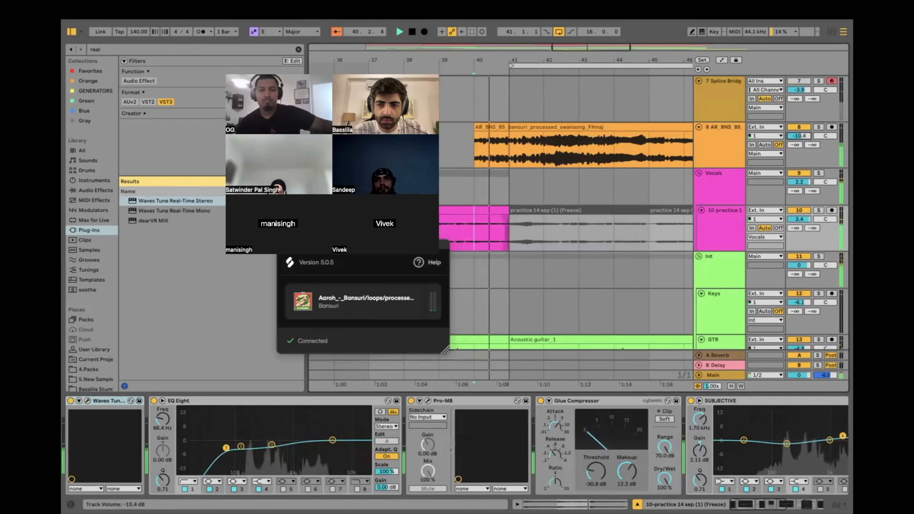
# Step: Try extending the active vocal clip to bar 42, and clear the vocal track between bars 41 and 43
pyautogui.moveTo(506, 211); pyautogui.dragTo(540, 211)
pyautogui.press('space')
pyautogui.click(469, 200)
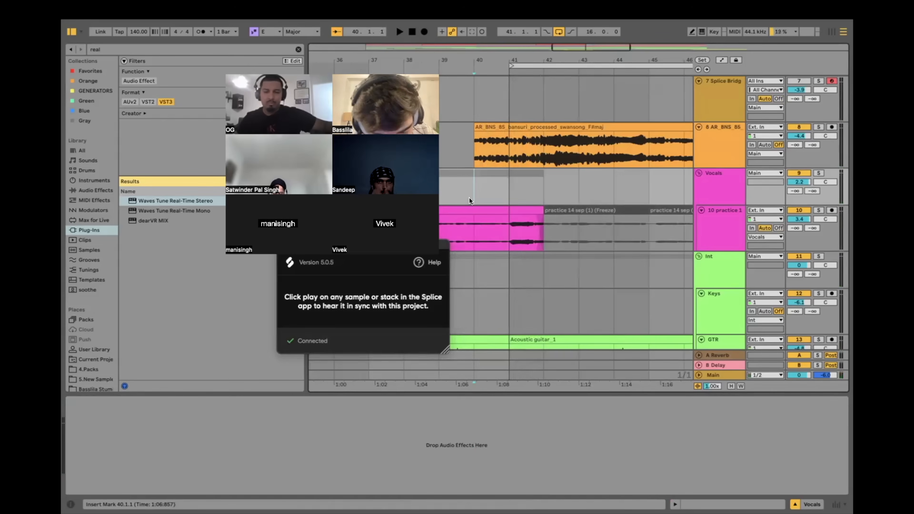
pyautogui.moveTo(469, 197); pyautogui.dragTo(569, 224)
pyautogui.click(485, 228)
pyautogui.press('Delete')
# Step: Play from bar 39 to review the vocal's ending at bar 41 against the flute entry
pyautogui.click(451, 188)
pyautogui.press('-')
pyautogui.press('space')
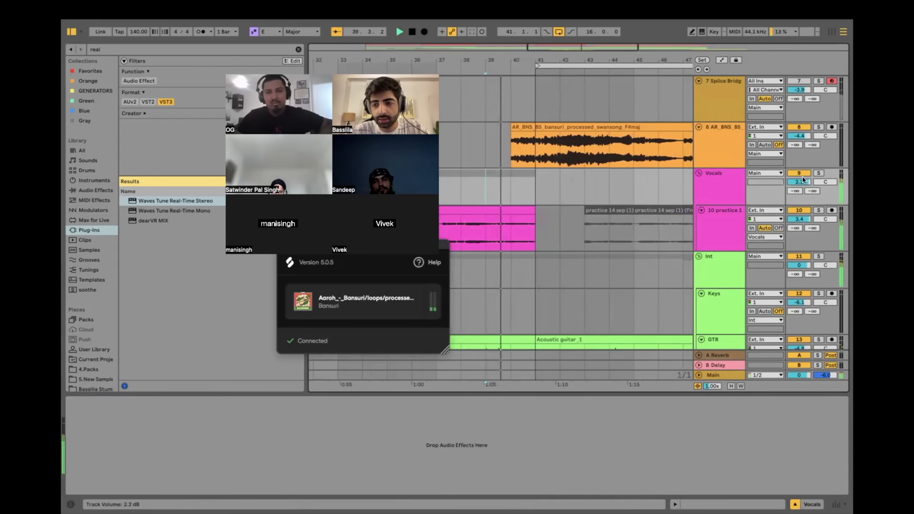
pyautogui.click(507, 221)
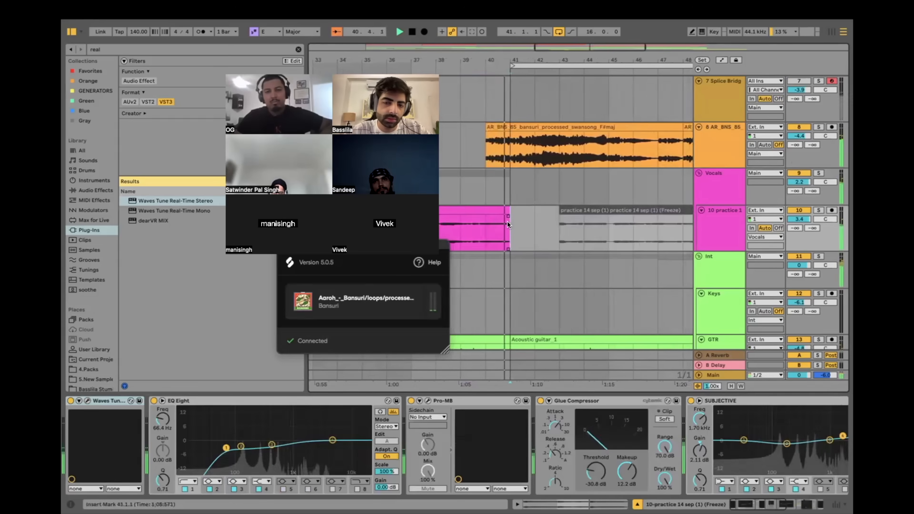
# Step: Search the audio effect plug-ins for "val" and add ValhallaVintageVerb to the bansuri flute track
pyautogui.press('-')
pyautogui.click(517, 149)
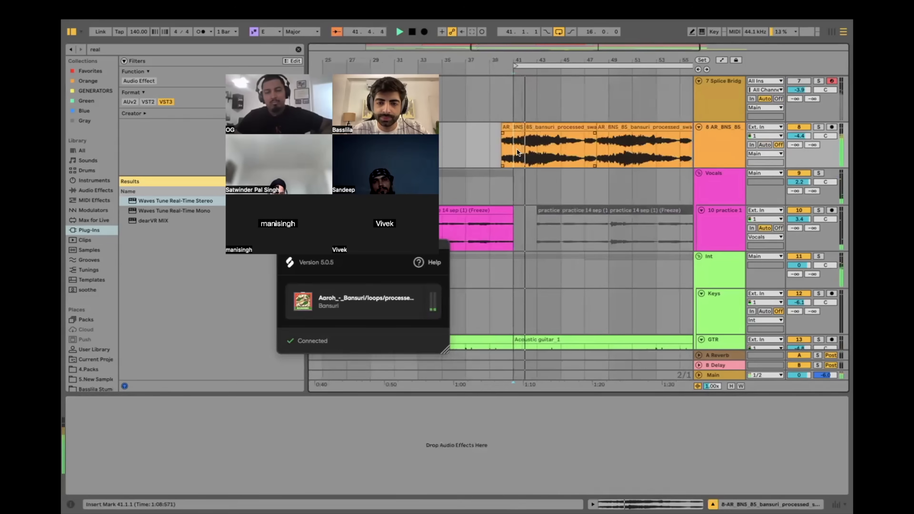
pyautogui.press('super+a')
pyautogui.write('val')
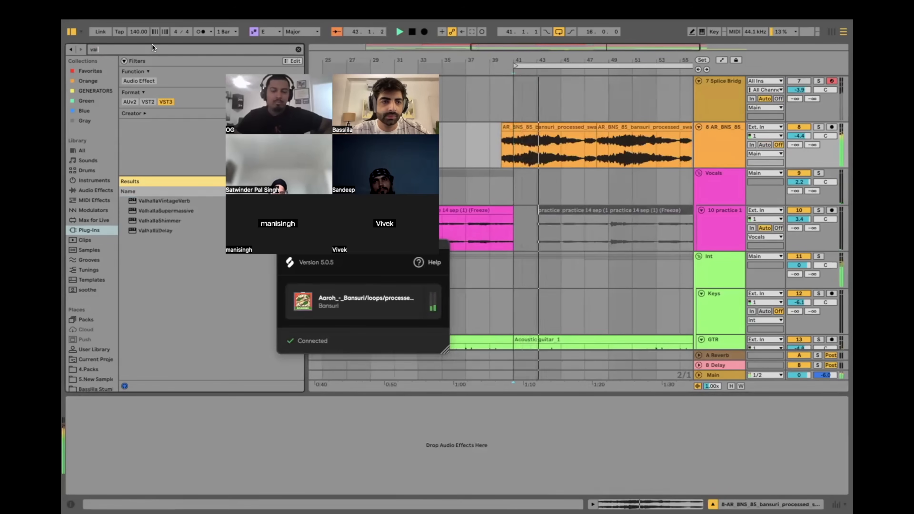
pyautogui.moveTo(187, 201); pyautogui.dragTo(537, 157)
# Step: Set the flute reverb's color to 1980s and its mix to 31.5%, and close the plug-in window
pyautogui.click(391, 409)
pyautogui.click(505, 406)
pyautogui.click(507, 409)
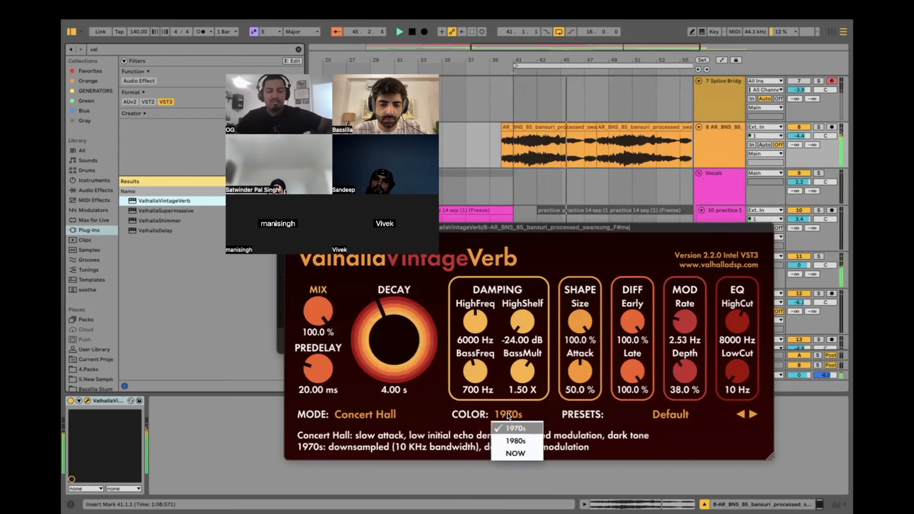
pyautogui.click(510, 439)
pyautogui.moveTo(312, 314); pyautogui.dragTo(333, 401)
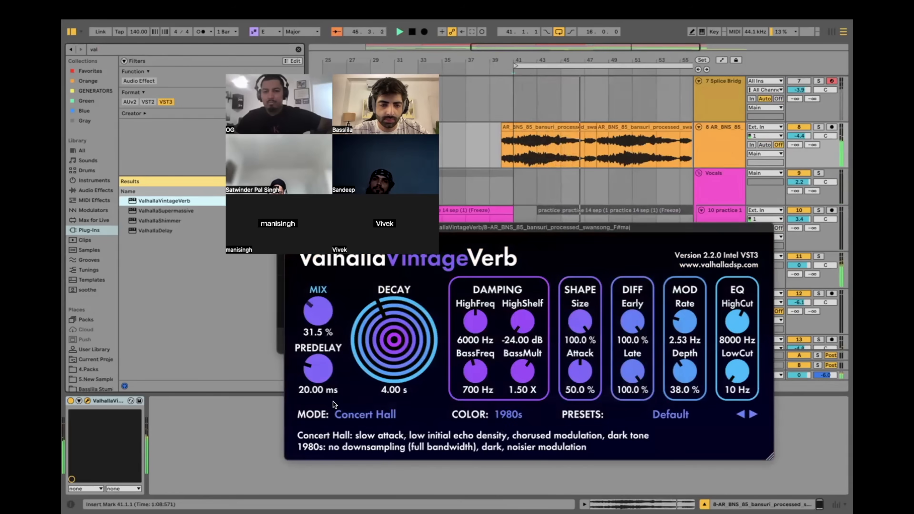
pyautogui.click(464, 153)
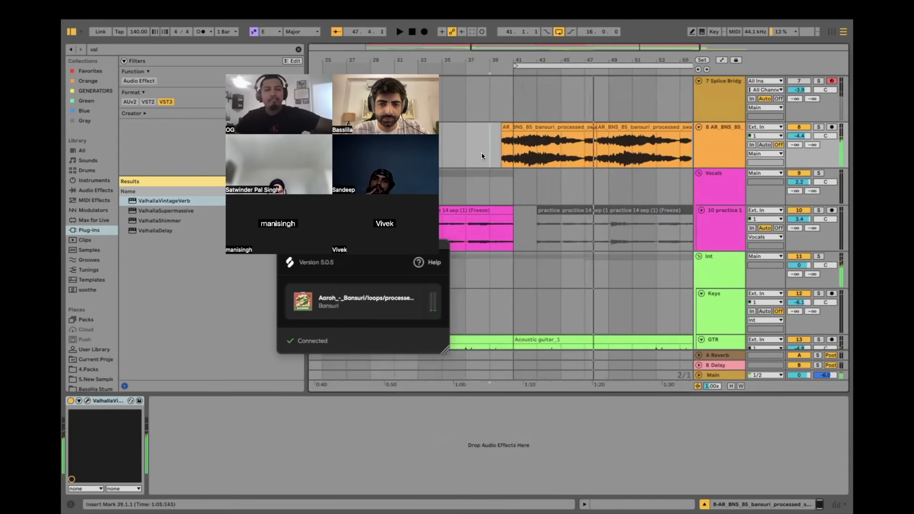
# Step: Play the song from bar 33 and raise the Vocals group's volume to 3.4 dB
pyautogui.press('space')
pyautogui.press('space')
pyautogui.scroll(-2, 481, 152)
pyautogui.click(452, 158)
pyautogui.hscroll(-3, 452, 158)
pyautogui.press('space')
pyautogui.press('space')
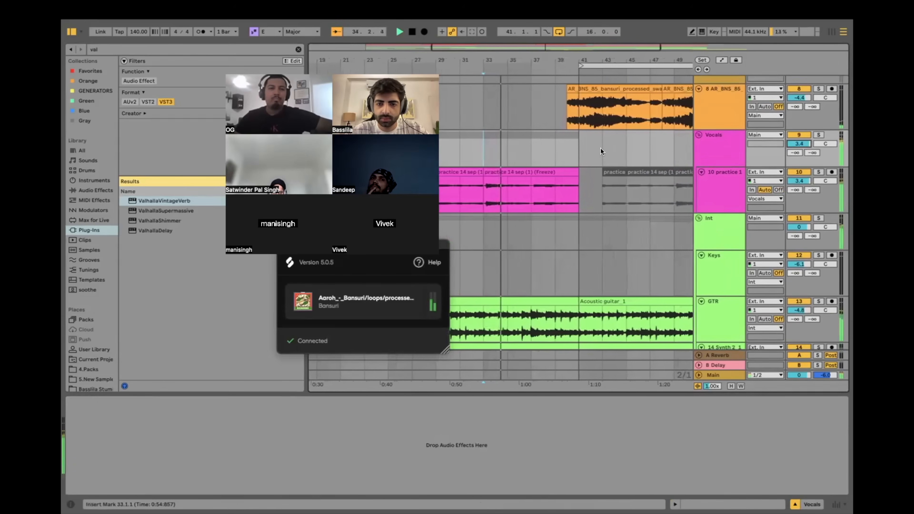
pyautogui.click(553, 148)
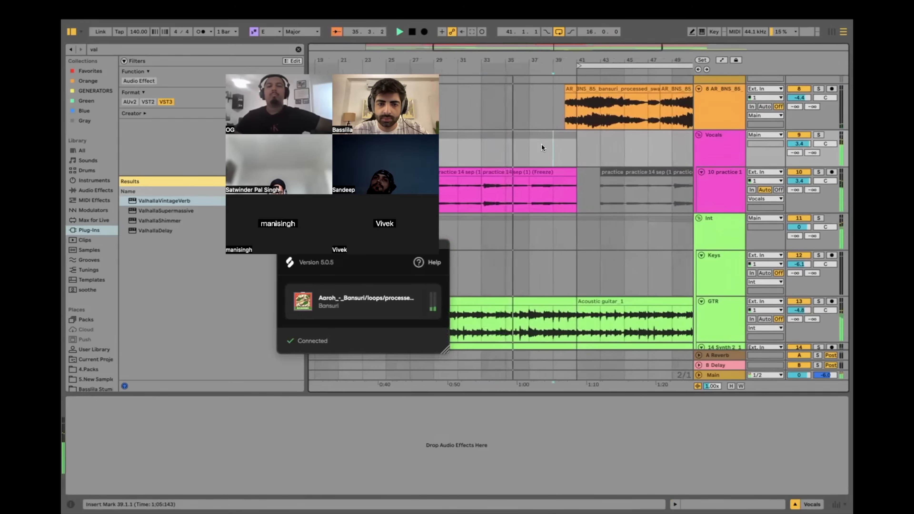
# Step: Examine the tracks from the shaker down to the riser around bar 41 while the song plays
pyautogui.scroll(-2, 542, 144)
pyautogui.scroll(3, 569, 129)
pyautogui.scroll(8, 560, 144)
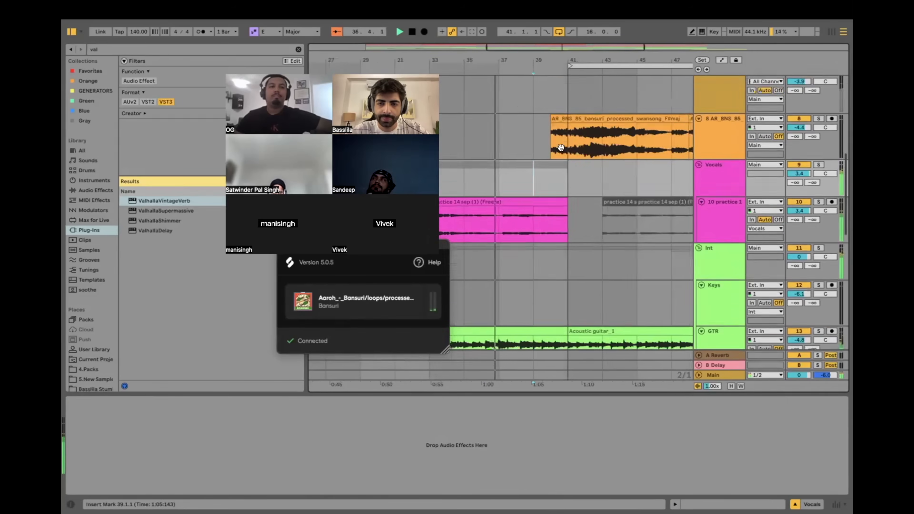
pyautogui.scroll(-7, 560, 196)
pyautogui.scroll(-10, 560, 195)
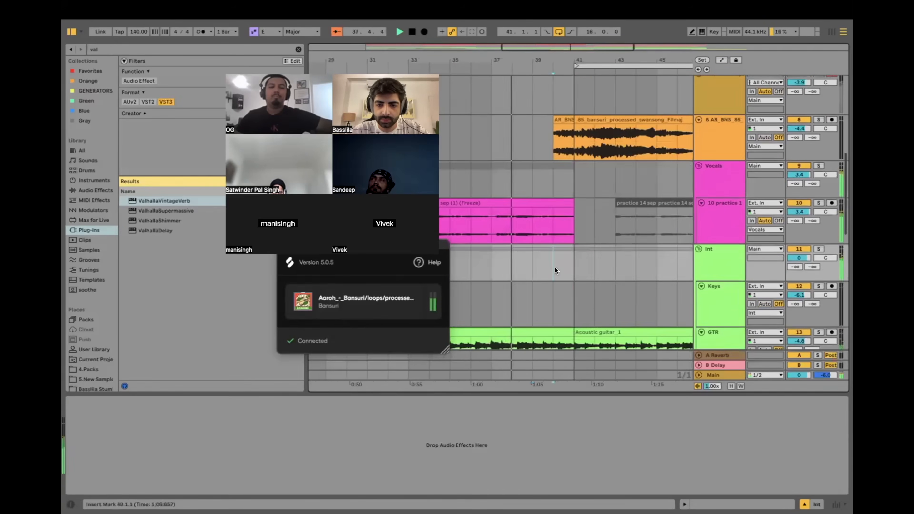
pyautogui.click(570, 266)
pyautogui.click(570, 312)
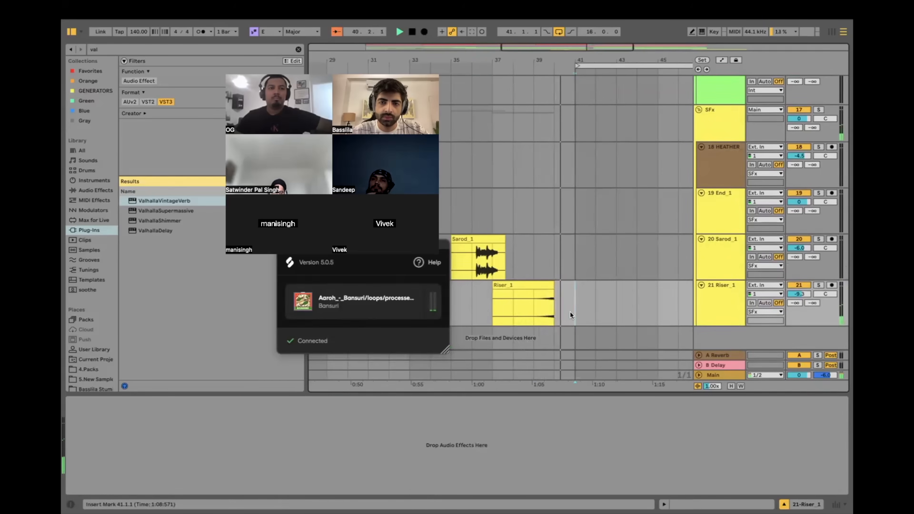
pyautogui.scroll(12, 570, 311)
pyautogui.scroll(4, 570, 312)
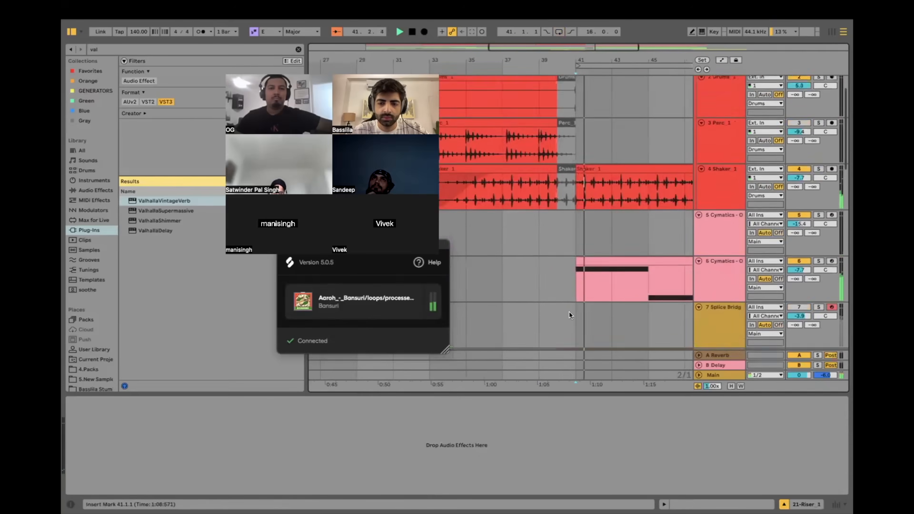
pyautogui.scroll(-2, 569, 311)
pyautogui.scroll(1, 569, 309)
# Step: Insert a new MIDI track directly below the second Cymatics bass track
pyautogui.click(569, 306)
pyautogui.press('-')
pyautogui.press('-')
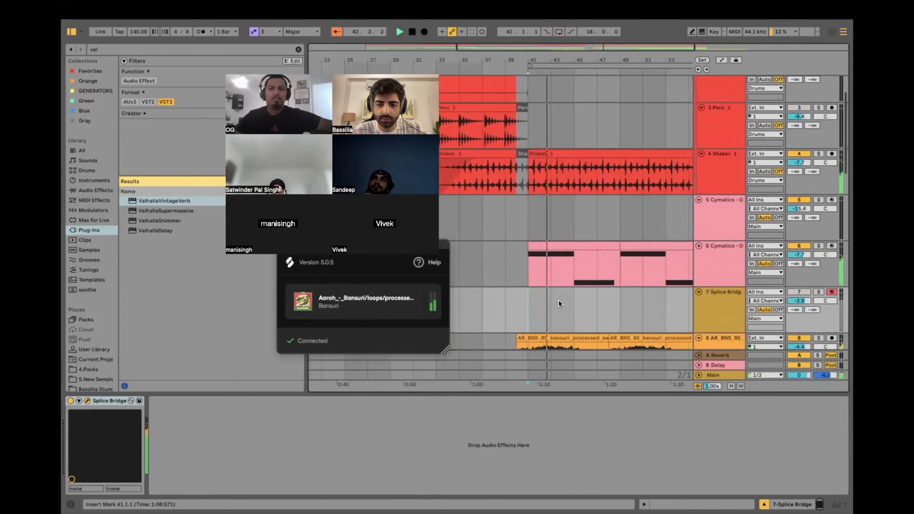
pyautogui.moveTo(526, 304); pyautogui.dragTo(658, 307)
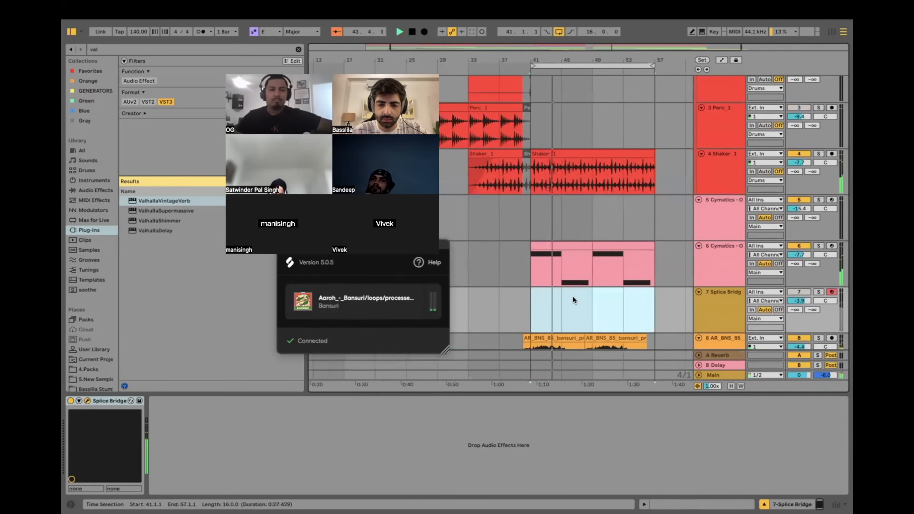
pyautogui.click(533, 301)
pyautogui.press('+')
pyautogui.scroll(-5, 533, 303)
pyautogui.scroll(2, 534, 303)
pyautogui.click(679, 216)
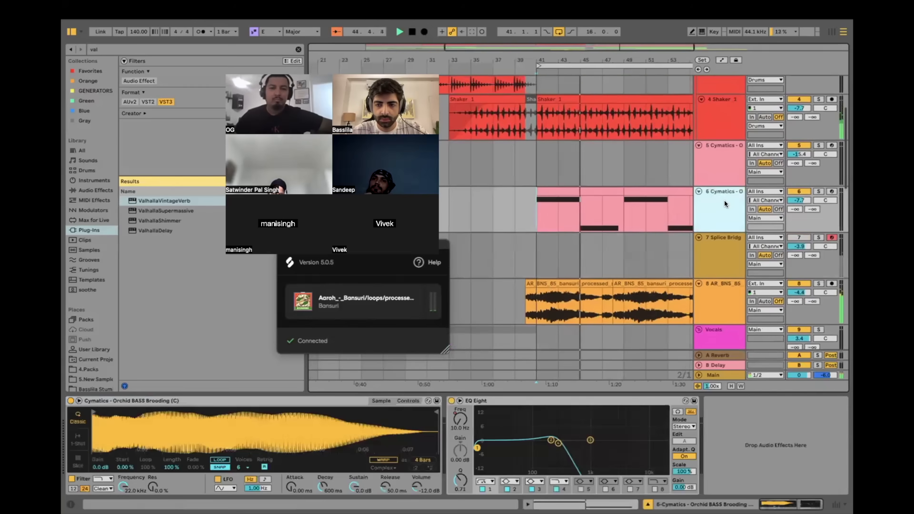
pyautogui.hotkey('ctrl', 'shift', 't')
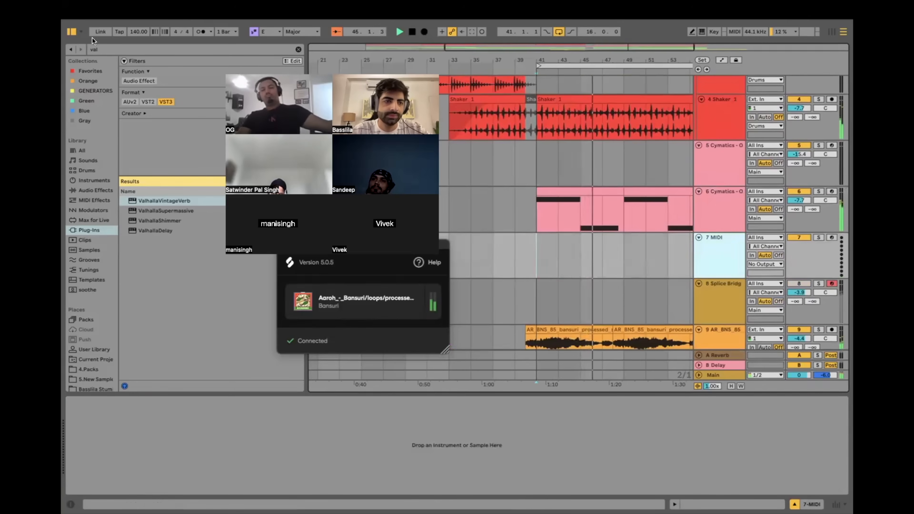
# Step: Play the lead-in to bar 41 and set the Shaker track's volume to -9.1 dB
pyautogui.click(500, 254)
pyautogui.click(534, 250)
pyautogui.scroll(5, 534, 251)
pyautogui.hscroll(-2, 534, 251)
pyautogui.press('+')
pyautogui.scroll(-4, 534, 251)
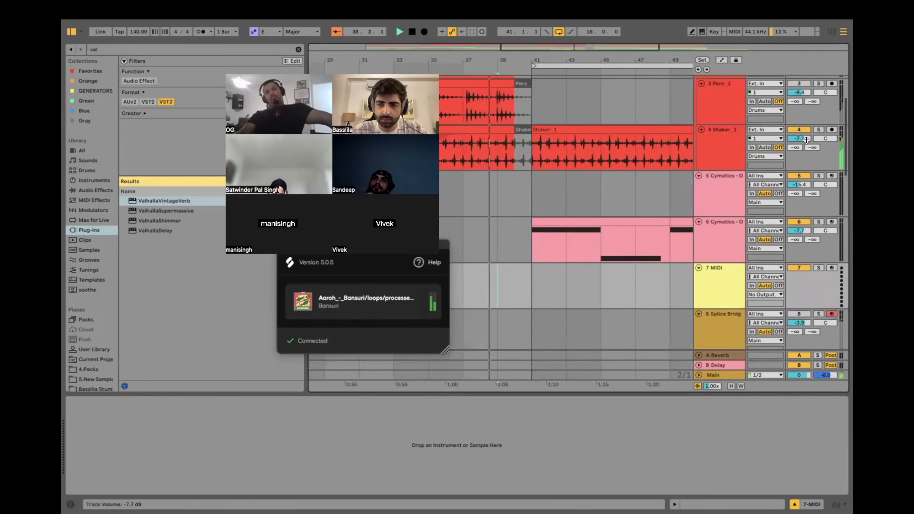
pyautogui.click(523, 205)
pyautogui.scroll(-5, 523, 204)
pyautogui.scroll(2, 524, 203)
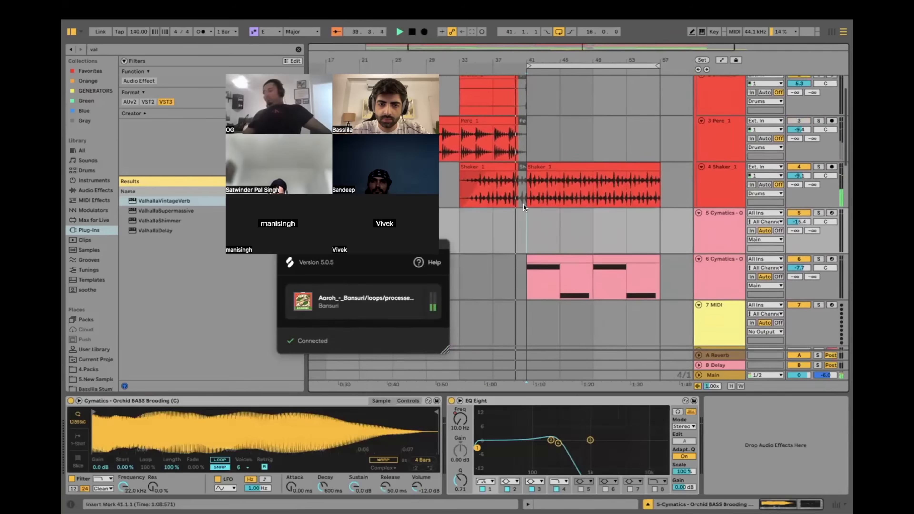
pyautogui.scroll(5, 526, 238)
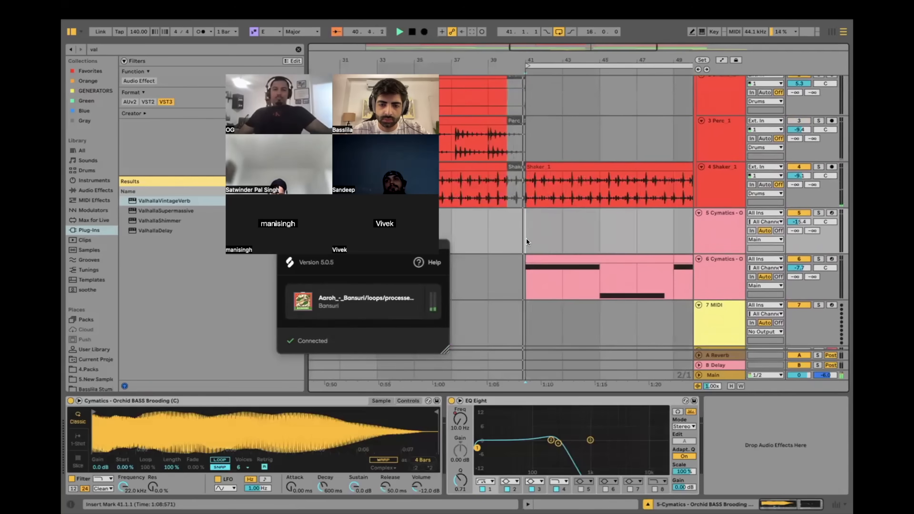
# Step: Search the plug-ins for "kick" and "LFo"
pyautogui.doubleClick(129, 49)
pyautogui.write('kick')
pyautogui.doubleClick(108, 52)
pyautogui.write('LFo')
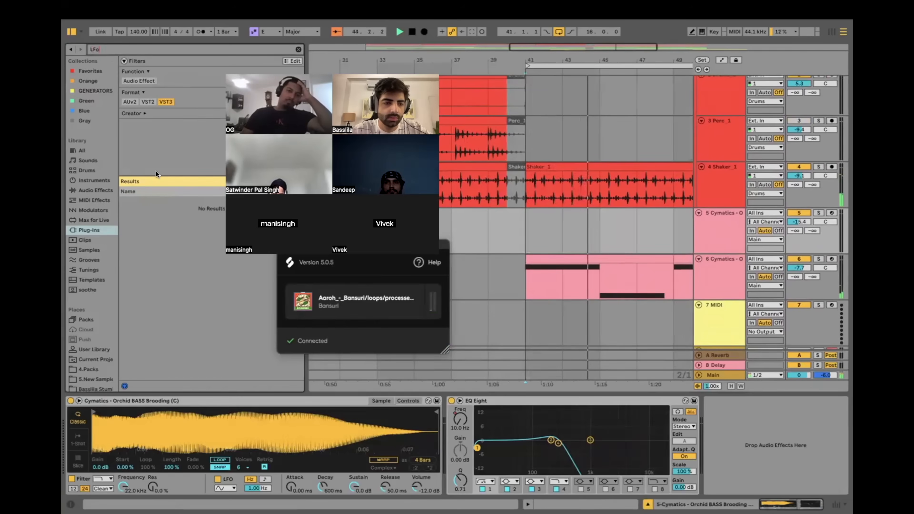
# Step: Search the audio effects for "echo" and add Echo to the bansuri flute track ahead of ValhallaVintageVerb
pyautogui.write('echo')
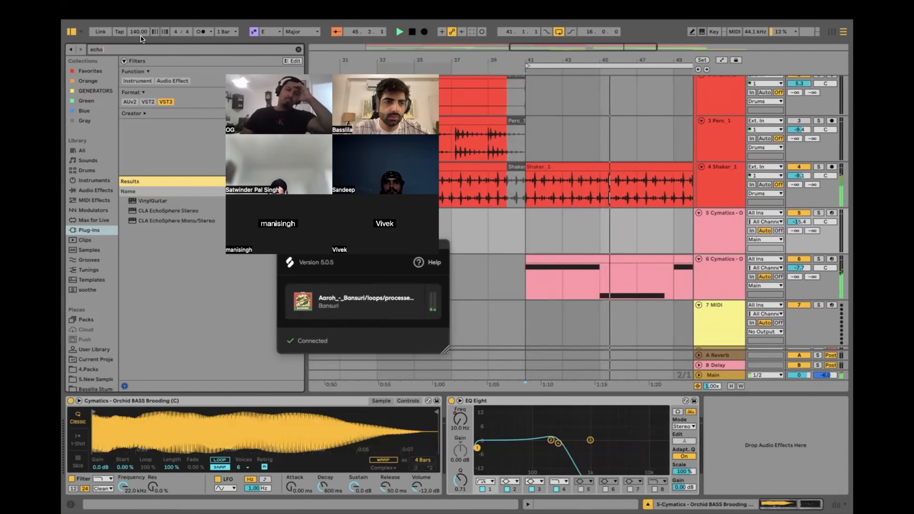
pyautogui.click(96, 190)
pyautogui.click(158, 92)
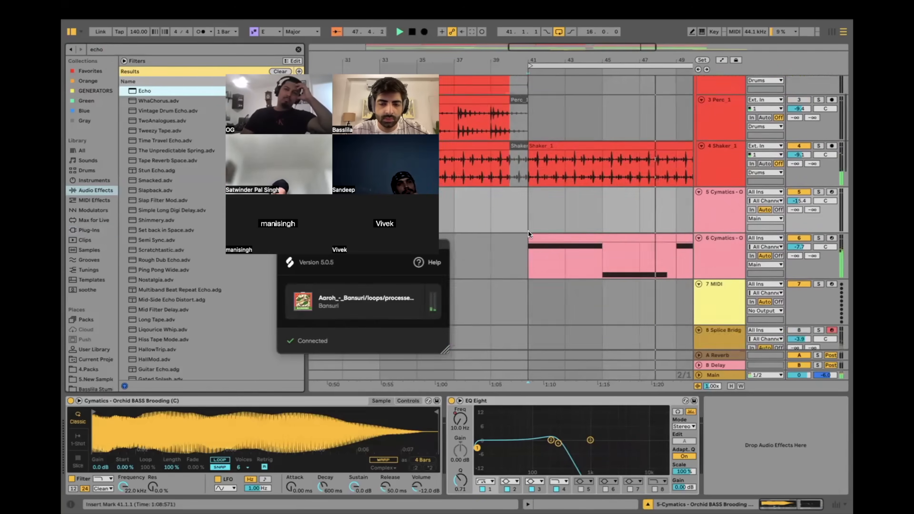
pyautogui.scroll(-10, 576, 216)
pyautogui.moveTo(447, 324); pyautogui.dragTo(526, 162)
pyautogui.moveTo(355, 403); pyautogui.dragTo(97, 399)
# Step: Set the flute Echo's dry/wet to 37% and play the section from bar 41
pyautogui.press('space')
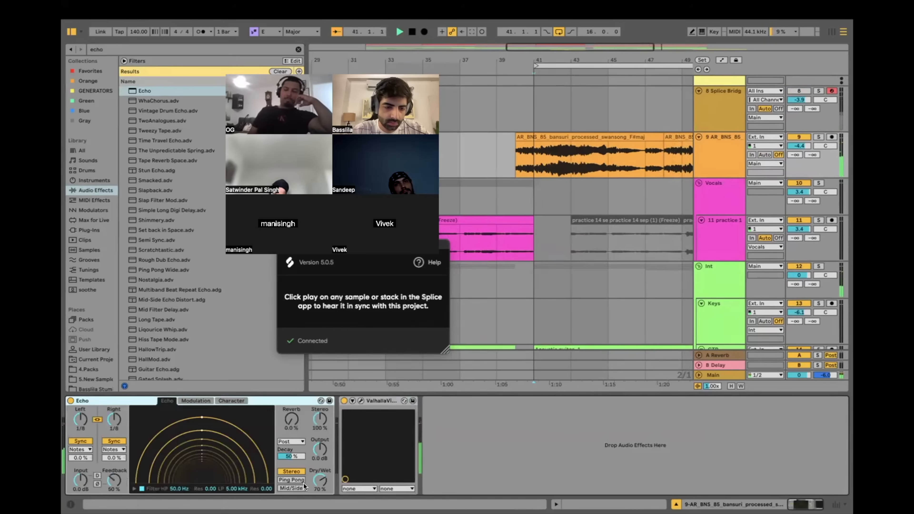
pyautogui.press('space')
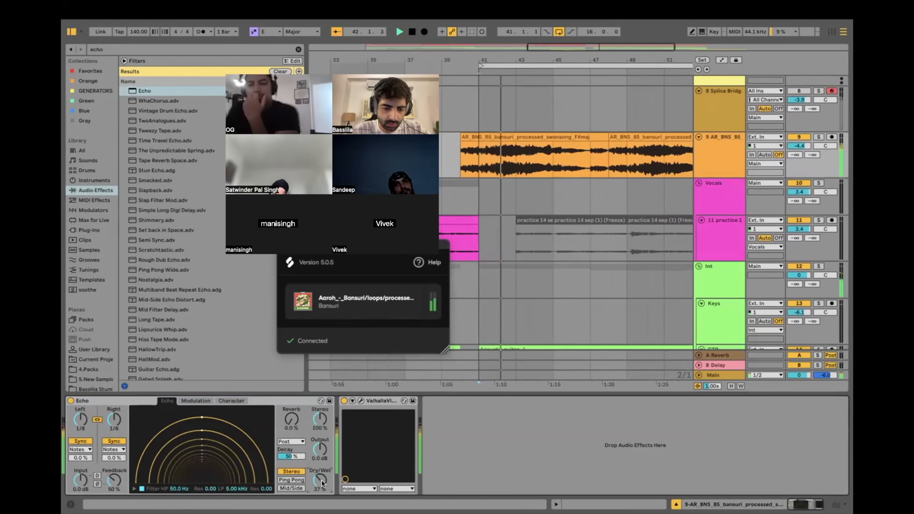
pyautogui.scroll(5, 493, 158)
pyautogui.press('space')
pyautogui.press('space')
# Step: Try to repeat the half-bar flute slice at bar 42 across the following bars
pyautogui.moveTo(545, 154); pyautogui.dragTo(560, 156)
pyautogui.press('super+d')
pyautogui.press('super+d')
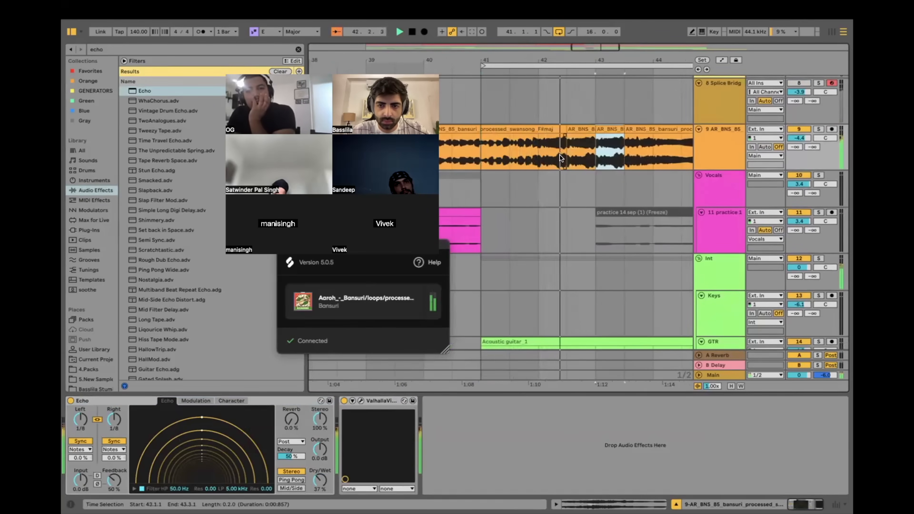
pyautogui.press('super+d')
pyautogui.press('super+d')
pyautogui.press('super+d')
pyautogui.scroll(-3, 560, 155)
pyautogui.press('super+d')
pyautogui.press('super+d')
pyautogui.press('super+d')
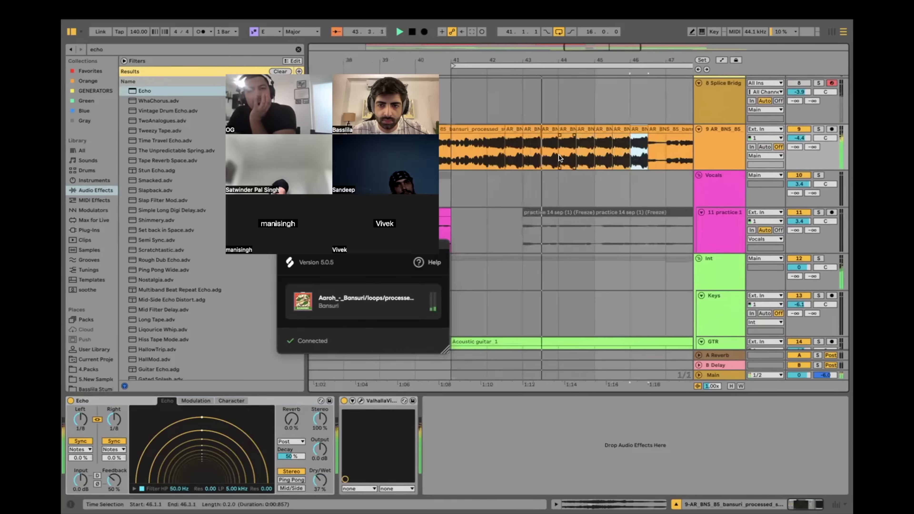
pyautogui.scroll(-3, 559, 156)
pyautogui.press('super+d')
pyautogui.press('super+d')
pyautogui.press('super+d')
pyautogui.press('super+d')
pyautogui.press('super+d')
pyautogui.scroll(-3, 559, 155)
pyautogui.scroll(1, 592, 150)
pyautogui.scroll(3, 611, 153)
pyautogui.scroll(-3, 614, 152)
# Step: Undo all the half-bar flute slice duplicates
pyautogui.press('super+z')
pyautogui.press('super+z')
pyautogui.press('super+z')
pyautogui.press('super+z')
pyautogui.press('super+z')
pyautogui.press('super+z')
pyautogui.press('super+z')
pyautogui.press('super+z')
pyautogui.press('super+z')
pyautogui.press('super+z')
pyautogui.press('super+z')
pyautogui.press('super+z')
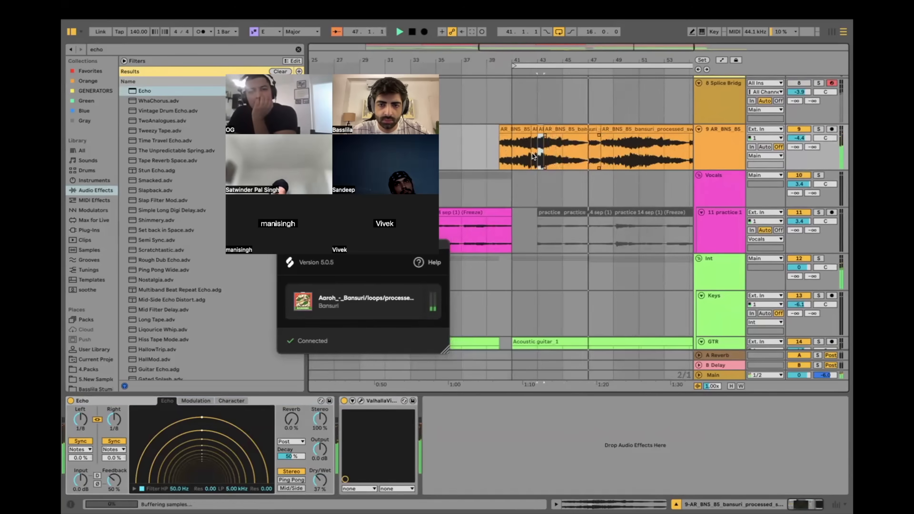
pyautogui.scroll(3, 532, 153)
pyautogui.press('super+z')
# Step: Try to repeat the one-beat flute slice at bar 42, and undo the duplicates
pyautogui.scroll(-2, 525, 151)
pyautogui.click(525, 151)
pyautogui.scroll(5, 533, 156)
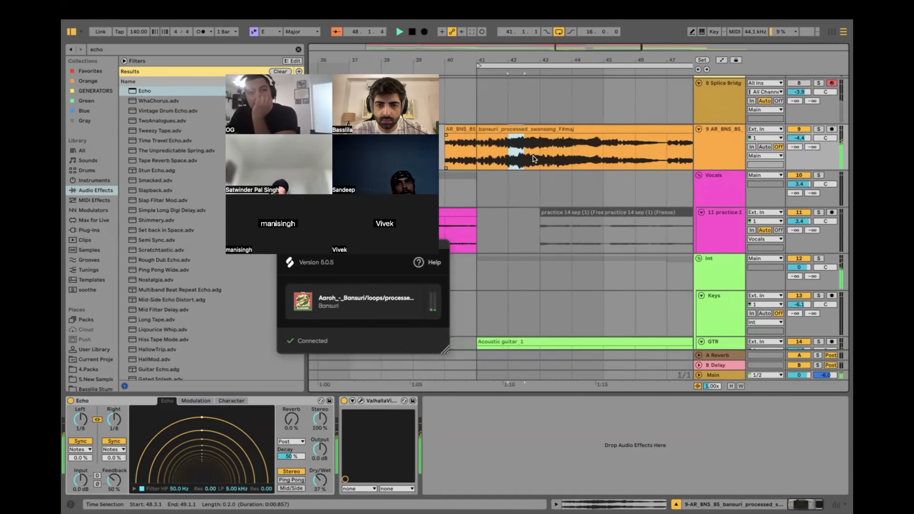
pyautogui.scroll(2, 540, 157)
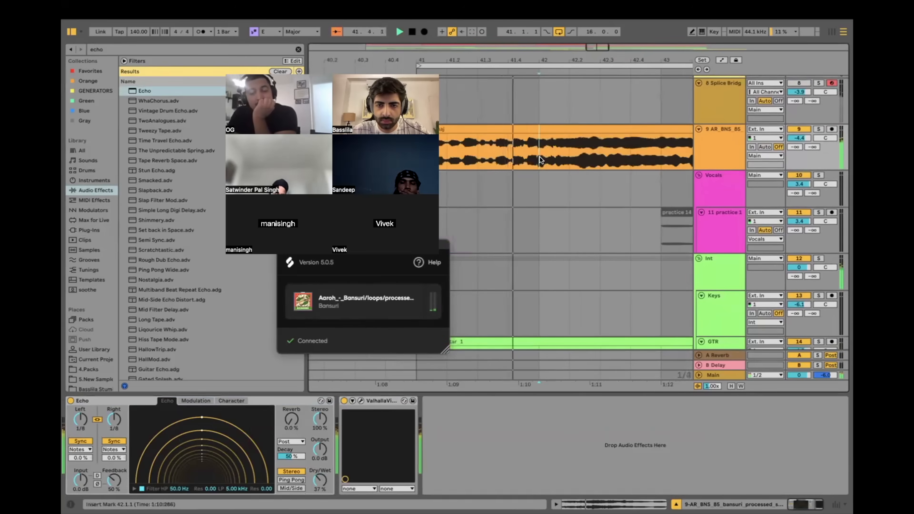
pyautogui.moveTo(542, 157); pyautogui.dragTo(568, 157)
pyautogui.press('super+d')
pyautogui.press('super+d')
pyautogui.press('super+d')
pyautogui.press('super+z')
pyautogui.press('super+z')
pyautogui.press('super+z')
pyautogui.scroll(-4, 568, 157)
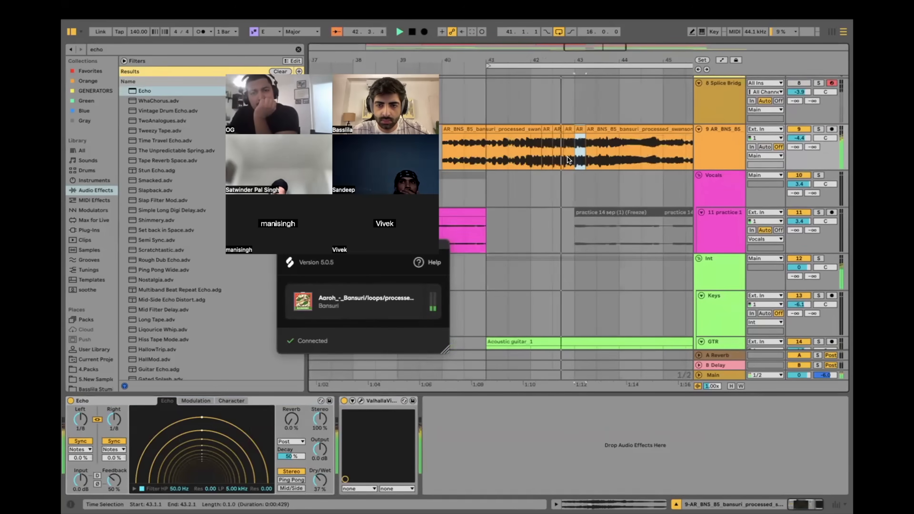
pyautogui.scroll(-4, 568, 158)
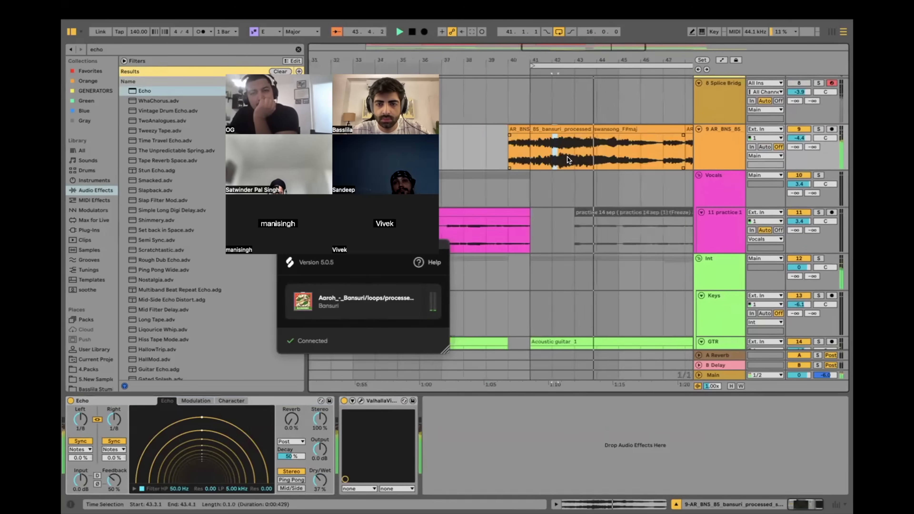
# Step: Play from bar 39, search the plug-ins for "LFo" and load LFOTool on the bansuri flute track
pyautogui.click(492, 146)
pyautogui.press('space')
pyautogui.press('space')
pyautogui.click(113, 47)
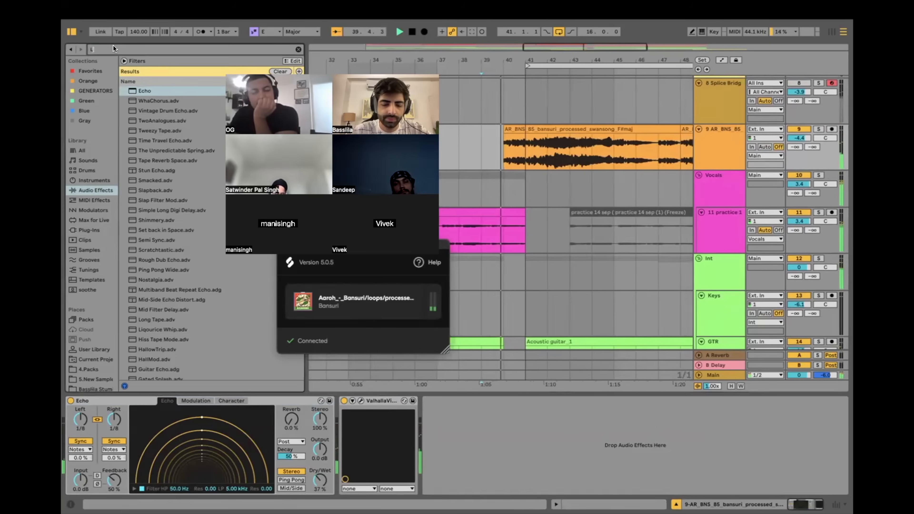
pyautogui.write('Lfo')
pyautogui.click(90, 230)
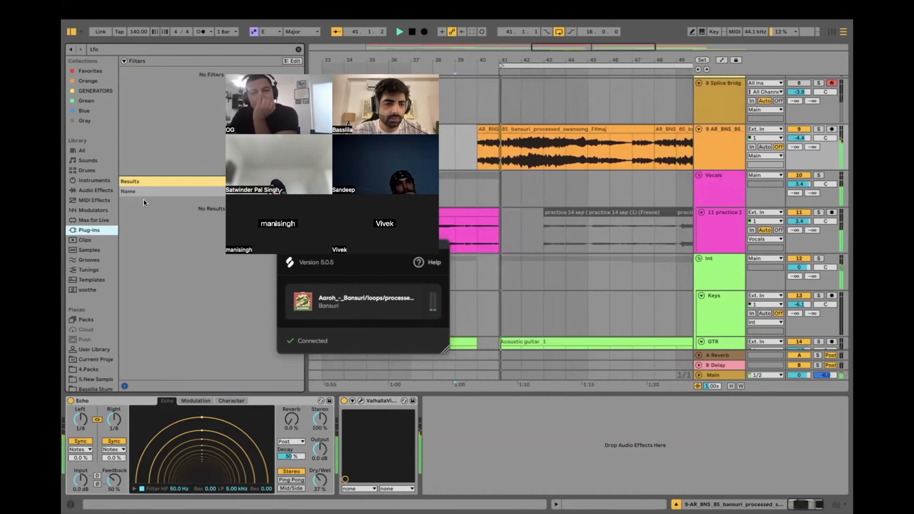
pyautogui.click(122, 46)
pyautogui.write('LF')
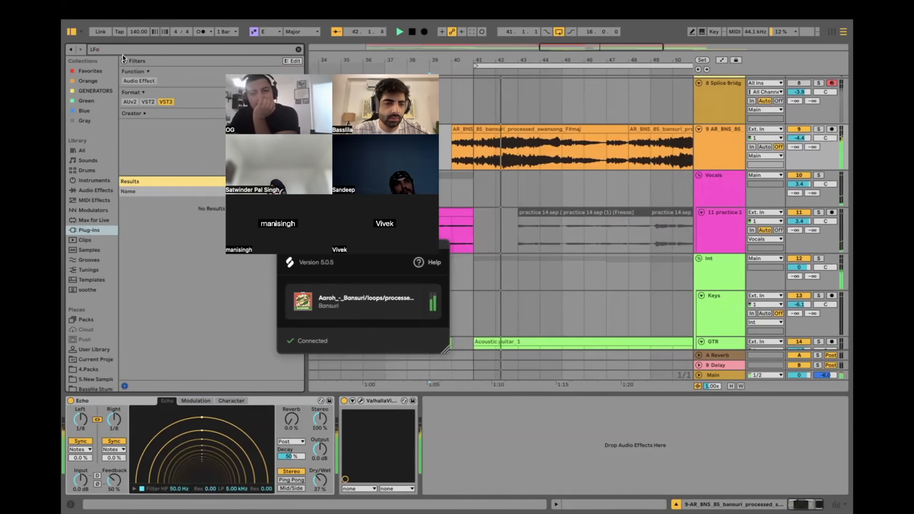
pyautogui.write('o')
pyautogui.doubleClick(148, 201)
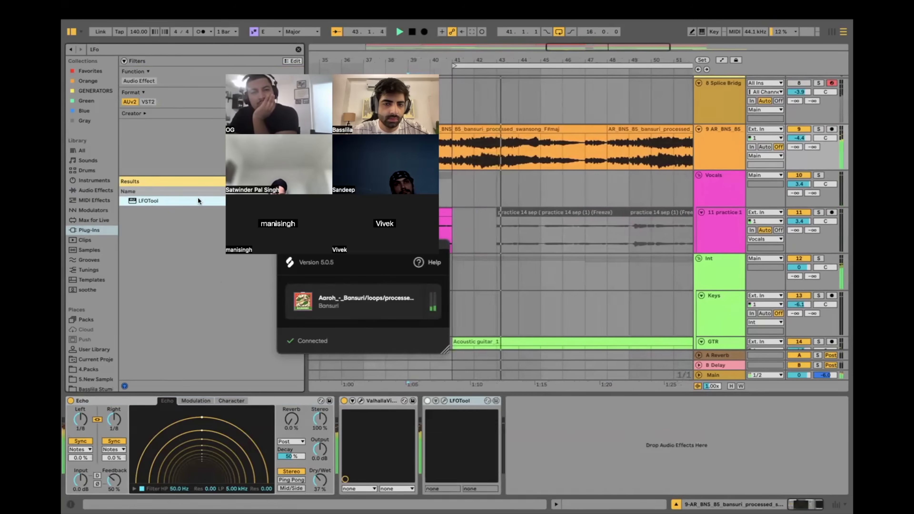
# Step: Shape LFOTool's volume curve with a steep rise and a bulging fall to zero, at a 1/16 rate
pyautogui.moveTo(470, 318); pyautogui.dragTo(459, 266)
pyautogui.moveTo(563, 254); pyautogui.dragTo(567, 380)
pyautogui.moveTo(401, 399)
pyautogui.mouseDown()
pyautogui.moveTo(425, 397)
pyautogui.moveTo(417, 397)
pyautogui.mouseUp()
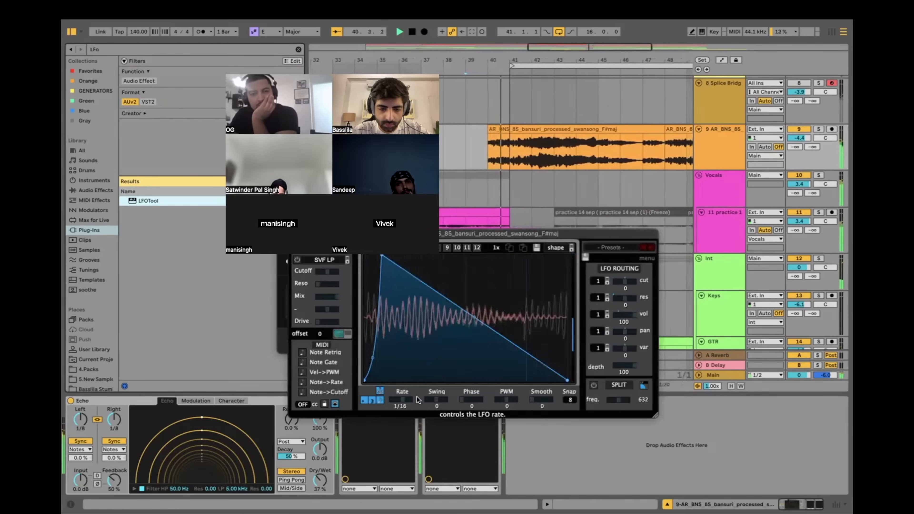
pyautogui.moveTo(469, 313); pyautogui.dragTo(481, 284)
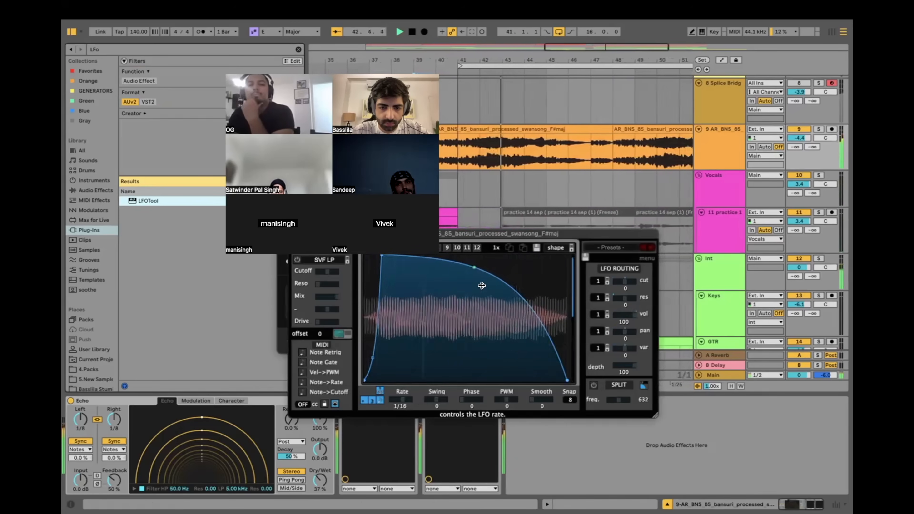
# Step: Stop playback, close the LFOTool window and delete LFOTool from the bansuri flute track
pyautogui.press('space')
pyautogui.click(295, 234)
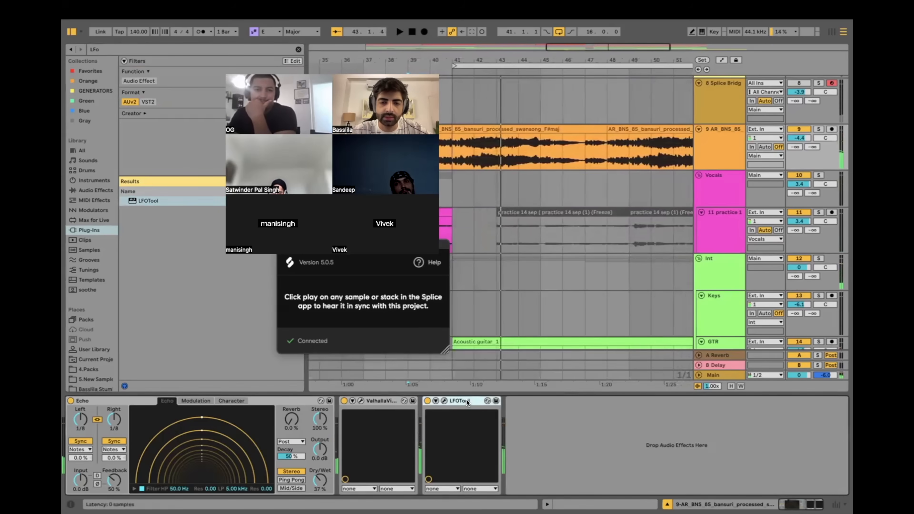
pyautogui.press('Delete')
# Step: Play the flute section again and review the bass, flute and vocal tracks around bar 41
pyautogui.press('space')
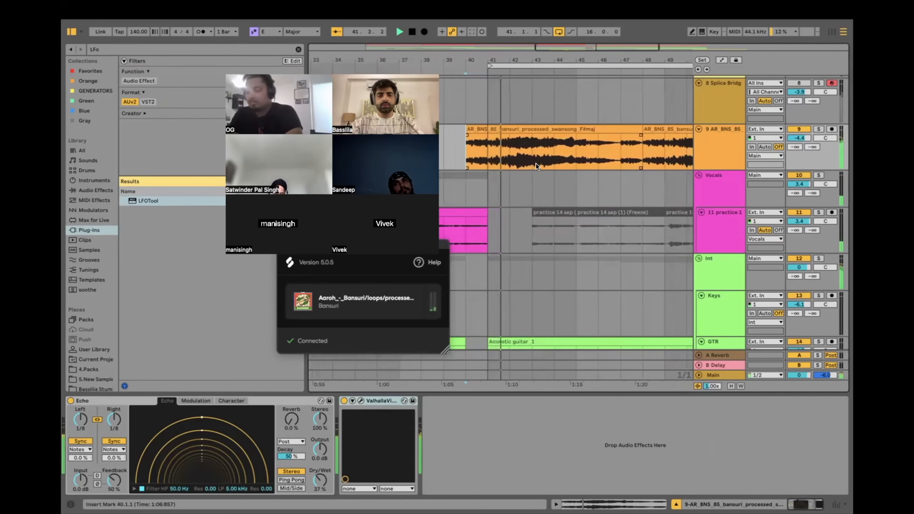
pyautogui.scroll(5, 536, 164)
pyautogui.scroll(-3, 535, 164)
pyautogui.click(531, 179)
pyautogui.scroll(-3, 531, 178)
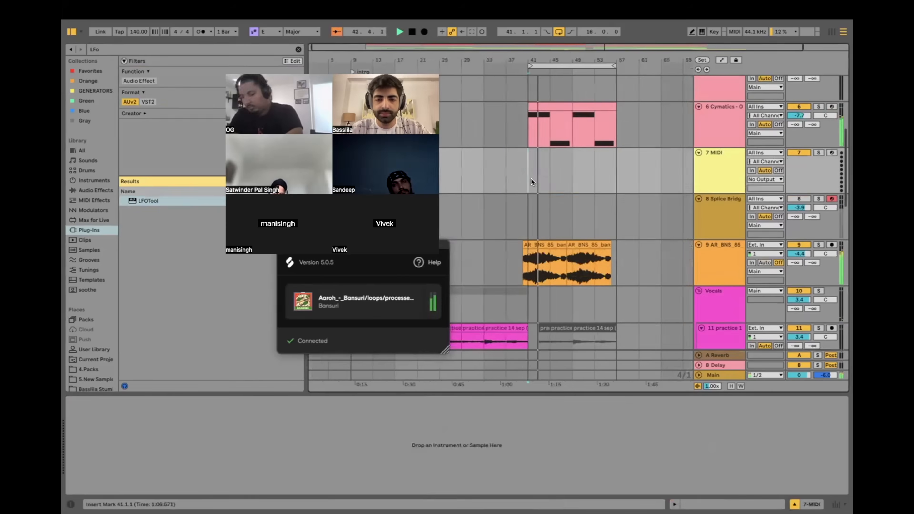
pyautogui.scroll(-4, 531, 179)
pyautogui.scroll(4, 531, 179)
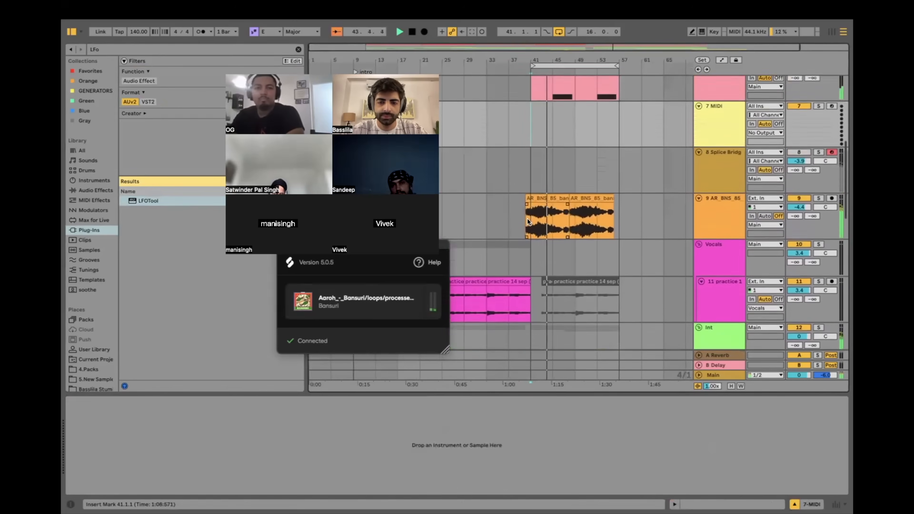
pyautogui.press('space')
# Step: Try to add an empty MIDI clip at bar 37 on the Splice Bridge track, and undo it
pyautogui.scroll(3, 522, 204)
pyautogui.scroll(-4, 504, 236)
pyautogui.moveTo(465, 210); pyautogui.dragTo(590, 298)
pyautogui.doubleClick(509, 226)
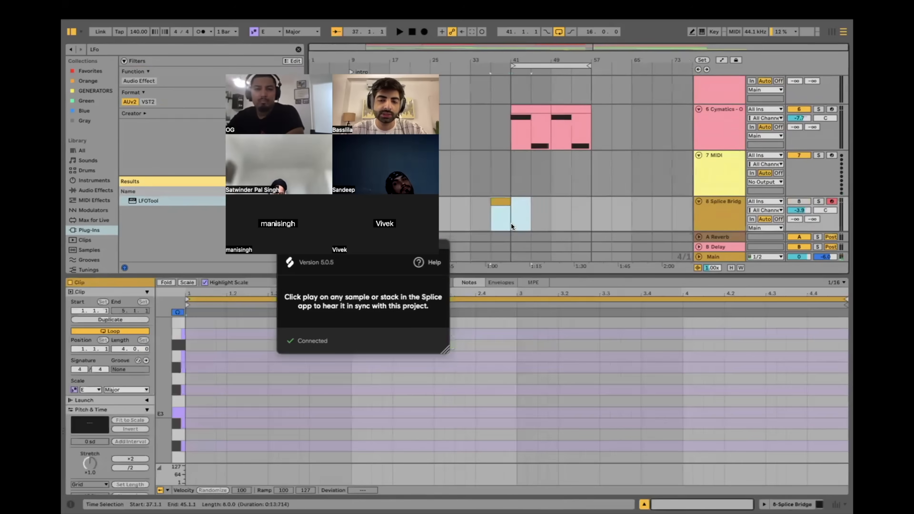
pyautogui.moveTo(510, 223); pyautogui.dragTo(560, 217)
pyautogui.press('super+z')
pyautogui.press('super+z')
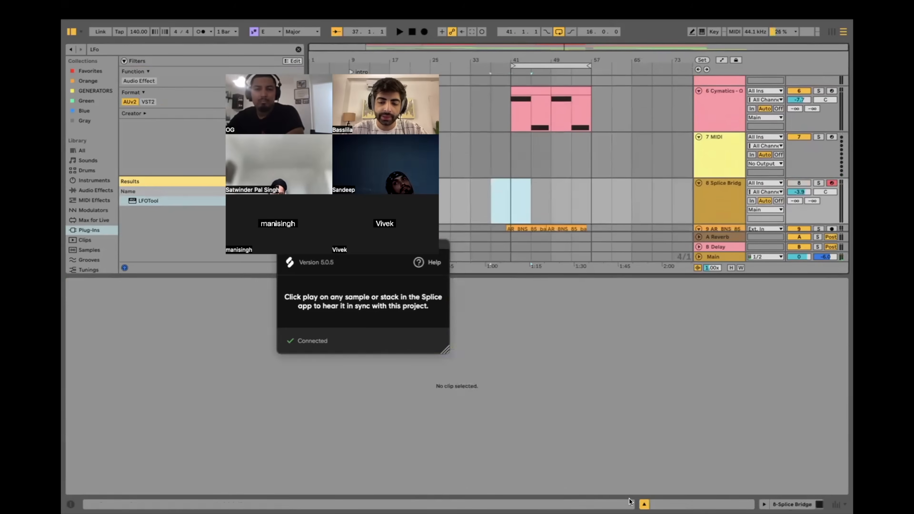
# Step: Hide the detail view and check the flute and vocal clips between bars 41 and 57
pyautogui.click(644, 504)
pyautogui.moveTo(471, 188); pyautogui.dragTo(588, 225)
pyautogui.click(592, 227)
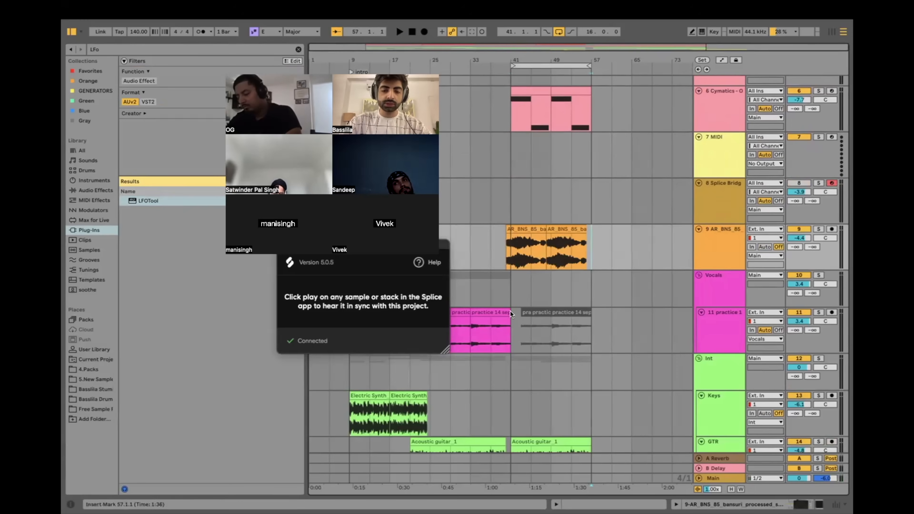
pyautogui.scroll(1, 511, 312)
pyautogui.click(511, 281)
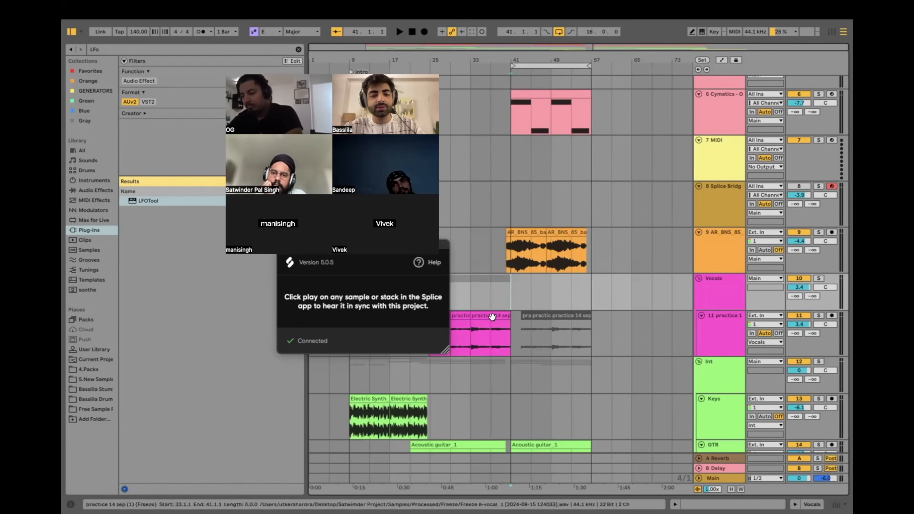
pyautogui.scroll(-1, 491, 318)
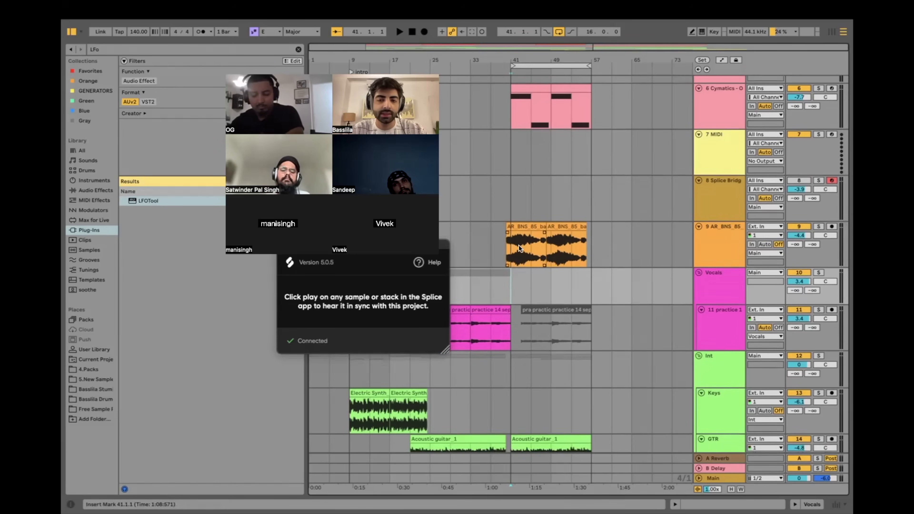
# Step: Fade in the first bansuri flute clip over about one bar, from bar 40 to just before bar 41
pyautogui.click(504, 247)
pyautogui.scroll(5, 504, 247)
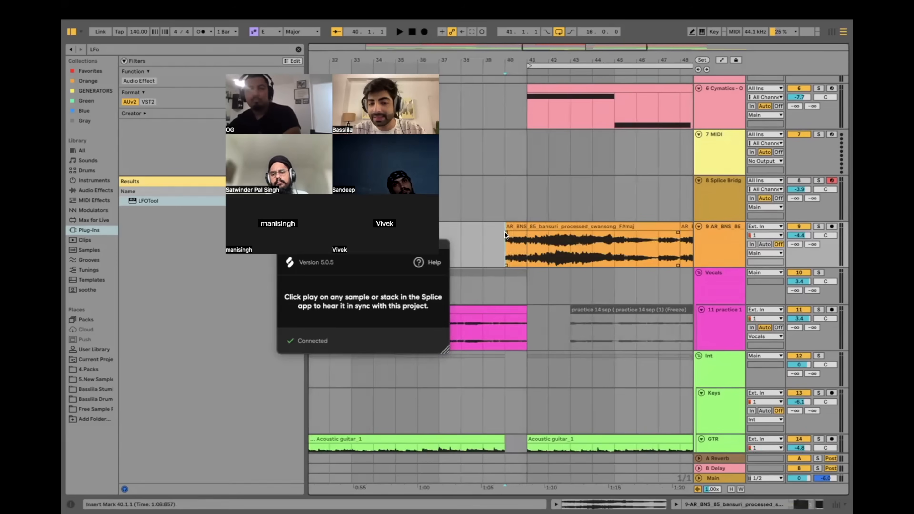
pyautogui.moveTo(506, 233); pyautogui.dragTo(525, 232)
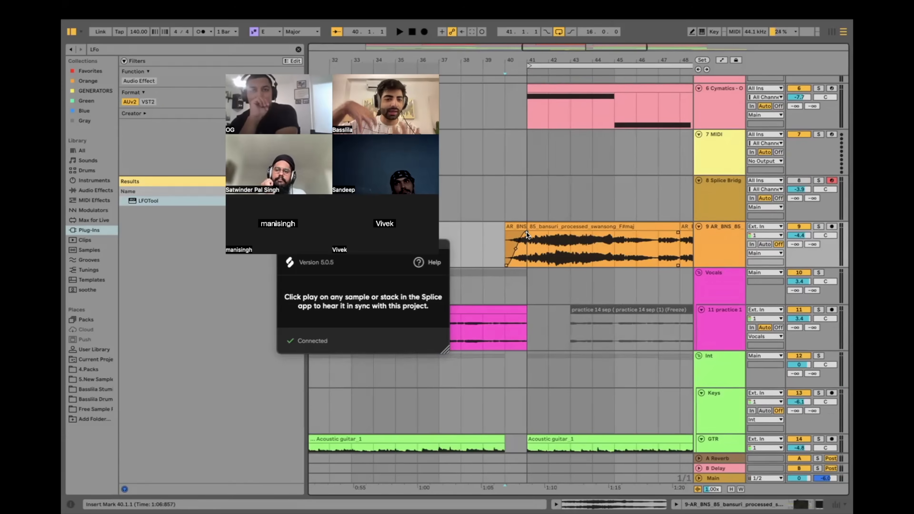
# Step: Play the vocal-to-flute transition around bars 40 and 41 repeatedly to judge the fade-in
pyautogui.click(487, 239)
pyautogui.click(510, 246)
pyautogui.press('space')
pyautogui.click(494, 289)
pyautogui.scroll(5, 498, 290)
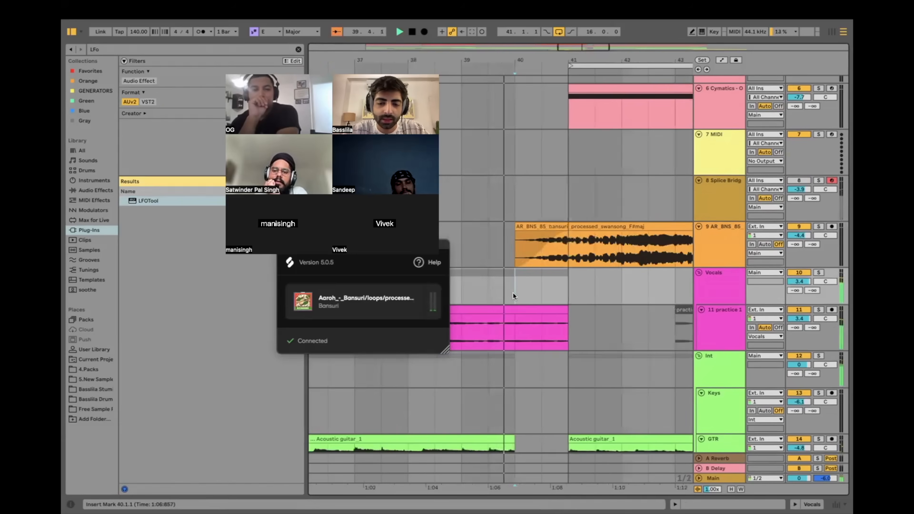
pyautogui.click(553, 334)
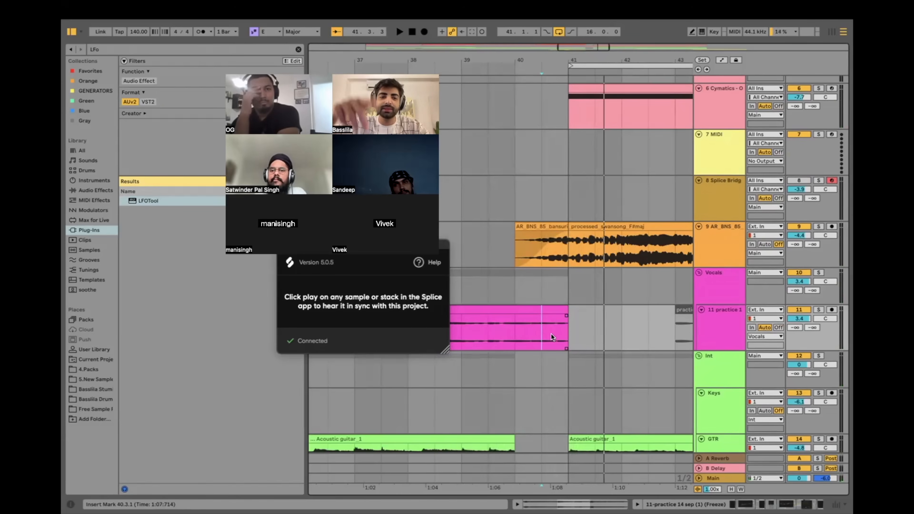
pyautogui.click(501, 286)
pyautogui.press('space')
pyautogui.press('-')
pyautogui.press('+')
pyautogui.press('space')
pyautogui.click(523, 309)
pyautogui.click(489, 297)
pyautogui.press('space')
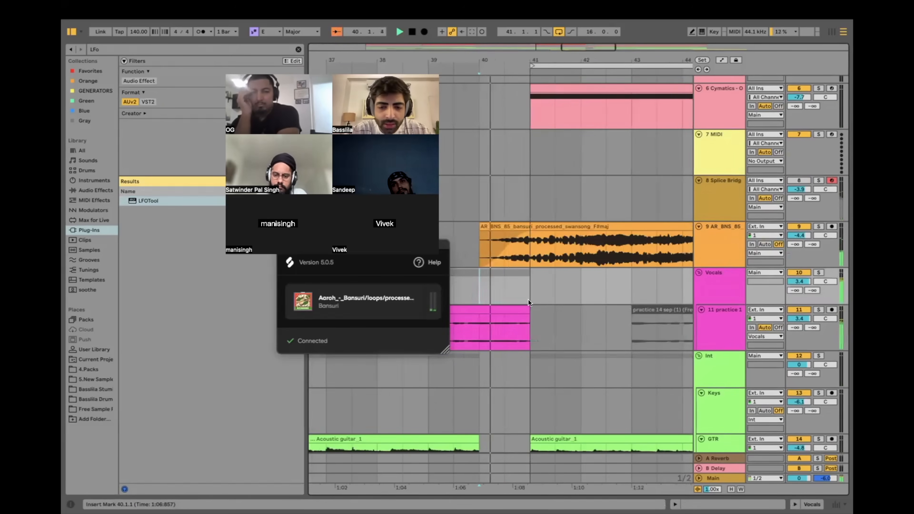
# Step: Try adding an audio track below the vocal practice track, and undo it
pyautogui.scroll(-3, 528, 300)
pyautogui.click(712, 247)
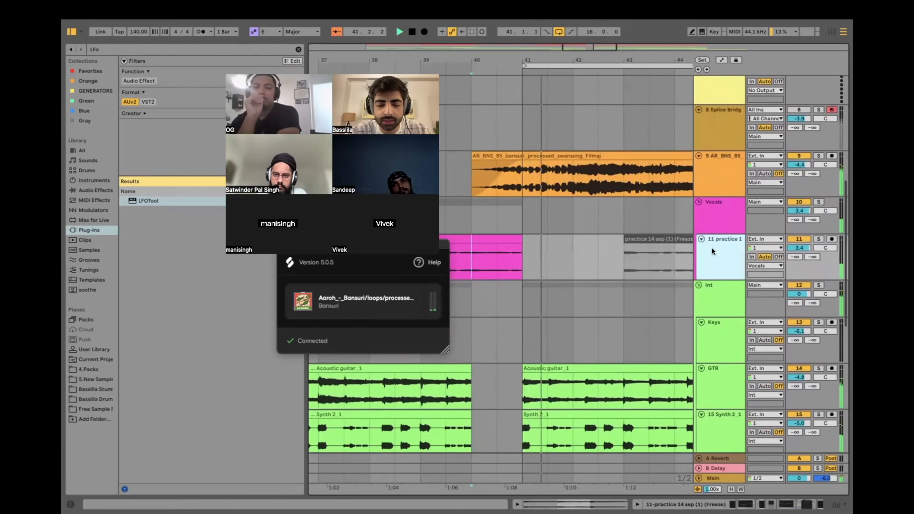
pyautogui.press('super+t')
pyautogui.press('+')
pyautogui.click(522, 299)
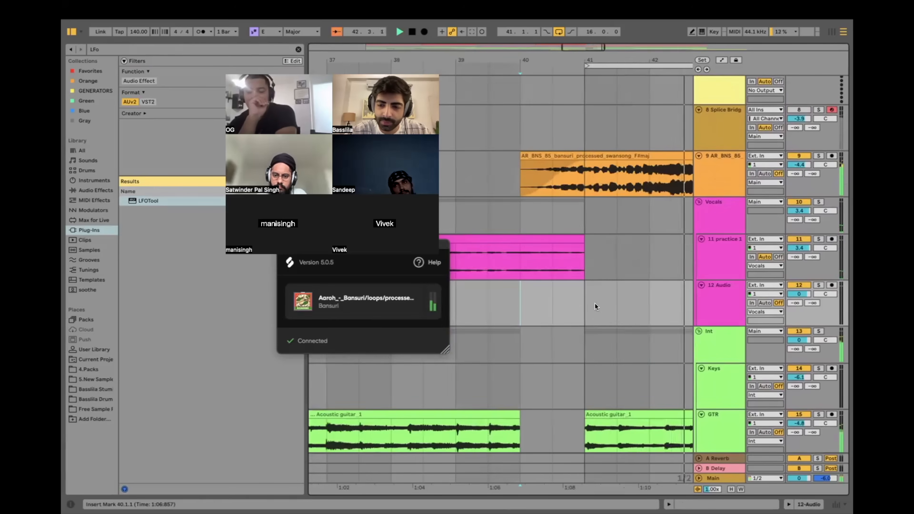
pyautogui.scroll(-3, 577, 301)
pyautogui.press('super+z')
# Step: Review how the shaker, bass, flute and vocal clips line up from bar 41 to 50 during playback, and stop it
pyautogui.scroll(-4, 620, 296)
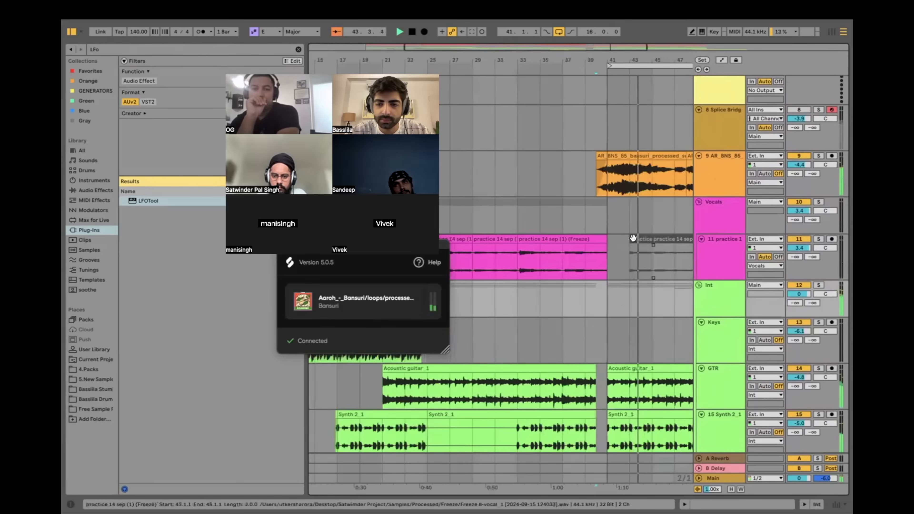
pyautogui.hscroll(3, 620, 235)
pyautogui.scroll(9, 620, 236)
pyautogui.scroll(-4, 604, 177)
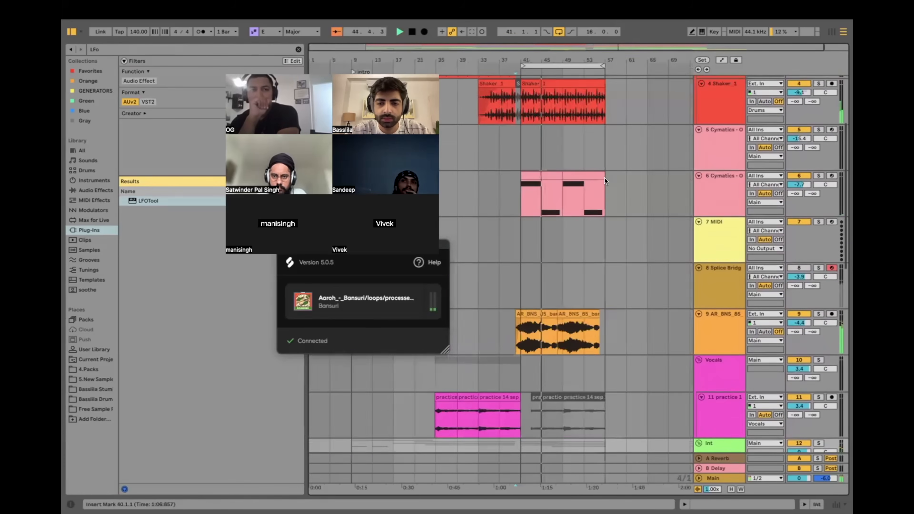
pyautogui.scroll(3, 550, 227)
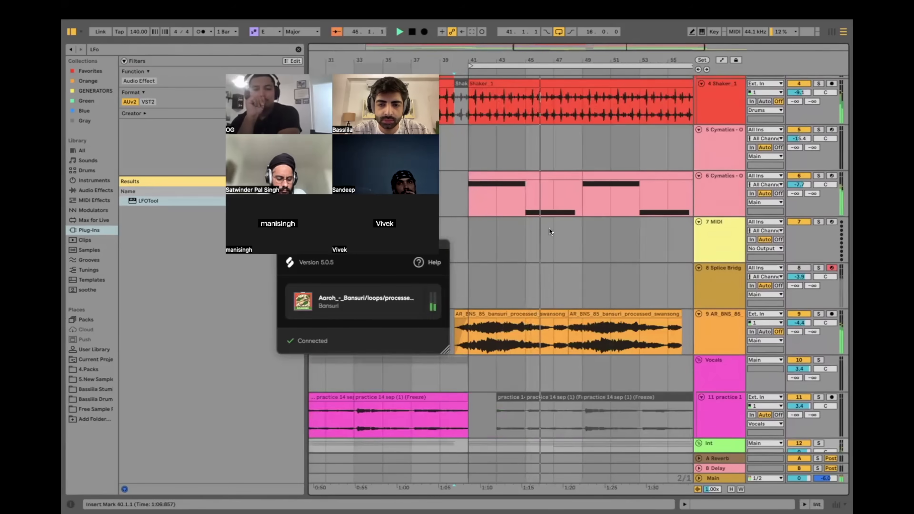
pyautogui.scroll(-2, 592, 221)
pyautogui.click(578, 211)
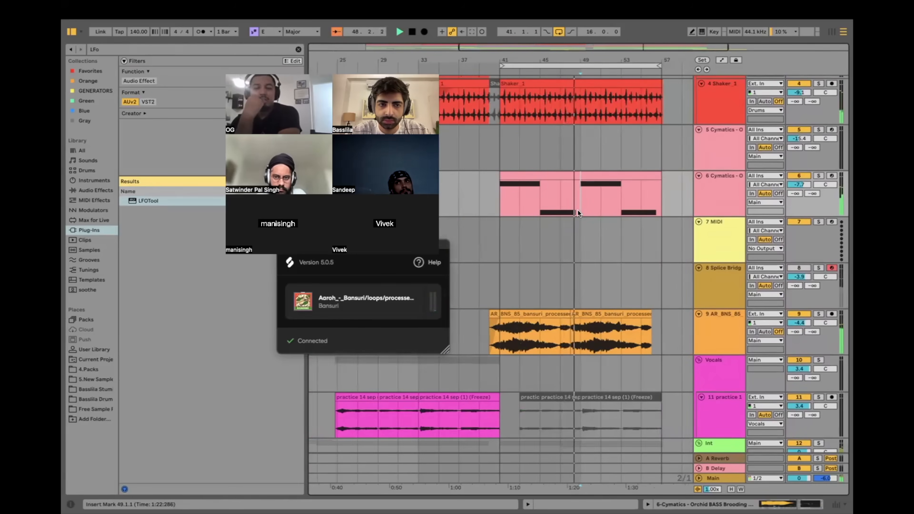
pyautogui.scroll(-3, 578, 210)
pyautogui.scroll(3, 607, 249)
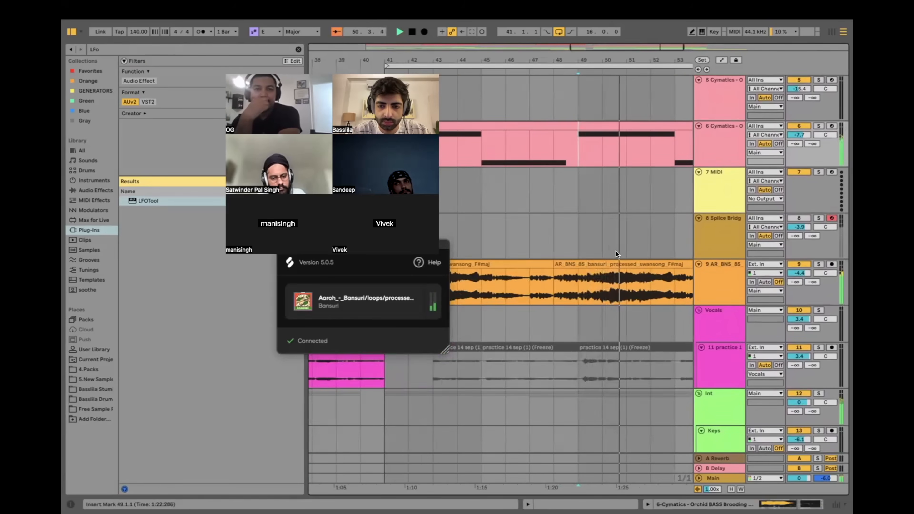
pyautogui.press('space')
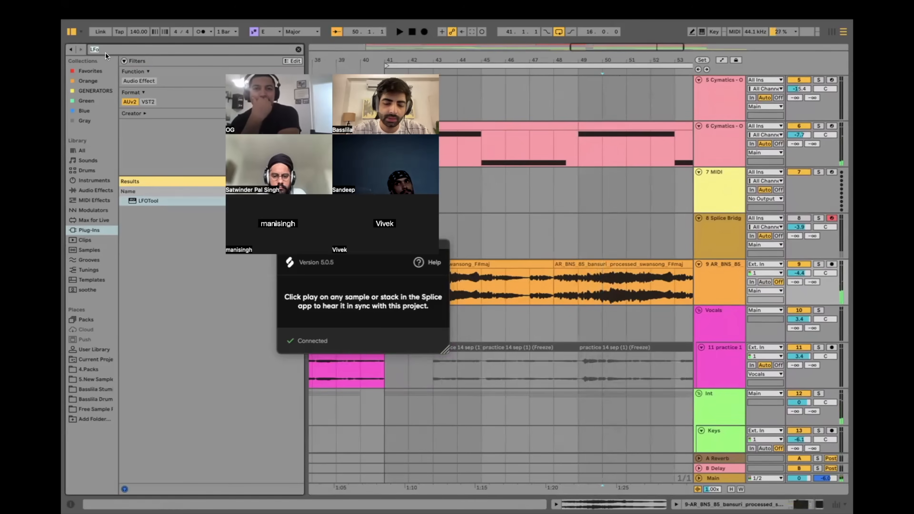
# Step: Search the plug-ins for Melodyne and insert it before Echo on the bansuri flute track
pyautogui.write('melod')
pyautogui.click(734, 281)
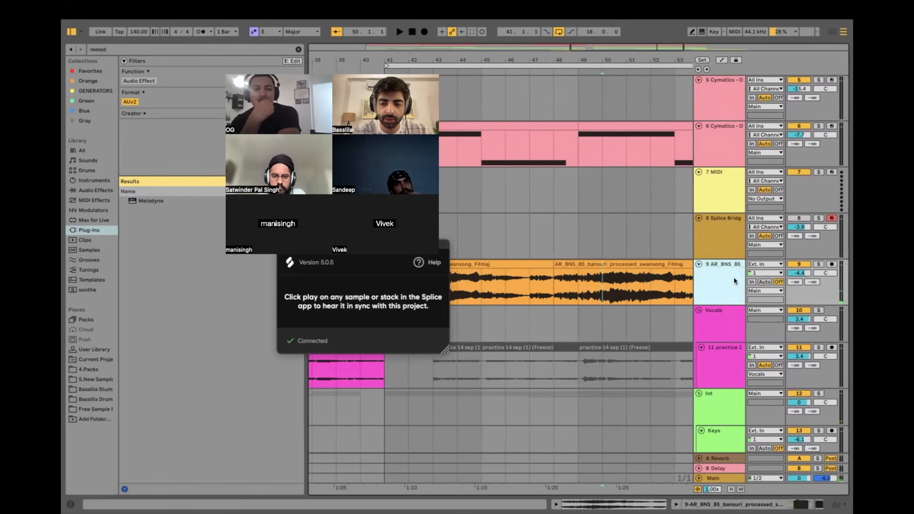
pyautogui.doubleClick(718, 266)
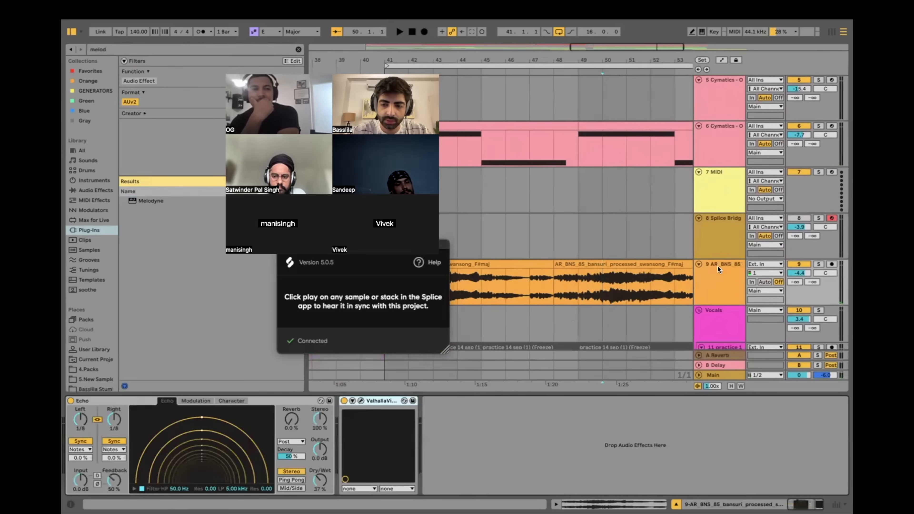
pyautogui.moveTo(141, 202); pyautogui.dragTo(69, 435)
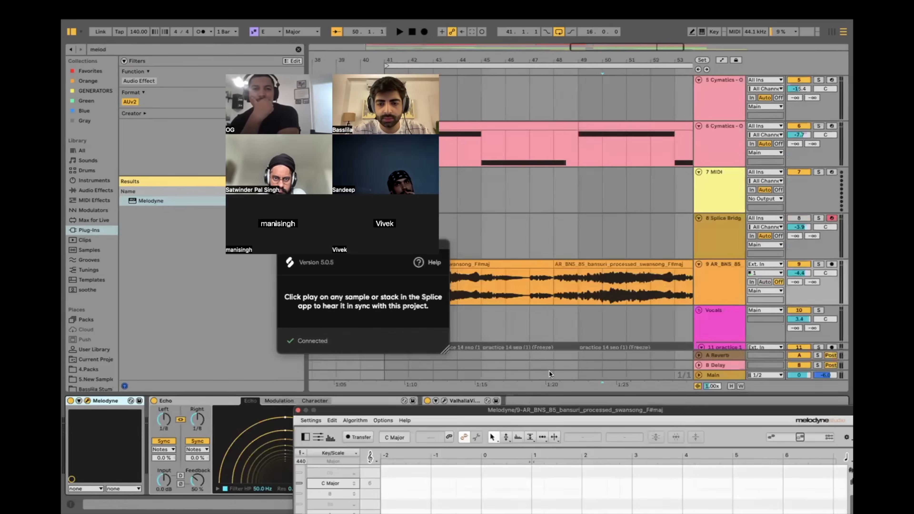
# Step: Set the start position at bar 48 on the flute track and arm Melodyne's Transfer, returning from its browser page
pyautogui.click(549, 287)
pyautogui.click(361, 432)
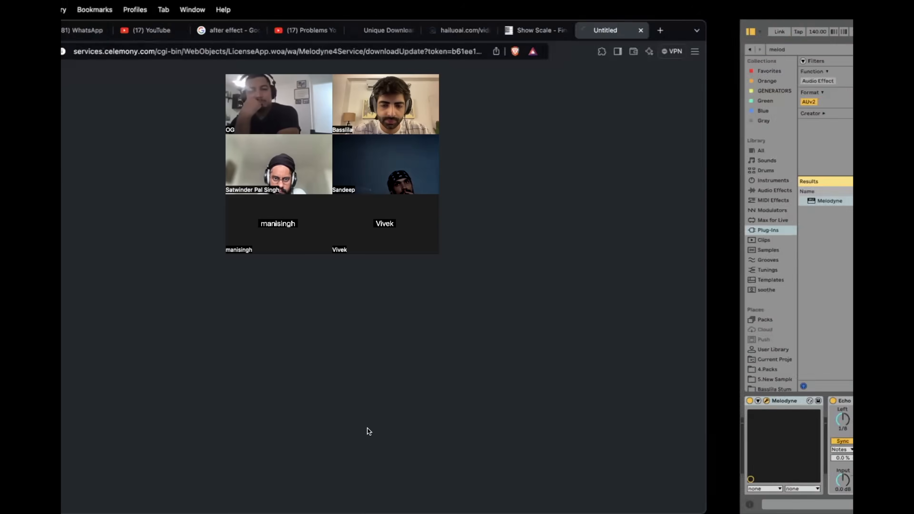
pyautogui.hotkey('ctrl', 'Right')
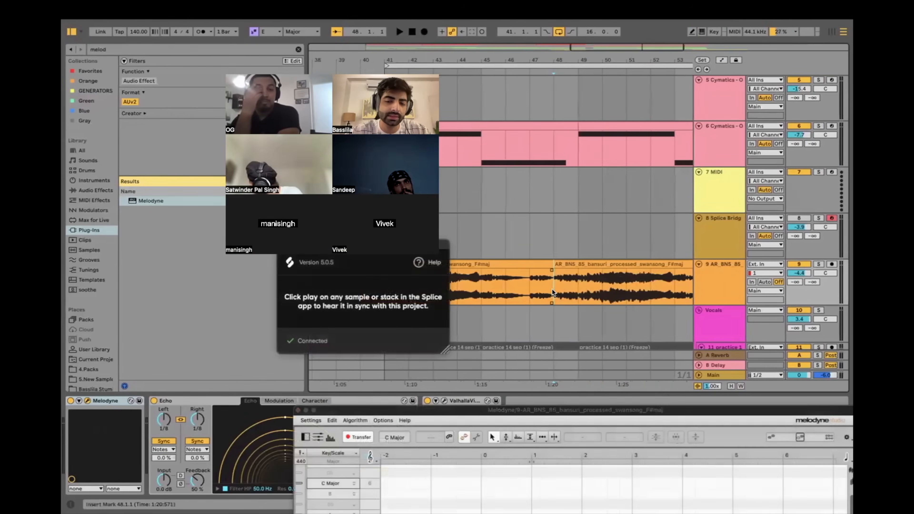
pyautogui.moveTo(539, 407); pyautogui.dragTo(565, 248)
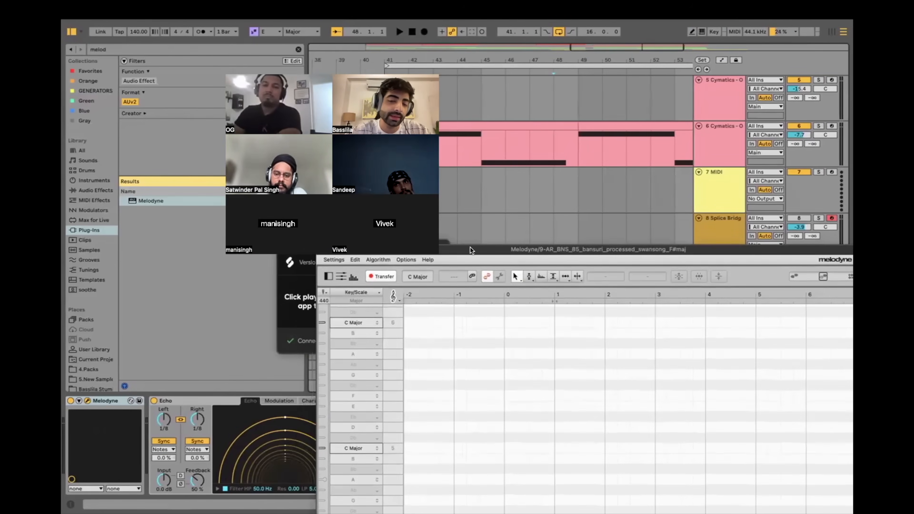
pyautogui.moveTo(470, 247); pyautogui.dragTo(470, 437)
pyautogui.moveTo(475, 332); pyautogui.dragTo(492, 323)
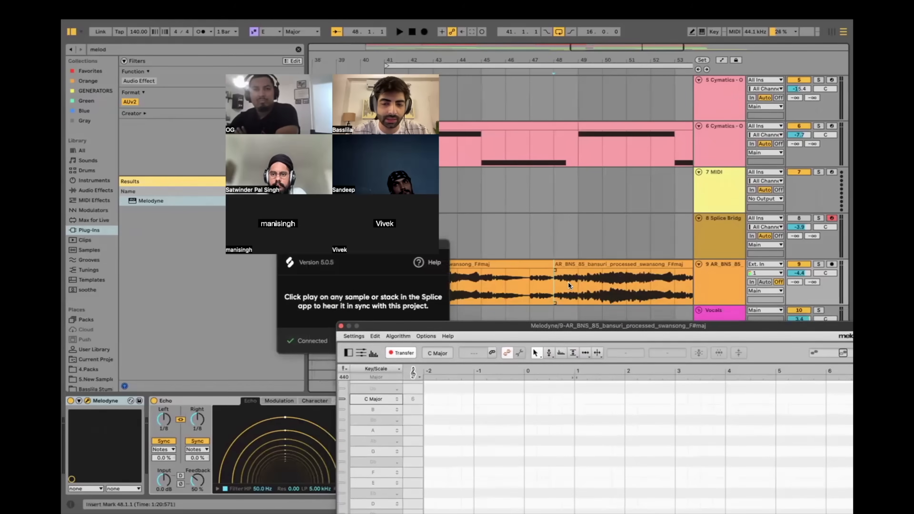
# Step: Play the second flute clip from bar 48 to transfer its audio into Melodyne, with the note editor in full view
pyautogui.click(557, 282)
pyautogui.press('space')
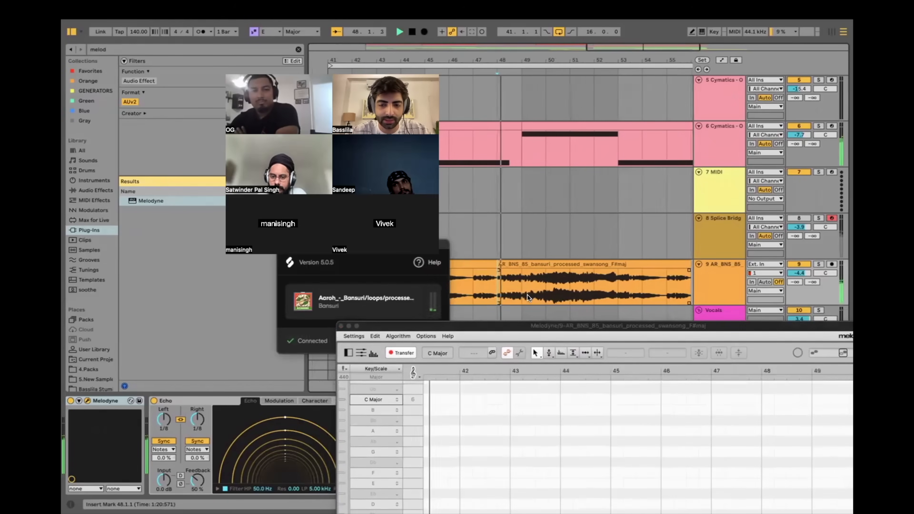
pyautogui.click(531, 327)
pyautogui.moveTo(531, 327); pyautogui.dragTo(492, 291)
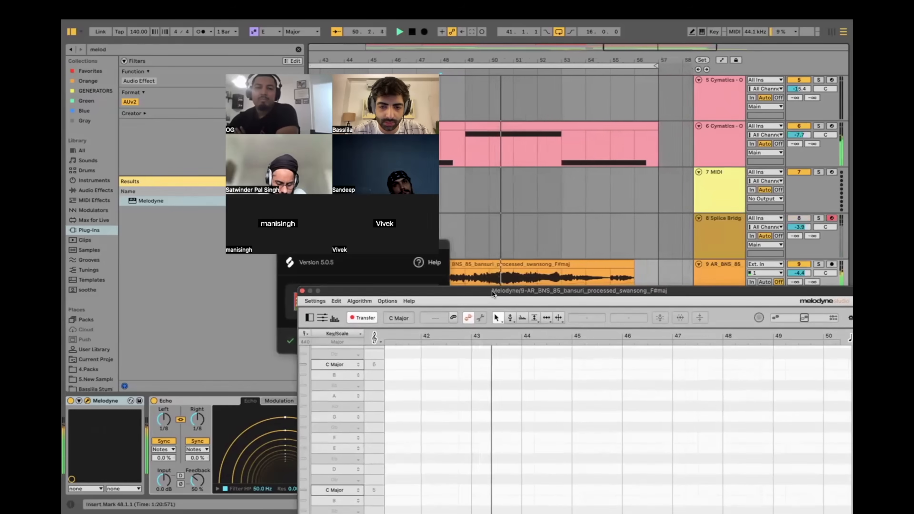
pyautogui.moveTo(492, 292); pyautogui.dragTo(488, 24)
pyautogui.scroll(5, 481, 172)
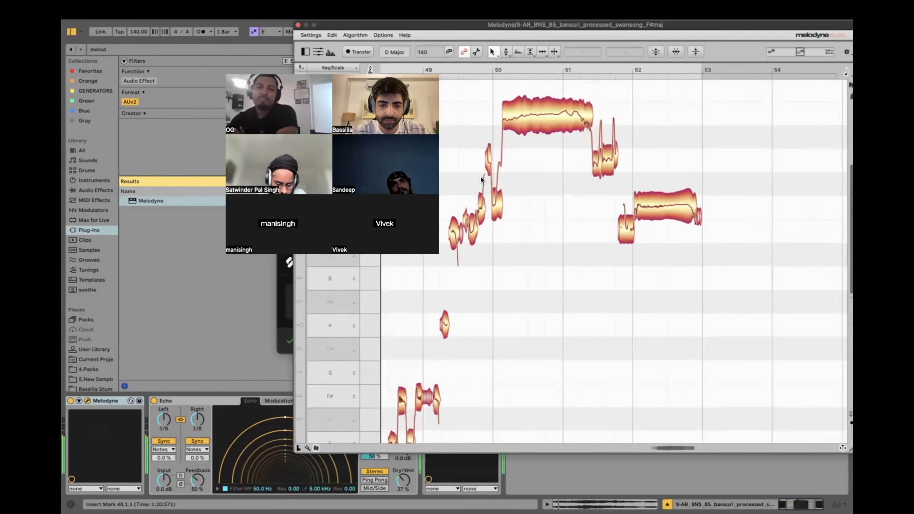
# Step: Split the long F#5 flute note around bar 50 into three parts and raise the middle part to A5
pyautogui.scroll(3, 536, 181)
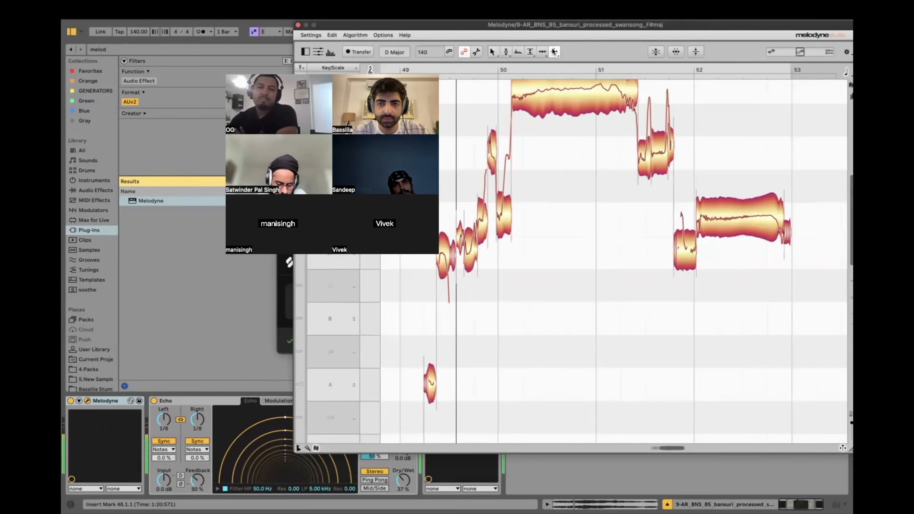
pyautogui.scroll(3, 571, 169)
pyautogui.scroll(2, 608, 171)
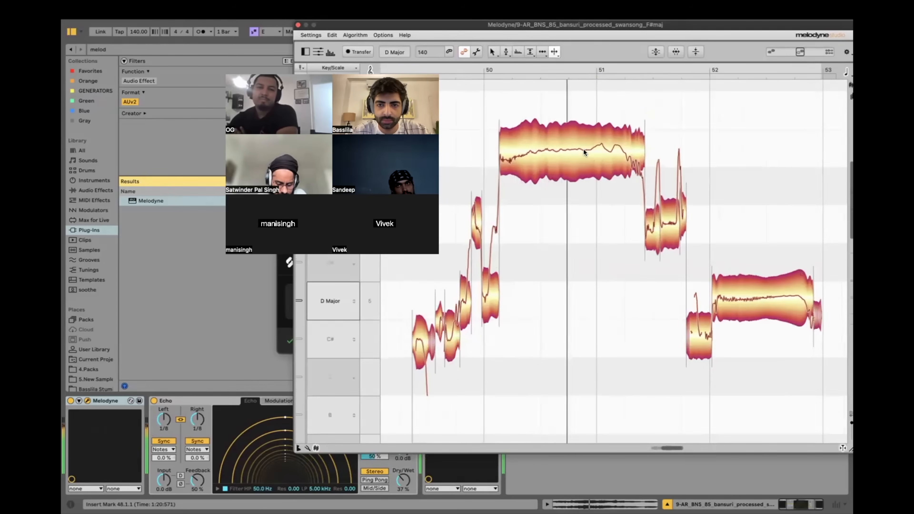
pyautogui.scroll(4, 578, 145)
pyautogui.click(566, 140)
pyautogui.doubleClick(565, 140)
pyautogui.doubleClick(608, 144)
pyautogui.moveTo(576, 144); pyautogui.dragTo(584, 173)
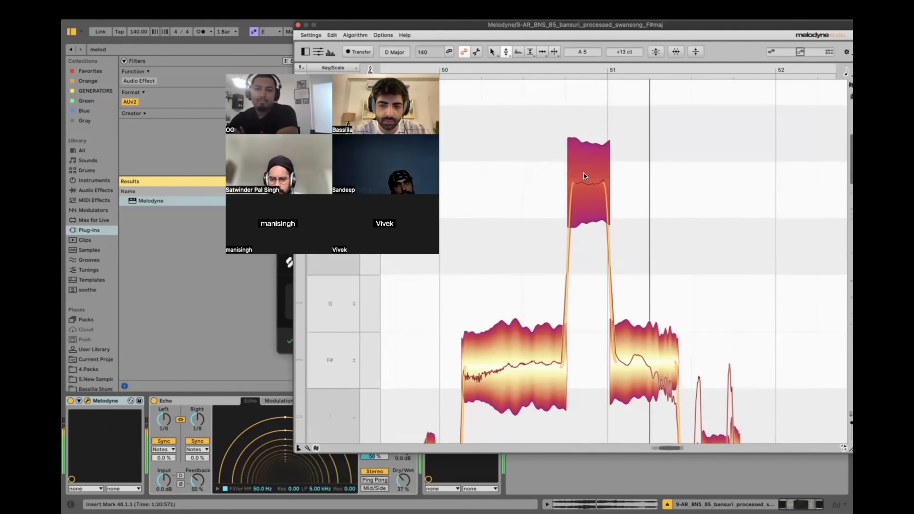
# Step: Smooth the pitch transitions into and out of the raised A5 note with longer glides
pyautogui.click(560, 361)
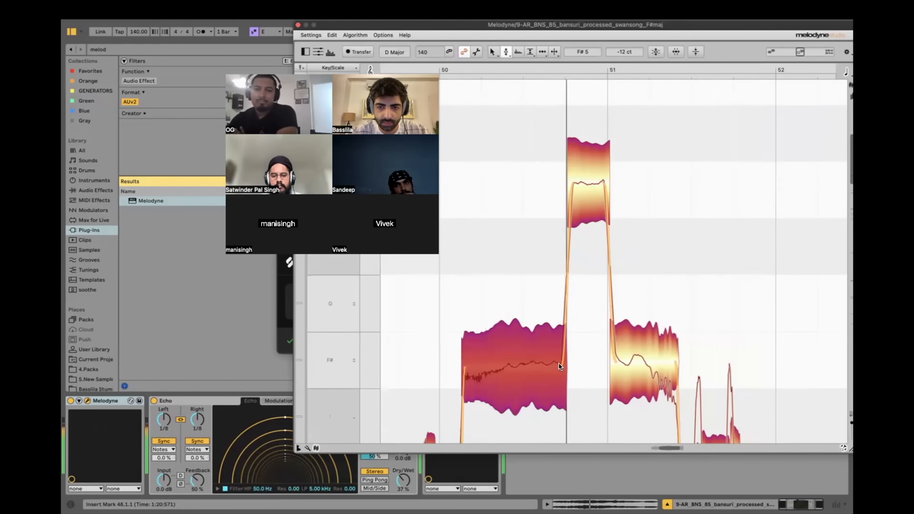
pyautogui.click(586, 337)
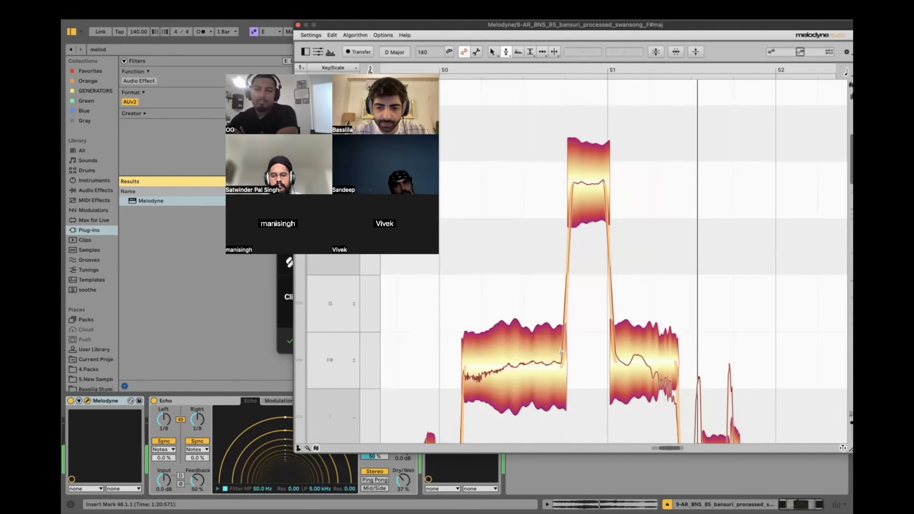
pyautogui.moveTo(561, 346); pyautogui.dragTo(568, 295)
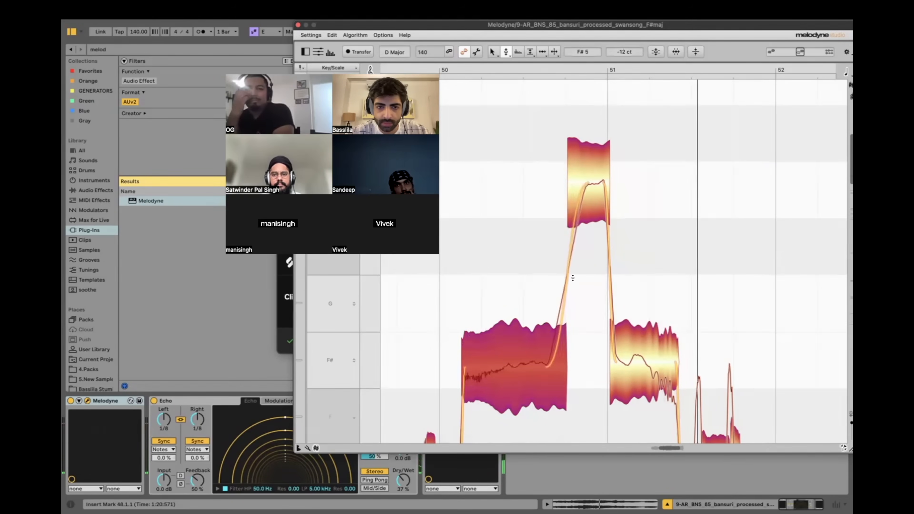
pyautogui.moveTo(610, 183); pyautogui.dragTo(631, 144)
# Step: Audition the raised A5 note between bars 50 and 51 and steepen the pitch transition leading into it from F#5
pyautogui.press('space')
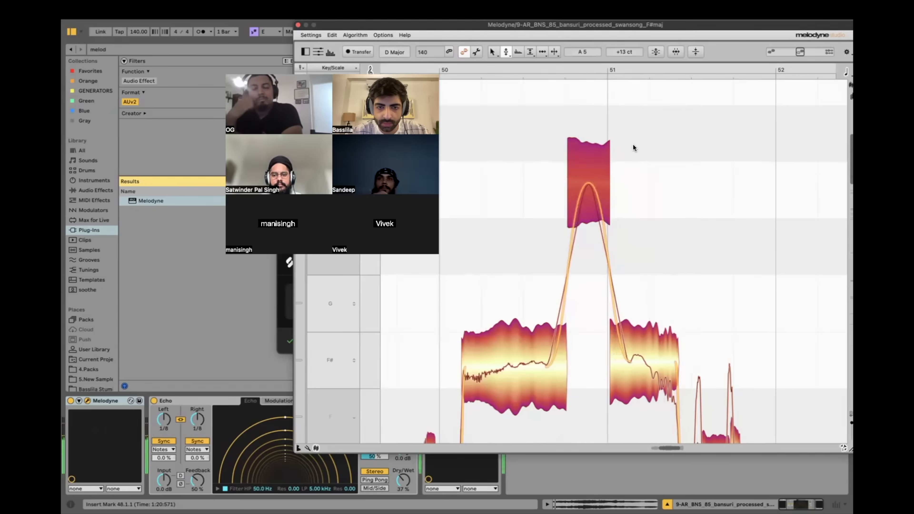
pyautogui.click(511, 257)
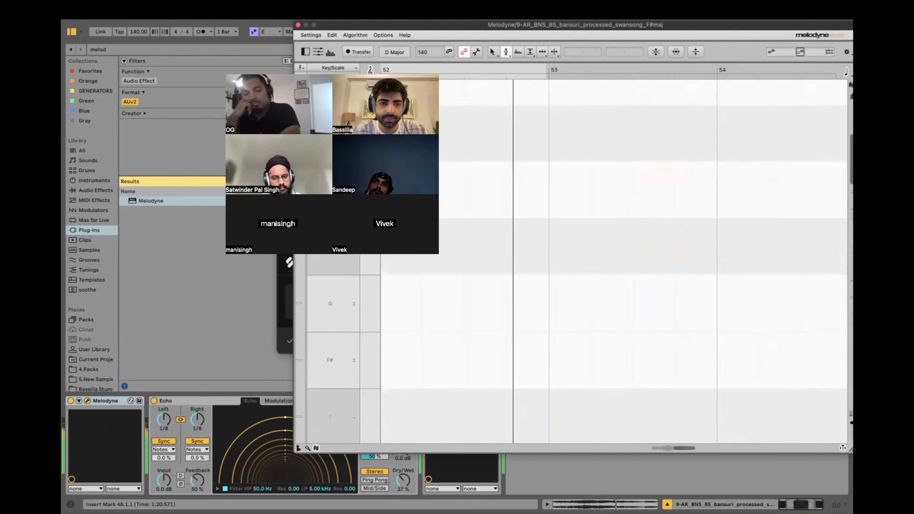
pyautogui.scroll(-5, 464, 272)
pyautogui.click(621, 312)
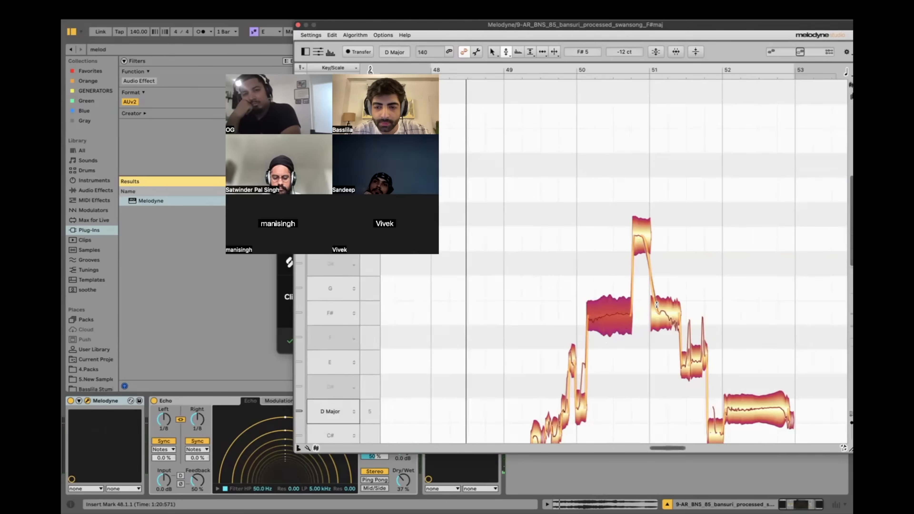
pyautogui.click(653, 311)
pyautogui.scroll(3, 659, 309)
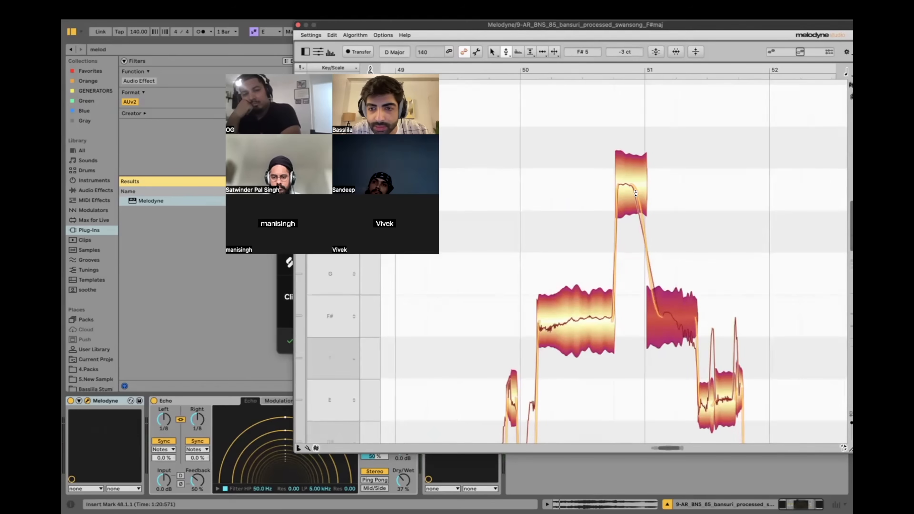
pyautogui.click(626, 190)
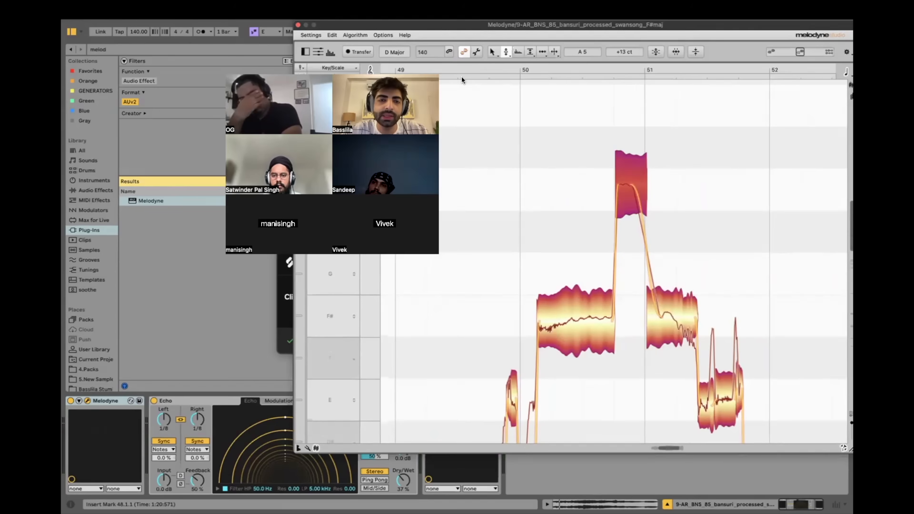
# Step: Close Melodyne and play the arrangement around bar 41 to check the reshaped flute against the other tracks
pyautogui.click(298, 24)
pyautogui.scroll(-3, 497, 227)
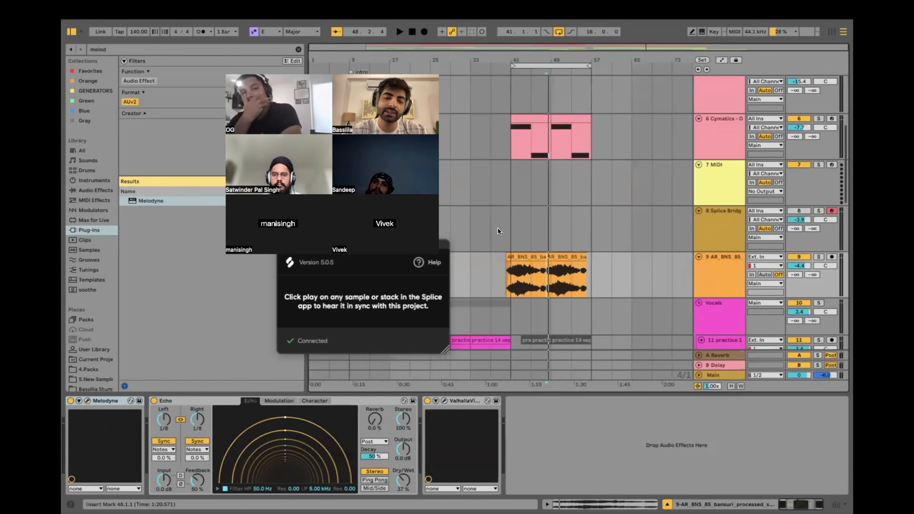
pyautogui.click(498, 235)
pyautogui.scroll(3, 498, 232)
pyautogui.click(522, 239)
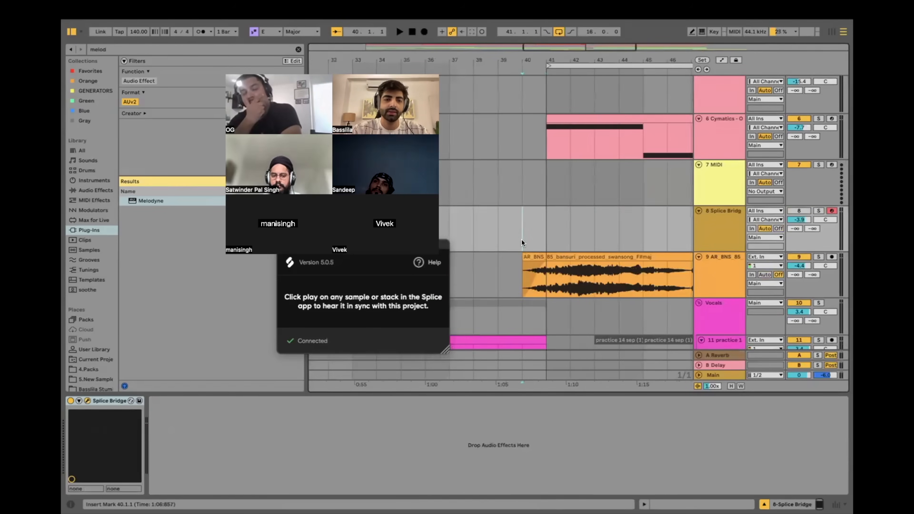
pyautogui.press('space')
pyautogui.scroll(-2, 522, 239)
pyautogui.scroll(3, 523, 240)
pyautogui.scroll(-2, 512, 241)
pyautogui.click(512, 241)
pyautogui.scroll(-4, 512, 241)
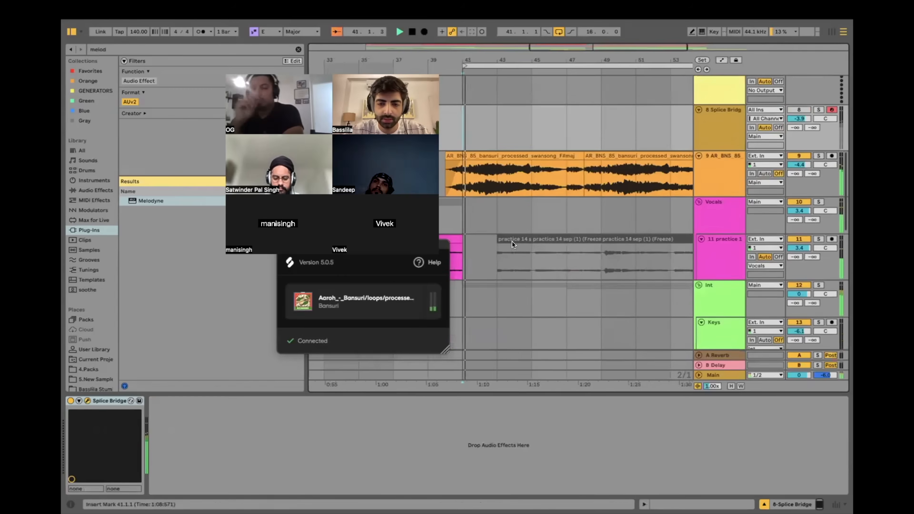
pyautogui.click(724, 176)
pyautogui.scroll(-2, 578, 204)
pyautogui.scroll(5, 633, 199)
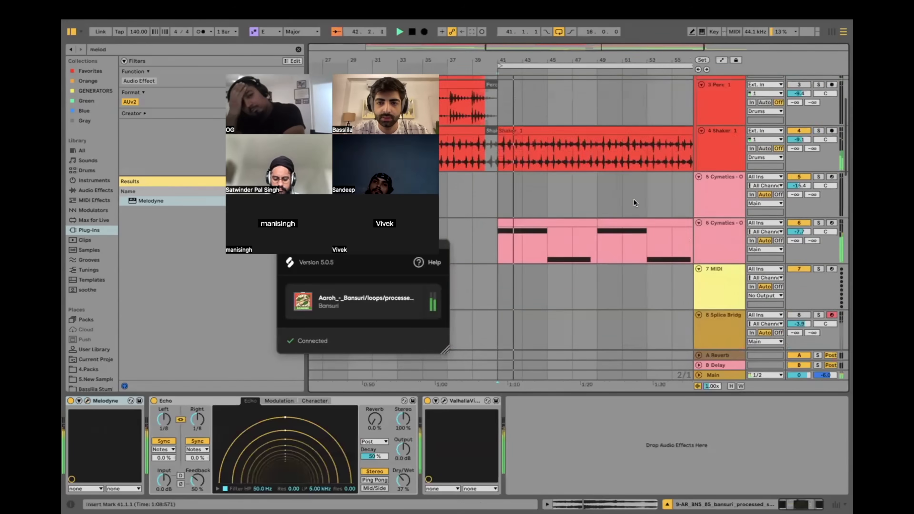
pyautogui.scroll(-2, 634, 200)
pyautogui.scroll(3, 524, 251)
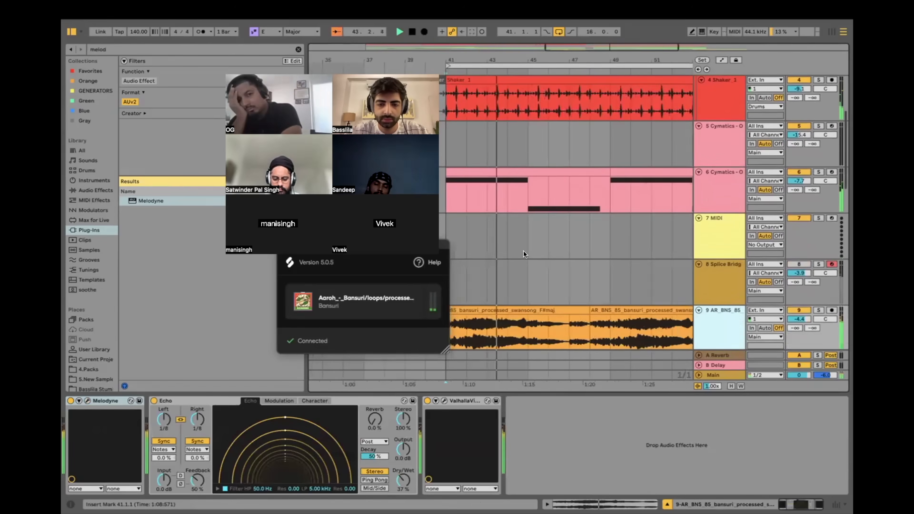
pyautogui.scroll(-3, 524, 251)
pyautogui.scroll(-3, 523, 251)
# Step: Insert a new MIDI track directly below track 6 Cymatics and load Kontakt 7 on it
pyautogui.click(538, 217)
pyautogui.scroll(-4, 545, 203)
pyautogui.scroll(5, 546, 204)
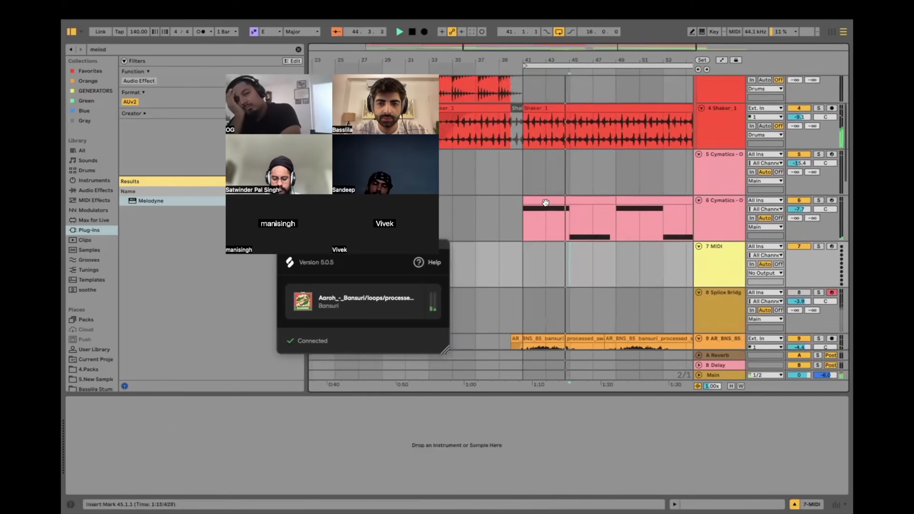
pyautogui.click(716, 222)
pyautogui.click(719, 279)
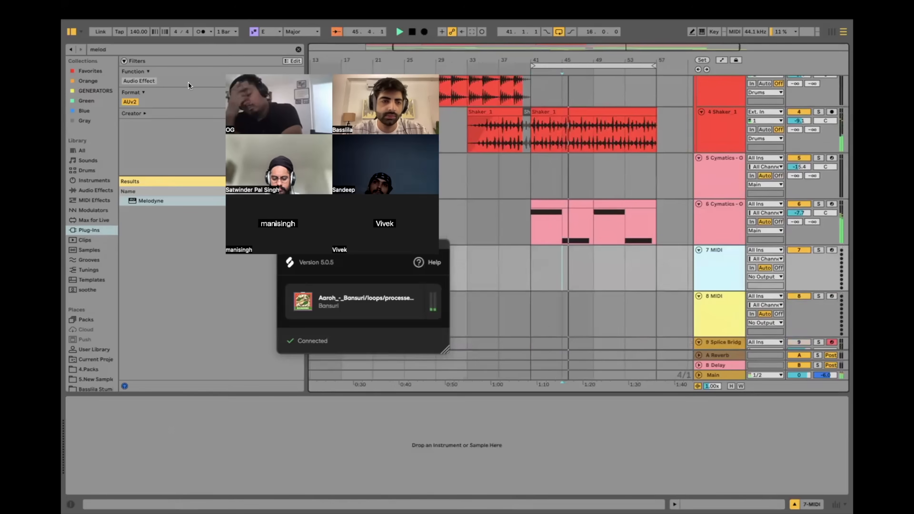
pyautogui.press('super+shift+t')
pyautogui.click(132, 51)
pyautogui.press('super+a')
pyautogui.write('konta')
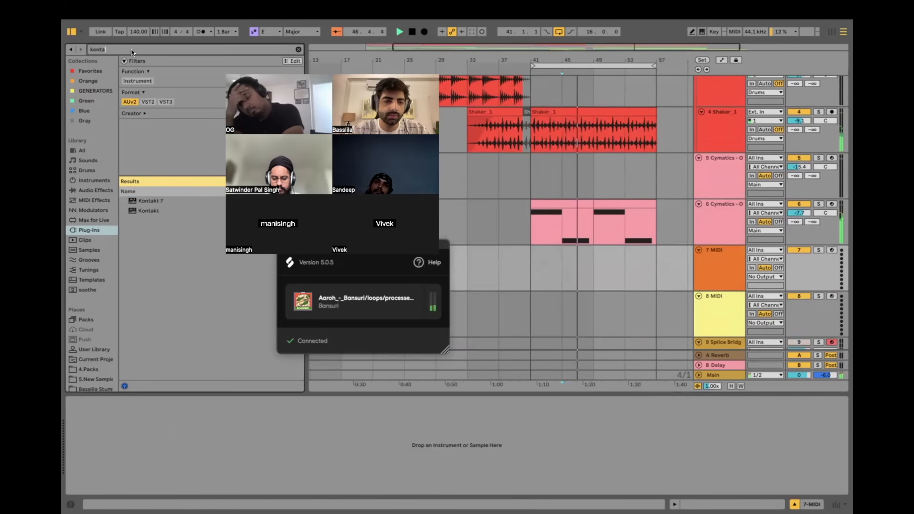
pyautogui.moveTo(153, 198); pyautogui.dragTo(560, 273)
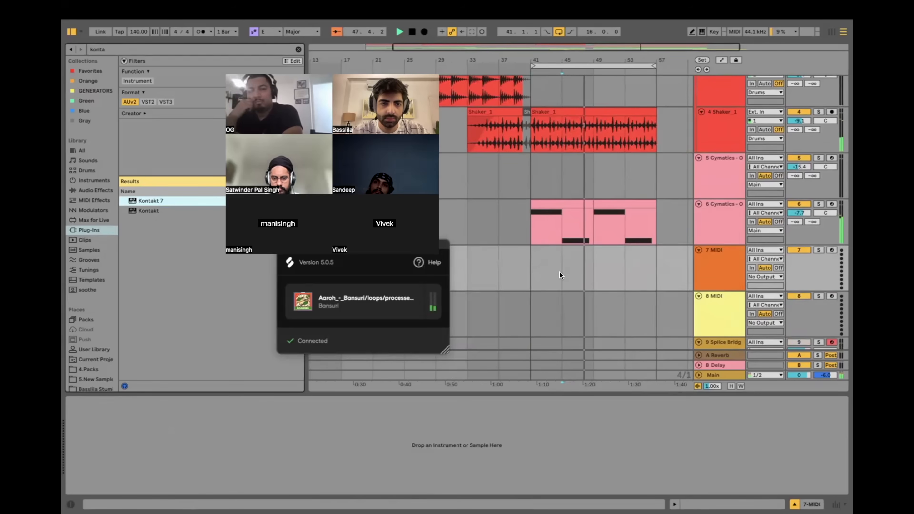
pyautogui.press('Return')
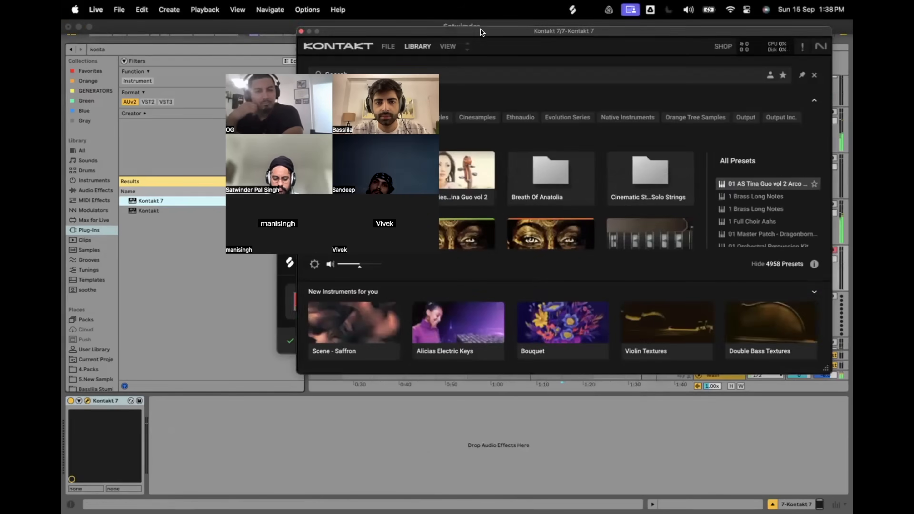
# Step: Move the Kontakt window aside and copy the Cymatics MIDI clip from bars 41 to 57 onto the Kontakt 7 track
pyautogui.moveTo(482, 32); pyautogui.dragTo(568, 381)
pyautogui.click(568, 202)
pyautogui.keyDown('shift'); pyautogui.click(612, 202); pyautogui.keyUp('shift')
pyautogui.moveTo(611, 202); pyautogui.dragTo(611, 257)
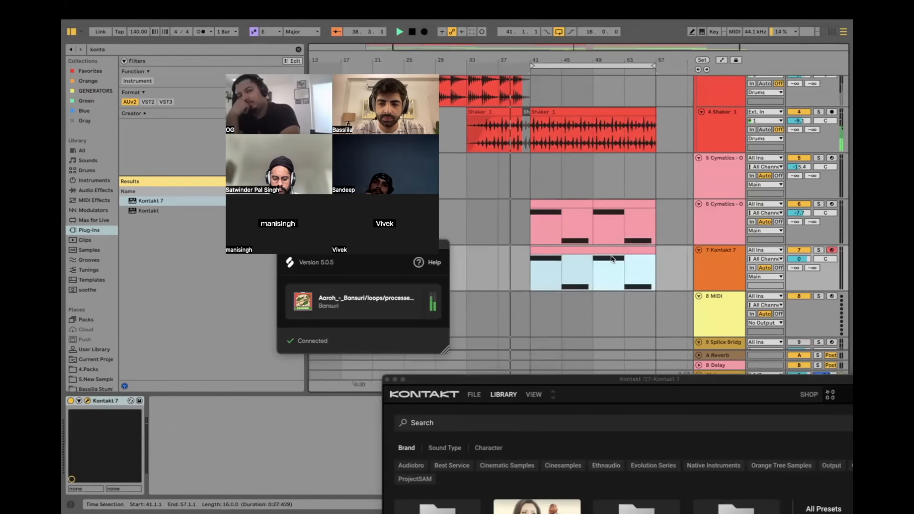
# Step: Switch Kontakt to its library browser view, load the Vocal Colors Bronte instrument, and close the plug-in window
pyautogui.click(526, 394)
pyautogui.click(524, 404)
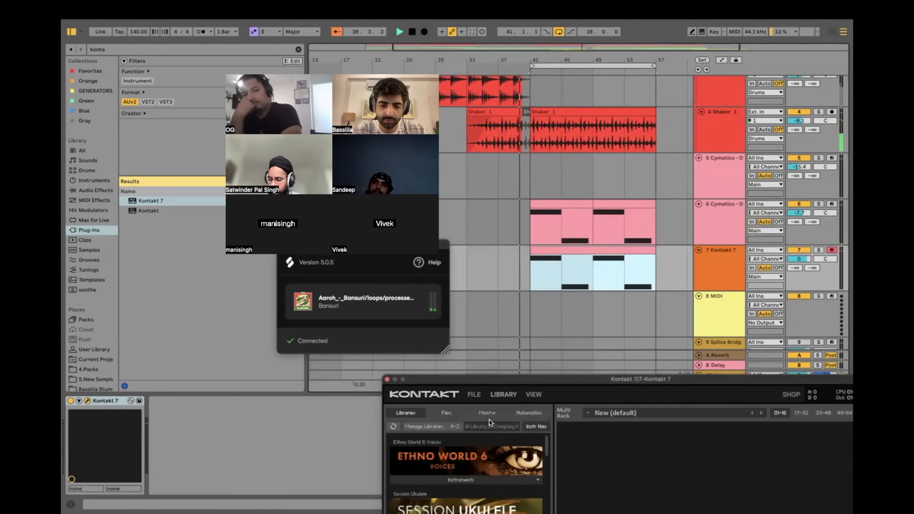
pyautogui.scroll(-3, 448, 357)
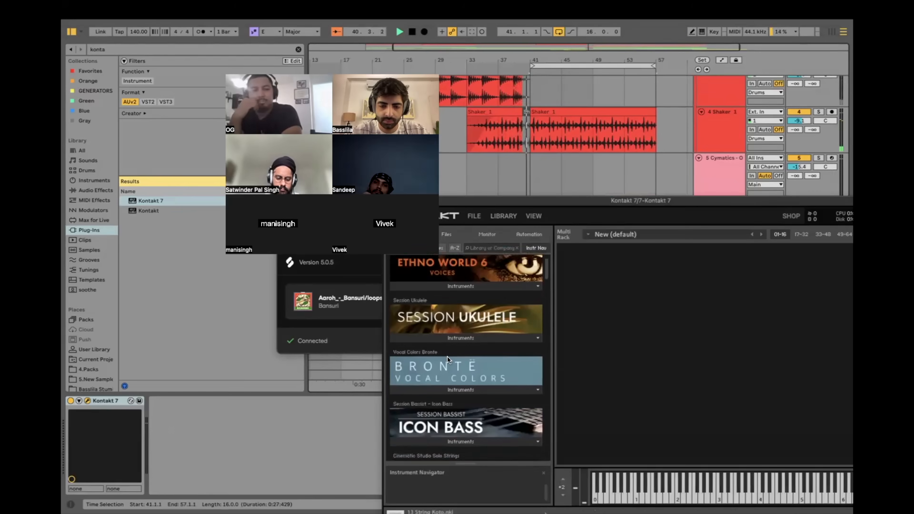
pyautogui.click(452, 346)
pyautogui.moveTo(449, 357); pyautogui.dragTo(671, 352)
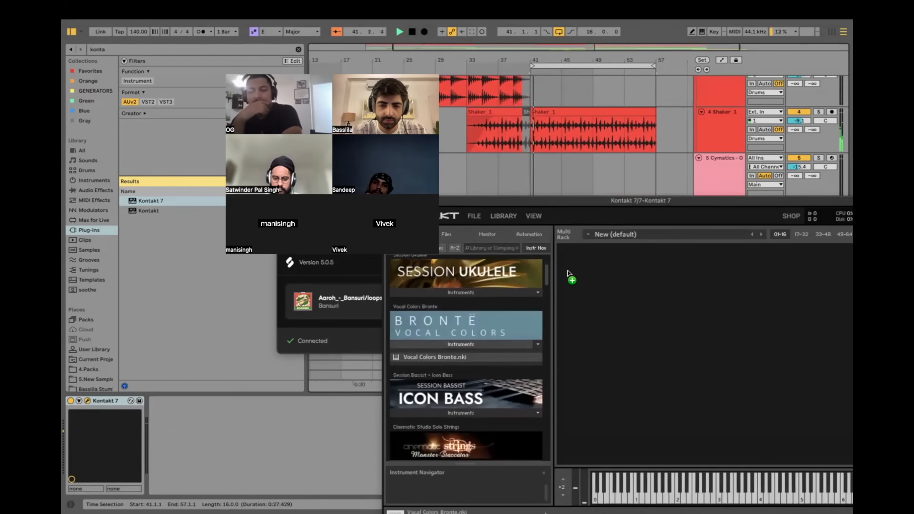
pyautogui.moveTo(391, 200); pyautogui.dragTo(452, 200)
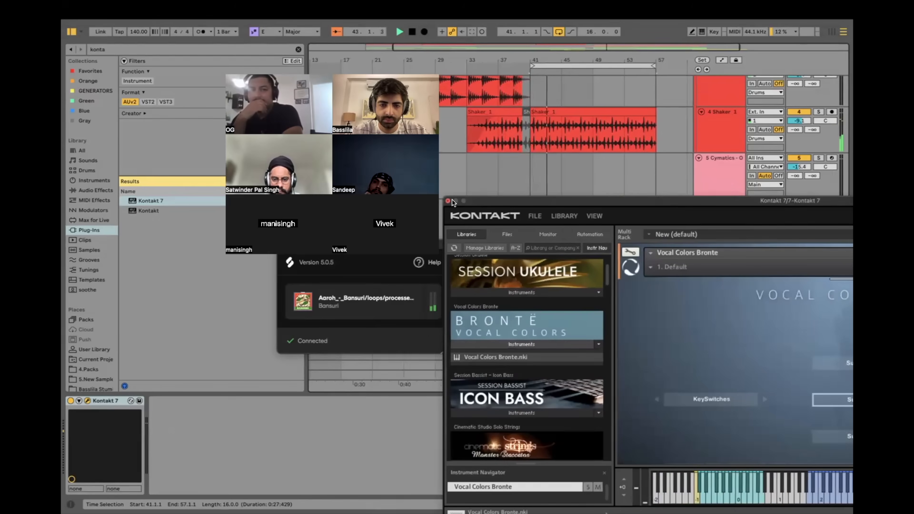
pyautogui.click(447, 200)
# Step: Solo the Kontakt 7 track and duplicate all notes of its clip an octave higher, at G4 and D4
pyautogui.hscroll(-3, 555, 227)
pyautogui.scroll(-2, 555, 227)
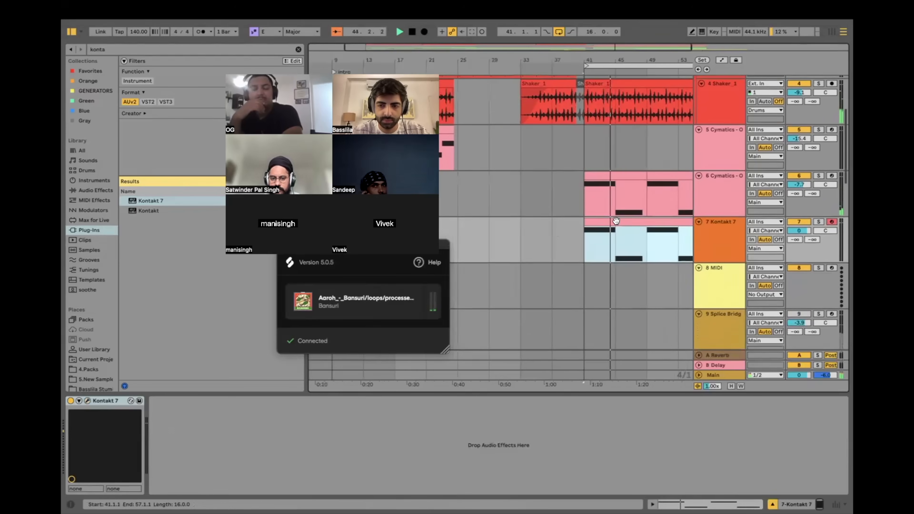
pyautogui.press('-')
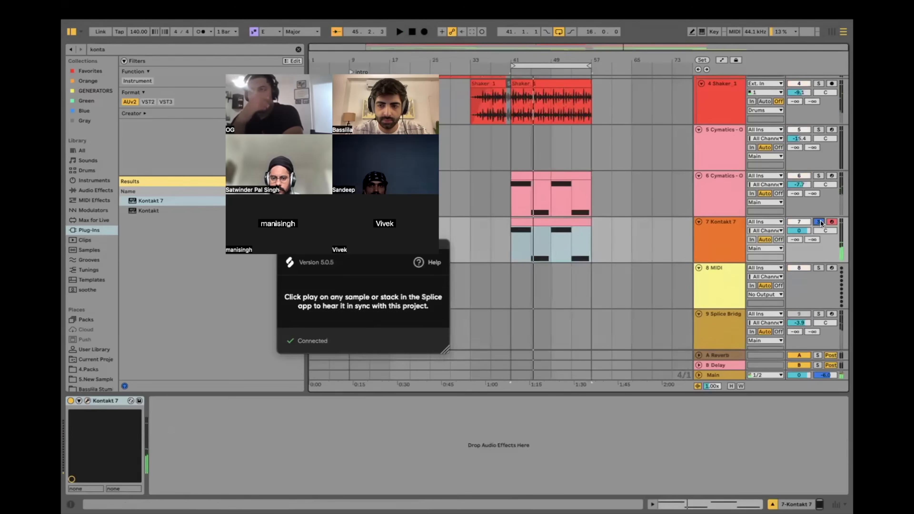
pyautogui.doubleClick(528, 234)
pyautogui.press('super+a')
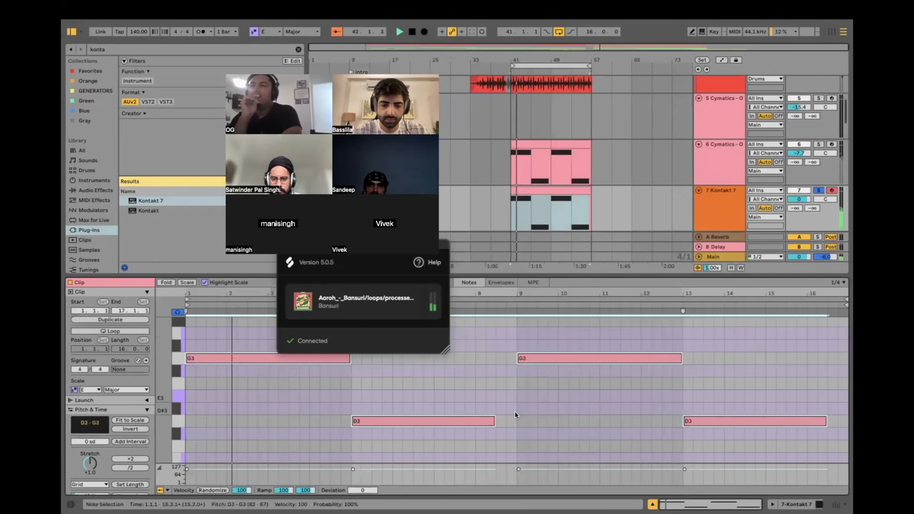
pyautogui.hotkey('shift', 'Up')
pyautogui.hotkey('shift', 'Down')
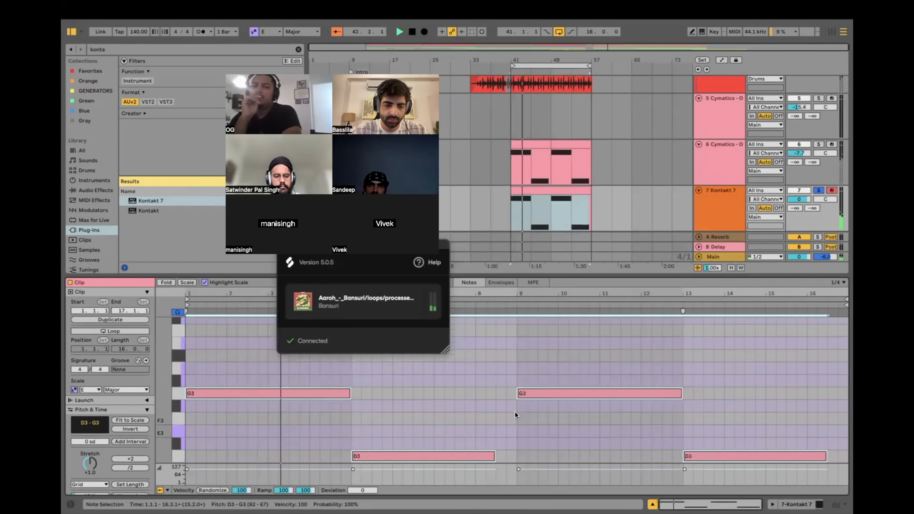
pyautogui.hotkey('shift', 'Up')
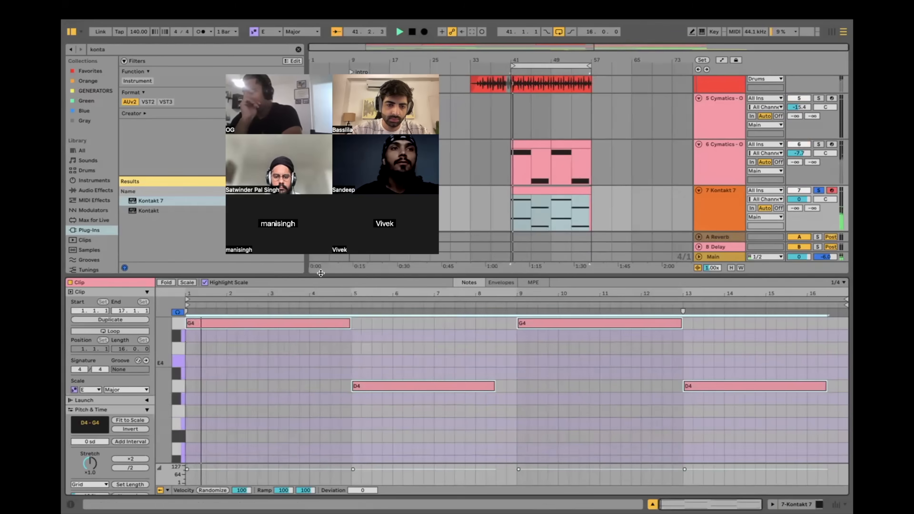
pyautogui.press('super+alt+e')
pyautogui.click(312, 347)
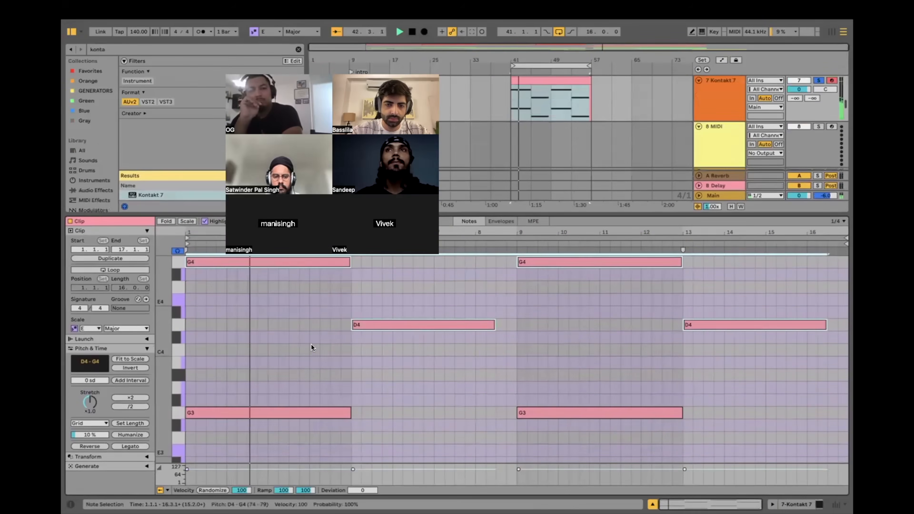
pyautogui.rightClick(312, 347)
# Step: Examine the playable key range of Vocal Colors Bronte in Kontakt while auditioning the clip
pyautogui.doubleClick(720, 102)
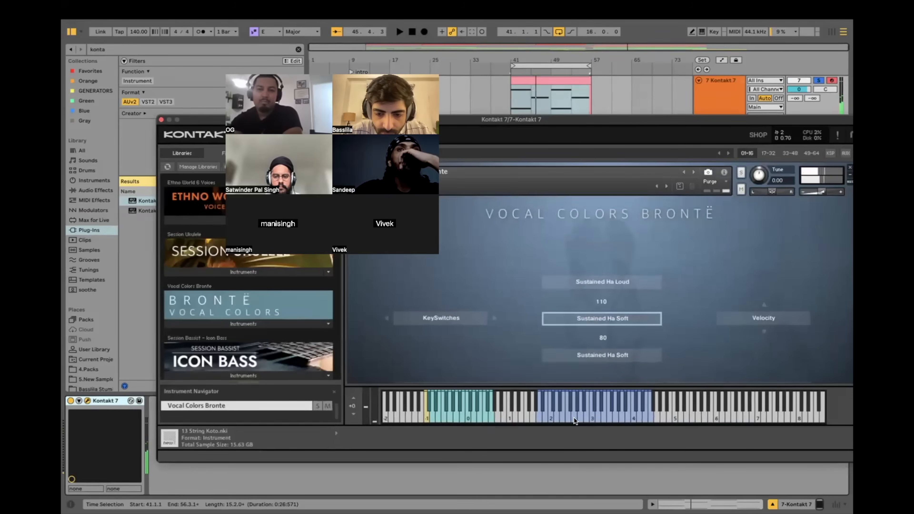
pyautogui.press('space')
pyautogui.press('space')
pyautogui.moveTo(547, 120); pyautogui.dragTo(546, 201)
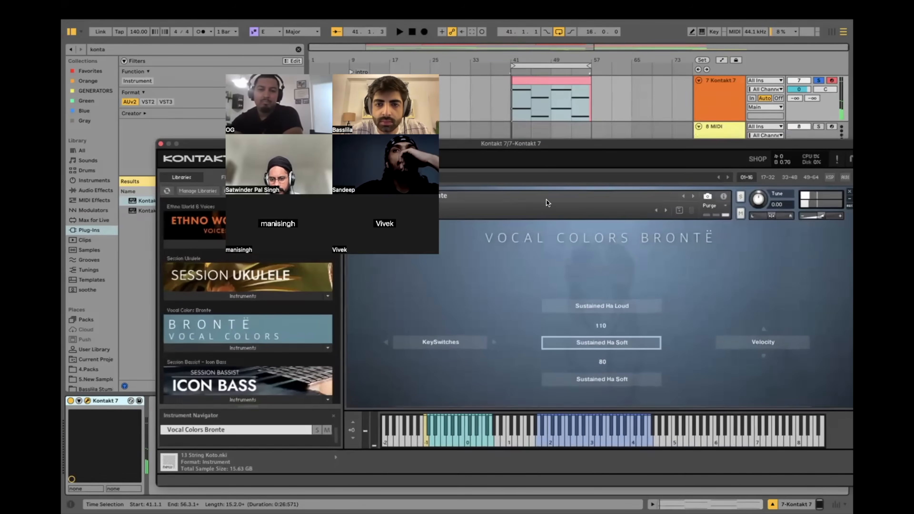
# Step: Transpose all notes in the Kontakt 7 clip down one octave and audition them, keeping the Kontakt window off the notes
pyautogui.doubleClick(527, 78)
pyautogui.moveTo(540, 142); pyautogui.dragTo(826, 88)
pyautogui.click(417, 363)
pyautogui.press('super+a')
pyautogui.hotkey('shift', 'Down')
pyautogui.press('space')
pyautogui.press('space')
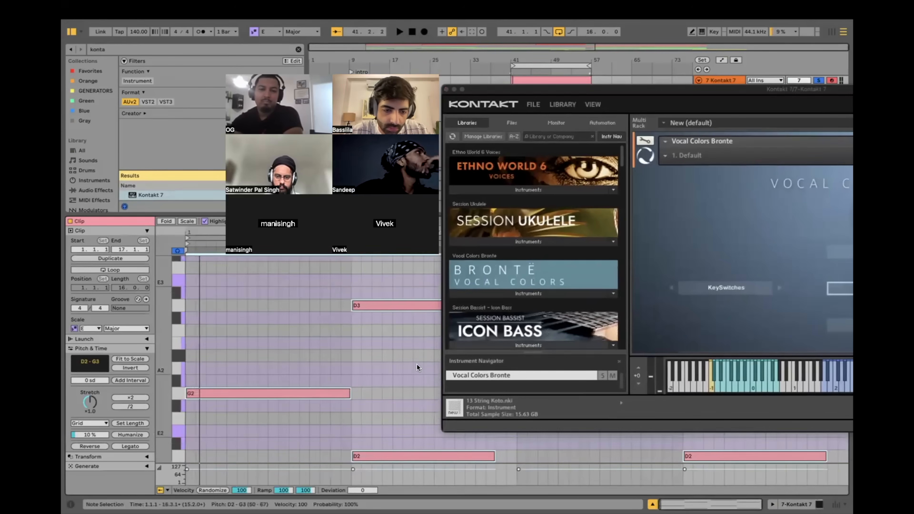
pyautogui.press('space')
pyautogui.moveTo(166, 382); pyautogui.dragTo(162, 382)
pyautogui.press('space')
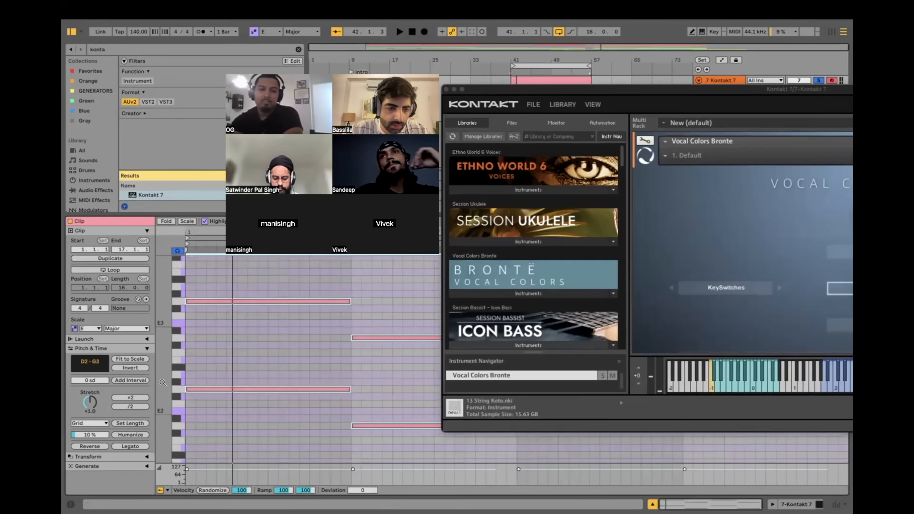
# Step: Set the clip's scale root to D for D Major and limit the piano roll to scale notes
pyautogui.click(82, 328)
pyautogui.click(91, 352)
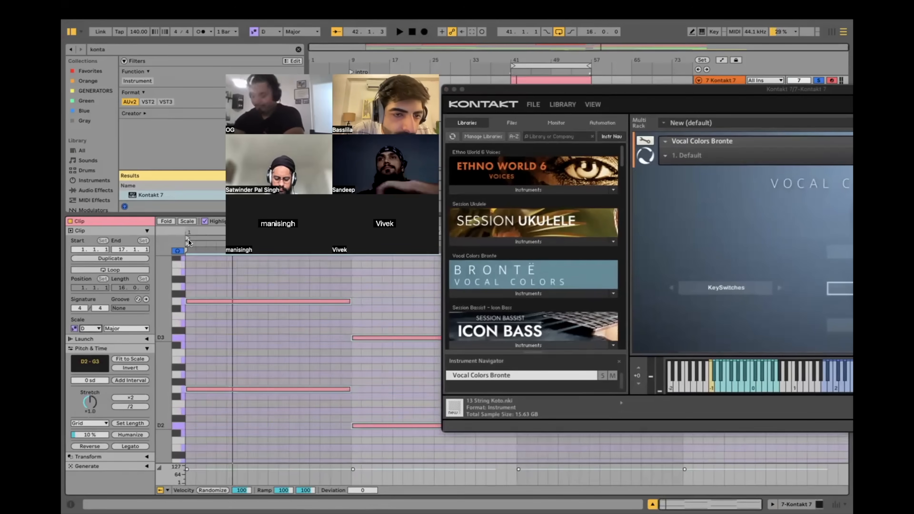
pyautogui.click(187, 221)
# Step: Copy the first G2 note up to B2 and D3 to build a G major chord
pyautogui.press('space')
pyautogui.moveTo(242, 363); pyautogui.dragTo(241, 408)
pyautogui.press('space')
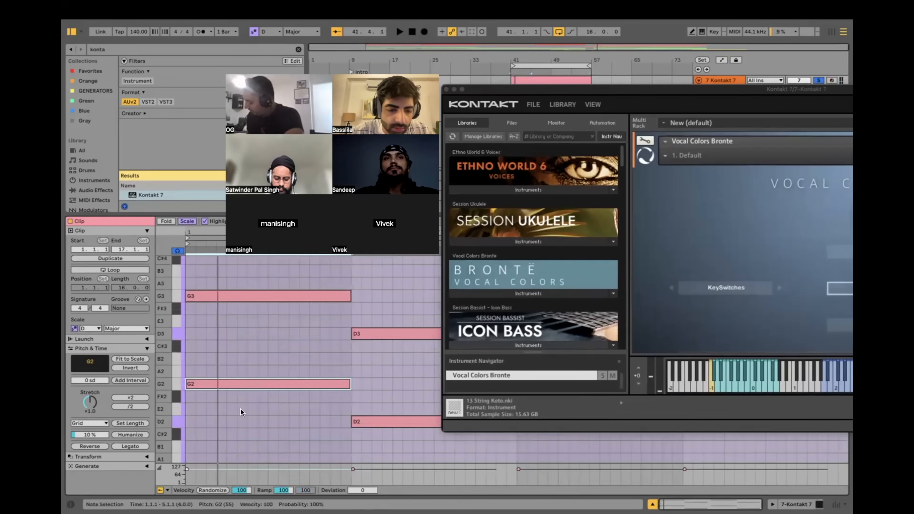
pyautogui.press('super+c')
pyautogui.press('super+v')
pyautogui.press('Up')
pyautogui.press('Up')
pyautogui.press('Up')
pyautogui.press('Down')
pyautogui.press('super+c')
pyautogui.press('super+v')
pyautogui.press('Up')
pyautogui.press('Up')
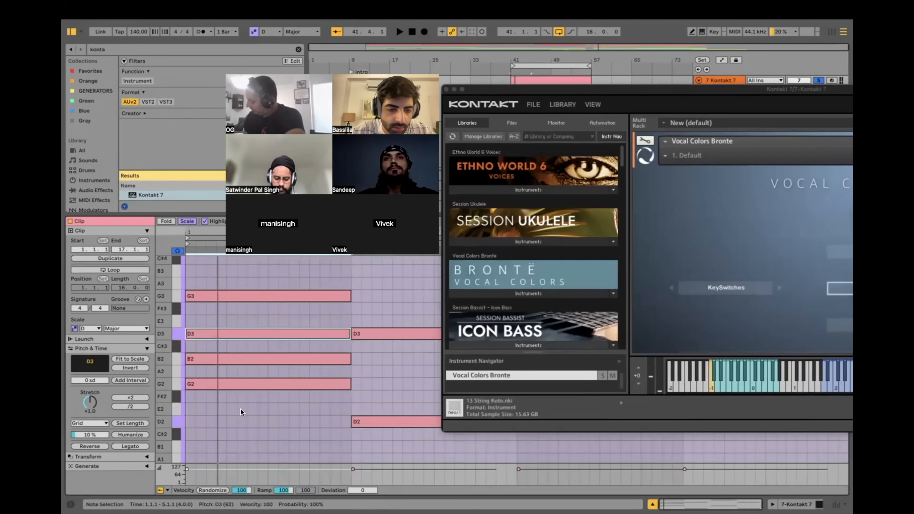
# Step: Delete the first chord's G3 note and raise its B2 note an octave to B3
pyautogui.click(265, 293)
pyautogui.press('Delete')
pyautogui.click(253, 362)
pyautogui.hotkey('shift', 'Up')
pyautogui.scroll(2, 253, 363)
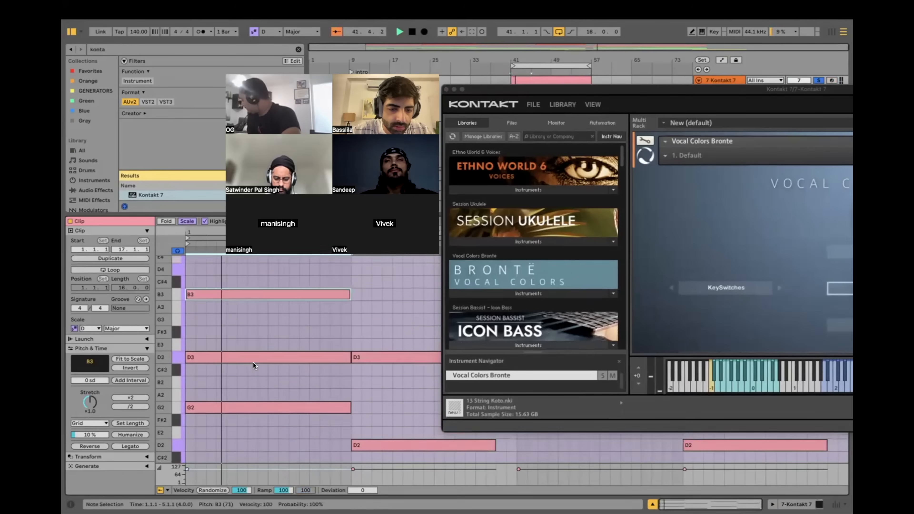
# Step: Add F#3 and A2 notes to the second chord at bar 5 of the clip and audition the progression
pyautogui.moveTo(370, 441); pyautogui.dragTo(372, 415)
pyautogui.hotkey('shift', 'Up')
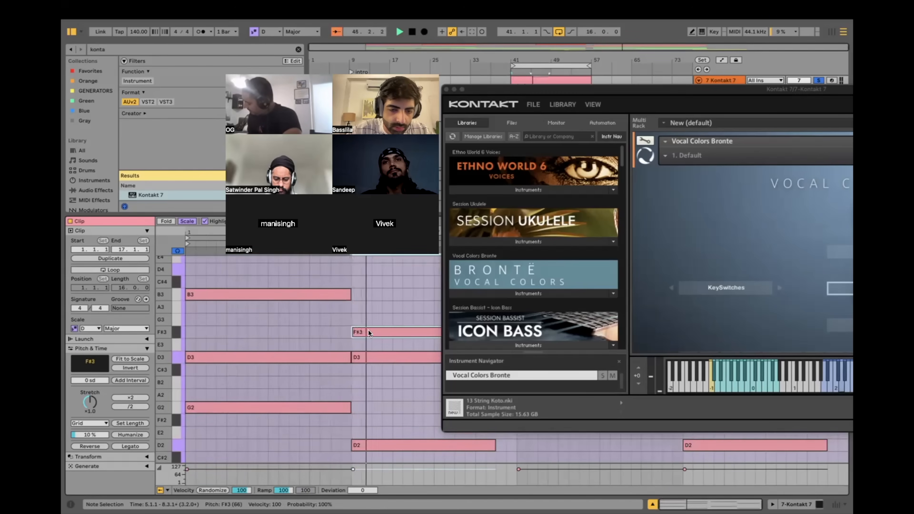
pyautogui.press('space')
pyautogui.moveTo(367, 327); pyautogui.dragTo(375, 396)
pyautogui.click(372, 422)
pyautogui.hotkey('shift', 'Up')
pyautogui.press('space')
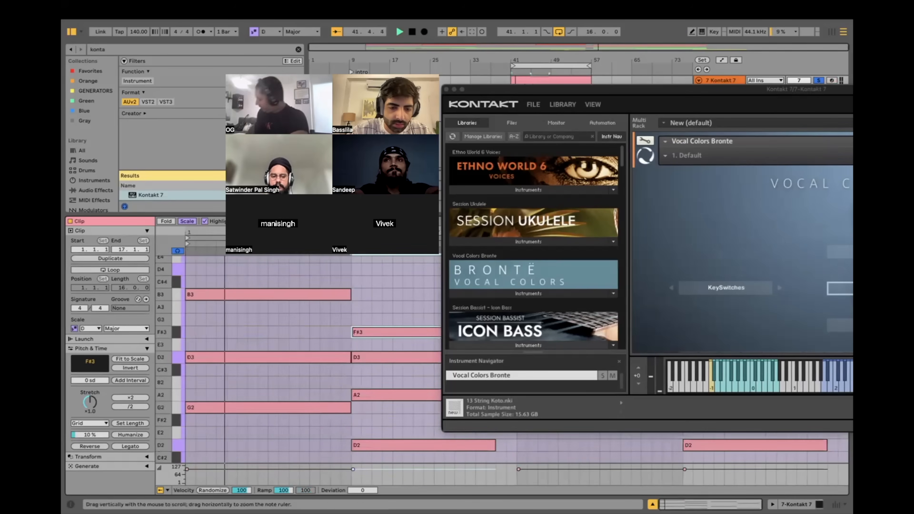
# Step: Close the Kontakt window, restart playback and unsolo the Kontakt 7 track
pyautogui.click(446, 90)
pyautogui.press('space')
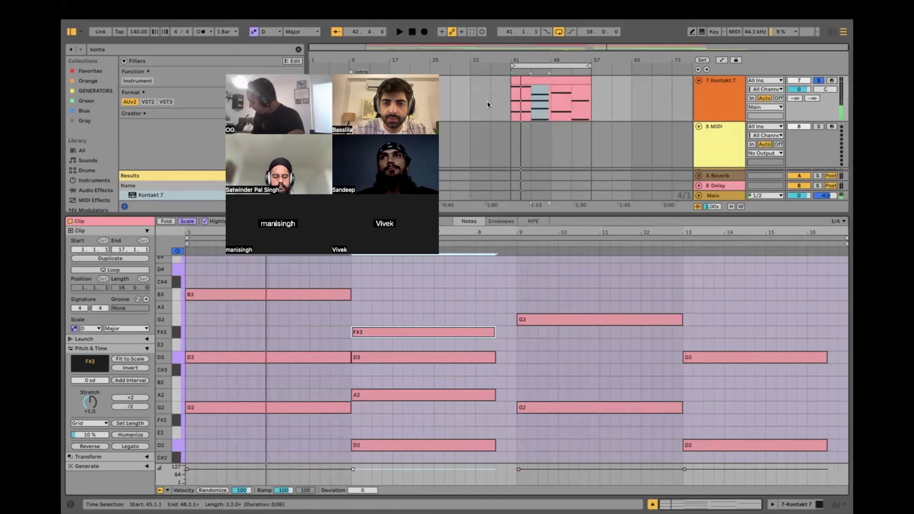
pyautogui.click(488, 102)
pyautogui.press('space')
pyautogui.click(818, 81)
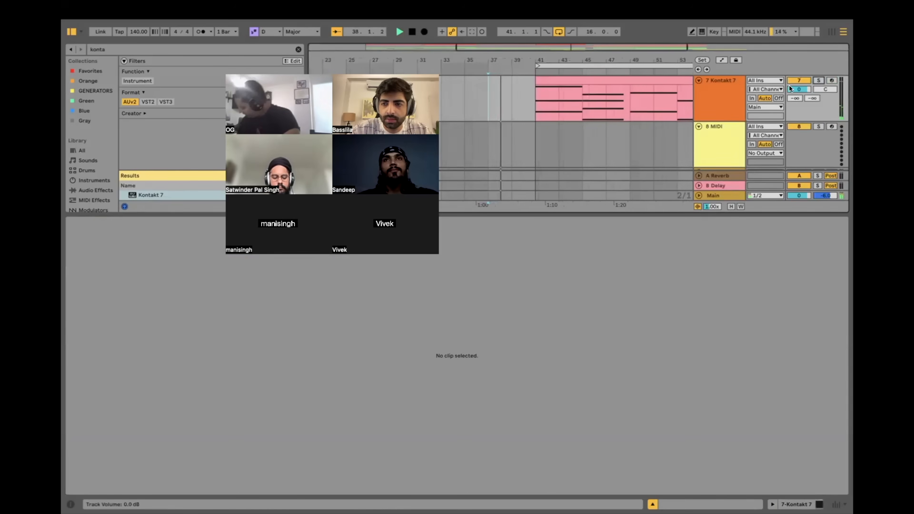
# Step: Duplicate the first eight bars of the Kontakt 7 clip over its second half and consolidate bars 41 to 57
pyautogui.click(542, 98)
pyautogui.scroll(-2, 618, 98)
pyautogui.keyDown('shift'); pyautogui.click(514, 82); pyautogui.keyUp('shift')
pyautogui.press('super+k')
pyautogui.press('super+j')
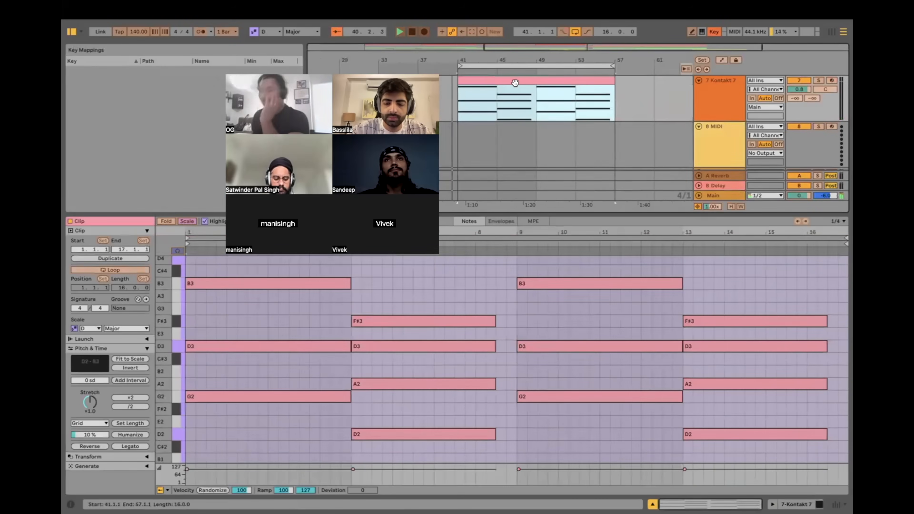
pyautogui.press('super+k')
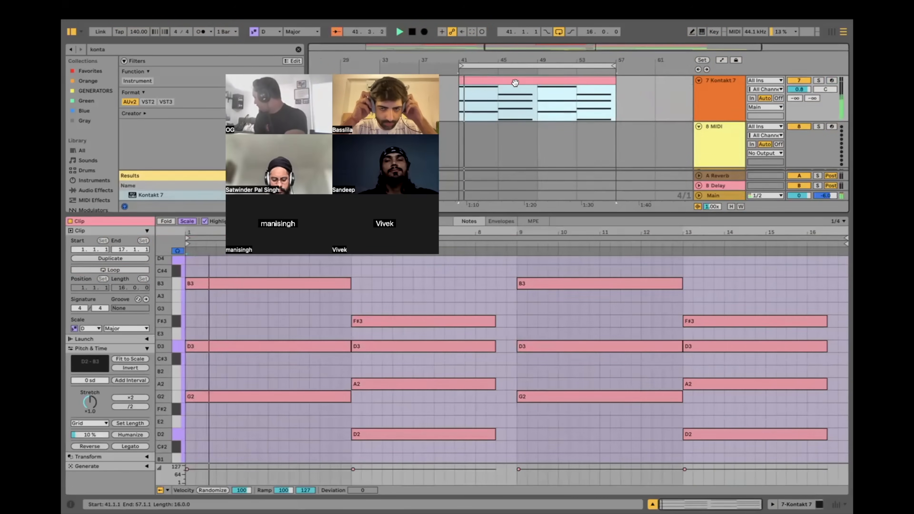
# Step: Enlarge the arrangement area above the clip view and raise the Kontakt 7 track volume to 3.3 dB
pyautogui.scroll(-3, 515, 82)
pyautogui.click(496, 95)
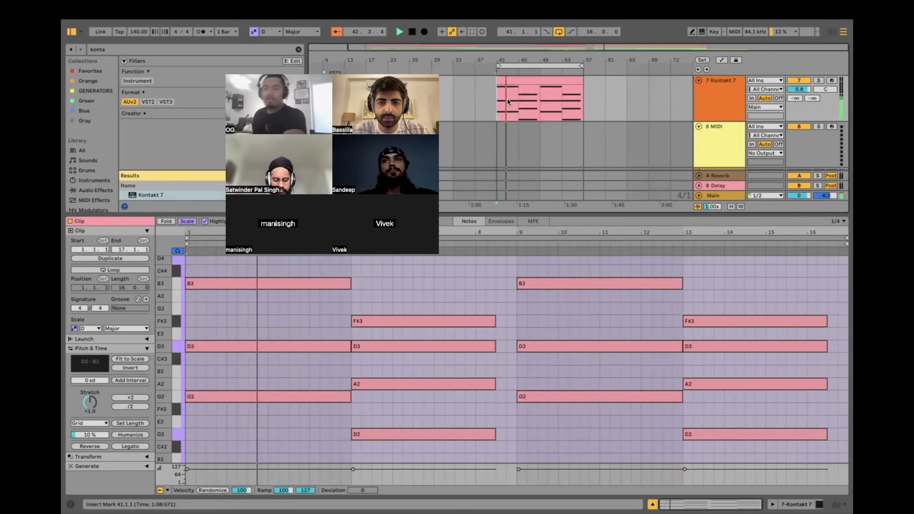
pyautogui.scroll(3, 507, 98)
pyautogui.scroll(-2, 561, 103)
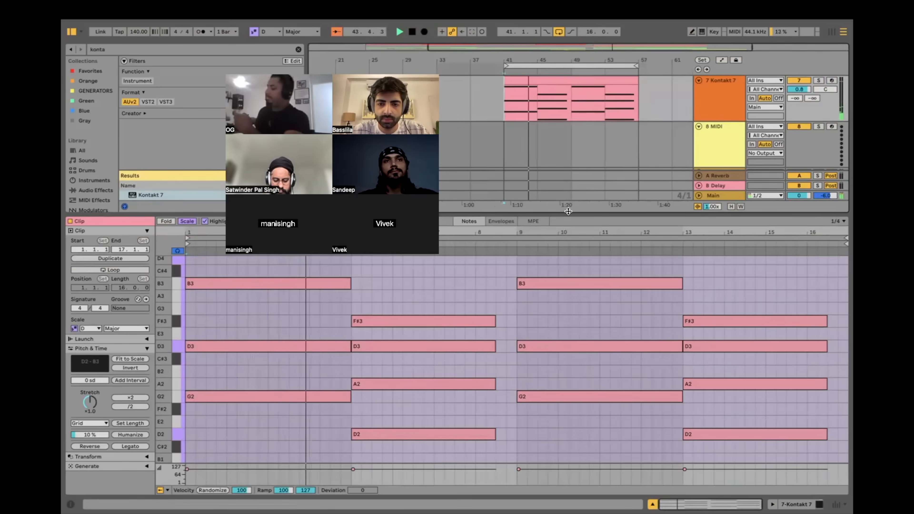
pyautogui.moveTo(567, 215); pyautogui.dragTo(567, 370)
pyautogui.scroll(2, 494, 104)
pyautogui.scroll(-2, 493, 104)
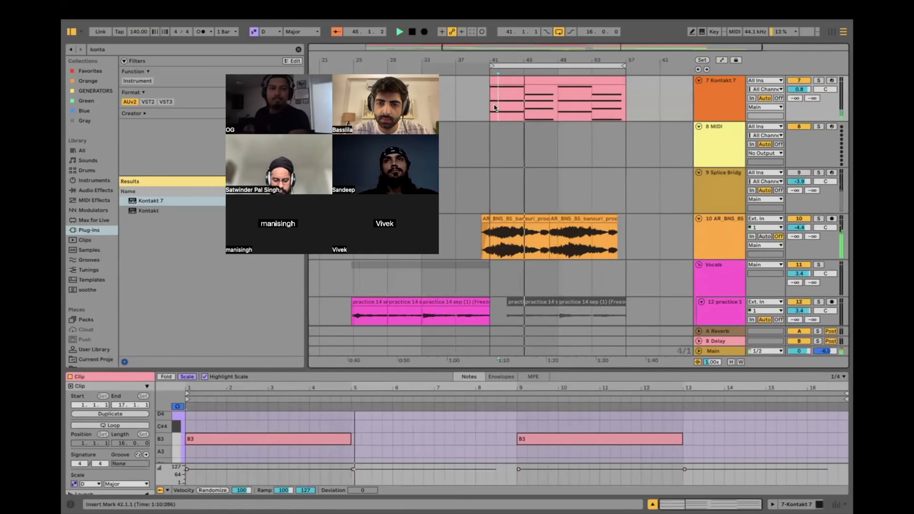
pyautogui.moveTo(799, 89); pyautogui.dragTo(798, 85)
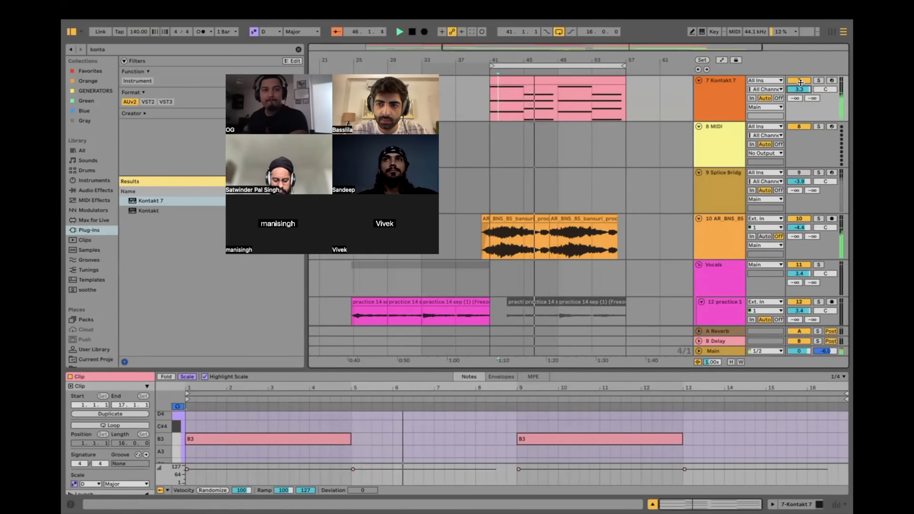
# Step: Solo the Kontakt 7 track, stop playback and open its Kontakt instrument window
pyautogui.click(818, 81)
pyautogui.press('space')
pyautogui.doubleClick(711, 105)
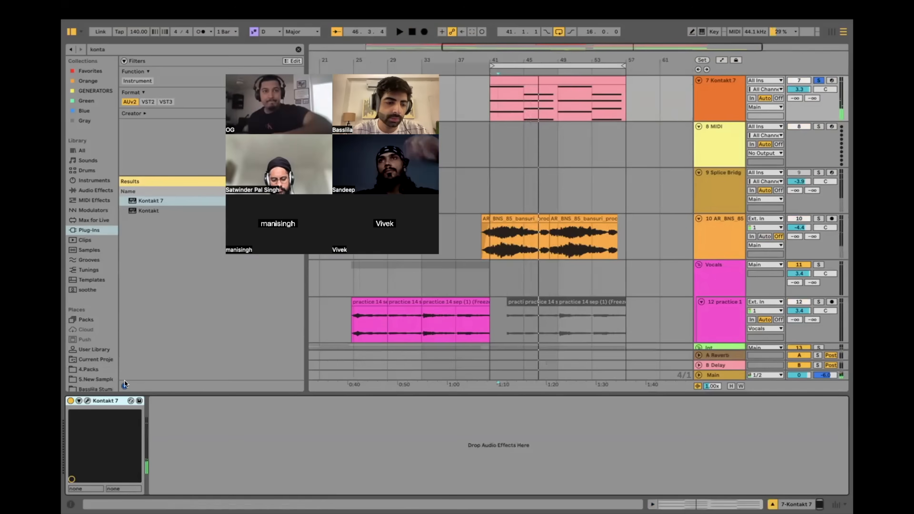
pyautogui.click(87, 400)
# Step: Find the Kontakt Factory Library in the library list and bring up its top-level instrument folders
pyautogui.scroll(3, 403, 303)
pyautogui.scroll(-3, 403, 303)
pyautogui.scroll(-12, 403, 303)
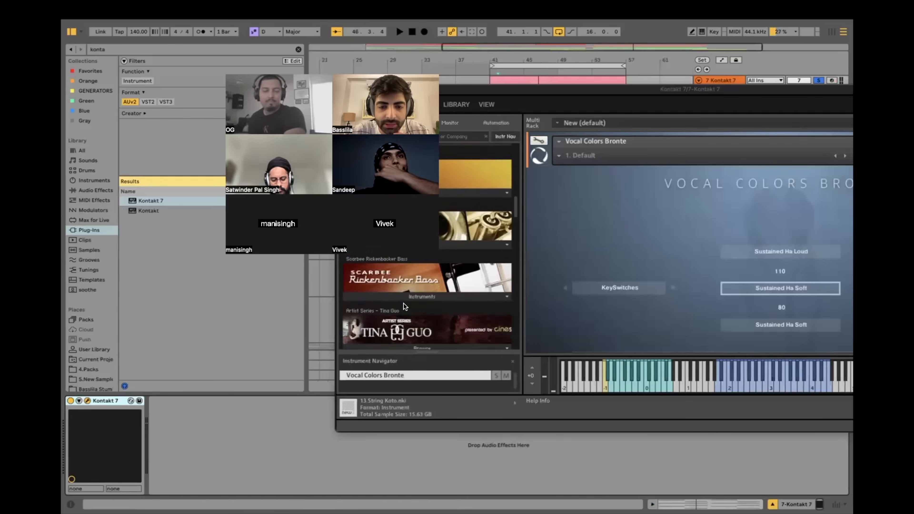
pyautogui.scroll(2, 403, 304)
pyautogui.click(421, 218)
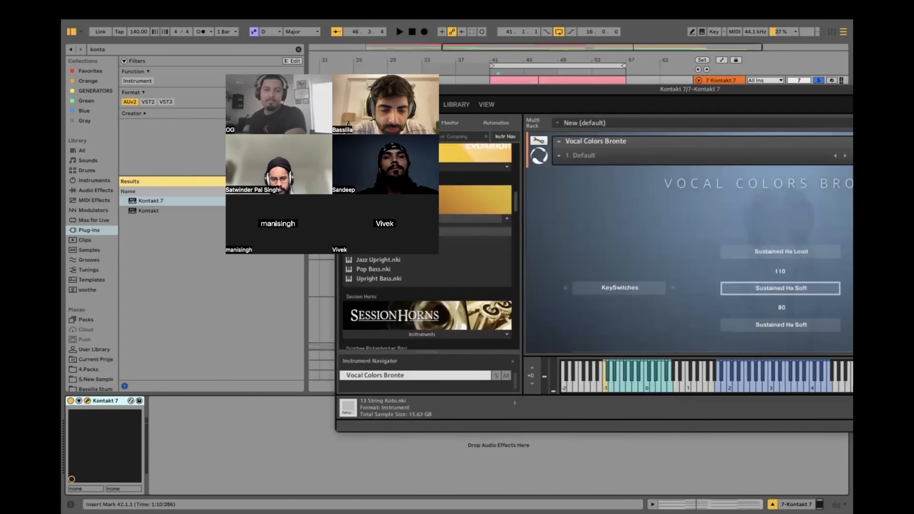
pyautogui.click(396, 231)
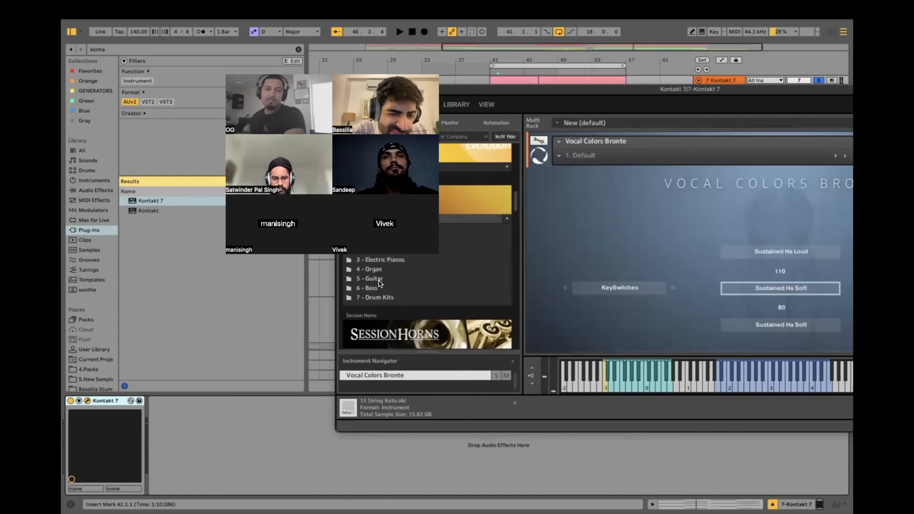
pyautogui.doubleClick(378, 232)
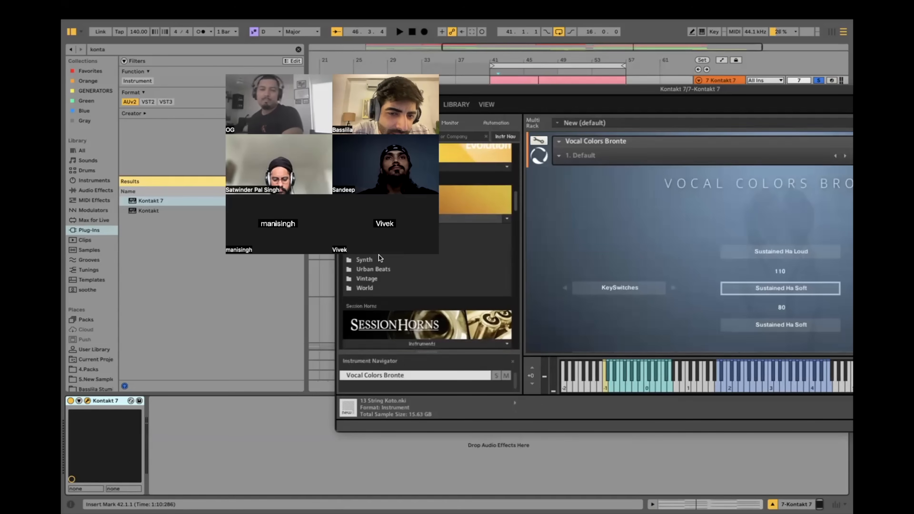
# Step: Load Choir [m].nki from the factory library's 3 - Choir folder in place of Vocal Colors Bronte
pyautogui.doubleClick(405, 241)
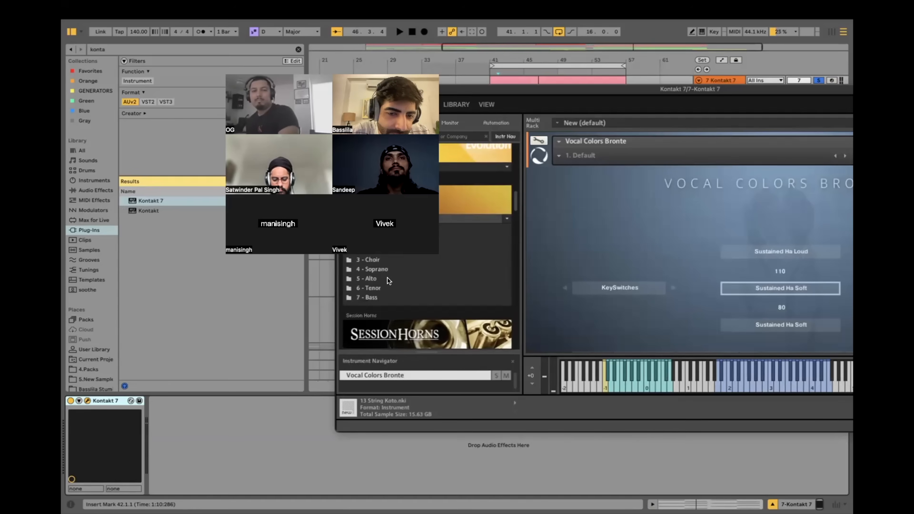
pyautogui.doubleClick(383, 259)
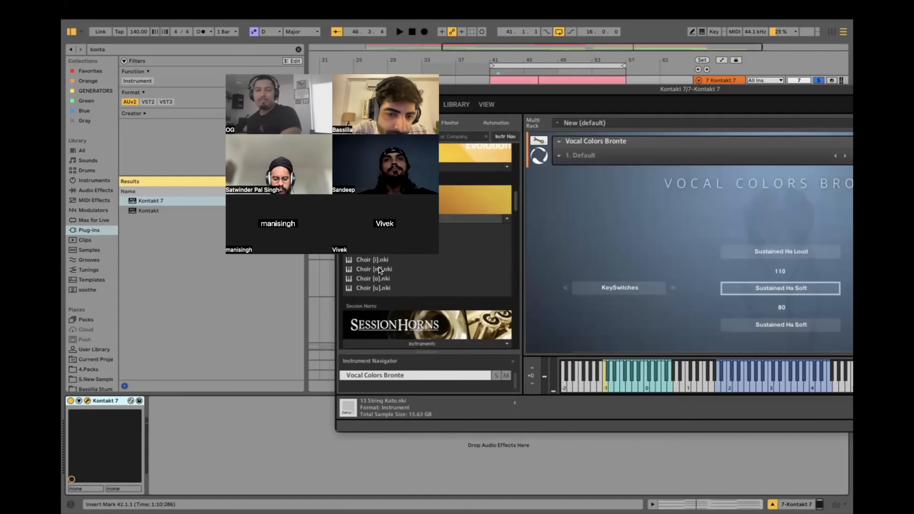
pyautogui.click(379, 269)
# Step: Play the choir in the full mix with its track unsoloed and lower the Kontakt 7 volume to -4.7 dB
pyautogui.press('space')
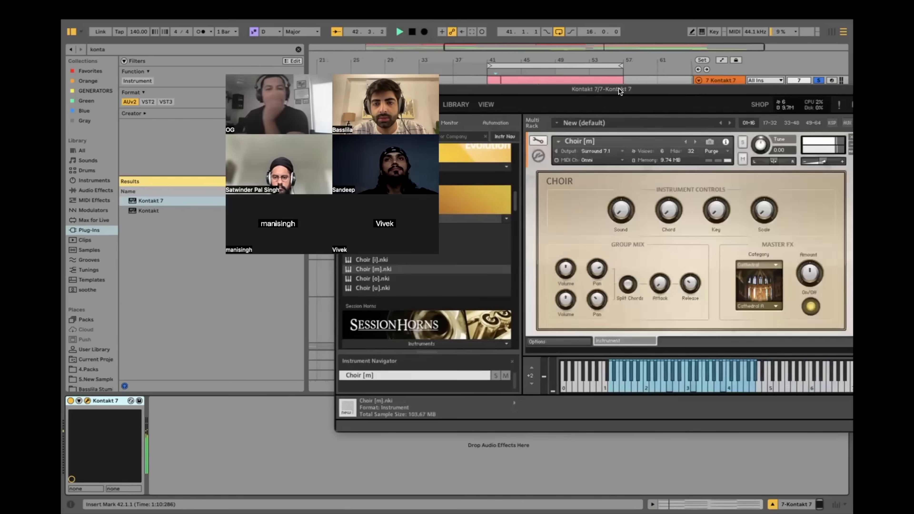
pyautogui.moveTo(618, 89); pyautogui.dragTo(631, 243)
pyautogui.moveTo(798, 89); pyautogui.dragTo(788, 90)
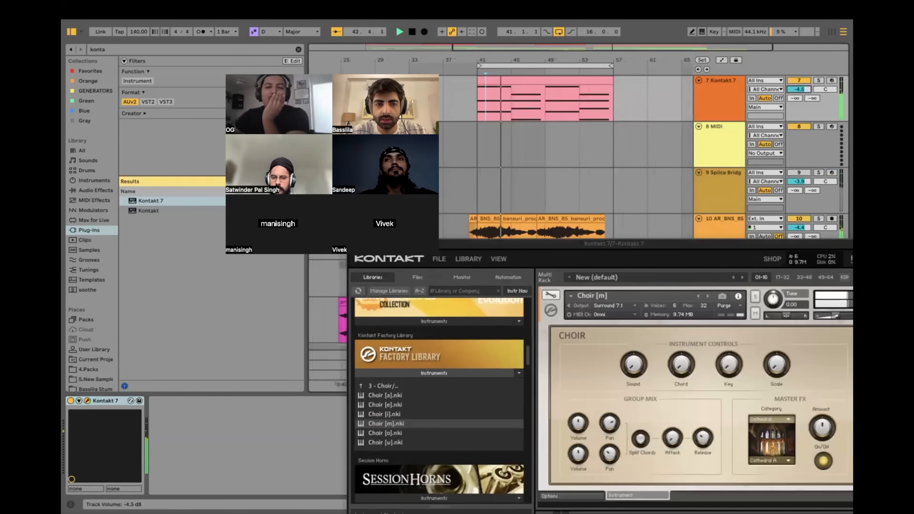
pyautogui.hscroll(-1, 552, 121)
# Step: Select bars 41 to 57 of the Kontakt 7 clip and close the Kontakt window
pyautogui.click(485, 103)
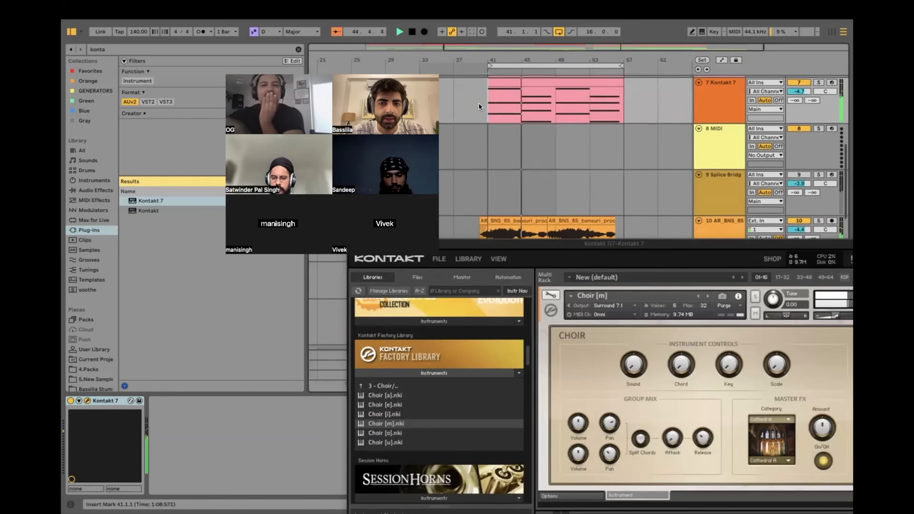
pyautogui.press('+')
pyautogui.moveTo(495, 108); pyautogui.dragTo(579, 109)
pyautogui.moveTo(580, 107); pyautogui.dragTo(549, 80)
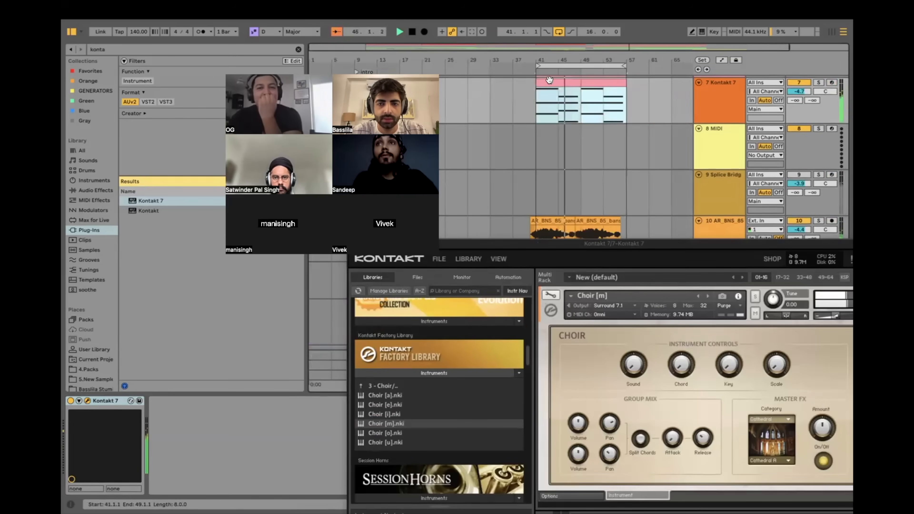
pyautogui.click(353, 244)
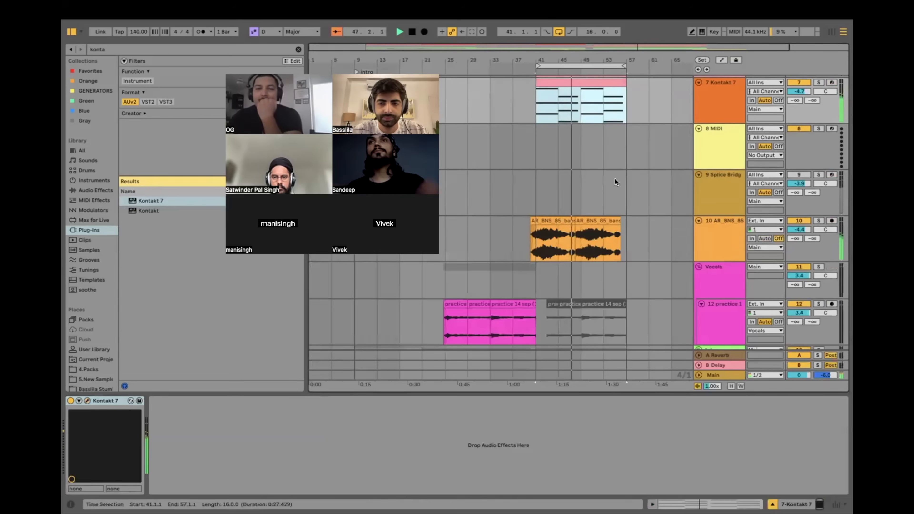
# Step: Select the empty 8 MIDI track and search the plug-in browser for "splcie"
pyautogui.click(716, 142)
pyautogui.click(120, 44)
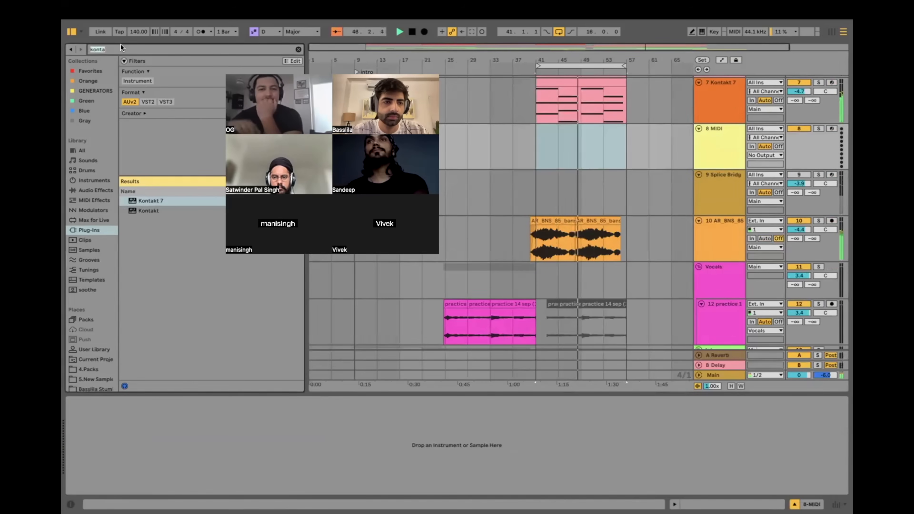
pyautogui.write('splcie')
pyautogui.scroll(-3, 478, 246)
pyautogui.scroll(3, 478, 246)
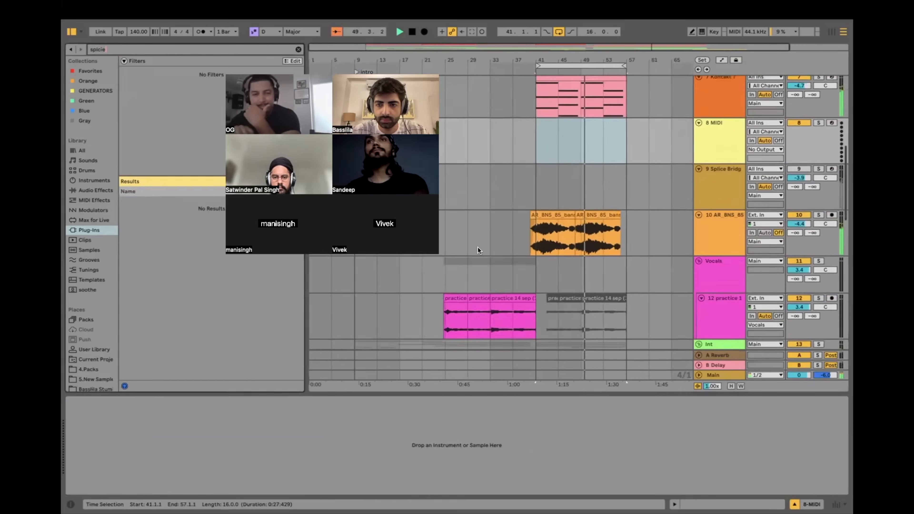
# Step: Solo the Kontakt 7 track, set its volume to -5.6 dB and play the part from bar 41
pyautogui.click(817, 101)
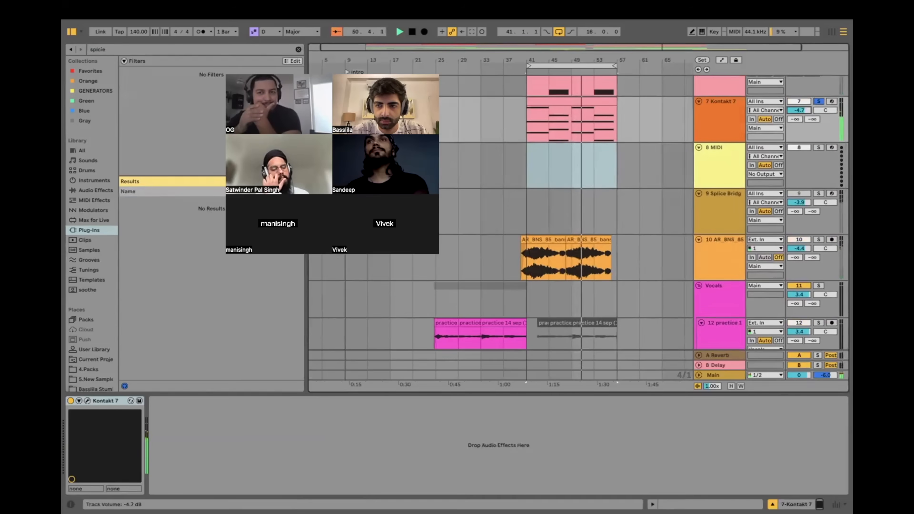
pyautogui.click(529, 123)
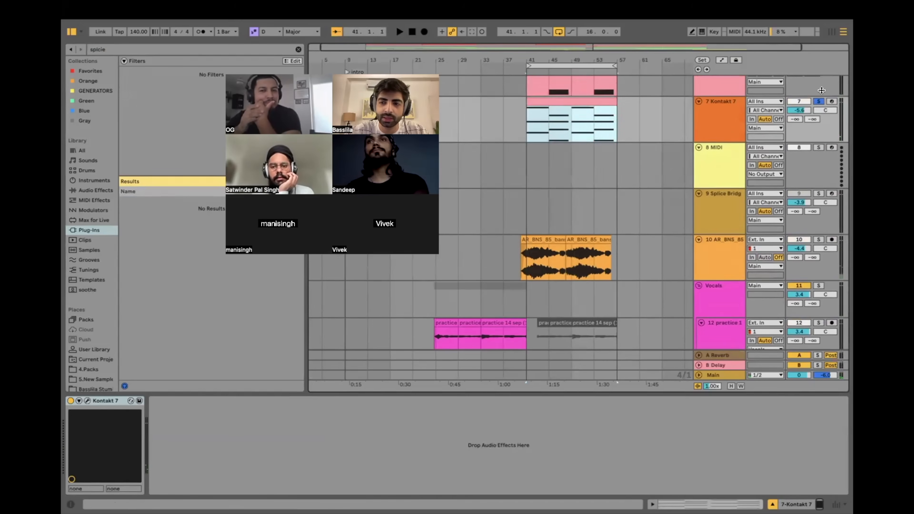
pyautogui.press('space')
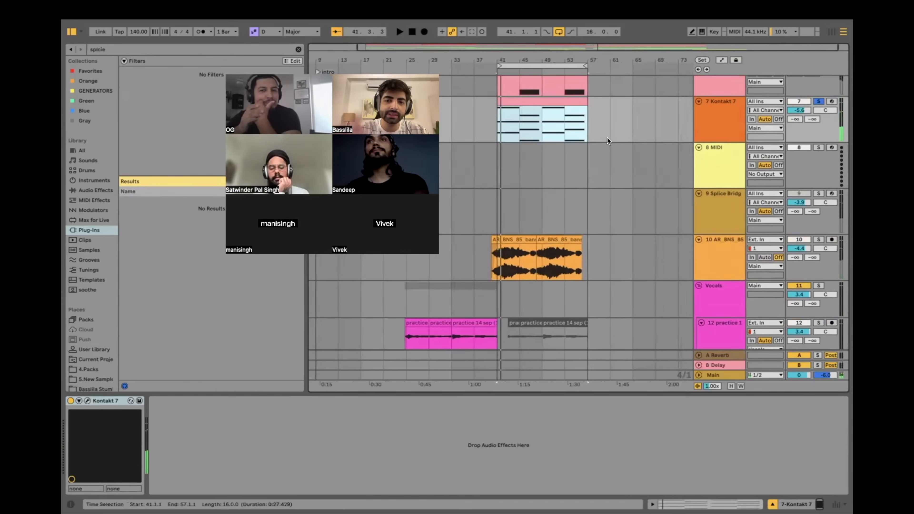
pyautogui.scroll(-1, 607, 140)
pyautogui.hscroll(-2, 607, 140)
pyautogui.scroll(3, 607, 137)
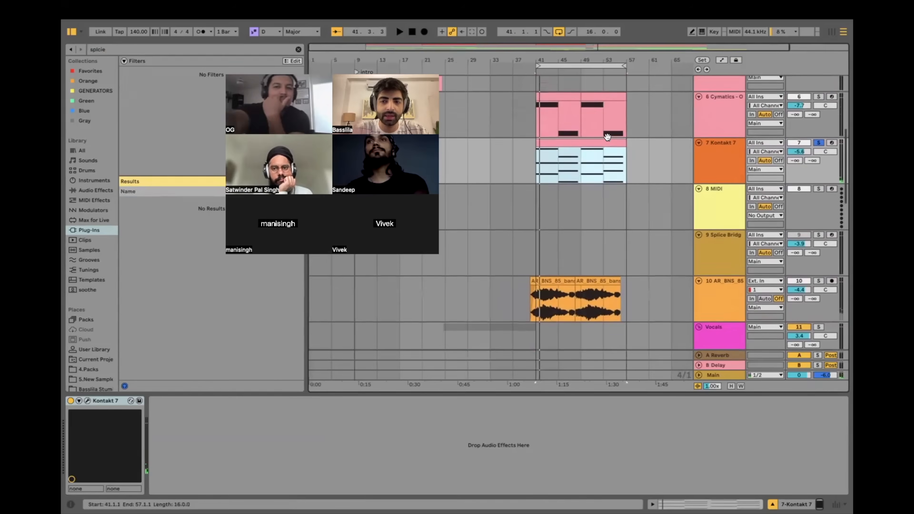
pyautogui.press('space')
pyautogui.scroll(-1, 652, 138)
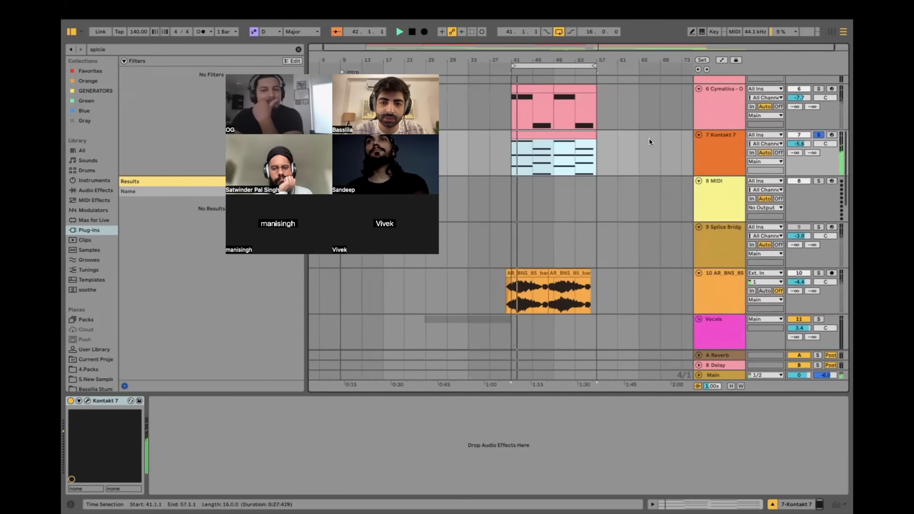
# Step: Unsolo the Kontakt 7 track, lower its volume to -6.9 dB and set the start position at bar 41
pyautogui.click(818, 135)
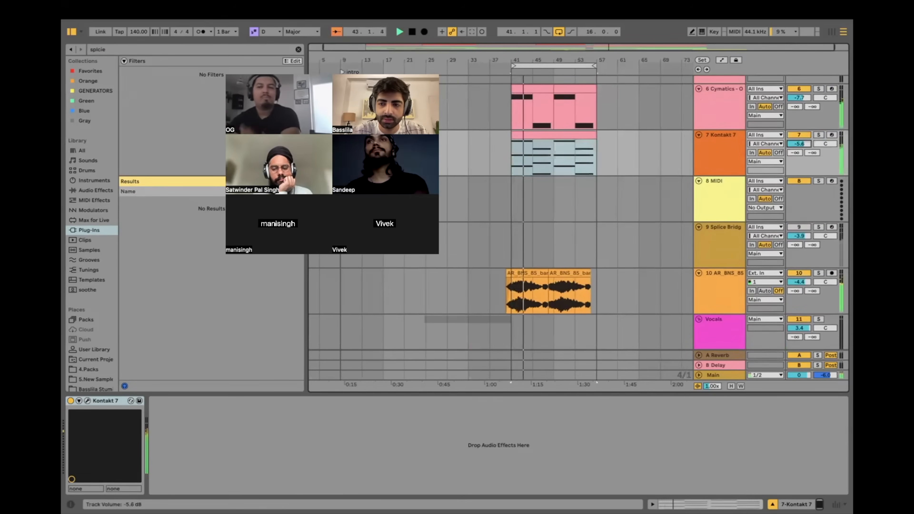
pyautogui.press('space')
pyautogui.scroll(-2, 509, 177)
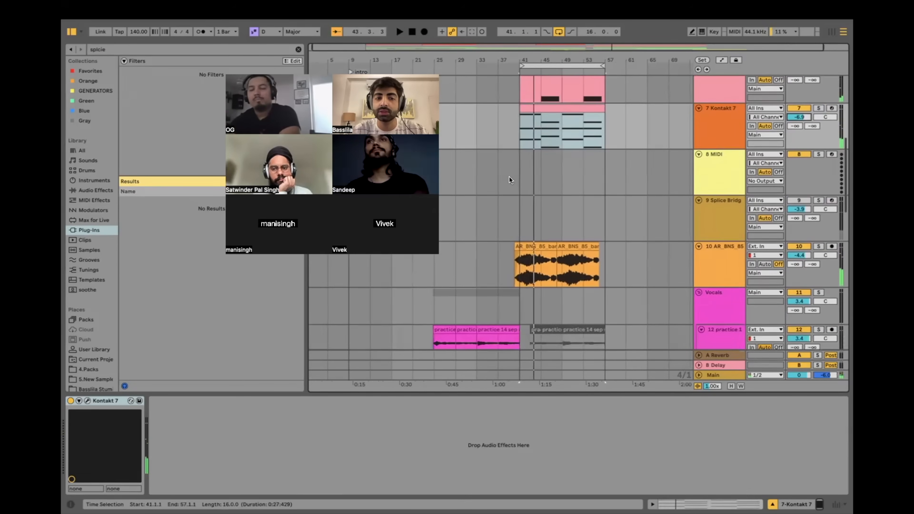
pyautogui.click(516, 119)
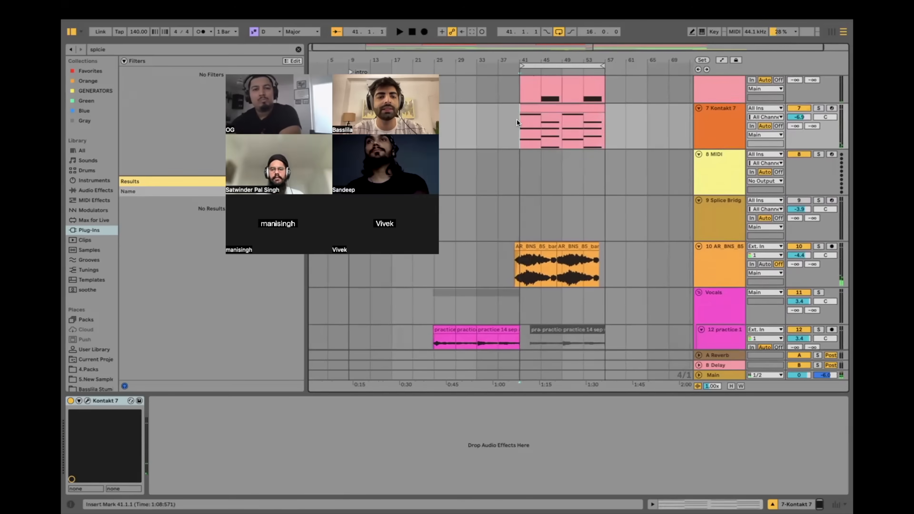
pyautogui.hscroll(1, 517, 118)
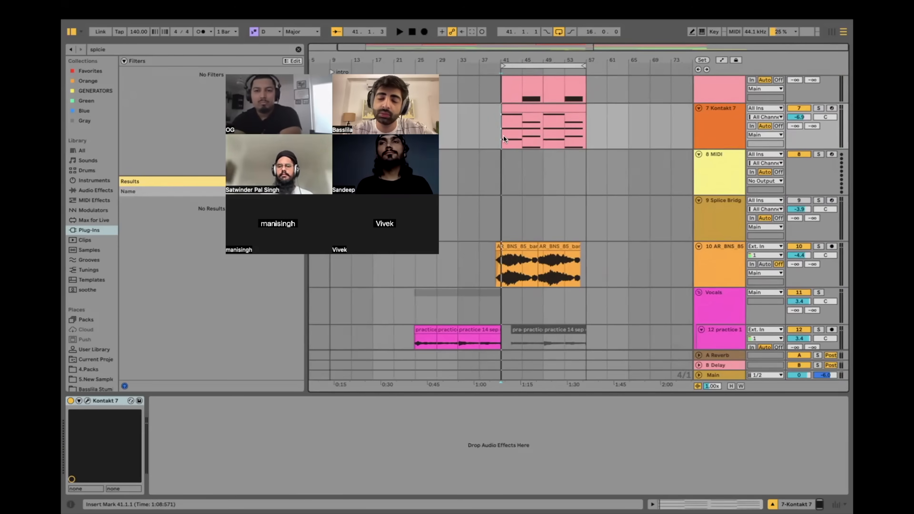
# Step: Play the section from bar 41 and lower the Kontakt 7 track volume to -7.5 dB
pyautogui.moveTo(501, 136); pyautogui.dragTo(589, 138)
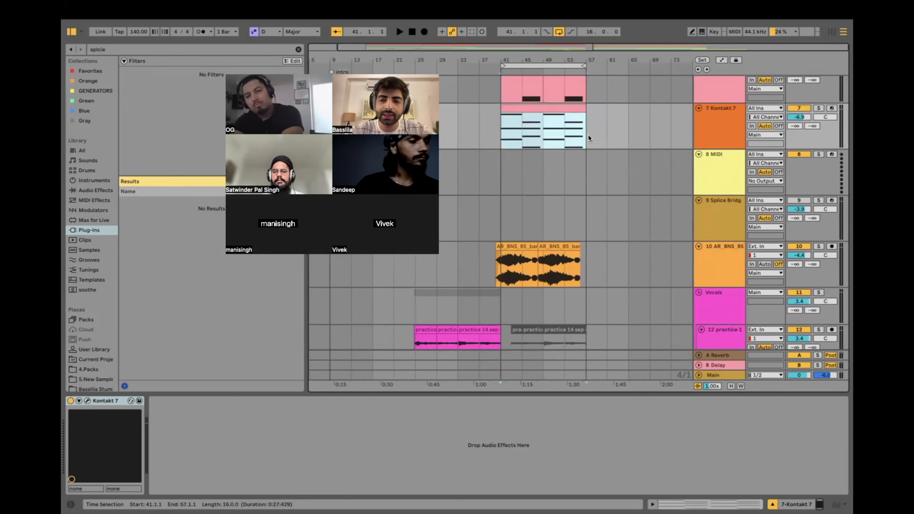
pyautogui.scroll(-1, 588, 137)
pyautogui.scroll(1, 588, 137)
pyautogui.click(501, 125)
pyautogui.press('space')
pyautogui.moveTo(799, 112); pyautogui.dragTo(799, 115)
pyautogui.click(503, 166)
pyautogui.press('space')
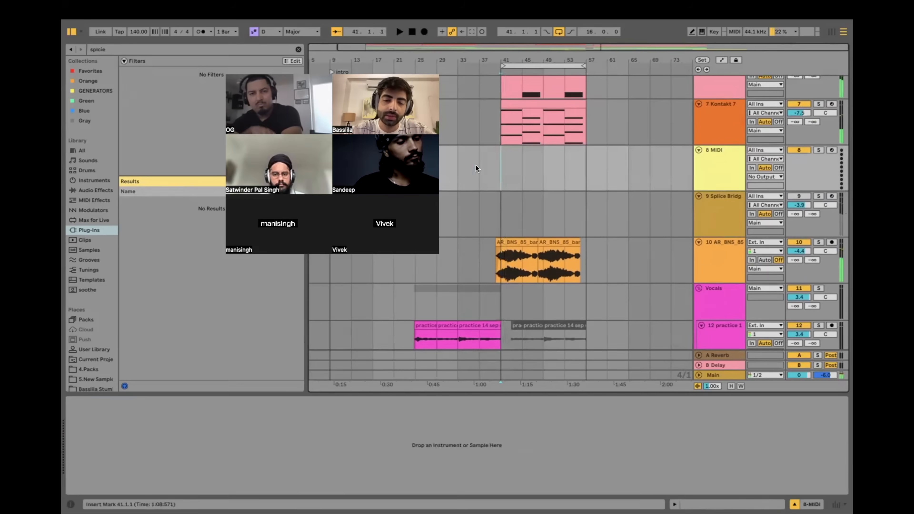
# Step: Start playback from bar 41, switch to Splice and search for "tabla"
pyautogui.scroll(-3, 506, 196)
pyautogui.press('space')
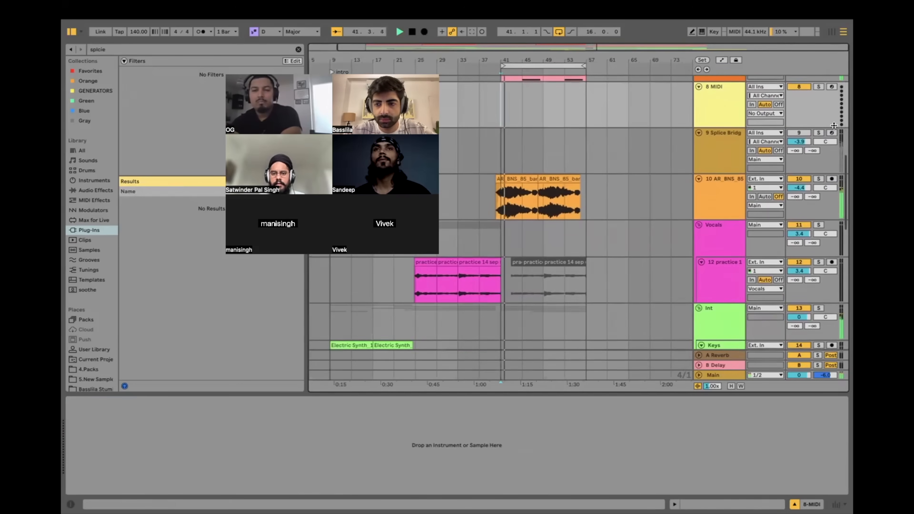
pyautogui.press('super+Tab')
pyautogui.click(459, 32)
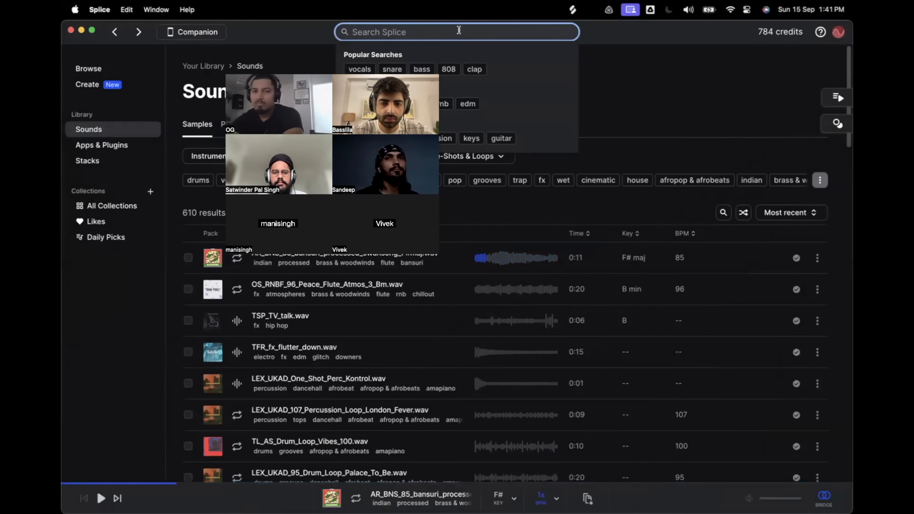
pyautogui.write('tabla')
pyautogui.press('Return')
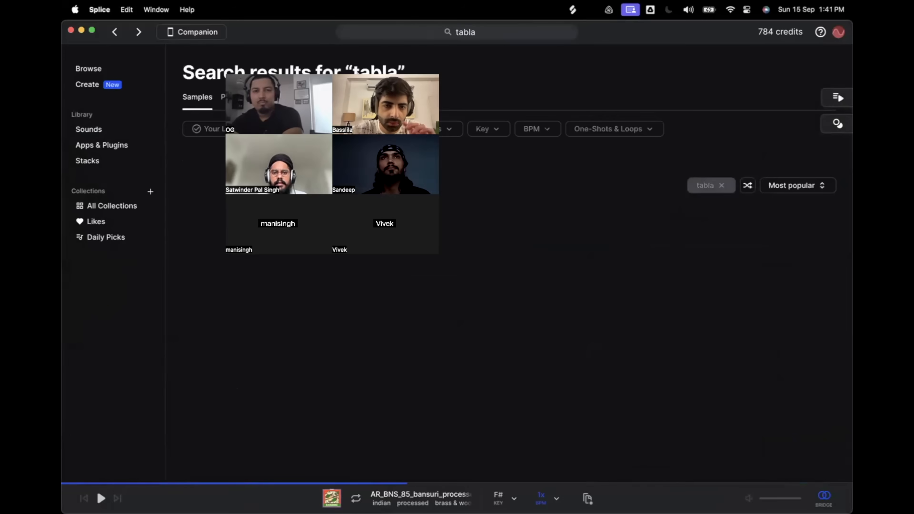
# Step: Audition the first tabla results, from DHGOEL_tabla_loop_23_groovy_120_D to tabla_loop_120bpm_4_08
pyautogui.click(231, 236)
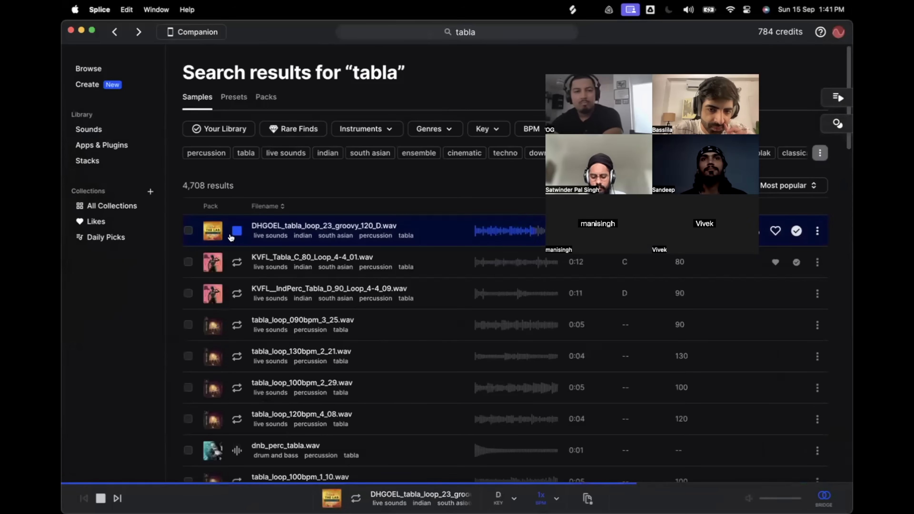
pyautogui.click(235, 264)
pyautogui.scroll(-1, 235, 264)
pyautogui.click(233, 264)
pyautogui.scroll(-1, 233, 265)
pyautogui.click(233, 264)
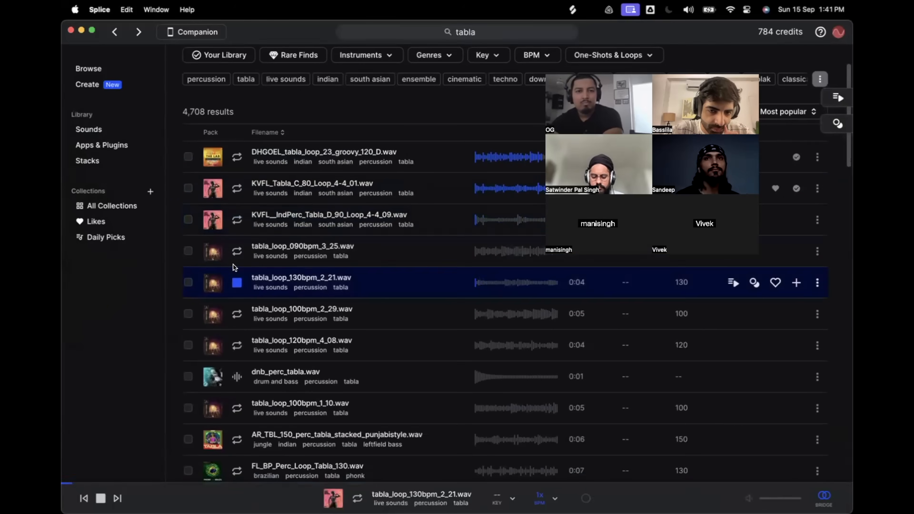
pyautogui.click(239, 308)
pyautogui.scroll(-1, 238, 308)
pyautogui.click(238, 310)
pyautogui.scroll(-2, 239, 311)
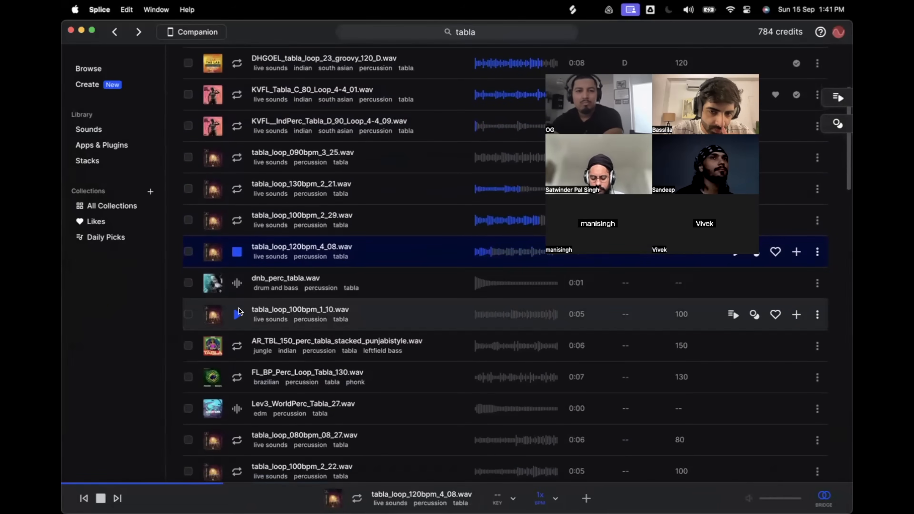
# Step: Switch to Ableton Live and raise the 9 Splice Bridge track volume to 2.3 dB
pyautogui.hotkey('ctrl', 'Right')
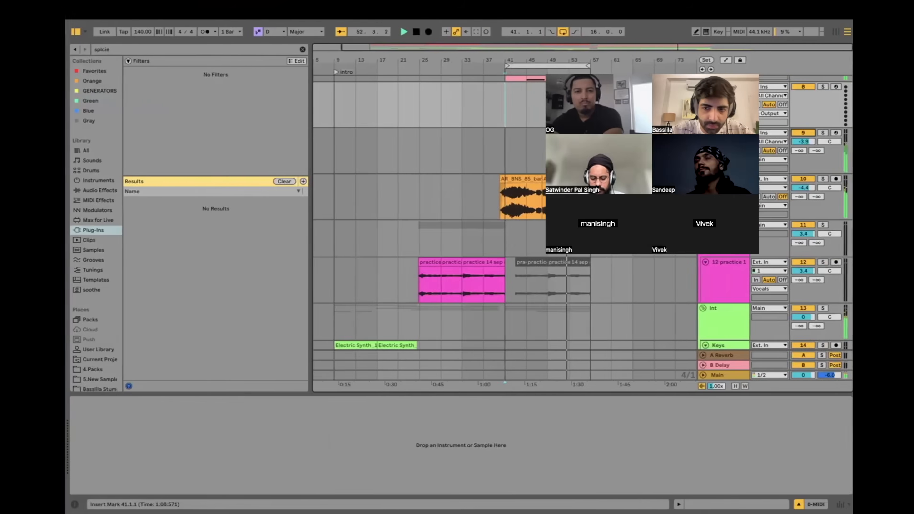
pyautogui.moveTo(802, 144); pyautogui.dragTo(803, 135)
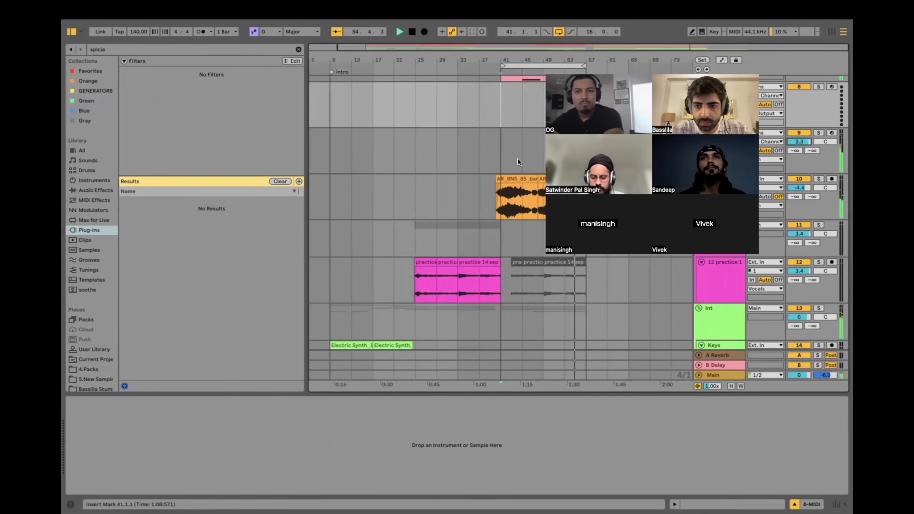
pyautogui.click(462, 151)
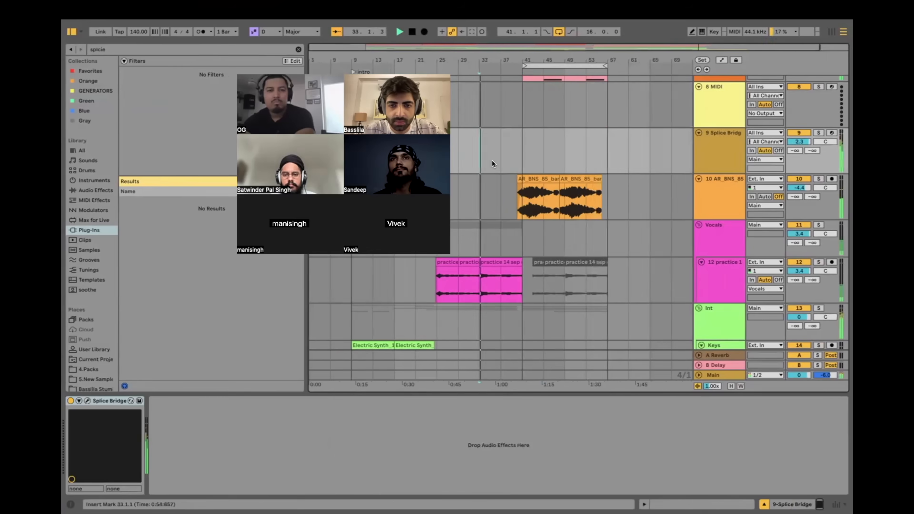
# Step: Return to Splice and audition the tabla samples from tabla_loop_100bpm_1_10 to tabla_loop_100bpm_2_22
pyautogui.hotkey('ctrl', 'Left')
pyautogui.click(239, 312)
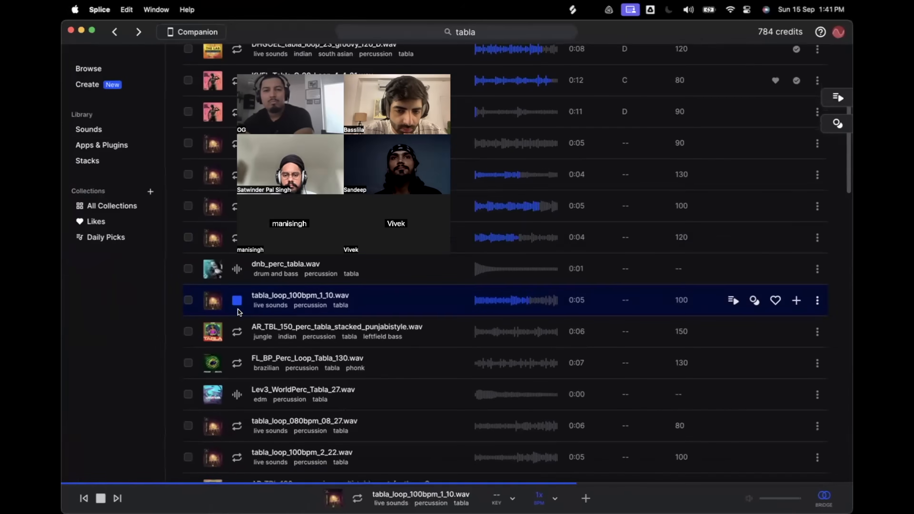
pyautogui.click(238, 332)
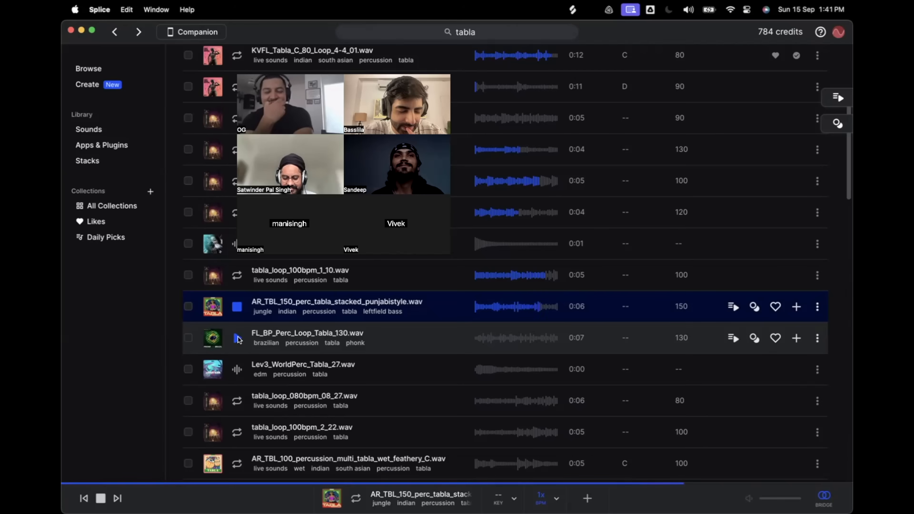
pyautogui.click(238, 339)
pyautogui.scroll(-1, 237, 340)
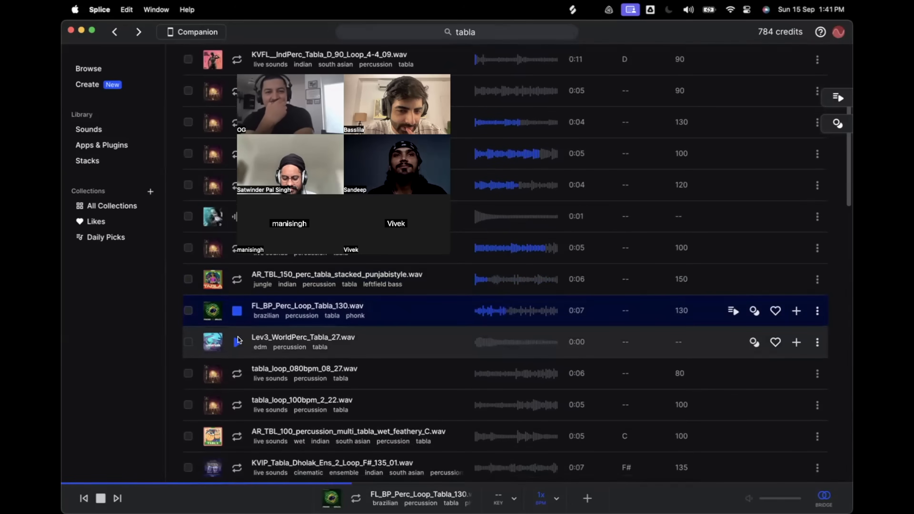
pyautogui.click(238, 340)
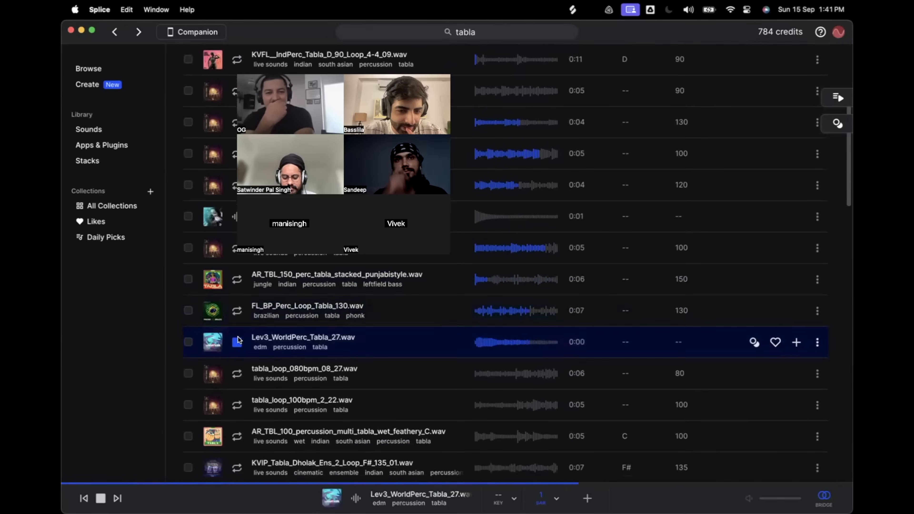
pyautogui.scroll(-1, 237, 342)
pyautogui.click(238, 347)
pyautogui.scroll(-1, 239, 349)
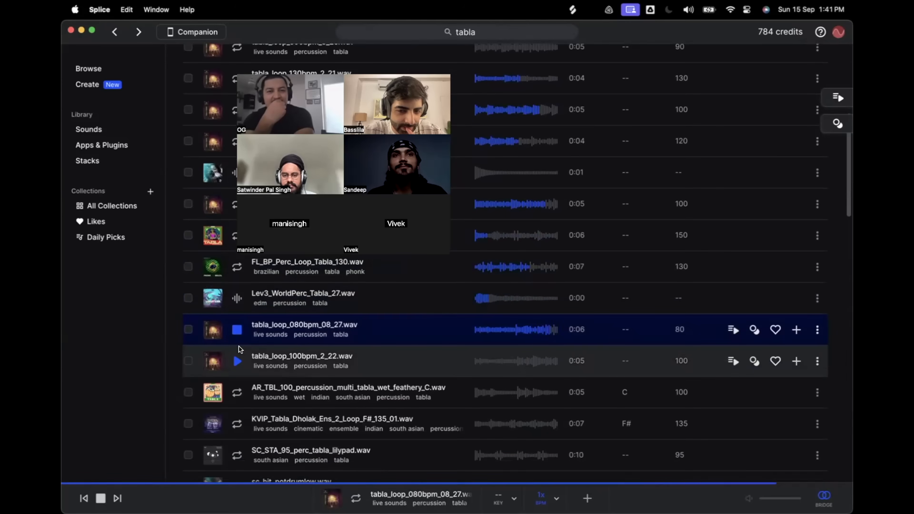
pyautogui.click(238, 349)
pyautogui.scroll(-1, 239, 351)
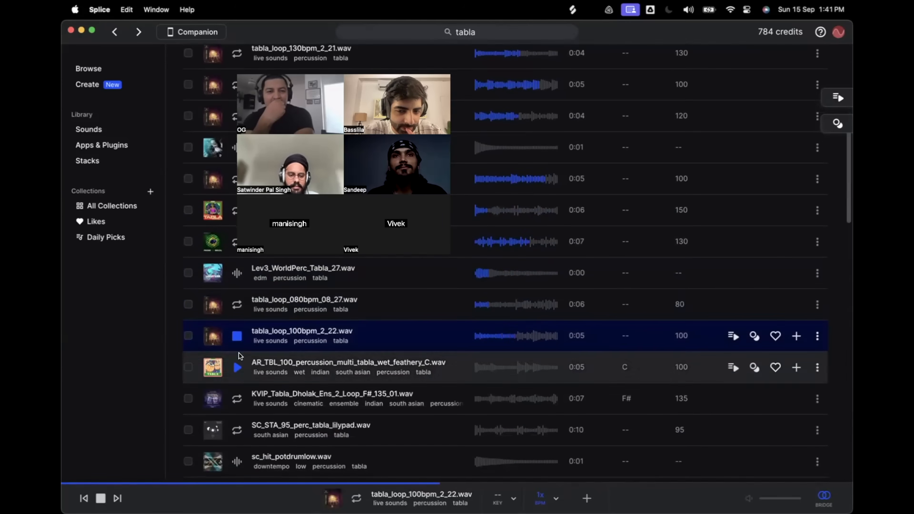
# Step: Audition the tabla samples from AR_TBL_100_percussion_multi_tabla_wet_feathery_C to tabla_loop_080bpm_01_06
pyautogui.click(239, 356)
pyautogui.scroll(-1, 238, 355)
pyautogui.click(237, 382)
pyautogui.scroll(-1, 239, 378)
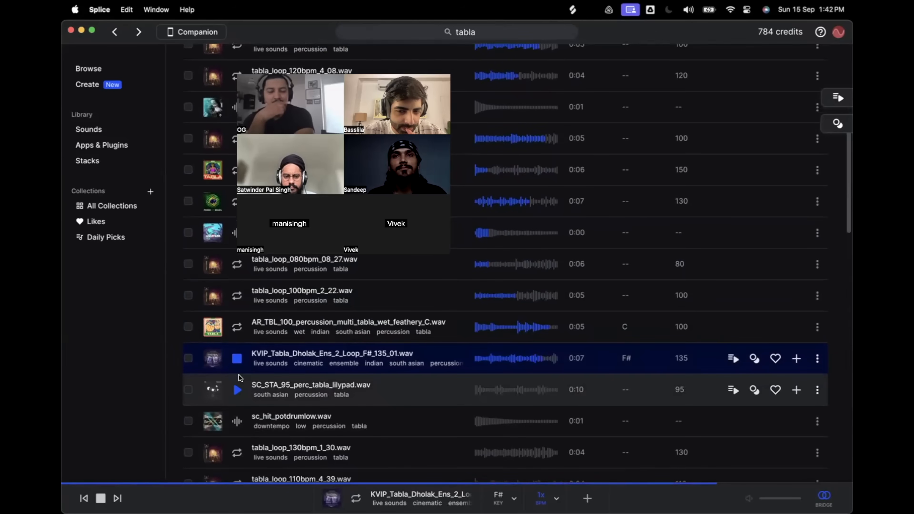
pyautogui.click(239, 378)
pyautogui.scroll(-1, 239, 376)
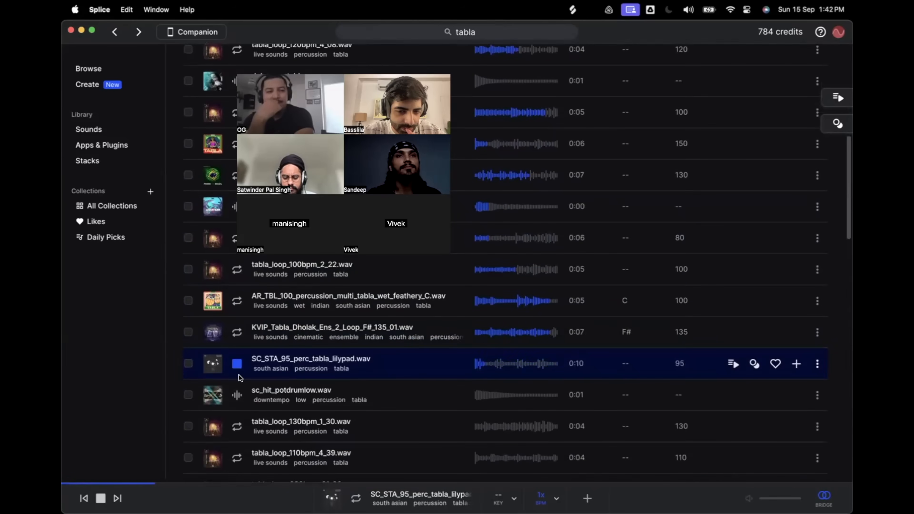
pyautogui.scroll(-1, 239, 375)
pyautogui.click(240, 389)
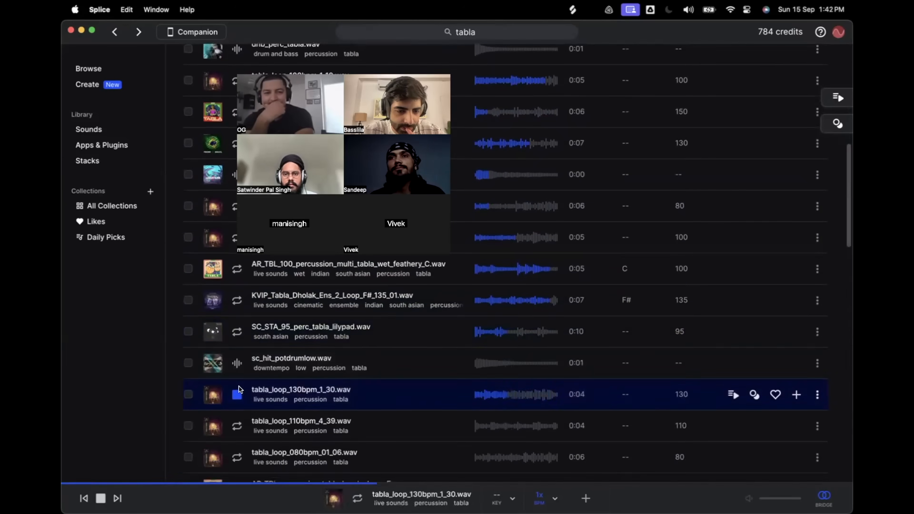
pyautogui.scroll(-1, 240, 389)
pyautogui.scroll(-2, 240, 391)
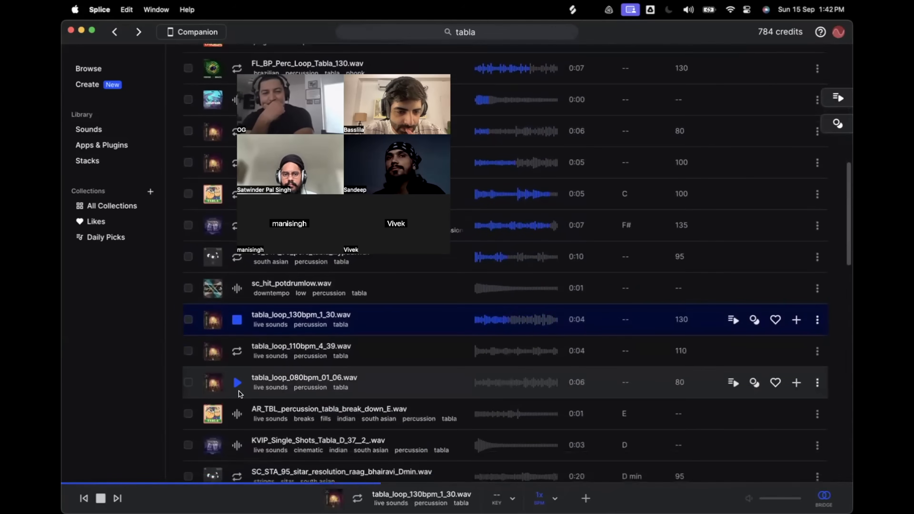
pyautogui.click(237, 383)
pyautogui.scroll(-1, 236, 382)
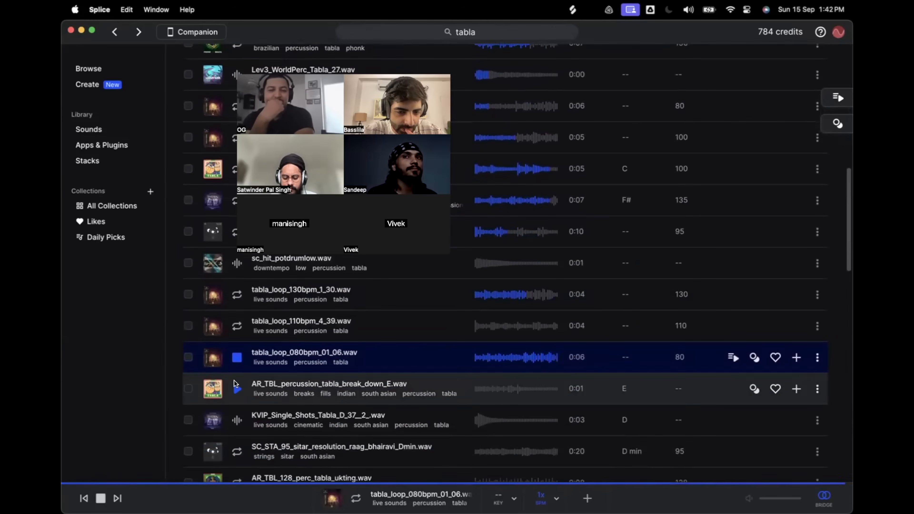
# Step: Audition AR_TBL_128_perc_tabla_ukting and DHGOEL_tabla_one_shot_ta_D, and add the AR_TBL_128 loop to the library
pyautogui.scroll(-3, 235, 383)
pyautogui.click(234, 401)
pyautogui.scroll(-1, 234, 401)
pyautogui.click(234, 400)
pyautogui.scroll(-1, 234, 400)
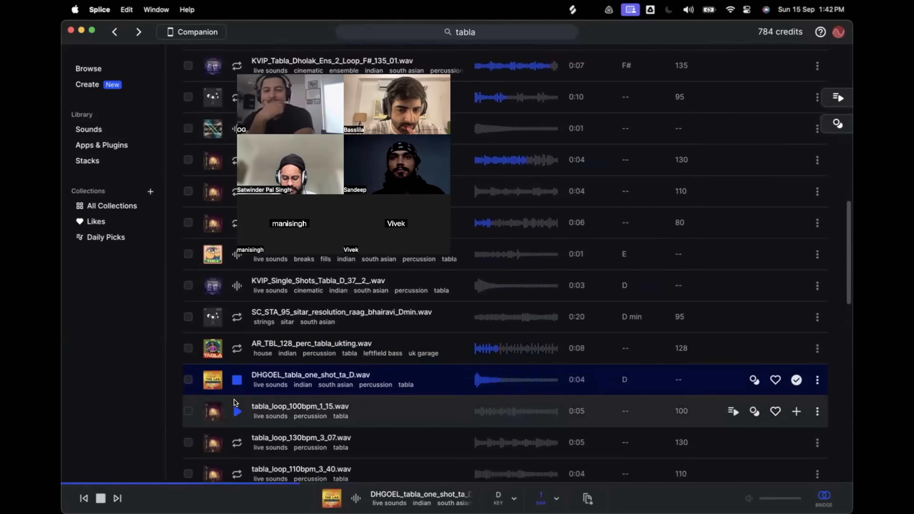
pyautogui.moveTo(677, 378); pyautogui.dragTo(609, 161)
pyautogui.click(454, 299)
pyautogui.hotkey('ctrl', 'Left')
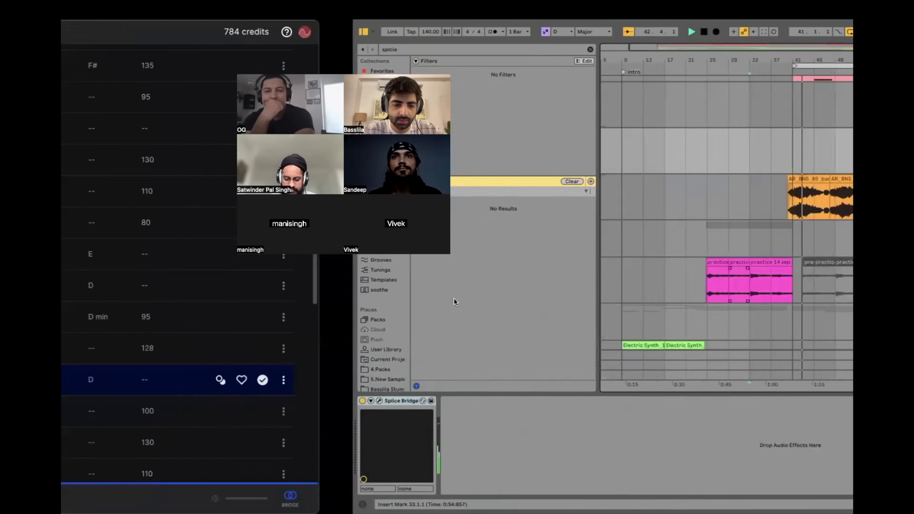
pyautogui.click(230, 354)
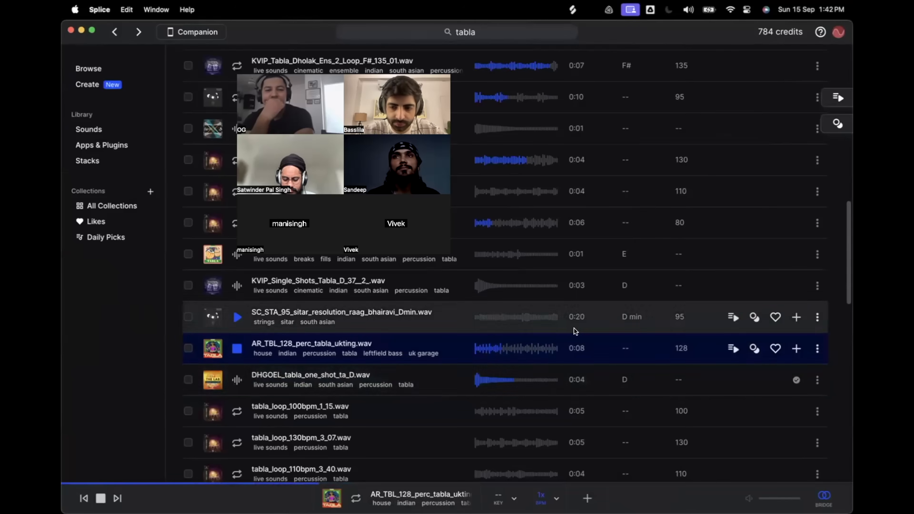
pyautogui.click(796, 348)
# Step: Switch to Ableton Live and insert an audio track below the 9 Splice Bridge track
pyautogui.hotkey('ctrl', 'Right')
pyautogui.click(467, 137)
pyautogui.press('+')
pyautogui.click(512, 149)
pyautogui.press('+')
pyautogui.click(469, 153)
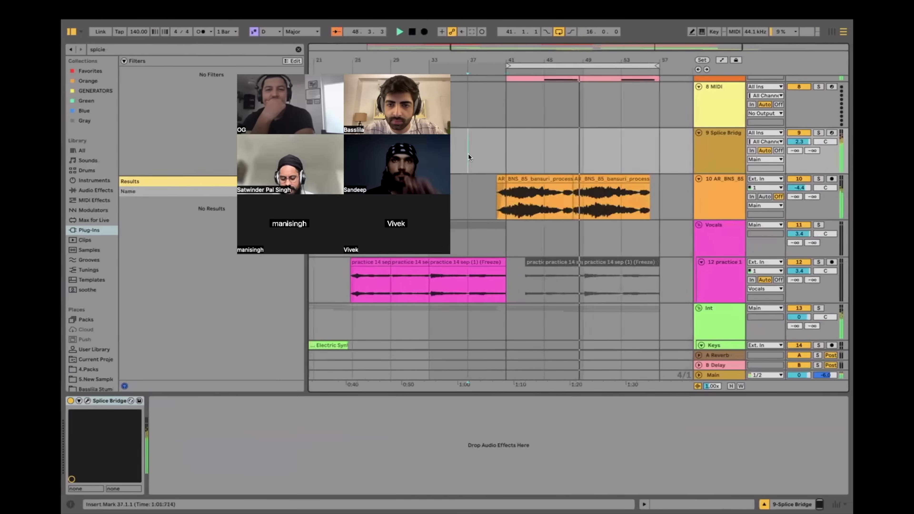
pyautogui.press('space')
pyautogui.press('space')
pyautogui.click(721, 143)
pyautogui.press('super+t')
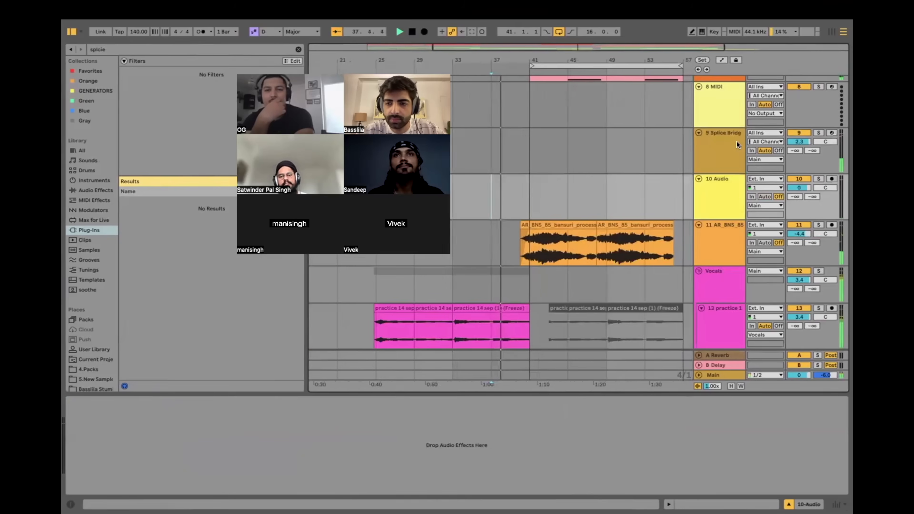
pyautogui.click(800, 126)
# Step: Try to bring AR_TBL_128_perc_tabla_ukting from Splice into the new audio track
pyautogui.hotkey('ctrl', 'Left')
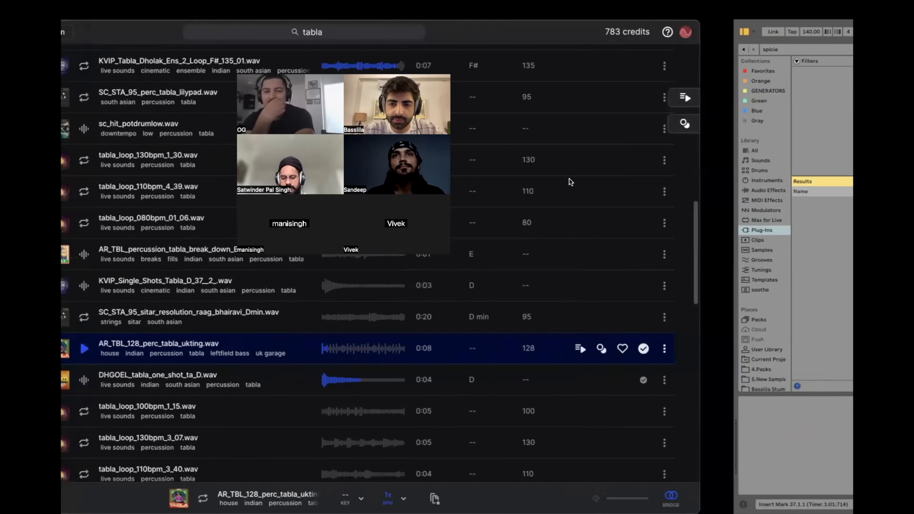
pyautogui.hotkey('ctrl', 'Up')
pyautogui.moveTo(798, 350); pyautogui.dragTo(649, 330)
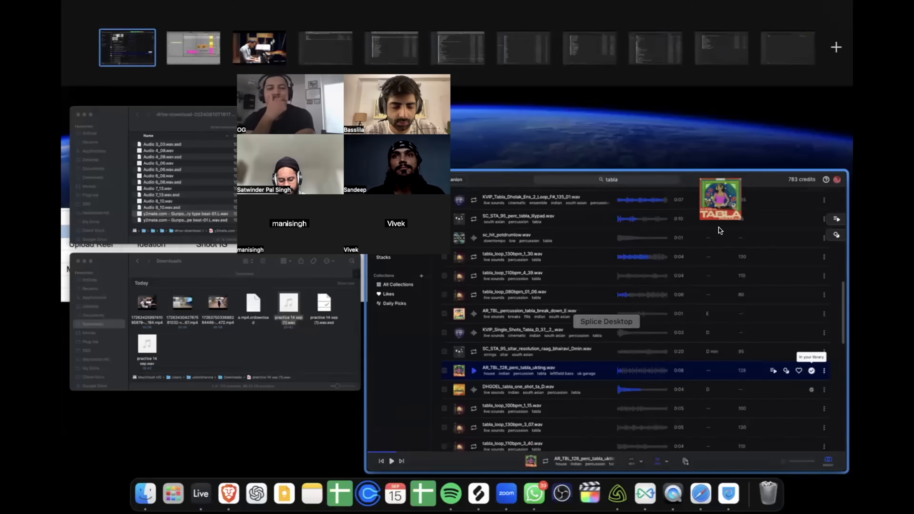
pyautogui.hotkey('ctrl', 'Right')
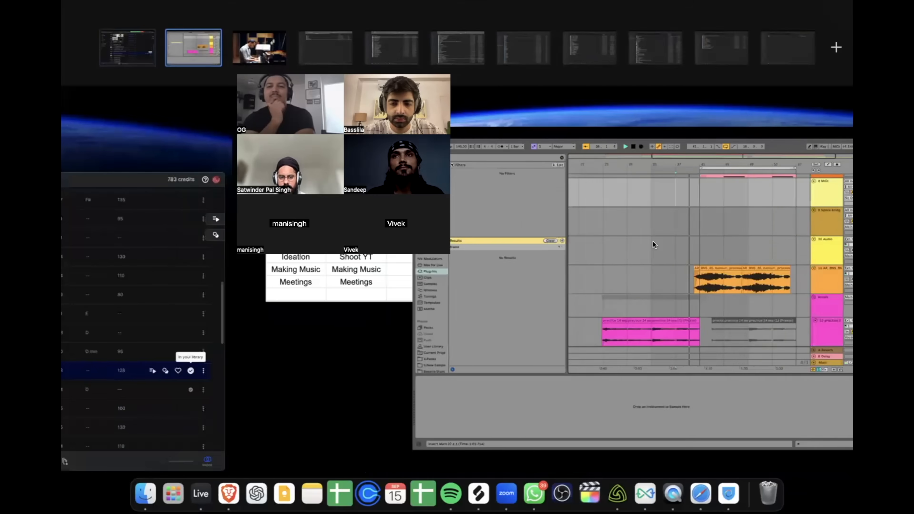
pyautogui.hotkey('ctrl', 'Up')
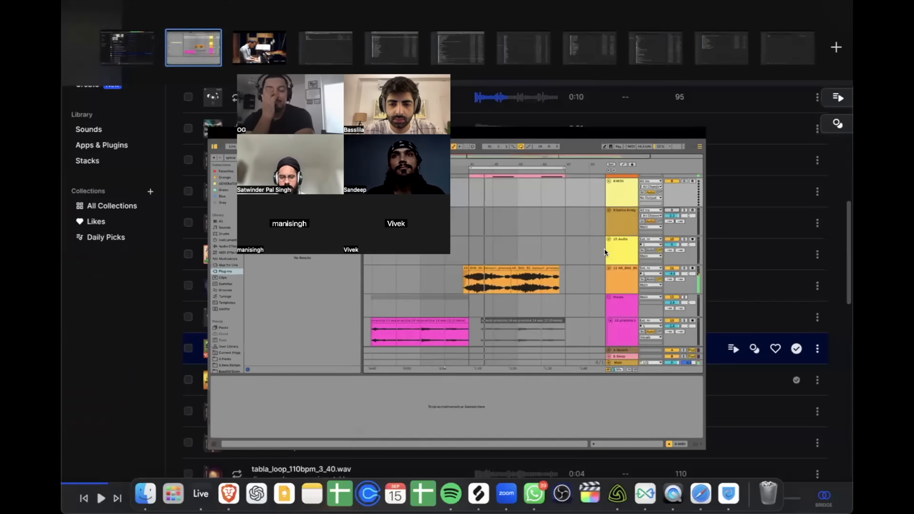
pyautogui.click(604, 248)
# Step: Place AR_TBL_128_perc_tabla_ukting from Splice on the new audio track at bar 41 and play from there
pyautogui.click(529, 192)
pyautogui.press('space')
pyautogui.hotkey('ctrl', 'Left')
pyautogui.hotkey('ctrl', 'Up')
pyautogui.hotkey('ctrl', 'Up')
pyautogui.moveTo(536, 354); pyautogui.dragTo(464, 192)
pyautogui.hotkey('ctrl', 'Right')
pyautogui.press('space')
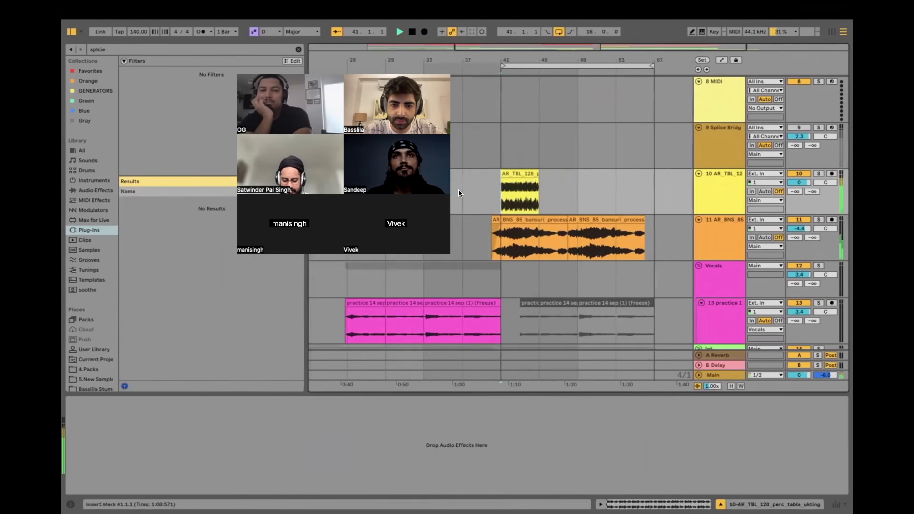
# Step: Lower the tabla loop track's volume to -3.2 dB and try extending the loop clip to bar 49
pyautogui.press('+')
pyautogui.moveTo(806, 182); pyautogui.dragTo(806, 195)
pyautogui.moveTo(568, 179); pyautogui.dragTo(644, 181)
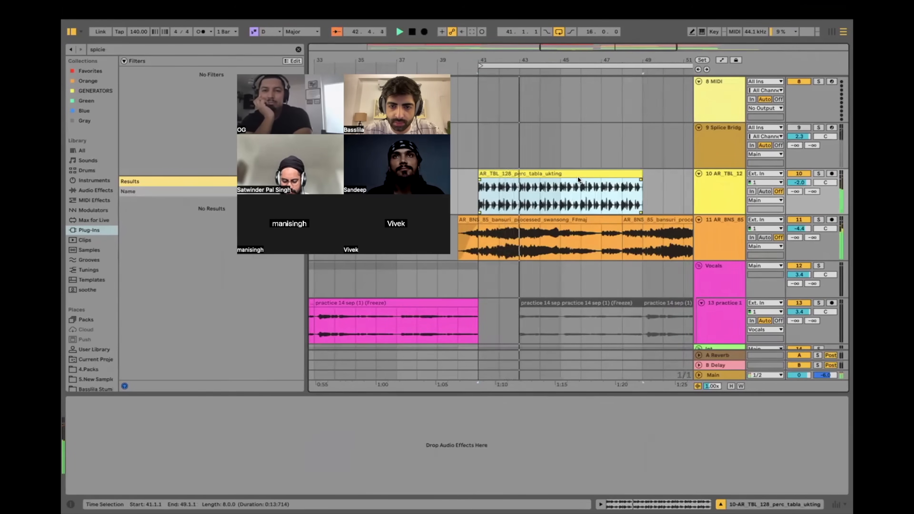
pyautogui.press('z')
pyautogui.scroll(-5, 542, 189)
pyautogui.click(539, 190)
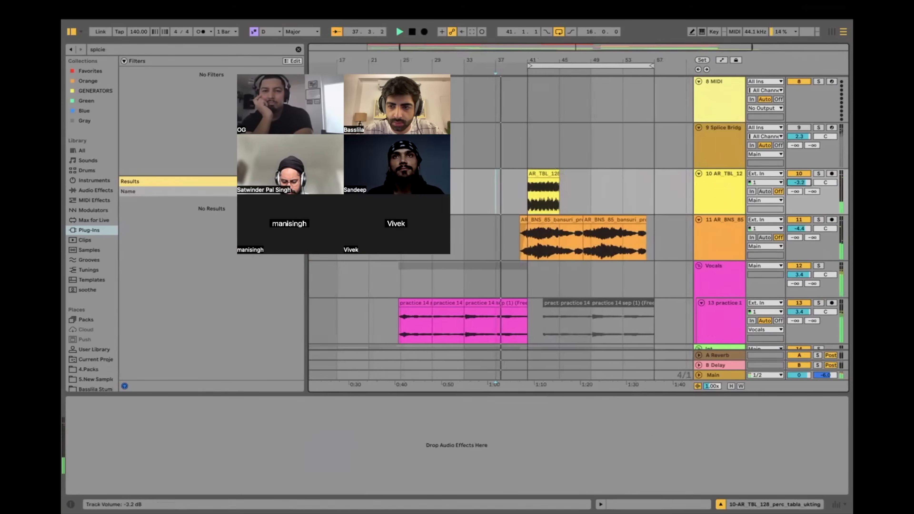
# Step: Place DHGOEL_tabla_one_shot_ta_D from Splice on the tabla loop track at bar 49 and insert an audio track below it
pyautogui.hotkey('ctrl', 'Left')
pyautogui.moveTo(600, 384); pyautogui.dragTo(586, 179)
pyautogui.click(709, 181)
pyautogui.press('super+t')
pyautogui.scroll(4, 510, 186)
pyautogui.click(511, 187)
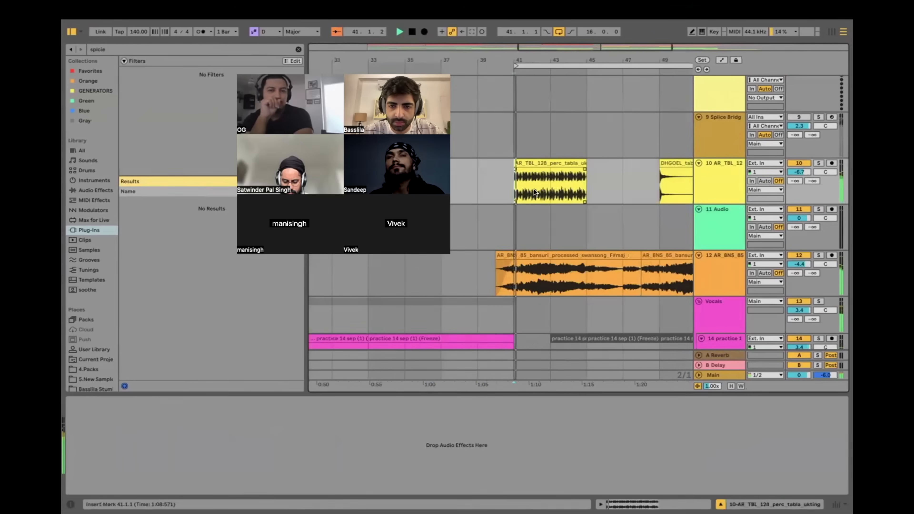
# Step: Move the DHGOEL one-shot to the new audio track at bar 41 and the AR_TBL_128 loop to bar 49
pyautogui.scroll(-3, 534, 189)
pyautogui.moveTo(614, 164); pyautogui.dragTo(600, 211)
pyautogui.moveTo(546, 158); pyautogui.dragTo(635, 160)
pyautogui.moveTo(593, 208); pyautogui.dragTo(528, 207)
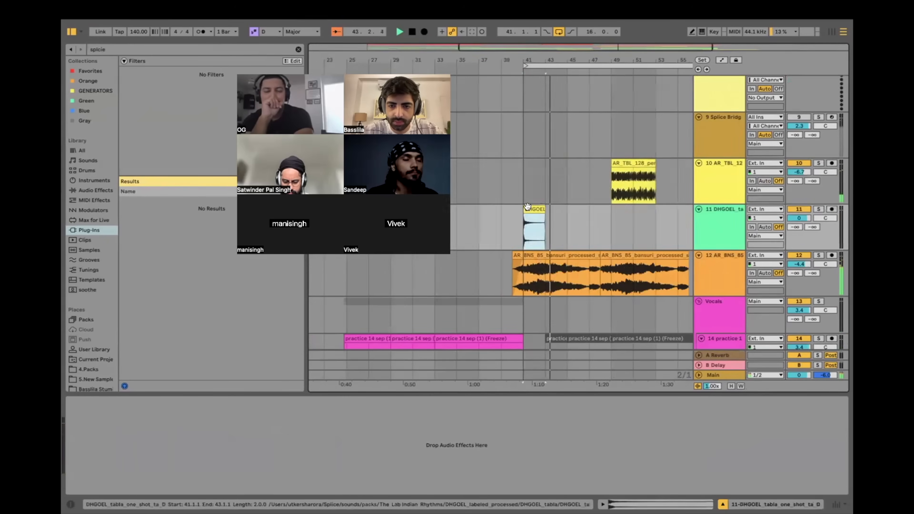
# Step: Play from bar 40 and lower the DHGOEL one-shot track's volume to -8.5 dB
pyautogui.scroll(3, 528, 207)
pyautogui.click(498, 223)
pyautogui.press('space')
pyautogui.press('space')
pyautogui.scroll(2, 499, 223)
pyautogui.moveTo(799, 218); pyautogui.dragTo(799, 230)
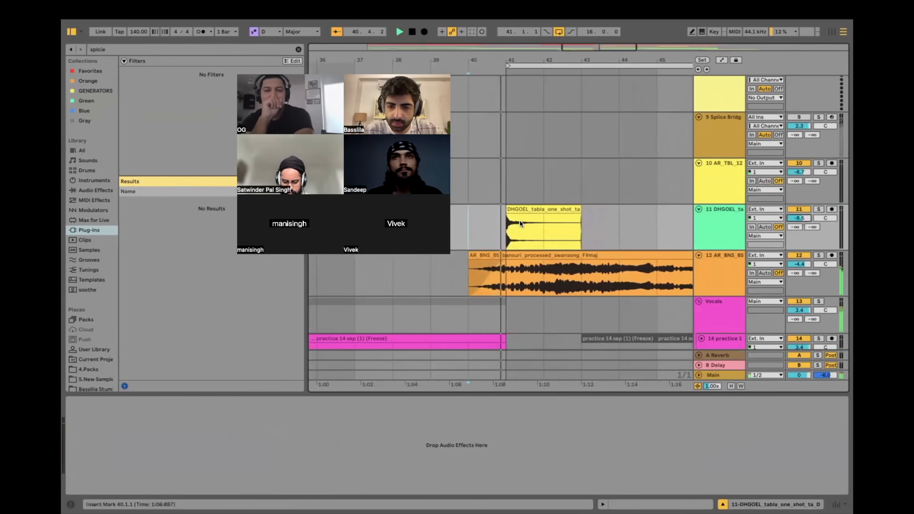
# Step: Move the DHGOEL_tabla_one_shot_ta_D clip to start at 41.3 and start playback
pyautogui.scroll(2, 492, 224)
pyautogui.moveTo(513, 210); pyautogui.dragTo(549, 209)
pyautogui.click(476, 229)
pyautogui.press('space')
pyautogui.press('space')
pyautogui.press('space')
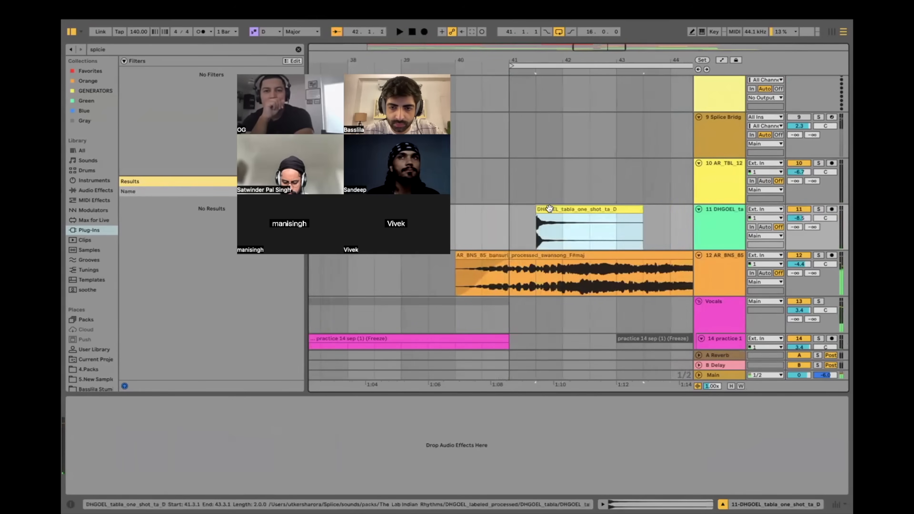
# Step: Play the arrangement from 41.3 to hear the DHGOEL one-shot in its new position
pyautogui.scroll(2, 540, 233)
pyautogui.click(539, 233)
pyautogui.press('space')
pyautogui.press('space')
pyautogui.press('space')
pyautogui.press('space')
pyautogui.press('space')
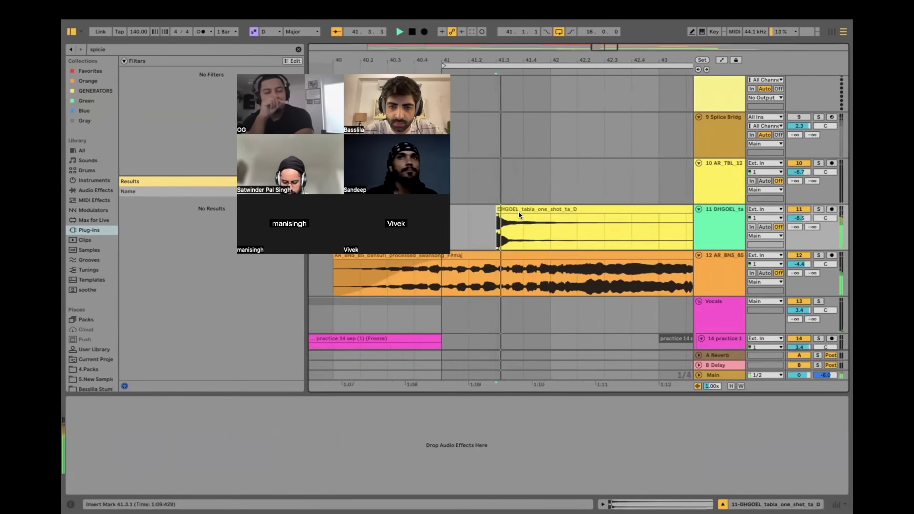
pyautogui.scroll(-2, 519, 211)
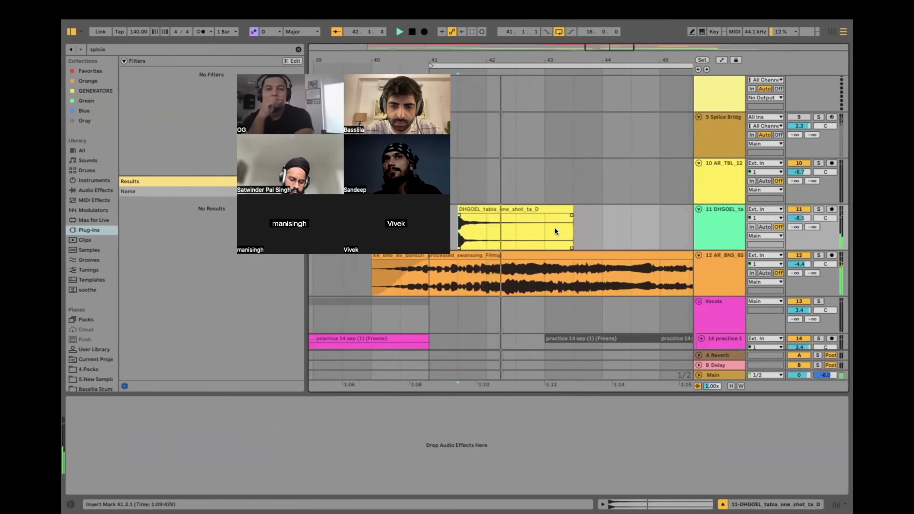
# Step: Shorten the DHGOEL one-shot clip to one bar and duplicate it four times in a row
pyautogui.moveTo(496, 230); pyautogui.dragTo(450, 231)
pyautogui.press('super+d')
pyautogui.press('super+d')
pyautogui.press('super+d')
pyautogui.press('super+d')
pyautogui.press('-')
pyautogui.press('-')
pyautogui.press('-')
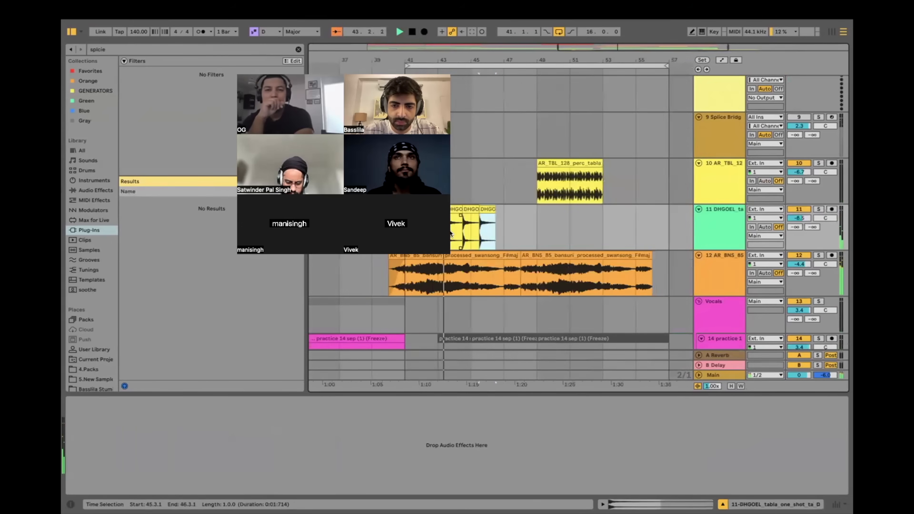
# Step: Play the repeated DHGOEL one-shots from bar 41
pyautogui.press('space')
pyautogui.click(482, 236)
pyautogui.press('space')
pyautogui.press('space')
pyautogui.scroll(4, 539, 230)
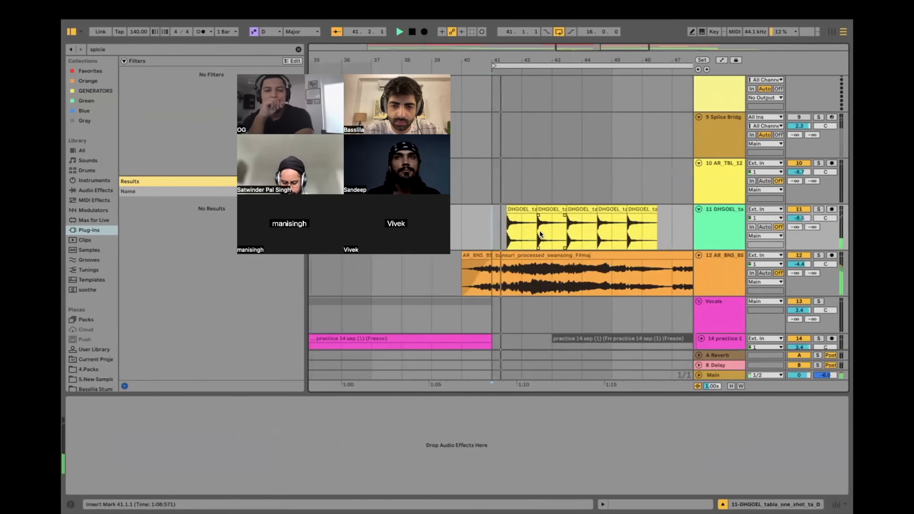
pyautogui.scroll(-5, 562, 214)
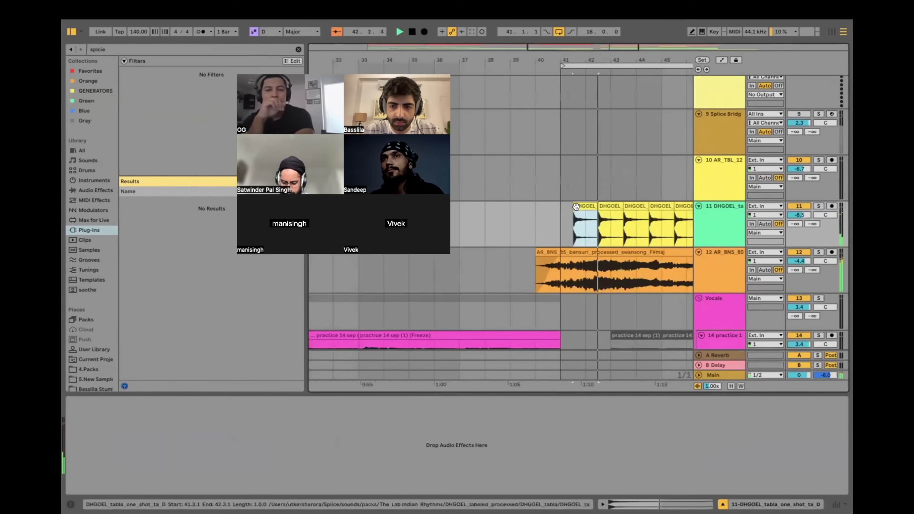
# Step: Continue duplicating the DHGOEL one-shots to about bar 57 and delete the AR_TBL_128 tabla loop at bar 49
pyautogui.scroll(-3, 576, 206)
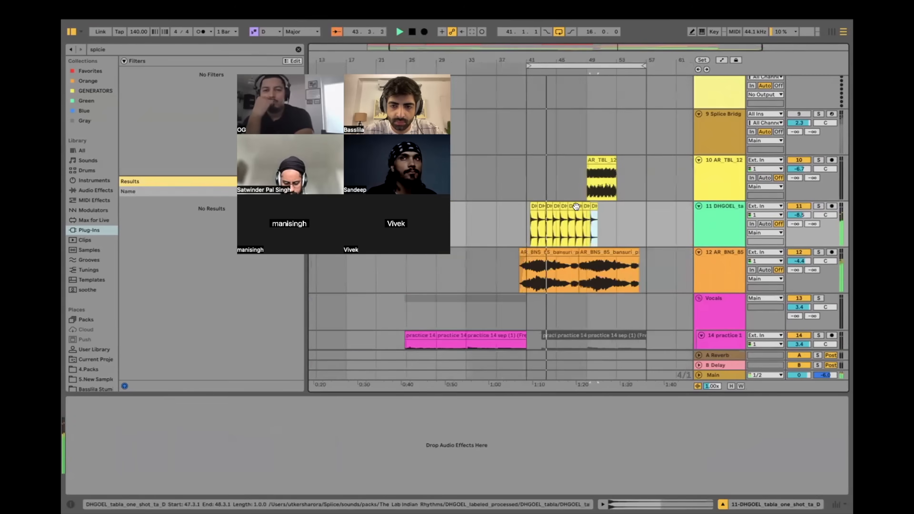
pyautogui.press('super+d')
pyautogui.press('super+d')
pyautogui.press('super+d')
pyautogui.moveTo(634, 187); pyautogui.dragTo(579, 186)
pyautogui.press('Delete')
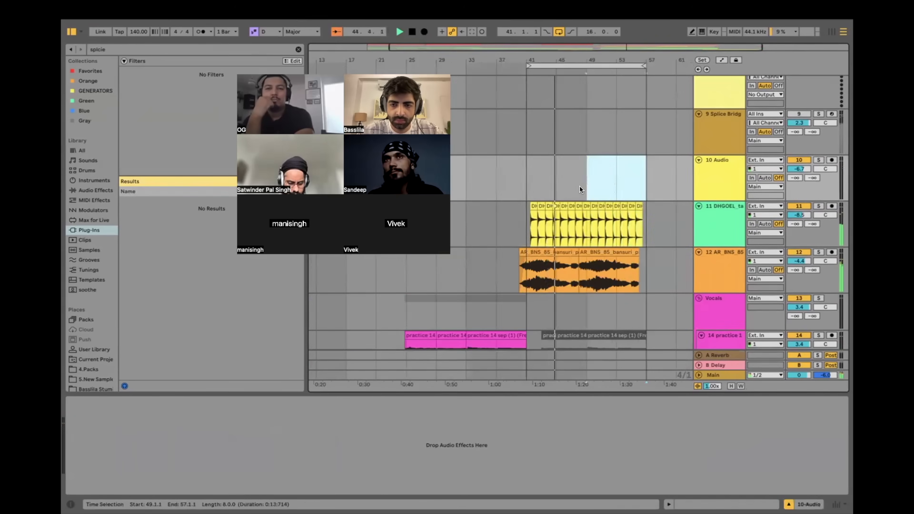
# Step: Insert a MIDI track below the DHGOEL one-shot track and search the 4.Packs folder for "kamjeera" and "man"
pyautogui.press('super+shift+t')
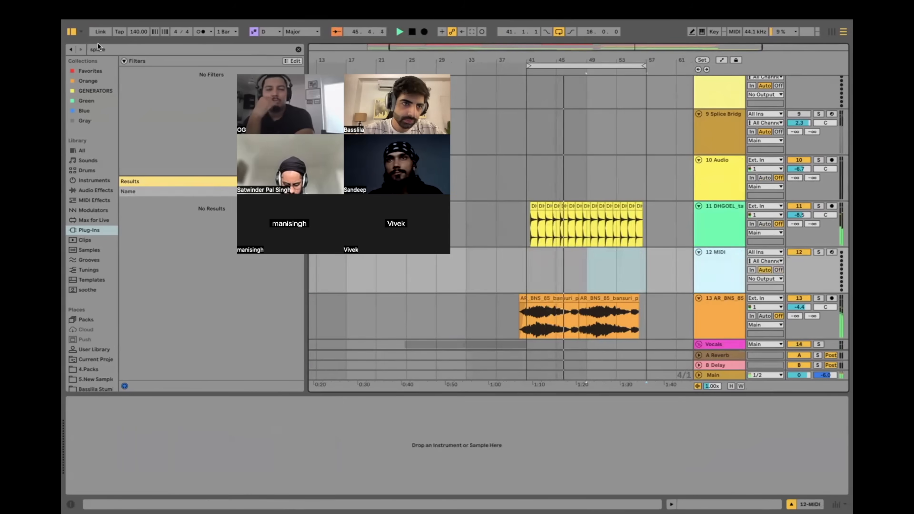
pyautogui.click(104, 49)
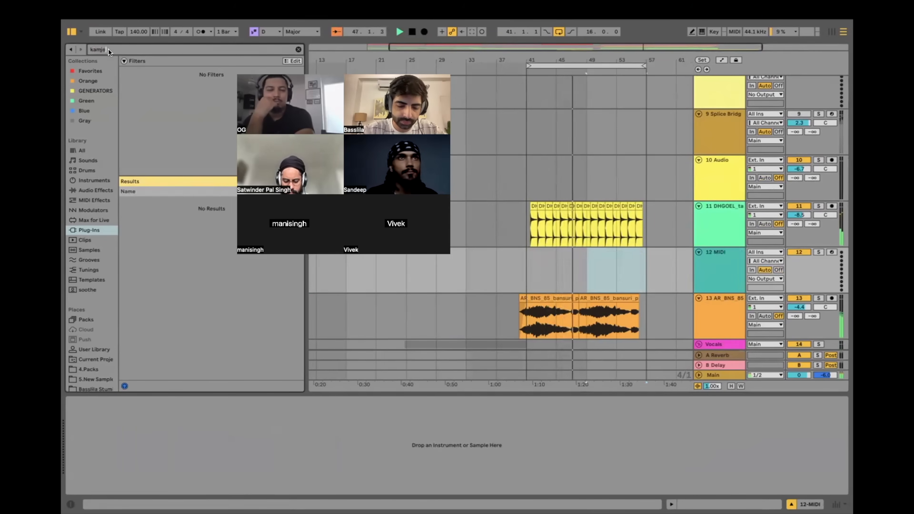
pyautogui.click(87, 367)
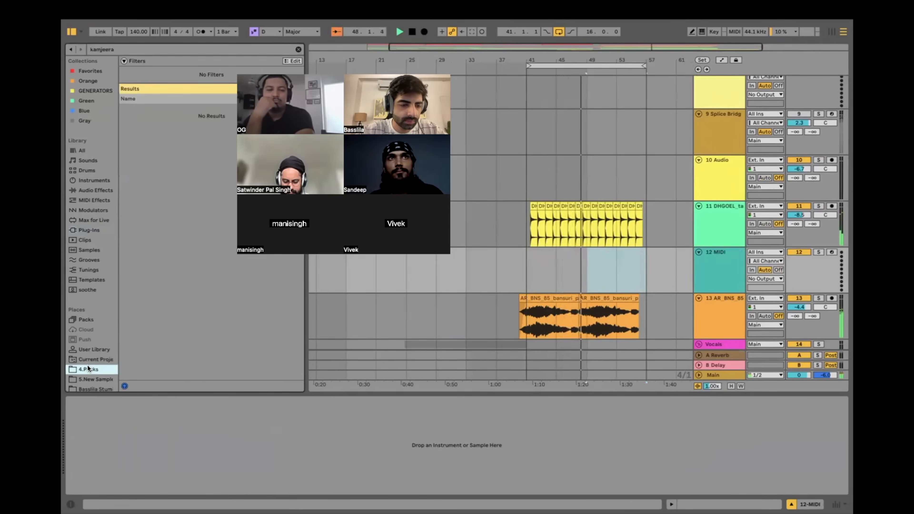
pyautogui.click(117, 52)
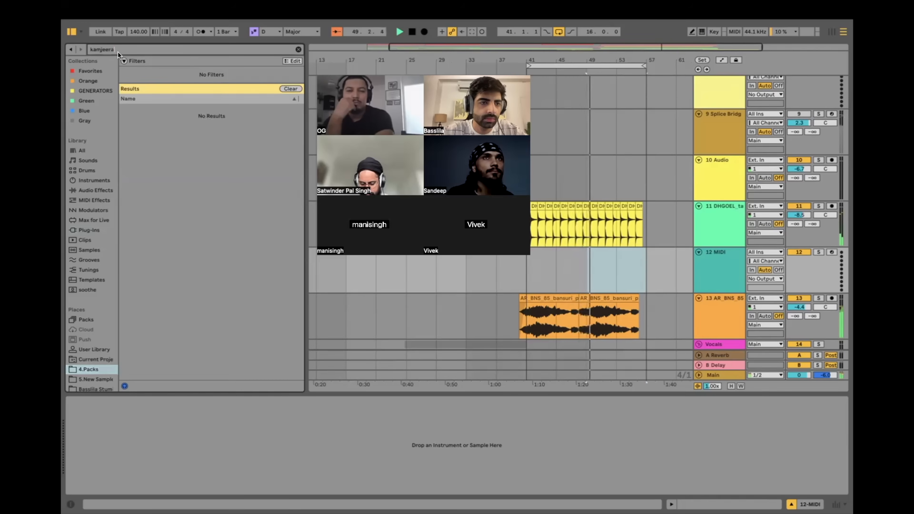
pyautogui.write('man')
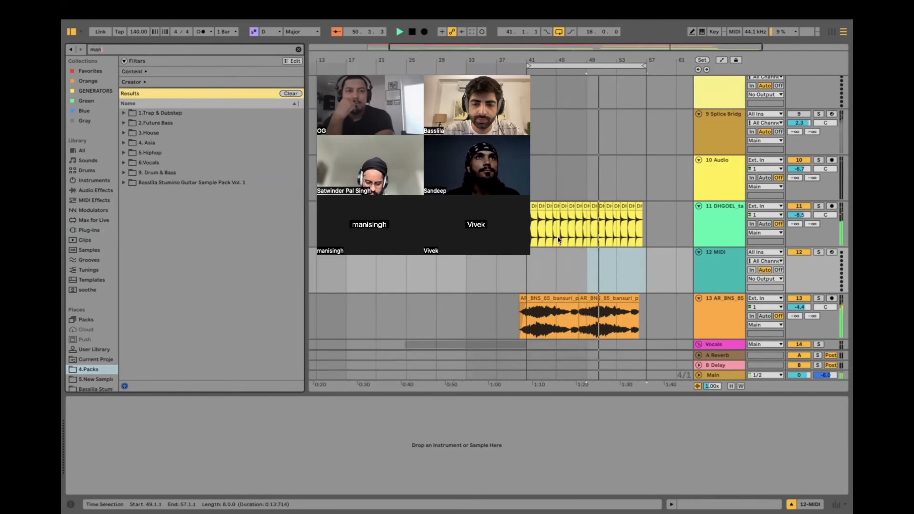
# Step: Set the Bells_1 track's volume to -8.7 dB during playback
pyautogui.scroll(-10, 558, 236)
pyautogui.scroll(5, 563, 242)
pyautogui.click(570, 181)
pyautogui.scroll(5, 570, 181)
pyautogui.press('space')
pyautogui.moveTo(799, 168); pyautogui.dragTo(799, 155)
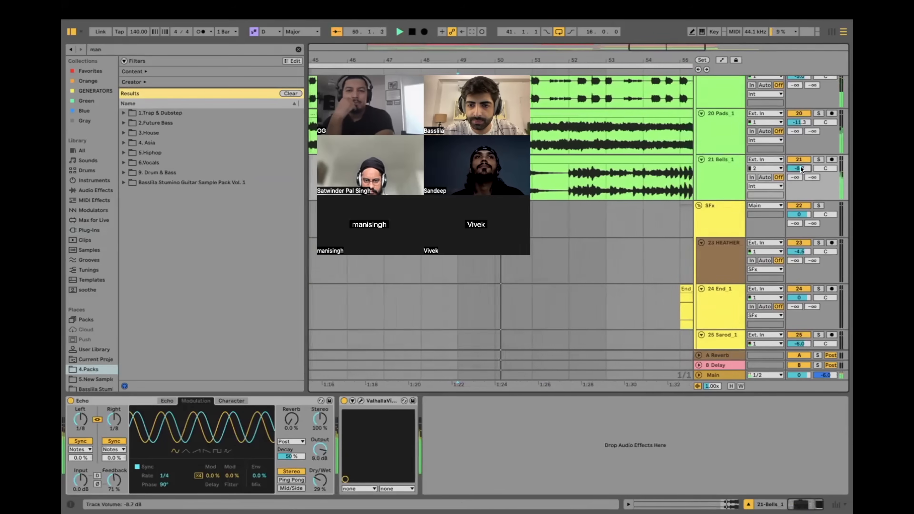
# Step: Examine the Bells_1 clip between bars 47 and 57 while the section plays
pyautogui.scroll(-5, 577, 189)
pyautogui.scroll(5, 566, 191)
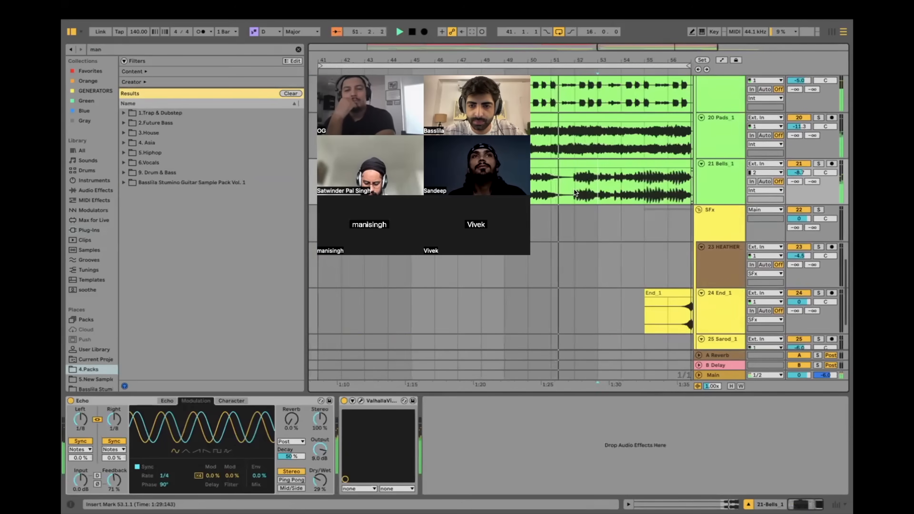
pyautogui.scroll(-3, 575, 189)
pyautogui.click(582, 163)
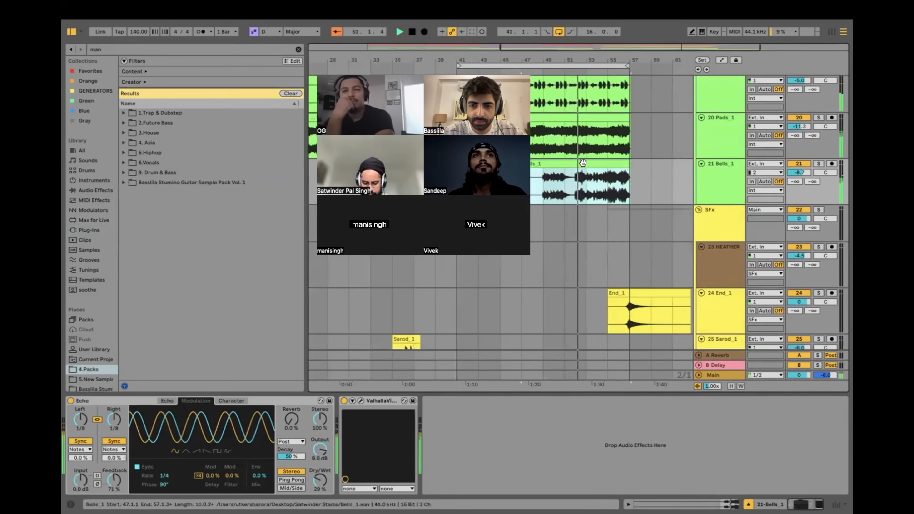
pyautogui.click(575, 203)
pyautogui.scroll(3, 573, 199)
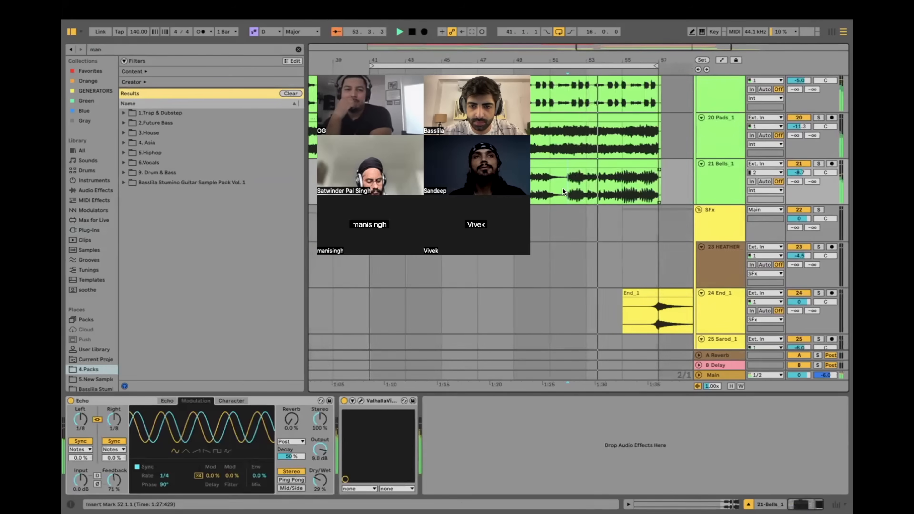
pyautogui.scroll(-3, 562, 188)
pyautogui.scroll(-3, 562, 189)
pyautogui.scroll(12, 522, 216)
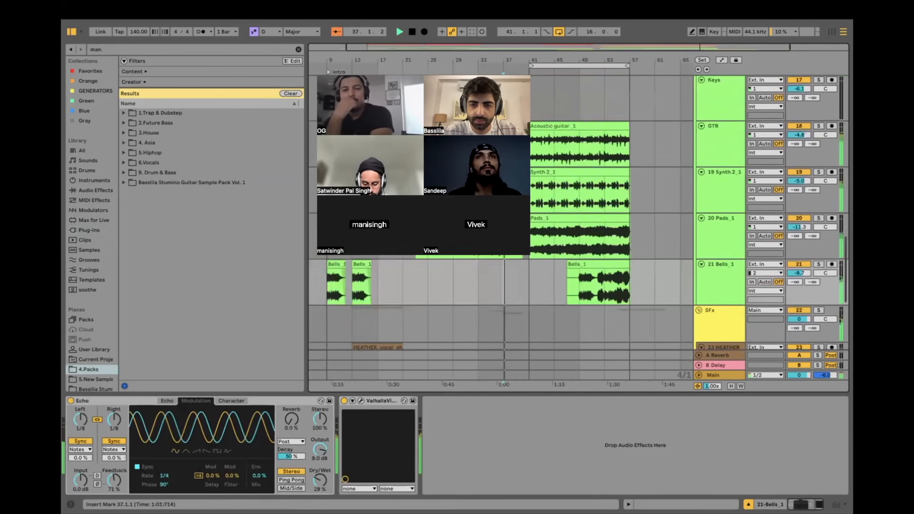
# Step: Play the arrangement from about bar 33 and review the bansuri and tabla tracks
pyautogui.click(477, 295)
pyautogui.press('space')
pyautogui.press('space')
pyautogui.scroll(-3, 476, 303)
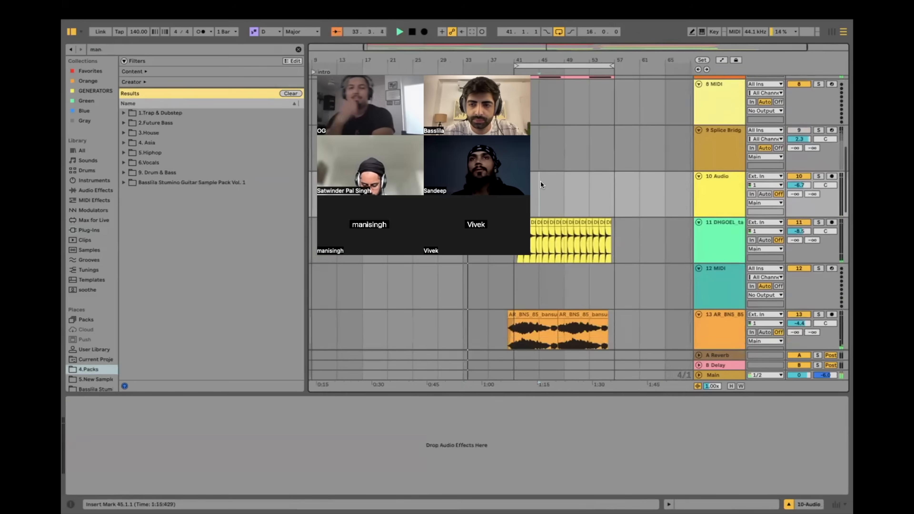
pyautogui.click(536, 153)
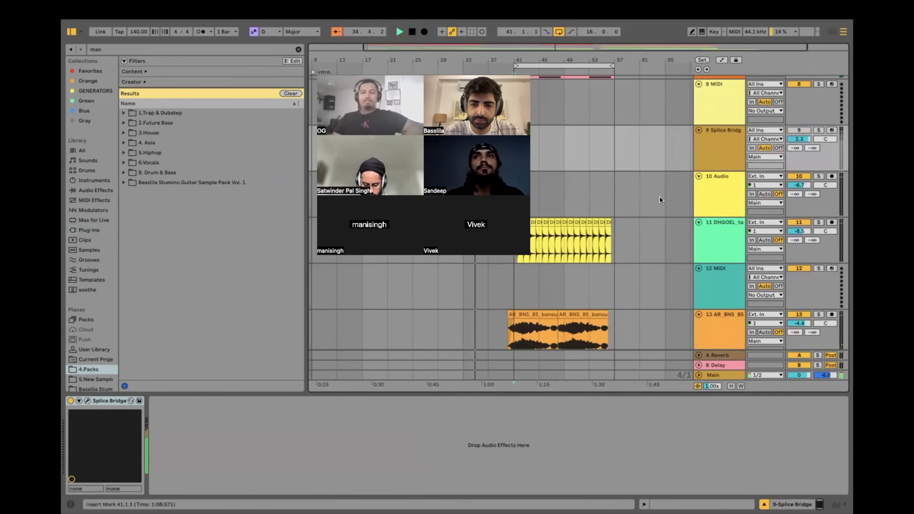
pyautogui.scroll(-8, 542, 215)
# Step: Play from bar 39 to check the change from the vocal clips into bar 41
pyautogui.moveTo(551, 240); pyautogui.dragTo(452, 262)
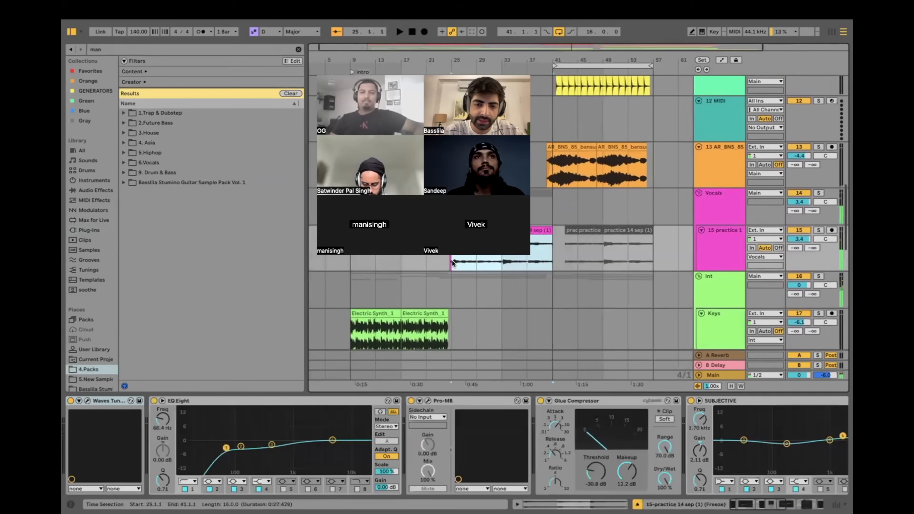
pyautogui.click(540, 217)
pyautogui.scroll(4, 541, 215)
pyautogui.hscroll(3, 535, 213)
pyautogui.press('space')
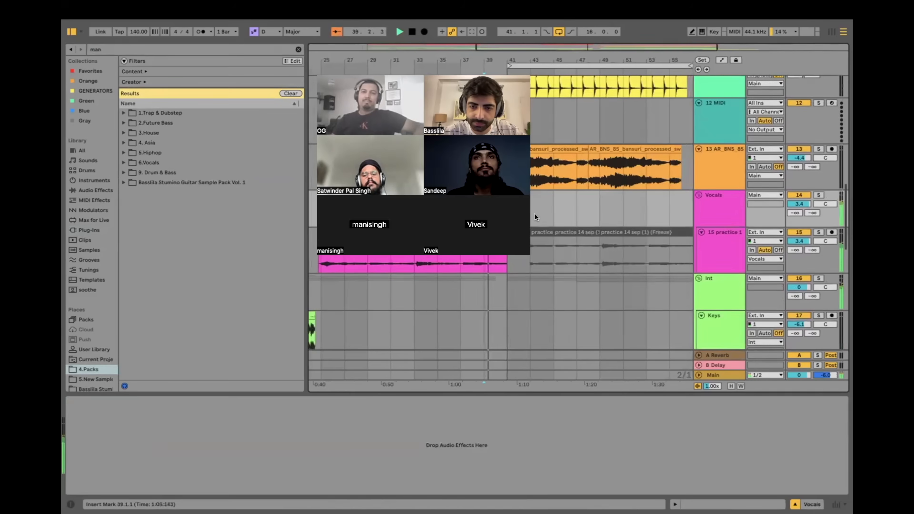
pyautogui.click(508, 213)
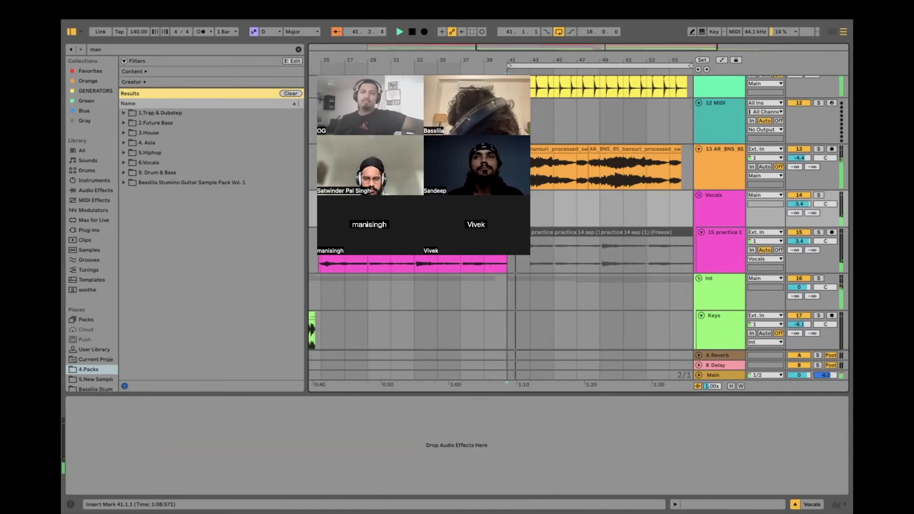
# Step: Check the Splice tabla results and search the 4.Packs folder for "manjeera"
pyautogui.hotkey('ctrl', 'Left')
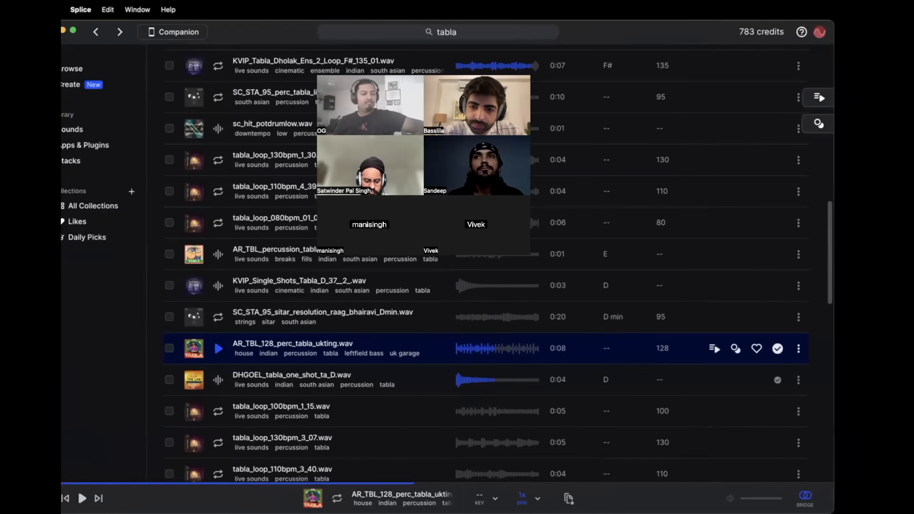
pyautogui.hotkey('ctrl', 'Right')
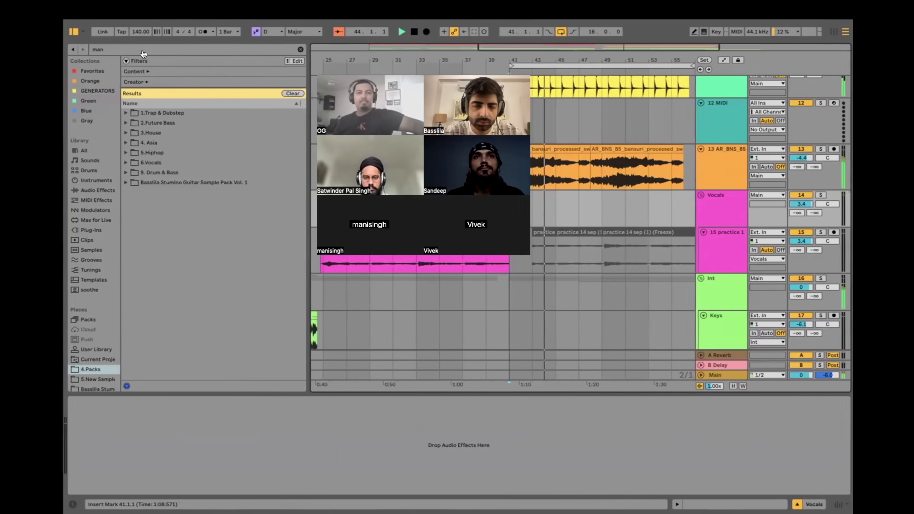
pyautogui.write('je')
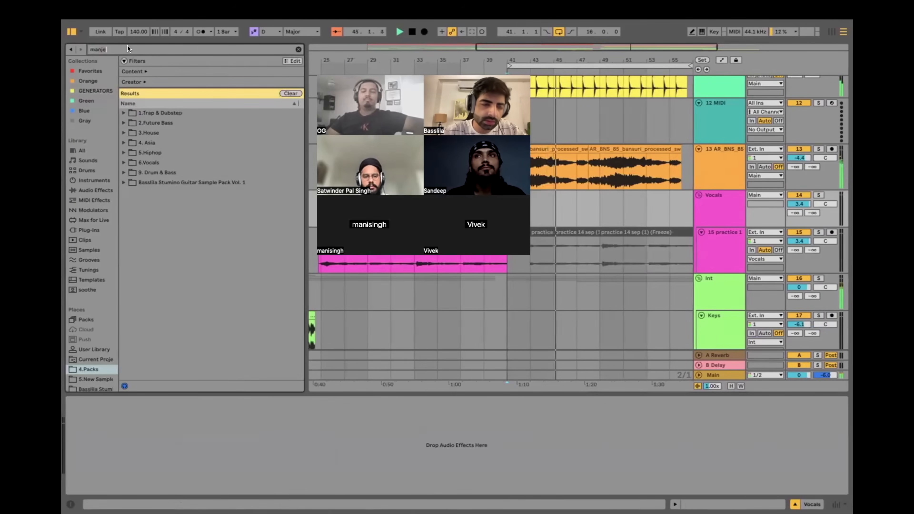
pyautogui.write('era')
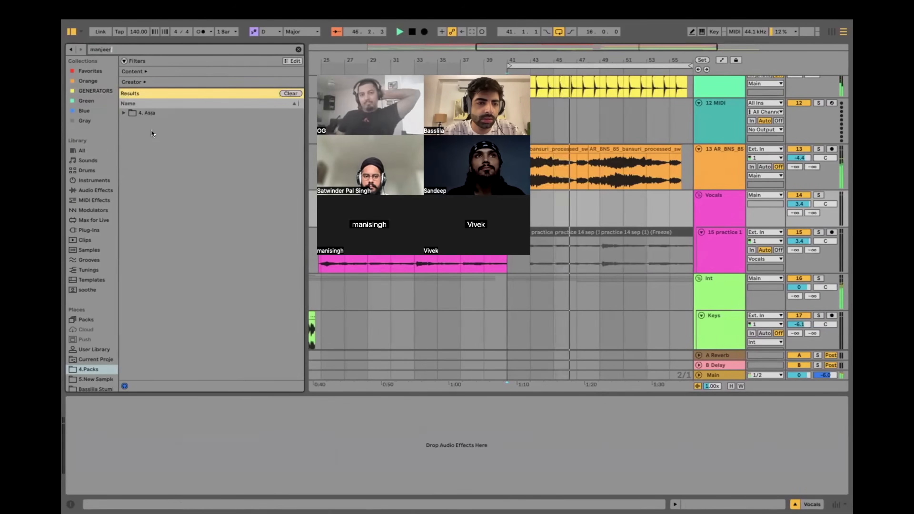
# Step: Open the Splice Originals - Indian Roots bell loops in 4. Asia and preview SO_IR_95_bell_manjeera_groove_allspice.wav
pyautogui.click(124, 112)
pyautogui.click(130, 143)
pyautogui.click(136, 153)
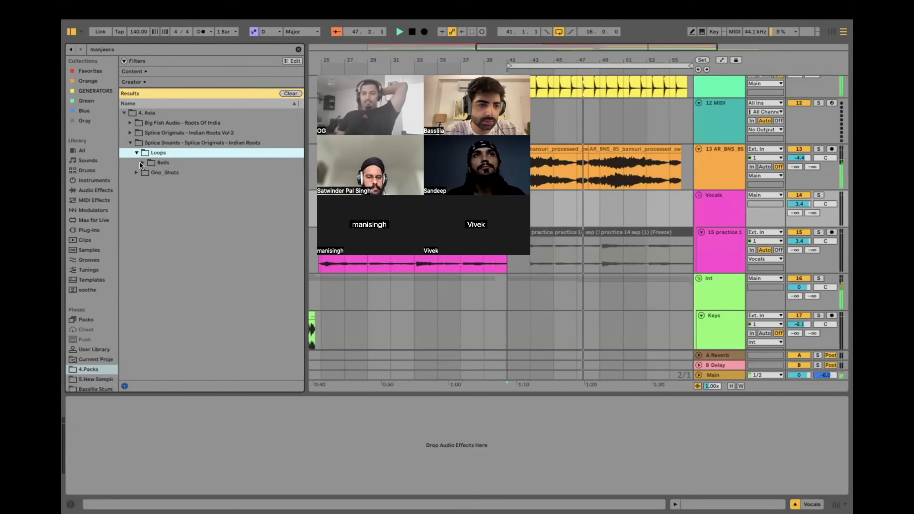
pyautogui.click(141, 163)
pyautogui.click(142, 163)
pyautogui.click(159, 172)
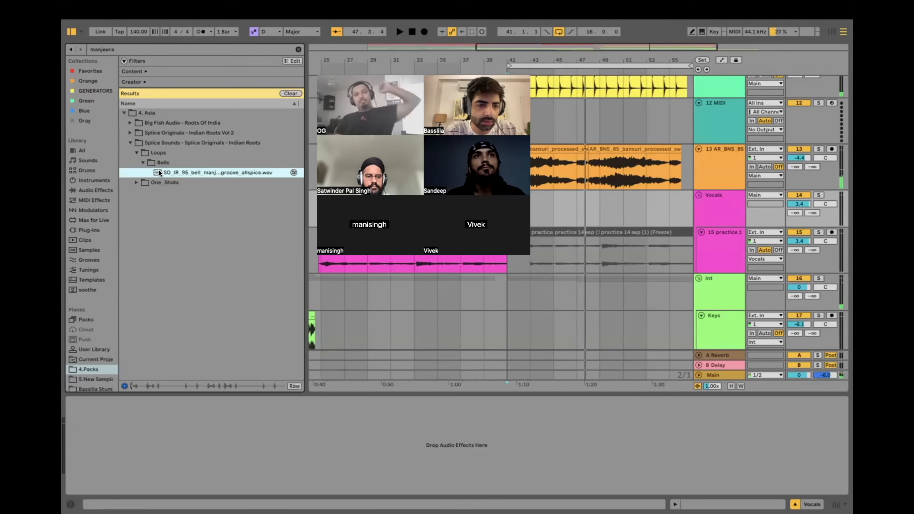
# Step: Insert an audio track below the bansuri track and place the SO_IR_95_bell_manjeera_groove_allspice loop on it at bar 41
pyautogui.click(696, 168)
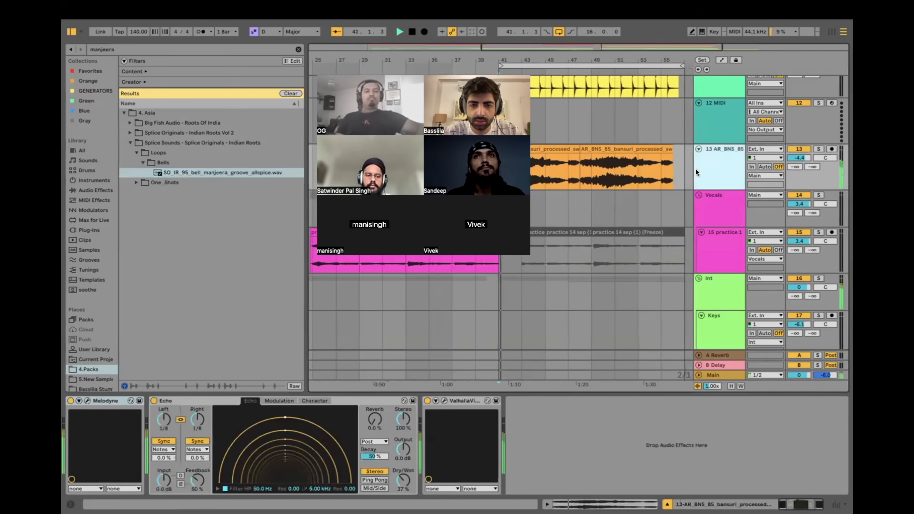
pyautogui.hotkey('ctrl', 't')
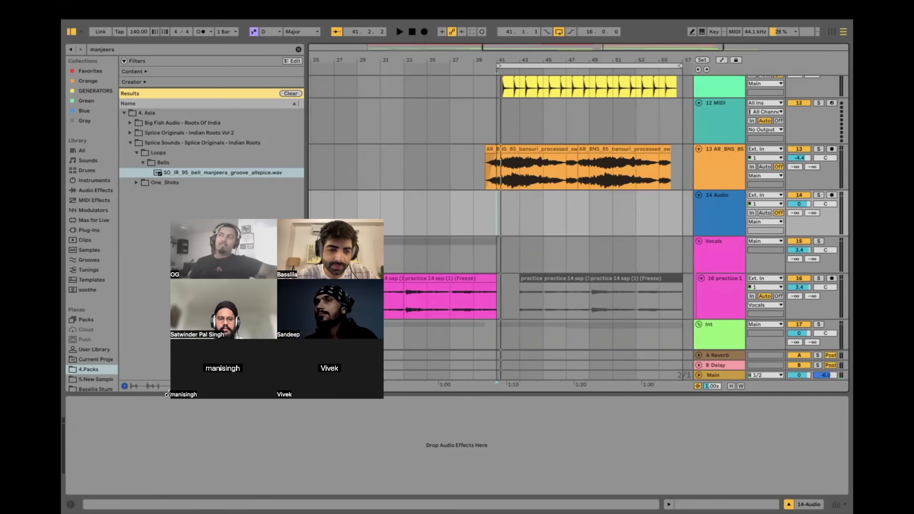
pyautogui.moveTo(230, 173); pyautogui.dragTo(498, 207)
pyautogui.press('+')
pyautogui.press('+')
pyautogui.press('+')
pyautogui.press('+')
pyautogui.press('+')
pyautogui.click(495, 212)
pyautogui.press('+')
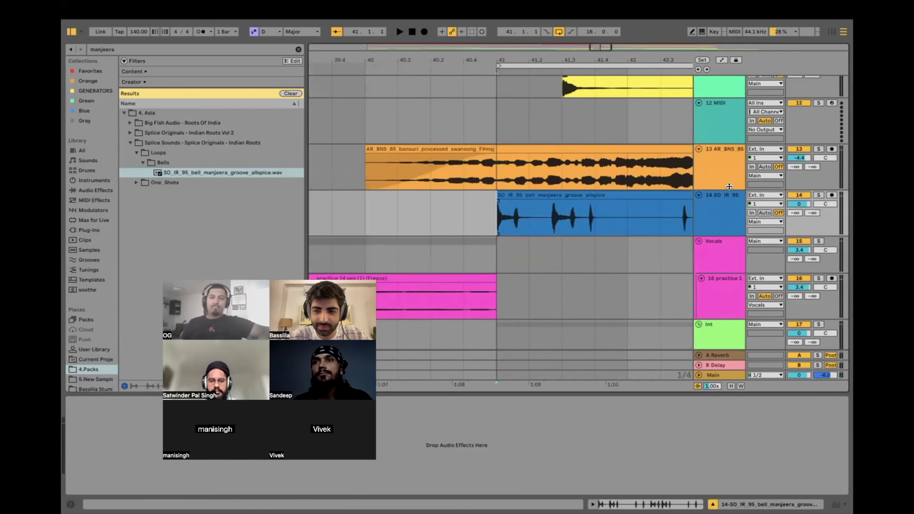
# Step: Lower the manjeera track's volume to -11.4 dB and play from bar 41
pyautogui.press('space')
pyautogui.moveTo(801, 204); pyautogui.dragTo(801, 213)
pyautogui.press('space')
pyautogui.press('space')
pyautogui.press('space')
pyautogui.press('space')
pyautogui.press('space')
pyautogui.press('space')
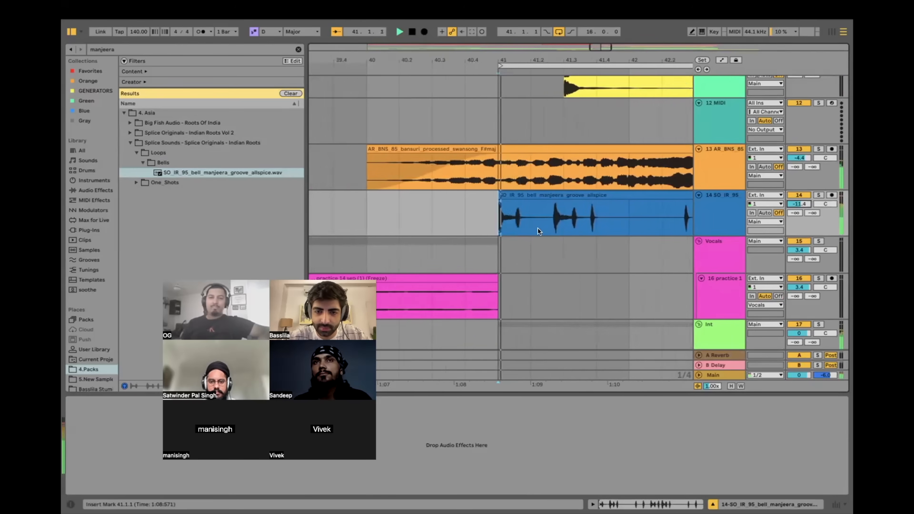
# Step: Split the manjeera clip at about 41.2, delete the part after the split, and set playback to start at bar 41
pyautogui.hscroll(5, 537, 229)
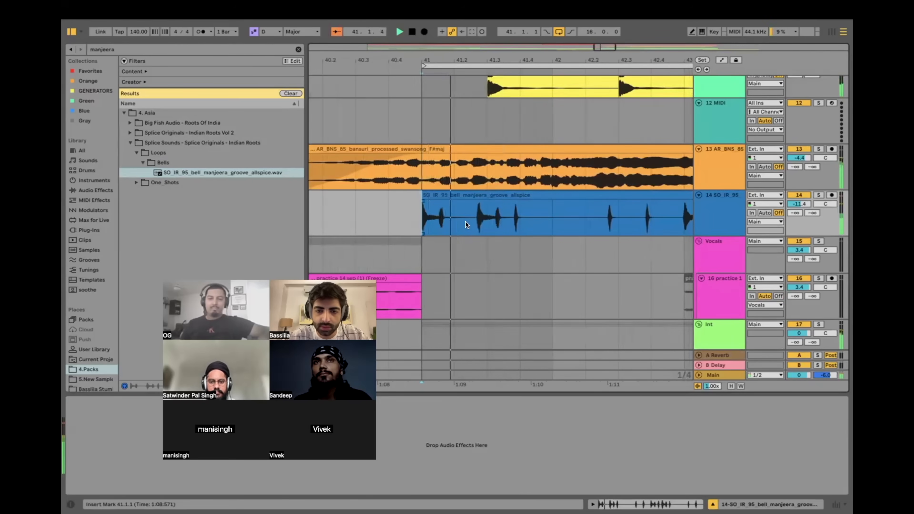
pyautogui.click(456, 223)
pyautogui.press('super+e')
pyautogui.click(490, 195)
pyautogui.press('Delete')
pyautogui.click(410, 227)
pyautogui.press('space')
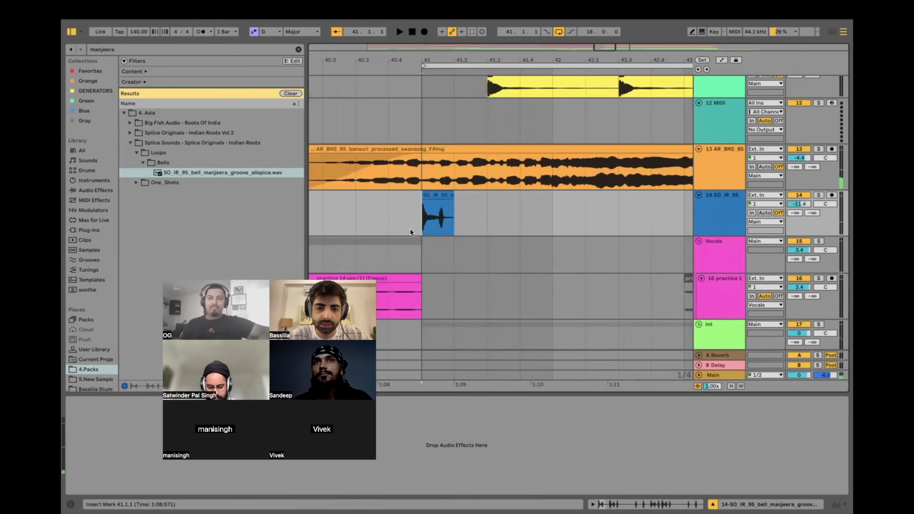
# Step: Lower the manjeera track's volume to -14.1 dB while playing from bar 41
pyautogui.press('space')
pyautogui.moveTo(799, 205); pyautogui.dragTo(799, 207)
pyautogui.press('space')
pyautogui.press('space')
pyautogui.scroll(1, 494, 98)
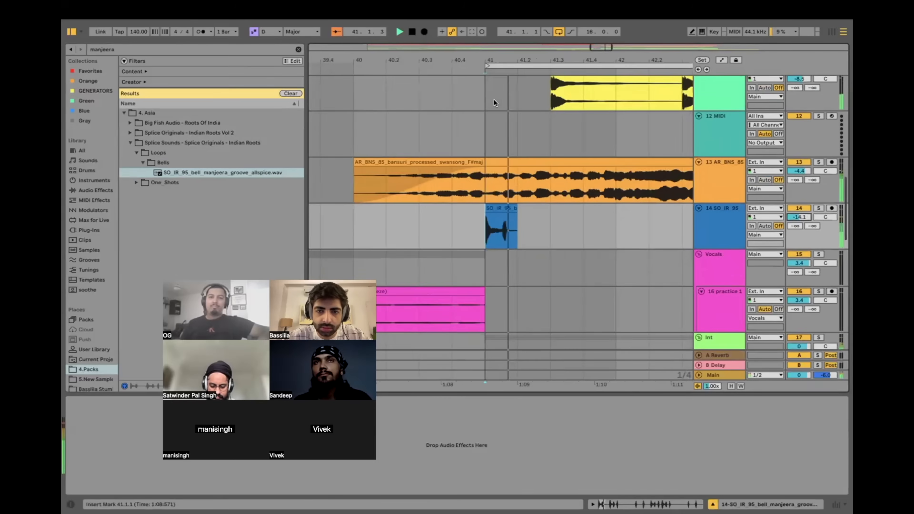
pyautogui.scroll(1, 493, 99)
pyautogui.scroll(2, 525, 115)
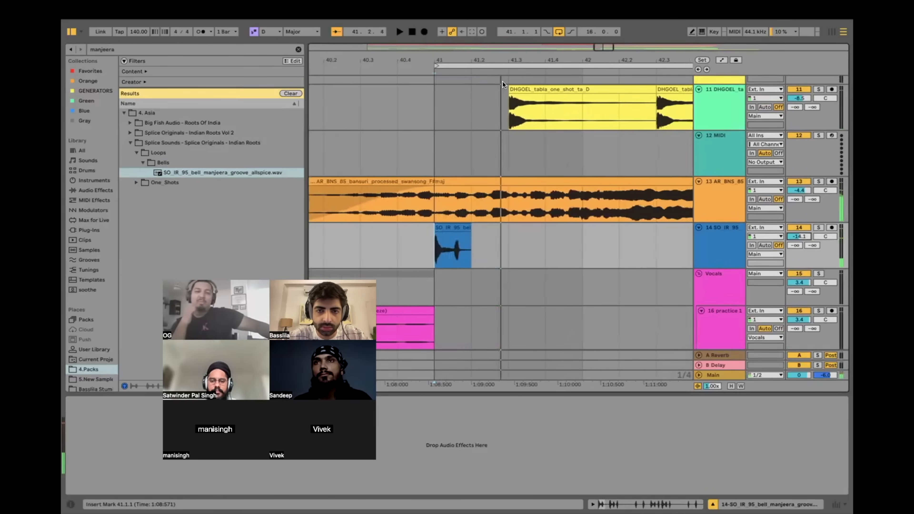
# Step: Move the first tabla one-shot clip earlier to about 41.2.3 and play from 40.4
pyautogui.moveTo(506, 90); pyautogui.dragTo(480, 86)
pyautogui.click(405, 107)
pyautogui.press('space')
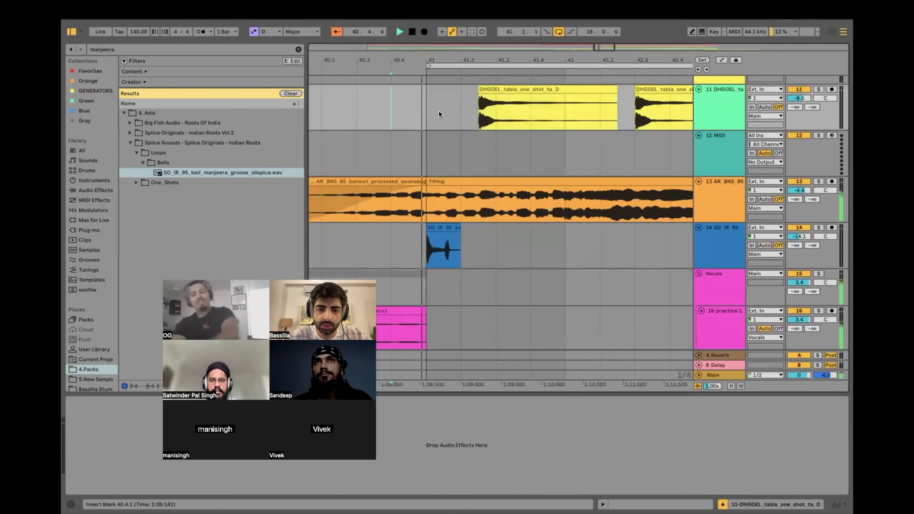
pyautogui.scroll(-3, 442, 111)
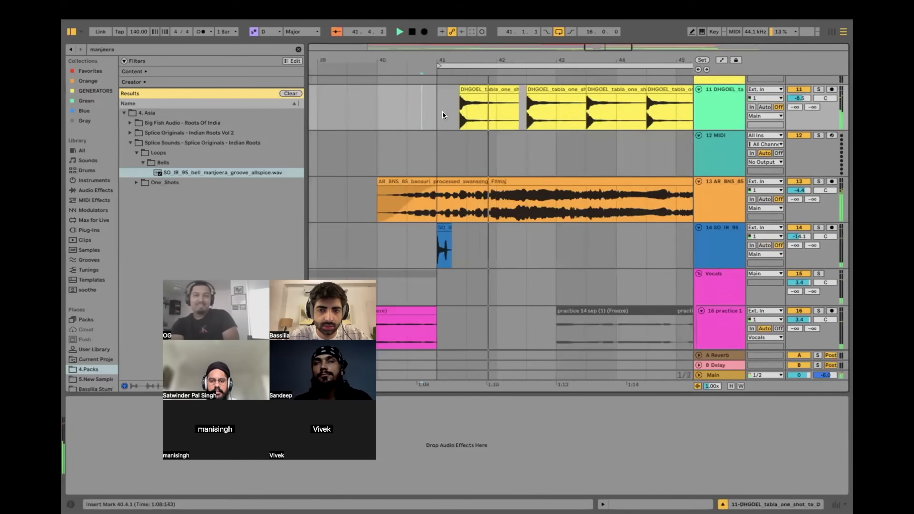
# Step: Delete all tabla one-shot clips after the first one, from 42.3 onward, and play the section
pyautogui.click(570, 95)
pyautogui.scroll(-5, 558, 95)
pyautogui.keyDown('shift'); pyautogui.click(687, 95); pyautogui.keyUp('shift')
pyautogui.press('Delete')
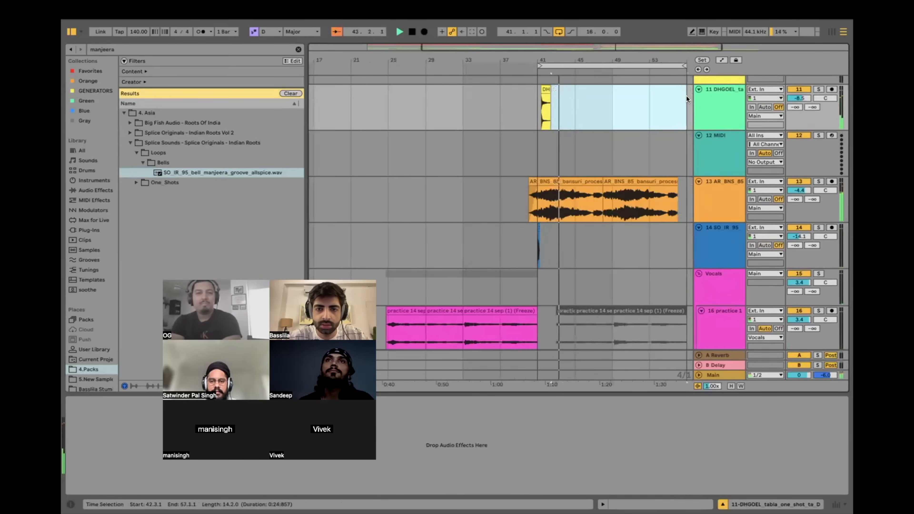
pyautogui.press('space')
pyautogui.click(533, 136)
pyautogui.press('space')
# Step: Try moving the remaining tabla one-shot even earlier, then undo the move
pyautogui.scroll(4, 531, 135)
pyautogui.scroll(2, 492, 135)
pyautogui.press('space')
pyautogui.moveTo(550, 85); pyautogui.dragTo(504, 87)
pyautogui.press('space')
pyautogui.press('super+z')
pyautogui.press('space')
pyautogui.press('super+z')
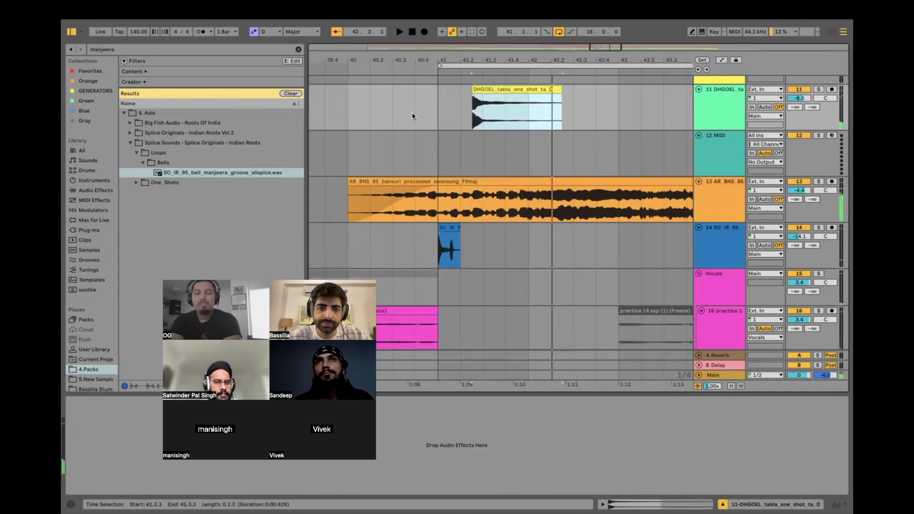
# Step: Move the manjeera track directly below the DHGOEL tabla track and replay the lead-in to bar 41
pyautogui.click(412, 113)
pyautogui.press('space')
pyautogui.moveTo(722, 229); pyautogui.dragTo(722, 136)
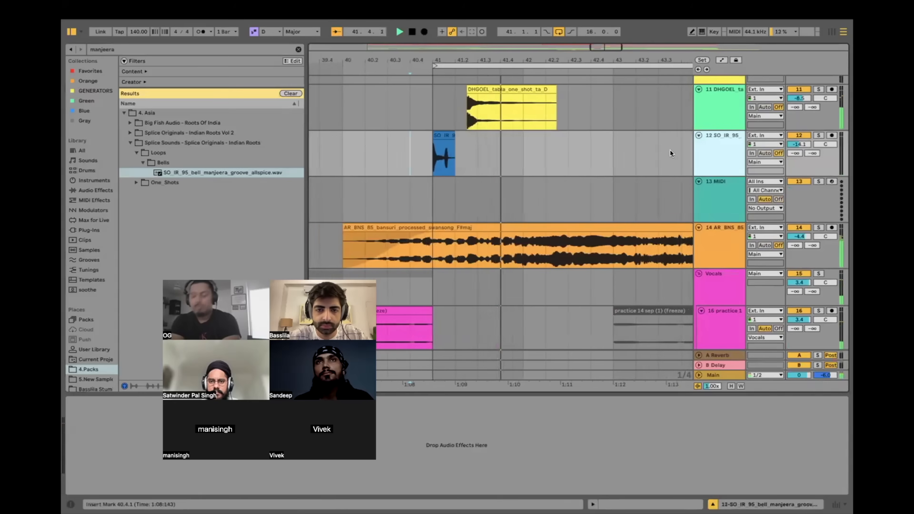
pyautogui.hscroll(-3, 454, 130)
pyautogui.press('space')
pyautogui.click(400, 126)
pyautogui.press('space')
pyautogui.hscroll(3, 407, 126)
pyautogui.scroll(2, 502, 137)
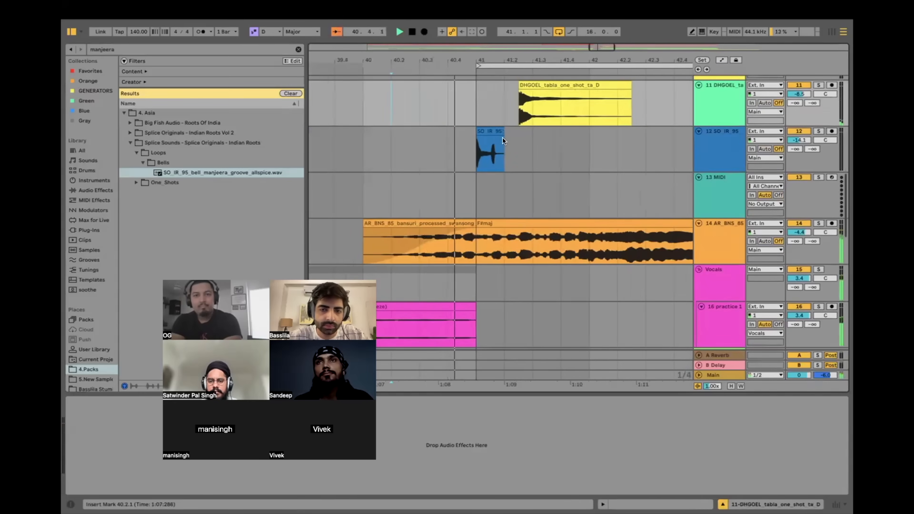
pyautogui.scroll(-3, 485, 132)
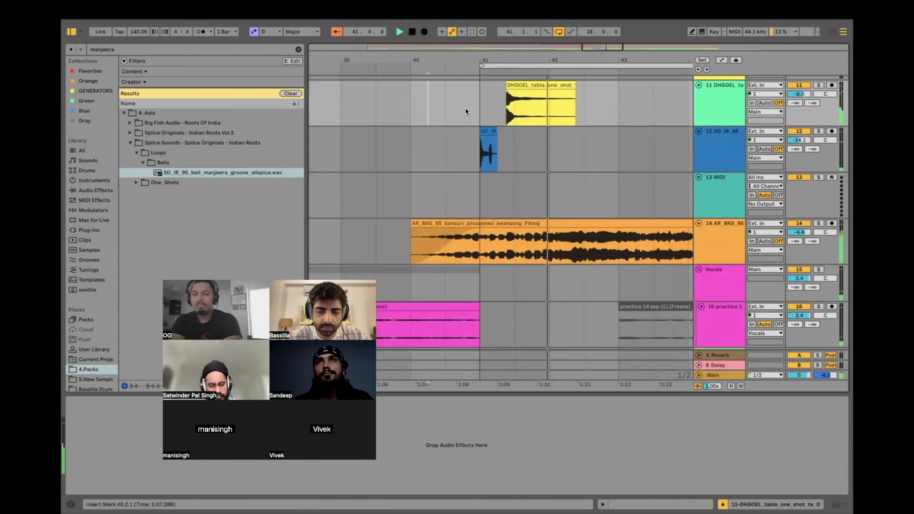
# Step: Undo the recent track reorder, tabla clip edits and manjeera volume change
pyautogui.press('super+z')
pyautogui.press('super+z')
pyautogui.press('super+z')
pyautogui.press('super+z')
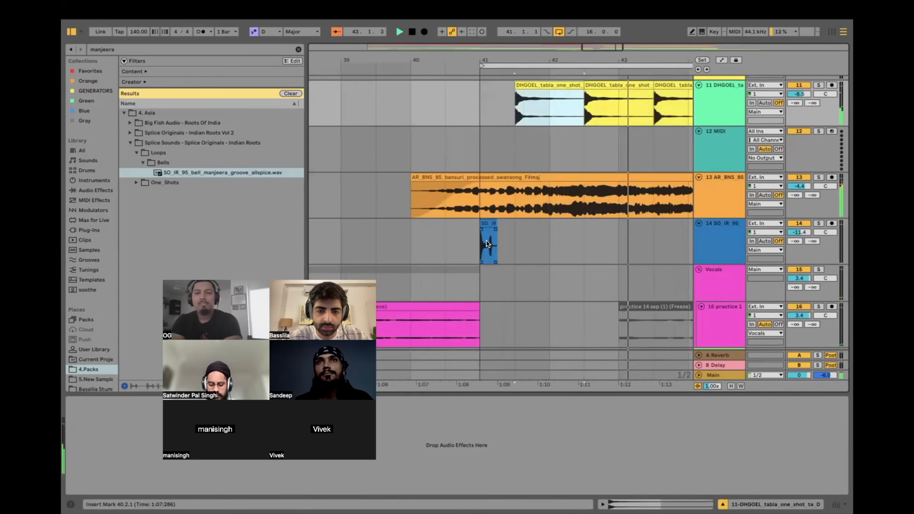
# Step: Delete the manjeera bell clip at bar 41 from track 14
pyautogui.scroll(3, 488, 242)
pyautogui.click(490, 224)
pyautogui.press('Delete')
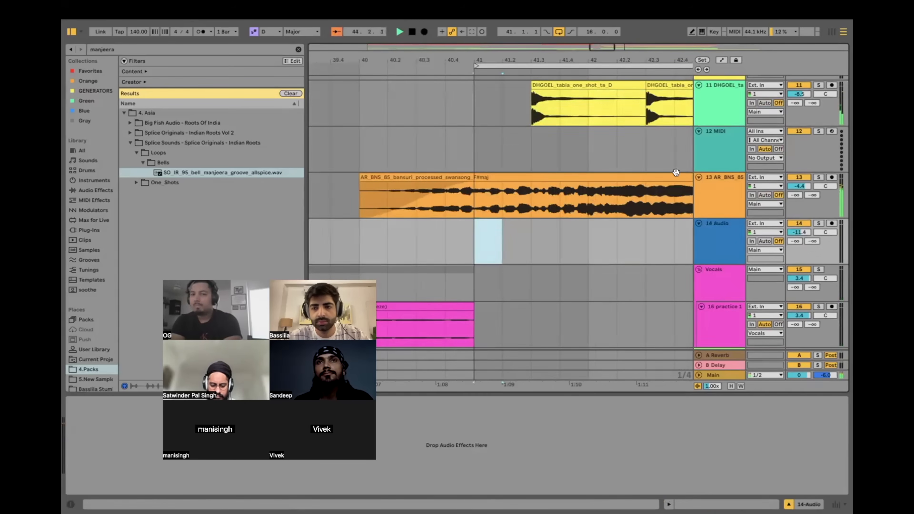
# Step: Search the packs for "hi hat" and preview the open and closed one-shots in the Saajh Gur Sidhu - Artist Kit
pyautogui.click(168, 46)
pyautogui.write('hi hat')
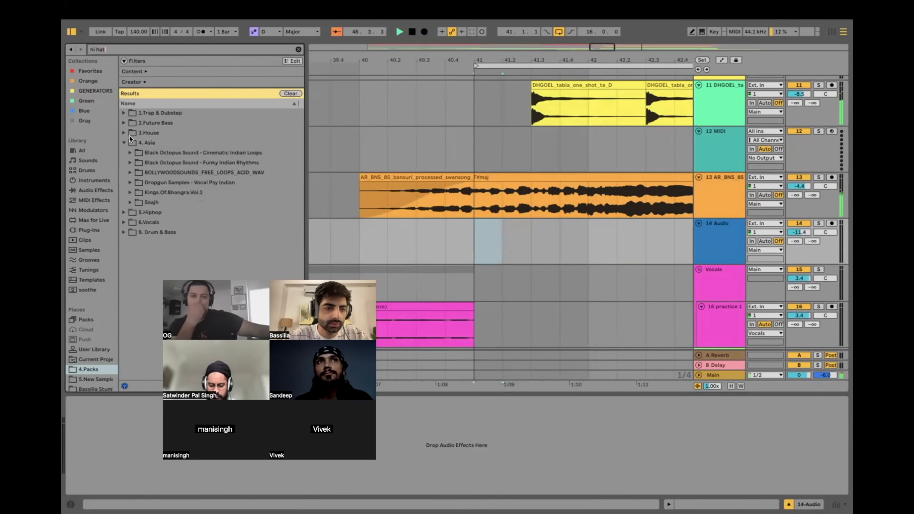
pyautogui.click(133, 199)
pyautogui.click(128, 202)
pyautogui.click(141, 219)
pyautogui.click(137, 213)
pyautogui.click(146, 228)
pyautogui.click(142, 222)
pyautogui.click(219, 239)
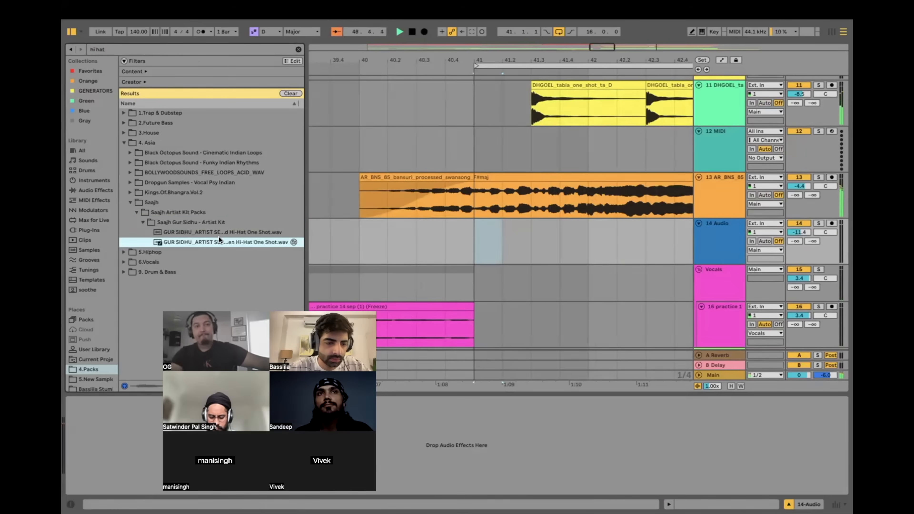
pyautogui.click(210, 233)
# Step: Place the Gur Sidhu closed hi-hat one-shot on track 12 near bar 41 and listen to it
pyautogui.moveTo(211, 235); pyautogui.dragTo(483, 133)
pyautogui.click(410, 141)
pyautogui.press('super+z')
pyautogui.click(379, 147)
pyautogui.press('space')
pyautogui.press('space')
# Step: Duplicate the hi-hat section five times and lower track 12's volume to -9.5 dB
pyautogui.click(571, 154)
pyautogui.press('super+d')
pyautogui.press('super+d')
pyautogui.press('super+d')
pyautogui.press('super+d')
pyautogui.press('super+d')
pyautogui.scroll(-5, 572, 155)
pyautogui.moveTo(799, 140); pyautogui.dragTo(800, 155)
# Step: Delete the hi-hat clips between bars 40 and 43 on track 12
pyautogui.scroll(2, 572, 142)
pyautogui.moveTo(598, 151); pyautogui.dragTo(479, 152)
pyautogui.press('Delete')
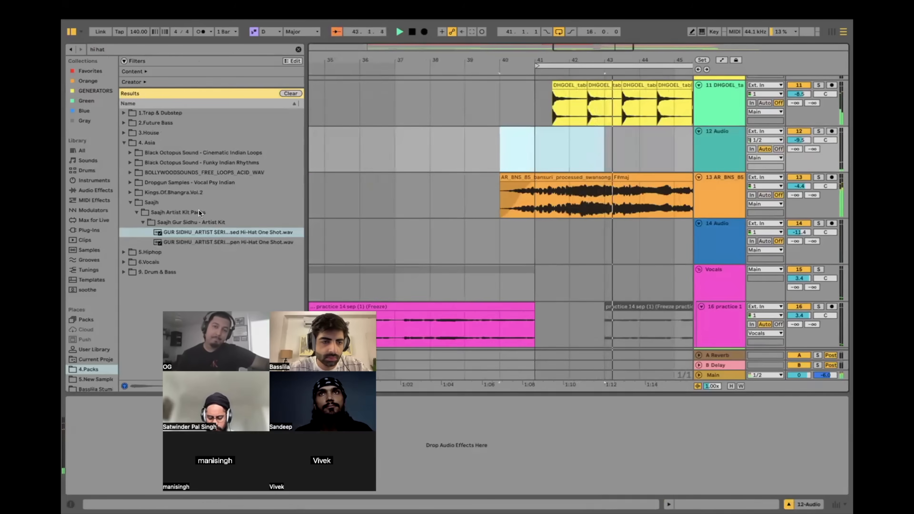
# Step: Search again for "hi hat" and open the Dropgun Samples - Vocal Psy Indian folder
pyautogui.doubleClick(108, 49)
pyautogui.write('hat')
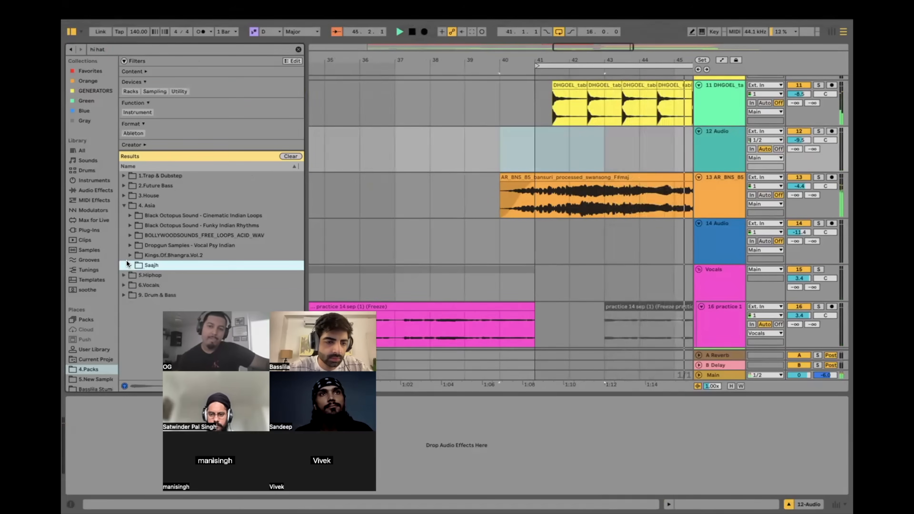
pyautogui.click(163, 247)
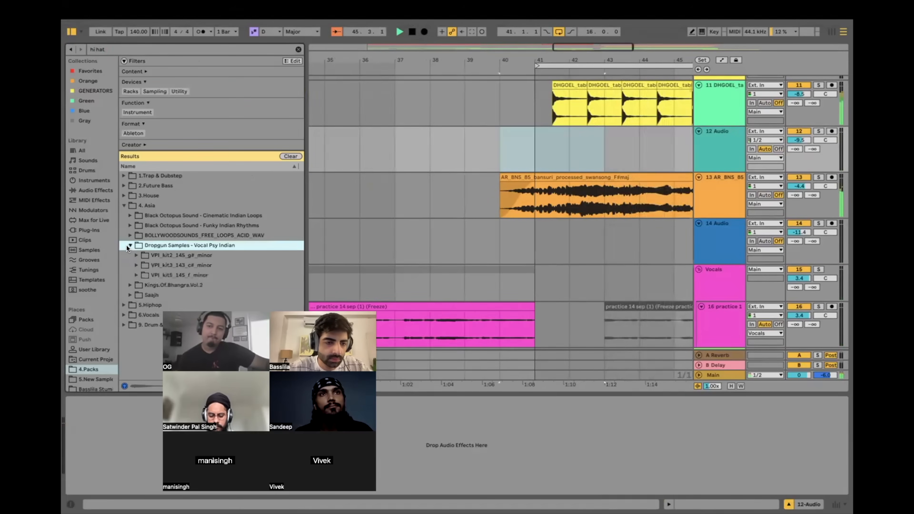
# Step: Search the plug-ins for "pitch" and add SoundShifter Pitch (s) to the Main track
pyautogui.click(518, 376)
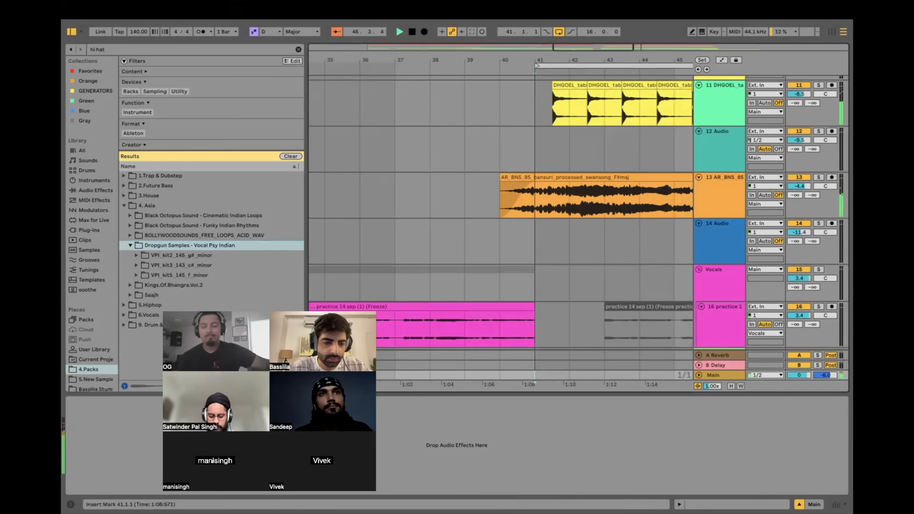
pyautogui.click(145, 49)
pyautogui.write('pitch')
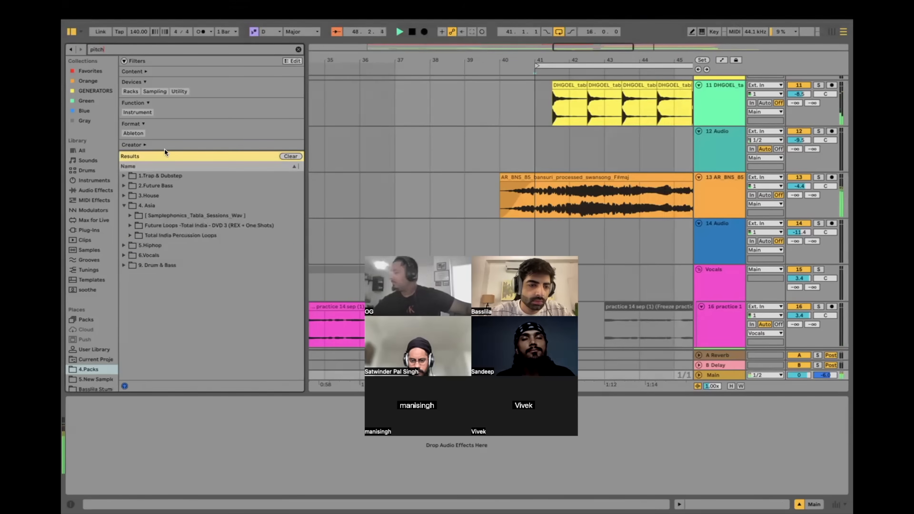
pyautogui.click(88, 230)
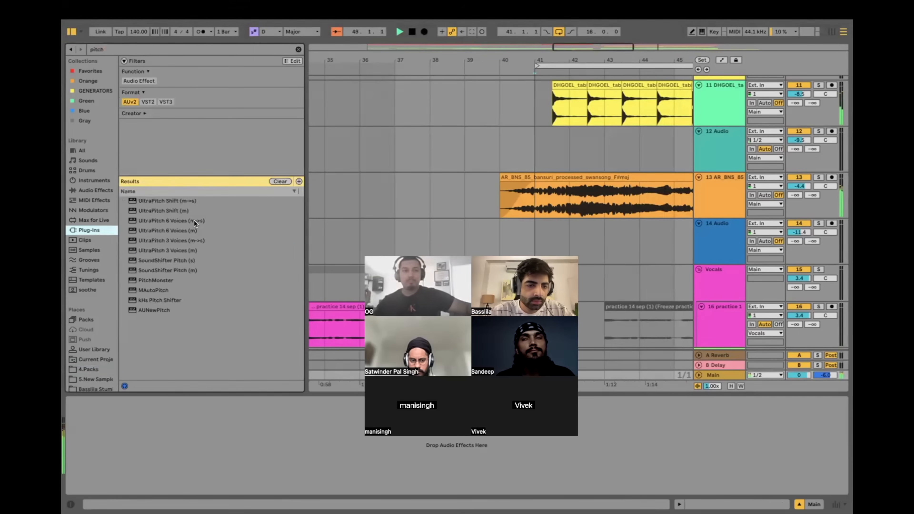
pyautogui.moveTo(183, 271); pyautogui.dragTo(324, 369)
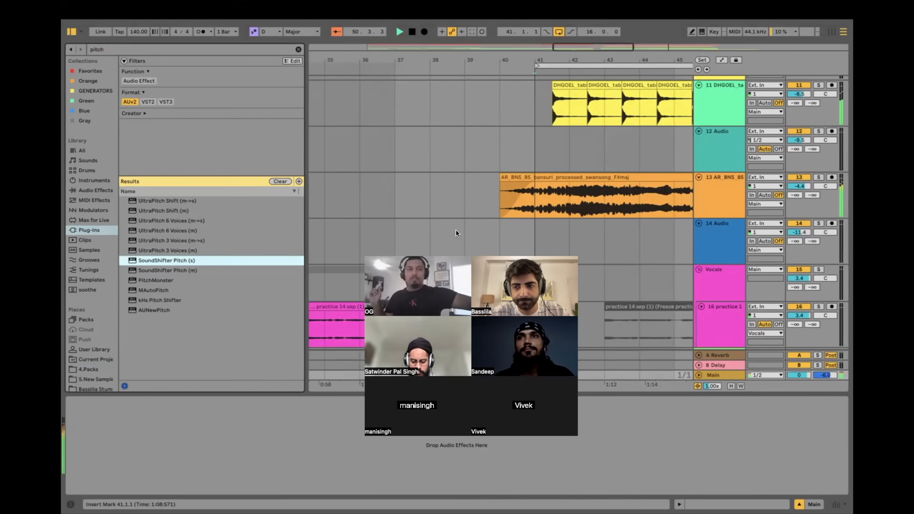
# Step: Play from bar 35 and transpose the mix with SoundShifter by -3 and then -2 semitones
pyautogui.hscroll(-4, 457, 209)
pyautogui.scroll(-1, 458, 209)
pyautogui.click(401, 179)
pyautogui.press('space')
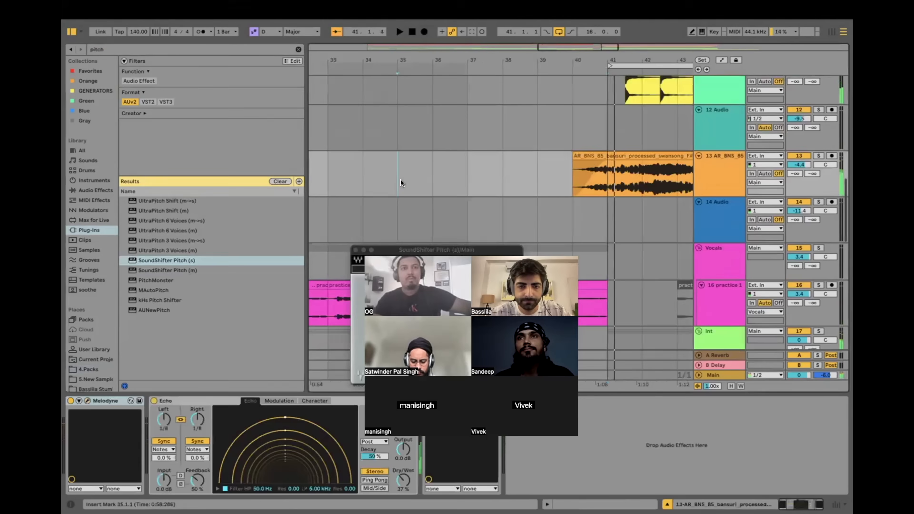
pyautogui.press('space')
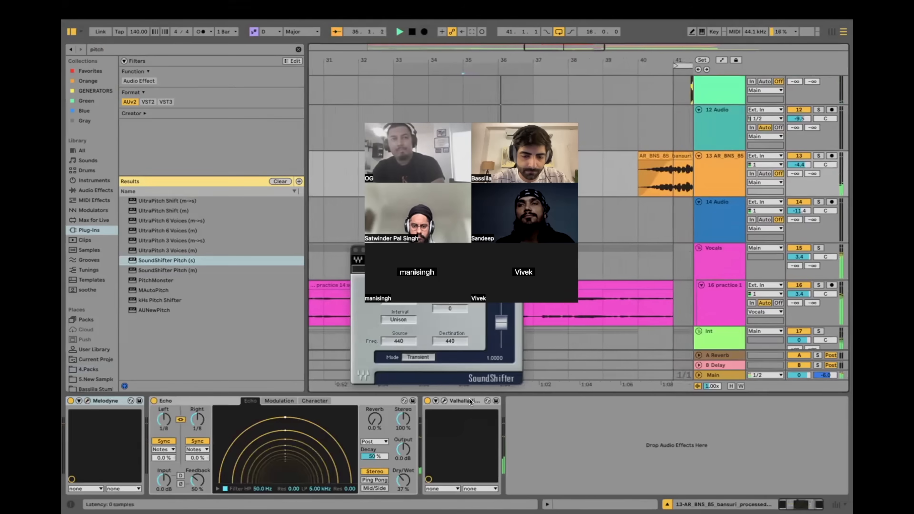
pyautogui.click(553, 372)
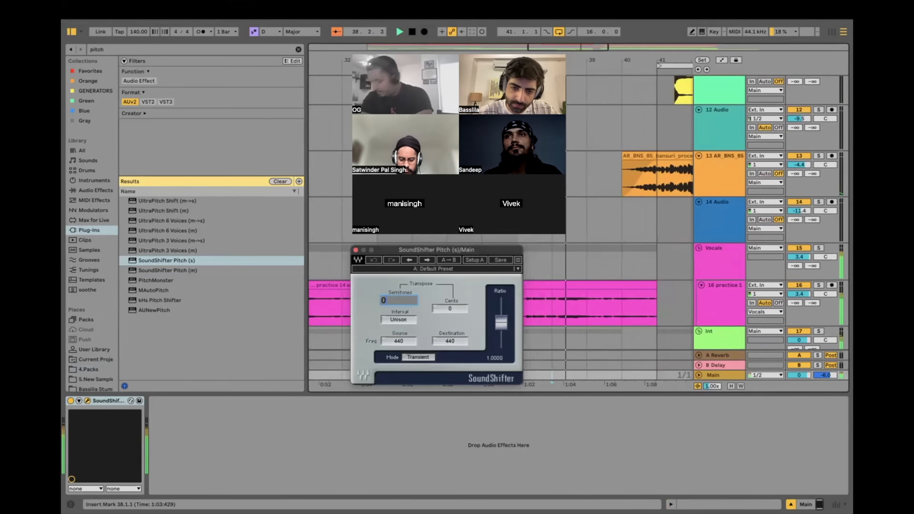
pyautogui.press('BackSpace')
pyautogui.write('-3')
pyautogui.press('Return')
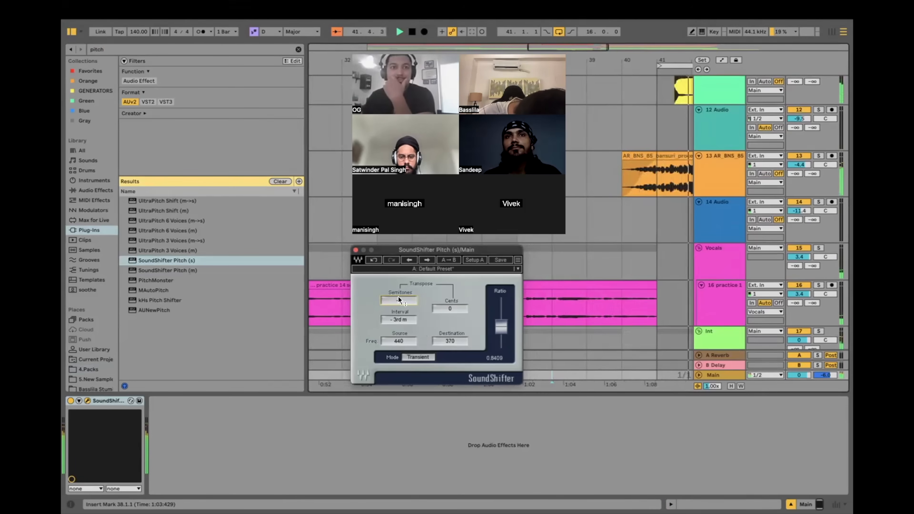
pyautogui.press('Up')
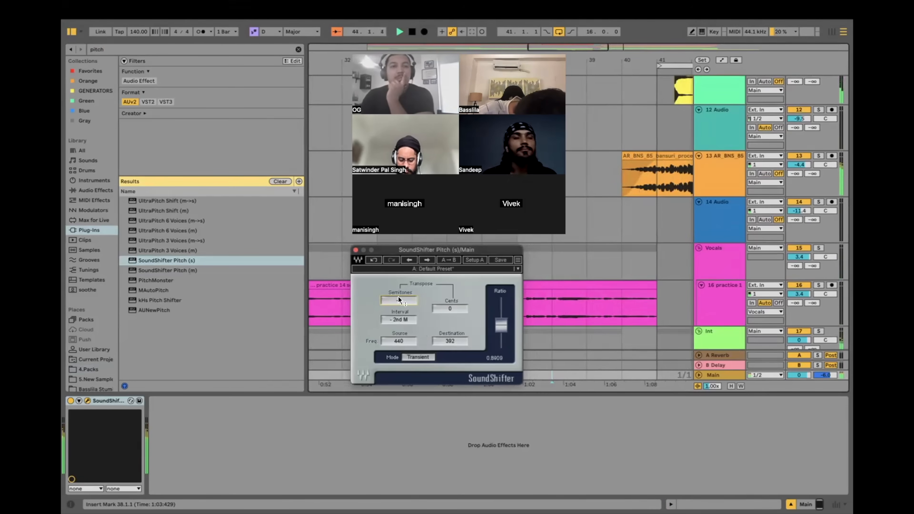
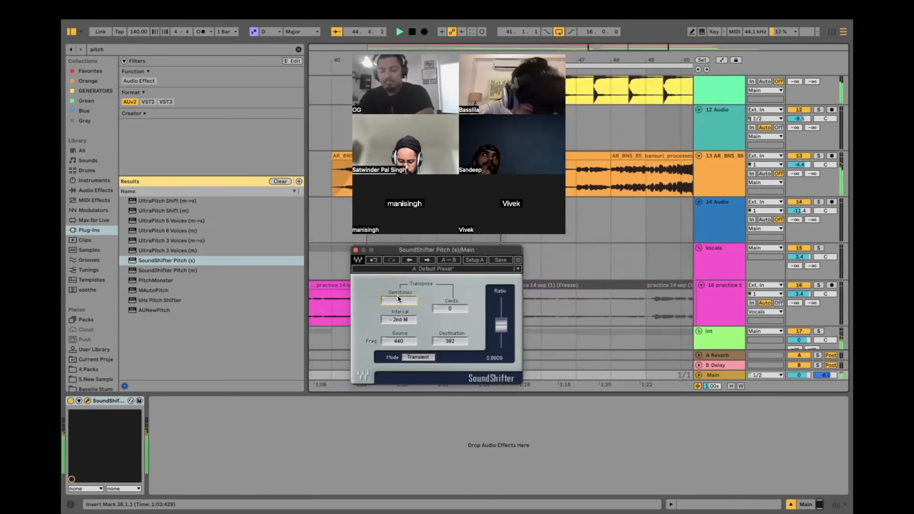
# Step: Remove SoundShifter Pitch from the Main track and place the insert marker at bar 37
pyautogui.click(103, 398)
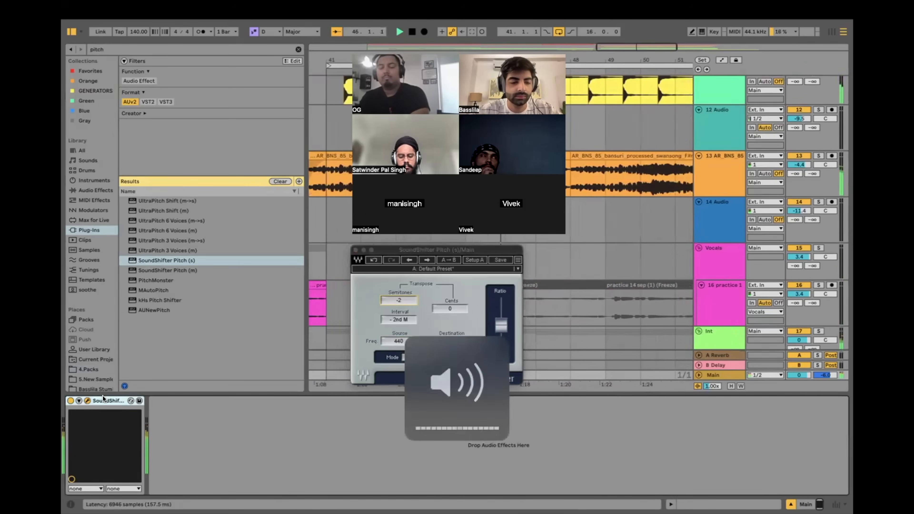
pyautogui.press('Delete')
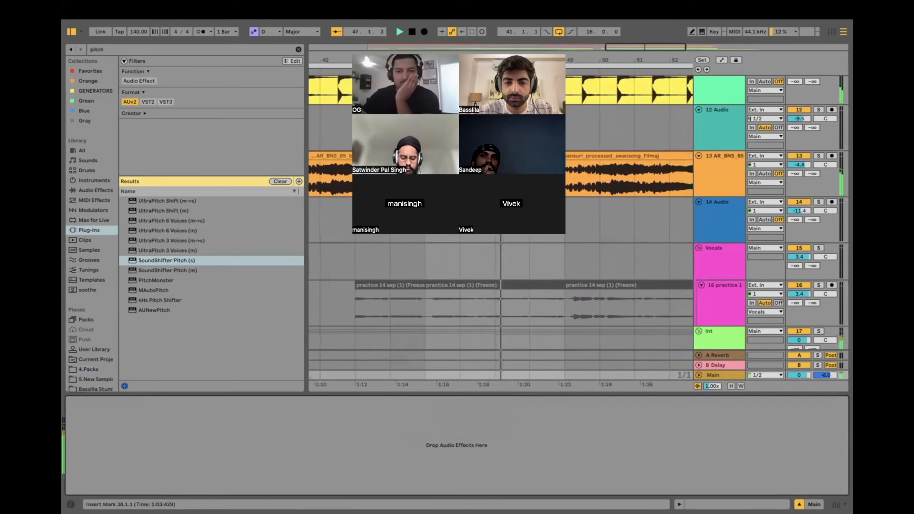
pyautogui.click(486, 216)
pyautogui.scroll(-4, 486, 216)
pyautogui.hscroll(-3, 486, 216)
pyautogui.click(486, 215)
pyautogui.scroll(2, 486, 216)
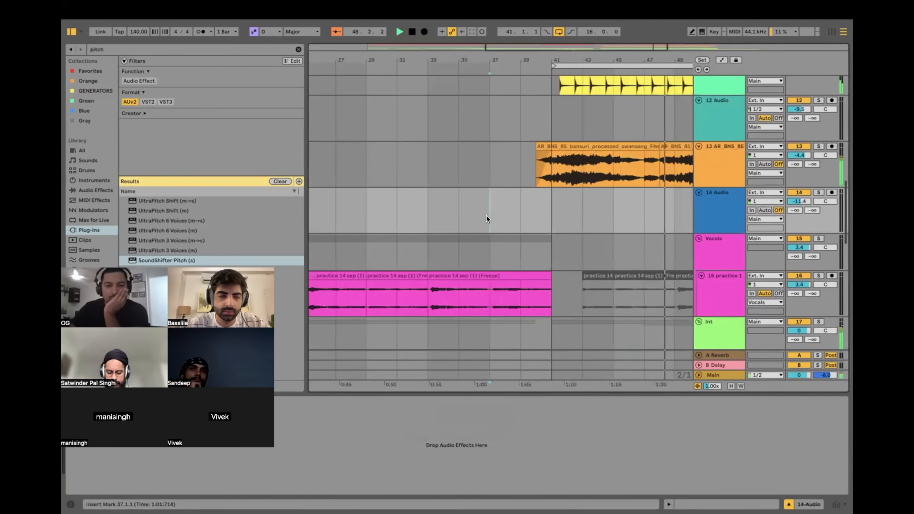
# Step: Search the plug-ins for "kick" and go to the Splice Bridge track
pyautogui.click(162, 45)
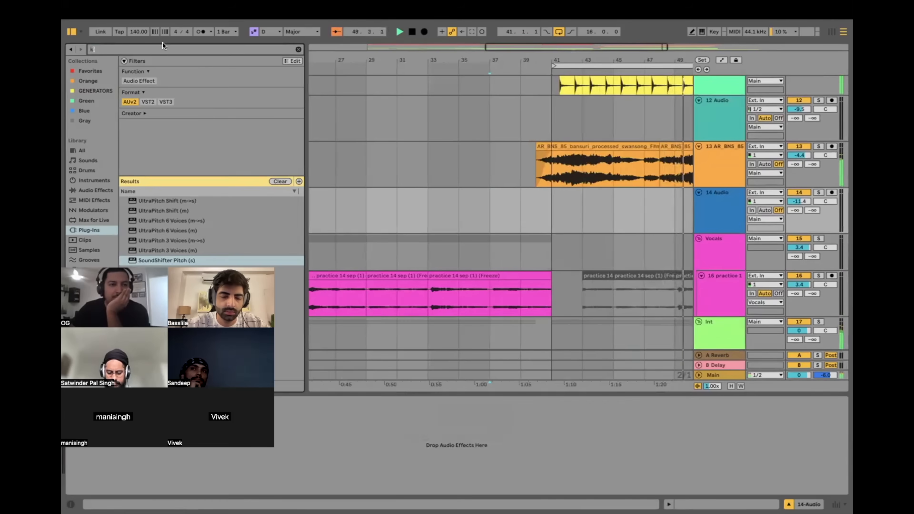
pyautogui.write('kick')
pyautogui.scroll(5, 590, 242)
pyautogui.hscroll(1, 590, 242)
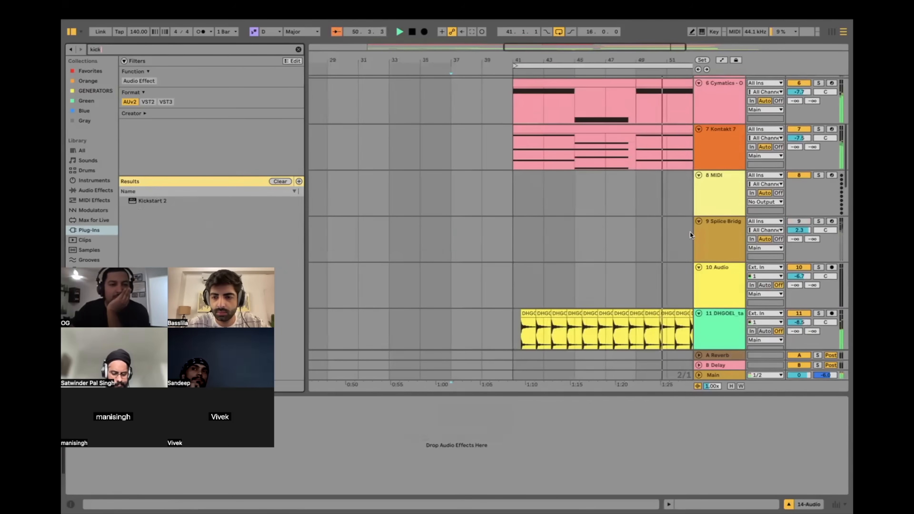
# Step: Switch to Splice, search for "rnb drums" and limit the results to loops
pyautogui.click(723, 226)
pyautogui.hotkey('ctrl', 'Left')
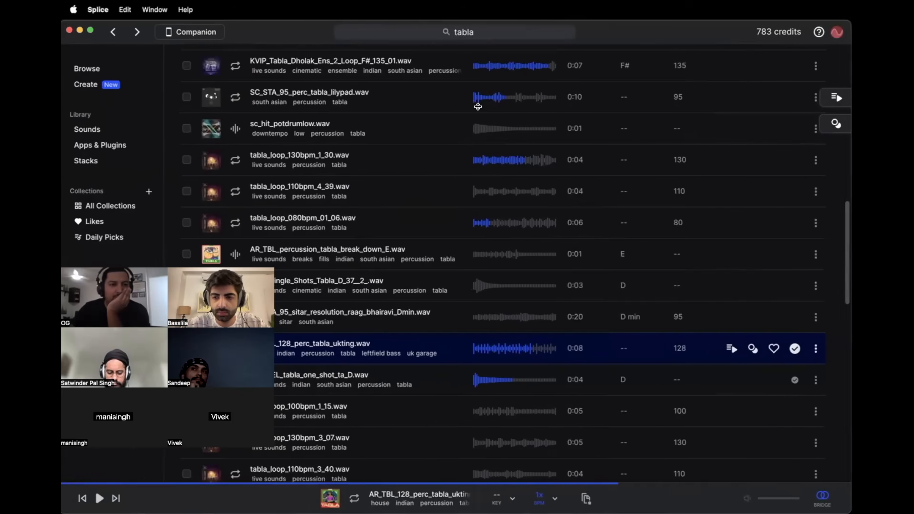
pyautogui.click(448, 32)
pyautogui.write('r')
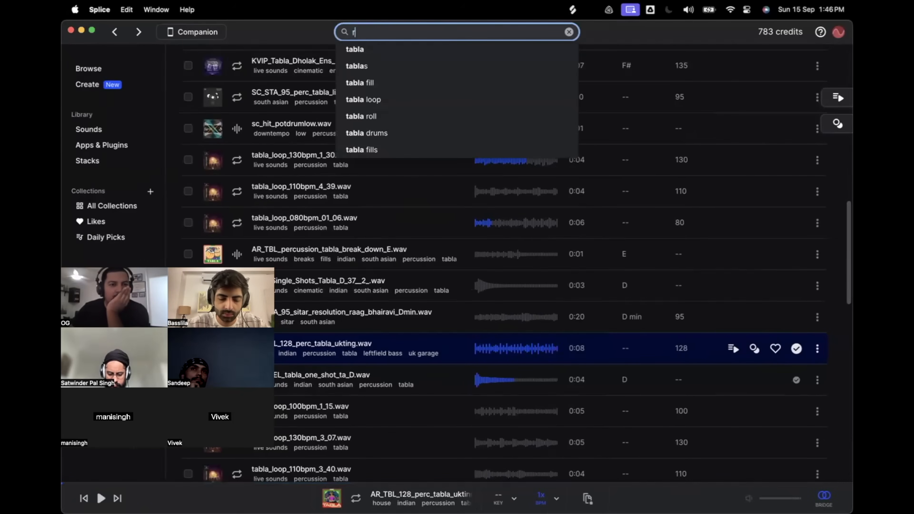
pyautogui.write('nb drums')
pyautogui.press('Return')
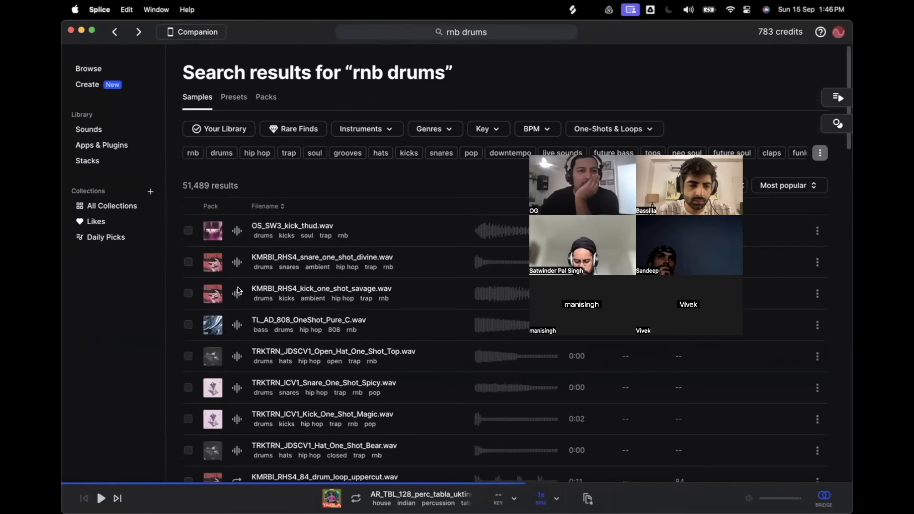
pyautogui.click(617, 130)
pyautogui.click(594, 159)
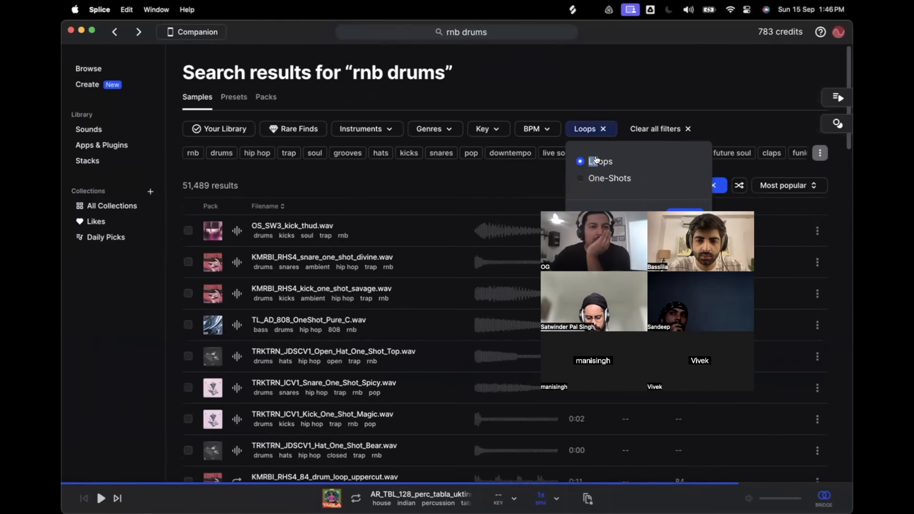
pyautogui.click(350, 198)
# Step: Preview the drum loops OS_SV_85_drum_loop_vintage_2, KMRBI_RHS4_90_drum_loop_tight and KMRBI_RHS4_80_drum_loop_ninetofive
pyautogui.click(248, 288)
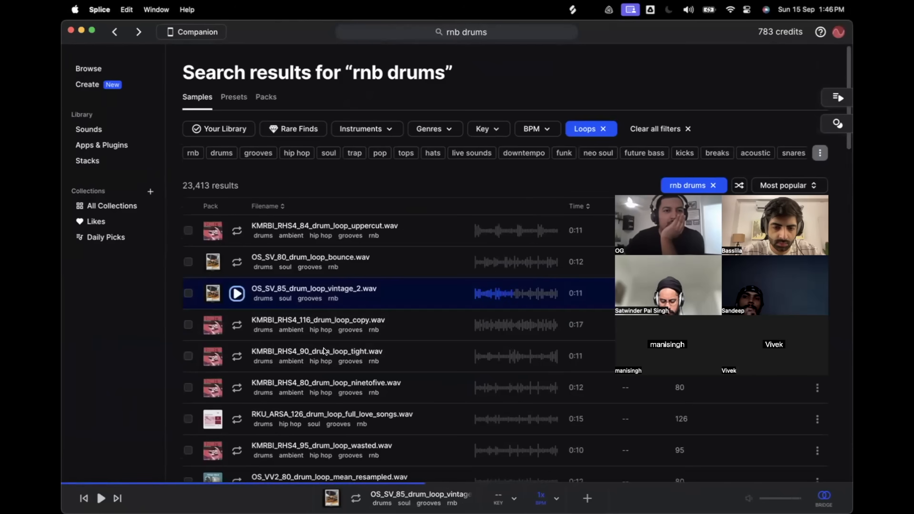
pyautogui.click(236, 357)
pyautogui.click(237, 389)
pyautogui.scroll(-1, 225, 397)
pyautogui.scroll(1, 225, 398)
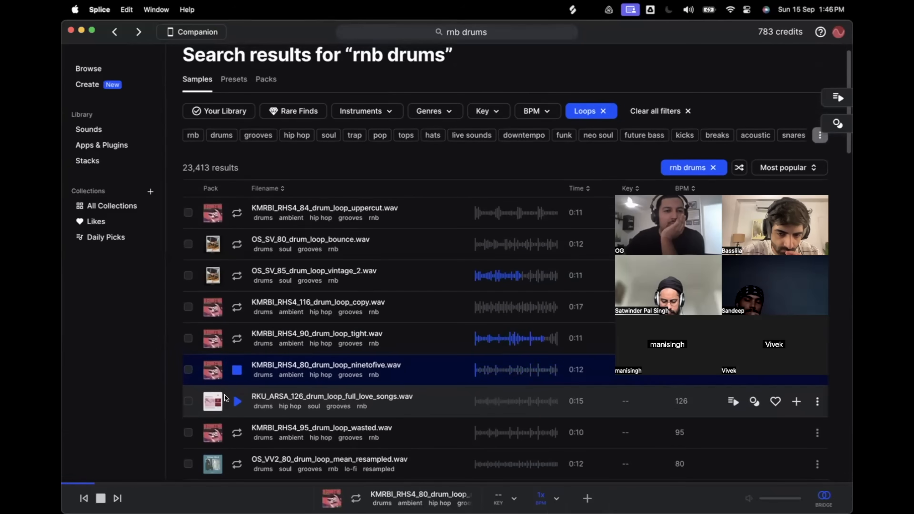
# Step: Filter the rnb drum loops to a tempo range of 130 to 140 BPM
pyautogui.click(557, 112)
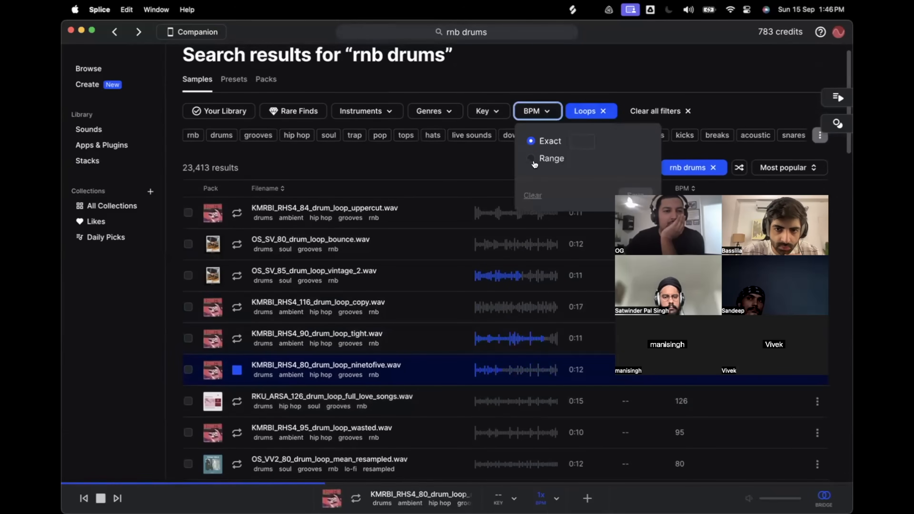
pyautogui.hotkey('ctrl', 'Right')
pyautogui.hotkey('ctrl', 'Left')
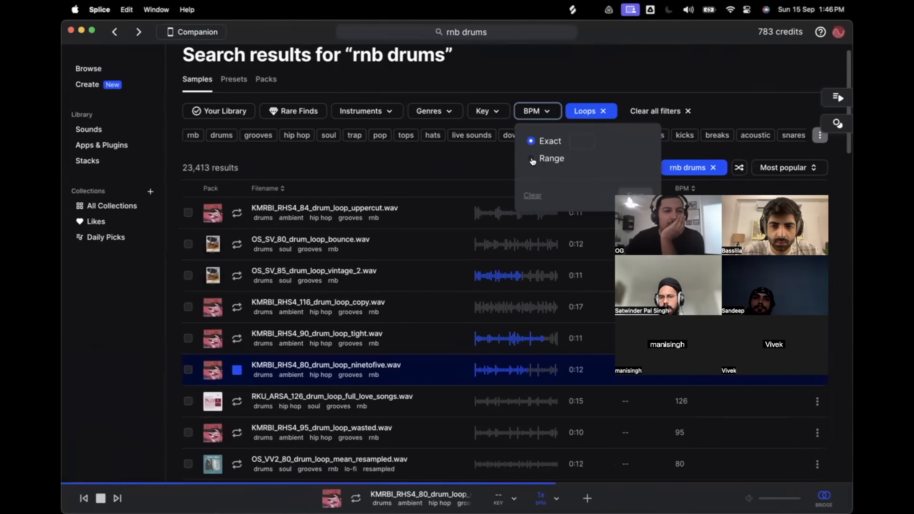
pyautogui.write('130 - ')
pyautogui.write('140')
pyautogui.press('Return')
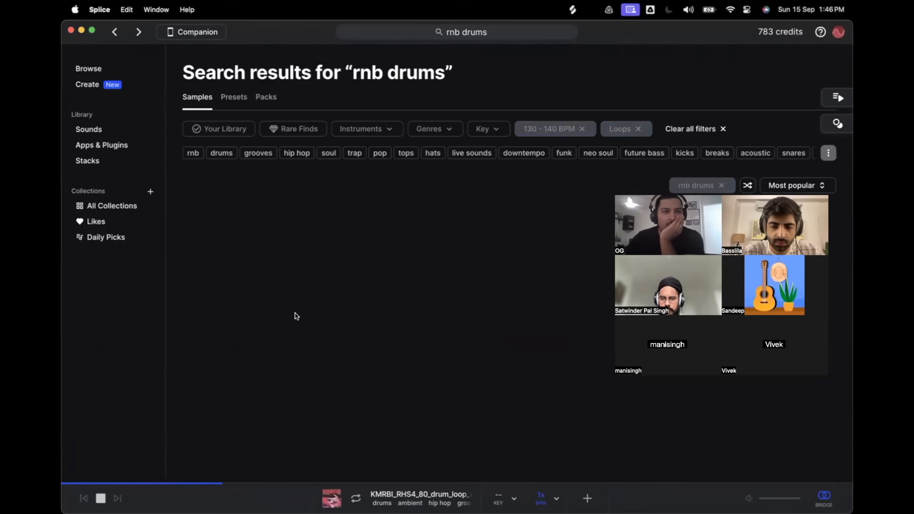
# Step: Preview OS_4AM_140_Drum_Loop_Seen_2, RKU_RND_140_drum_loop_hats_nizamo and OSS_MW_133_drum_loop_lofi_swinger_3-4 among the filtered loops
pyautogui.click(236, 383)
pyautogui.scroll(-3, 236, 383)
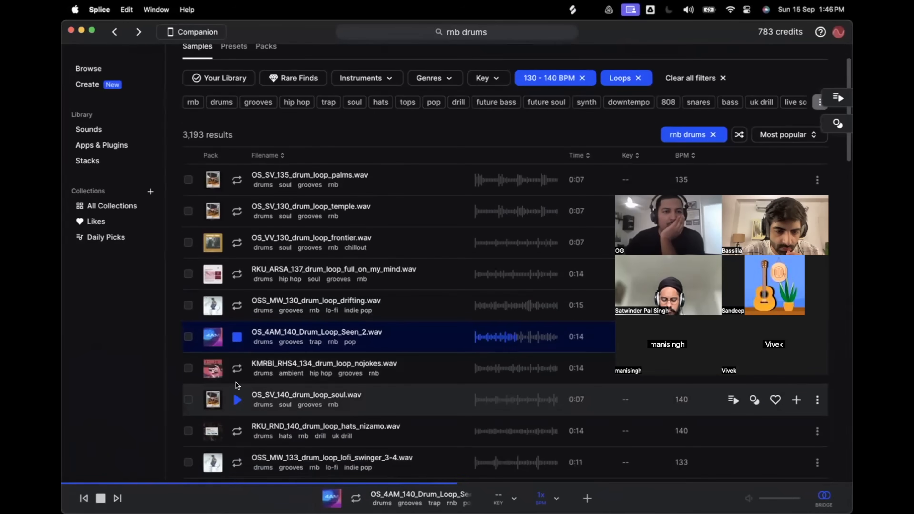
pyautogui.scroll(-1, 236, 401)
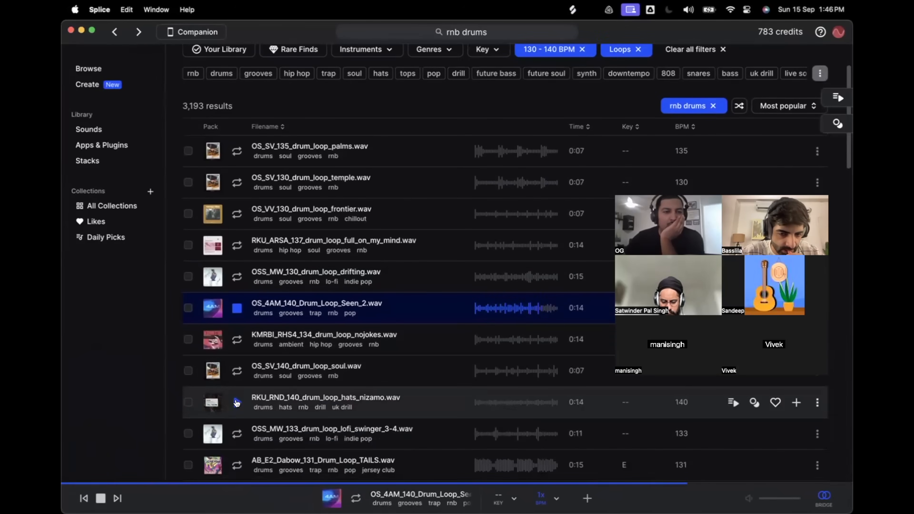
pyautogui.click(236, 402)
pyautogui.scroll(-1, 237, 403)
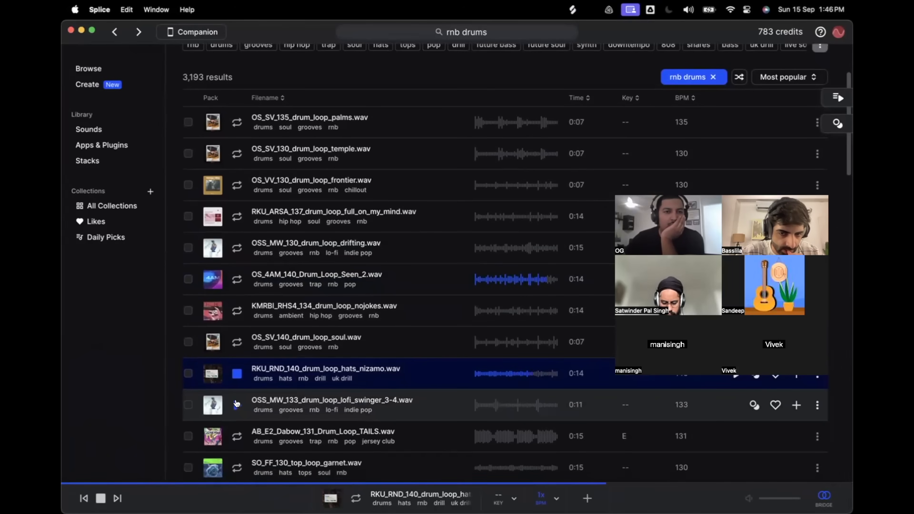
pyautogui.scroll(-2, 244, 368)
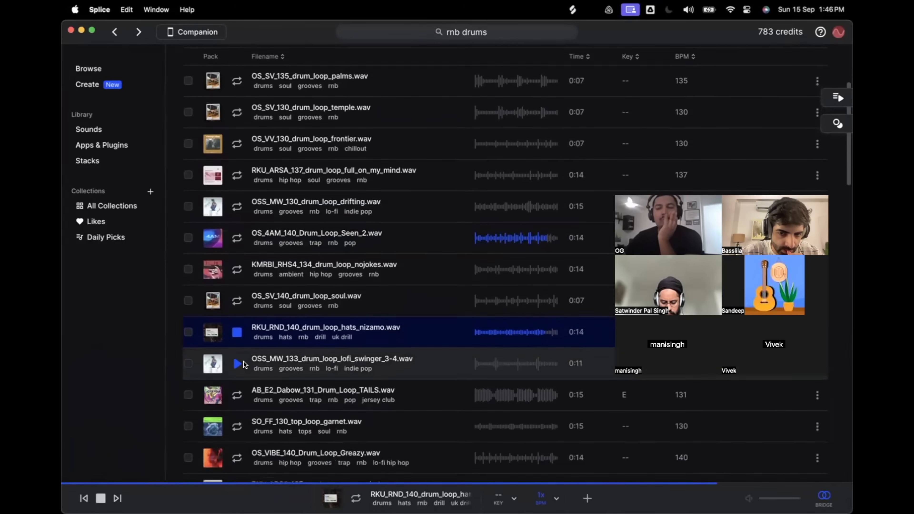
pyautogui.click(244, 370)
pyautogui.scroll(-1, 243, 369)
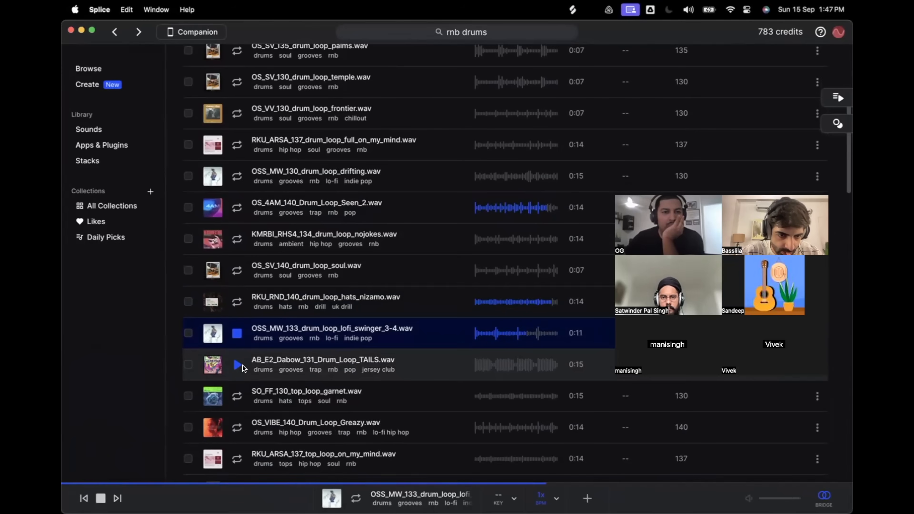
# Step: Compare SO_FF_130_top_loop_garnet with OS_VIBE_140_Drum_Loop_Greazy and add the garnet top loop to the library
pyautogui.click(237, 396)
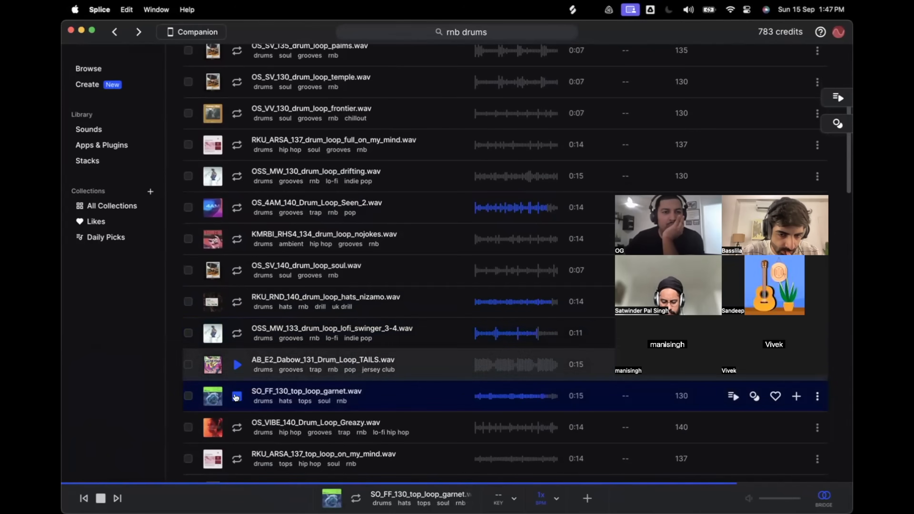
pyautogui.click(237, 427)
pyautogui.scroll(-1, 238, 425)
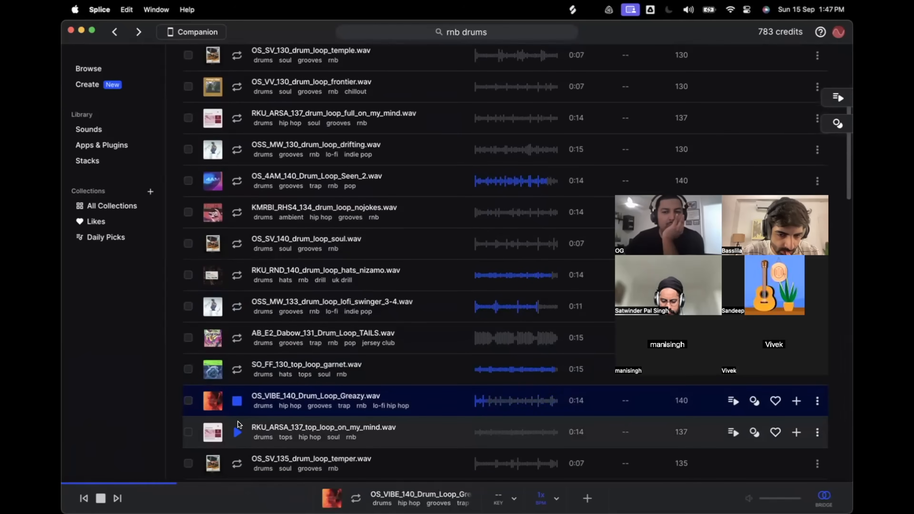
pyautogui.click(234, 370)
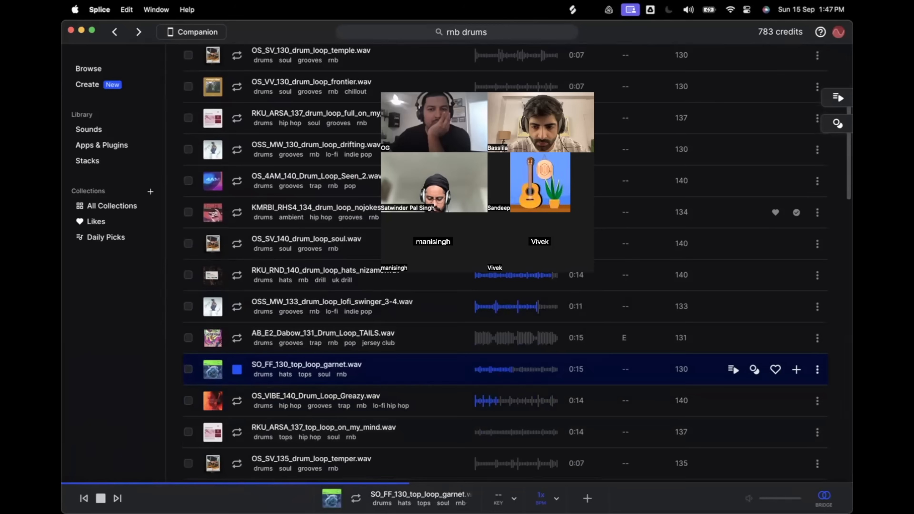
pyautogui.click(797, 369)
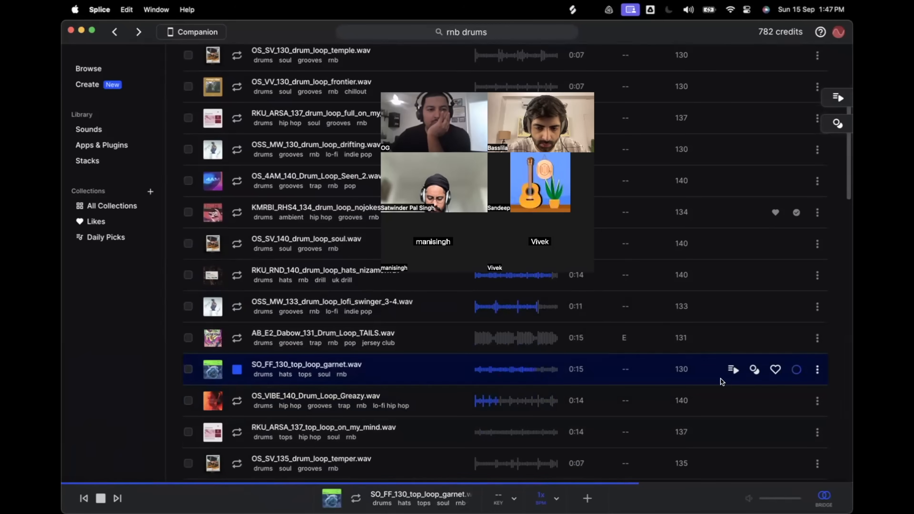
# Step: Switch to Ableton Live and play the arrangement from bar 29
pyautogui.scroll(-4, 676, 384)
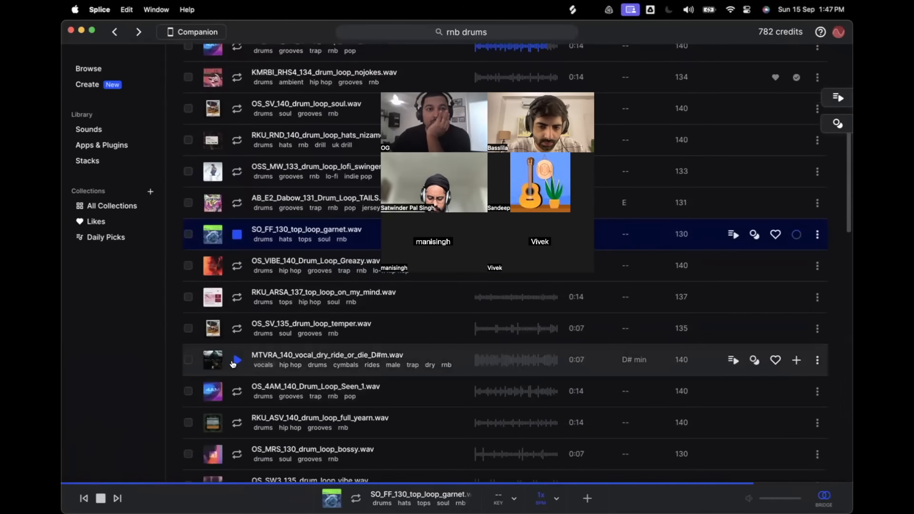
pyautogui.scroll(1, 629, 289)
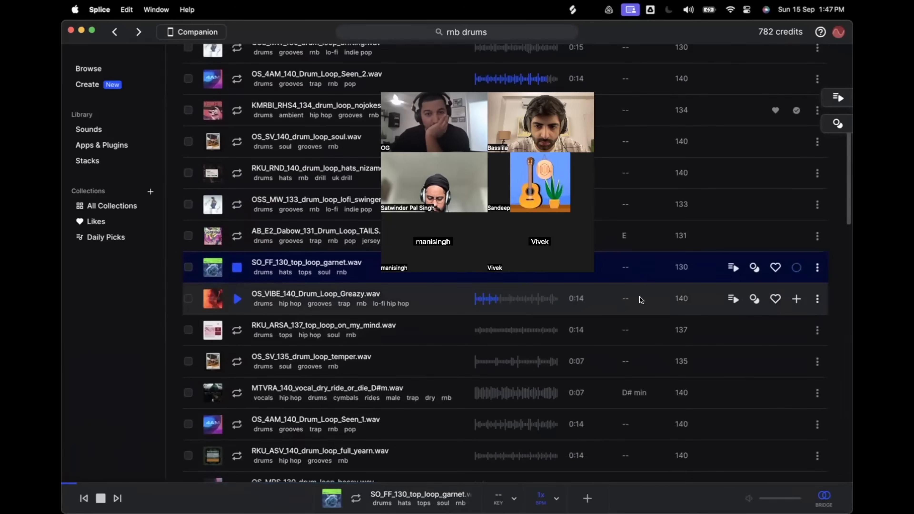
pyautogui.hotkey('ctrl', 'Right')
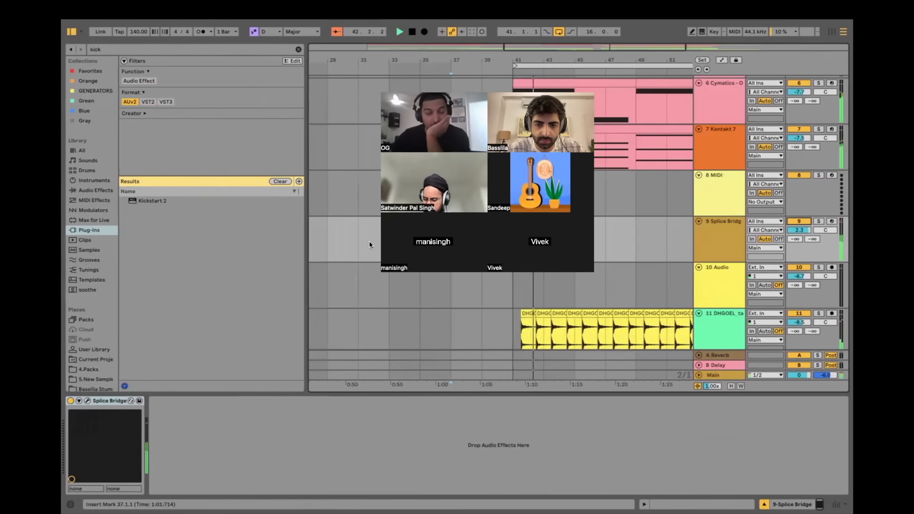
pyautogui.scroll(-5, 497, 255)
pyautogui.click(426, 250)
pyautogui.press('space')
pyautogui.press('space')
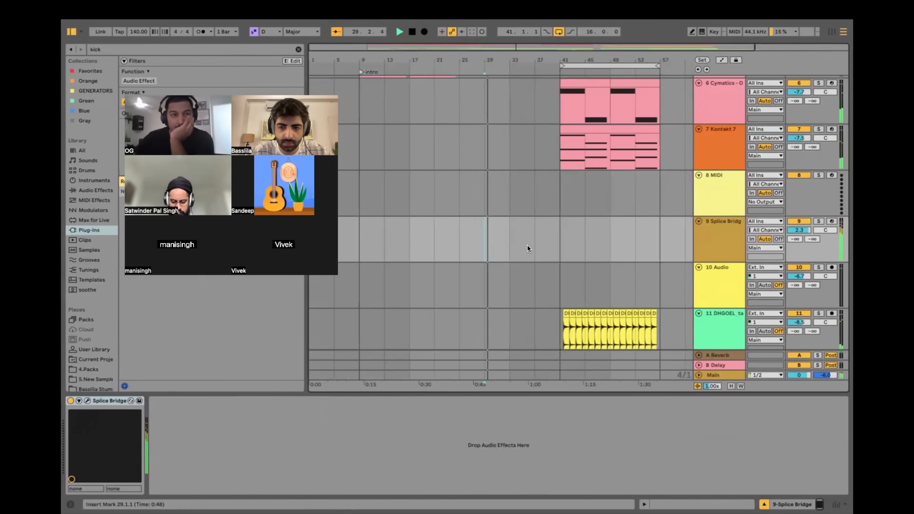
# Step: Place SO_FF_130_top_loop_garnet from Splice on audio track 10 from bar 41 to bar 57, with the track volume at -13.5 dB
pyautogui.hotkey('ctrl', 'Left')
pyautogui.moveTo(683, 270); pyautogui.dragTo(565, 284)
pyautogui.hotkey('ctrl', 'Right')
pyautogui.scroll(1, 558, 233)
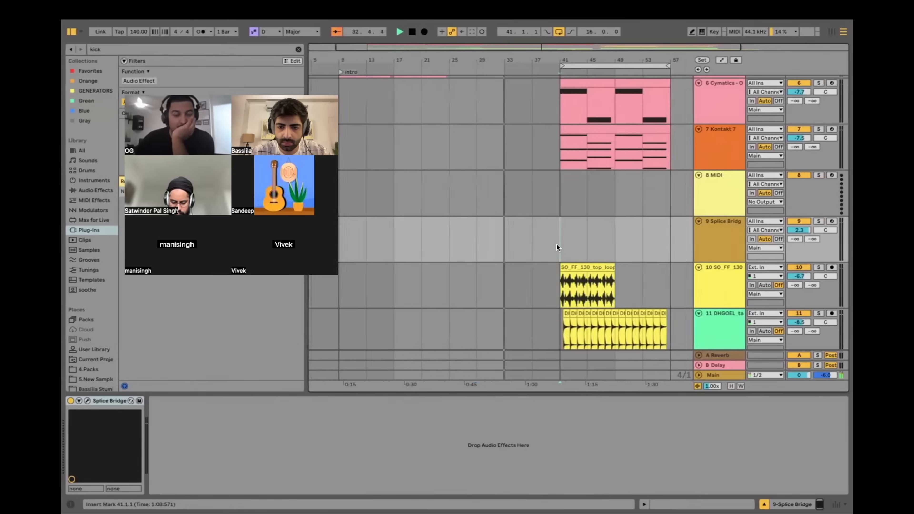
pyautogui.click(608, 265)
pyautogui.moveTo(626, 266); pyautogui.dragTo(682, 265)
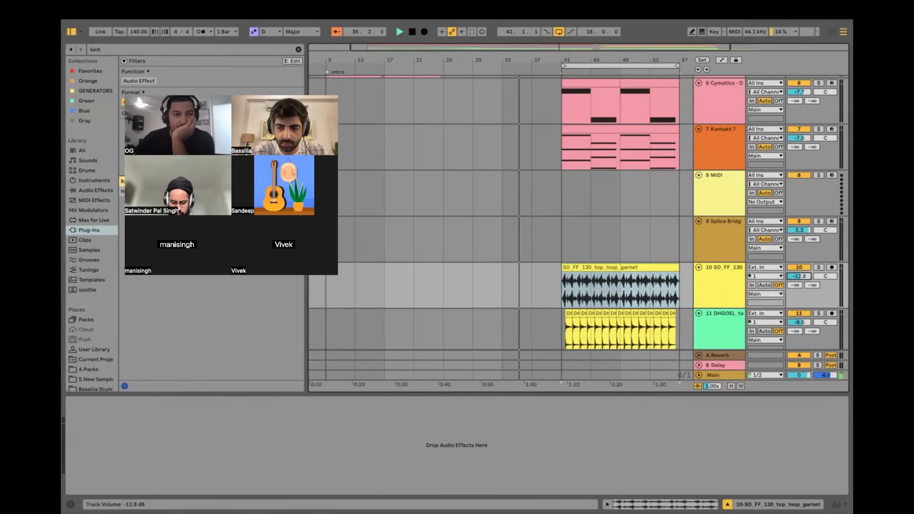
# Step: Set the insert marker at bar 41 and listen into that section with the new top loop in the mix
pyautogui.click(584, 229)
pyautogui.scroll(3, 584, 228)
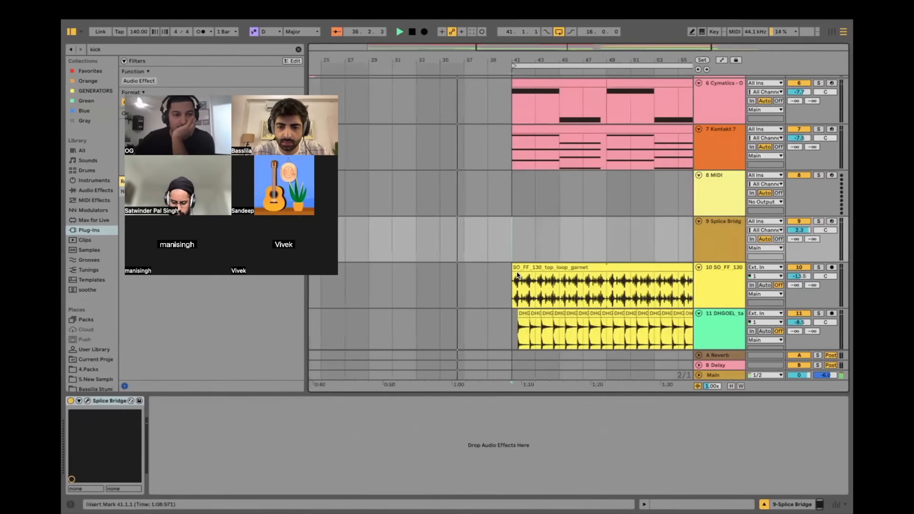
pyautogui.scroll(3, 513, 265)
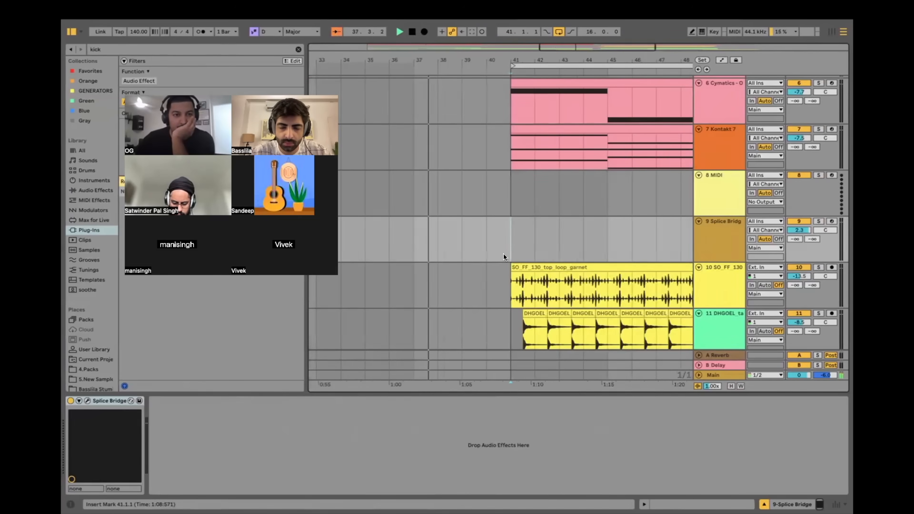
pyautogui.scroll(-2, 508, 277)
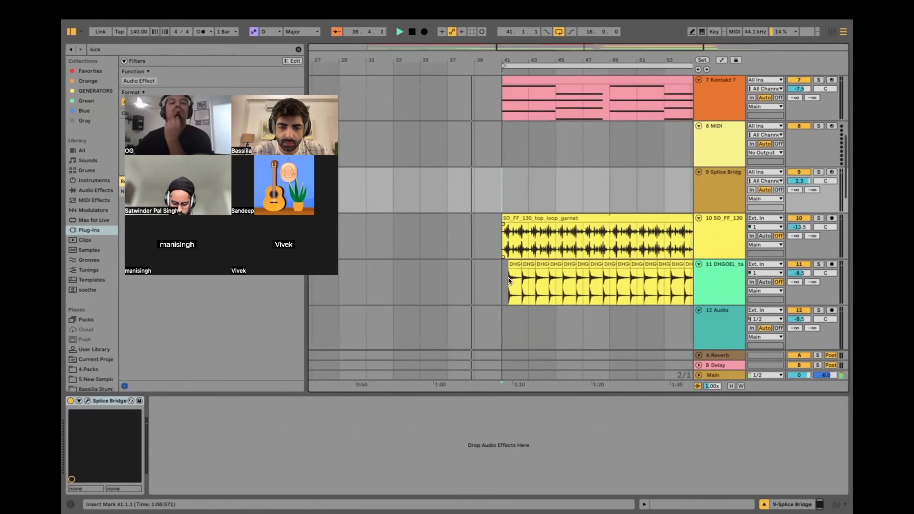
pyautogui.scroll(3, 508, 277)
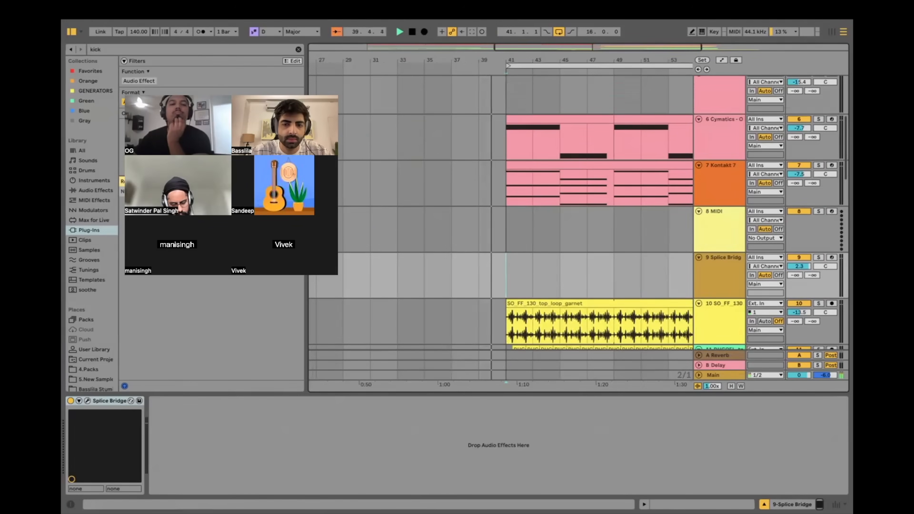
pyautogui.scroll(2, 492, 259)
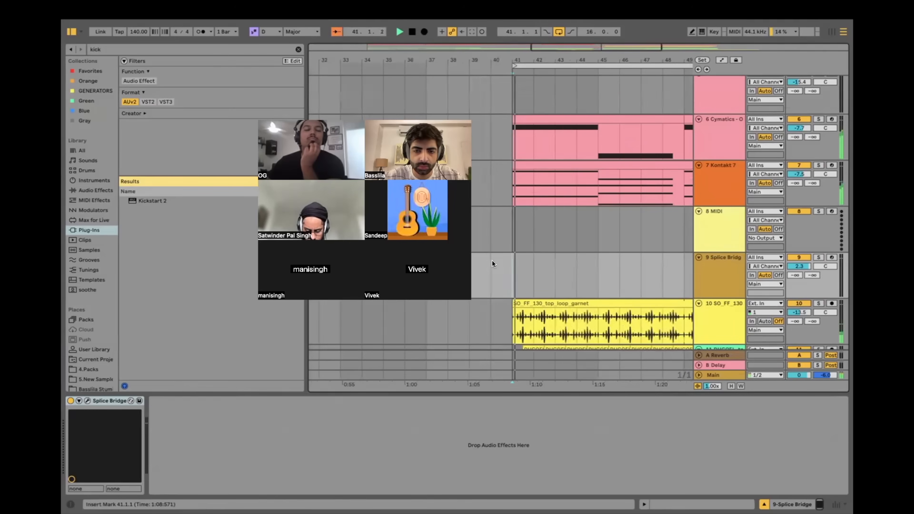
pyautogui.scroll(-2, 501, 272)
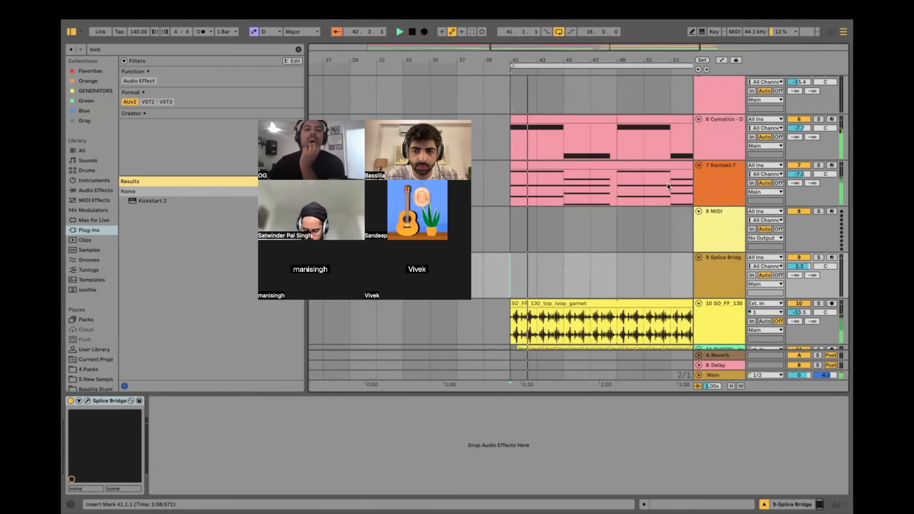
# Step: Insert a new MIDI track below the Kontakt 7 track and search the plug-ins for "konta"
pyautogui.click(729, 189)
pyautogui.press('super+shift+t')
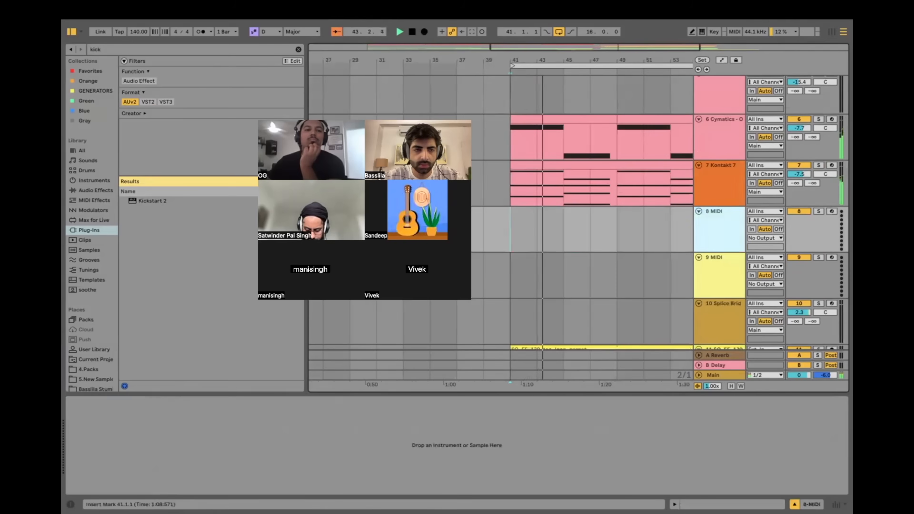
pyautogui.click(112, 46)
pyautogui.write('konta')
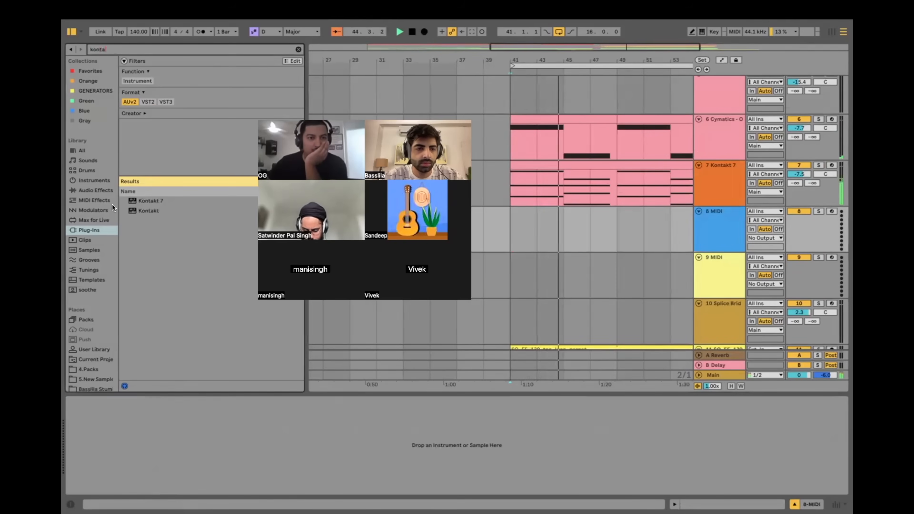
# Step: Search the 4.Packs folder for "manjeera" and preview the SO_IR_95 bell manjeera groove loop from the Indian Roots pack
pyautogui.scroll(-5, 513, 273)
pyautogui.click(113, 49)
pyautogui.write('a')
pyautogui.press('BackSpace')
pyautogui.write('manjeera')
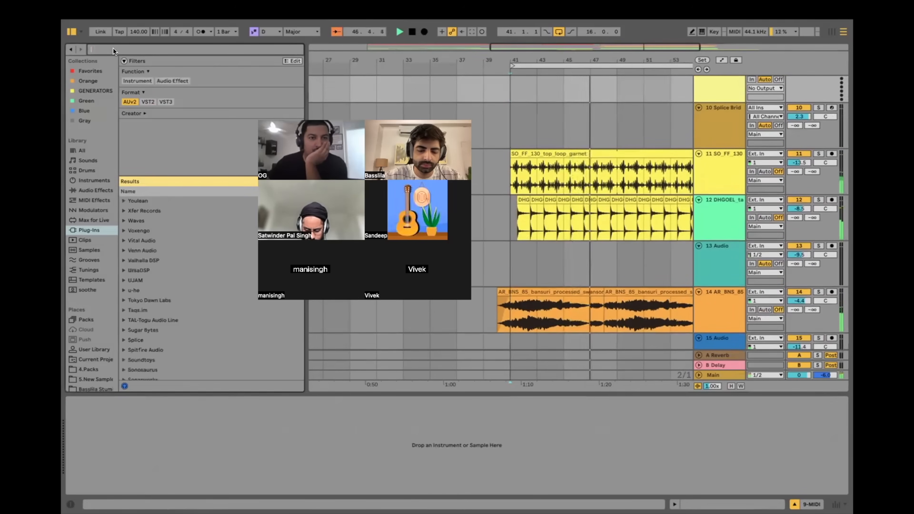
pyautogui.click(88, 368)
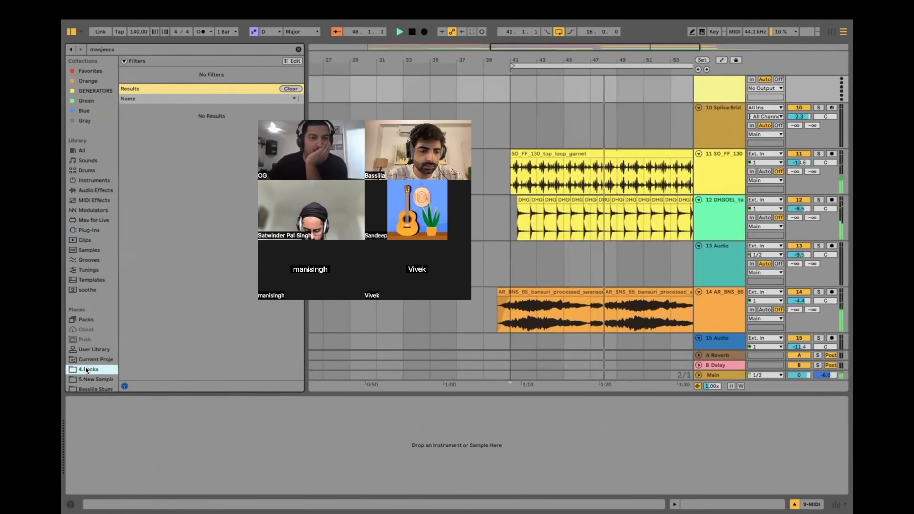
pyautogui.click(163, 172)
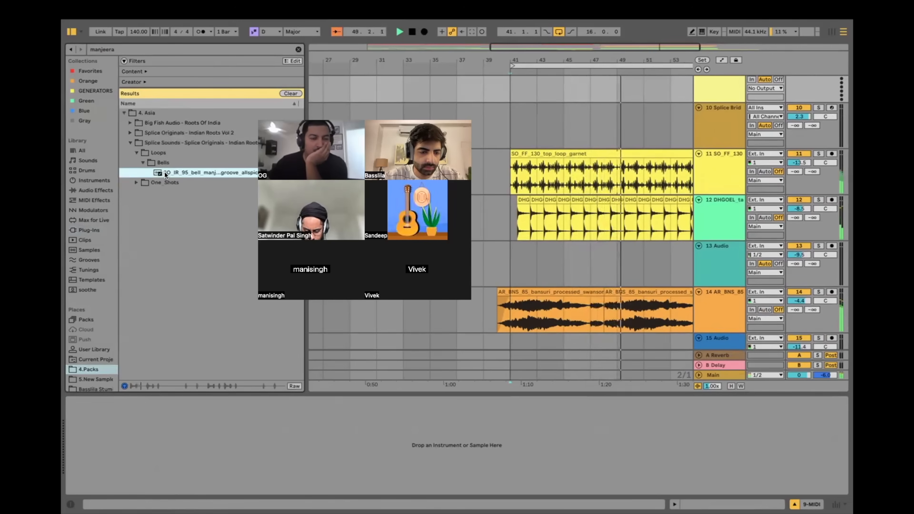
# Step: Preview the SO_IR_bell_manjeera_hit_long one-shot from the first Indian Roots pack
pyautogui.click(136, 182)
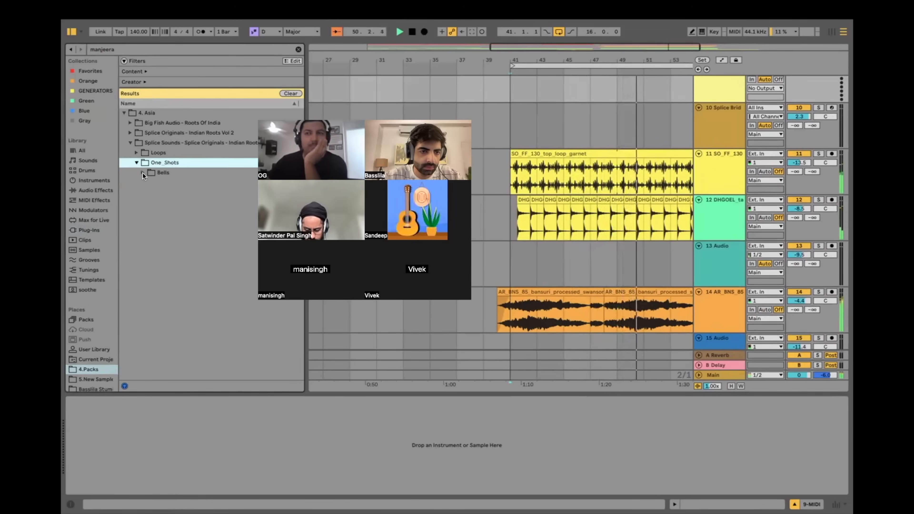
pyautogui.click(143, 173)
pyautogui.click(152, 182)
pyautogui.click(136, 153)
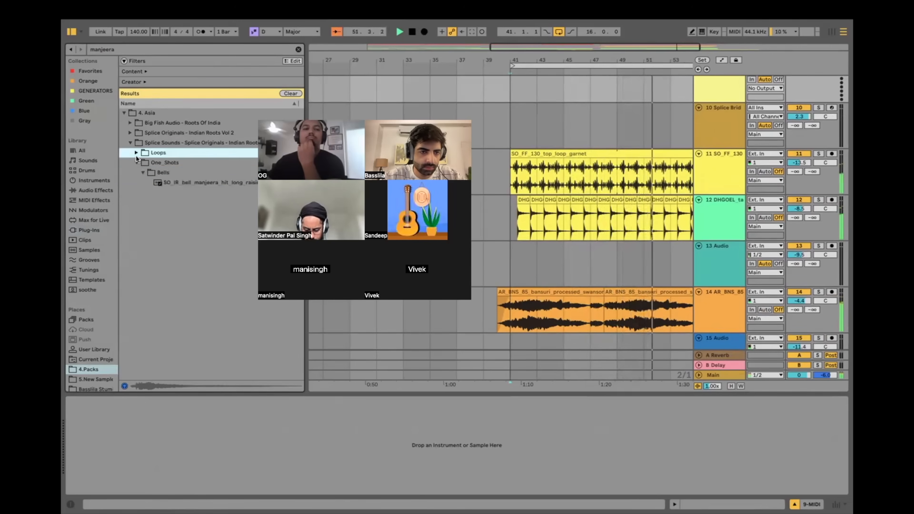
pyautogui.click(146, 163)
# Step: Stop playback and preview the SO_IR2_185_manjeera_tero loop from the Splice Originals Indian Roots Vol 2 pack
pyautogui.click(130, 131)
pyautogui.click(136, 141)
pyautogui.click(143, 151)
pyautogui.press('space')
pyautogui.click(148, 163)
pyautogui.click(159, 173)
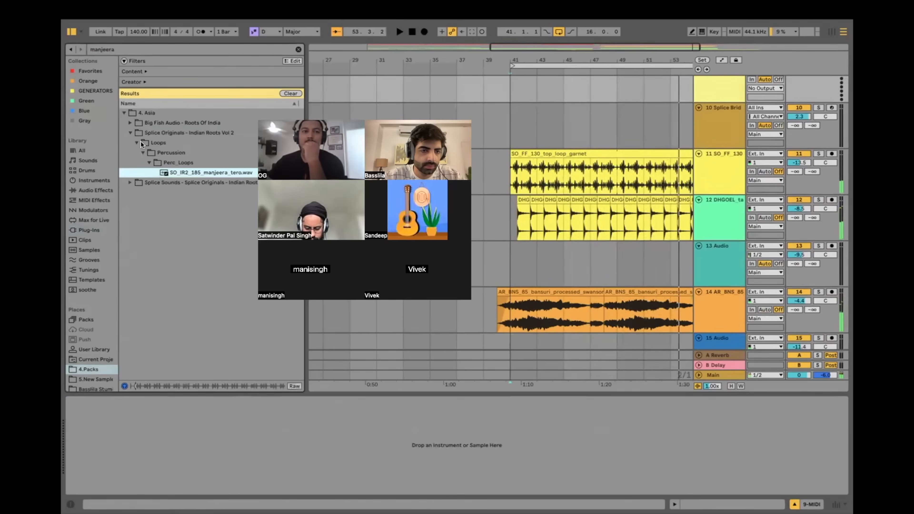
# Step: Place SO_IR2_185_manjeera_tero on audio track 13 at bar 41 and listen to it with the track volume at -17.0 dB
pyautogui.click(514, 281)
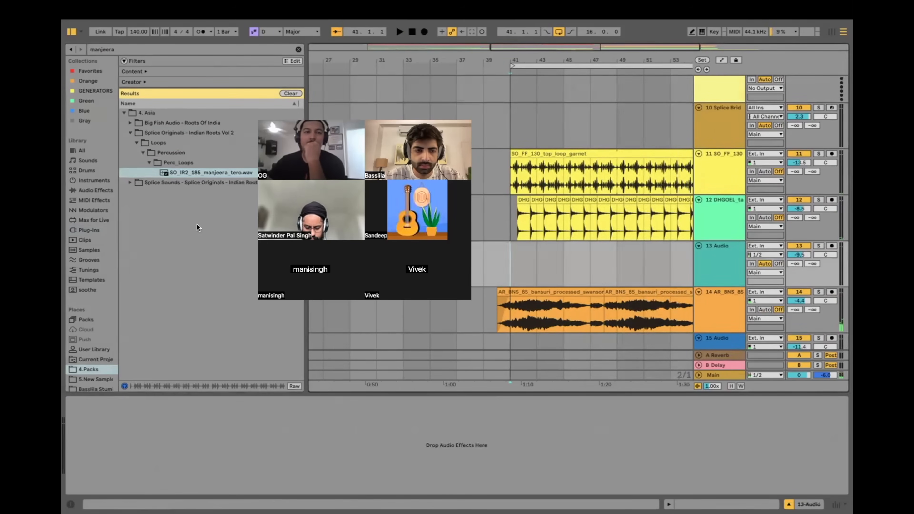
pyautogui.moveTo(177, 169); pyautogui.dragTo(504, 266)
pyautogui.scroll(5, 506, 271)
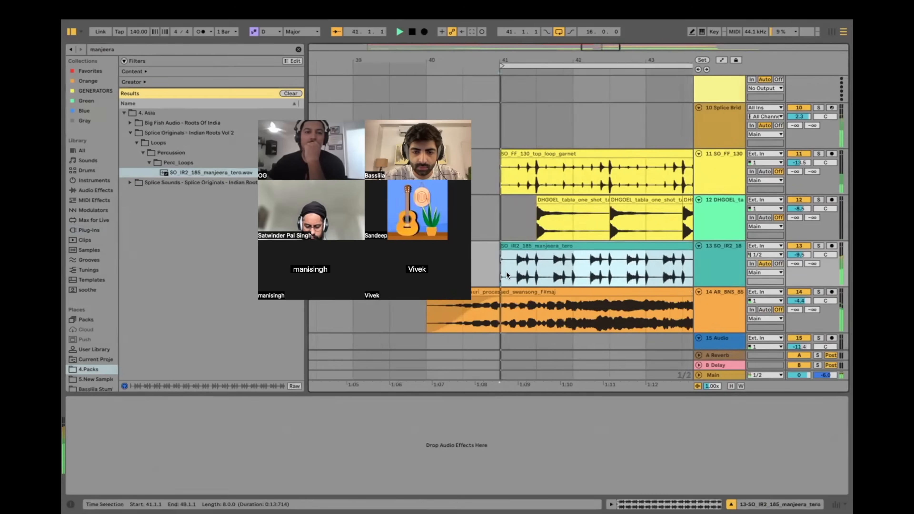
pyautogui.press('space')
pyautogui.scroll(-4, 502, 270)
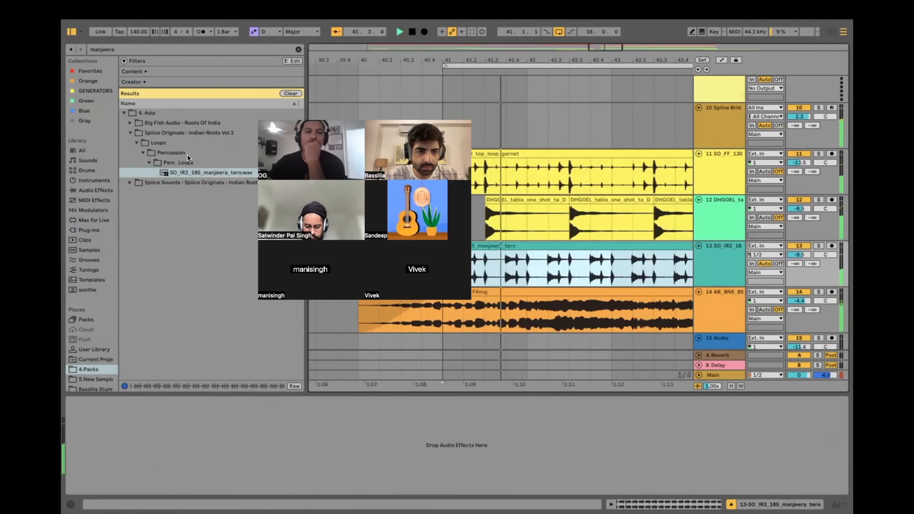
pyautogui.scroll(-5, 575, 279)
pyautogui.moveTo(798, 252); pyautogui.dragTo(797, 262)
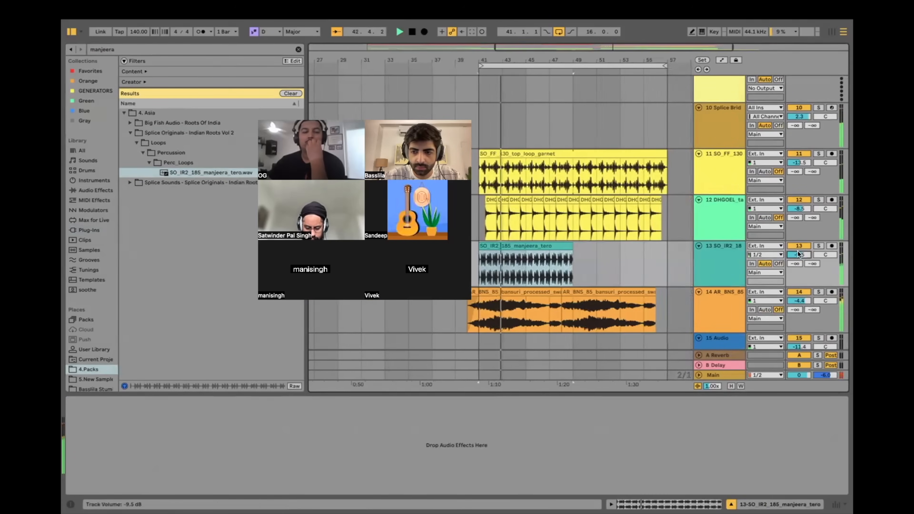
pyautogui.scroll(5, 522, 255)
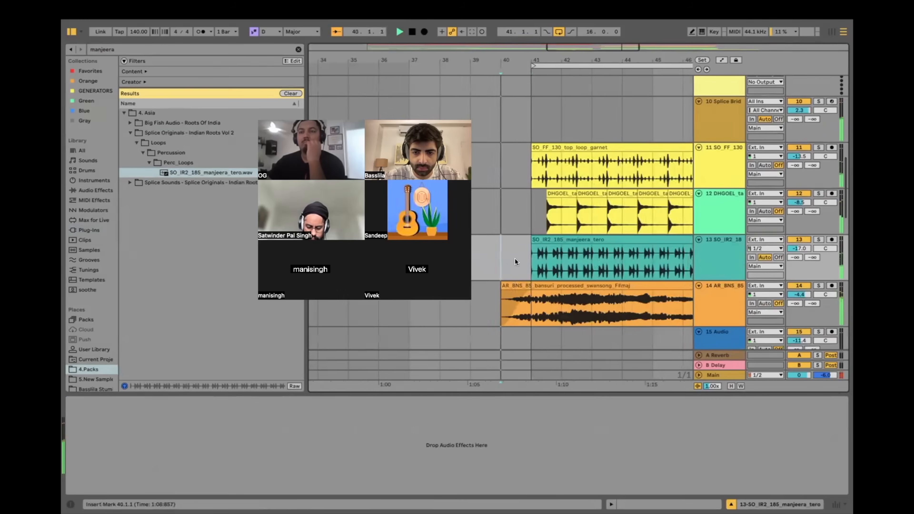
# Step: Preview the one-shots MANJEERA01 to MANJEERA04 from the Big Fish Audio Roots Of India pack
pyautogui.click(137, 143)
pyautogui.click(130, 132)
pyautogui.click(129, 122)
pyautogui.click(136, 132)
pyautogui.click(142, 143)
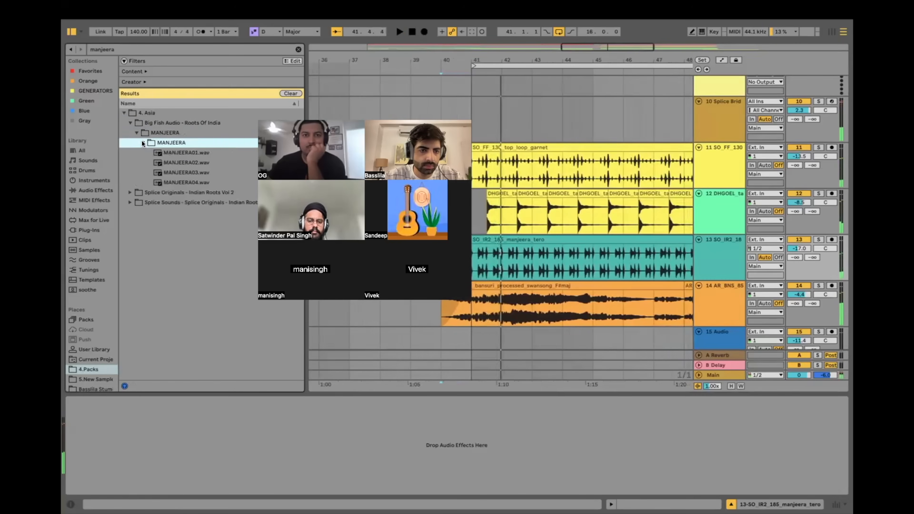
pyautogui.click(168, 154)
pyautogui.click(169, 162)
pyautogui.click(181, 173)
pyautogui.click(188, 180)
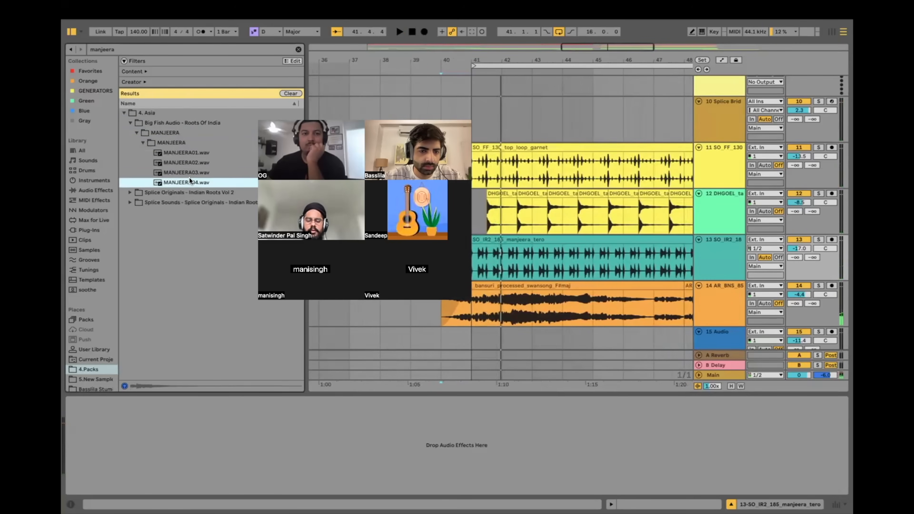
# Step: Place MANJEERA04.wav at bar 41 on track 13 and delete the remainder of the manjeera_tero loop
pyautogui.click(475, 256)
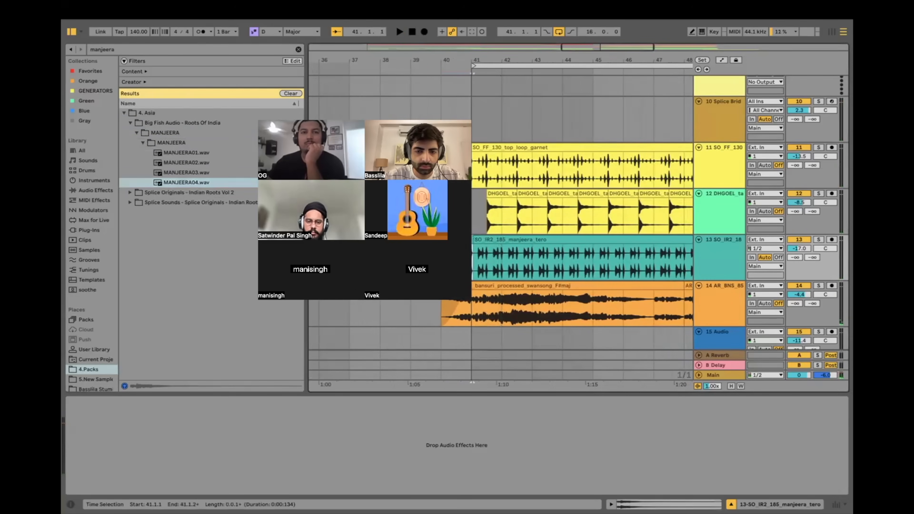
pyautogui.moveTo(464, 248); pyautogui.dragTo(450, 247)
pyautogui.click(481, 239)
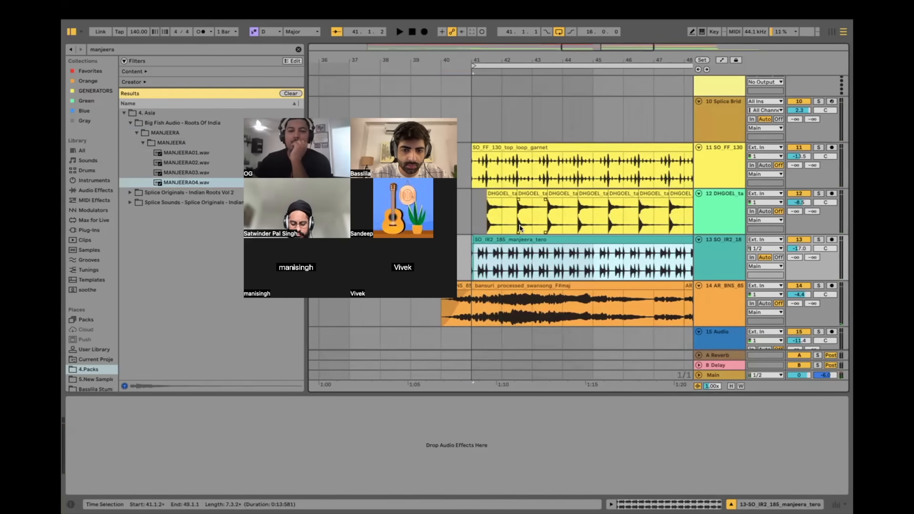
pyautogui.press('Delete')
# Step: Place MANJEERA03.wav on track 13 at beat 41.2, after the first manjeera hit, and set the insert marker to bar 41
pyautogui.click(183, 172)
pyautogui.moveTo(193, 159); pyautogui.dragTo(493, 249)
pyautogui.scroll(5, 494, 249)
pyautogui.hscroll(-3, 507, 248)
pyautogui.moveTo(639, 227); pyautogui.dragTo(545, 229)
pyautogui.click(500, 241)
# Step: Play the manjeera hits from bar 41 and set the volume of track 13 to -22.3 dB
pyautogui.press('space')
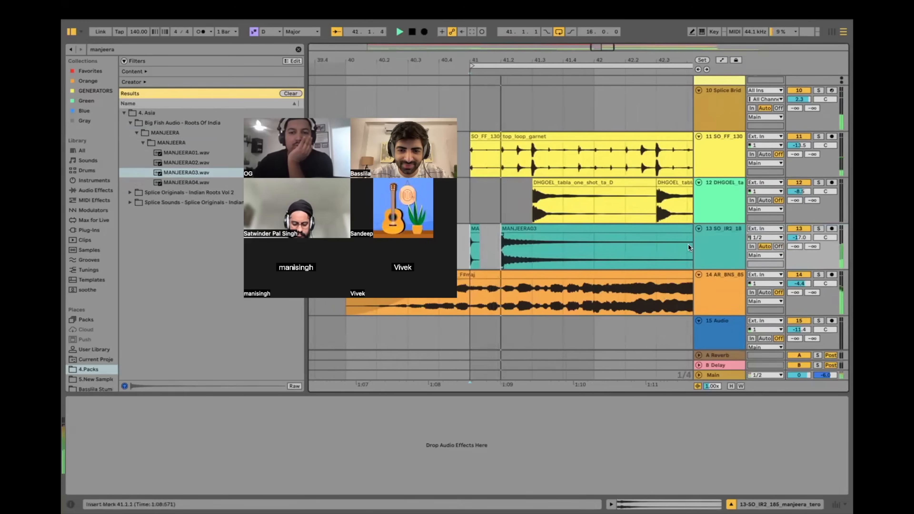
pyautogui.scroll(-4, 466, 231)
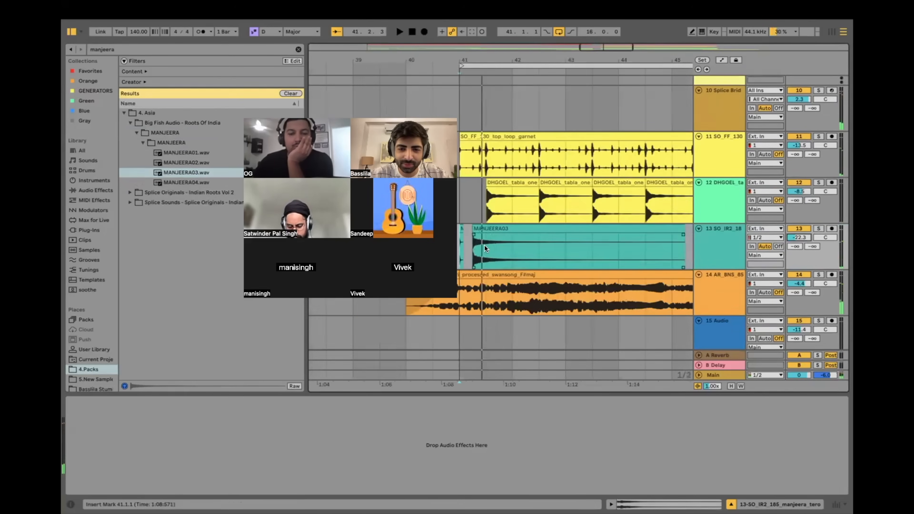
pyautogui.hscroll(-3, 483, 245)
pyautogui.press('space')
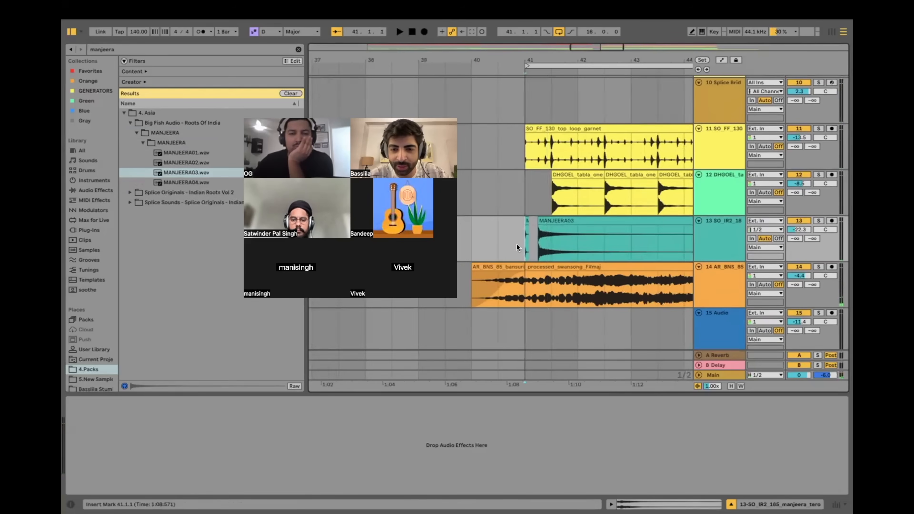
# Step: Trim the MANJEERA03 clip so it ends at beat 41.3, and set the insert marker to bar 41
pyautogui.click(562, 244)
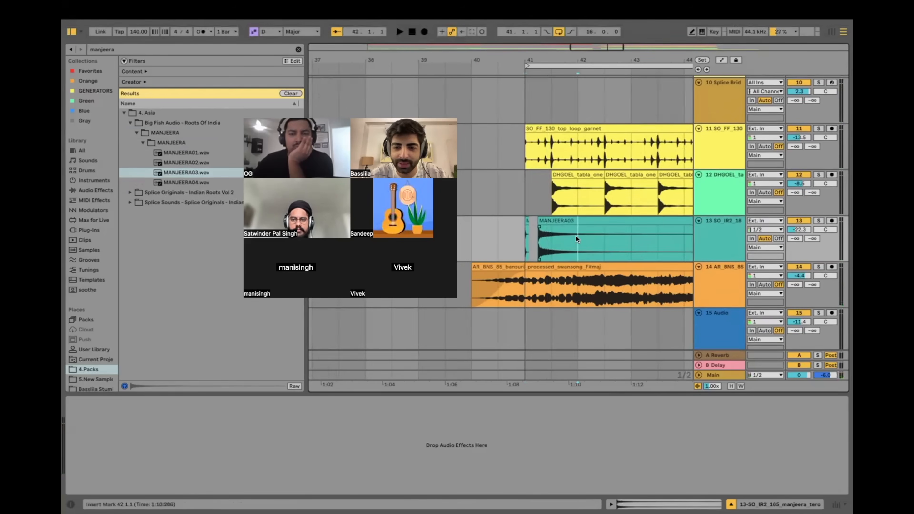
pyautogui.keyDown('shift'); pyautogui.click(584, 220); pyautogui.keyUp('shift')
pyautogui.moveTo(578, 220); pyautogui.dragTo(550, 221)
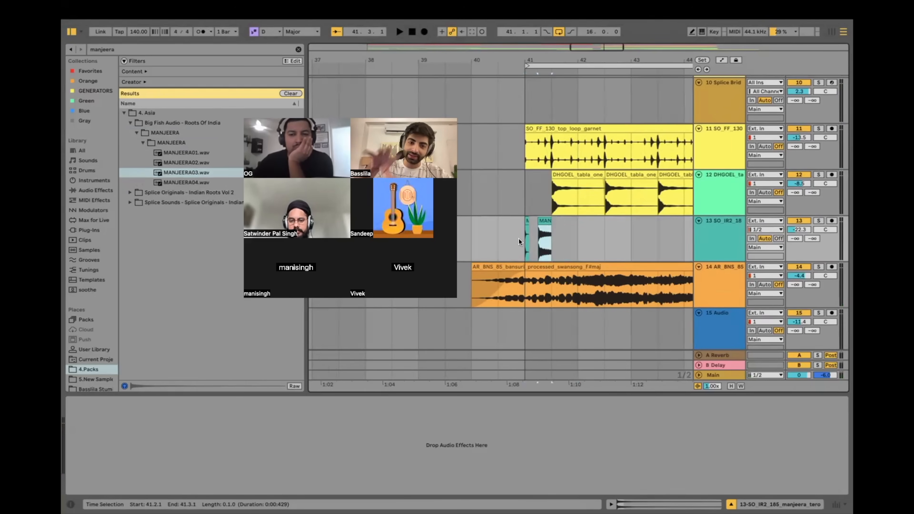
pyautogui.press('+')
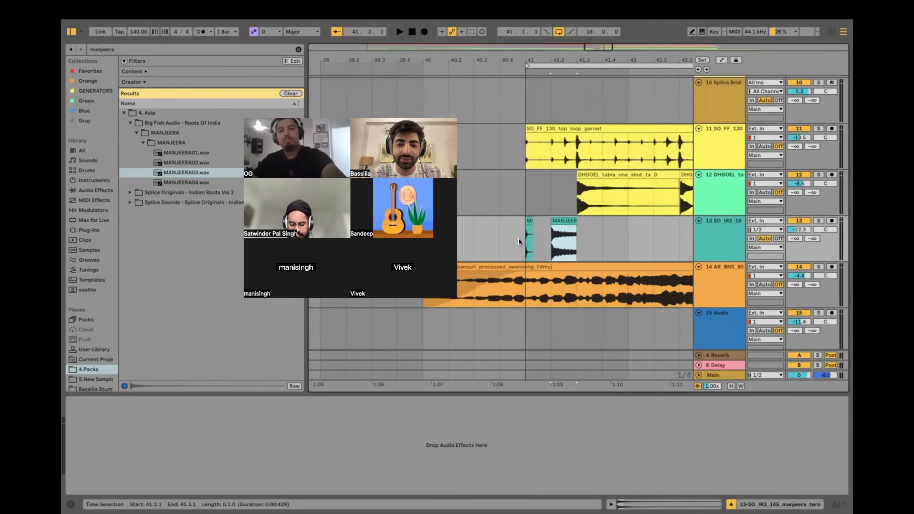
pyautogui.press('+')
pyautogui.click(518, 237)
pyautogui.press('-')
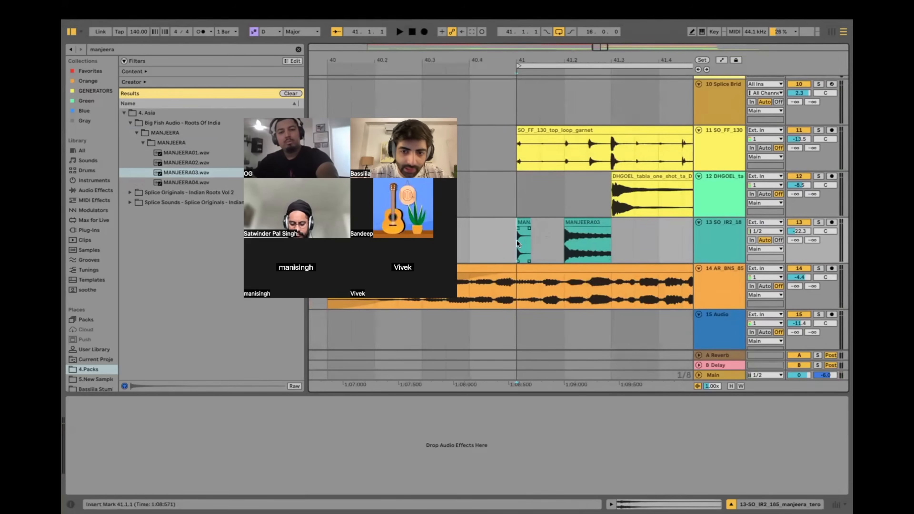
# Step: Try the MANJEERA03 hit closer to the first manjeera hit and listen from just before bar 41
pyautogui.moveTo(583, 223); pyautogui.dragTo(533, 221)
pyautogui.click(501, 245)
pyautogui.press('space')
pyautogui.press('space')
pyautogui.click(485, 232)
pyautogui.press('space')
# Step: Adjust the MANJEERA03 clip to span beat 41.2 to bar 42 and listen to the two-hit pattern in the mix
pyautogui.press('-')
pyautogui.press('-')
pyautogui.press('space')
pyautogui.moveTo(499, 223); pyautogui.dragTo(544, 223)
pyautogui.press('space')
pyautogui.press('-')
pyautogui.press('-')
pyautogui.press('-')
pyautogui.click(477, 246)
pyautogui.press('space')
pyautogui.press('space')
pyautogui.moveTo(472, 240); pyautogui.dragTo(612, 246)
pyautogui.press('super+d')
pyautogui.press('-')
pyautogui.press('super+z')
# Step: Select bars 41 to 43 on the manjeera track and duplicate the pattern repeatedly up to bar 57
pyautogui.moveTo(511, 240); pyautogui.dragTo(470, 240)
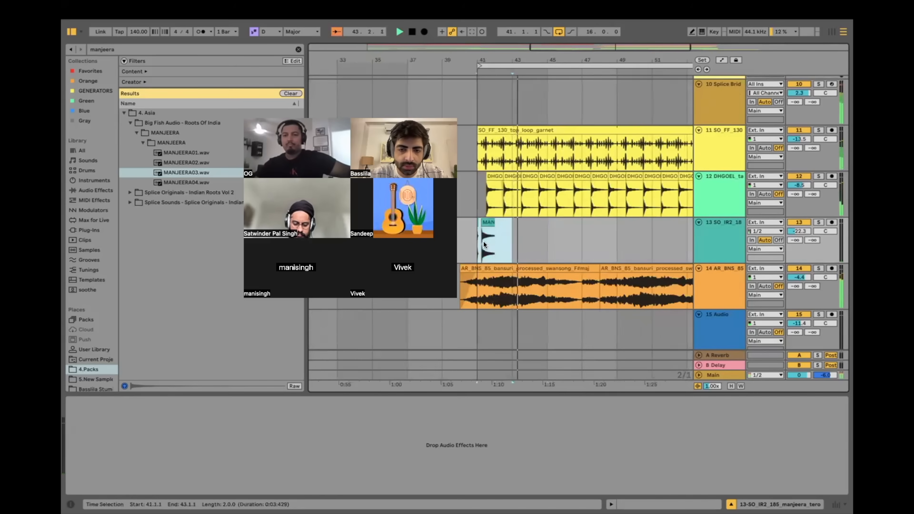
pyautogui.press('super+d')
pyautogui.press('super+d')
pyautogui.press('super+d')
pyautogui.press('super+d')
pyautogui.press('super+d')
pyautogui.press('-')
pyautogui.press('super+d')
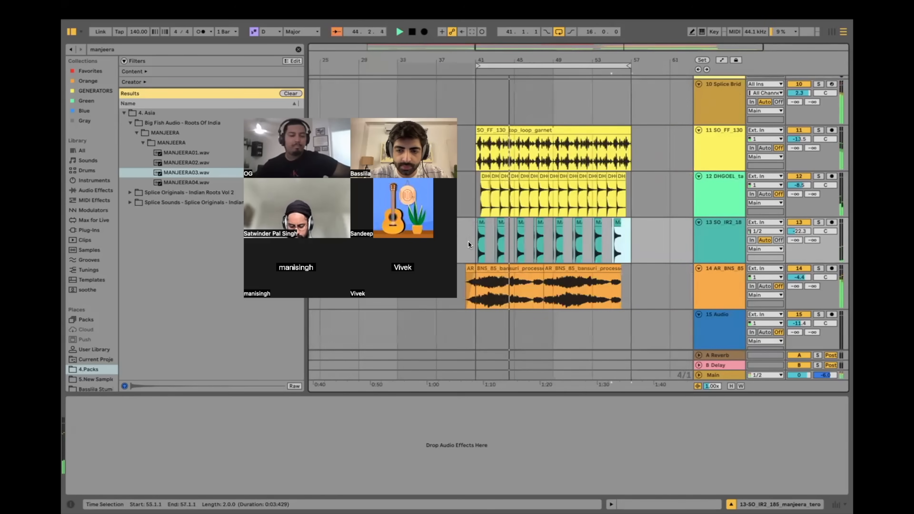
pyautogui.press('super+d')
# Step: Set the insert marker to bar 41, insert a new audio track between the manjeera and bansuri tracks, and stop playback
pyautogui.click(473, 240)
pyautogui.press('+')
pyautogui.scroll(-5, 473, 241)
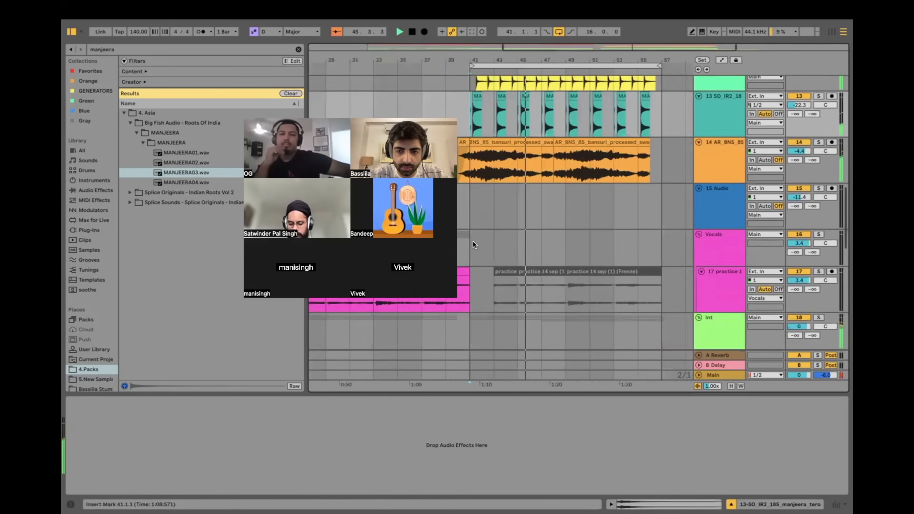
pyautogui.scroll(3, 505, 238)
pyautogui.click(701, 184)
pyautogui.press('super+t')
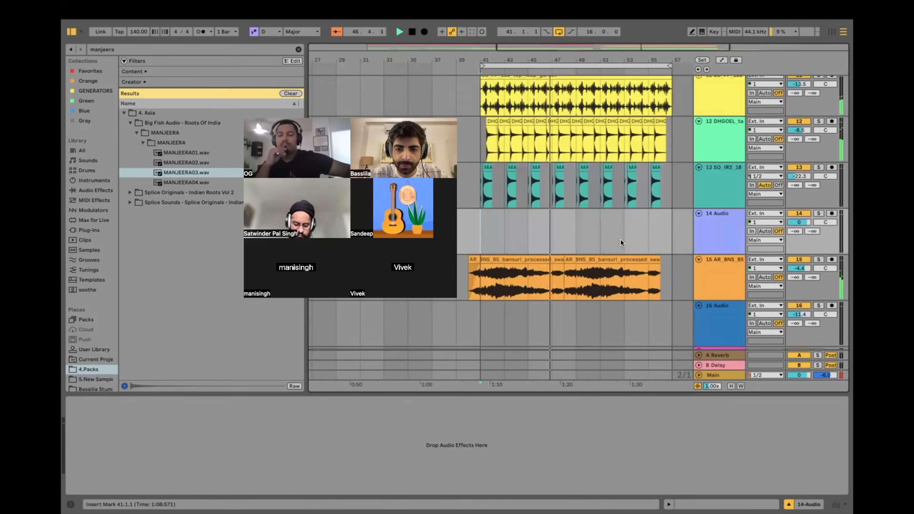
pyautogui.press('space')
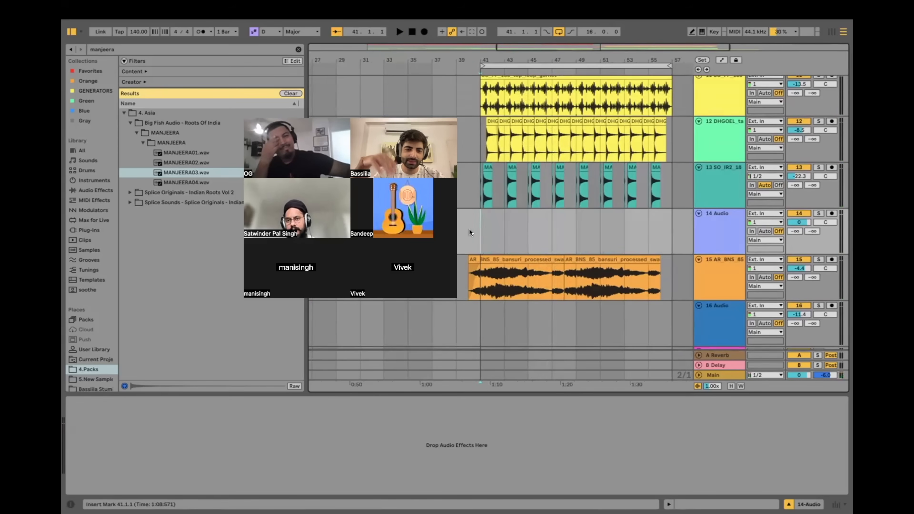
pyautogui.scroll(5, 469, 229)
pyautogui.scroll(-8, 504, 221)
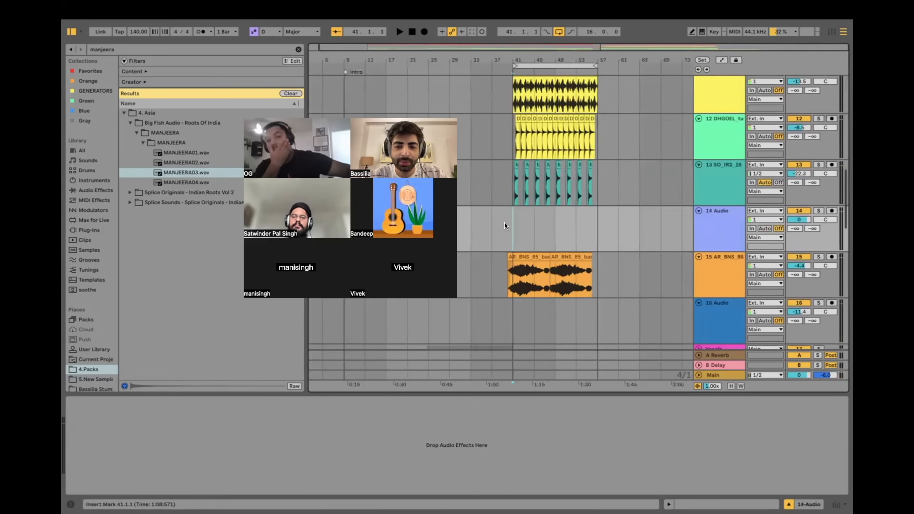
pyautogui.hscroll(-1, 504, 208)
pyautogui.moveTo(495, 115); pyautogui.dragTo(389, 354)
pyautogui.moveTo(516, 260); pyautogui.dragTo(542, 260)
pyautogui.press('super+z')
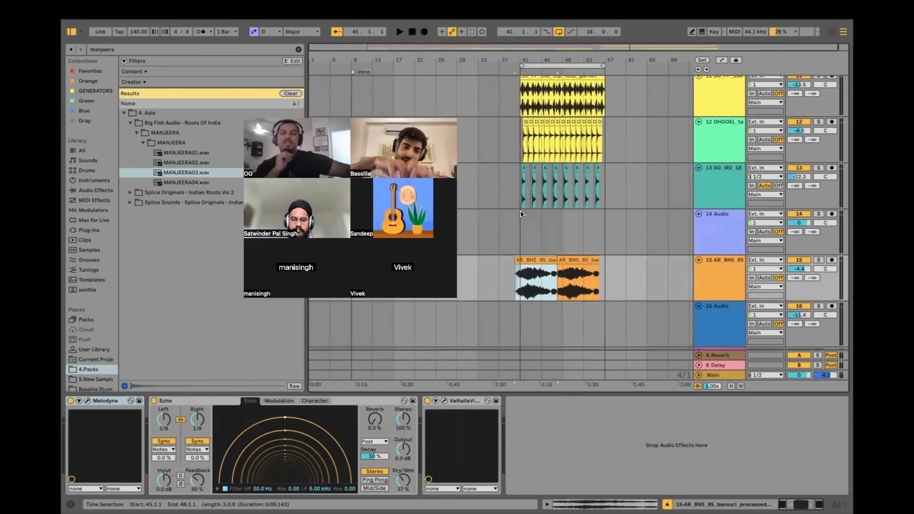
# Step: Listen to the section from bar 41 with the repeated manjeera pattern, top loop, tabla and bansuri together
pyautogui.scroll(3, 520, 209)
pyautogui.click(504, 232)
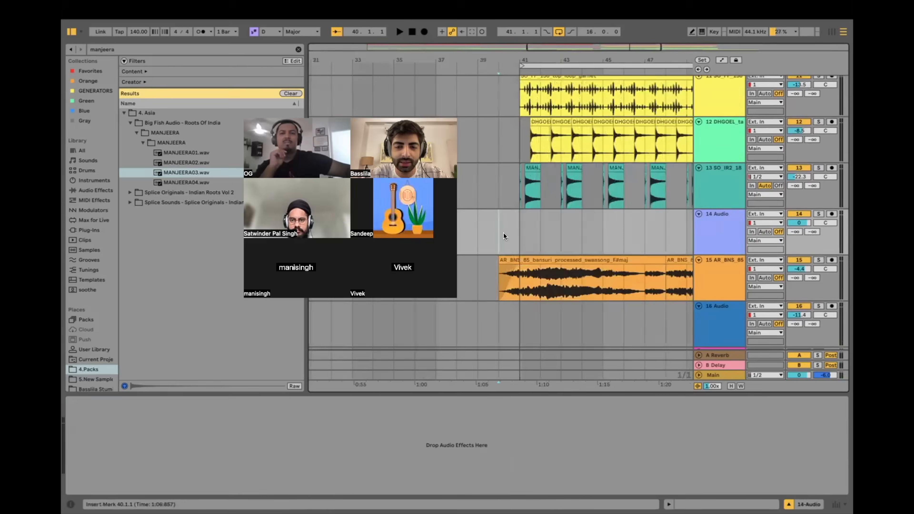
pyautogui.scroll(3, 503, 233)
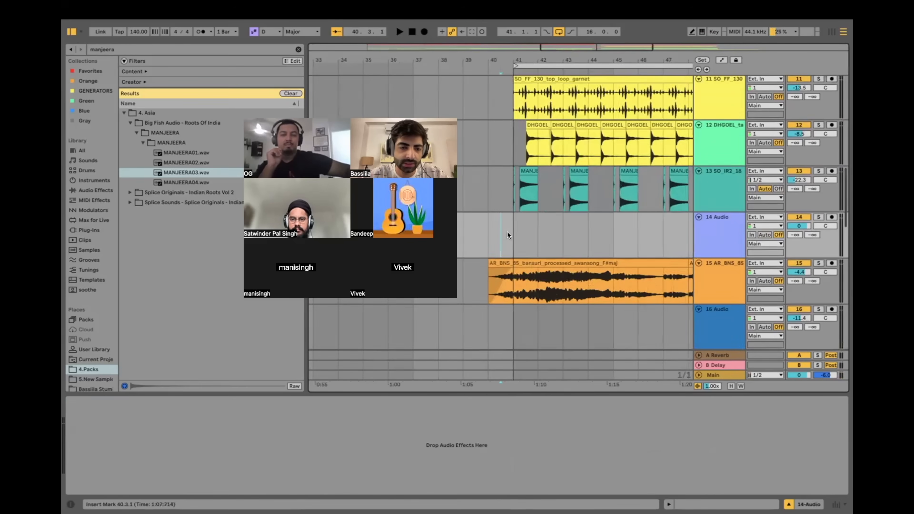
pyautogui.press('space')
pyautogui.click(492, 232)
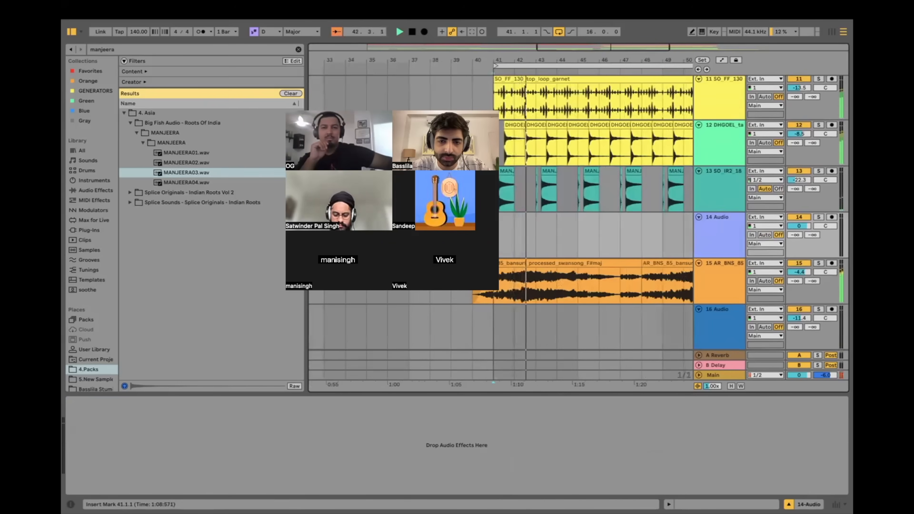
pyautogui.scroll(2, 499, 225)
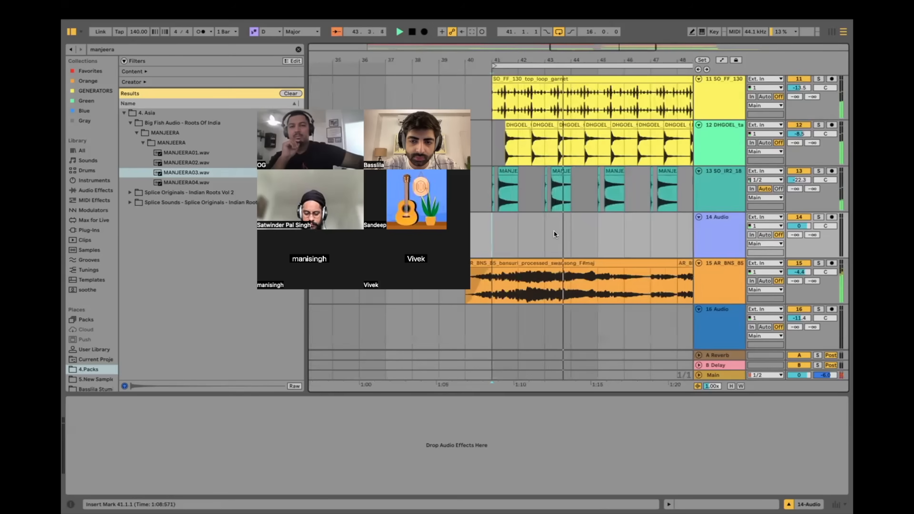
pyautogui.scroll(-3, 562, 234)
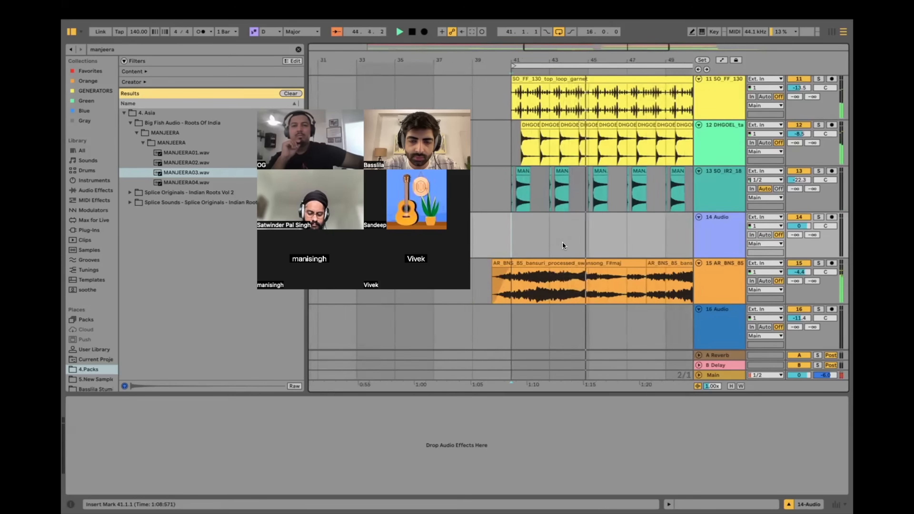
pyautogui.press('space')
# Step: Search the 4.Packs folder for "Ghata" and browse the matches in the Splice Originals Indian Roots Vol 2 pack
pyautogui.click(123, 47)
pyautogui.write('ghat')
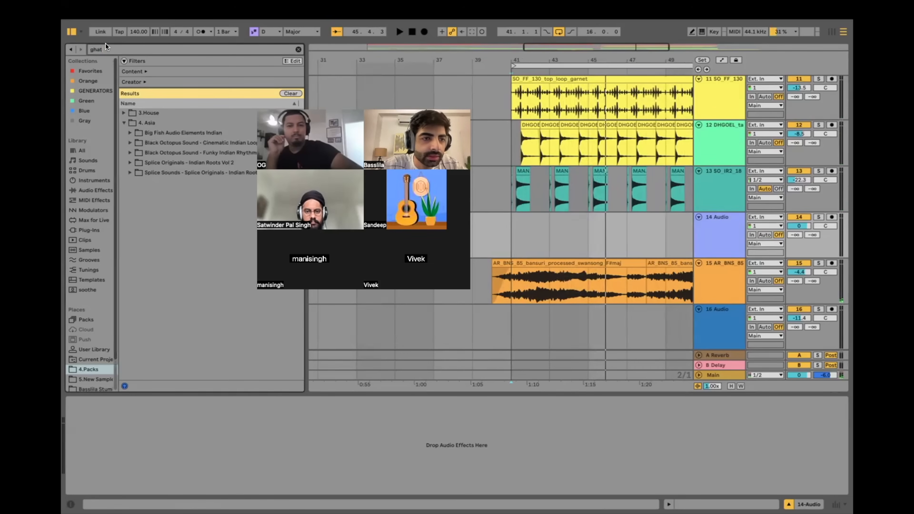
pyautogui.write('Ghata')
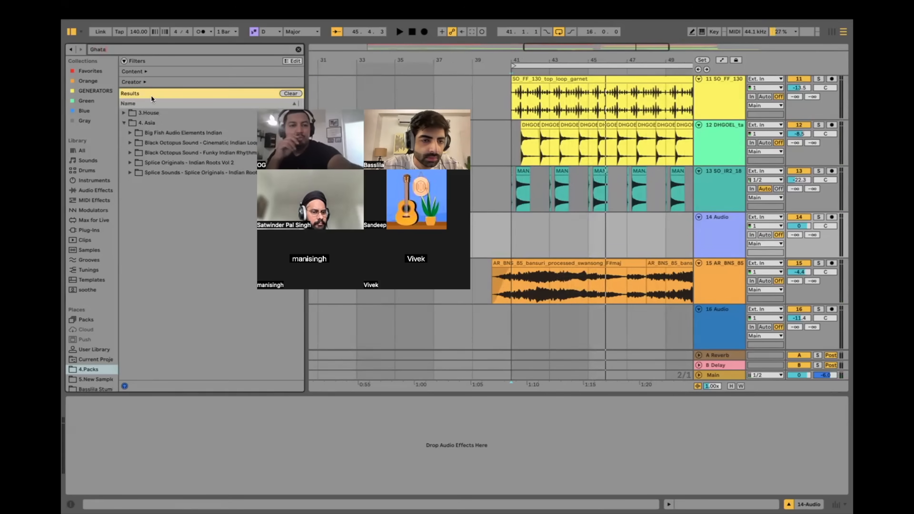
pyautogui.click(129, 163)
pyautogui.click(141, 180)
# Step: Preview the 90 BPM Ghata Singari loops from the Black Octopus Sound Funky Indian Rhythm pack
pyautogui.click(131, 152)
pyautogui.click(135, 173)
pyautogui.click(141, 182)
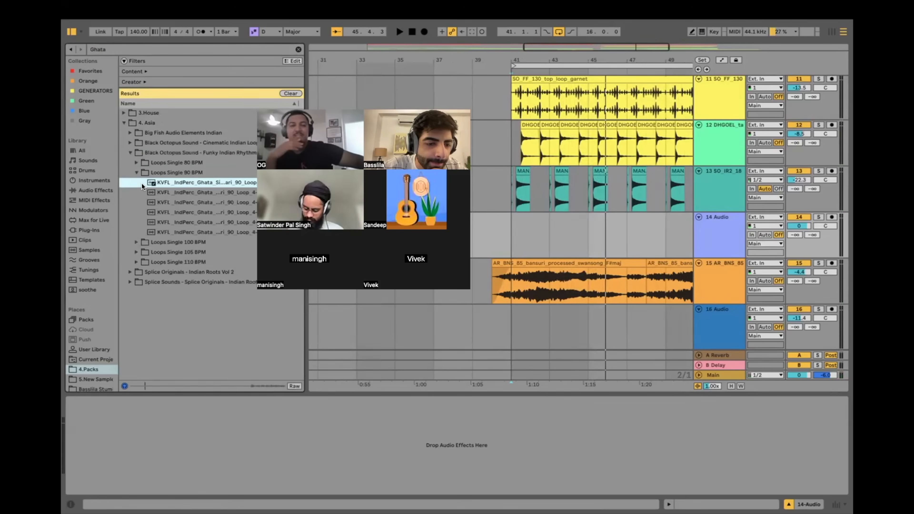
pyautogui.click(190, 229)
pyautogui.click(130, 152)
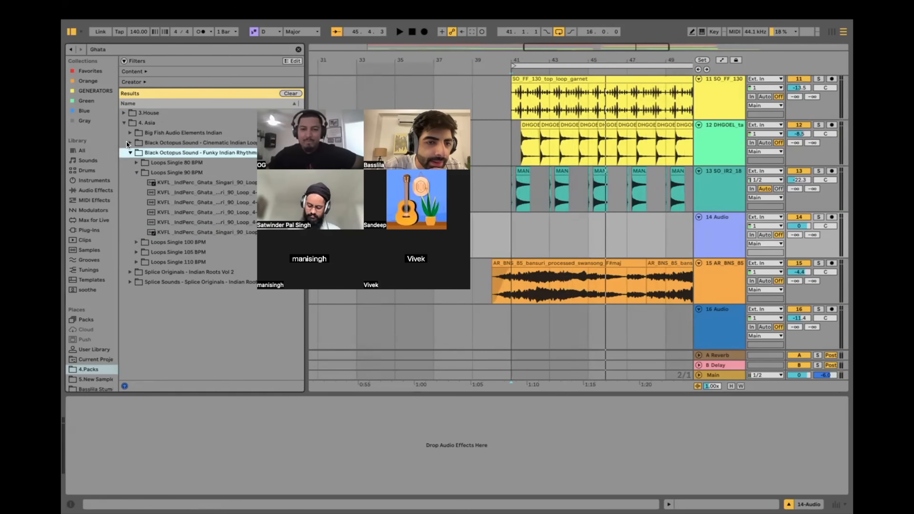
# Step: Browse the 4'4 and Fills subfolders of the Ghatam percussion folder in Big Fish Audio Elements Indian
pyautogui.click(126, 142)
pyautogui.click(129, 132)
pyautogui.click(136, 143)
pyautogui.click(142, 151)
pyautogui.click(148, 162)
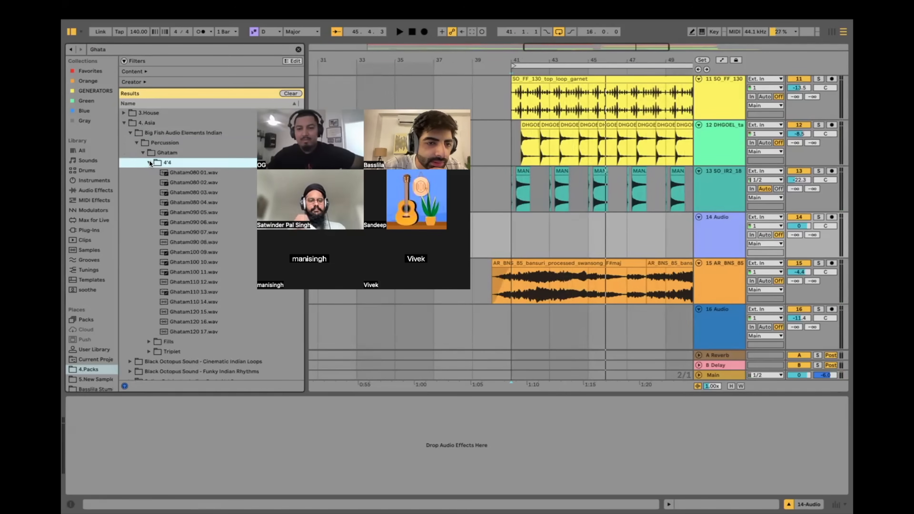
pyautogui.click(149, 162)
pyautogui.click(149, 172)
pyautogui.click(154, 191)
pyautogui.click(155, 154)
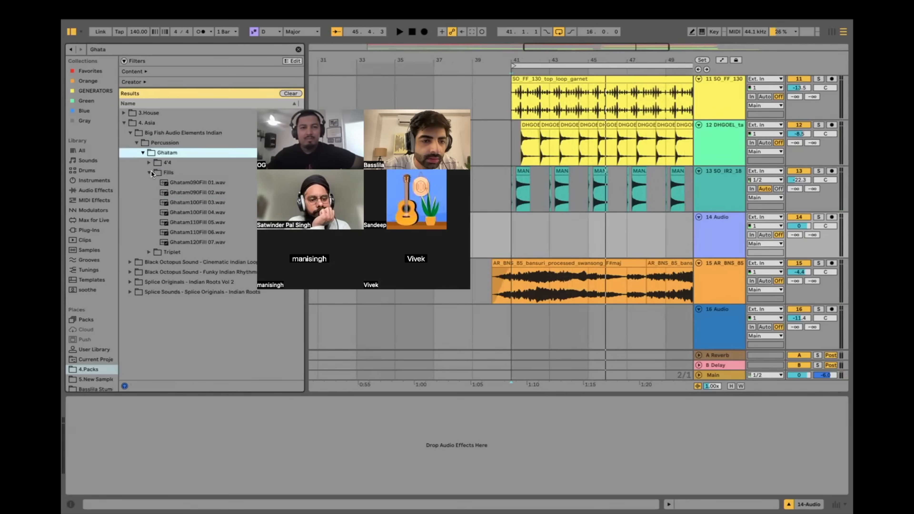
pyautogui.click(149, 163)
pyautogui.click(155, 182)
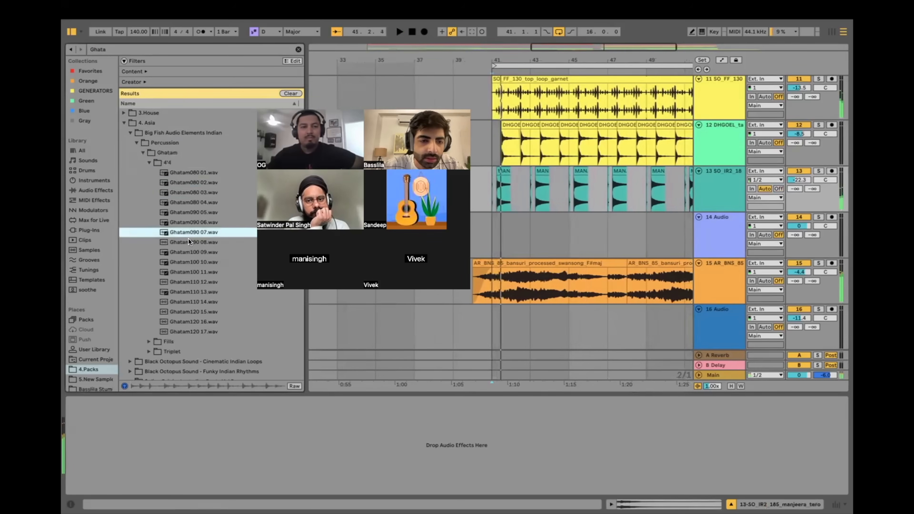
# Step: Try Ghatam090 08.wav at bar 41 on the empty audio track, playing it in context and adjusting the track's volume
pyautogui.click(189, 241)
pyautogui.moveTo(476, 224); pyautogui.dragTo(583, 237)
pyautogui.press('space')
pyautogui.moveTo(798, 212); pyautogui.dragTo(798, 217)
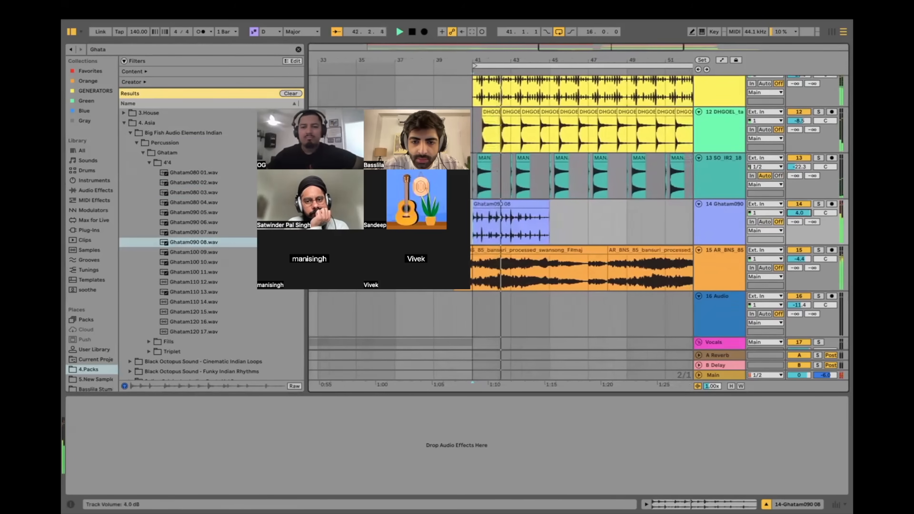
# Step: Try Ghatam120 16.wav and Ghatam120 17.wav in turn at bar 41 on the ghatam track during playback
pyautogui.moveTo(199, 320); pyautogui.dragTo(440, 233)
pyautogui.press('space')
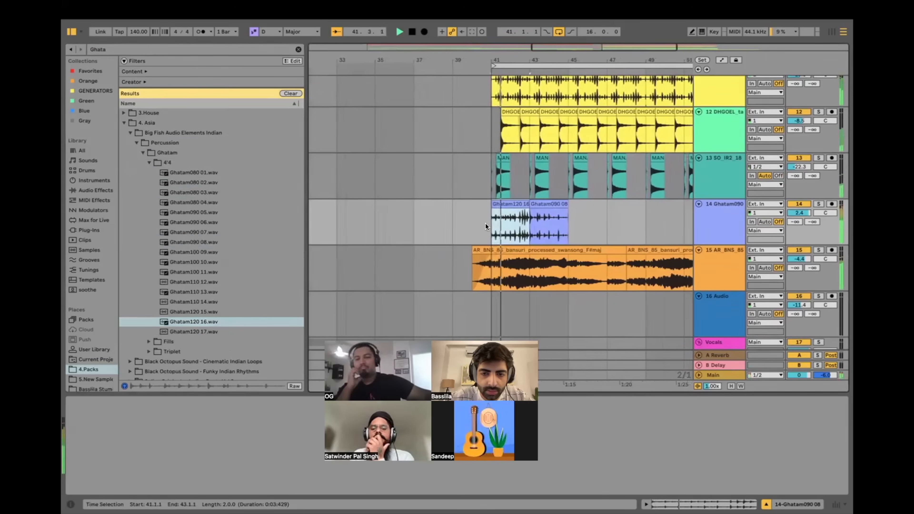
pyautogui.click(473, 222)
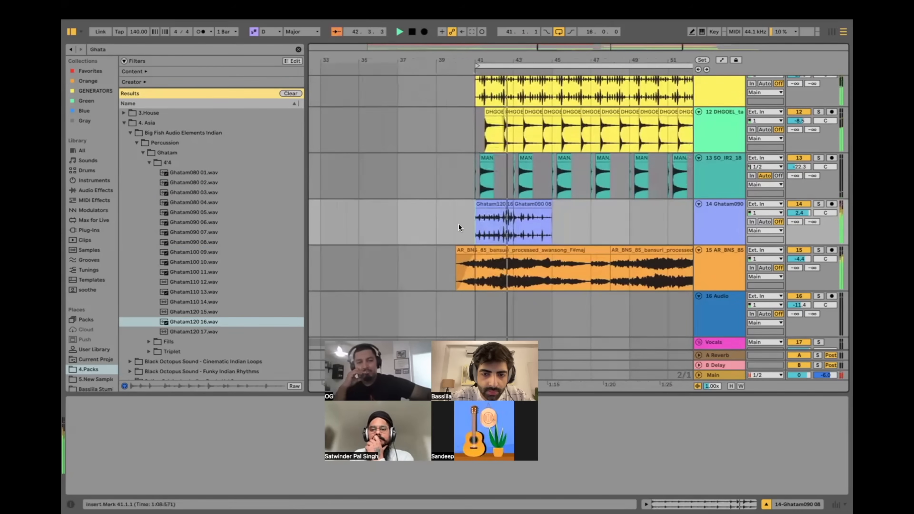
pyautogui.moveTo(199, 331); pyautogui.dragTo(481, 224)
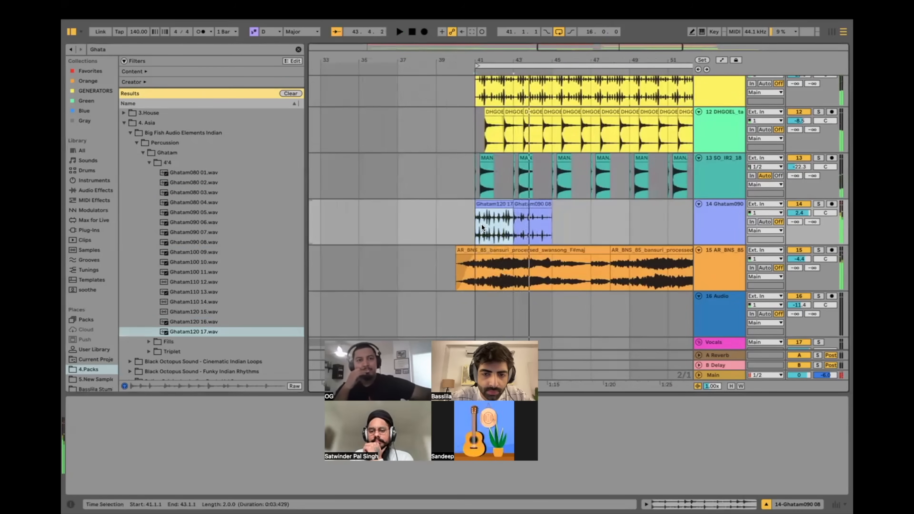
# Step: Place Ghatam080 01.wav at bar 41 on the ghatam track and duplicate the two-bar loop up to bar 57
pyautogui.moveTo(231, 172); pyautogui.dragTo(468, 213)
pyautogui.press('space')
pyautogui.press('space')
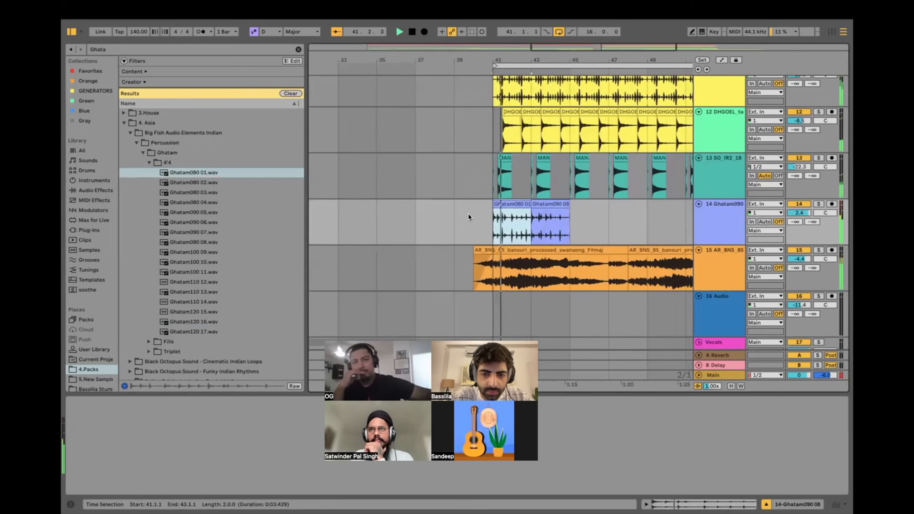
pyautogui.scroll(2, 506, 230)
pyautogui.press('super+d')
pyautogui.press('super+d')
pyautogui.press('super+d')
pyautogui.press('super+d')
pyautogui.press('super+d')
pyautogui.press('super+d')
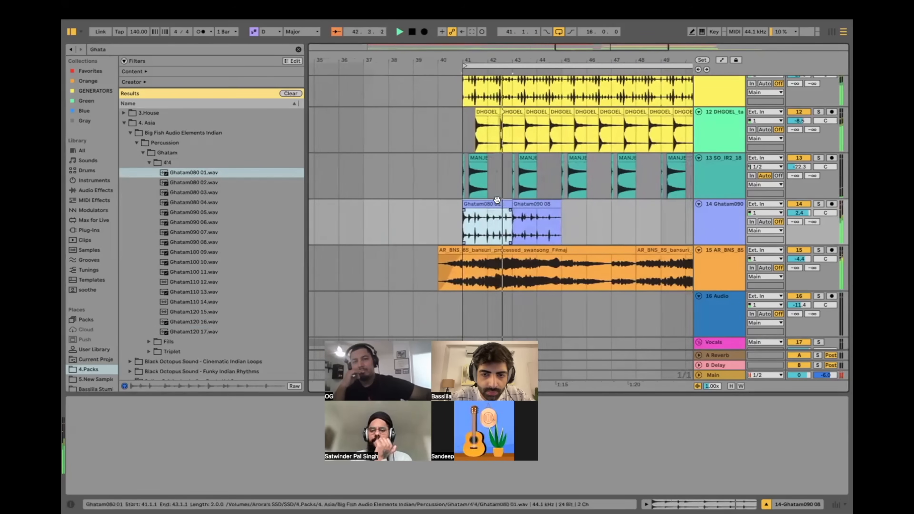
pyautogui.scroll(-5, 497, 200)
pyautogui.press('super+d')
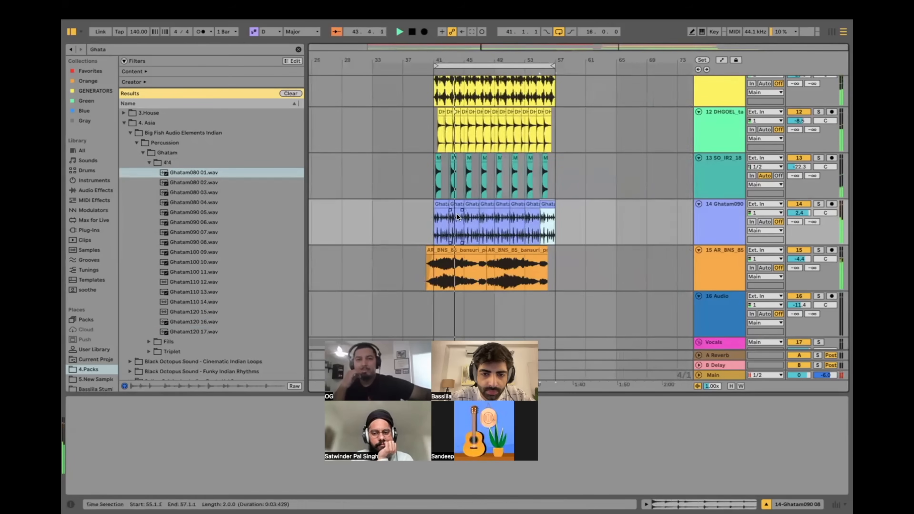
# Step: Listen to the section from bar 41 with the repeated ghatam loop and review the tracks down to the vocals
pyautogui.scroll(5, 456, 213)
pyautogui.hscroll(2, 483, 217)
pyautogui.scroll(3, 483, 217)
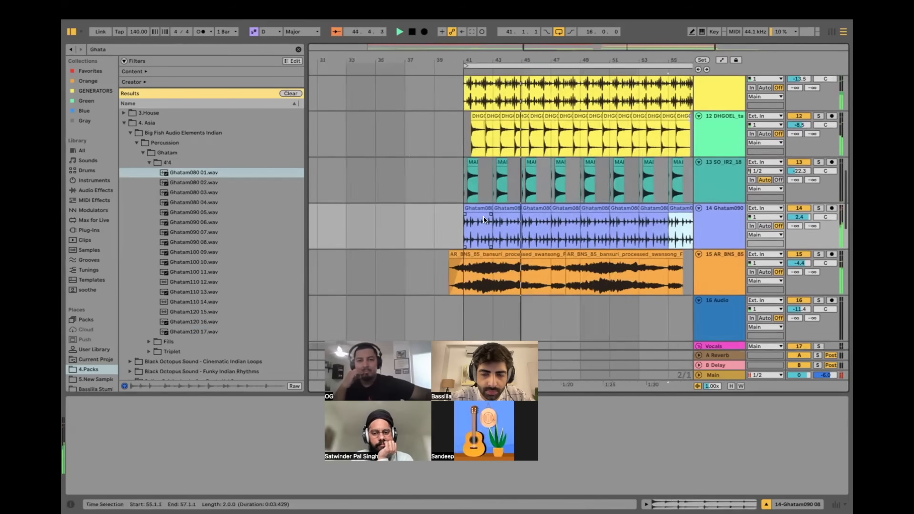
pyautogui.scroll(-3, 483, 217)
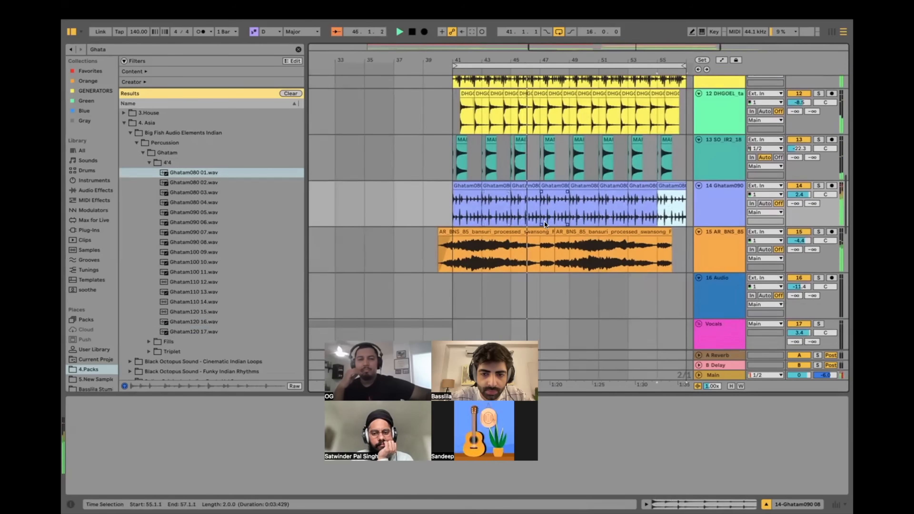
pyautogui.scroll(3, 556, 221)
pyautogui.click(570, 210)
pyautogui.scroll(-3, 570, 210)
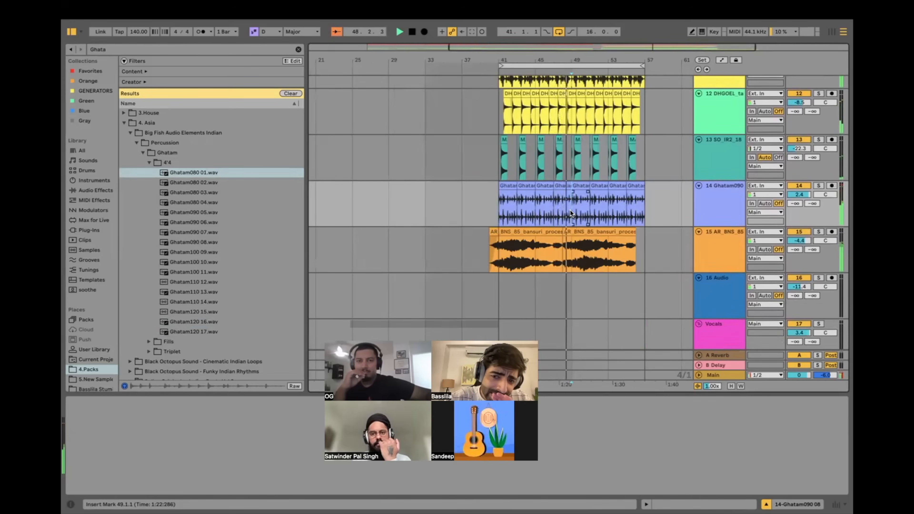
pyautogui.scroll(-4, 571, 210)
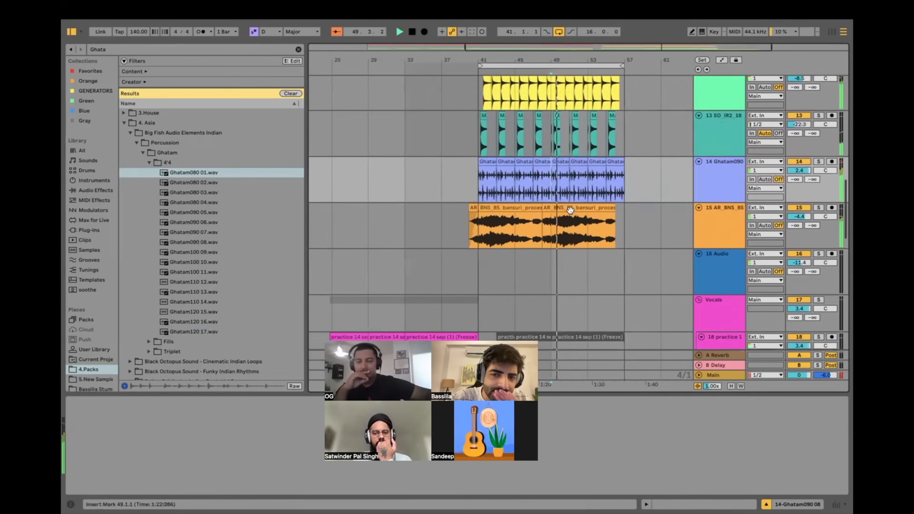
pyautogui.scroll(-3, 570, 210)
pyautogui.scroll(3, 563, 213)
pyautogui.scroll(-3, 563, 213)
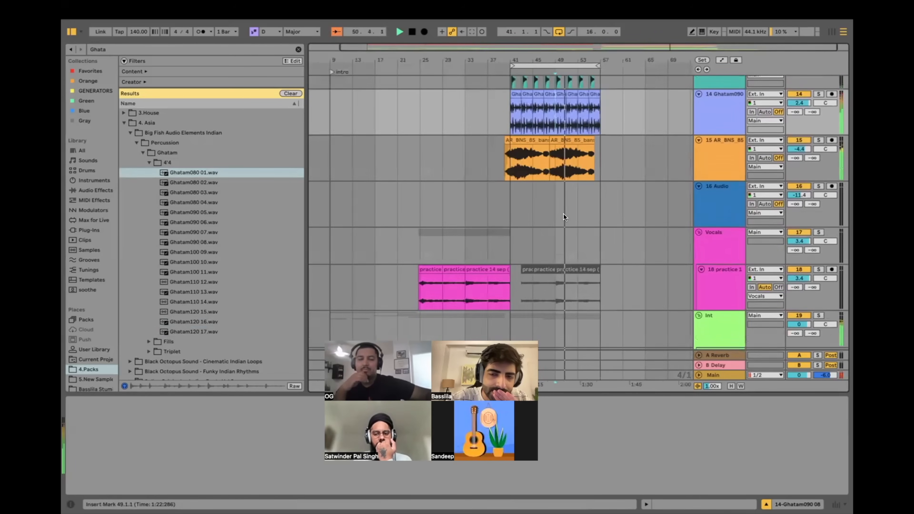
# Step: Play the arrangement from bar 39 to check the transition into the section at bar 41
pyautogui.scroll(4, 576, 124)
pyautogui.scroll(5, 532, 275)
pyautogui.moveTo(559, 275); pyautogui.dragTo(649, 280)
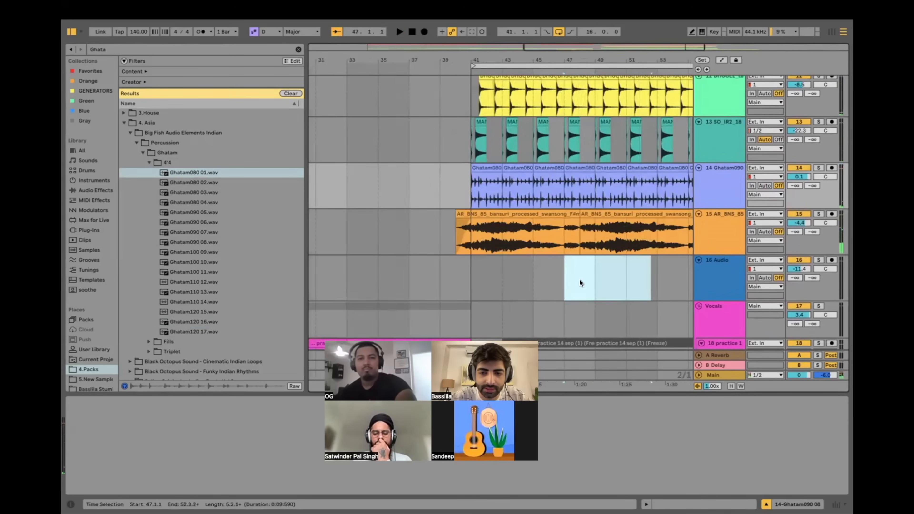
pyautogui.click(450, 273)
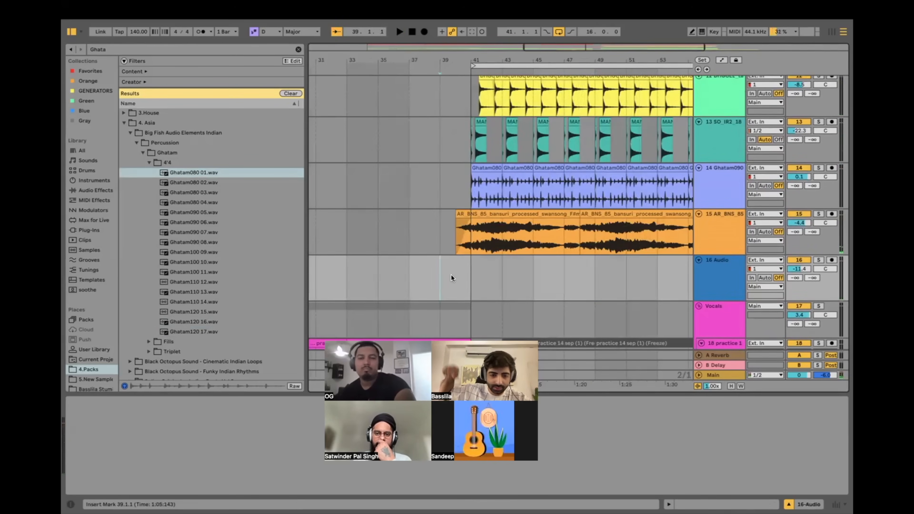
pyautogui.press('space')
pyautogui.hscroll(3, 451, 275)
pyautogui.scroll(1, 450, 274)
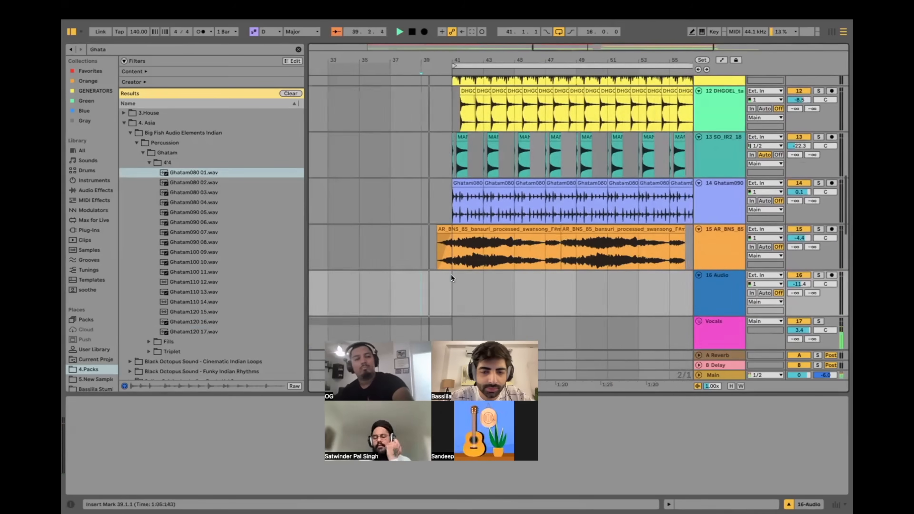
pyautogui.scroll(-4, 476, 270)
pyautogui.scroll(5, 464, 287)
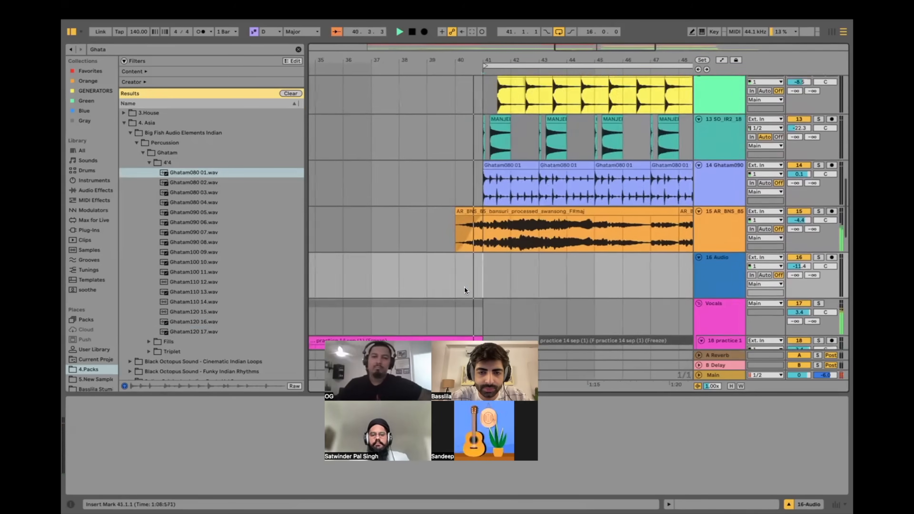
# Step: Replay from bar 38 and raise the top loop track's volume to -12.4 dB
pyautogui.scroll(8, 464, 286)
pyautogui.scroll(-4, 432, 263)
pyautogui.click(401, 239)
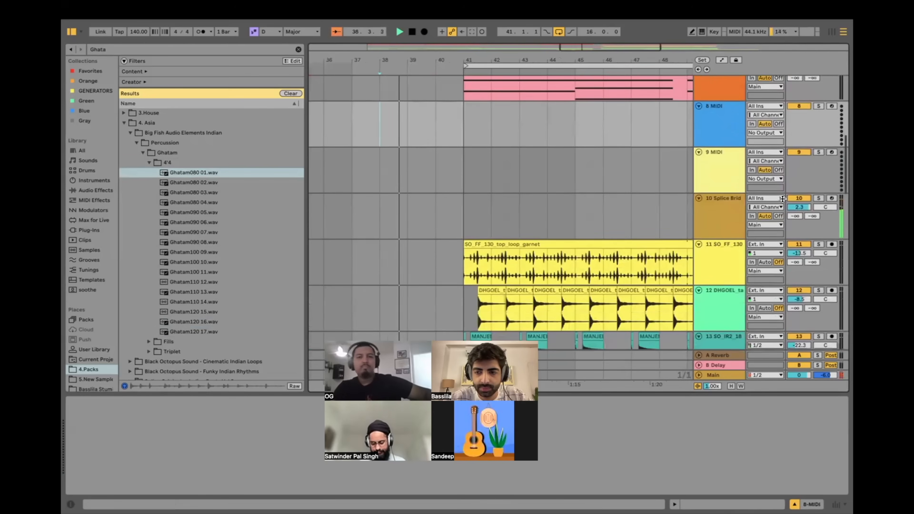
pyautogui.scroll(-3, 423, 225)
pyautogui.moveTo(803, 253); pyautogui.dragTo(803, 251)
pyautogui.click(442, 200)
pyautogui.press('+')
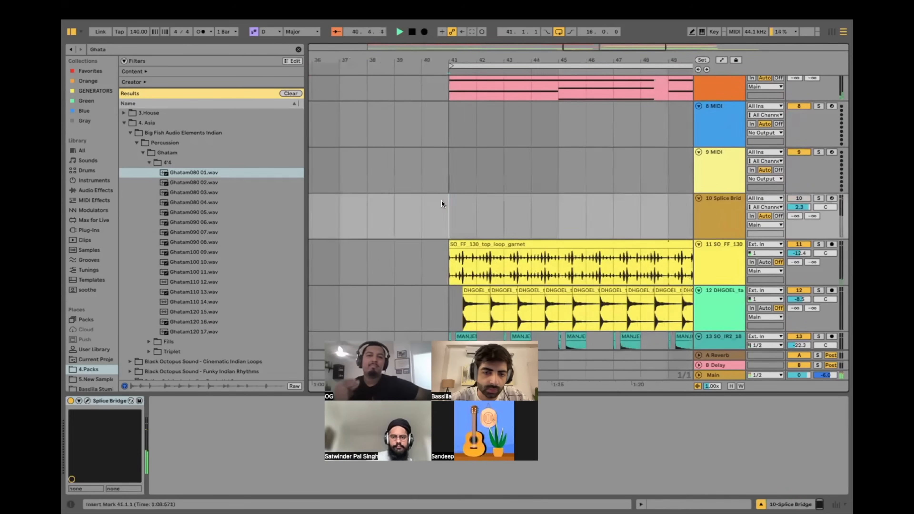
# Step: Delete the ghatam loop clips between bars 41 and 49 so the loop starts at bar 49
pyautogui.scroll(-10, 441, 201)
pyautogui.press('-')
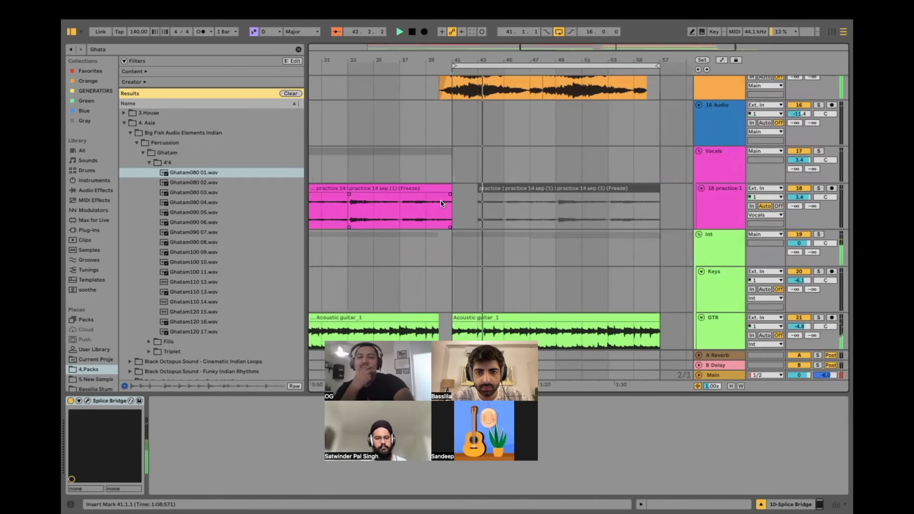
pyautogui.scroll(5, 440, 201)
pyautogui.moveTo(440, 201); pyautogui.dragTo(550, 203)
pyautogui.press('Delete')
pyautogui.click(550, 203)
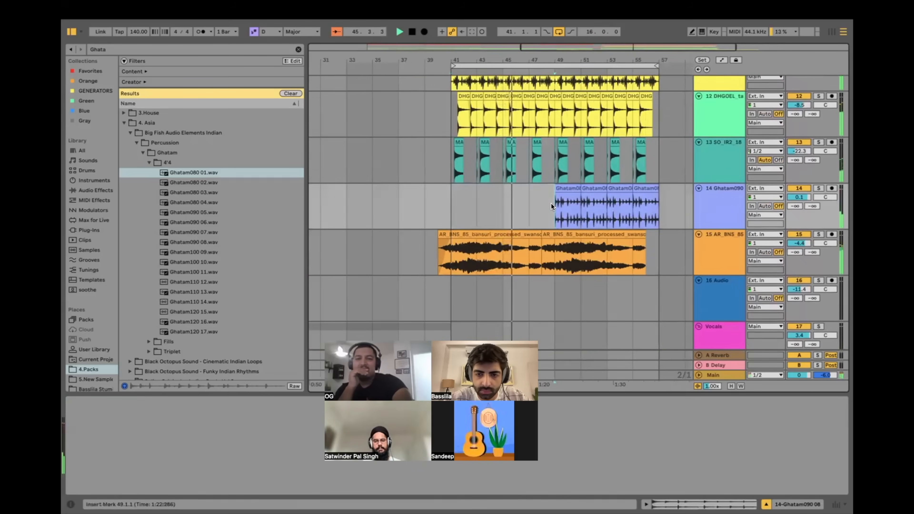
pyautogui.press('+')
pyautogui.press('-')
# Step: Preview ghatam fills from the Fills subfolder, including Ghatam090Fill 02, Ghatam110Fill 06 and Ghatam120Fill 07
pyautogui.click(149, 162)
pyautogui.click(149, 173)
pyautogui.click(153, 182)
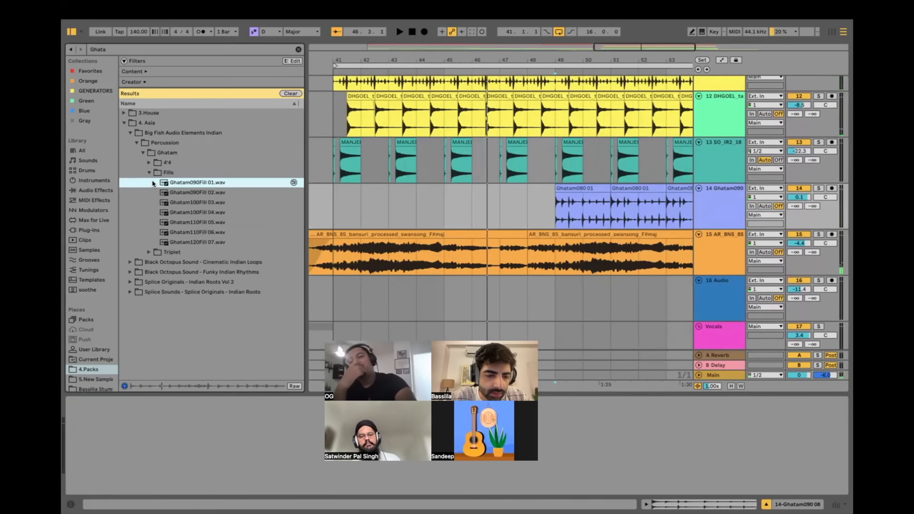
pyautogui.click(175, 192)
pyautogui.click(204, 231)
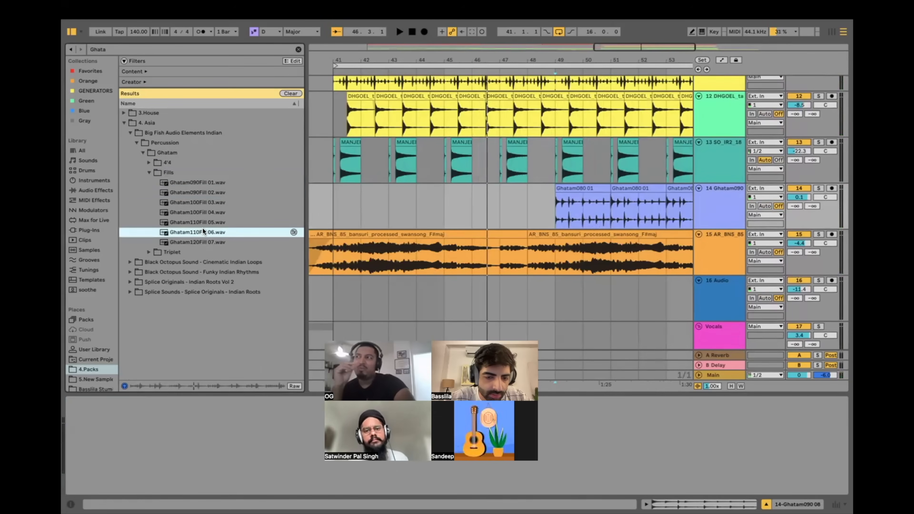
pyautogui.click(209, 241)
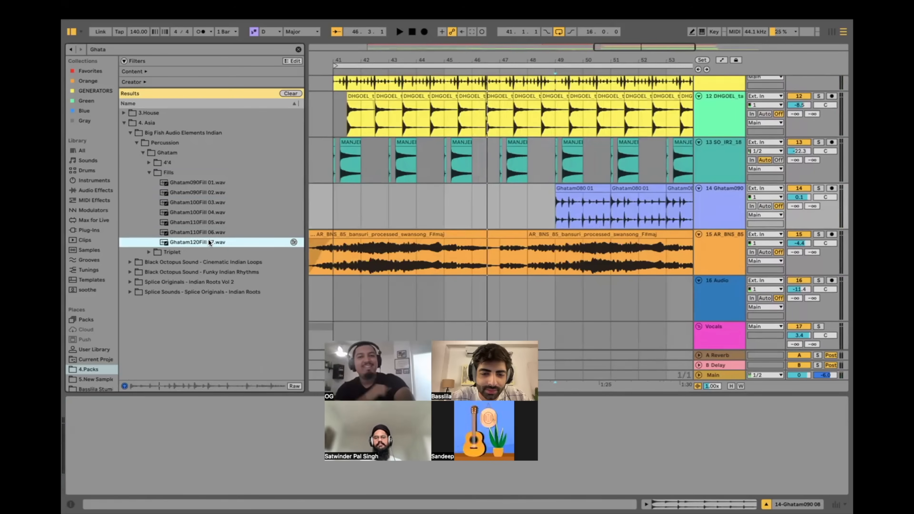
# Step: Insert a new audio track below the ghatam loop, place Ghatam120Fill 07.wav over bars 47 and 48, and play it
pyautogui.hscroll(-5, 396, 213)
pyautogui.click(385, 209)
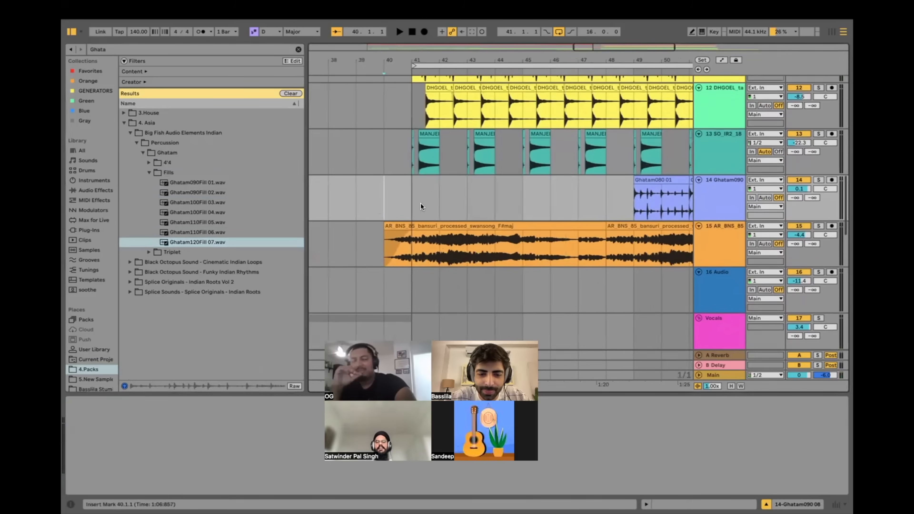
pyautogui.press('super+t')
pyautogui.moveTo(232, 243); pyautogui.dragTo(583, 240)
pyautogui.click(607, 241)
pyautogui.press('space')
pyautogui.scroll(3, 546, 242)
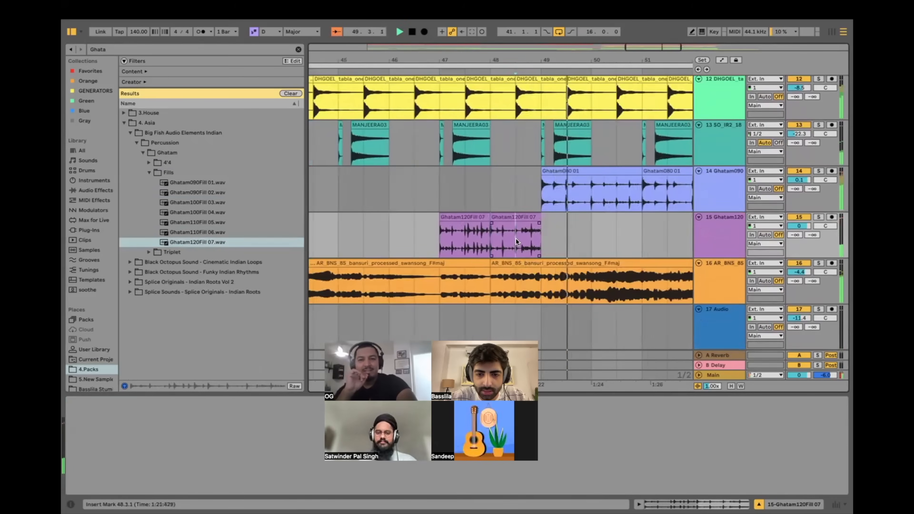
# Step: Delete the ghatam fill from bar 47 to 48.3, keeping only its last half bar before bar 49
pyautogui.moveTo(516, 238); pyautogui.dragTo(458, 238)
pyautogui.press('space')
pyautogui.press('Delete')
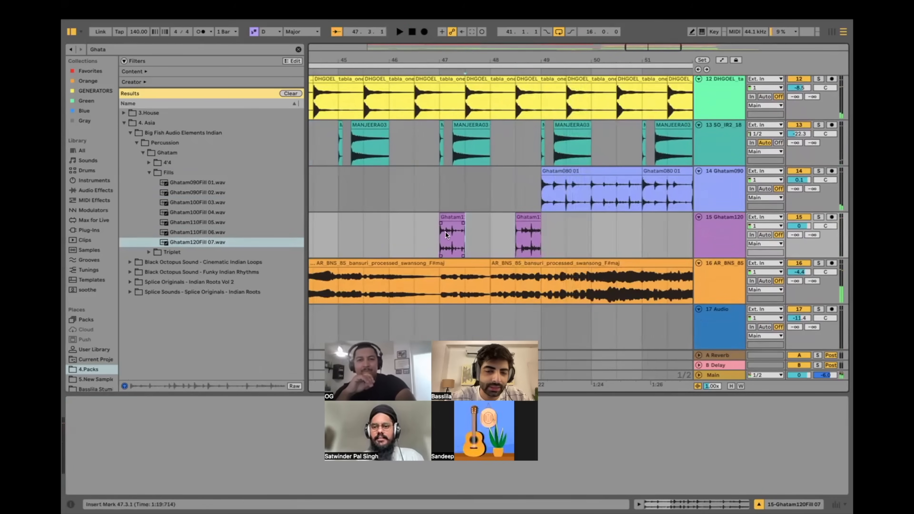
pyautogui.press('Delete')
# Step: Search the 4.Packs folder for "rain drop"
pyautogui.click(116, 46)
pyautogui.write('r')
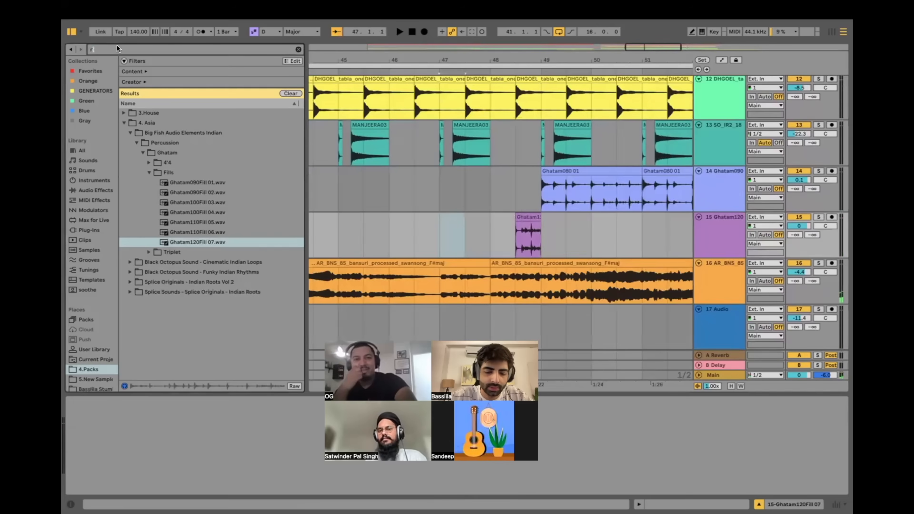
pyautogui.write('ain drop')
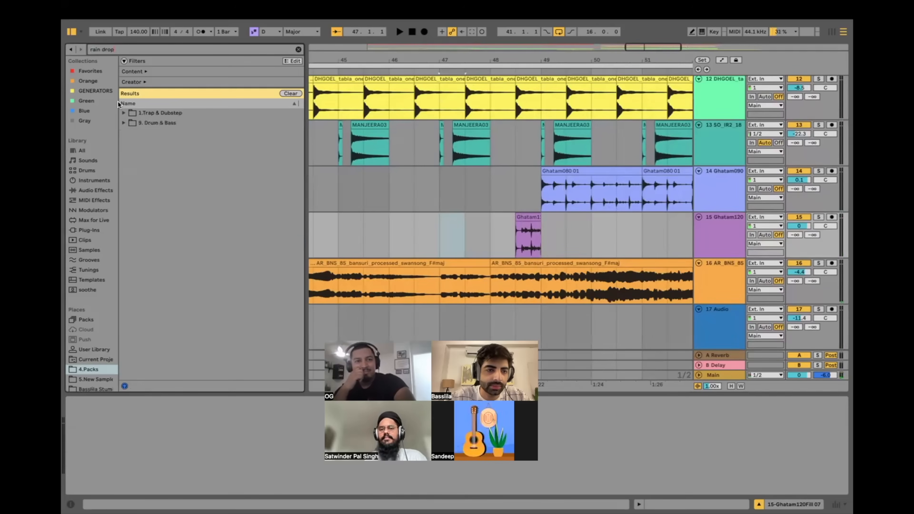
pyautogui.click(123, 44)
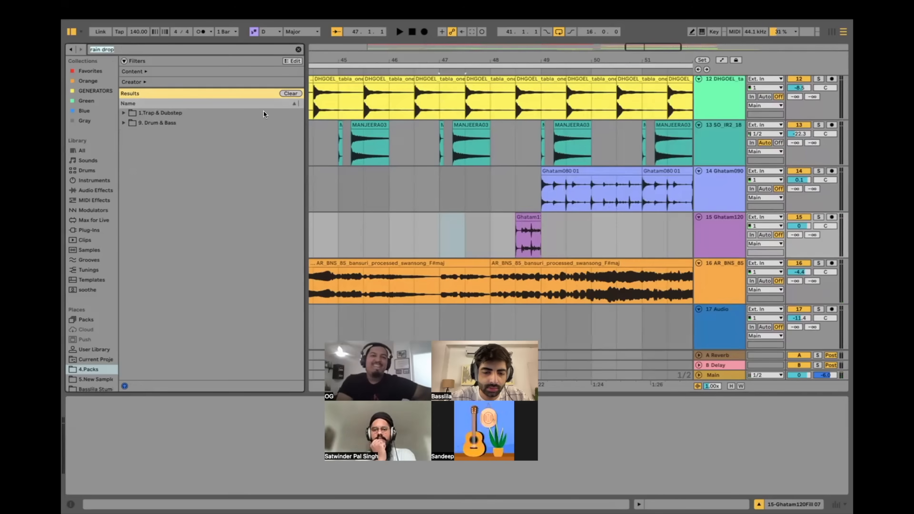
# Step: Play the lead-in to bar 49 and add a fade-in over about the first half of the ghatam fill clip
pyautogui.click(494, 215)
pyautogui.press('space')
pyautogui.scroll(5, 493, 215)
pyautogui.click(537, 230)
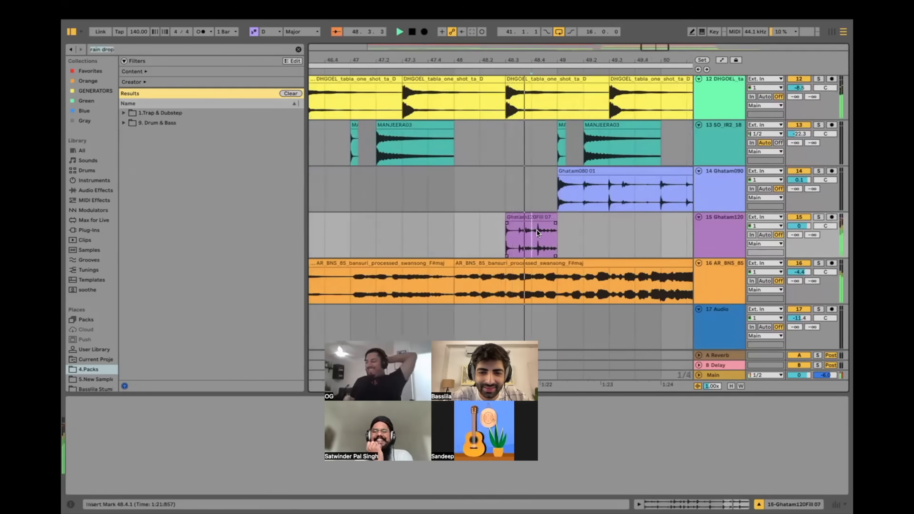
pyautogui.moveTo(506, 223); pyautogui.dragTo(538, 223)
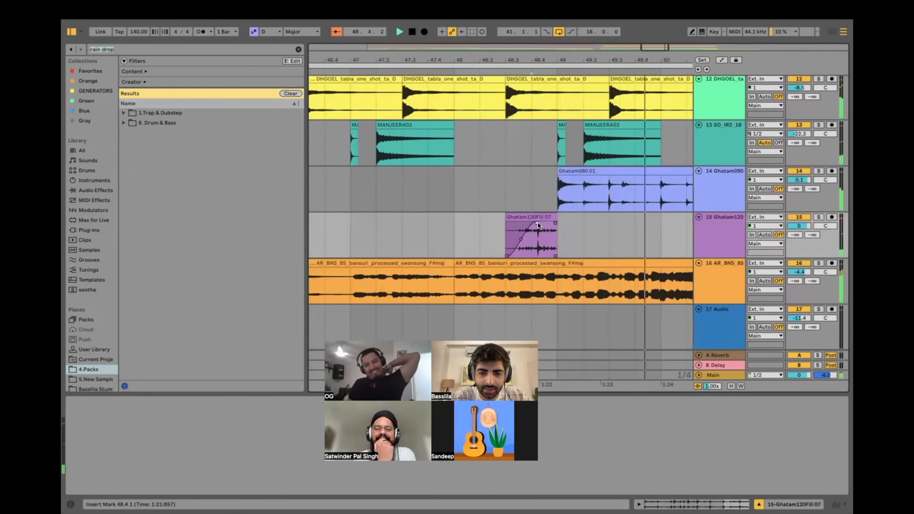
# Step: Open the ghatam fill clip and set its warp tempo to 240 BPM with the halve and double tempo options
pyautogui.scroll(-2, 538, 221)
pyautogui.doubleClick(530, 215)
pyautogui.scroll(-5, 90, 445)
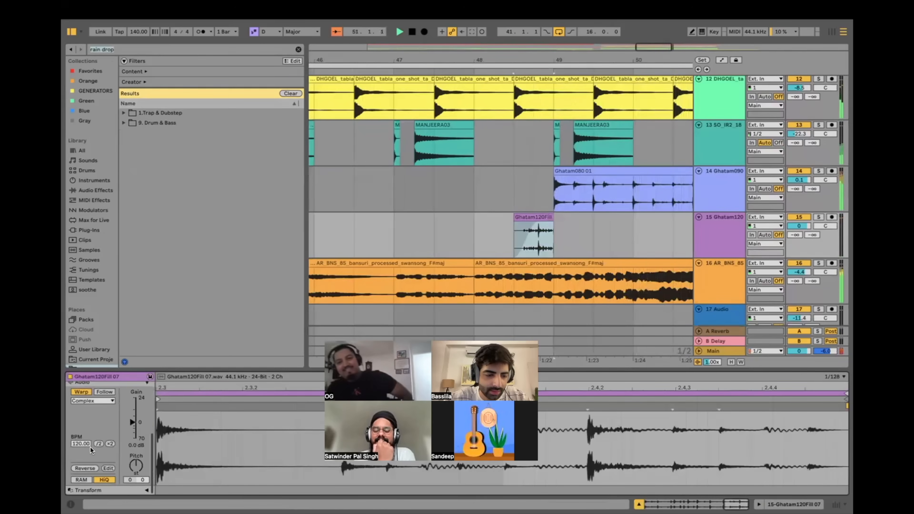
pyautogui.press('space')
pyautogui.click(98, 444)
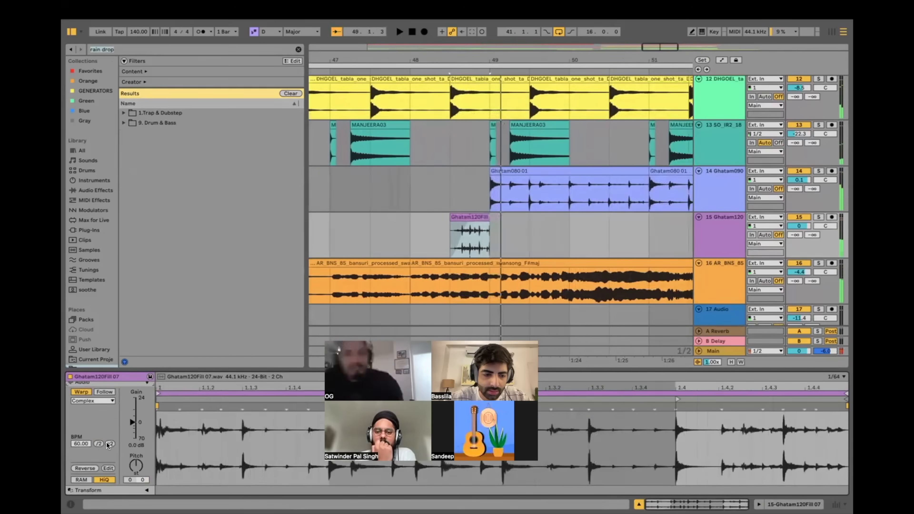
pyautogui.click(110, 444)
pyautogui.click(110, 444)
pyautogui.press('space')
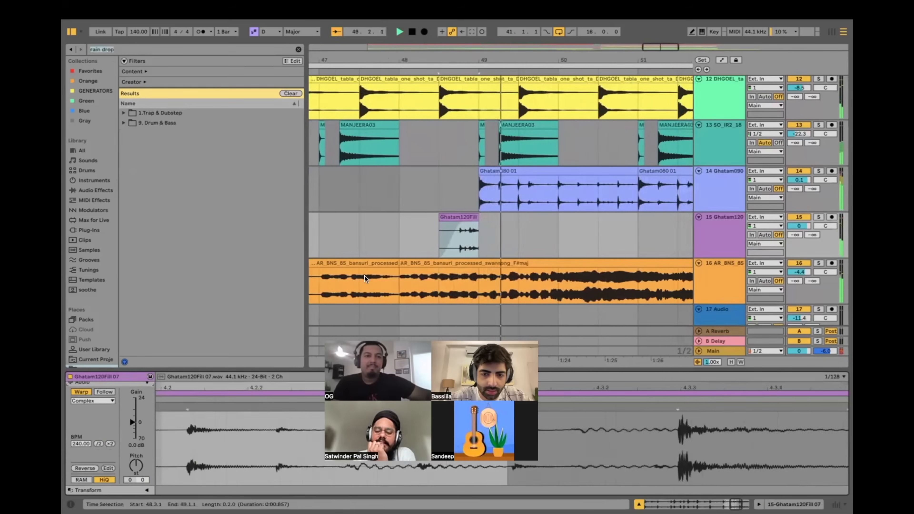
# Step: Solo the ghatam loop and ghatam fill tracks and play the transition into bar 49
pyautogui.click(816, 217)
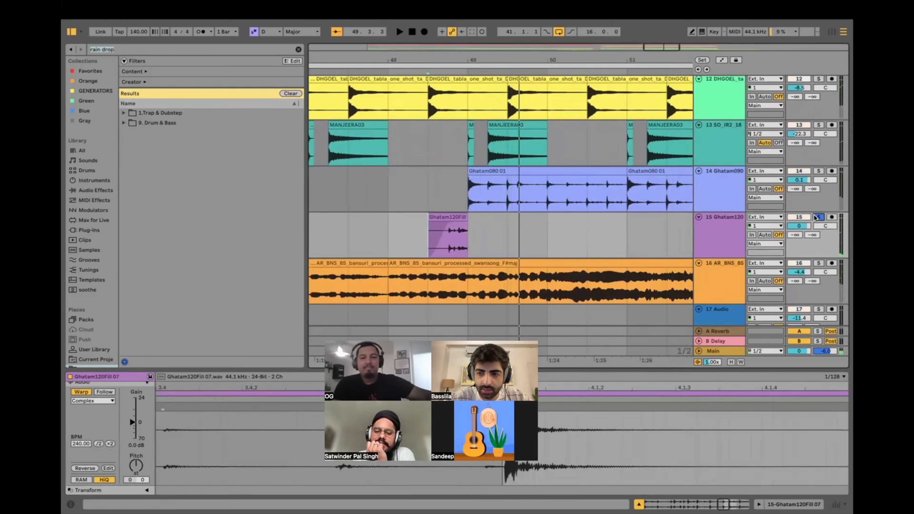
pyautogui.keyDown('super'); pyautogui.click(818, 171); pyautogui.keyUp('super')
pyautogui.press('space')
# Step: Try to extend the end of the ghatam fill clip past bar 49 and play the result
pyautogui.click(477, 241)
pyautogui.press('+')
pyautogui.click(552, 216)
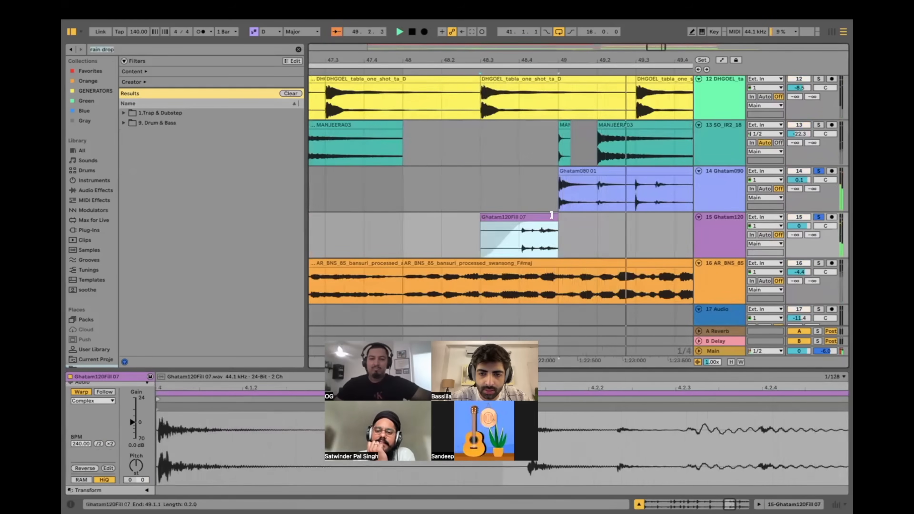
pyautogui.moveTo(552, 216); pyautogui.dragTo(620, 218)
pyautogui.click(565, 236)
pyautogui.press('space')
pyautogui.press('space')
pyautogui.press('super+z')
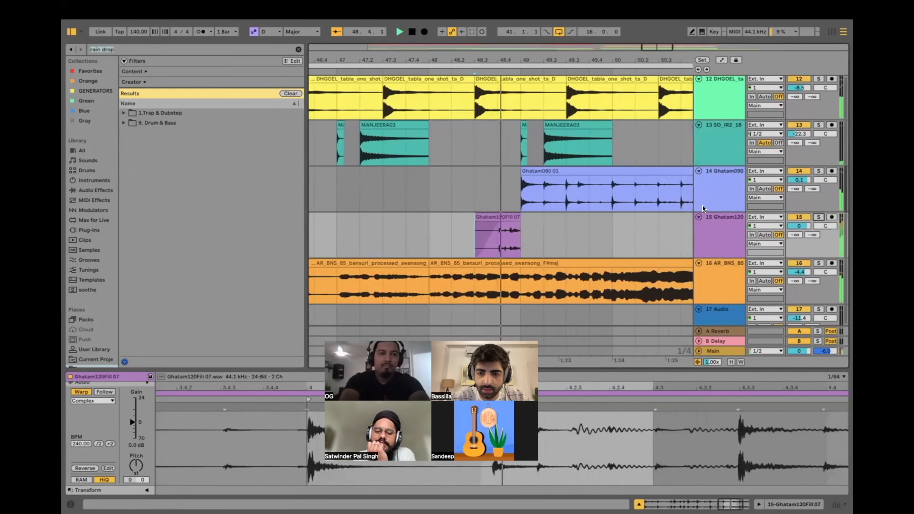
# Step: Review the whole section from bar 41 and play it from just before its start
pyautogui.press('-')
pyautogui.press('-')
pyautogui.press('-')
pyautogui.click(511, 217)
pyautogui.press('-')
pyautogui.press('-')
pyautogui.click(408, 213)
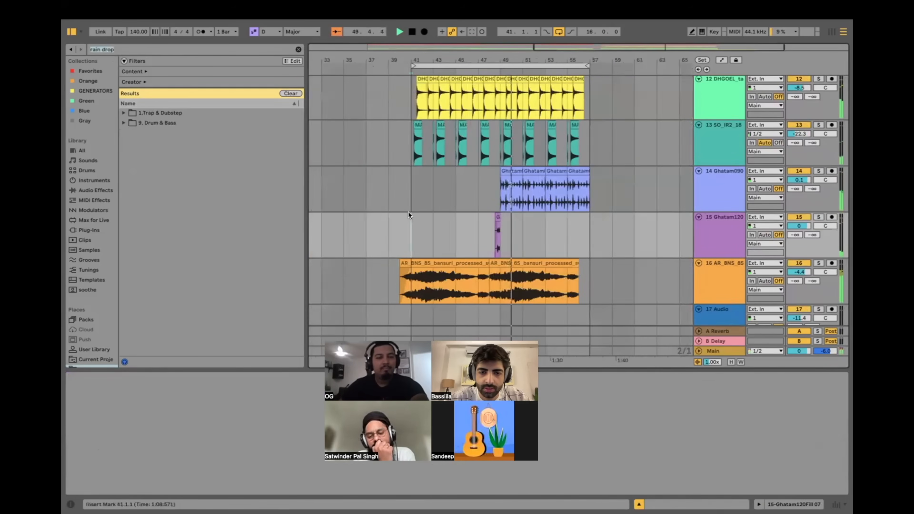
pyautogui.click(375, 202)
pyautogui.press('space')
pyautogui.press('space')
# Step: Play the lead-in to bar 41 from bar 40, where the bansuri clip begins
pyautogui.hscroll(-3, 376, 202)
pyautogui.scroll(-2, 375, 202)
pyautogui.scroll(5, 492, 193)
pyautogui.click(492, 193)
pyautogui.click(492, 193)
pyautogui.scroll(3, 492, 193)
pyautogui.press('space')
# Step: Search the 4.Packs folder for "drop" and expand the KSHMR VOL 4 pack under 3.House
pyautogui.moveTo(77, 12)
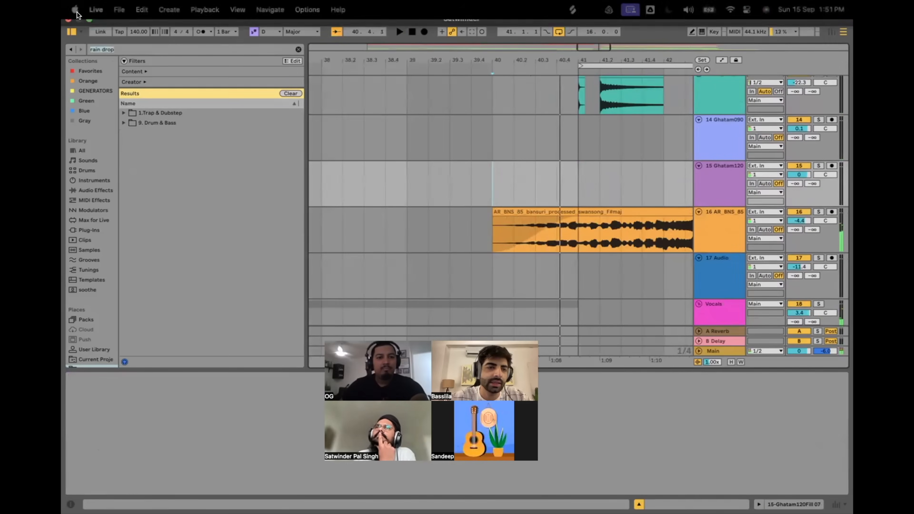
pyautogui.click(116, 48)
pyautogui.press('BackSpace')
pyautogui.write('drop')
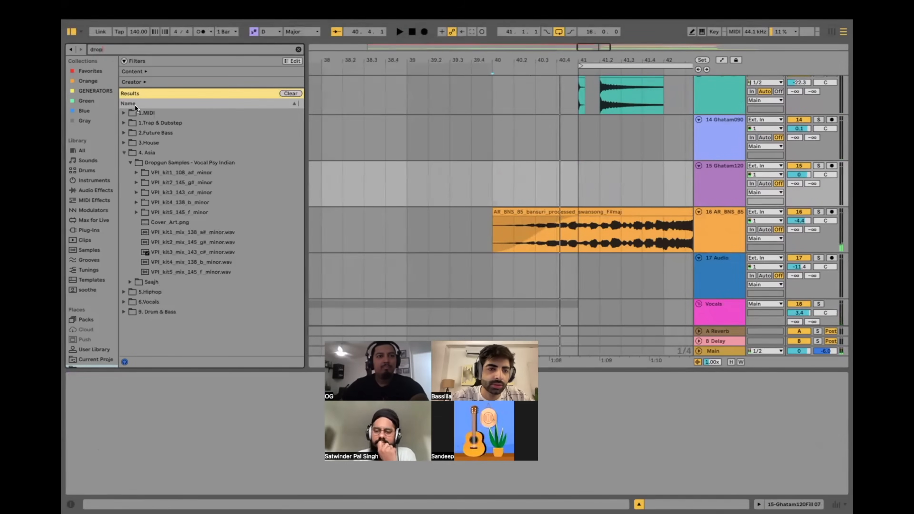
pyautogui.click(124, 143)
pyautogui.click(131, 202)
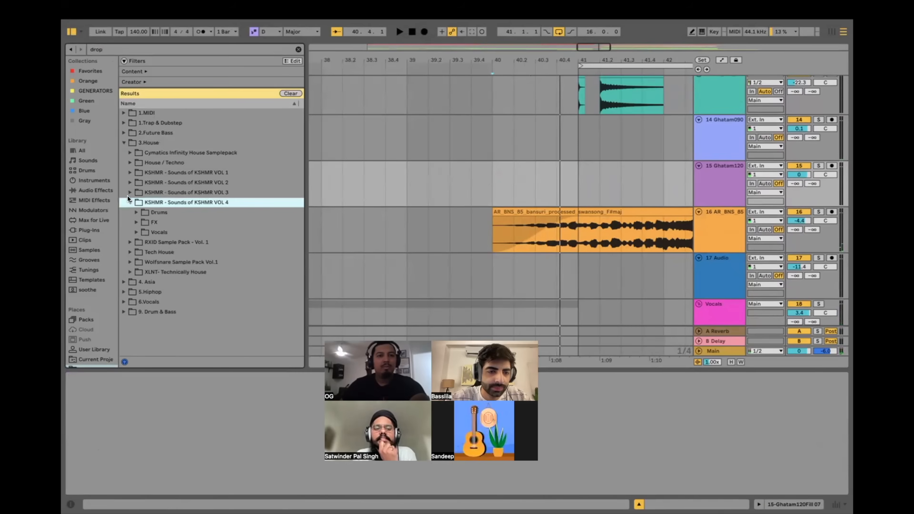
# Step: Look through the KSHMR VOL 3 drums, FX elements, VIP friends and vocals folders for drop sounds
pyautogui.click(127, 195)
pyautogui.click(134, 208)
pyautogui.click(134, 199)
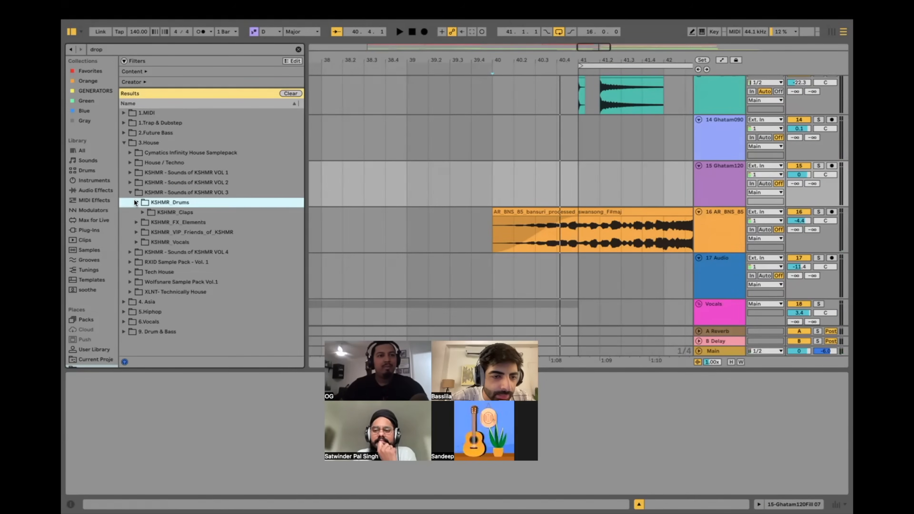
pyautogui.click(133, 199)
pyautogui.click(135, 222)
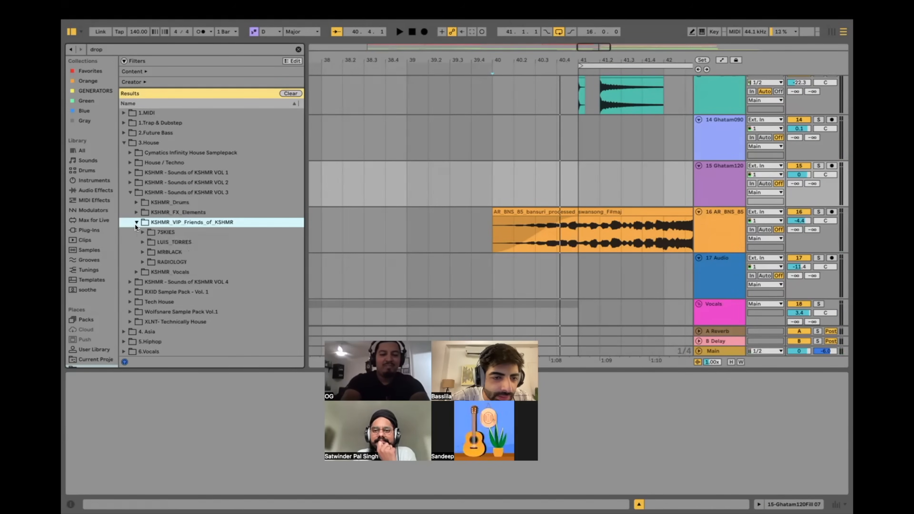
pyautogui.click(137, 223)
pyautogui.click(135, 232)
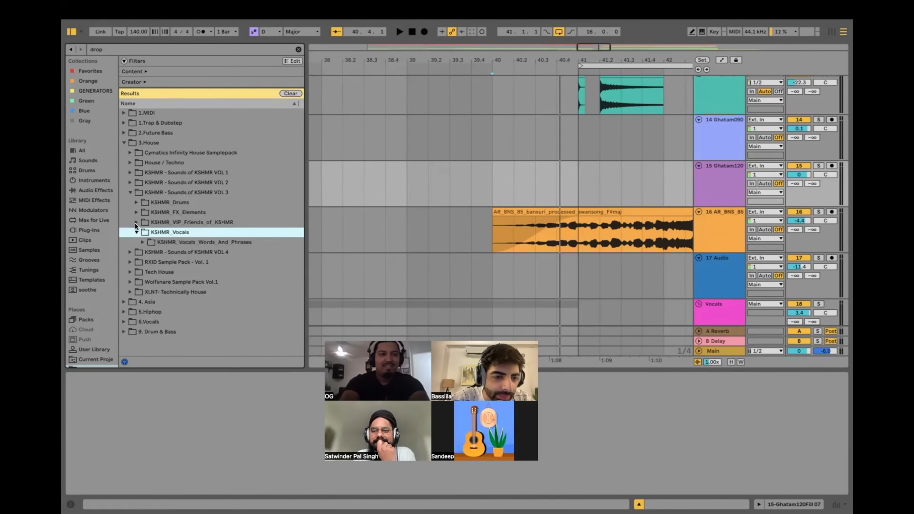
pyautogui.click(135, 222)
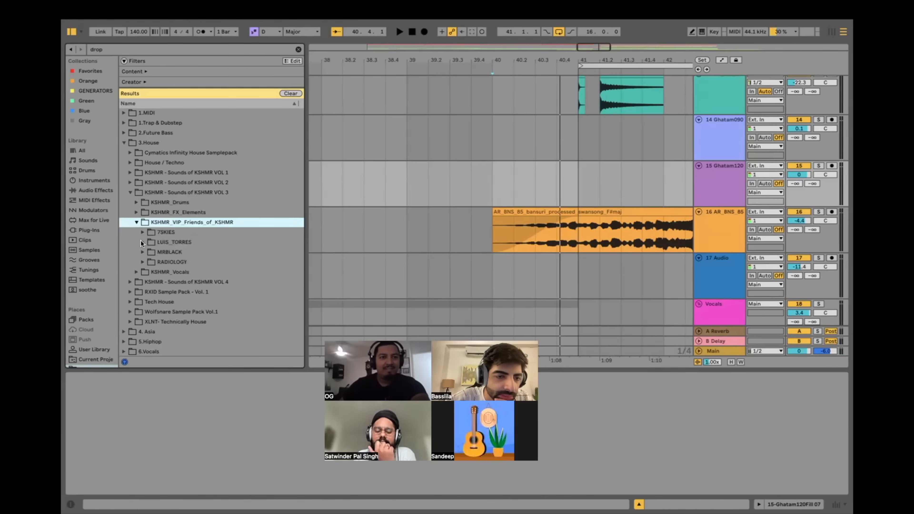
pyautogui.click(136, 212)
pyautogui.click(137, 202)
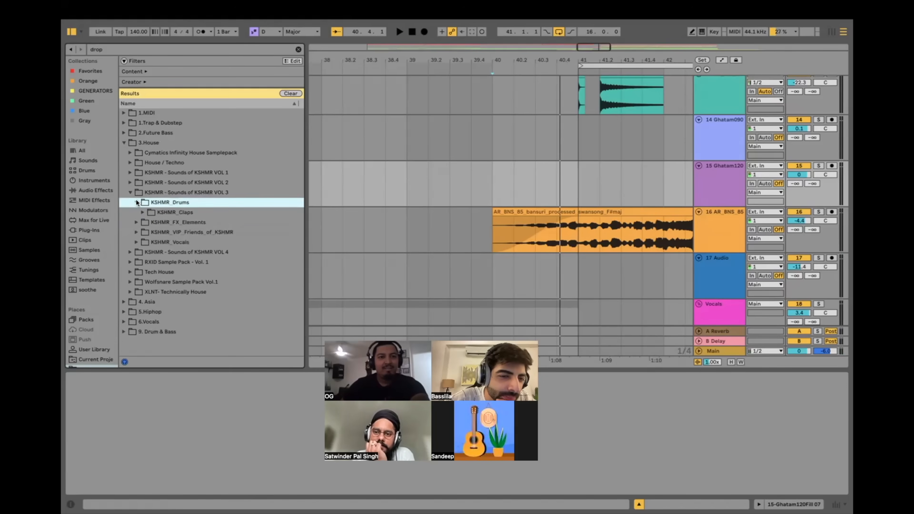
# Step: Search the packs for "pluck" and check the KSHMR VOL 3 synths, live instruments and VIP friends folders
pyautogui.click(99, 43)
pyautogui.write('pluck')
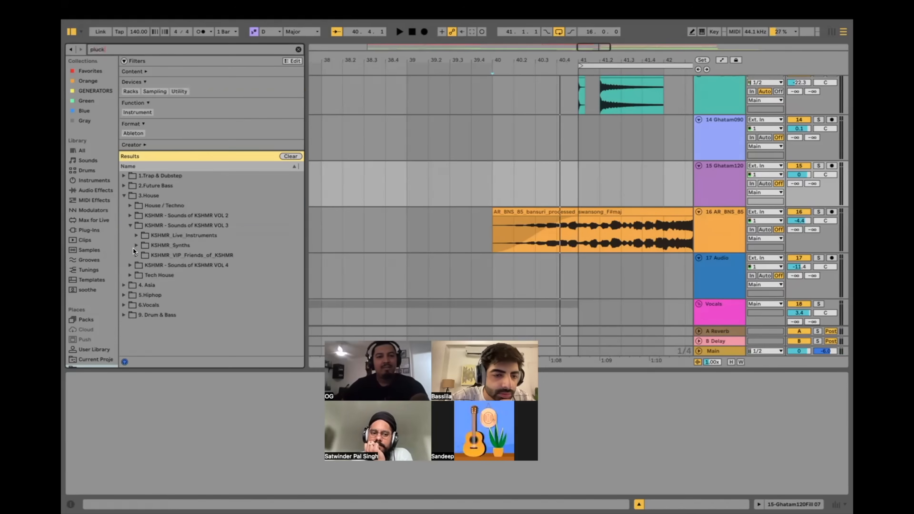
pyautogui.click(133, 248)
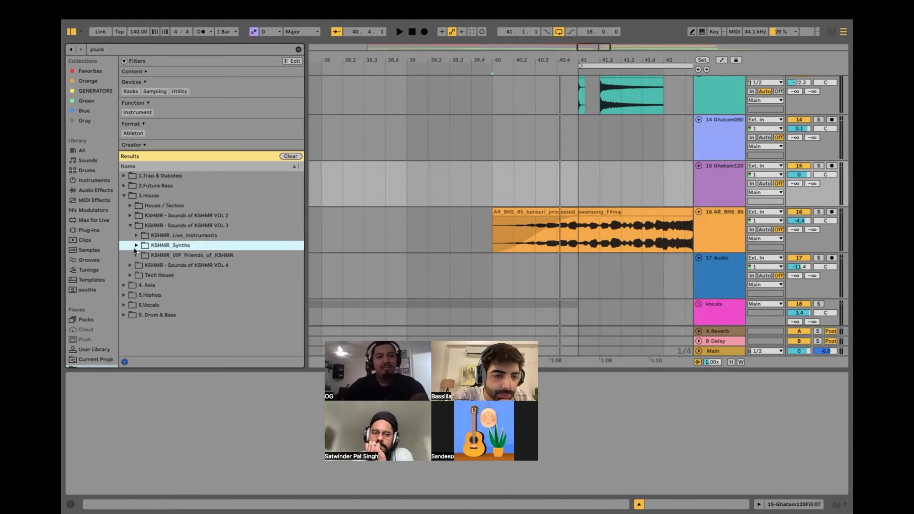
pyautogui.click(136, 246)
pyautogui.click(139, 250)
pyautogui.click(138, 234)
pyautogui.click(138, 245)
pyautogui.click(136, 302)
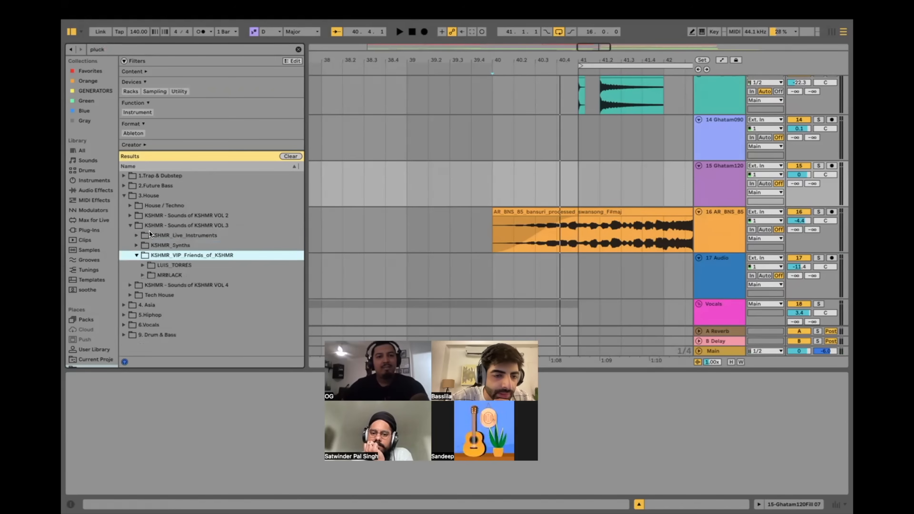
# Step: Clear the search and examine the KSHMR VOL 3 FX elements, including the reverse guitar samples
pyautogui.click(295, 47)
pyautogui.scroll(-2, 146, 283)
pyautogui.scroll(-1, 147, 283)
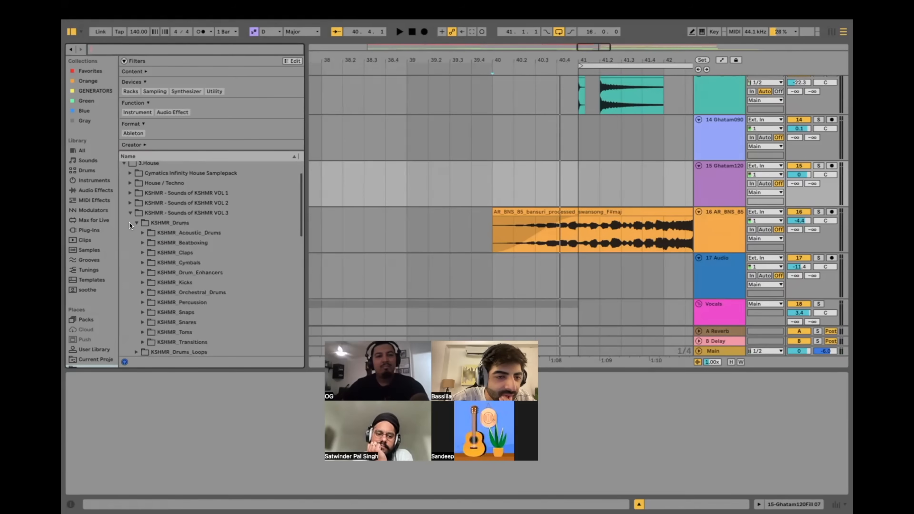
pyautogui.click(136, 222)
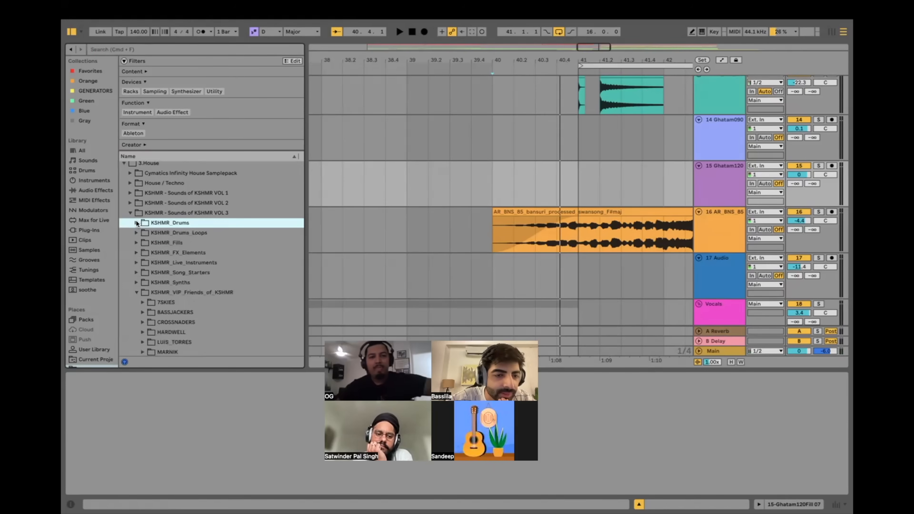
pyautogui.click(135, 261)
pyautogui.click(135, 252)
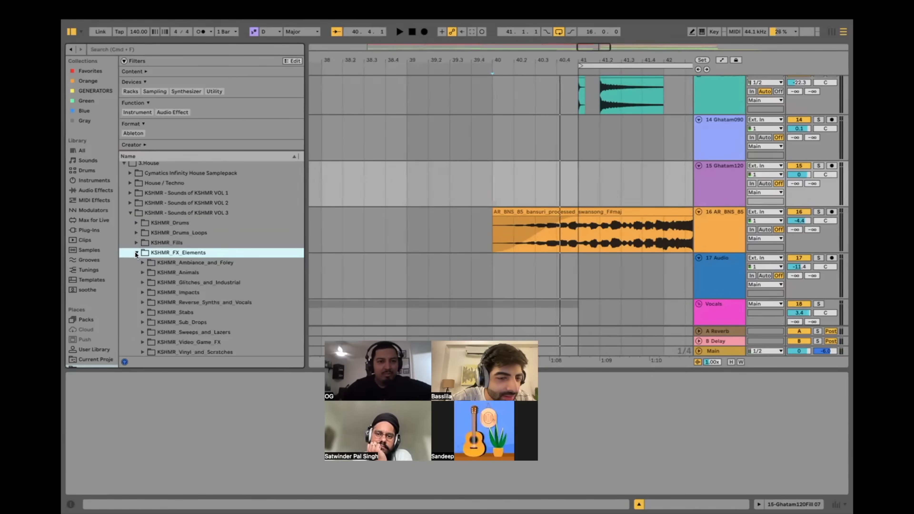
pyautogui.scroll(-2, 135, 251)
pyautogui.click(142, 272)
pyautogui.click(146, 280)
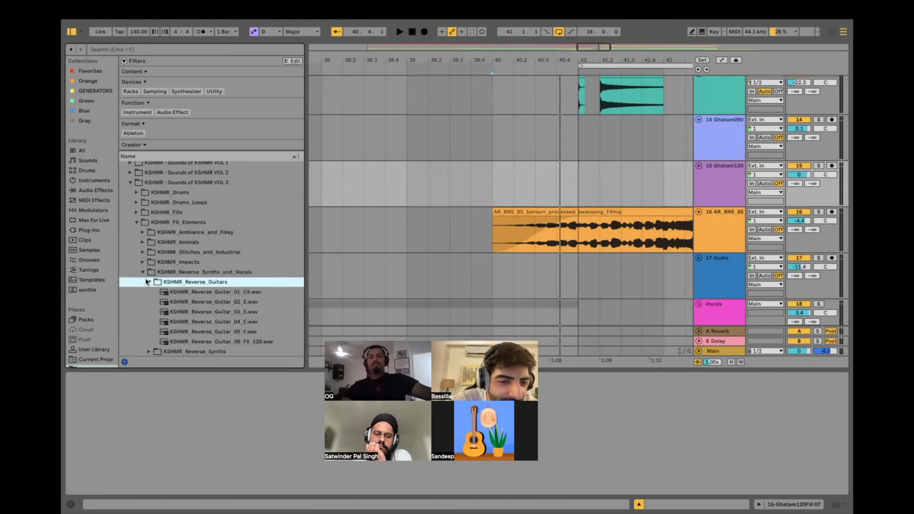
pyautogui.click(159, 289)
pyautogui.click(143, 272)
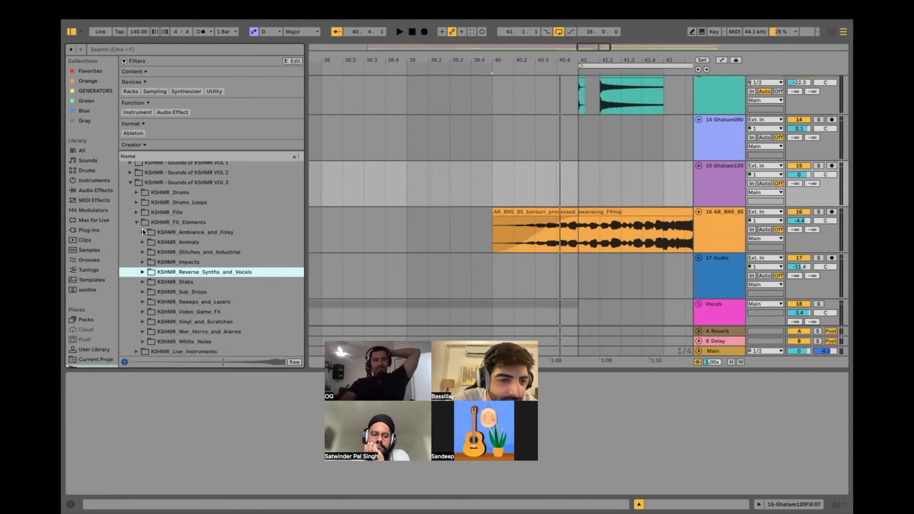
pyautogui.click(141, 222)
pyautogui.click(130, 182)
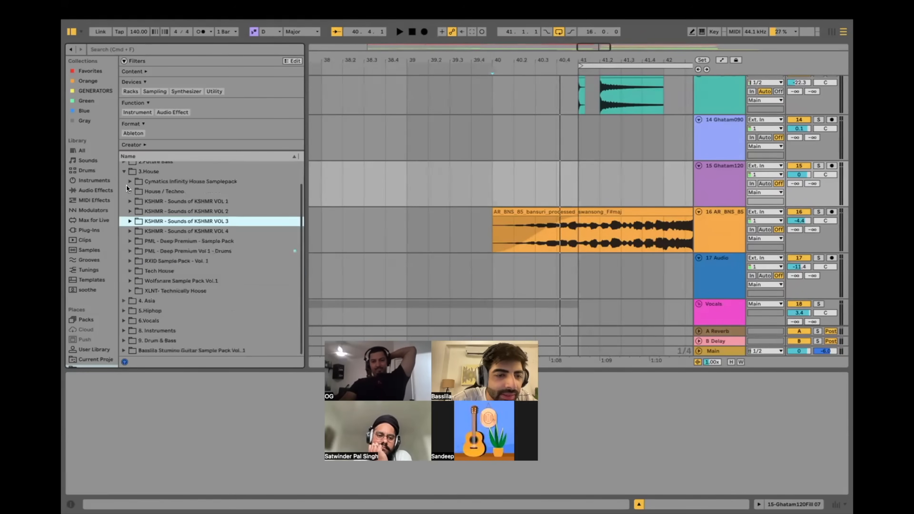
# Step: Look through the KSHMR VOL 3 synths, including the bass shots folder
pyautogui.click(130, 221)
pyautogui.click(137, 241)
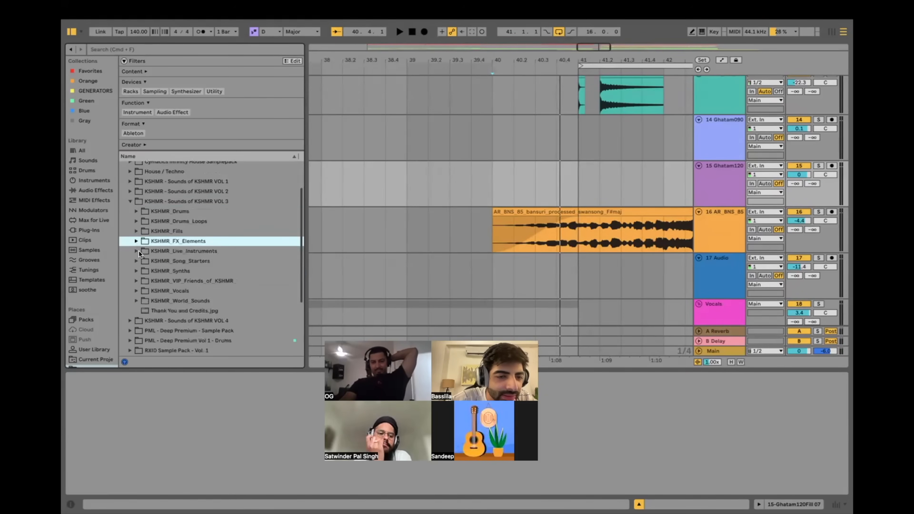
pyautogui.click(133, 269)
pyautogui.click(138, 288)
pyautogui.click(138, 287)
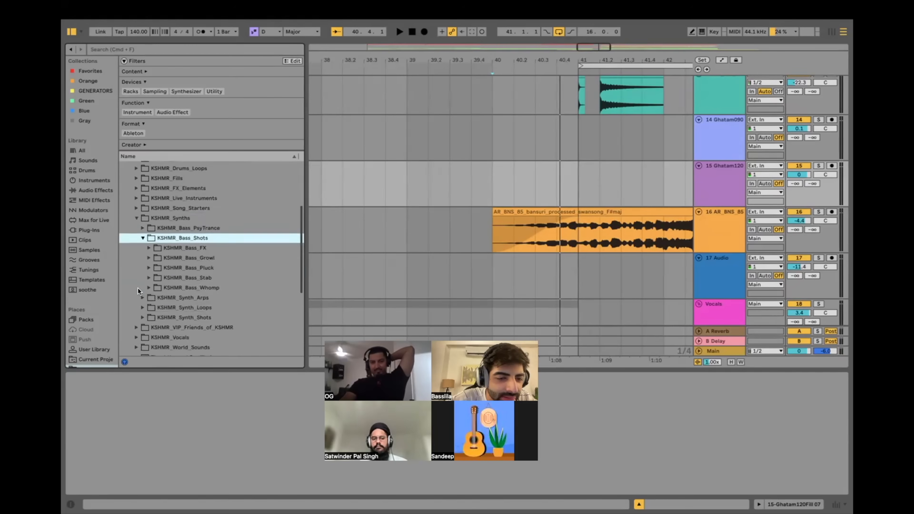
pyautogui.scroll(-2, 138, 288)
# Step: Search the packs for "drop" again and check the KSHMR VOL 3 ambiance, foley and drums folders
pyautogui.click(139, 48)
pyautogui.write('drop')
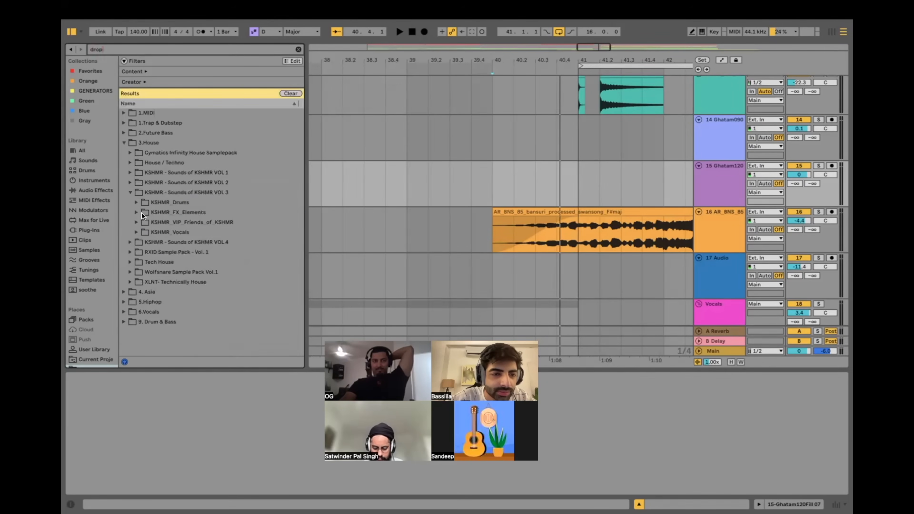
pyautogui.click(128, 210)
pyautogui.click(131, 211)
pyautogui.click(141, 221)
pyautogui.click(146, 231)
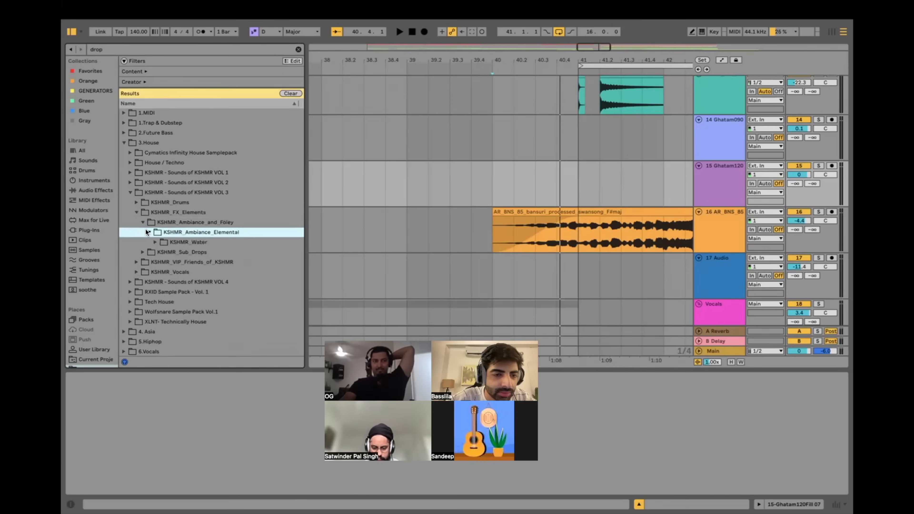
pyautogui.click(137, 201)
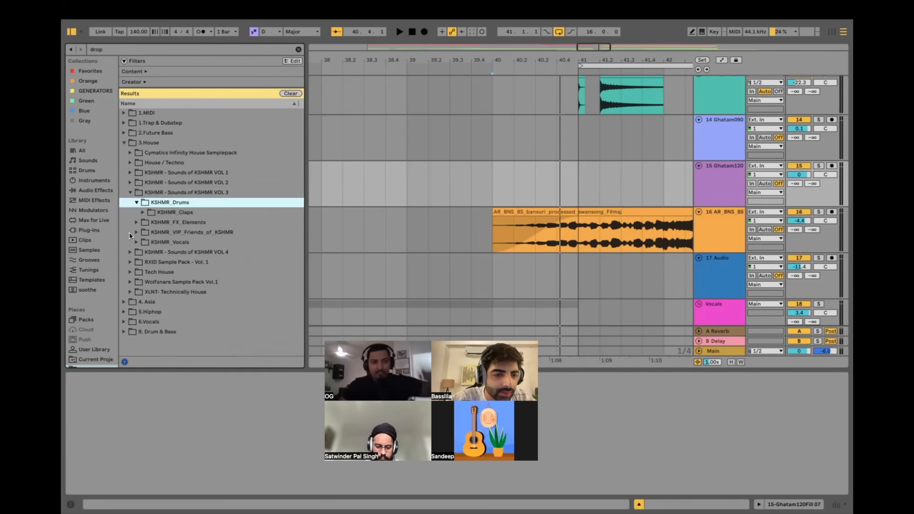
# Step: Open Water Drops under FX Elements in KSHMR VOL 2 and audition its samples up to KSHMR Water Drop 05 - (D).wav
pyautogui.click(130, 182)
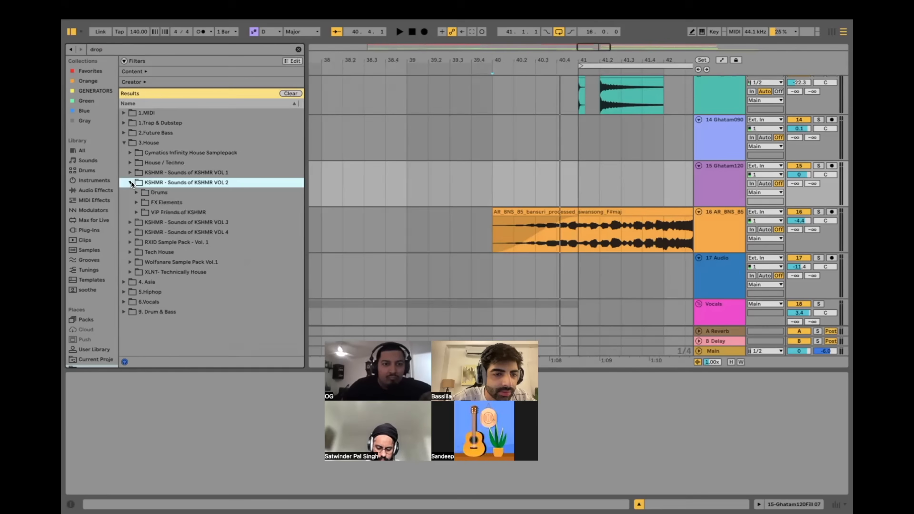
pyautogui.click(137, 191)
pyautogui.click(138, 201)
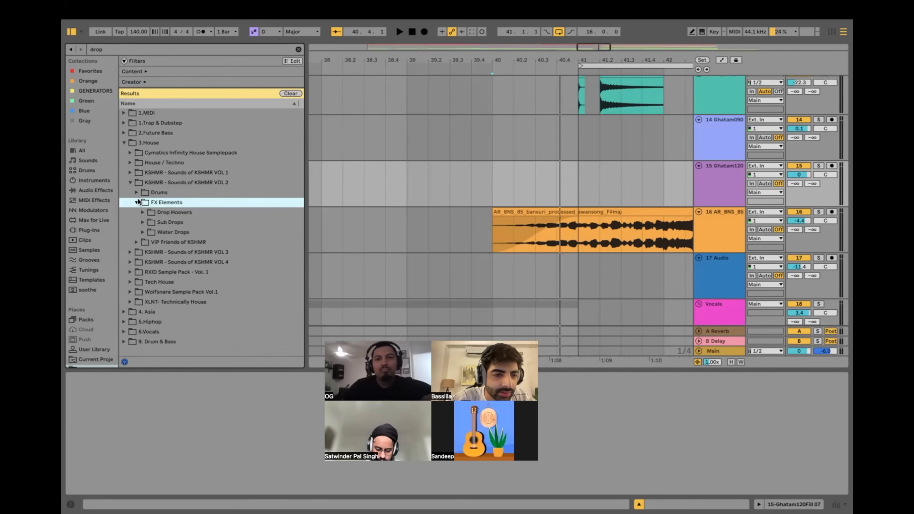
pyautogui.click(142, 232)
pyautogui.click(150, 243)
pyautogui.click(178, 262)
pyautogui.click(192, 272)
pyautogui.click(208, 282)
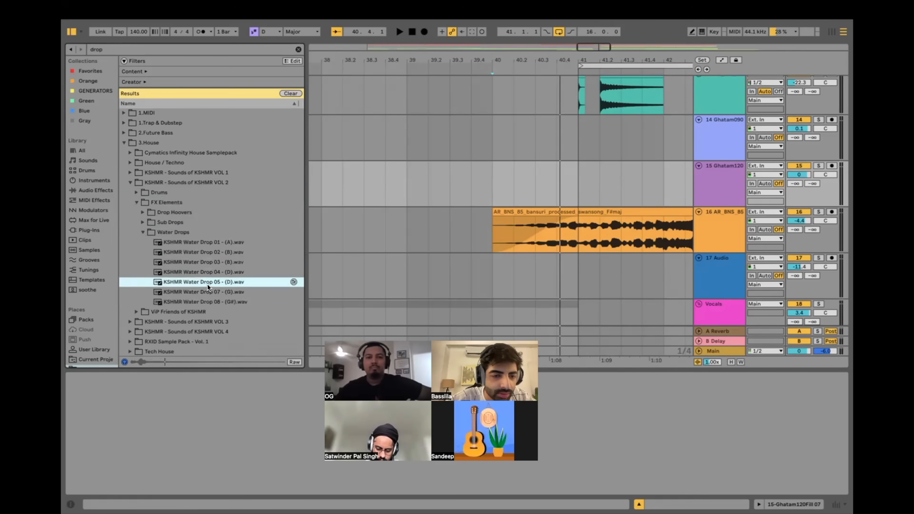
# Step: Place KSHMR Water Drop 05 - (D).wav at 40.3 on audio track 17, play it, and audition KSHMR Water Drop 07 - (G).wav
pyautogui.click(492, 257)
pyautogui.press('space')
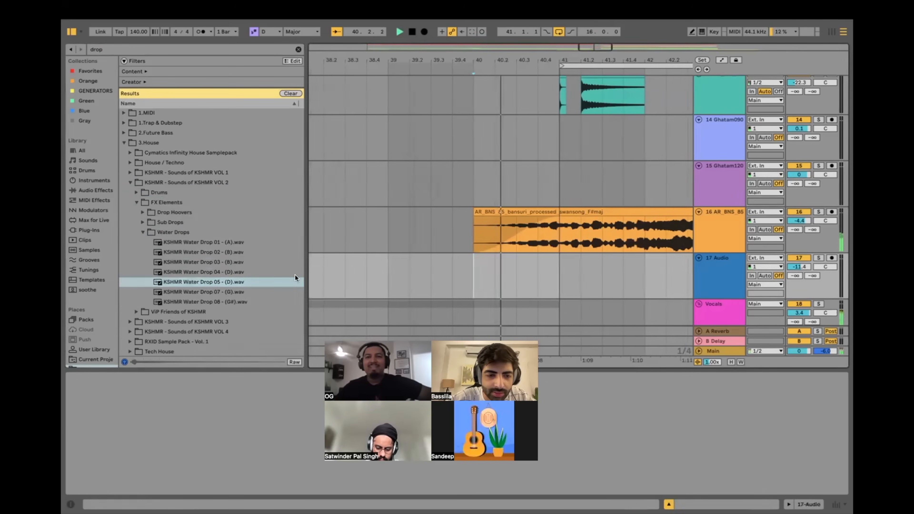
pyautogui.click(227, 281)
pyautogui.moveTo(227, 281); pyautogui.dragTo(445, 283)
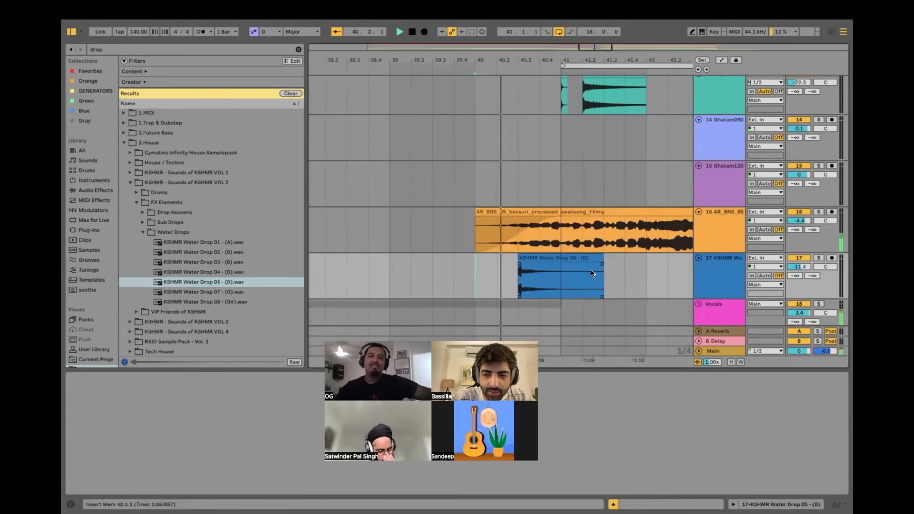
pyautogui.scroll(-4, 590, 269)
pyautogui.press('space')
pyautogui.click(231, 291)
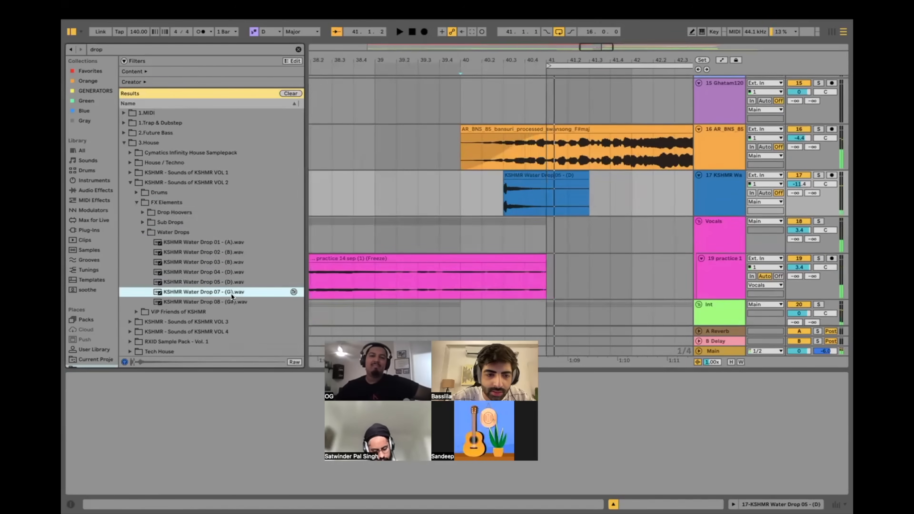
# Step: Audition more water drops, replace the clip at 40.3 on track 17 with KSHMR Water Drop 04 - (D).wav, and play it from 39.4
pyautogui.click(228, 299)
pyautogui.click(234, 266)
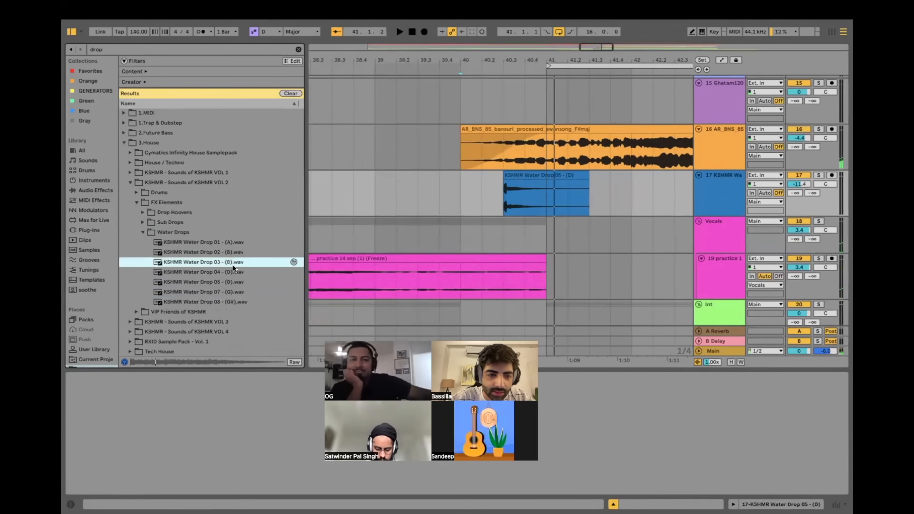
pyautogui.click(233, 269)
pyautogui.moveTo(224, 271); pyautogui.dragTo(507, 206)
pyautogui.click(435, 198)
pyautogui.press('space')
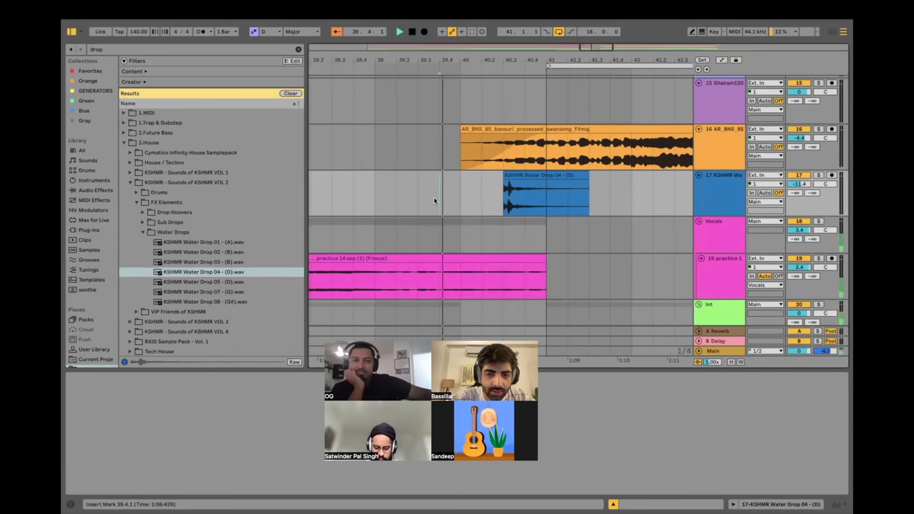
# Step: Find ValhallaVintageVerb in the plug-ins by searching "va", add it to track 17, and set its mix to 38.7%
pyautogui.click(242, 50)
pyautogui.write('va')
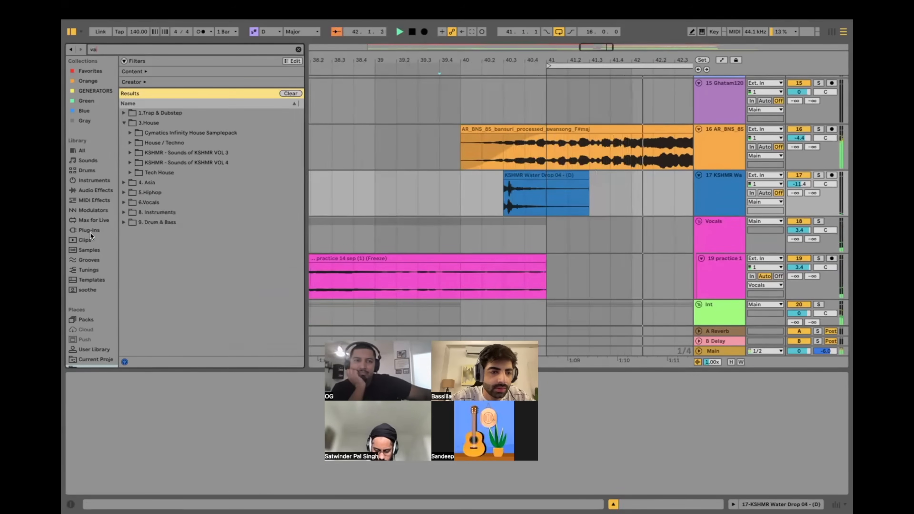
pyautogui.click(89, 229)
pyautogui.moveTo(164, 201); pyautogui.dragTo(484, 205)
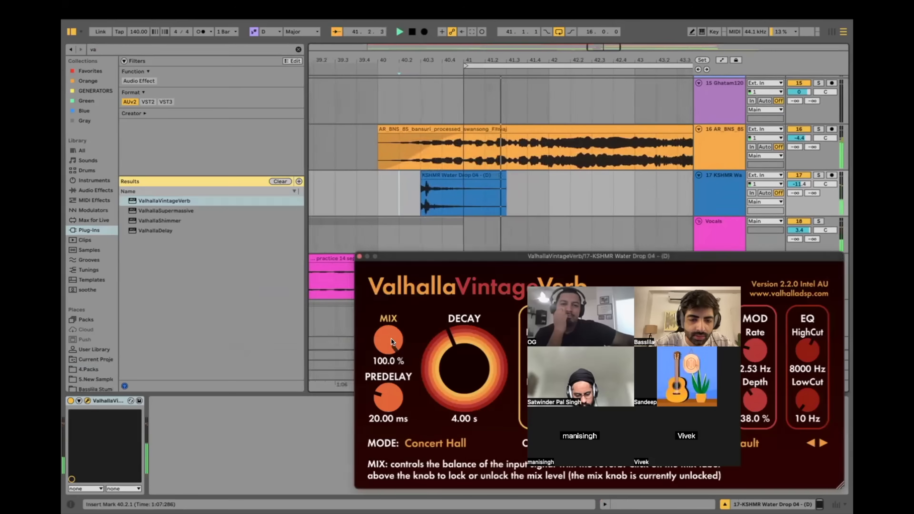
pyautogui.moveTo(390, 347); pyautogui.dragTo(390, 419)
pyautogui.press('space')
pyautogui.press('space')
pyautogui.press('space')
# Step: Open the water drop clip, try a different pitch during playback, and reset the pitch to 0
pyautogui.doubleClick(500, 175)
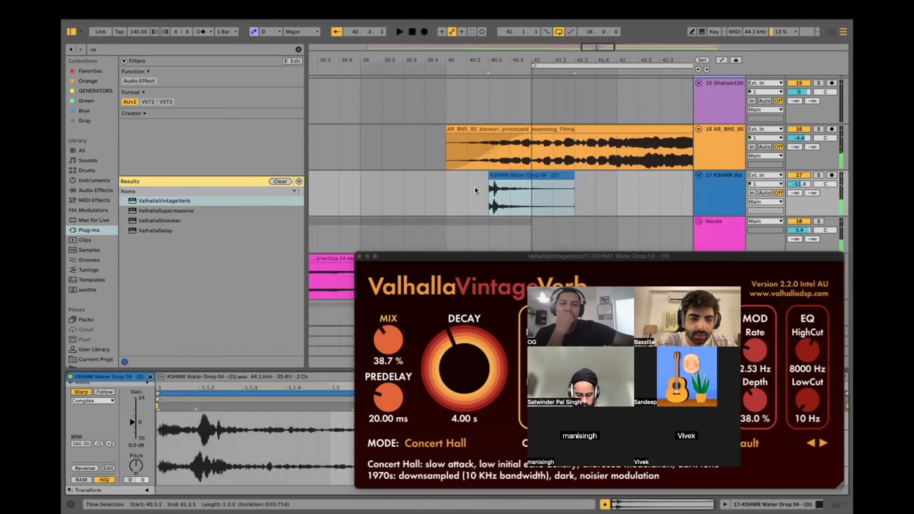
pyautogui.moveTo(131, 472); pyautogui.dragTo(131, 454)
pyautogui.press('space')
pyautogui.press('space')
pyautogui.press('space')
pyautogui.doubleClick(132, 472)
pyautogui.press('space')
pyautogui.press('space')
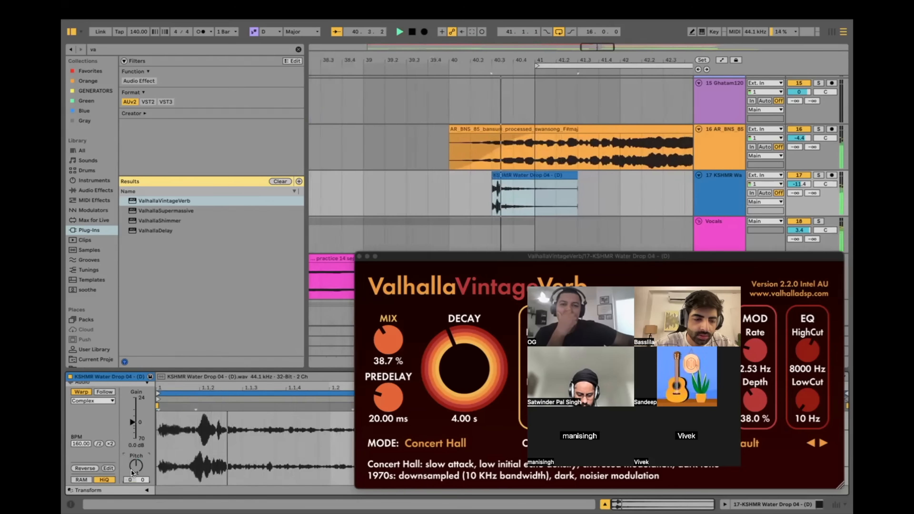
pyautogui.press('space')
# Step: Turn off Warp for the water drop clip, try it pitched up 12 semitones, and reset its pitch
pyautogui.click(81, 392)
pyautogui.moveTo(133, 468); pyautogui.dragTo(133, 450)
pyautogui.press('space')
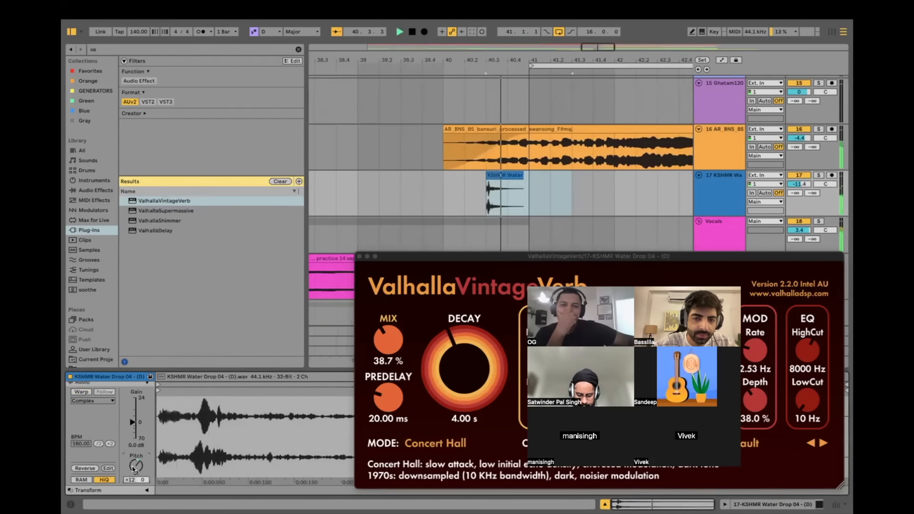
pyautogui.doubleClick(132, 469)
pyautogui.press('space')
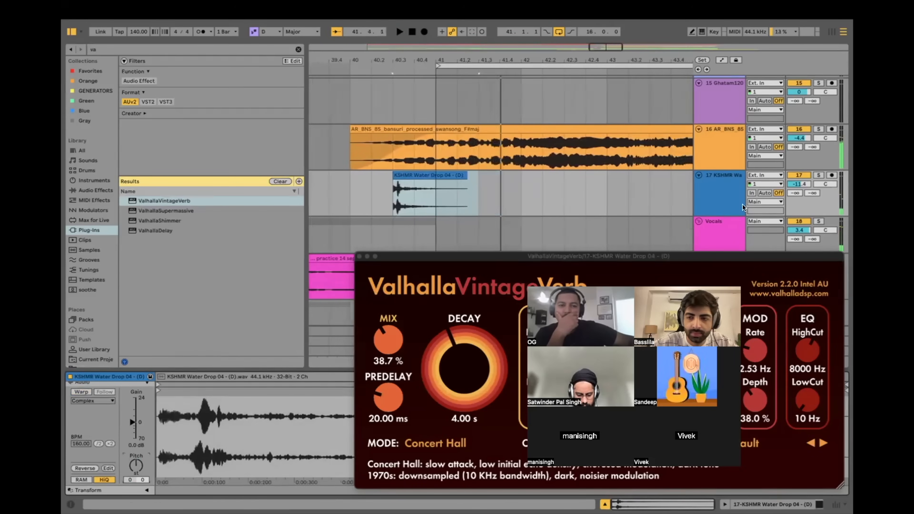
# Step: Reset track 17's volume to 0 and set its reverb to a 20.1% mix and 0.96 s decay while playing
pyautogui.press('space')
pyautogui.doubleClick(799, 184)
pyautogui.scroll(-3, 618, 186)
pyautogui.moveTo(388, 337); pyautogui.dragTo(390, 360)
pyautogui.moveTo(446, 366); pyautogui.dragTo(447, 403)
pyautogui.click(410, 205)
pyautogui.scroll(-3, 410, 203)
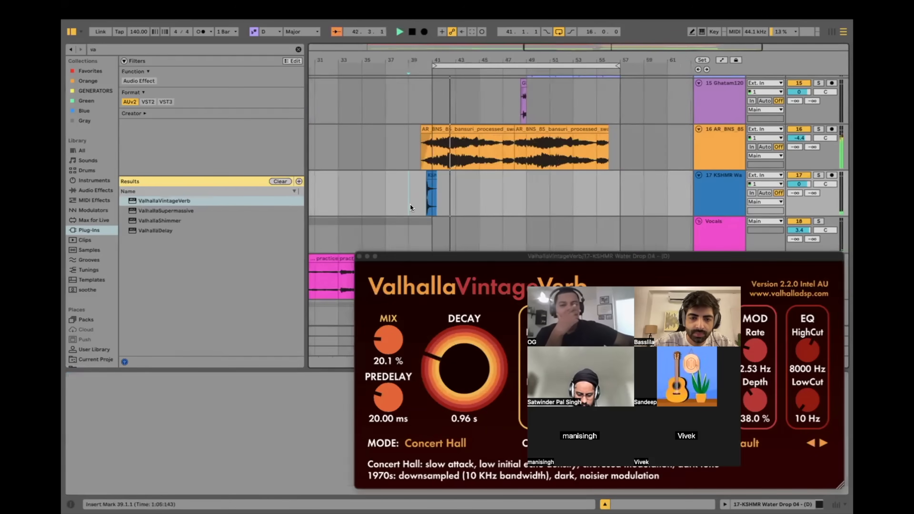
# Step: Close the reverb window and place the insert marker at 41.1.1 on the empty MIDI track 8
pyautogui.click(360, 256)
pyautogui.scroll(-4, 442, 146)
pyautogui.scroll(5, 446, 144)
pyautogui.click(515, 232)
pyautogui.scroll(8, 514, 232)
pyautogui.scroll(8, 515, 232)
pyautogui.scroll(-3, 515, 232)
pyautogui.scroll(-5, 515, 232)
pyautogui.scroll(3, 515, 232)
pyautogui.click(515, 233)
pyautogui.scroll(3, 515, 232)
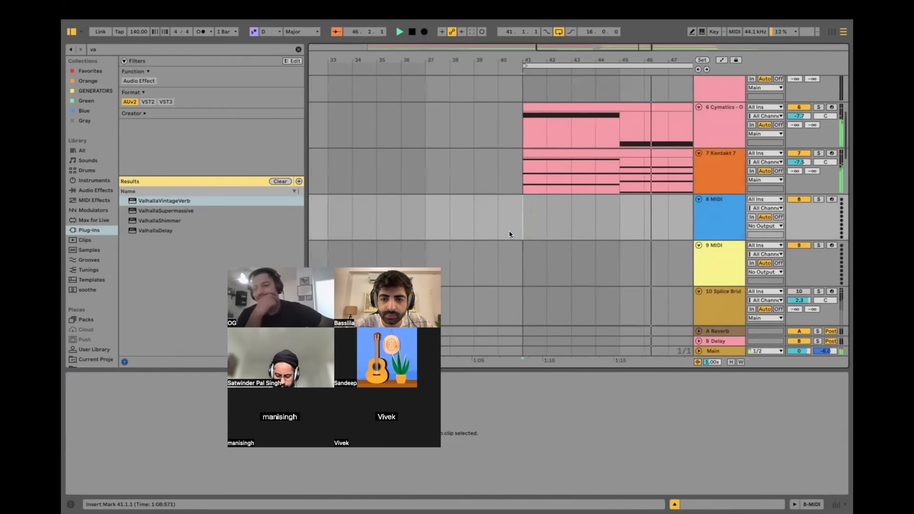
# Step: Search the plug-ins for "kick"
pyautogui.click(144, 48)
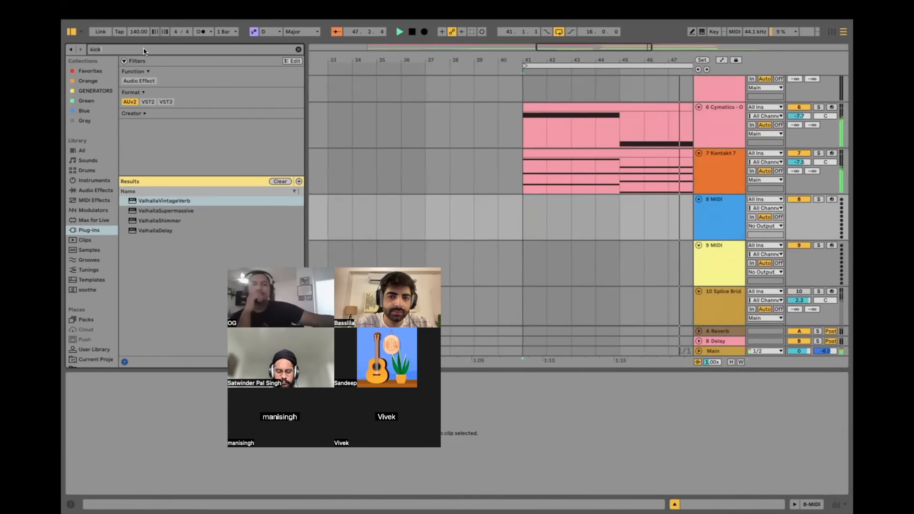
pyautogui.write('kick')
pyautogui.click(507, 254)
pyautogui.scroll(-3, 553, 229)
# Step: Insert a MIDI track below the Cymatics bass on track 6 and copy the bass clips from bars 41 to 57 onto it
pyautogui.click(728, 114)
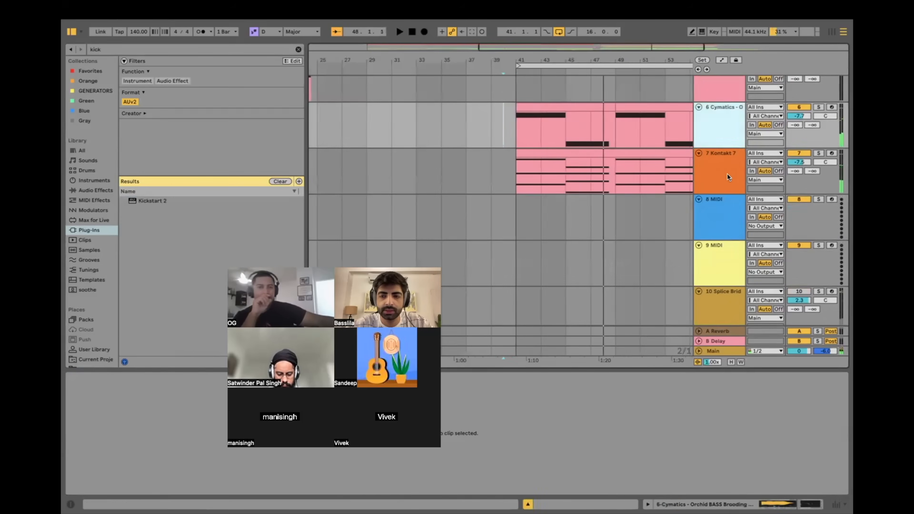
pyautogui.press('super+shift+t')
pyautogui.scroll(-3, 83, 207)
pyautogui.scroll(-2, 84, 207)
pyautogui.click(575, 89)
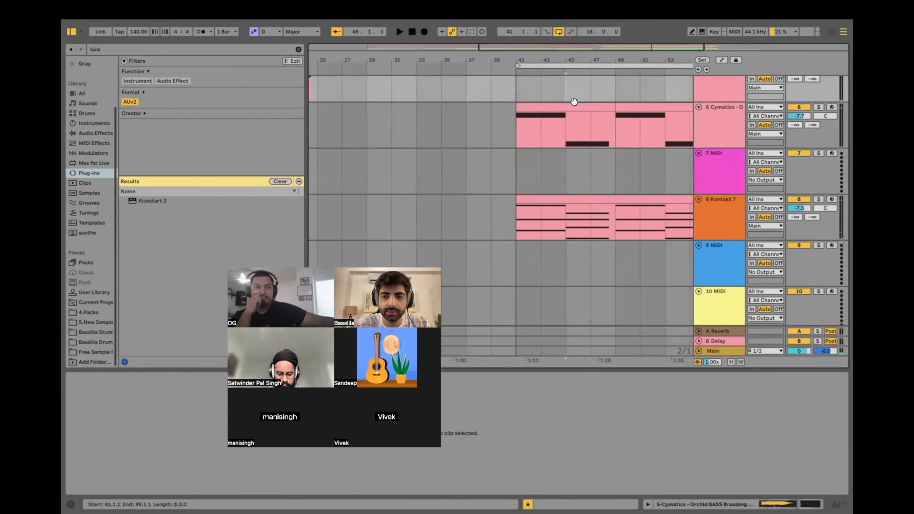
pyautogui.click(573, 106)
pyautogui.scroll(-3, 575, 106)
pyautogui.keyDown('shift'); pyautogui.click(606, 106); pyautogui.keyUp('shift')
pyautogui.moveTo(606, 106); pyautogui.dragTo(606, 156)
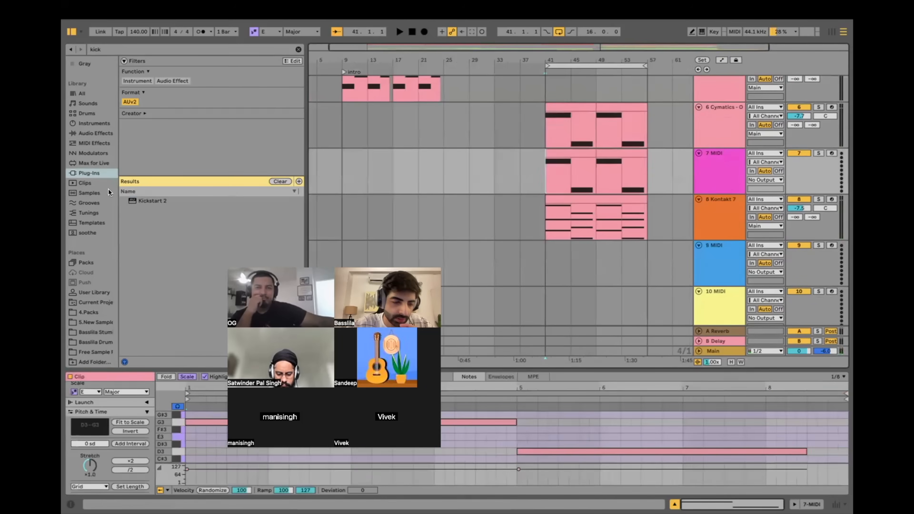
# Step: Search 4.Packs and the new samples folder for "808" and open the Mi subfolder of the ProducerStash pack's 808s
pyautogui.click(91, 312)
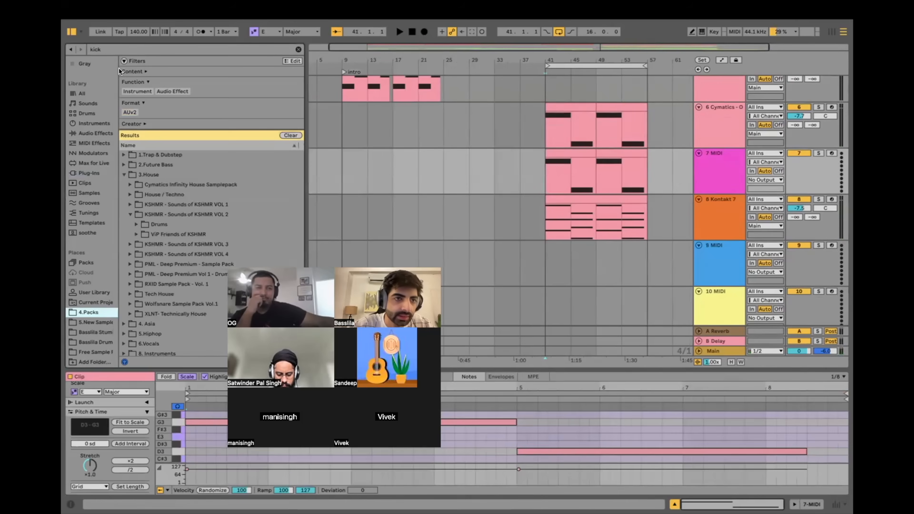
pyautogui.click(102, 47)
pyautogui.write('808')
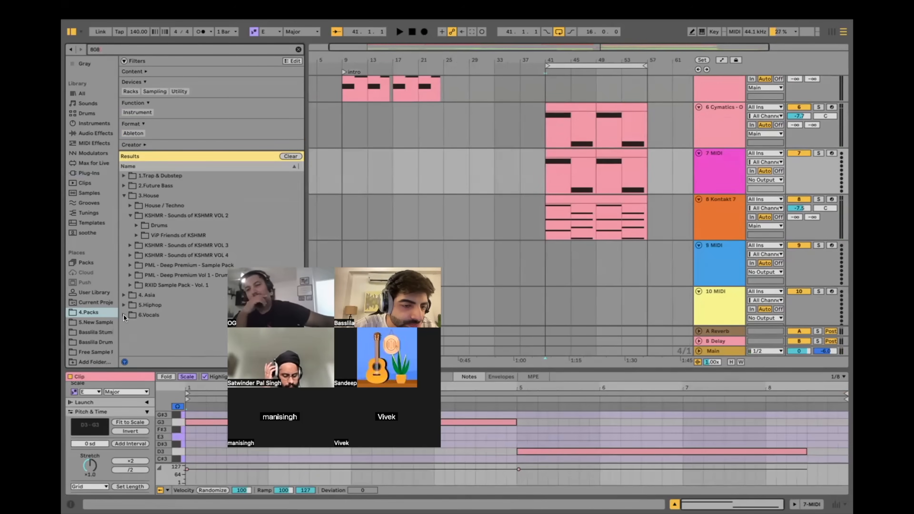
pyautogui.click(94, 323)
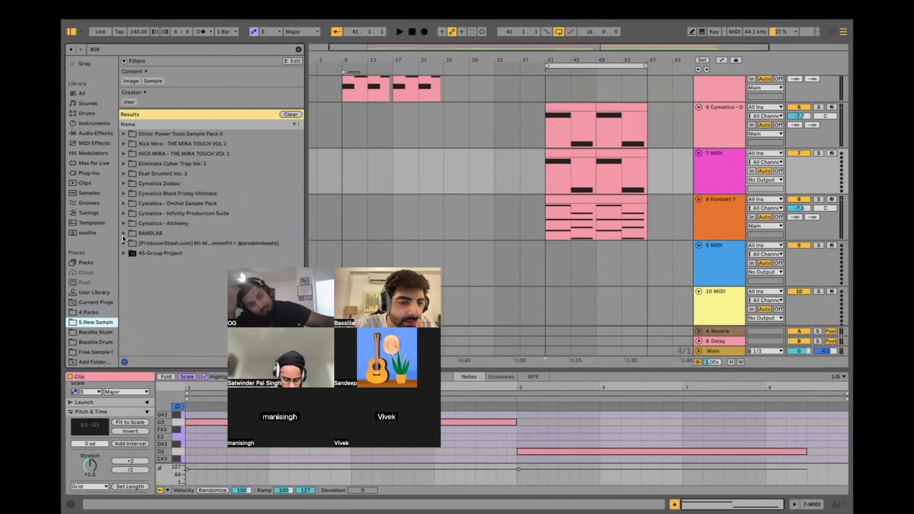
pyautogui.click(123, 243)
pyautogui.click(130, 263)
pyautogui.click(137, 282)
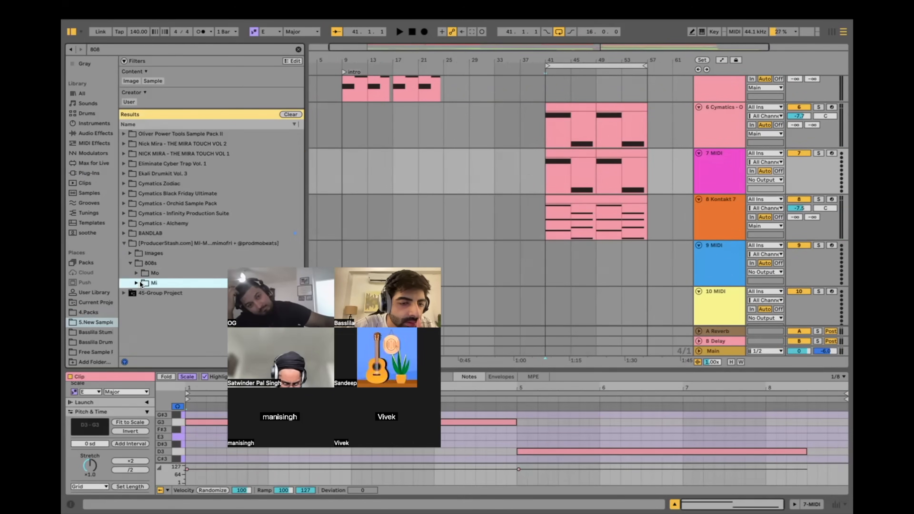
# Step: Audition the 808 samples in the Mi folder, going down the list and back up
pyautogui.press('Down')
pyautogui.press('Down')
pyautogui.press('Down')
pyautogui.press('Down')
pyautogui.press('Down')
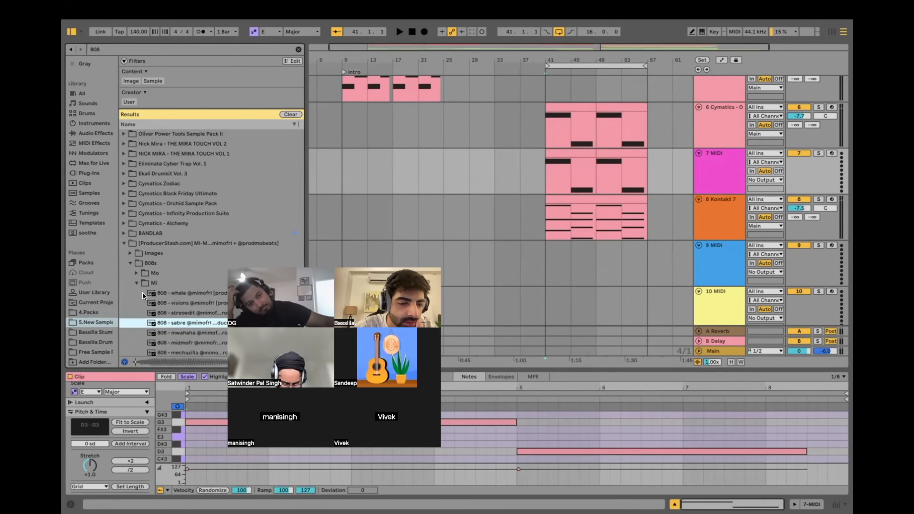
pyautogui.press('Down')
pyautogui.press('Down')
pyautogui.press('Down')
pyautogui.press('Down')
pyautogui.press('Down')
pyautogui.press('Down')
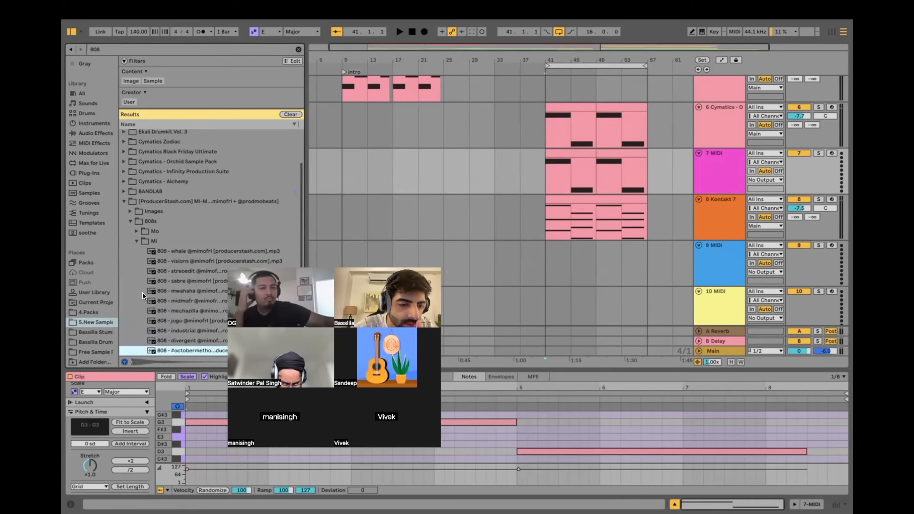
pyautogui.press('Down')
pyautogui.press('Up')
pyautogui.press('Up')
pyautogui.press('Up')
pyautogui.press('Up')
pyautogui.press('Up')
pyautogui.press('Up')
pyautogui.press('Up')
pyautogui.press('Up')
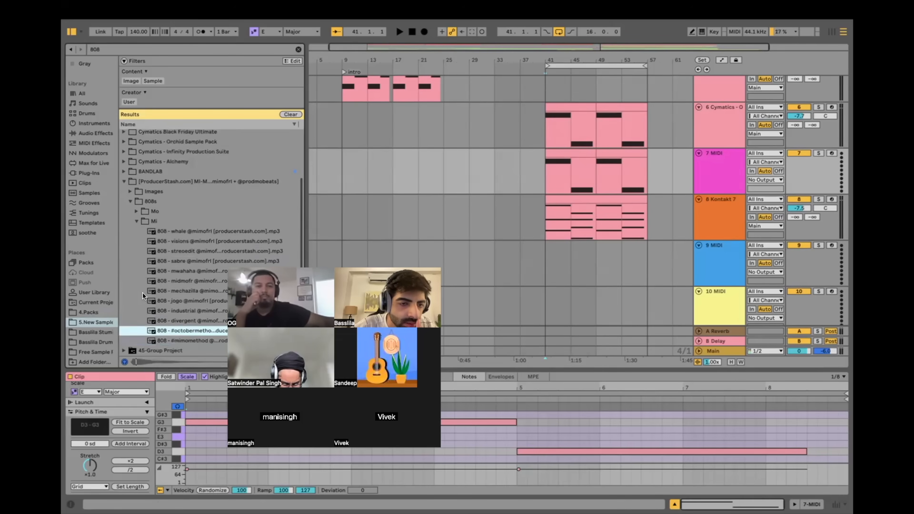
pyautogui.press('Up')
pyautogui.press('Up')
pyautogui.press('Up')
pyautogui.press('Up')
pyautogui.press('Up')
pyautogui.press('Up')
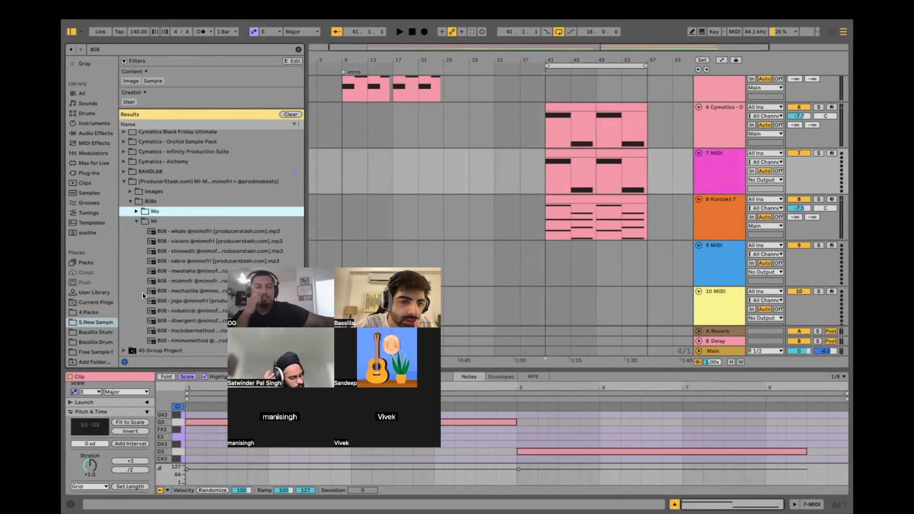
# Step: Open the Mo folder and audition its 808 samples, ending on the 808 -Styla sample
pyautogui.press('Right')
pyautogui.press('Down')
pyautogui.press('Down')
pyautogui.press('Down')
pyautogui.press('Down')
pyautogui.press('Down')
pyautogui.press('Down')
pyautogui.press('Down')
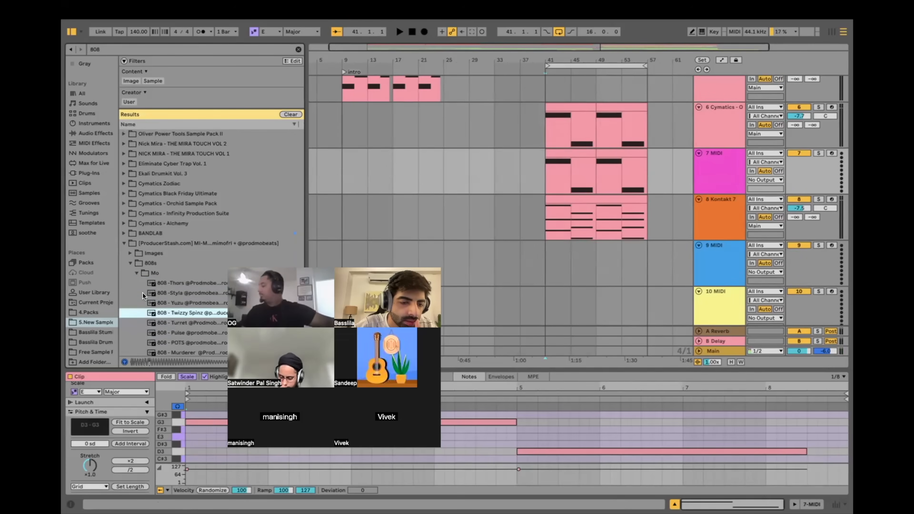
pyautogui.press('Down')
pyautogui.press('Down')
pyautogui.press('Down')
pyautogui.press('Down')
pyautogui.press('Down')
pyautogui.press('Down')
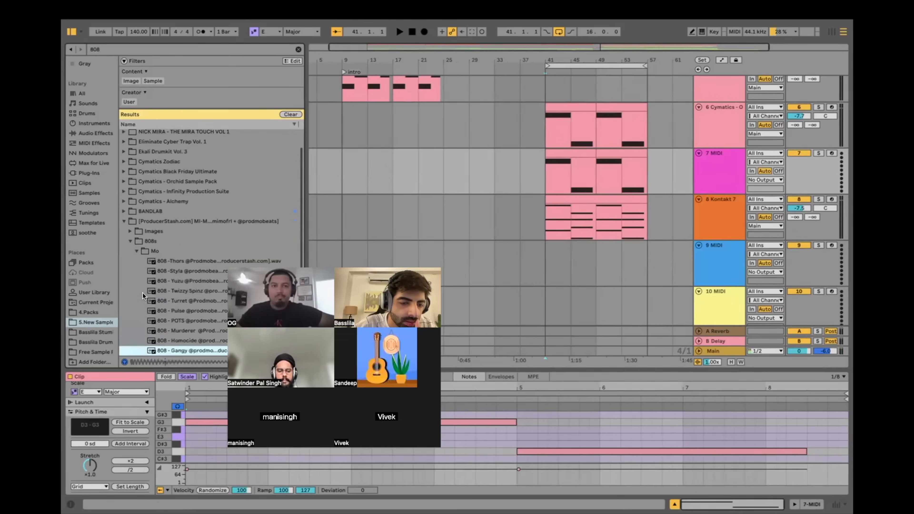
pyautogui.press('Up')
pyautogui.press('Up')
pyautogui.press('Up')
pyautogui.press('Up')
pyautogui.press('Up')
pyautogui.press('Up')
pyautogui.press('Up')
pyautogui.press('Up')
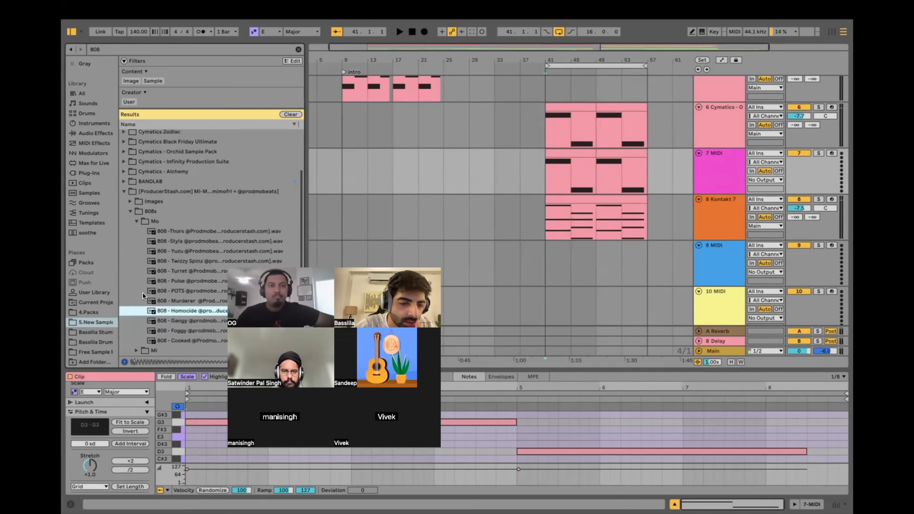
pyautogui.press('Up')
pyautogui.press('Up')
pyautogui.press('Up')
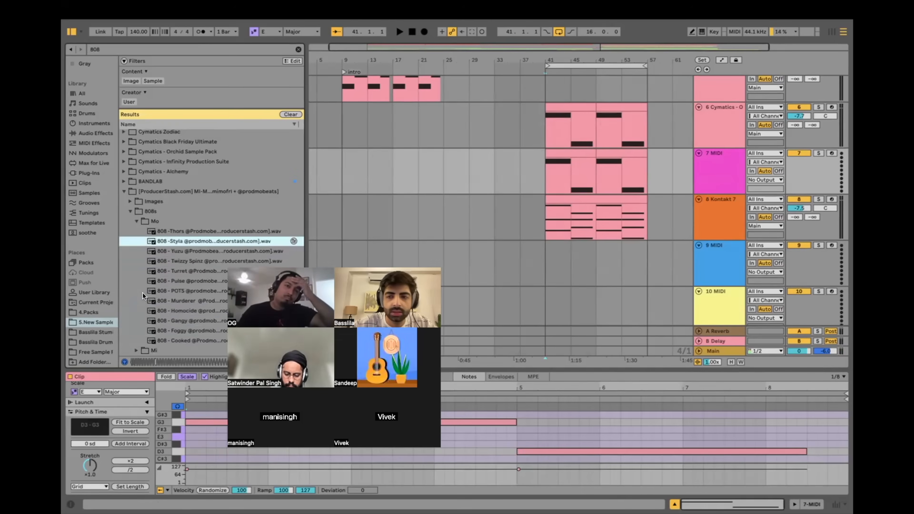
# Step: Load the 808 -Styla sample onto MIDI track 7 as an instrument and play it from bar 41
pyautogui.click(716, 155)
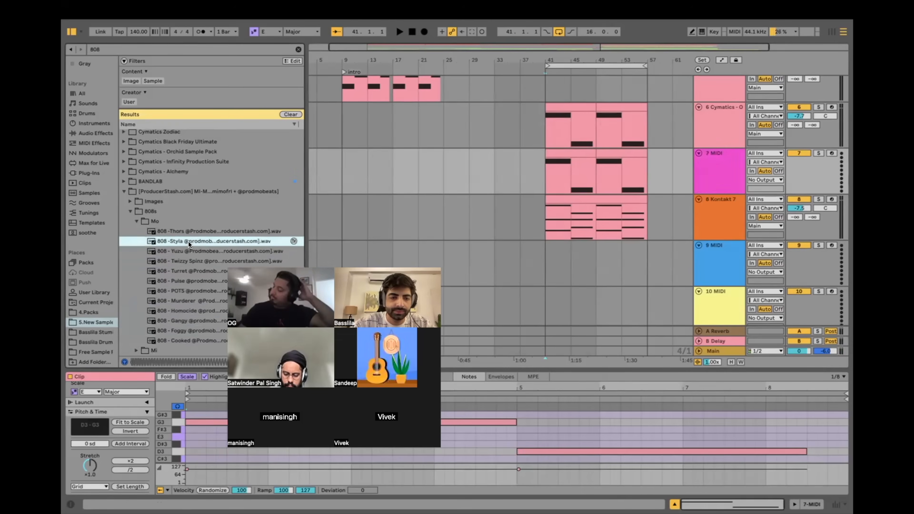
pyautogui.doubleClick(187, 241)
pyautogui.press('space')
pyautogui.scroll(5, 499, 171)
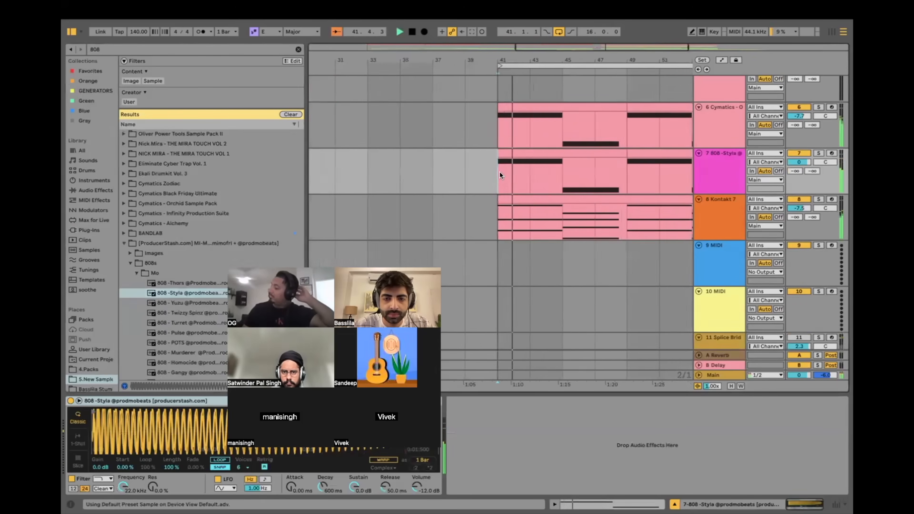
pyautogui.hscroll(-2, 500, 171)
pyautogui.click(499, 170)
# Step: Insert an audio track below the 808 track and search 4.Packs for "kick"
pyautogui.click(721, 167)
pyautogui.hotkey('ctrl', 't')
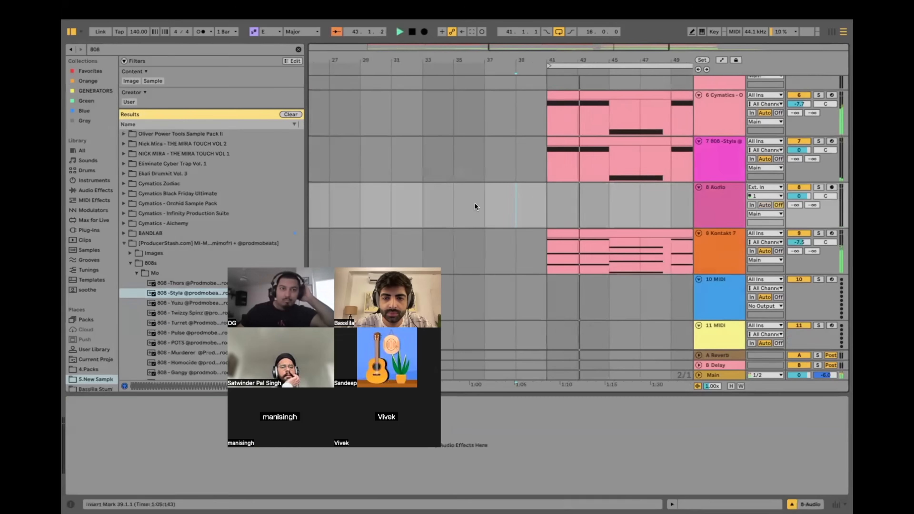
pyautogui.click(106, 52)
pyautogui.write('kick')
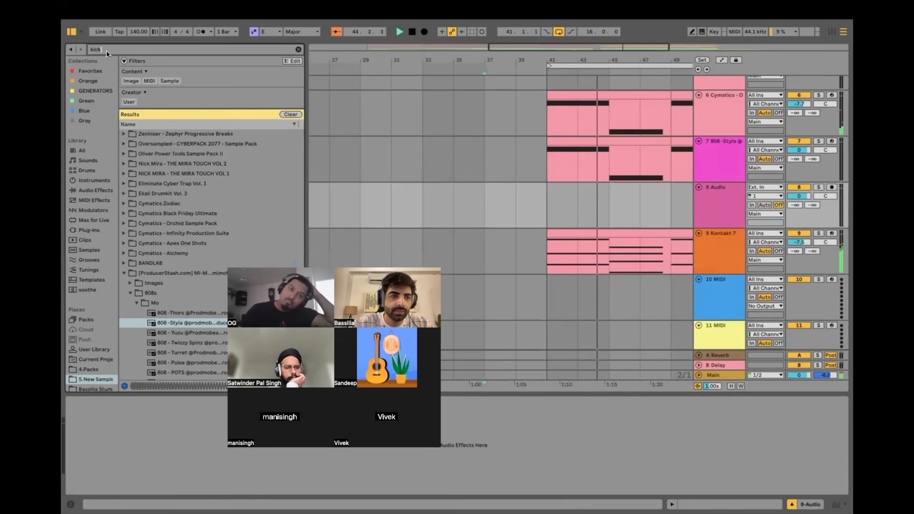
pyautogui.click(88, 366)
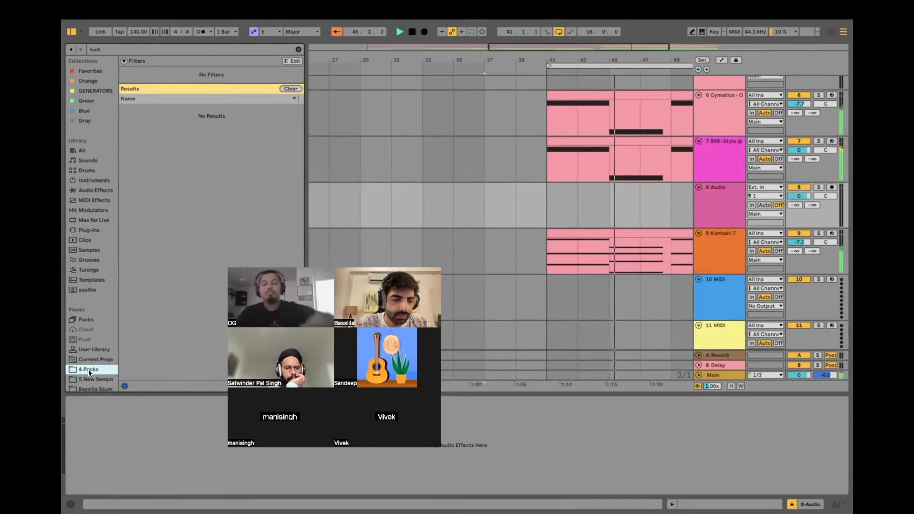
# Step: Open the 808 clip at bar 41 in an enlarged note editor and turn off its scale
pyautogui.click(611, 144)
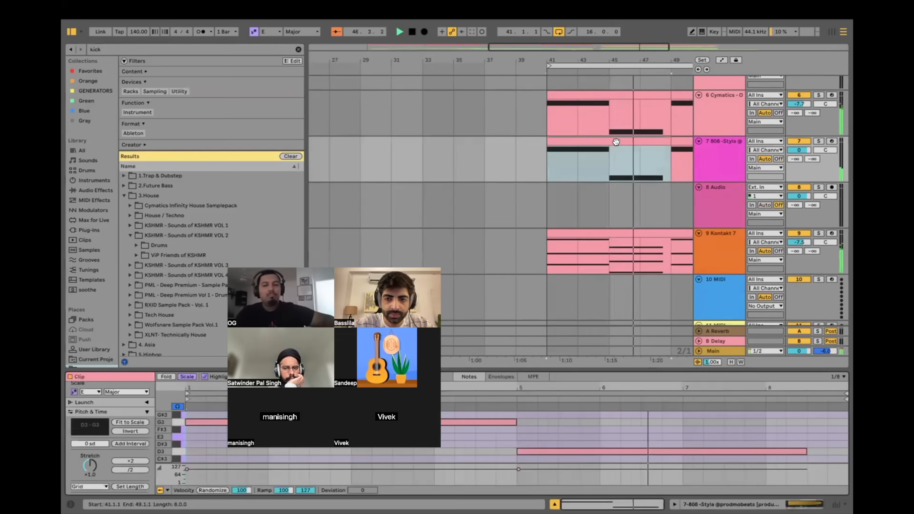
pyautogui.moveTo(635, 366); pyautogui.dragTo(335, 107)
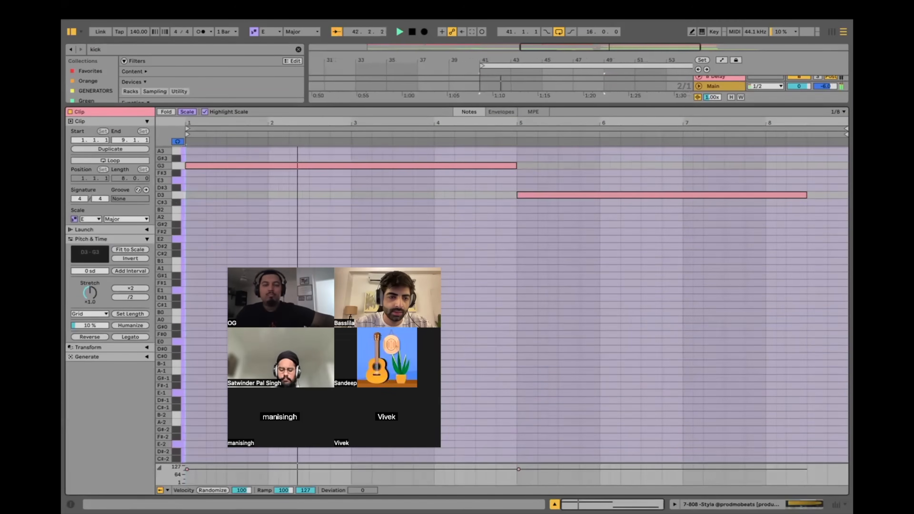
pyautogui.scroll(5, 469, 237)
pyautogui.scroll(3, 469, 237)
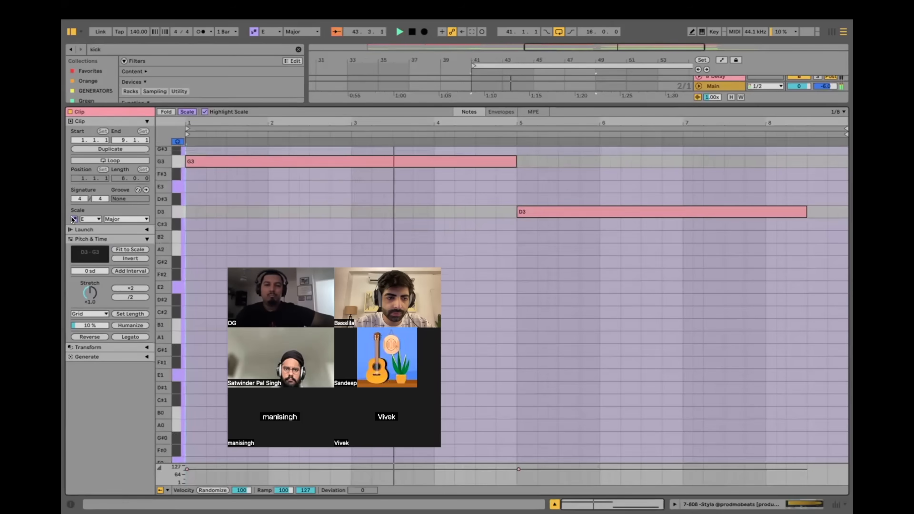
pyautogui.click(74, 219)
# Step: Shorten the D3 note starting at the 808 clip's bar 5 and duplicate it
pyautogui.click(693, 250)
pyautogui.hotkey('shift', 'Left')
pyautogui.hotkey('shift', 'Left')
pyautogui.hotkey('shift', 'Left')
pyautogui.hotkey('shift', 'Left')
pyautogui.hotkey('shift', 'Left')
pyautogui.hotkey('ctrl', 'd')
# Step: Shorten the duplicated note at the 808 clip's bar 7 and raise it an octave to D4
pyautogui.hotkey('shift', 'Left')
pyautogui.hotkey('shift', 'Left')
pyautogui.hotkey('shift', 'Left')
pyautogui.hotkey('shift', 'Left')
pyautogui.hotkey('shift', 'Left')
pyautogui.hotkey('shift', 'Up')
pyautogui.hotkey('shift', 'Left')
pyautogui.hotkey('shift', 'Left')
pyautogui.hotkey('shift', 'Left')
pyautogui.hotkey('shift', 'Left')
pyautogui.hotkey('shift', 'Left')
pyautogui.hotkey('shift', 'Left')
pyautogui.hotkey('shift', 'Left')
pyautogui.hotkey('shift', 'Left')
# Step: Repeat the short D4 note five times through the end of the clip's bar 8
pyautogui.hotkey('ctrl', 'd')
pyautogui.hotkey('ctrl', 'd')
pyautogui.hotkey('ctrl', 'd')
pyautogui.hotkey('ctrl', 'd')
pyautogui.hotkey('ctrl', 'd')
pyautogui.press('z')
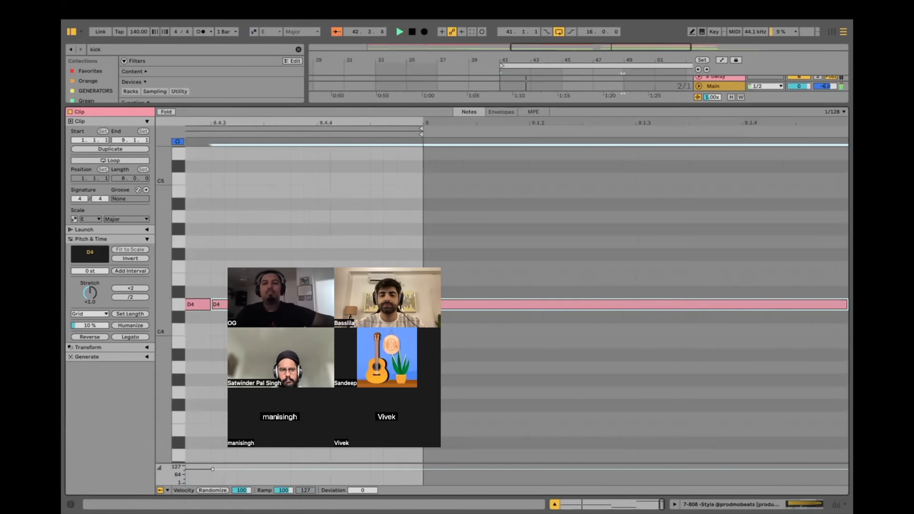
# Step: Consolidate the 808 clips on track 7 from bar 41 to bar 57 into one clip
pyautogui.click(554, 505)
pyautogui.scroll(4, 569, 233)
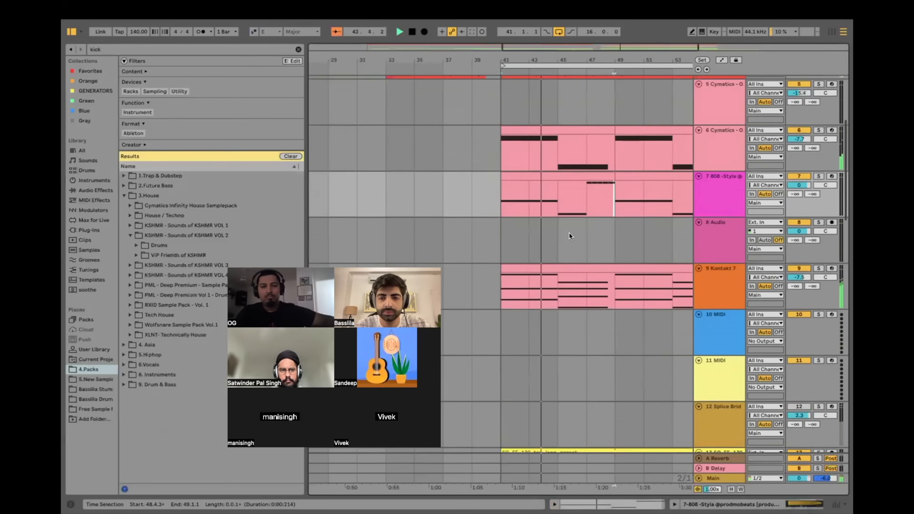
pyautogui.scroll(3, 569, 232)
pyautogui.click(575, 231)
pyautogui.keyDown('shift'); pyautogui.click(622, 231); pyautogui.keyUp('shift')
pyautogui.hotkey('ctrl', 'j')
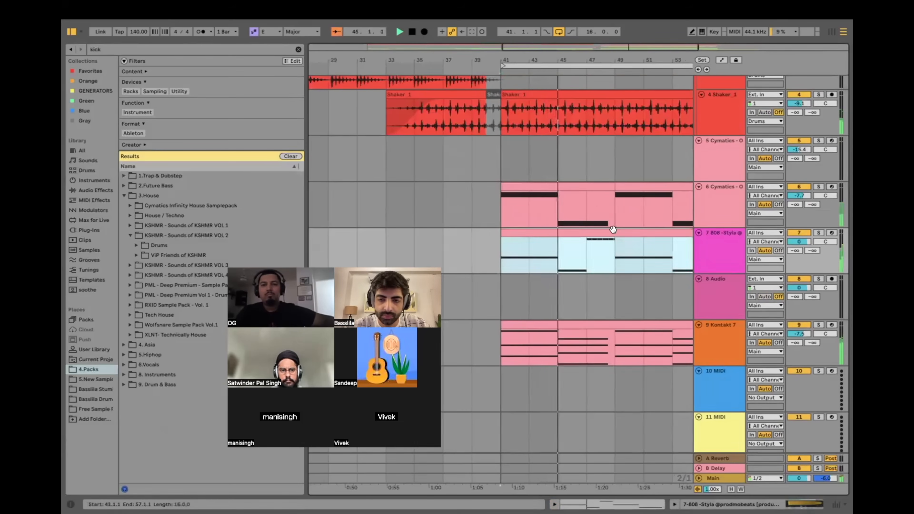
# Step: Delete the last two D4 notes before bar 9 of the consolidated 808 clip and restart playback
pyautogui.doubleClick(613, 229)
pyautogui.click(426, 254)
pyautogui.scroll(5, 424, 253)
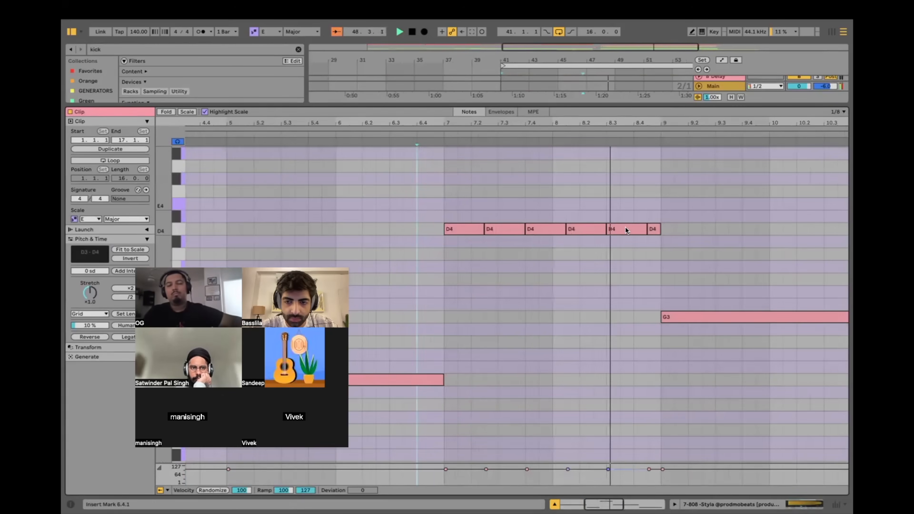
pyautogui.moveTo(647, 229); pyautogui.dragTo(616, 230)
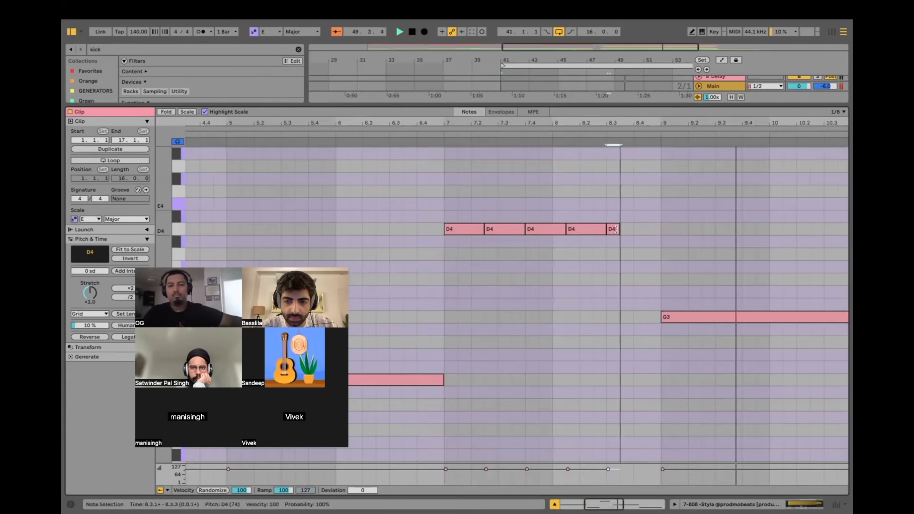
pyautogui.press('Delete')
pyautogui.press('space')
pyautogui.press('space')
pyautogui.scroll(-5, 617, 230)
pyautogui.scroll(4, 468, 235)
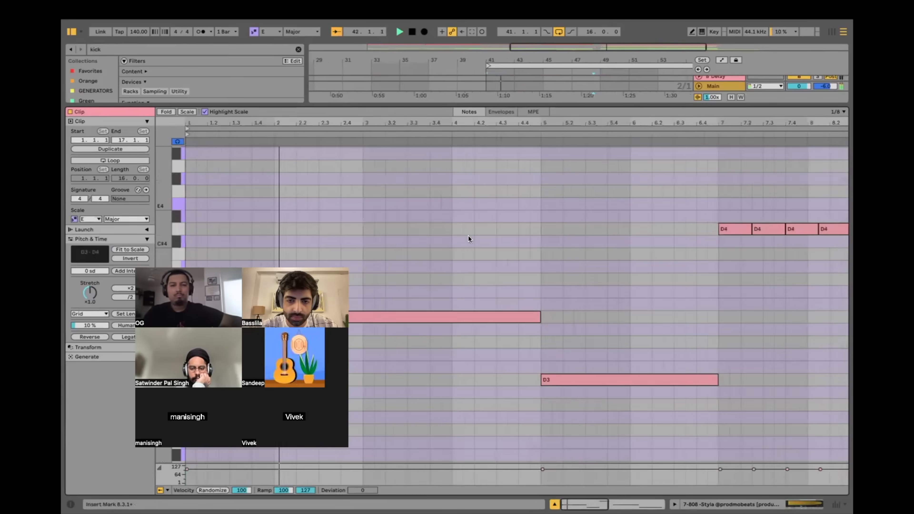
# Step: Try lowering the fourth D4 note to A3 and the third D4 note to B3
pyautogui.rightClick(581, 218)
pyautogui.click(826, 230)
pyautogui.press('Down')
pyautogui.press('Down')
pyautogui.press('Down')
pyautogui.press('Down')
pyautogui.press('Down')
pyautogui.click(802, 229)
pyautogui.press('Down')
pyautogui.press('Down')
pyautogui.press('Down')
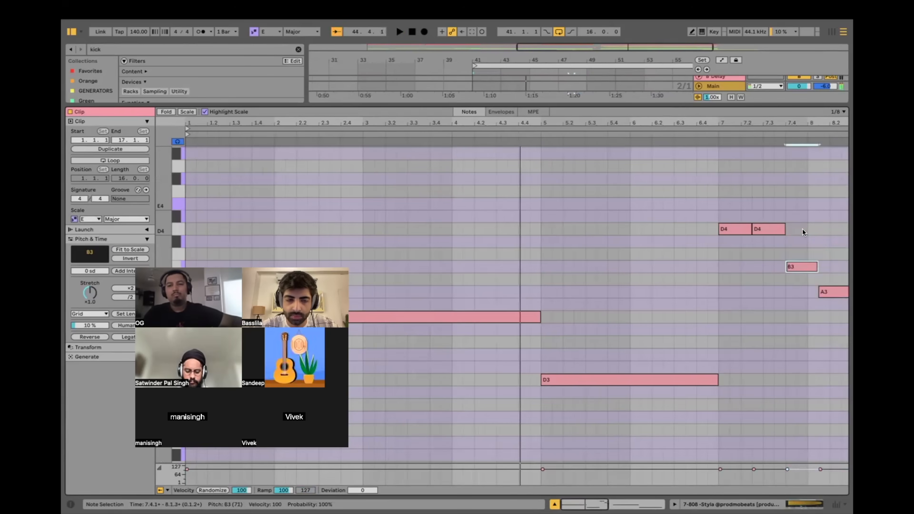
# Step: Set the 808 clip's scale root to D, keeping the Major scale
pyautogui.click(88, 221)
pyautogui.click(87, 243)
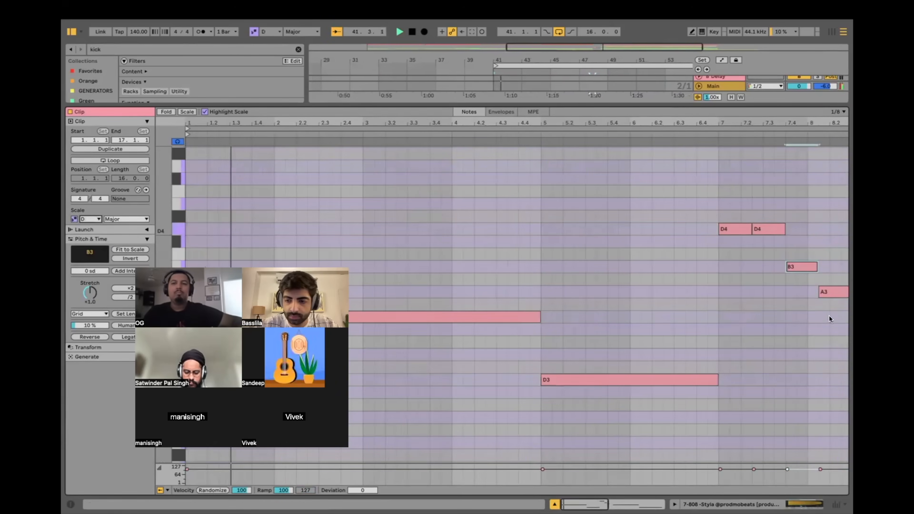
pyautogui.press('-')
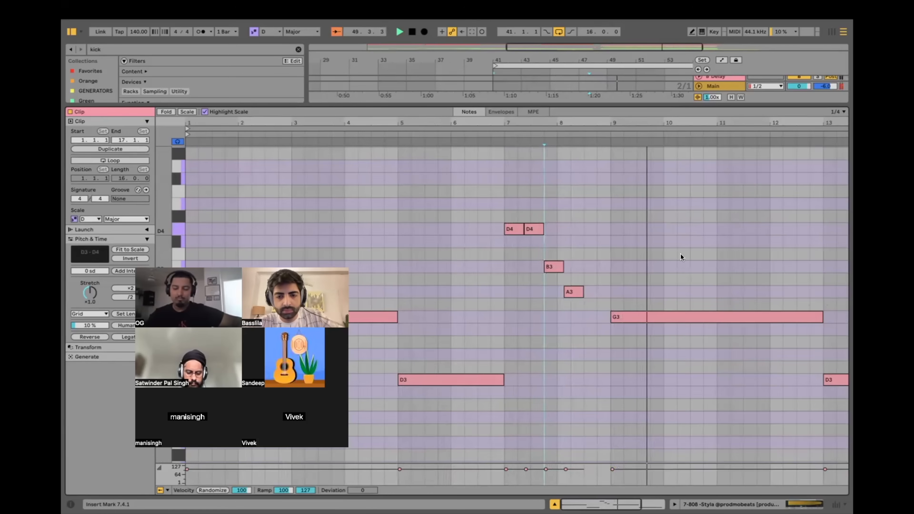
# Step: Raise the B3 and A3 notes back to D4, lengthen the last one towards bar 9, and return to the arrangement
pyautogui.moveTo(546, 249); pyautogui.dragTo(552, 298)
pyautogui.press('Up')
pyautogui.press('Up')
pyautogui.press('Up')
pyautogui.click(574, 293)
pyautogui.press('Up')
pyautogui.press('Up')
pyautogui.press('Up')
pyautogui.press('Up')
pyautogui.press('Up')
pyautogui.hotkey('shift', 'Right')
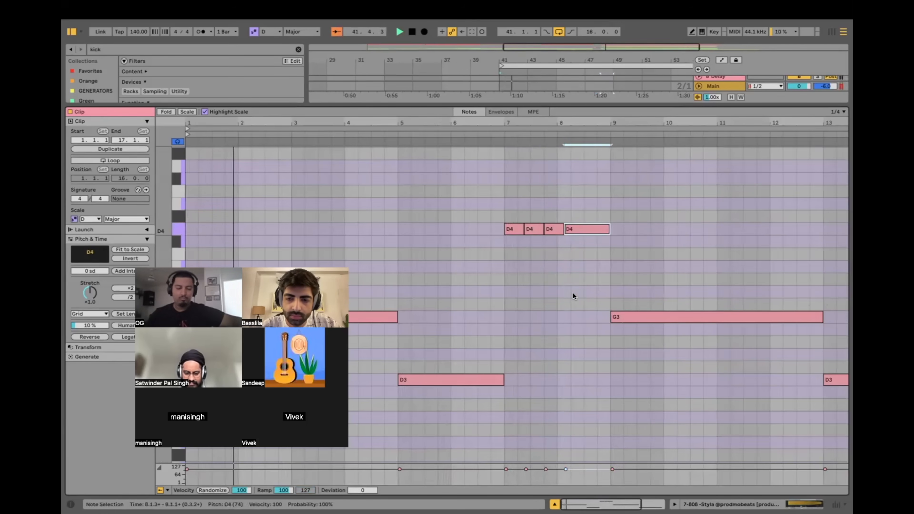
pyautogui.click(555, 505)
pyautogui.scroll(-2, 519, 217)
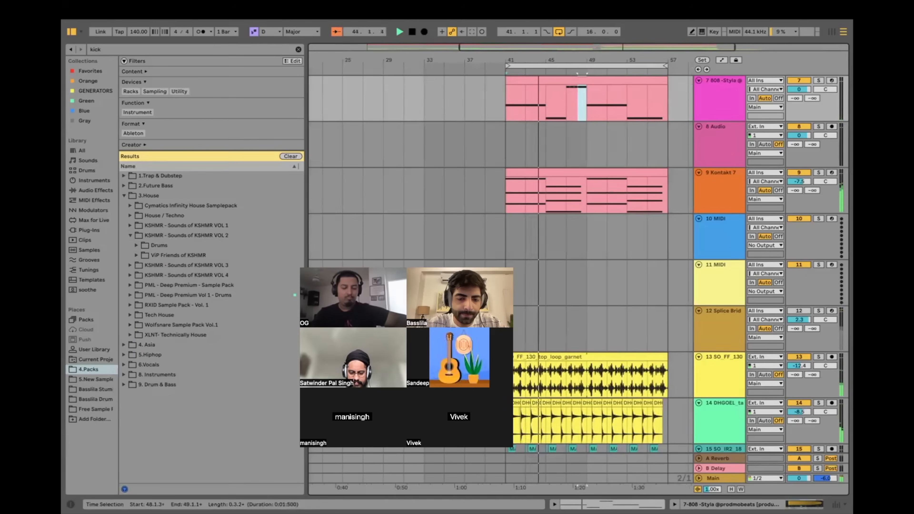
# Step: Expand the Drums and Kicks folders of KSHMR - Sounds of KSHMR VOL 2 in the kick results
pyautogui.click(105, 48)
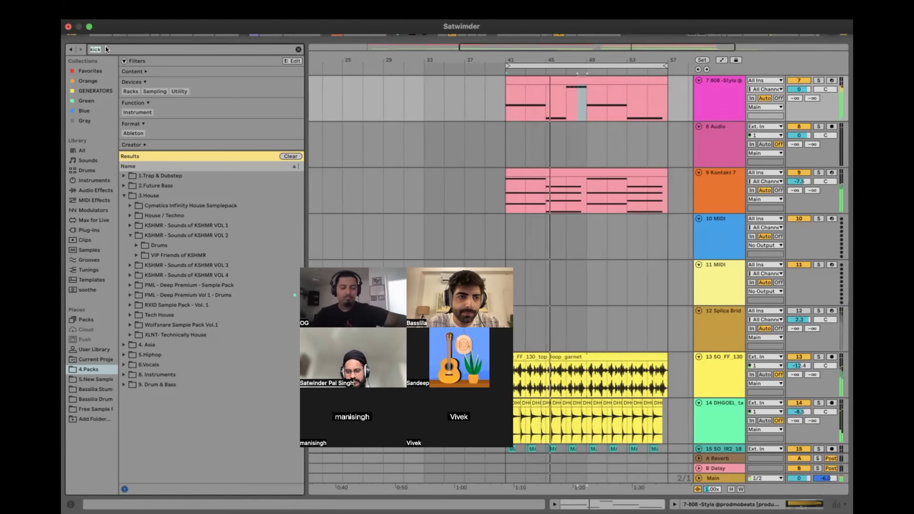
pyautogui.click(136, 246)
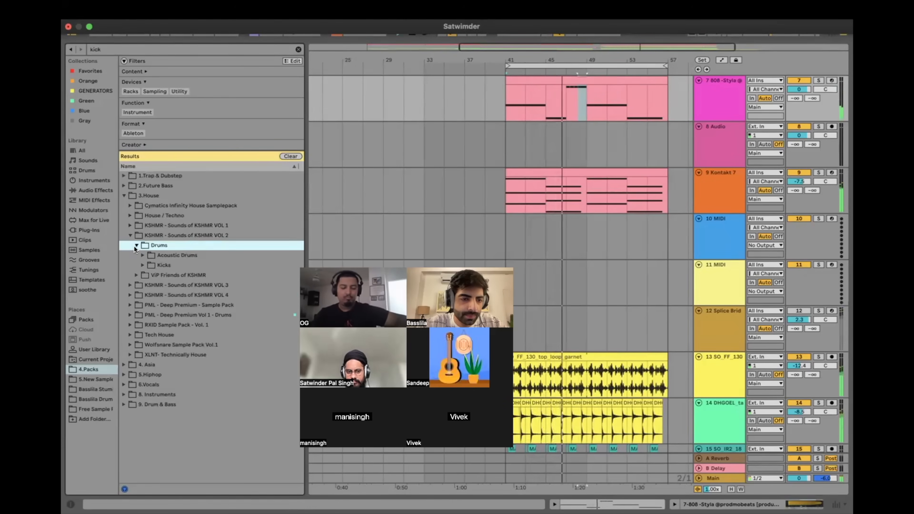
pyautogui.click(142, 265)
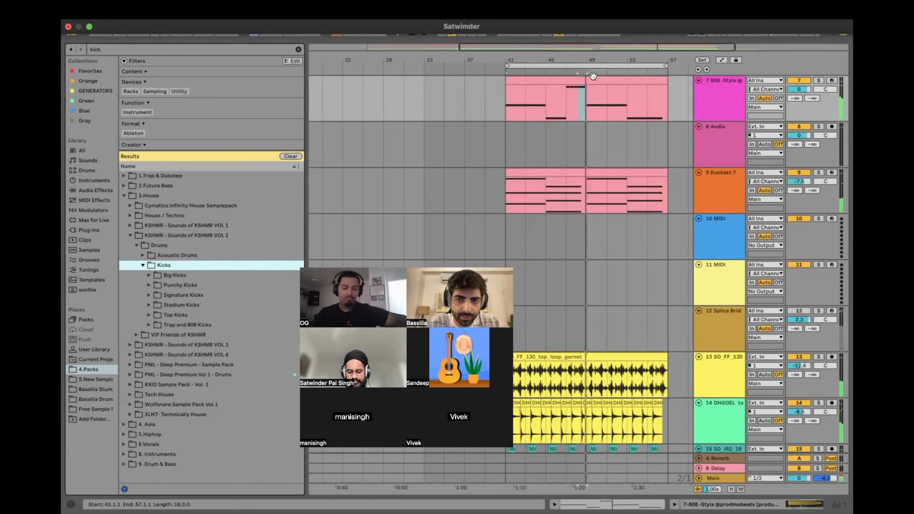
# Step: Delete the last D4 note before bar 9 in the 808 clip, then drop the third one to D3 and lengthen it
pyautogui.doubleClick(576, 101)
pyautogui.press('Delete')
pyautogui.click(551, 228)
pyautogui.hotkey('shift', 'Down')
pyautogui.hotkey('shift', 'Right')
pyautogui.hotkey('shift', 'Right')
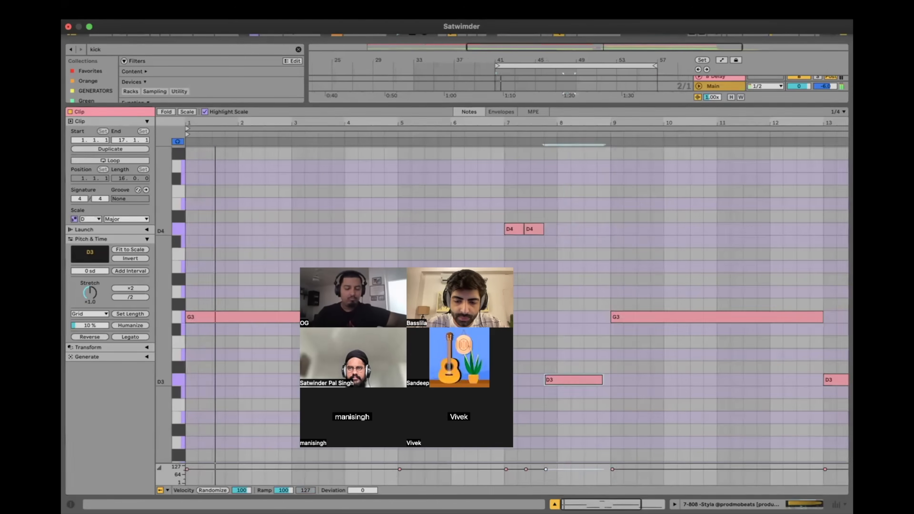
pyautogui.press('super+alt+l')
# Step: Browse the Trap and 808 Kicks folder and audition several samples from the Signature Kicks folder
pyautogui.click(148, 315)
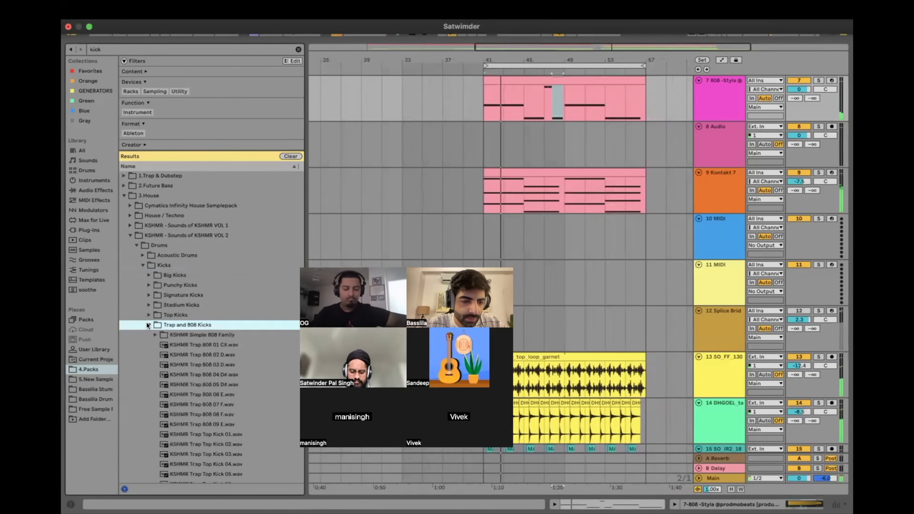
pyautogui.click(148, 315)
pyautogui.click(149, 295)
pyautogui.click(180, 325)
pyautogui.click(194, 353)
pyautogui.click(200, 374)
pyautogui.click(206, 394)
pyautogui.scroll(-2, 206, 394)
pyautogui.click(213, 410)
pyautogui.click(221, 419)
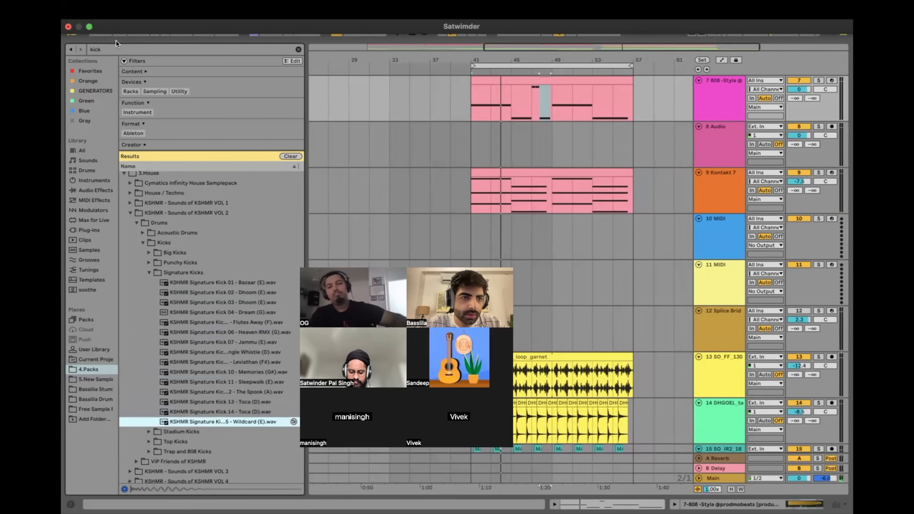
# Step: Find Cymatics - Orchid Kick - Layered (F#).wav in the 5.New Sample library and place it at bar 41 on track 8
pyautogui.click(91, 379)
pyautogui.click(125, 233)
pyautogui.click(125, 223)
pyautogui.click(129, 243)
pyautogui.click(136, 263)
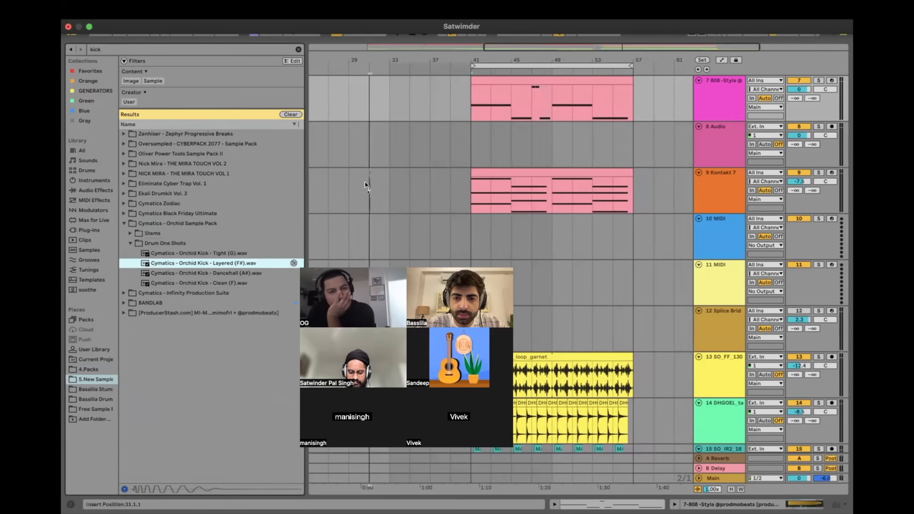
pyautogui.moveTo(466, 137); pyautogui.dragTo(462, 136)
# Step: Lower the kick track's volume to -6.3 dB while listening against the other percussion
pyautogui.scroll(5, 462, 135)
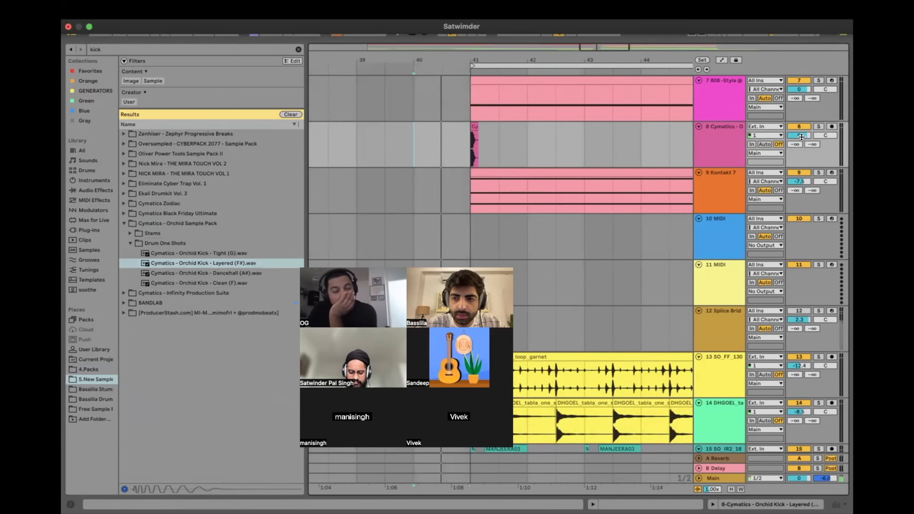
pyautogui.hscroll(-5, 636, 188)
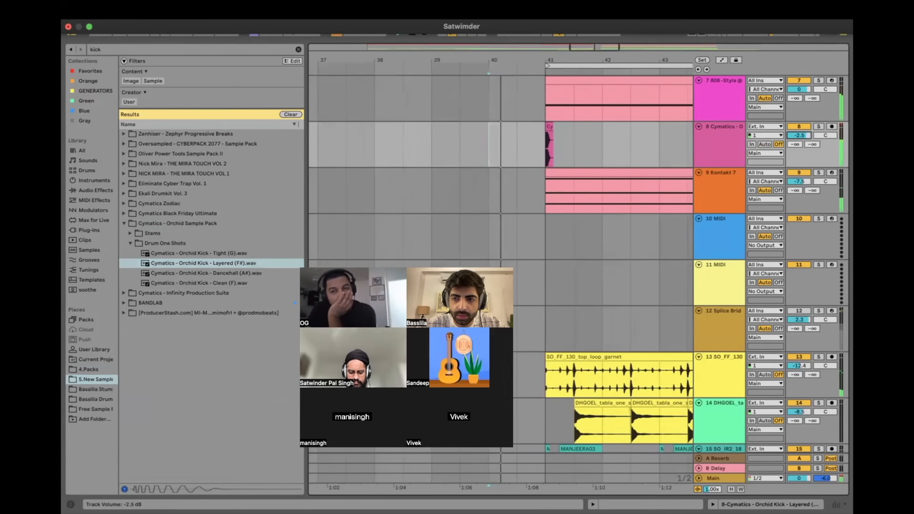
pyautogui.scroll(-10, 636, 189)
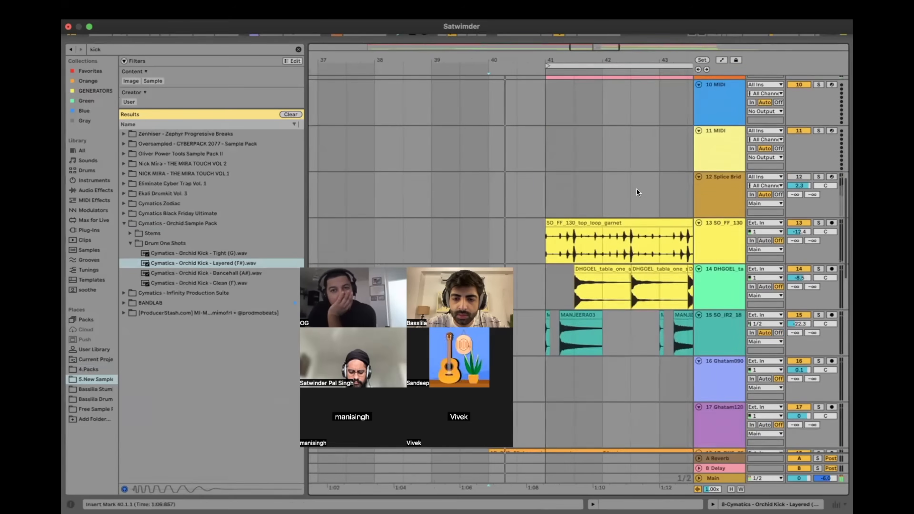
pyautogui.moveTo(799, 219); pyautogui.dragTo(799, 218)
pyautogui.scroll(10, 582, 170)
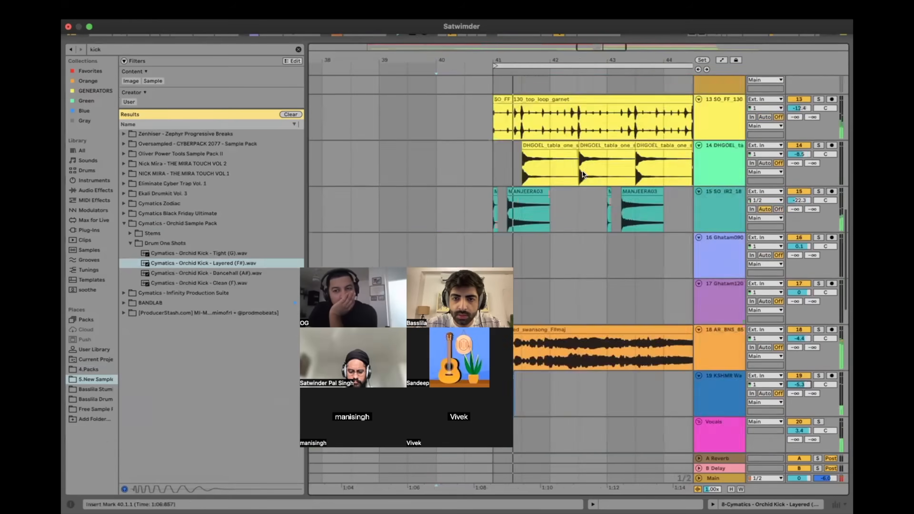
# Step: Select bars 41 to 45 on the kick track and duplicate the span so a kick lands every four bars
pyautogui.moveTo(529, 183); pyautogui.dragTo(677, 186)
pyautogui.scroll(-3, 666, 185)
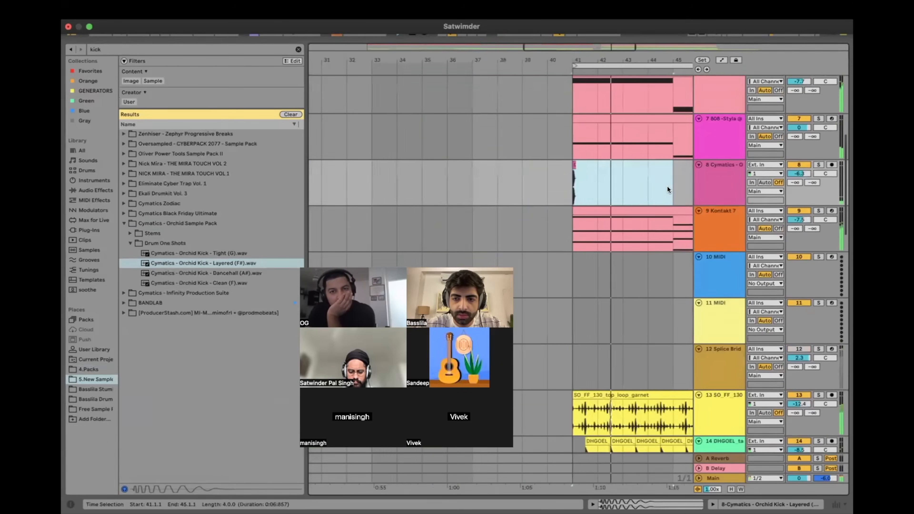
pyautogui.press('super+d')
pyautogui.press('super+d')
pyautogui.press('super+d')
pyautogui.scroll(-5, 667, 185)
pyautogui.hscroll(-4, 667, 185)
# Step: Add an extra kick at 44.4.1, one beat before the bar 45 kick
pyautogui.click(610, 185)
pyautogui.scroll(5, 611, 187)
pyautogui.click(684, 188)
pyautogui.scroll(2, 659, 188)
pyautogui.scroll(-8, 655, 185)
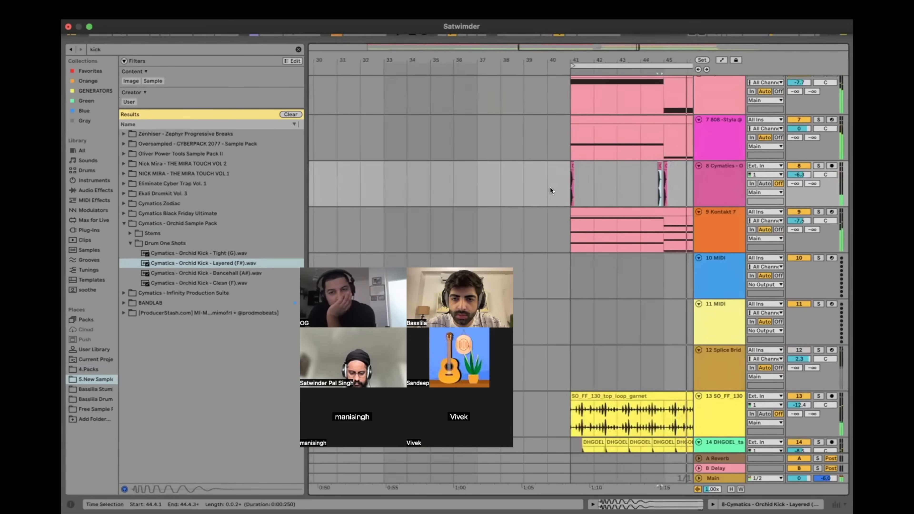
# Step: Try an extra kick at 41.2.1 on track 8
pyautogui.scroll(9, 548, 188)
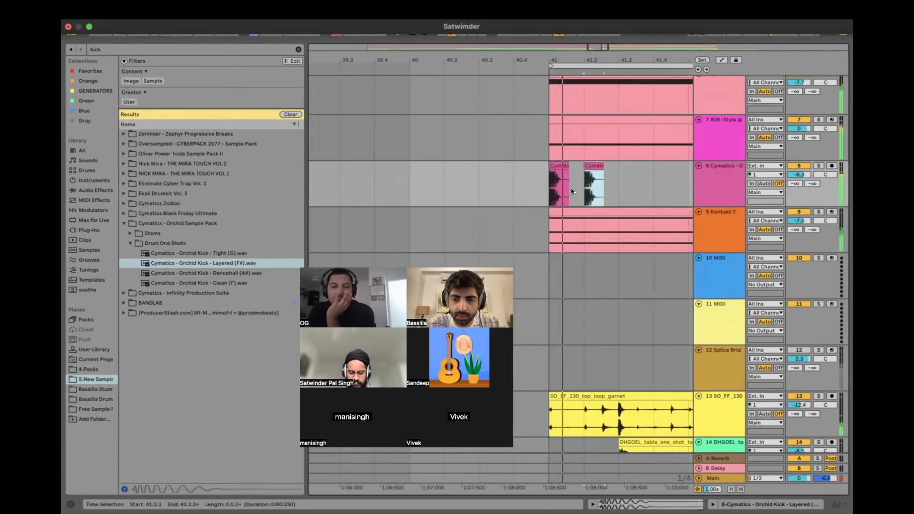
pyautogui.scroll(-8, 570, 188)
pyautogui.scroll(-3, 571, 187)
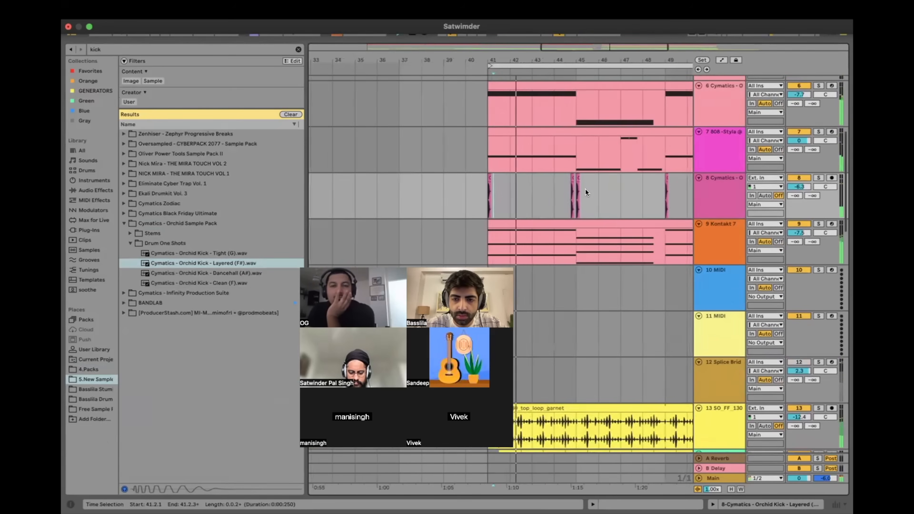
# Step: Duplicate the kick pattern of bars 41 to 45 three times, filling track 8 up to bar 57
pyautogui.moveTo(510, 202); pyautogui.dragTo(579, 204)
pyautogui.press('super+d')
pyautogui.press('super+d')
pyautogui.press('super+d')
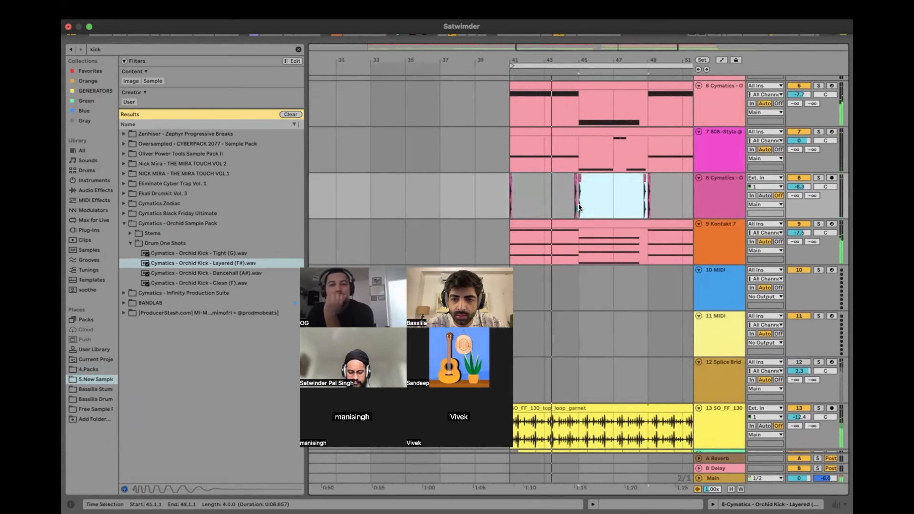
# Step: Examine the kick placement around bars 45 and 47 against the 808 notes during playback
pyautogui.scroll(-3, 578, 204)
pyautogui.click(513, 204)
pyautogui.scroll(5, 514, 203)
pyautogui.scroll(4, 550, 196)
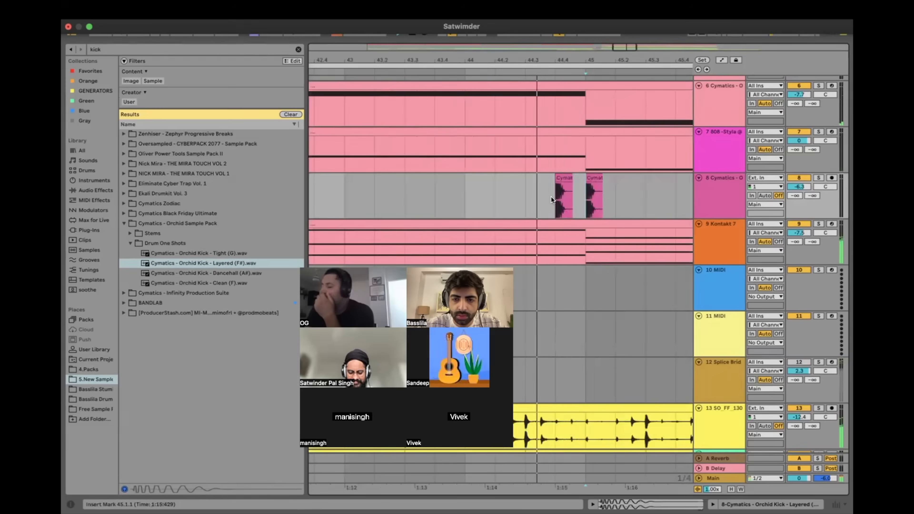
pyautogui.scroll(-6, 550, 196)
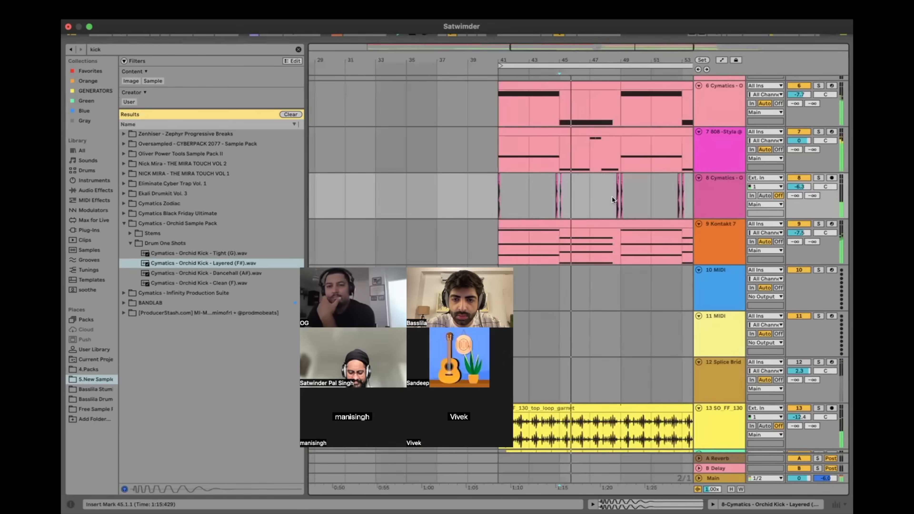
pyautogui.scroll(3, 614, 200)
pyautogui.scroll(-4, 596, 198)
pyautogui.click(585, 196)
pyautogui.scroll(2, 585, 196)
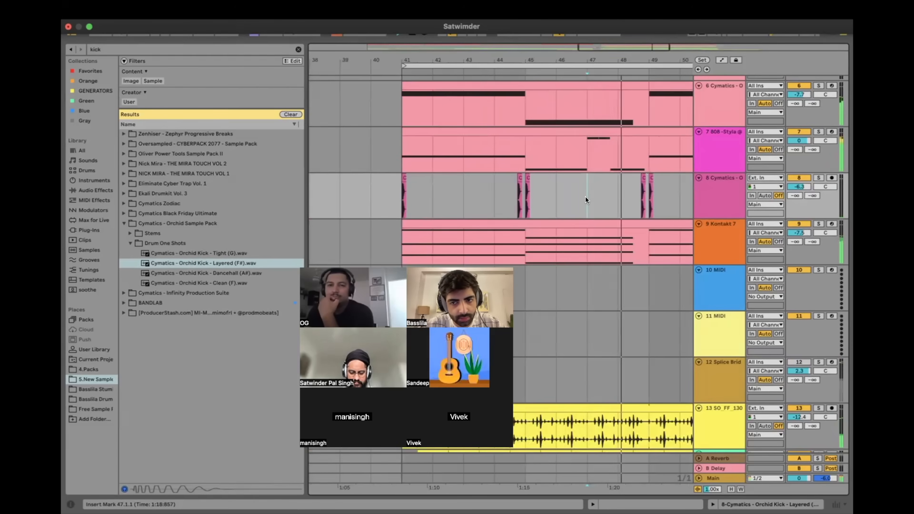
# Step: Duplicate the 808 part of bars 41 to 49 over bars 49 to 57 on track 7
pyautogui.click(625, 129)
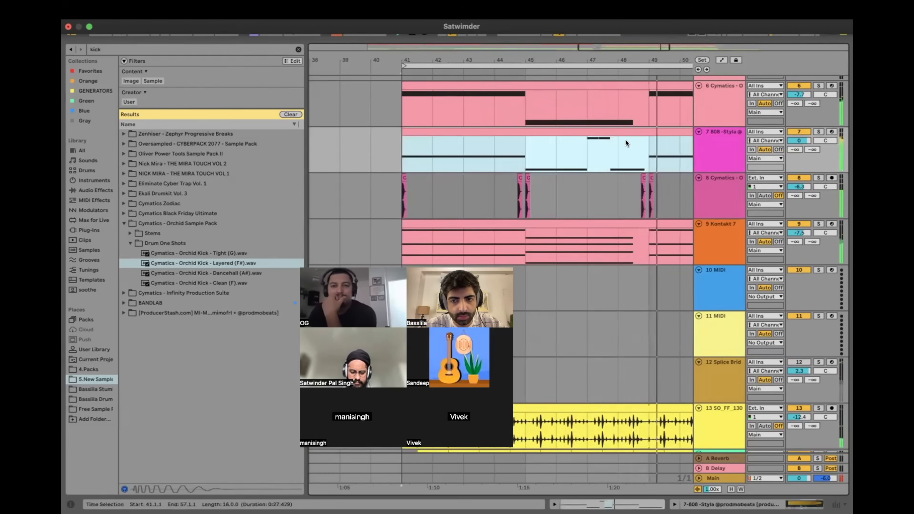
pyautogui.hscroll(3, 619, 194)
pyautogui.hscroll(3, 619, 195)
pyautogui.scroll(-5, 617, 199)
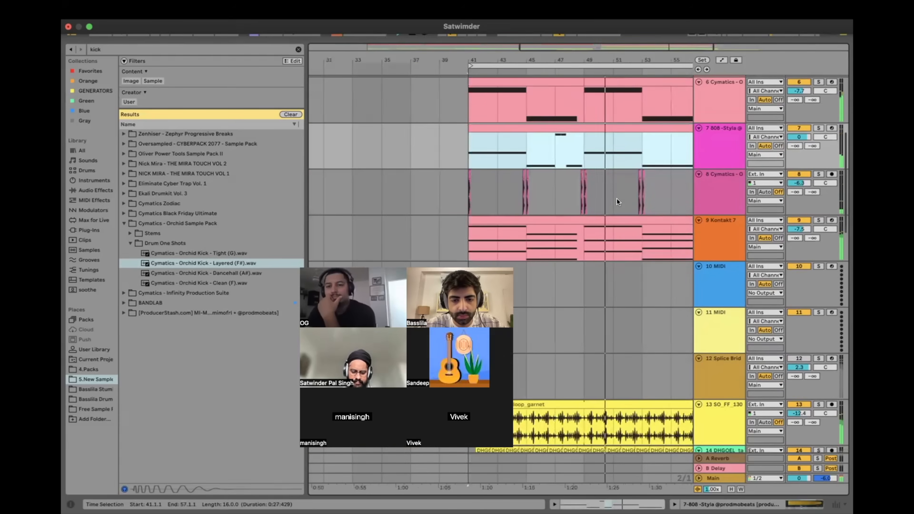
pyautogui.scroll(-4, 616, 199)
pyautogui.scroll(1, 617, 200)
pyautogui.scroll(5, 617, 201)
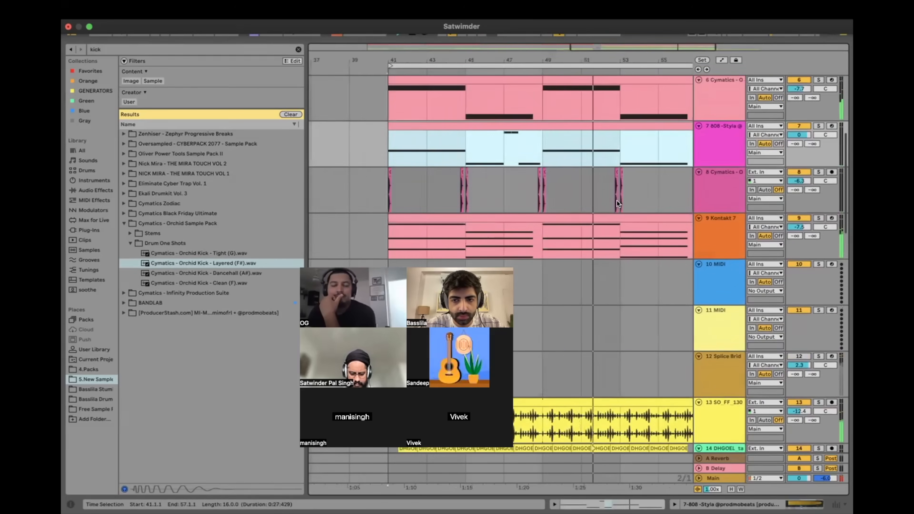
pyautogui.scroll(3, 620, 199)
pyautogui.scroll(-8, 612, 195)
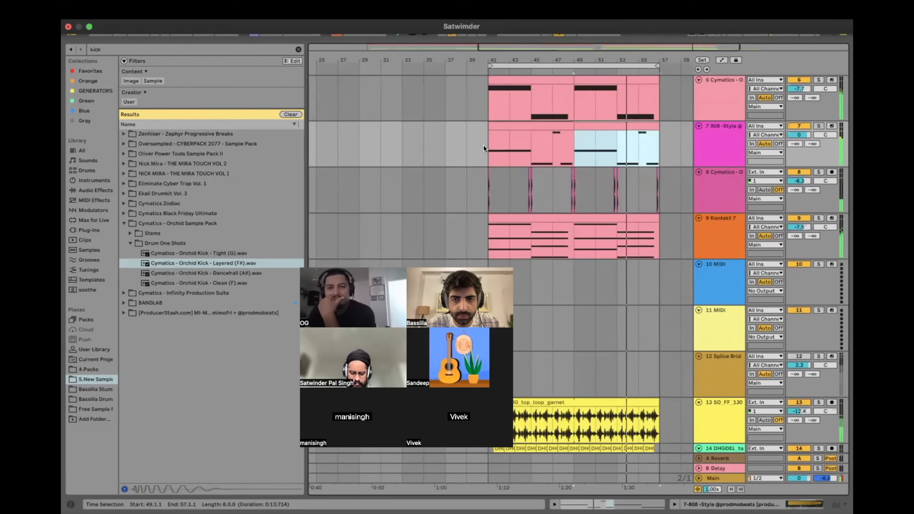
pyautogui.click(466, 152)
pyautogui.scroll(-5, 465, 149)
pyautogui.hscroll(-2, 465, 150)
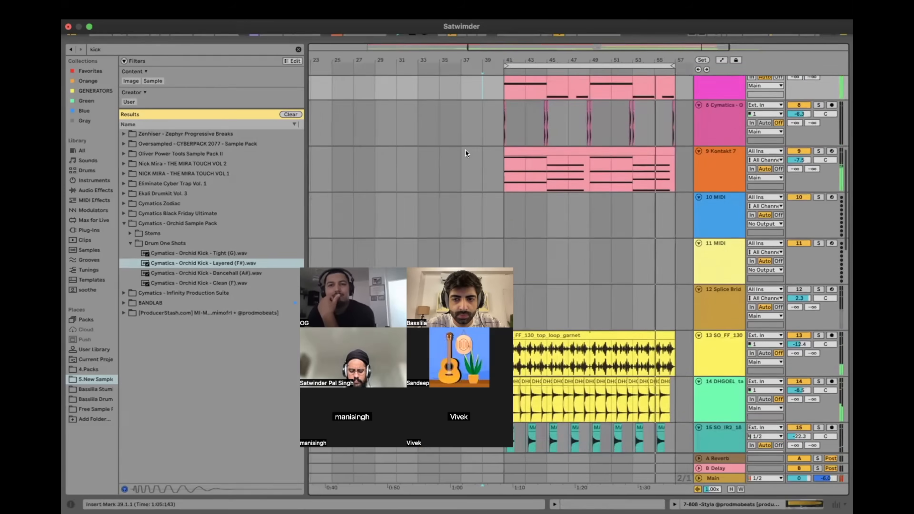
# Step: Look over the layers of bars 41 to 57, set the insert marker at bar 37 on track 7 and stop playback
pyautogui.scroll(4, 471, 169)
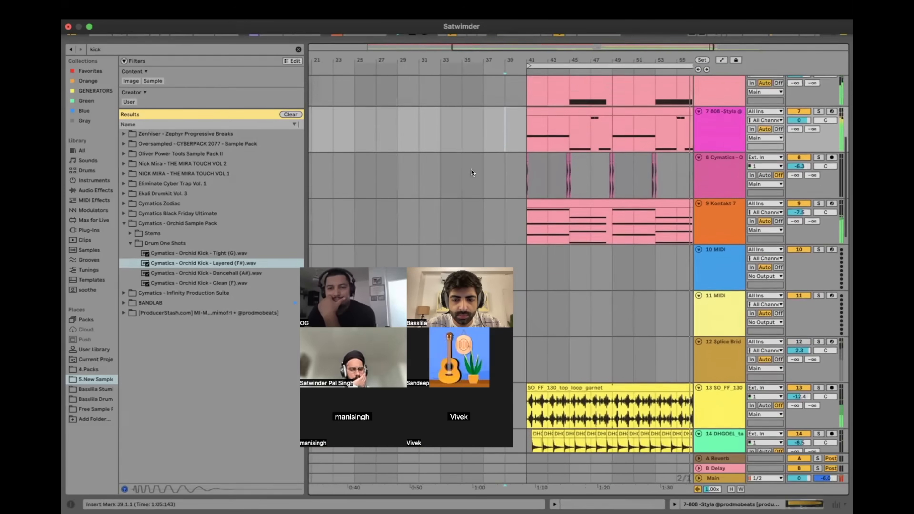
pyautogui.scroll(-3, 470, 166)
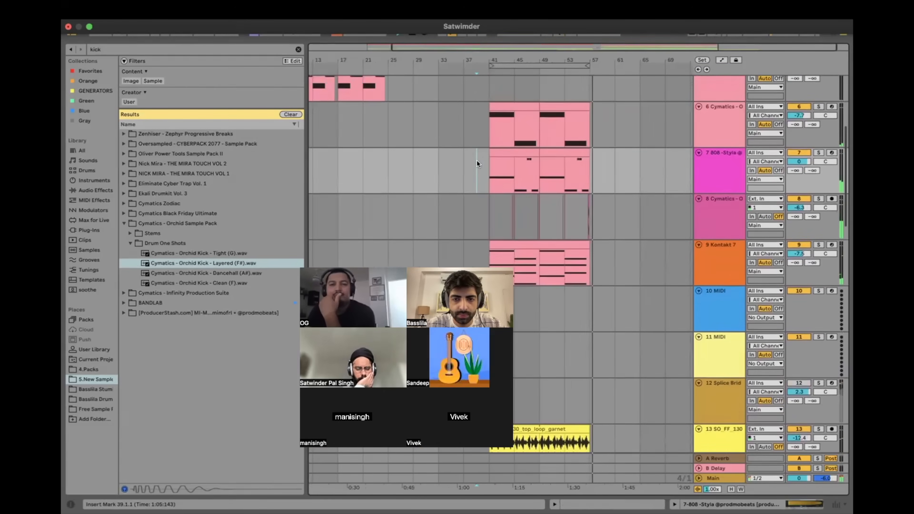
pyautogui.scroll(-2, 476, 160)
pyautogui.click(484, 161)
pyautogui.scroll(-1, 487, 179)
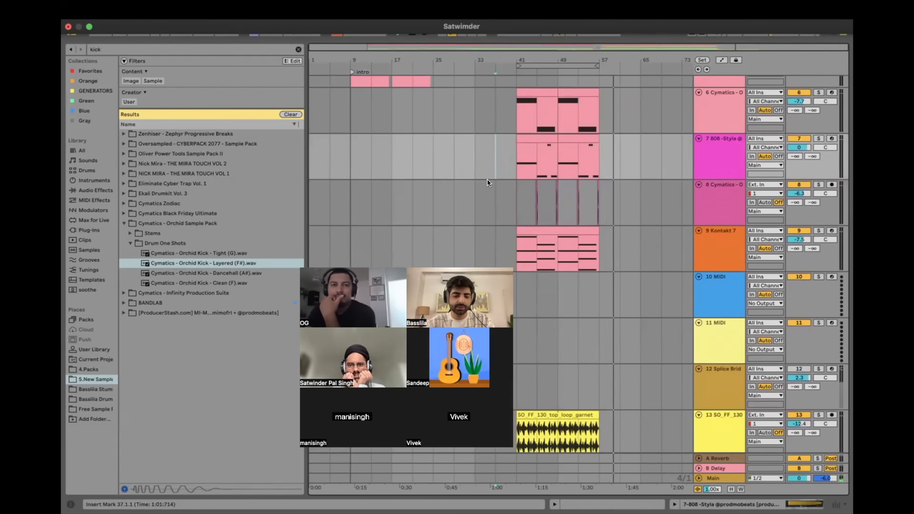
pyautogui.press('space')
# Step: Place the insert marker at bar 41 on track 5, at the start of the new section
pyautogui.moveTo(524, 4)
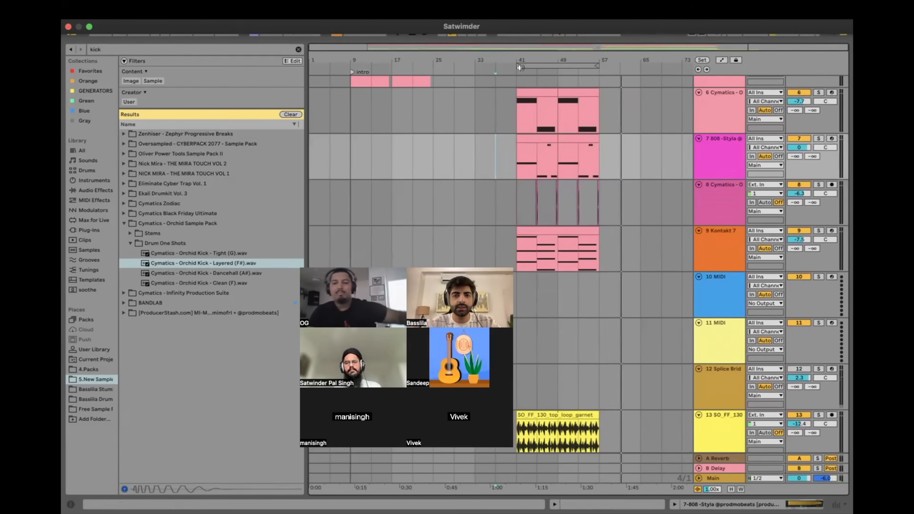
pyautogui.scroll(5, 498, 156)
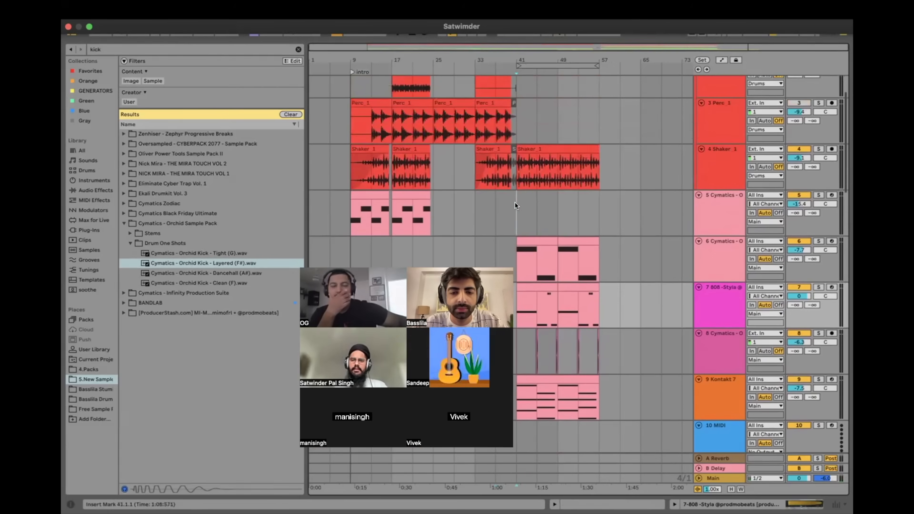
pyautogui.click(515, 203)
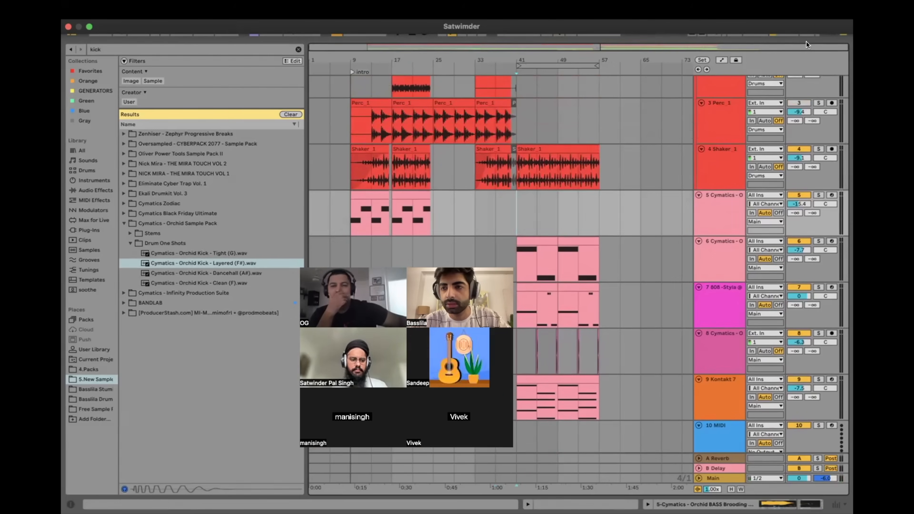